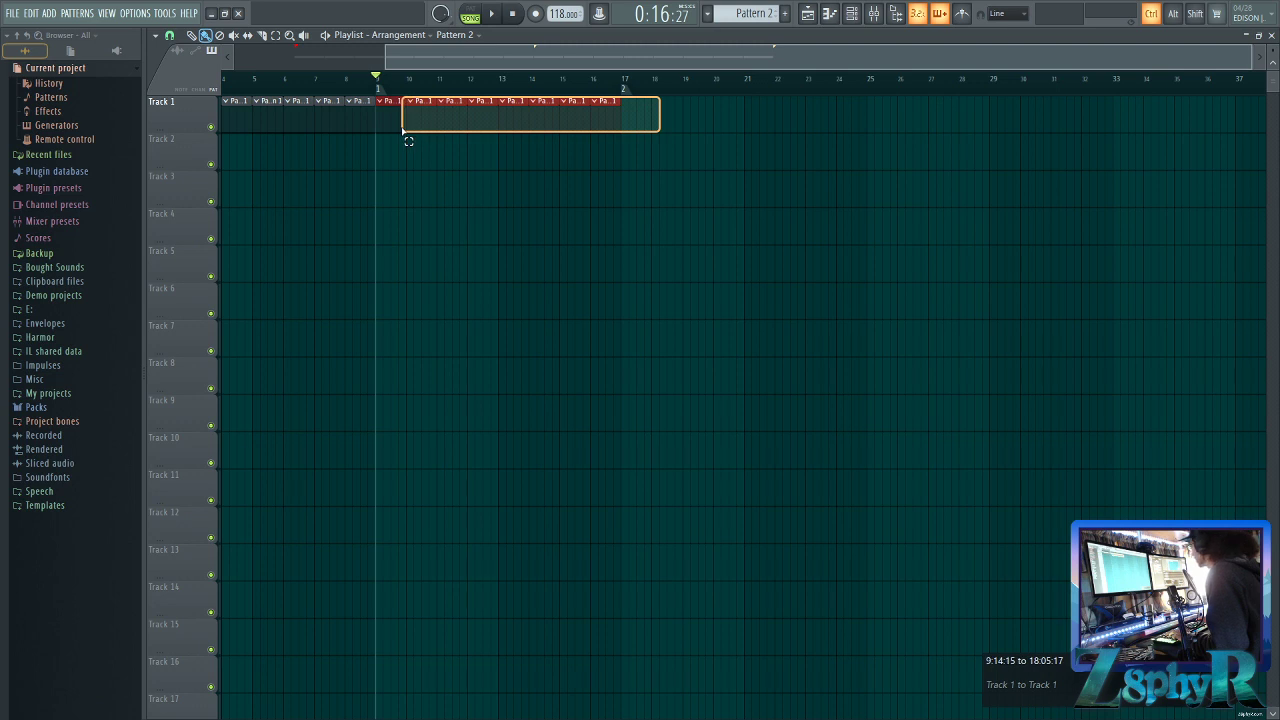
# Copy the eight pattern clips at bars 9 to 16 on Track 1 to bar 17, and add a marker named 3 at bar 25
pyautogui.keyDown('ctrl'); pyautogui.click(566, 156); pyautogui.keyUp('ctrl')
pyautogui.moveTo(660, 120); pyautogui.dragTo(626, 126)
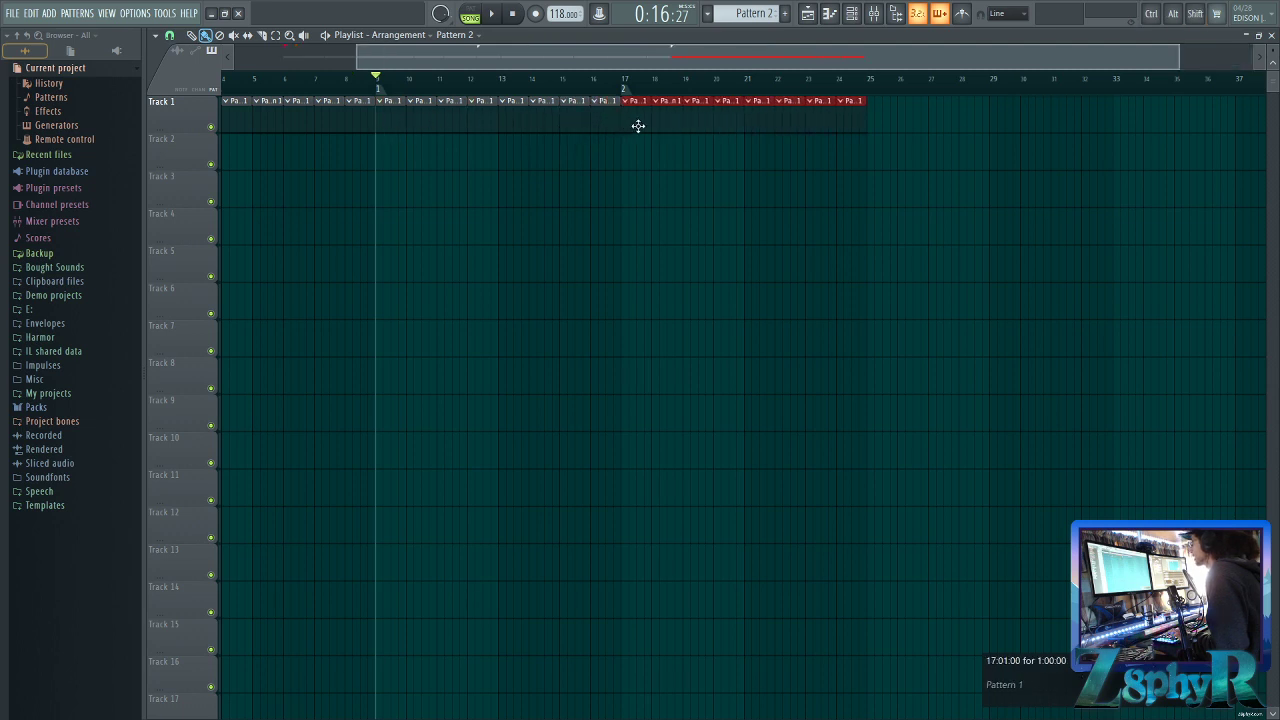
pyautogui.rightClick(871, 92)
pyautogui.click(886, 103)
pyautogui.write('3')
pyautogui.click(873, 84)
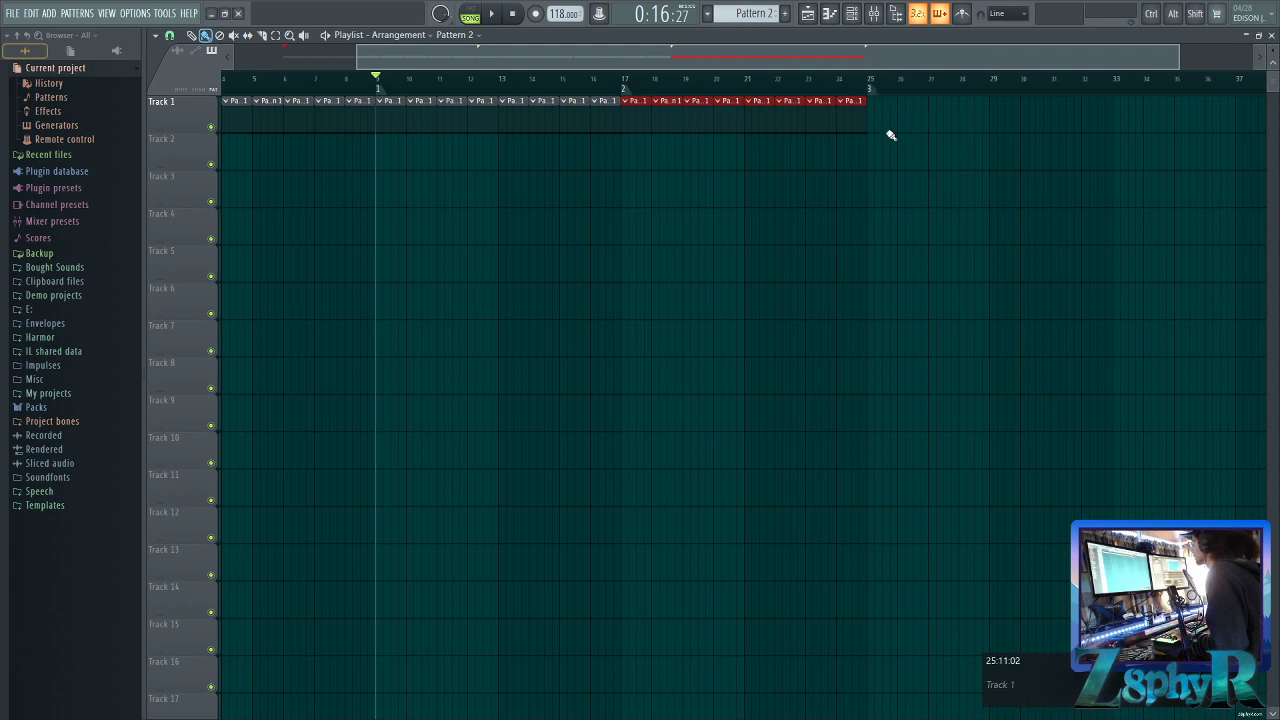
# Copy the eight selected pattern clips on Track 1 to bar 25 and add a marker named 4 at bar 33
pyautogui.hscroll(5, 886, 149)
pyautogui.moveTo(323, 117); pyautogui.dragTo(573, 125)
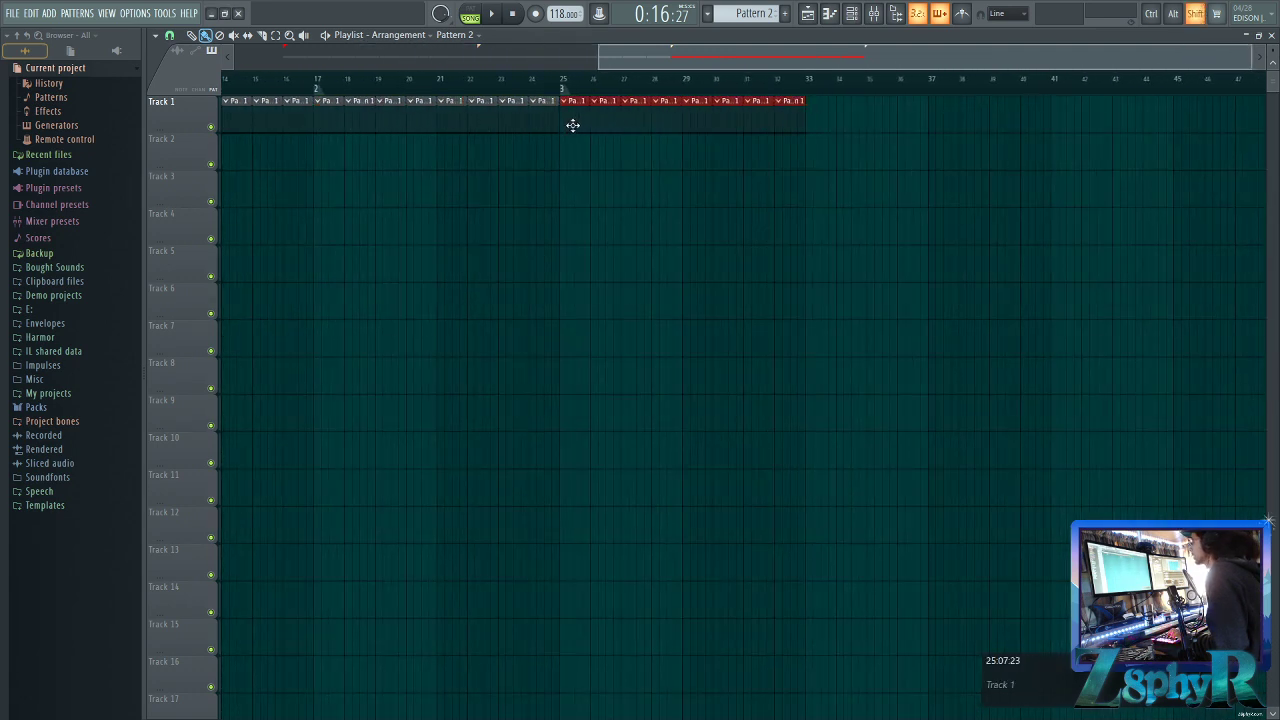
pyautogui.rightClick(808, 97)
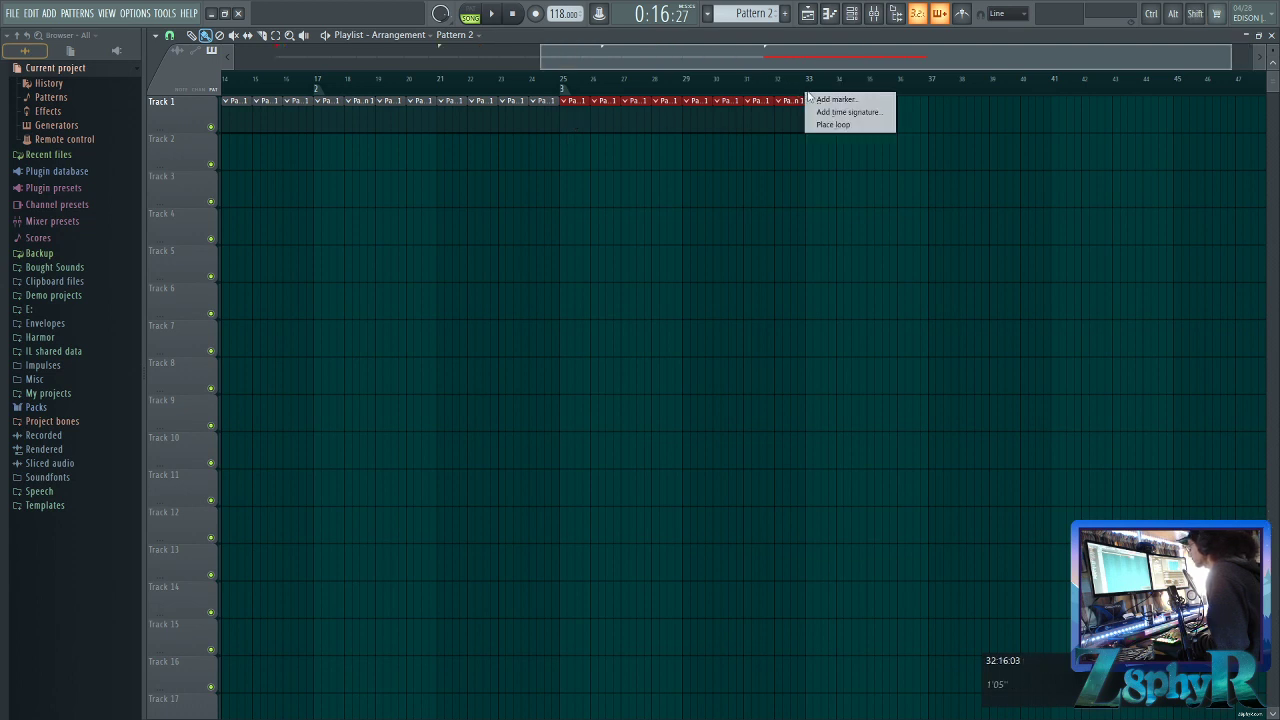
pyautogui.click(818, 97)
pyautogui.press('Return')
# Copy the eight selected pattern clips on Track 1 to bar 33 and add a marker named 5 at bar 41
pyautogui.hscroll(5, 848, 137)
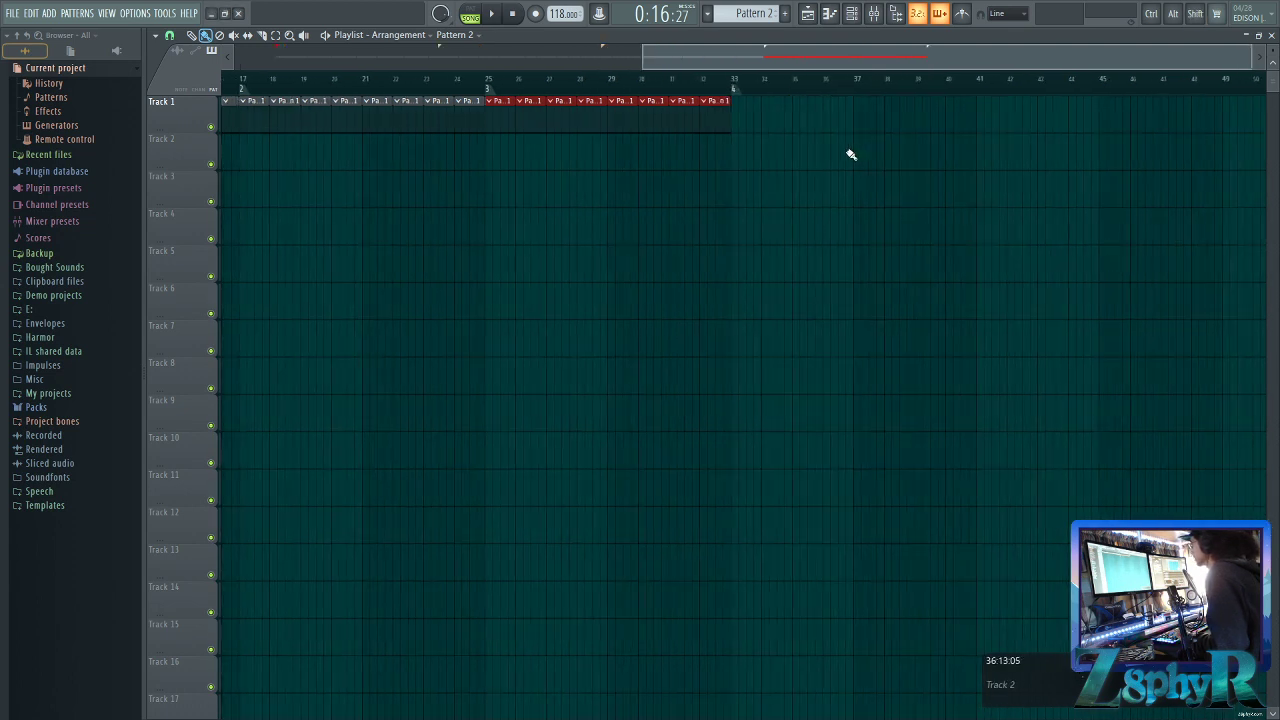
pyautogui.moveTo(346, 117); pyautogui.dragTo(589, 123)
pyautogui.rightClick(823, 97)
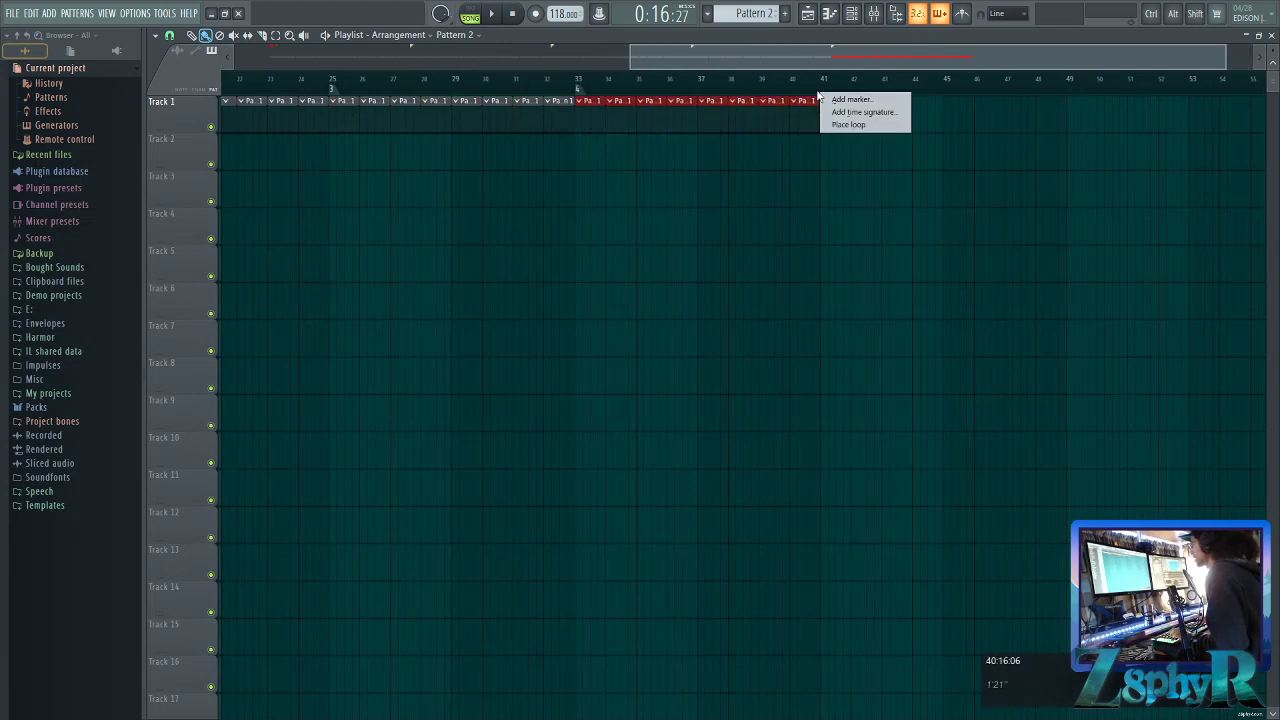
pyautogui.click(830, 100)
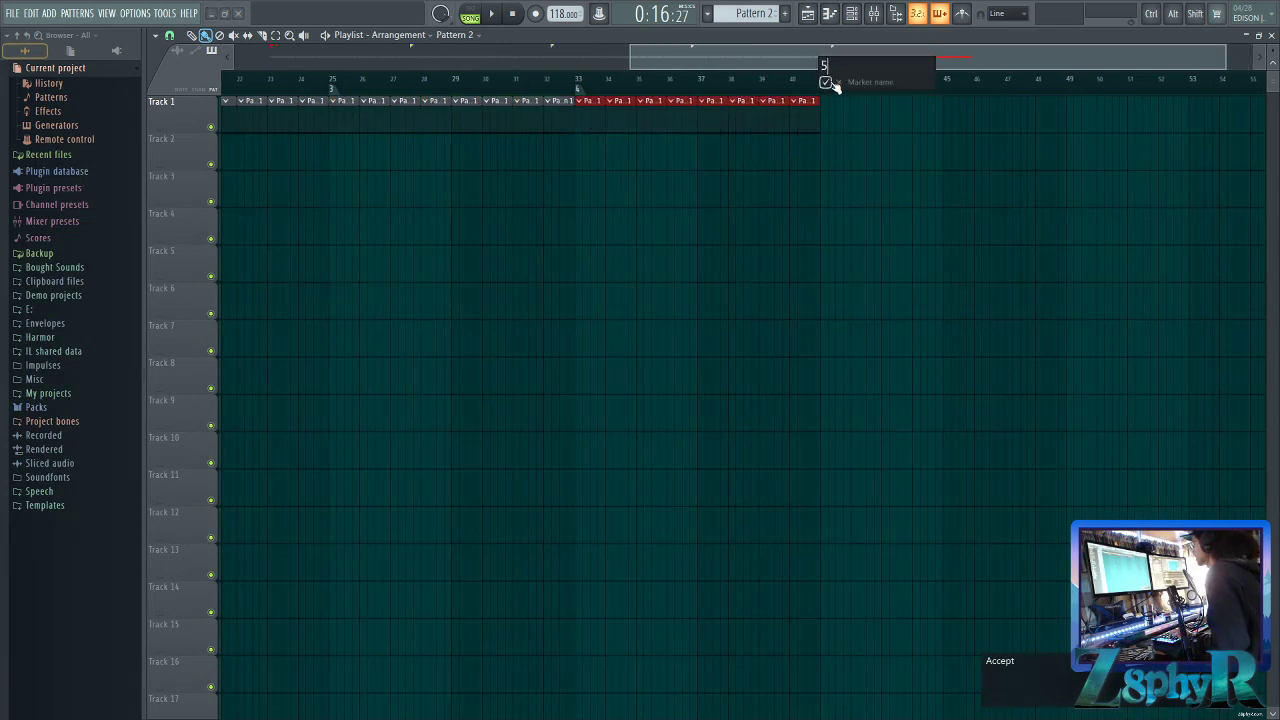
pyautogui.click(828, 83)
# Copy the last eight pattern clips on Track 1 to bar 41 and add a marker named END at bar 49
pyautogui.keyDown('ctrl'); pyautogui.click(854, 161); pyautogui.keyUp('ctrl')
pyautogui.scroll(-2, 854, 161)
pyautogui.scroll(3, 854, 163)
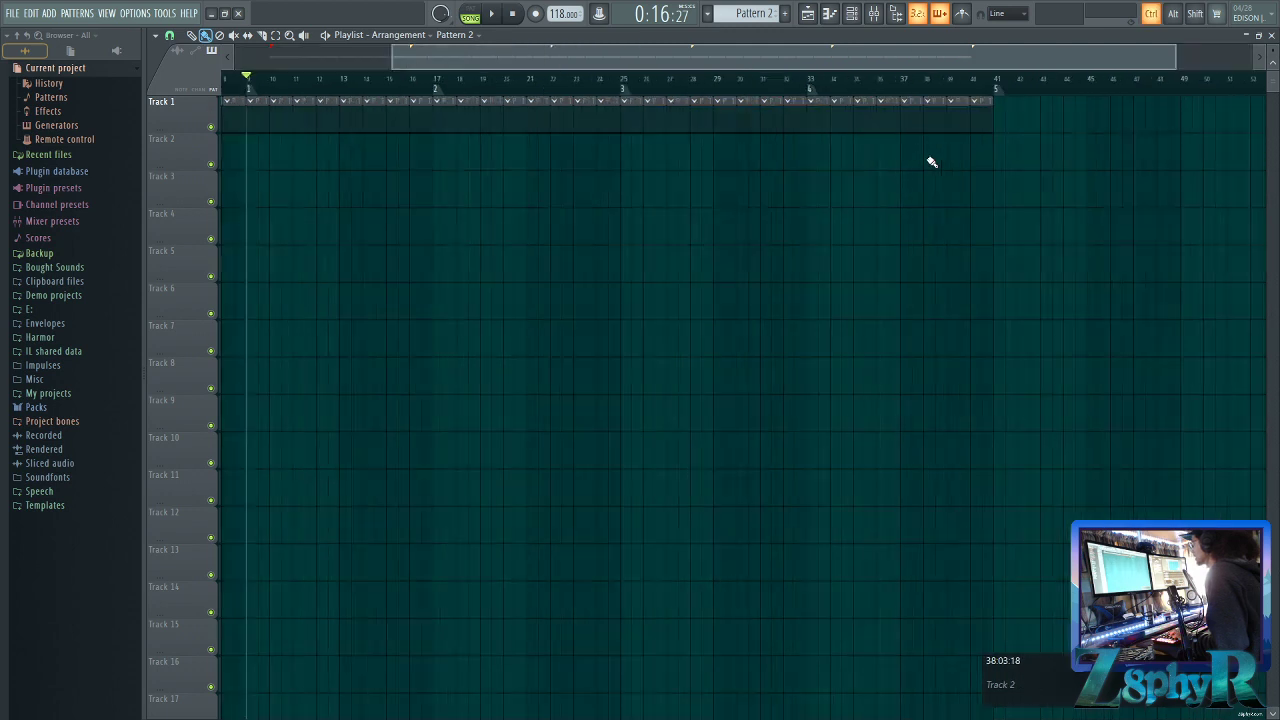
pyautogui.moveTo(971, 97)
pyautogui.mouseDown()
pyautogui.moveTo(863, 125)
pyautogui.moveTo(748, 137)
pyautogui.moveTo(712, 125)
pyautogui.moveTo(954, 140)
pyautogui.mouseUp()
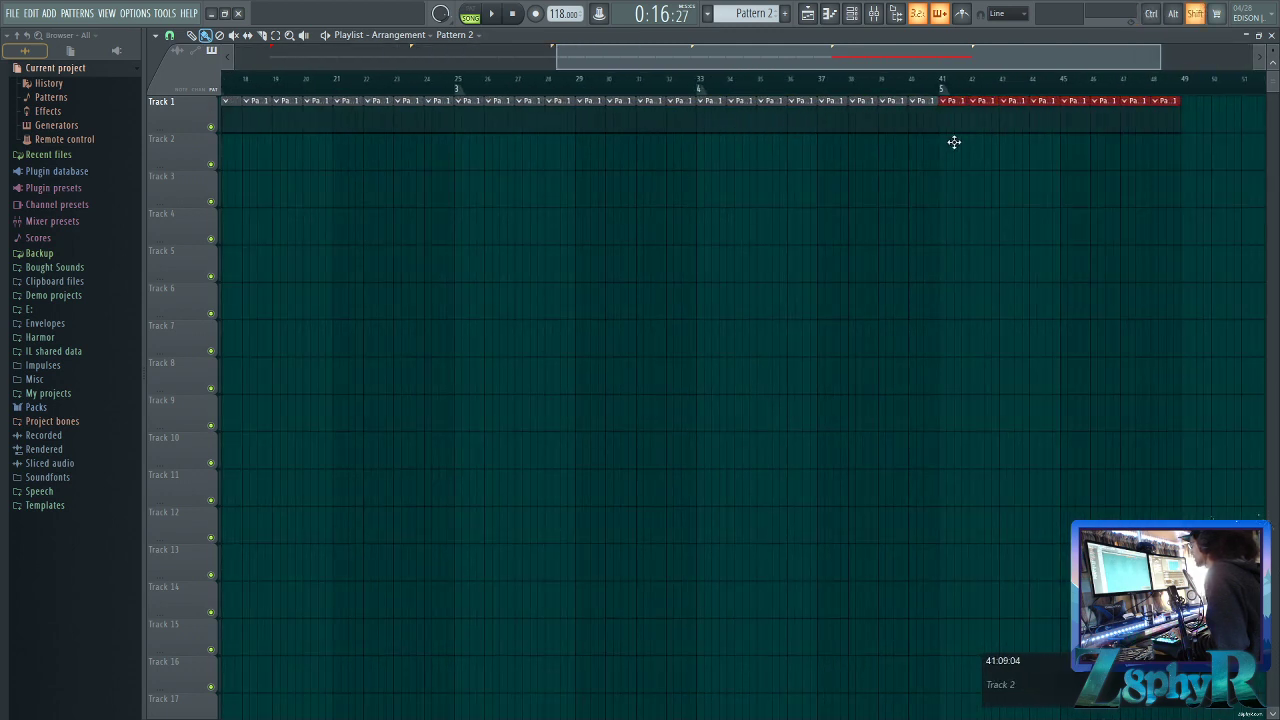
pyautogui.rightClick(1190, 98)
pyautogui.click(1192, 98)
pyautogui.write('END')
pyautogui.press('Return')
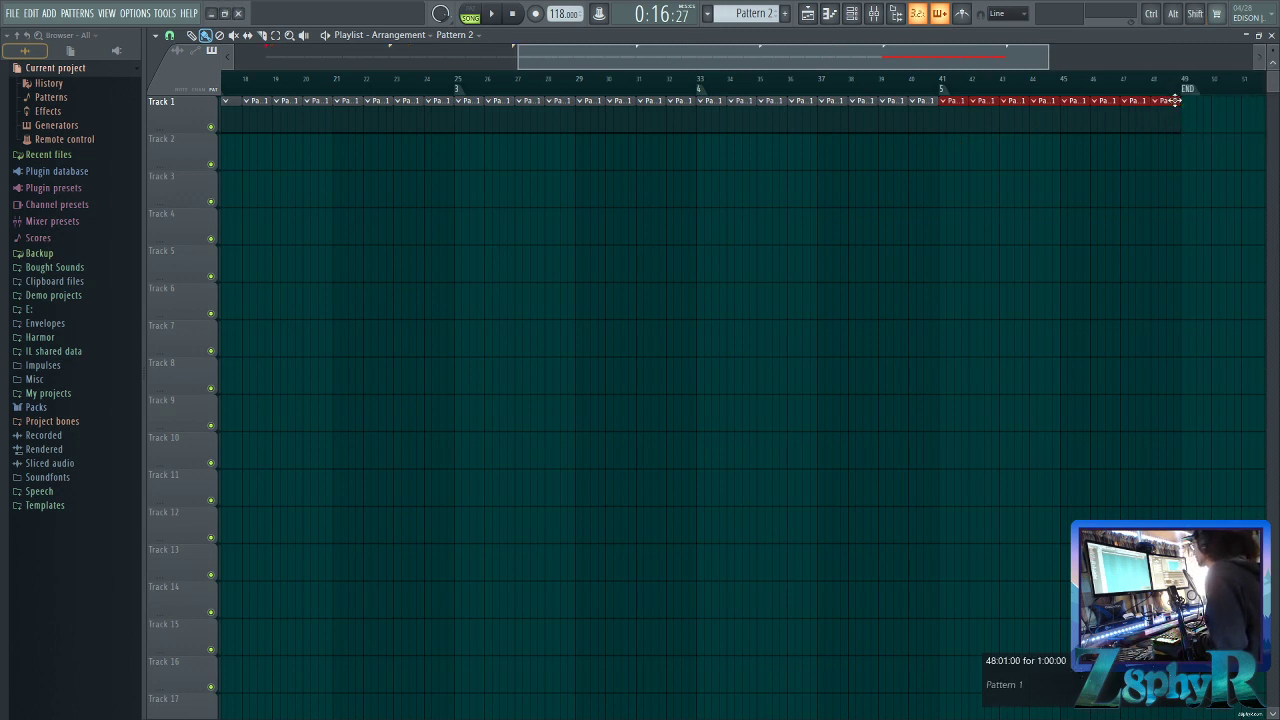
# Check the song time near the end of the arrangement by moving the playhead to just before the END marker
pyautogui.press('space')
pyautogui.click(1160, 87)
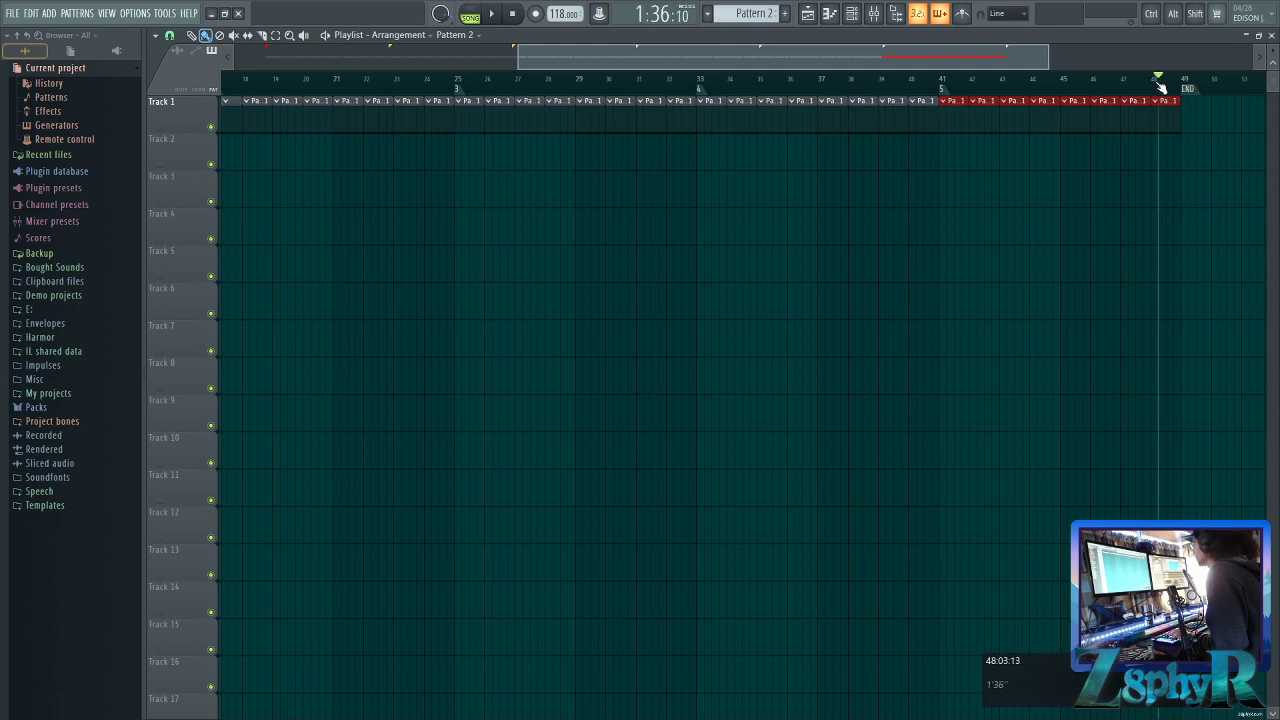
pyautogui.click(1182, 84)
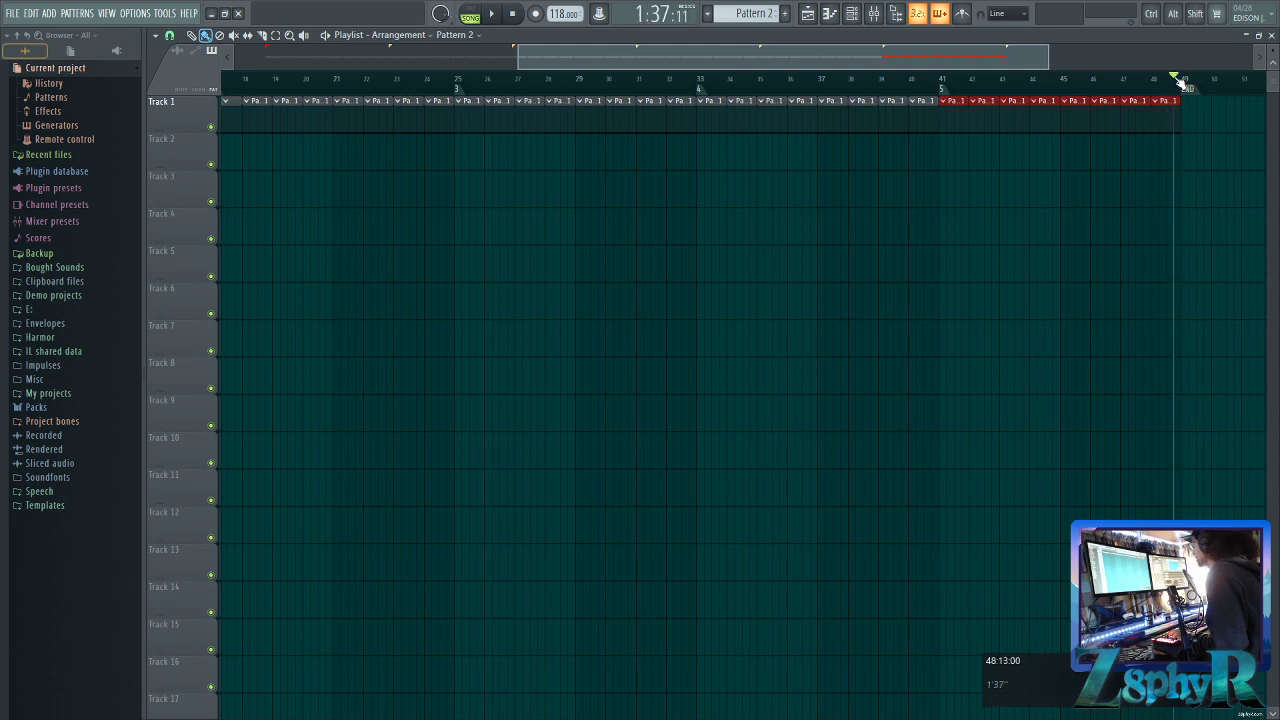
# Delete all the pattern clips from Track 1, keeping the timeline markers
pyautogui.scroll(-4, 1204, 202)
pyautogui.hotkey('ctrl', 'd')
pyautogui.moveTo(1029, 129); pyautogui.dragTo(288, 130)
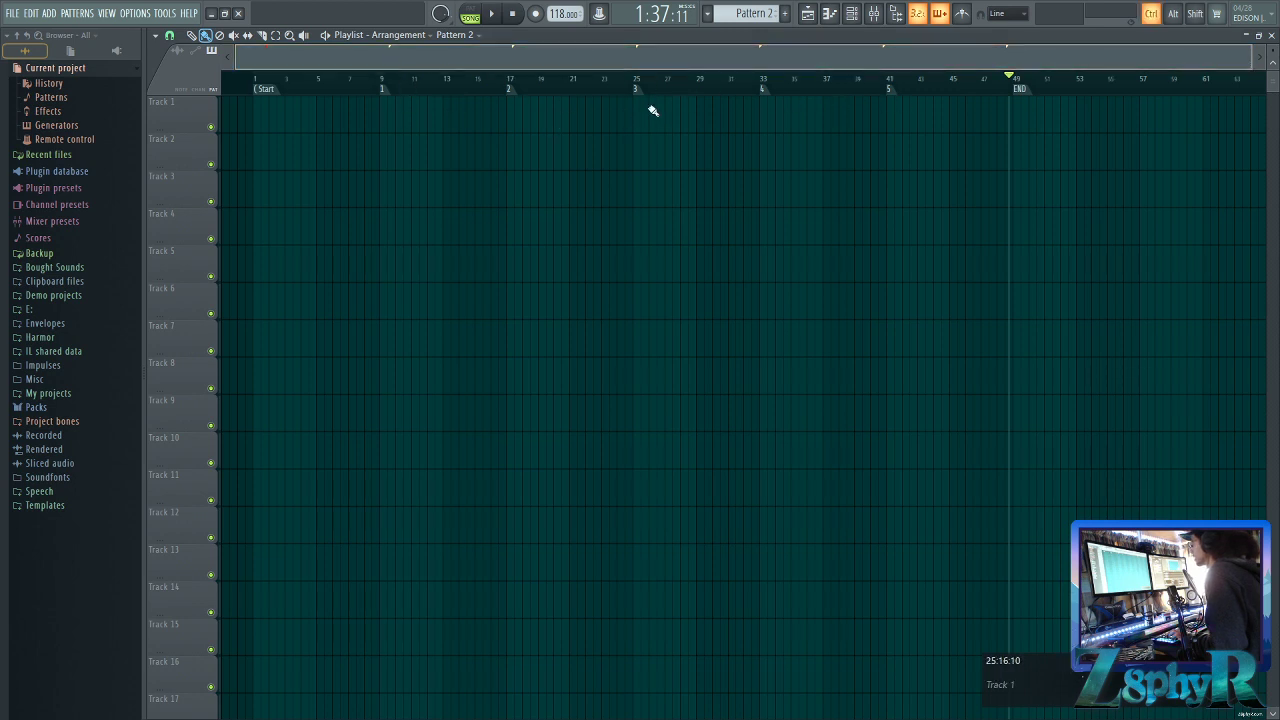
# Move the playhead back to bar 9 and step through the timeline sections at the Start marker and markers 1 to 5
pyautogui.moveTo(1012, 78)
pyautogui.mouseDown()
pyautogui.moveTo(260, 78)
pyautogui.moveTo(383, 74)
pyautogui.mouseUp()
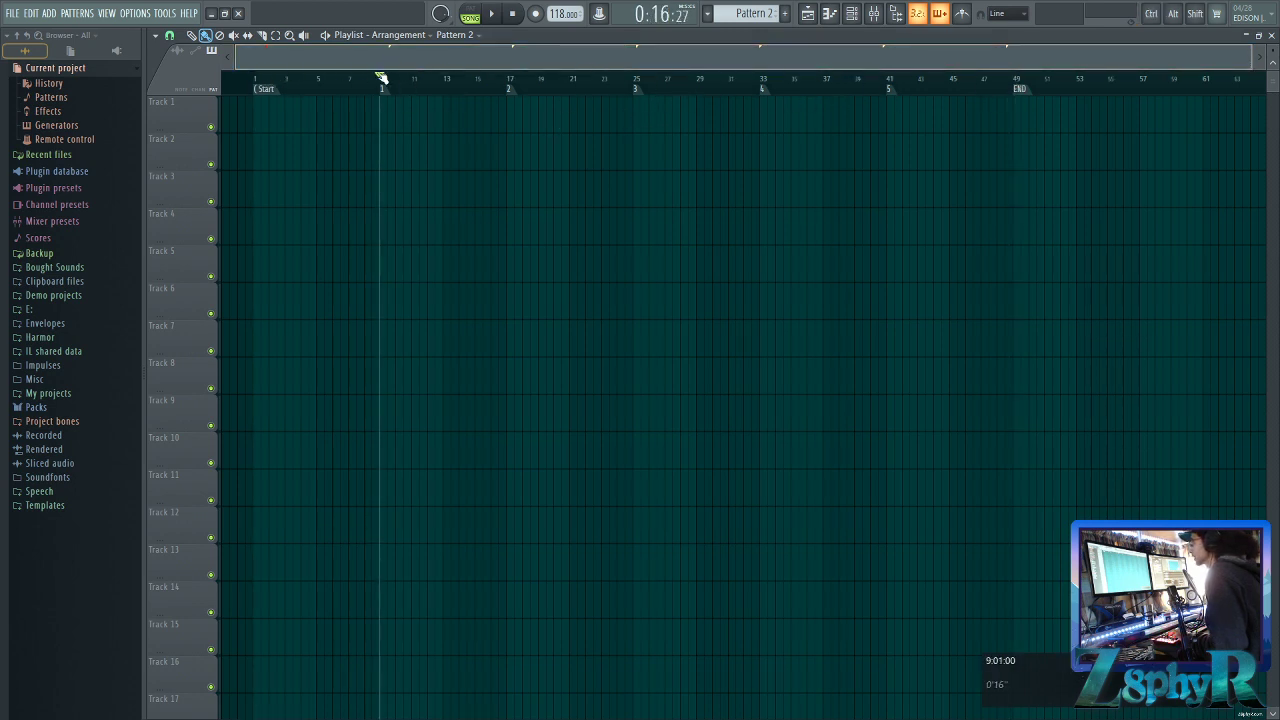
pyautogui.click(266, 90)
pyautogui.click(386, 90)
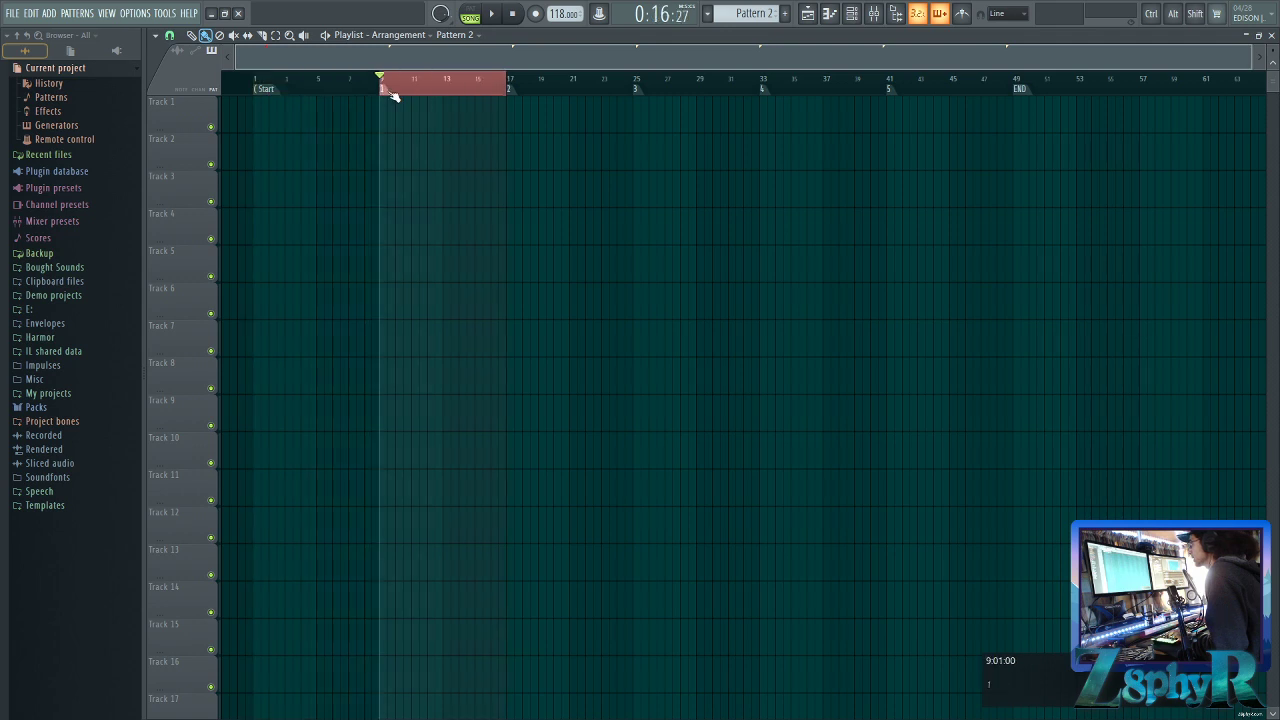
pyautogui.click(510, 89)
pyautogui.click(637, 90)
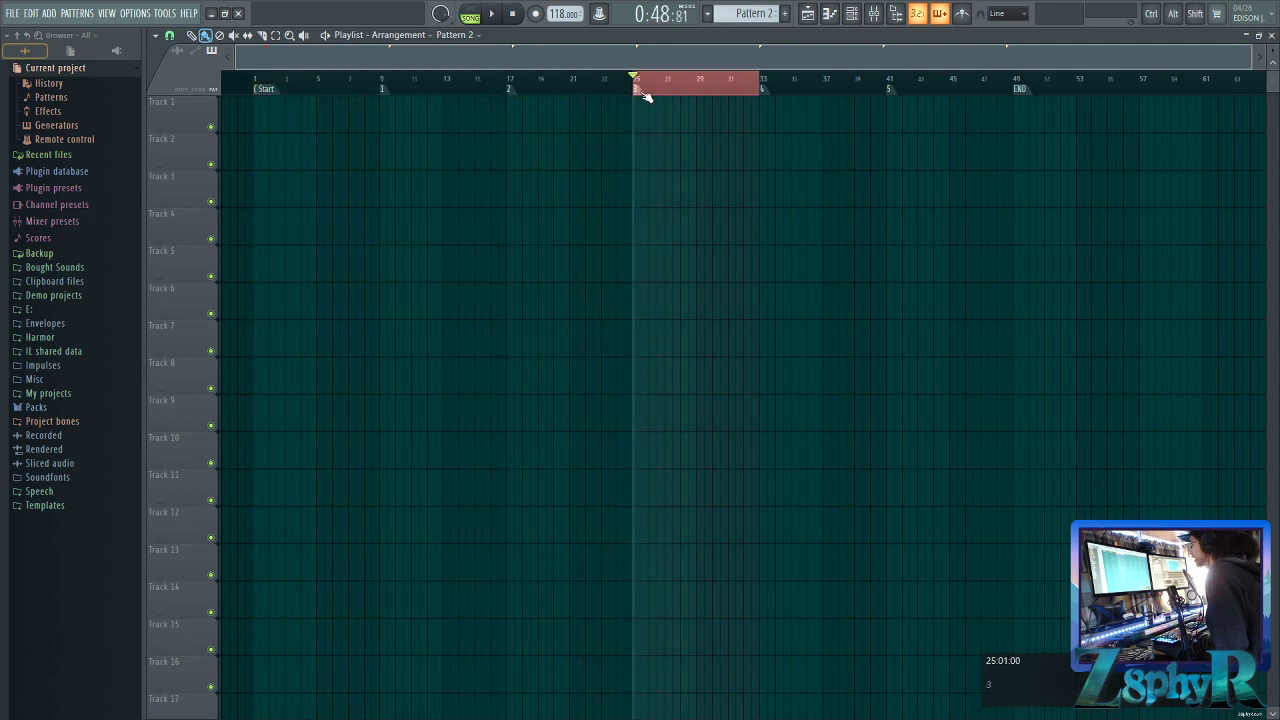
pyautogui.click(763, 89)
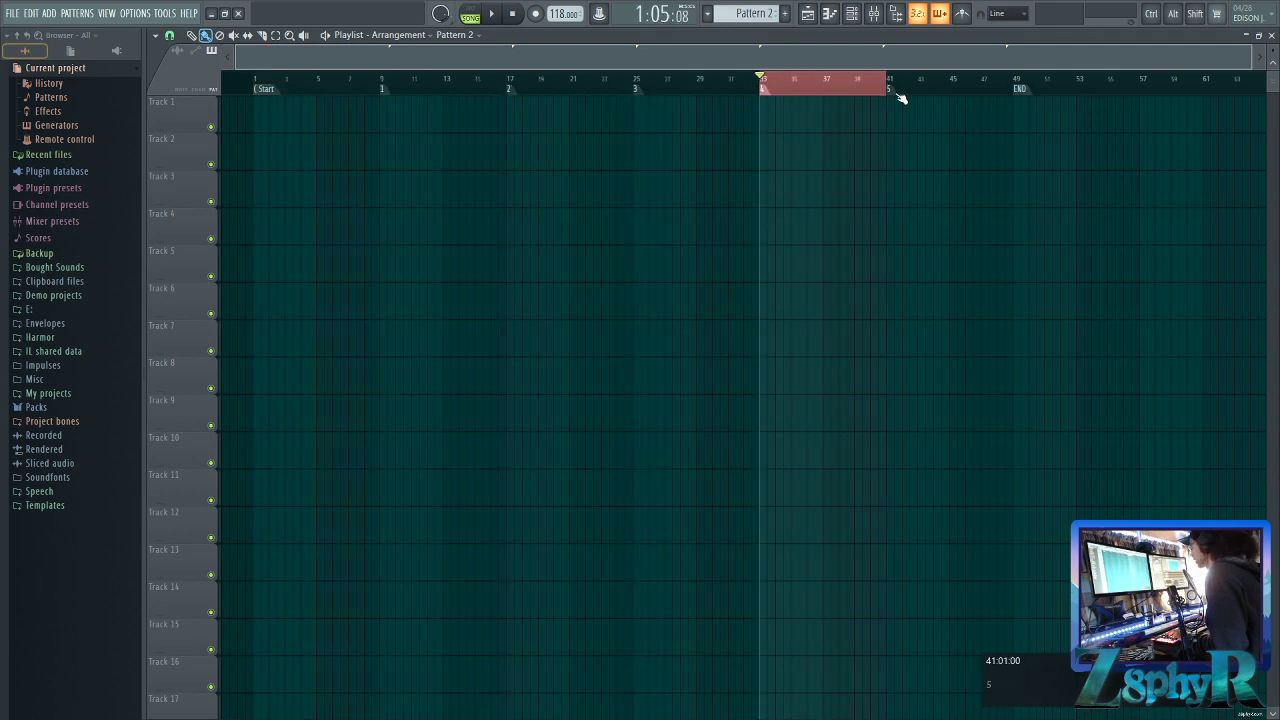
pyautogui.click(889, 89)
pyautogui.click(762, 89)
# Open the name of marker 4 for editing, close it, and select the Start section of the timeline
pyautogui.rightClick(763, 90)
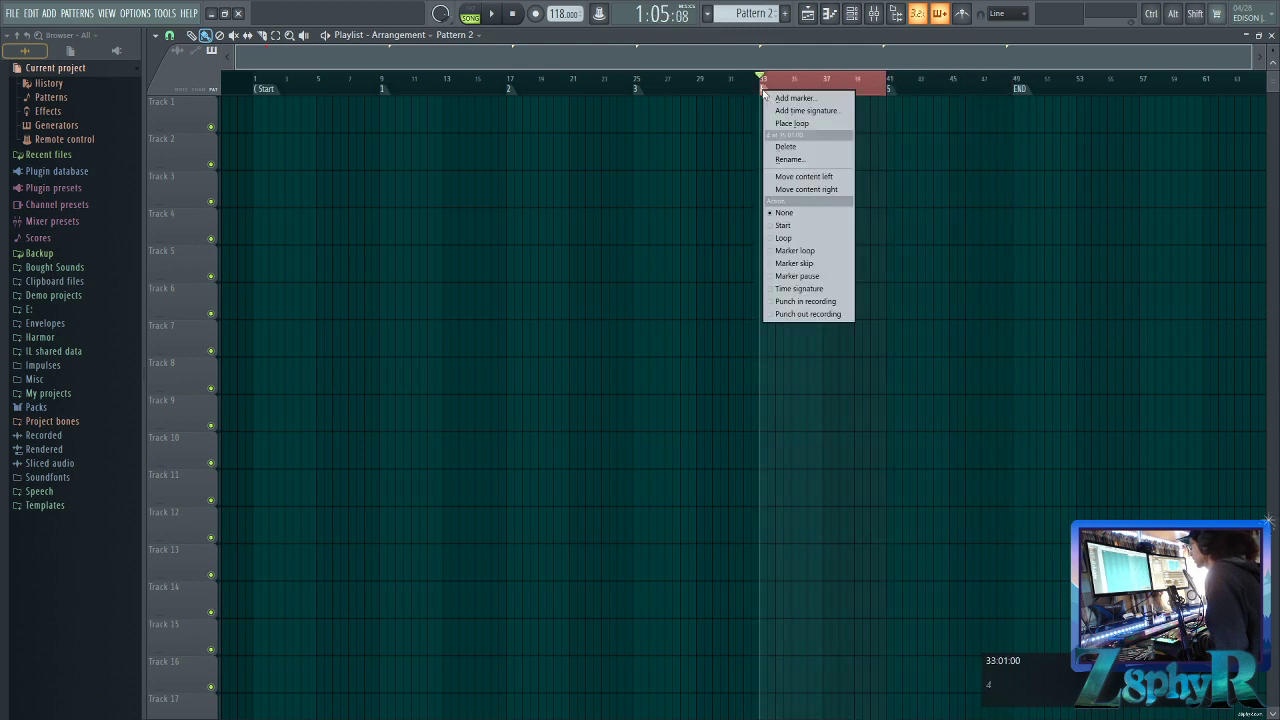
pyautogui.click(789, 159)
pyautogui.click(784, 82)
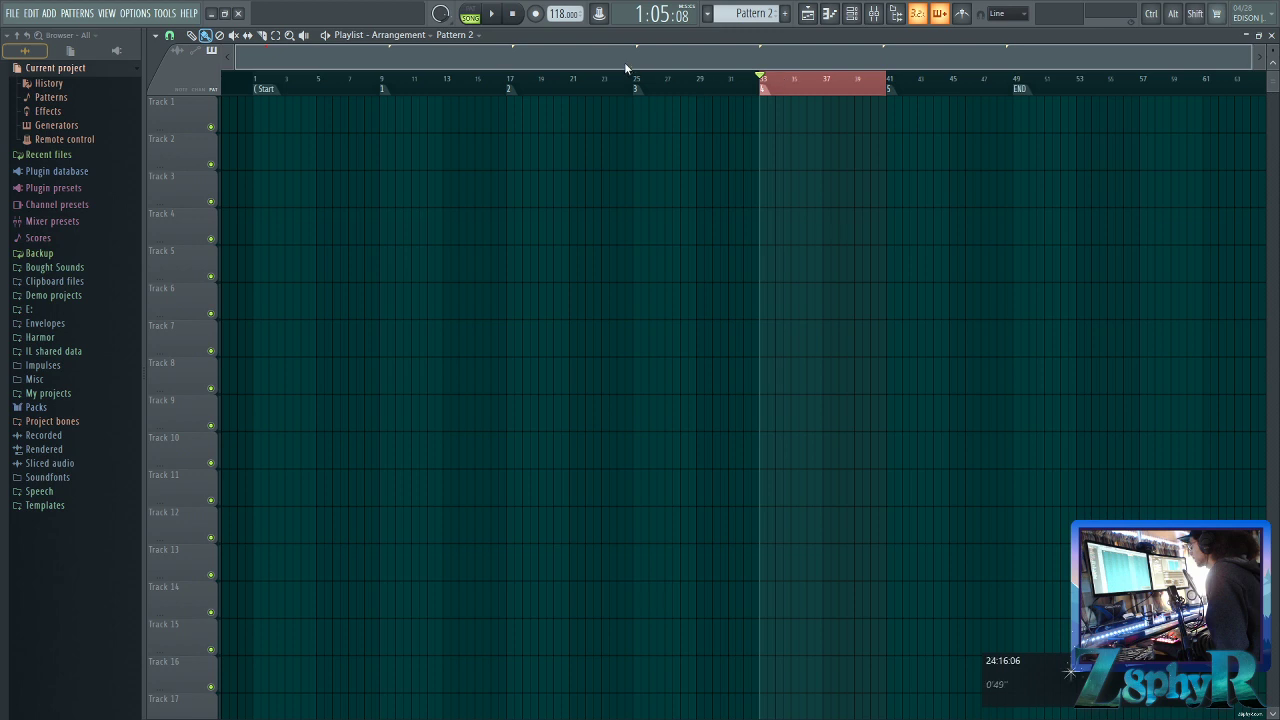
pyautogui.click(253, 89)
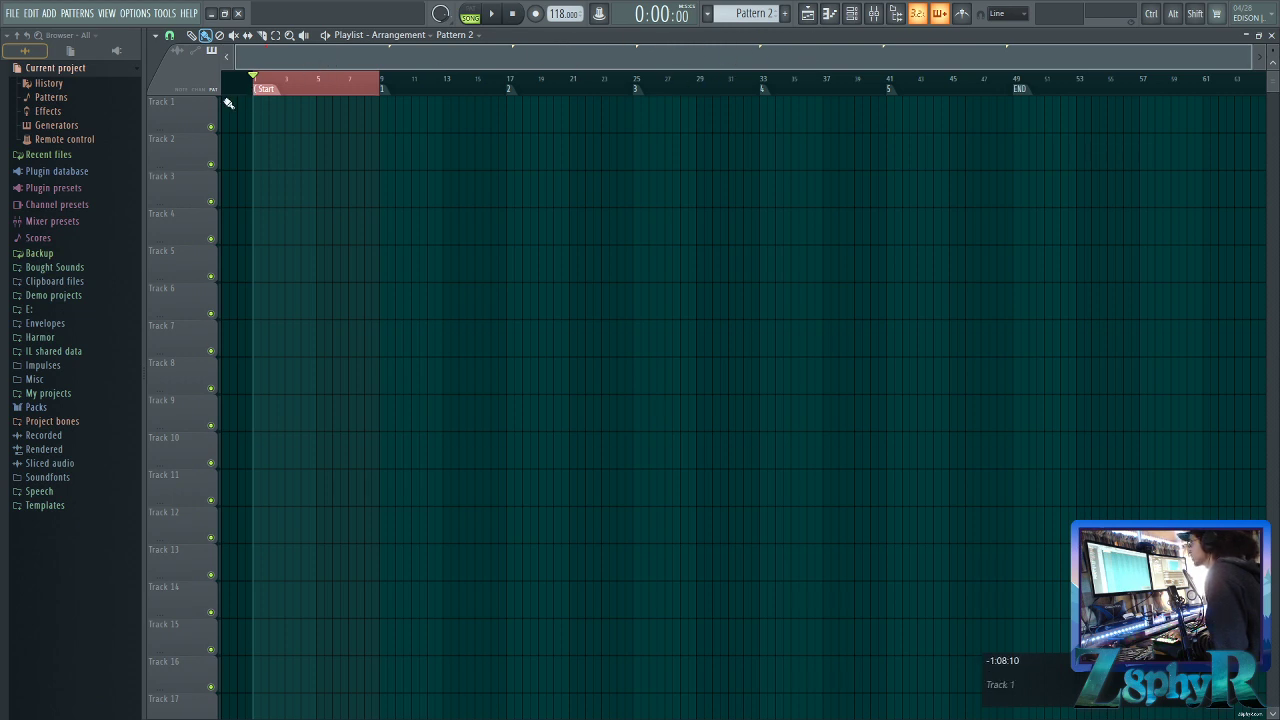
# Look at the channel list, and view the preset names available when renaming Track 1
pyautogui.click(851, 13)
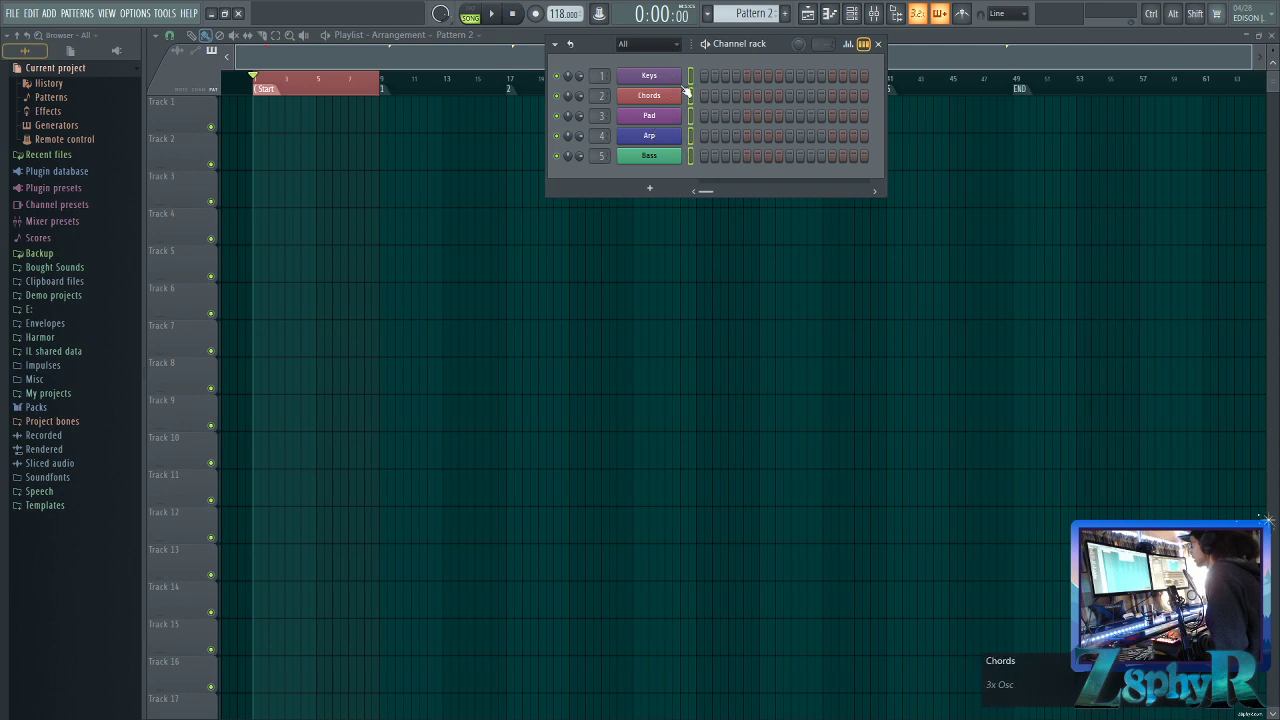
pyautogui.rightClick(170, 116)
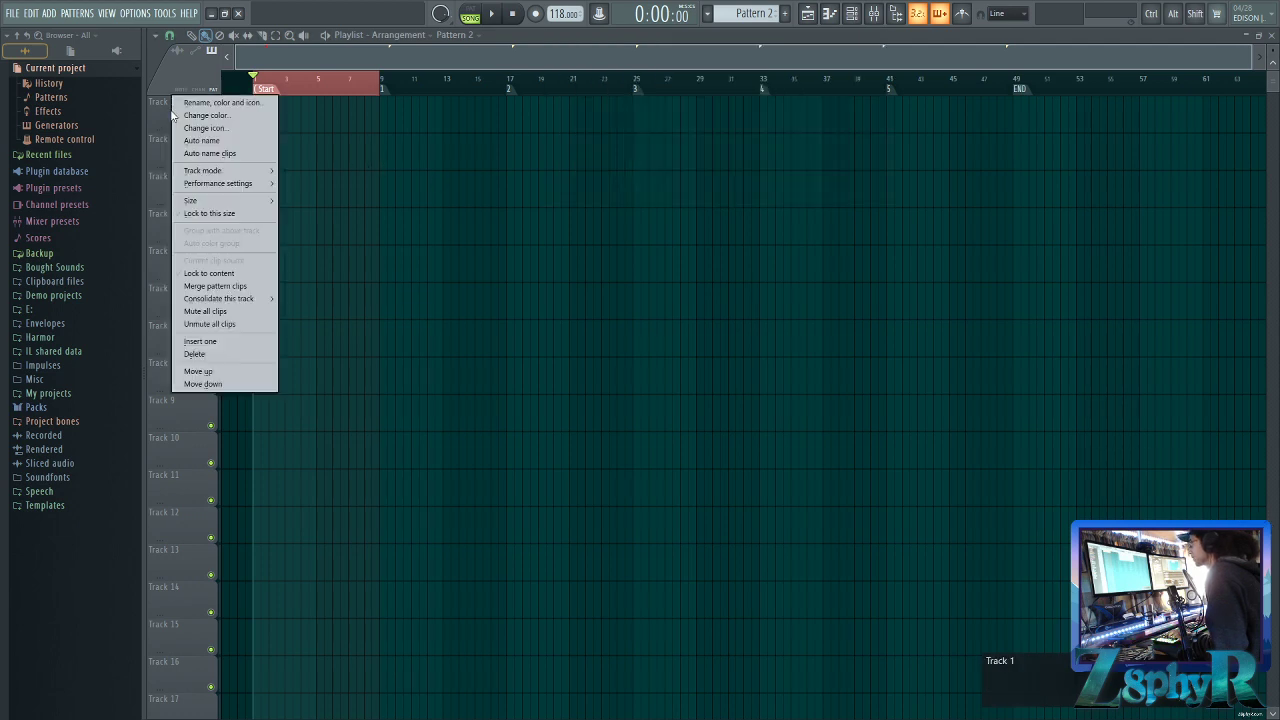
pyautogui.click(165, 116)
pyautogui.rightClick(166, 116)
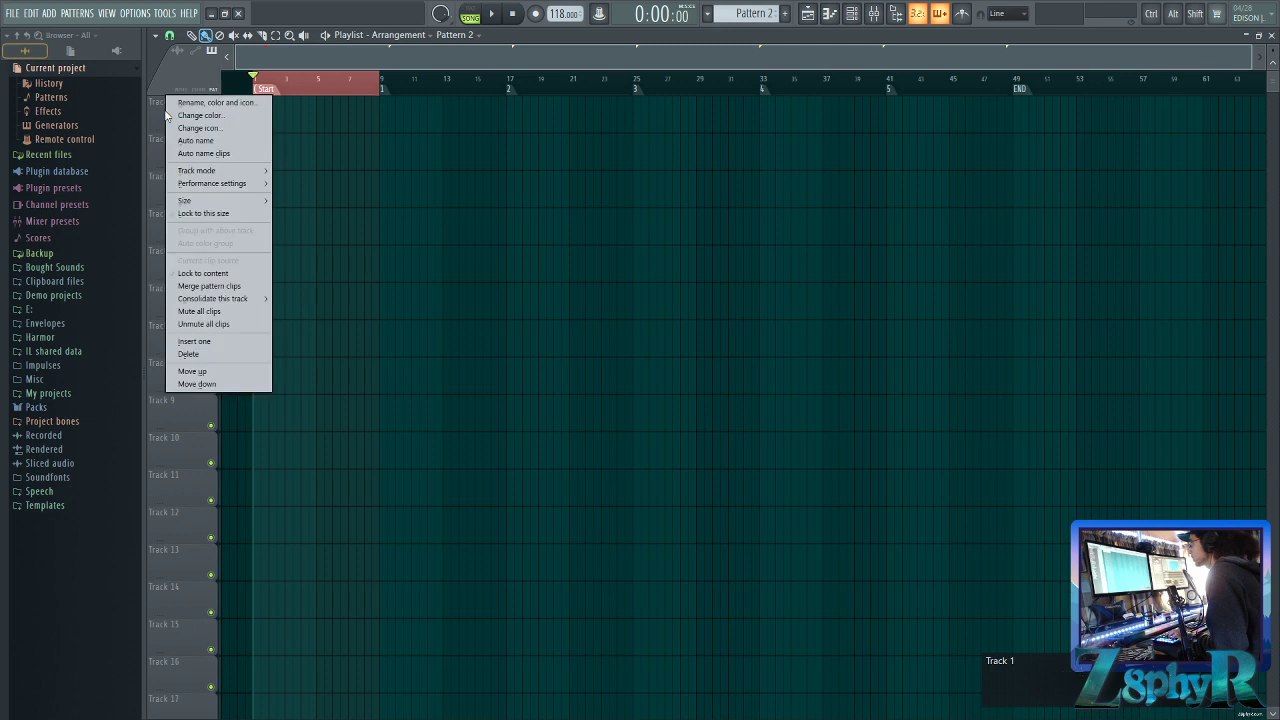
pyautogui.click(208, 107)
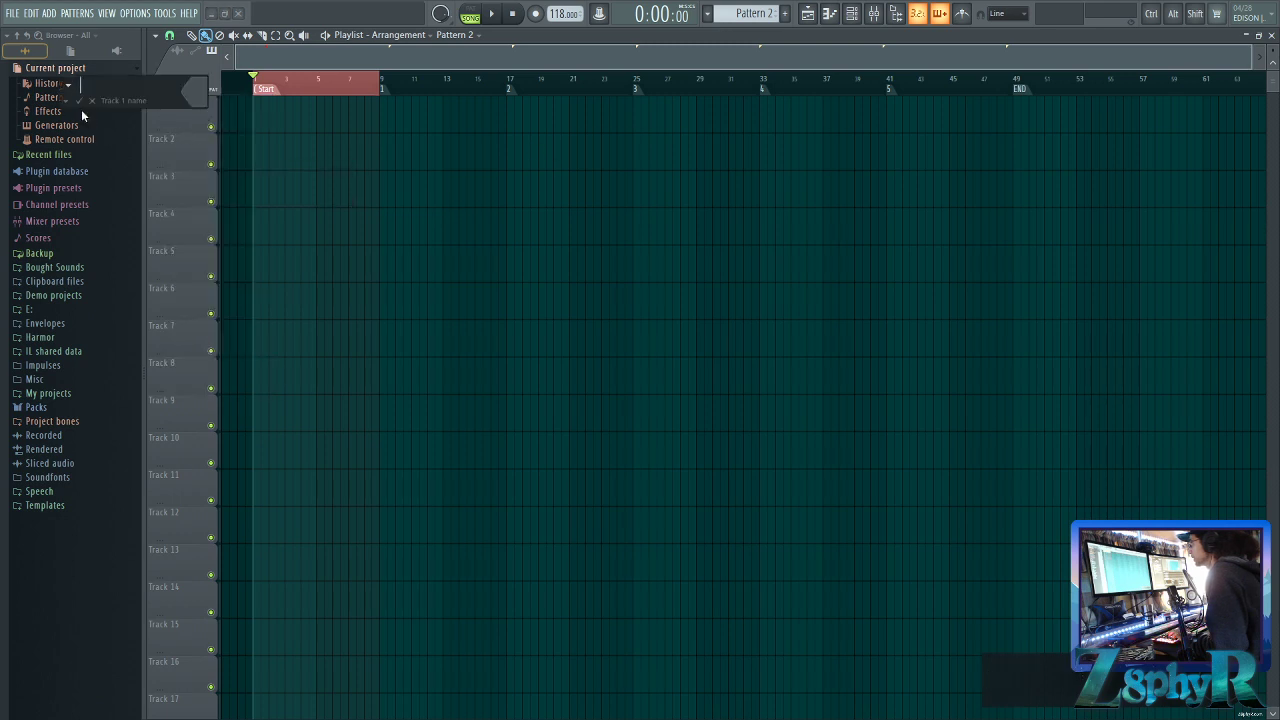
pyautogui.click(66, 101)
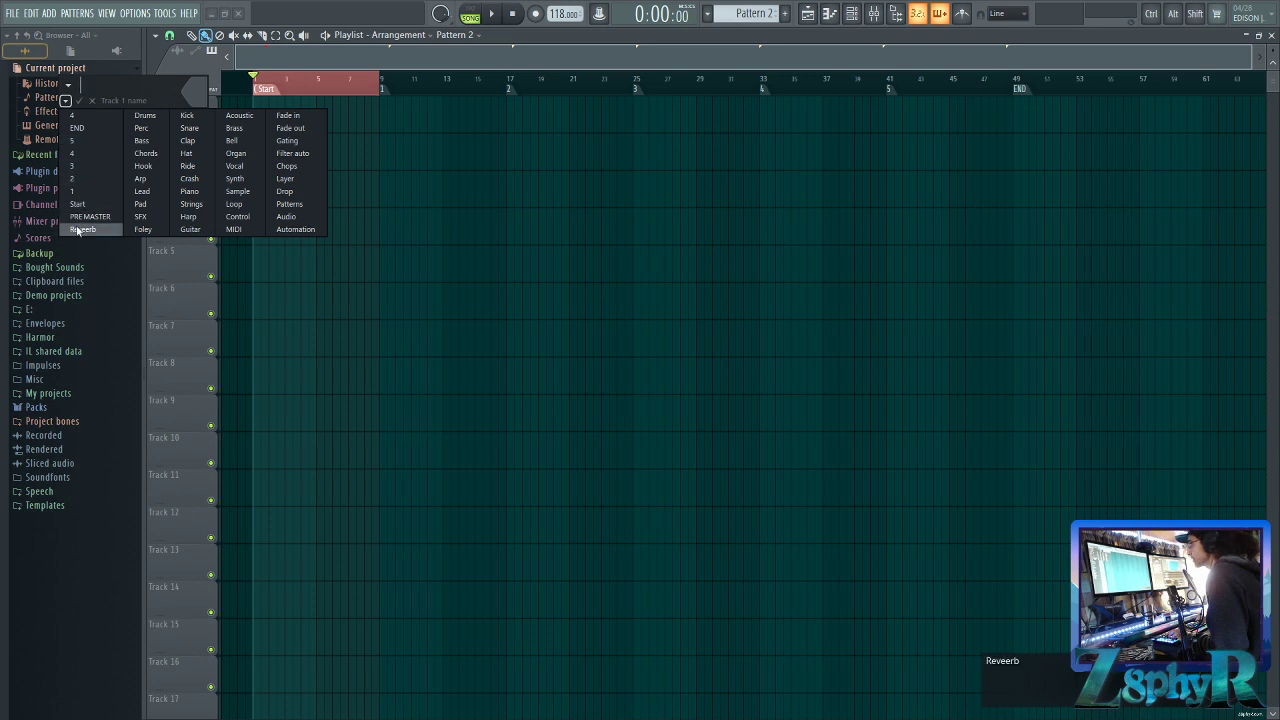
pyautogui.click(737, 63)
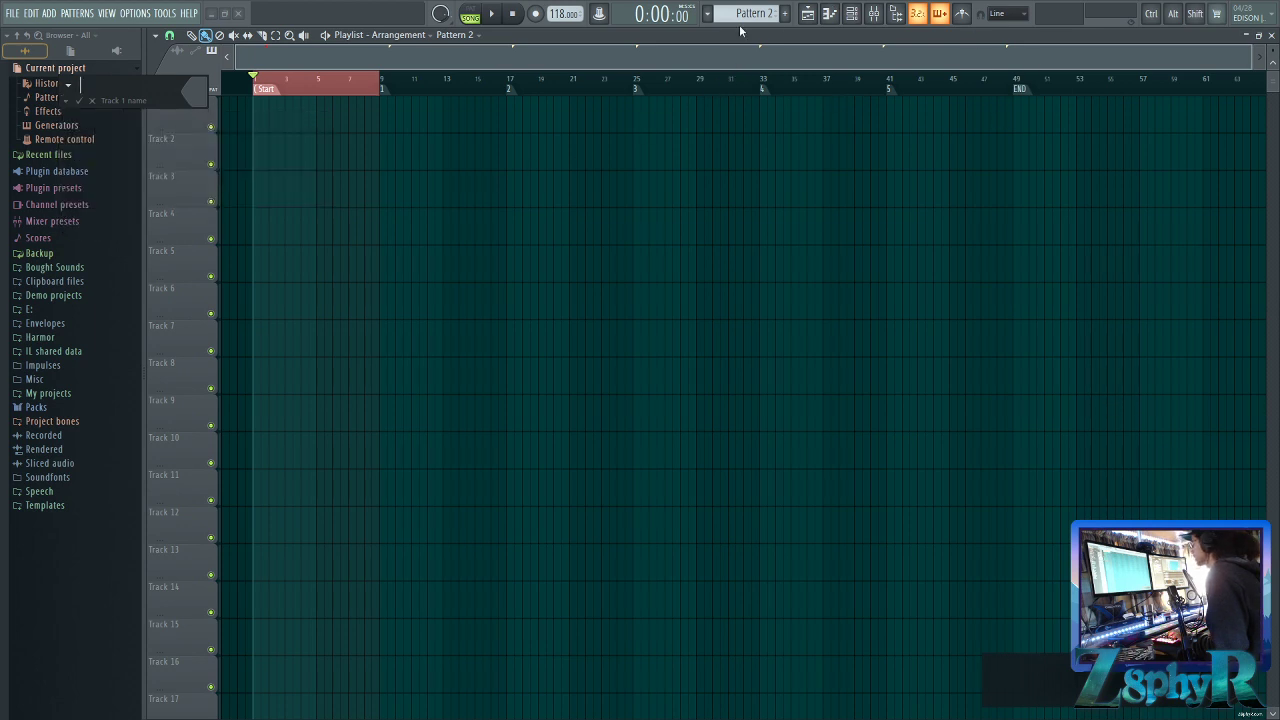
pyautogui.click(99, 103)
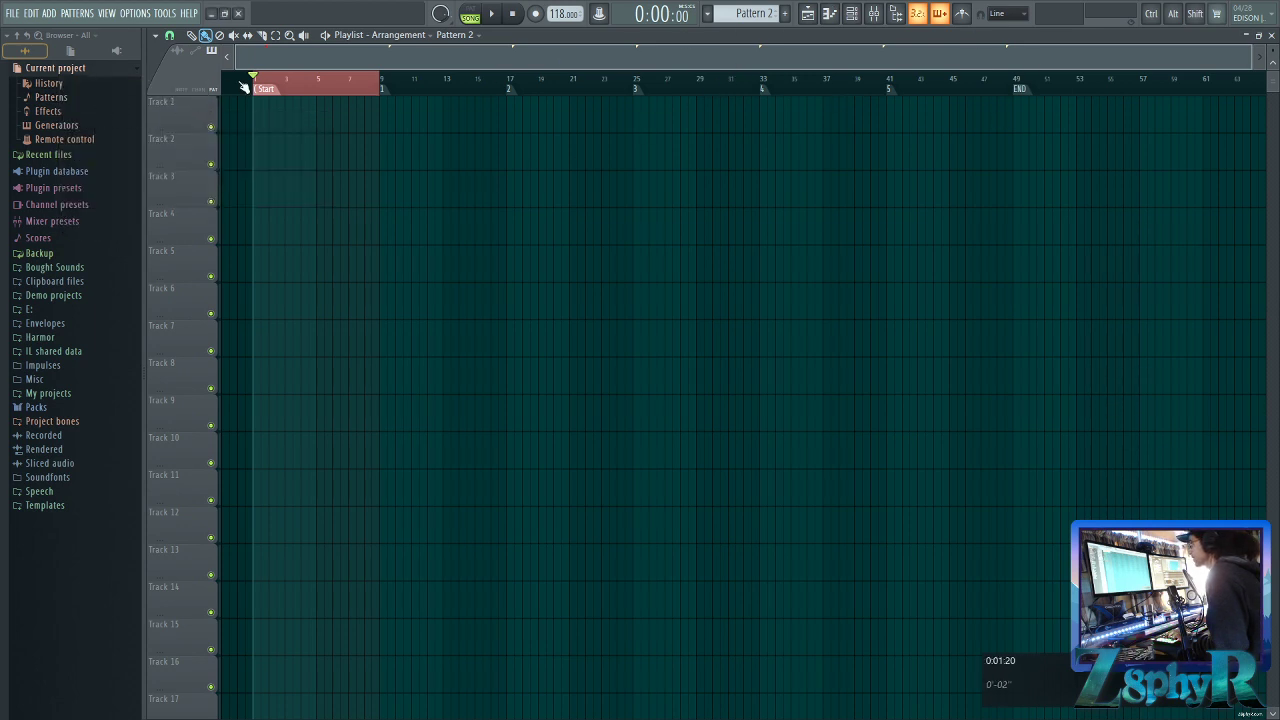
pyautogui.click(156, 115)
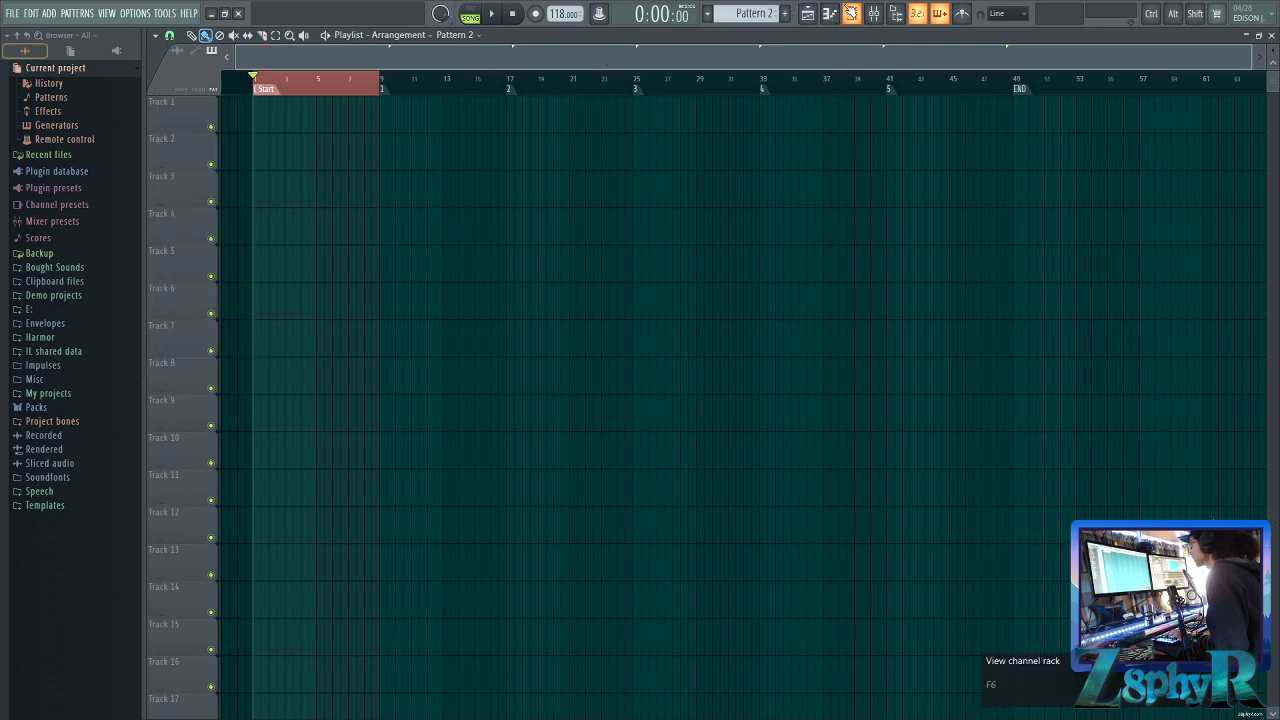
# Show the channel rack, move it slightly lower, and re-accept the existing names and colors of the Keys and Chords channels
pyautogui.click(852, 14)
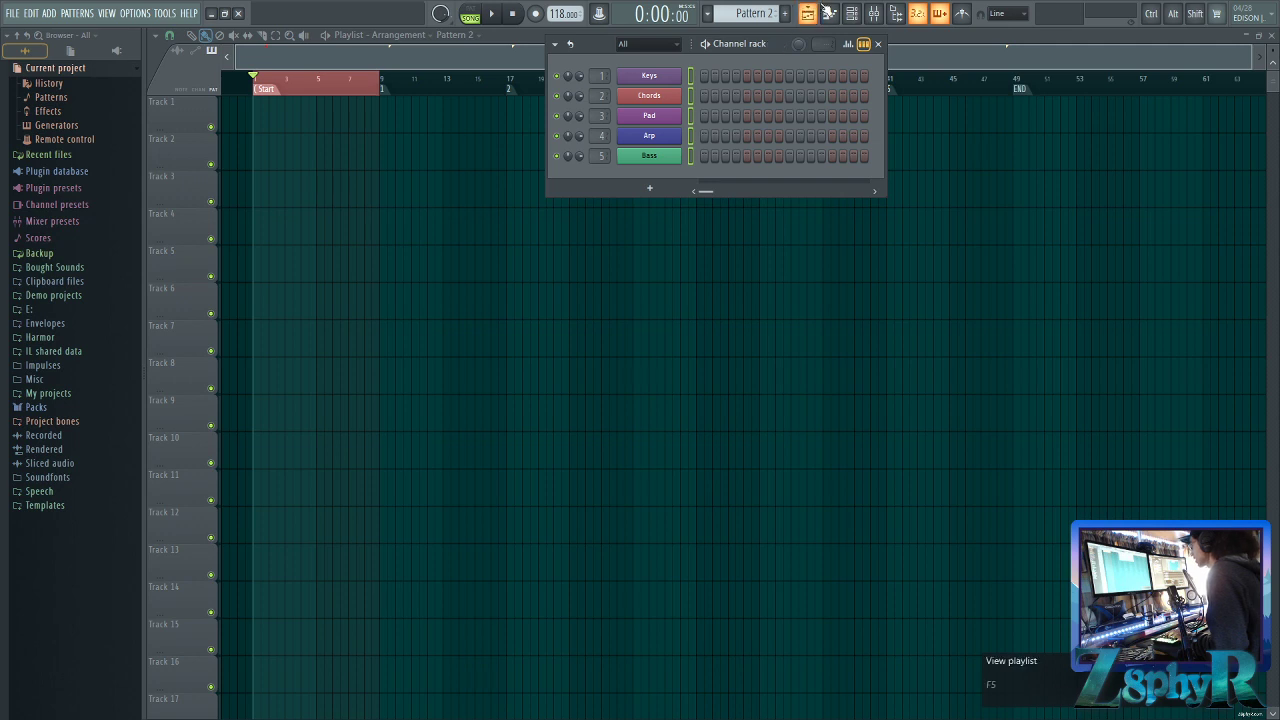
pyautogui.moveTo(782, 42); pyautogui.dragTo(776, 74)
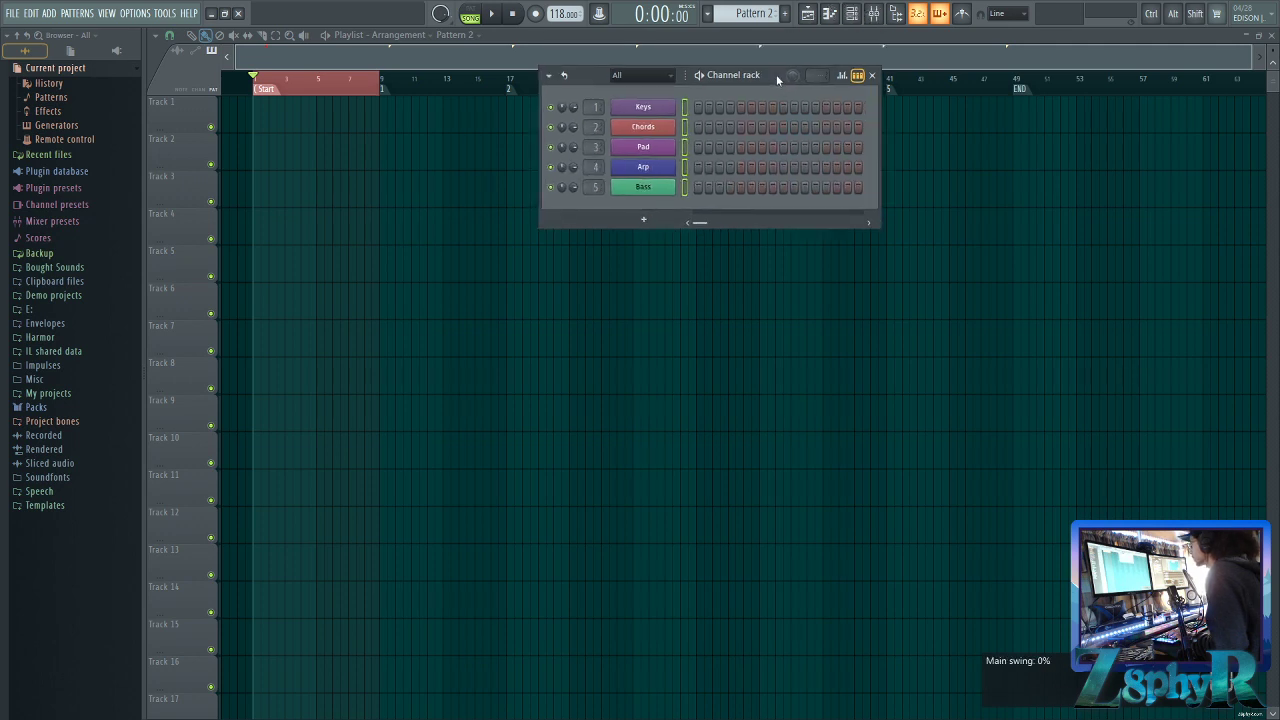
pyautogui.rightClick(655, 109)
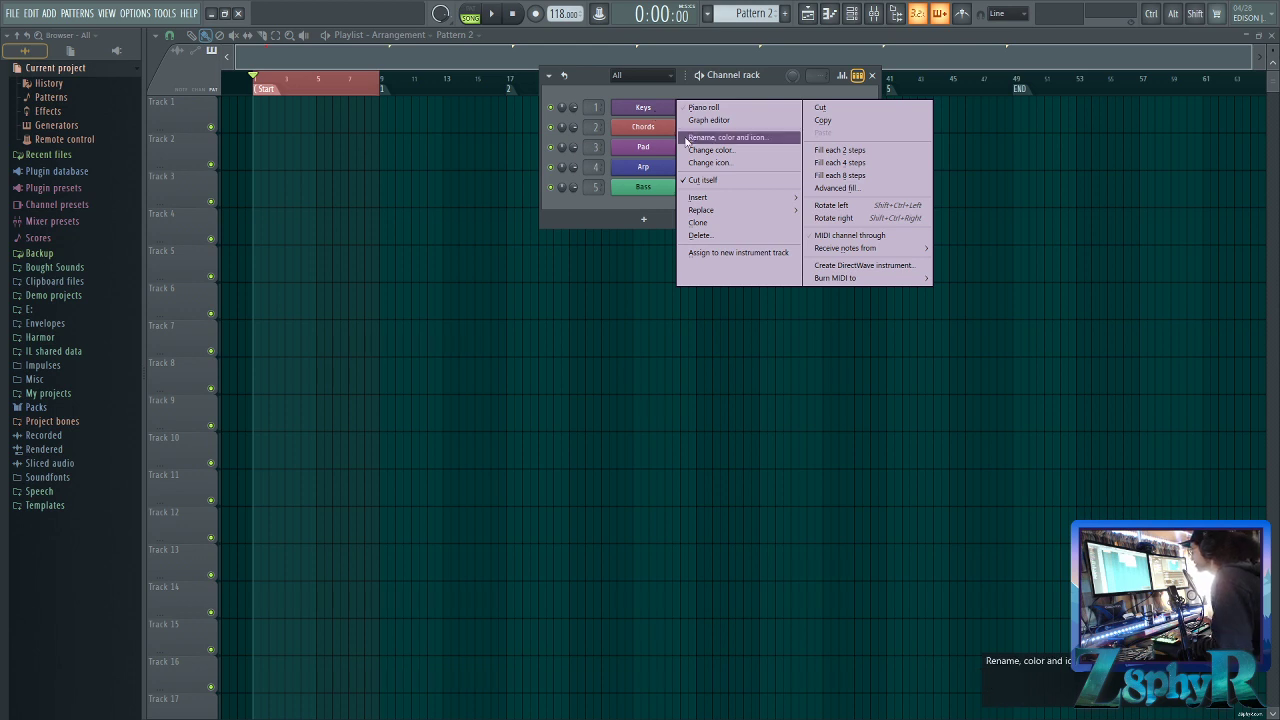
pyautogui.click(690, 138)
pyautogui.press('Escape')
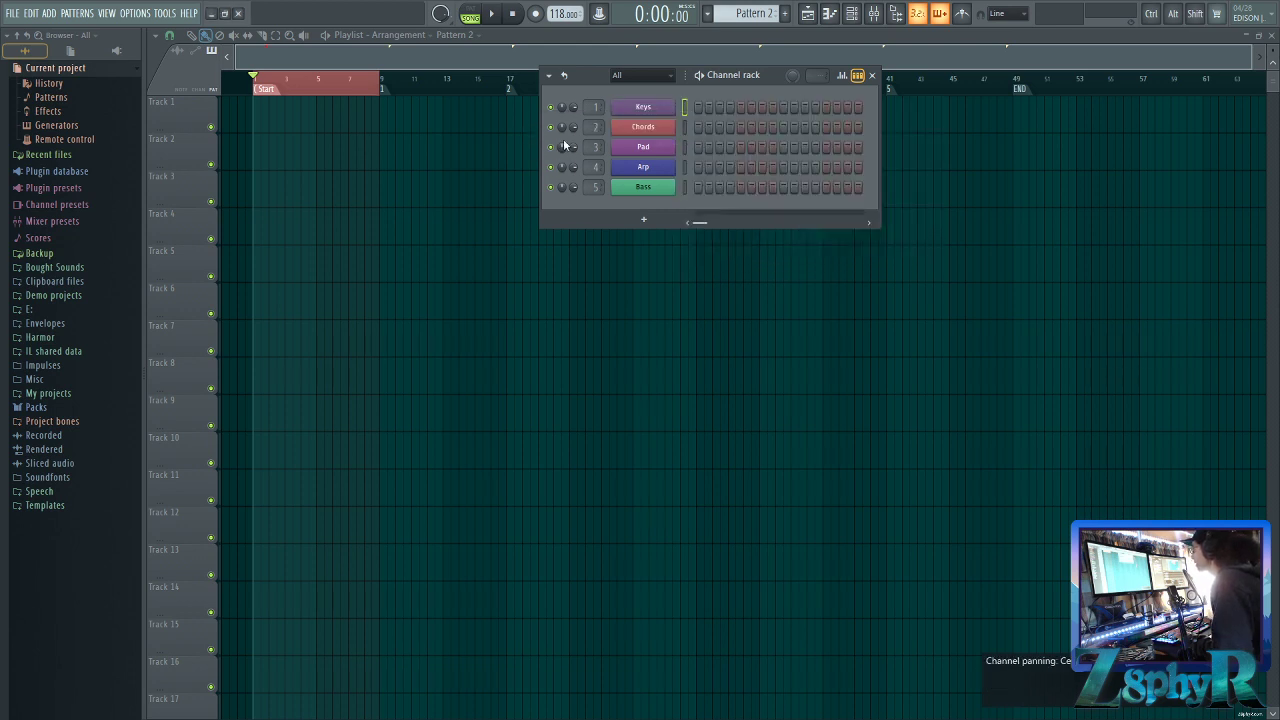
pyautogui.rightClick(645, 127)
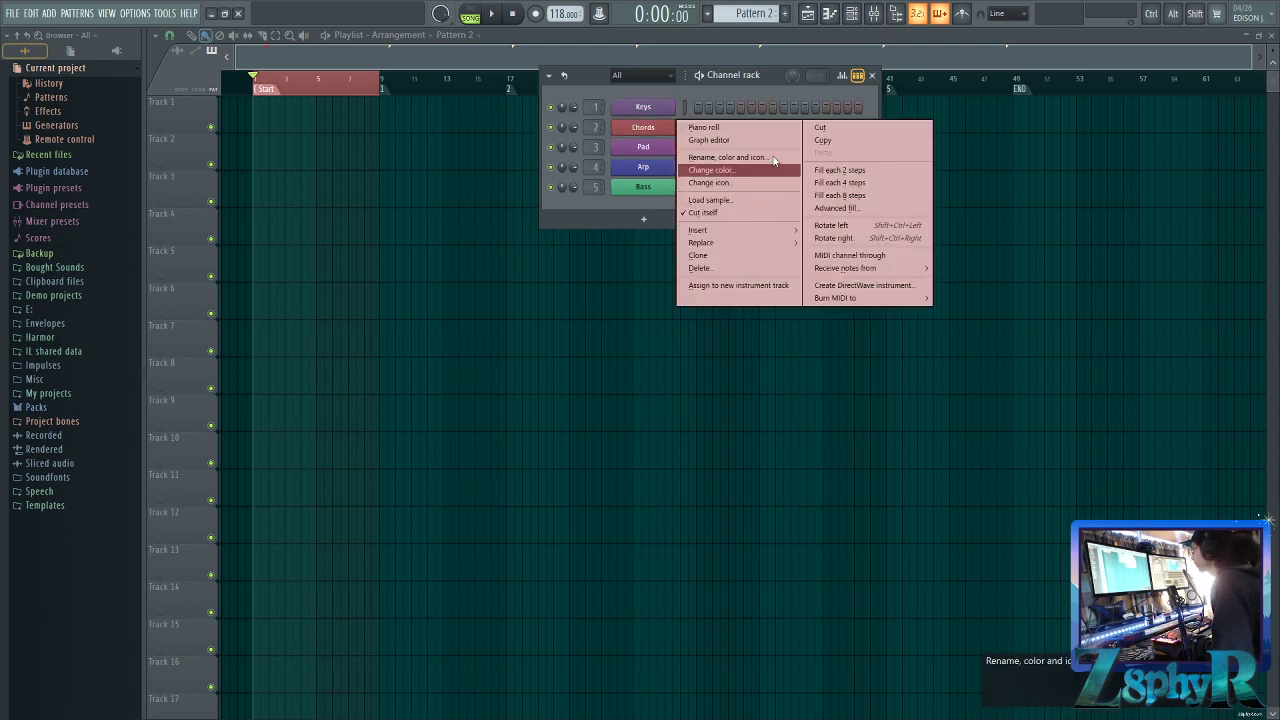
pyautogui.click(765, 157)
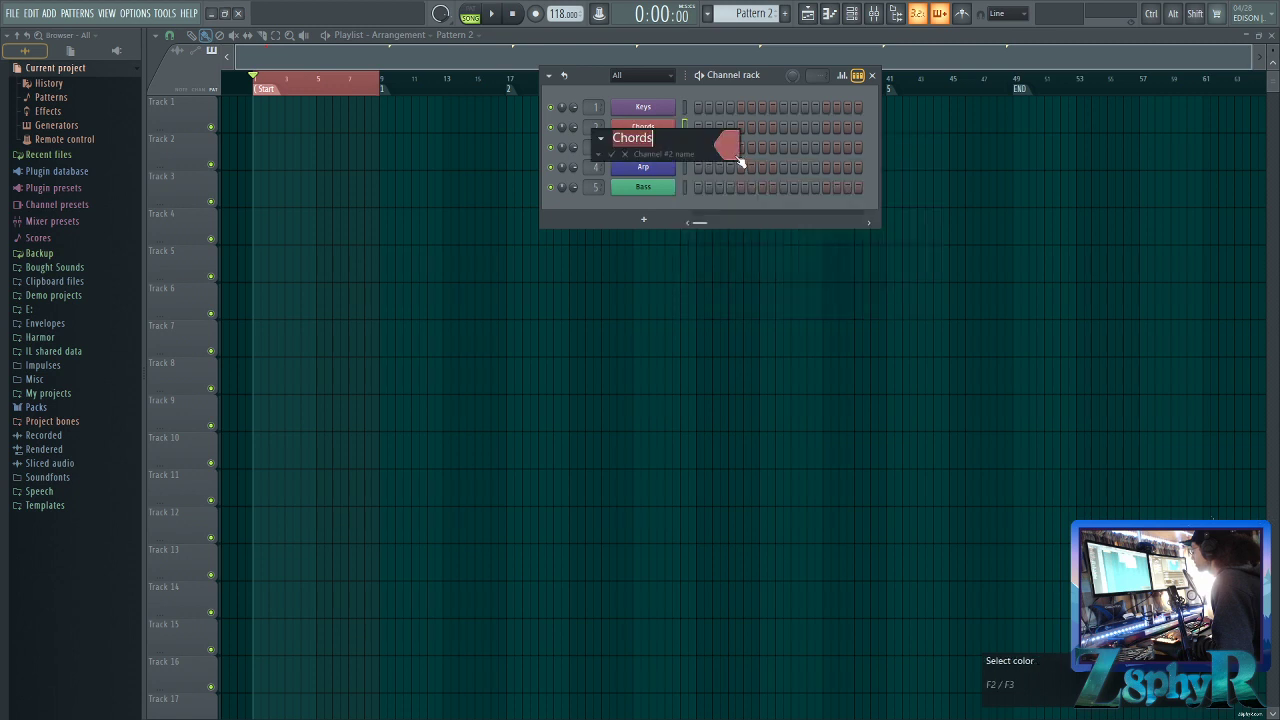
pyautogui.click(612, 155)
# Re-accept the existing names and colors of the Pad, Arp and Bass channels
pyautogui.rightClick(660, 151)
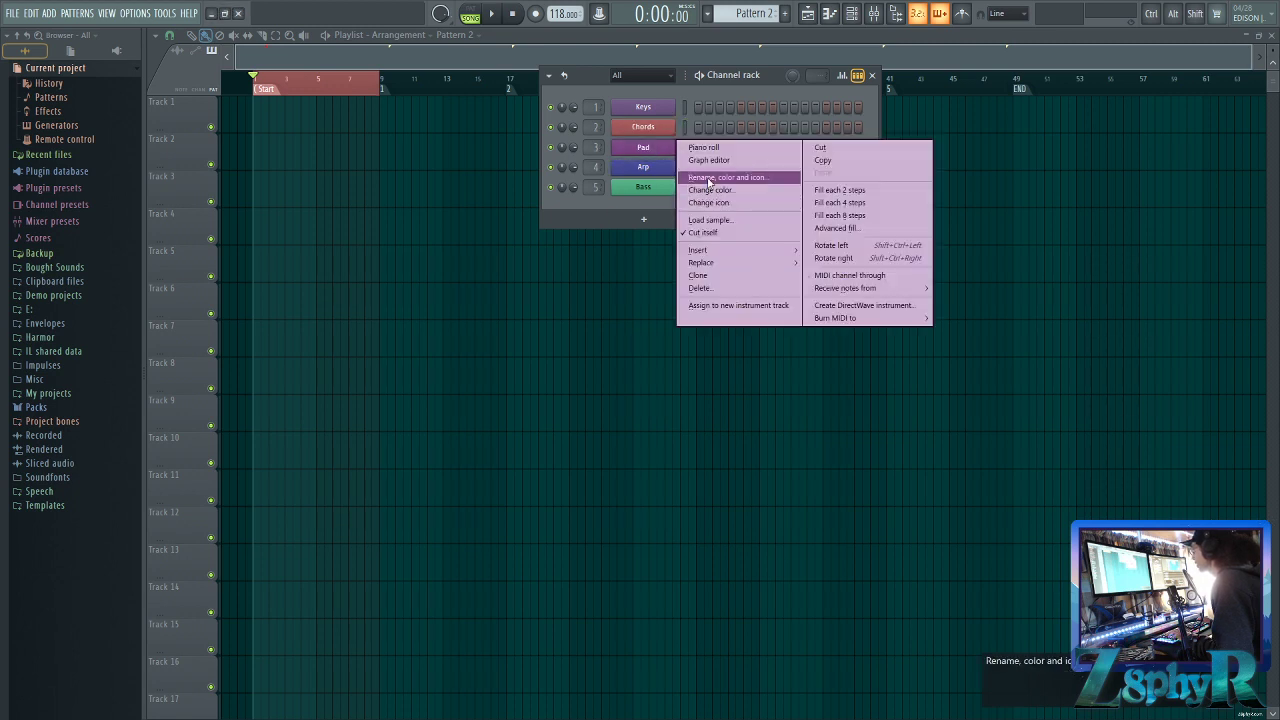
pyautogui.click(710, 178)
pyautogui.click(603, 176)
pyautogui.rightClick(648, 170)
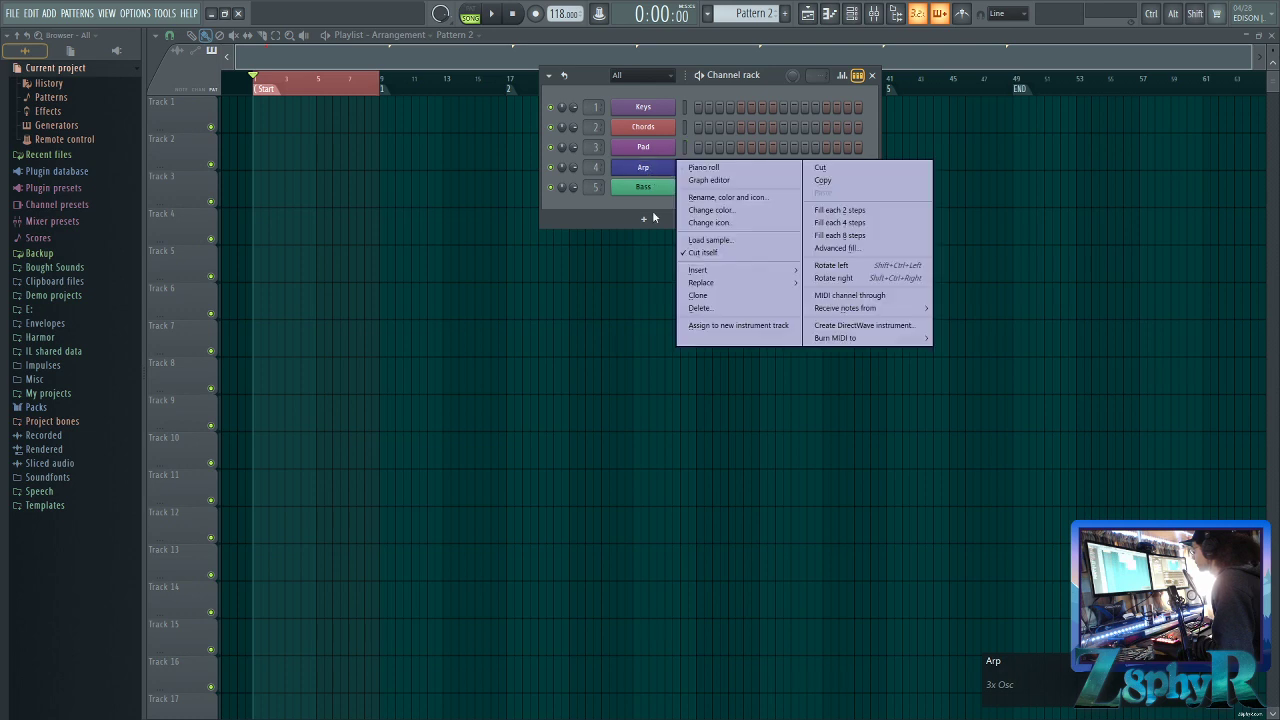
pyautogui.click(722, 197)
pyautogui.click(578, 197)
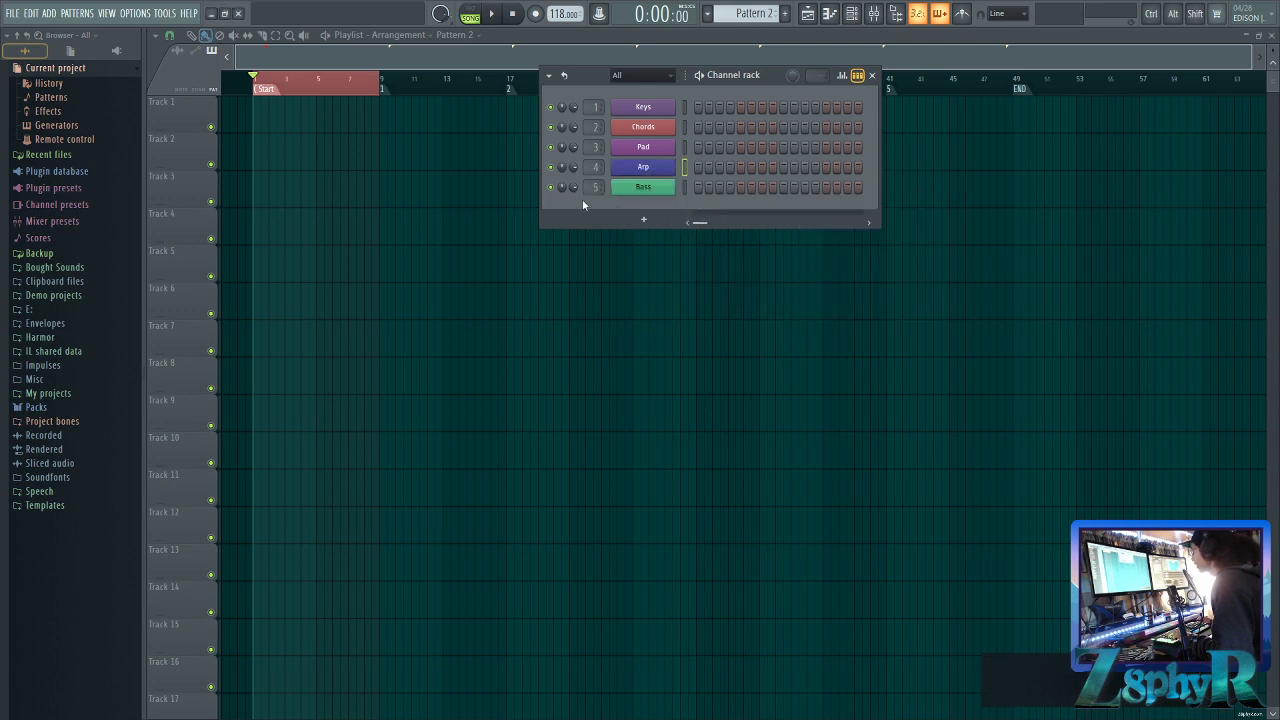
pyautogui.rightClick(652, 196)
pyautogui.click(688, 223)
pyautogui.click(566, 213)
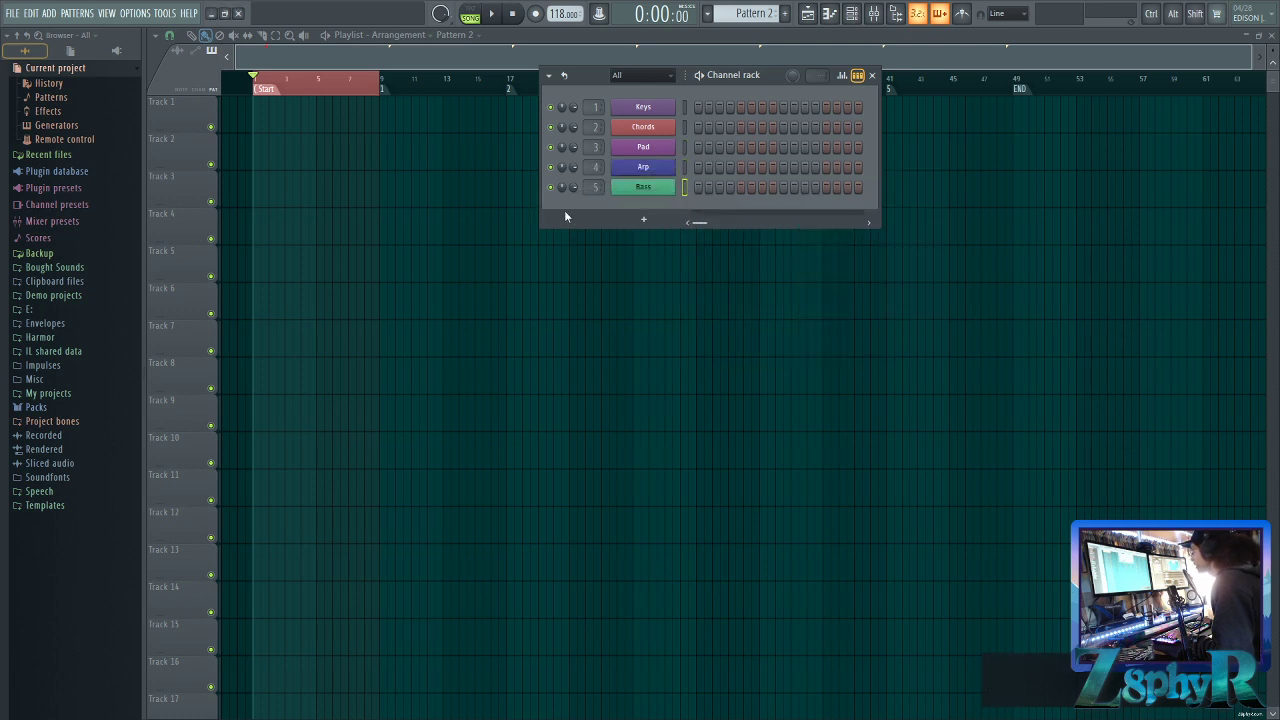
# Apply the recently used Keys preset name with its purple color to playlist Track 1
pyautogui.rightClick(192, 109)
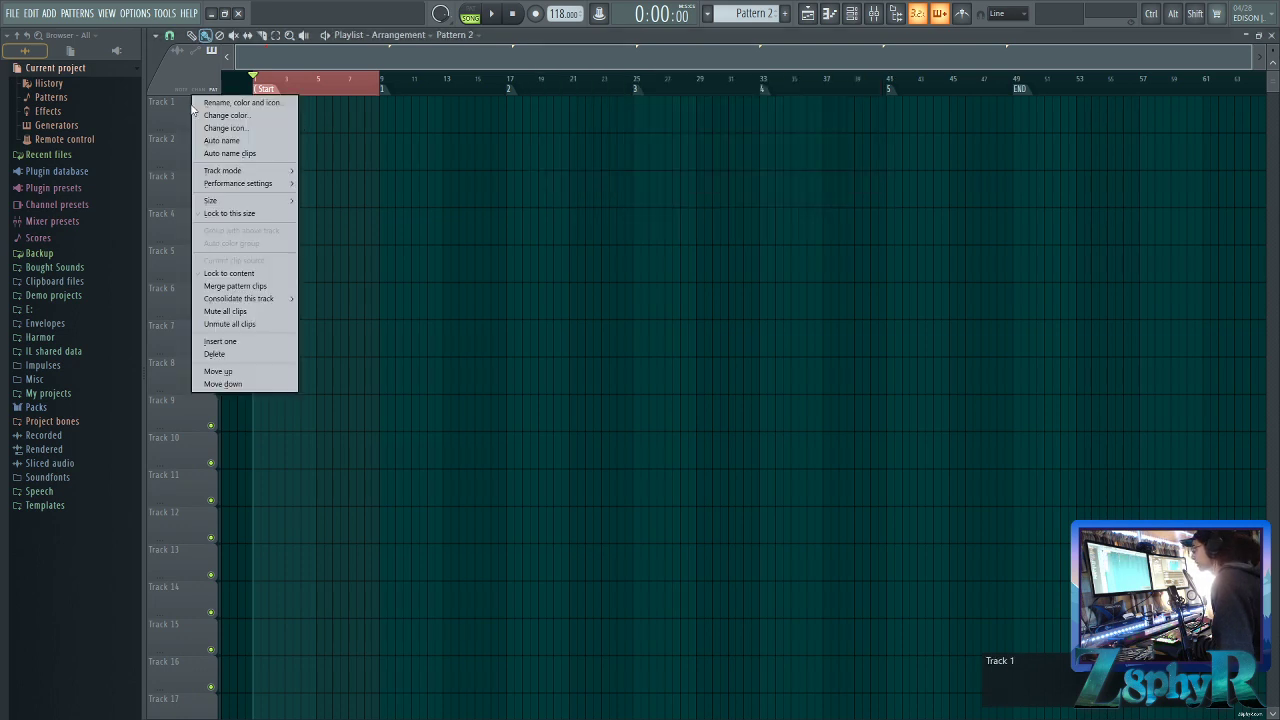
pyautogui.click(215, 102)
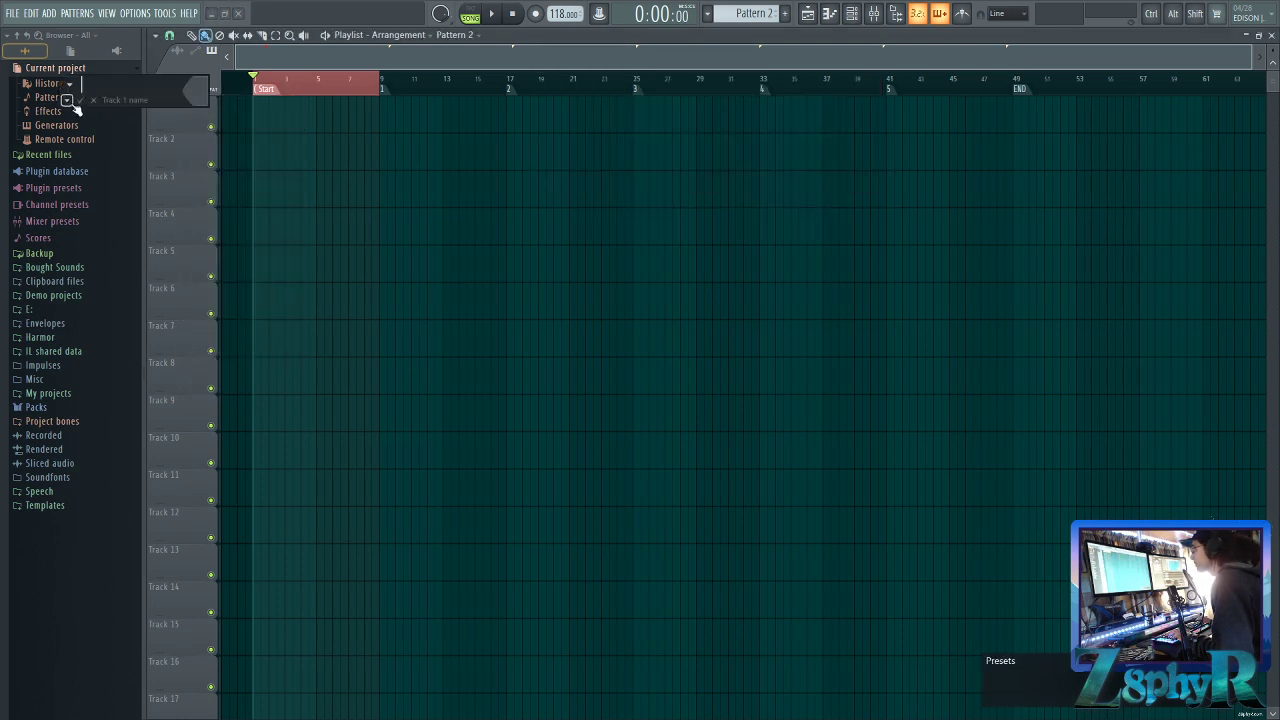
pyautogui.click(66, 100)
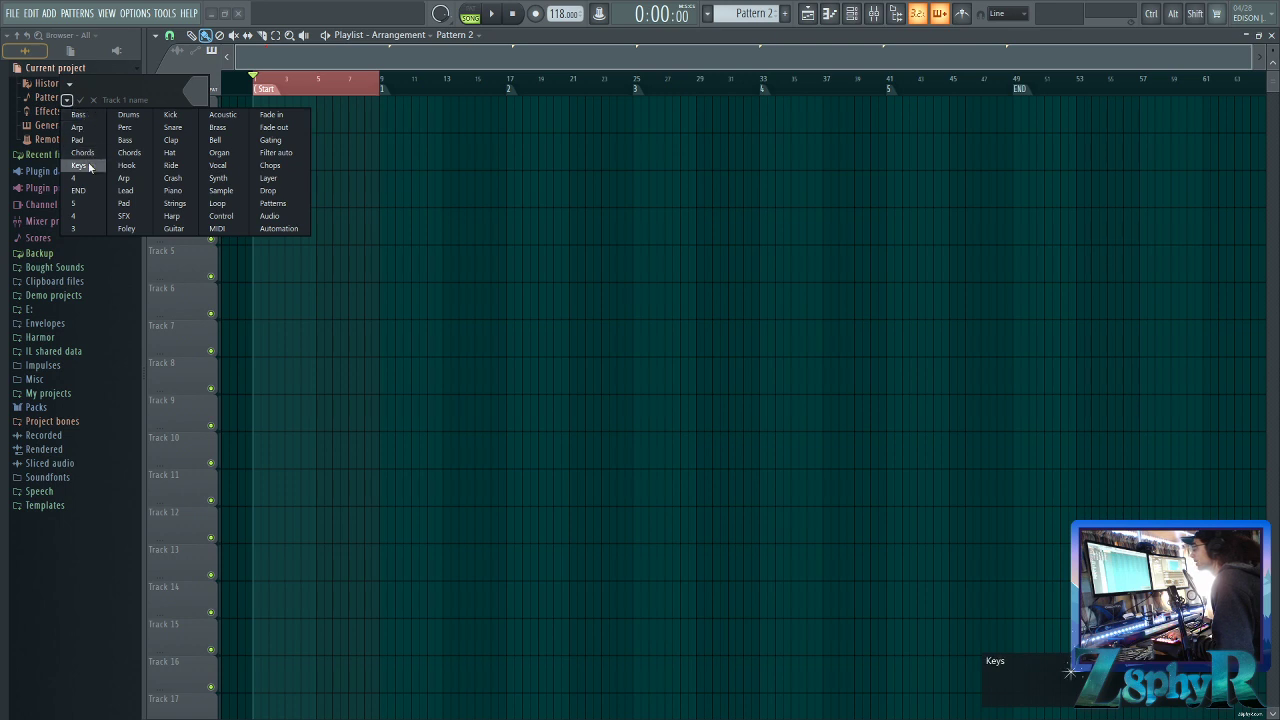
pyautogui.click(88, 167)
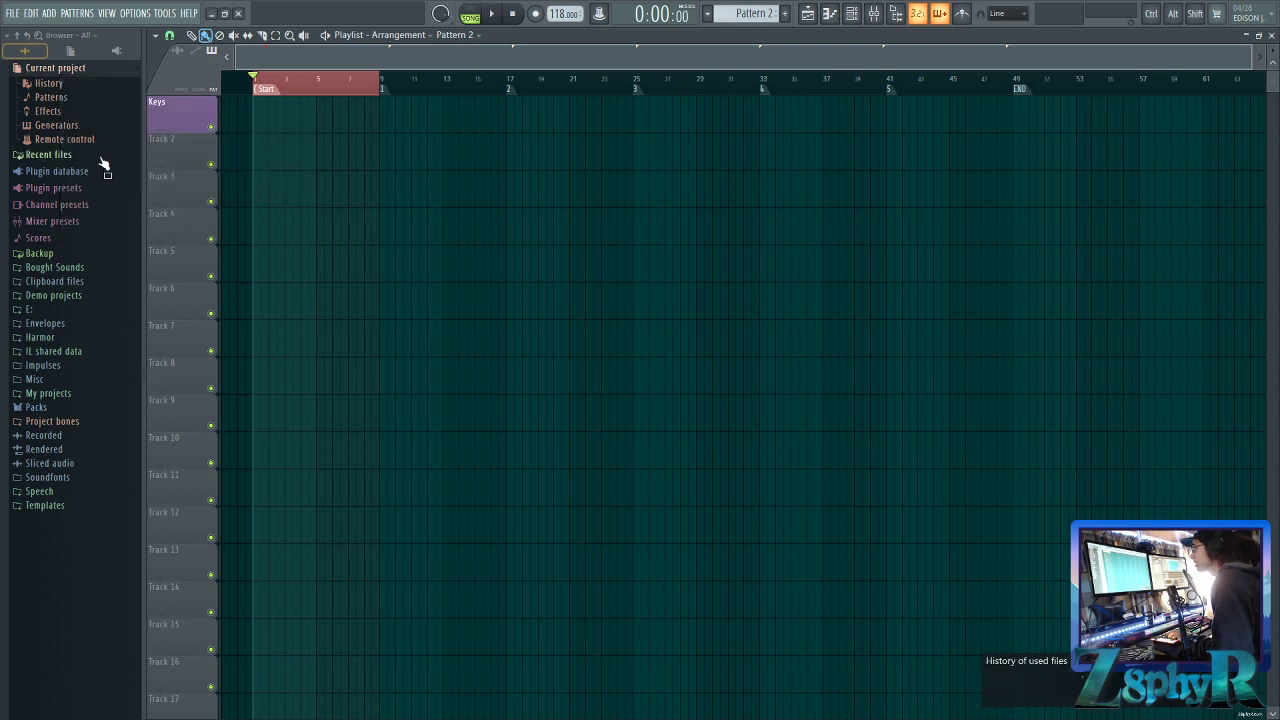
# Check the channel order, and apply the recently used Chords preset name with its red color to Track 2
pyautogui.click(853, 13)
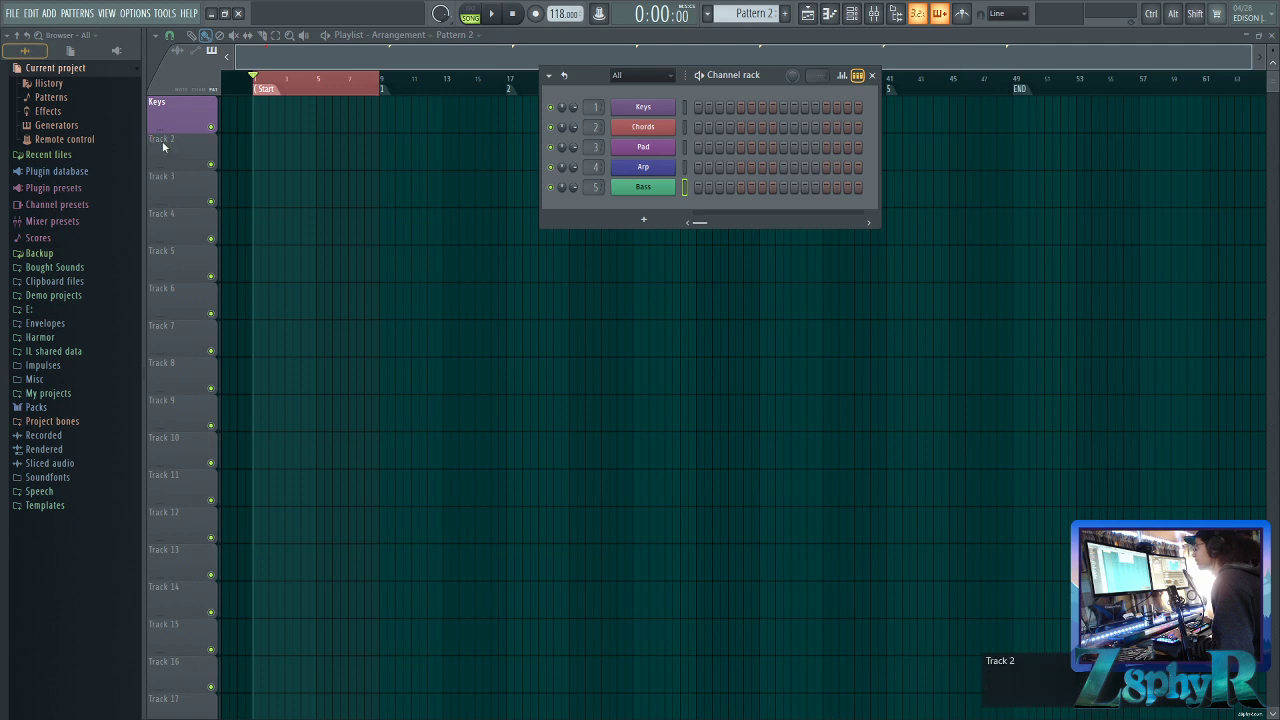
pyautogui.rightClick(165, 147)
pyautogui.click(213, 140)
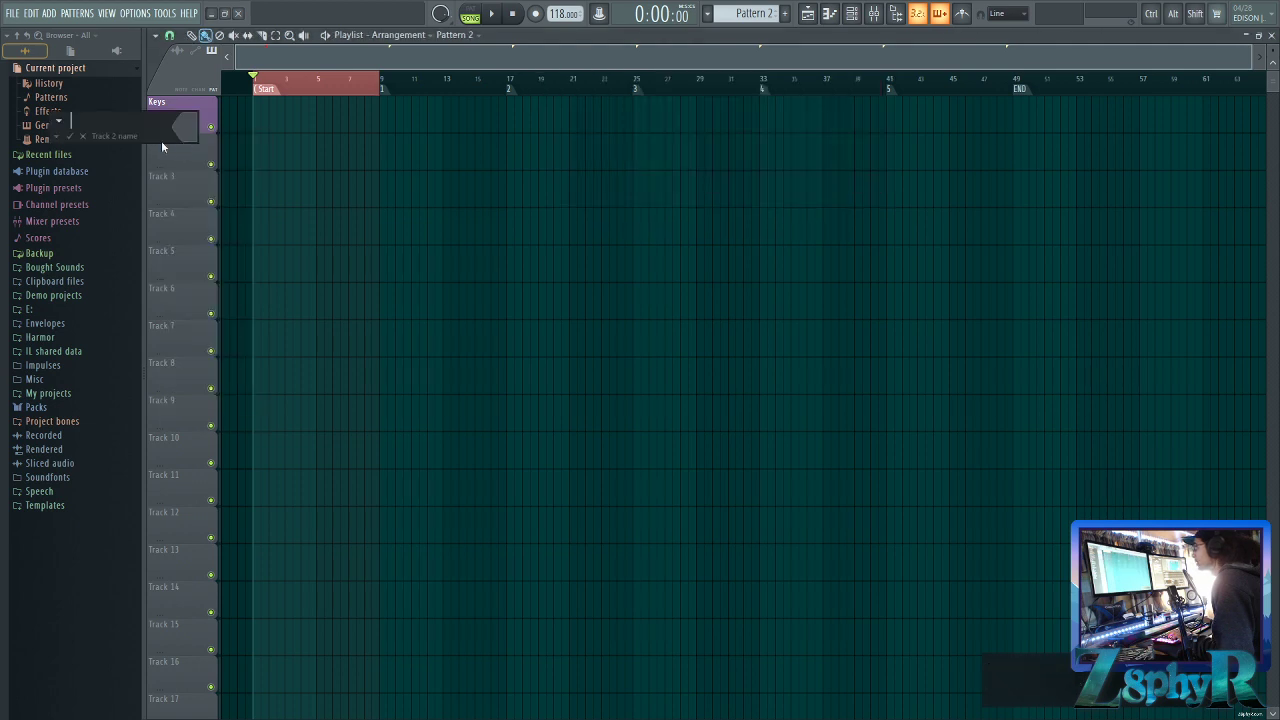
pyautogui.click(59, 136)
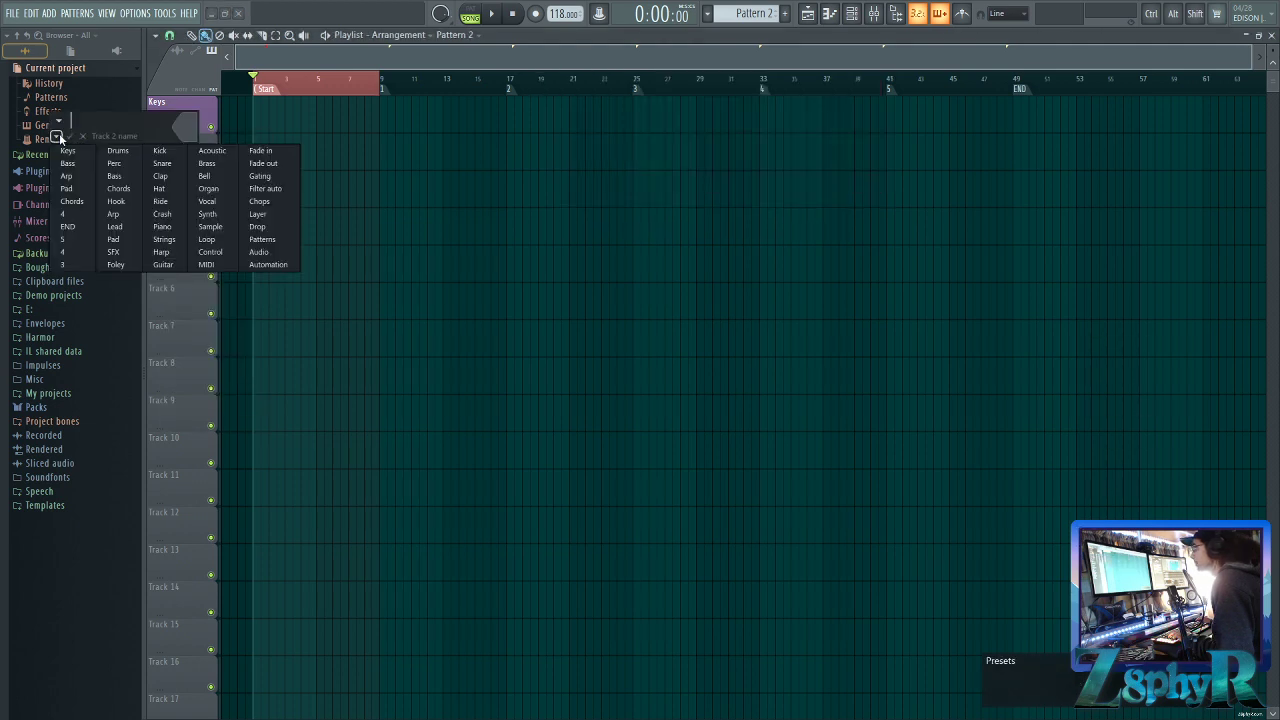
pyautogui.click(75, 203)
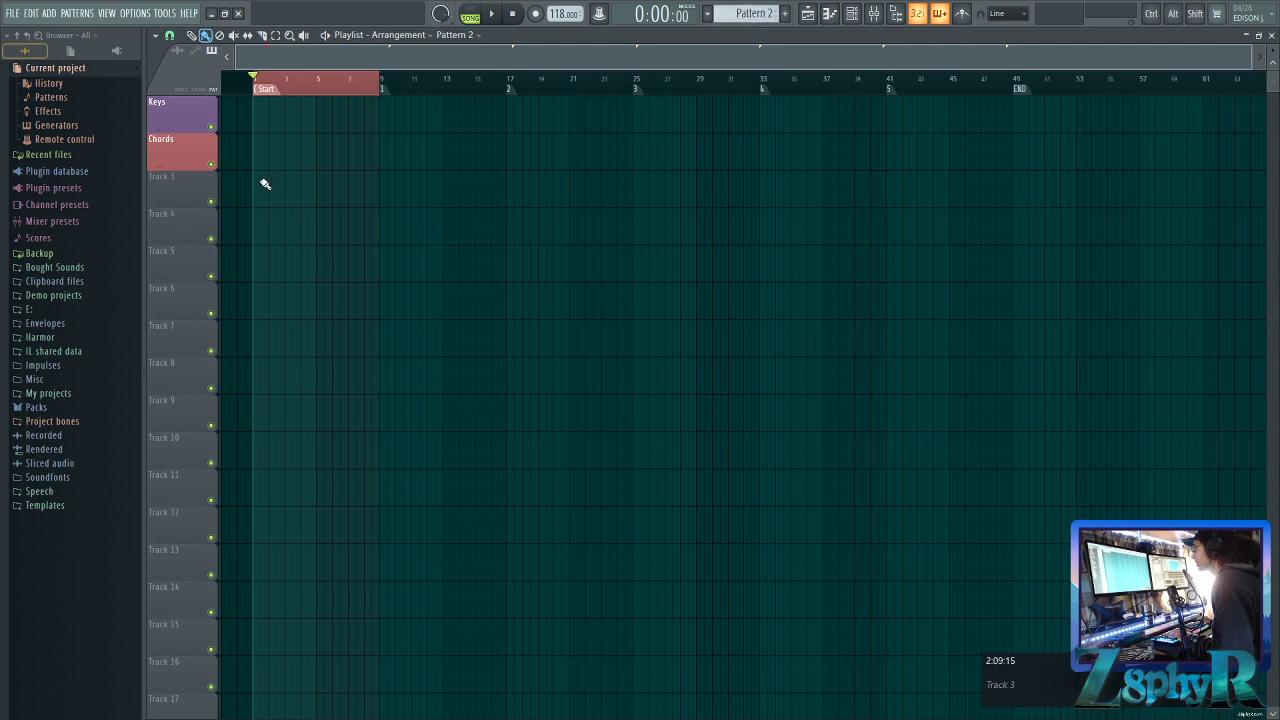
# Apply the recently used Pad preset name with its magenta-purple color to Track 3
pyautogui.click(851, 13)
pyautogui.rightClick(180, 198)
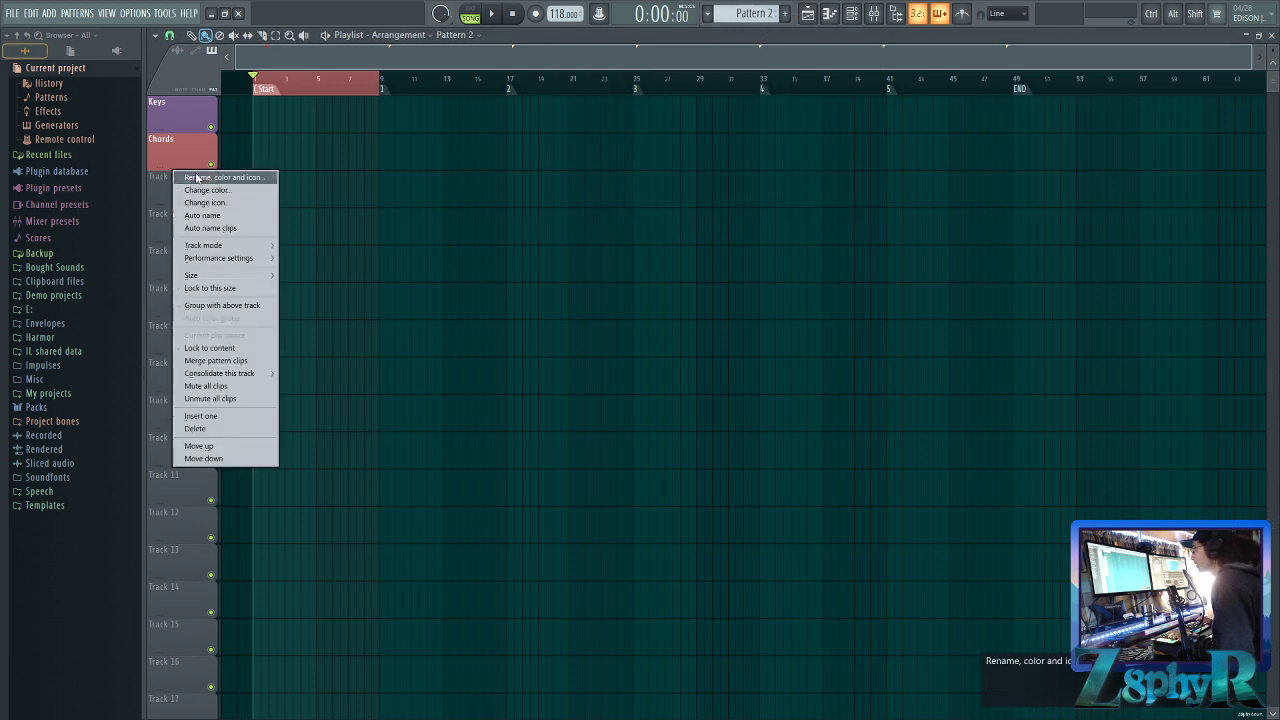
pyautogui.click(220, 178)
pyautogui.click(60, 173)
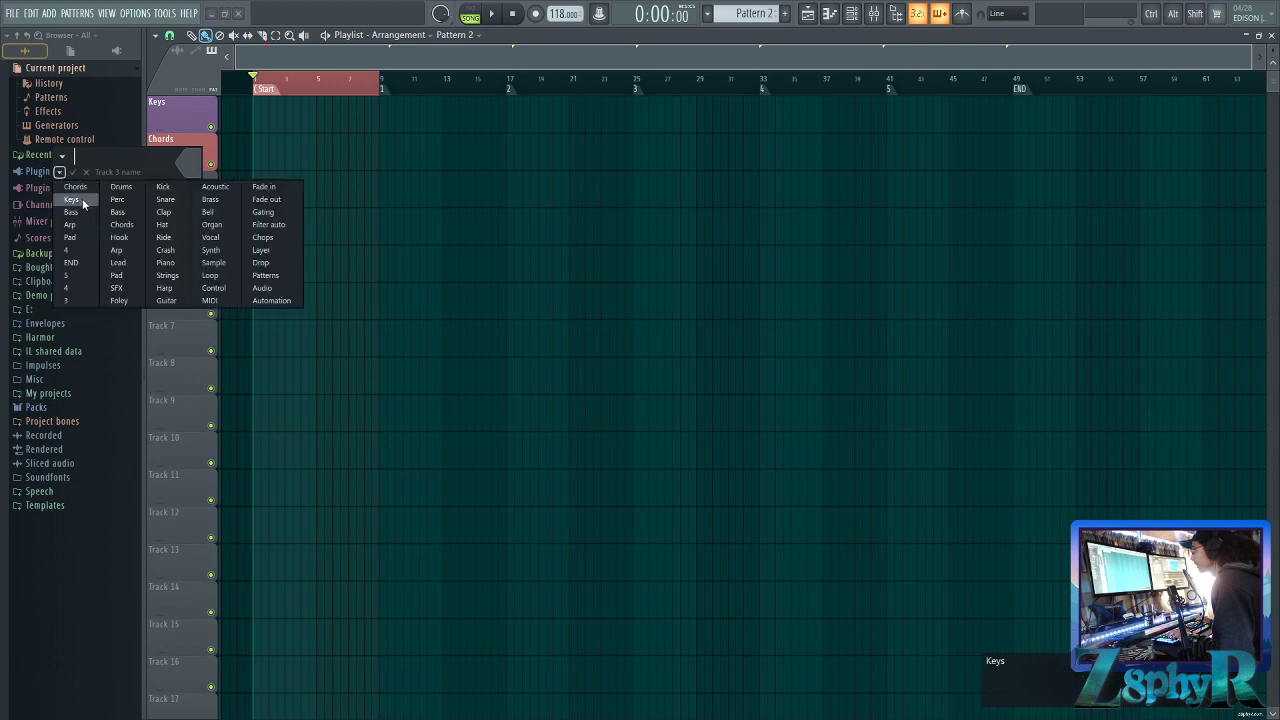
pyautogui.click(76, 232)
# Check the next channel in the rack, and apply the recently used Arp preset name with its dark blue color to Track 4
pyautogui.click(851, 13)
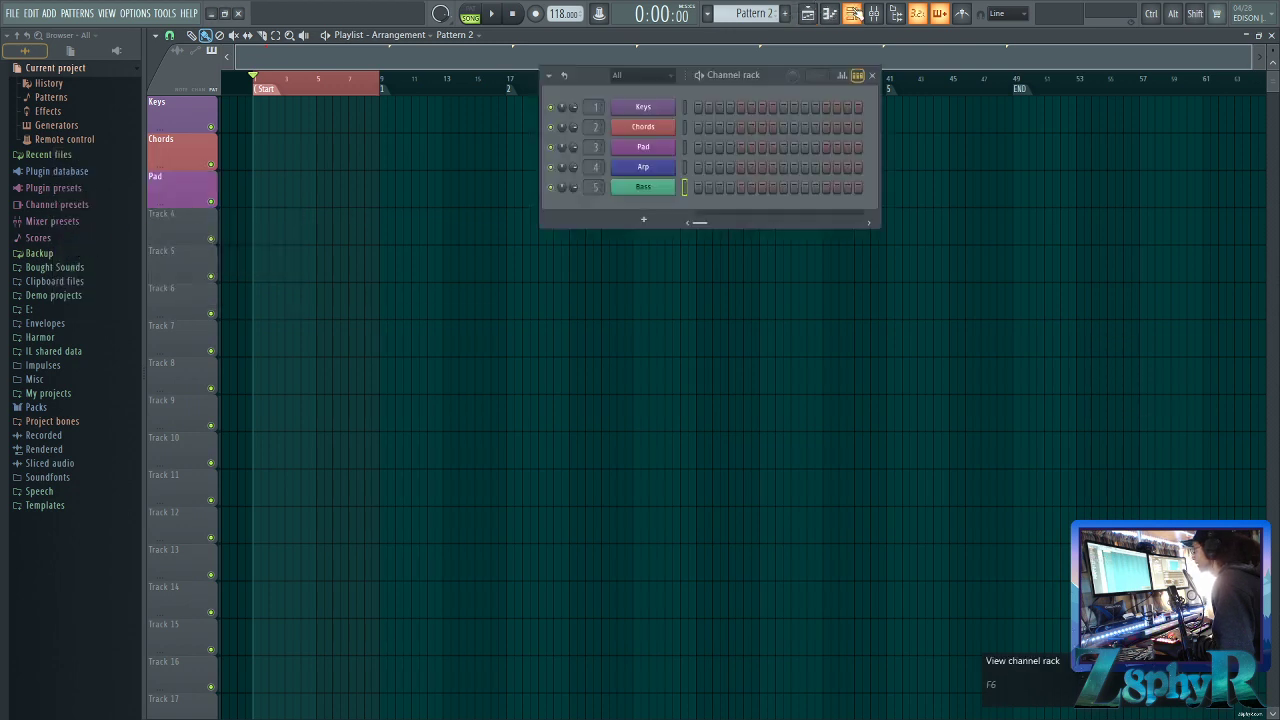
pyautogui.rightClick(178, 231)
pyautogui.click(190, 214)
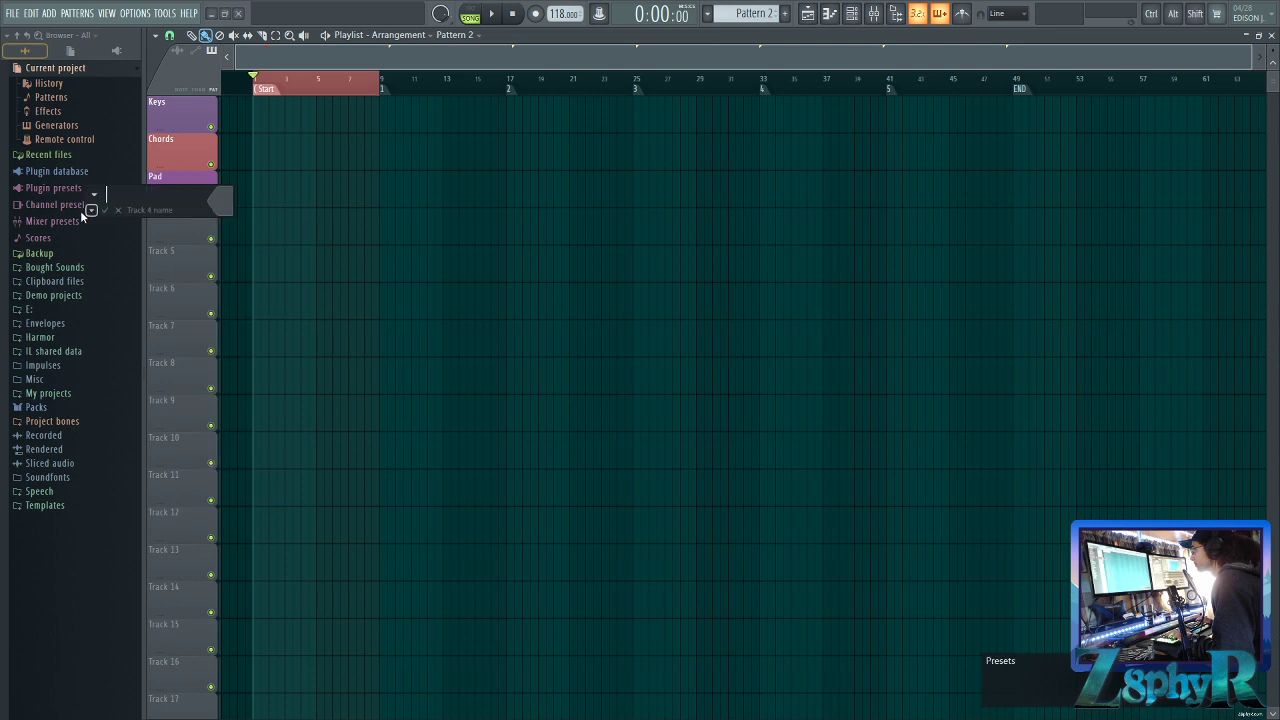
pyautogui.click(91, 211)
pyautogui.click(115, 277)
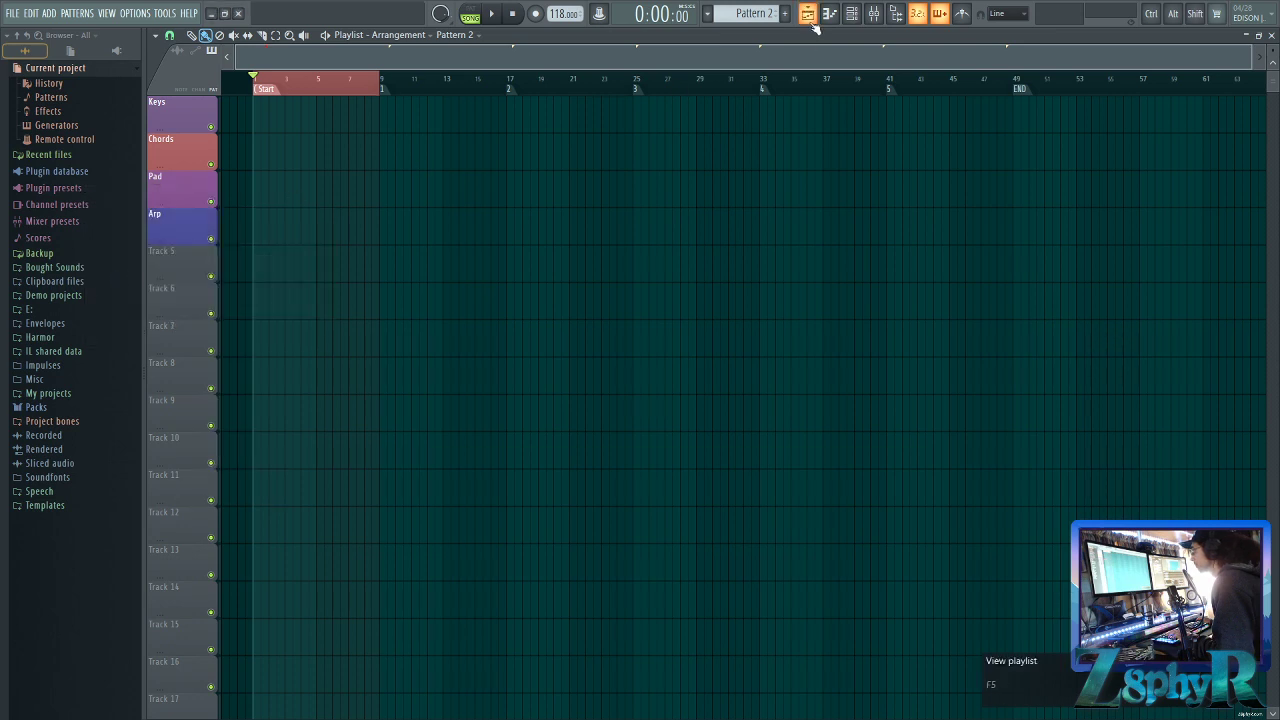
# Apply the recently used Bass preset name with its green color to Track 5
pyautogui.click(851, 13)
pyautogui.rightClick(228, 258)
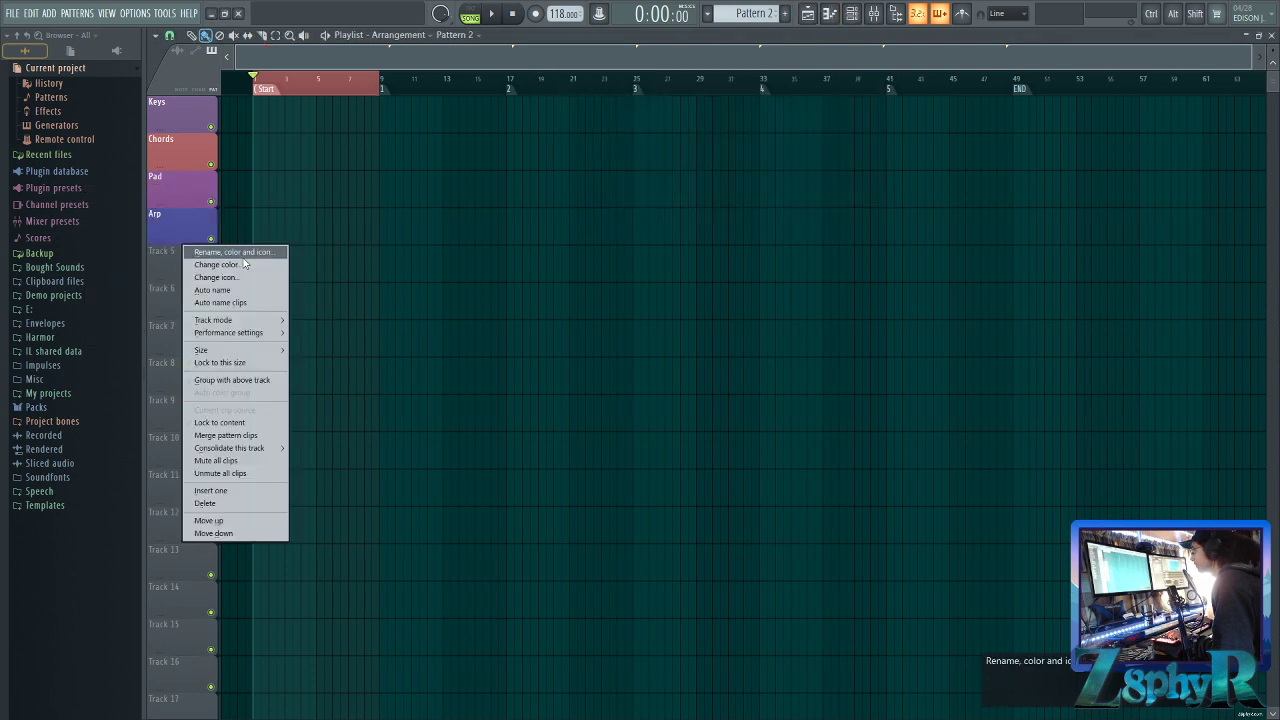
pyautogui.click(245, 264)
pyautogui.click(106, 256)
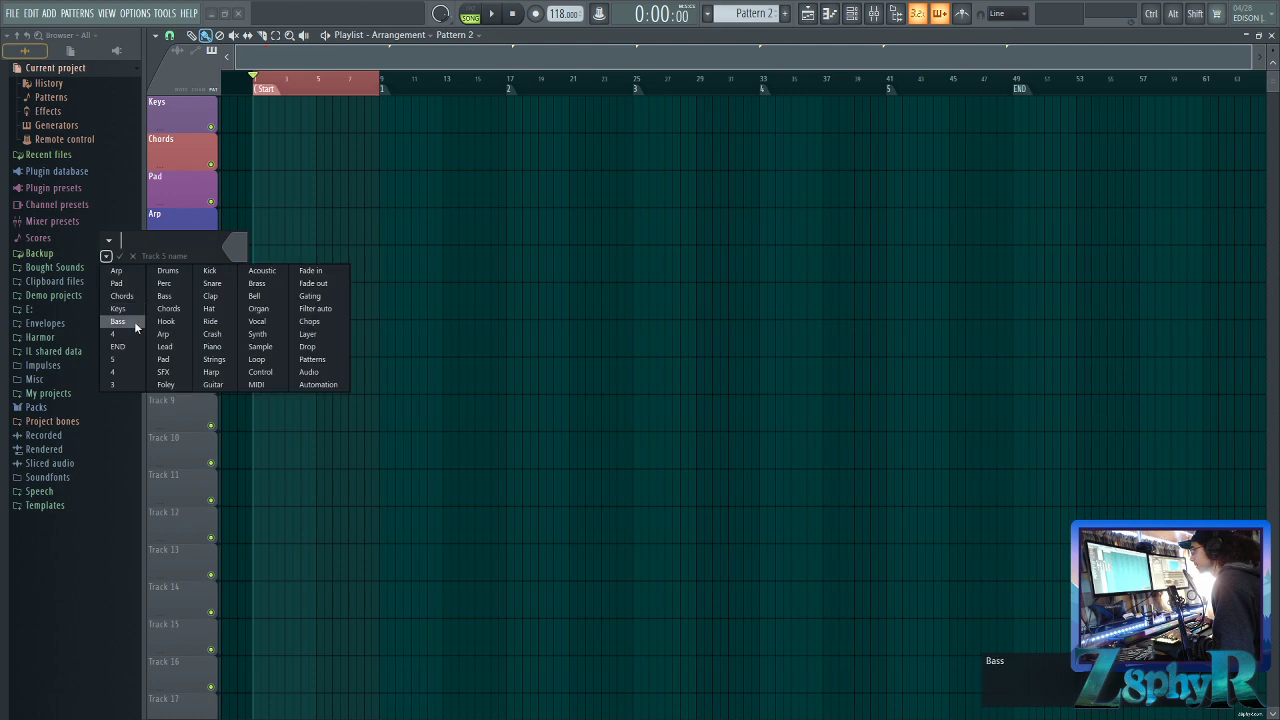
pyautogui.click(134, 321)
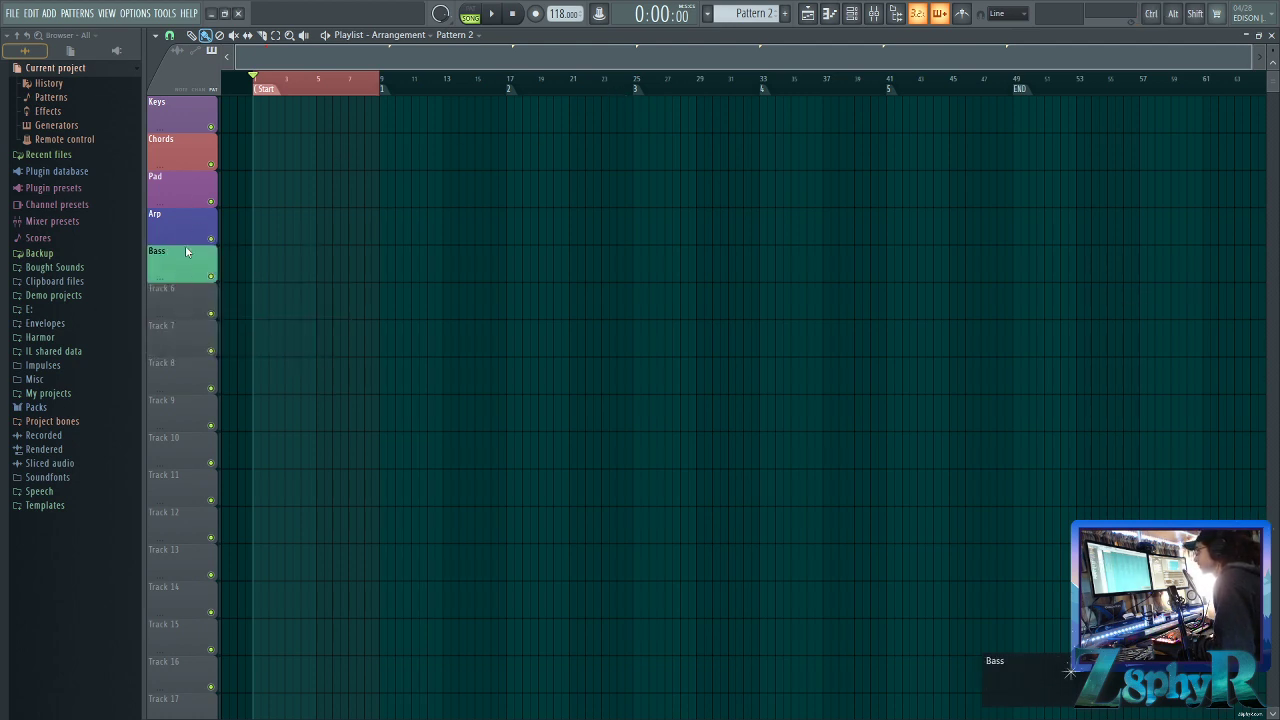
# Make Track 6 slightly shorter as a spacer, and name Track 7 Drums with a light blue color
pyautogui.moveTo(171, 317); pyautogui.dragTo(185, 309)
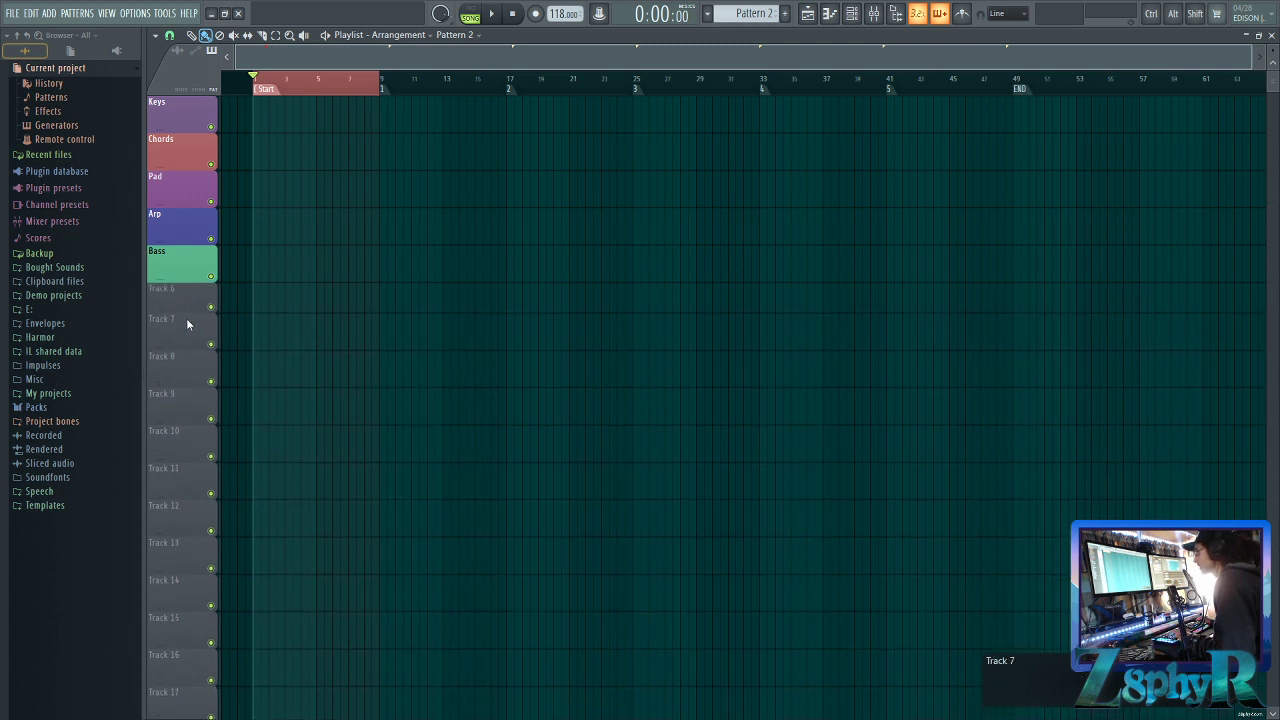
pyautogui.rightClick(186, 318)
pyautogui.click(205, 324)
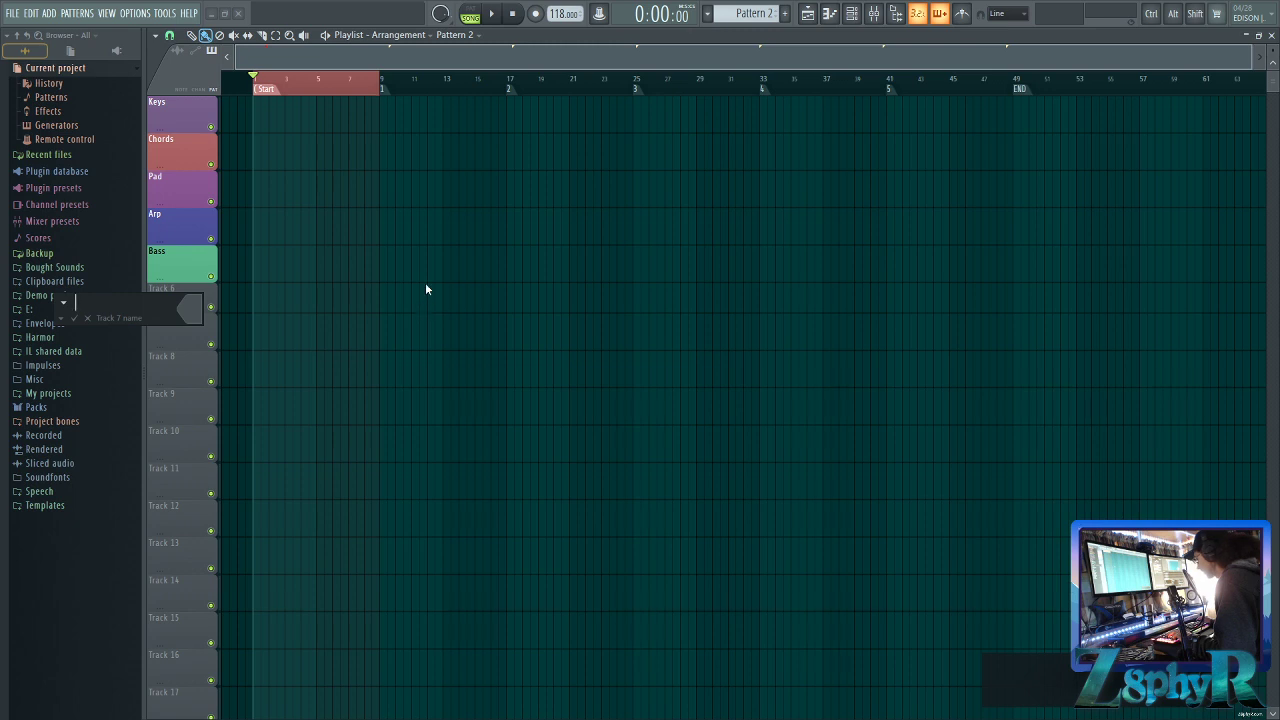
pyautogui.write('Drums')
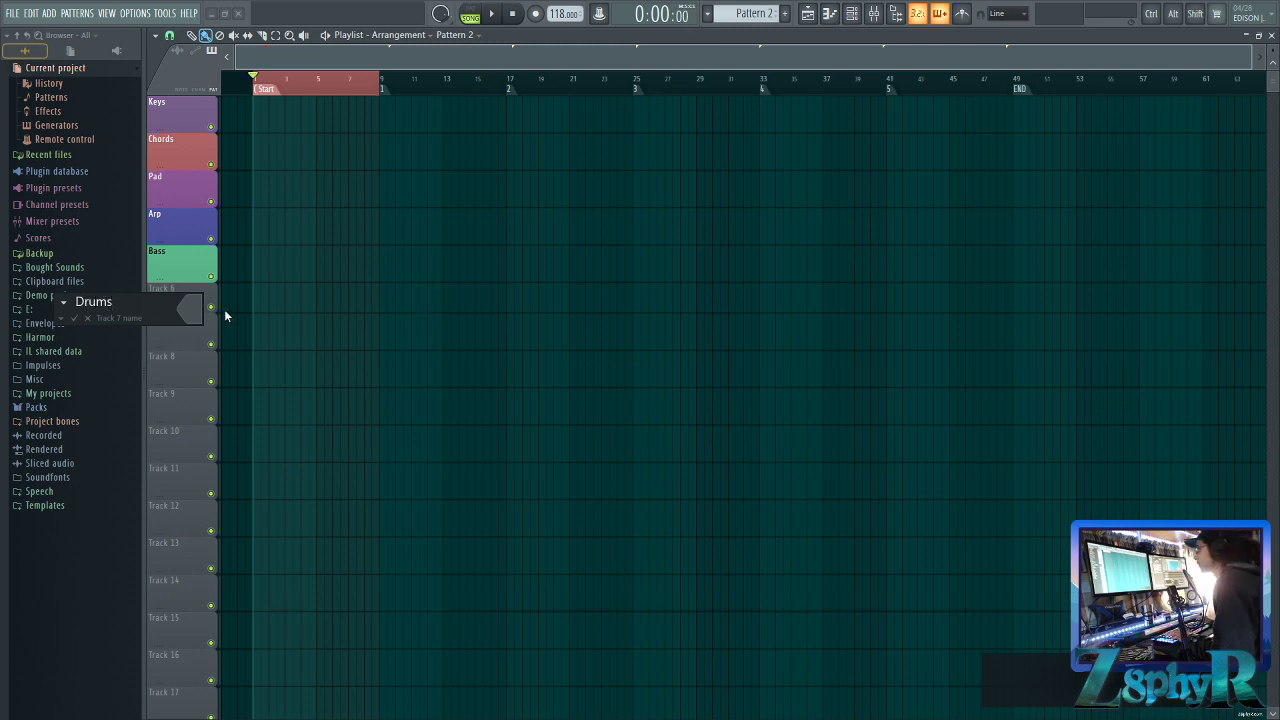
pyautogui.click(190, 310)
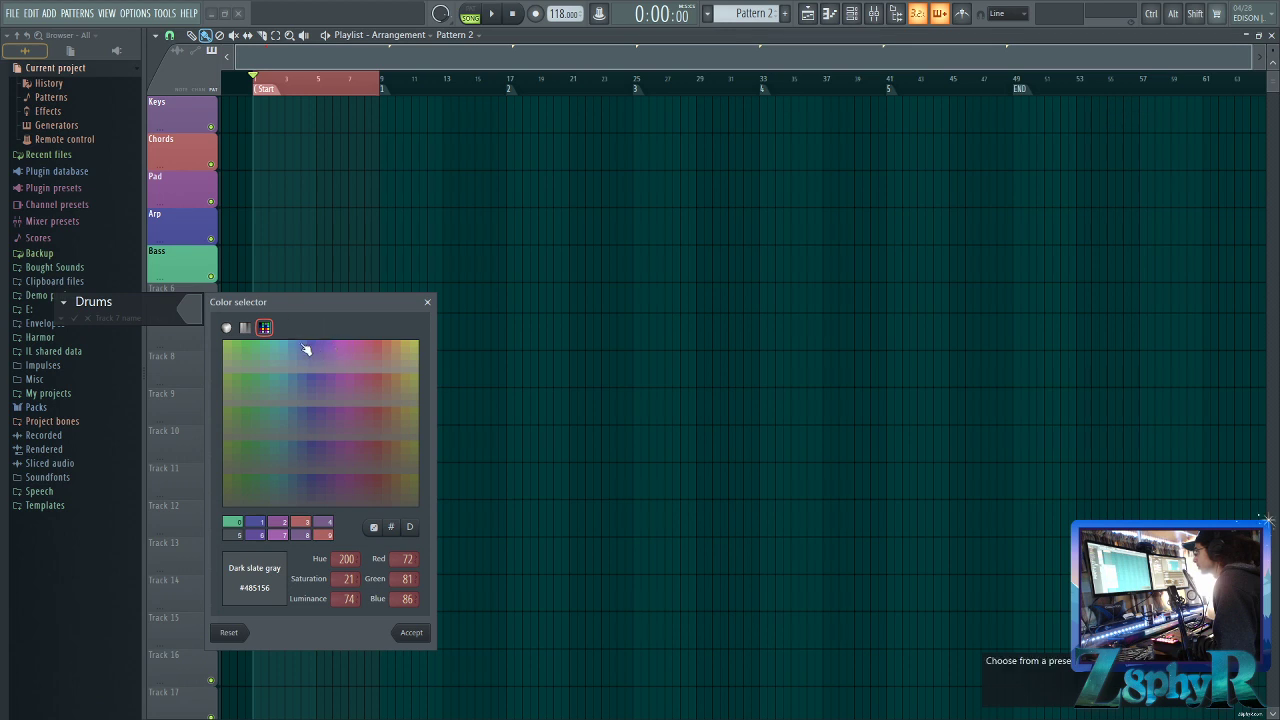
pyautogui.click(306, 349)
pyautogui.click(410, 632)
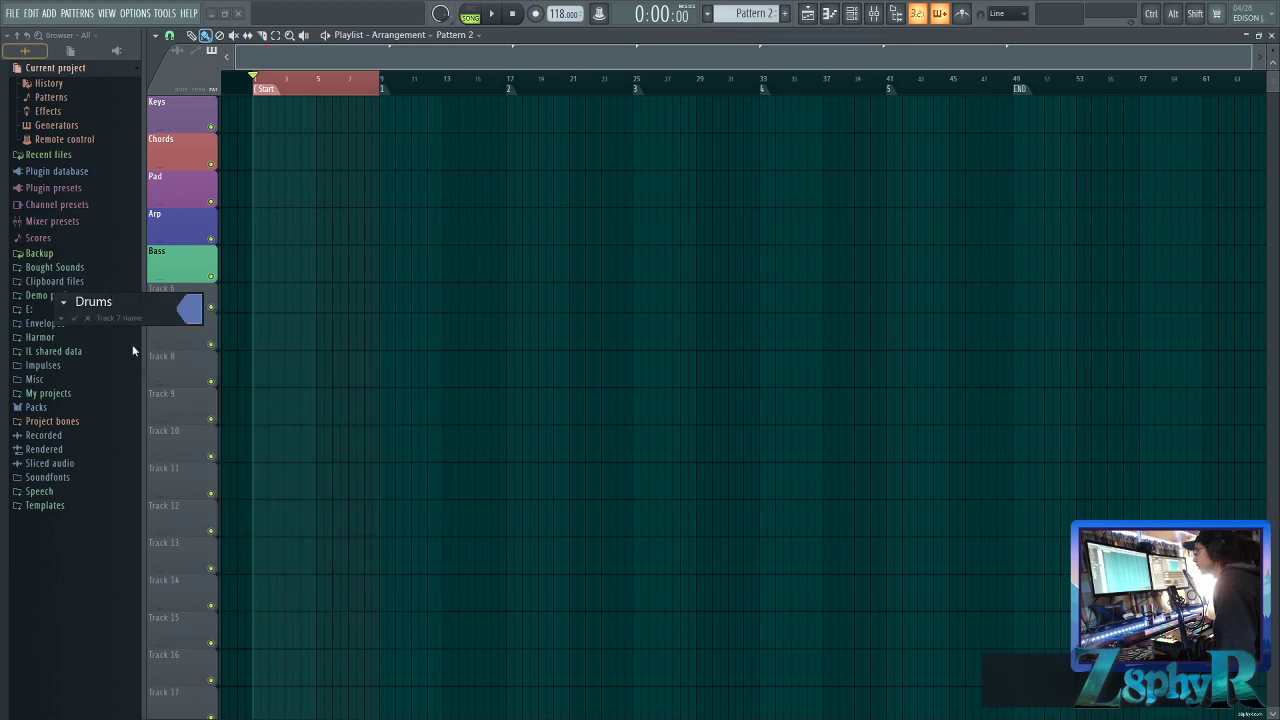
pyautogui.click(75, 318)
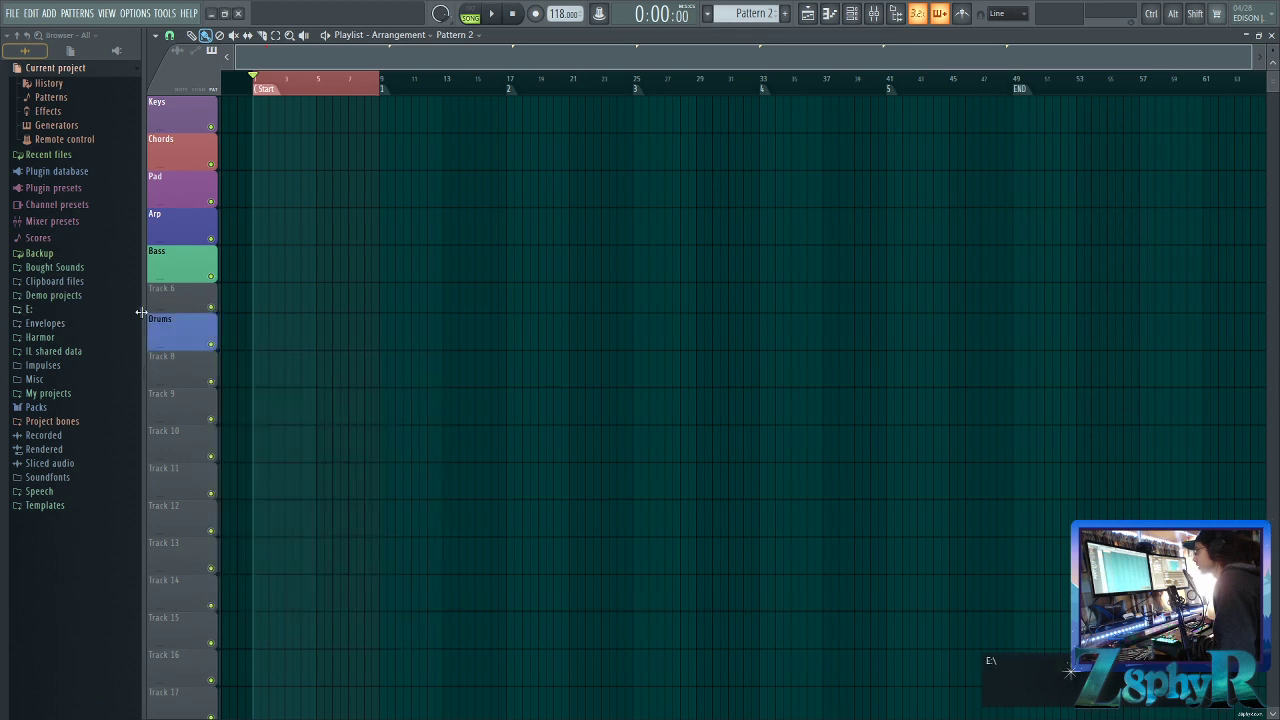
# Color Track 8 with the same previously used light blue as the Drums track
pyautogui.rightClick(178, 360)
pyautogui.click(197, 368)
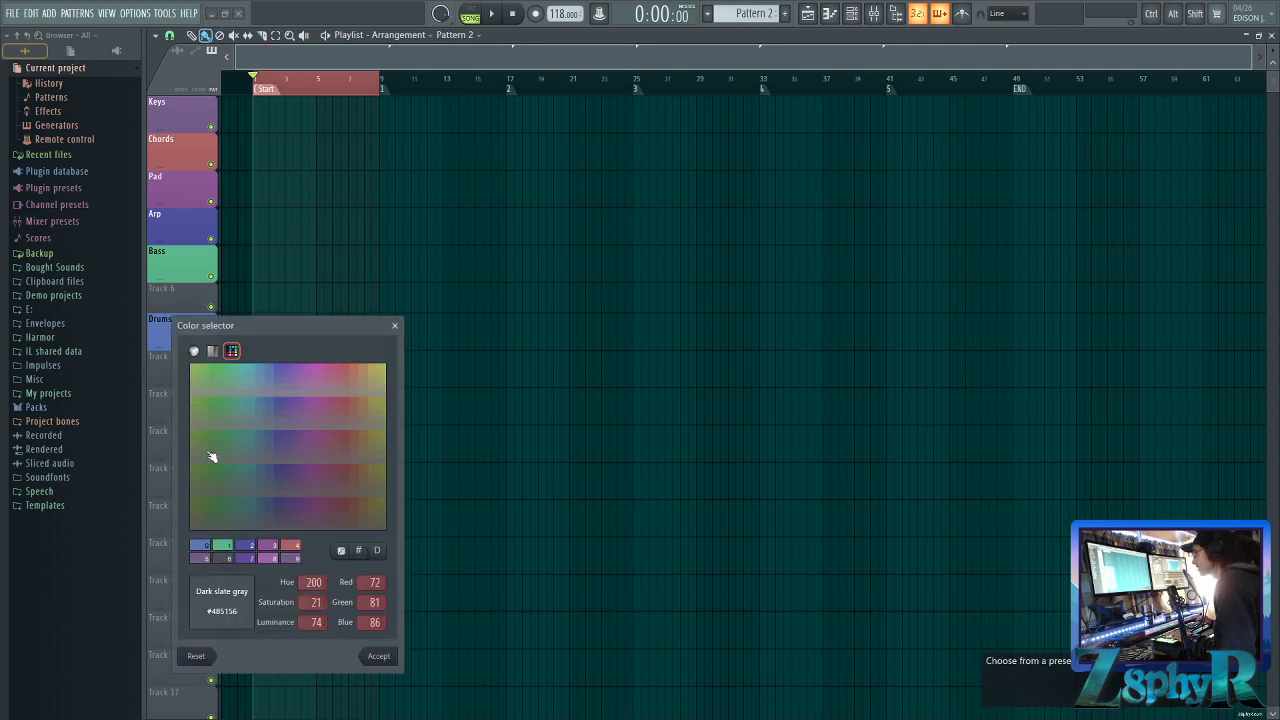
pyautogui.click(212, 350)
pyautogui.click(232, 350)
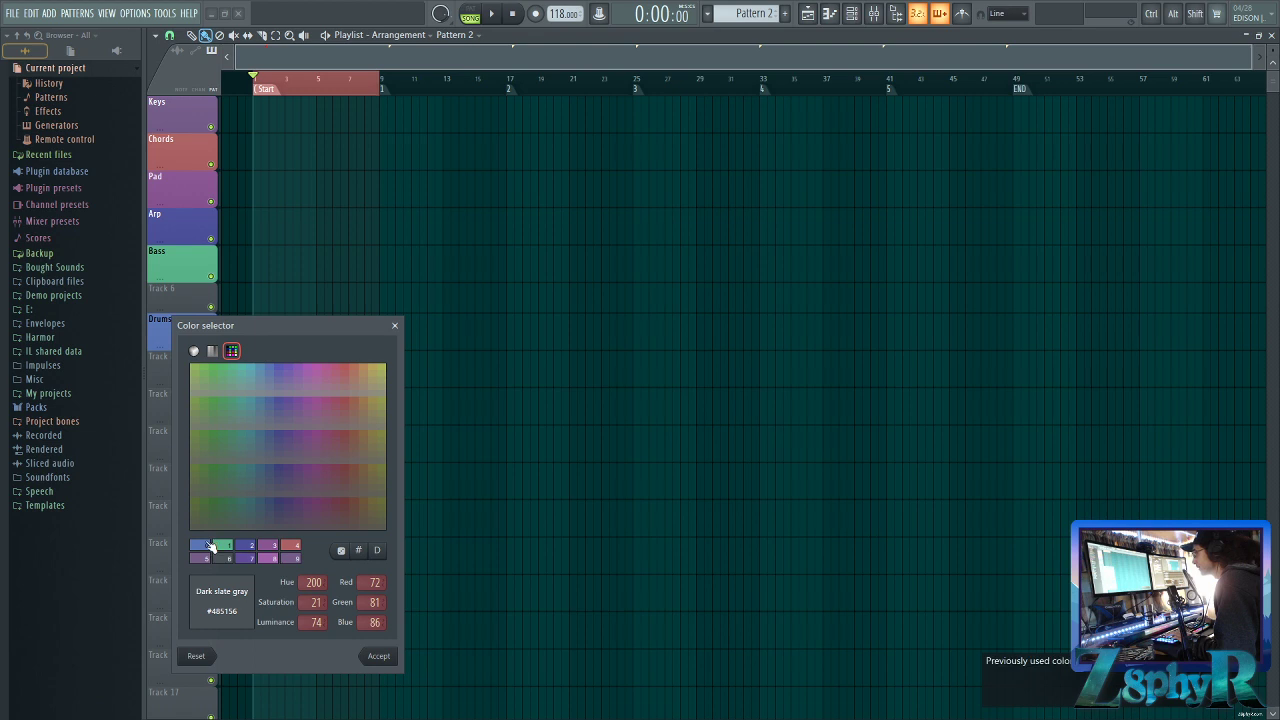
pyautogui.click(203, 545)
pyautogui.click(378, 656)
# Color Tracks 9 and 10 with the same previously used steel blue as the other drum tracks
pyautogui.rightClick(186, 393)
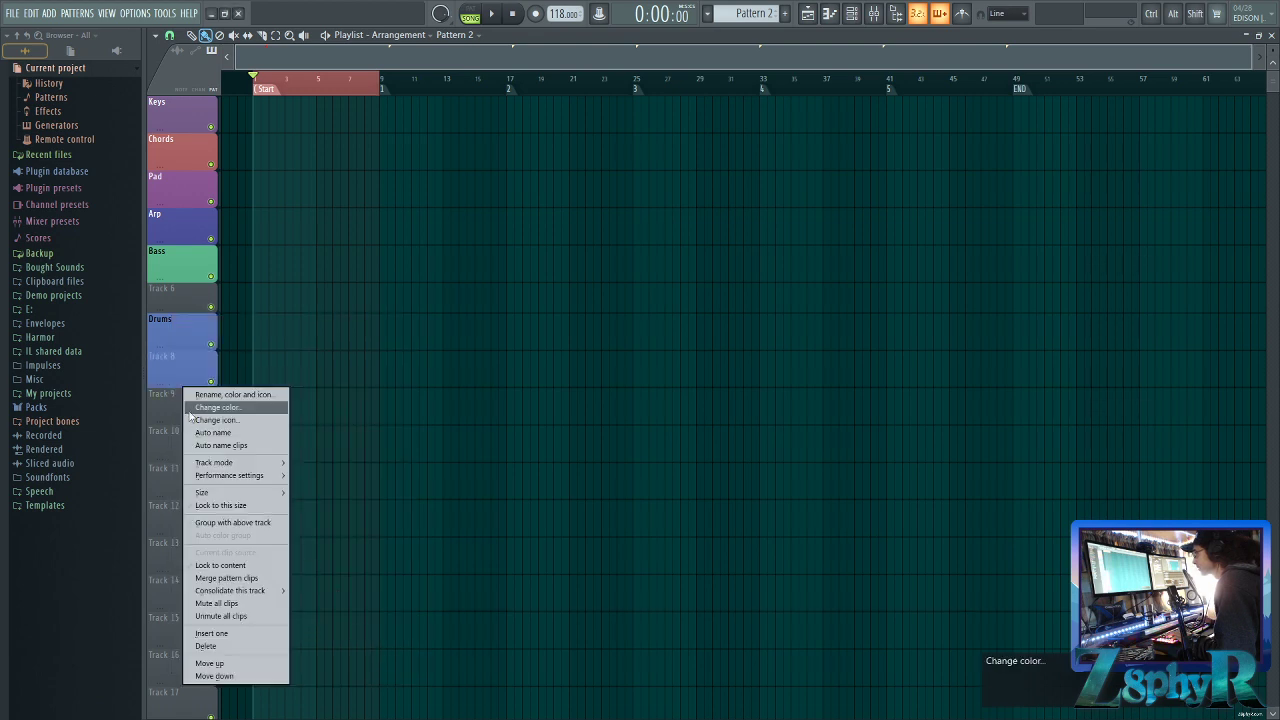
pyautogui.click(207, 409)
pyautogui.click(202, 595)
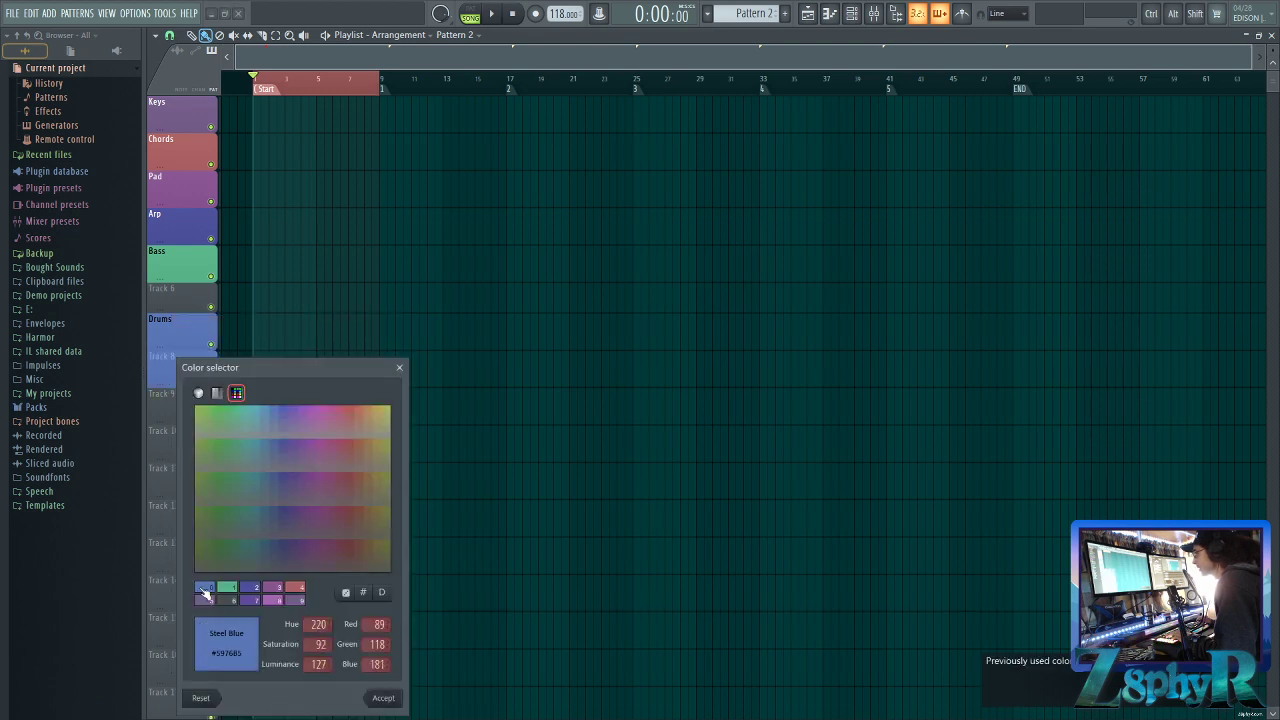
pyautogui.click(378, 702)
pyautogui.rightClick(196, 450)
pyautogui.click(195, 438)
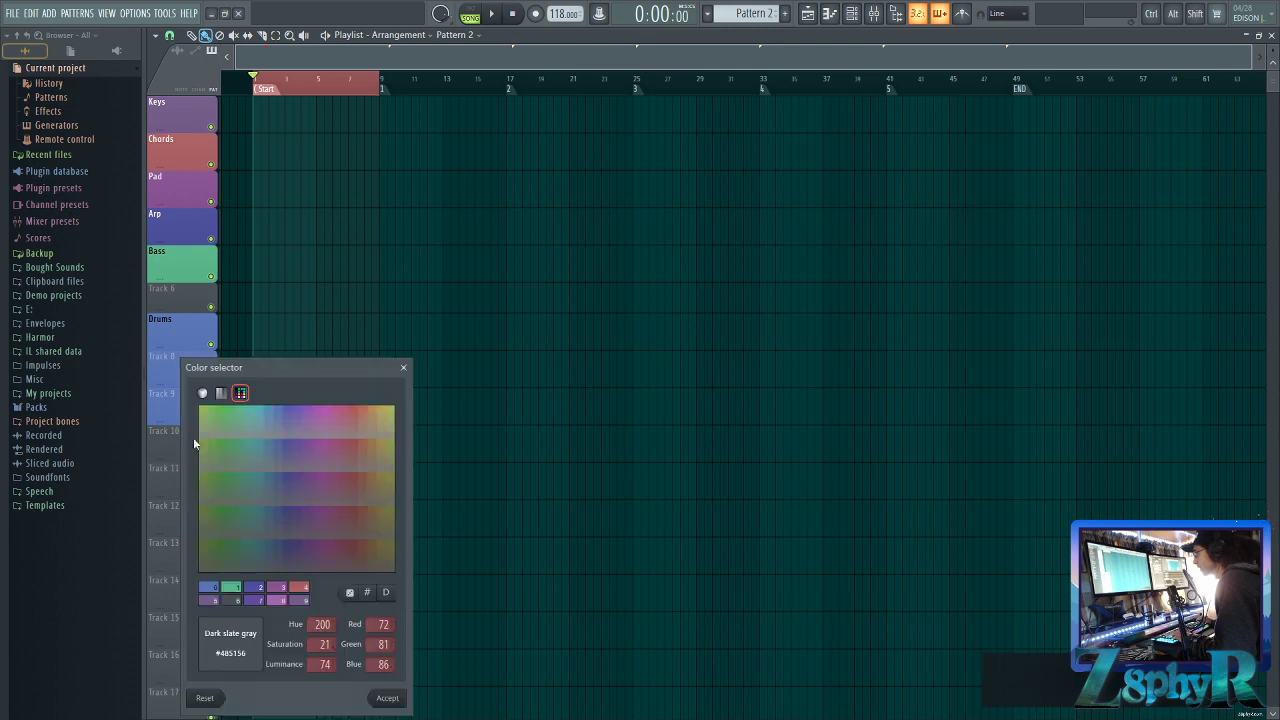
pyautogui.click(212, 593)
pyautogui.click(385, 699)
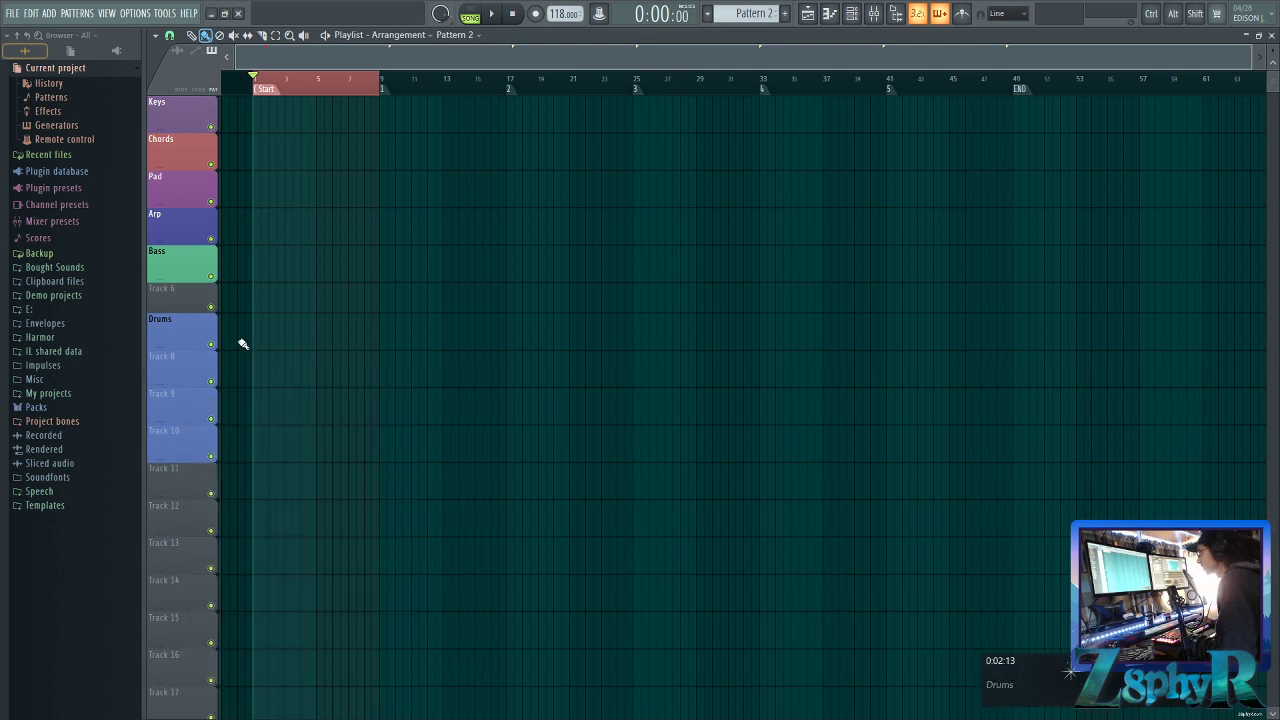
# Name Track 8 Clap and Track 9 Hats
pyautogui.rightClick(175, 357)
pyautogui.click(218, 358)
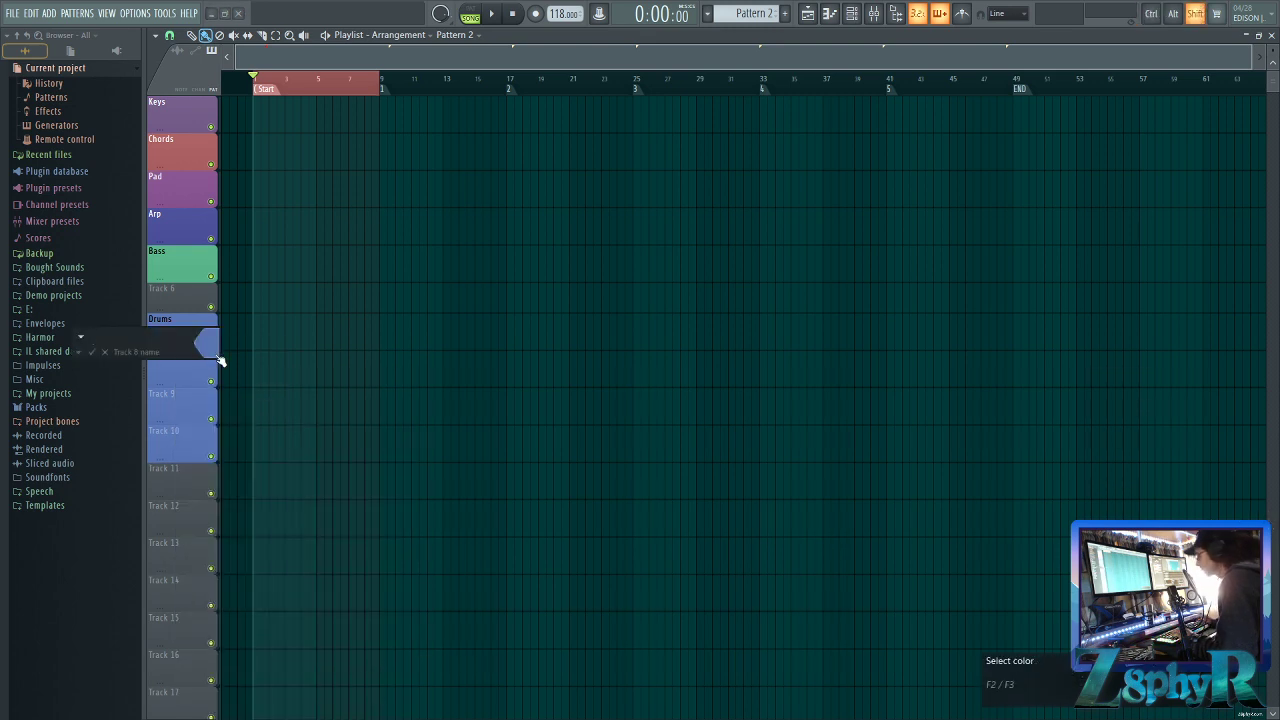
pyautogui.write('Clap')
pyautogui.press('Return')
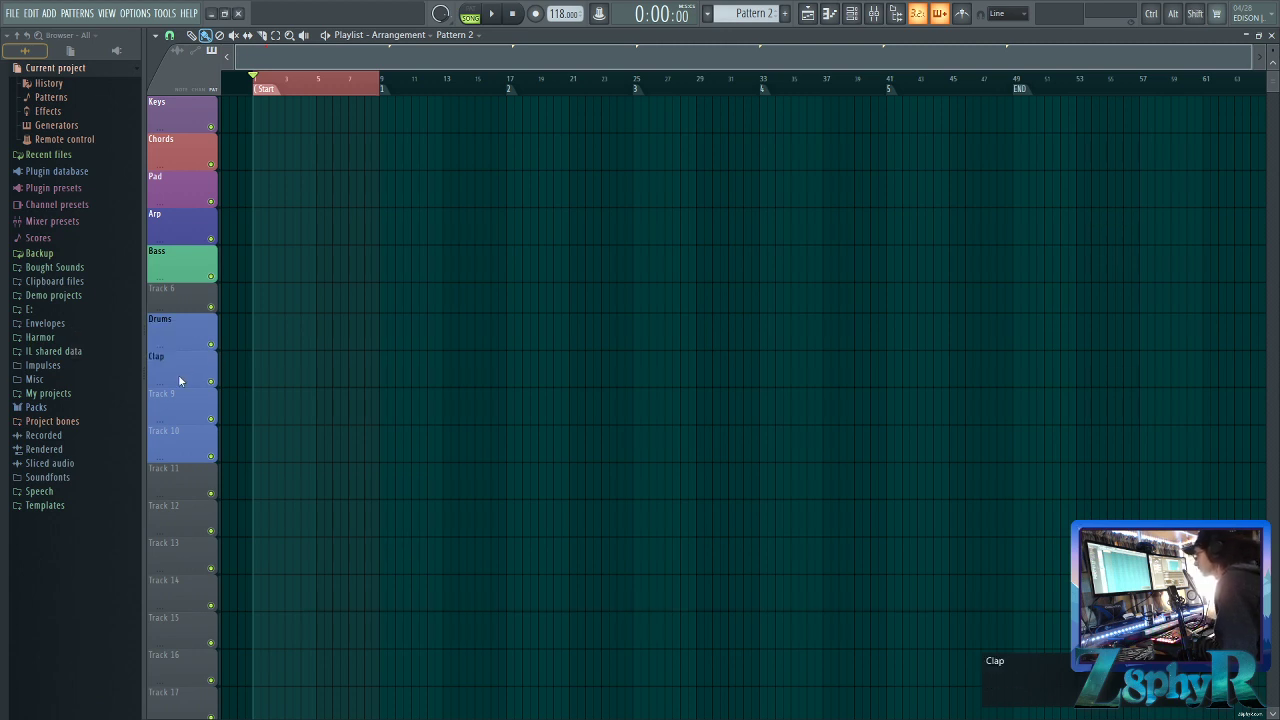
pyautogui.rightClick(184, 402)
pyautogui.click(203, 397)
pyautogui.write('Hats')
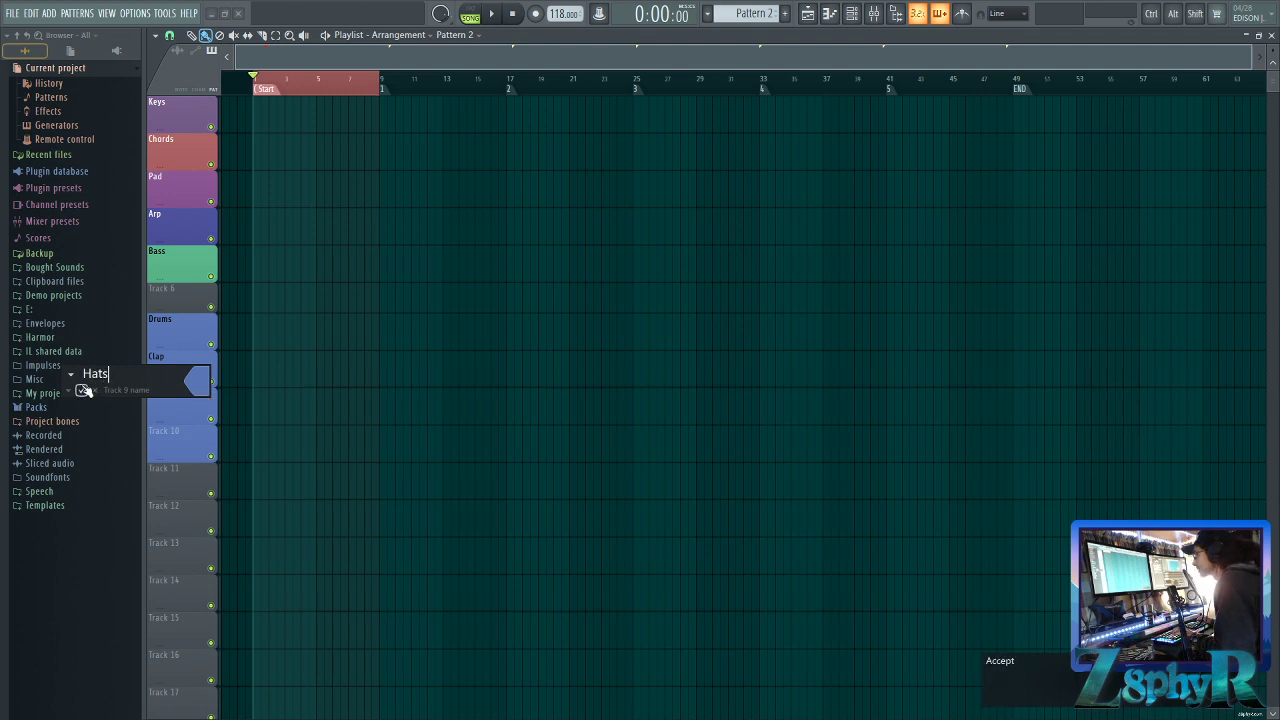
pyautogui.click(83, 389)
# Name the last blue drum track, Track 10, Crash
pyautogui.rightClick(190, 440)
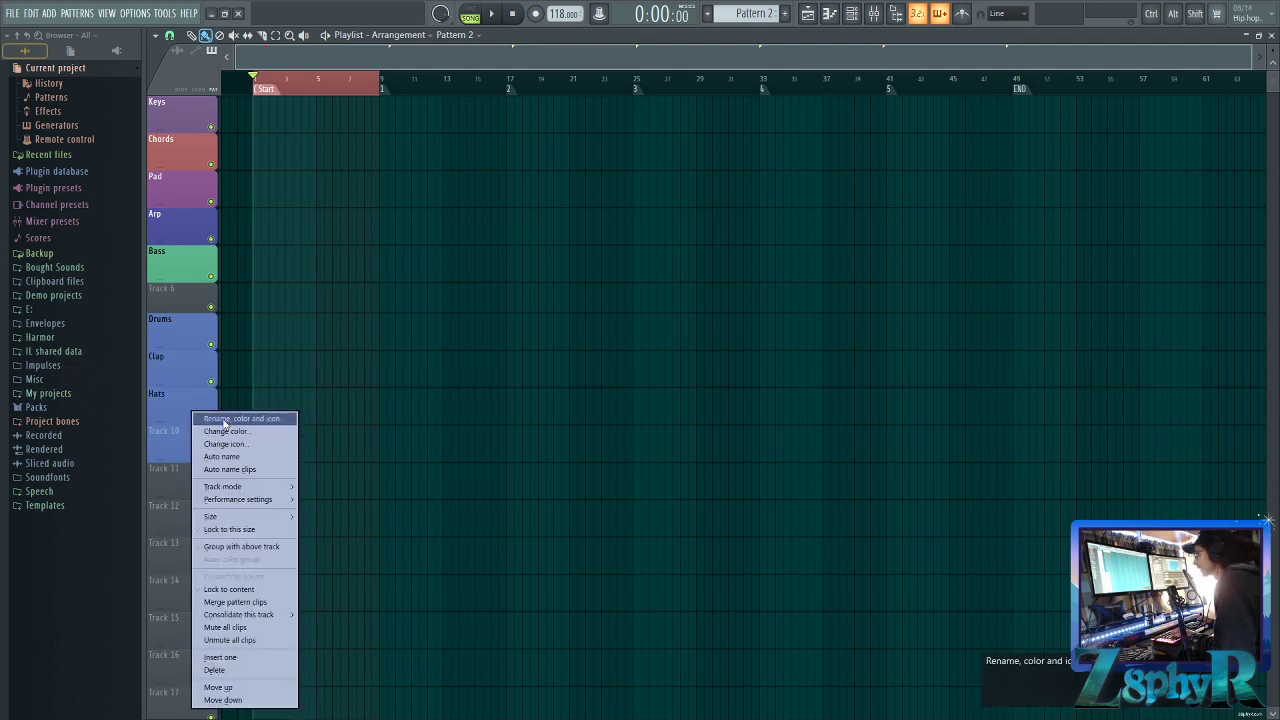
pyautogui.click(205, 414)
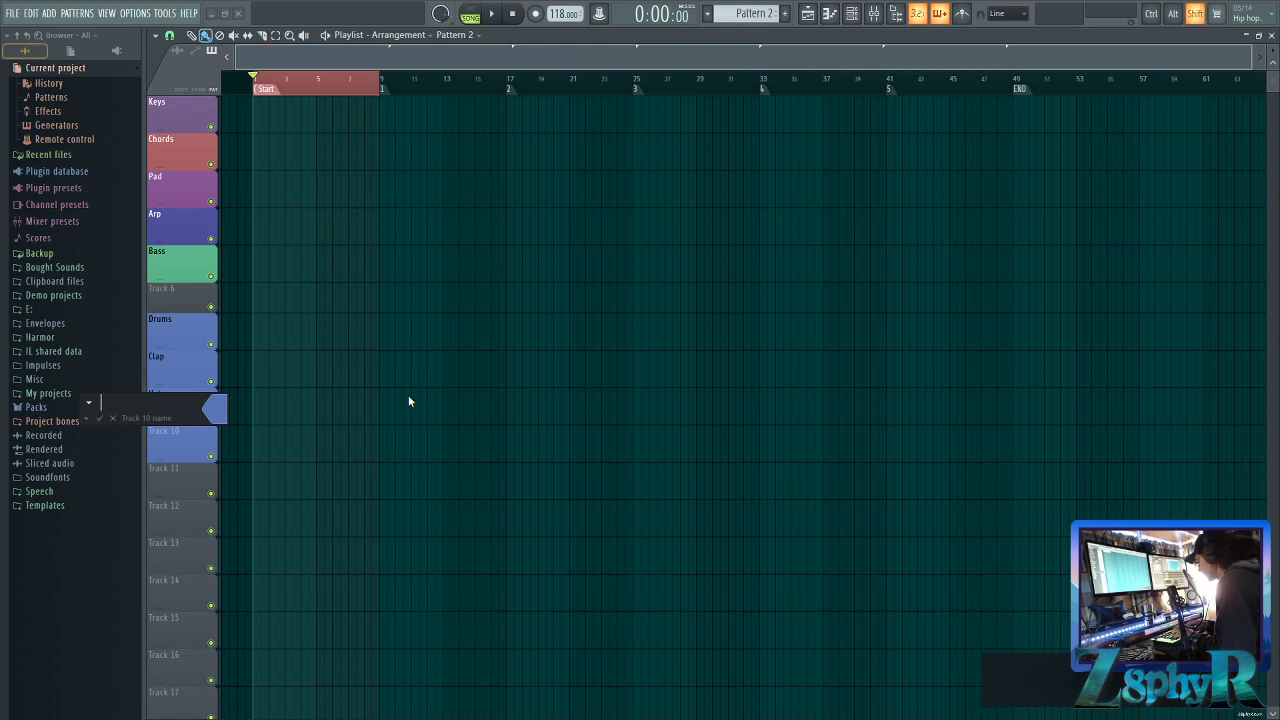
pyautogui.press('BackSpace')
pyautogui.write('C')
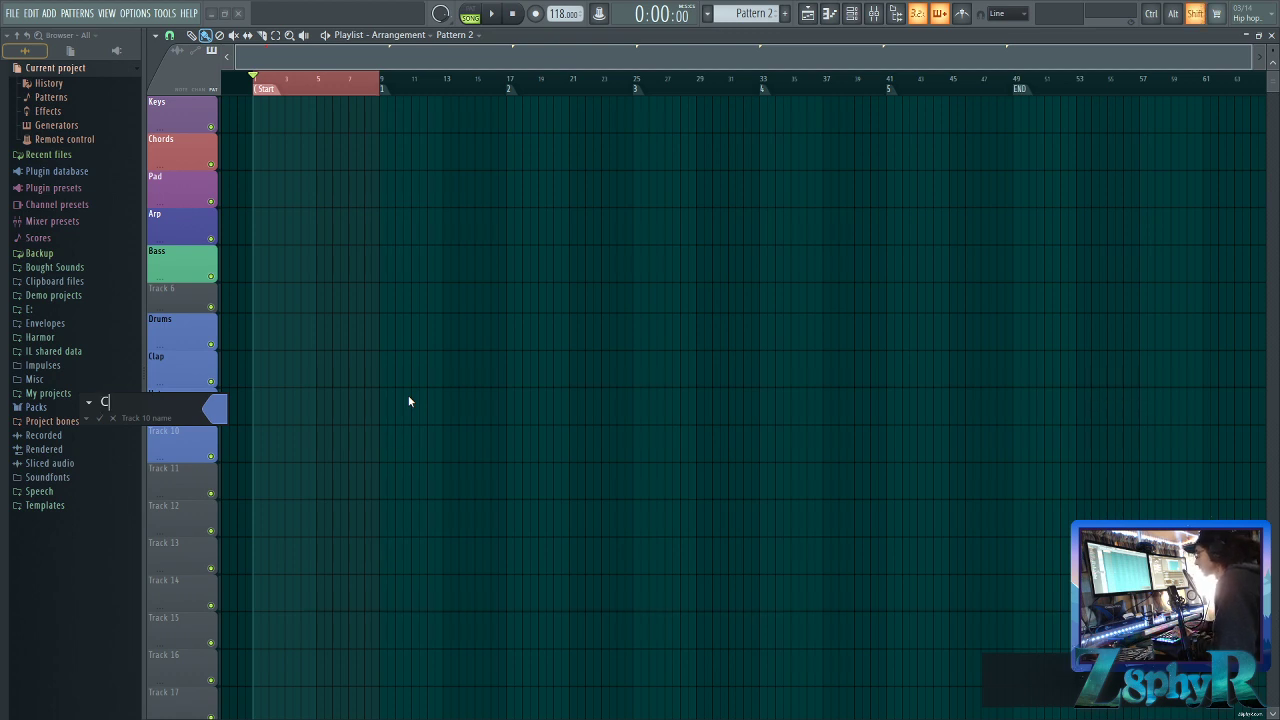
pyautogui.write('Rash')
pyautogui.press('Return')
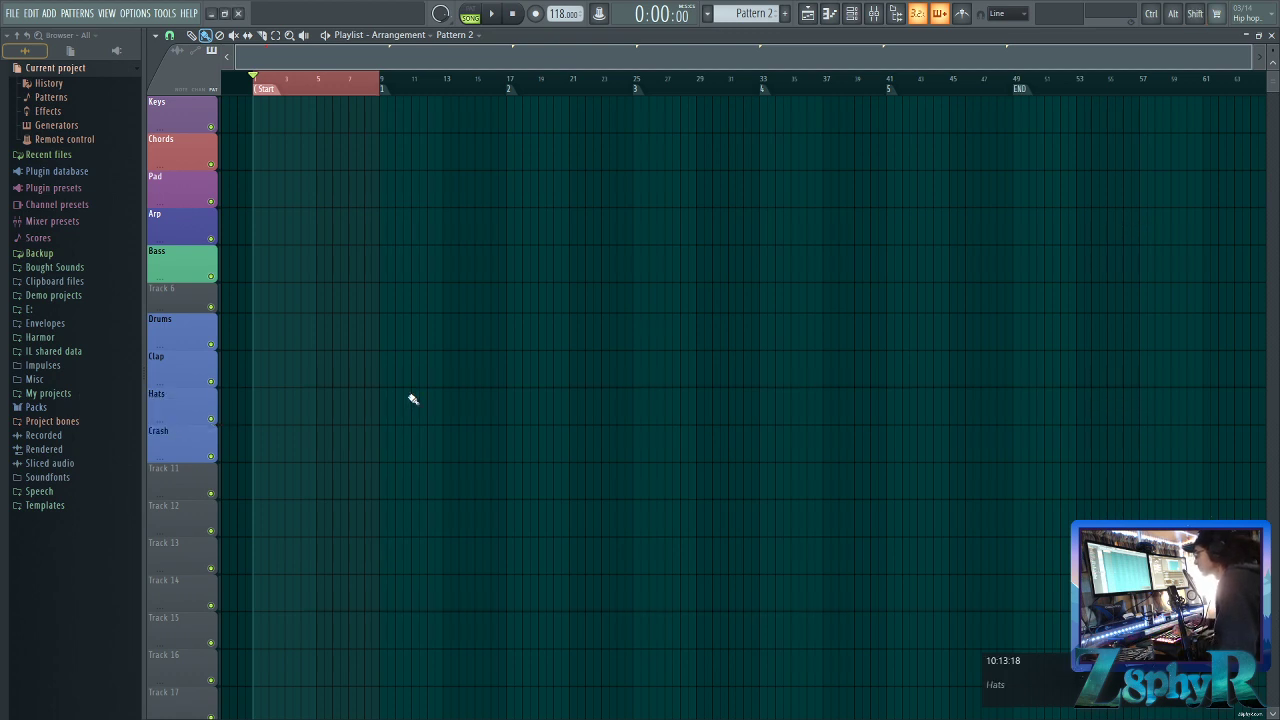
# Rename the Drums track Kick, and make the Track 6 spacer above it shorter
pyautogui.rightClick(166, 325)
pyautogui.click(174, 326)
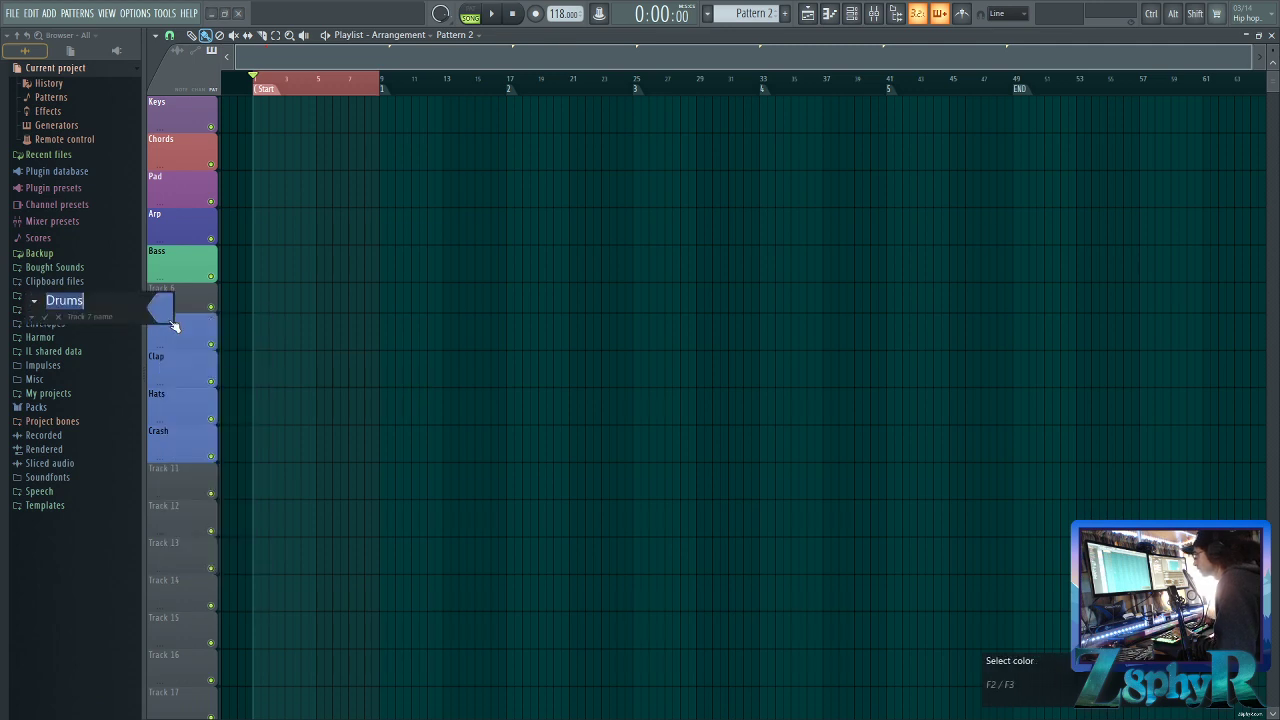
pyautogui.write('Kick')
pyautogui.press('Return')
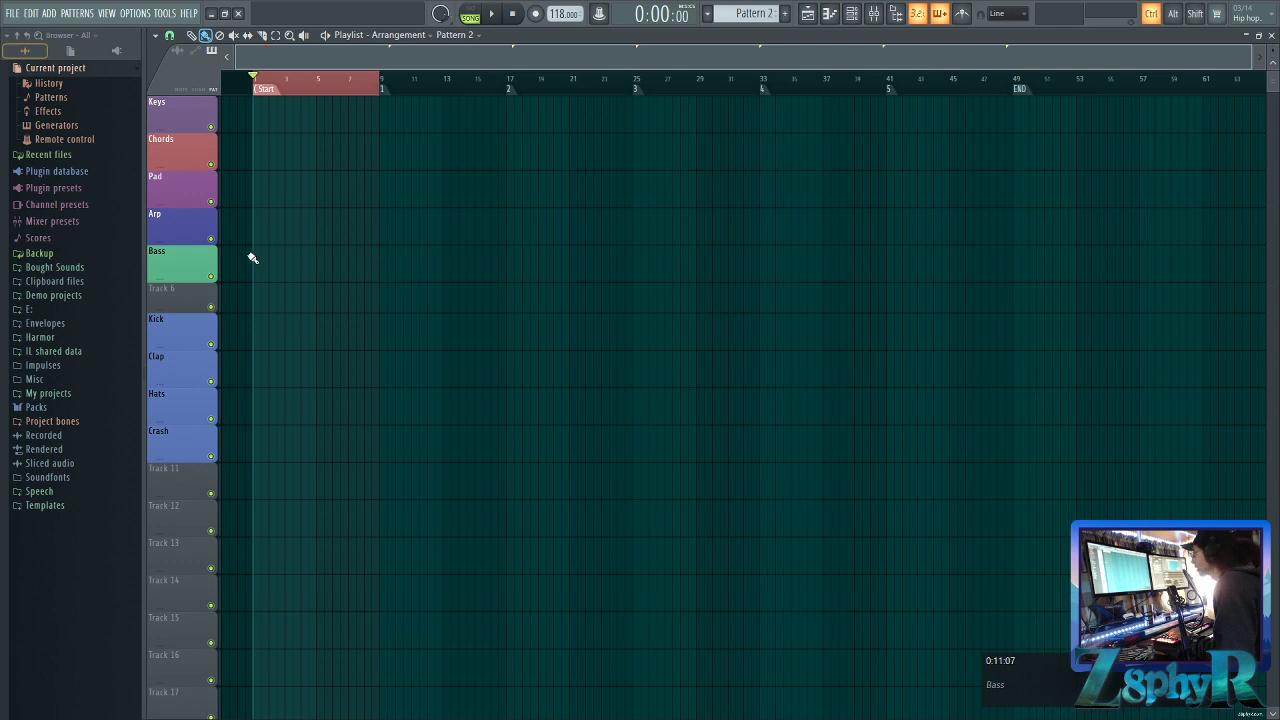
pyautogui.moveTo(186, 310); pyautogui.dragTo(186, 298)
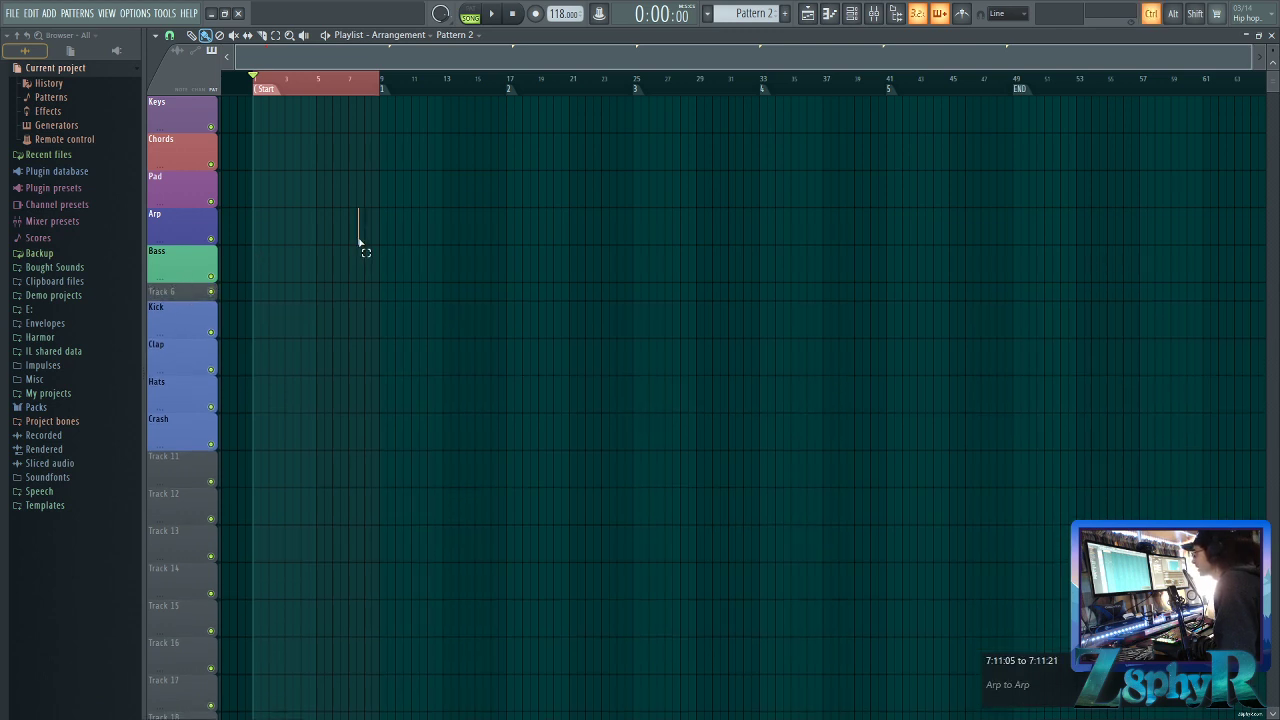
# Clear the time selection over the first eight bars of the playlist
pyautogui.click(267, 90)
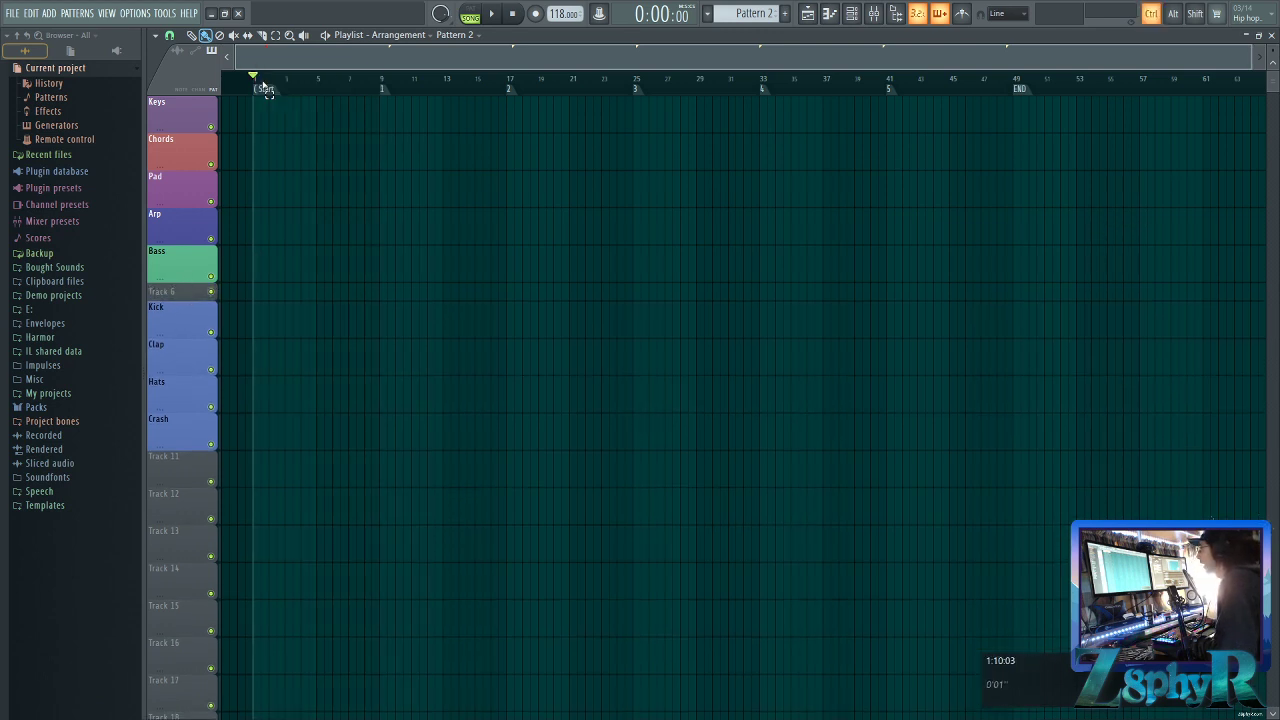
pyautogui.moveTo(260, 86); pyautogui.dragTo(513, 87)
pyautogui.keyDown('ctrl'); pyautogui.click(514, 88); pyautogui.keyUp('ctrl')
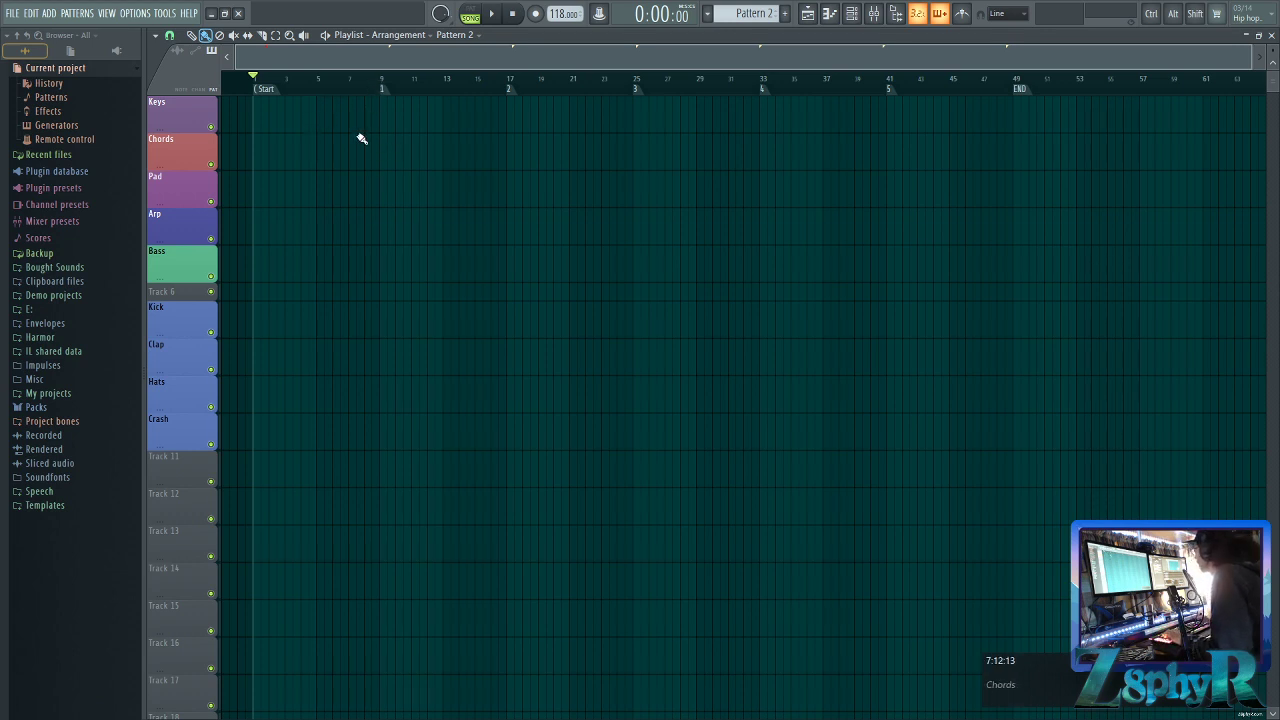
pyautogui.moveTo(240, 99); pyautogui.dragTo(931, 463)
pyautogui.moveTo(1036, 486); pyautogui.dragTo(399, 141)
# Show the channel rack, move it lower, and open the Keys channel's piano roll
pyautogui.press('F6')
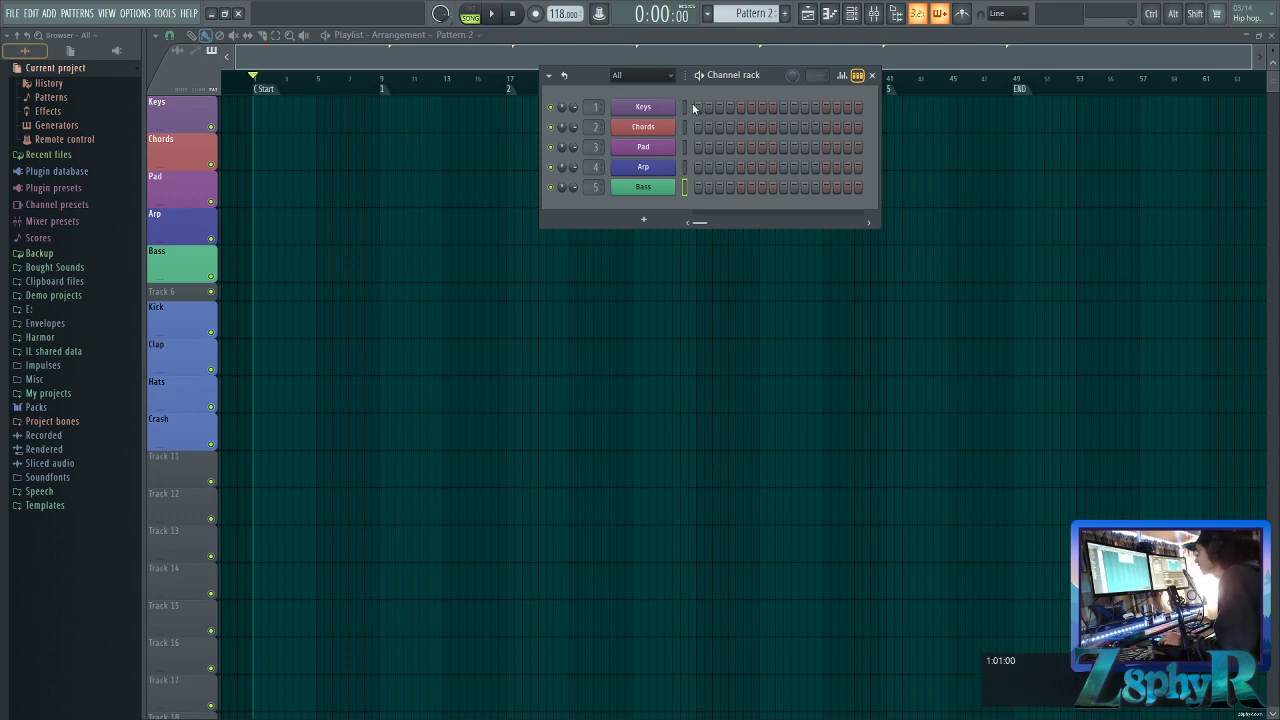
pyautogui.moveTo(742, 80); pyautogui.dragTo(730, 146)
pyautogui.click(668, 174)
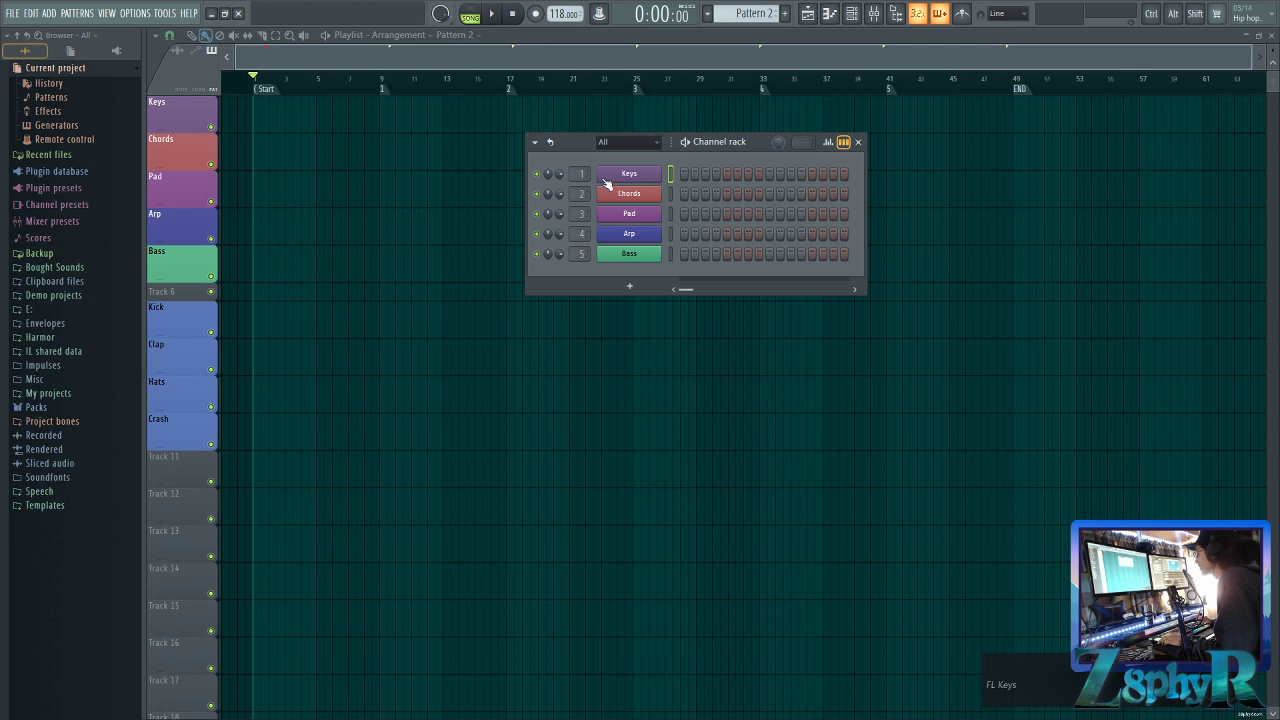
pyautogui.rightClick(660, 172)
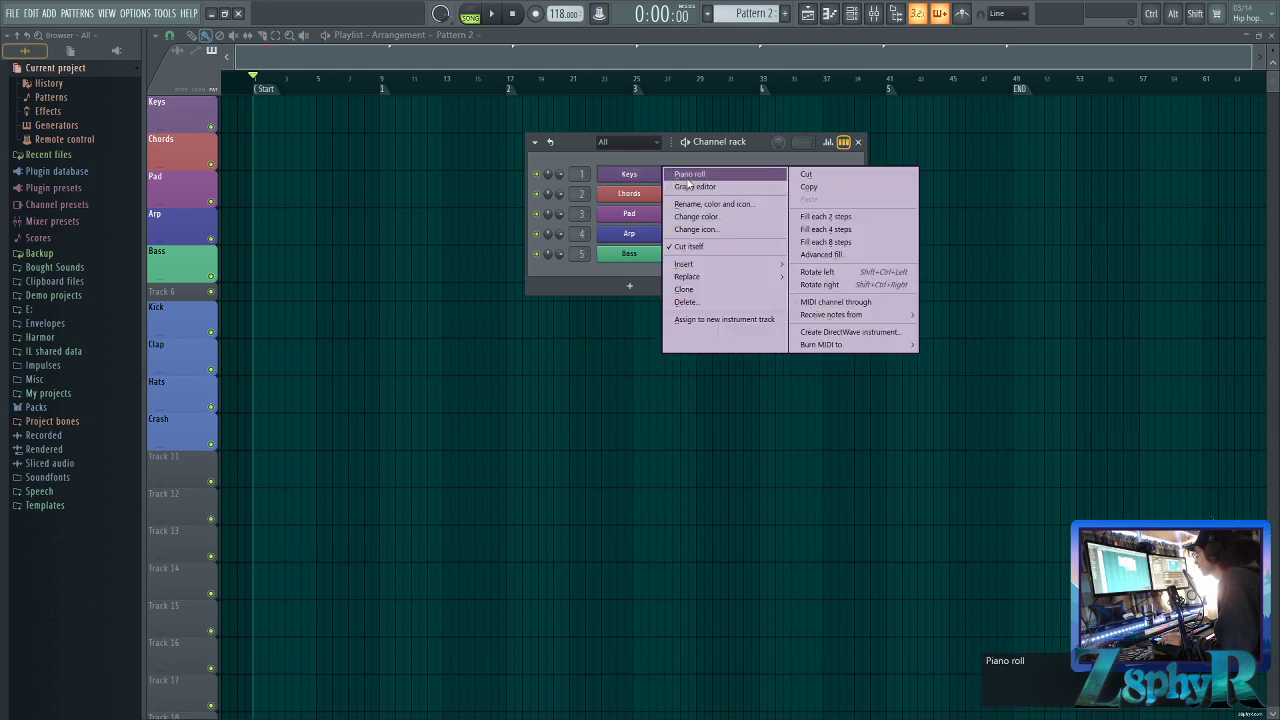
pyautogui.click(706, 177)
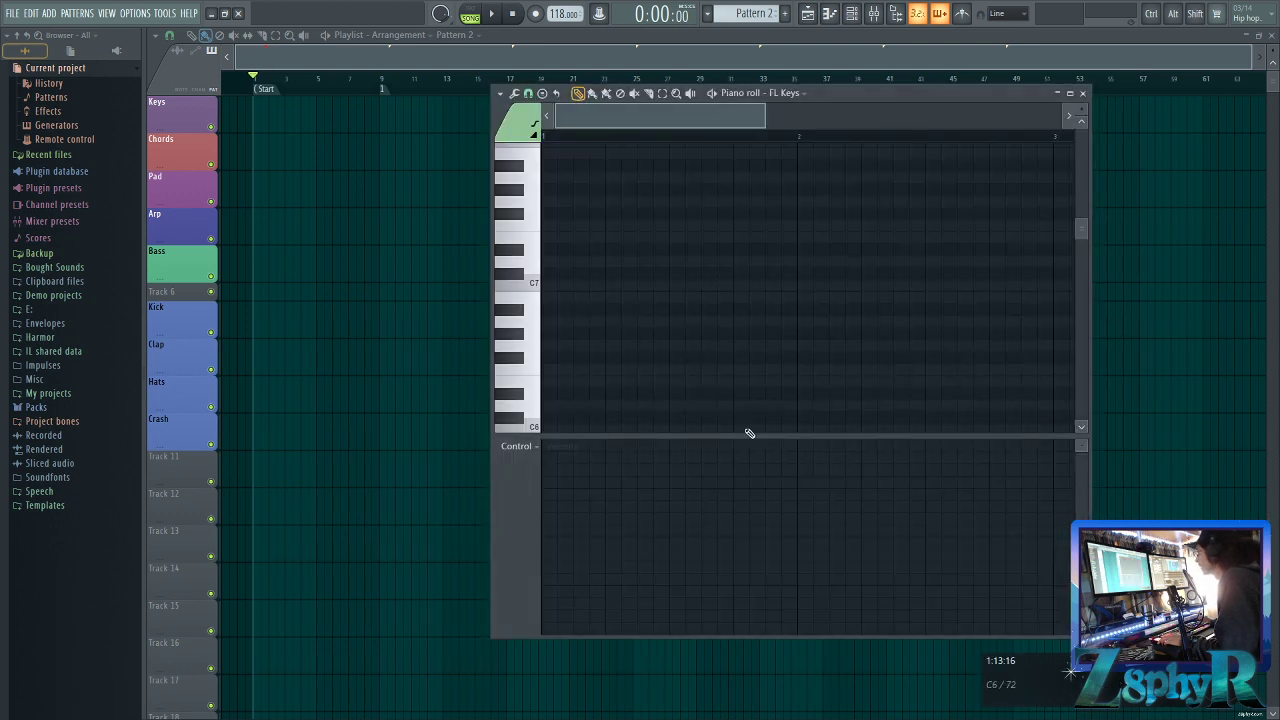
# Reposition the piano roll window, enlarge its note area over the control lane, and widen the window
pyautogui.moveTo(986, 92); pyautogui.dragTo(856, 92)
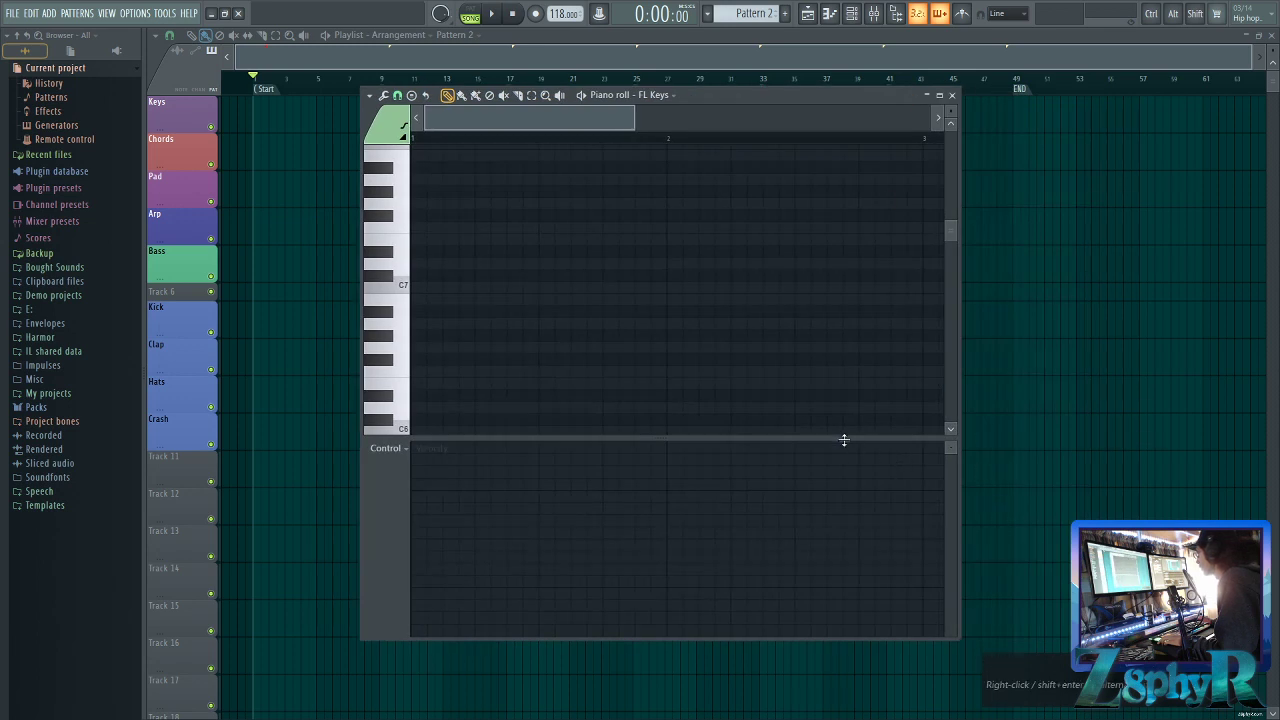
pyautogui.moveTo(837, 437); pyautogui.dragTo(843, 524)
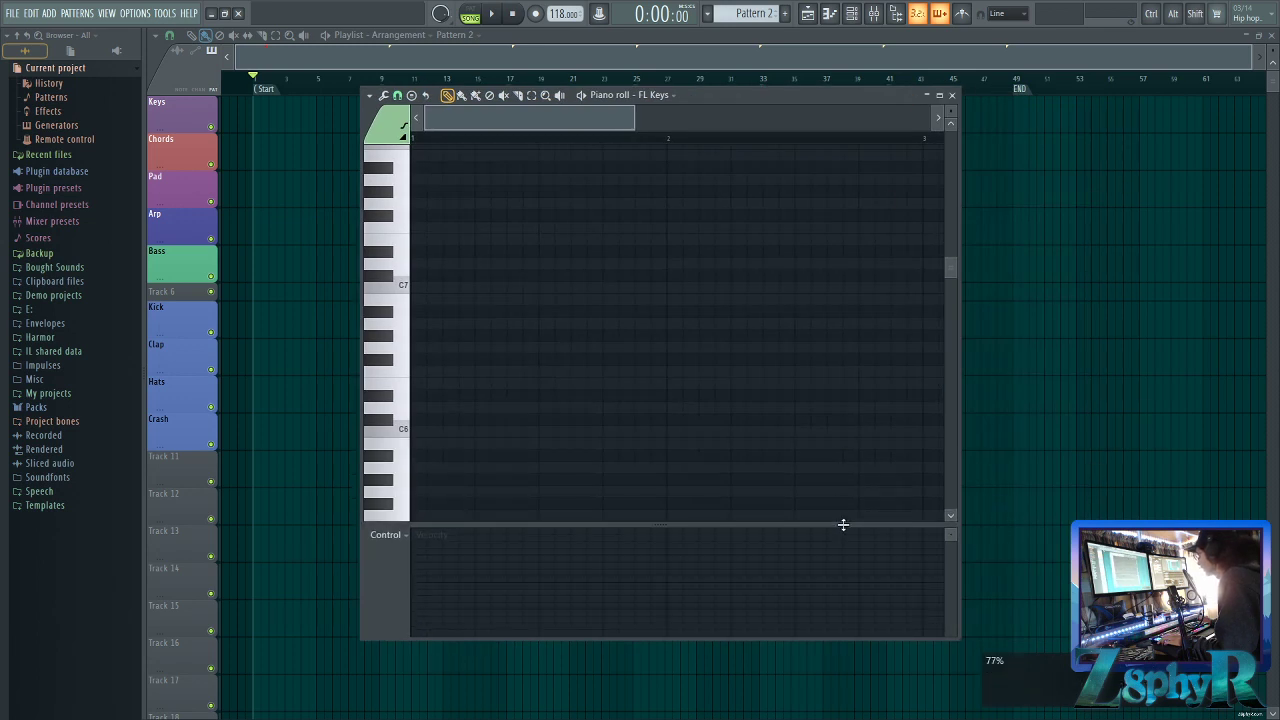
pyautogui.moveTo(958, 608); pyautogui.dragTo(1150, 608)
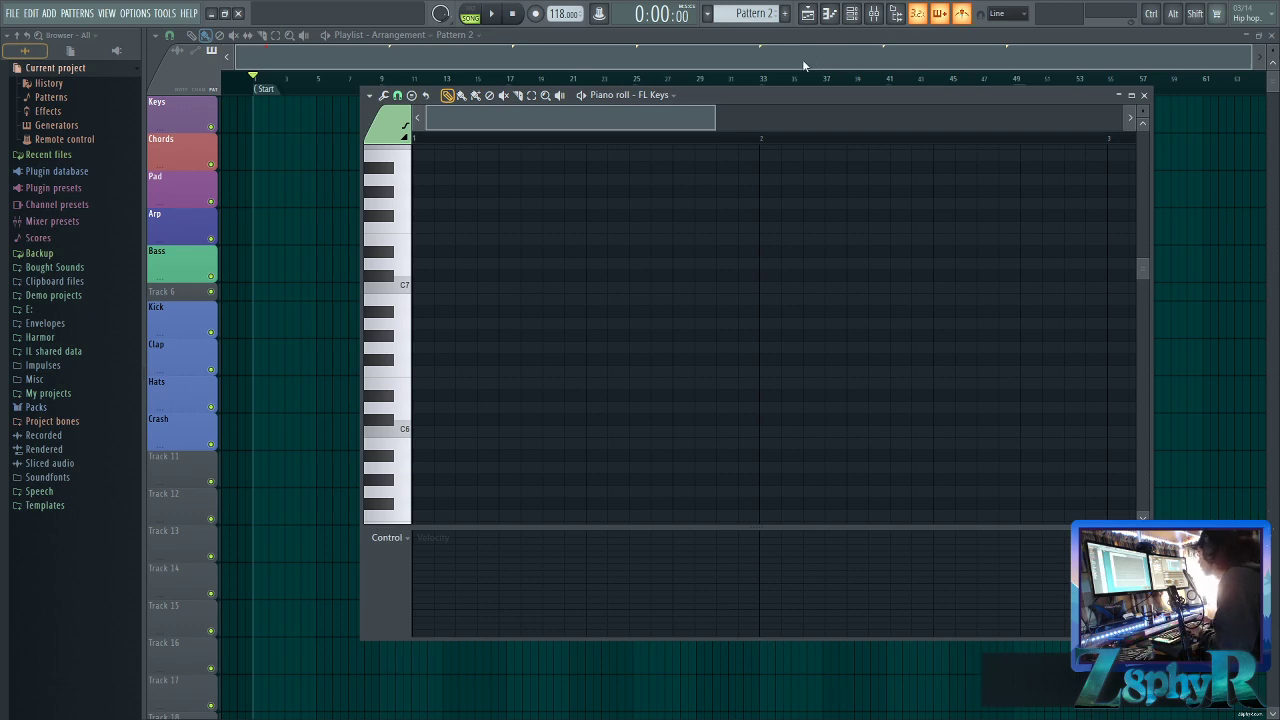
# Turn on the metronome, and close and reopen the FL Keys piano roll
pyautogui.hotkey('ctrl', 'm')
pyautogui.click(957, 10)
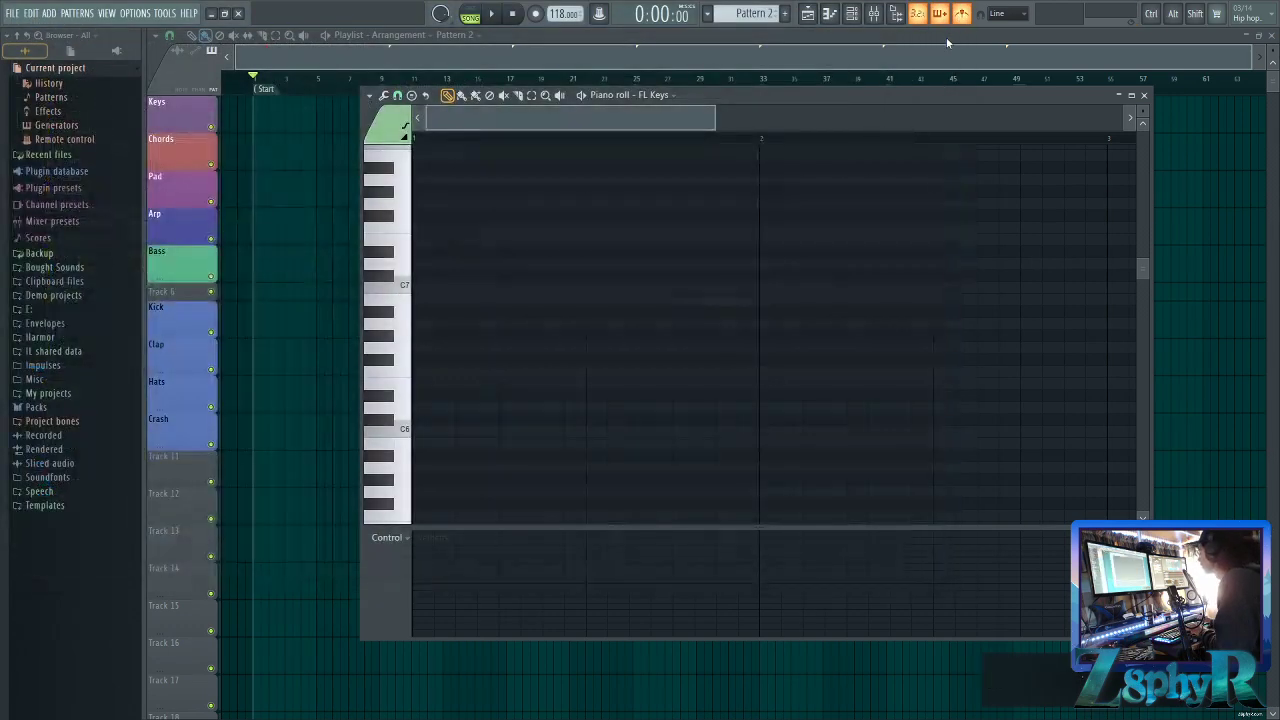
pyautogui.press('F7')
pyautogui.hotkey('ctrl', 'm')
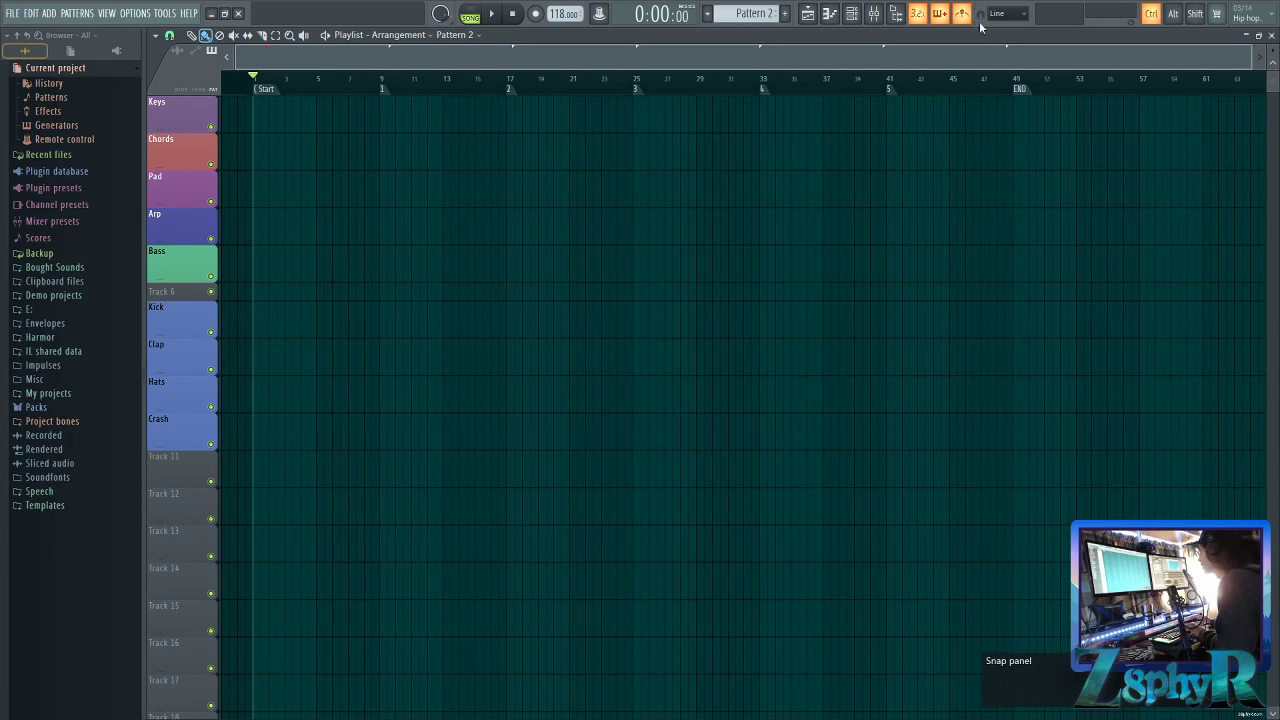
pyautogui.click(830, 14)
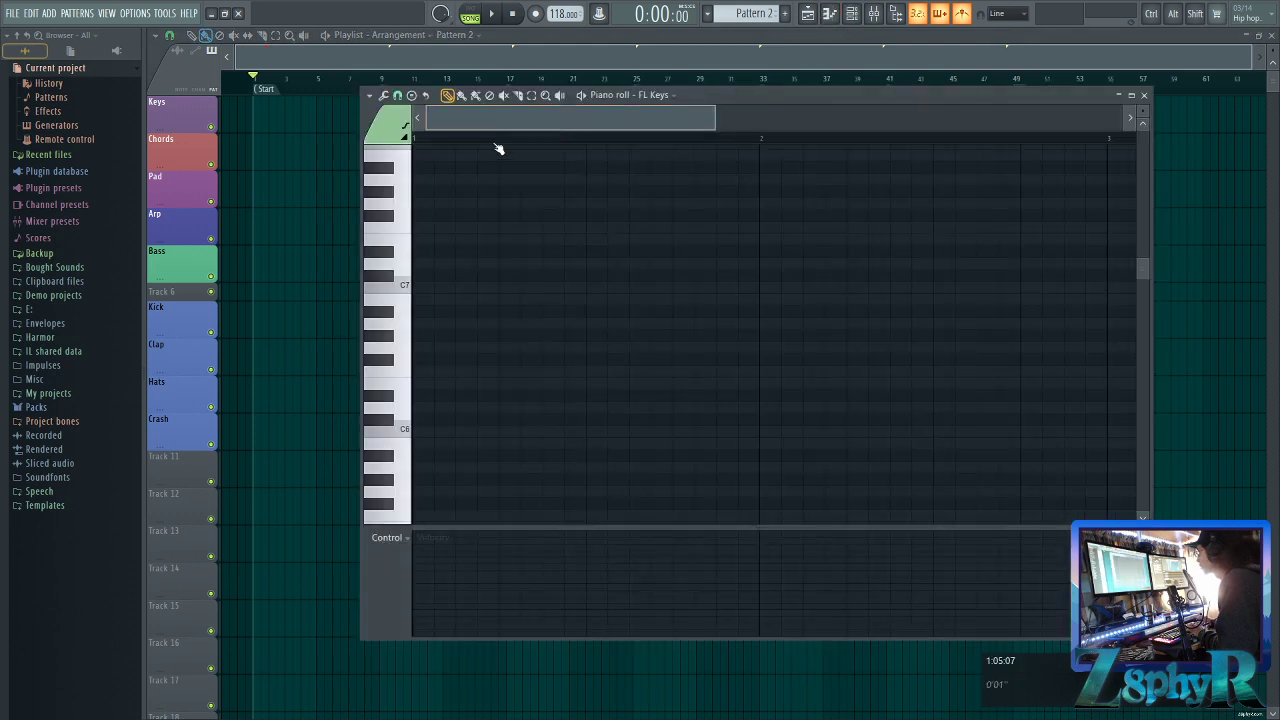
# Place an A4 note at the start of bar 1 in the FL Keys piano roll and lengthen it to one beat
pyautogui.scroll(-5, 571, 357)
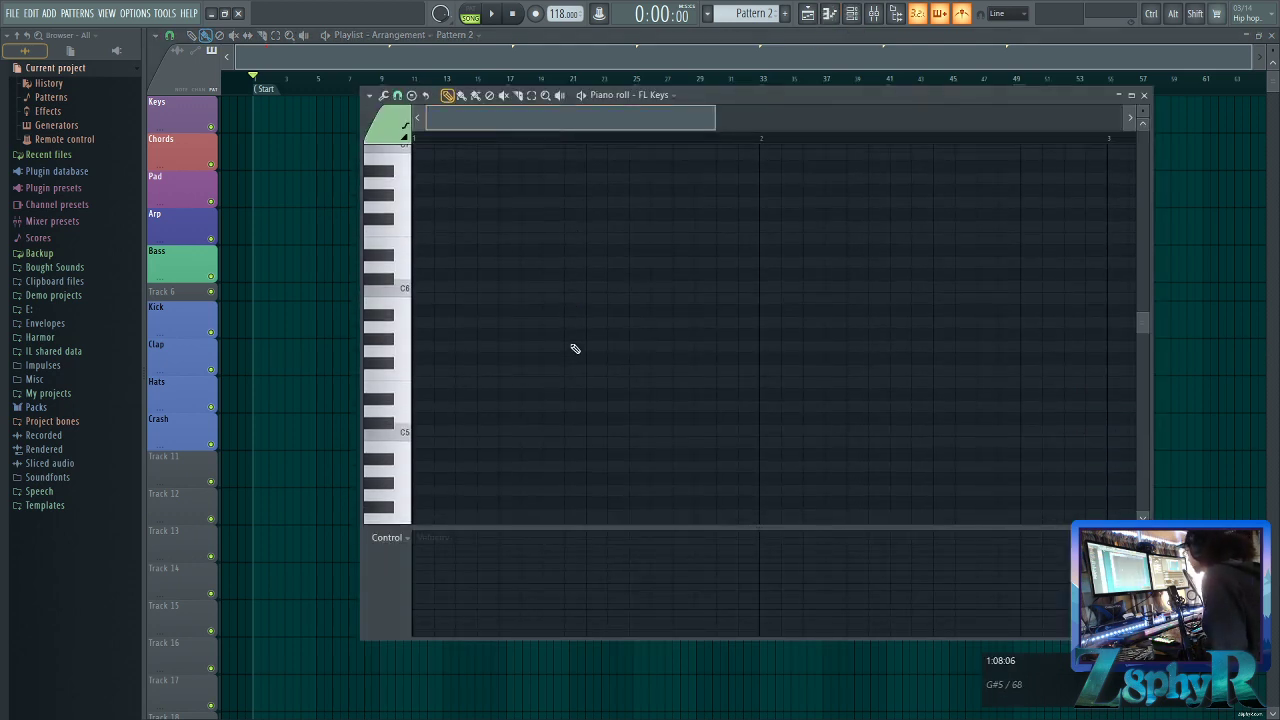
pyautogui.scroll(-3, 548, 370)
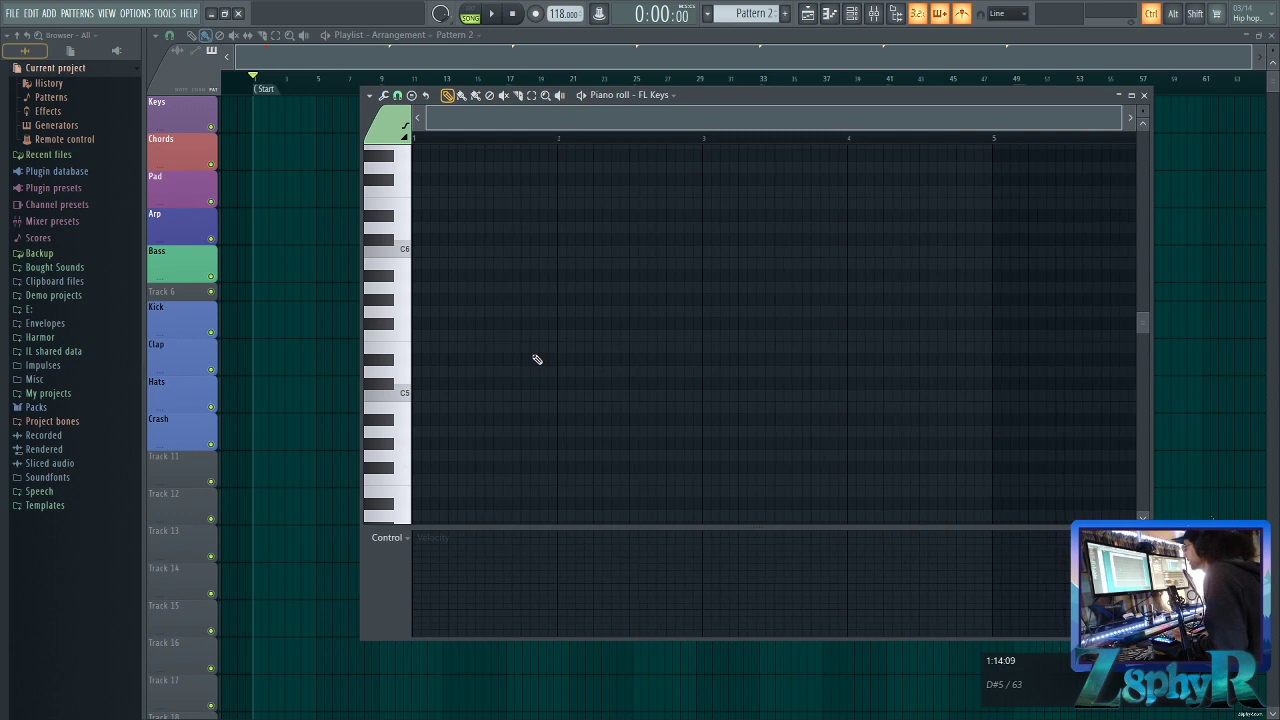
pyautogui.scroll(-4, 556, 345)
pyautogui.scroll(1, 524, 341)
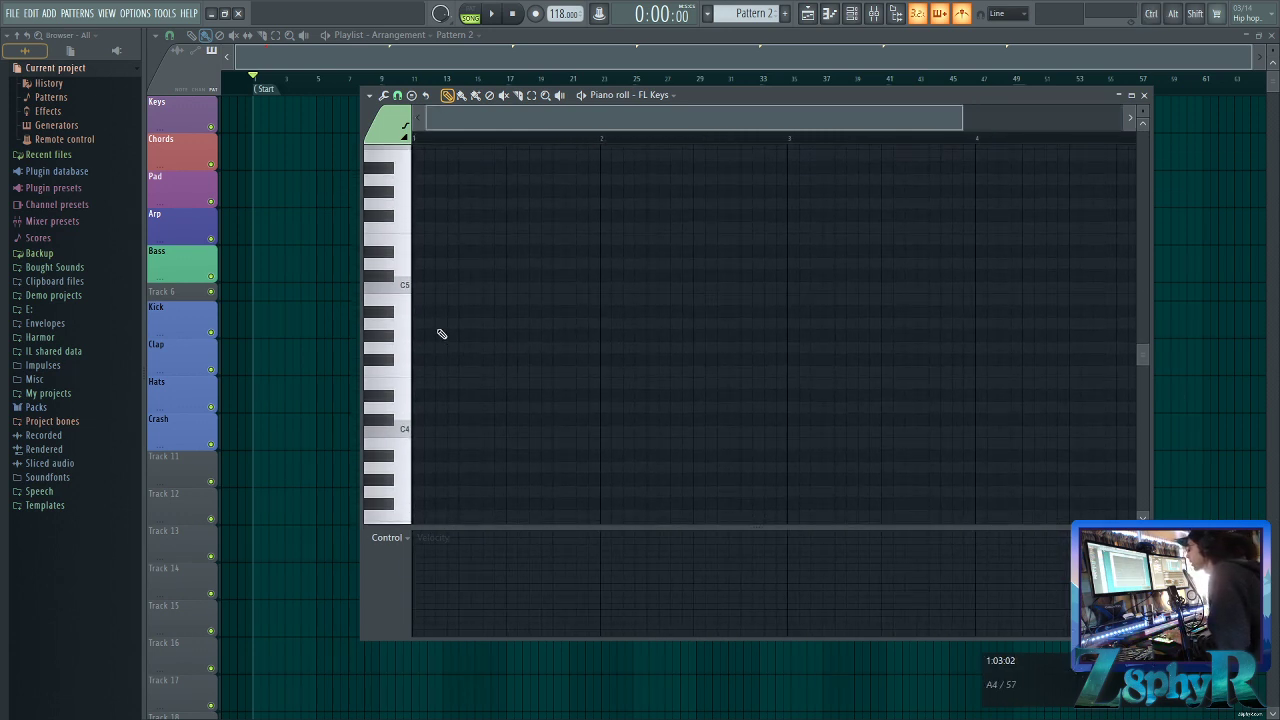
pyautogui.scroll(1, 440, 298)
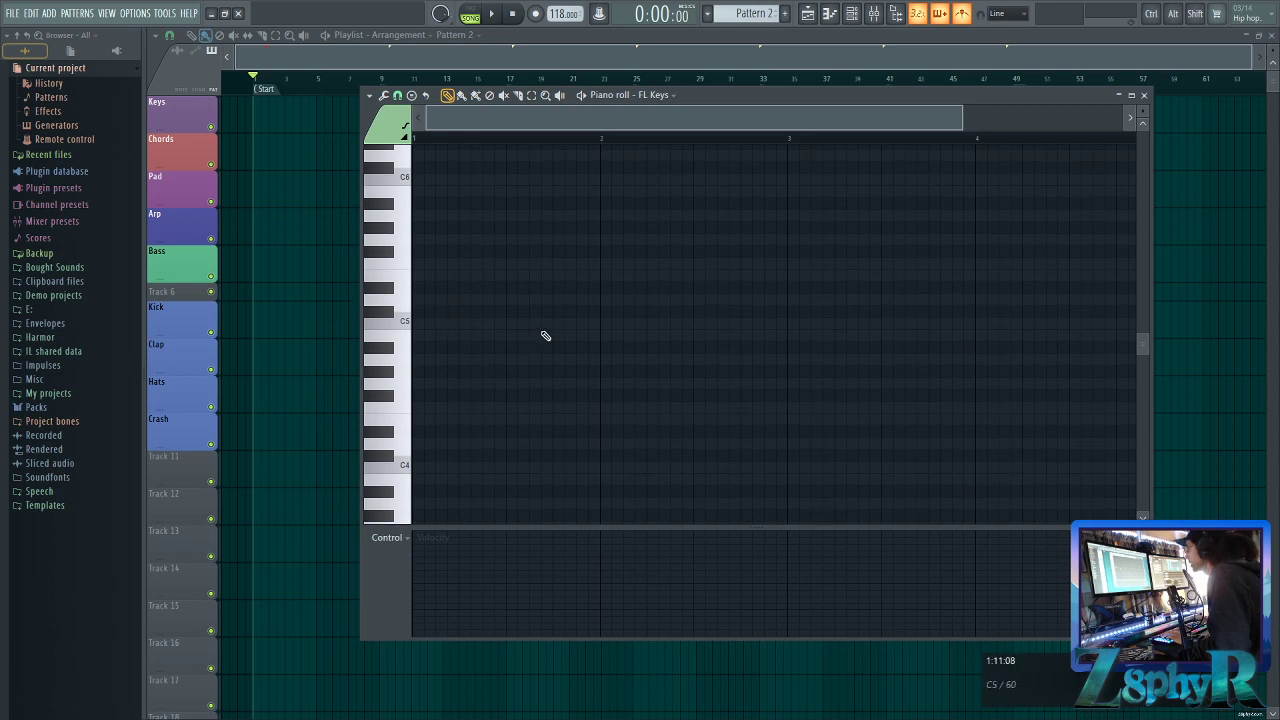
pyautogui.scroll(1, 510, 343)
pyautogui.scroll(1, 460, 357)
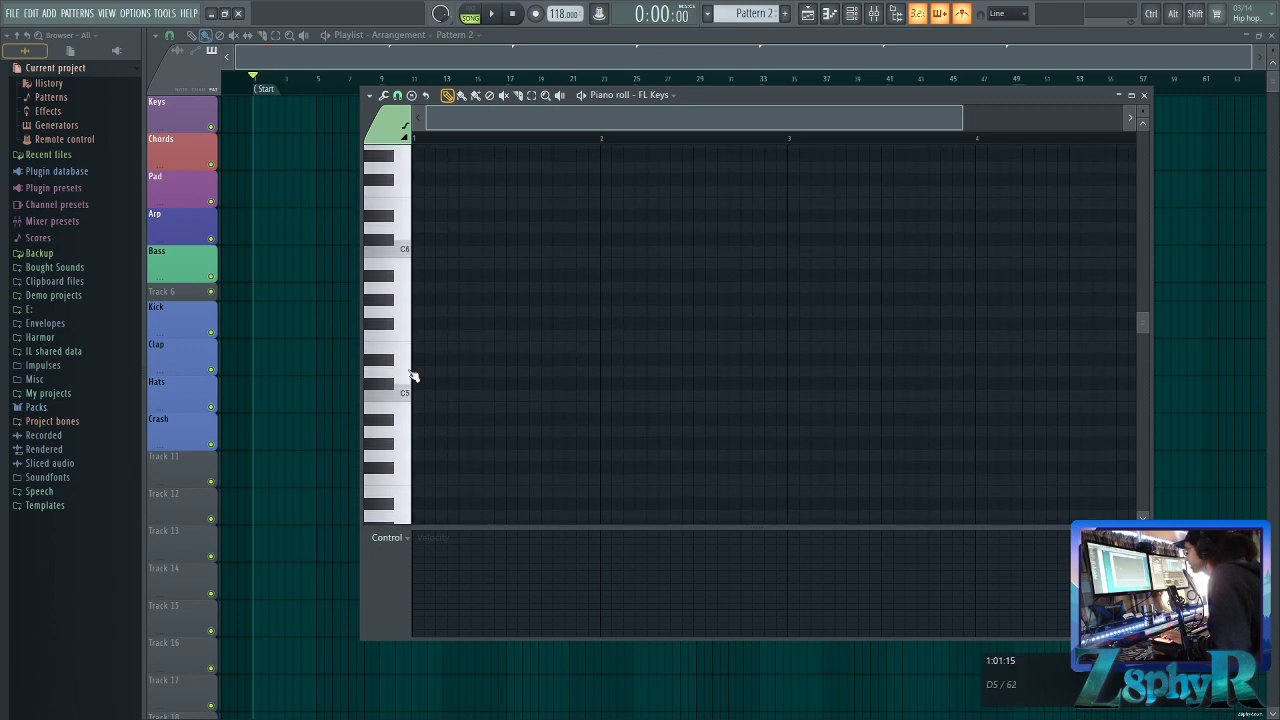
pyautogui.scroll(-1, 444, 299)
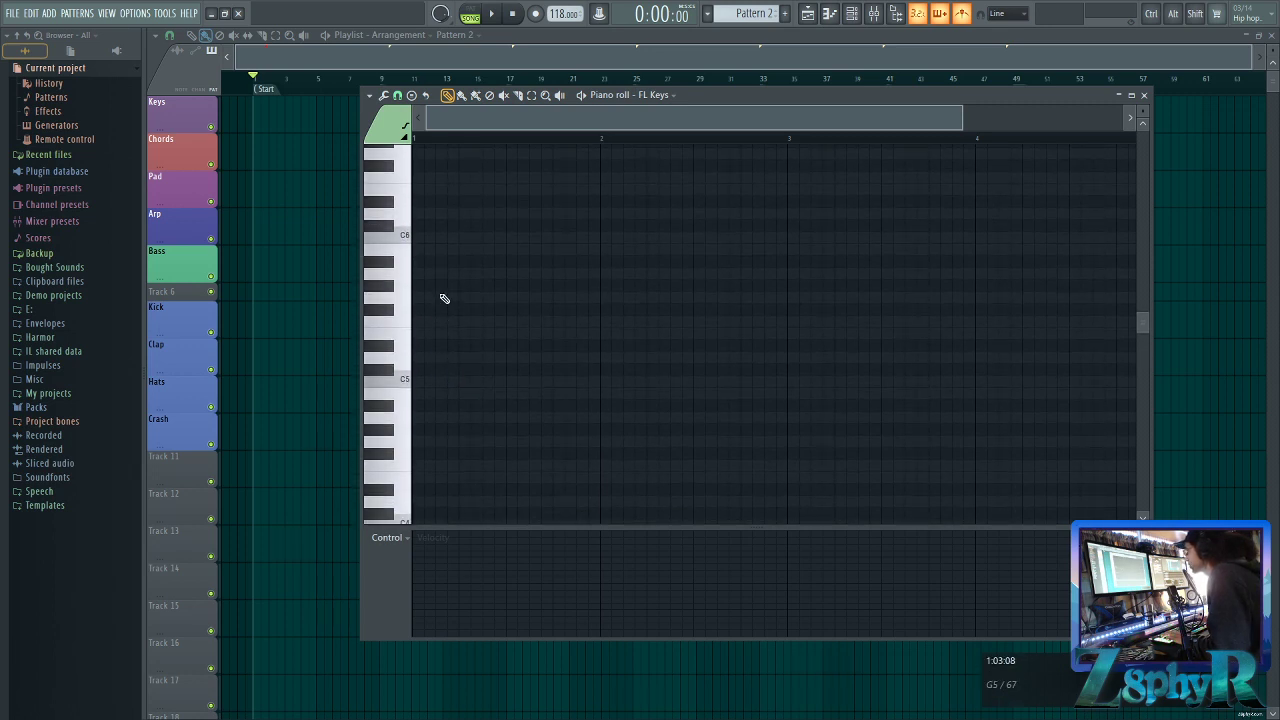
pyautogui.click(421, 396)
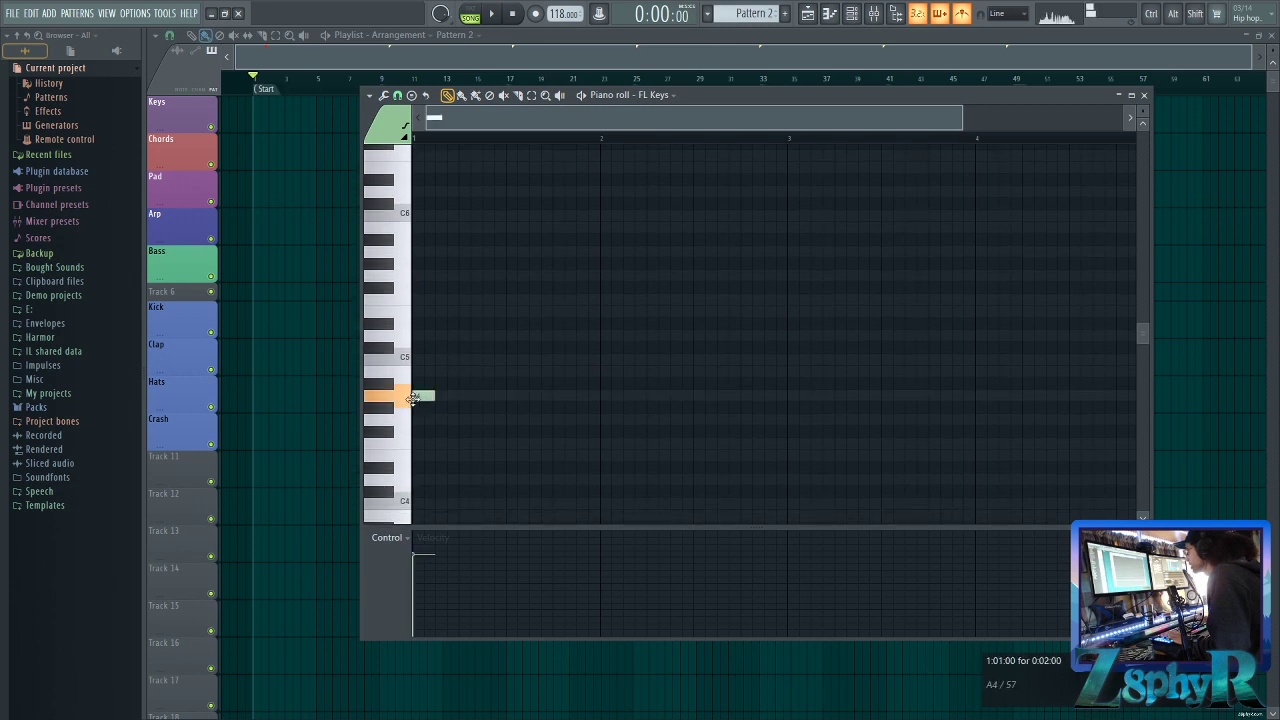
pyautogui.click(446, 398)
pyautogui.rightClick(448, 398)
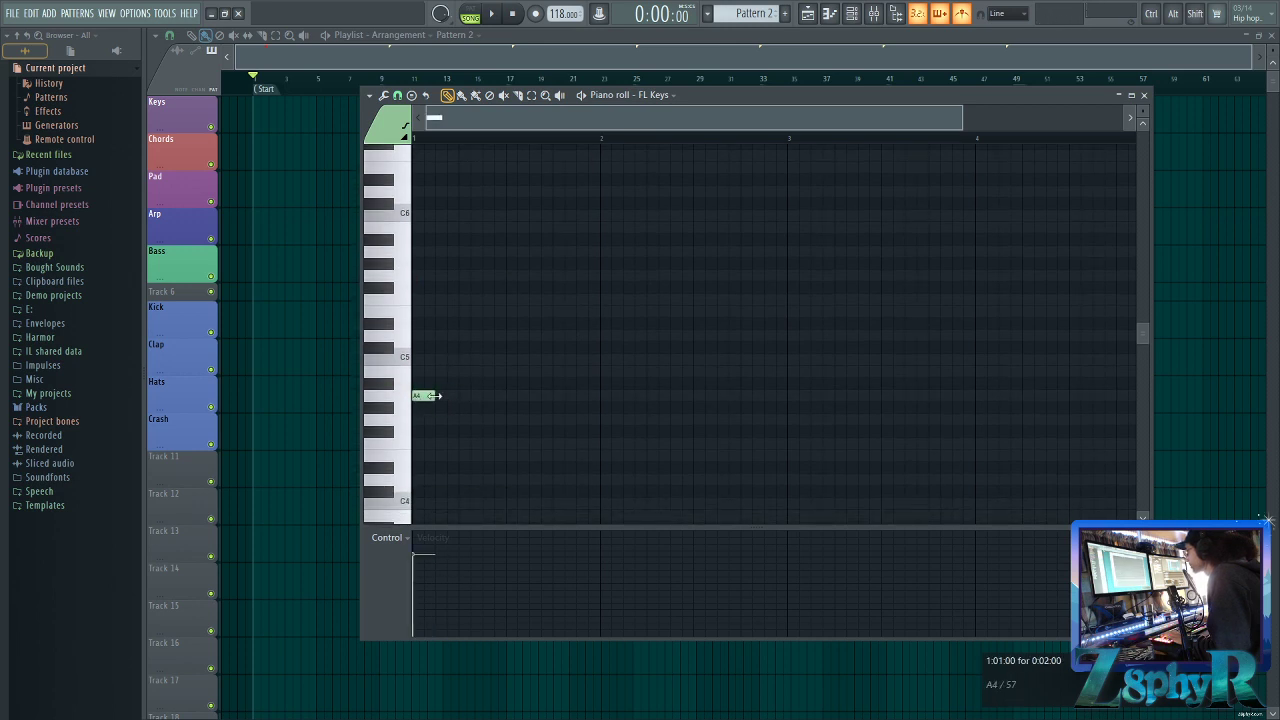
pyautogui.scroll(-1, 500, 320)
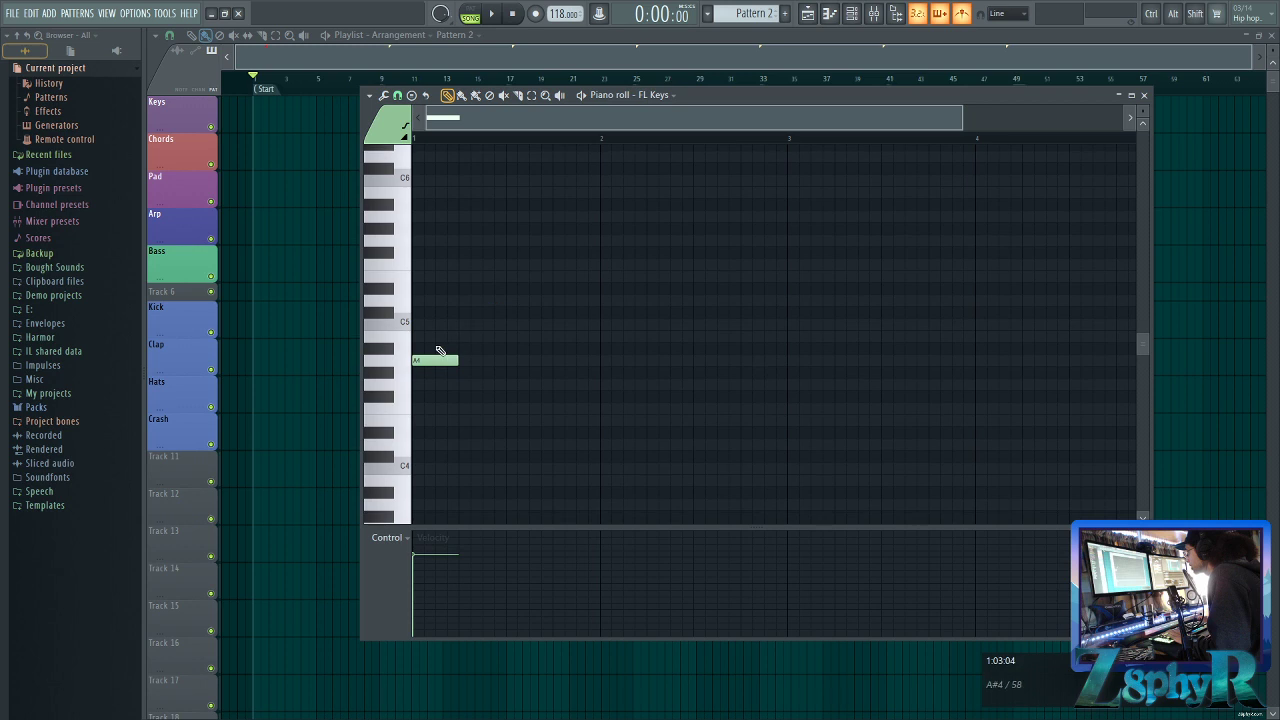
# Add one-beat C5 and E5 notes above the A4 on beat 1 and audition the chord
pyautogui.click(435, 359)
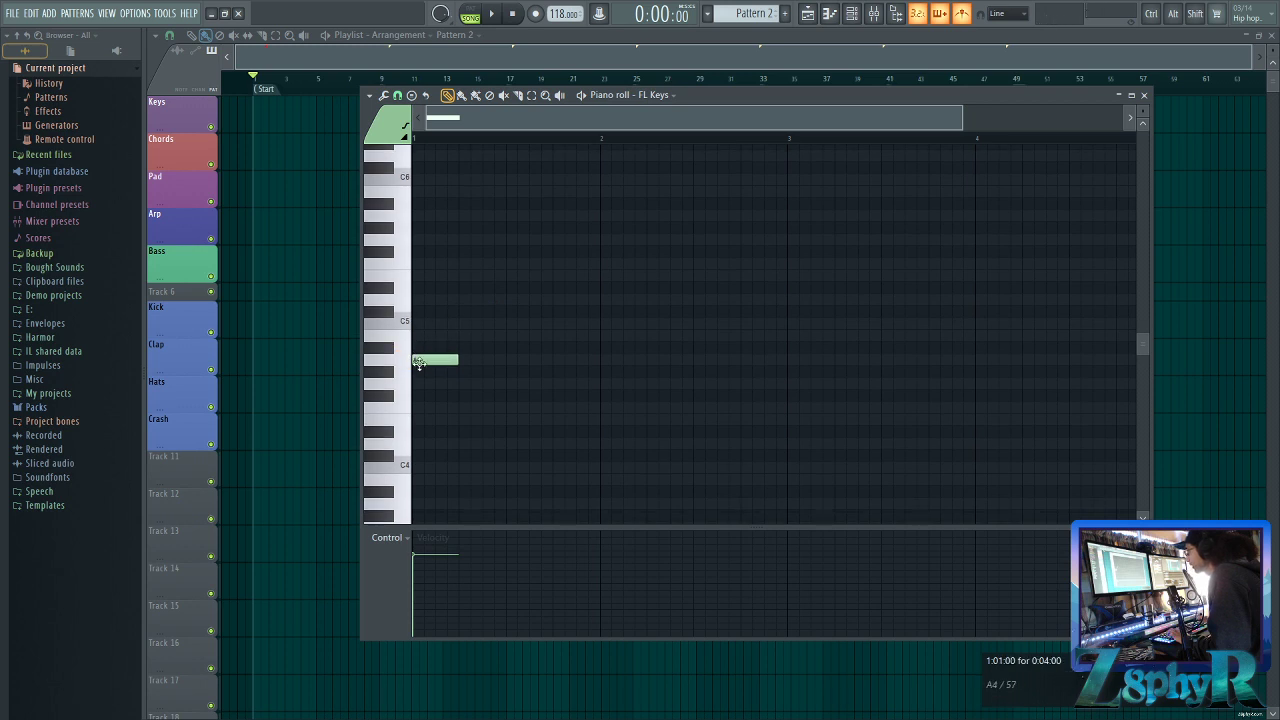
pyautogui.click(398, 322)
pyautogui.click(420, 323)
pyautogui.click(420, 275)
pyautogui.keyDown('alt'); pyautogui.rightClick(447, 270); pyautogui.keyUp('alt')
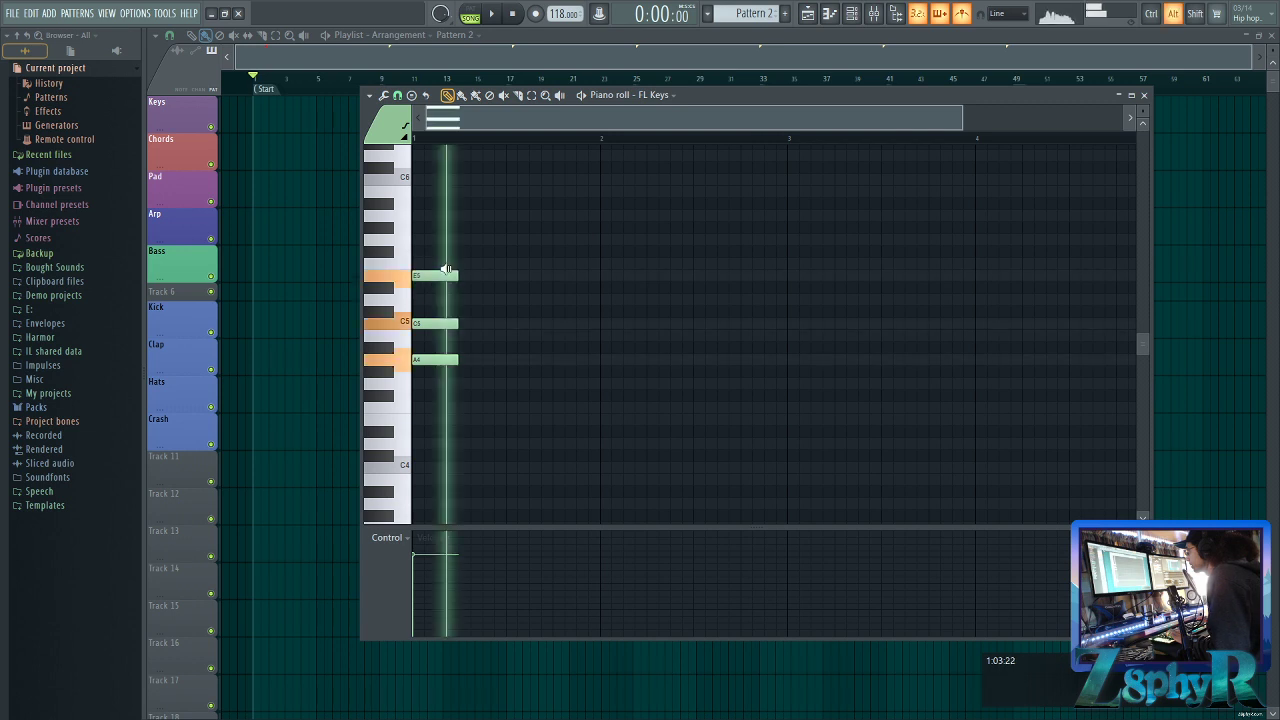
# Place one-beat F4, A4 and C5 notes on beat 2 of bar 1
pyautogui.click(466, 407)
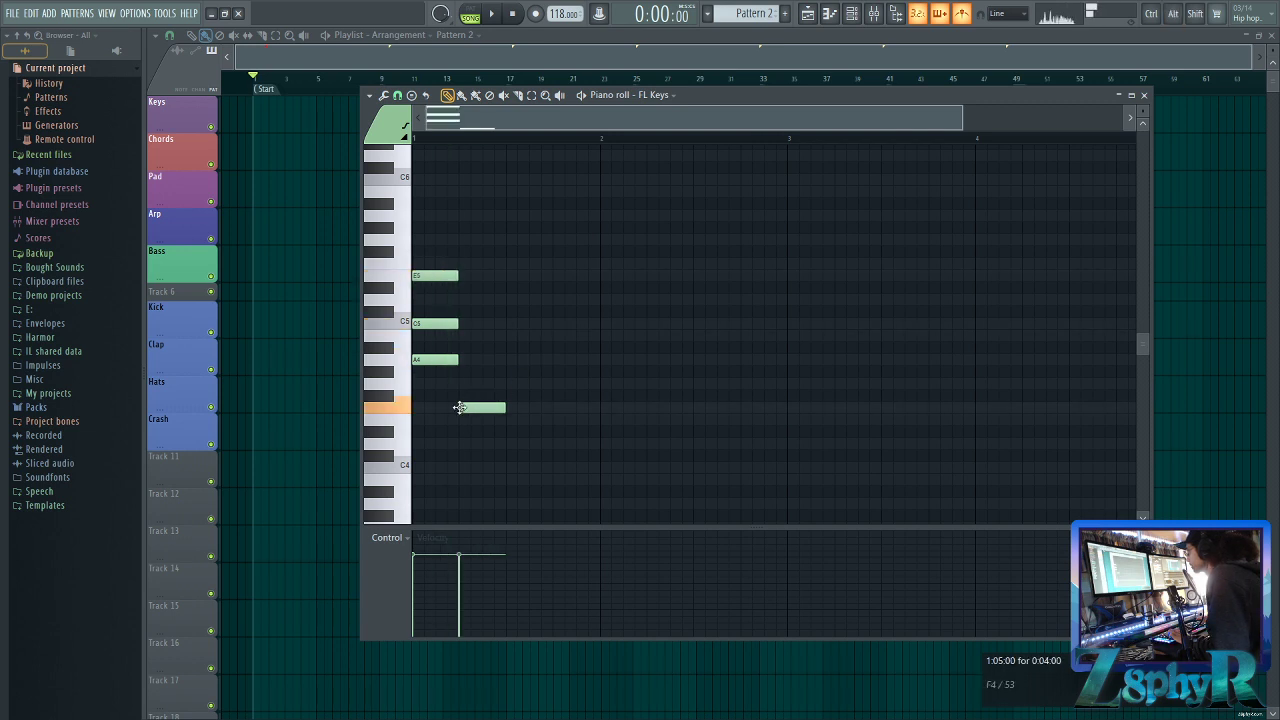
pyautogui.click(464, 359)
pyautogui.click(462, 322)
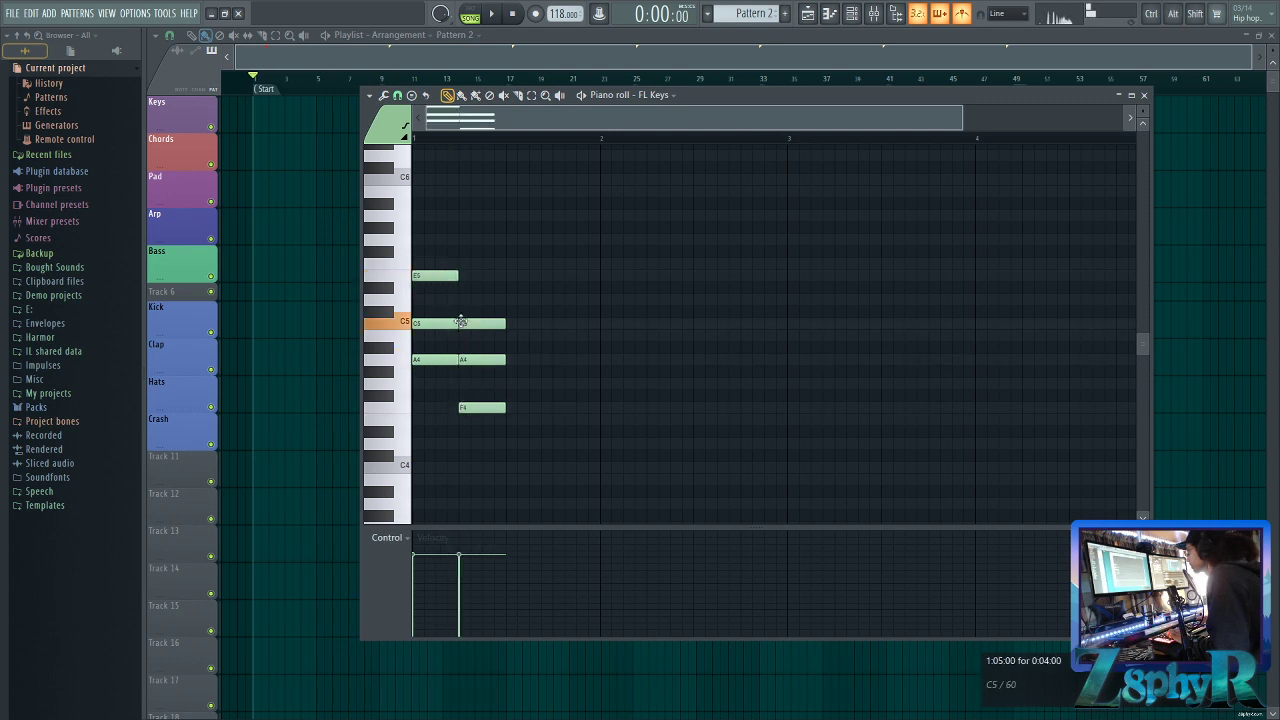
# Delete the A4 and C5 notes from beat 2 and the C5 and E5 notes from beat 1
pyautogui.click(403, 360)
pyautogui.click(405, 409)
pyautogui.rightClick(471, 359)
pyautogui.rightClick(485, 323)
pyautogui.rightClick(440, 323)
pyautogui.rightClick(449, 276)
# Audition keys on the piano keyboard and place a one-beat G4 note on beat 3 of bar 1
pyautogui.click(405, 359)
pyautogui.click(405, 410)
pyautogui.click(403, 390)
pyautogui.click(508, 384)
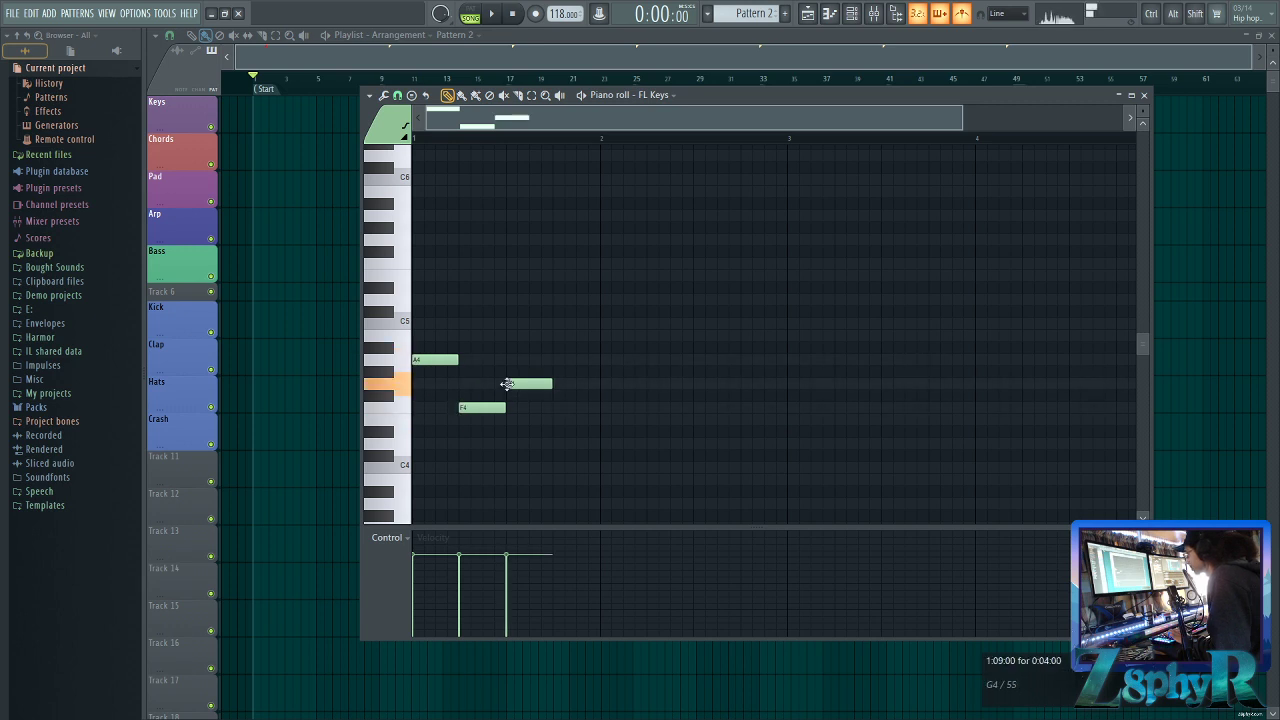
# Try out candidate pitches on the keyboard and place a one-beat E4 note on beat 4 of bar 1
pyautogui.click(403, 327)
pyautogui.click(400, 300)
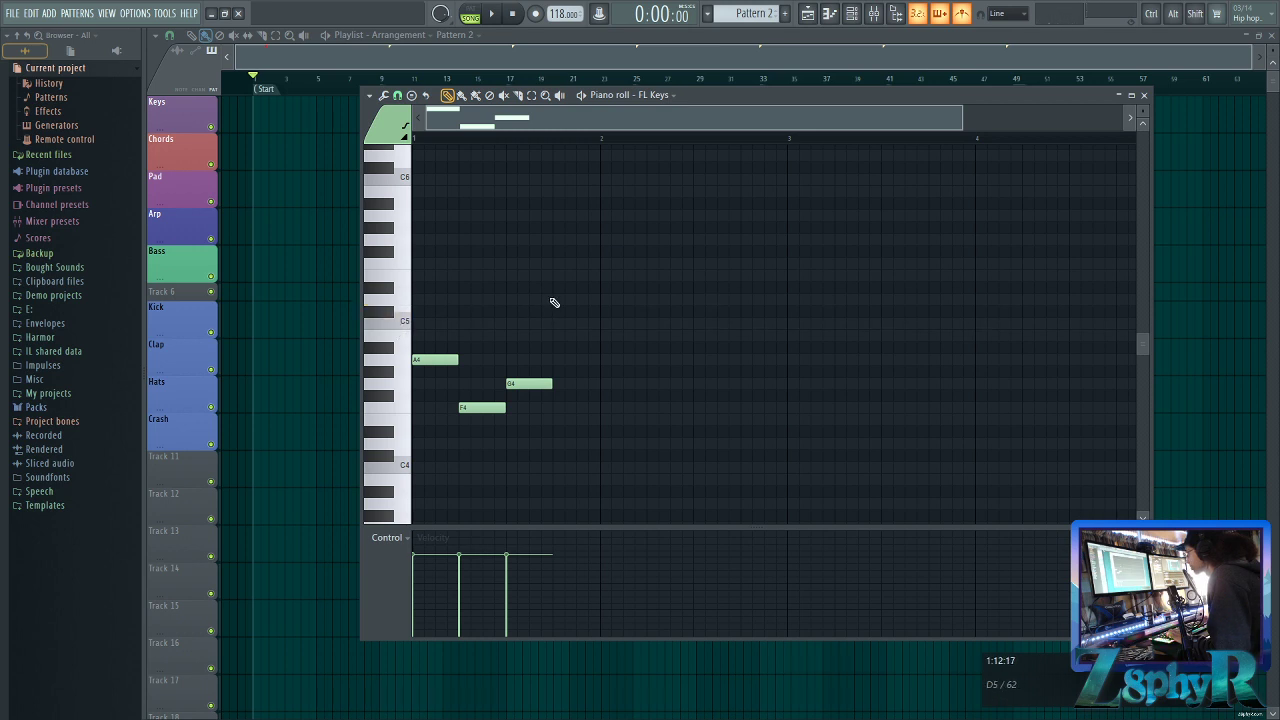
pyautogui.click(398, 279)
pyautogui.click(403, 419)
pyautogui.click(553, 420)
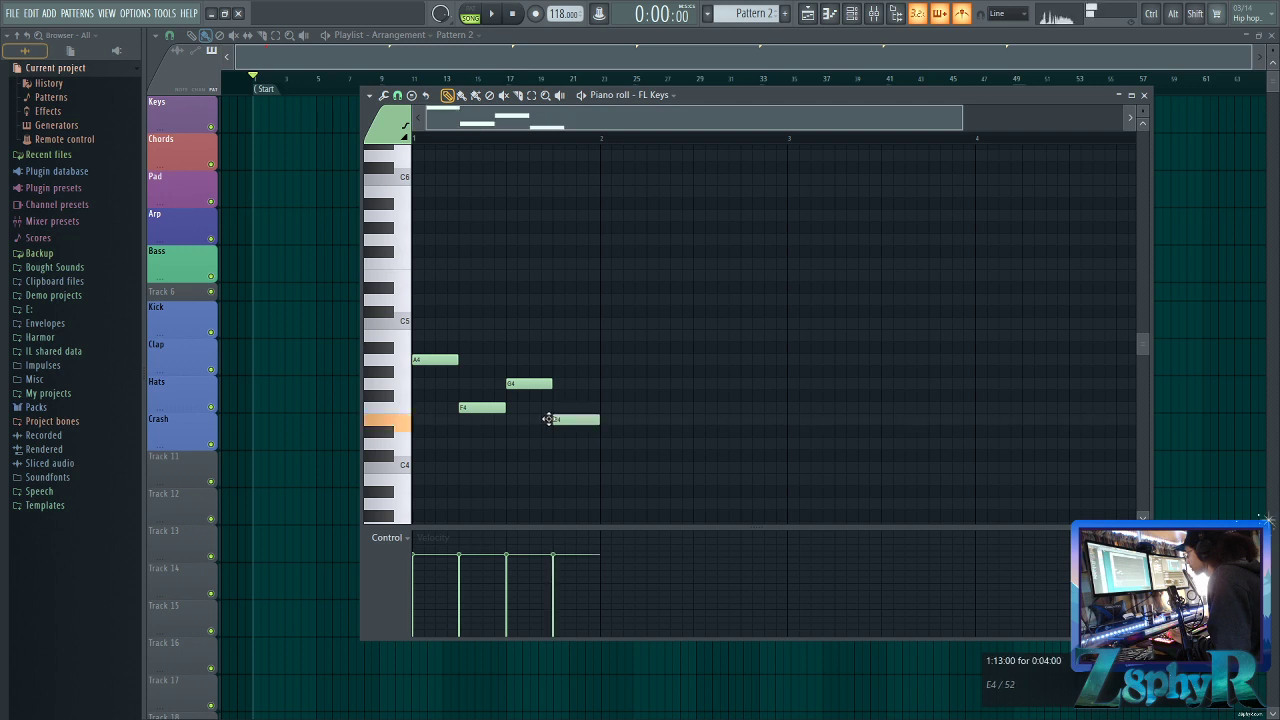
# Scrub through bar 1 to audition each of the four root notes in turn
pyautogui.keyDown('alt'); pyautogui.click(422, 359); pyautogui.keyUp('alt')
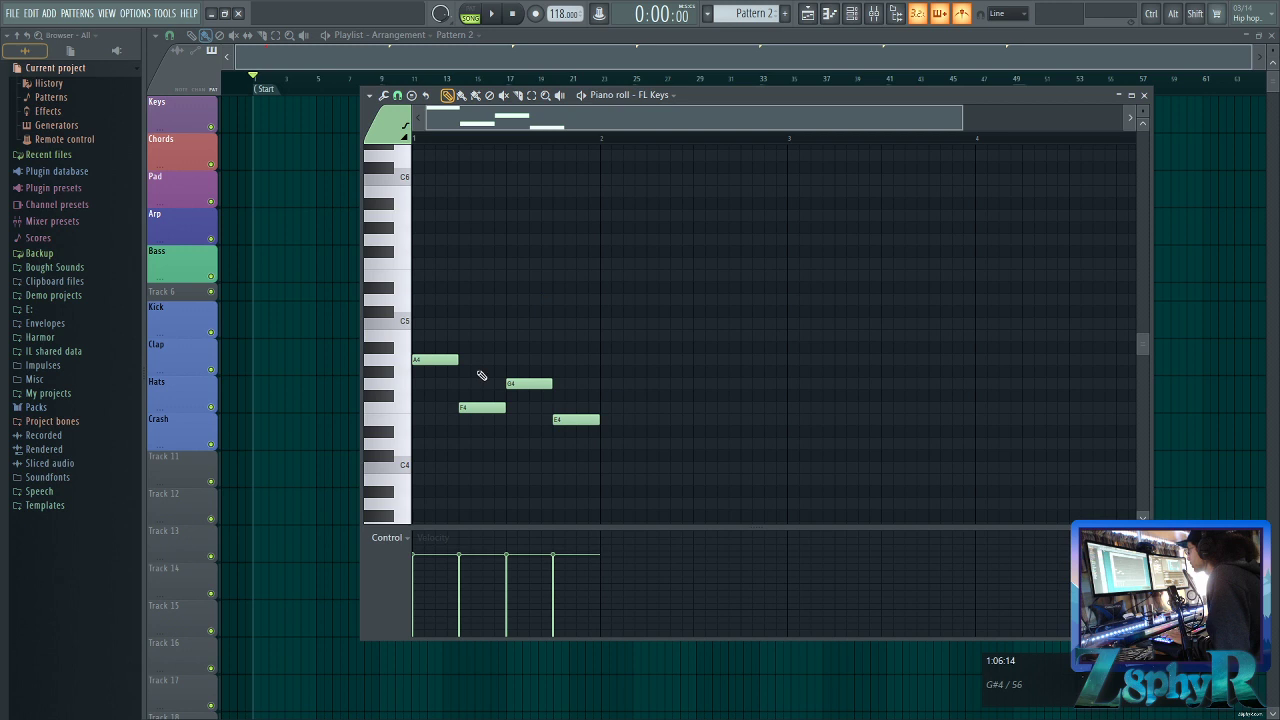
pyautogui.press('alt')
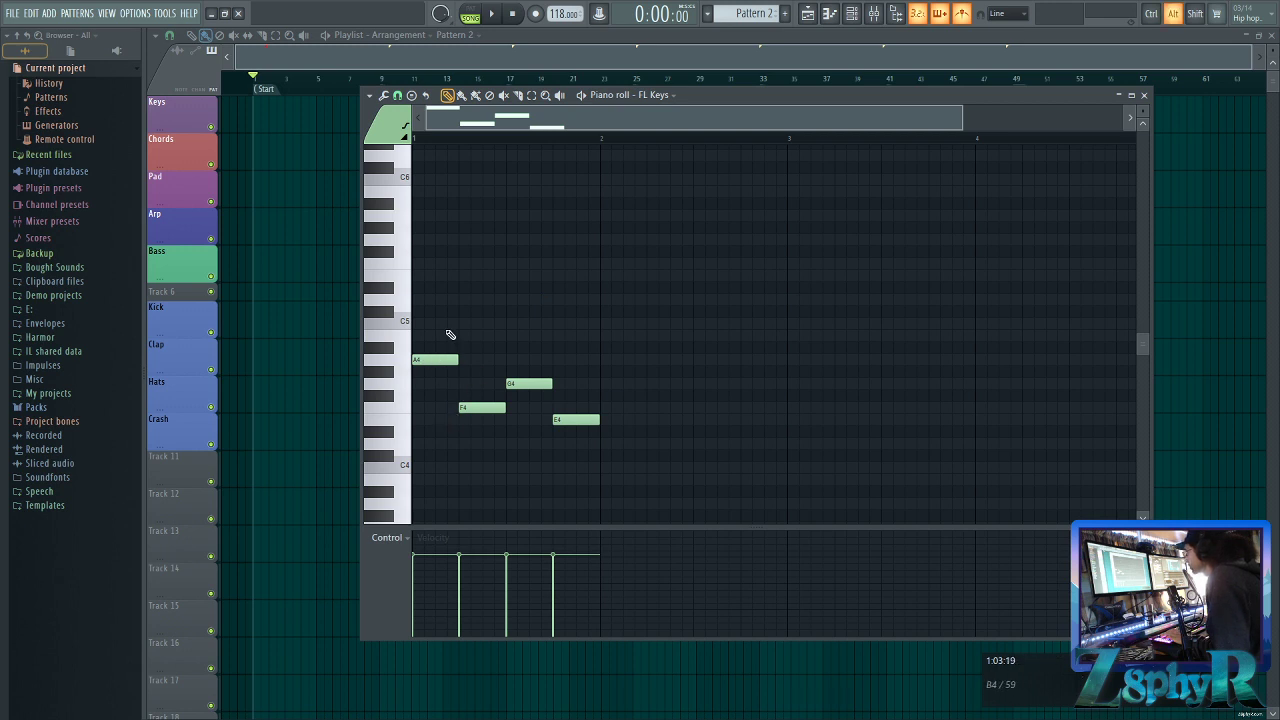
pyautogui.keyDown('alt'); pyautogui.click(449, 287); pyautogui.keyUp('alt')
pyautogui.keyDown('alt'); pyautogui.click(477, 302); pyautogui.keyUp('alt')
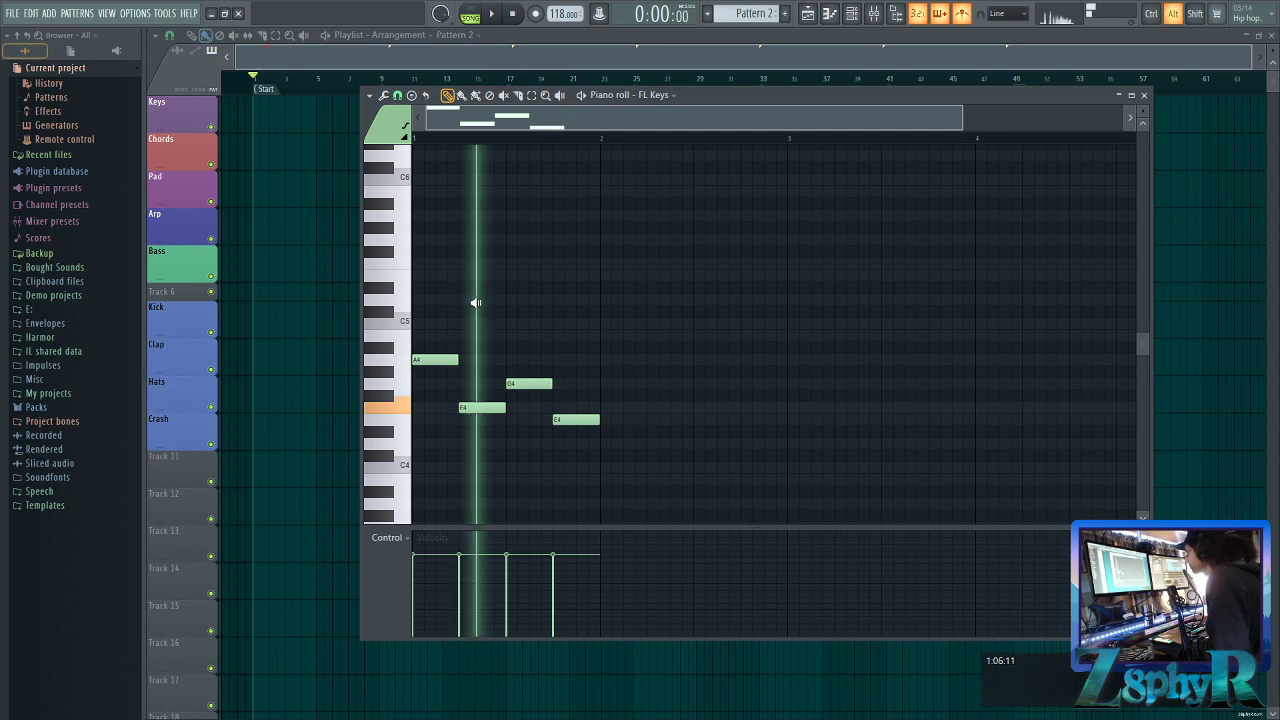
pyautogui.keyDown('alt'); pyautogui.click(528, 328); pyautogui.keyUp('alt')
pyautogui.keyDown('alt'); pyautogui.click(571, 332); pyautogui.keyUp('alt')
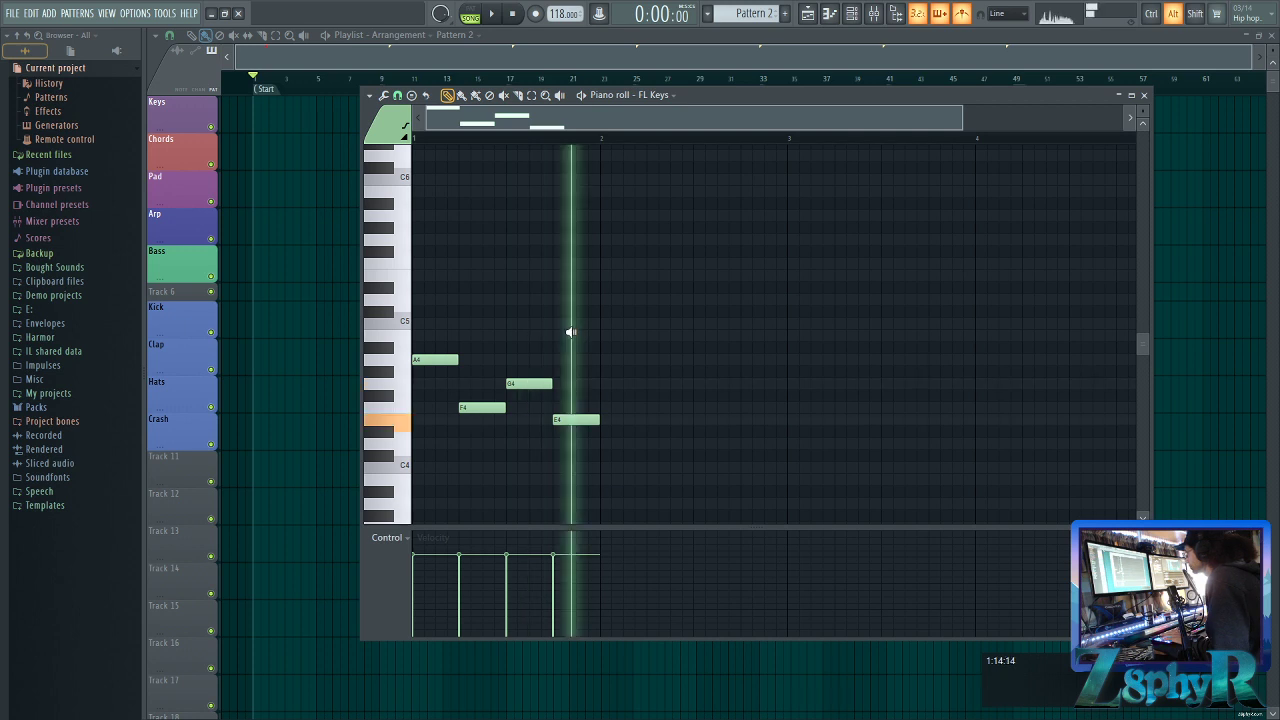
pyautogui.keyDown('alt'); pyautogui.click(446, 357); pyautogui.keyUp('alt')
pyautogui.keyDown('alt'); pyautogui.click(481, 376); pyautogui.keyUp('alt')
pyautogui.keyDown('alt'); pyautogui.rightClick(522, 352); pyautogui.keyUp('alt')
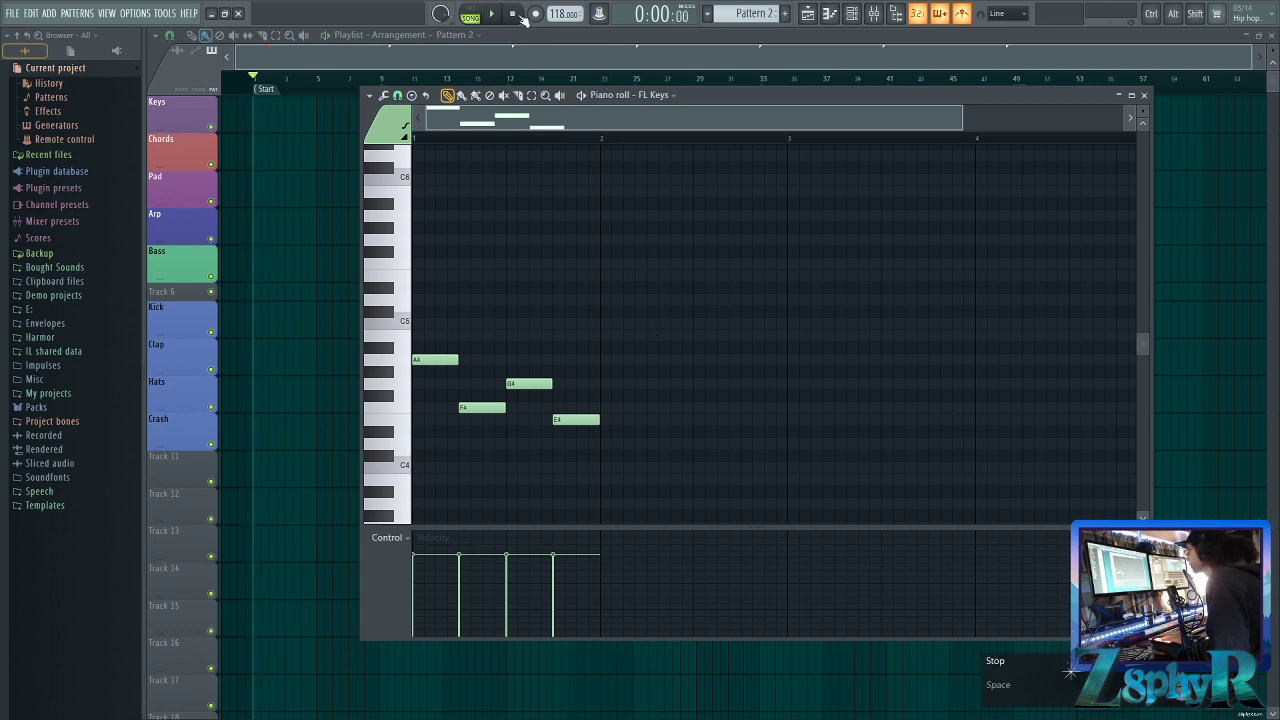
# Switch playback to pattern mode, play the four notes and stop
pyautogui.click(471, 14)
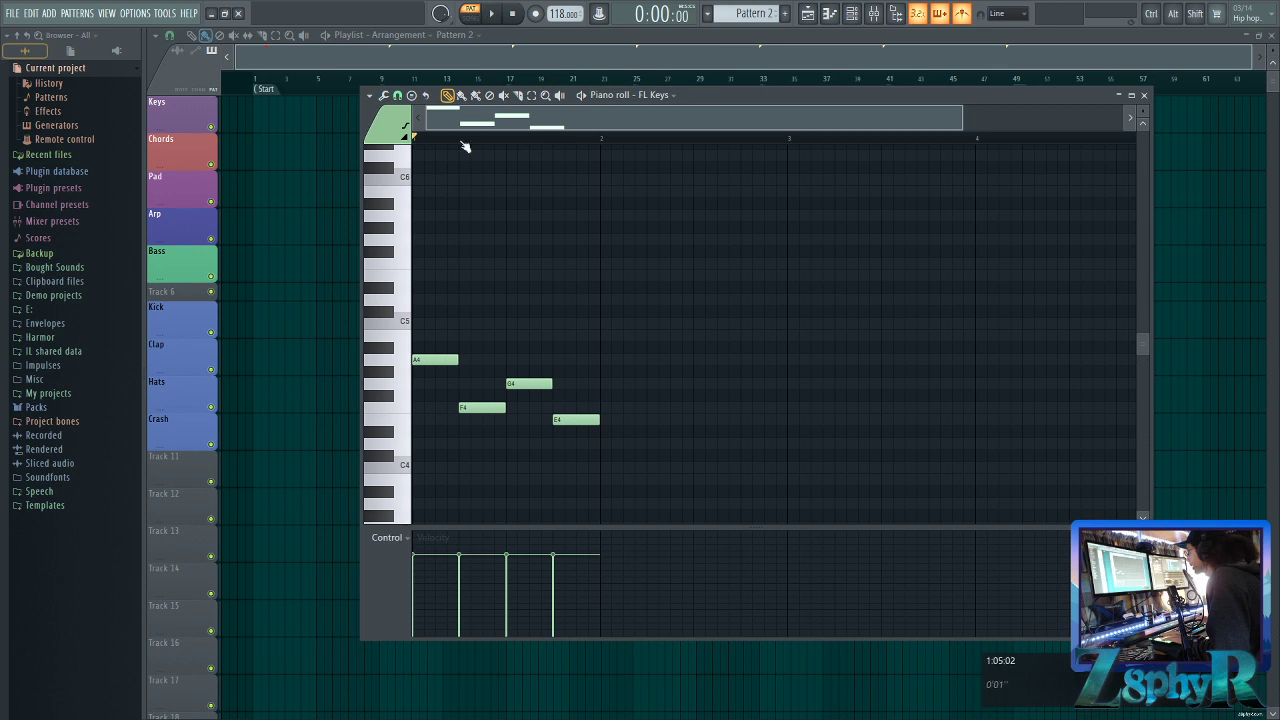
pyautogui.press('space')
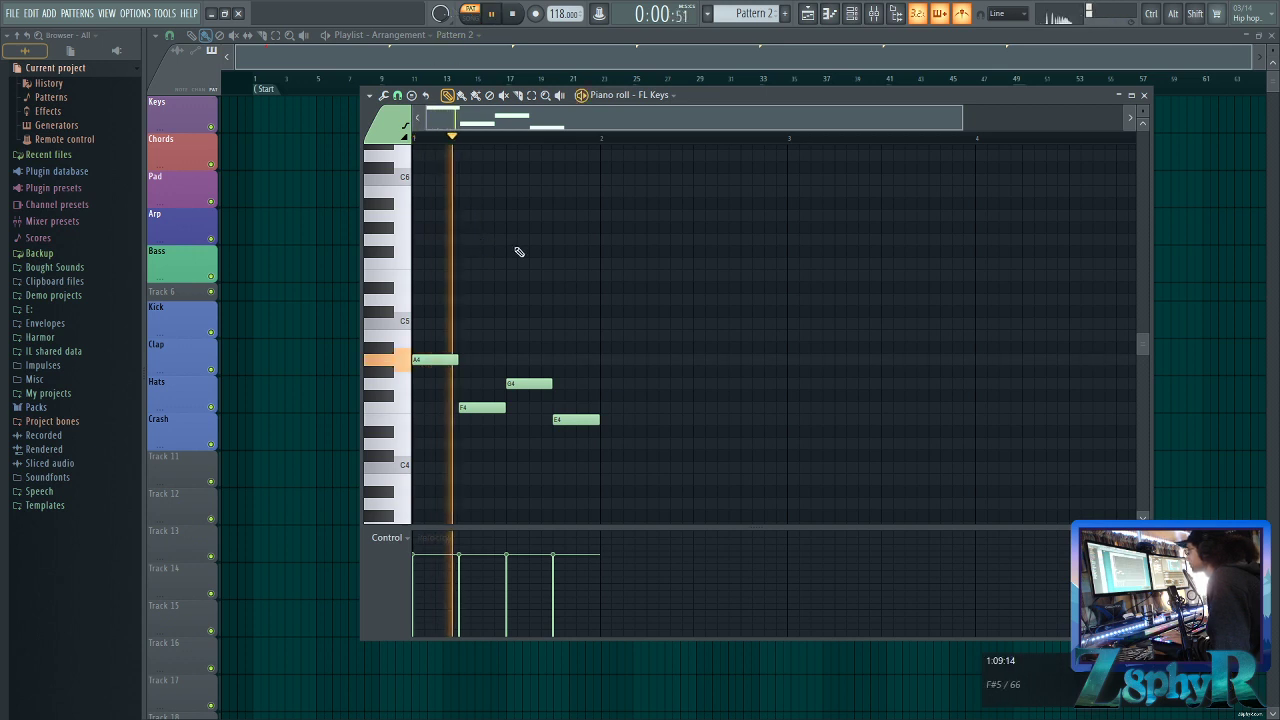
pyautogui.press('space')
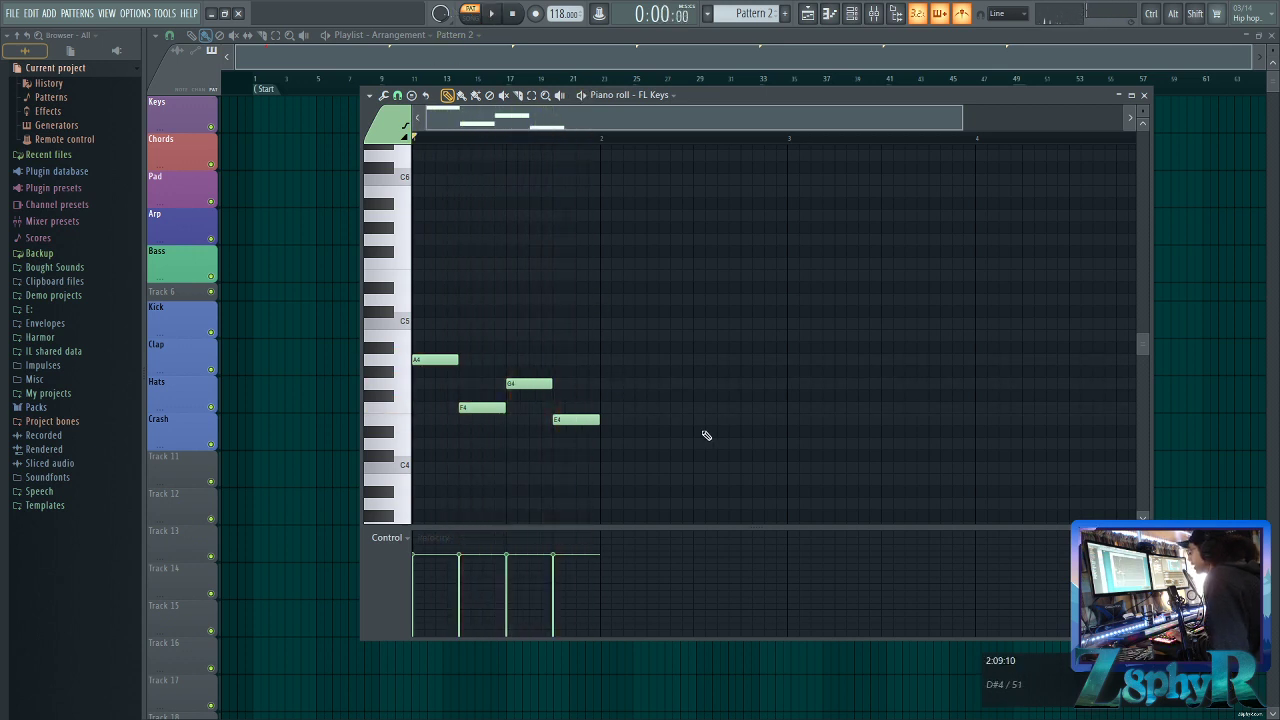
# Spread the root notes out by moving F4, G4 and E4 to the starts of bars 2, 3 and 4
pyautogui.scroll(-2, 634, 363)
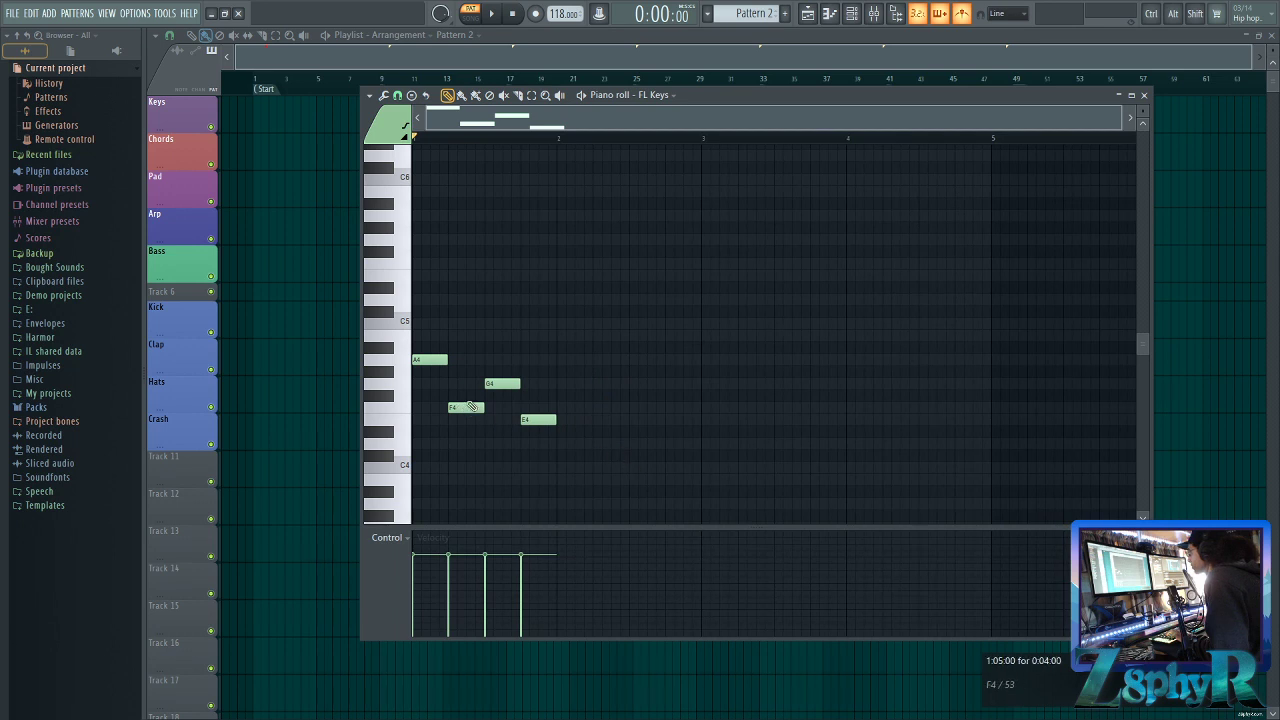
pyautogui.moveTo(460, 352); pyautogui.dragTo(582, 456)
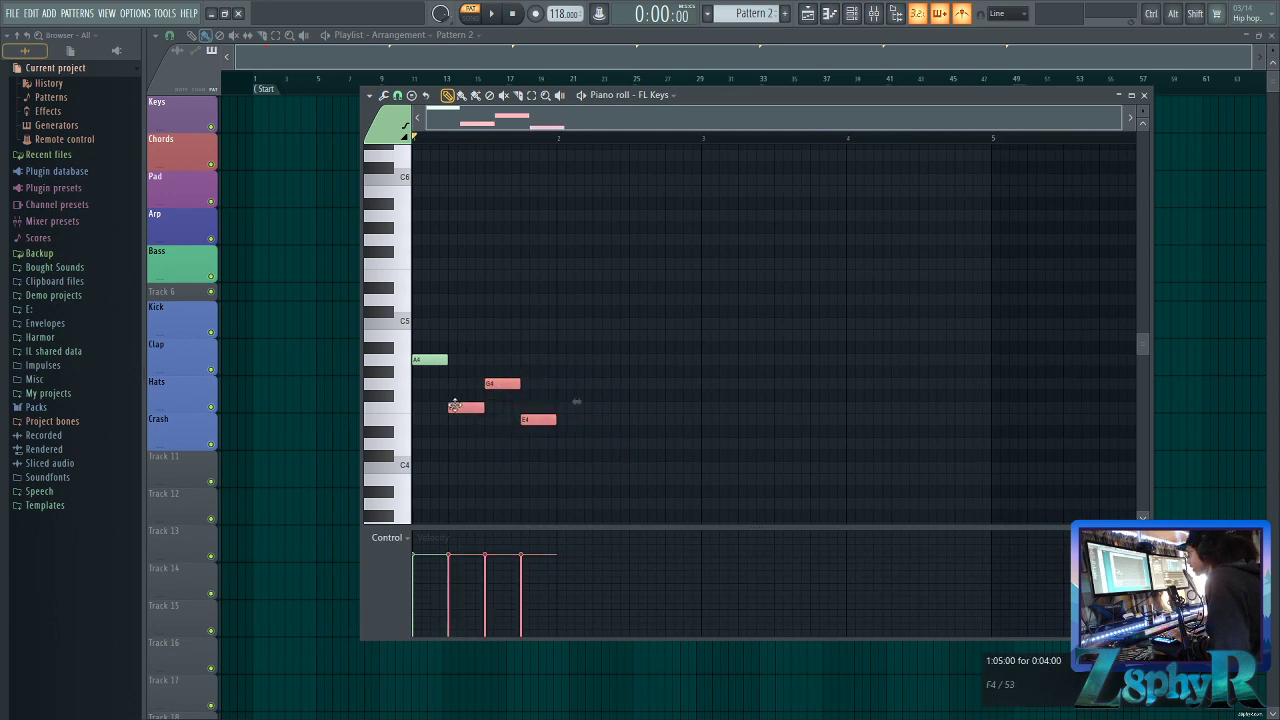
pyautogui.moveTo(458, 407); pyautogui.dragTo(654, 426)
pyautogui.moveTo(608, 389); pyautogui.dragTo(875, 420)
pyautogui.click(743, 351)
pyautogui.hotkey('ctrl', 'd')
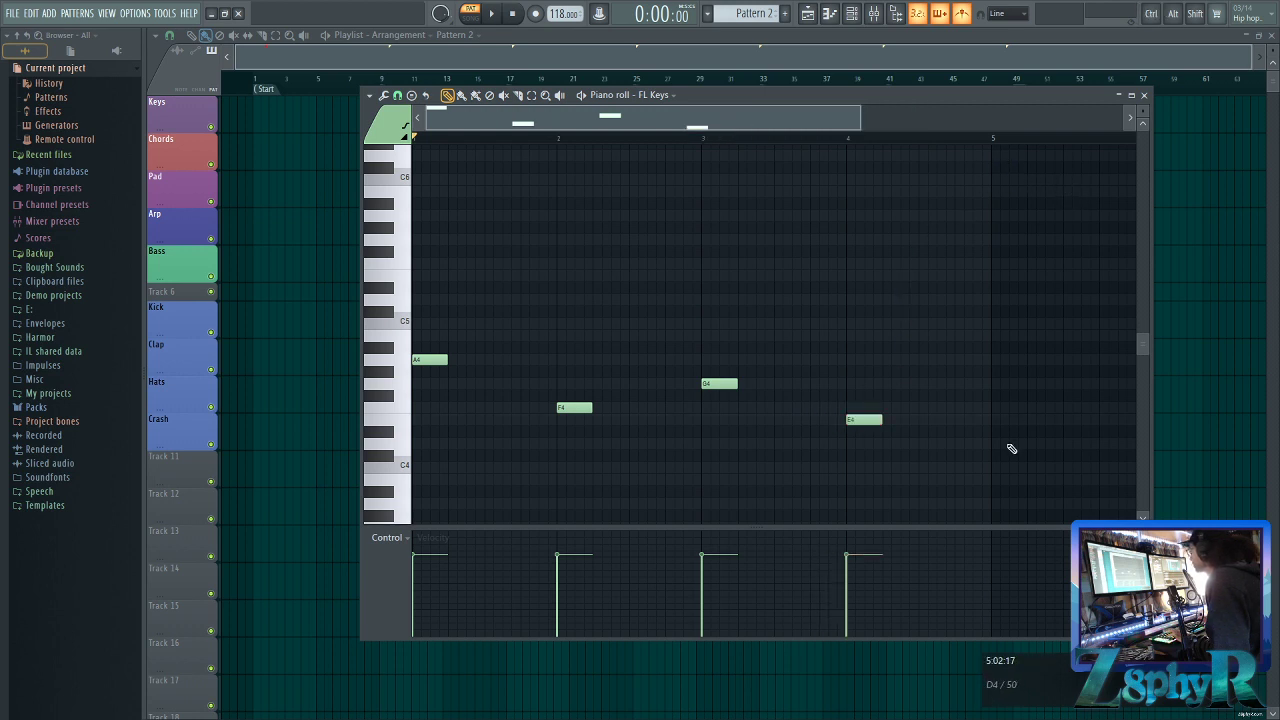
# Select all four root notes, lengthen them to one full bar each, and deselect them
pyautogui.moveTo(979, 484); pyautogui.dragTo(439, 296)
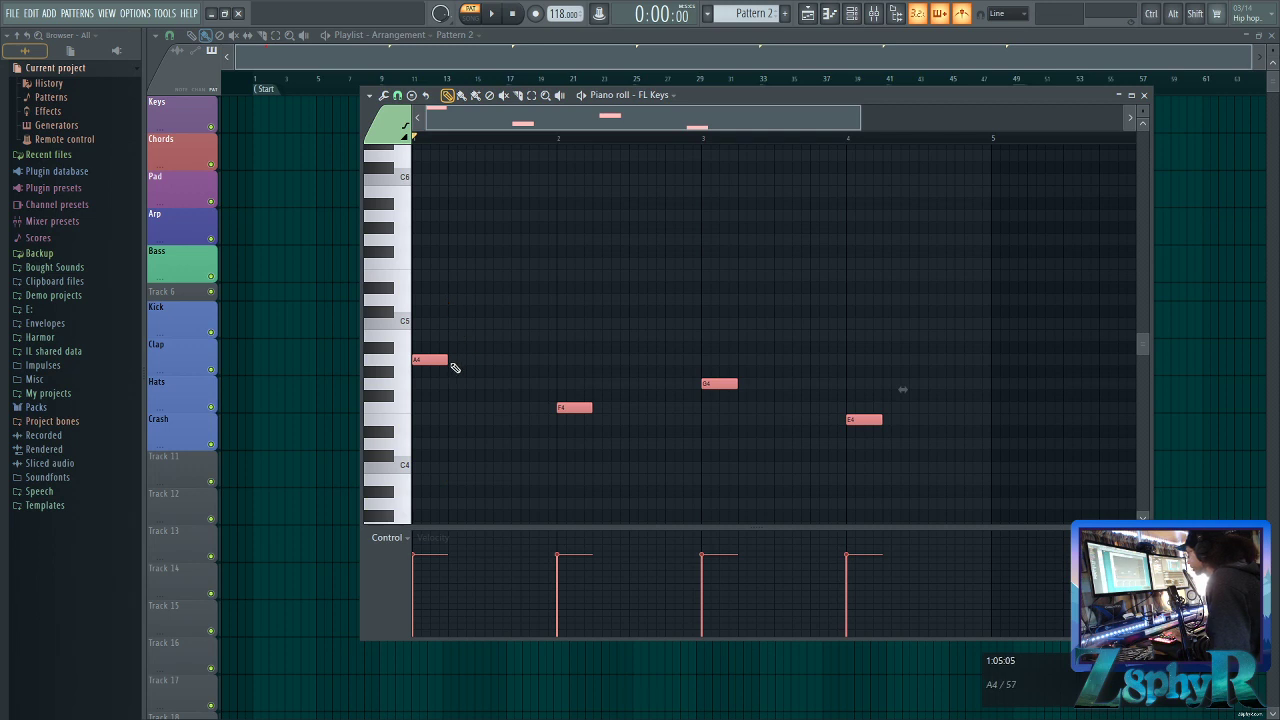
pyautogui.moveTo(451, 361); pyautogui.dragTo(555, 370)
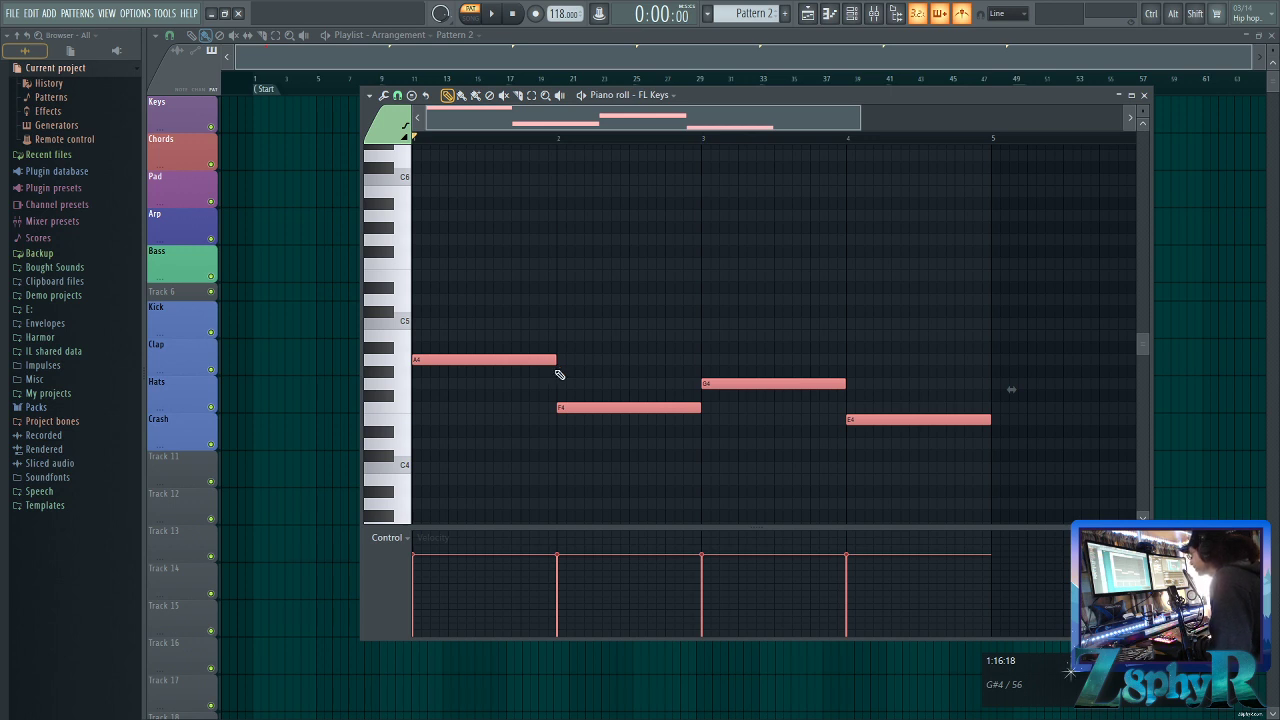
pyautogui.keyDown('ctrl'); pyautogui.click(613, 314); pyautogui.keyUp('ctrl')
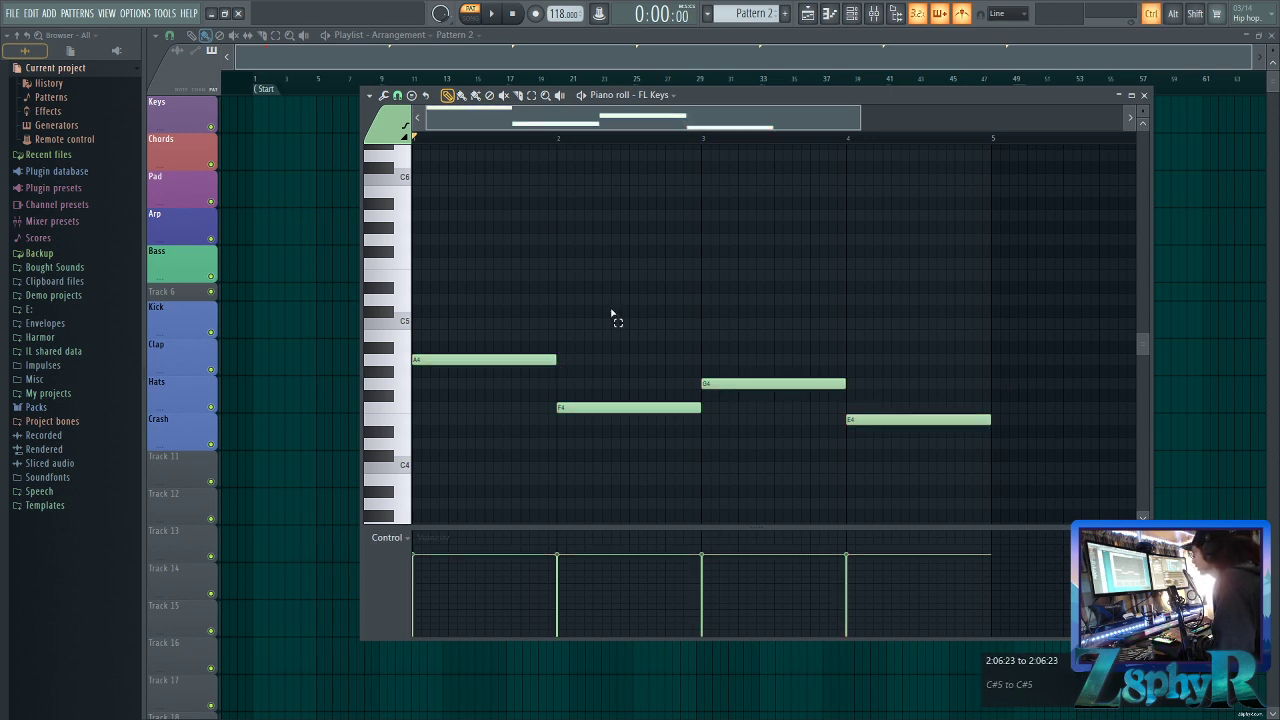
# Play back the four-bar root note progression and stop
pyautogui.moveTo(471, 223); pyautogui.dragTo(963, 480)
pyautogui.keyDown('ctrl'); pyautogui.click(702, 238); pyautogui.keyUp('ctrl')
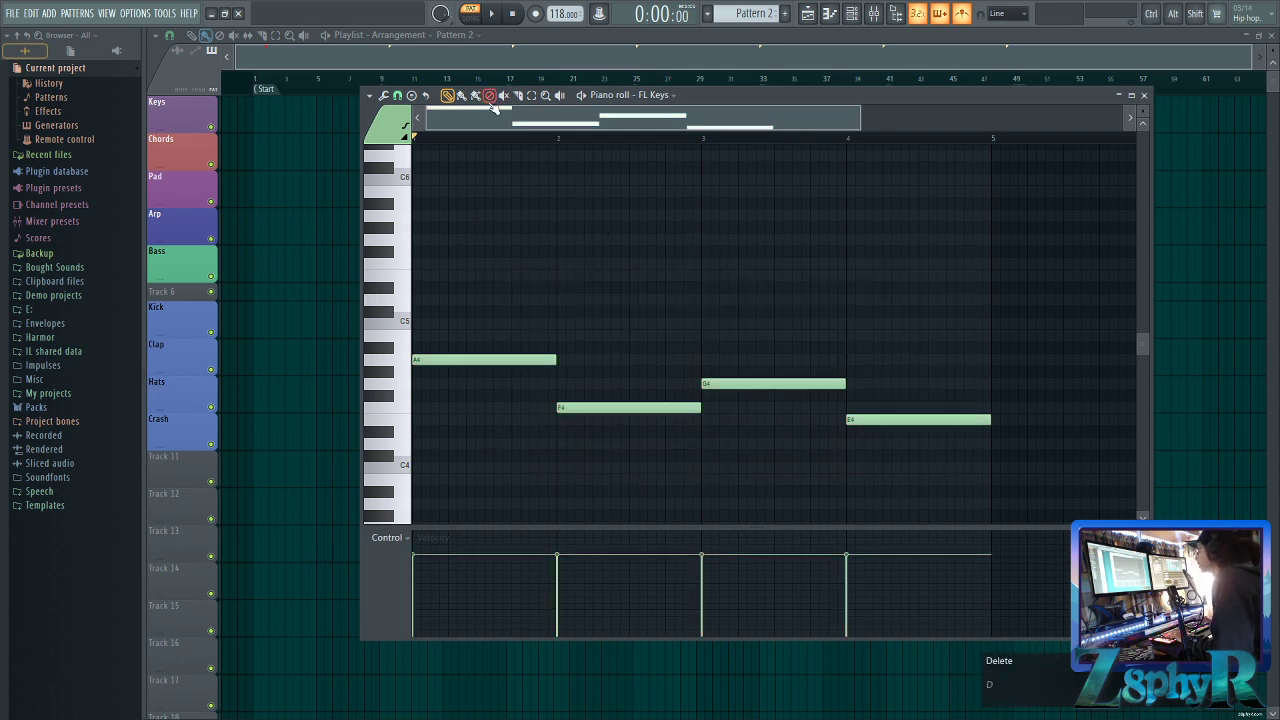
pyautogui.press('space')
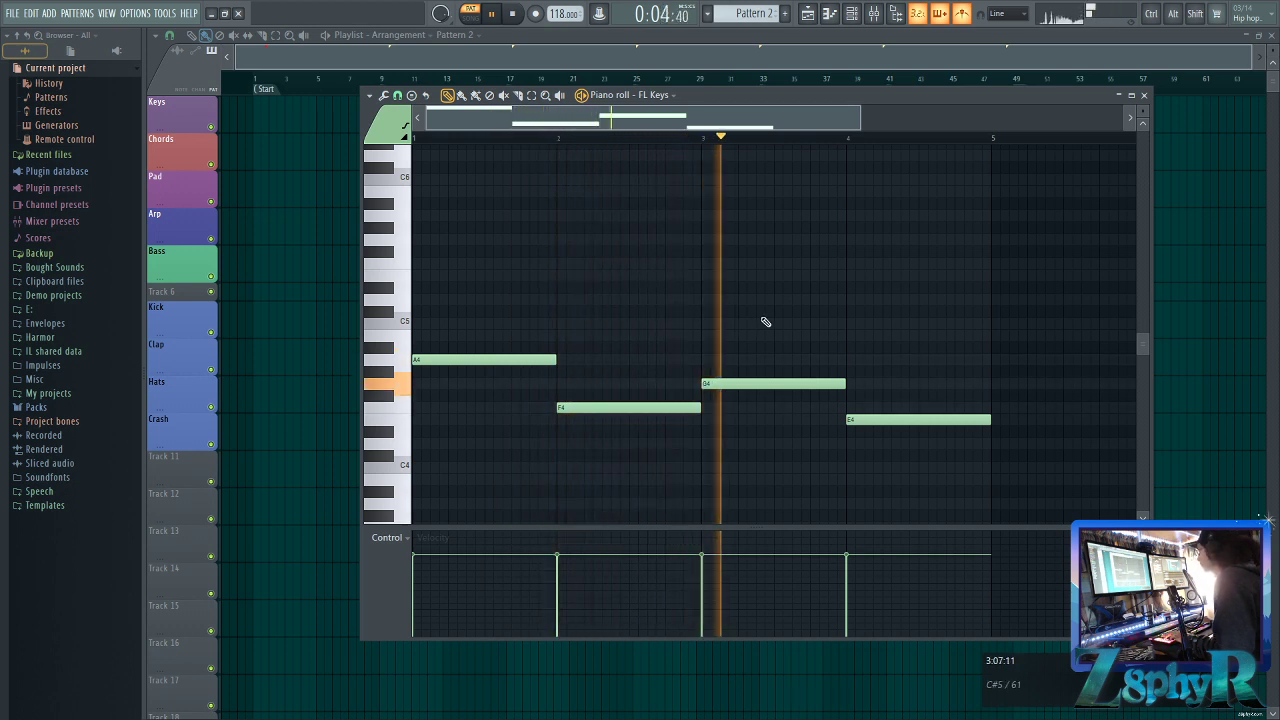
pyautogui.press('space')
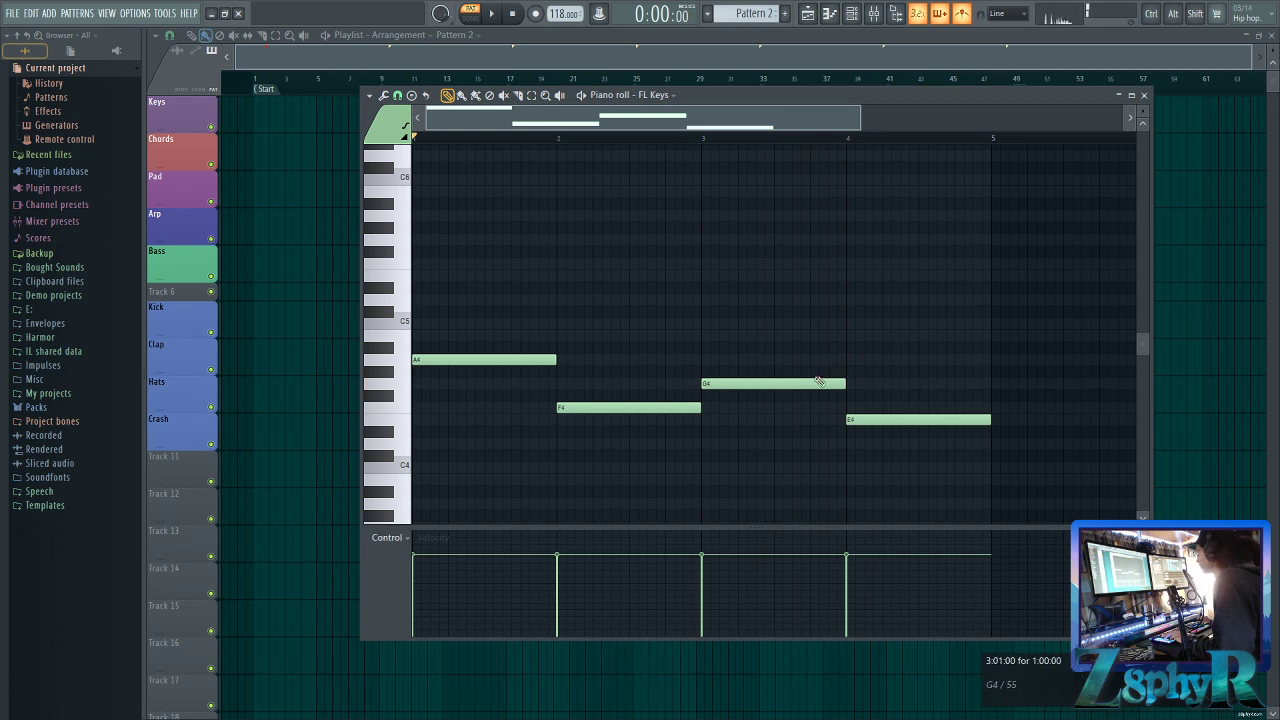
# Replace the E4 root note in bar 4 with a one-bar D5 note
pyautogui.click(847, 297)
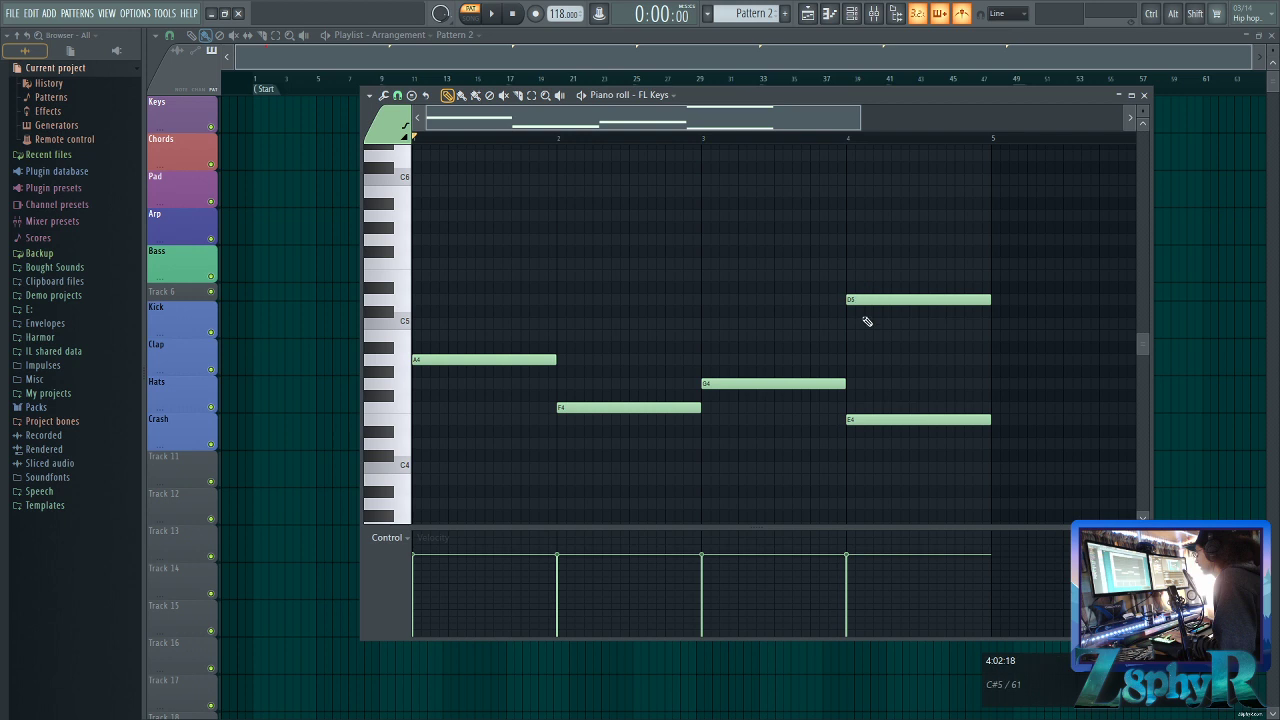
pyautogui.rightClick(876, 419)
pyautogui.press('alt')
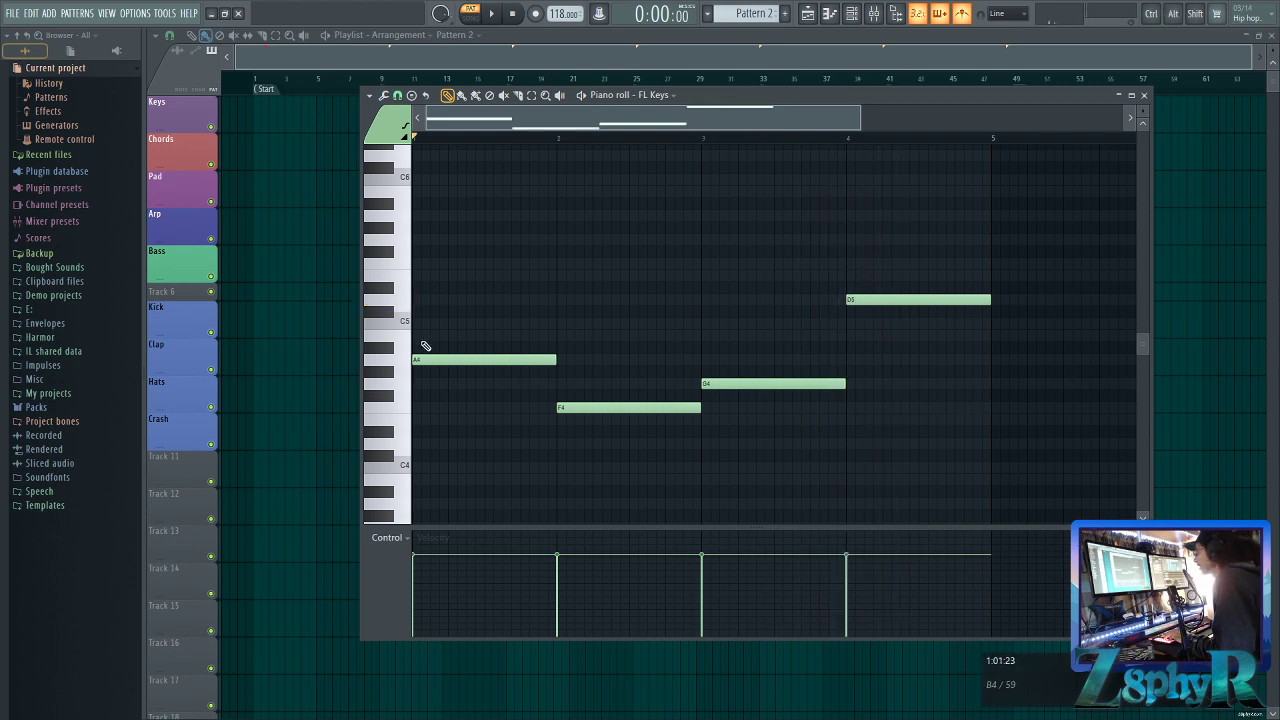
pyautogui.scroll(3, 500, 370)
pyautogui.moveTo(462, 271); pyautogui.dragTo(867, 483)
pyautogui.keyDown('ctrl'); pyautogui.click(798, 392); pyautogui.keyUp('ctrl')
pyautogui.click(478, 428)
pyautogui.moveTo(464, 283); pyautogui.dragTo(960, 494)
pyautogui.keyDown('ctrl'); pyautogui.click(454, 355); pyautogui.keyUp('ctrl')
pyautogui.keyDown('ctrl'); pyautogui.click(462, 296); pyautogui.keyUp('ctrl')
pyautogui.keyDown('ctrl'); pyautogui.click(899, 484); pyautogui.keyUp('ctrl')
pyautogui.moveTo(517, 306); pyautogui.dragTo(453, 291)
pyautogui.click(471, 386)
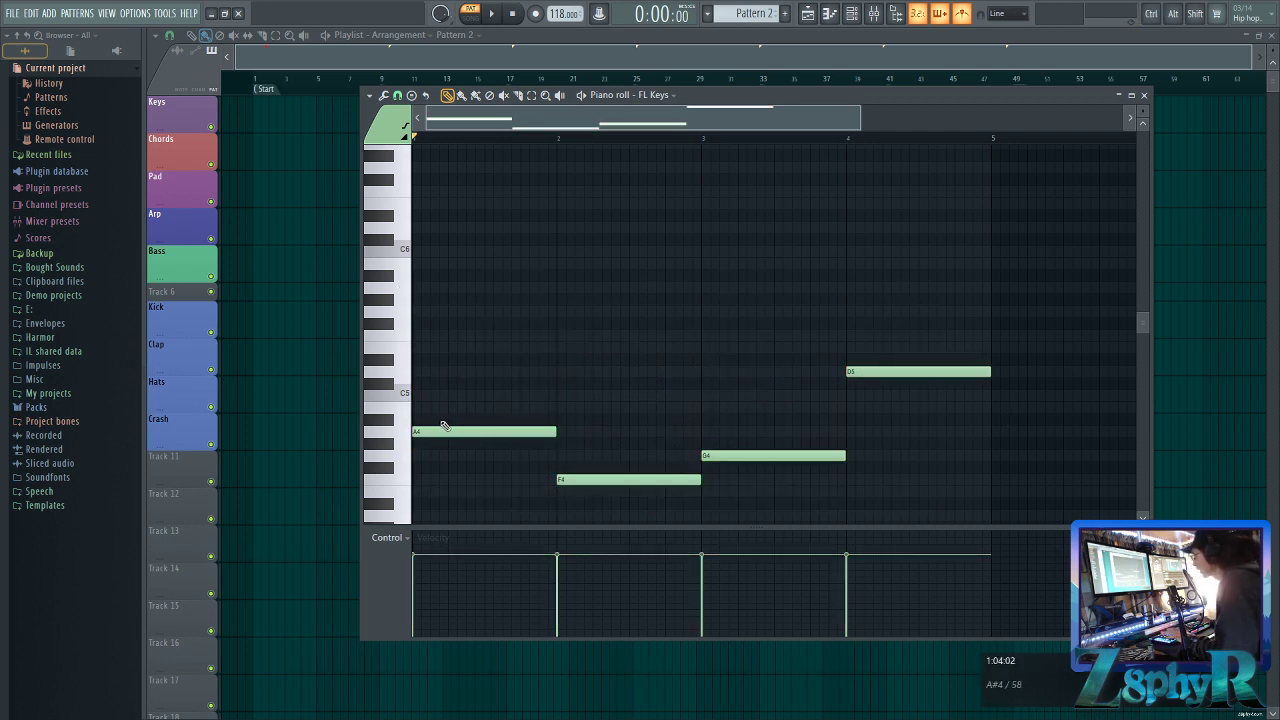
# Add one-bar C5 and E5 notes above the A4 in bar 1 and audition the chord
pyautogui.click(430, 396)
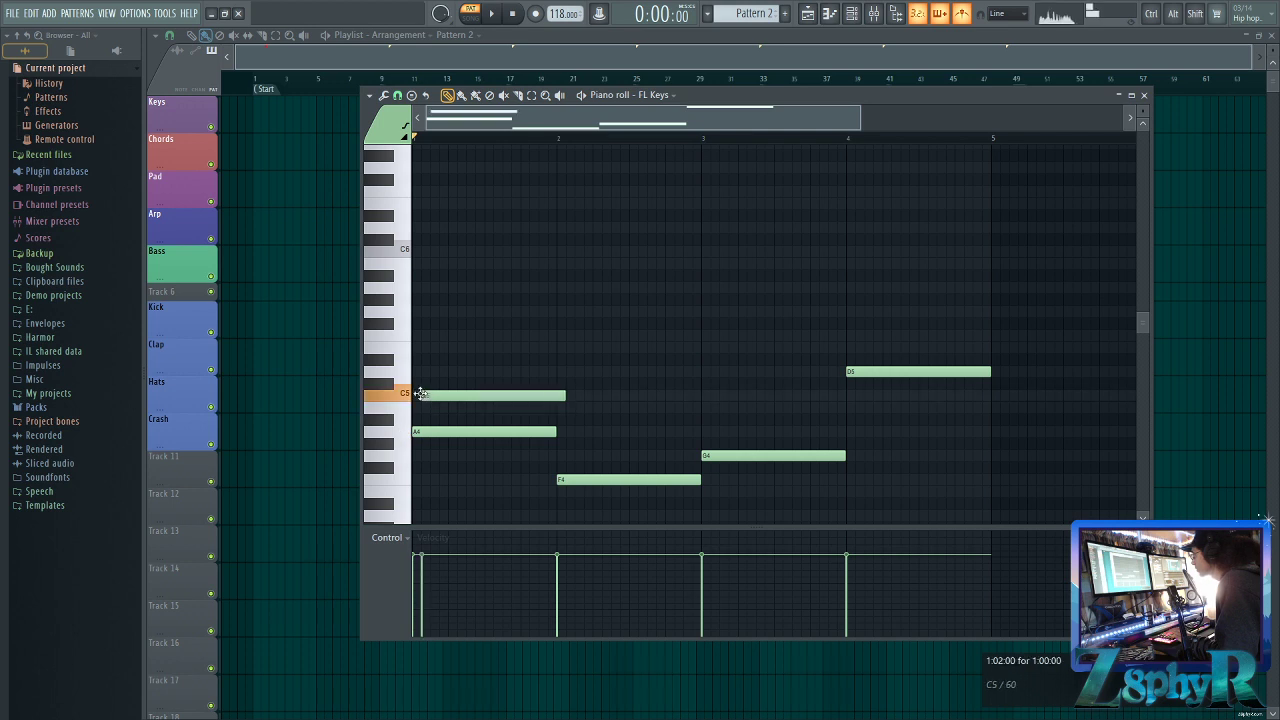
pyautogui.click(424, 347)
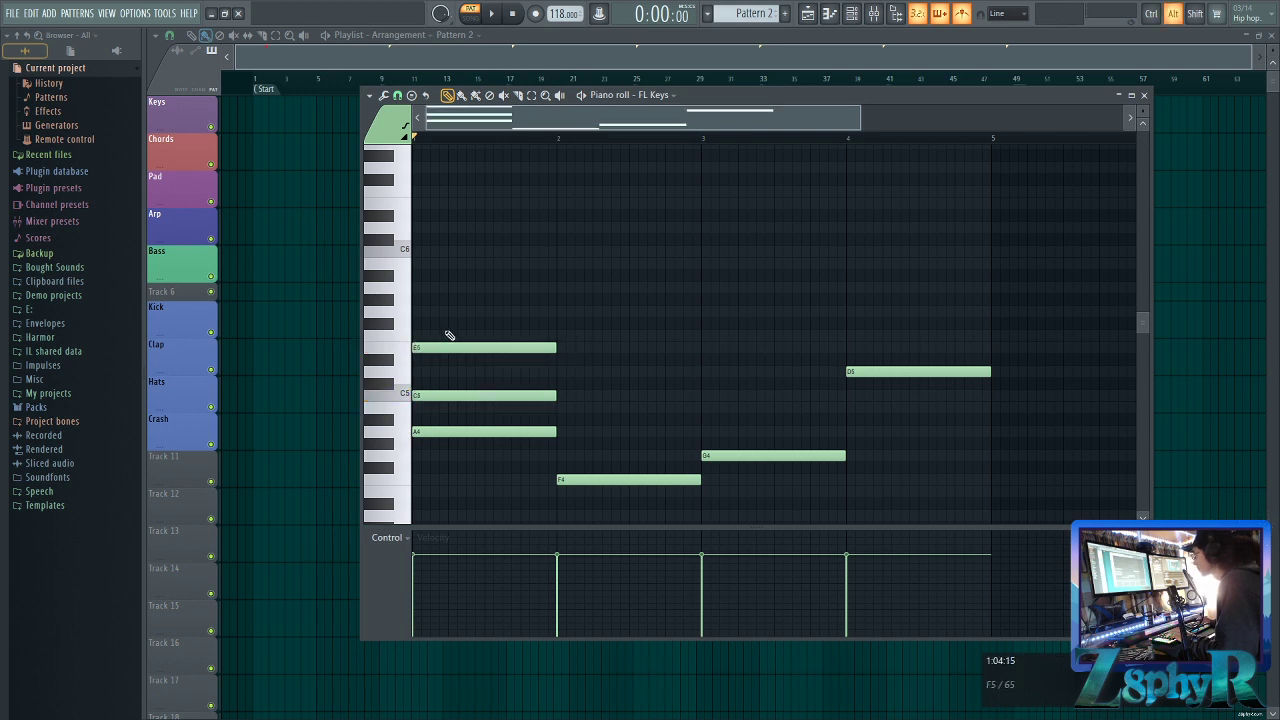
pyautogui.keyDown('alt'); pyautogui.click(444, 330); pyautogui.keyUp('alt')
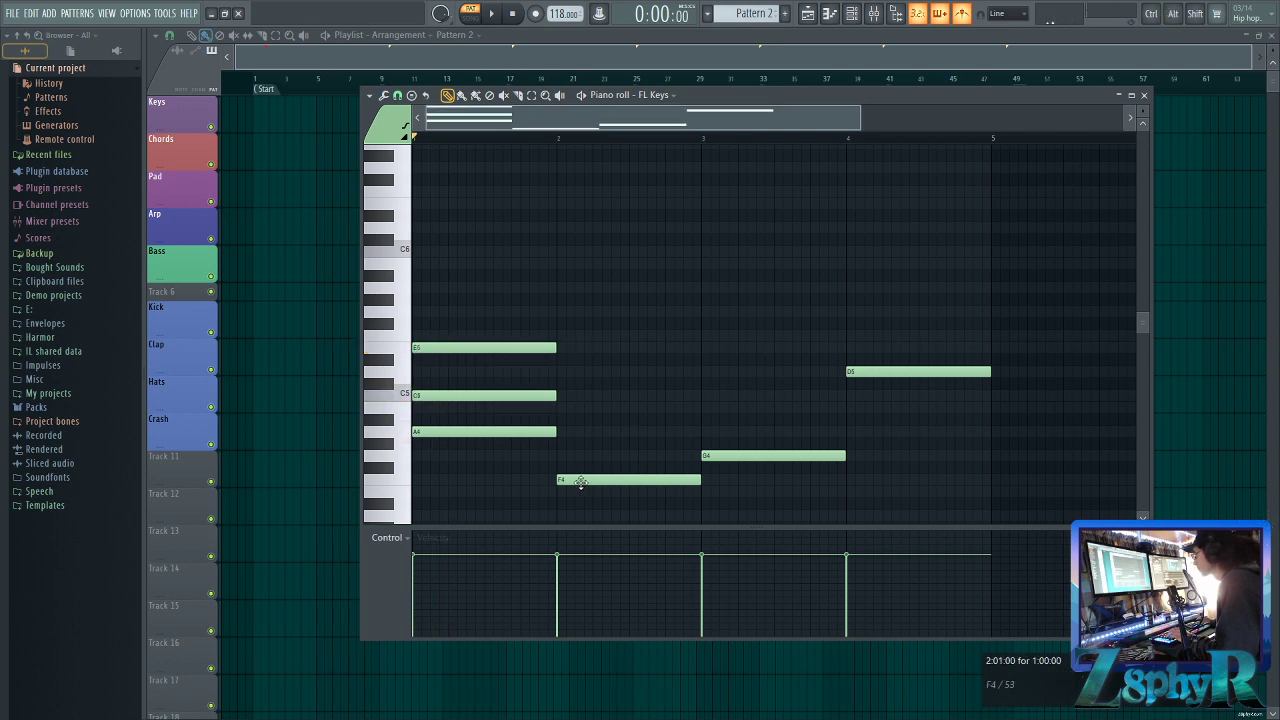
# Add one-bar A4 and C5 notes above the F4 in bar 2 and audition the chord
pyautogui.click(560, 431)
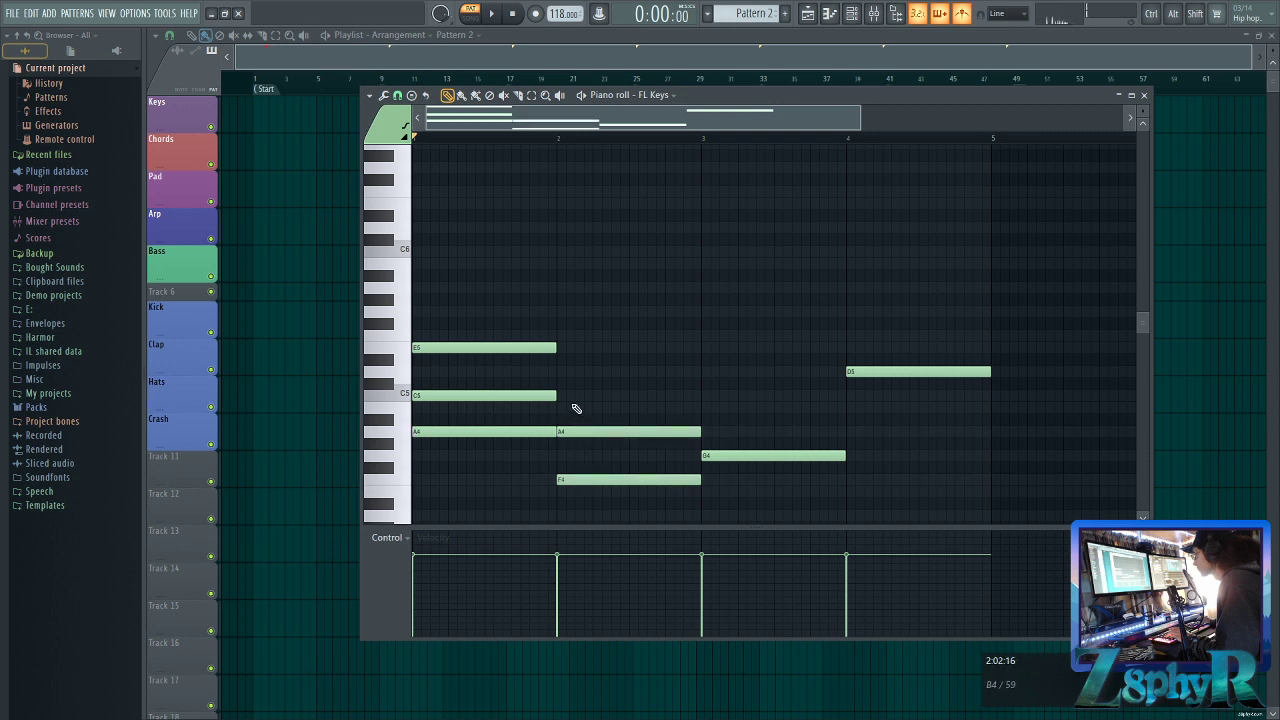
pyautogui.click(564, 396)
pyautogui.moveTo(558, 397); pyautogui.dragTo(550, 396)
pyautogui.keyDown('alt'); pyautogui.click(584, 348); pyautogui.keyUp('alt')
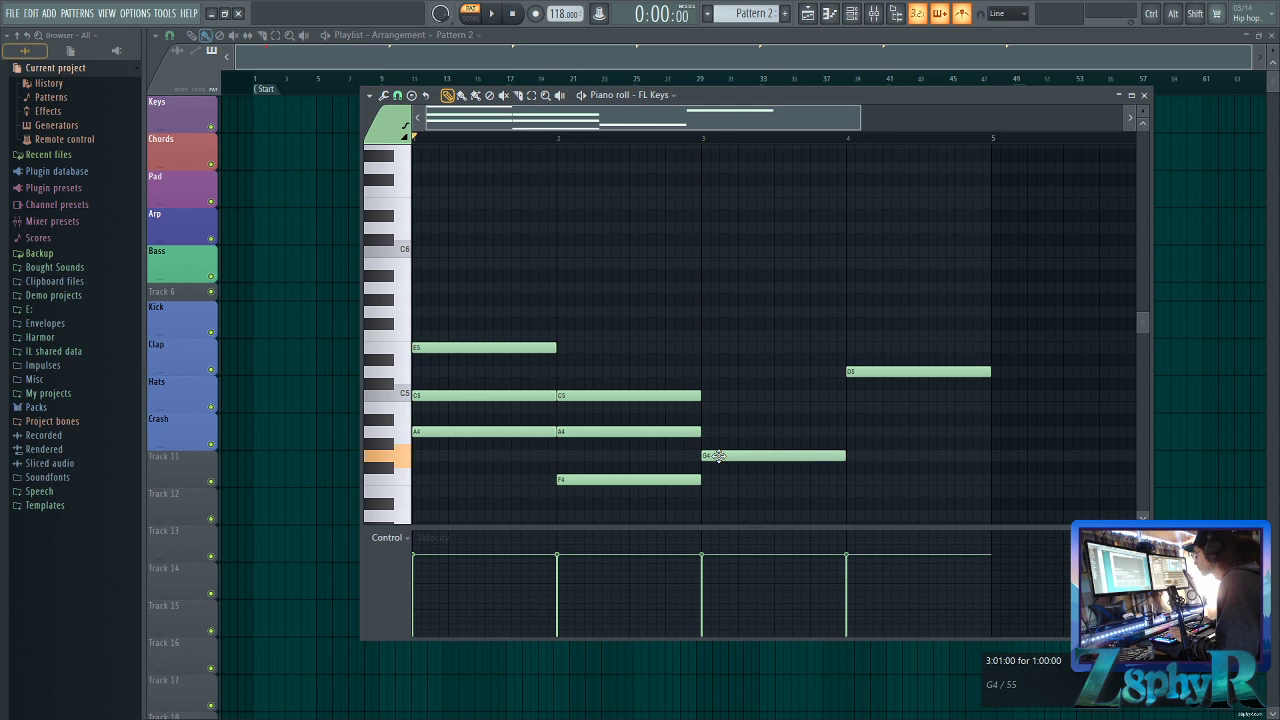
# Add one-bar C5 and E5 notes above the G4 in bar 3, and B4 and G4 below the D5 in bar 4
pyautogui.click(706, 396)
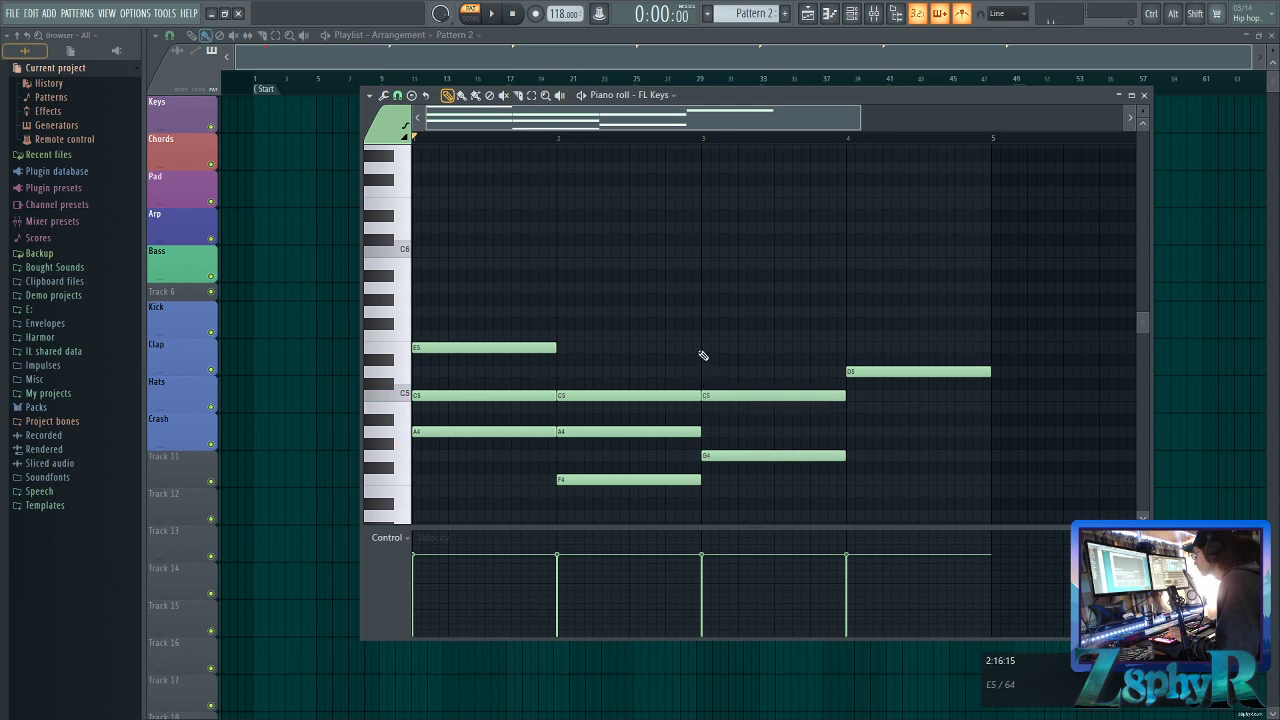
pyautogui.click(703, 348)
pyautogui.keyDown('alt'); pyautogui.rightClick(715, 345); pyautogui.keyUp('alt')
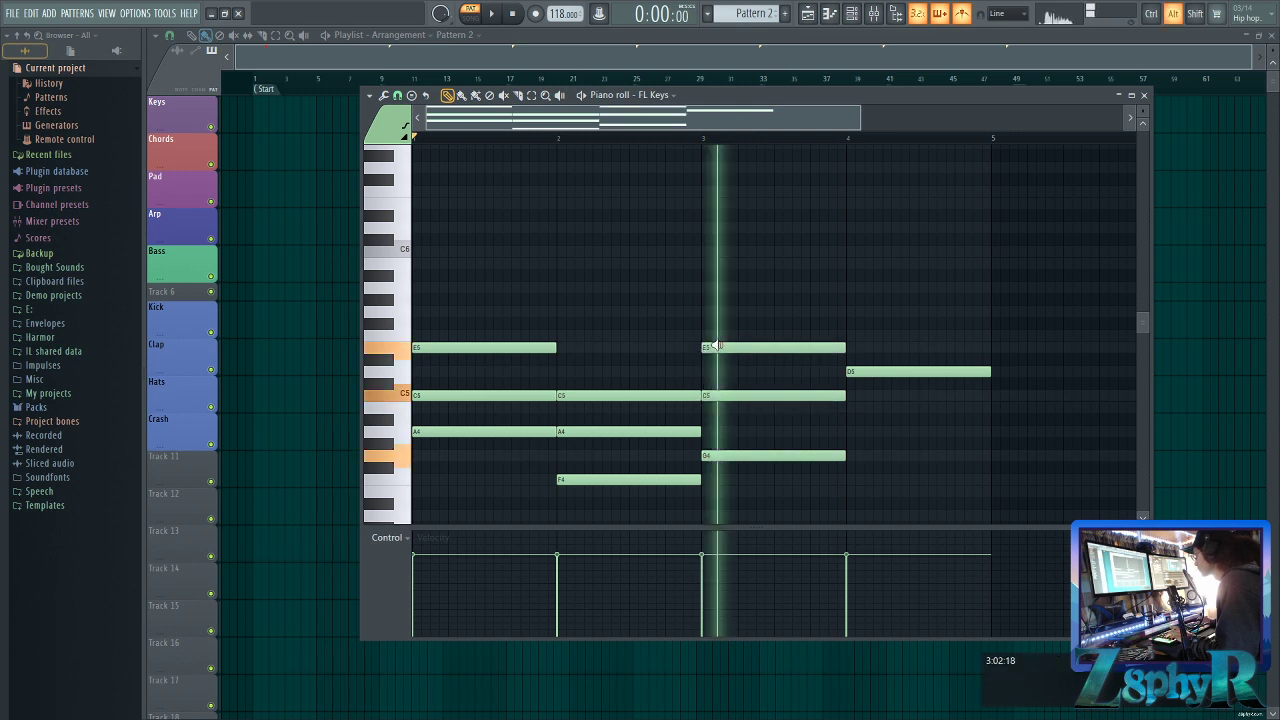
pyautogui.click(849, 410)
pyautogui.click(851, 458)
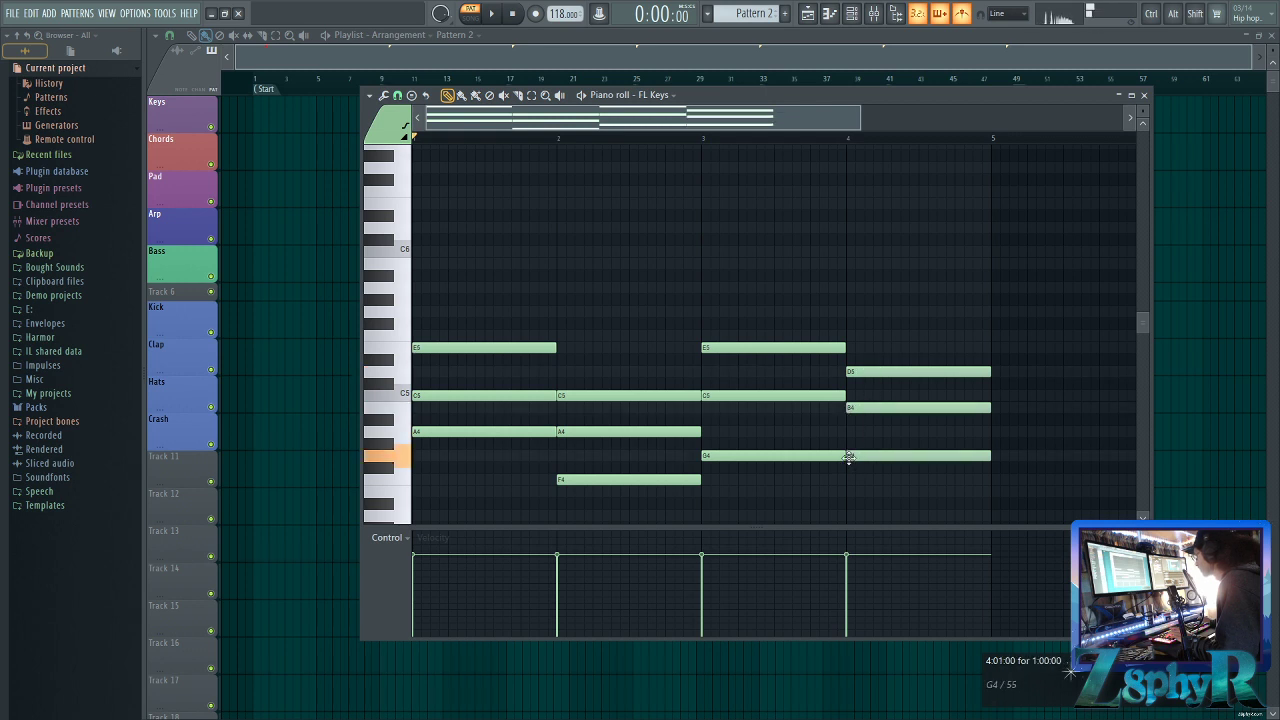
# Audition the notes of the four chords one at a time on the piano roll's keyboard
pyautogui.keyDown('alt'); pyautogui.rightClick(874, 421); pyautogui.keyUp('alt')
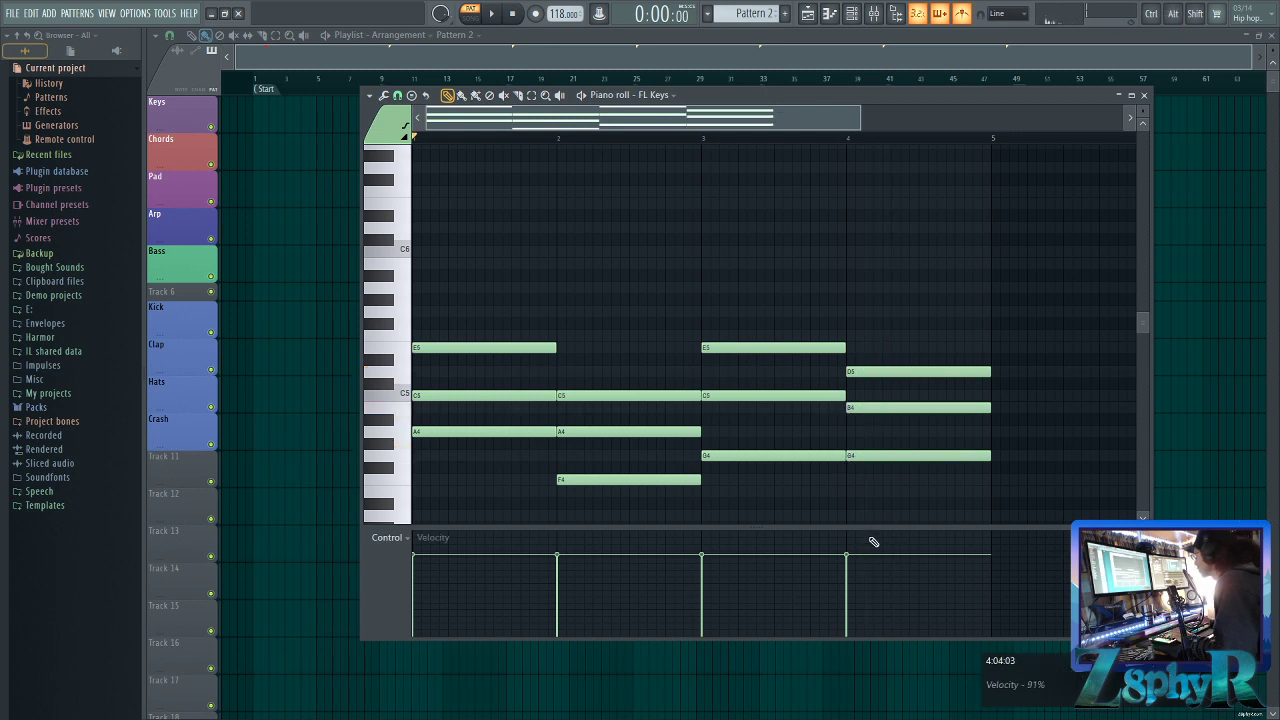
pyautogui.click(405, 432)
pyautogui.click(405, 396)
pyautogui.click(404, 352)
pyautogui.click(409, 481)
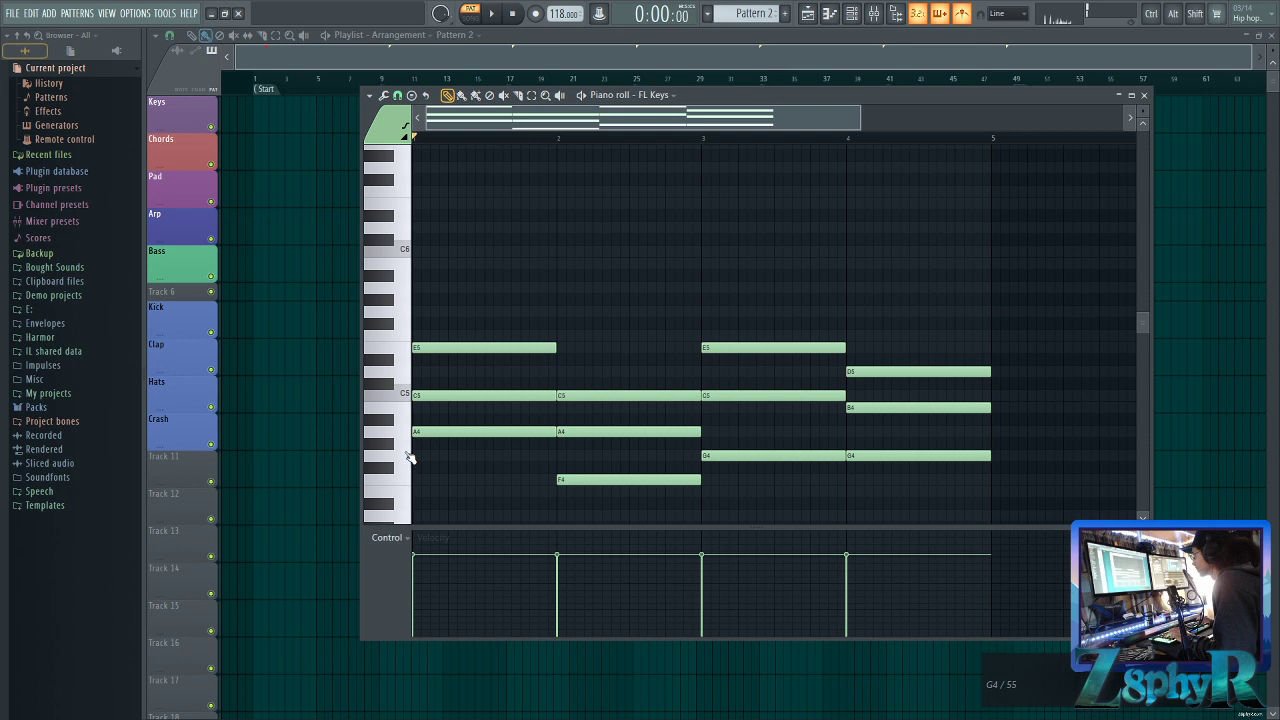
pyautogui.click(402, 437)
pyautogui.click(405, 393)
pyautogui.click(405, 456)
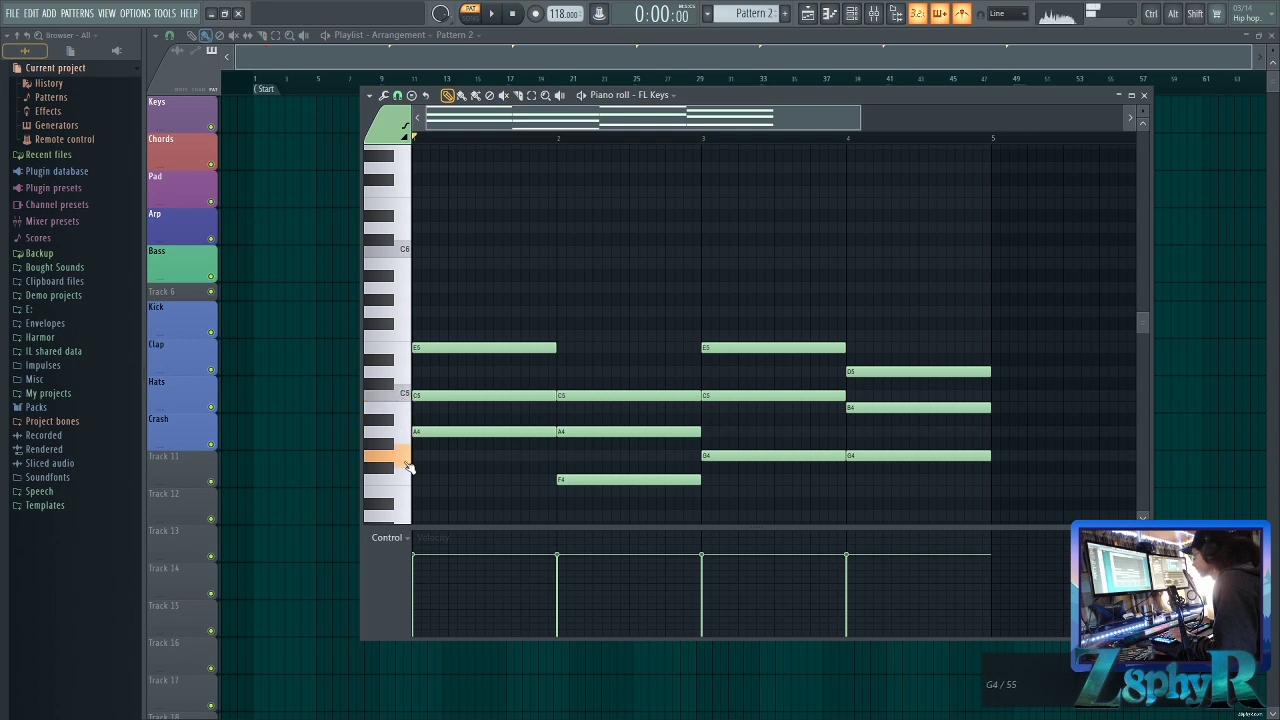
pyautogui.click(408, 398)
pyautogui.click(407, 354)
pyautogui.click(410, 456)
pyautogui.click(407, 396)
pyautogui.click(407, 374)
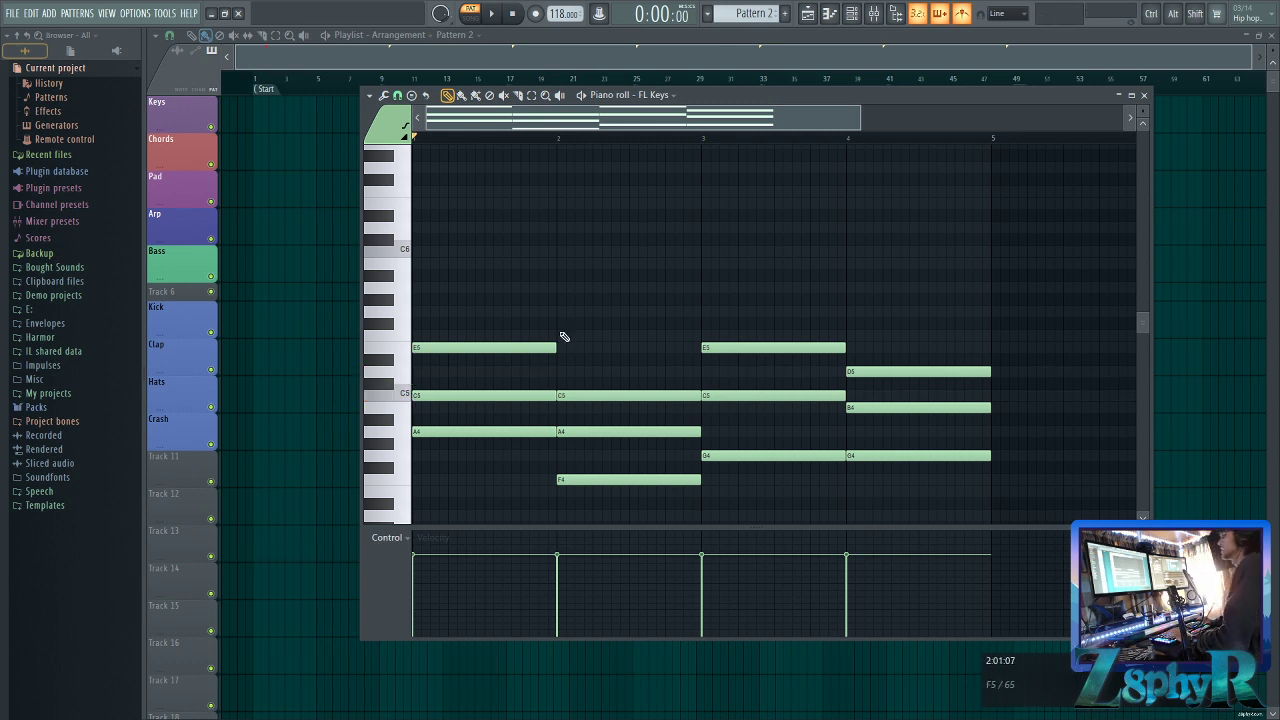
# Reposition the piano roll window slightly higher so the chord notes are easier to reach
pyautogui.moveTo(930, 480); pyautogui.dragTo(414, 275)
pyautogui.keyDown('ctrl'); pyautogui.click(521, 213); pyautogui.keyUp('ctrl')
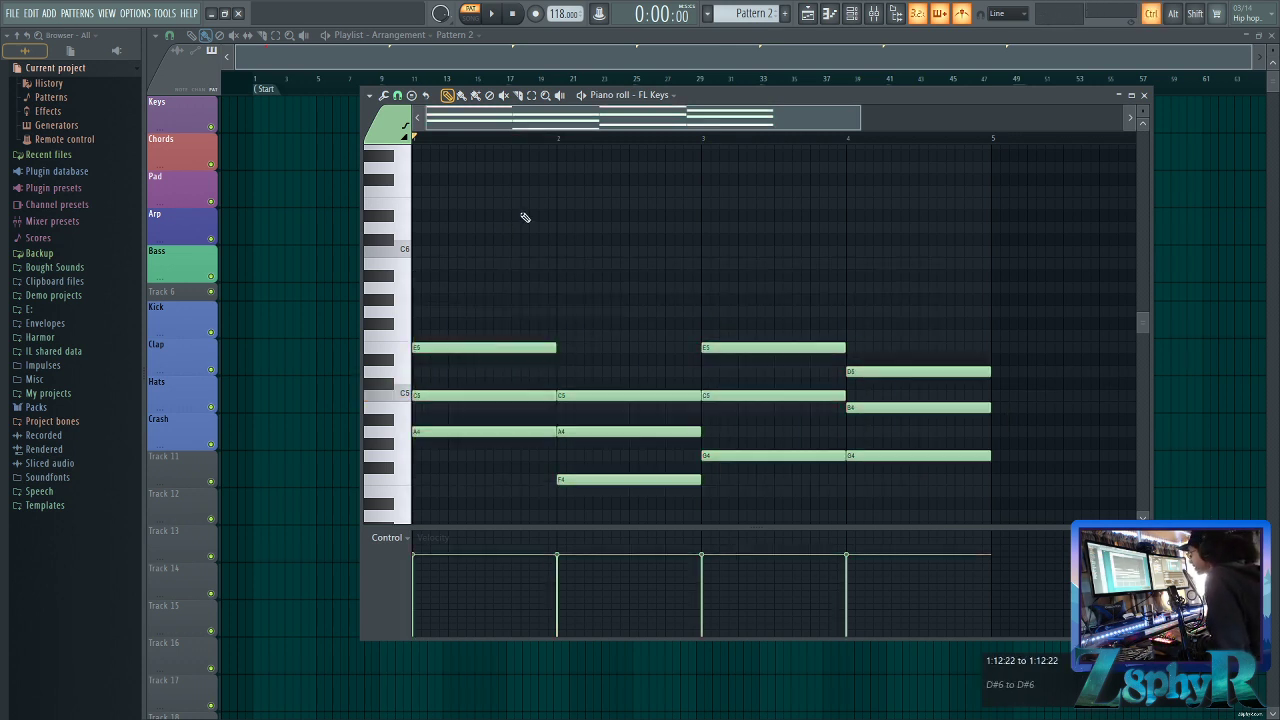
pyautogui.moveTo(792, 100); pyautogui.dragTo(782, 79)
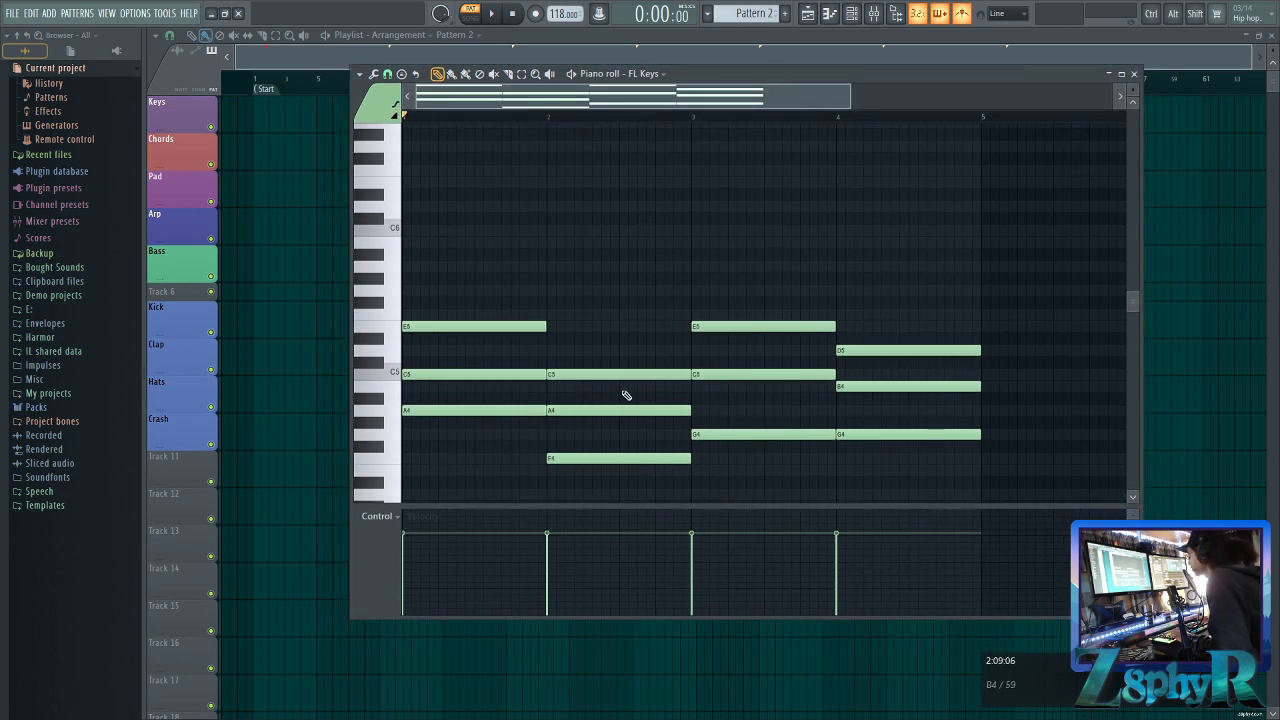
pyautogui.scroll(-3, 446, 221)
pyautogui.moveTo(442, 214); pyautogui.dragTo(500, 289)
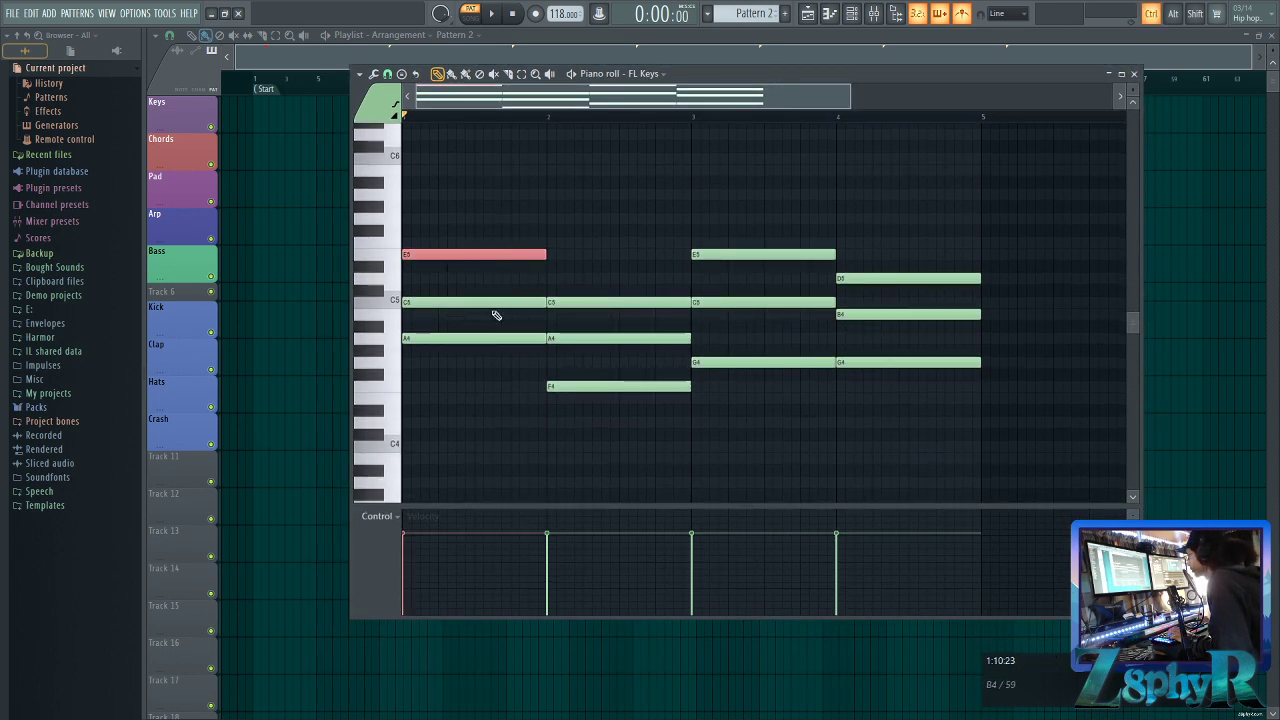
# Select the root notes A4, F4, G4 and D5 across bars 1 to 4, and clear the selection
pyautogui.keyDown('ctrl'); pyautogui.click(482, 381); pyautogui.keyUp('ctrl')
pyautogui.keyDown('ctrl'); pyautogui.keyDown('shift'); pyautogui.click(484, 337); pyautogui.keyUp('shift'); pyautogui.keyUp('ctrl')
pyautogui.keyDown('ctrl'); pyautogui.keyDown('shift'); pyautogui.click(645, 386); pyautogui.keyUp('shift'); pyautogui.keyUp('ctrl')
pyautogui.keyDown('ctrl'); pyautogui.keyDown('shift'); pyautogui.click(790, 362); pyautogui.keyUp('shift'); pyautogui.keyUp('ctrl')
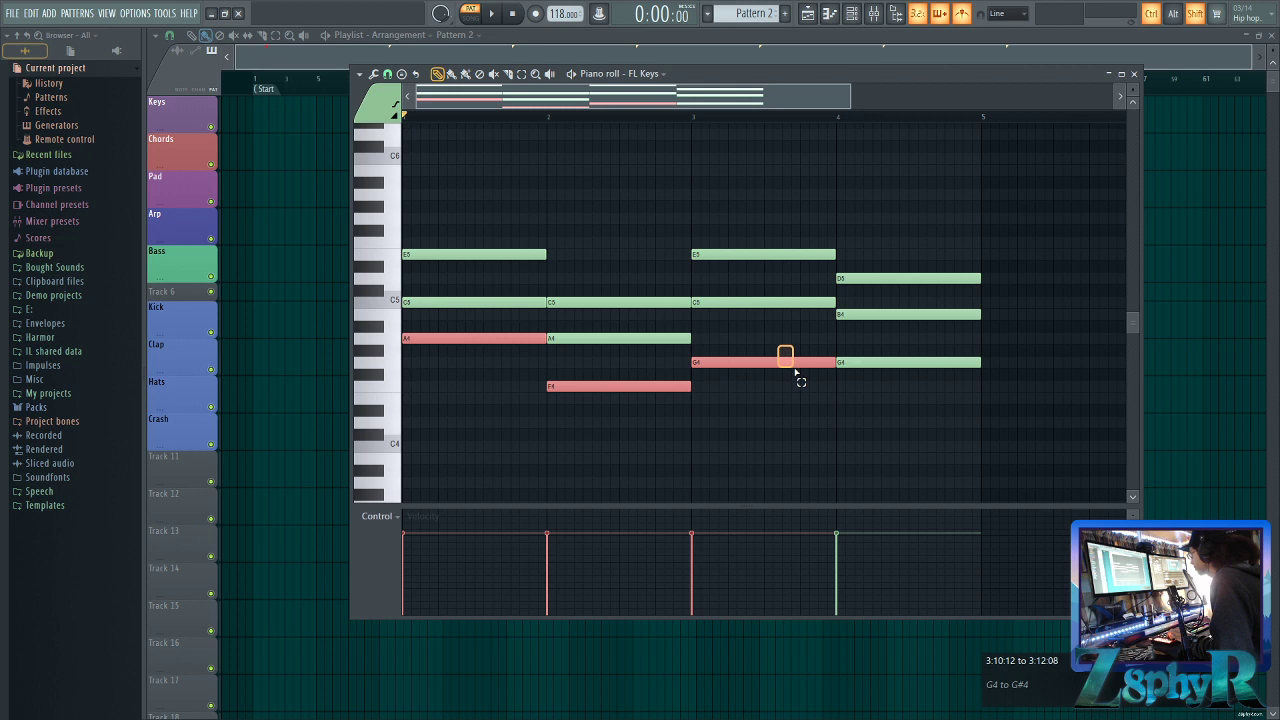
pyautogui.keyDown('ctrl'); pyautogui.keyDown('shift'); pyautogui.click(877, 362); pyautogui.keyUp('shift'); pyautogui.keyUp('ctrl')
pyautogui.keyDown('ctrl'); pyautogui.keyDown('shift'); pyautogui.click(864, 279); pyautogui.keyUp('shift'); pyautogui.keyUp('ctrl')
pyautogui.keyDown('ctrl'); pyautogui.keyDown('shift'); pyautogui.click(875, 363); pyautogui.keyUp('shift'); pyautogui.keyUp('ctrl')
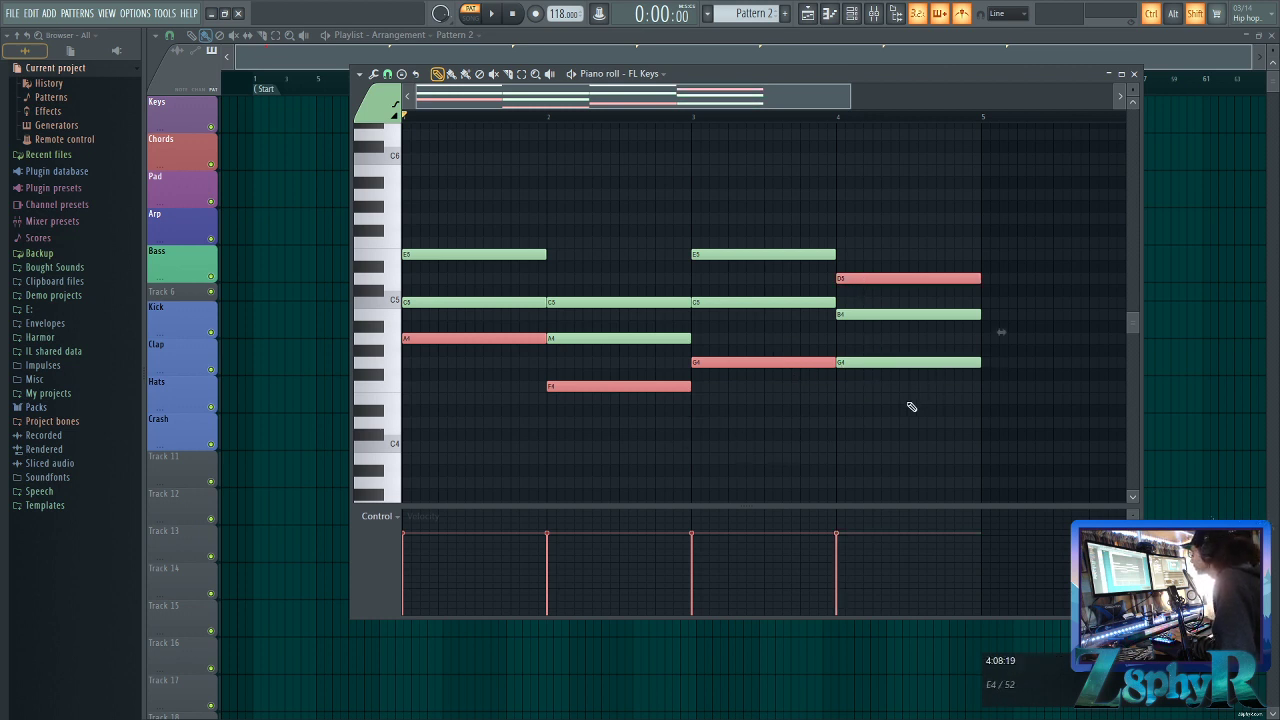
pyautogui.keyDown('ctrl'); pyautogui.click(816, 425); pyautogui.keyUp('ctrl')
# Select all the chord notes in the four bars and lower their velocity together
pyautogui.moveTo(986, 443); pyautogui.dragTo(434, 237)
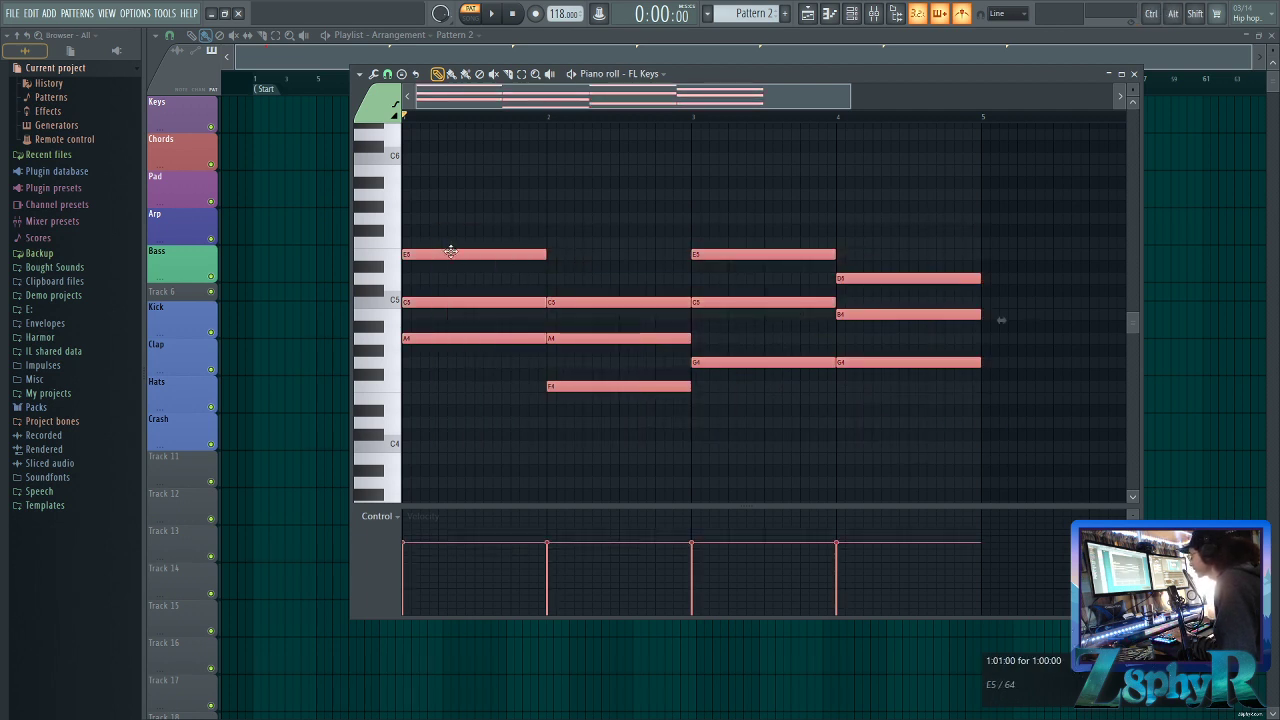
pyautogui.keyDown('ctrl'); pyautogui.click(917, 438); pyautogui.keyUp('ctrl')
pyautogui.moveTo(988, 464); pyautogui.dragTo(448, 200)
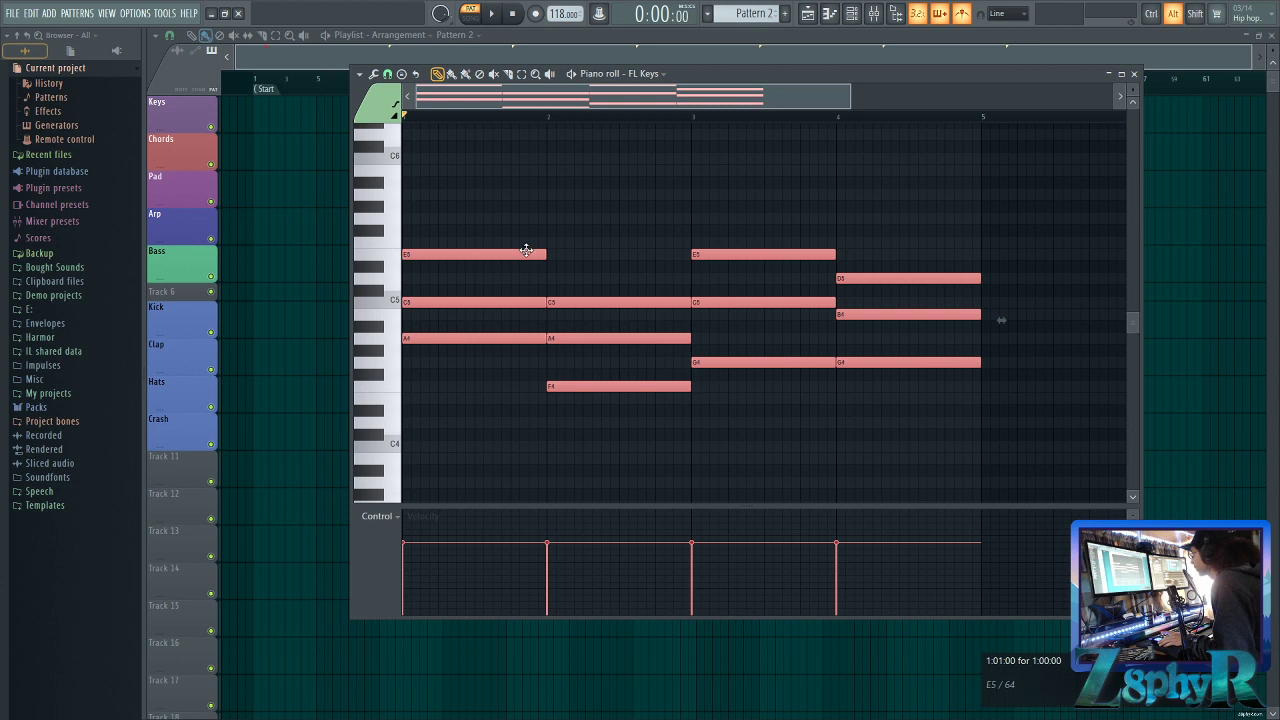
pyautogui.scroll(-1, 528, 251)
pyautogui.scroll(-1, 605, 238)
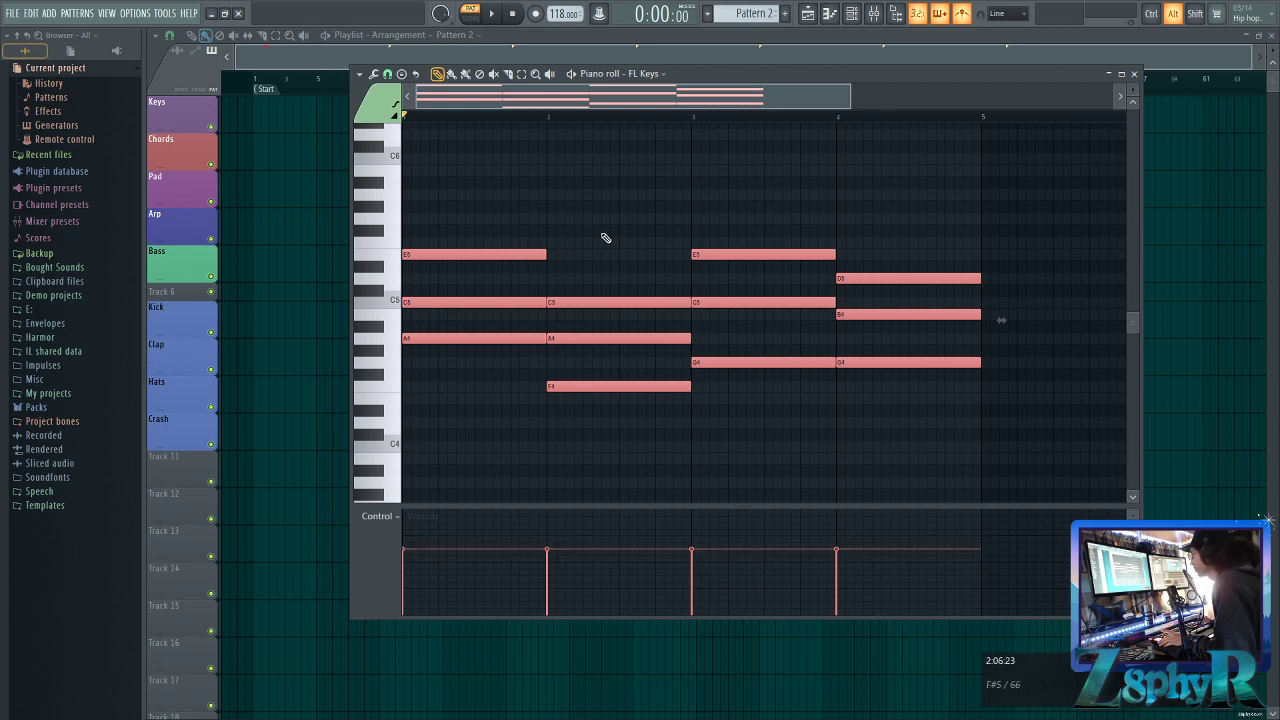
pyautogui.scroll(-2, 605, 238)
pyautogui.scroll(1, 605, 238)
pyautogui.scroll(-1, 605, 238)
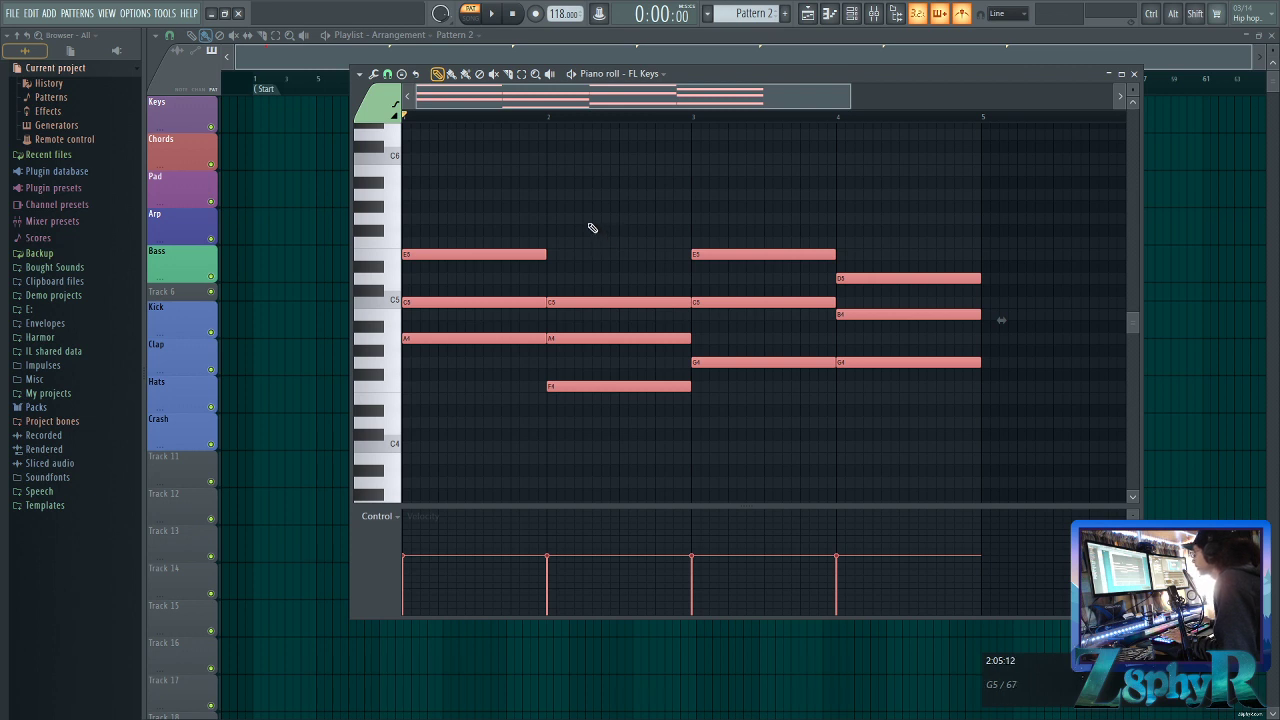
# Play back the four-bar chord progression, clear the note selection and stop playback
pyautogui.press('space')
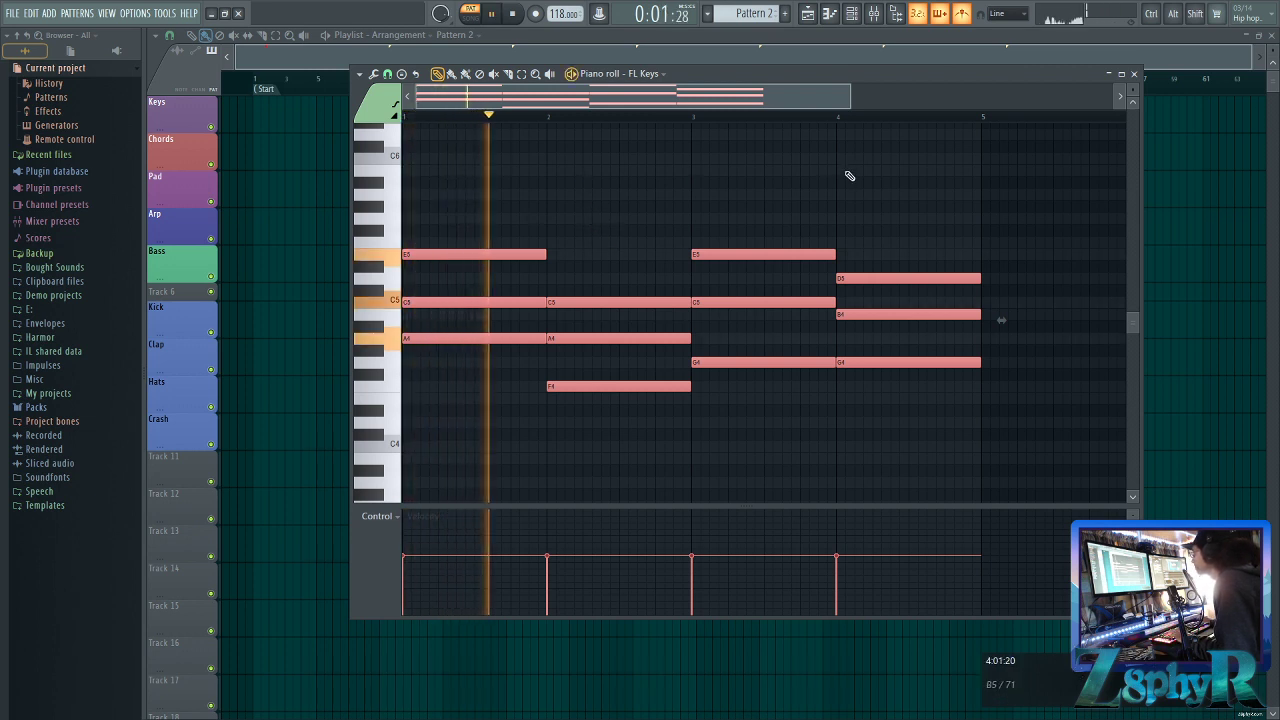
pyautogui.keyDown('ctrl'); pyautogui.click(694, 211); pyautogui.keyUp('ctrl')
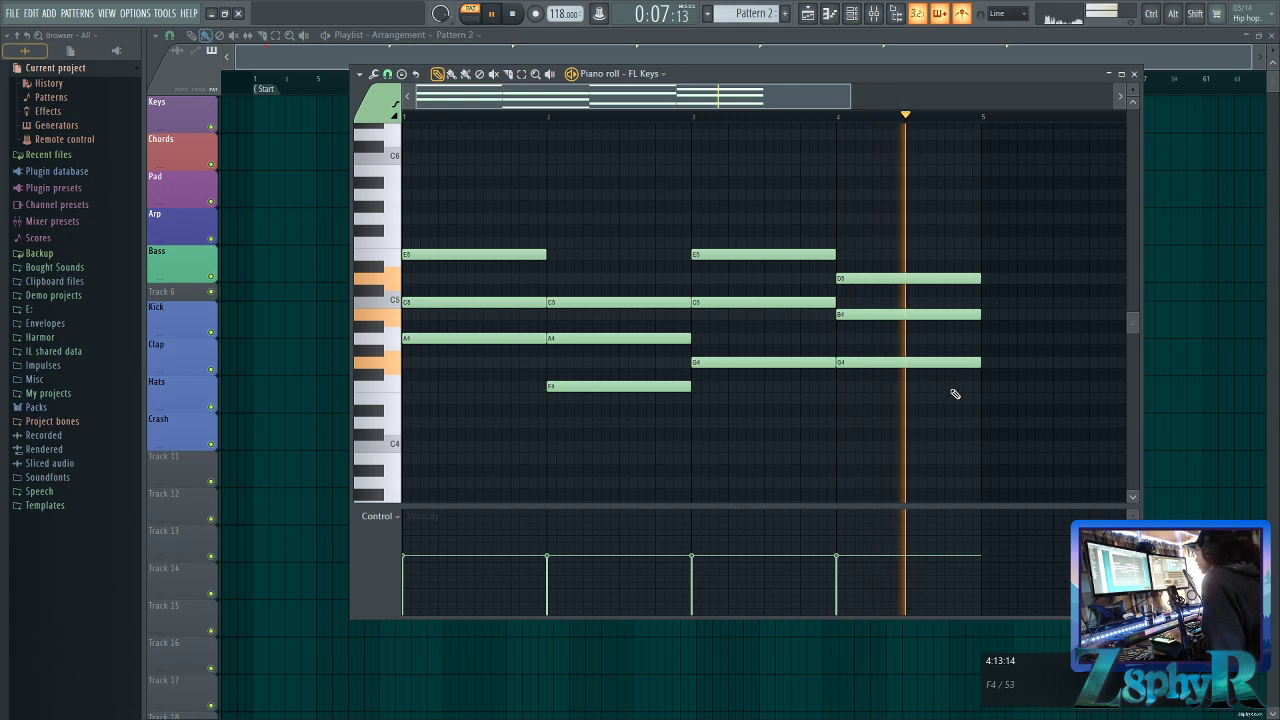
pyautogui.press('space')
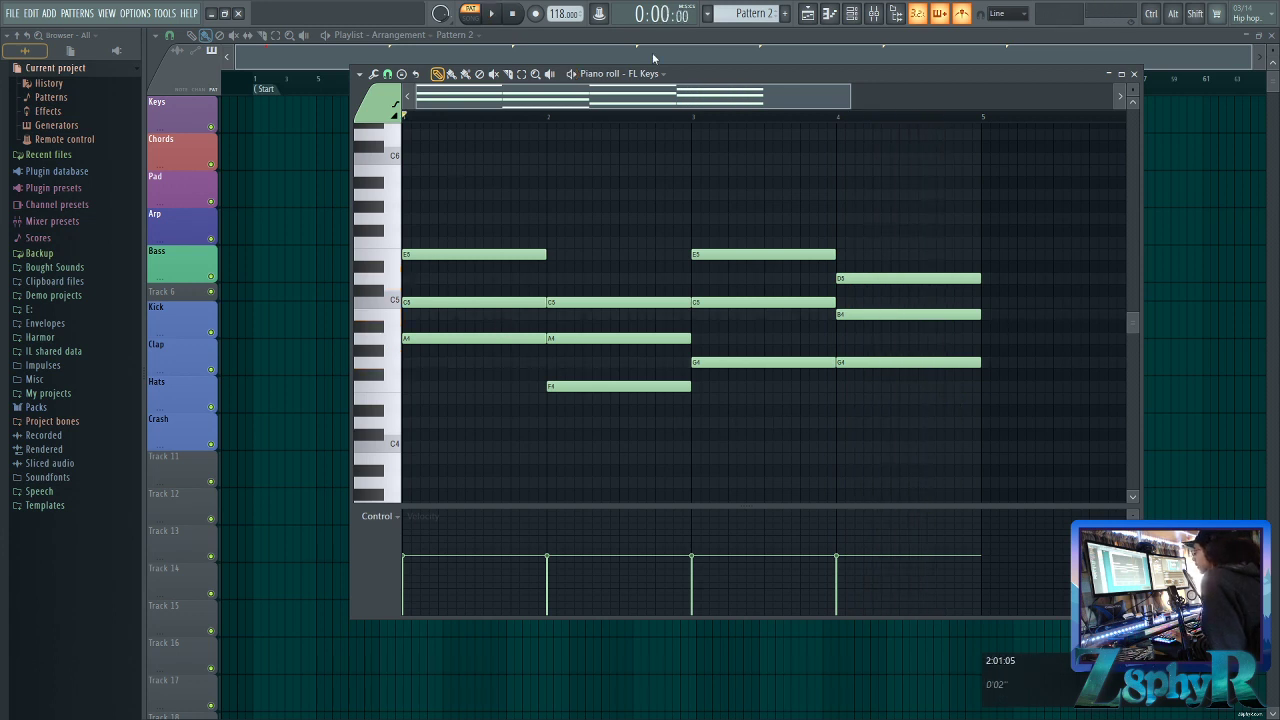
# Shift the piano roll window slightly and audition the A5 key above the chords
pyautogui.moveTo(715, 73); pyautogui.dragTo(737, 70)
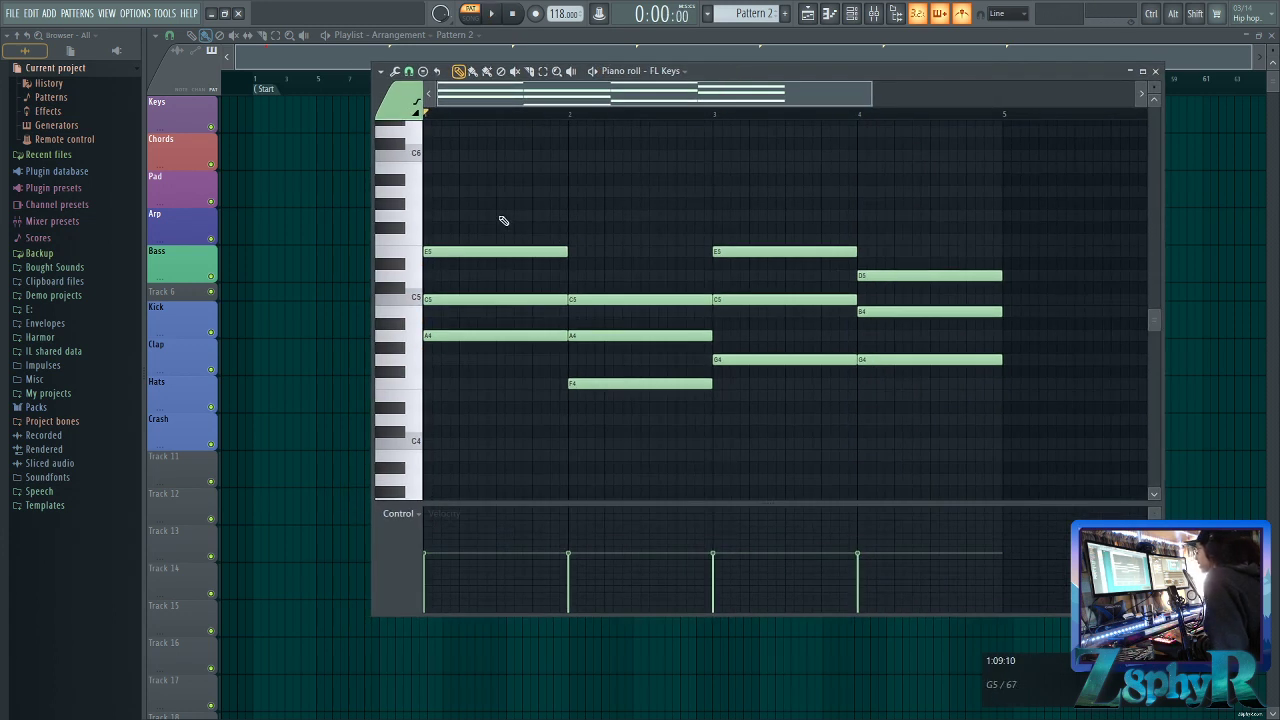
pyautogui.scroll(2, 537, 259)
pyautogui.moveTo(466, 271); pyautogui.dragTo(447, 241)
pyautogui.keyDown('ctrl'); pyautogui.click(450, 243); pyautogui.keyUp('ctrl')
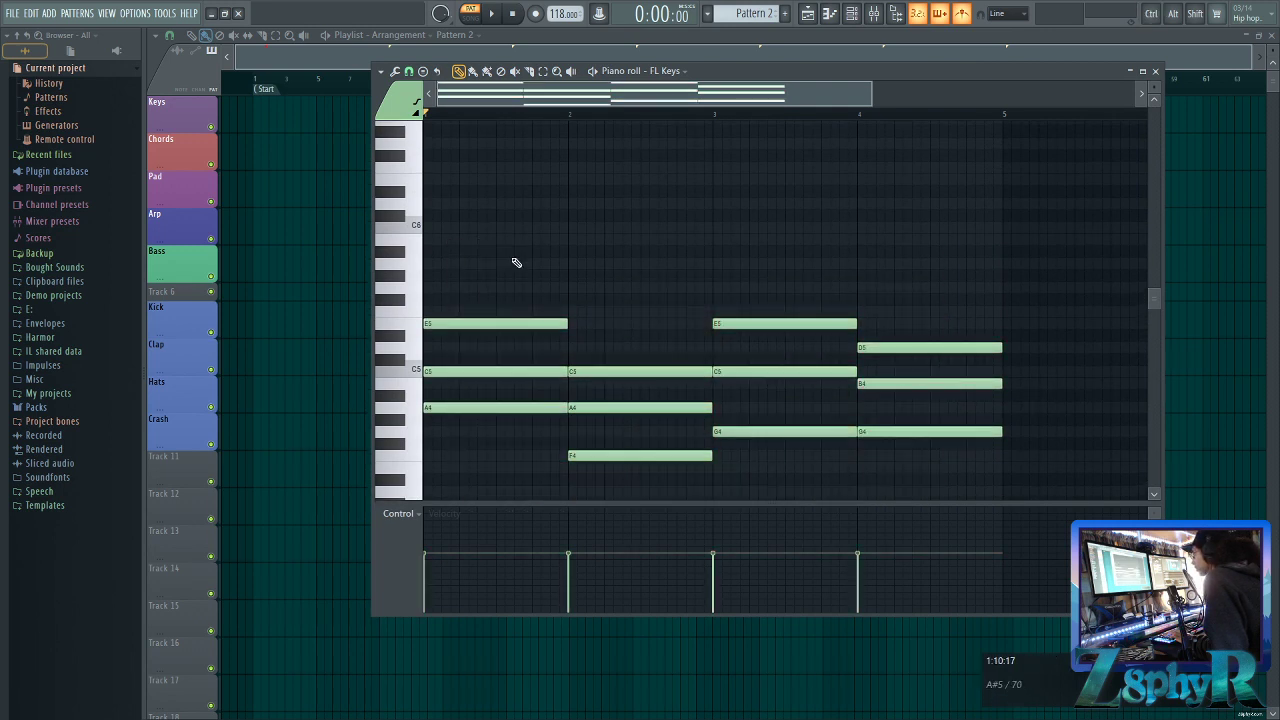
pyautogui.scroll(2, 500, 245)
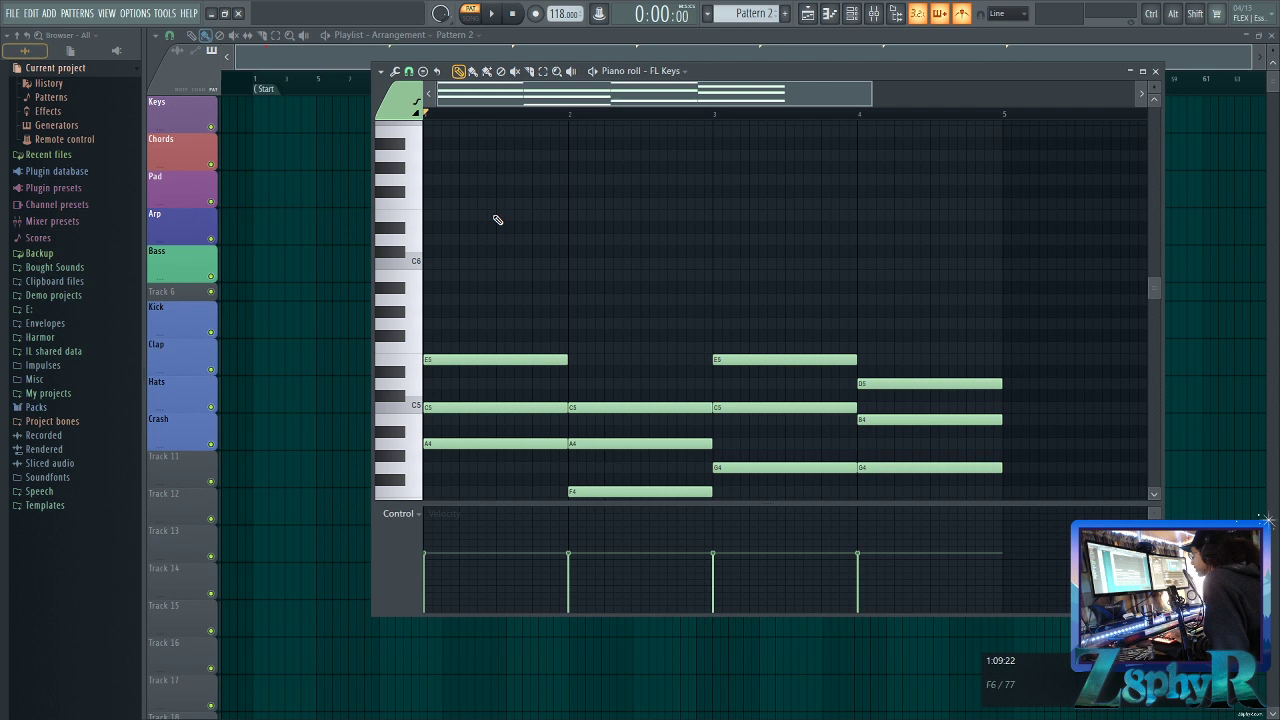
pyautogui.click(418, 300)
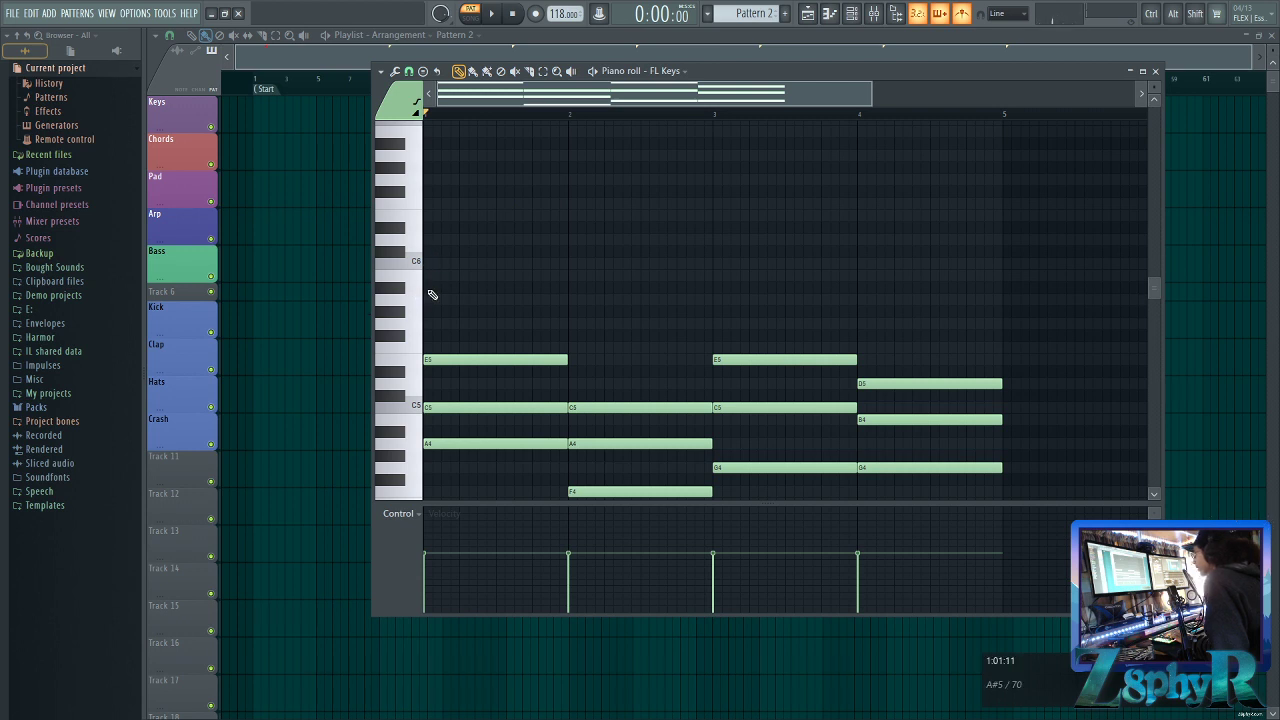
# Draw ascending one-beat A5, C6, E6 and G6 notes across bar 1 above the chord and play them back
pyautogui.keyDown('ctrl'); pyautogui.scroll(2, 551, 283); pyautogui.keyUp('ctrl')
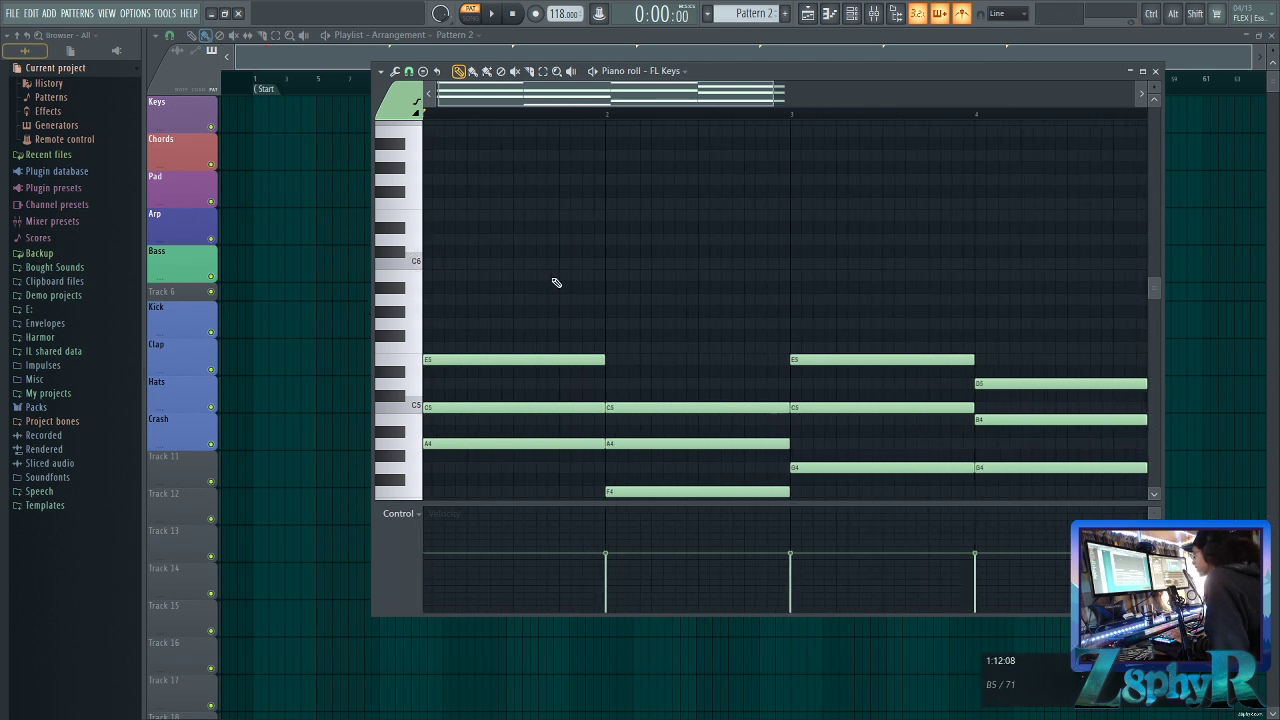
pyautogui.scroll(1, 478, 318)
pyautogui.scroll(-1, 476, 318)
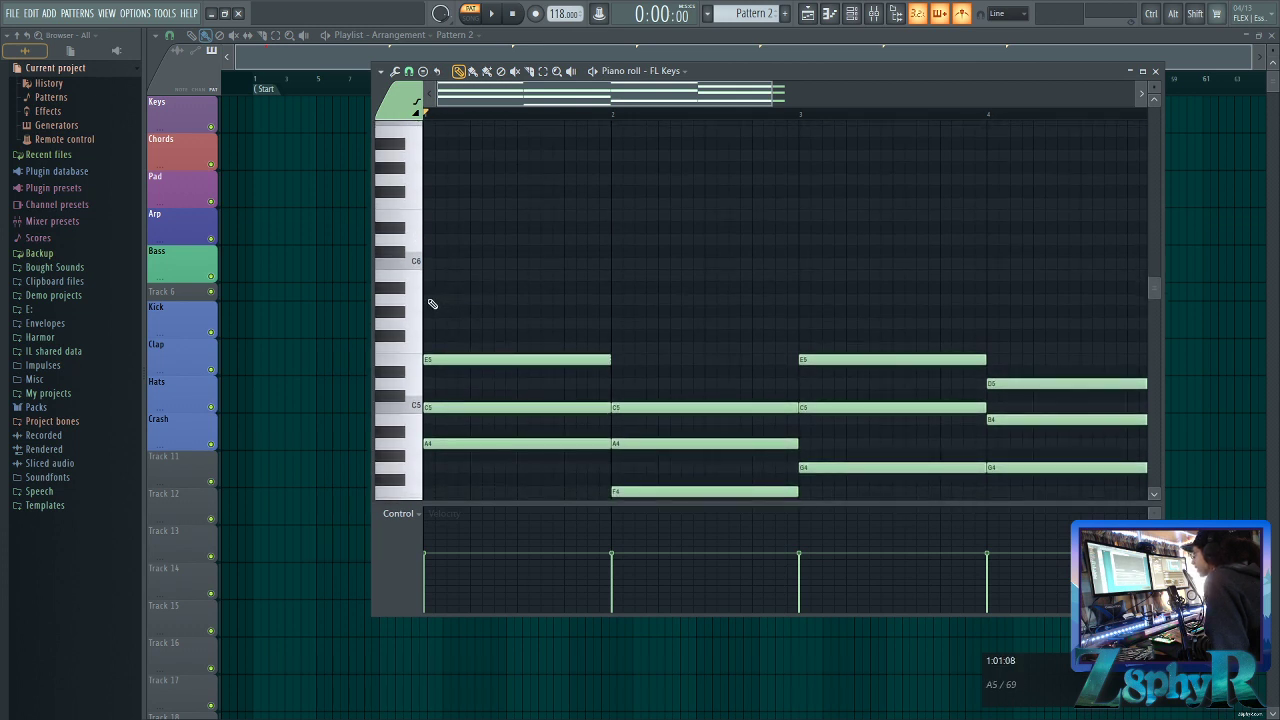
pyautogui.click(432, 300)
pyautogui.moveTo(609, 299); pyautogui.dragTo(482, 296)
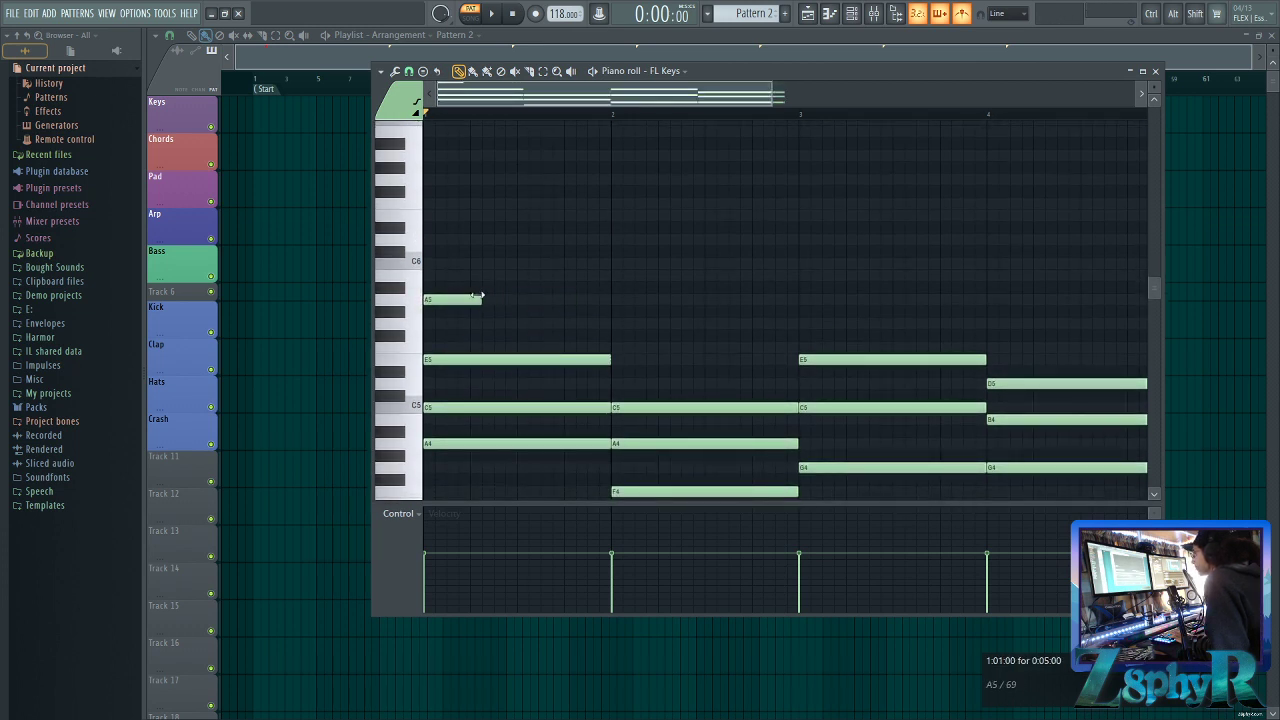
pyautogui.click(474, 263)
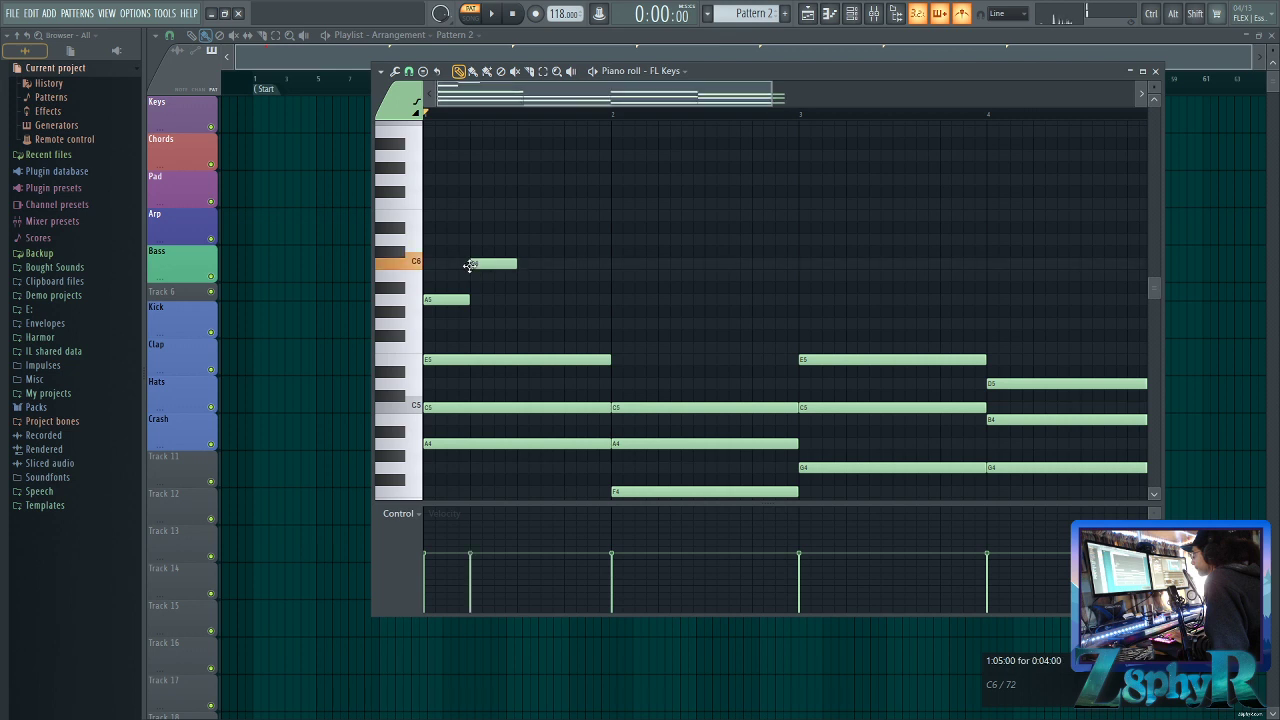
pyautogui.click(520, 215)
pyautogui.click(565, 177)
pyautogui.moveTo(565, 177); pyautogui.dragTo(566, 189)
pyautogui.press('space')
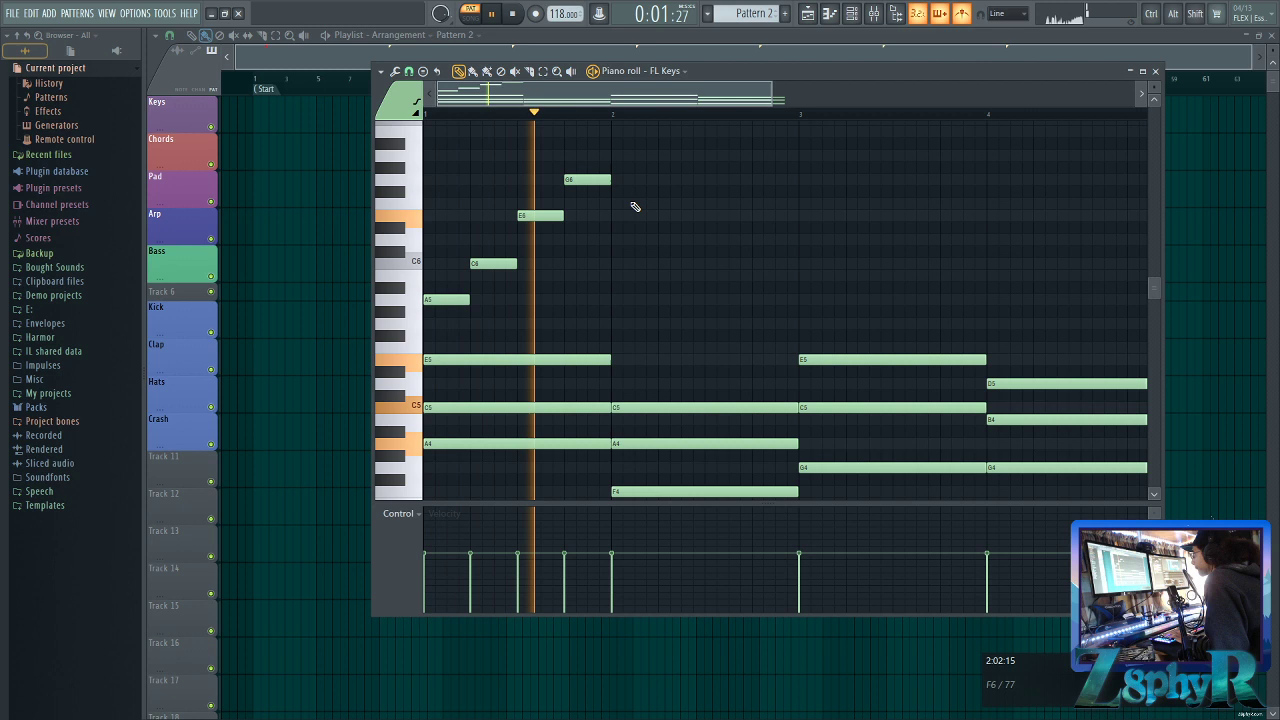
pyautogui.hscroll(2, 628, 213)
pyautogui.press('space')
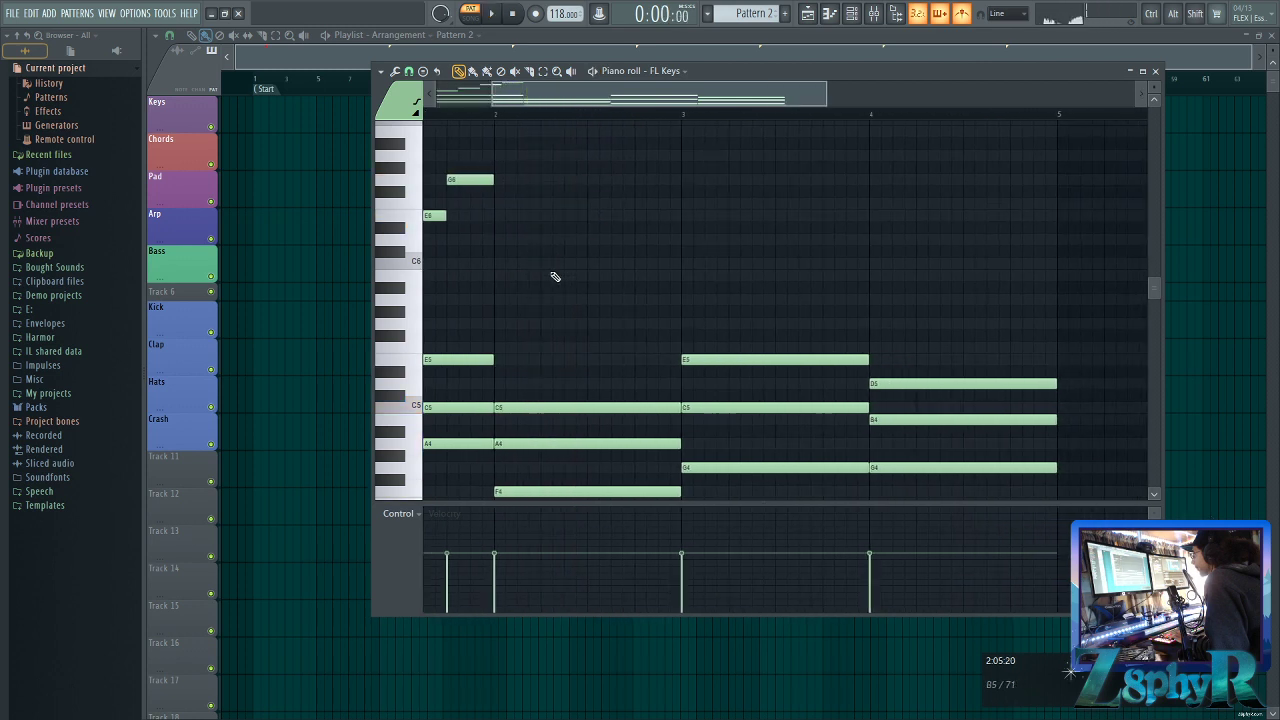
# Add one-beat C6, G6 and E6 notes on beats 2 to 4 of bar 2, and delete the A5 starting bar 1
pyautogui.click(652, 263)
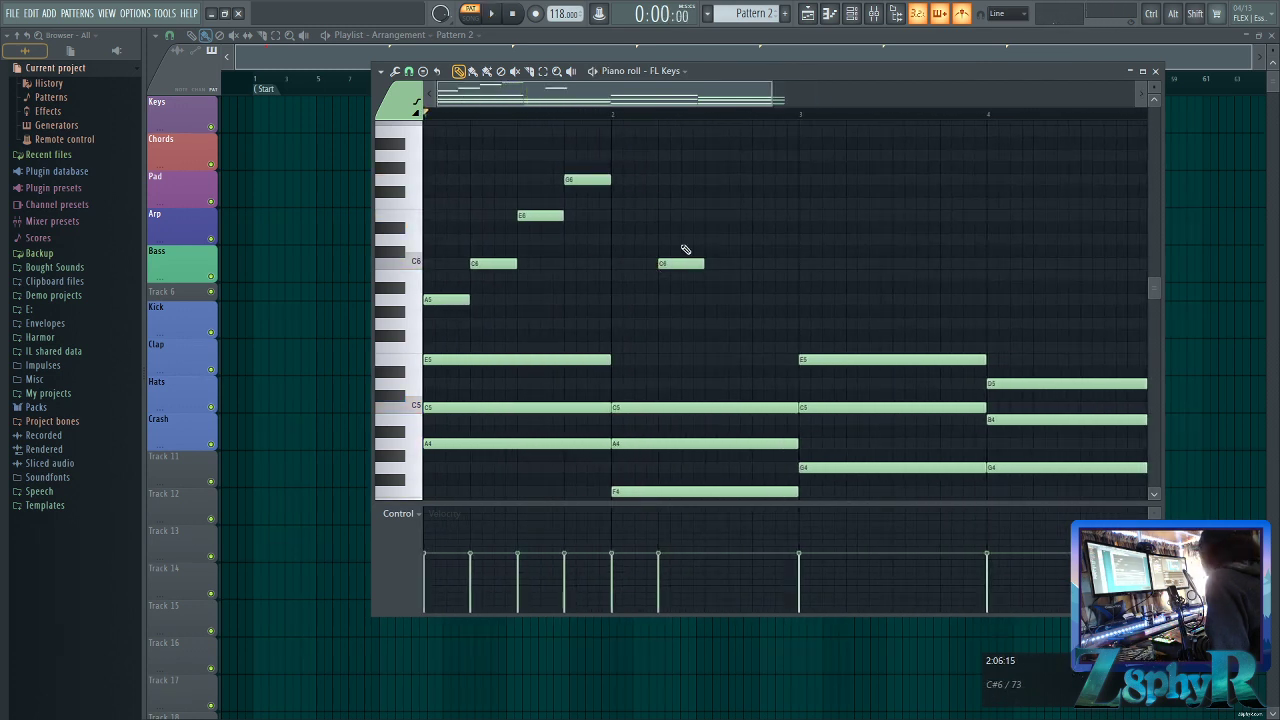
pyautogui.click(709, 180)
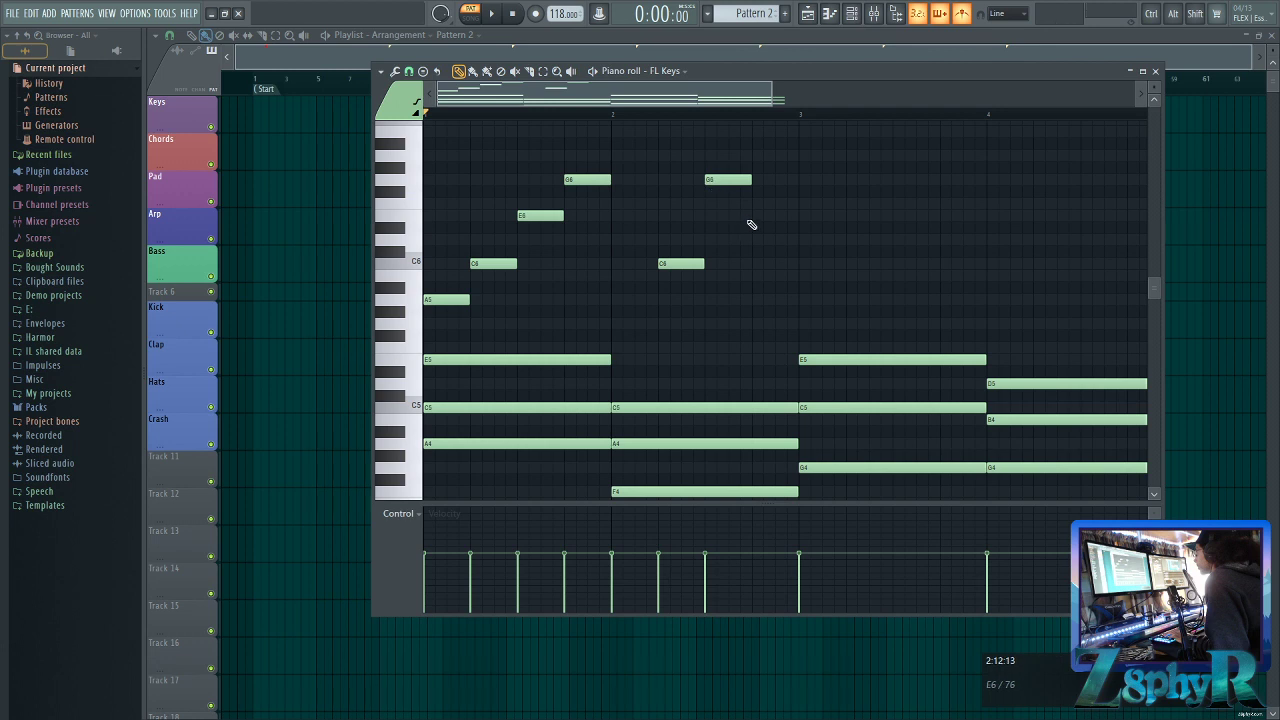
pyautogui.click(753, 217)
pyautogui.rightClick(457, 297)
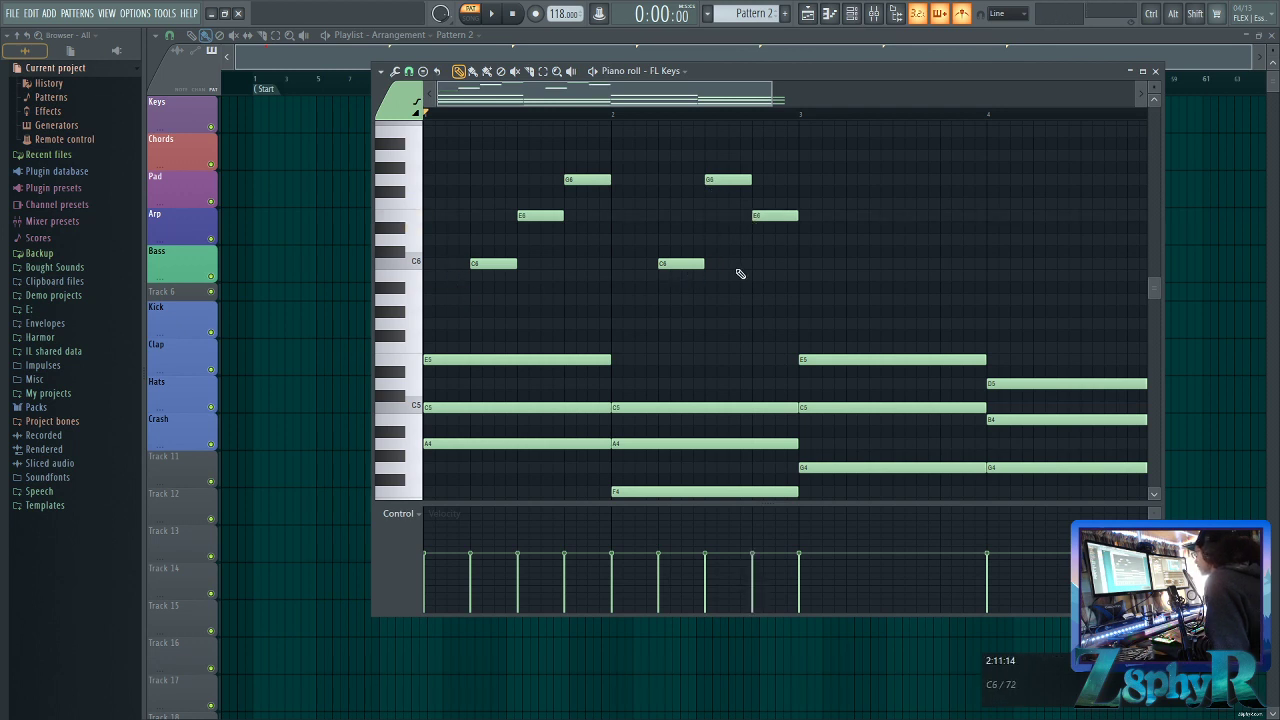
# Add one-beat C6, E6 and G6 notes on beats 2 to 4 of bar 3, leaving its first beat empty
pyautogui.hscroll(5, 740, 274)
pyautogui.click(617, 263)
pyautogui.rightClick(617, 263)
pyautogui.click(614, 299)
pyautogui.hscroll(-5, 630, 293)
pyautogui.rightClick(858, 300)
pyautogui.click(849, 263)
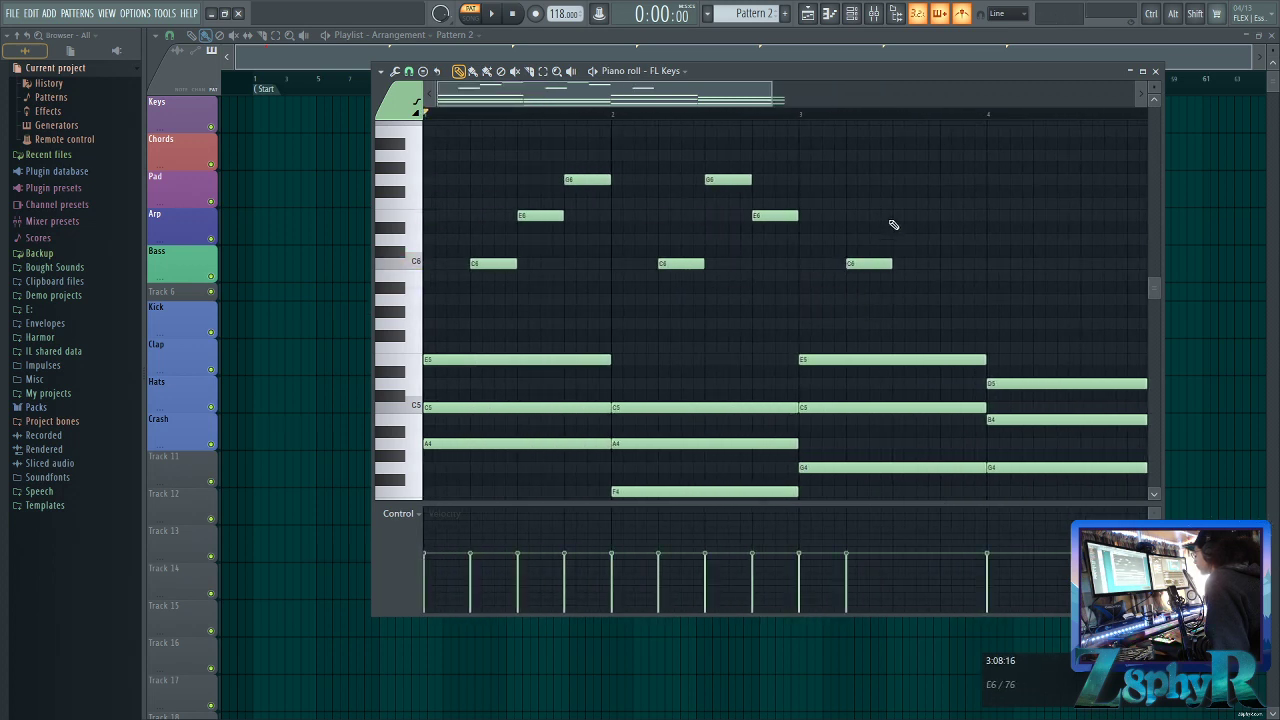
pyautogui.click(895, 216)
pyautogui.click(942, 180)
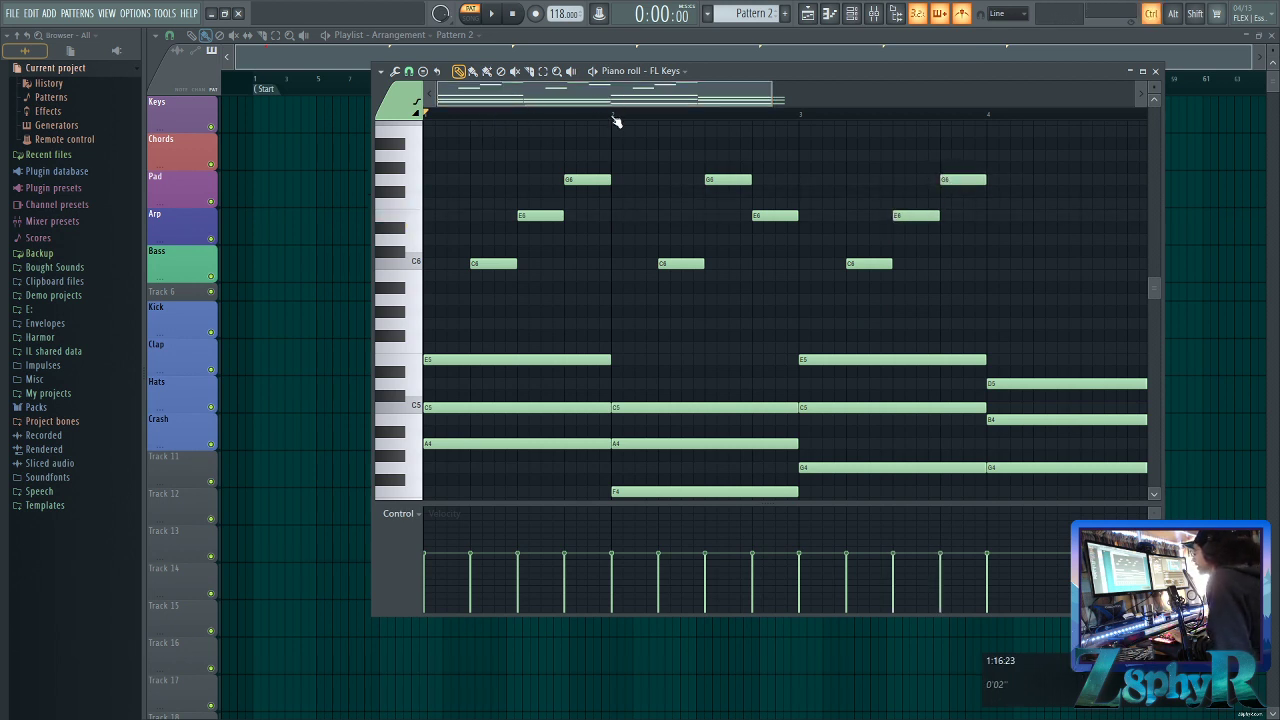
# Mark bar 1 as the time selection on the timeline, clear it, and mark bar 2 instead
pyautogui.moveTo(611, 117); pyautogui.dragTo(398, 133)
pyautogui.moveTo(621, 116)
pyautogui.mouseDown()
pyautogui.moveTo(991, 127)
pyautogui.moveTo(973, 127)
pyautogui.mouseUp()
pyautogui.keyDown('ctrl'); pyautogui.click(806, 122); pyautogui.keyUp('ctrl')
pyautogui.click(980, 120)
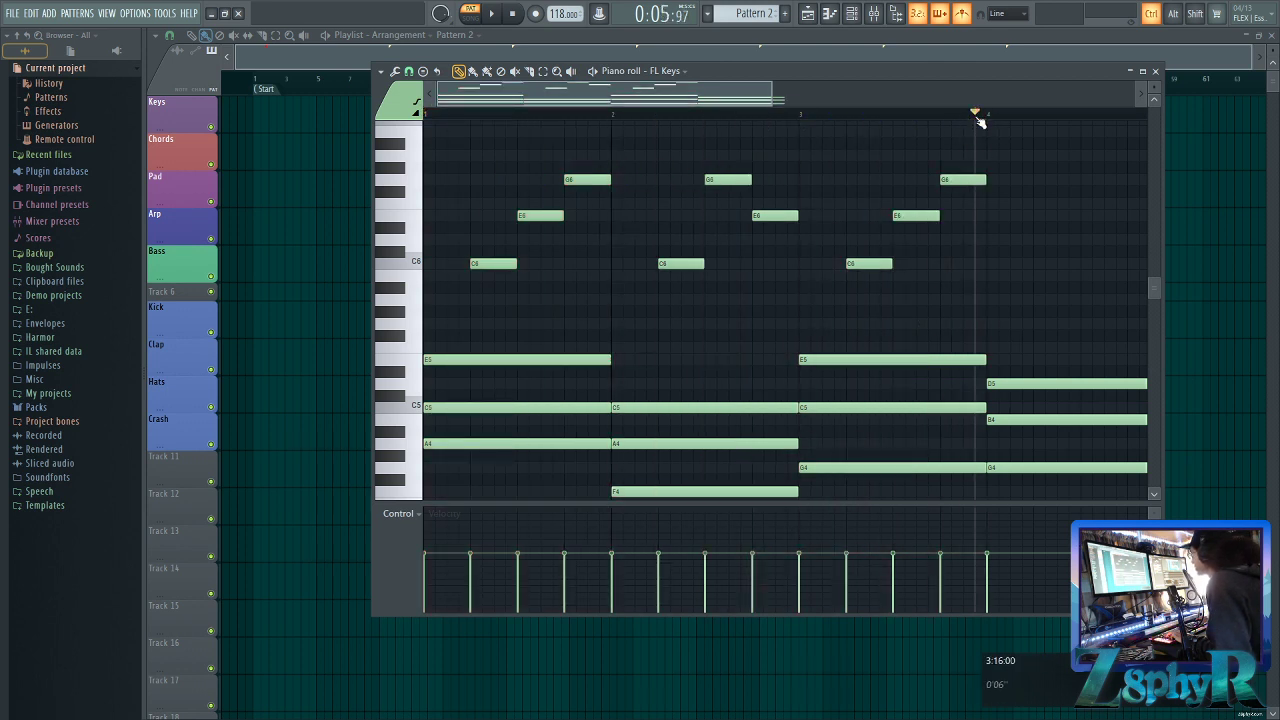
pyautogui.moveTo(613, 120); pyautogui.dragTo(427, 118)
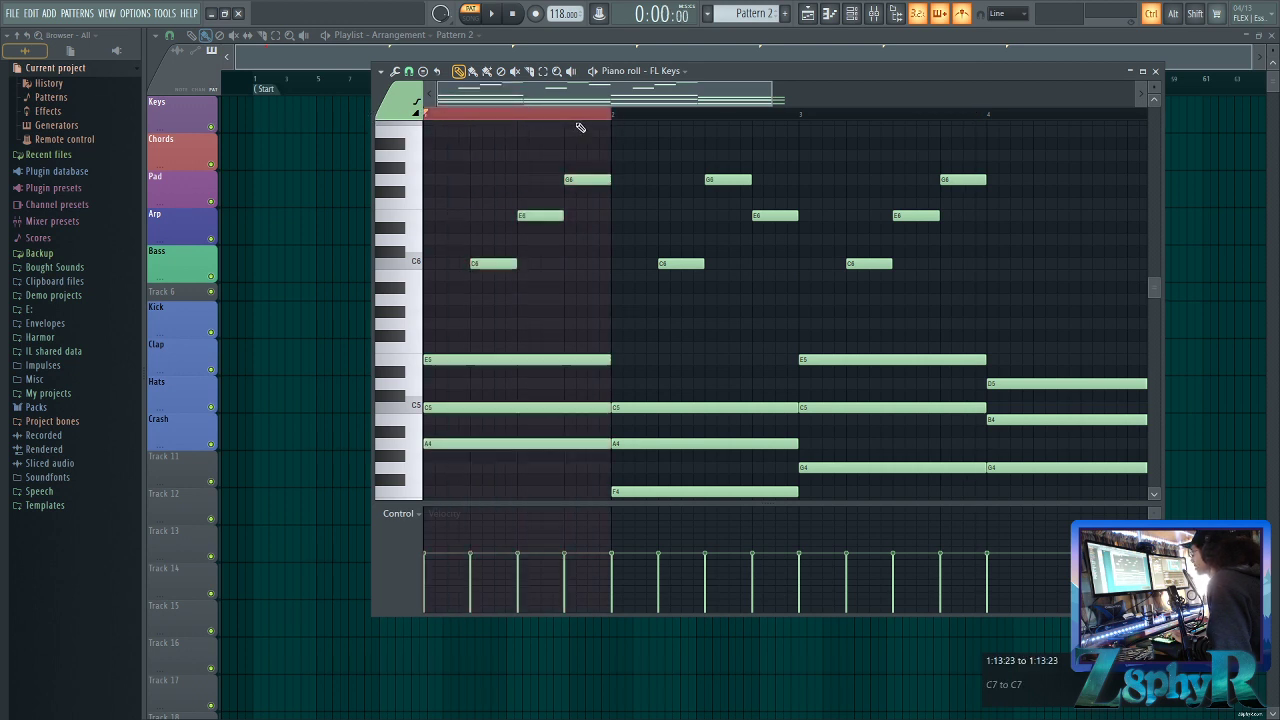
pyautogui.click(612, 120)
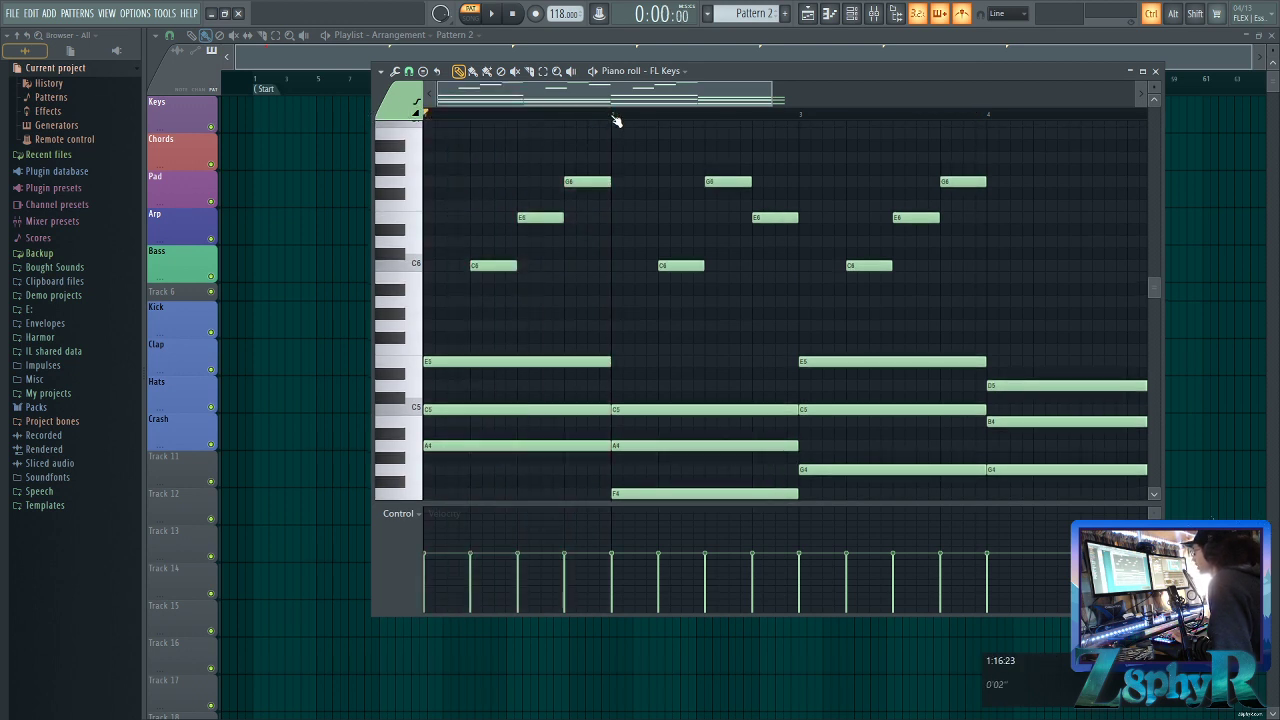
pyautogui.moveTo(613, 120); pyautogui.dragTo(800, 126)
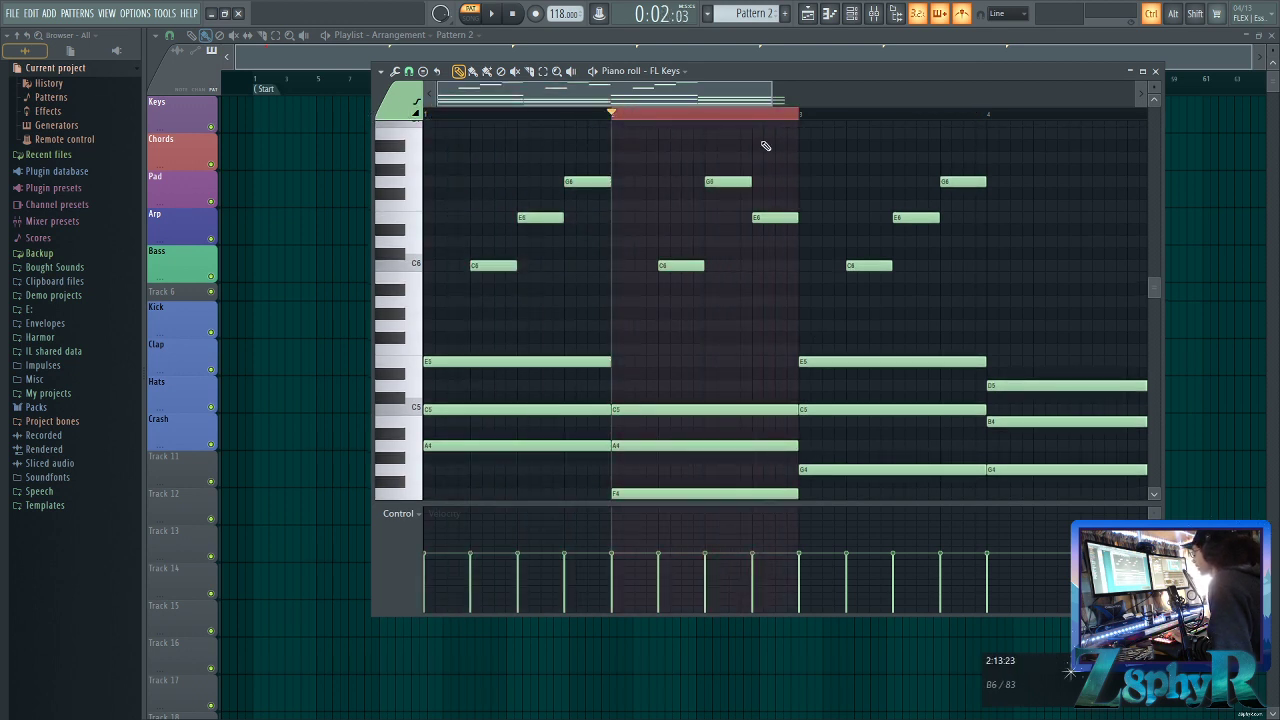
# Mark bars 1 to 3 as the time selection, and clear both the time and note selections
pyautogui.moveTo(713, 167); pyautogui.dragTo(739, 242)
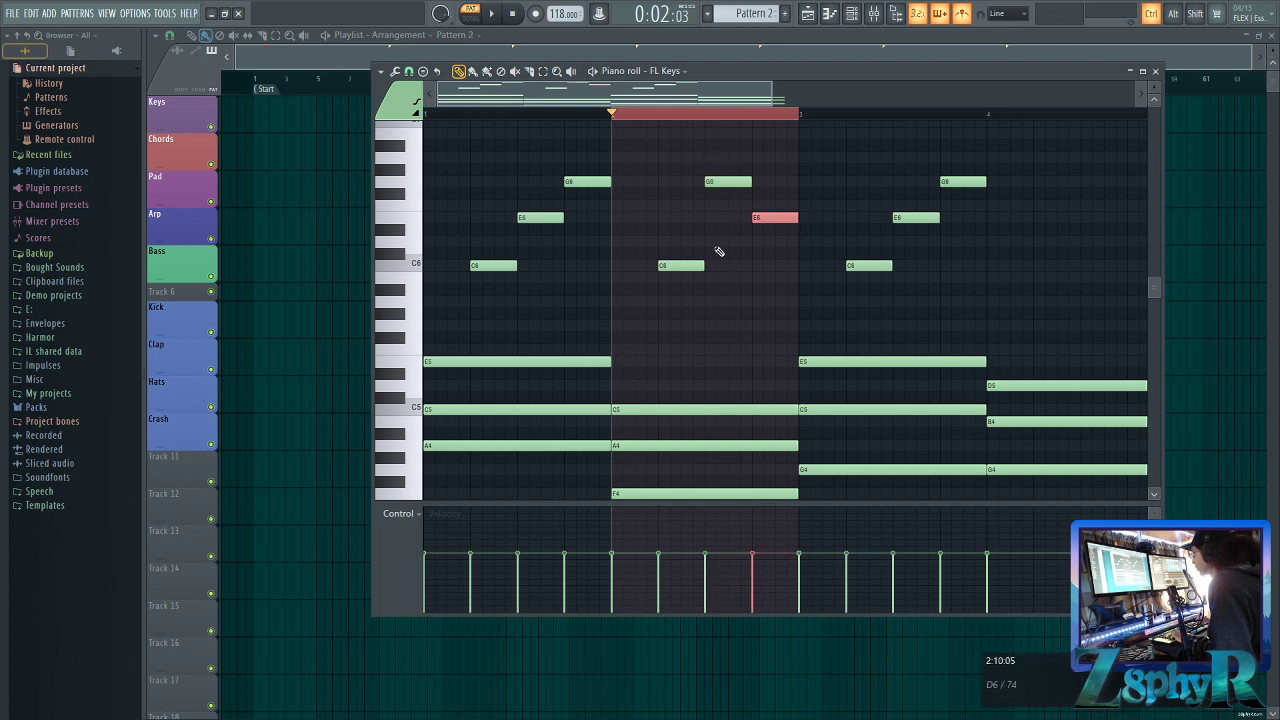
pyautogui.keyDown('ctrl'); pyautogui.click(699, 265); pyautogui.keyUp('ctrl')
pyautogui.keyDown('ctrl'); pyautogui.click(583, 259); pyautogui.keyUp('ctrl')
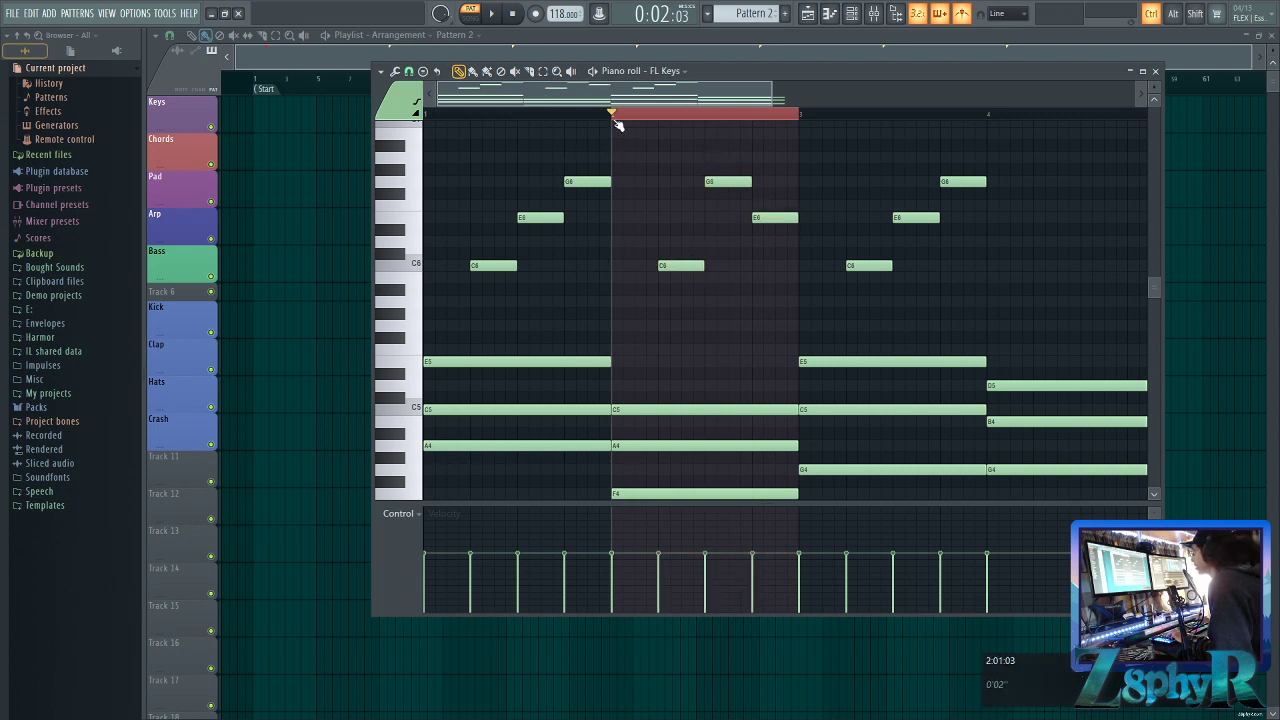
pyautogui.moveTo(603, 118); pyautogui.dragTo(450, 124)
pyautogui.rightClick(989, 118)
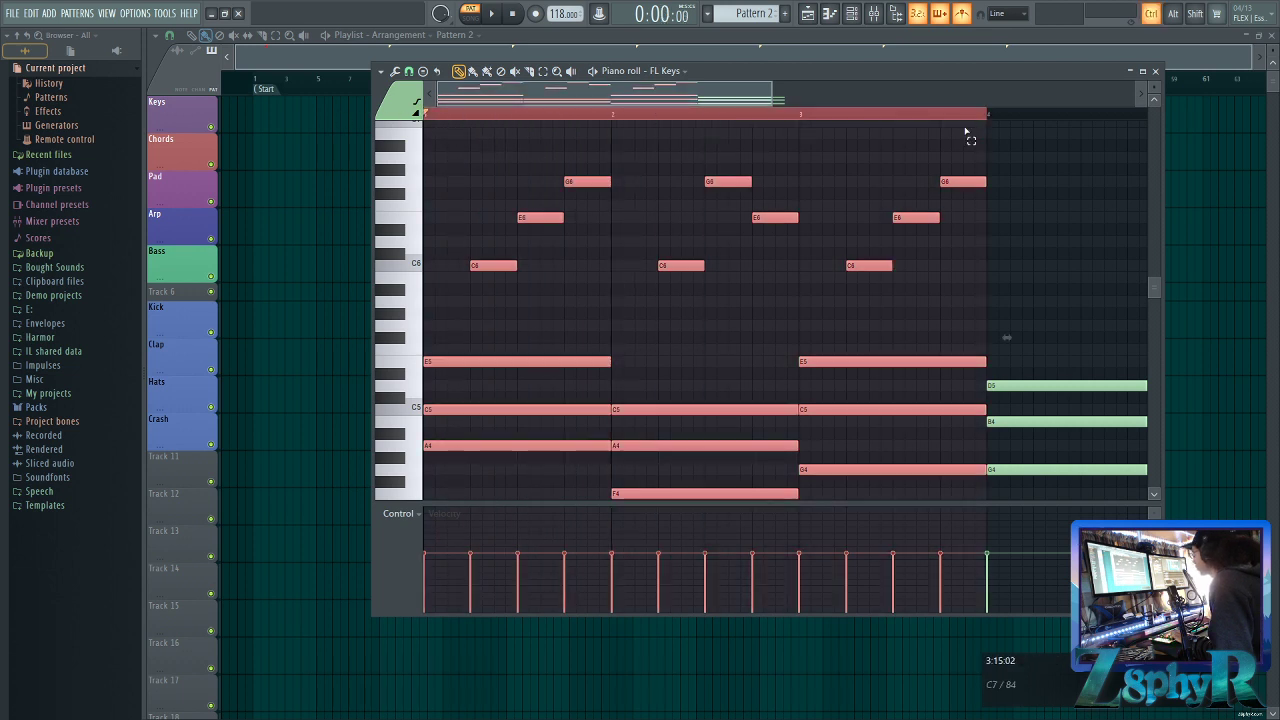
pyautogui.keyDown('ctrl'); pyautogui.click(962, 133); pyautogui.keyUp('ctrl')
pyautogui.moveTo(1004, 285); pyautogui.dragTo(525, 172)
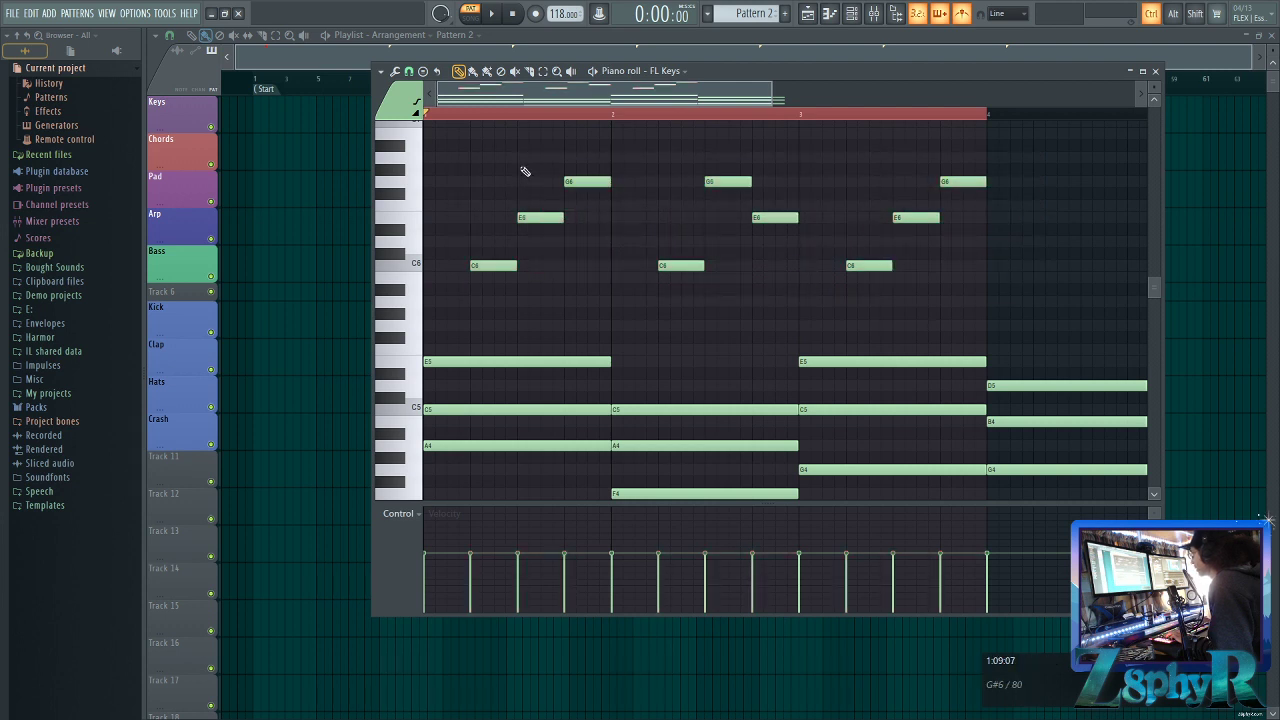
pyautogui.click(607, 115)
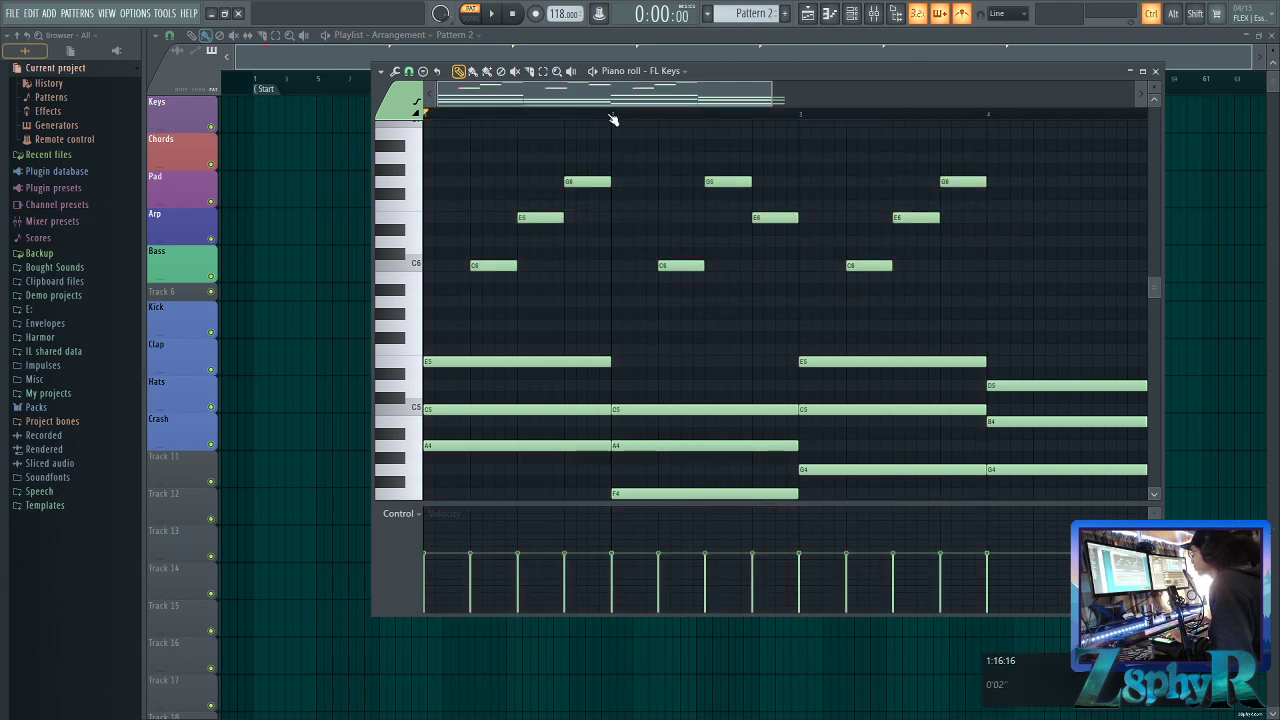
pyautogui.moveTo(616, 118); pyautogui.dragTo(380, 138)
pyautogui.keyDown('ctrl'); pyautogui.click(519, 119); pyautogui.keyUp('ctrl')
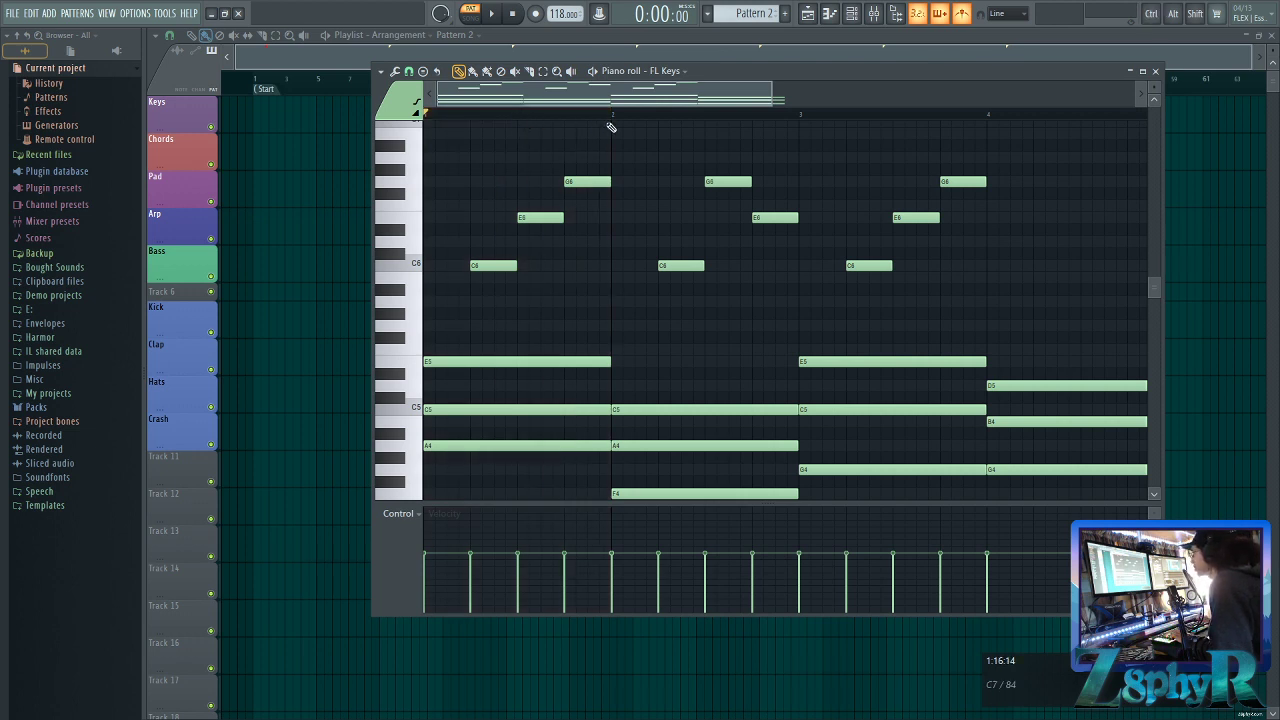
# Play the pattern from the start to hear the melody over the first three bars, and stop playback
pyautogui.moveTo(771, 91); pyautogui.dragTo(624, 101)
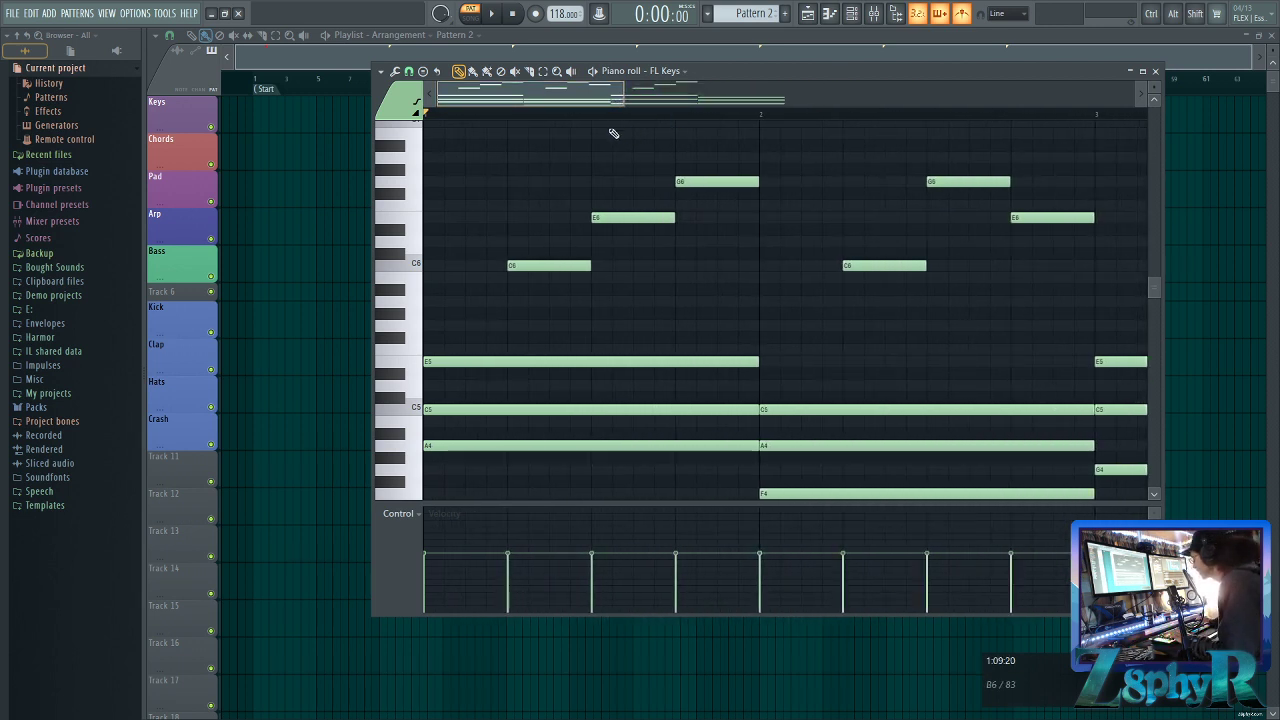
pyautogui.moveTo(762, 154); pyautogui.dragTo(556, 270)
pyautogui.keyDown('ctrl'); pyautogui.click(668, 275); pyautogui.keyUp('ctrl')
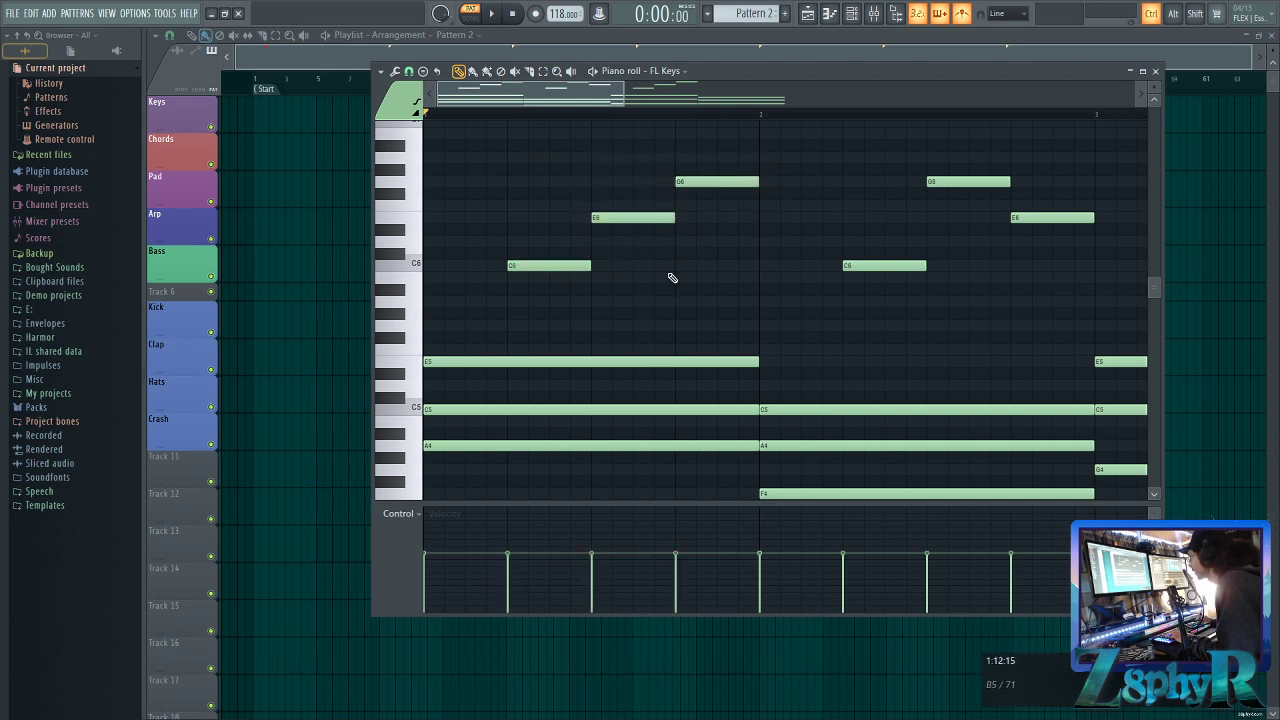
pyautogui.scroll(-4, 665, 277)
pyautogui.scroll(-3, 580, 211)
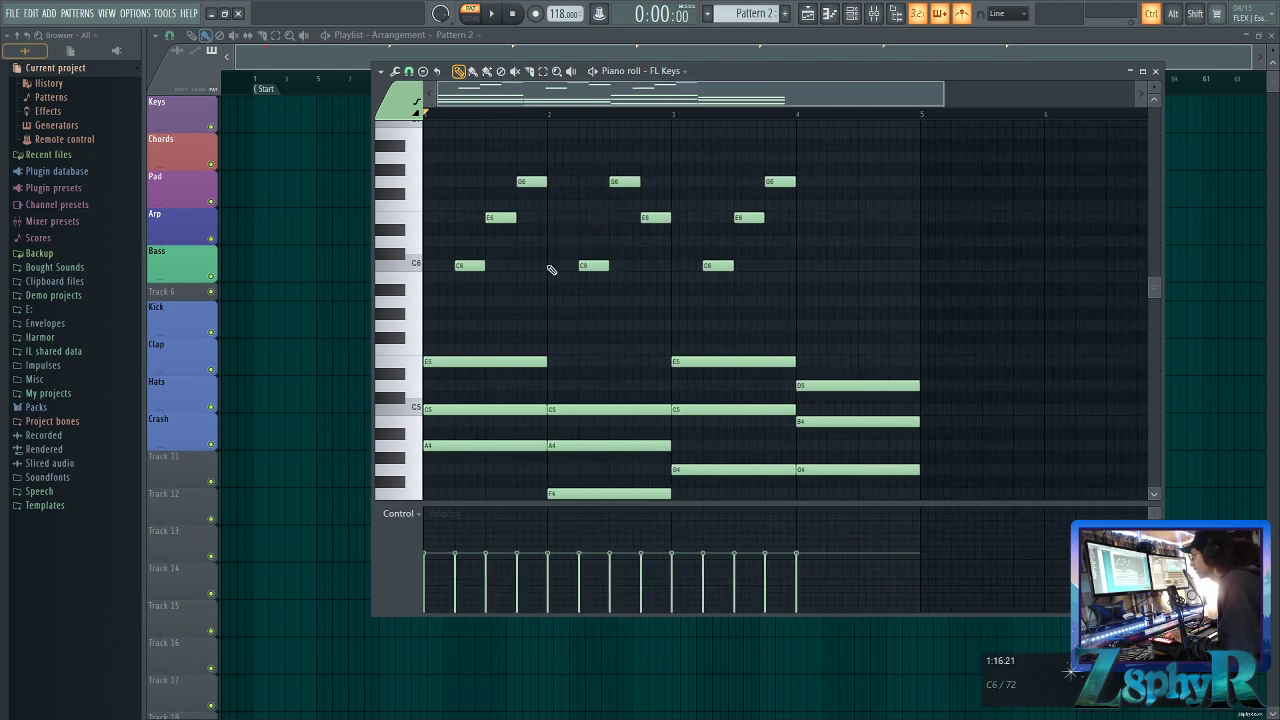
pyautogui.scroll(3, 551, 270)
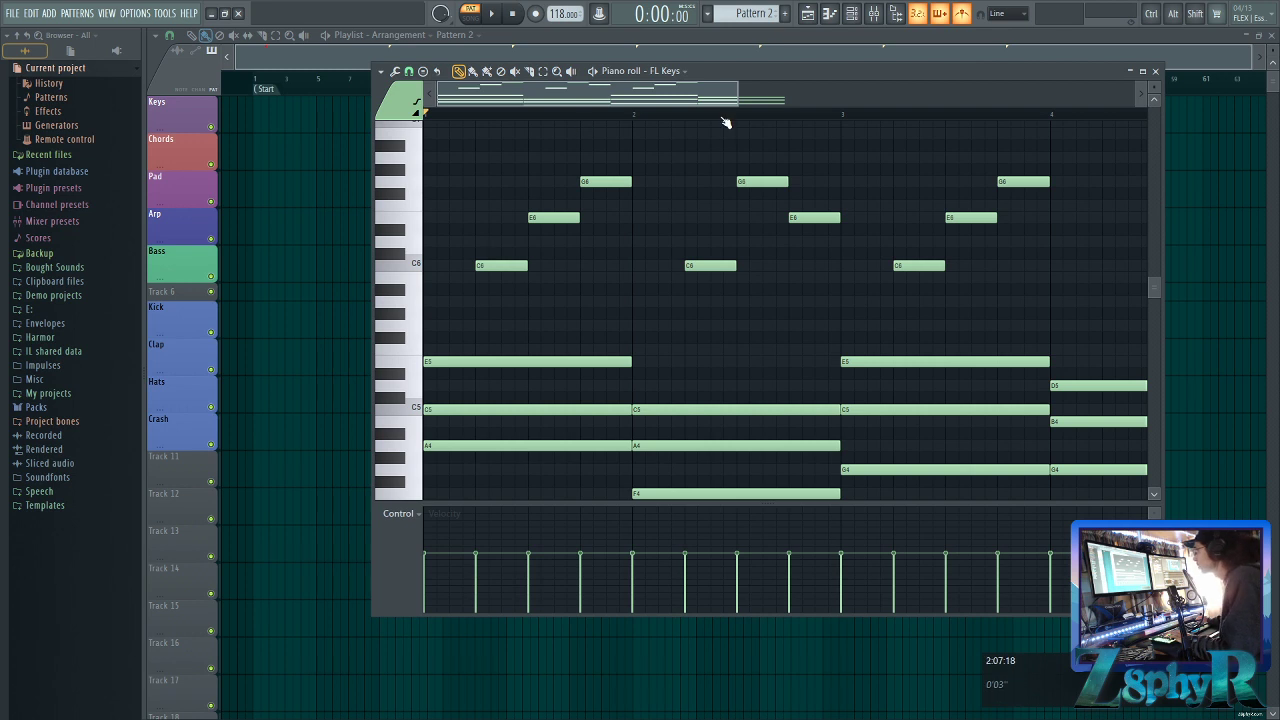
pyautogui.press('space')
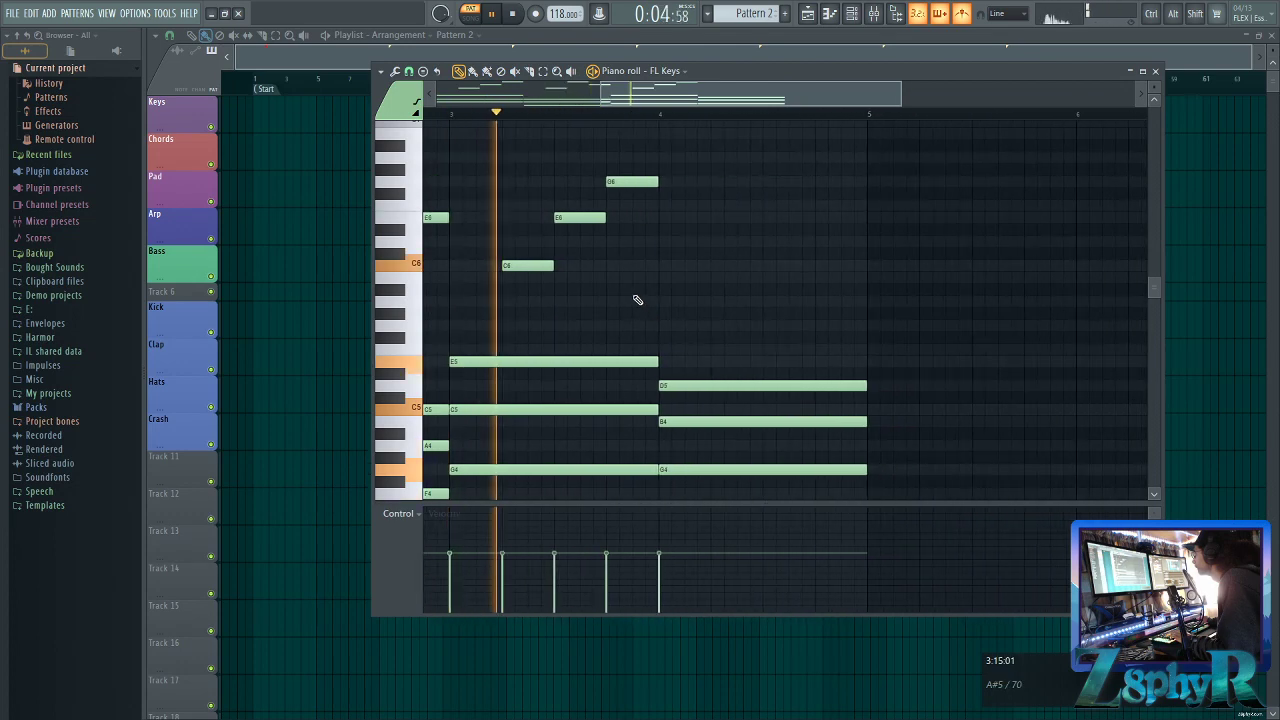
pyautogui.press('space')
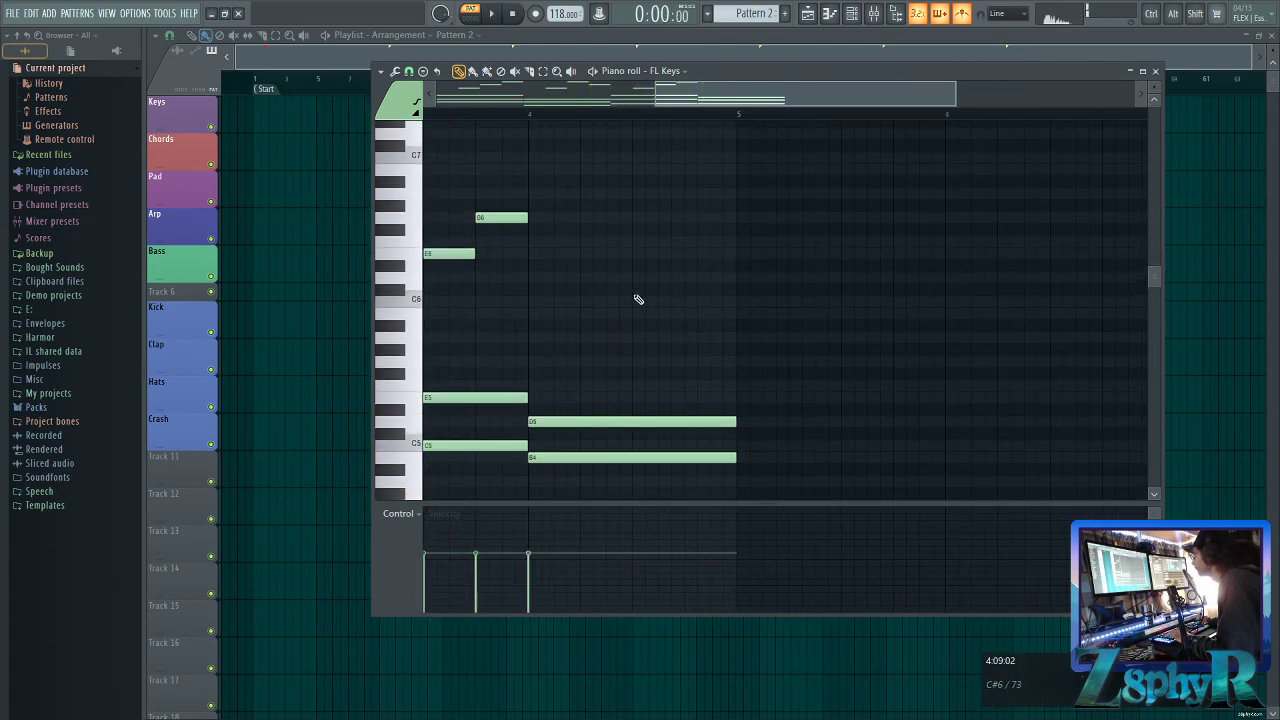
# Add one-beat E6, D6 and G5 notes on beats 2 to 4 of bar 4, and play back the pattern
pyautogui.click(583, 252)
pyautogui.click(637, 278)
pyautogui.moveTo(687, 341); pyautogui.dragTo(681, 364)
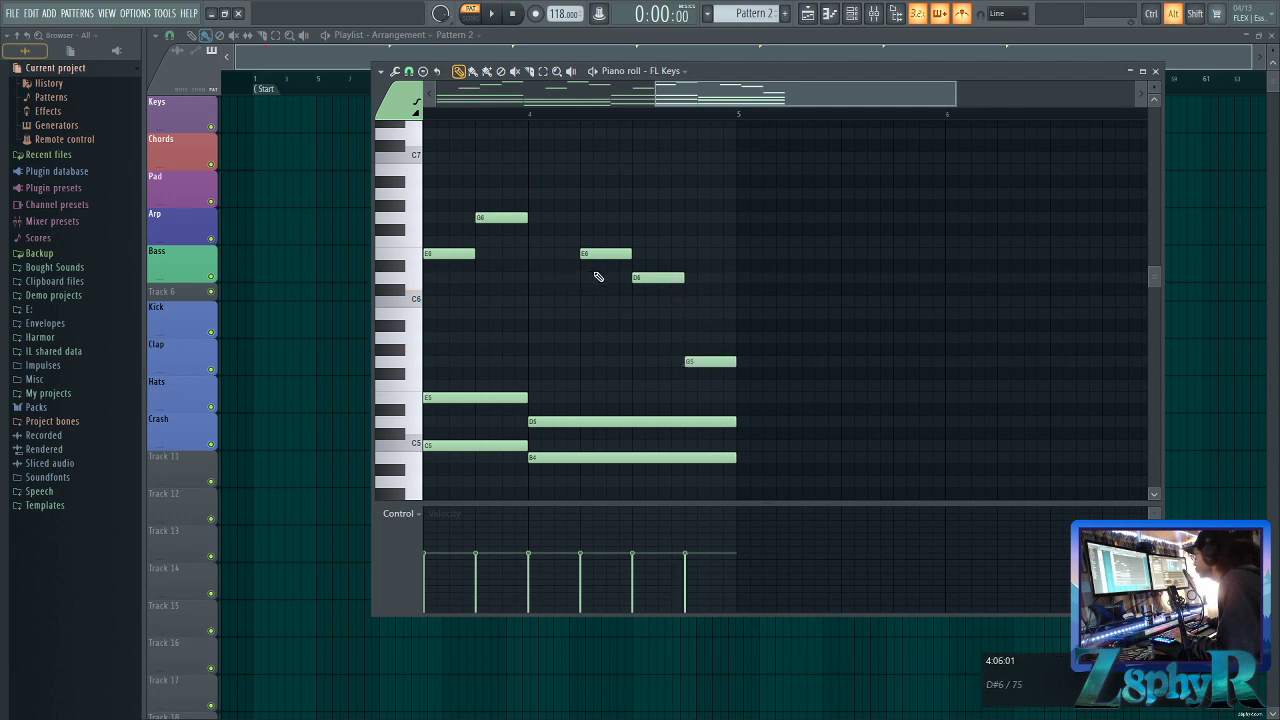
pyautogui.press('space')
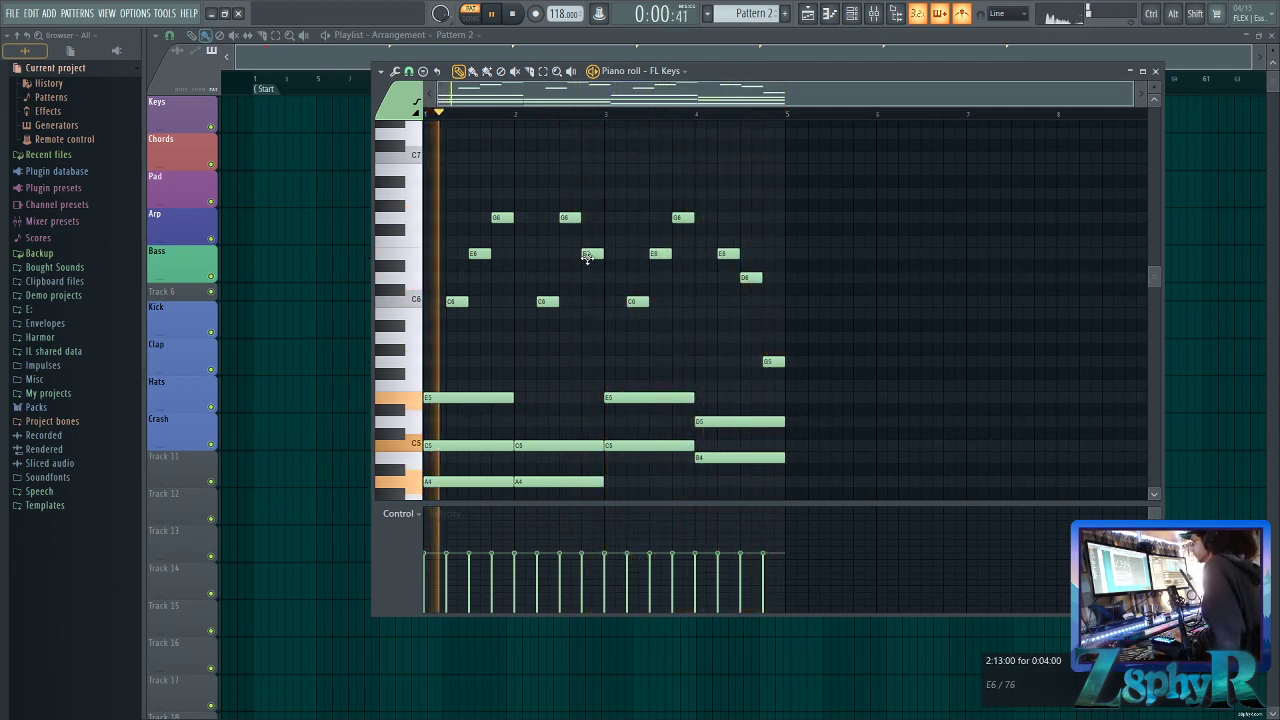
pyautogui.scroll(-3, 810, 350)
pyautogui.scroll(3, 818, 335)
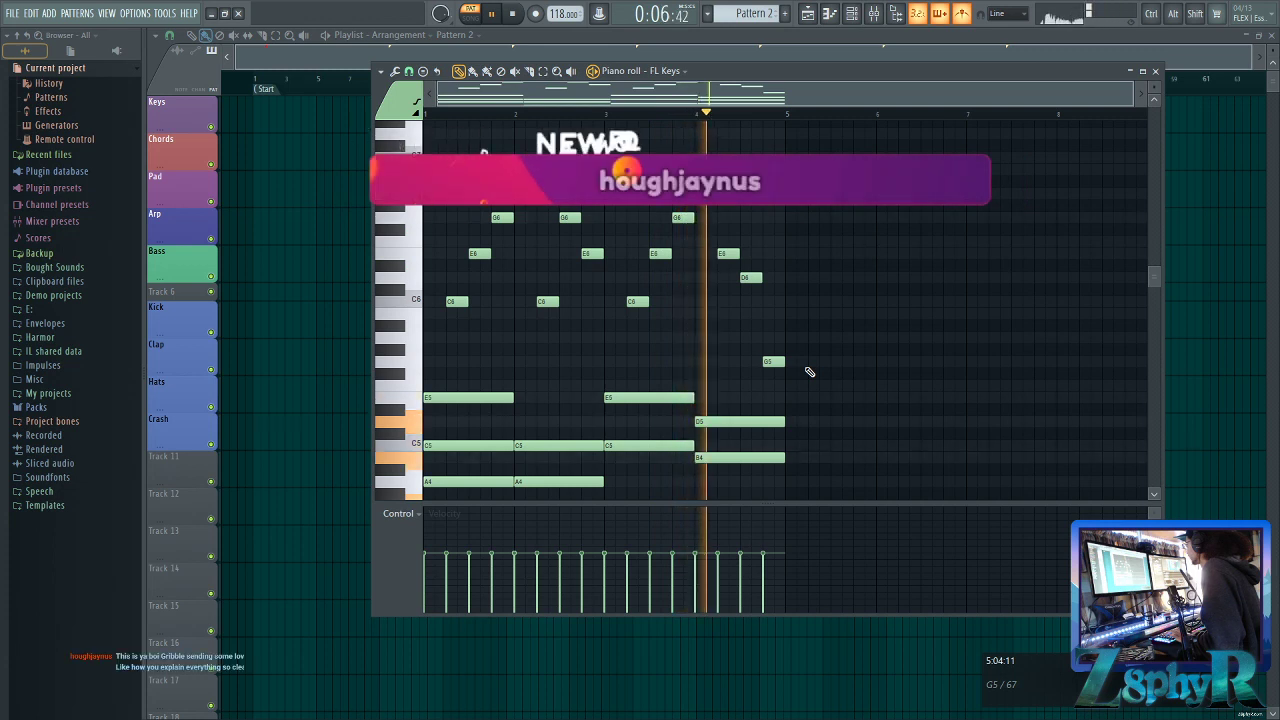
pyautogui.press('space')
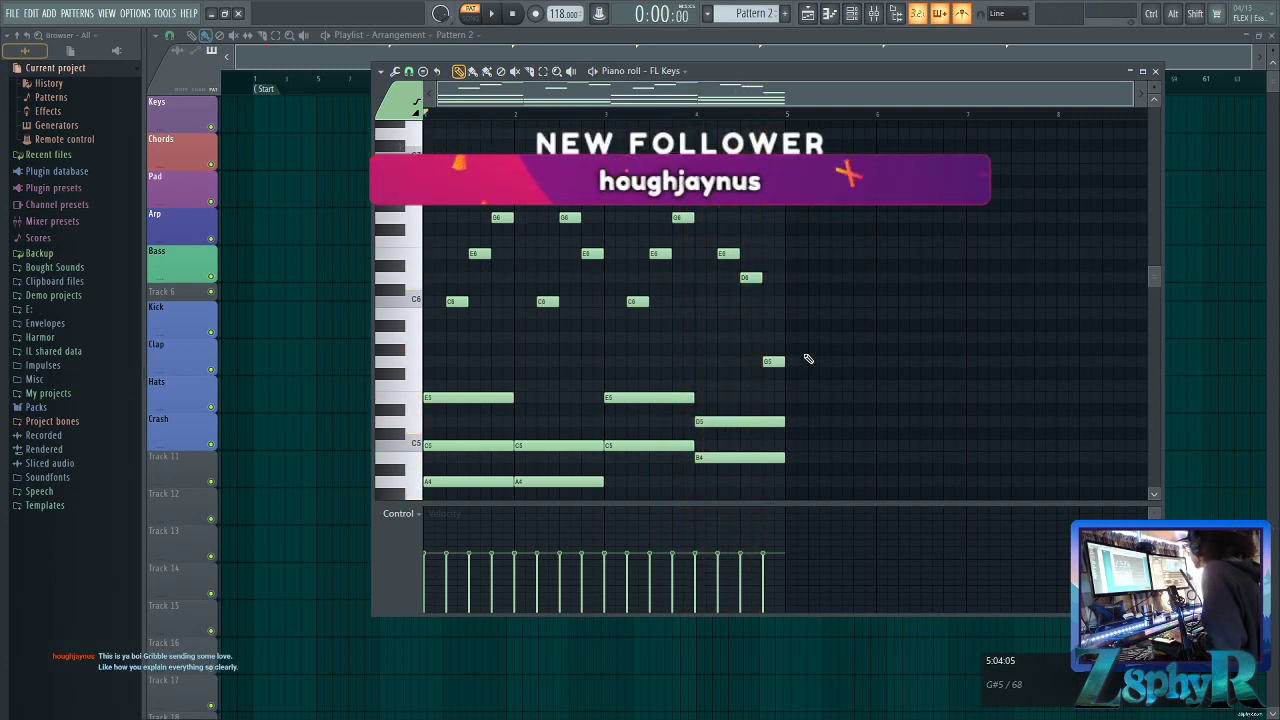
# Bring up the Channel rack and return from it to the Keys piano roll
pyautogui.moveTo(842, 378); pyautogui.dragTo(790, 362)
pyautogui.keyDown('ctrl'); pyautogui.click(502, 202); pyautogui.keyUp('ctrl')
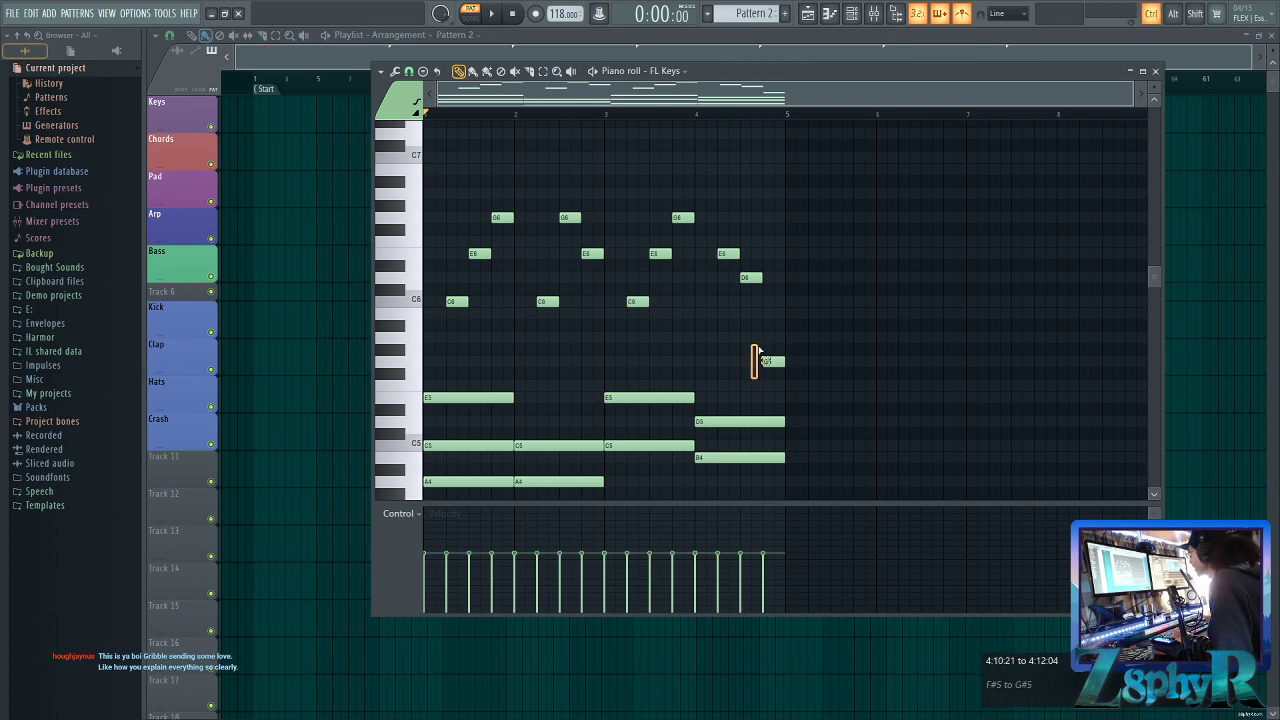
pyautogui.click(851, 13)
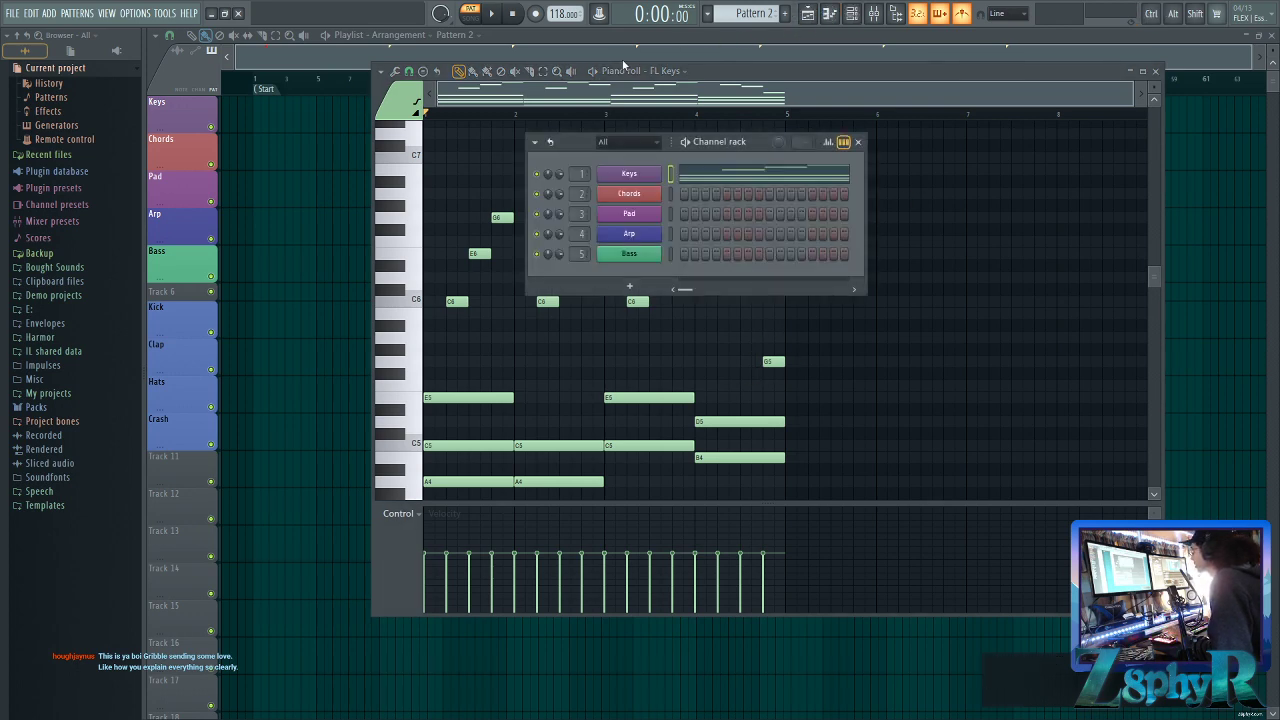
pyautogui.click(760, 178)
# Select the melody notes above the chords, and clear the selection
pyautogui.scroll(-5, 643, 314)
pyautogui.moveTo(820, 414); pyautogui.dragTo(500, 231)
pyautogui.scroll(4, 800, 285)
pyautogui.moveTo(829, 343); pyautogui.dragTo(805, 298)
pyautogui.keyDown('ctrl'); pyautogui.click(446, 143); pyautogui.keyUp('ctrl')
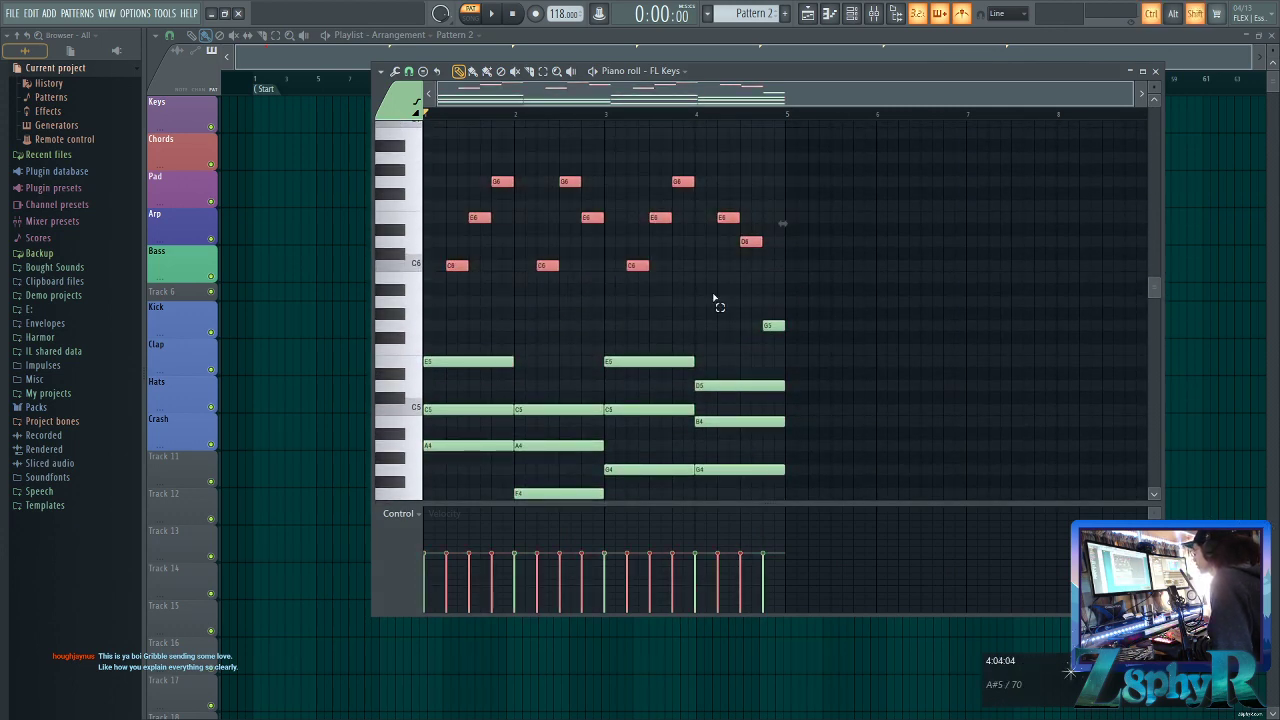
pyautogui.keyDown('ctrl'); pyautogui.click(720, 303); pyautogui.keyUp('ctrl')
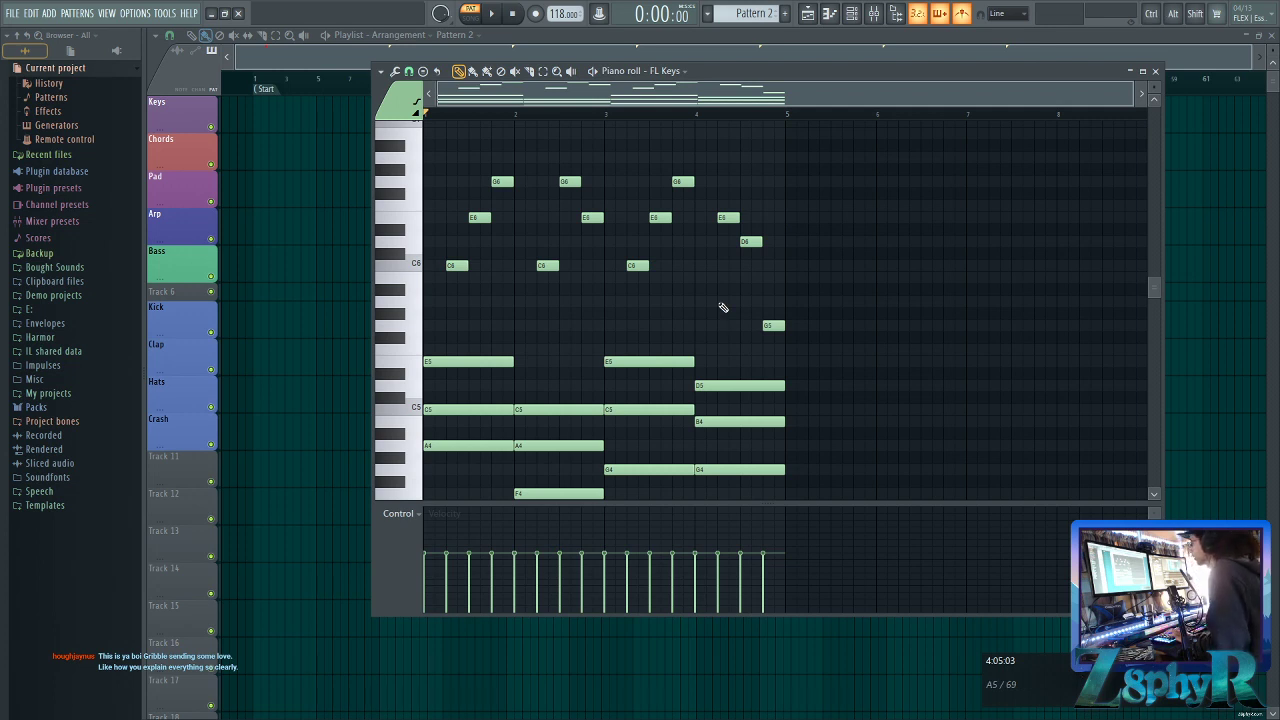
pyautogui.moveTo(839, 318); pyautogui.dragTo(717, 297)
pyautogui.moveTo(767, 310); pyautogui.dragTo(769, 322)
pyautogui.moveTo(450, 138); pyautogui.dragTo(797, 297)
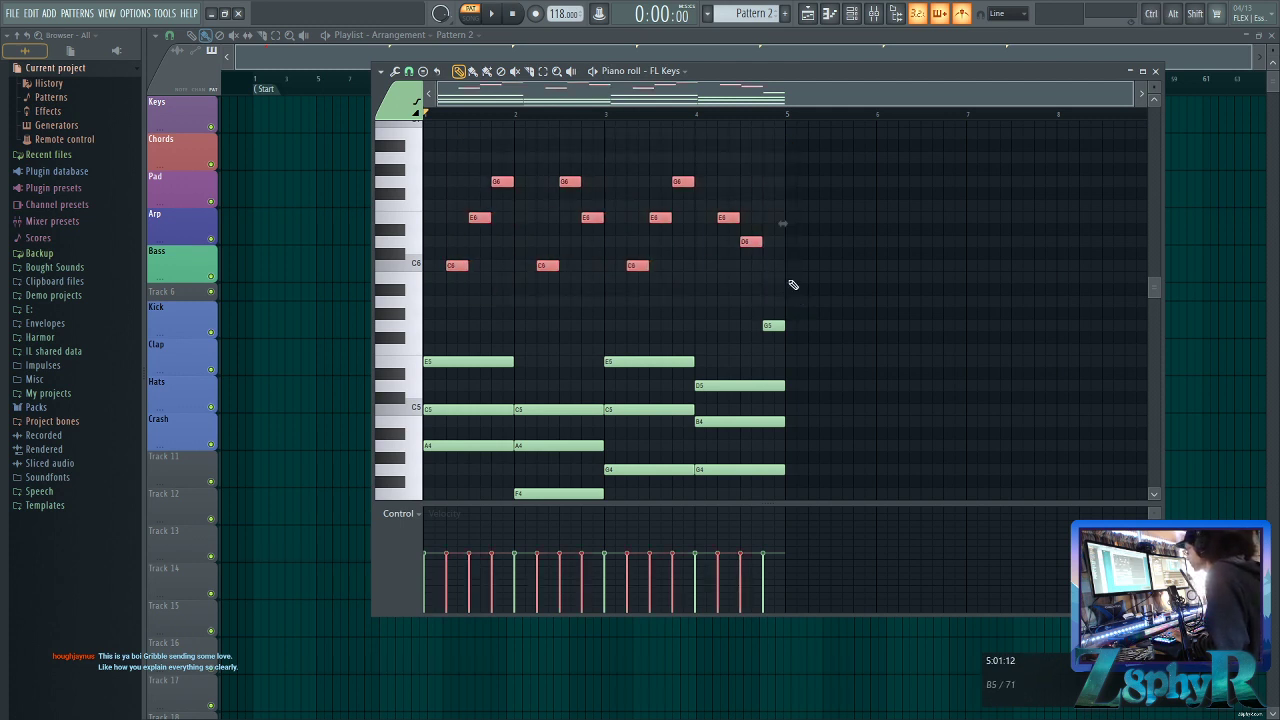
pyautogui.keyDown('ctrl'); pyautogui.click(799, 285); pyautogui.keyUp('ctrl')
pyautogui.keyDown('ctrl'); pyautogui.moveTo(796, 284); pyautogui.dragTo(777, 338); pyautogui.keyUp('ctrl')
pyautogui.keyDown('ctrl'); pyautogui.click(803, 293); pyautogui.keyUp('ctrl')
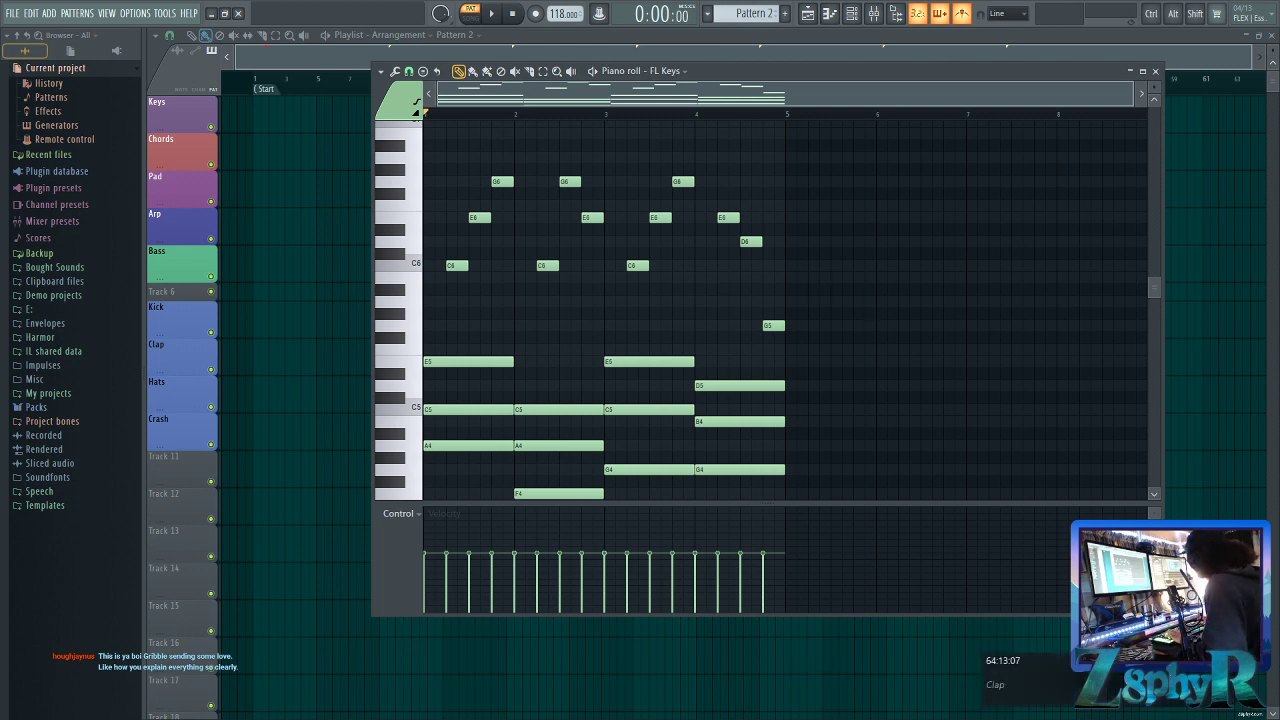
# Select the long chord notes beneath the melody, and deselect them
pyautogui.scroll(-3, 935, 300)
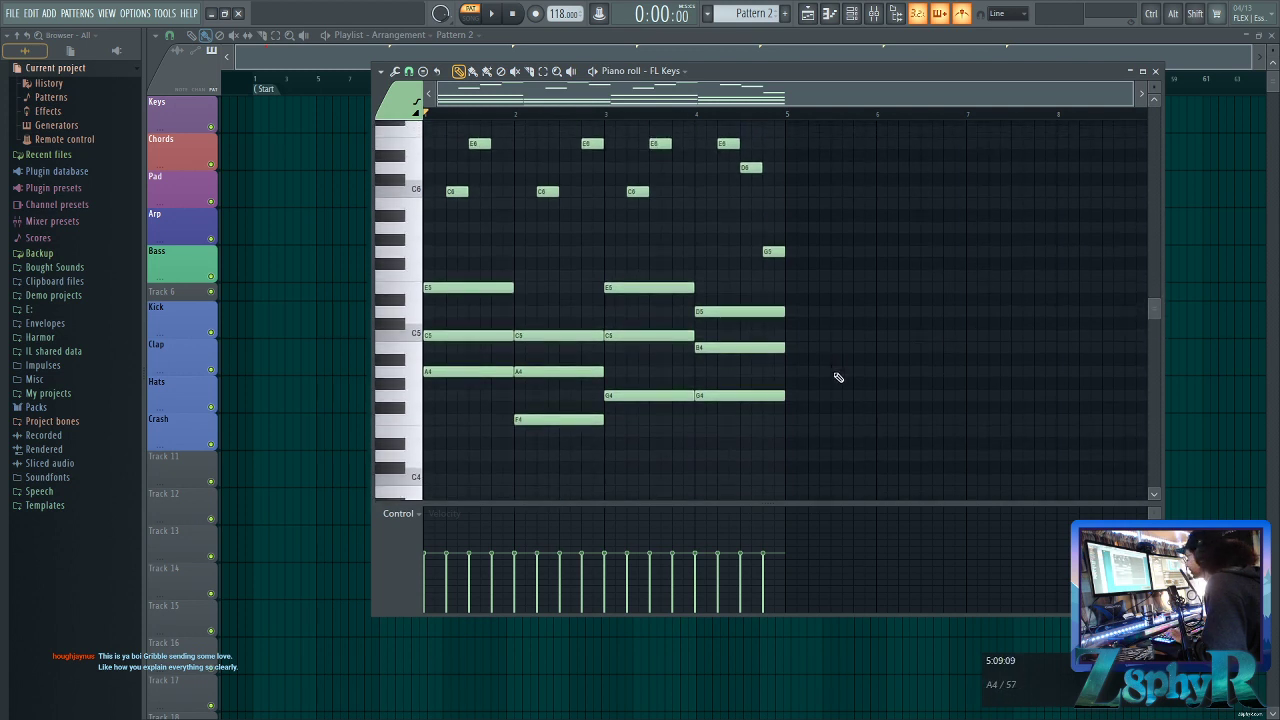
pyautogui.moveTo(894, 436); pyautogui.dragTo(388, 254)
pyautogui.moveTo(861, 397); pyautogui.dragTo(458, 294)
pyautogui.moveTo(838, 458); pyautogui.dragTo(477, 289)
pyautogui.keyDown('ctrl'); pyautogui.click(915, 371); pyautogui.keyUp('ctrl')
pyautogui.scroll(3, 872, 368)
pyautogui.moveTo(804, 330)
pyautogui.mouseDown()
pyautogui.moveTo(426, 142)
pyautogui.moveTo(717, 303)
pyautogui.moveTo(800, 326)
pyautogui.mouseUp()
pyautogui.keyDown('ctrl'); pyautogui.click(593, 158); pyautogui.keyUp('ctrl')
pyautogui.keyDown('ctrl'); pyautogui.click(826, 338); pyautogui.keyUp('ctrl')
pyautogui.scroll(-4, 840, 357)
pyautogui.scroll(1, 822, 328)
# Mute the Keys channel in the Channel rack and hide its piano roll
pyautogui.click(851, 13)
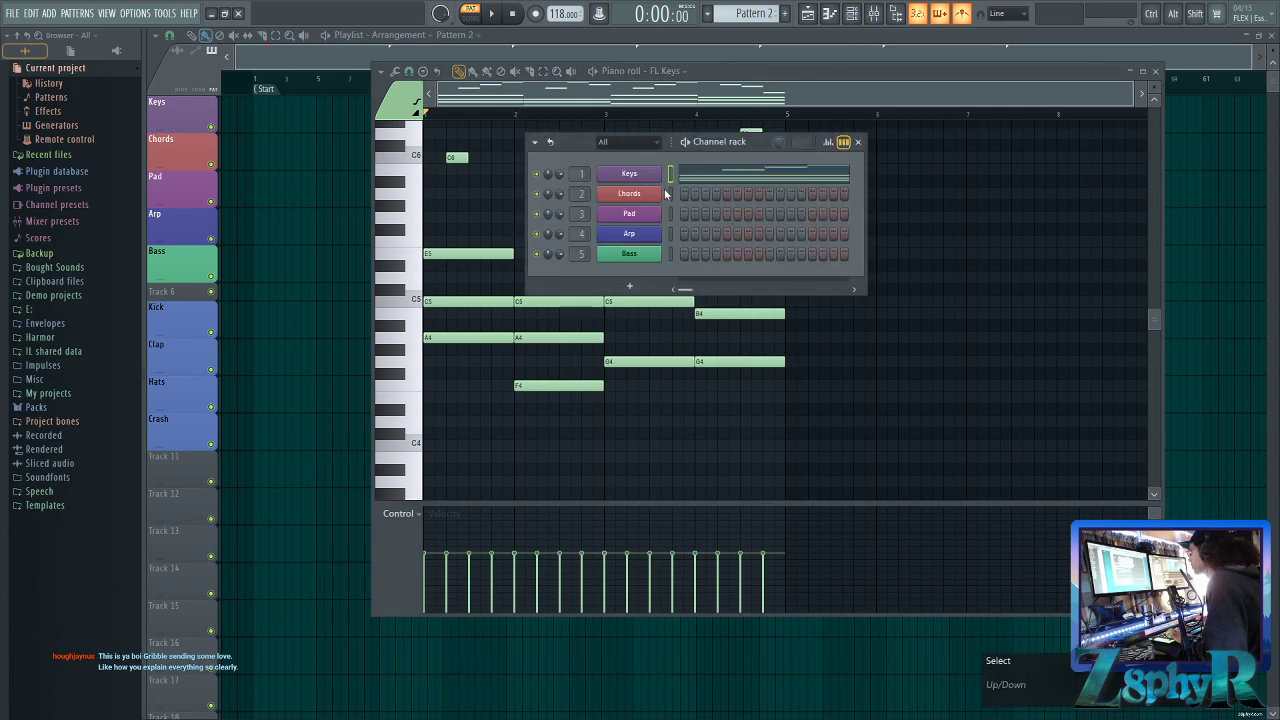
pyautogui.click(670, 200)
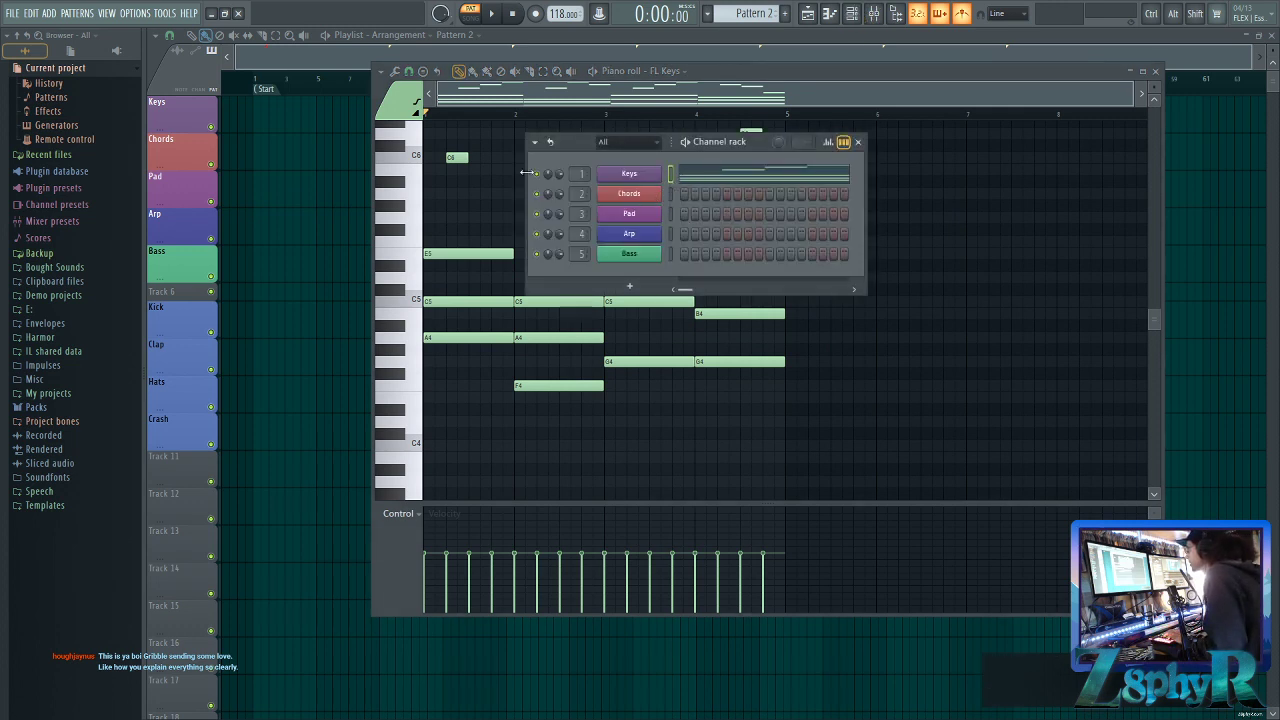
pyautogui.click(535, 173)
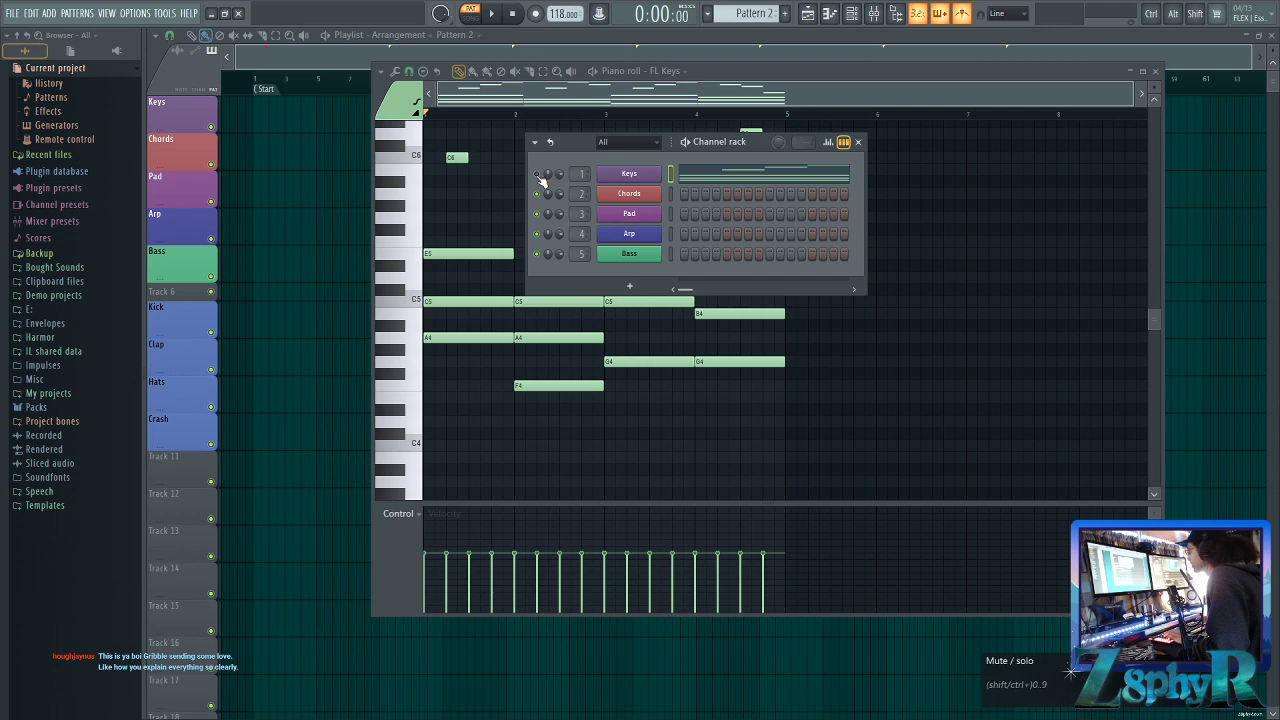
pyautogui.click(729, 184)
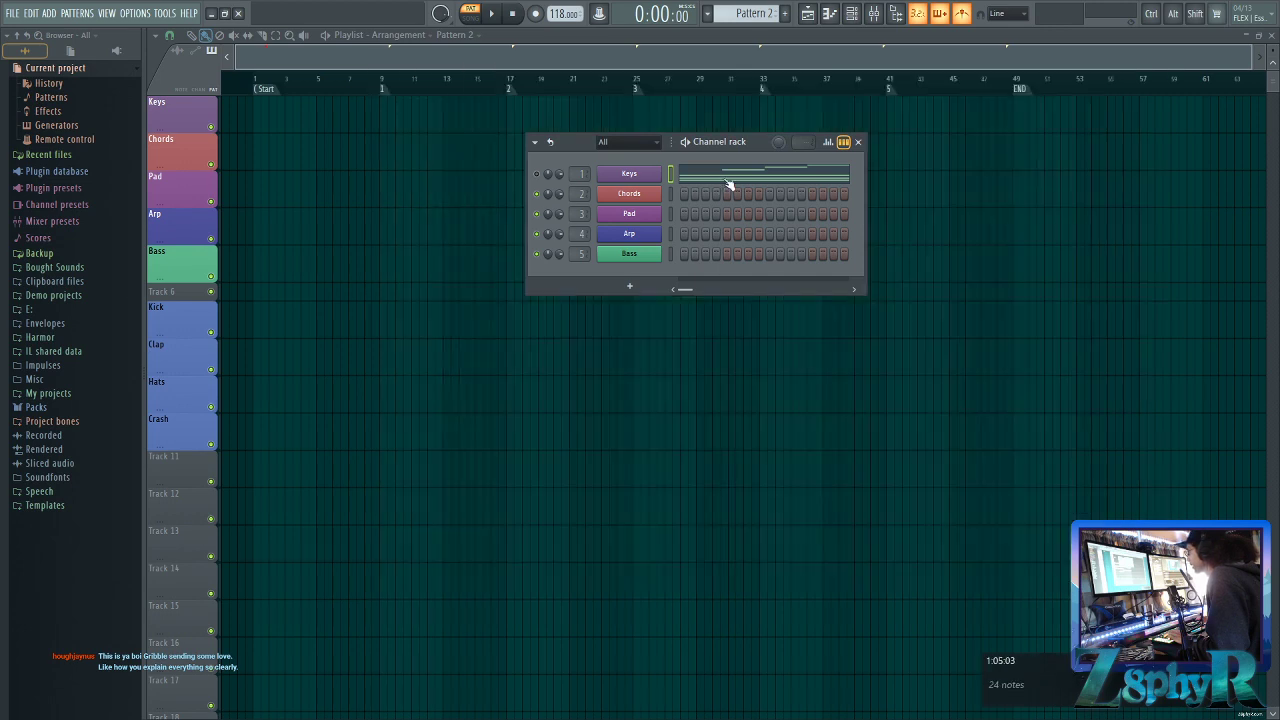
# Play the pattern with the Keys channel muted, and stop playback
pyautogui.click(491, 14)
pyautogui.click(850, 14)
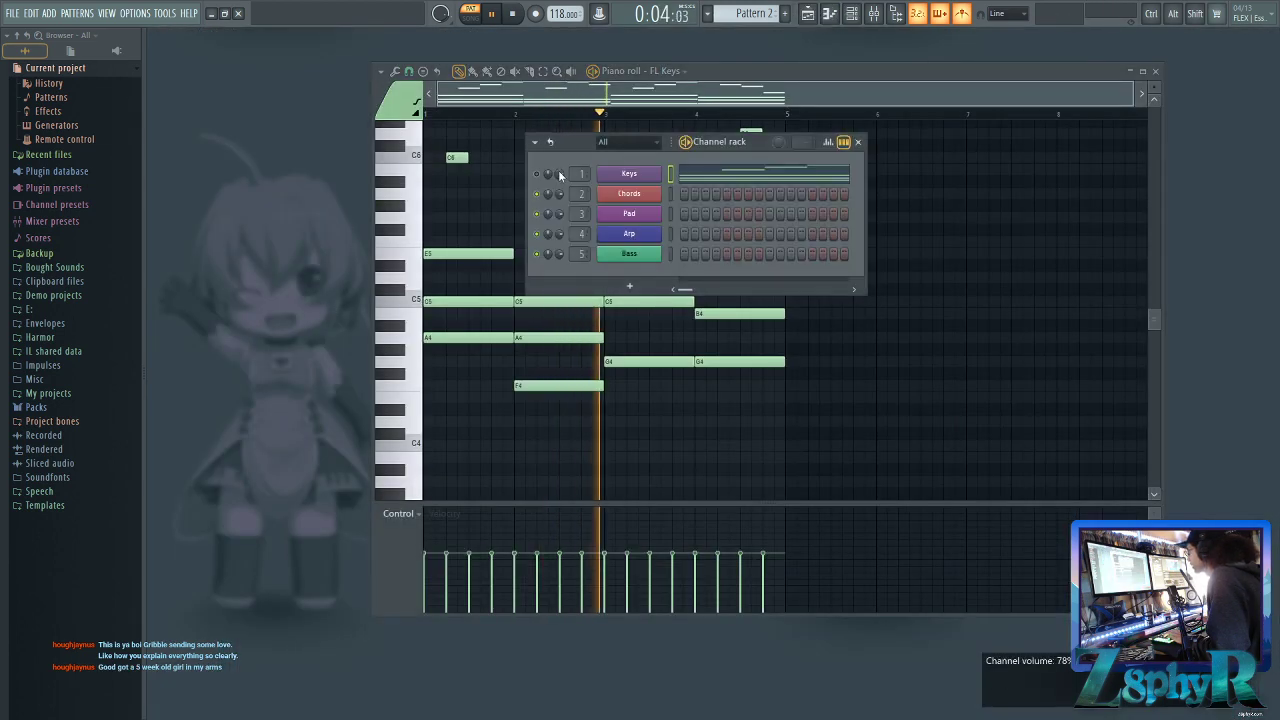
pyautogui.click(808, 14)
pyautogui.press('space')
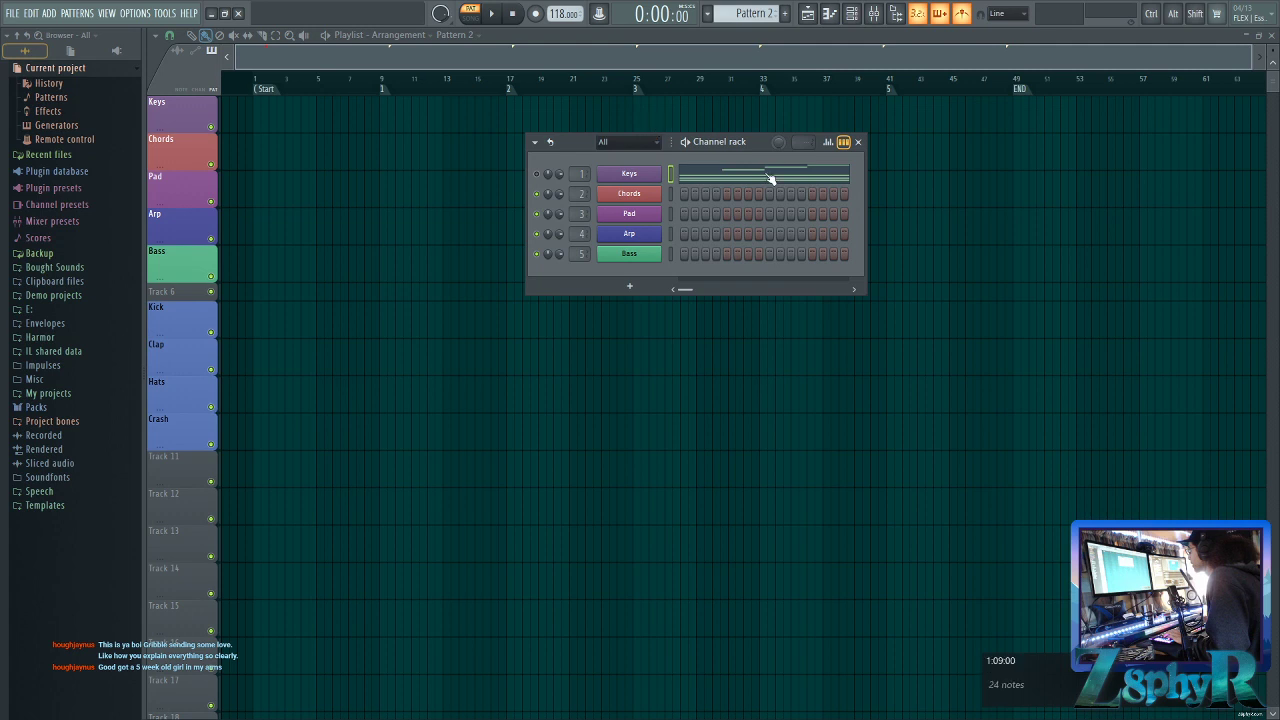
# Select the chord notes across all four bars in the Keys piano roll, copy them, and close the piano roll
pyautogui.click(698, 177)
pyautogui.moveTo(738, 78); pyautogui.dragTo(735, 74)
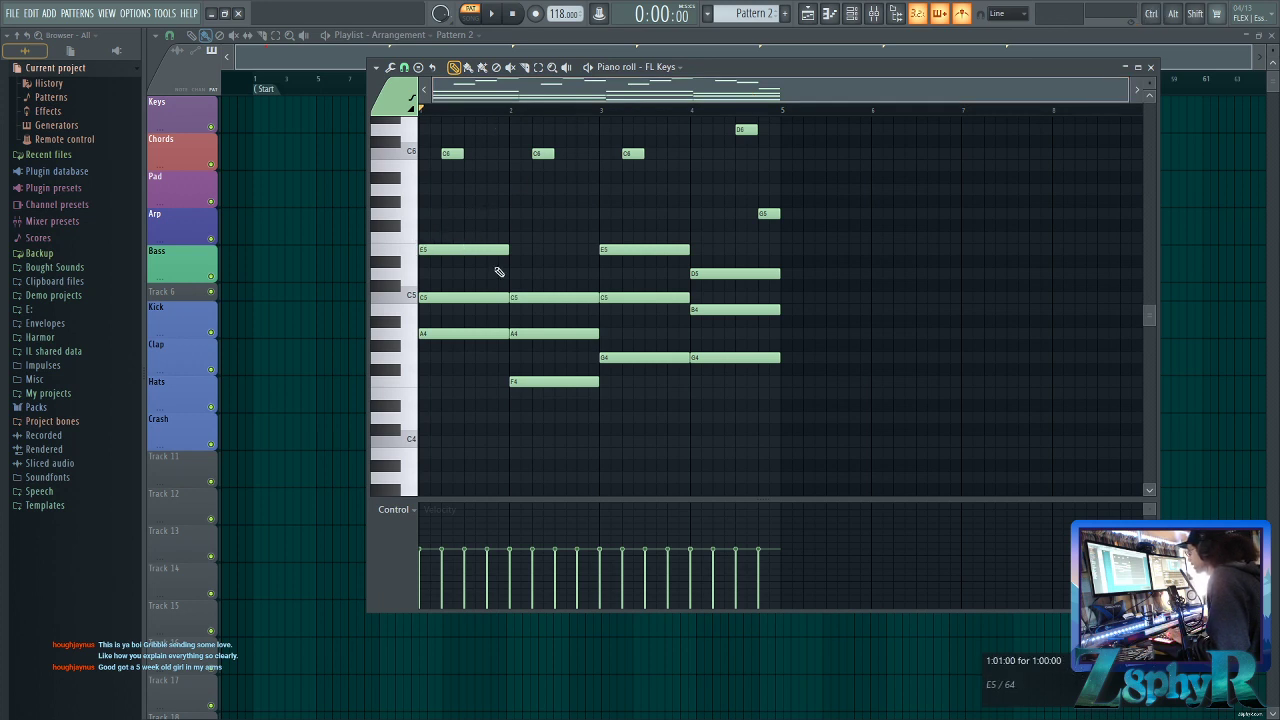
pyautogui.scroll(4, 494, 231)
pyautogui.scroll(-3, 530, 289)
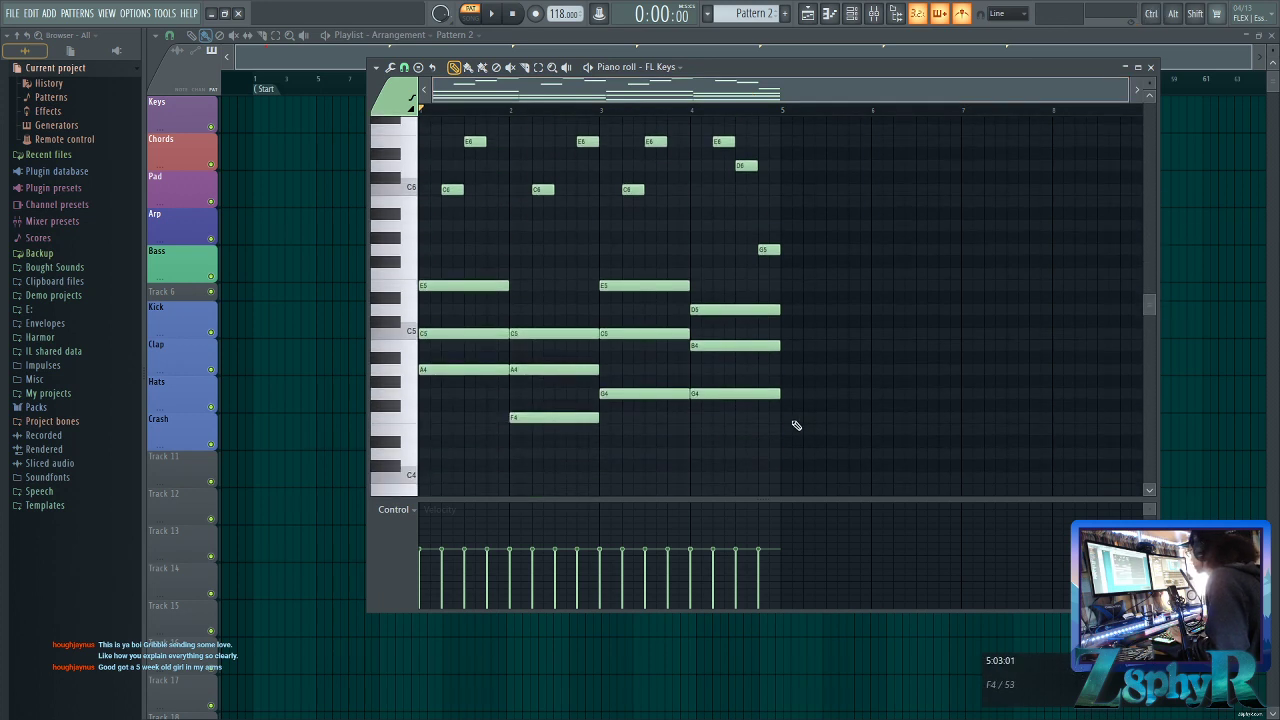
pyautogui.moveTo(847, 482); pyautogui.dragTo(426, 266)
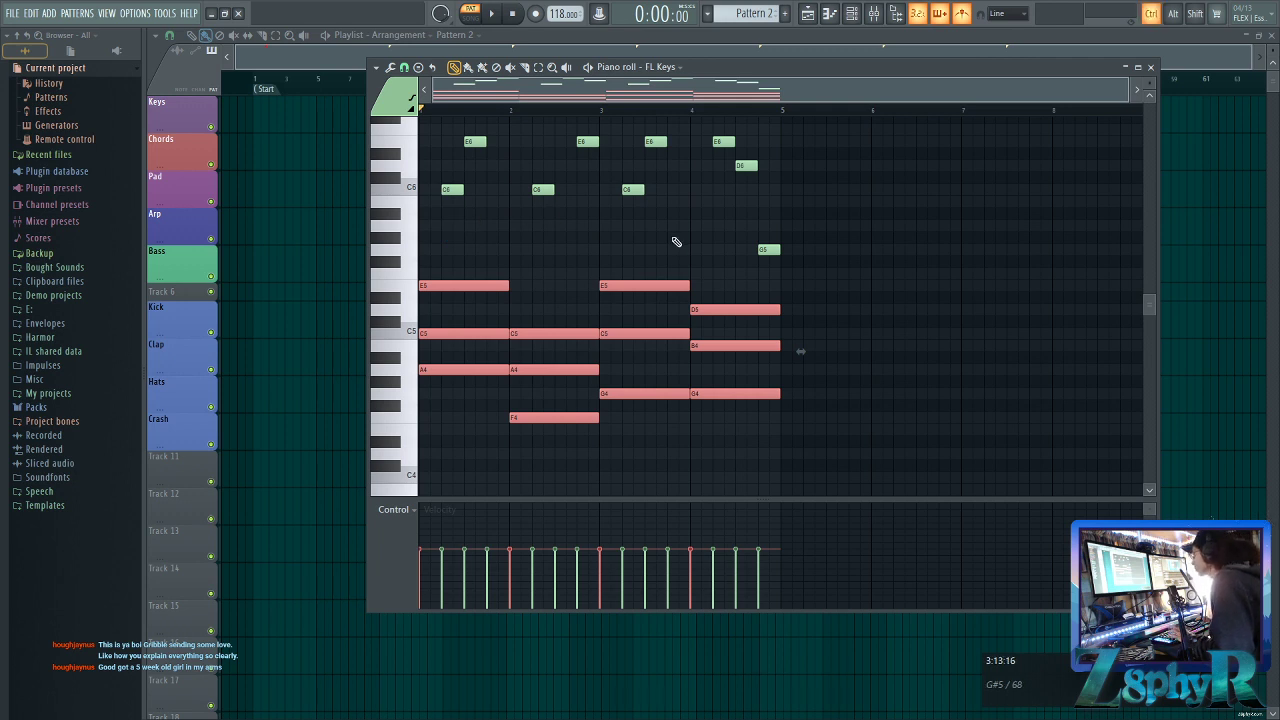
pyautogui.click(375, 67)
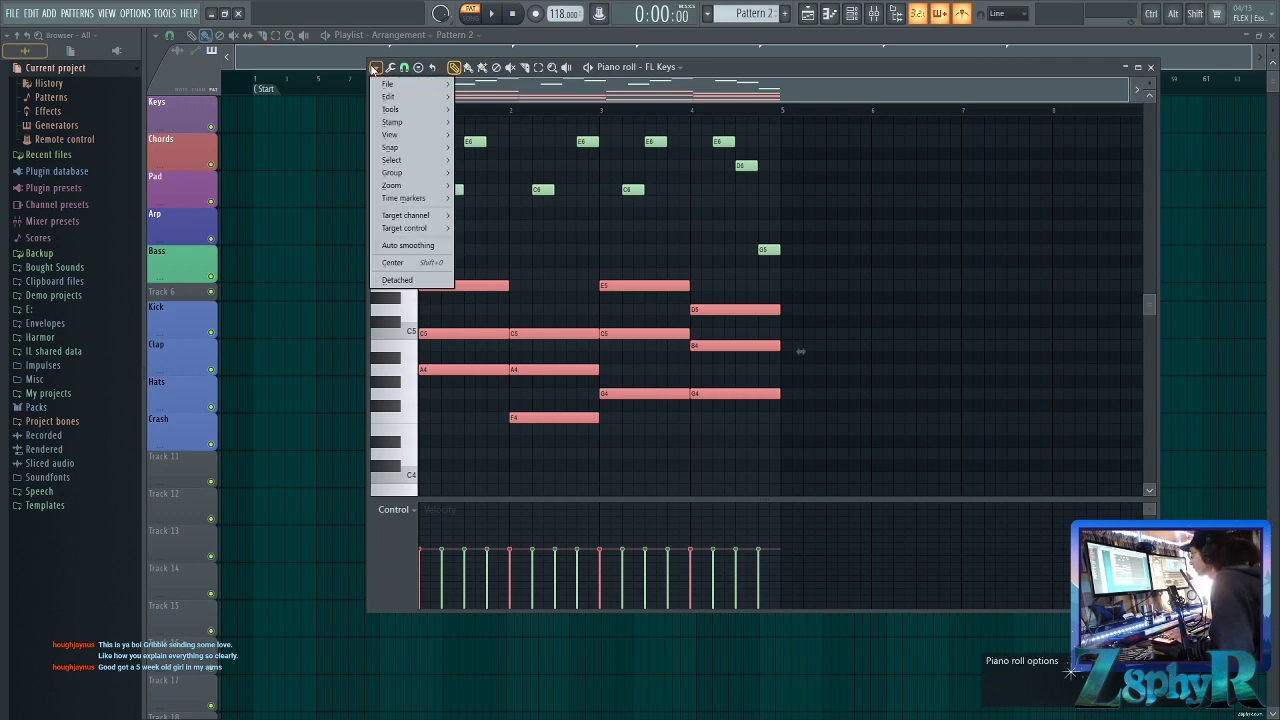
pyautogui.moveTo(448, 97)
pyautogui.click(539, 110)
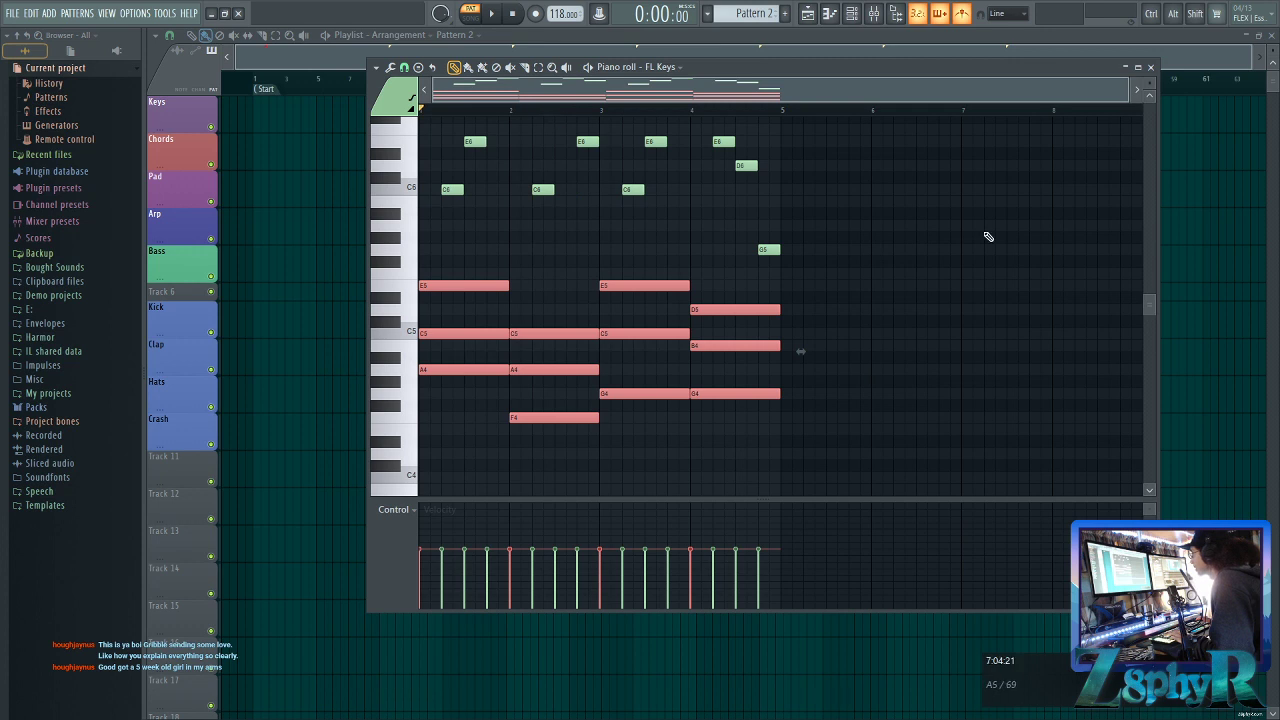
pyautogui.click(1150, 67)
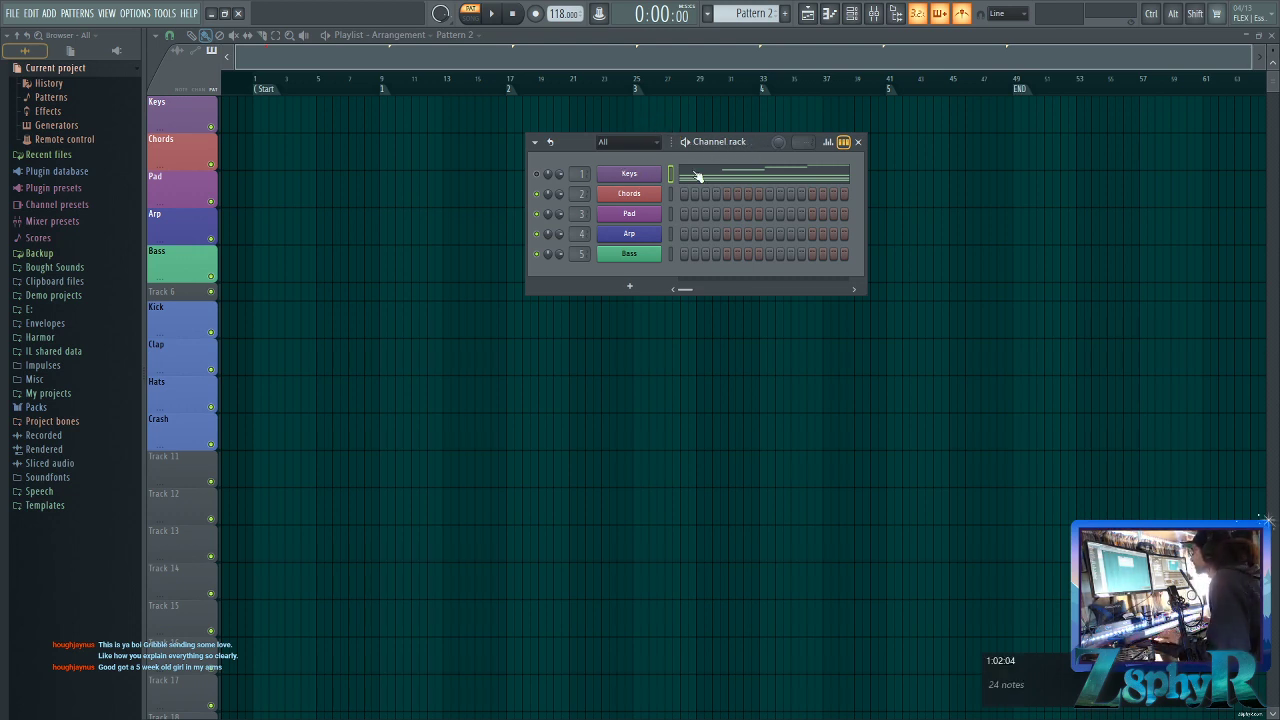
# Open the Chords channel's 3x Osc synth and move its window just beneath the Chords and Pad rows of the Channel rack
pyautogui.rightClick(628, 196)
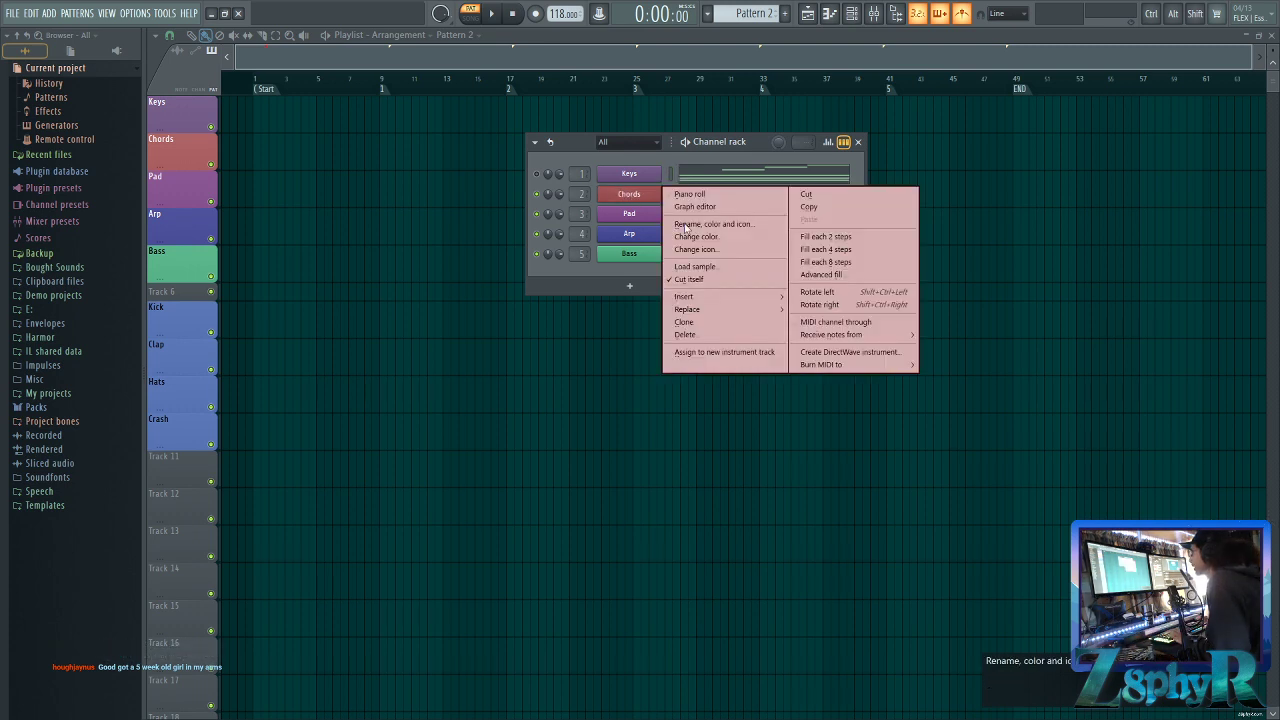
pyautogui.click(619, 194)
pyautogui.click(644, 197)
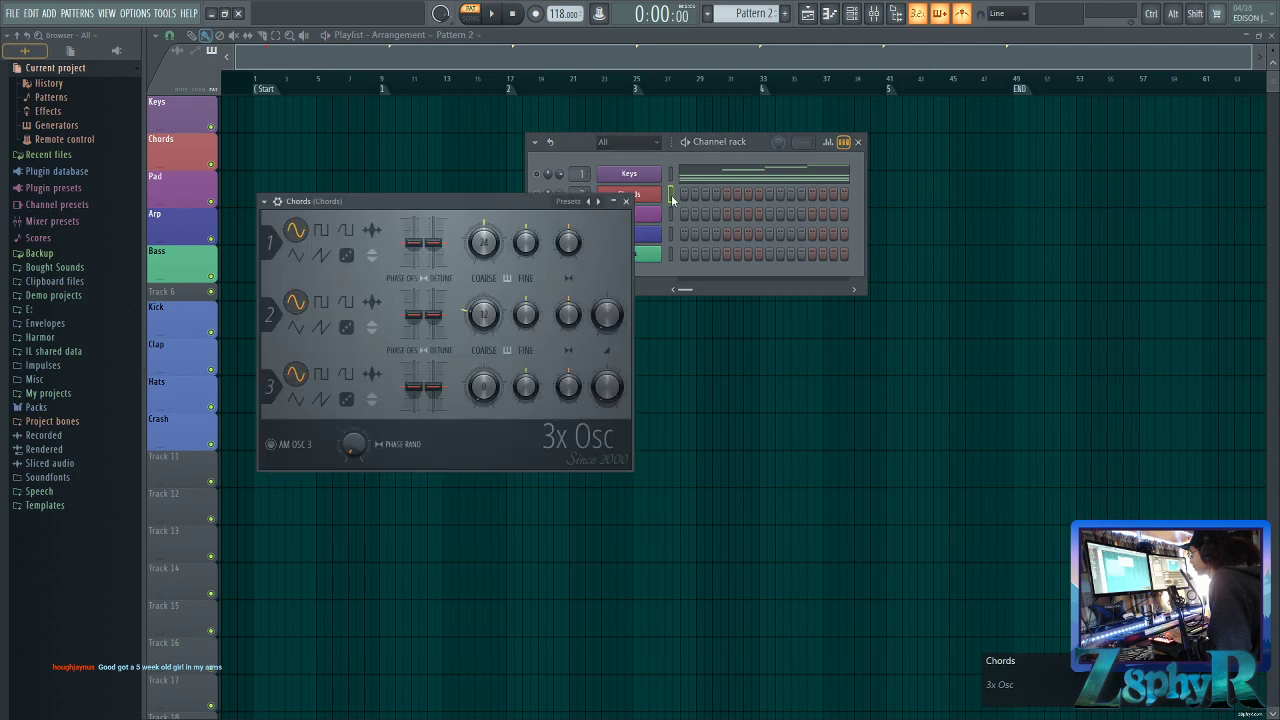
pyautogui.moveTo(443, 199); pyautogui.dragTo(736, 255)
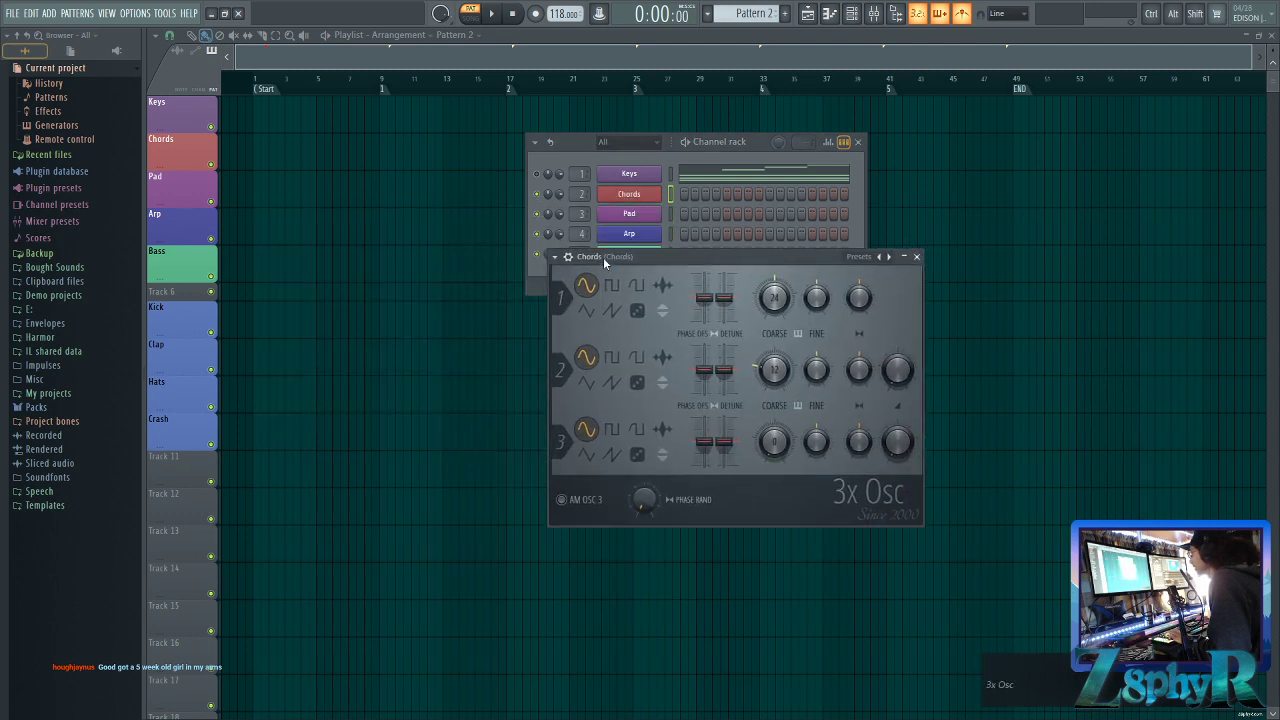
pyautogui.moveTo(625, 257); pyautogui.dragTo(626, 258)
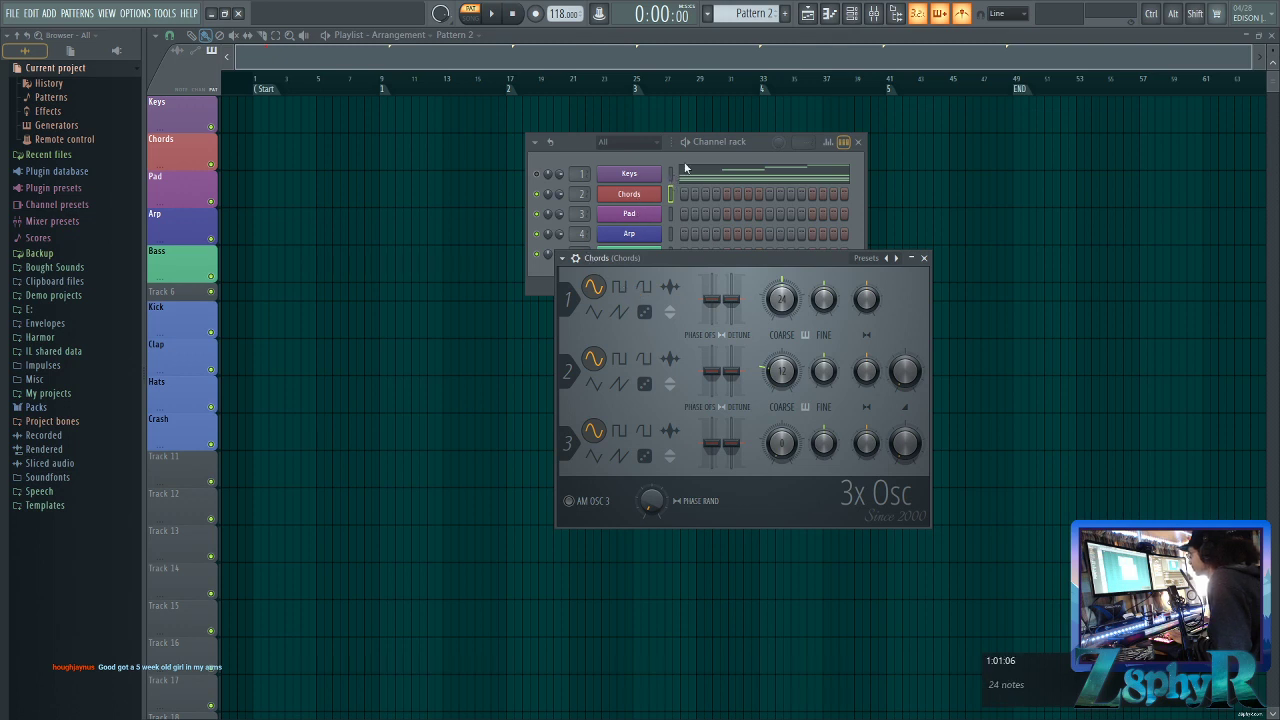
pyautogui.click(731, 147)
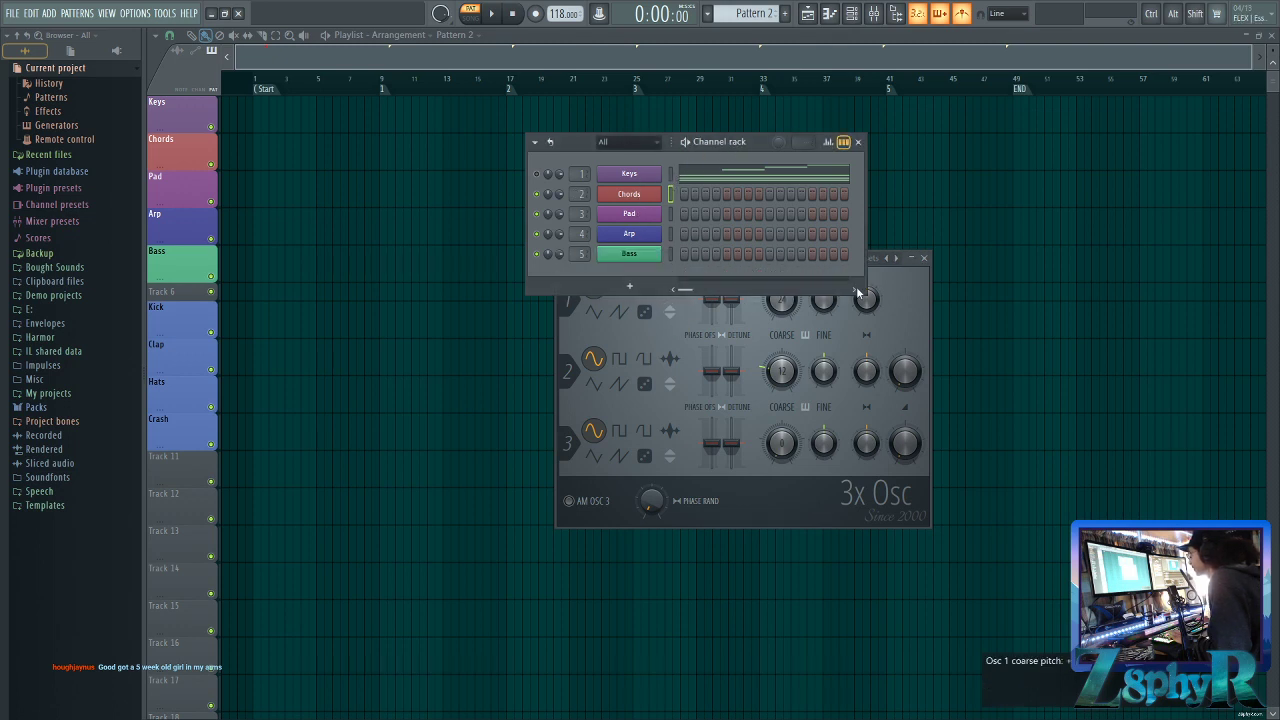
pyautogui.click(895, 294)
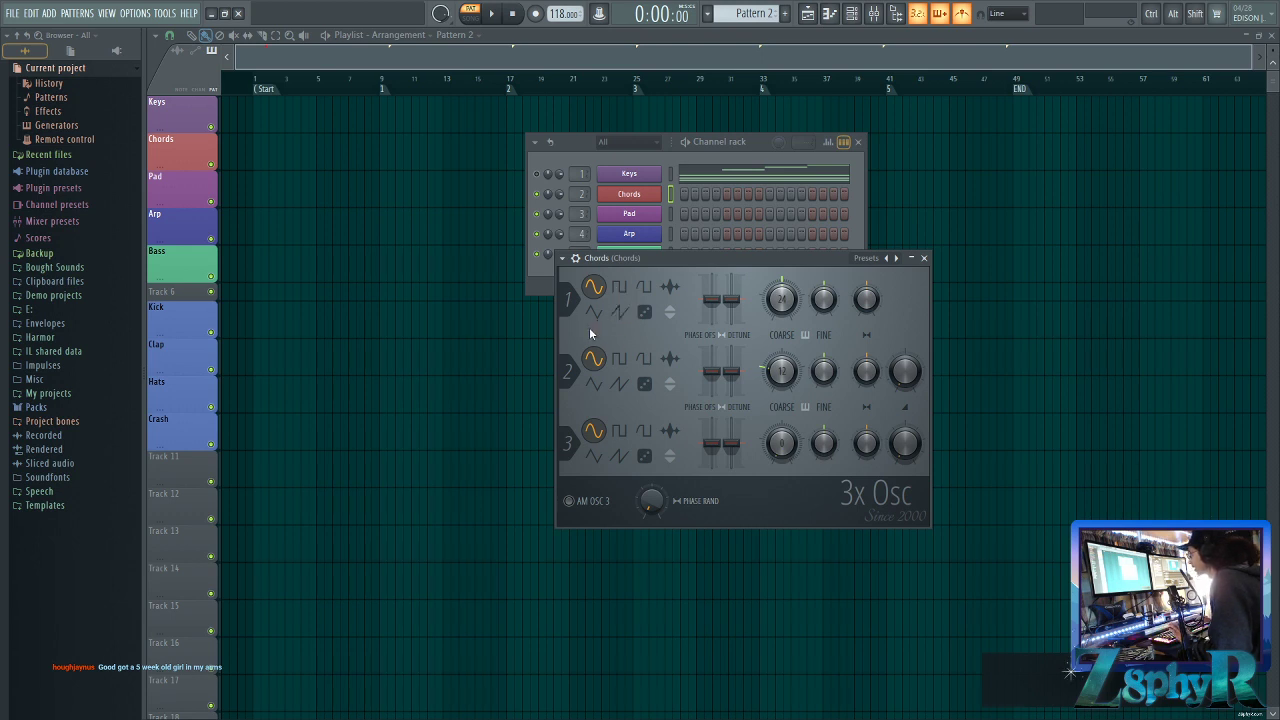
# Cycle oscillator 1 of the Chords synth through its sine, square, rounded square, saw and triangle shapes, ending on triangle
pyautogui.click(619, 313)
pyautogui.click(594, 287)
pyautogui.click(619, 287)
pyautogui.click(644, 287)
pyautogui.click(619, 313)
pyautogui.click(594, 287)
pyautogui.click(619, 287)
pyautogui.click(644, 287)
pyautogui.click(619, 313)
pyautogui.click(594, 313)
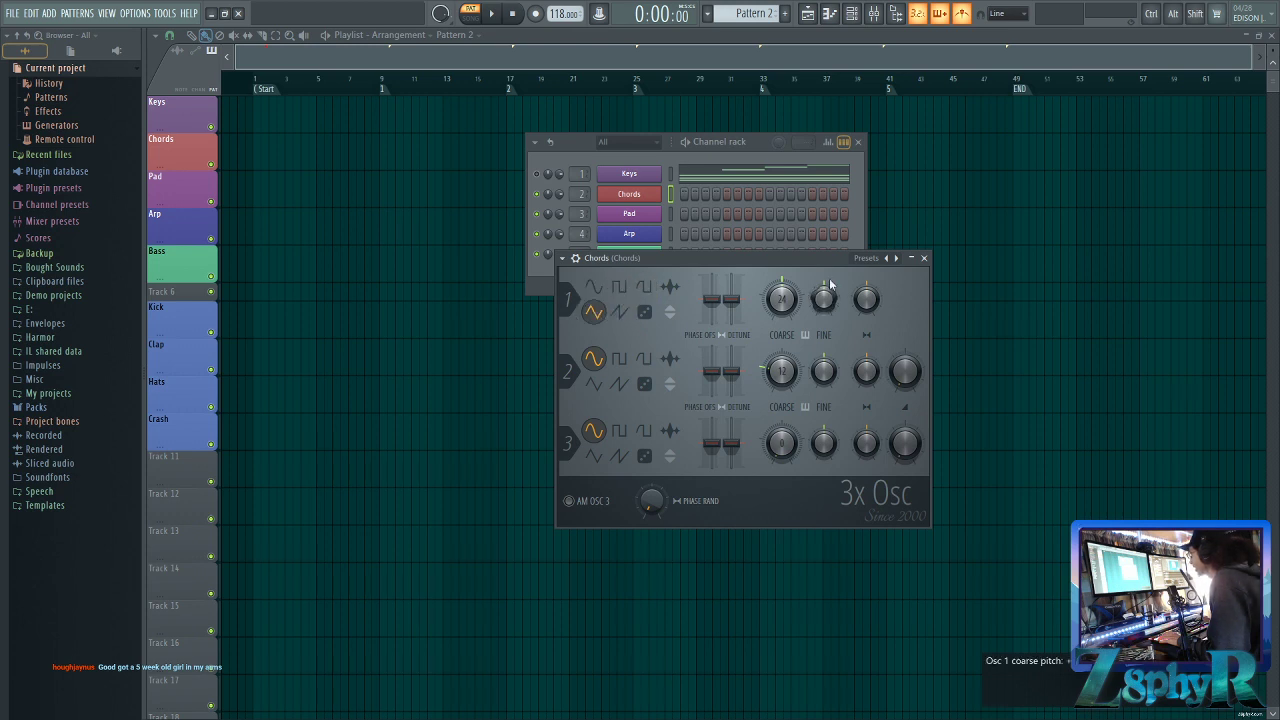
# Shift the Chords synth window clear of the Channel rack and show its detailed settings
pyautogui.moveTo(766, 254); pyautogui.dragTo(814, 275)
pyautogui.click(625, 279)
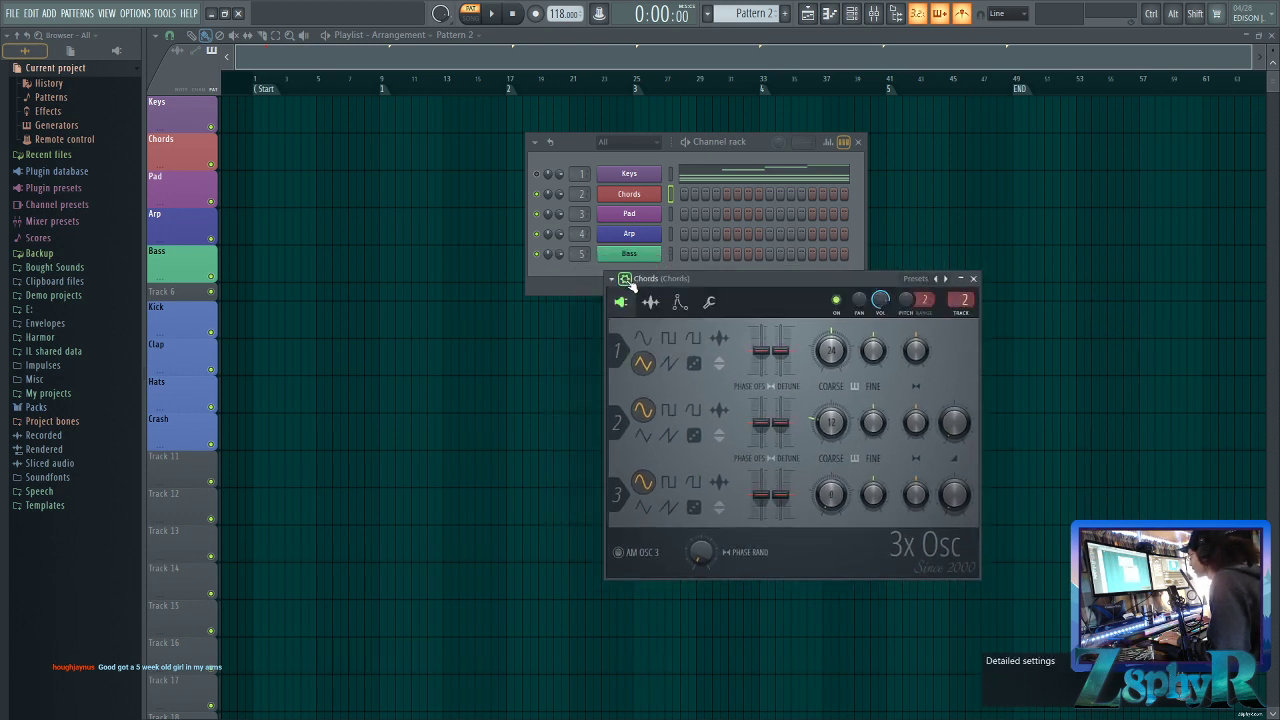
# Switch oscillator 1 repeatedly among its wave shapes again and return it to sine
pyautogui.click(643, 339)
pyautogui.click(668, 339)
pyautogui.click(669, 363)
pyautogui.click(694, 339)
pyautogui.click(669, 343)
pyautogui.click(645, 362)
pyautogui.click(669, 363)
pyautogui.click(669, 341)
pyautogui.click(694, 340)
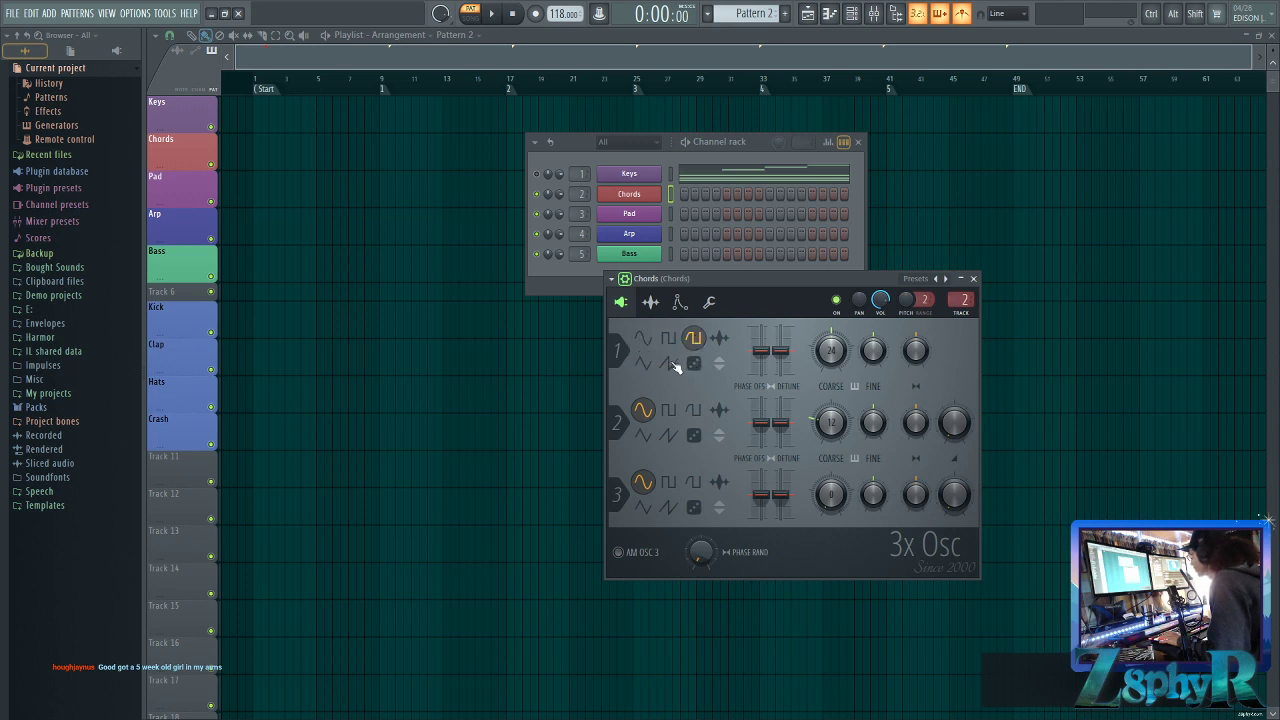
pyautogui.click(645, 341)
pyautogui.click(668, 341)
pyautogui.click(669, 365)
pyautogui.click(645, 364)
pyautogui.click(646, 341)
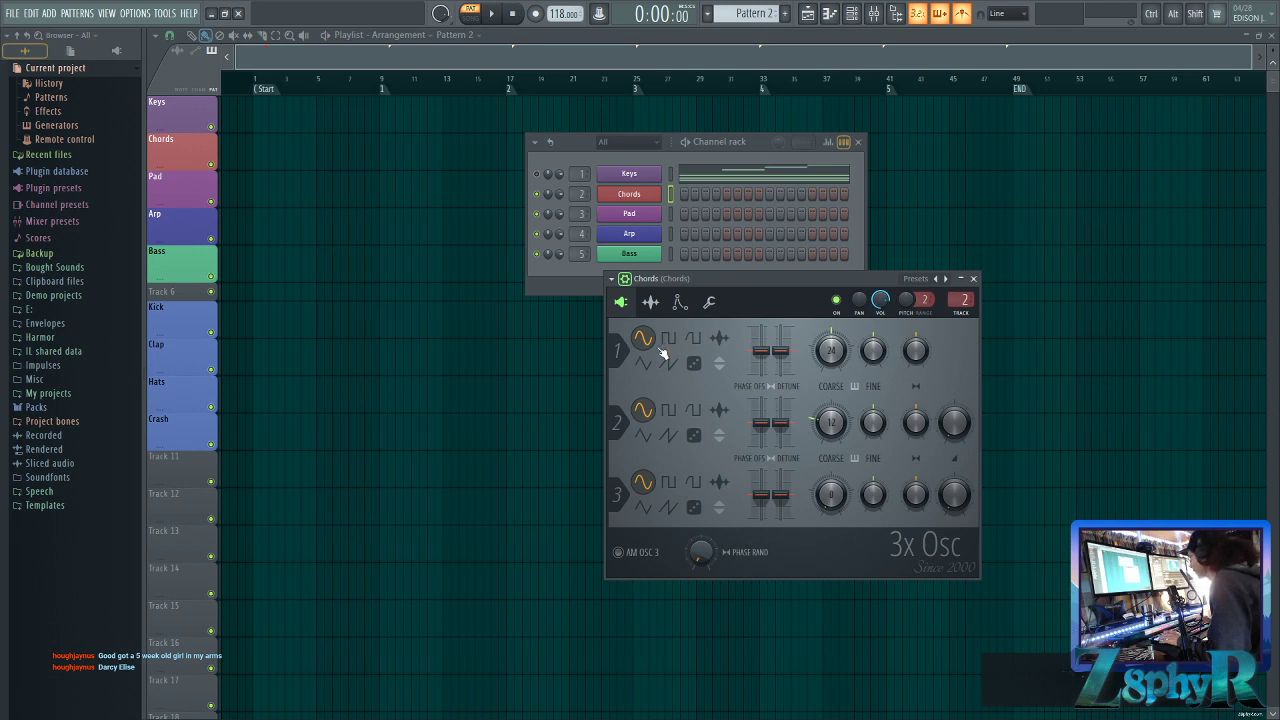
# Align the Chords synth window below the Channel rack and set all three oscillators to the saw shape
pyautogui.moveTo(816, 281); pyautogui.dragTo(738, 307)
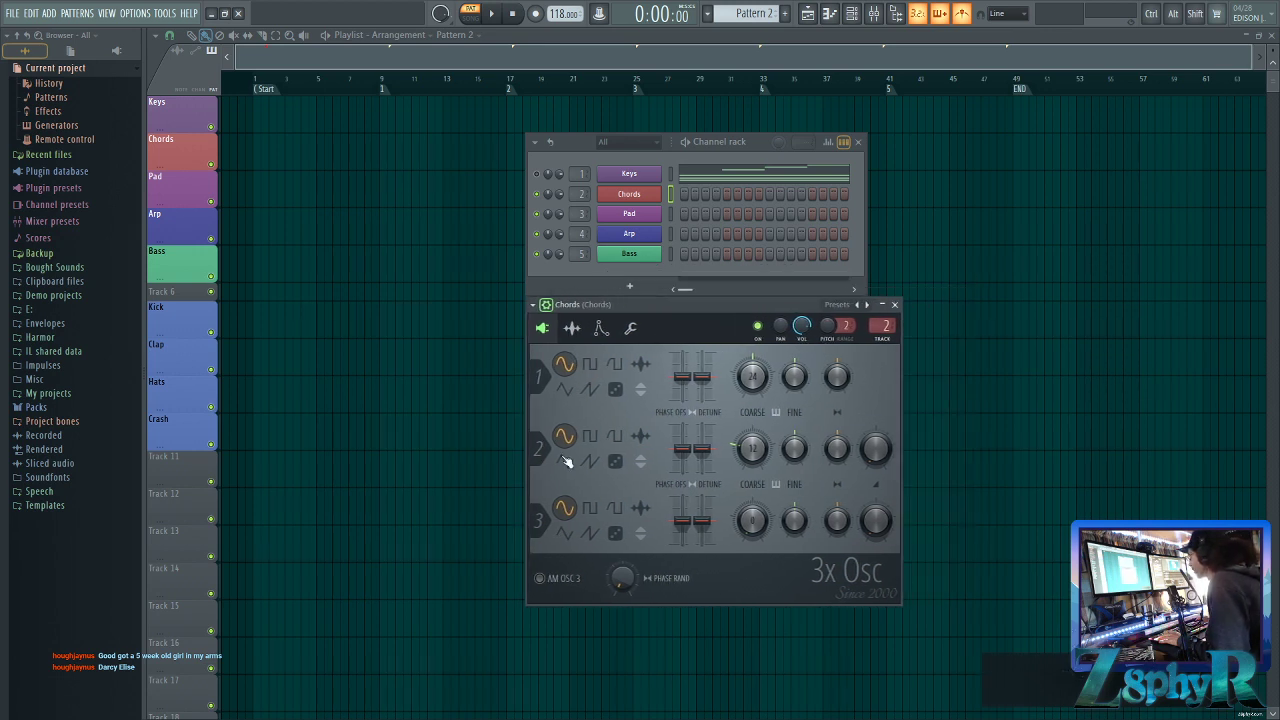
pyautogui.click(590, 390)
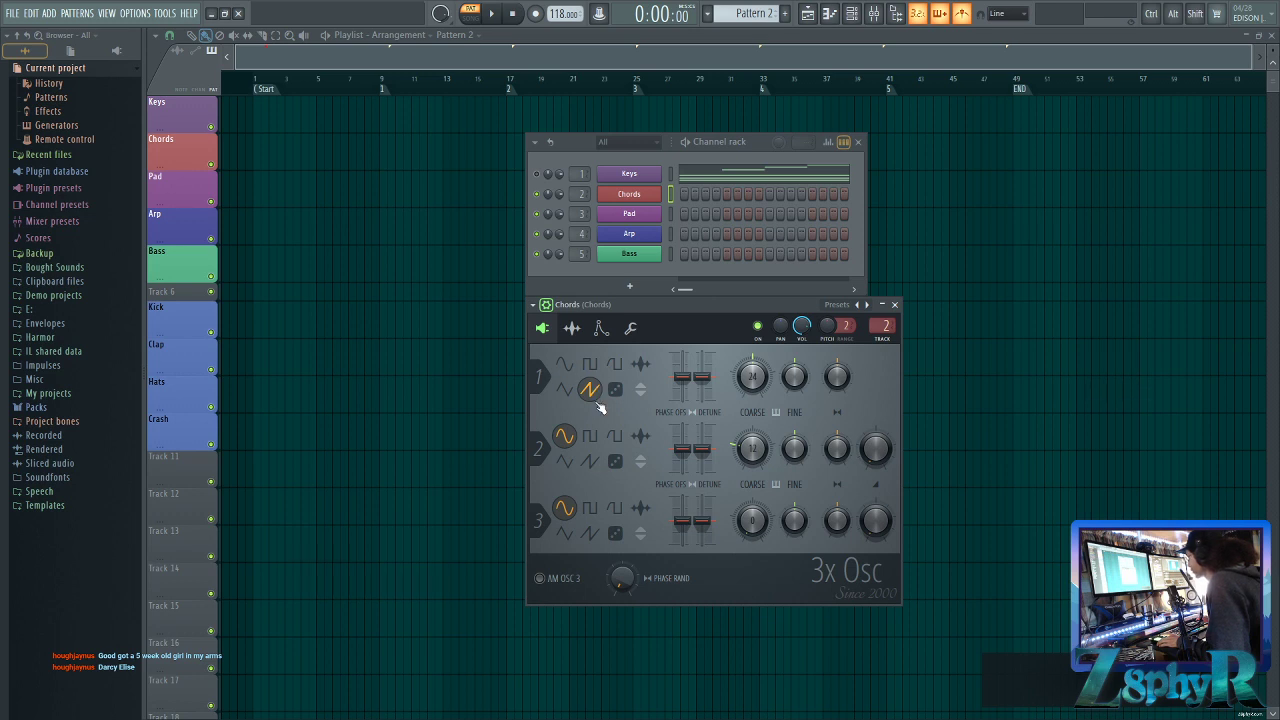
pyautogui.click(591, 461)
pyautogui.click(591, 533)
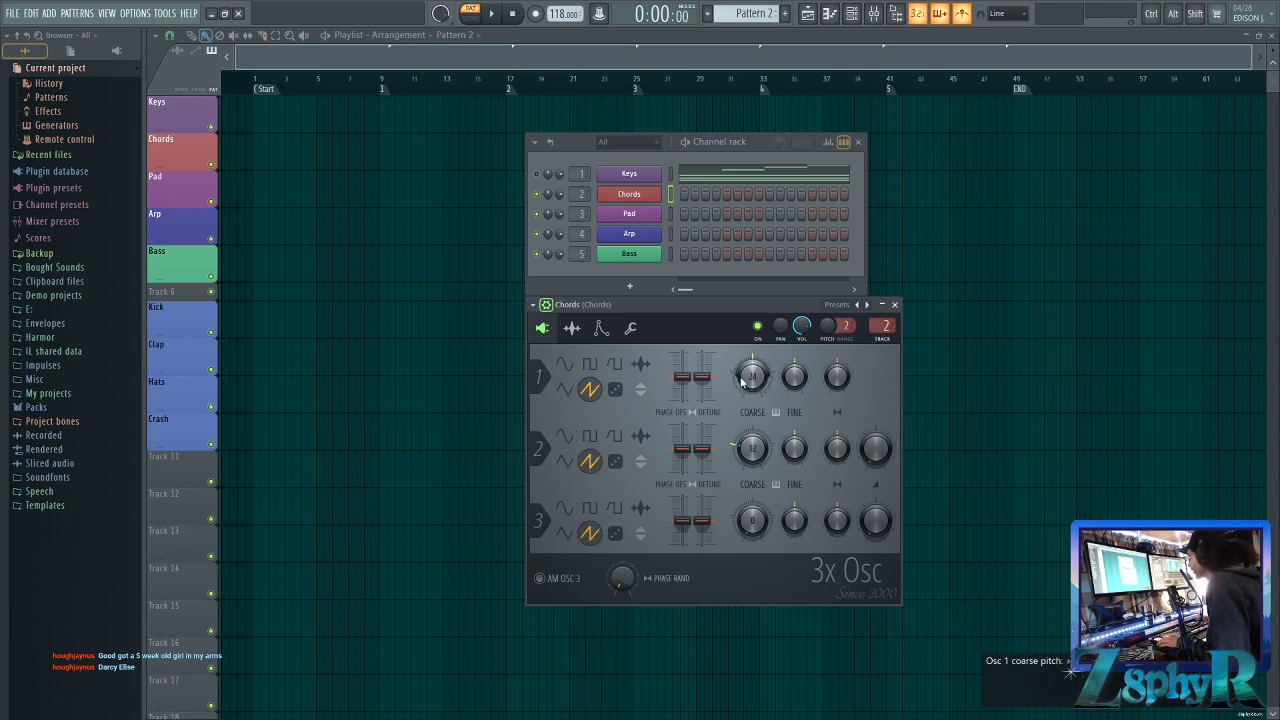
# Turn oscillator 2's mix level down to 0% and back up, and try oscillator 3's mix level
pyautogui.moveTo(876, 448)
pyautogui.mouseDown()
pyautogui.moveTo(912, 449)
pyautogui.moveTo(876, 440)
pyautogui.mouseUp()
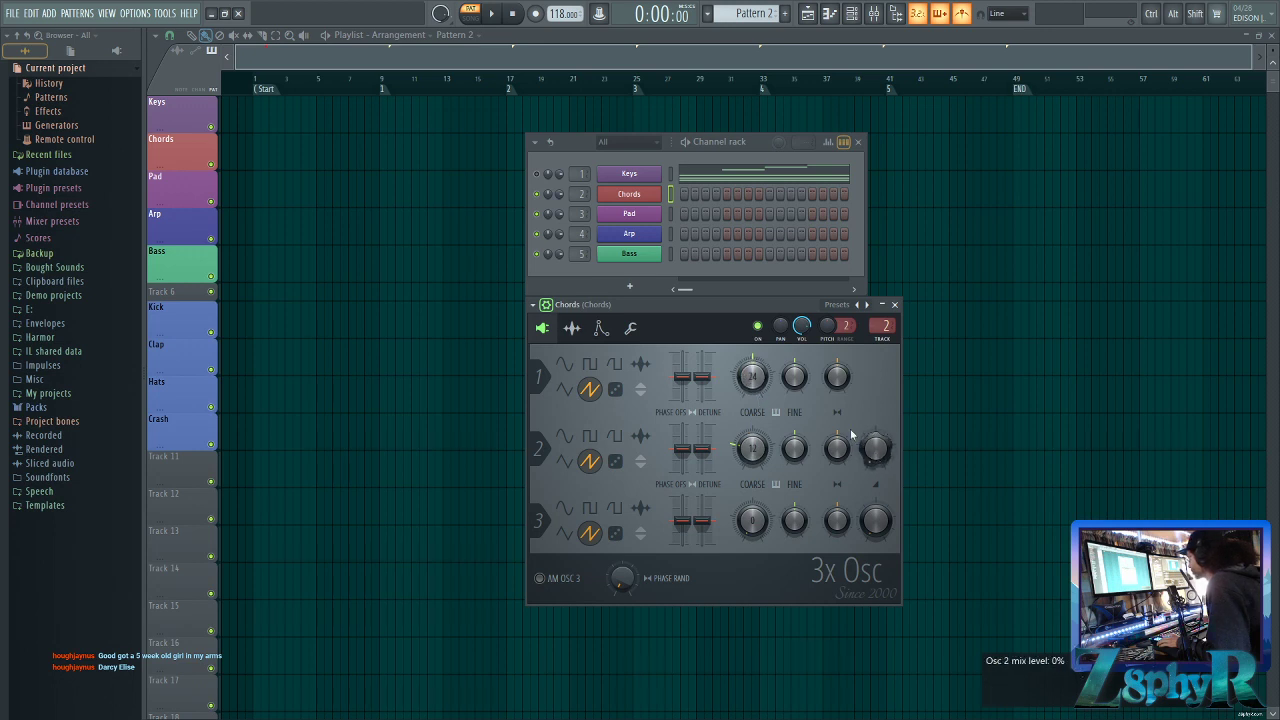
pyautogui.moveTo(881, 456); pyautogui.dragTo(881, 426)
pyautogui.moveTo(876, 520); pyautogui.dragTo(876, 512)
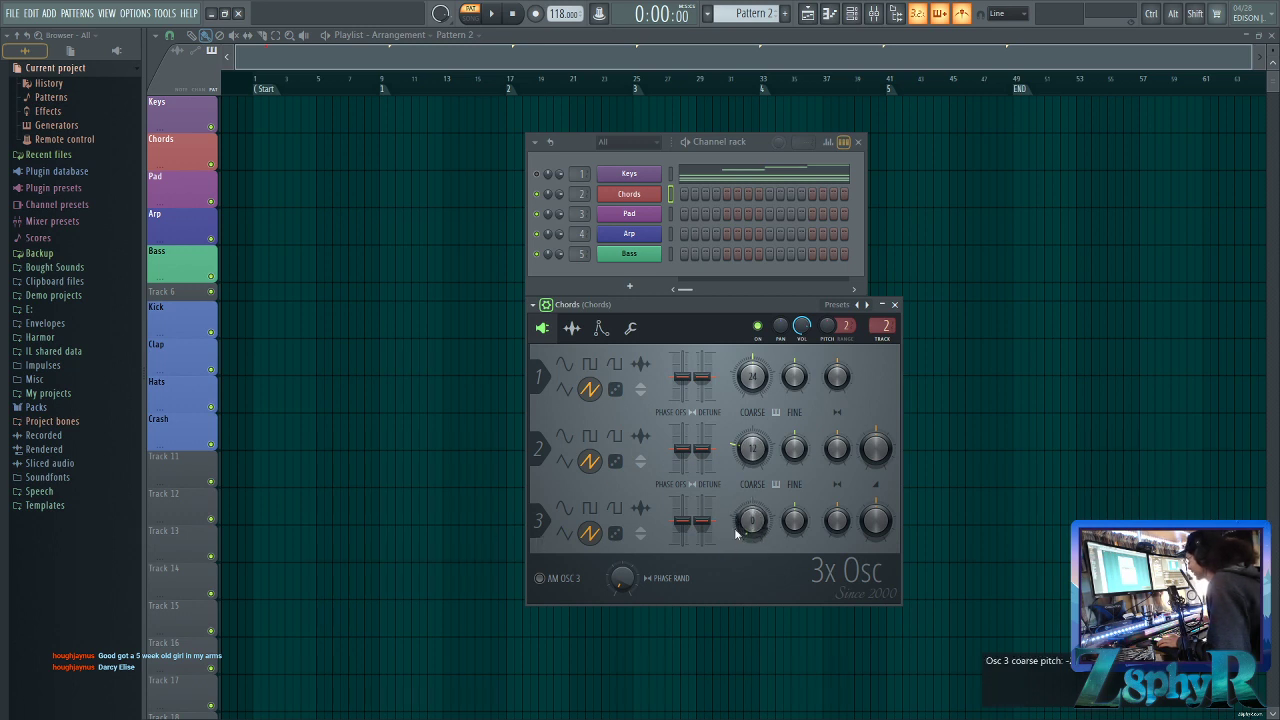
# Set the coarse pitch of oscillators 3 and 2 to 24 to match oscillator 1
pyautogui.moveTo(761, 526); pyautogui.dragTo(761, 521)
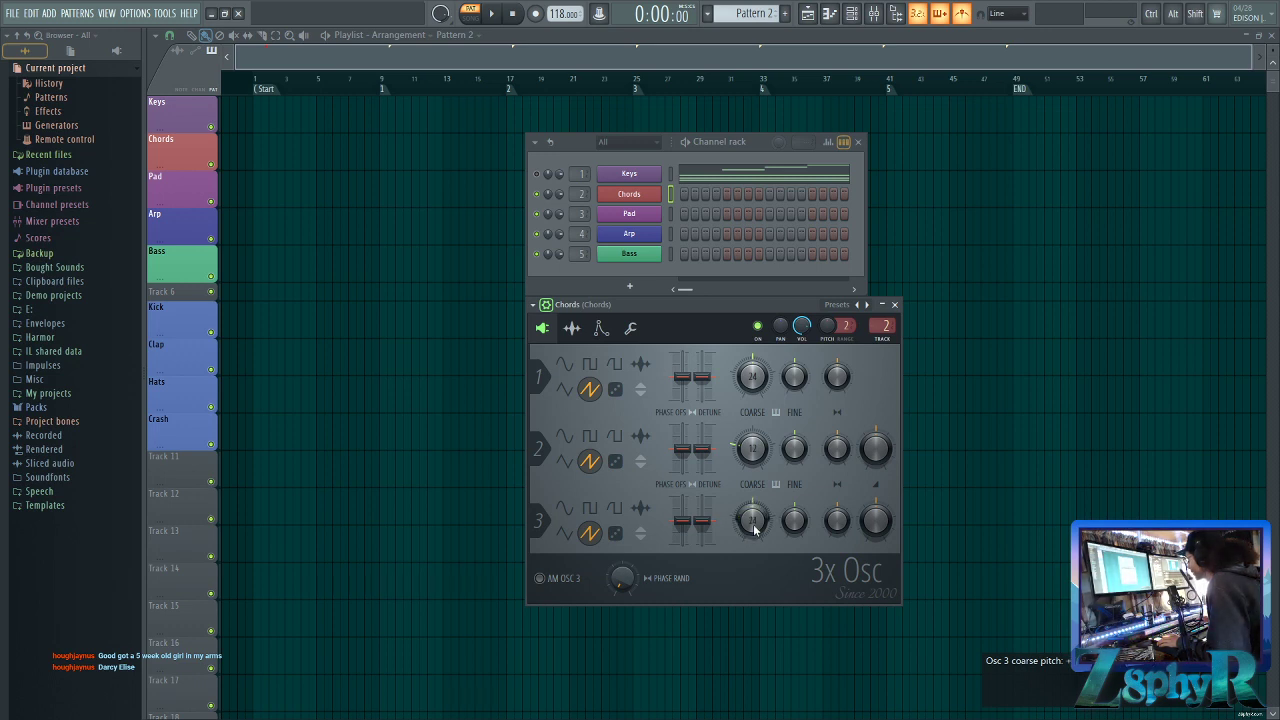
pyautogui.moveTo(752, 520); pyautogui.dragTo(752, 442)
pyautogui.moveTo(752, 448); pyautogui.dragTo(752, 468)
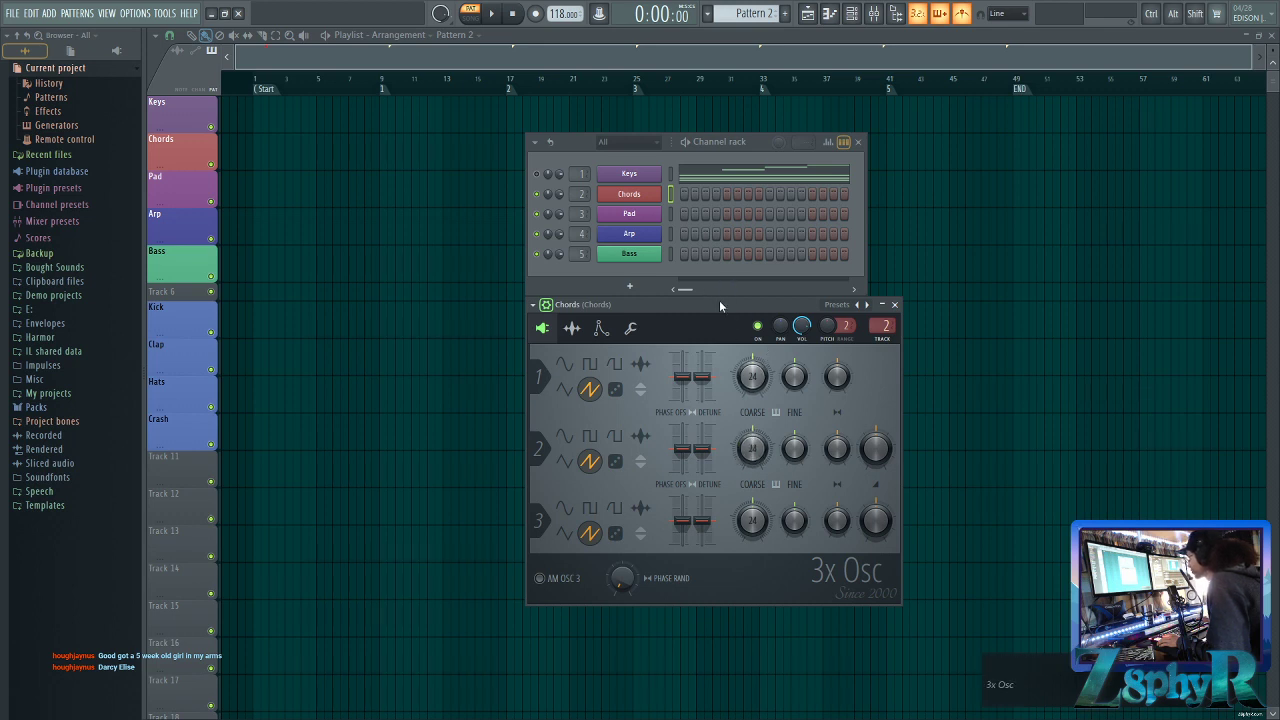
pyautogui.moveTo(719, 302); pyautogui.dragTo(908, 225)
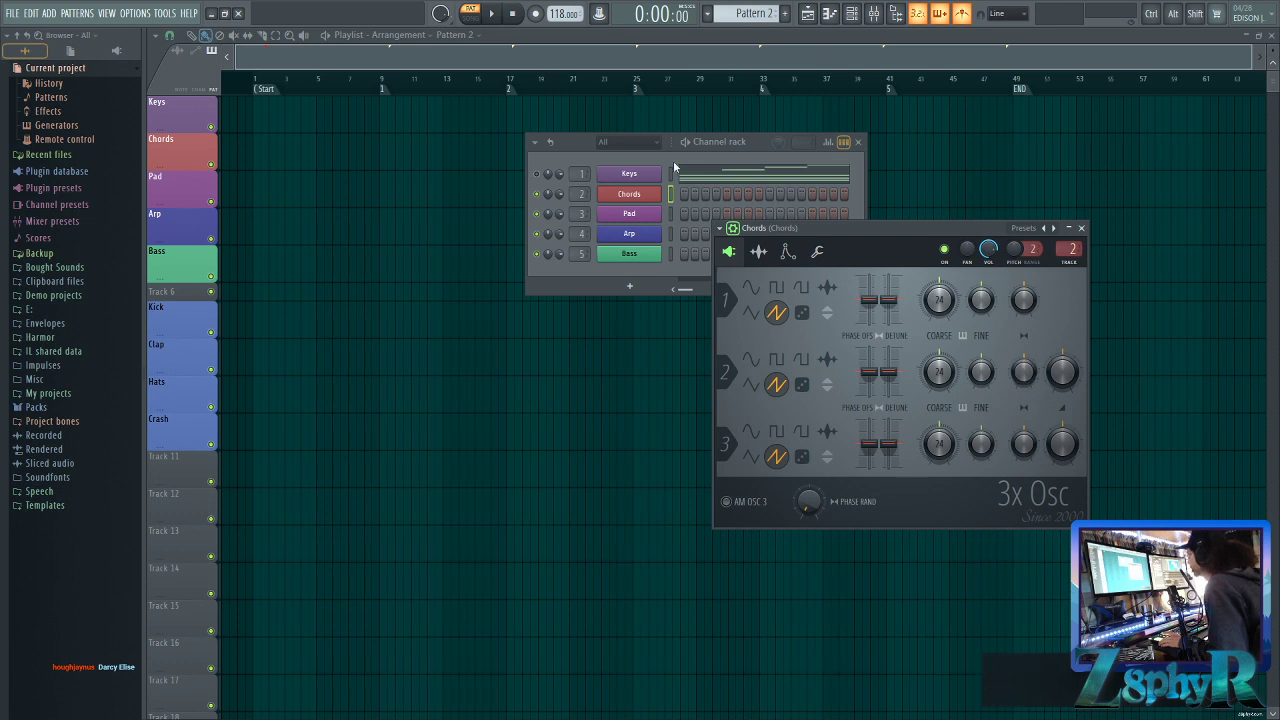
pyautogui.moveTo(934, 232); pyautogui.dragTo(748, 305)
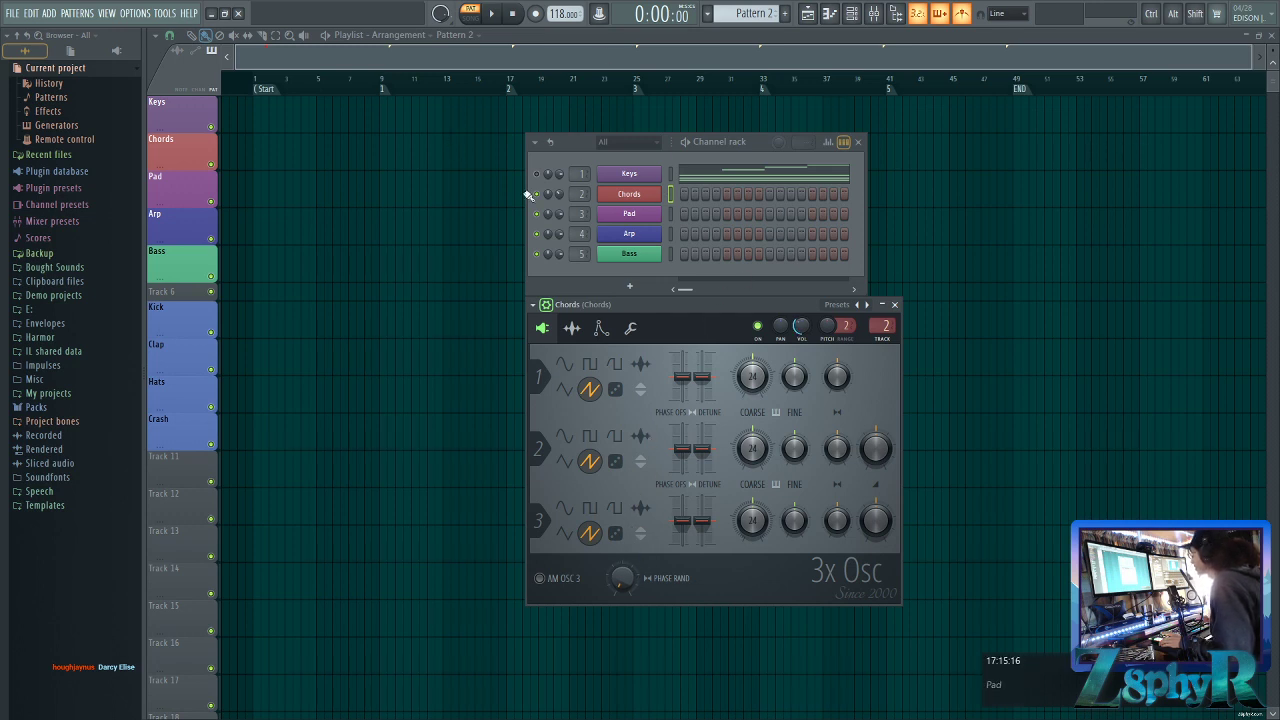
pyautogui.moveTo(713, 309)
pyautogui.mouseDown()
pyautogui.moveTo(728, 297)
pyautogui.moveTo(719, 309)
pyautogui.mouseUp()
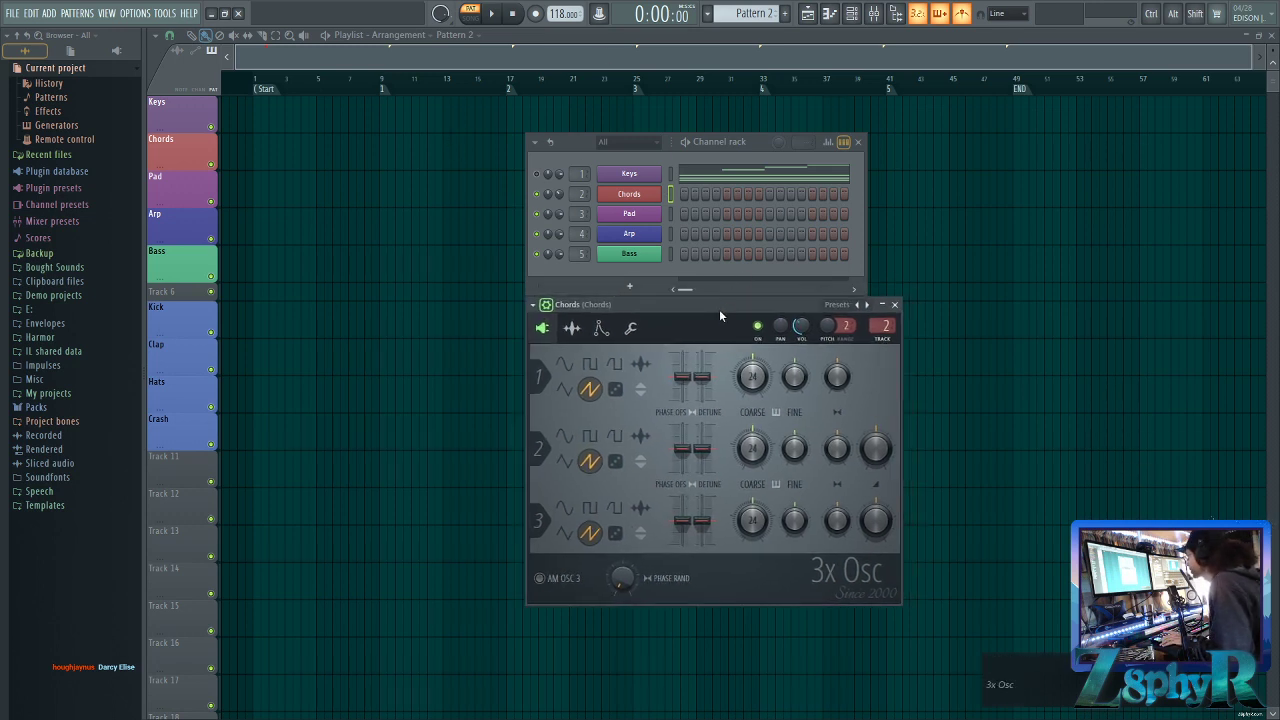
# Open the Chords channel's piano roll, paste the copied four-bar chord notes, and deselect them
pyautogui.rightClick(658, 191)
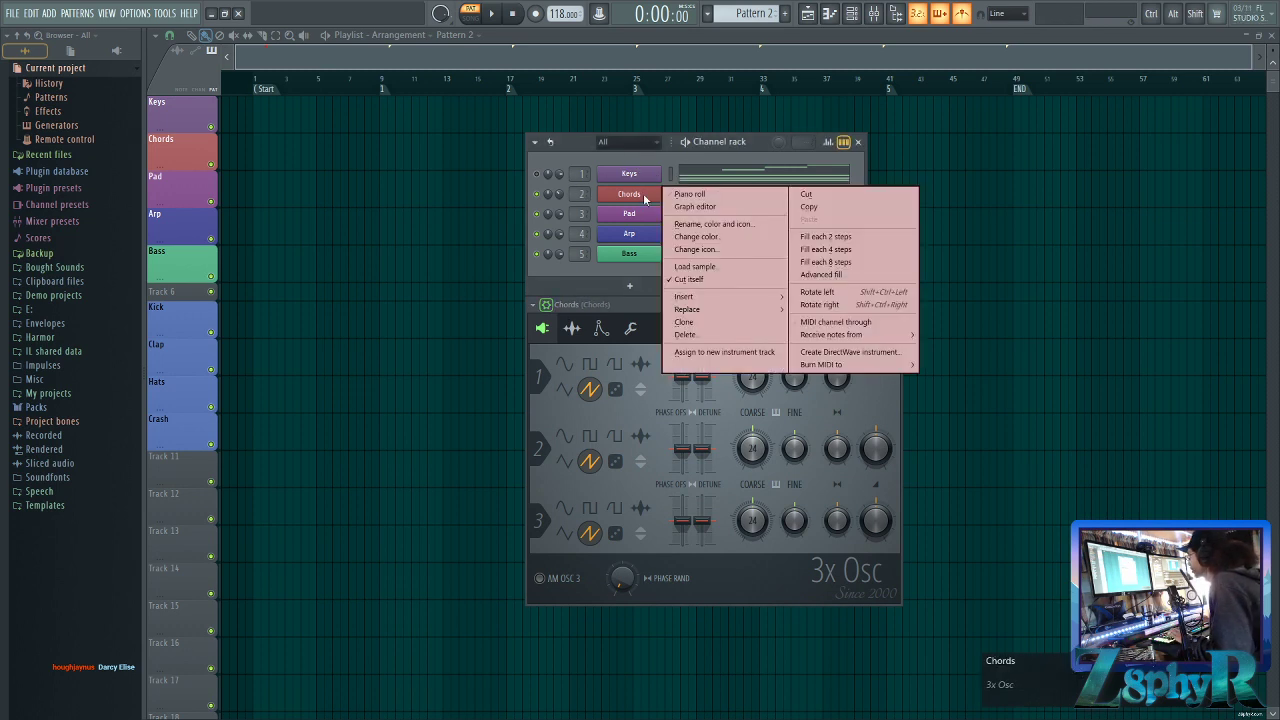
pyautogui.click(687, 195)
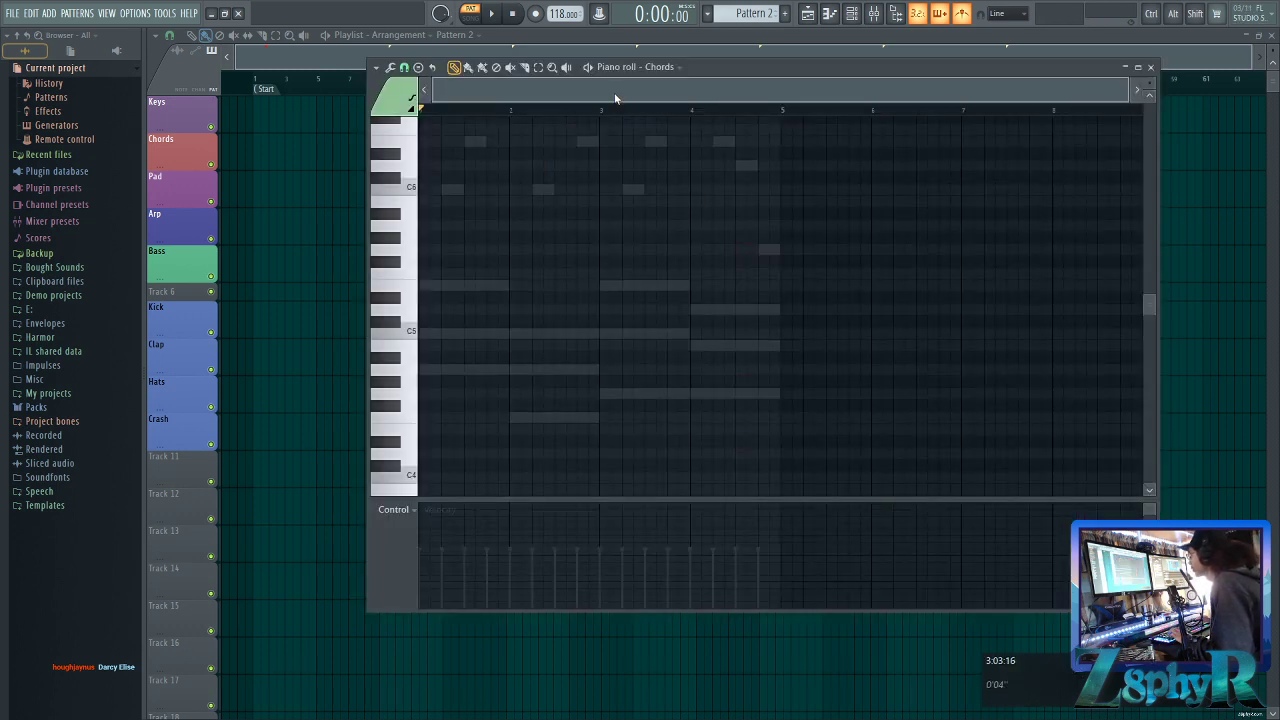
pyautogui.click(376, 67)
pyautogui.moveTo(399, 98)
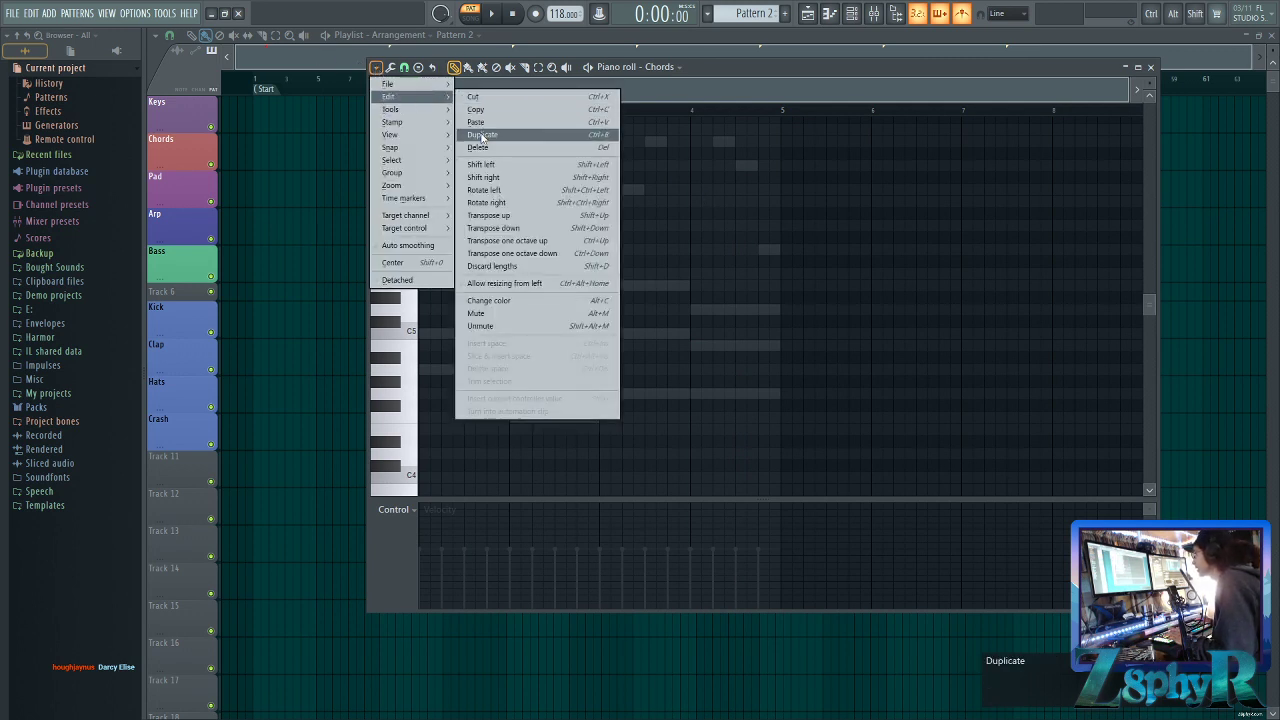
pyautogui.click(485, 122)
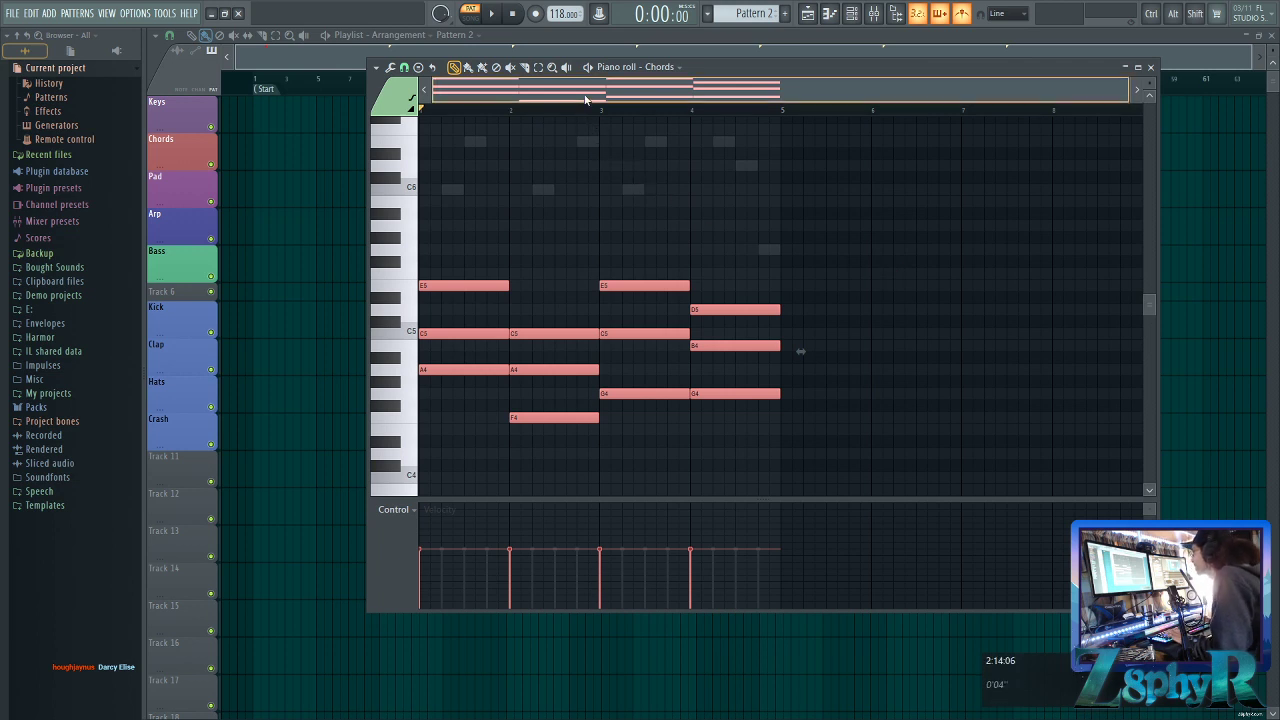
pyautogui.moveTo(873, 459); pyautogui.dragTo(903, 451)
pyautogui.keyDown('ctrl'); pyautogui.click(875, 422); pyautogui.keyUp('ctrl')
# Show the Channel rack, play the pattern with the pasted chords, reopen the Chords synth, and stop playback
pyautogui.click(851, 13)
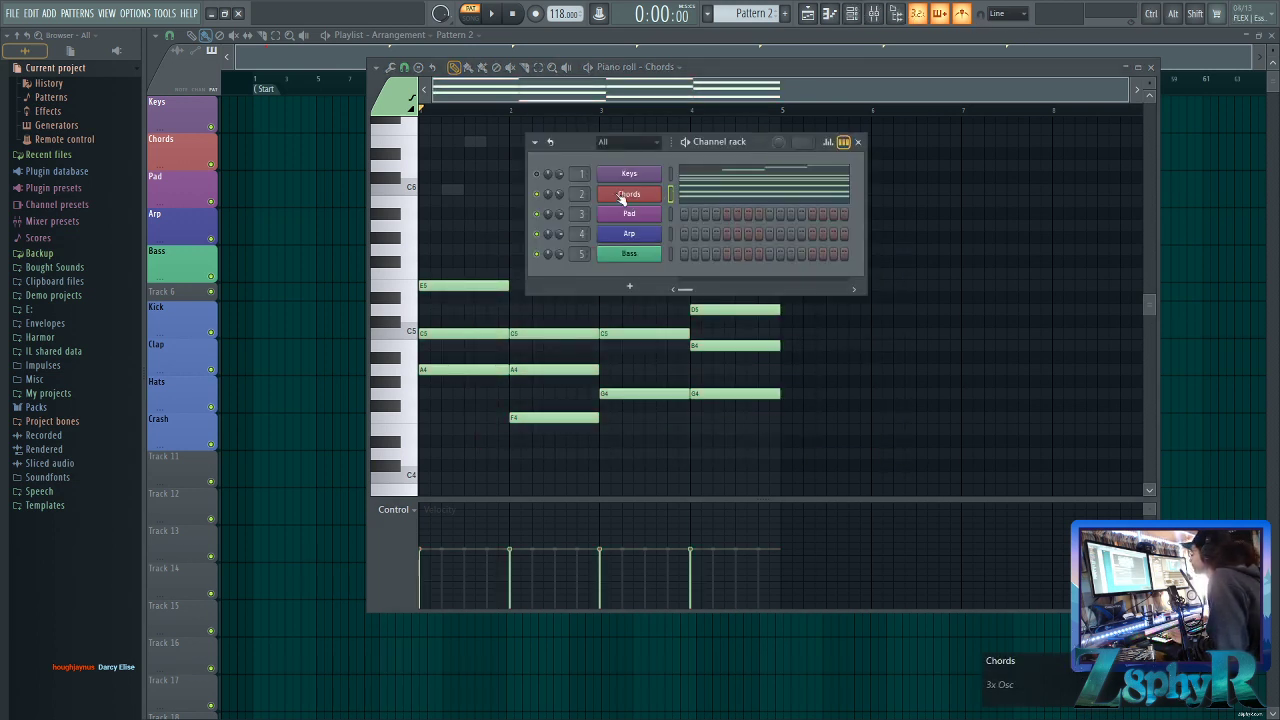
pyautogui.press('space')
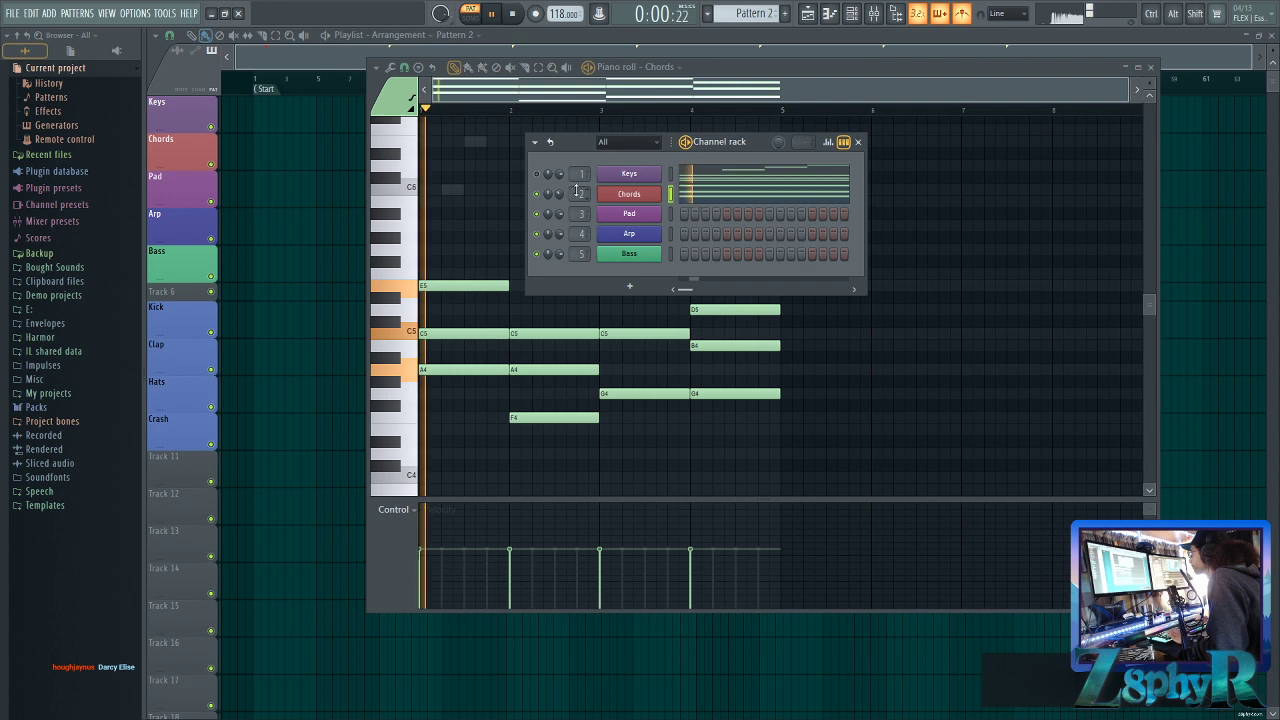
pyautogui.click(629, 193)
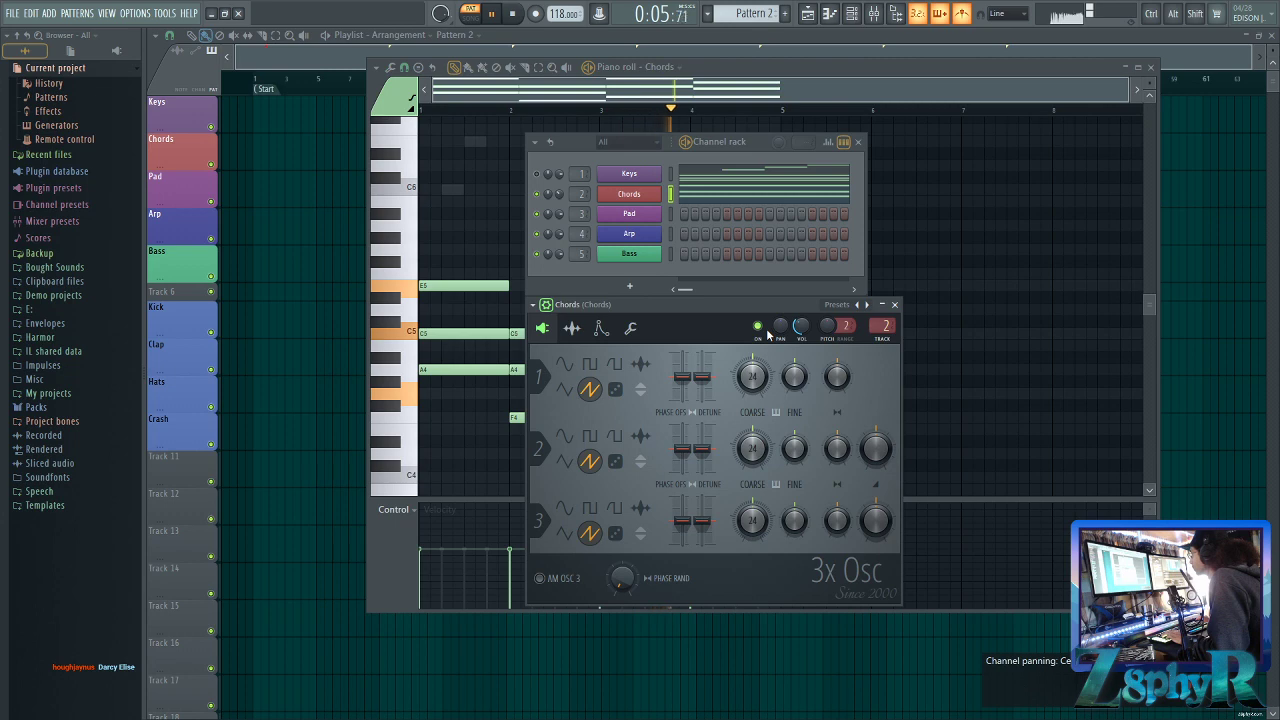
pyautogui.press('space')
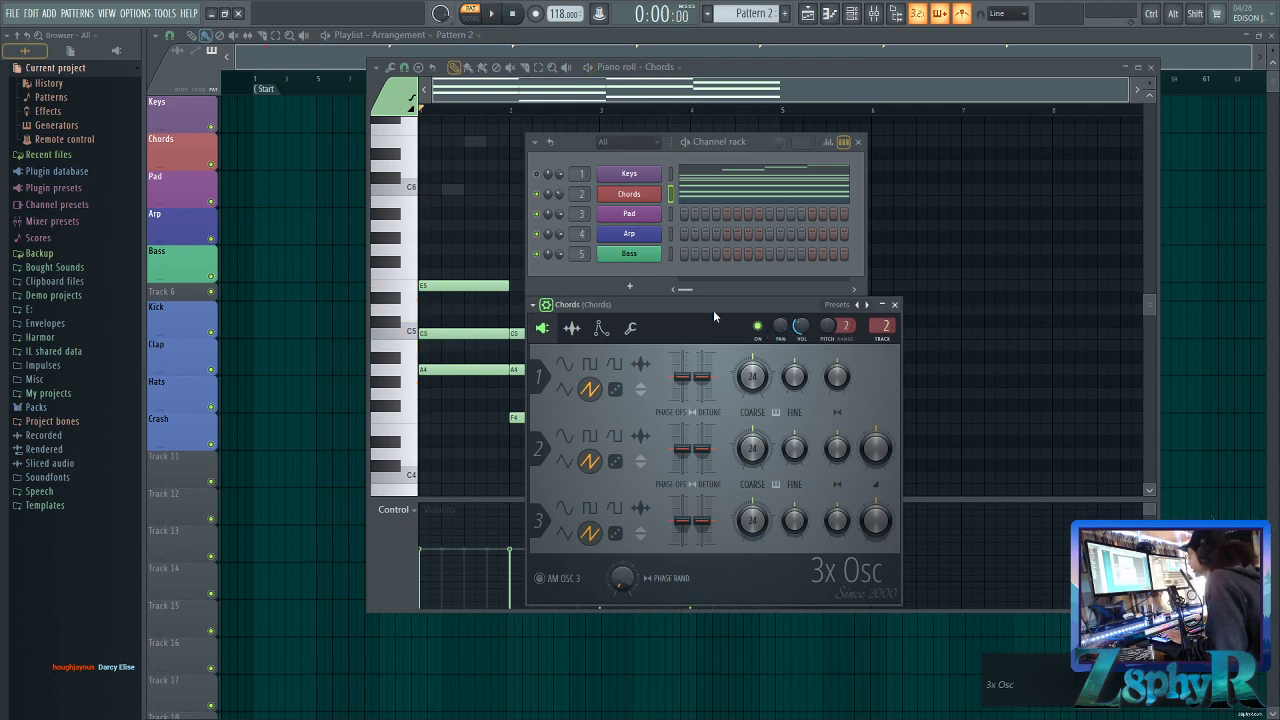
# Move the Chords synth window slightly, view its volume envelope settings, and return to the oscillator settings
pyautogui.moveTo(712, 308); pyautogui.dragTo(738, 280)
pyautogui.click(595, 300)
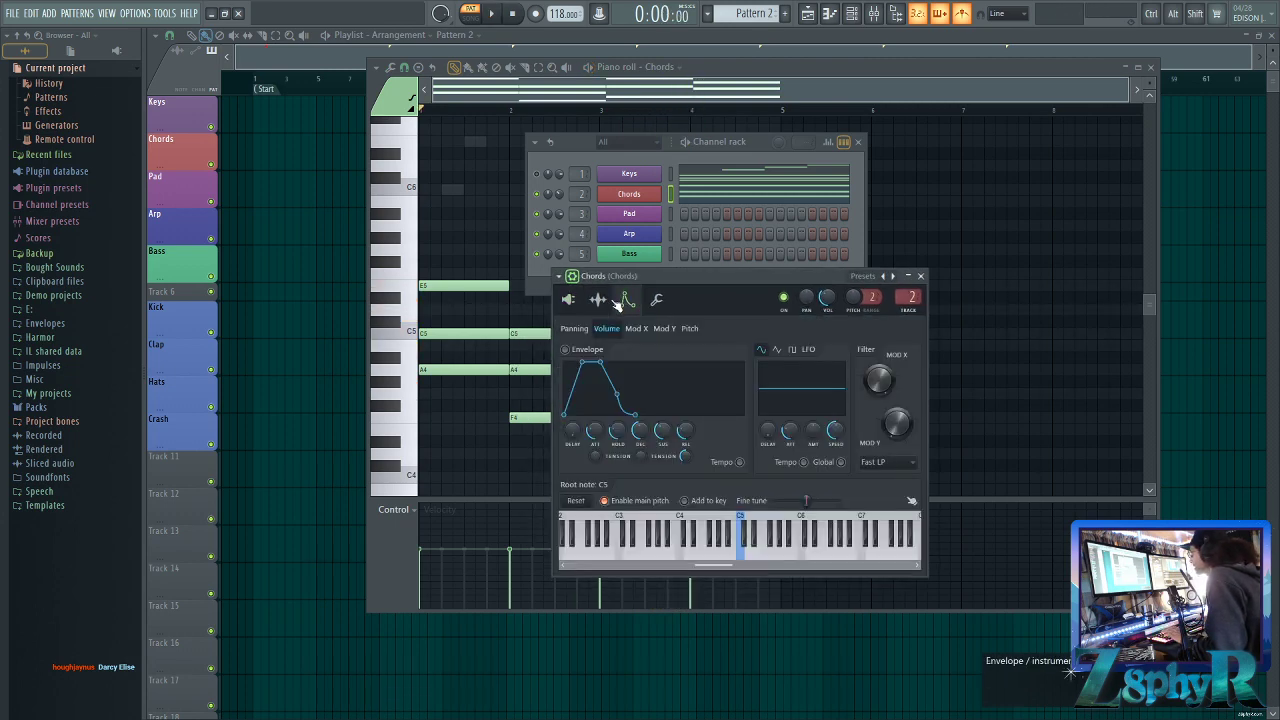
pyautogui.click(567, 300)
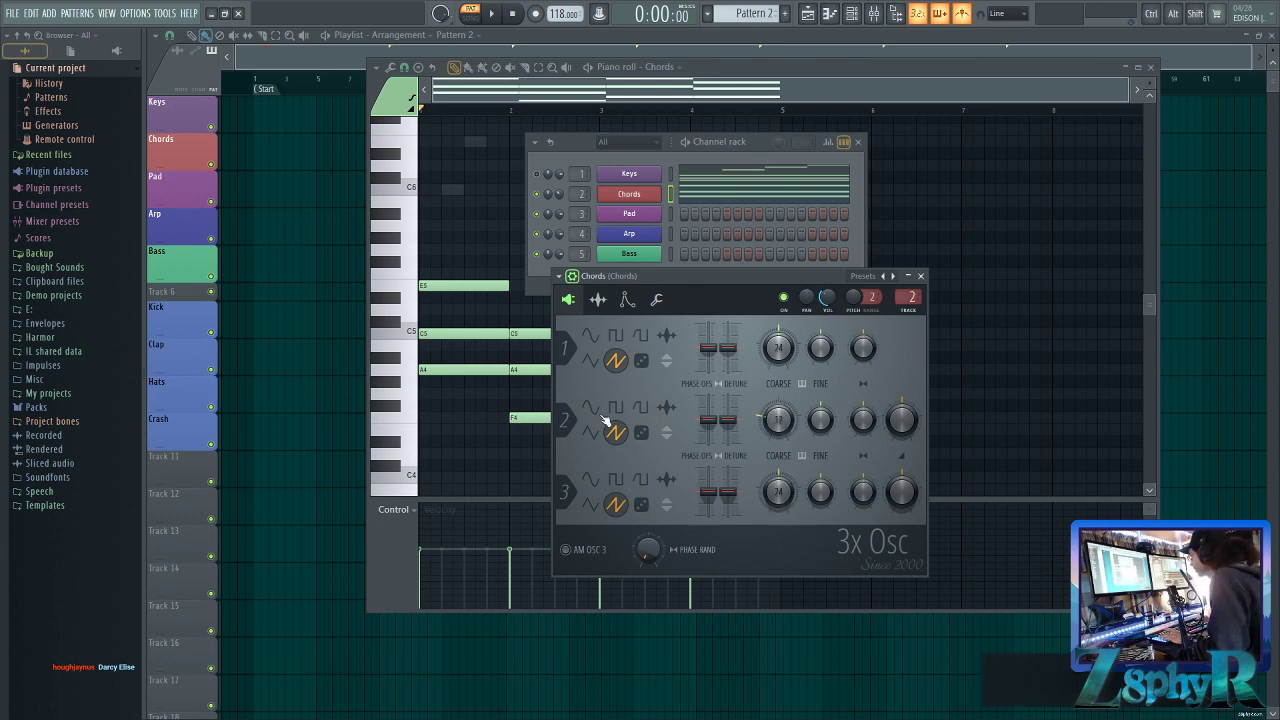
# Play the pattern briefly and set the coarse pitch of oscillators 2 and 3 to 12
pyautogui.press('space')
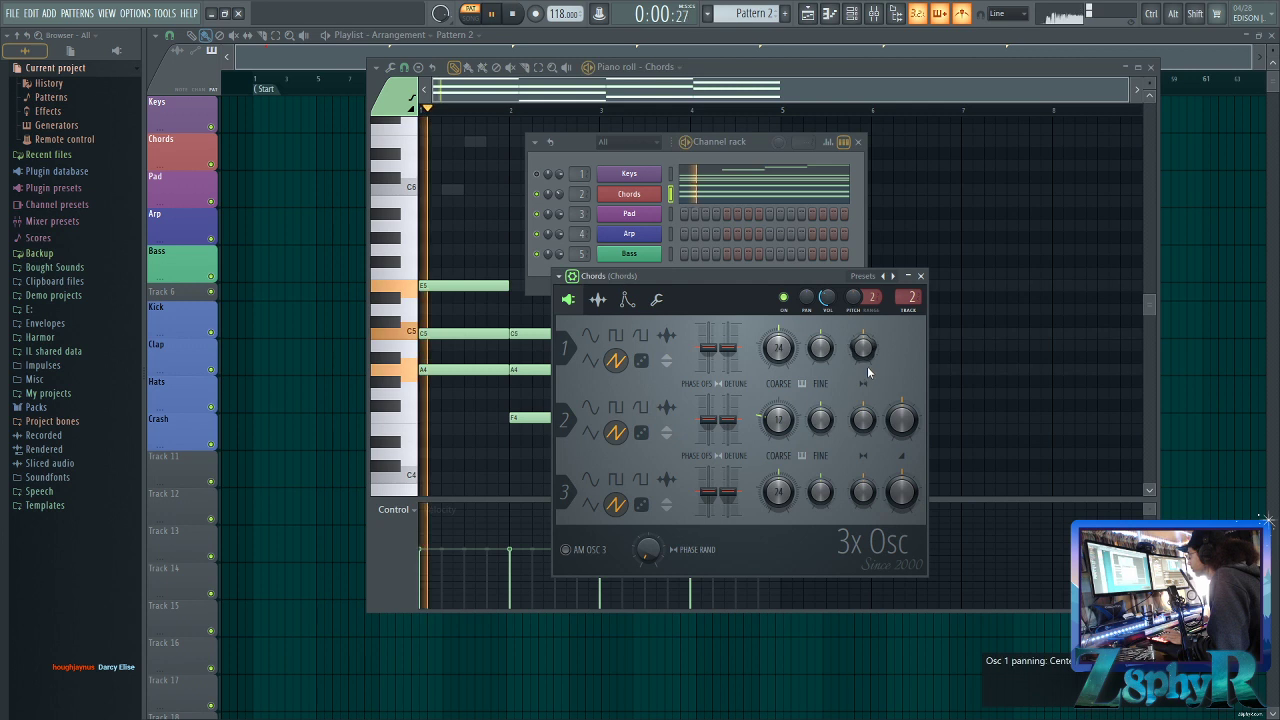
pyautogui.press('space')
pyautogui.moveTo(779, 488); pyautogui.dragTo(779, 494)
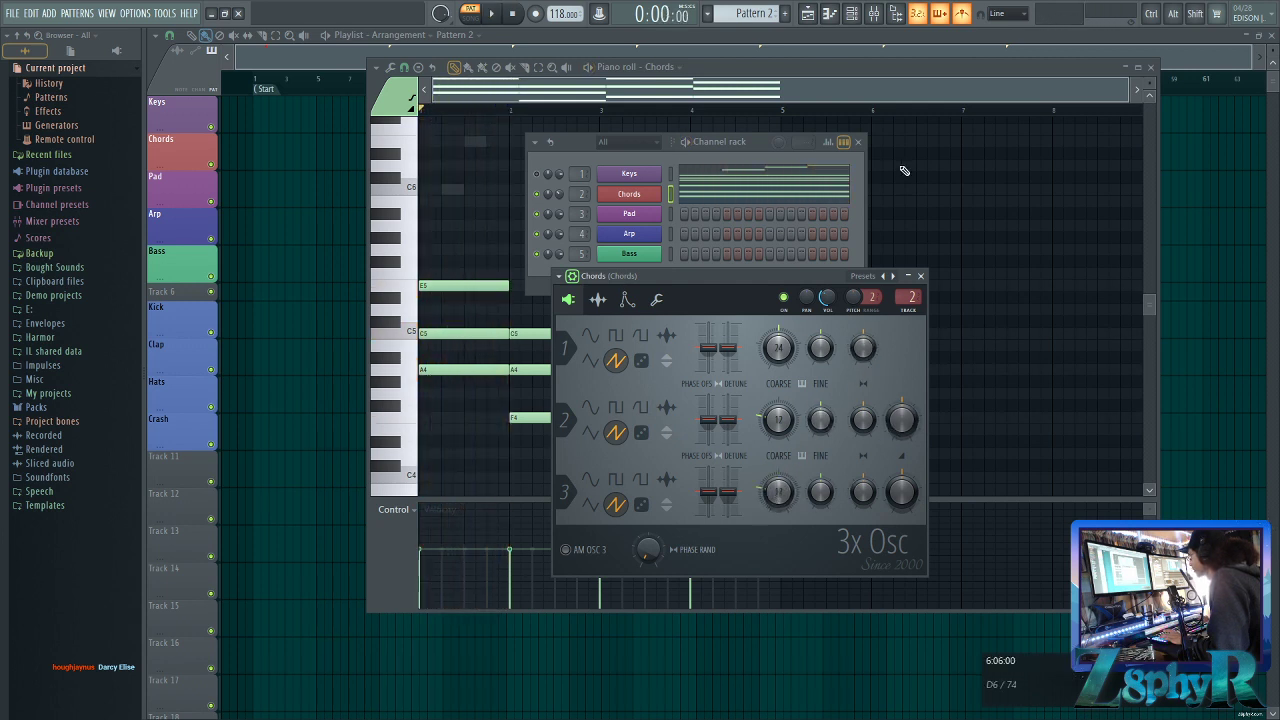
# Play the chord pattern repeatedly to hear the lowered oscillator pitches, and stop playback
pyautogui.press('space')
pyautogui.press('space')
pyautogui.press('space')
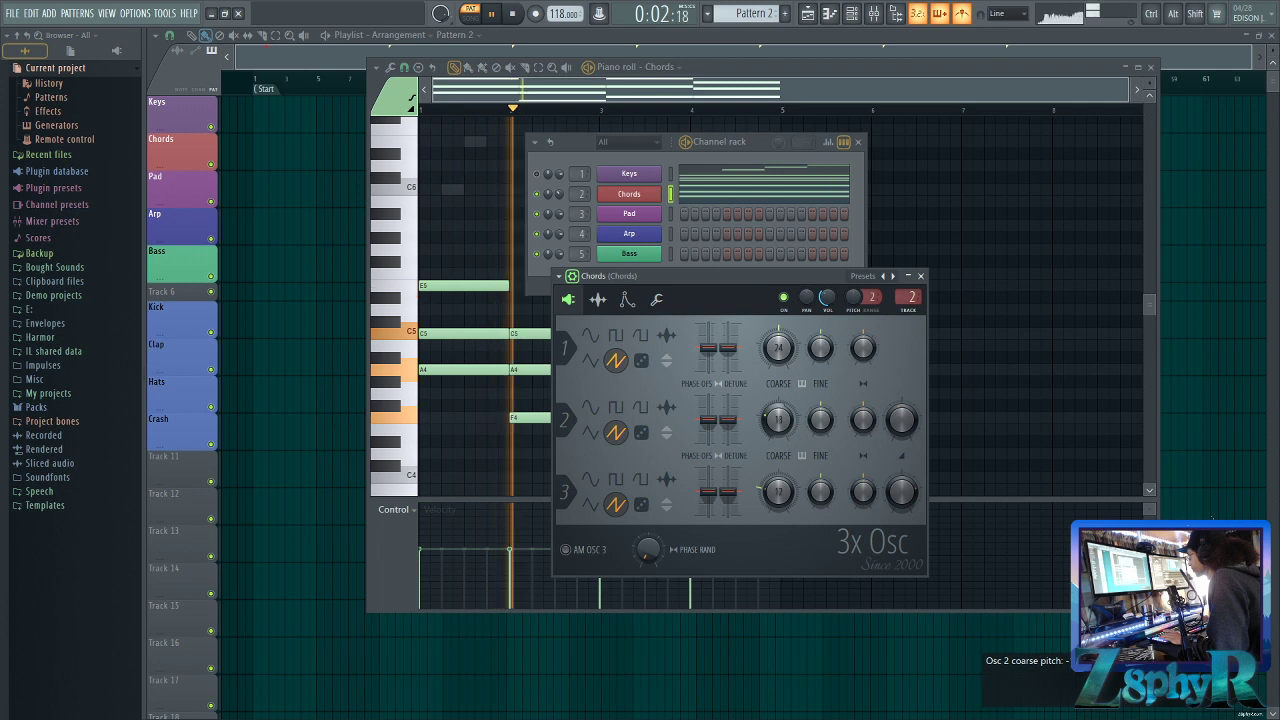
pyautogui.press('space')
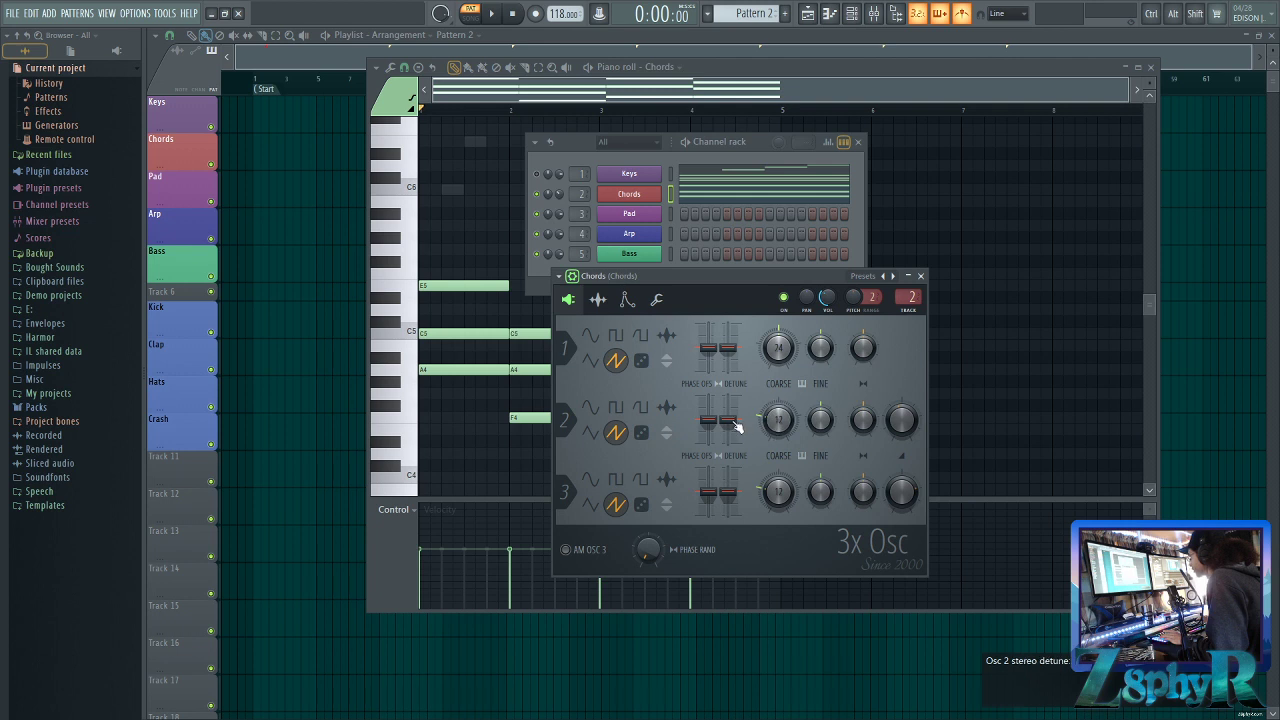
# Try opposite stereo detune on oscillators 1 and 2 with added phase randomness, play the chords, and reset these settings
pyautogui.moveTo(728, 419); pyautogui.dragTo(728, 413)
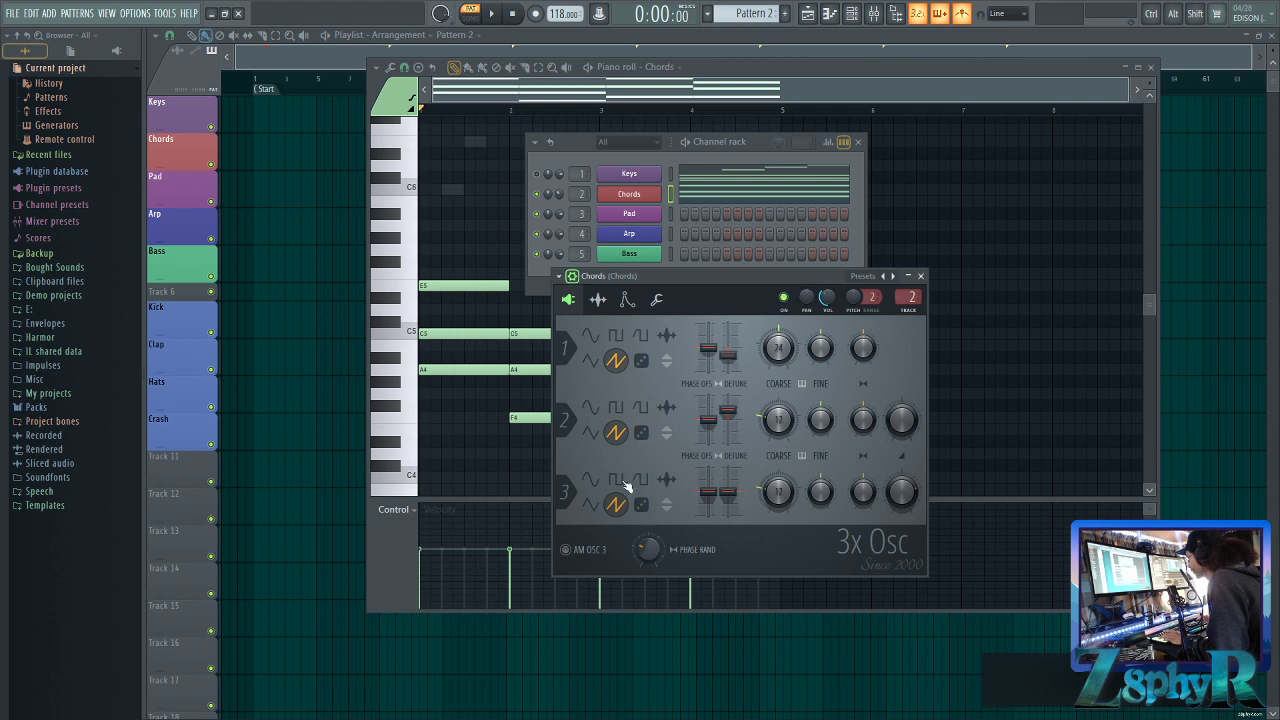
pyautogui.press('space')
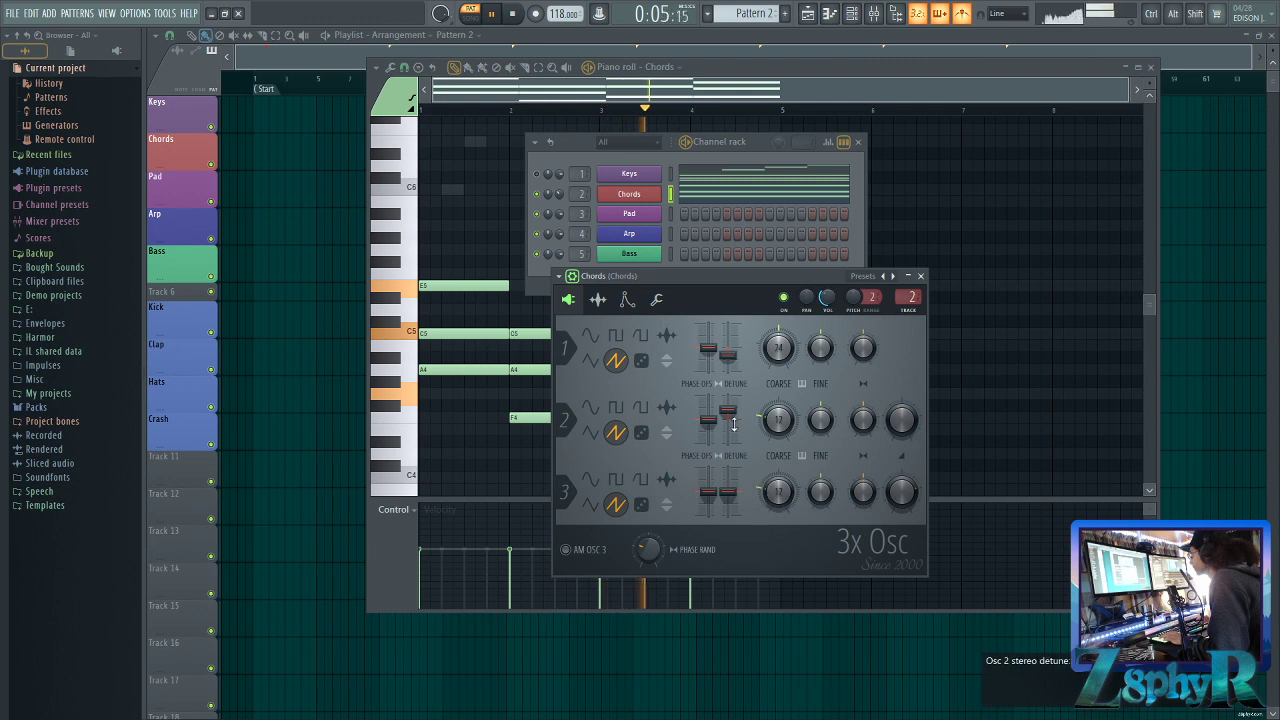
pyautogui.press('space')
pyautogui.moveTo(735, 416); pyautogui.dragTo(735, 426)
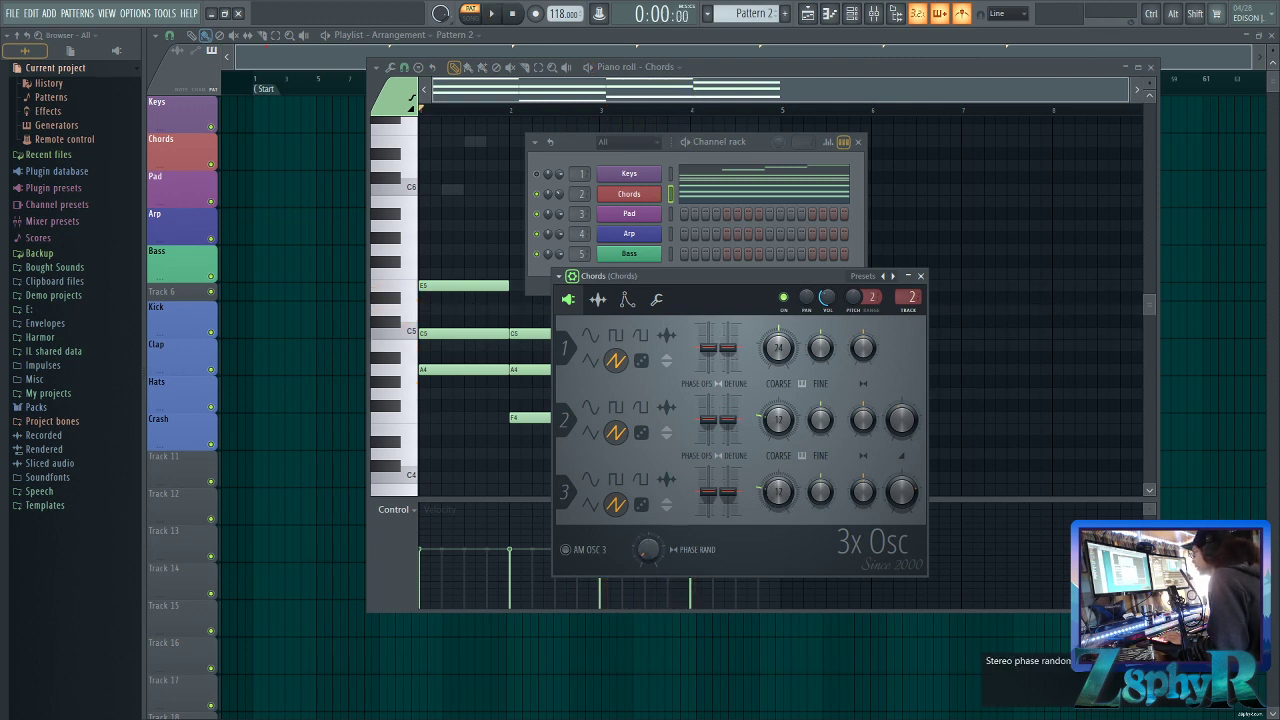
# While the chords play, raise oscillator 1's stereo detune, lower oscillator 2's, and add some phase randomness
pyautogui.press('space')
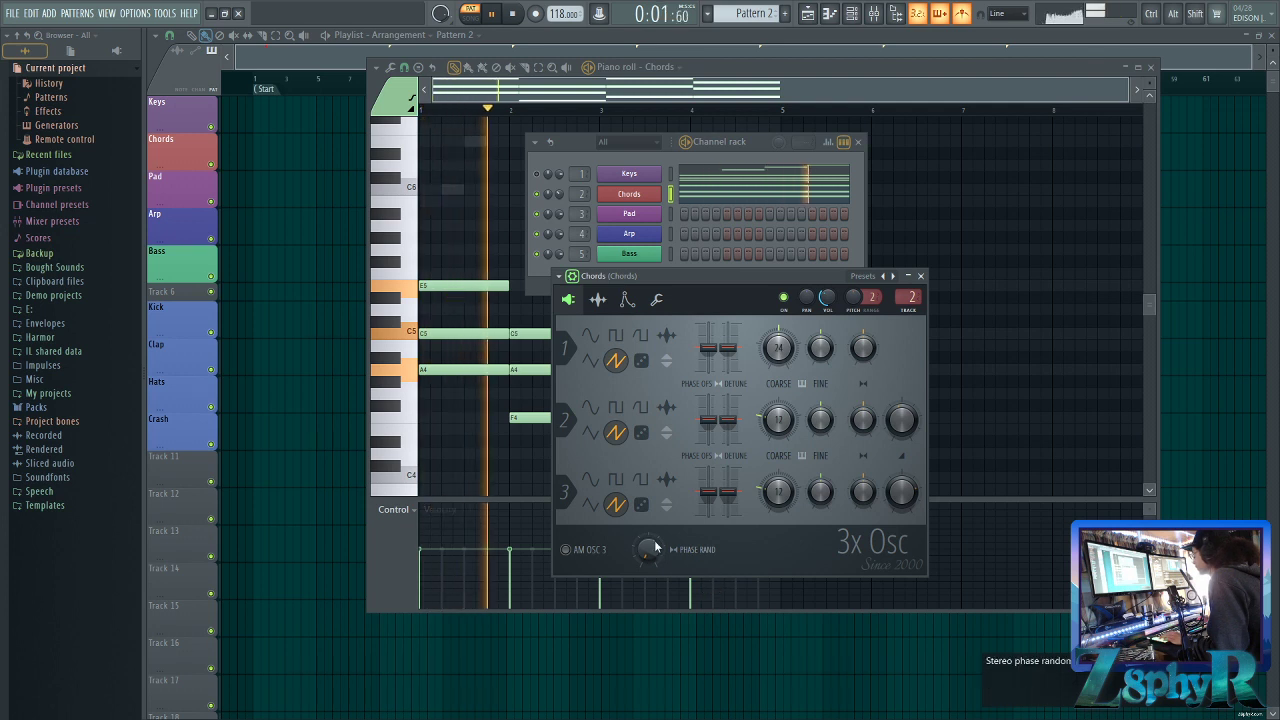
pyautogui.moveTo(725, 423); pyautogui.dragTo(725, 430)
pyautogui.moveTo(728, 349); pyautogui.dragTo(728, 343)
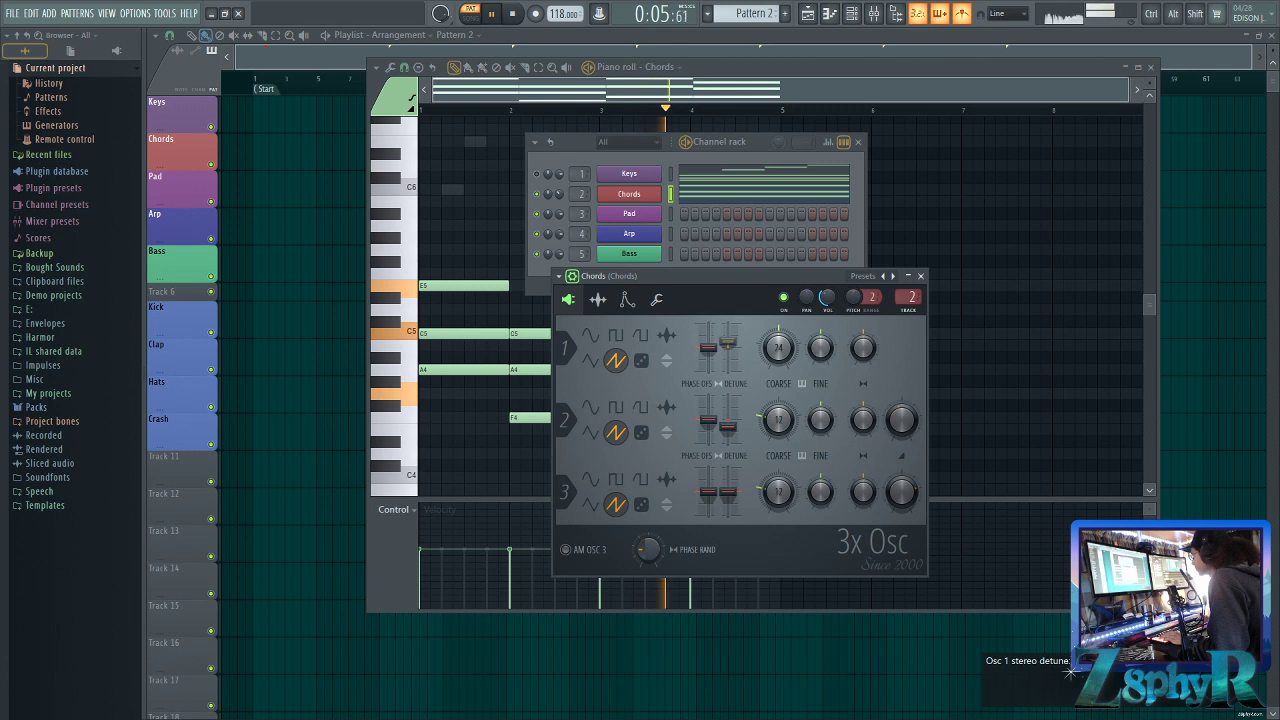
pyautogui.press('space')
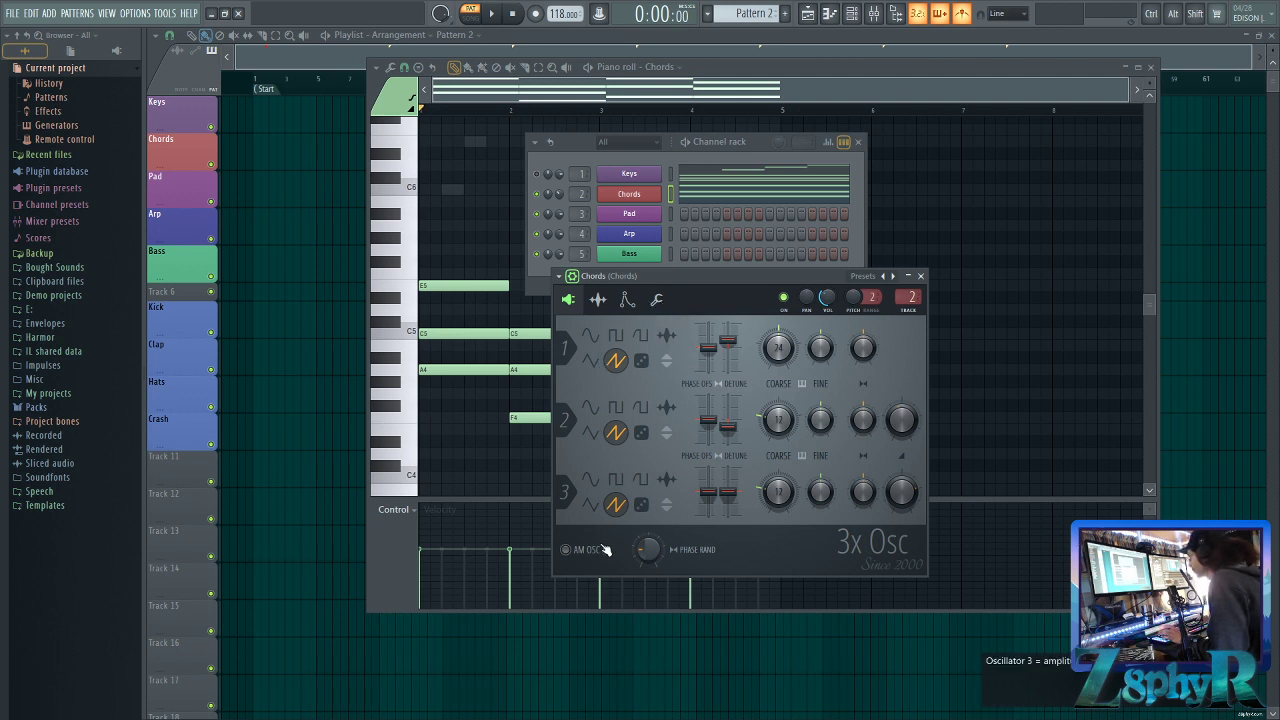
# Move the Chords synth window slightly, show its volume envelope settings, and play the chords briefly
pyautogui.moveTo(705, 276); pyautogui.dragTo(681, 262)
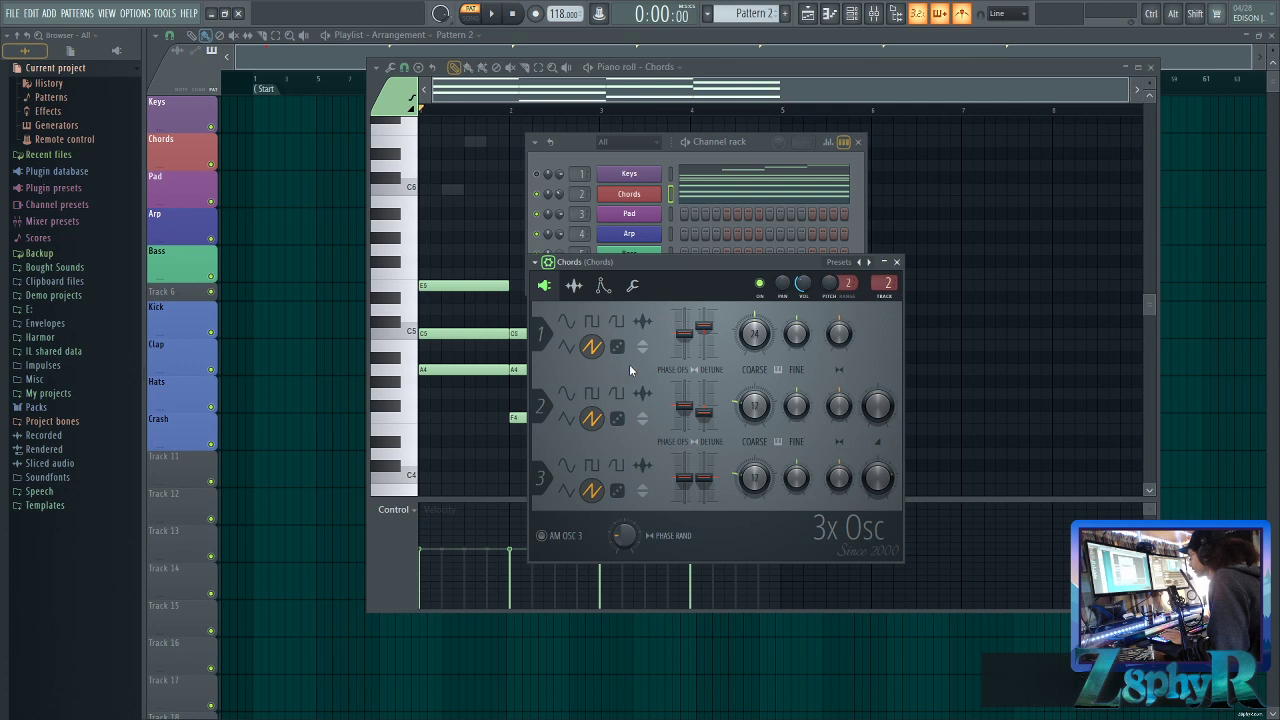
pyautogui.click(603, 286)
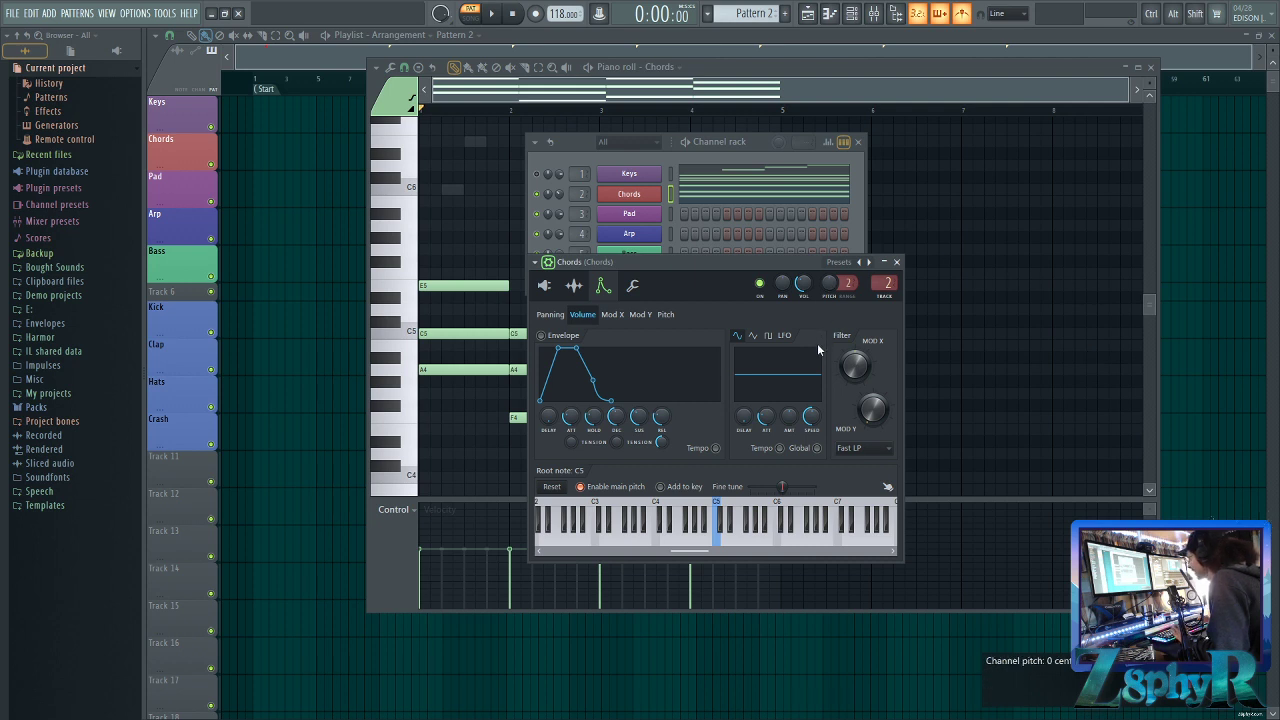
pyautogui.press('space')
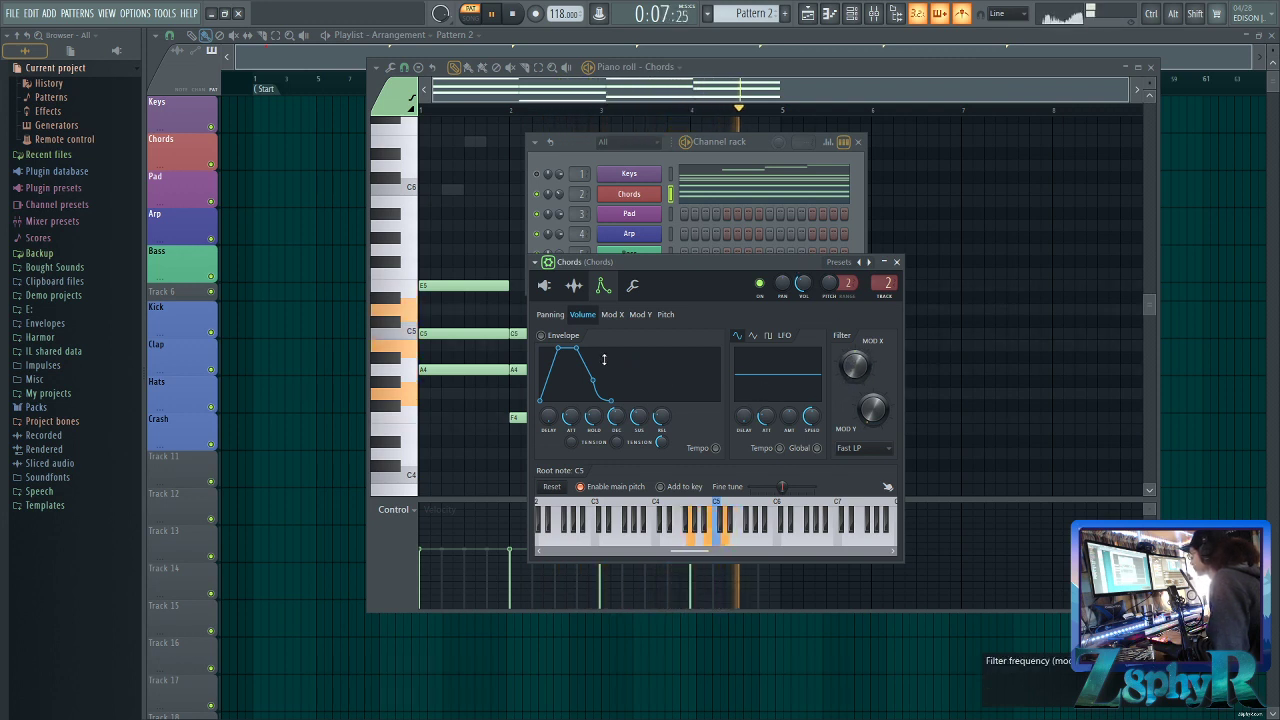
pyautogui.press('space')
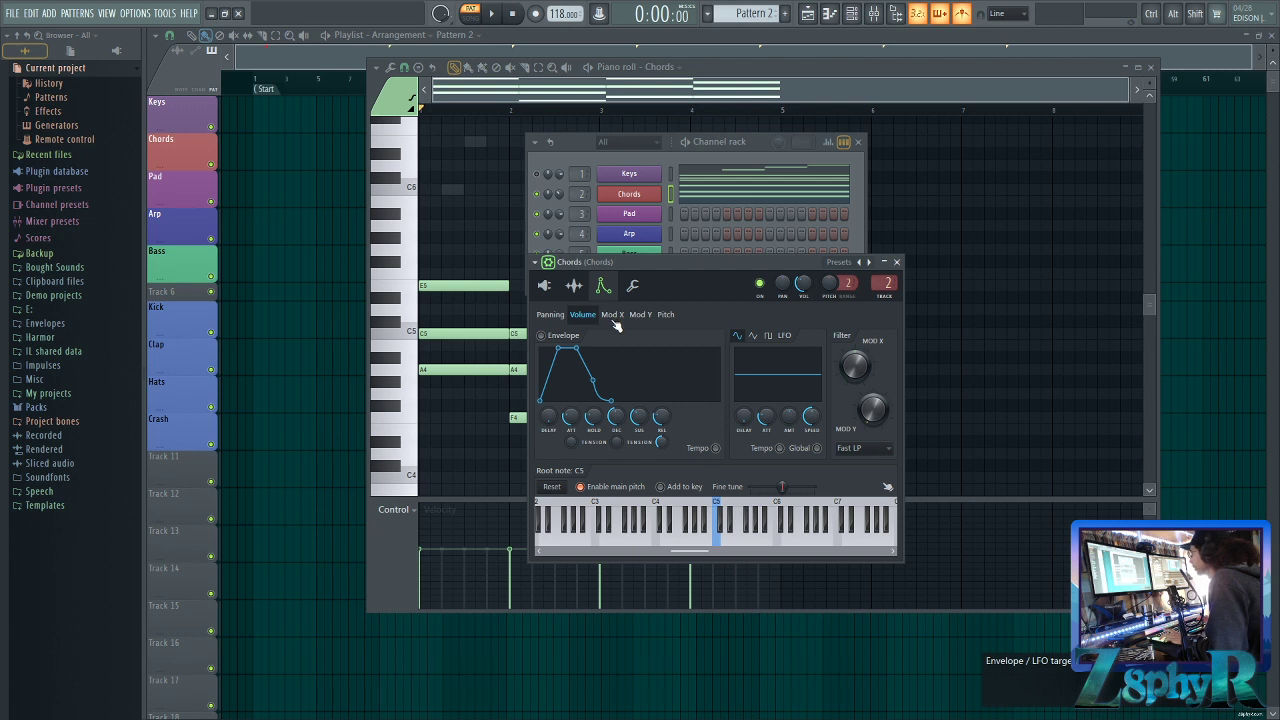
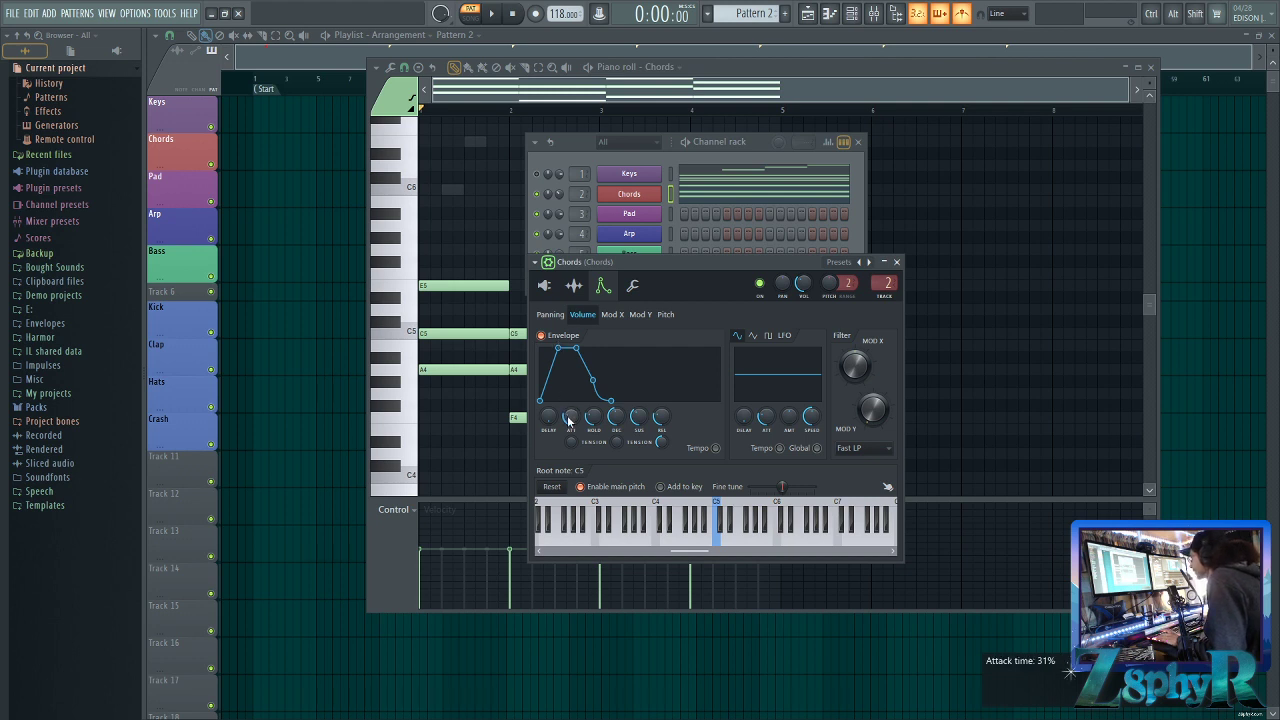
# Enable the volume envelope with attack and hold at 0%, minimum sustain, shorter decay and 27% release, and play the chords
pyautogui.moveTo(571, 417); pyautogui.dragTo(571, 466)
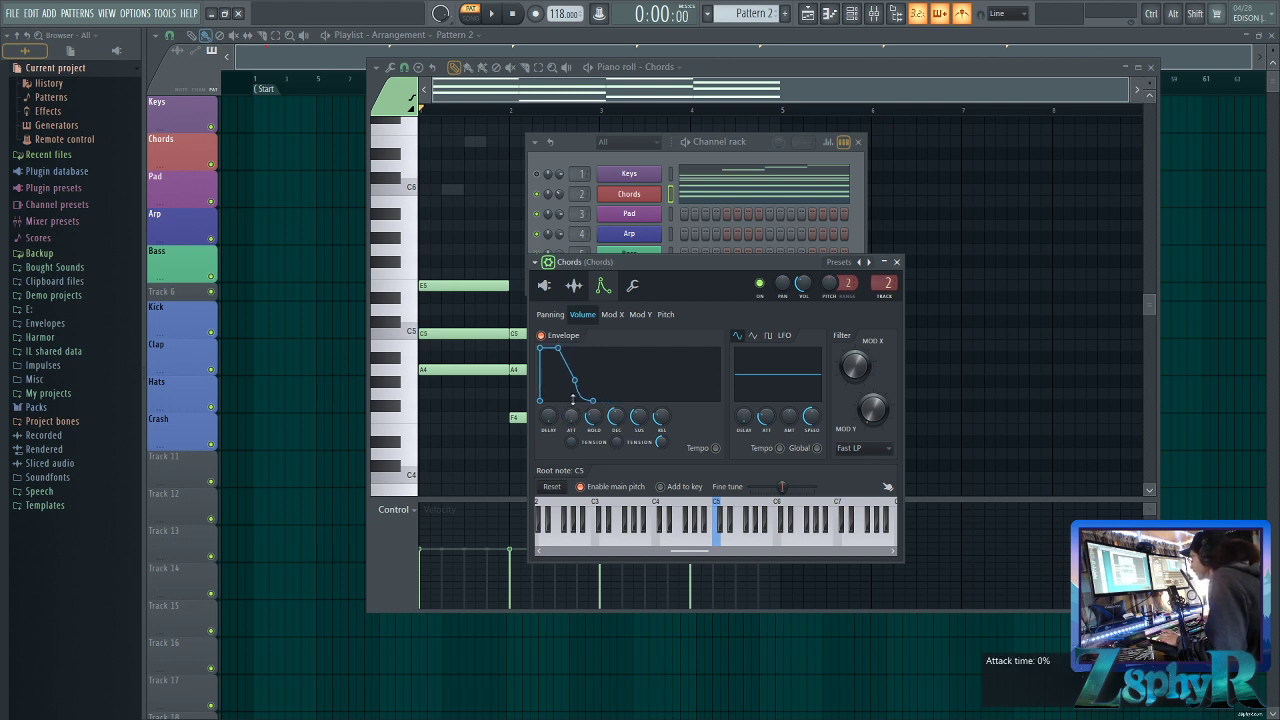
pyautogui.moveTo(600, 415); pyautogui.dragTo(600, 448)
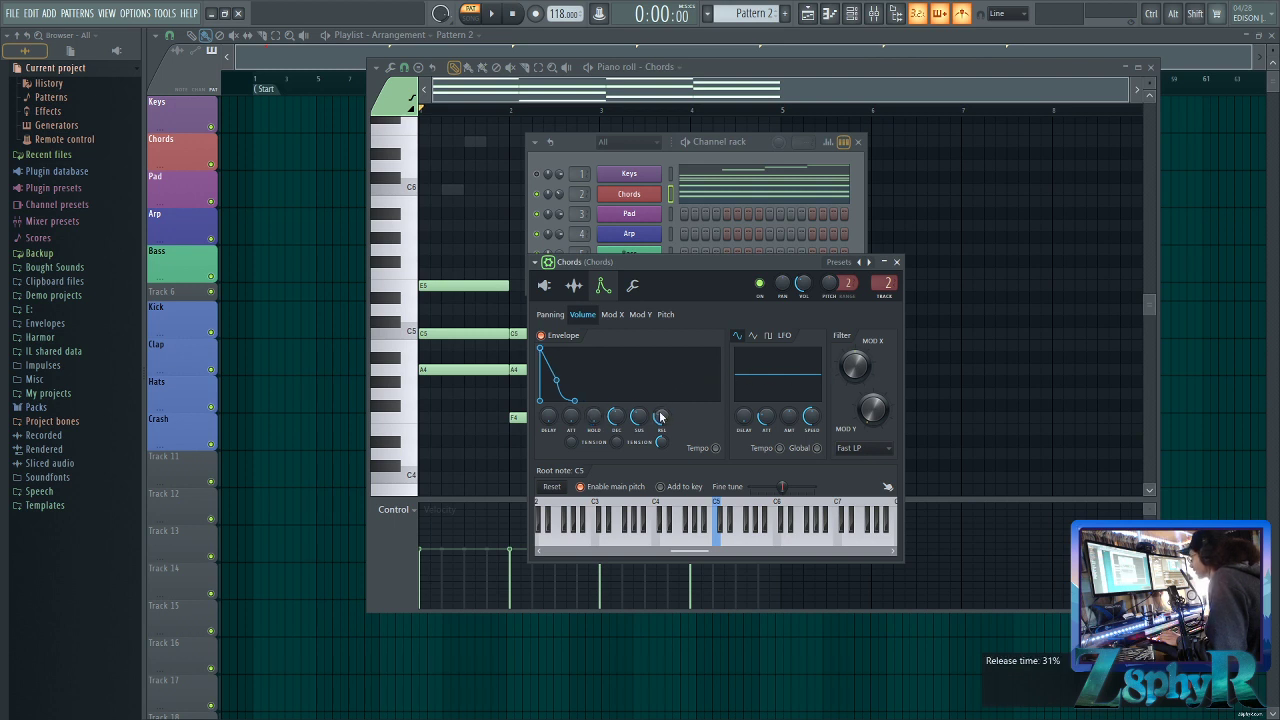
pyautogui.moveTo(642, 422); pyautogui.dragTo(642, 467)
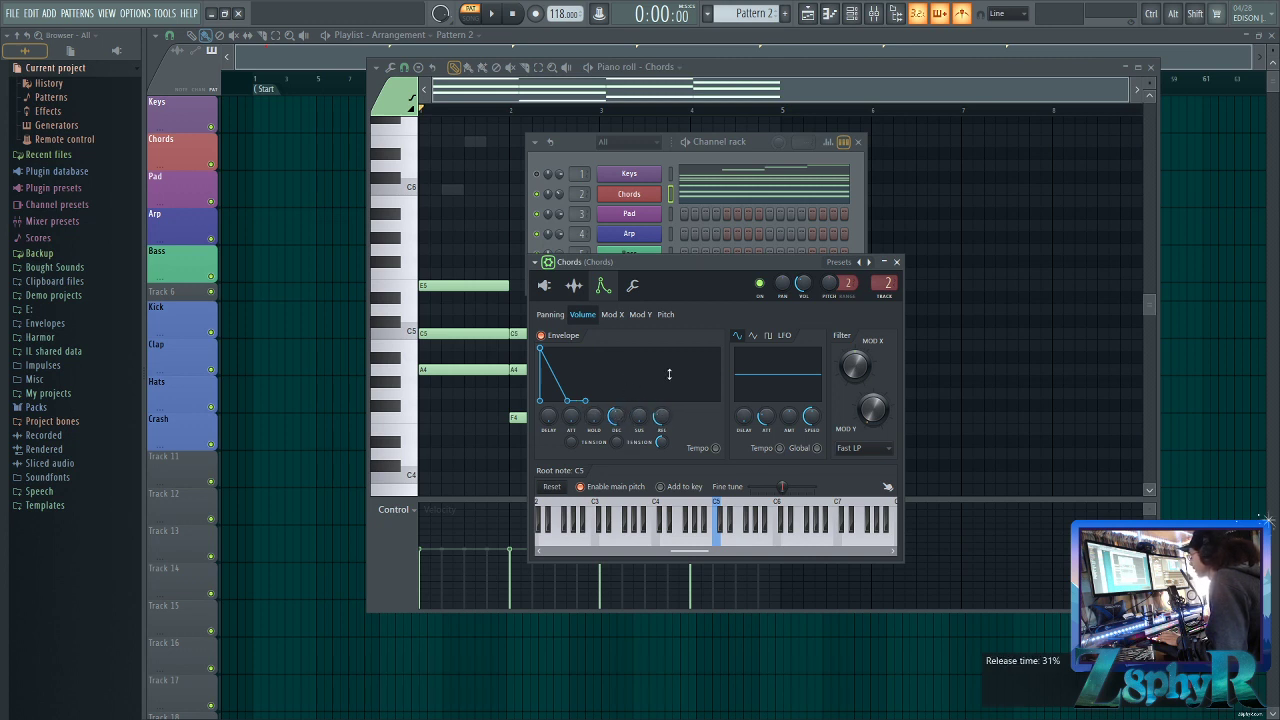
pyautogui.moveTo(619, 418); pyautogui.dragTo(619, 426)
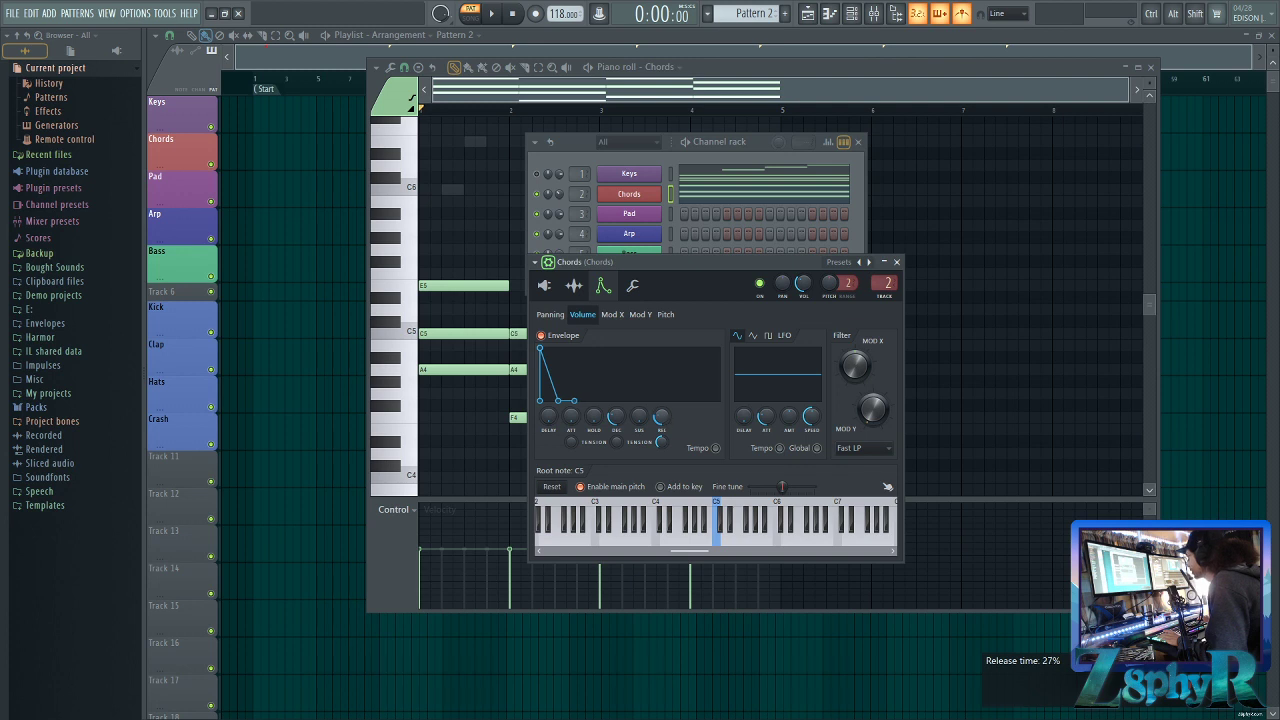
pyautogui.press('space')
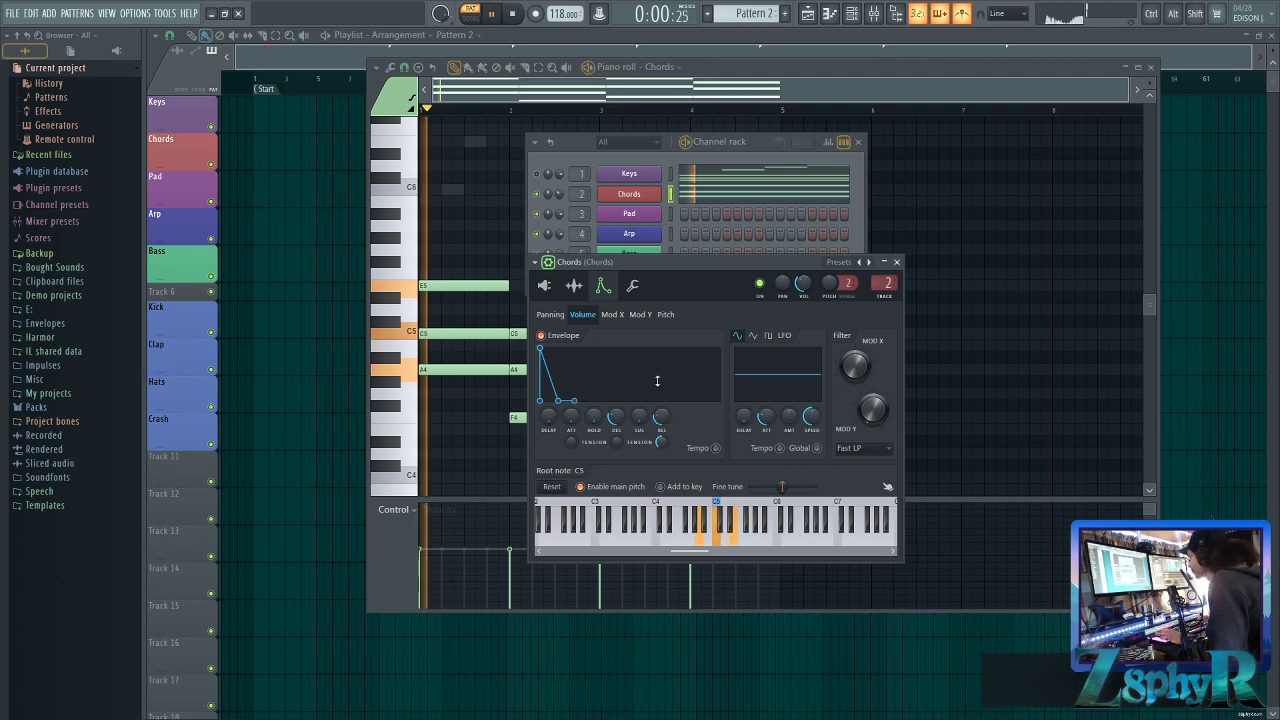
pyautogui.press('space')
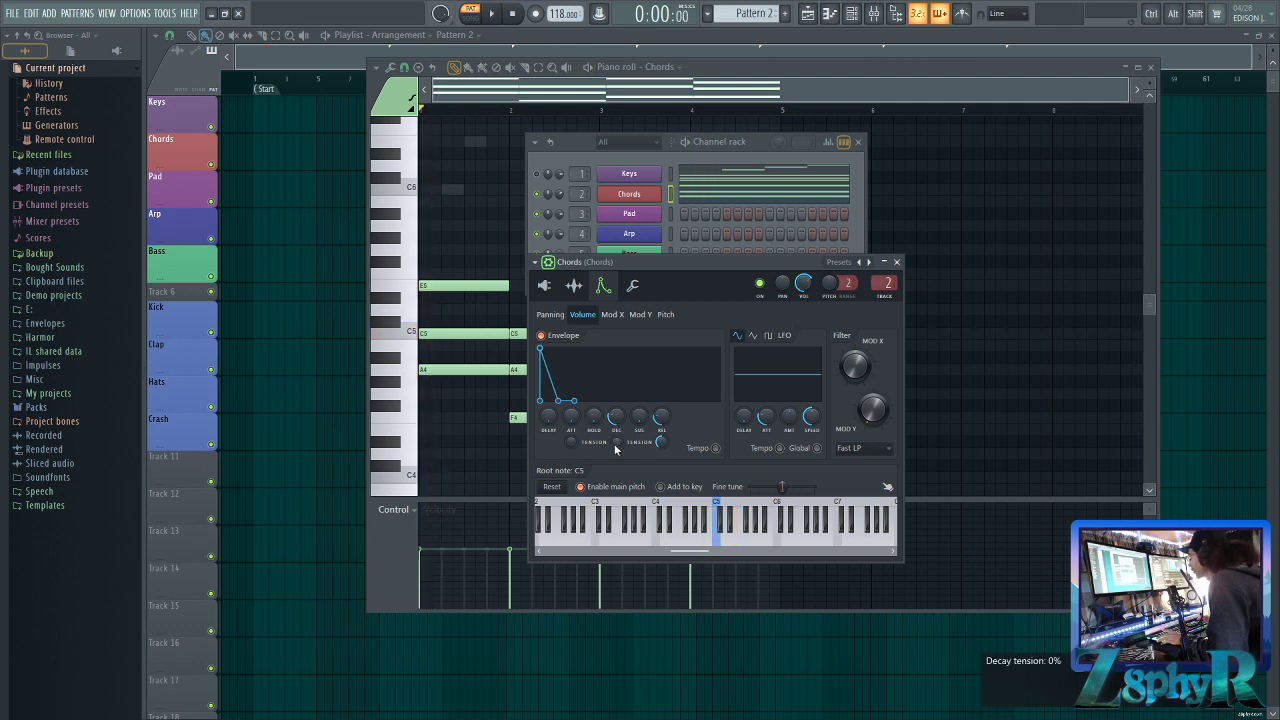
# Curve the volume decay inward with its tension, set decay time to 27%, and play the chords to check the pluck
pyautogui.moveTo(615, 449); pyautogui.dragTo(615, 462)
pyautogui.press('space')
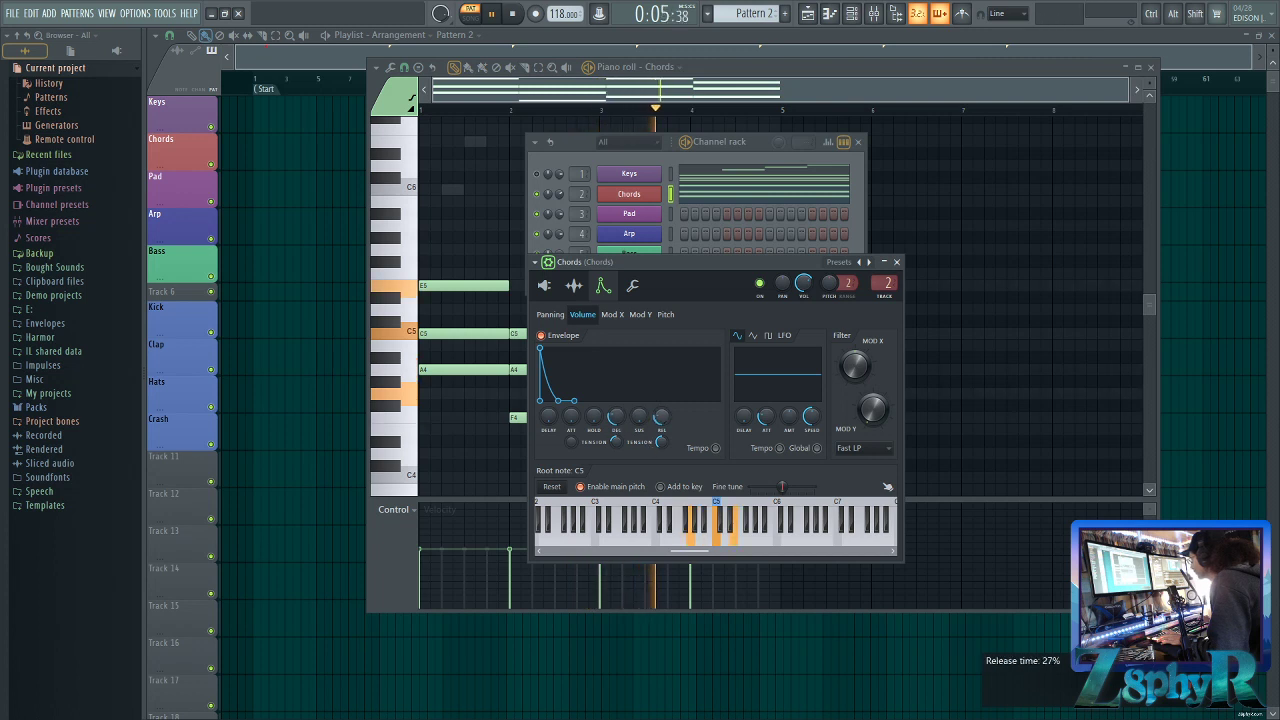
pyautogui.moveTo(616, 417)
pyautogui.mouseDown()
pyautogui.moveTo(616, 406)
pyautogui.moveTo(616, 418)
pyautogui.mouseUp()
pyautogui.press('space')
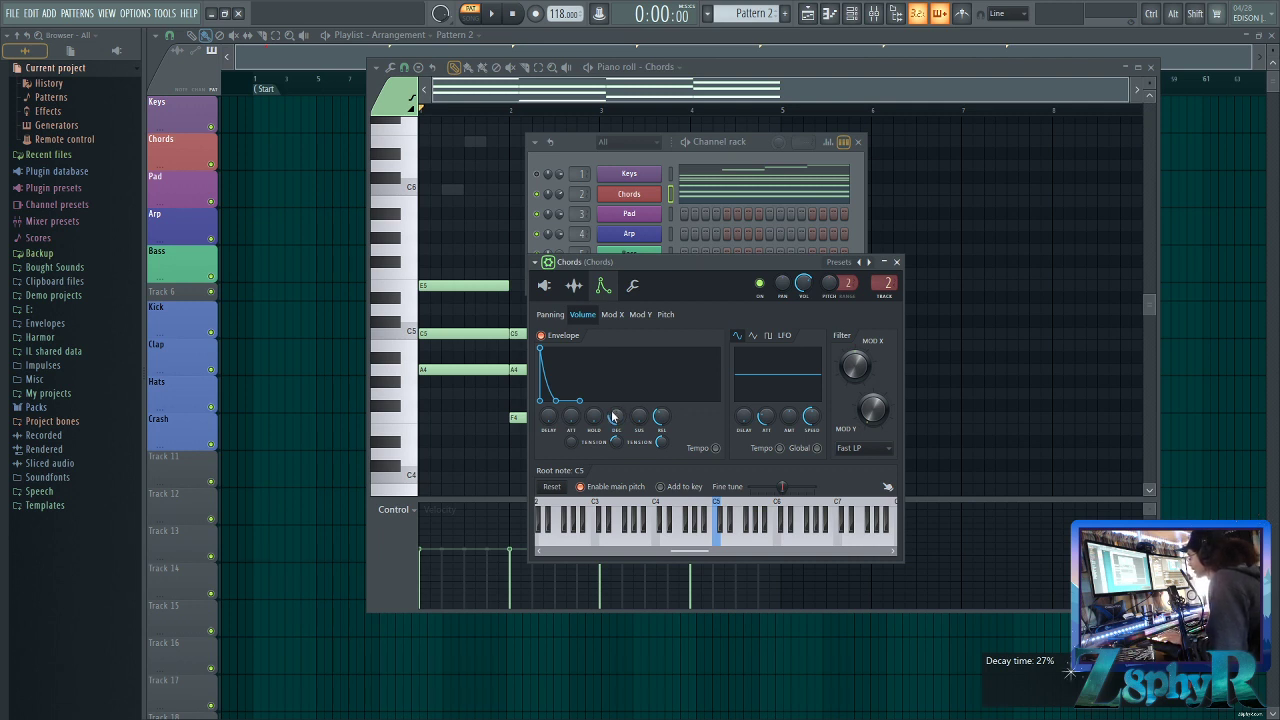
pyautogui.press('space')
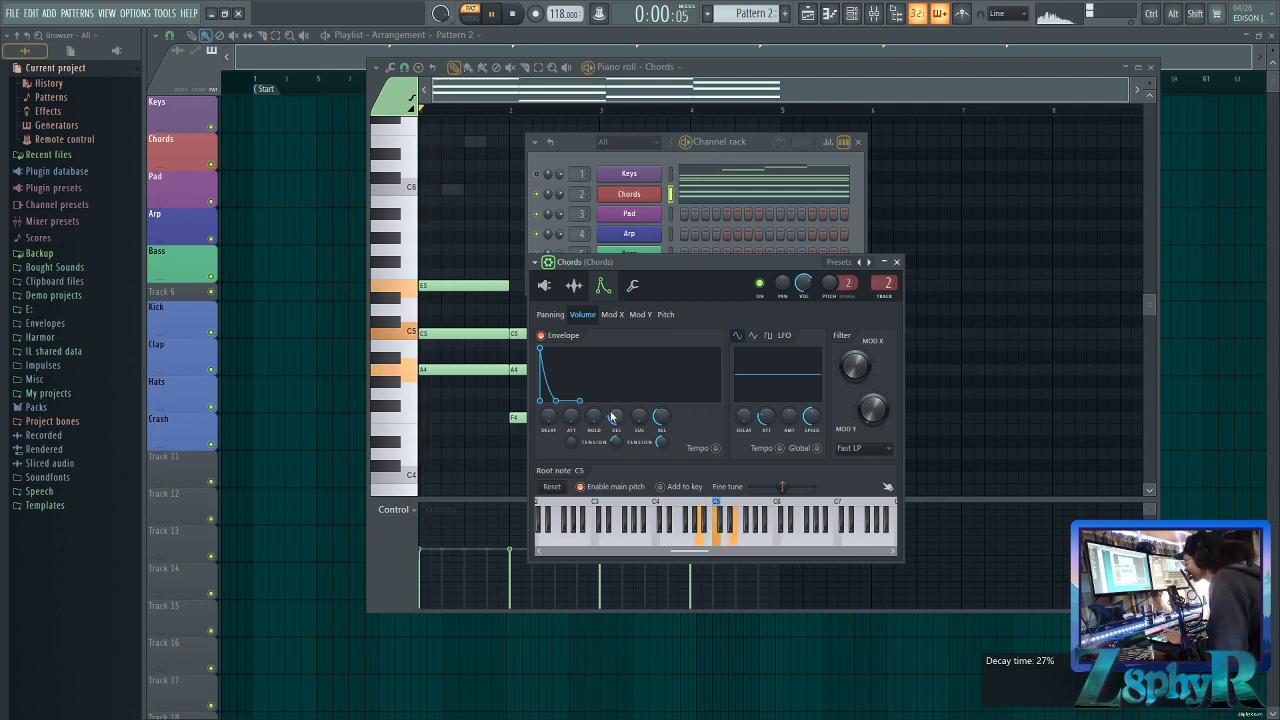
pyautogui.press('space')
pyautogui.press('space')
pyautogui.press('space')
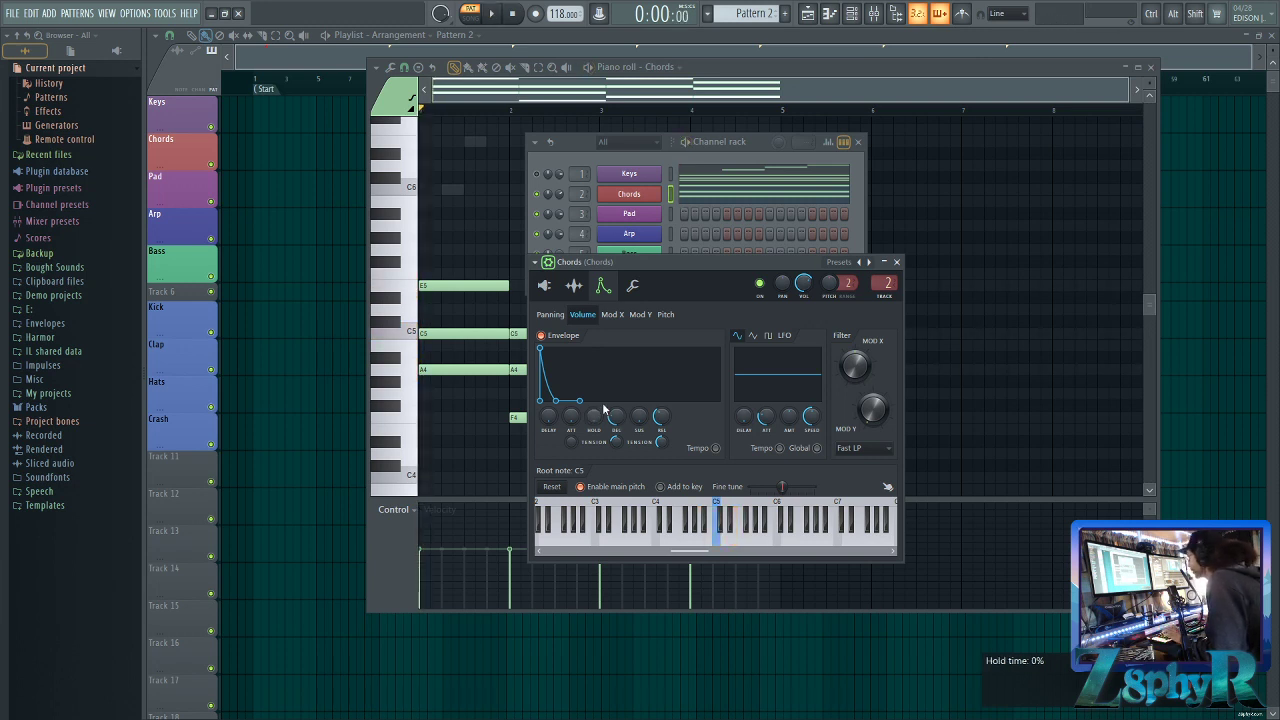
# Enable the Mod X envelope with minimum attack, hold and sustain, a shortened decay, and a slightly positive modulation amount
pyautogui.click(611, 314)
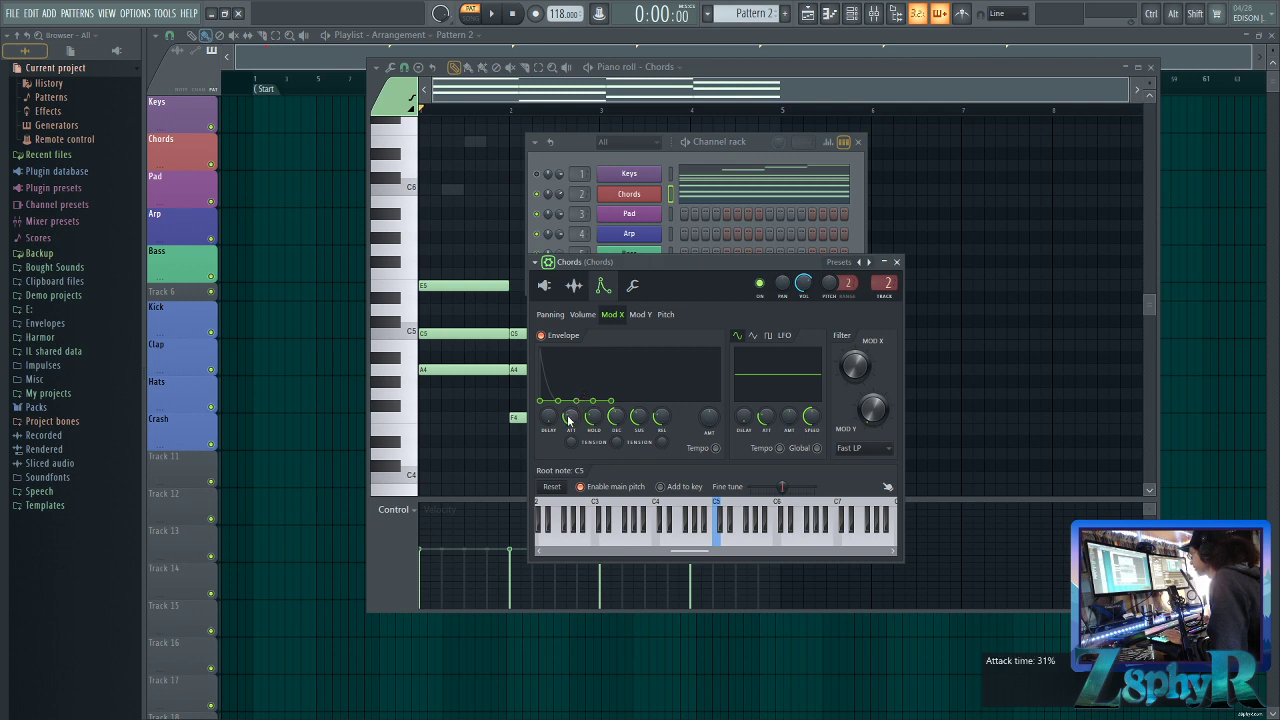
pyautogui.moveTo(597, 412); pyautogui.dragTo(597, 460)
pyautogui.moveTo(636, 412); pyautogui.dragTo(636, 470)
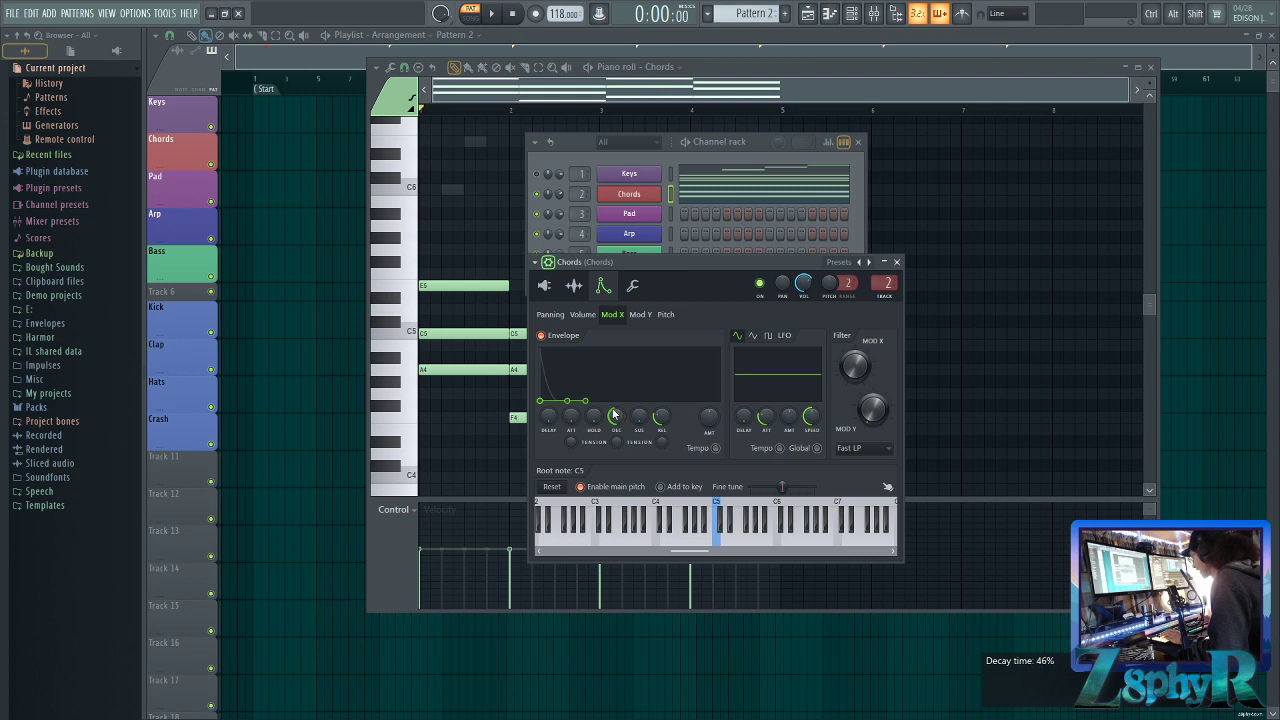
pyautogui.moveTo(709, 417); pyautogui.dragTo(709, 396)
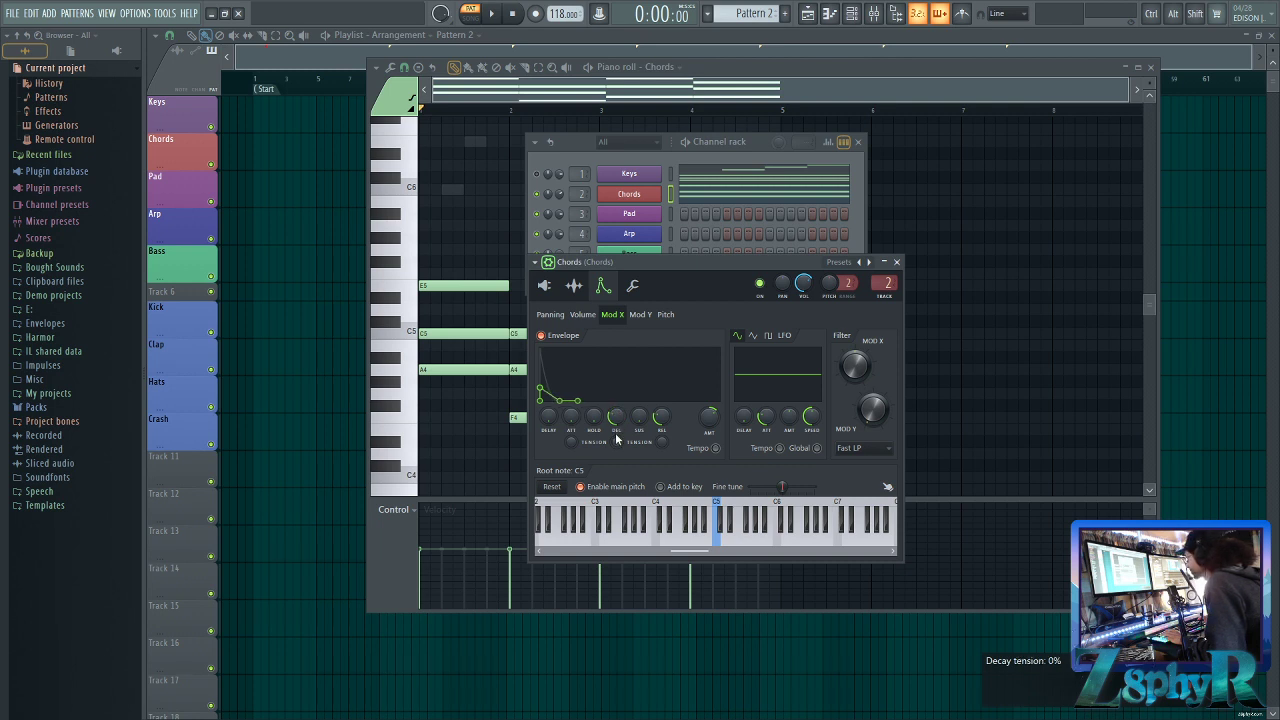
# Set the Mod X decay tension to -70% and raise the modulation amount while playing the chords in short bursts
pyautogui.press('space')
pyautogui.moveTo(616, 441); pyautogui.dragTo(616, 457)
pyautogui.press('space')
pyautogui.press('space')
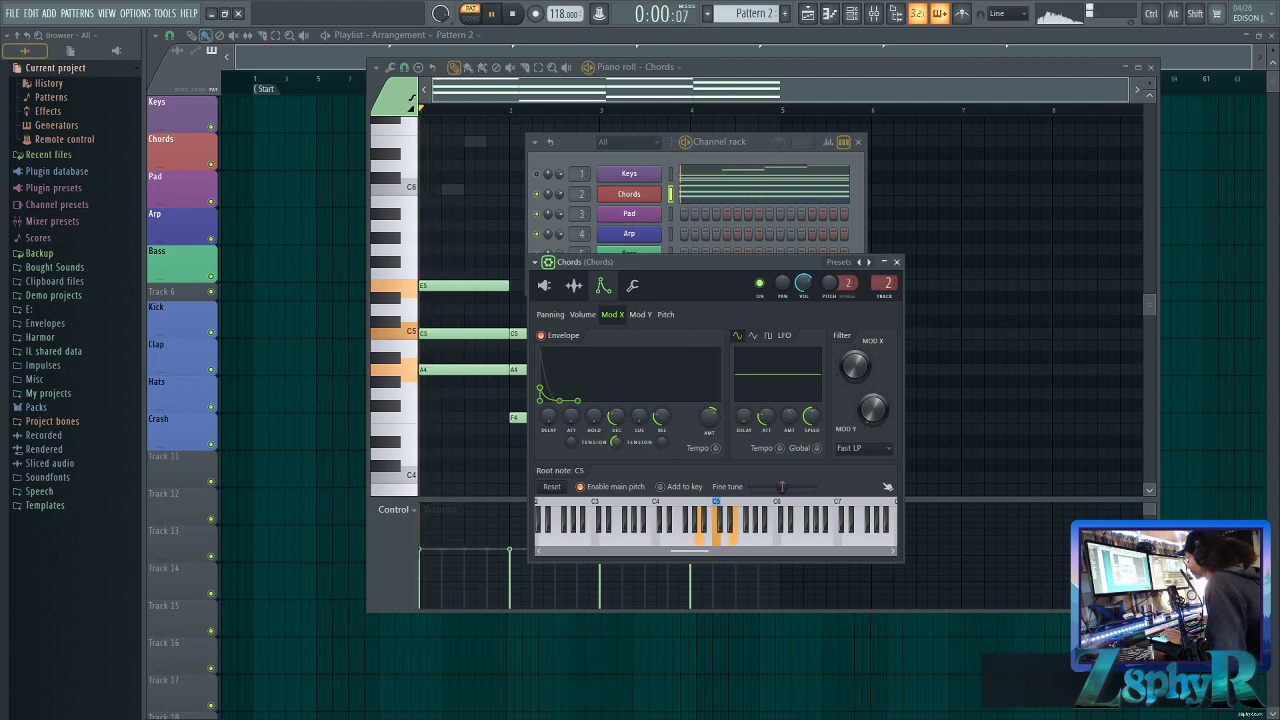
pyautogui.press('space')
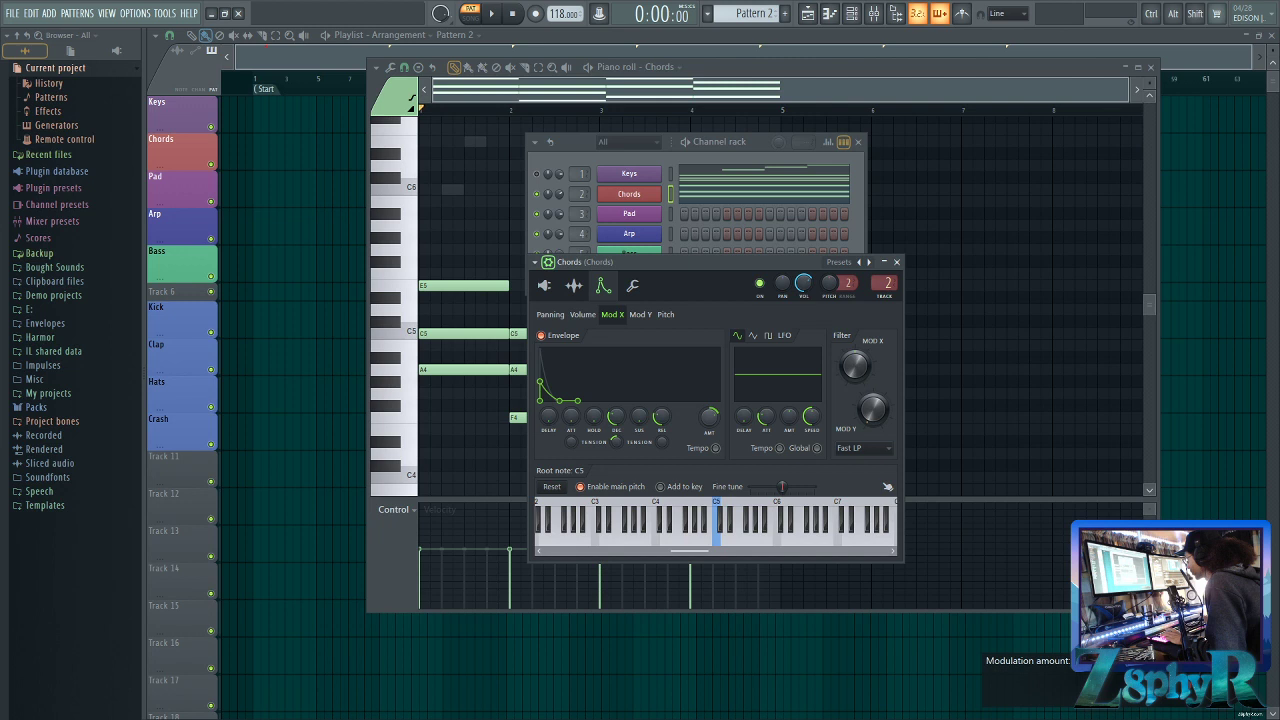
pyautogui.press('space')
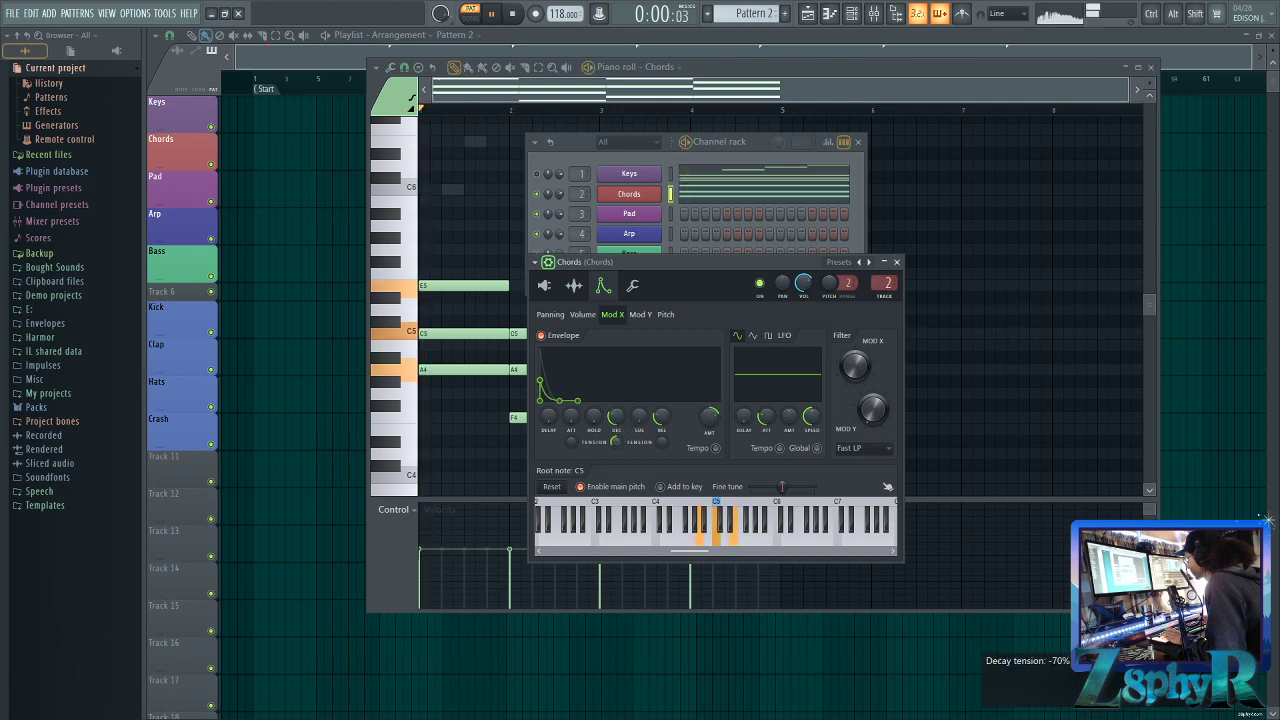
pyautogui.press('space')
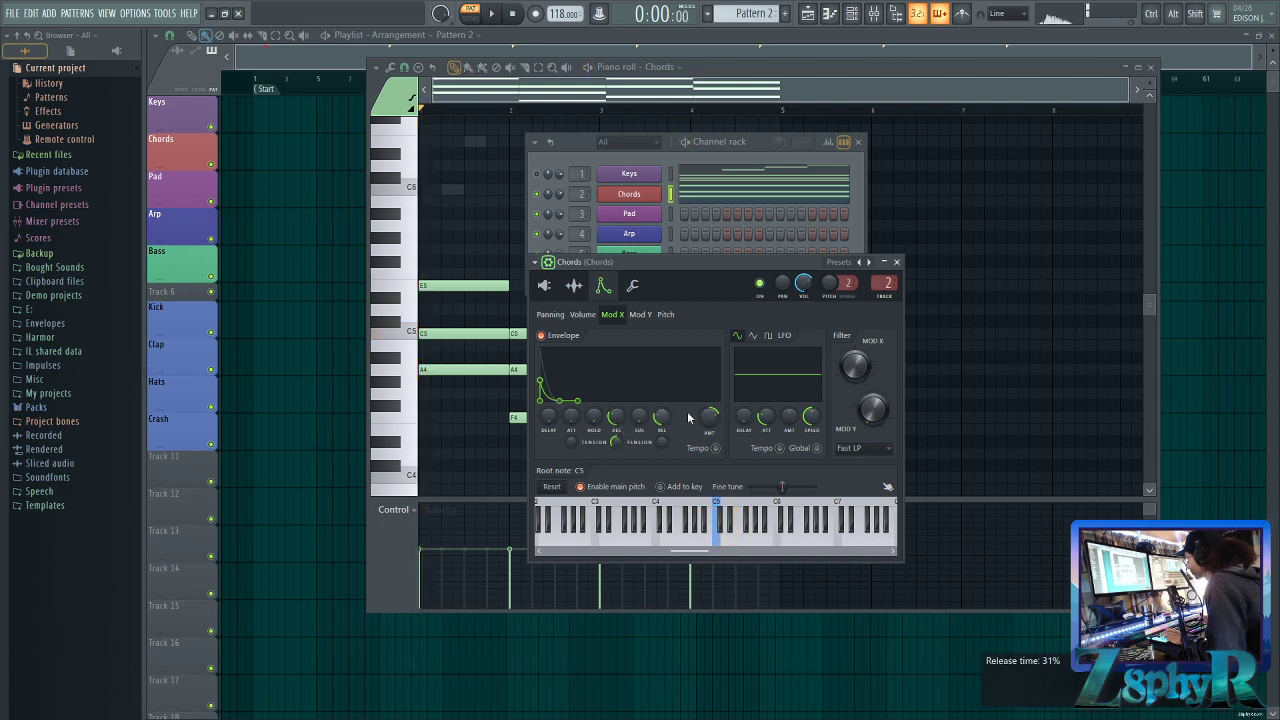
# Reduce the Mod X modulation amount and set its release time to 18%, playing the chords to compare
pyautogui.press('space')
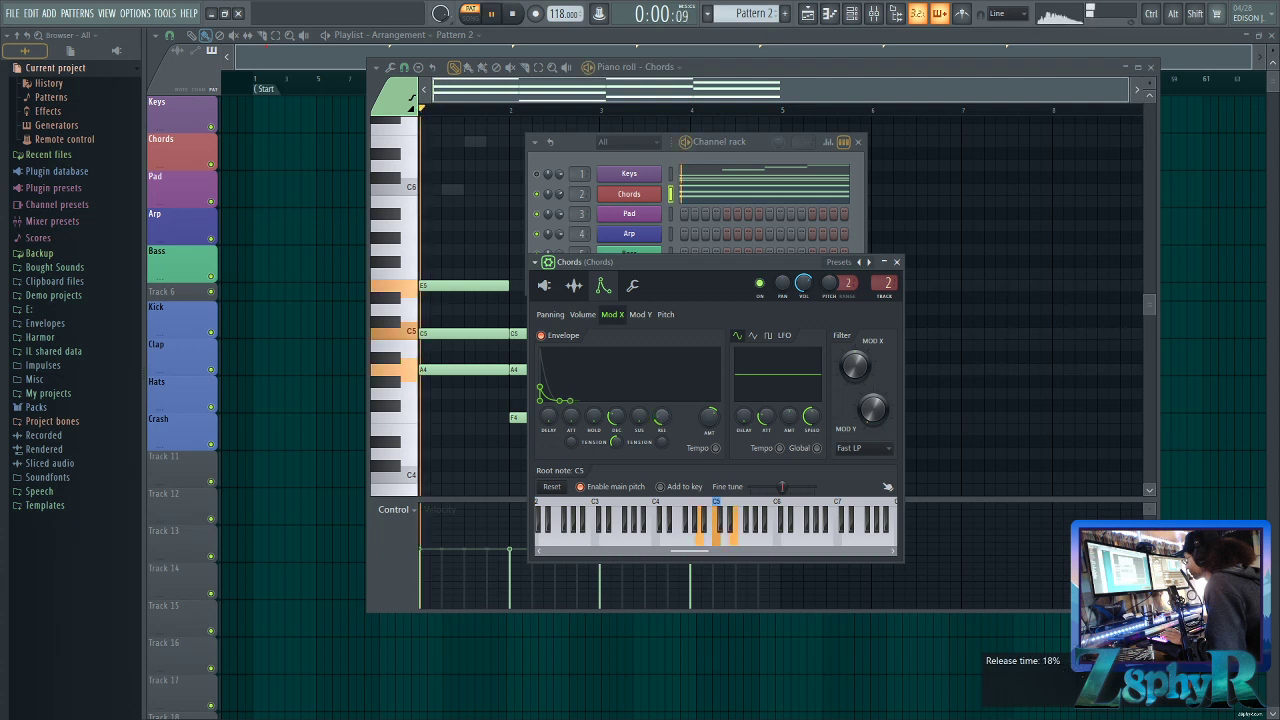
pyautogui.press('space')
pyautogui.press('space')
pyautogui.moveTo(663, 418); pyautogui.dragTo(665, 423)
# Play the start of the chord pattern repeatedly to hear the Mod X envelope, and stop playback
pyautogui.press('space')
pyautogui.press('space')
pyautogui.press('space')
pyautogui.press('space')
pyautogui.press('space')
pyautogui.press('space')
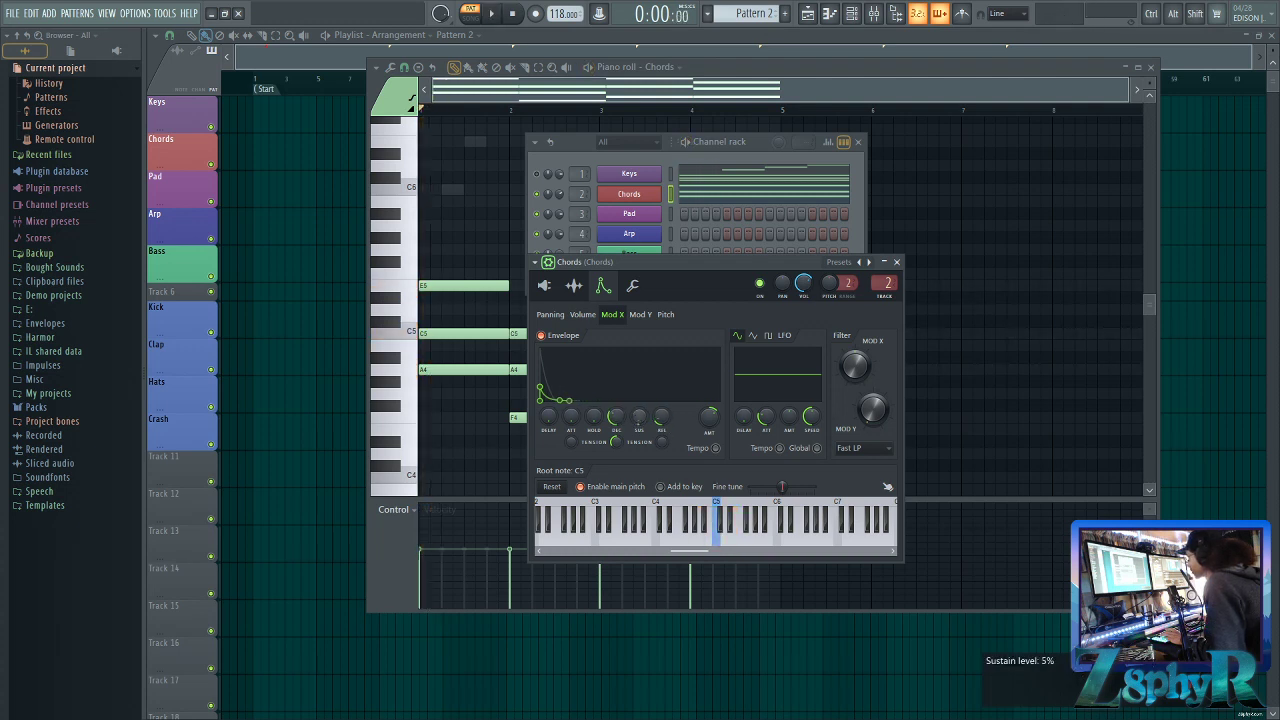
pyautogui.press('space')
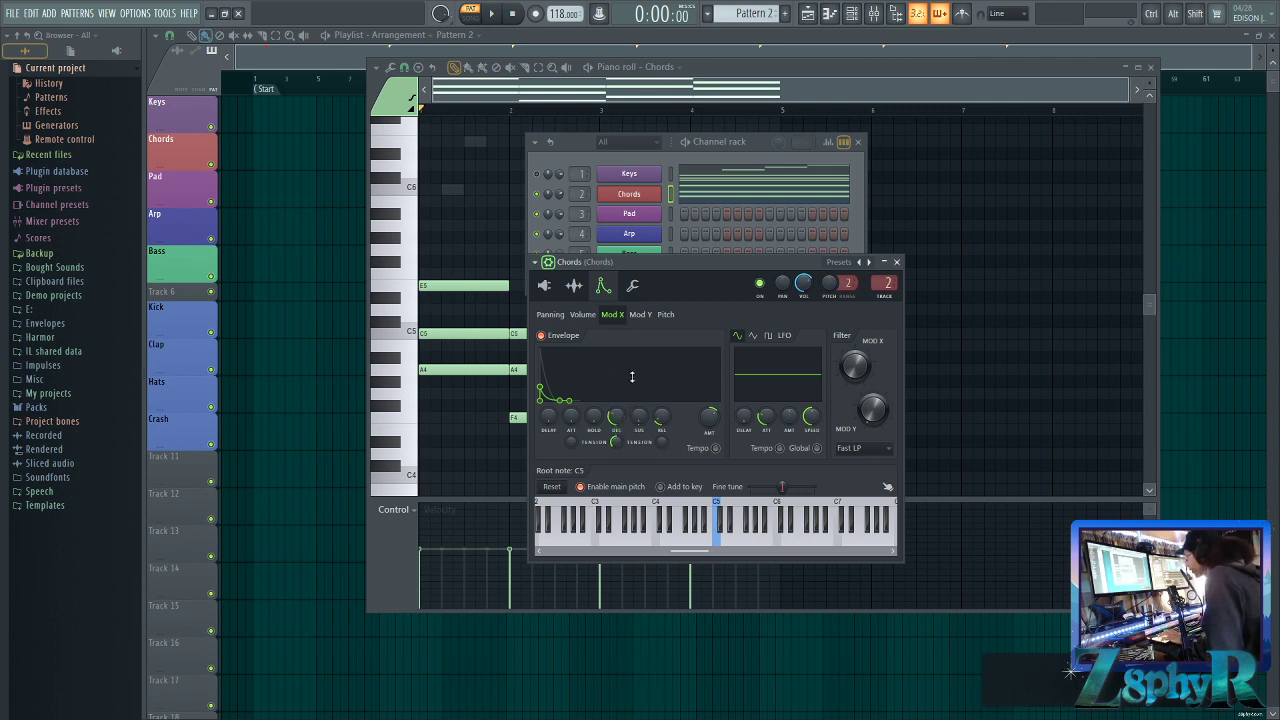
pyautogui.press('space')
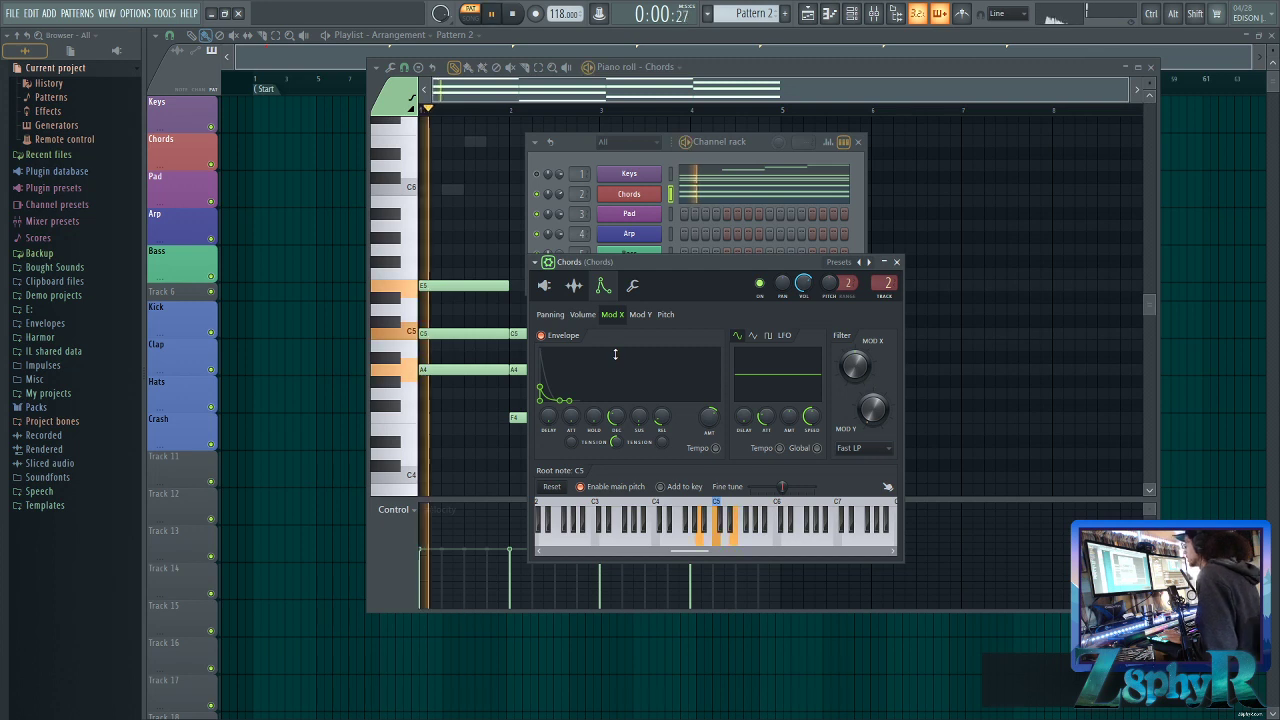
pyautogui.press('space')
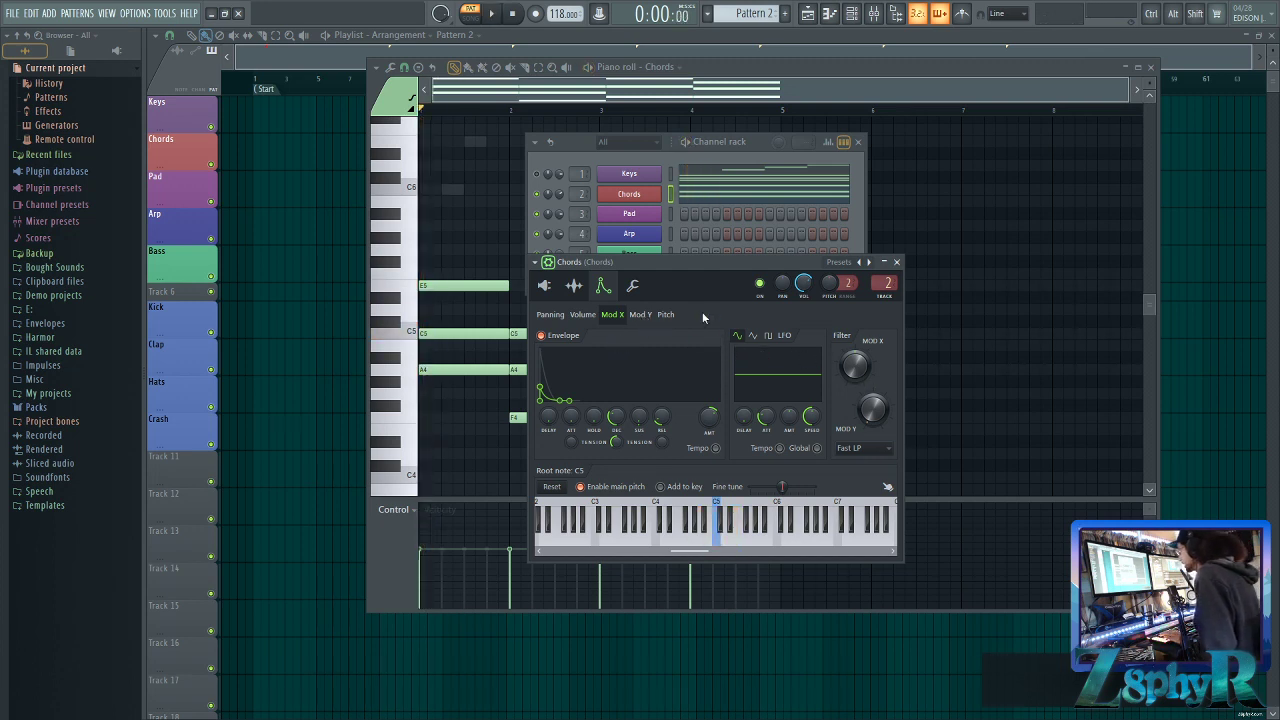
# Move the Chords synth window aside and show its miscellaneous channel settings, including the arpeggiator and echo delay
pyautogui.moveTo(670, 263); pyautogui.dragTo(742, 227)
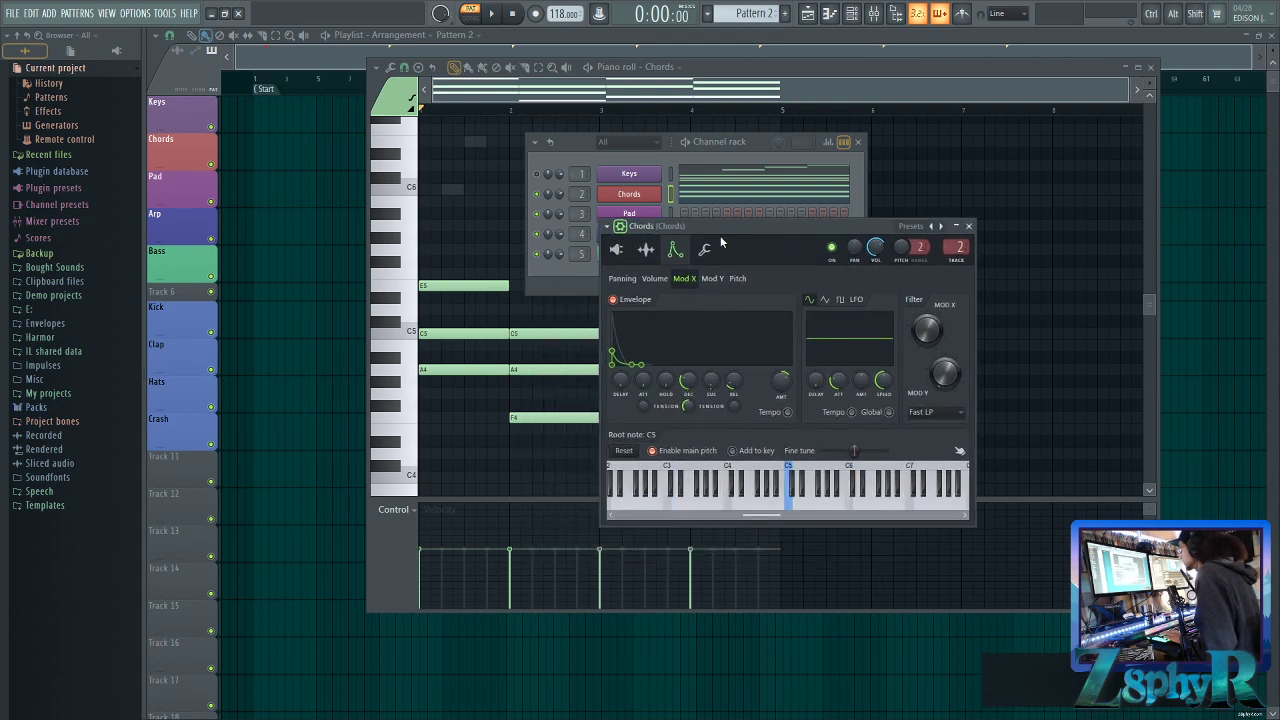
pyautogui.click(714, 249)
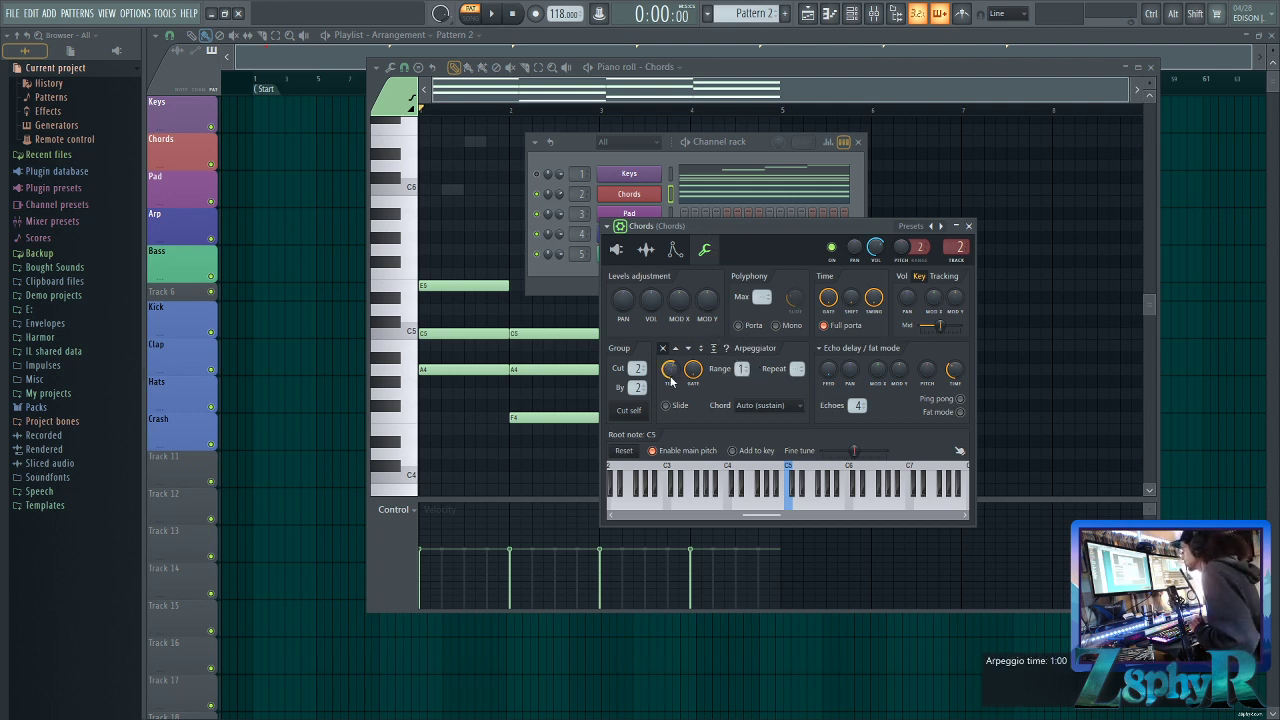
# Adjust the Chords arpeggiator's time, trying 2:00 and 3:00
pyautogui.moveTo(670, 369); pyautogui.dragTo(670, 345)
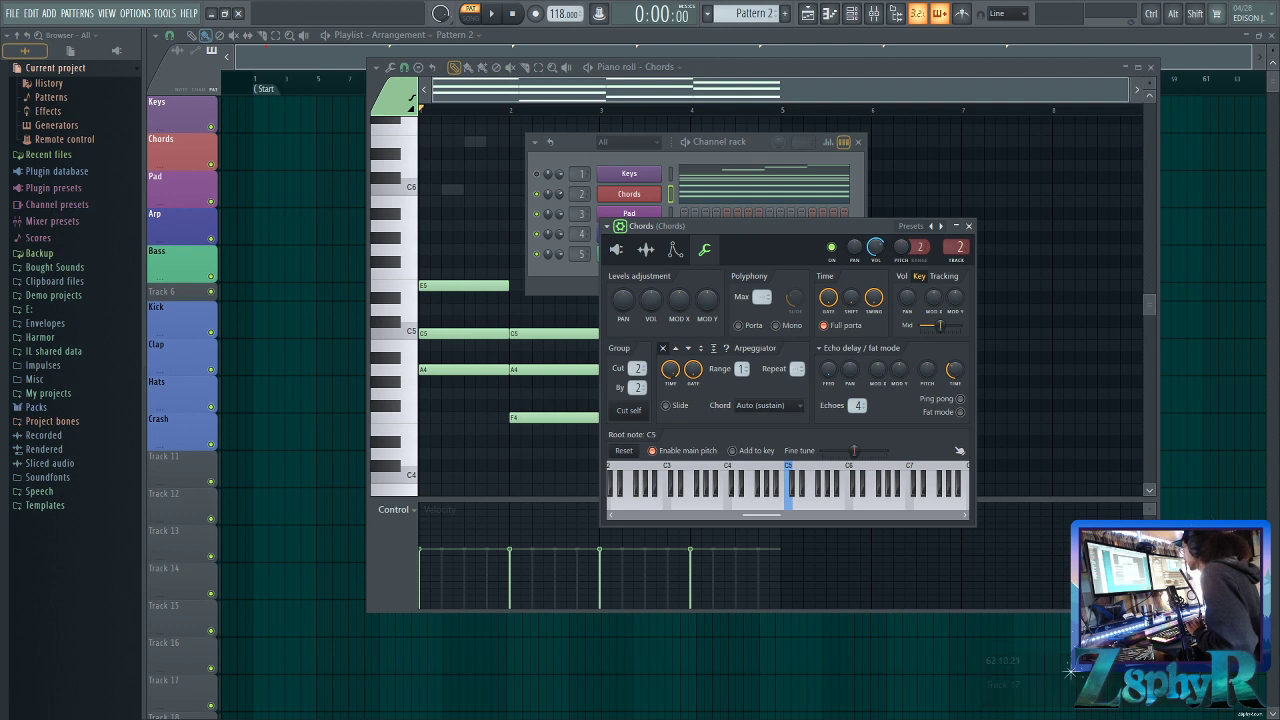
pyautogui.moveTo(671, 371); pyautogui.dragTo(670, 364)
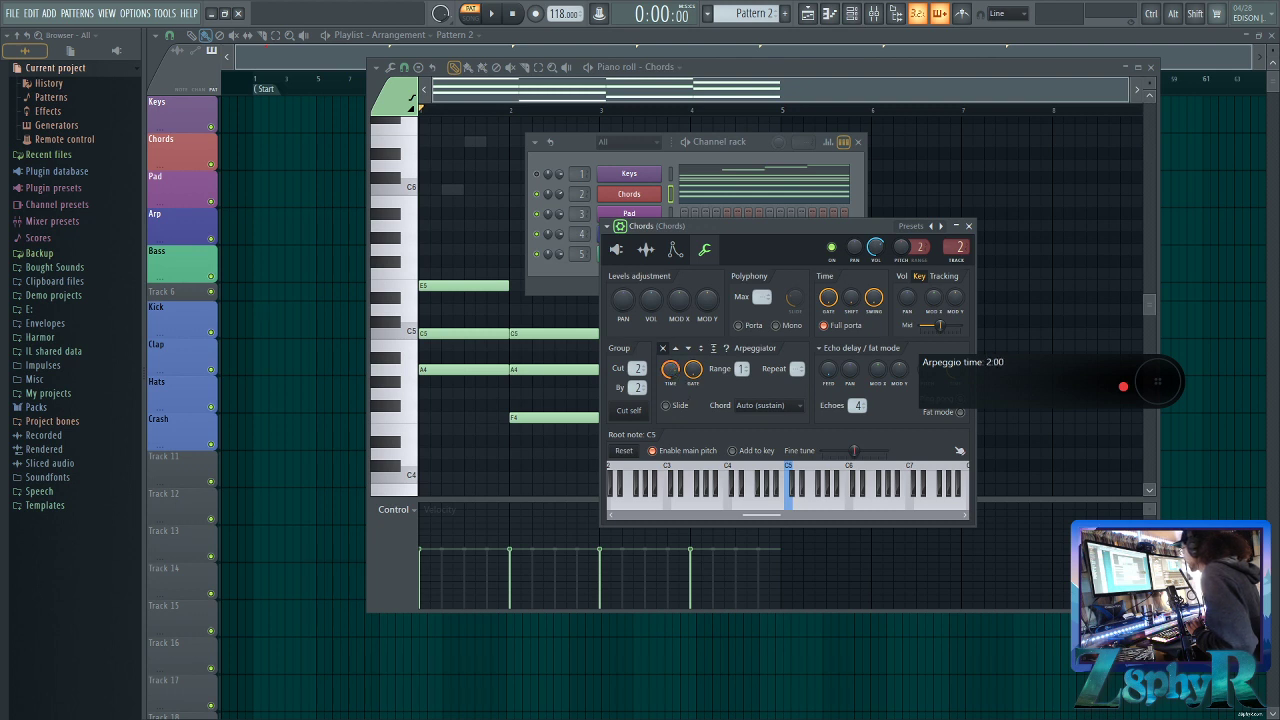
pyautogui.moveTo(671, 369); pyautogui.dragTo(671, 371)
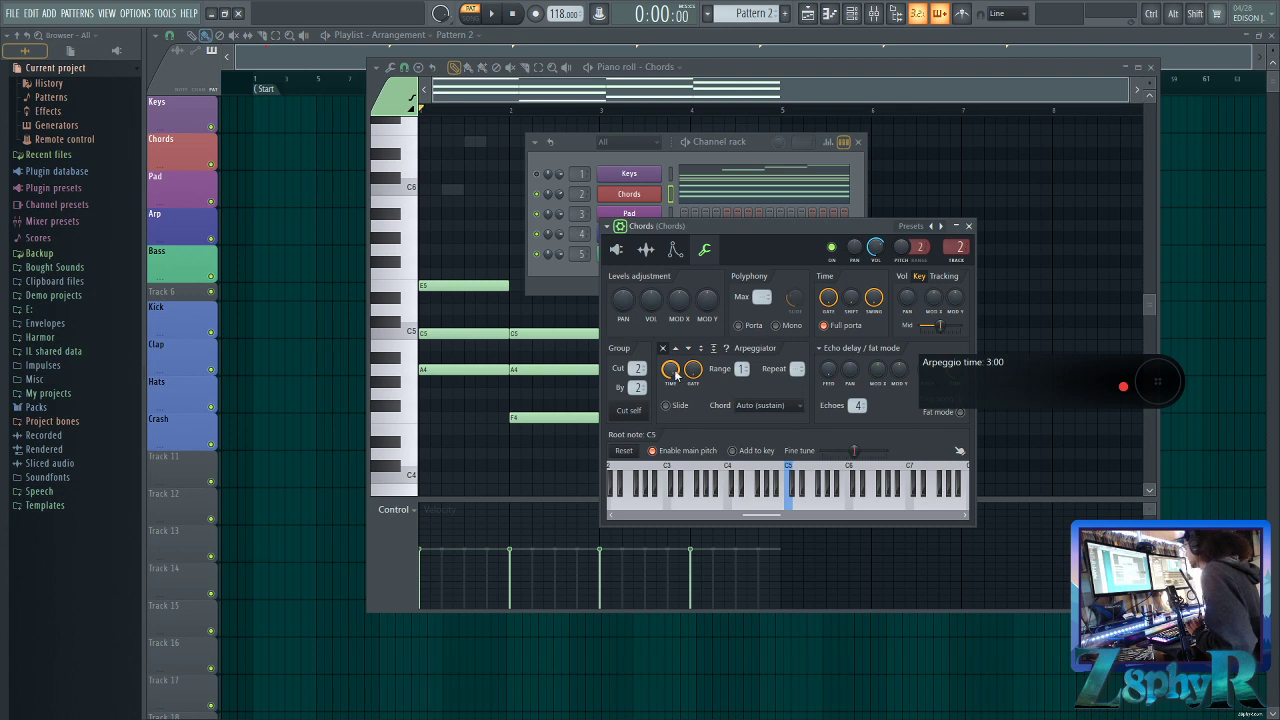
# Set the arpeggiator's chord to (none) and direction to up, trying a range of 3 before returning it to 1
pyautogui.click(749, 408)
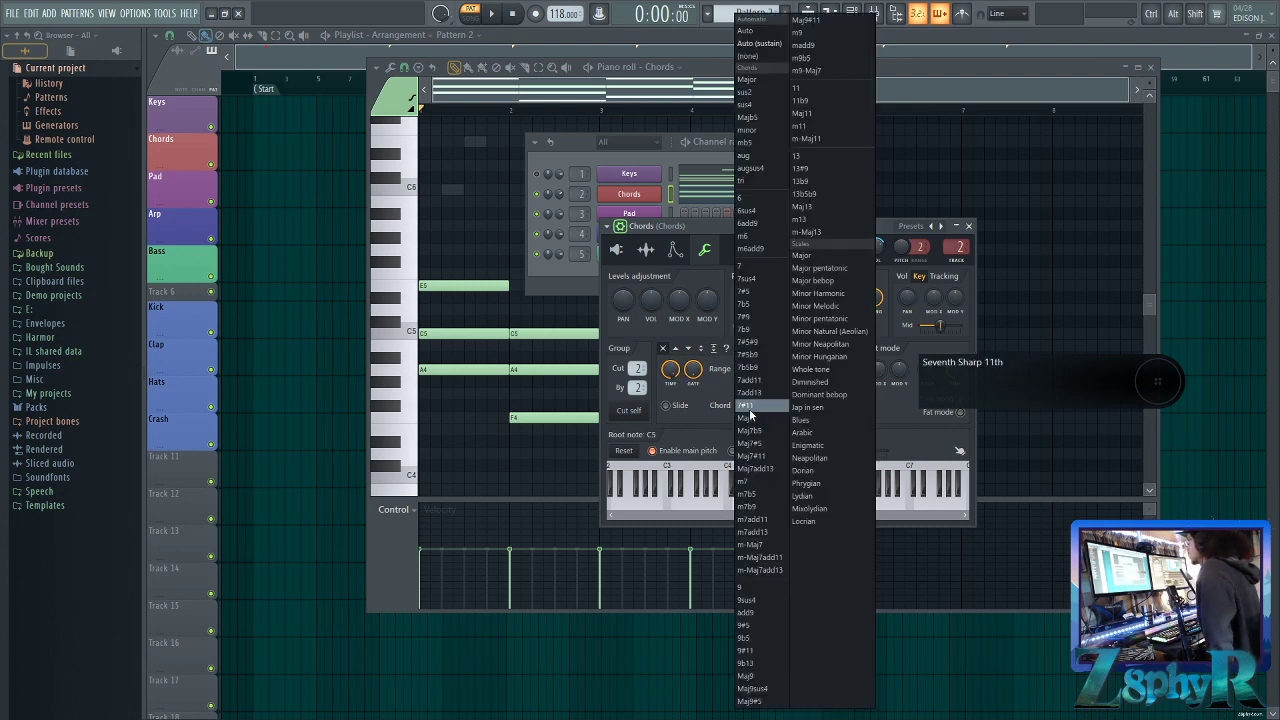
pyautogui.click(767, 56)
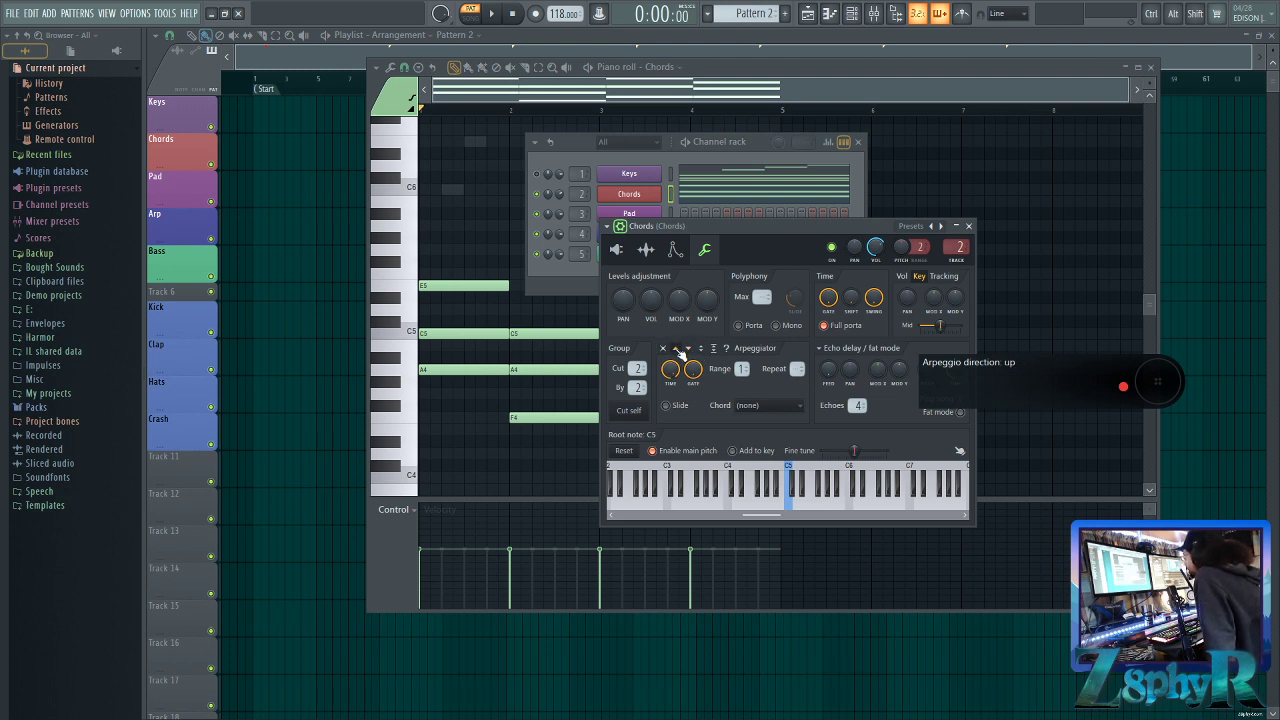
pyautogui.scroll(2, 741, 370)
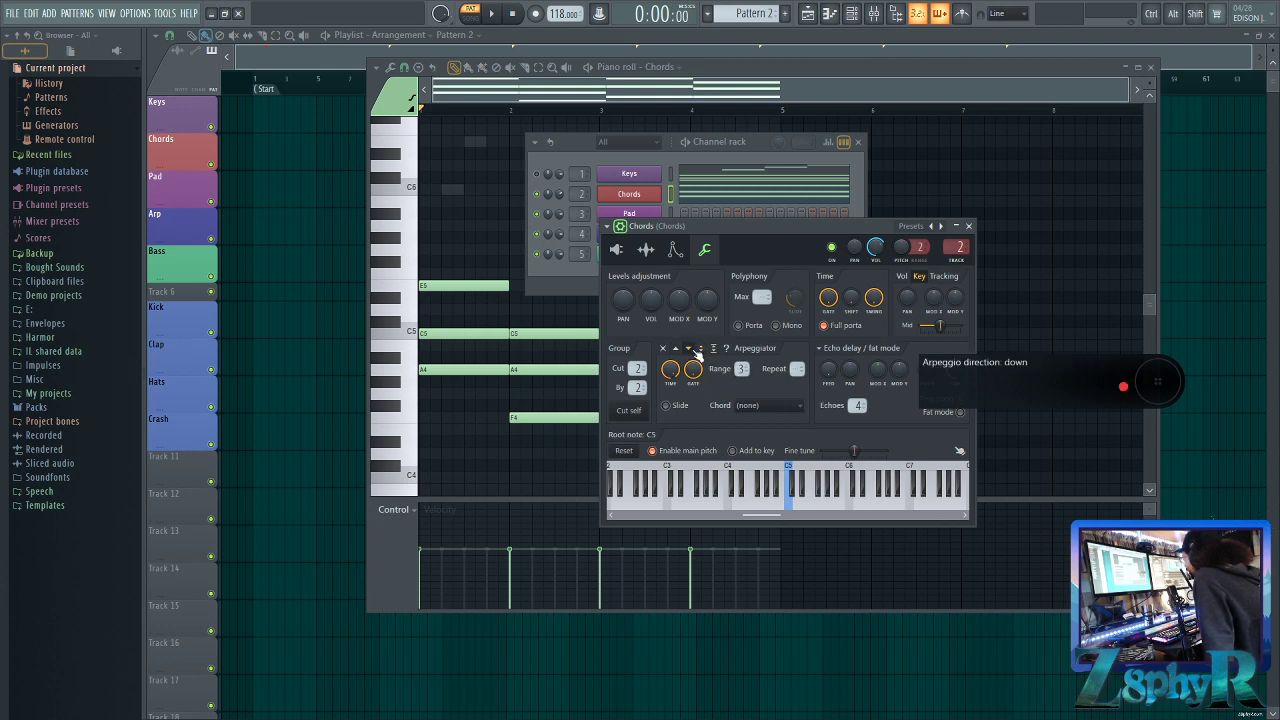
pyautogui.scroll(-2, 741, 370)
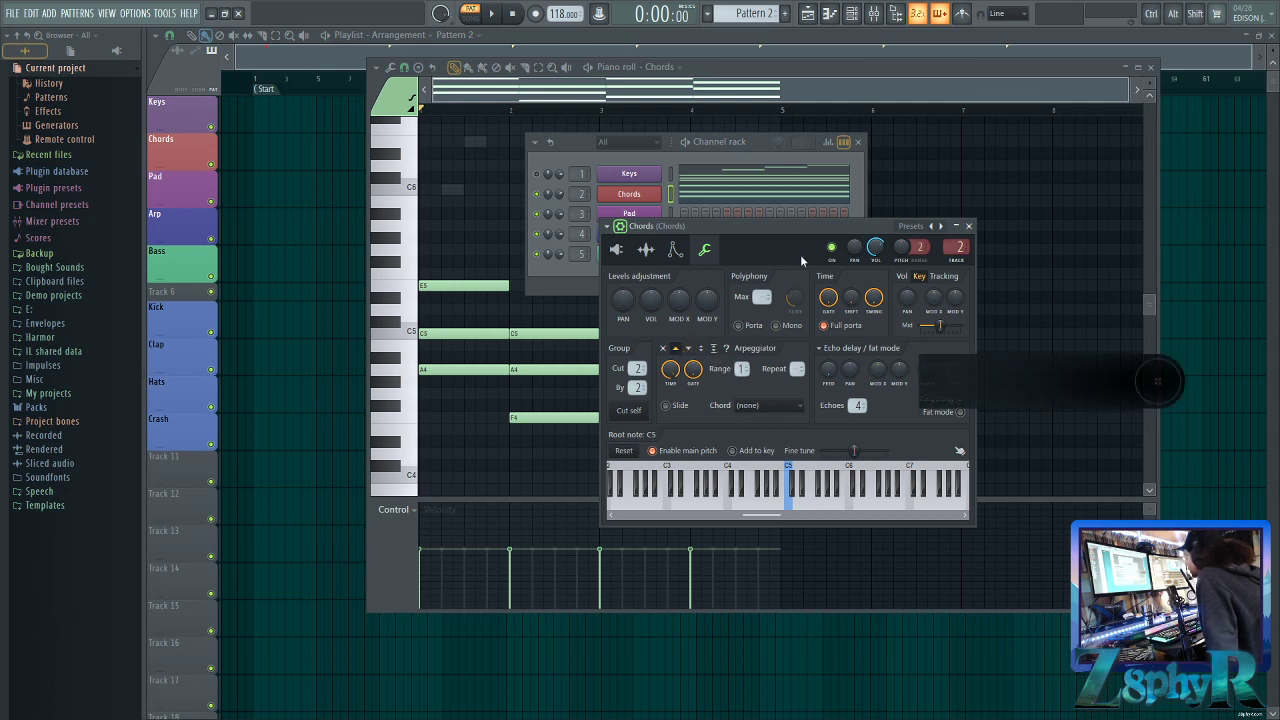
# Play the arpeggiated chords, try a shorter arpeggio gate, restore the gate to 100% and stop playback
pyautogui.click(492, 14)
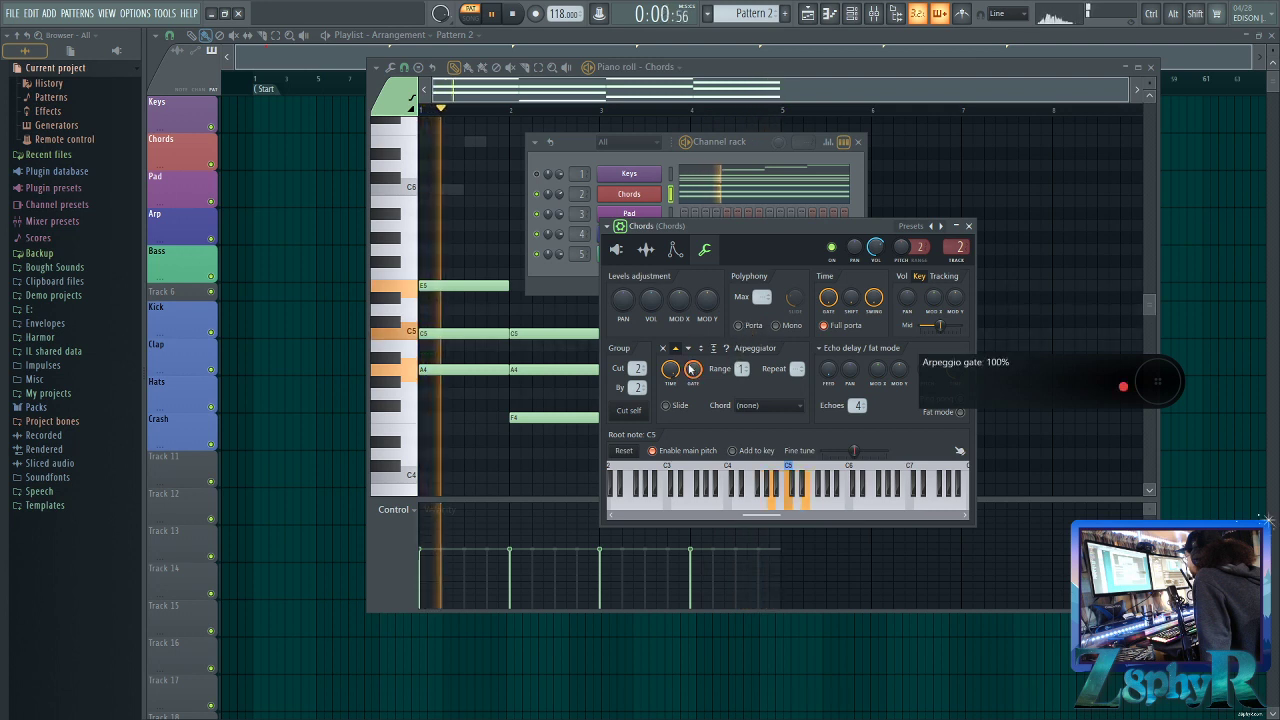
pyautogui.press('space')
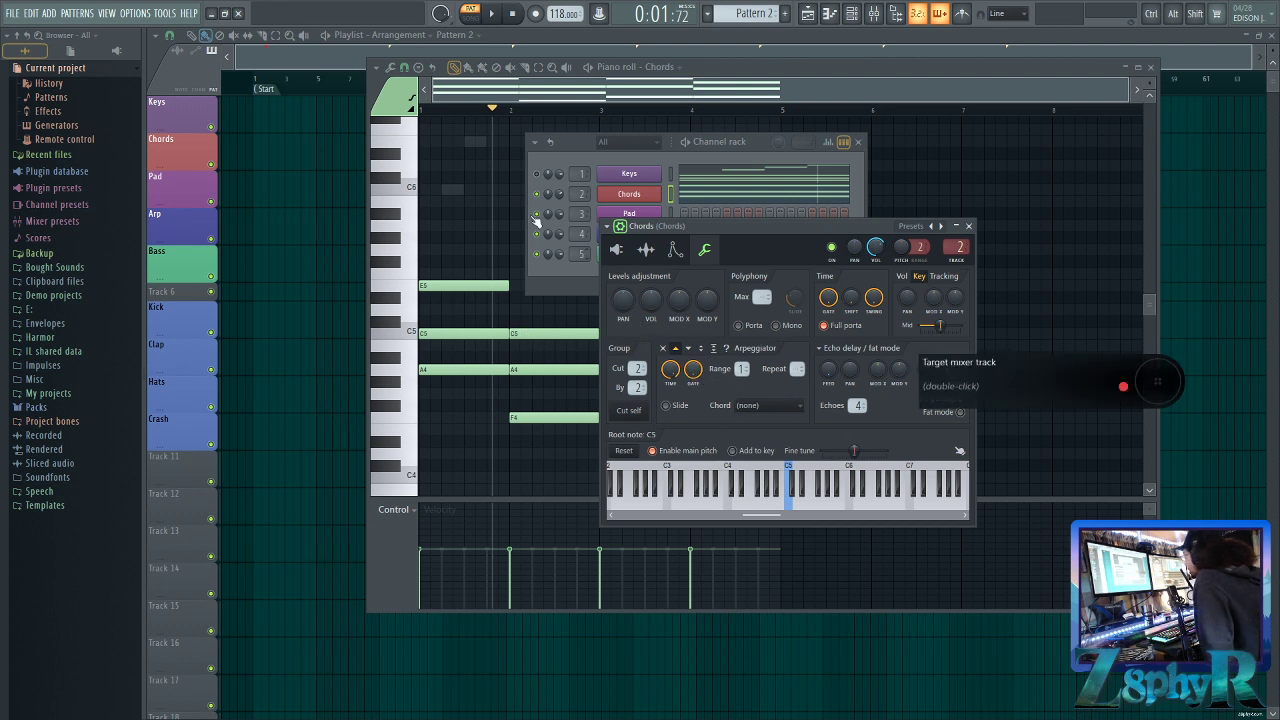
pyautogui.press('space')
pyautogui.moveTo(690, 383); pyautogui.dragTo(690, 445)
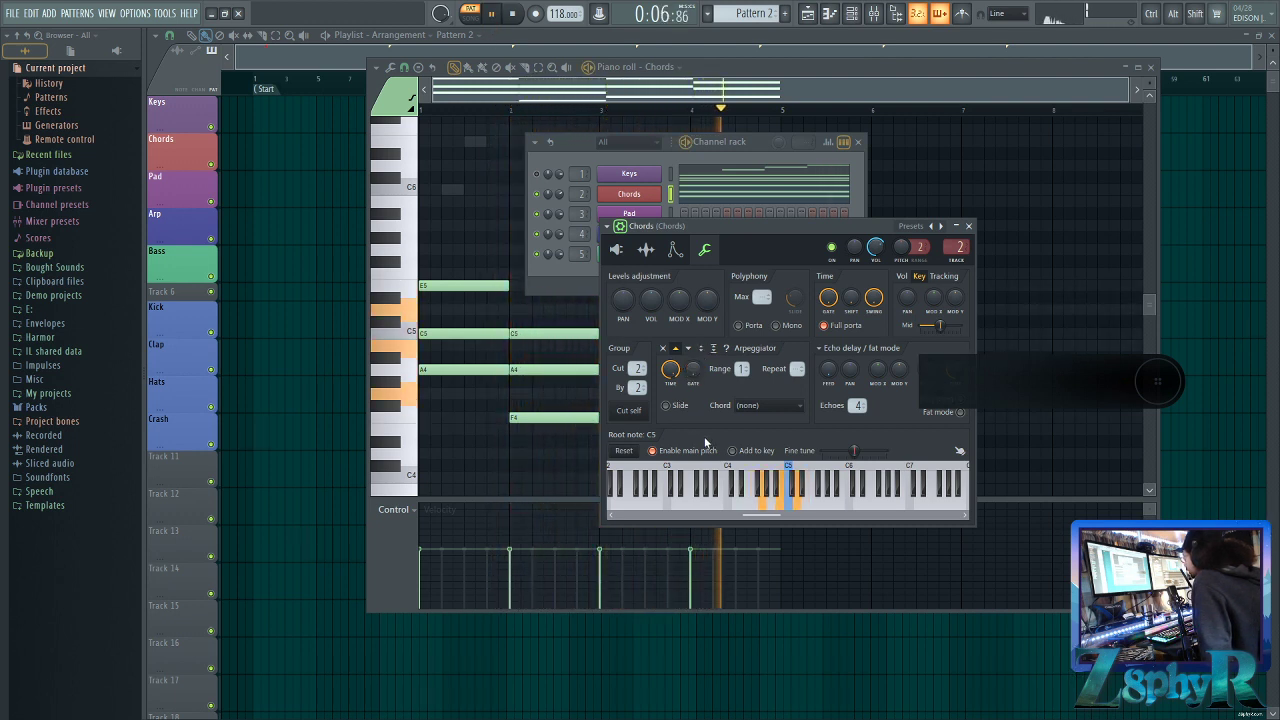
pyautogui.moveTo(692, 370); pyautogui.dragTo(692, 322)
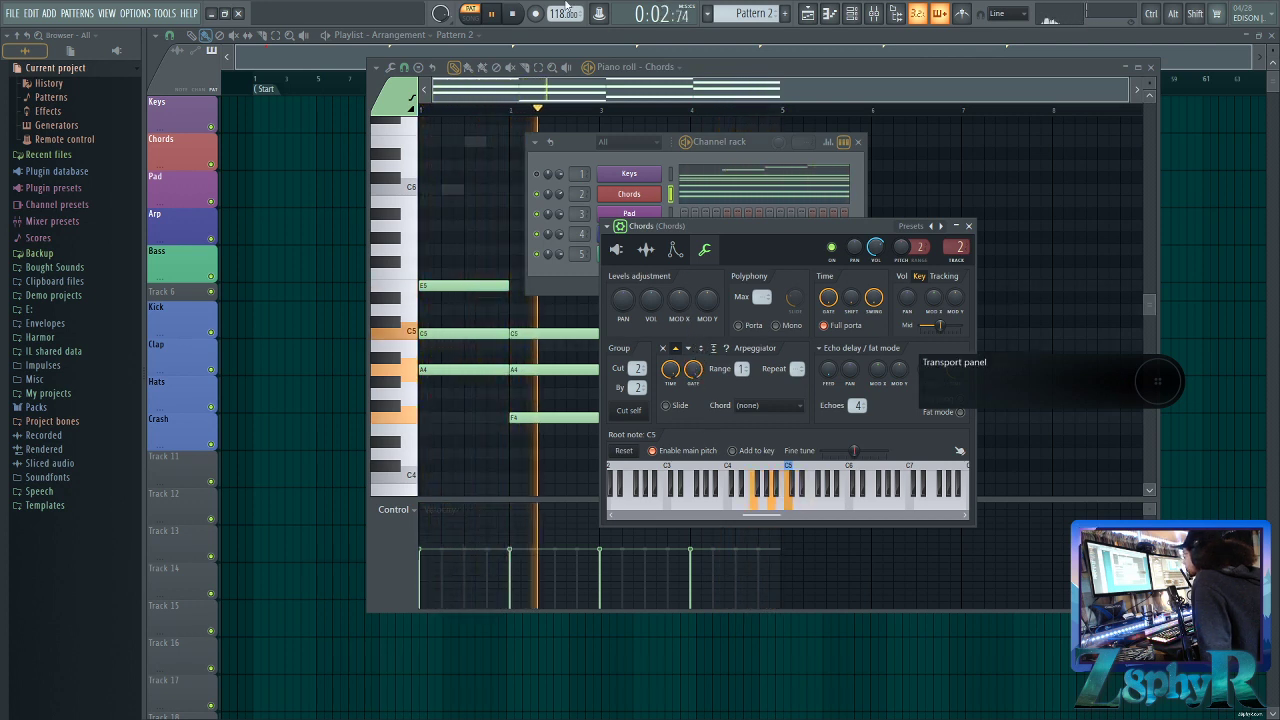
pyautogui.click(491, 14)
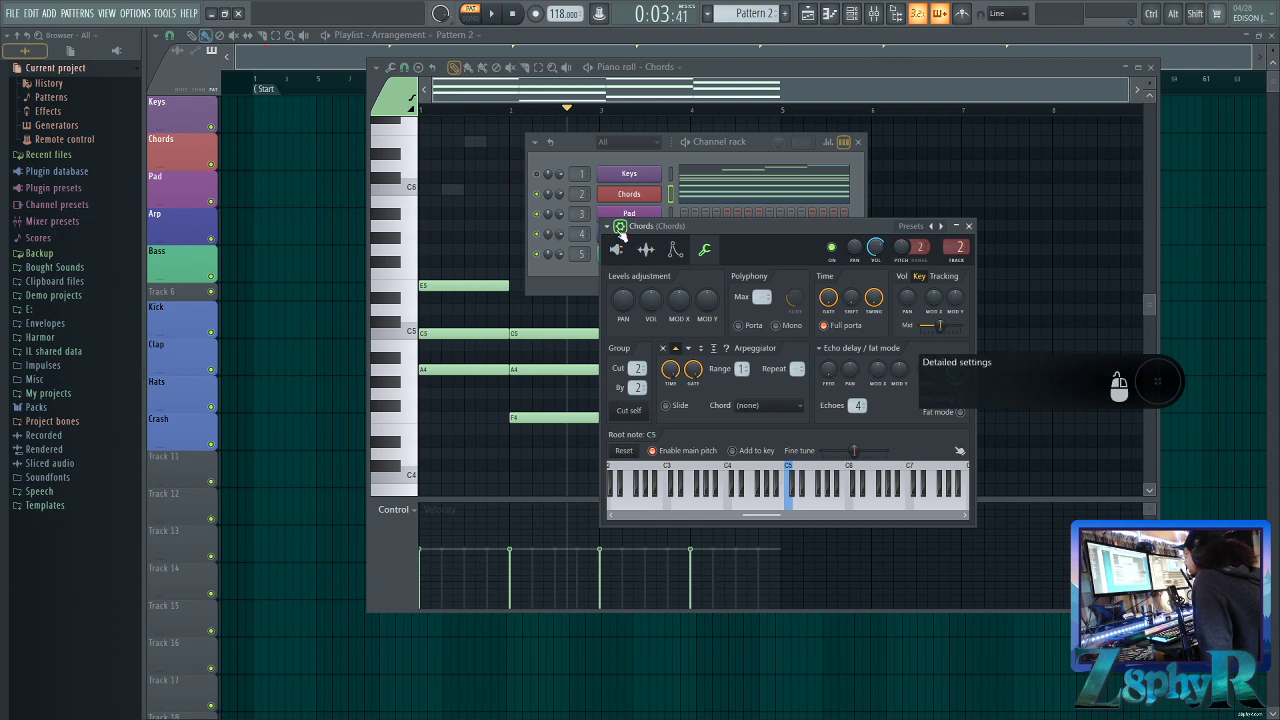
# Check the Volume envelope, and set the Mod X decay time to 34% and decay tension to -59% while playing the chords
pyautogui.click(676, 250)
pyautogui.click(655, 279)
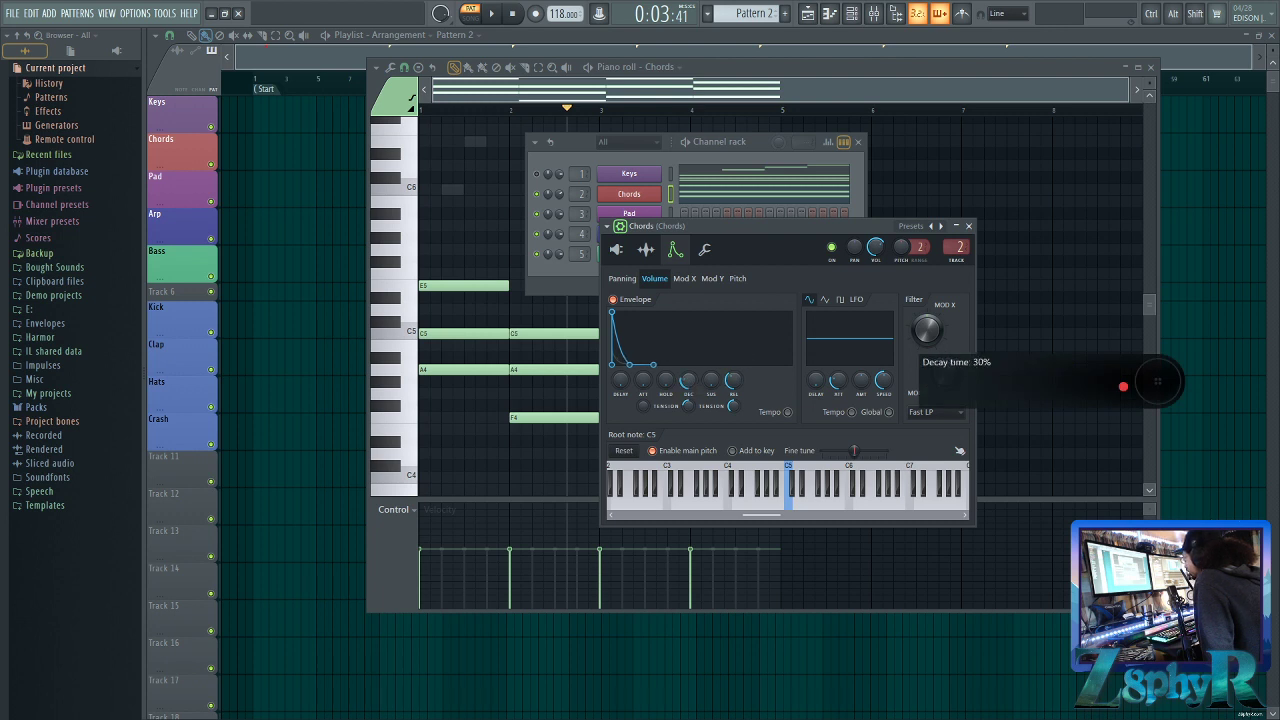
pyautogui.click(684, 279)
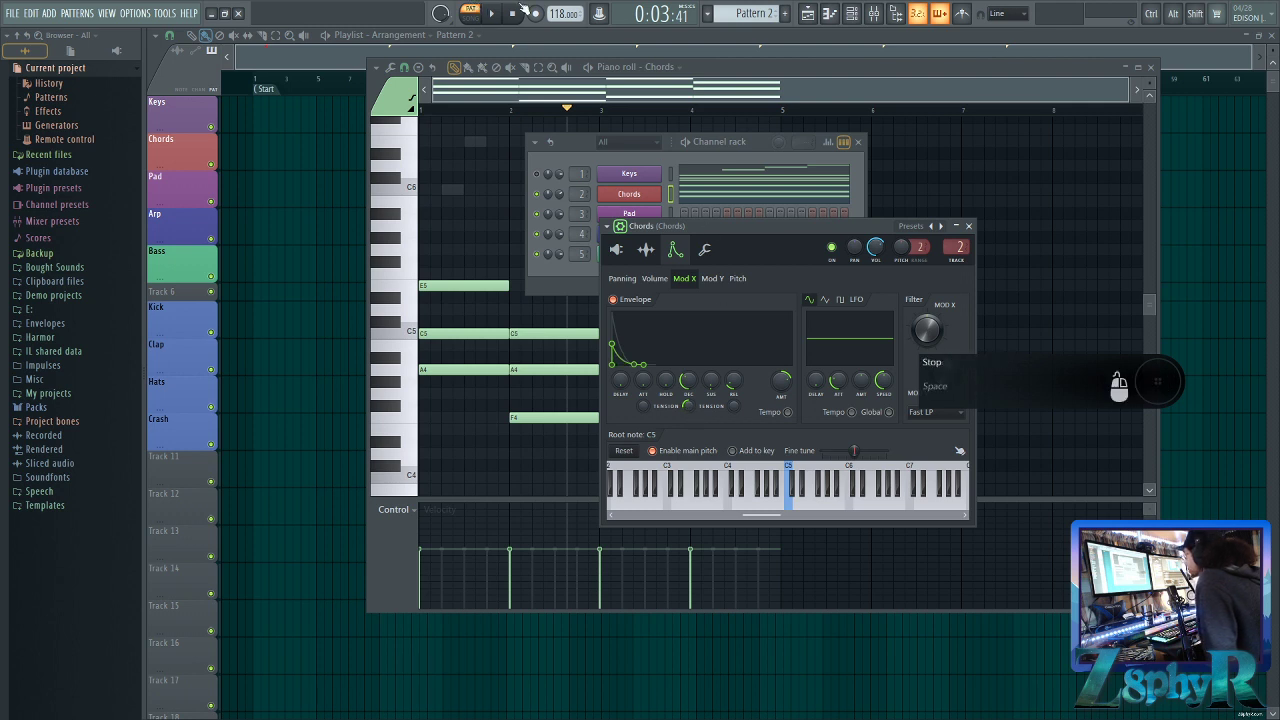
pyautogui.press('space')
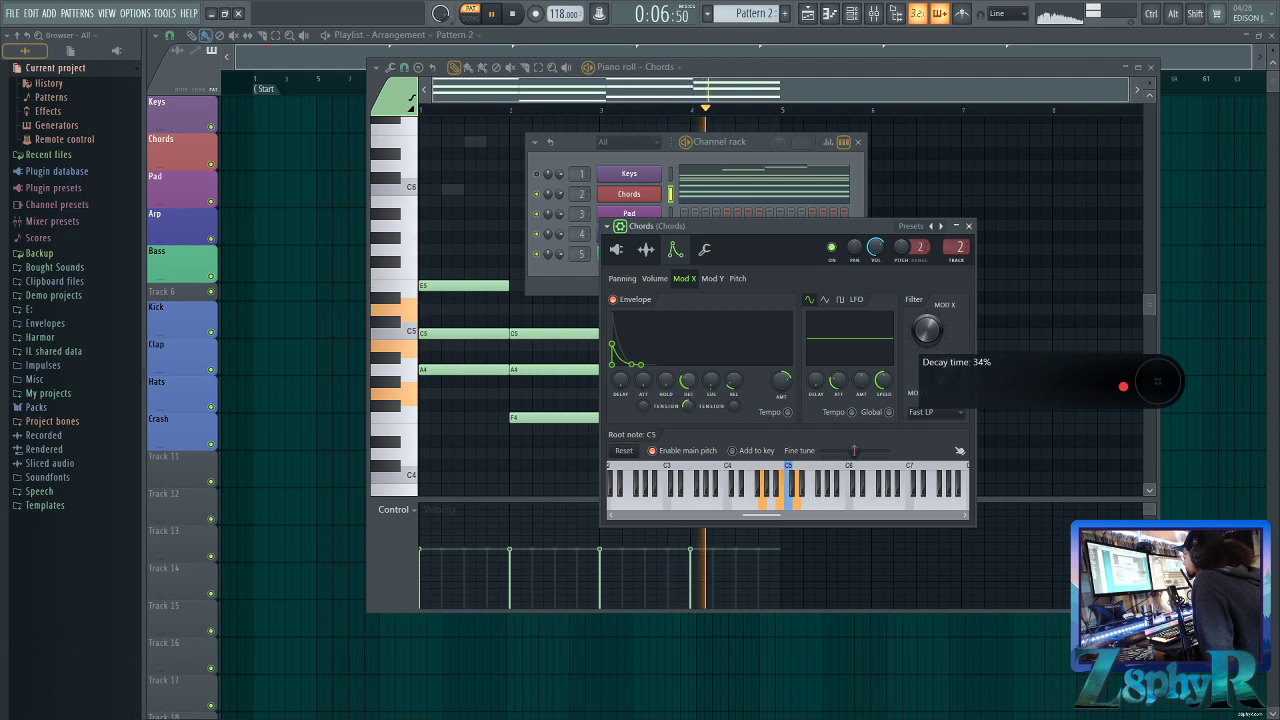
pyautogui.moveTo(932, 334); pyautogui.dragTo(932, 379)
pyautogui.click(492, 14)
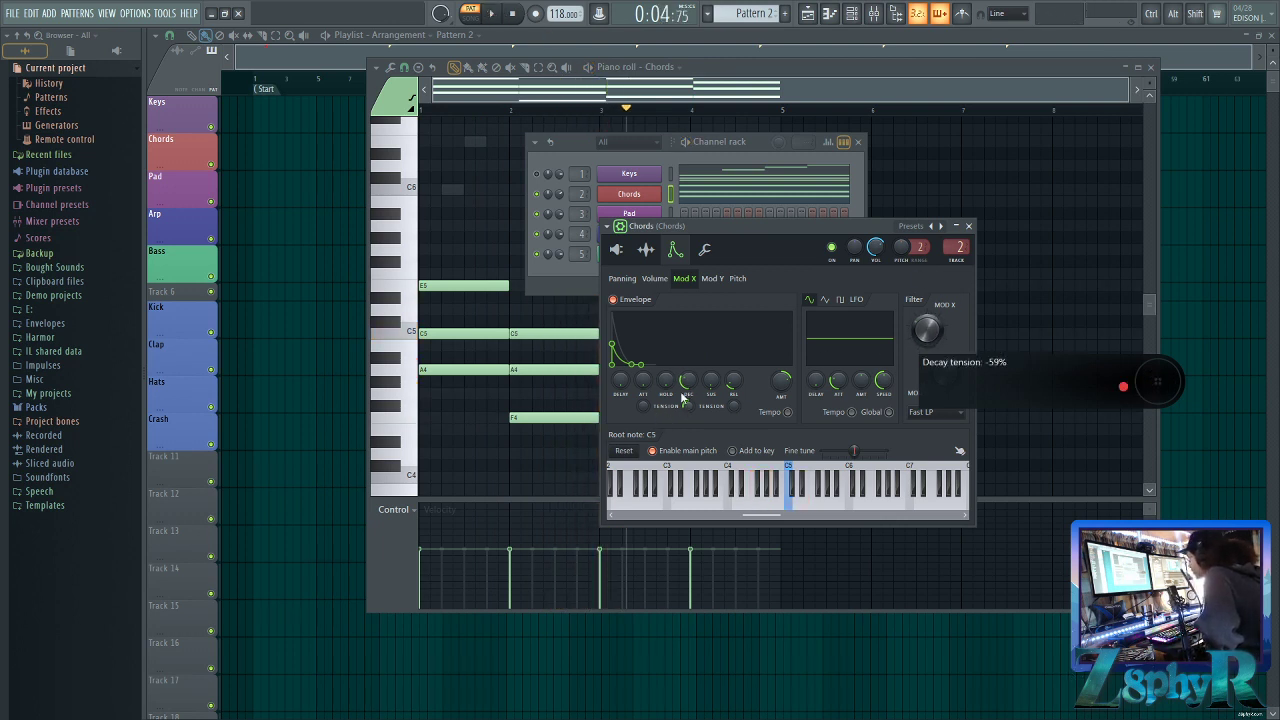
# Compare the Volume and Mod X envelopes, and review the Chords synth's oscillator and miscellaneous settings
pyautogui.click(663, 280)
pyautogui.click(684, 280)
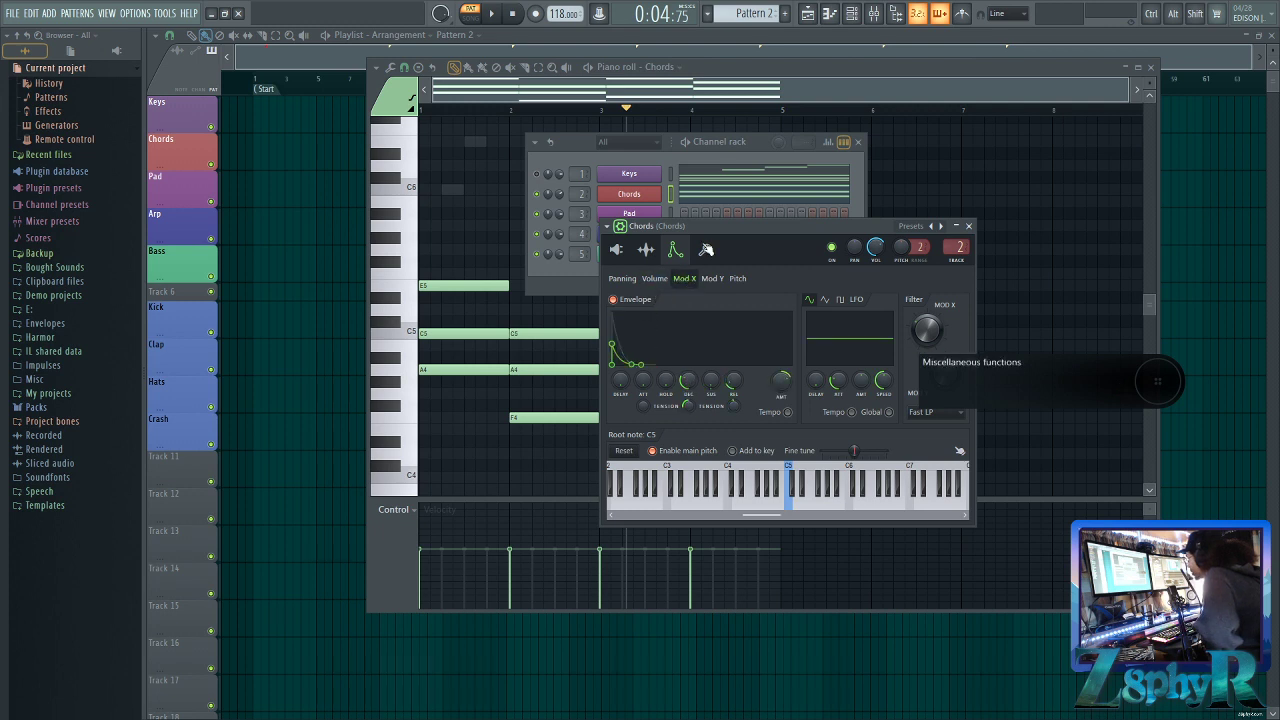
pyautogui.click(652, 280)
pyautogui.click(691, 281)
pyautogui.click(658, 280)
pyautogui.click(685, 280)
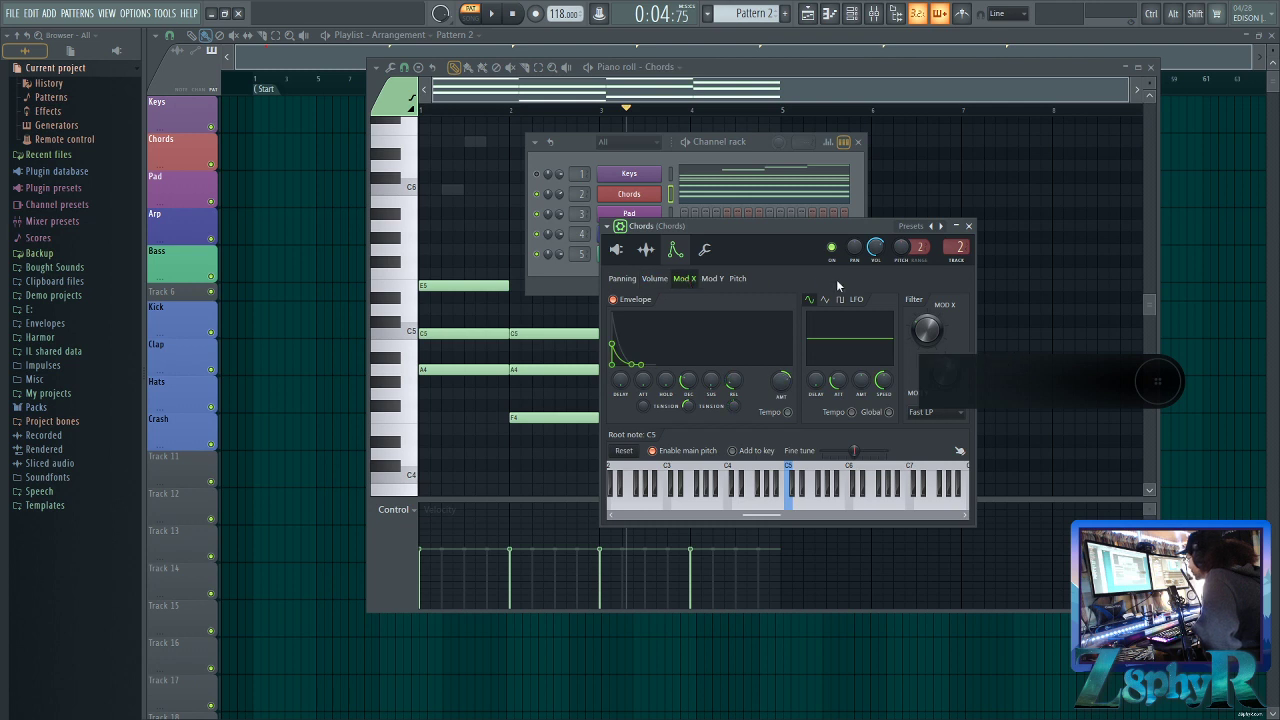
pyautogui.click(617, 250)
pyautogui.click(676, 250)
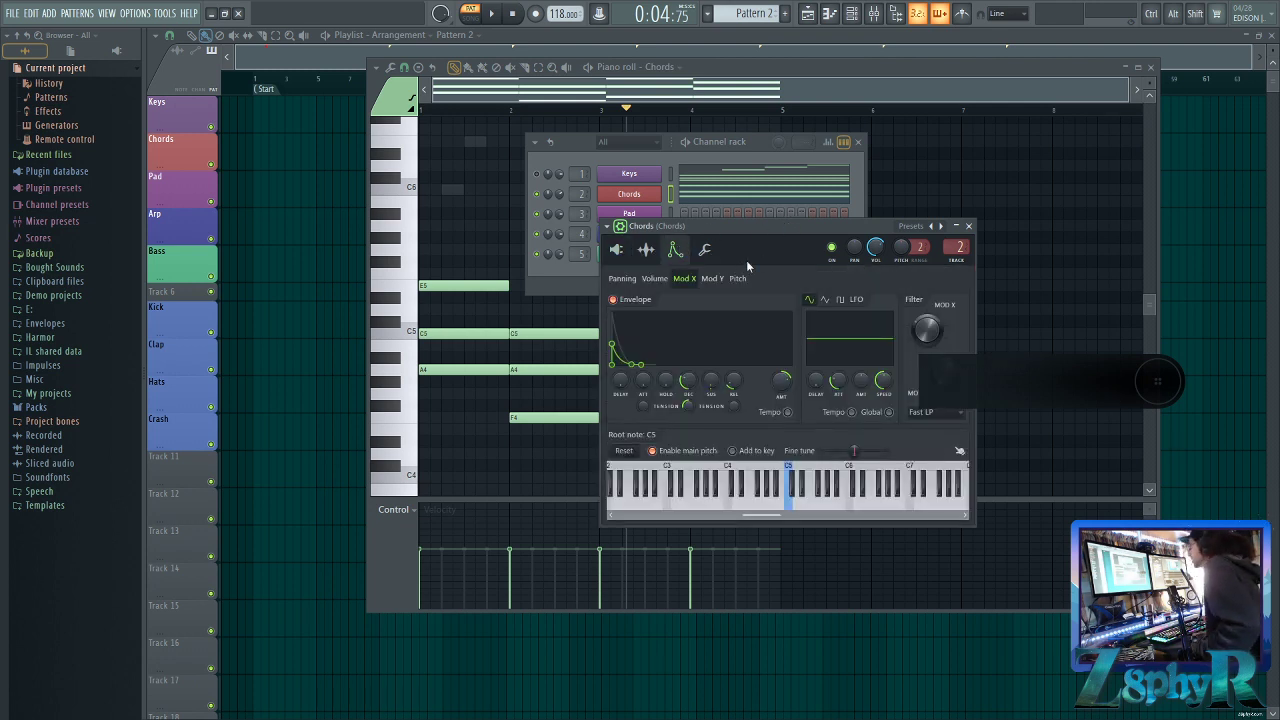
pyautogui.click(704, 250)
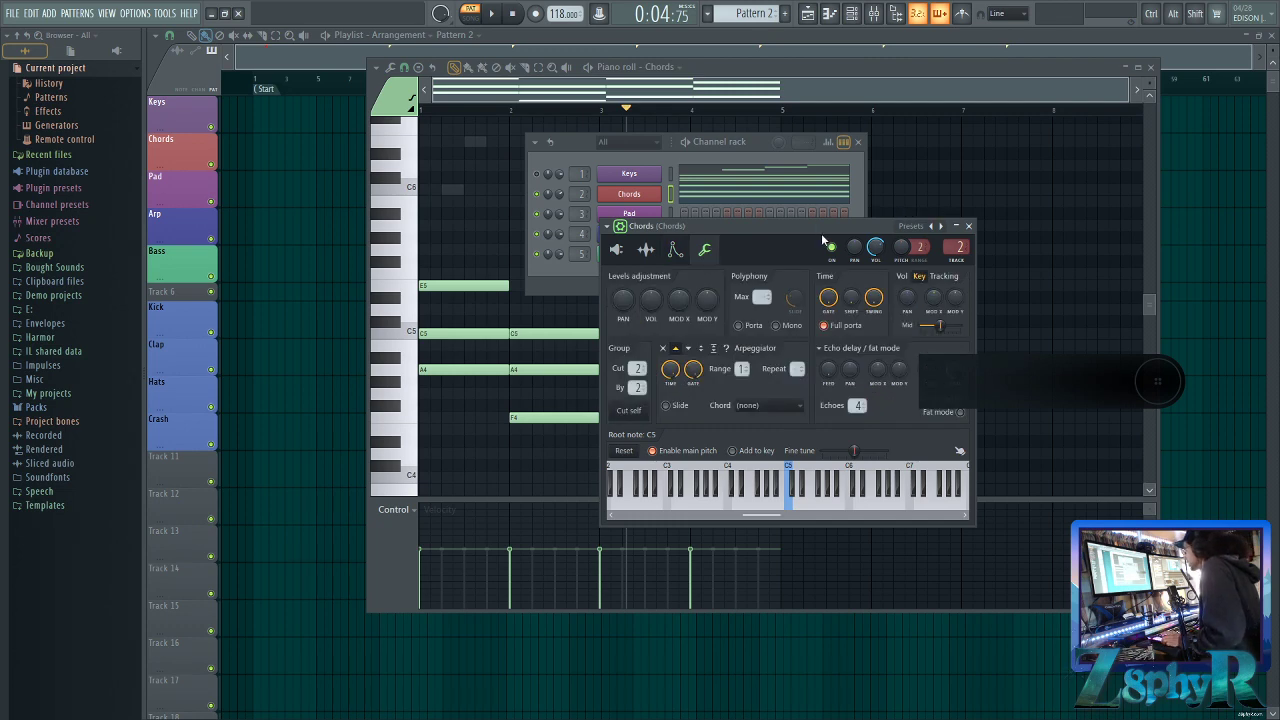
# Show the Chords oscillators with the window moved lower, play the pattern briefly, and close the synth window
pyautogui.click(619, 251)
pyautogui.moveTo(771, 225); pyautogui.dragTo(794, 281)
pyautogui.click(491, 17)
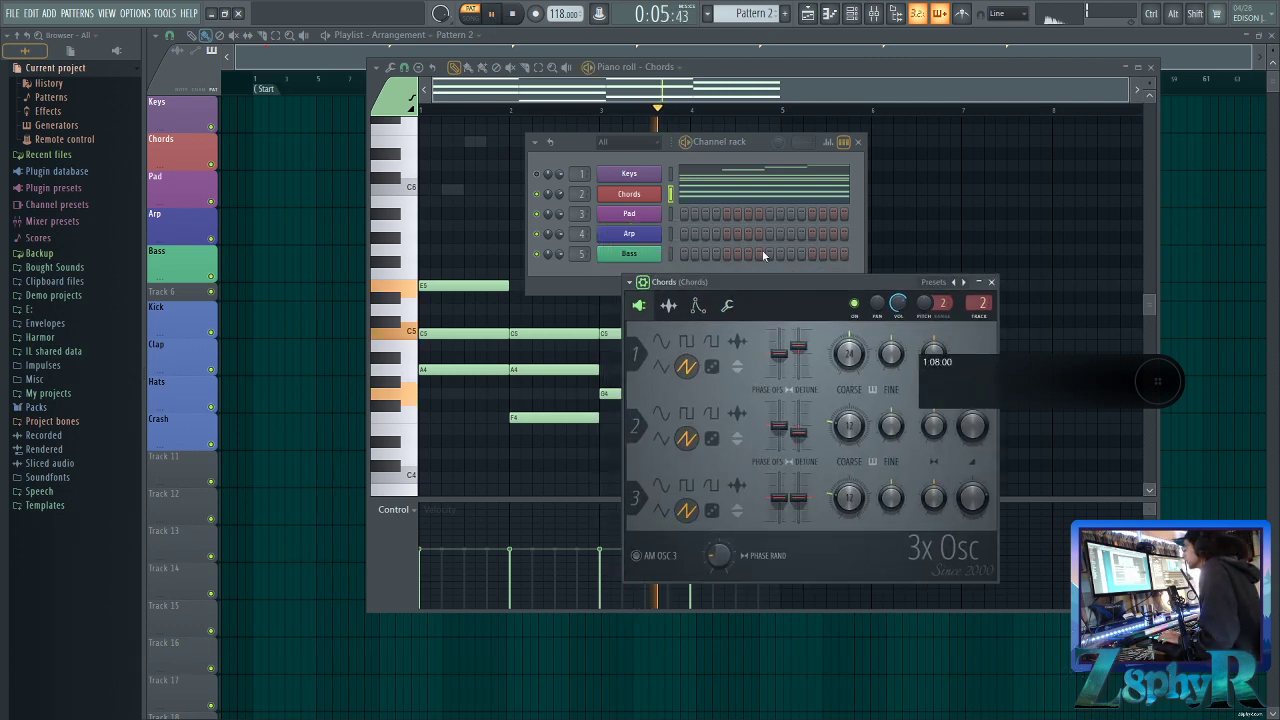
pyautogui.click(991, 282)
pyautogui.press('space')
# Enable the recording option beside the two active ones and play the chord pattern from its beginning
pyautogui.click(965, 14)
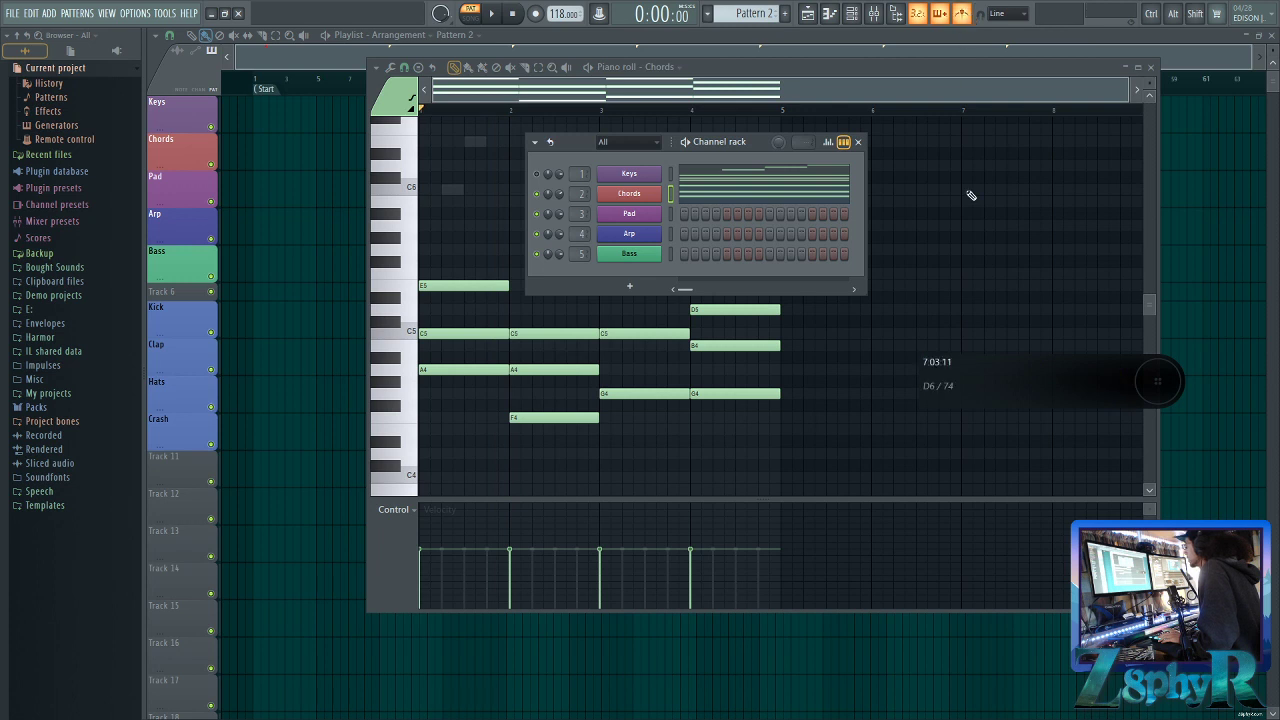
pyautogui.press('space')
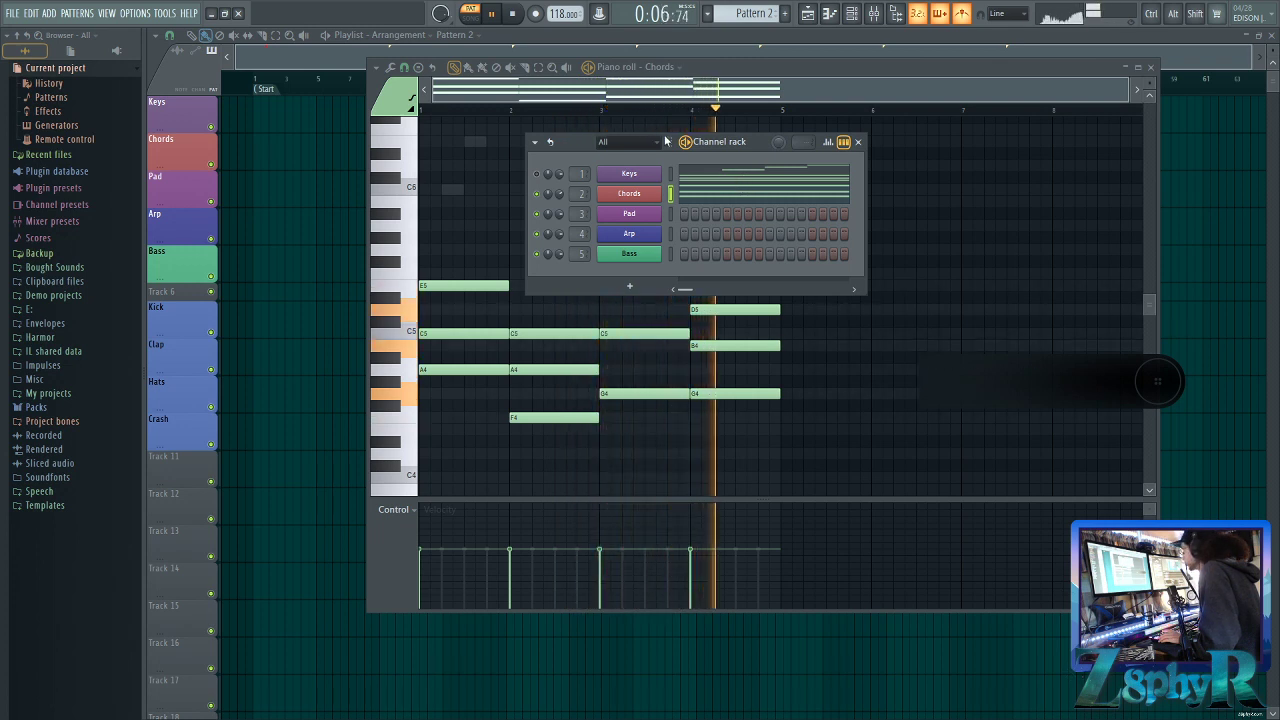
pyautogui.press('space')
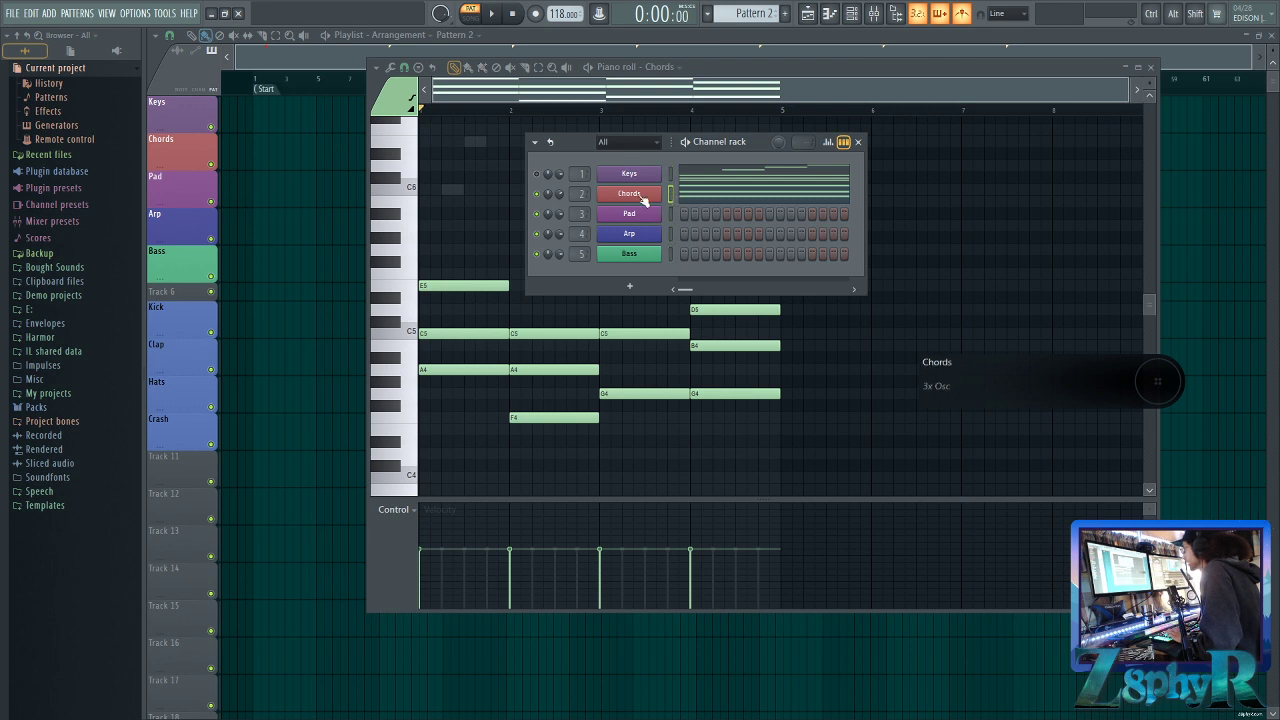
pyautogui.click(535, 143)
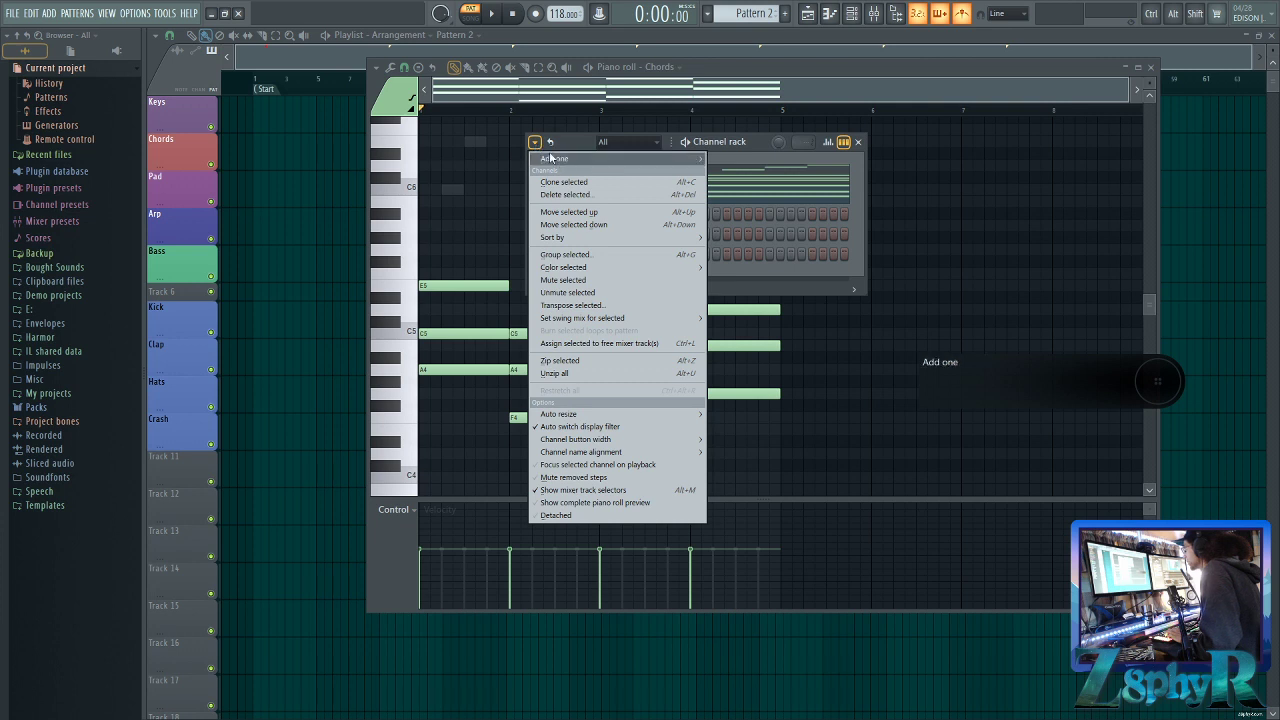
pyautogui.moveTo(690, 267)
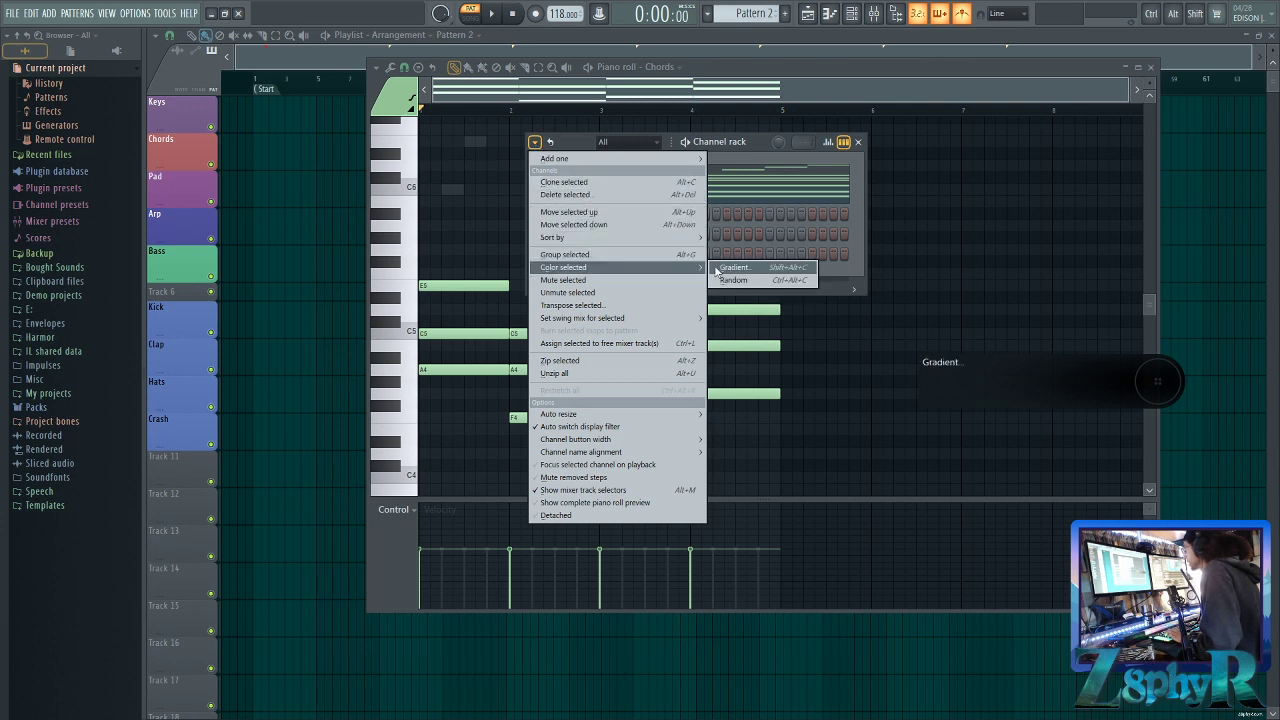
pyautogui.click(751, 156)
# Copy the notes of the Chords channel into the Pad channel and close the piano roll
pyautogui.rightClick(642, 194)
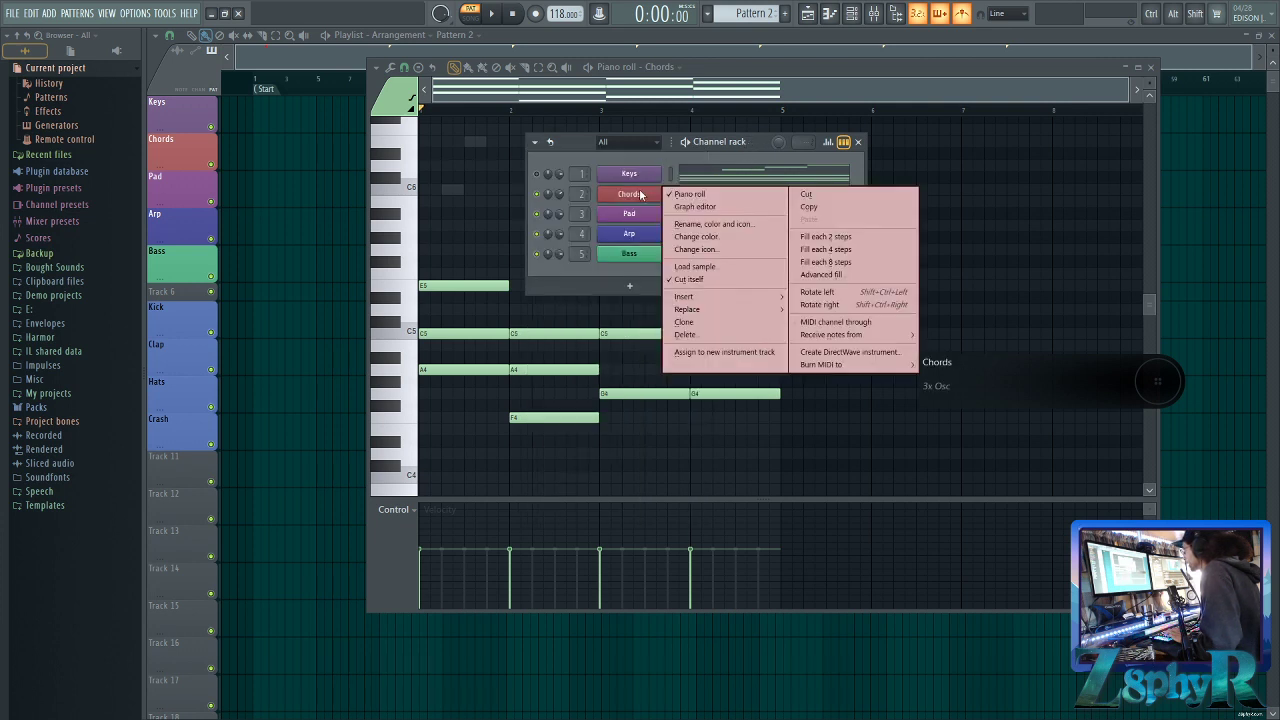
pyautogui.click(830, 210)
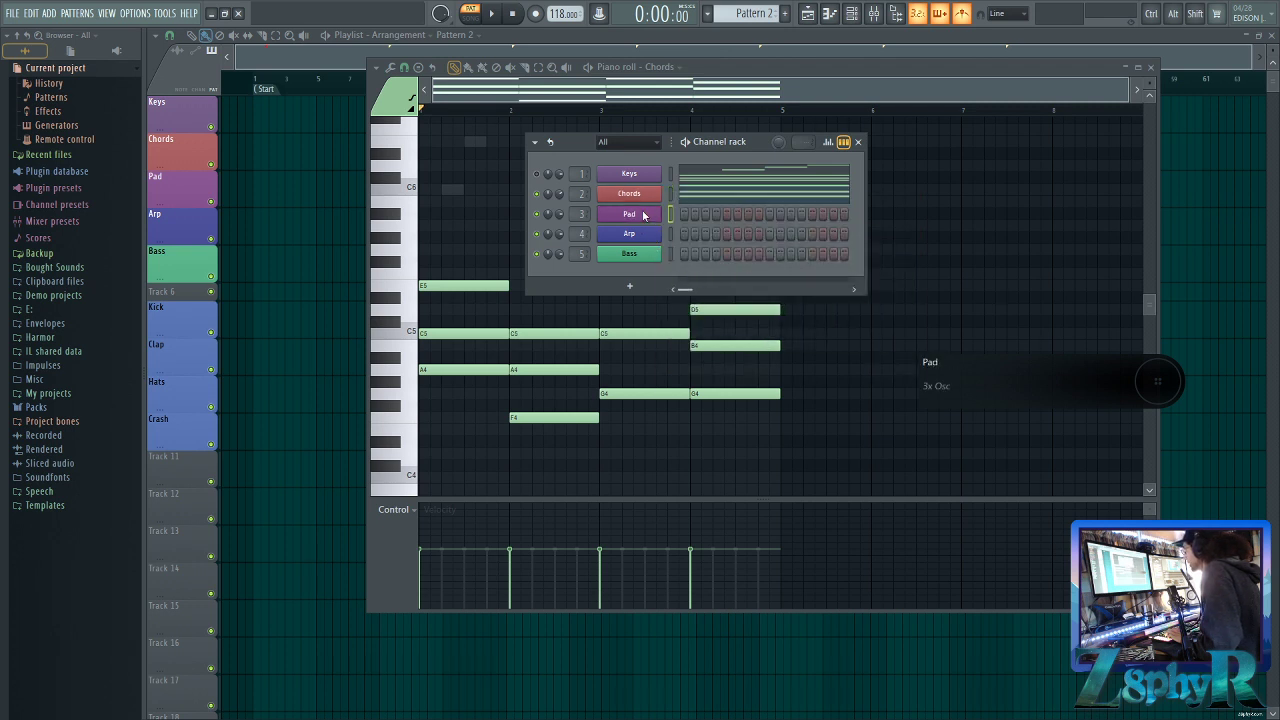
pyautogui.rightClick(648, 216)
pyautogui.click(816, 240)
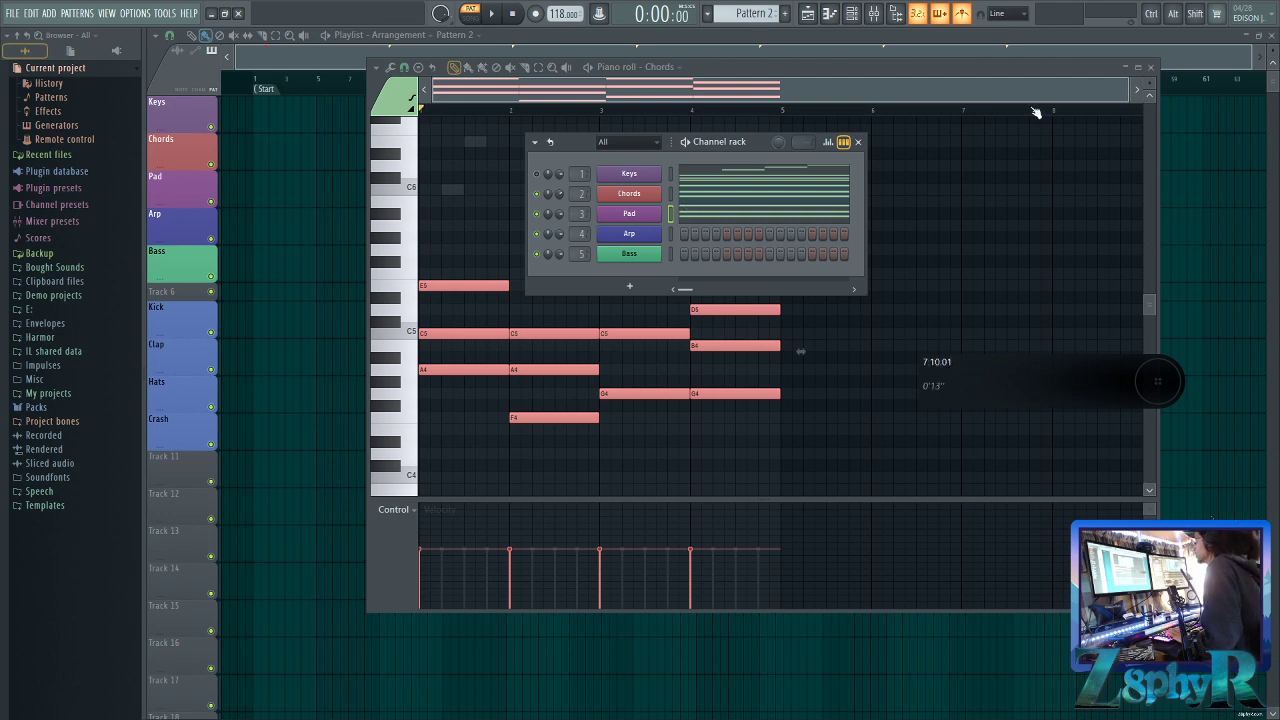
pyautogui.click(1152, 67)
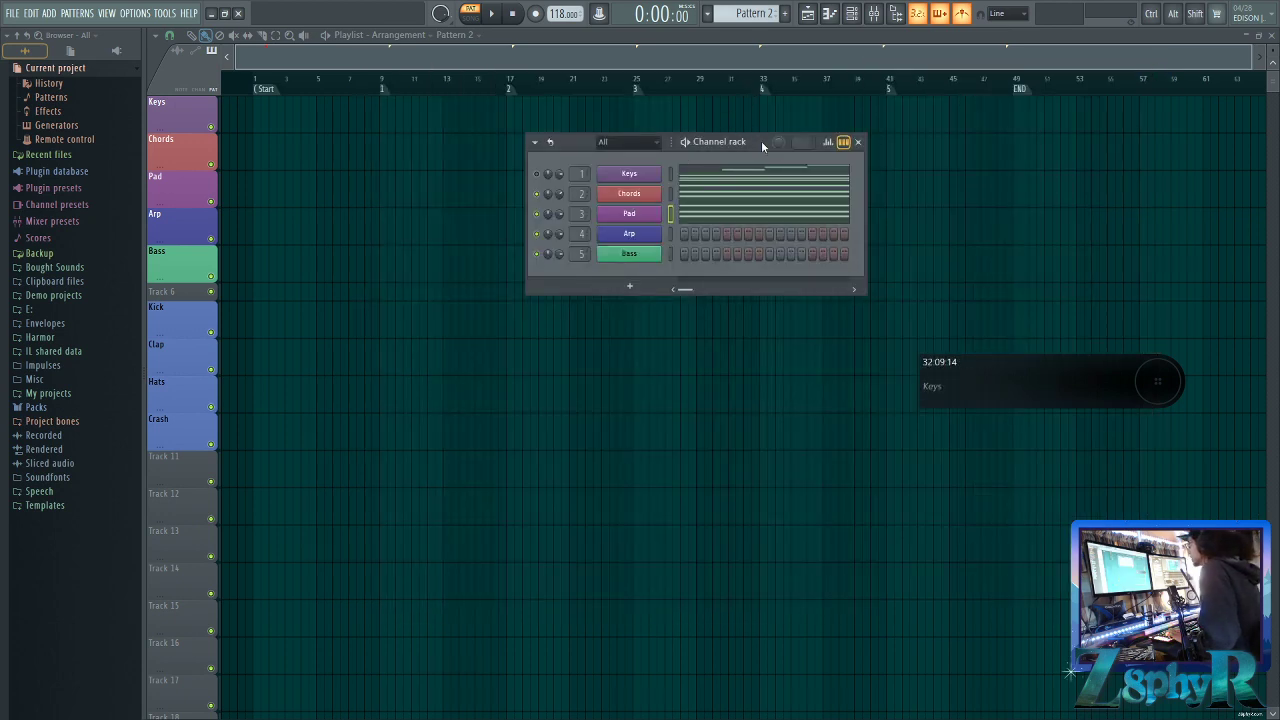
# Move the Channel rack aside and view the Pad channel's pasted chords in the piano roll, closing it again
pyautogui.moveTo(761, 145); pyautogui.dragTo(825, 105)
pyautogui.click(768, 179)
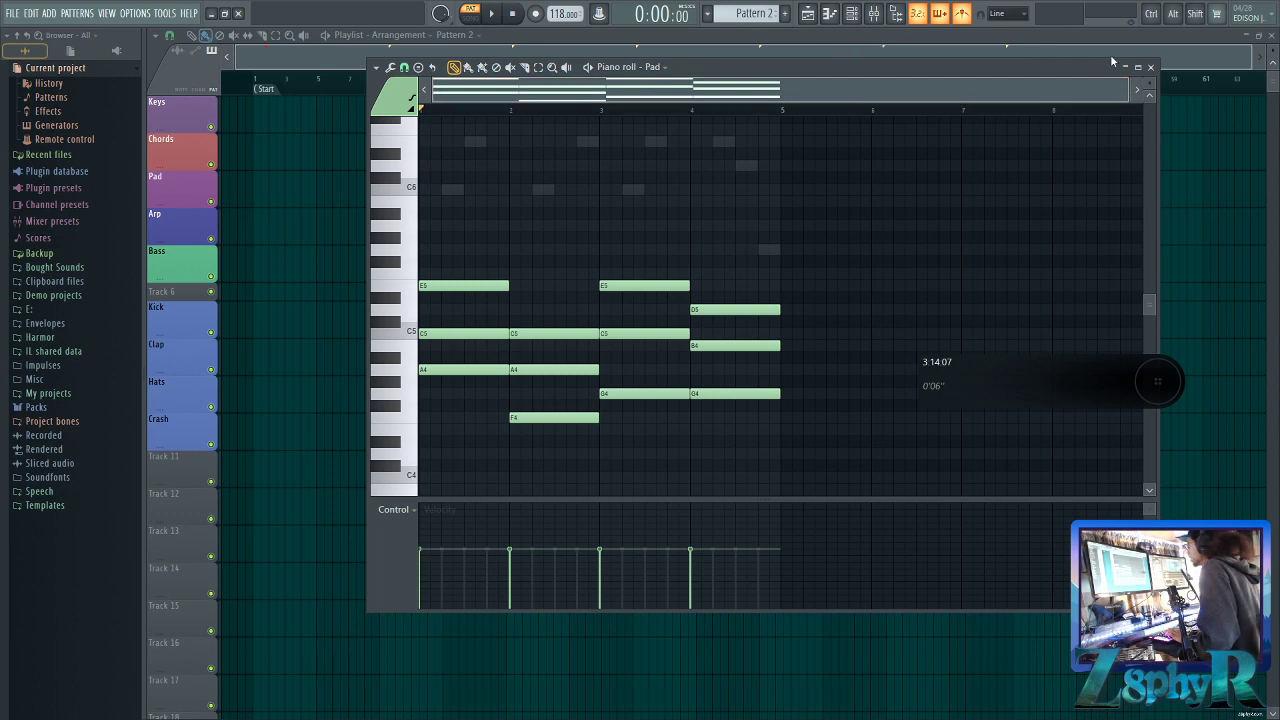
pyautogui.click(1152, 68)
pyautogui.click(832, 166)
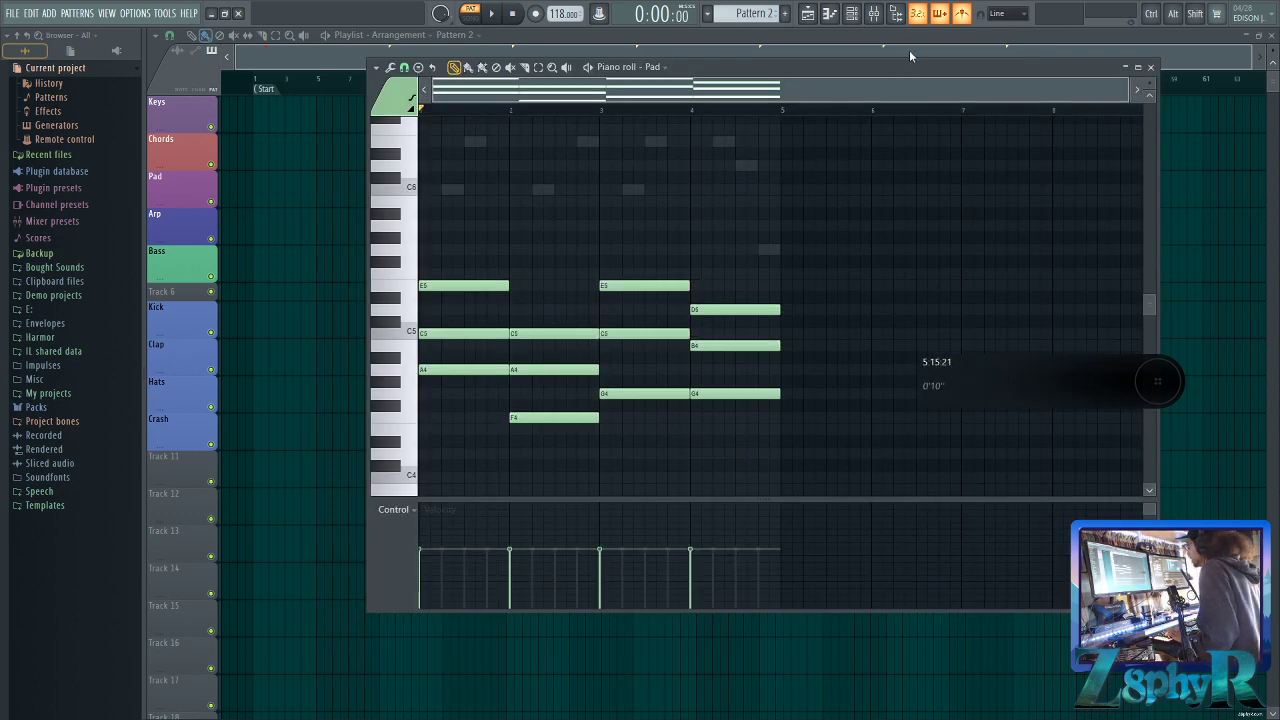
pyautogui.click(830, 14)
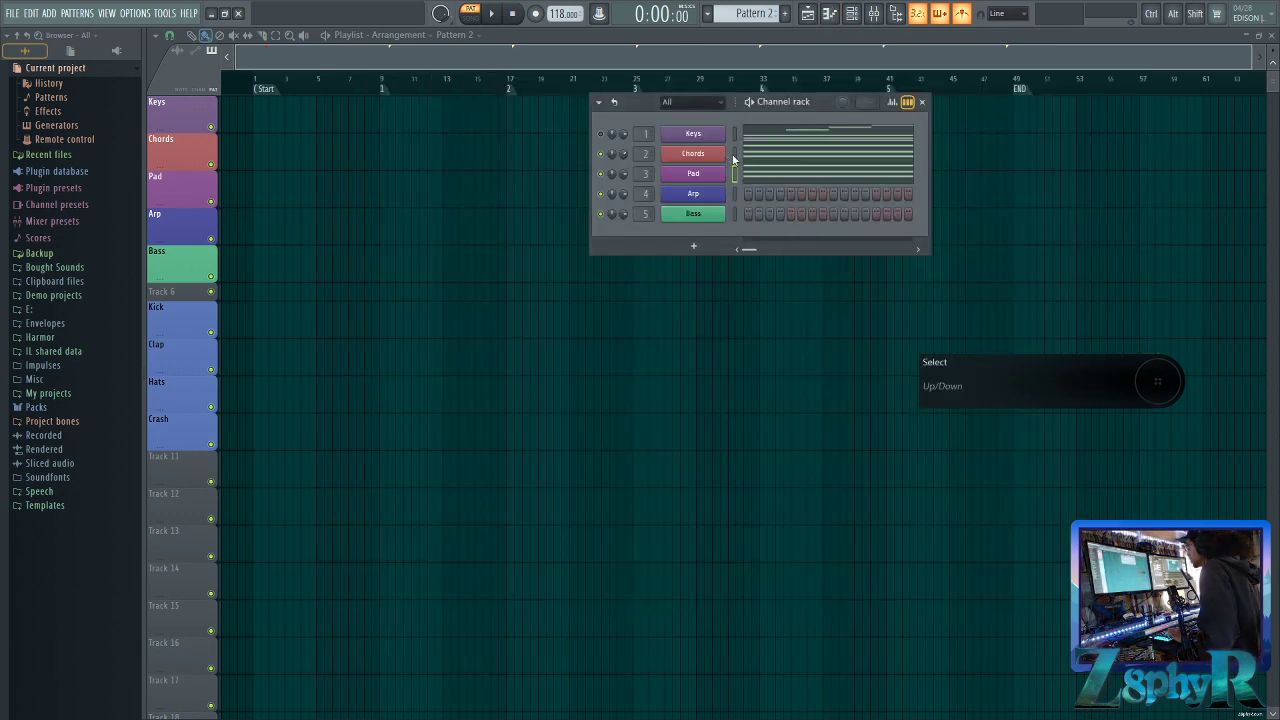
# Select the Pad channel and bring the playlist to the front
pyautogui.click(734, 174)
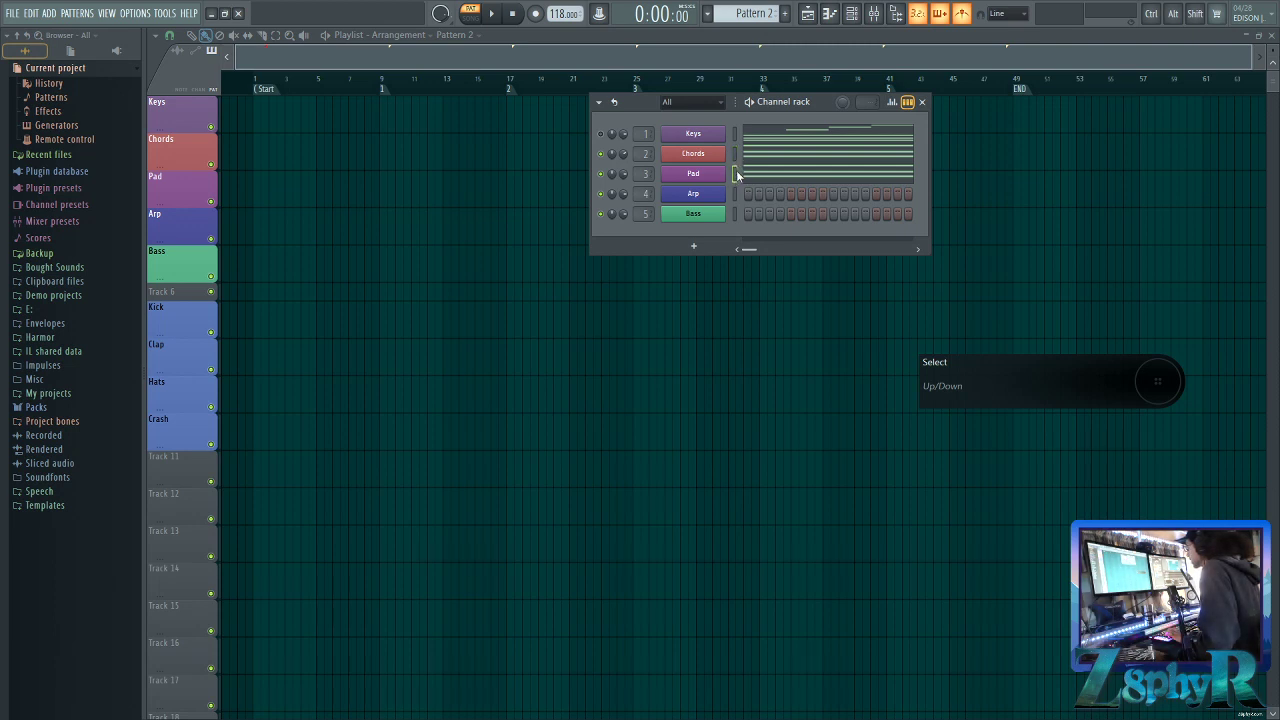
pyautogui.click(807, 14)
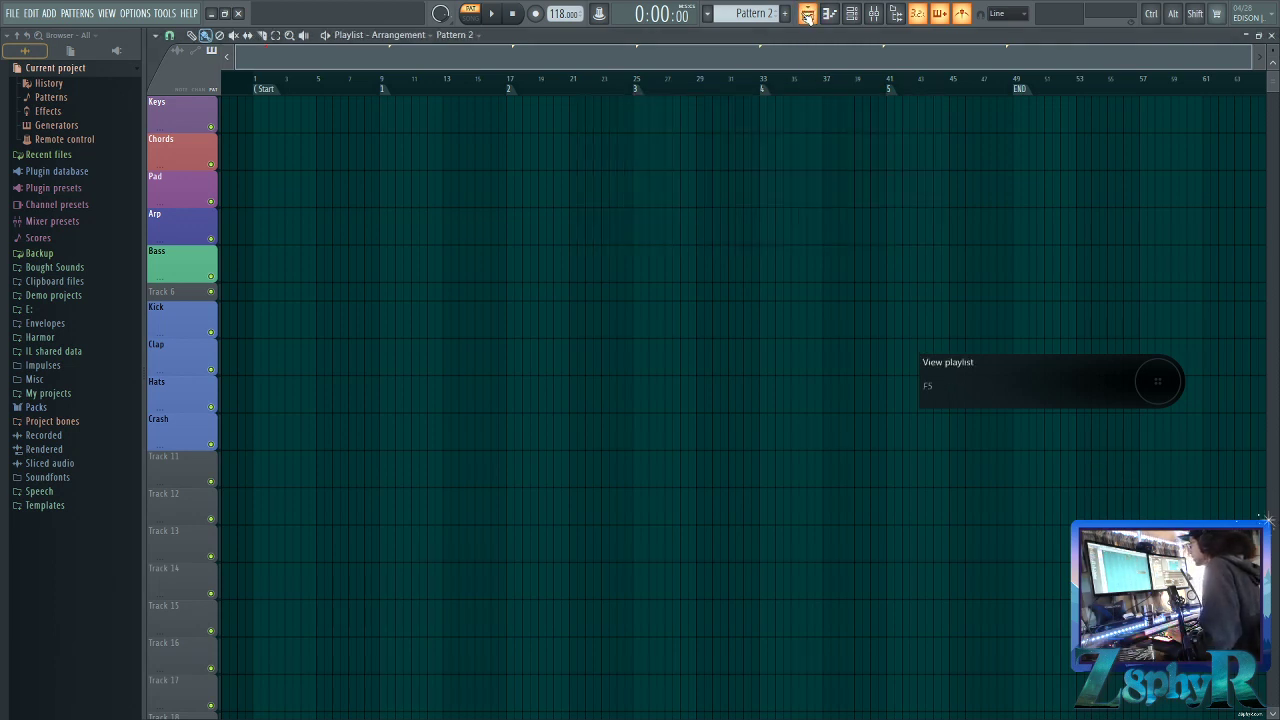
# Show the Pad channel's piano roll and the Channel rack over the playlist
pyautogui.click(807, 14)
pyautogui.click(807, 14)
pyautogui.click(830, 14)
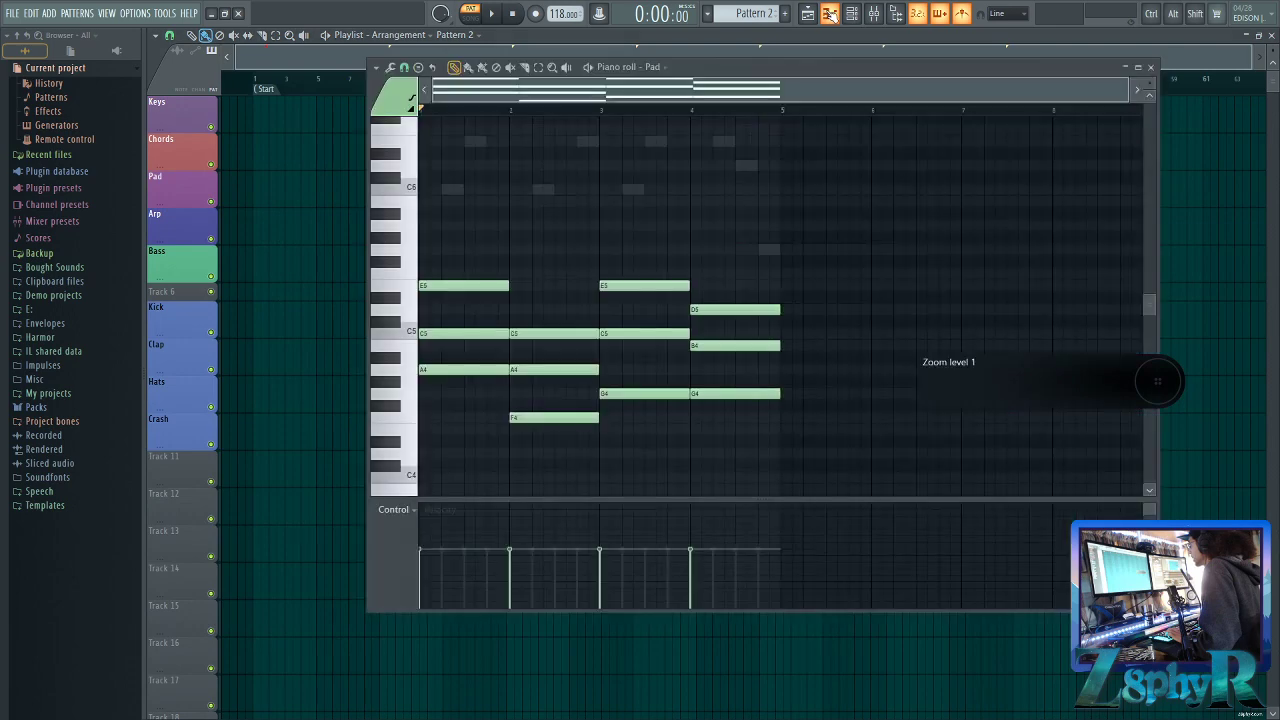
pyautogui.click(832, 14)
pyautogui.click(832, 14)
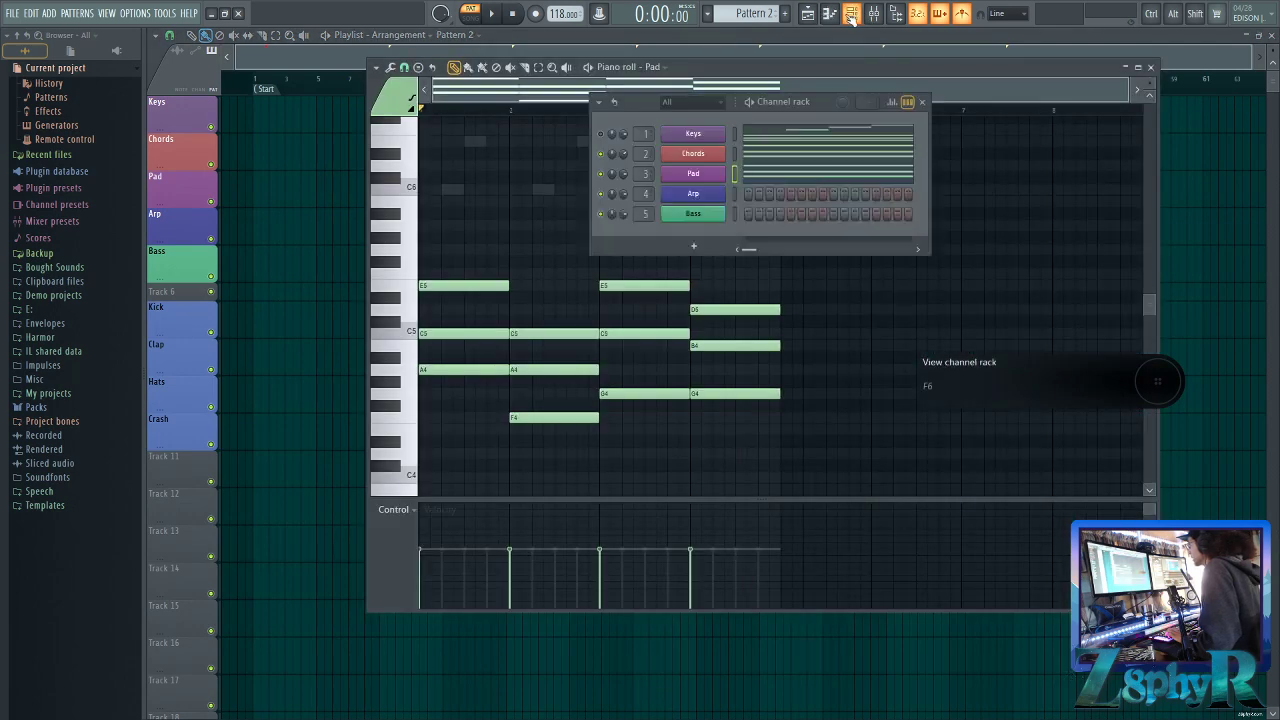
pyautogui.click(832, 14)
pyautogui.click(832, 14)
pyautogui.click(851, 14)
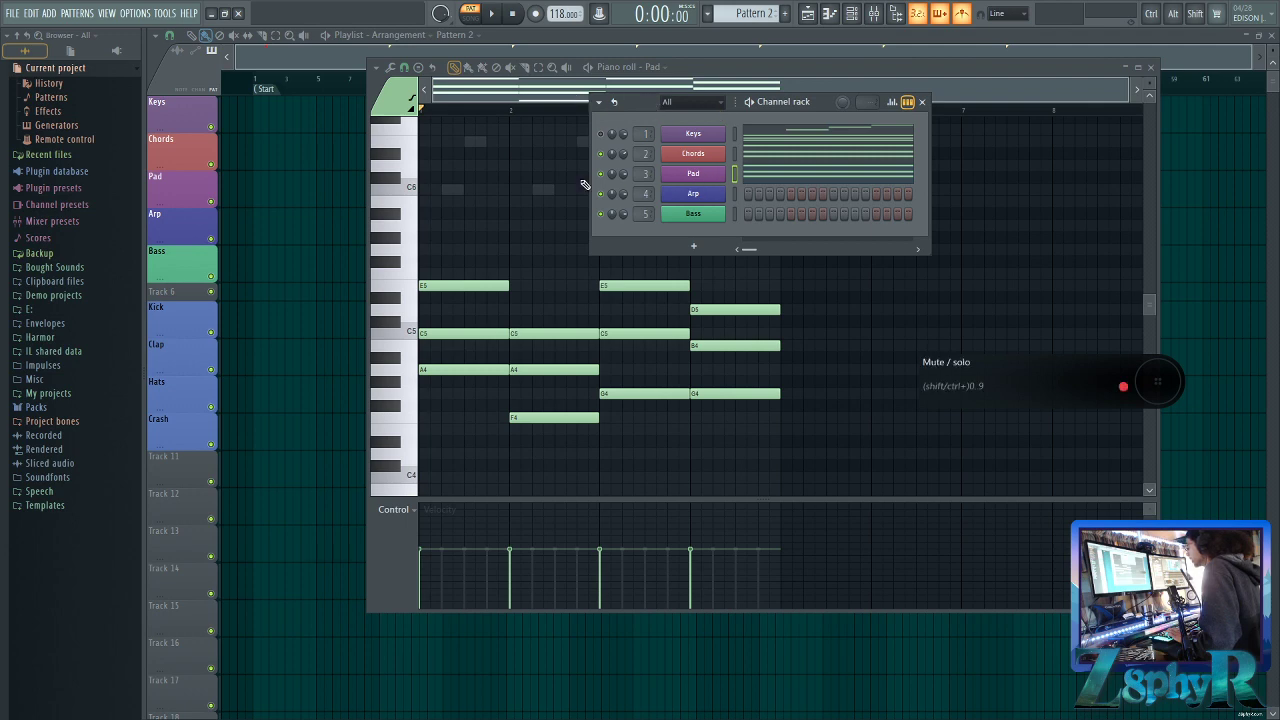
# Move the Pad piano roll below the Channel rack's header and bring the Channel rack back to the front
pyautogui.click(502, 98)
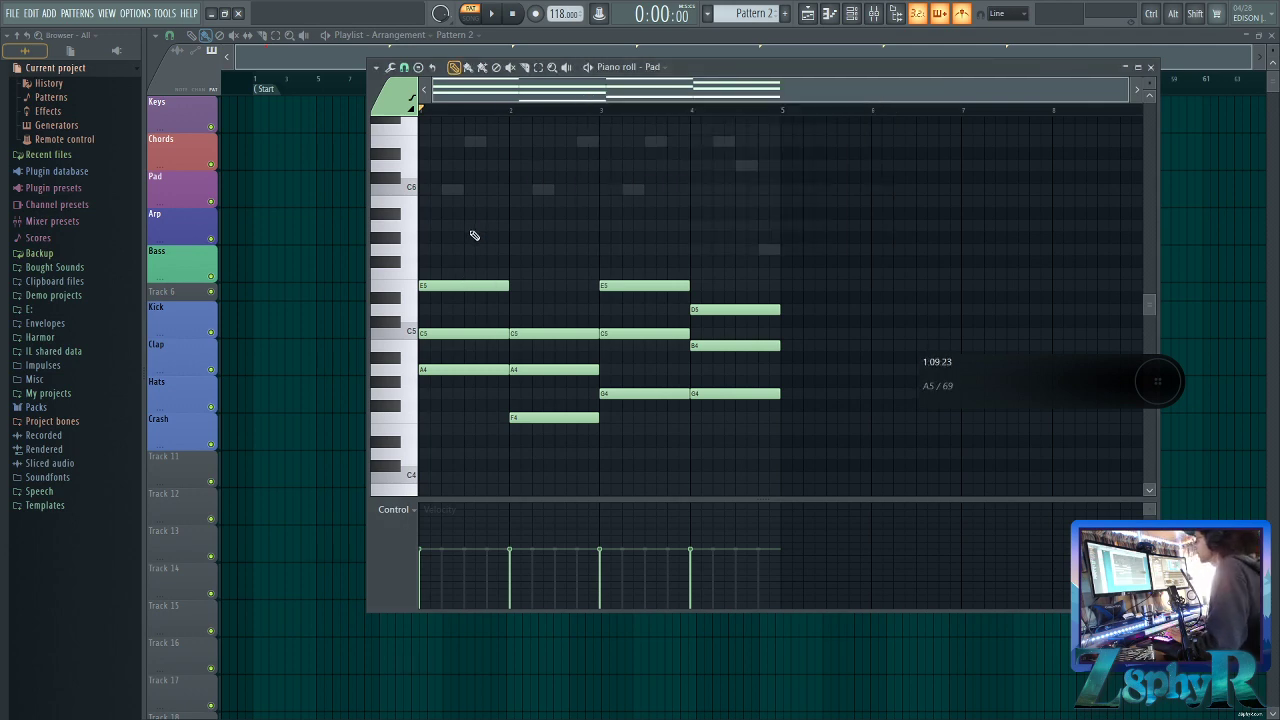
pyautogui.moveTo(995, 71); pyautogui.dragTo(903, 178)
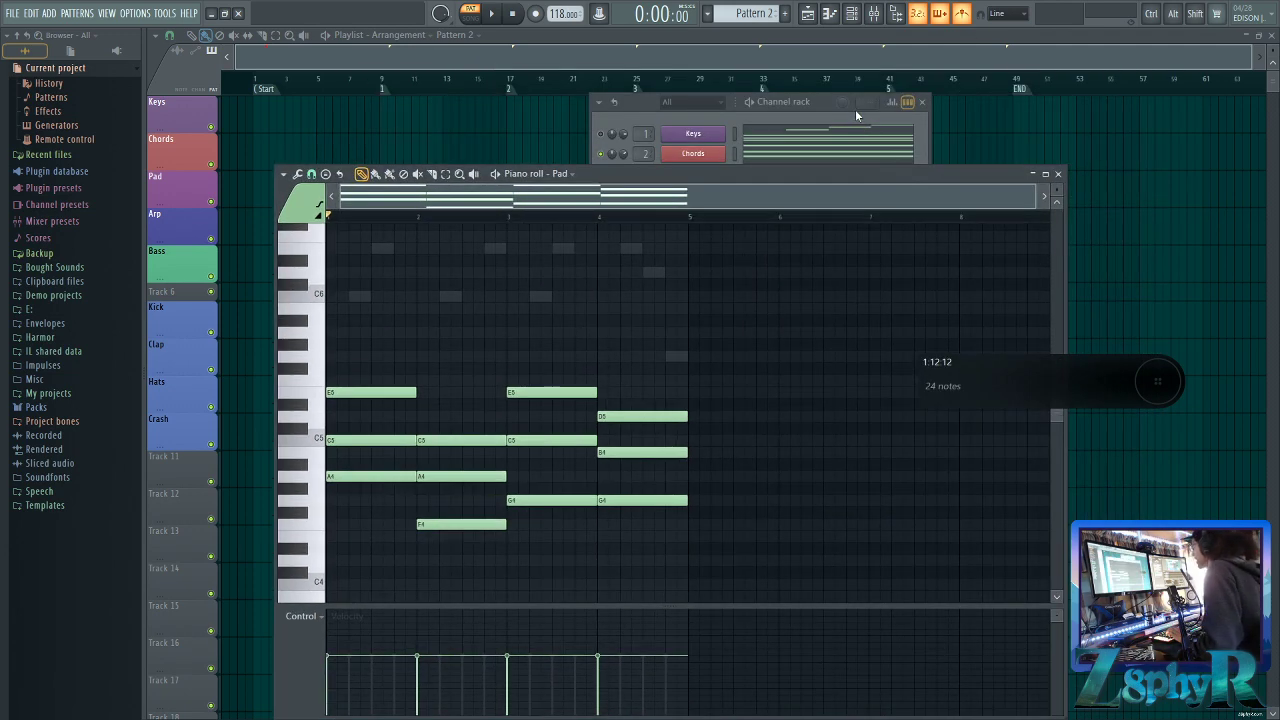
pyautogui.click(827, 102)
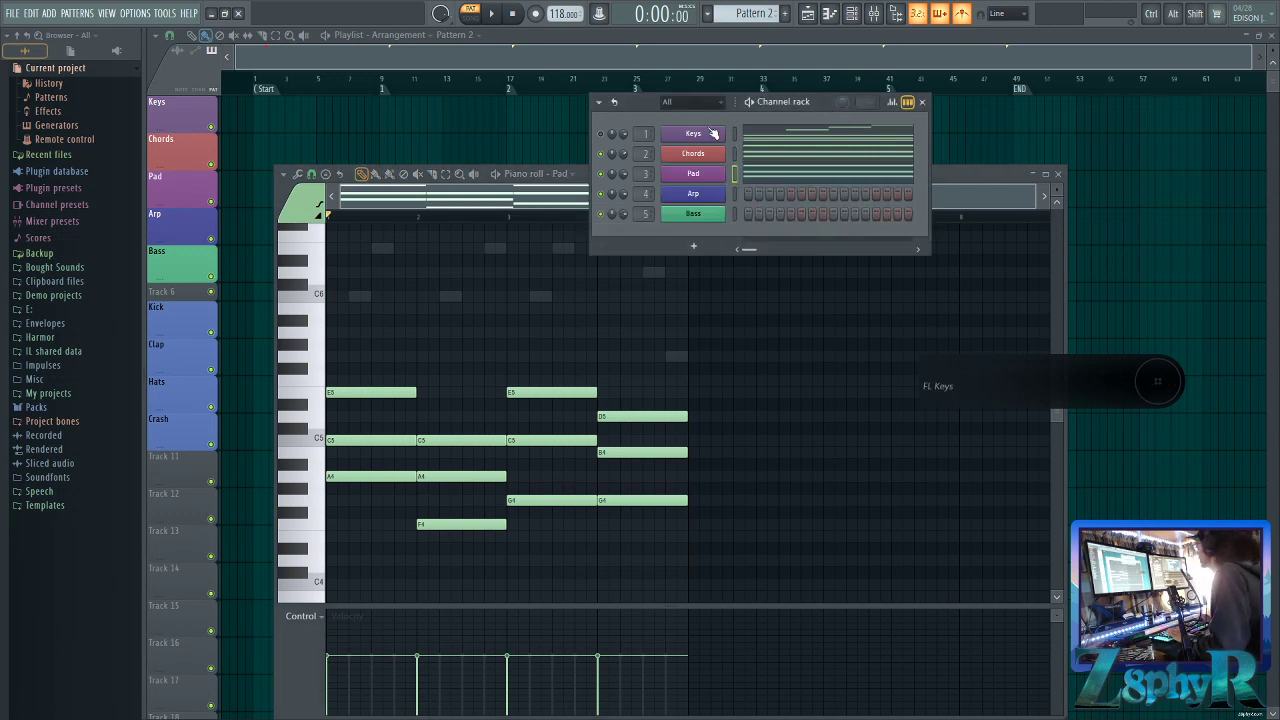
# Open the Pad channel's 3x Osc beneath the Channel rack, setting oscillator 1 to square and oscillators 2 and 3 to saw
pyautogui.click(670, 181)
pyautogui.click(689, 181)
pyautogui.moveTo(334, 283); pyautogui.dragTo(710, 322)
pyautogui.click(711, 303)
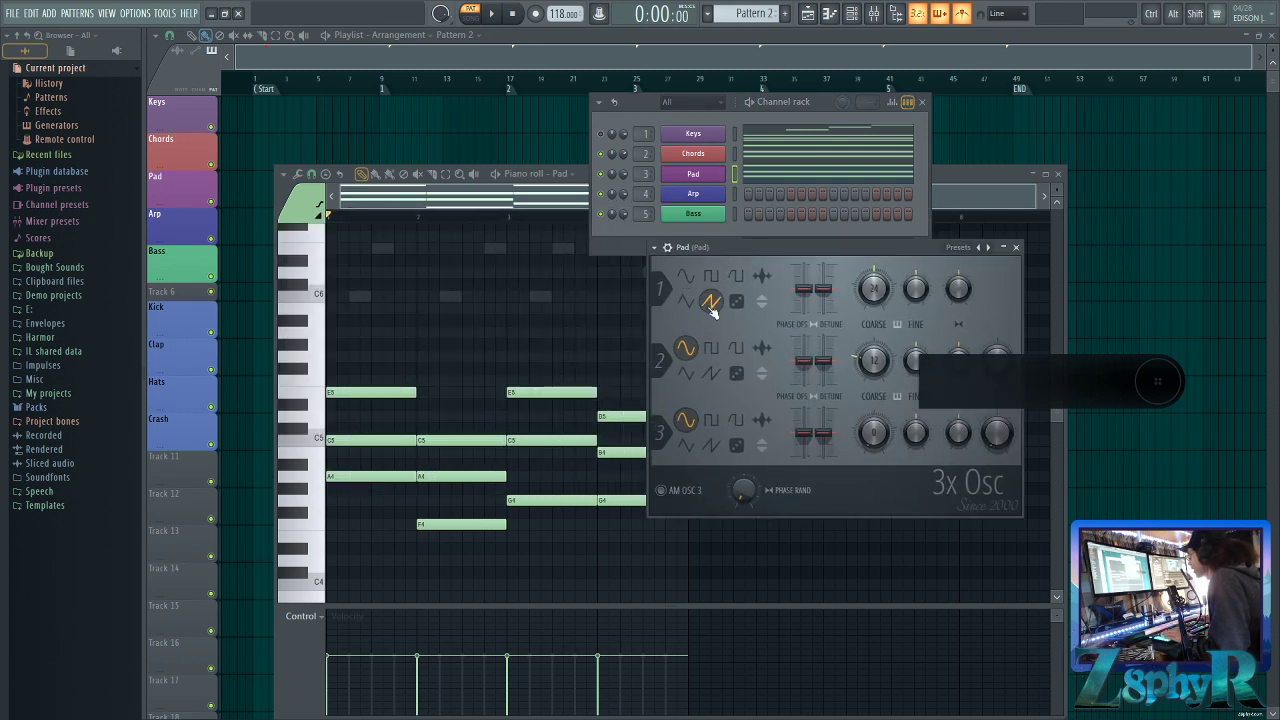
pyautogui.click(710, 375)
pyautogui.click(711, 445)
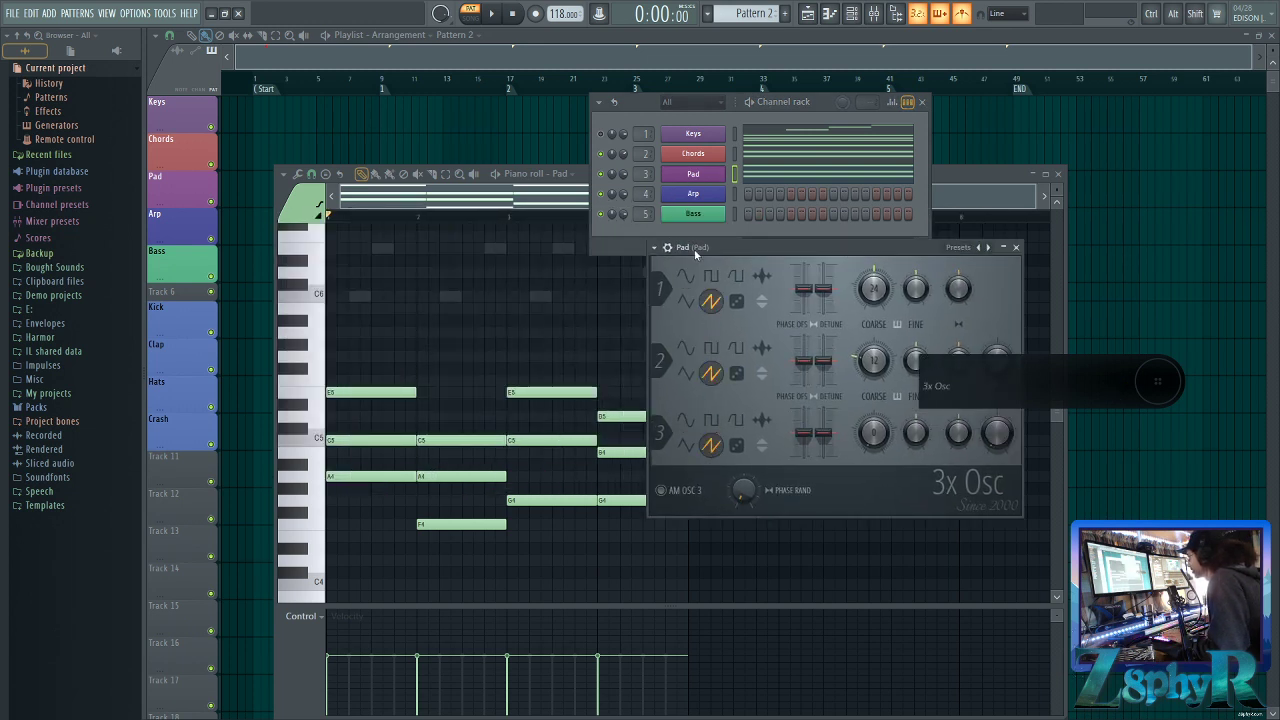
pyautogui.click(711, 277)
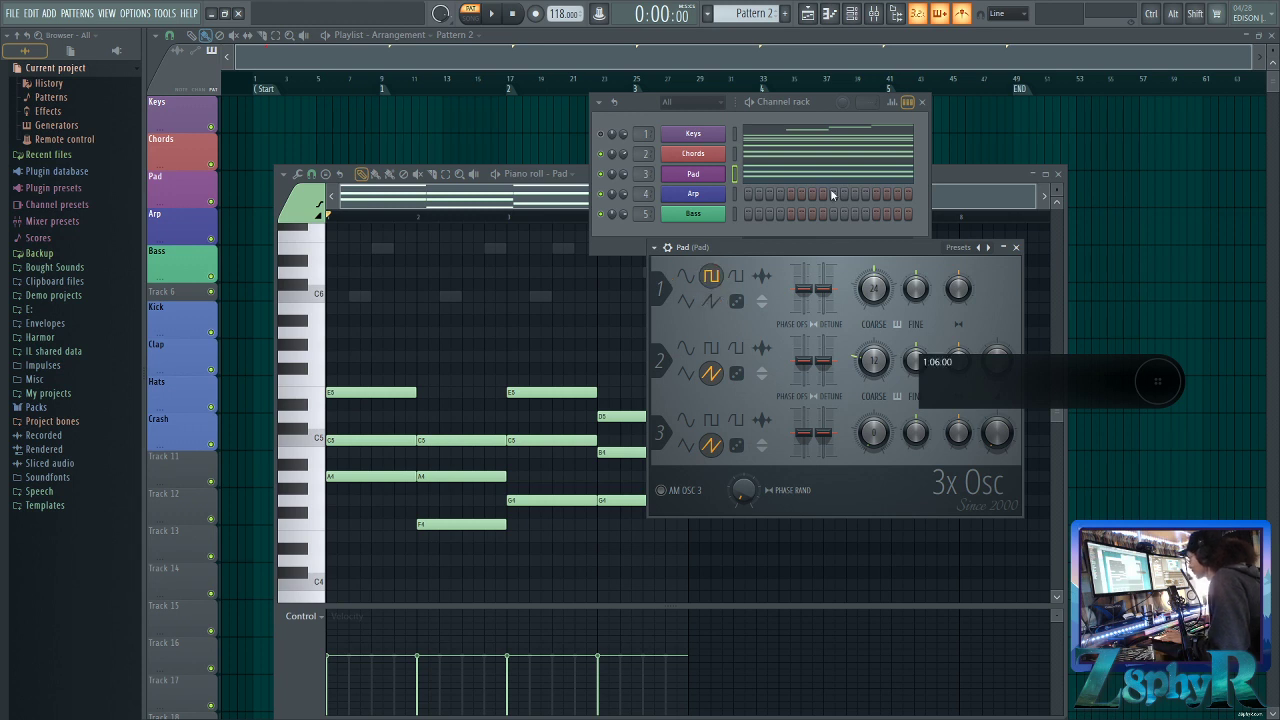
# Set oscillator 1's stereo detune to -17 cents, detune oscillator 2 in the opposite direction, and raise oscillator 3's mix level
pyautogui.moveTo(825, 249); pyautogui.dragTo(794, 238)
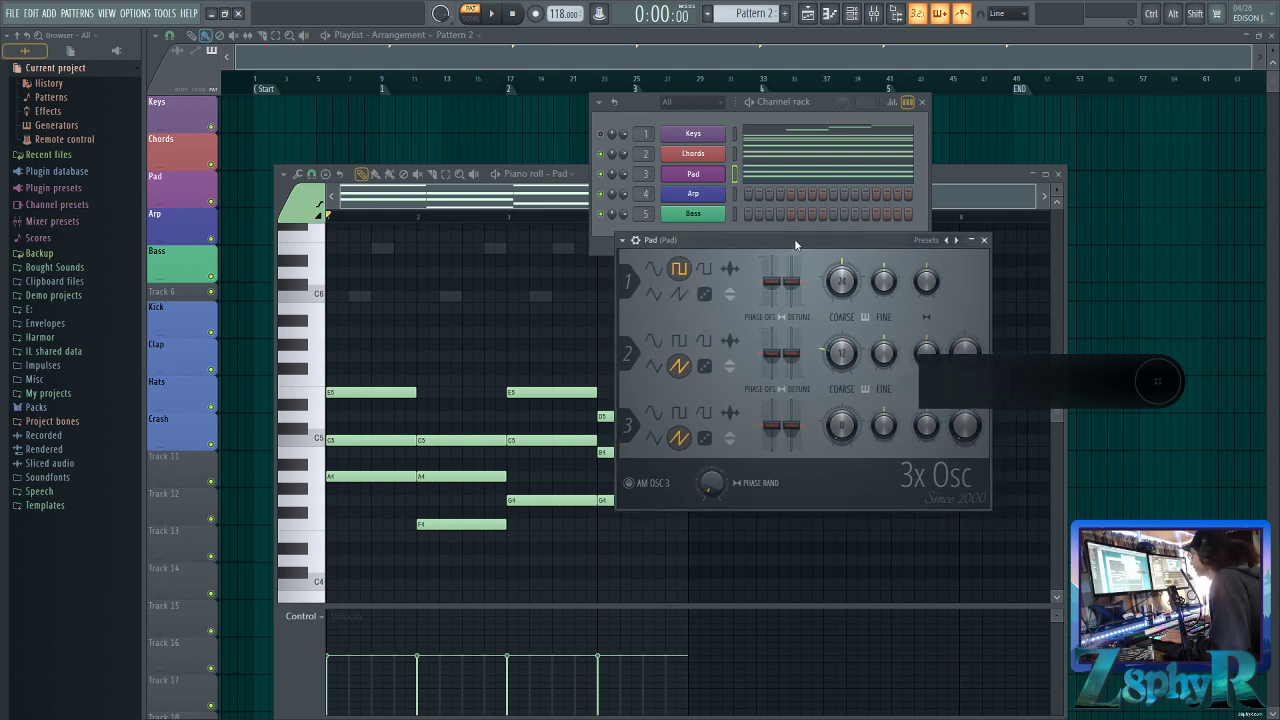
pyautogui.moveTo(791, 358); pyautogui.dragTo(791, 361)
pyautogui.moveTo(791, 276); pyautogui.dragTo(791, 285)
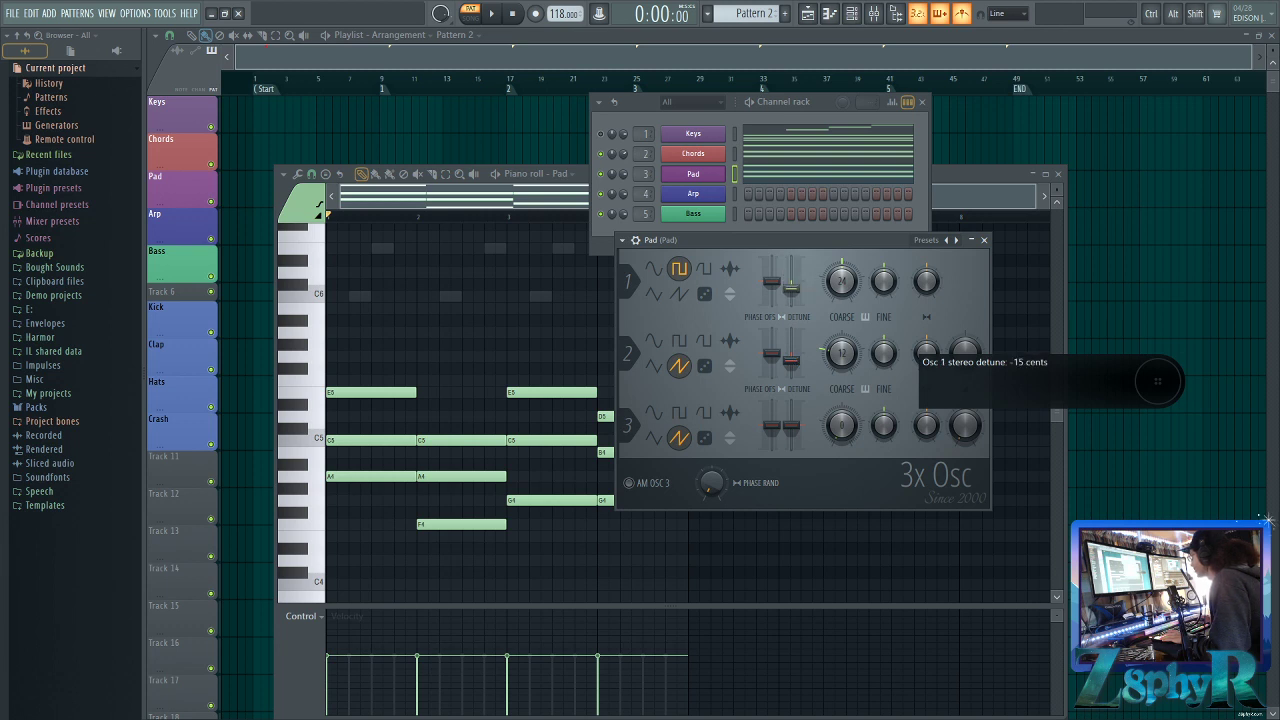
pyautogui.moveTo(791, 356); pyautogui.dragTo(791, 345)
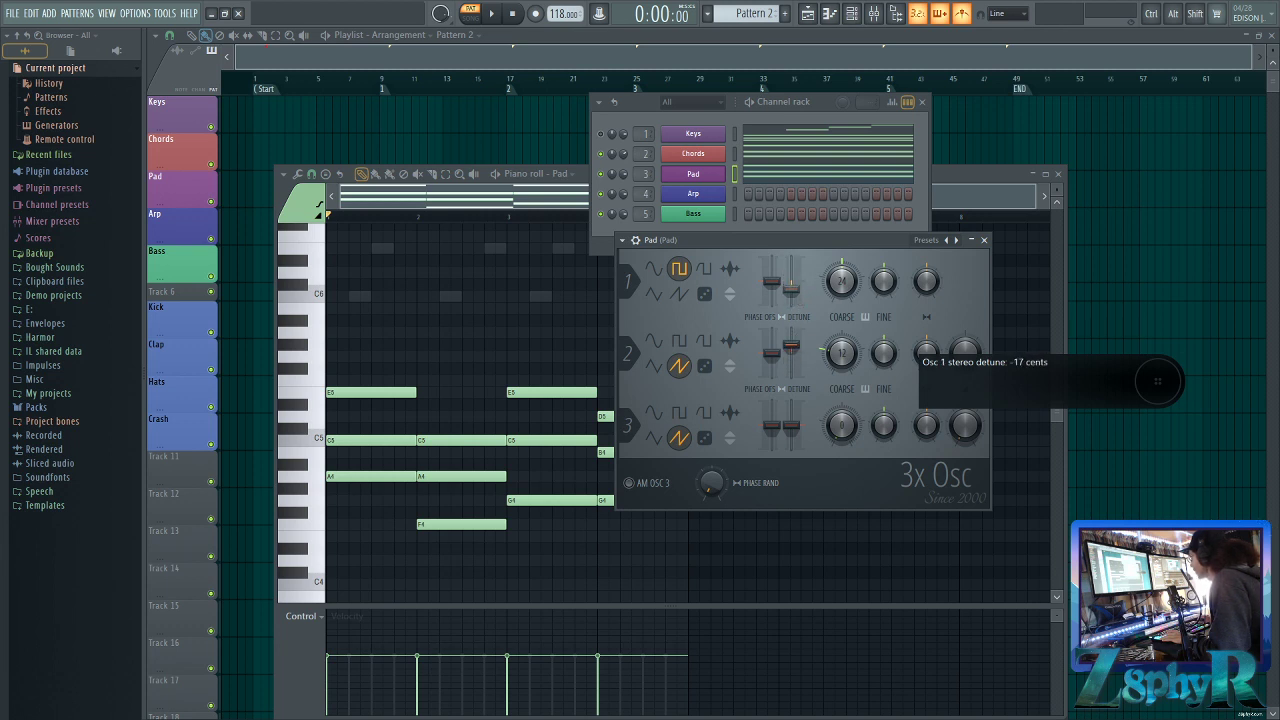
pyautogui.moveTo(855, 243); pyautogui.dragTo(775, 235)
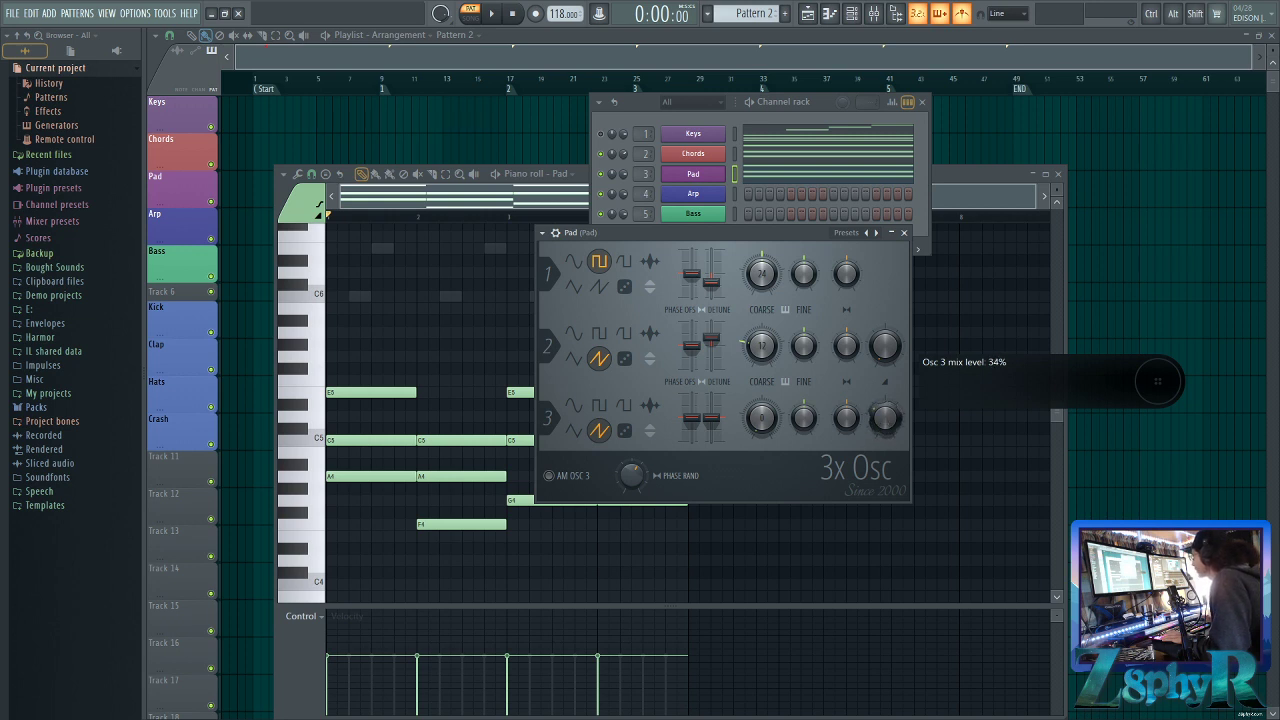
pyautogui.moveTo(885, 418); pyautogui.dragTo(885, 398)
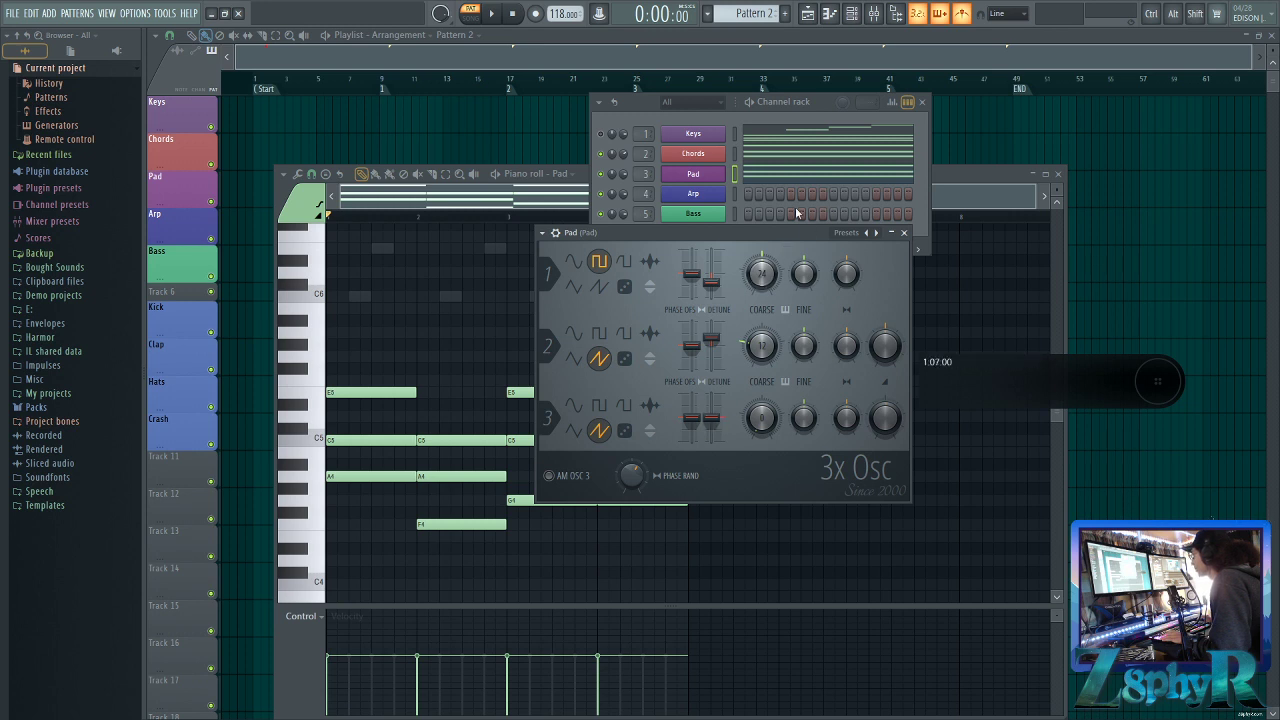
pyautogui.click(555, 232)
pyautogui.click(555, 232)
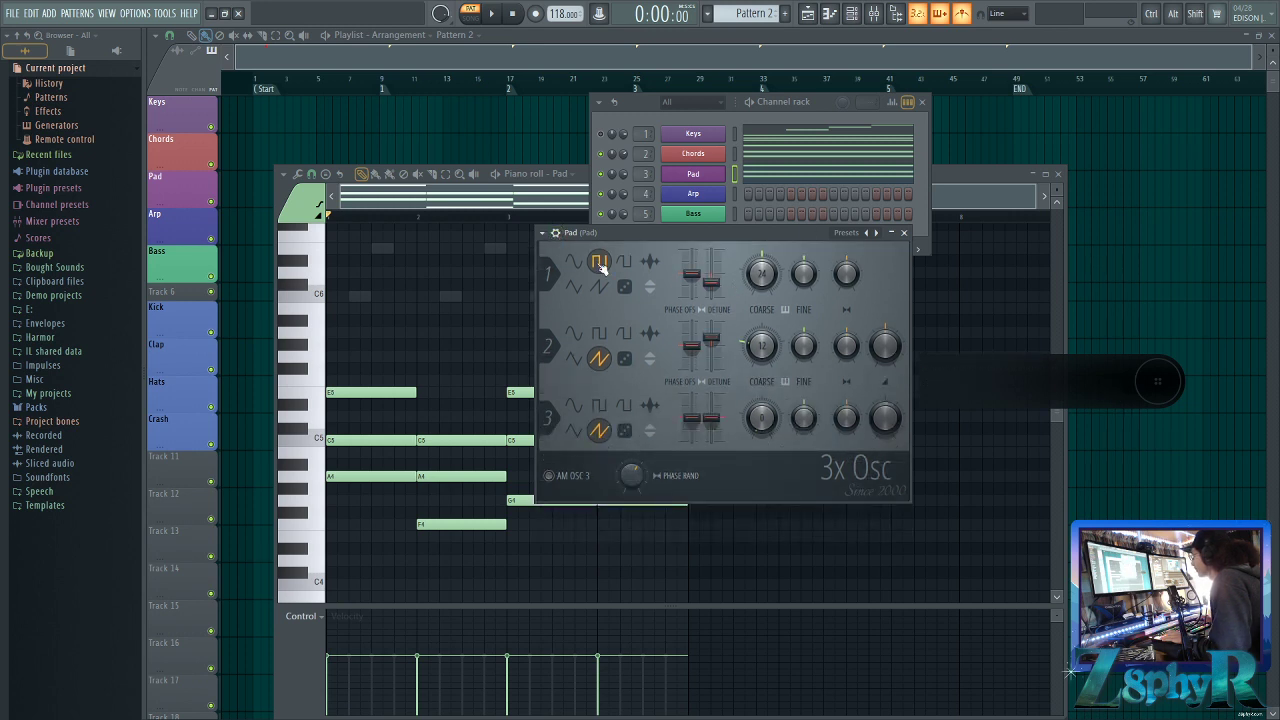
pyautogui.click(556, 233)
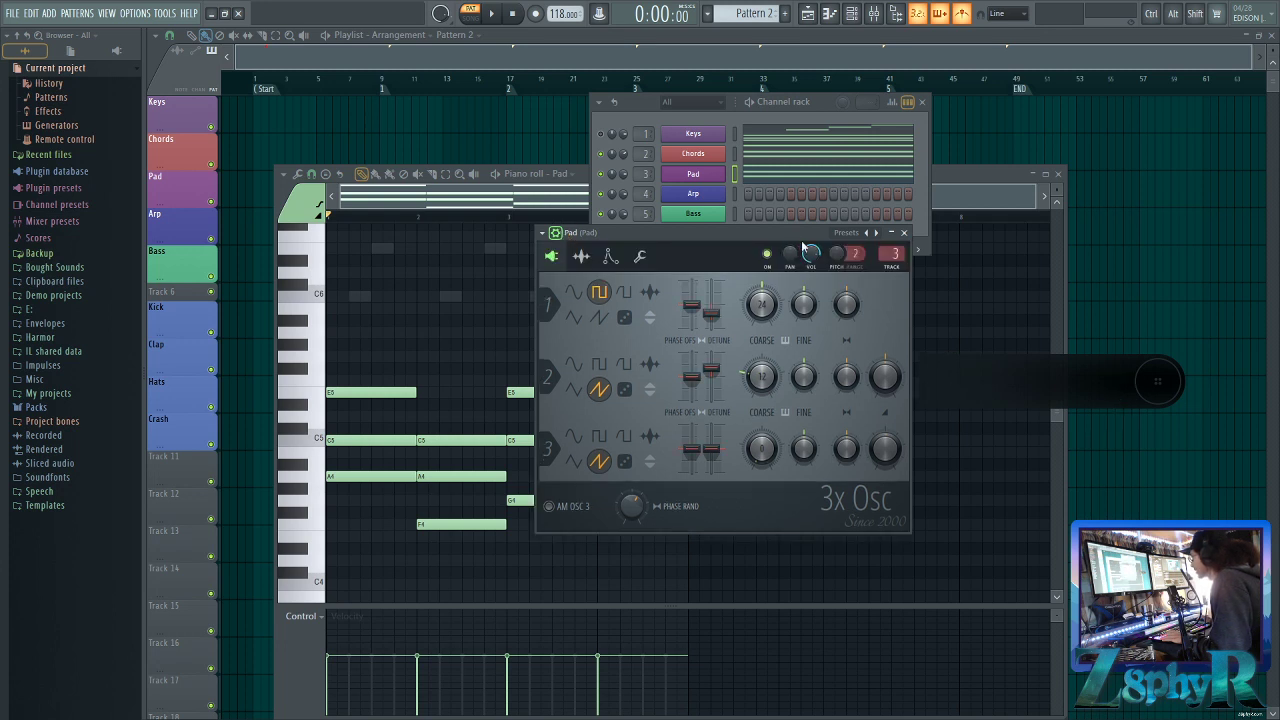
pyautogui.press('space')
pyautogui.moveTo(811, 255); pyautogui.dragTo(811, 270)
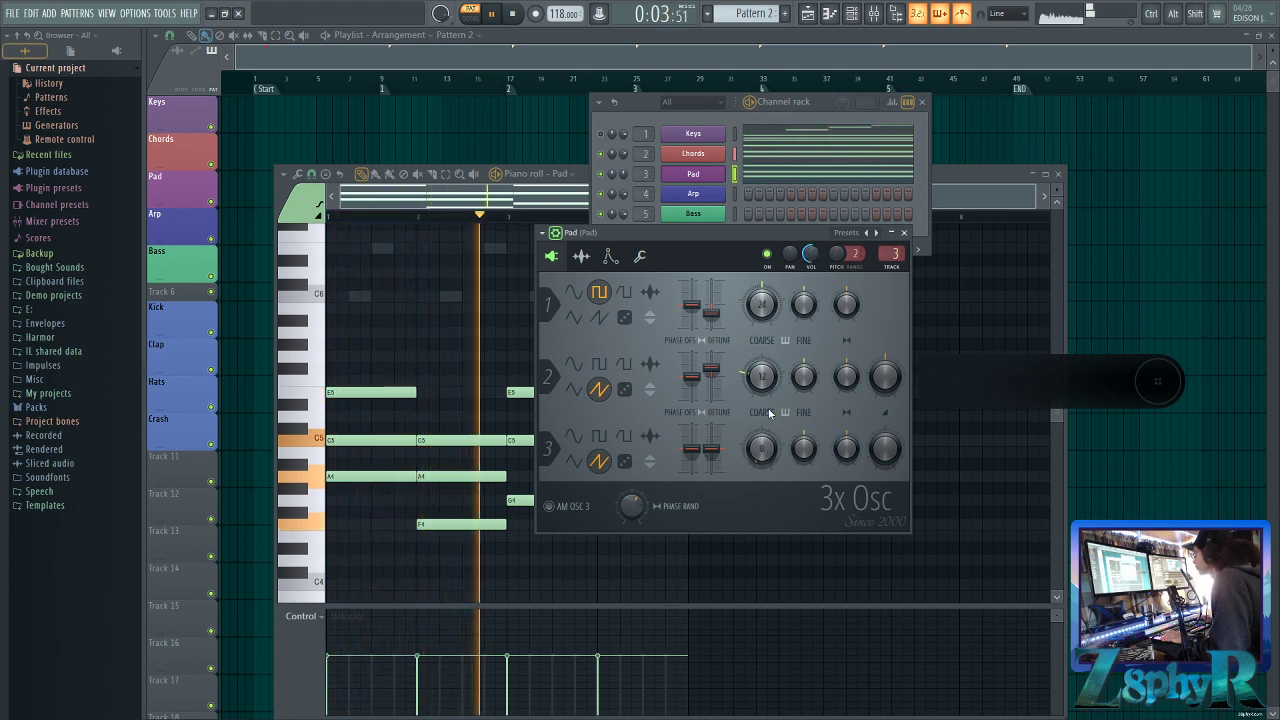
# Set oscillator 3's coarse pitch to -12 semitones and play the pattern briefly to hear it
pyautogui.press('space')
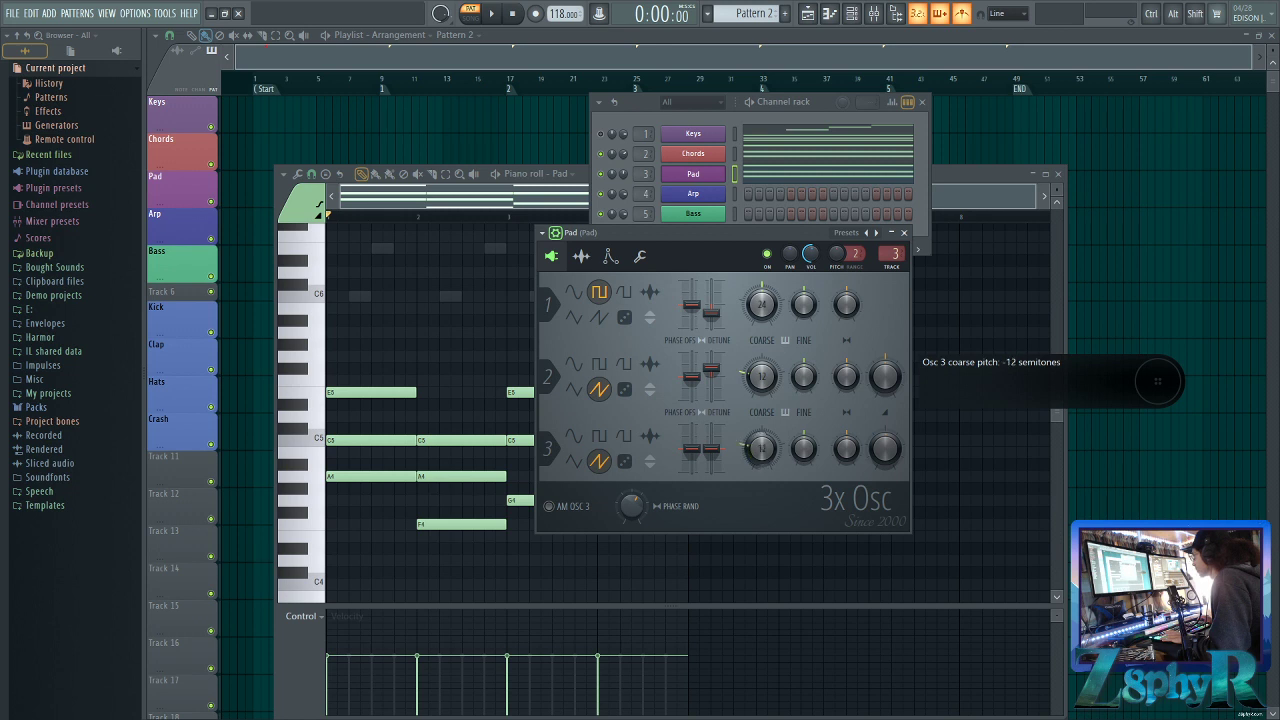
pyautogui.press('space')
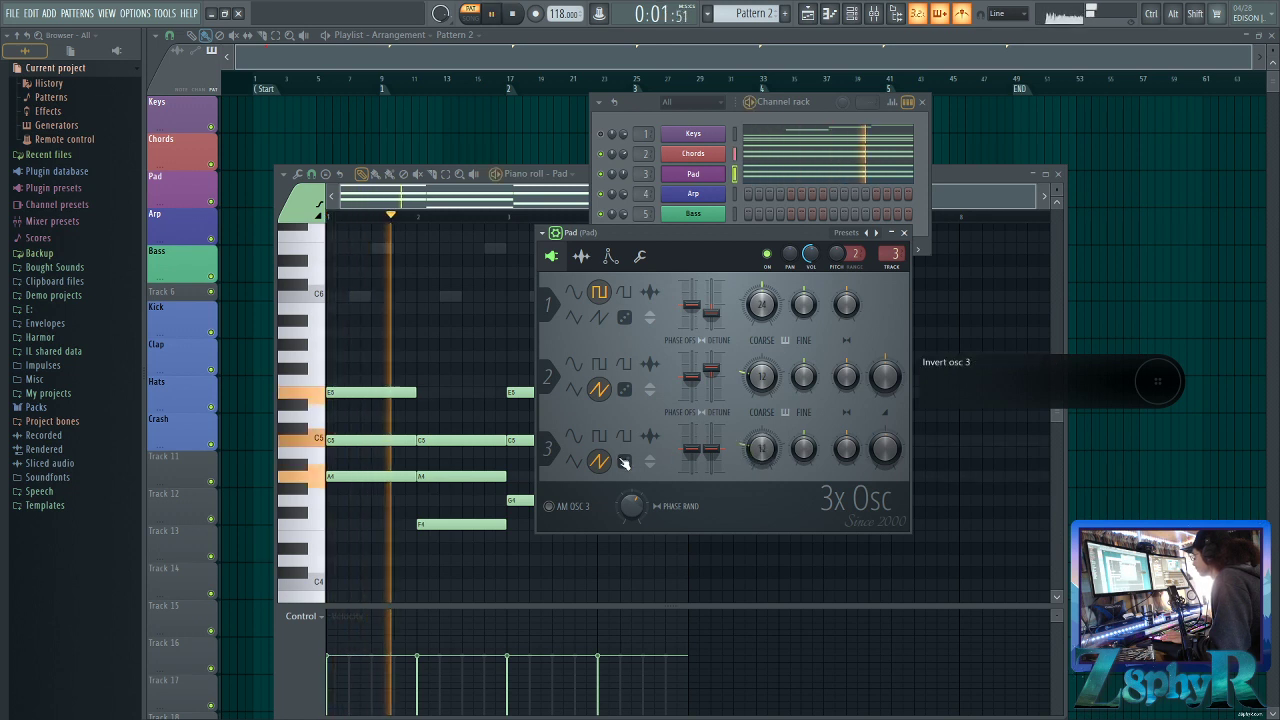
pyautogui.press('space')
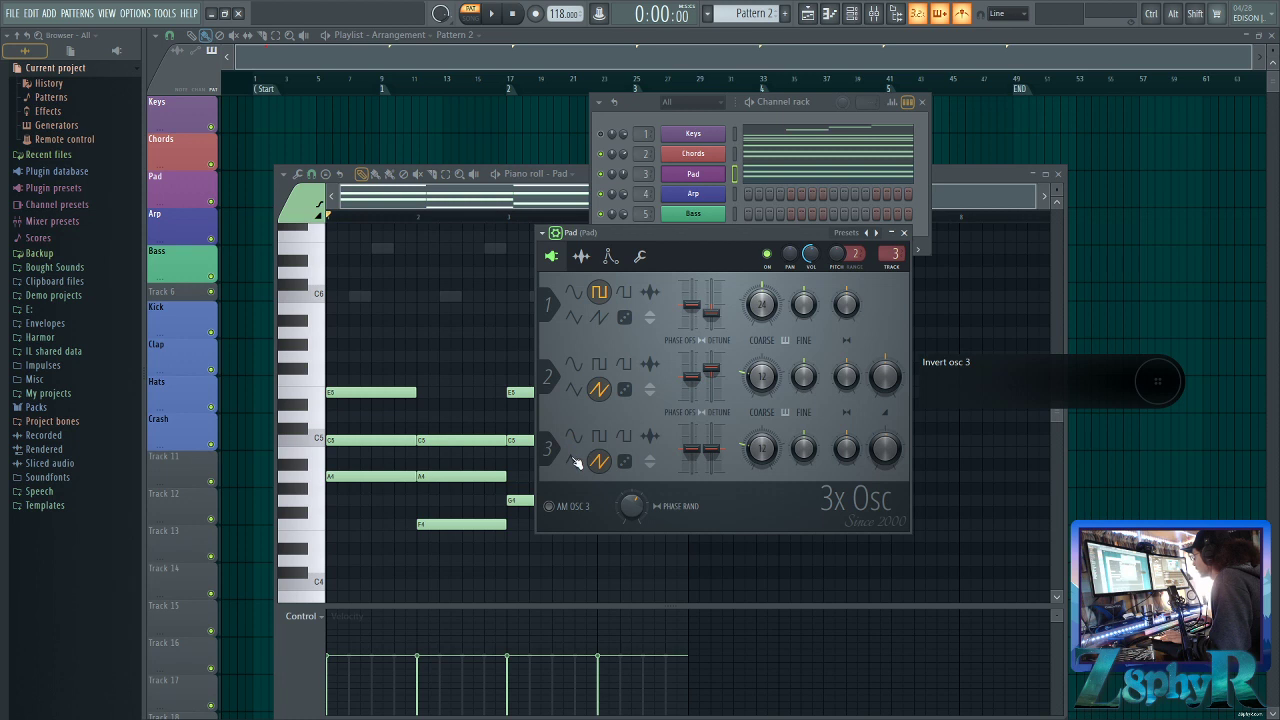
# Change oscillators 2 and 3 to triangle and oscillator 1 to sine, playing the pattern to audition the Pad
pyautogui.click(578, 466)
pyautogui.click(574, 391)
pyautogui.press('space')
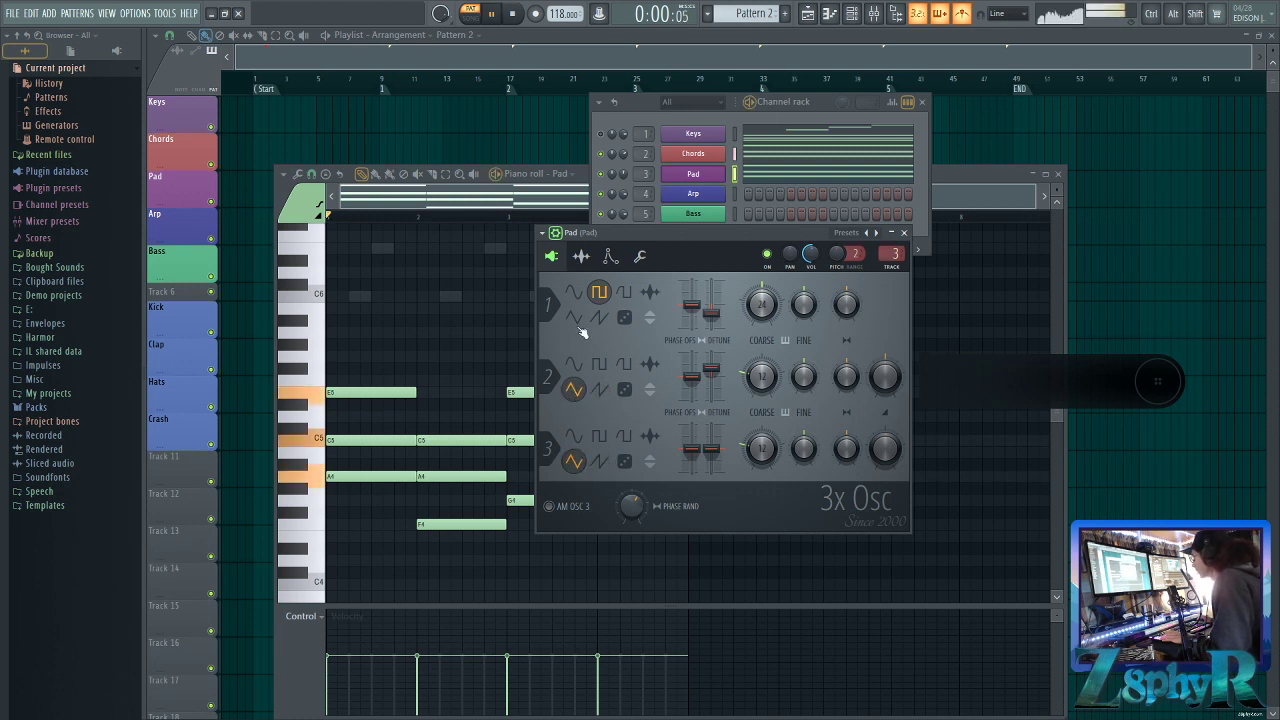
pyautogui.press('space')
pyautogui.click(574, 292)
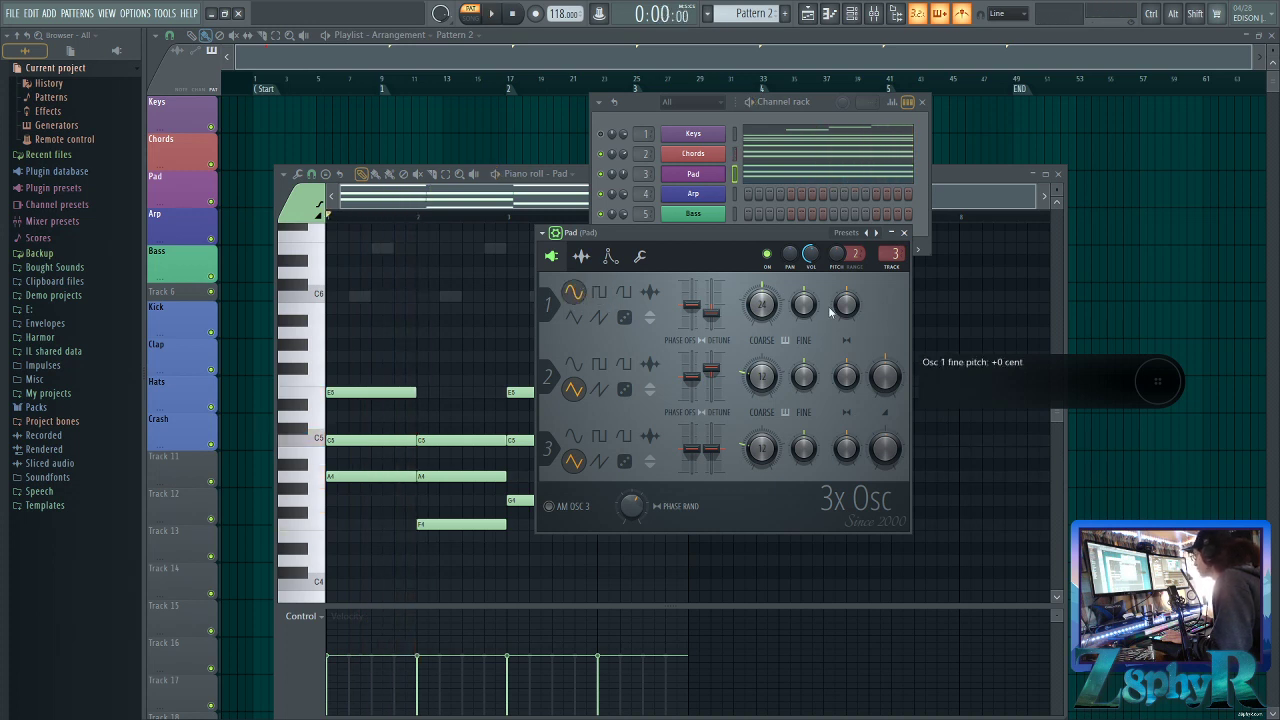
pyautogui.press('space')
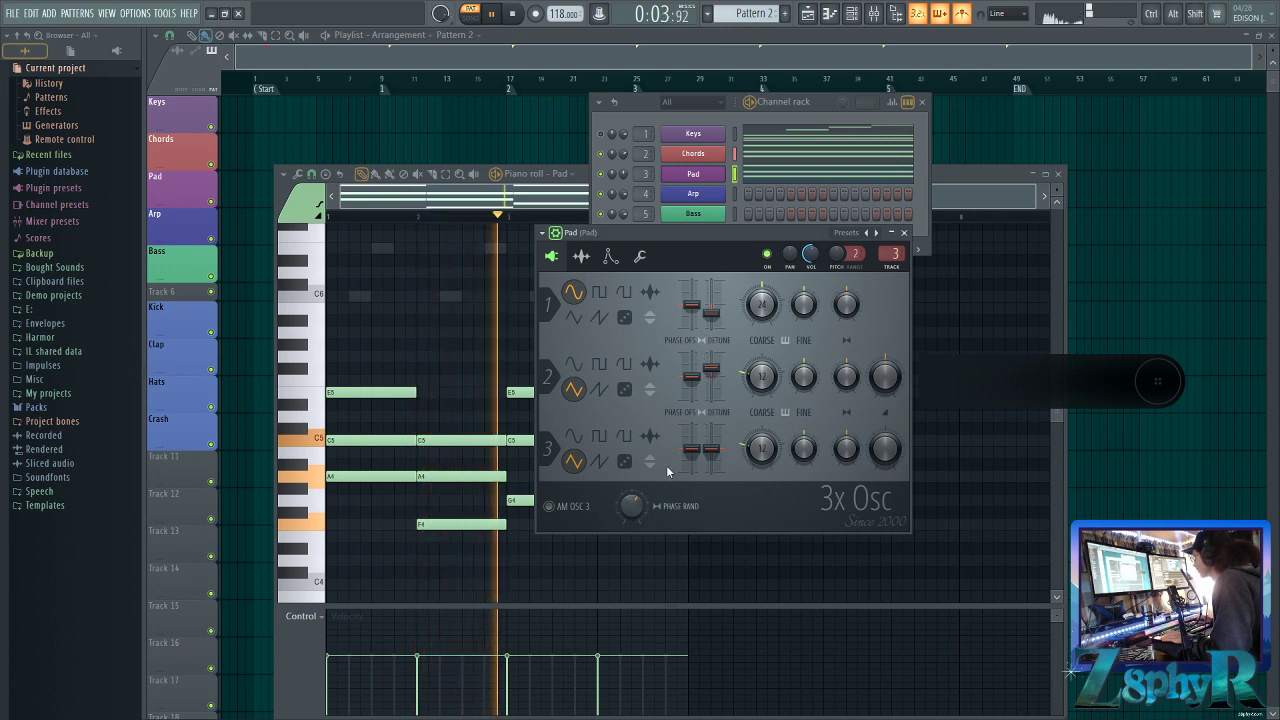
# Compare the Pad with and without oscillator 3 amplitude modulation during playback, leaving the modulation on
pyautogui.click(566, 508)
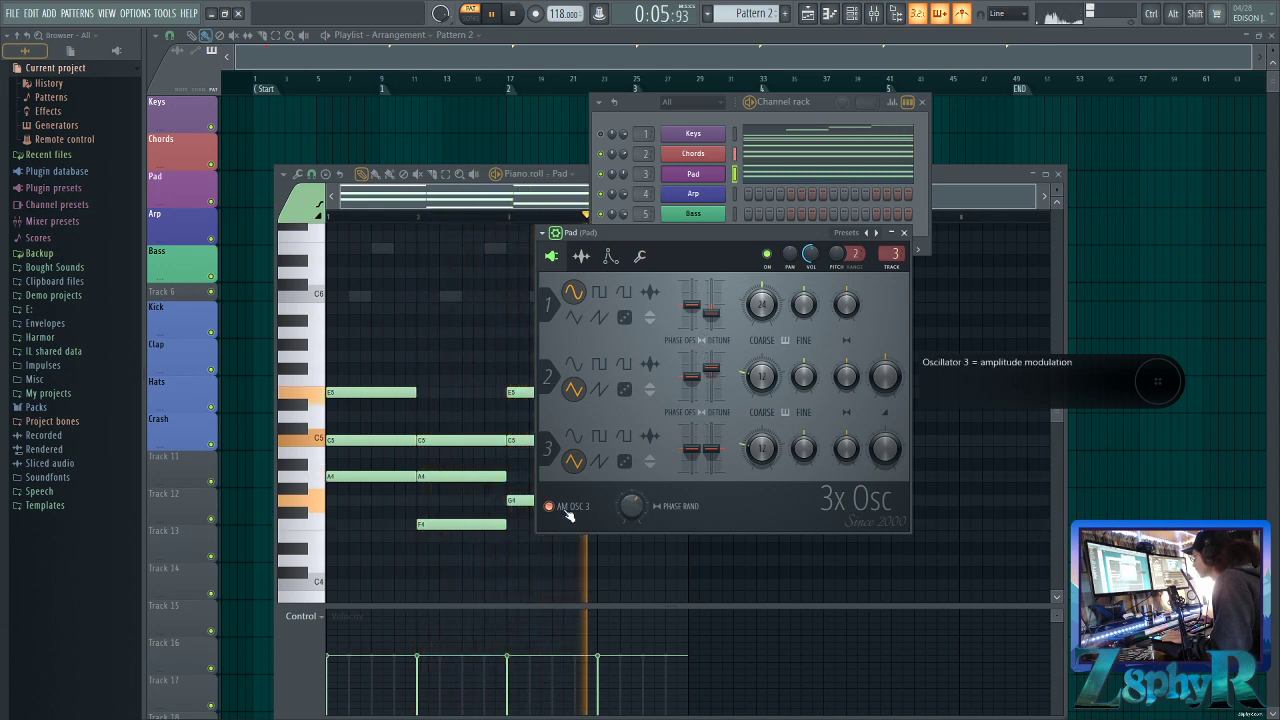
pyautogui.press('space')
pyautogui.click(566, 508)
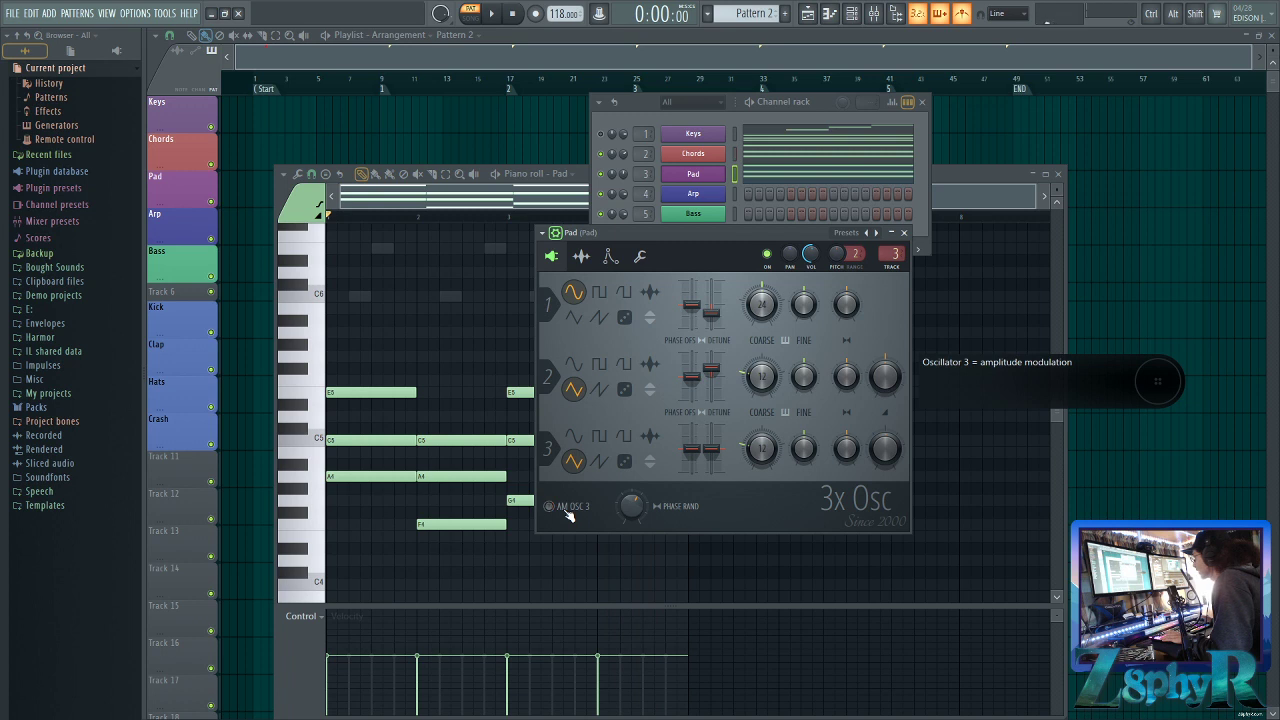
pyautogui.press('space')
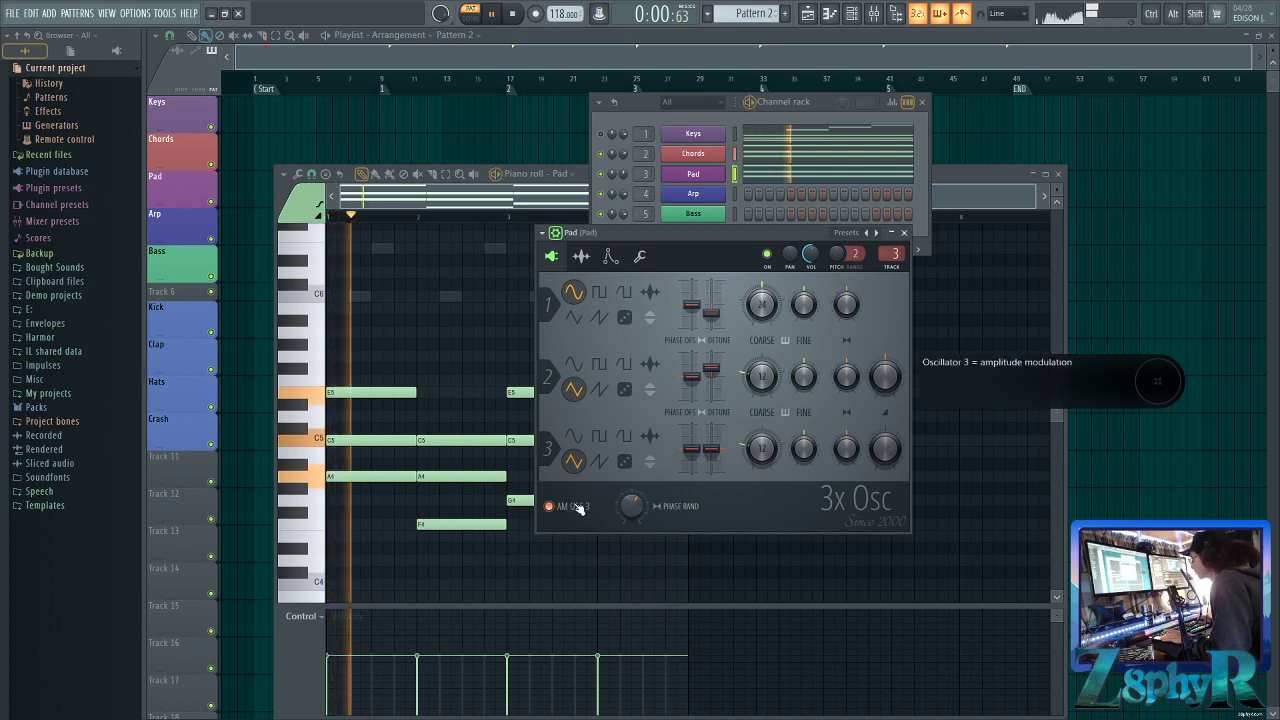
pyautogui.press('space')
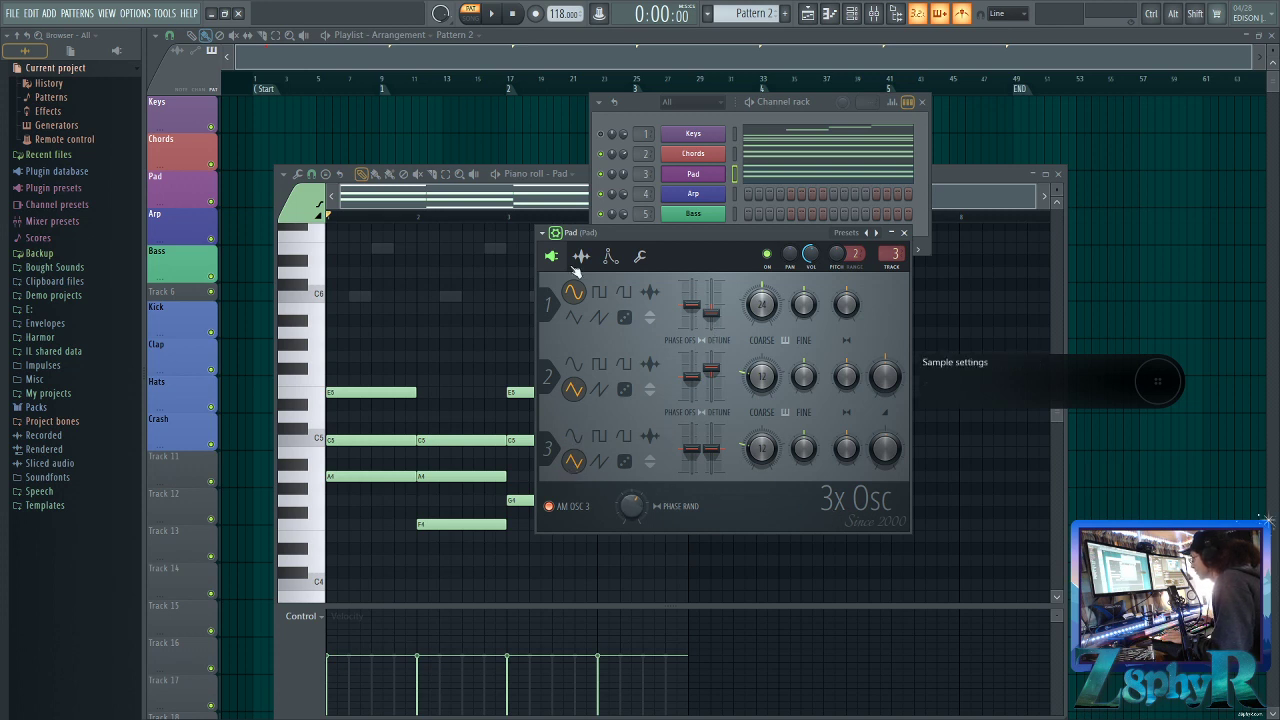
# Open the Pad's volume envelope settings and briefly play the pattern
pyautogui.click(609, 257)
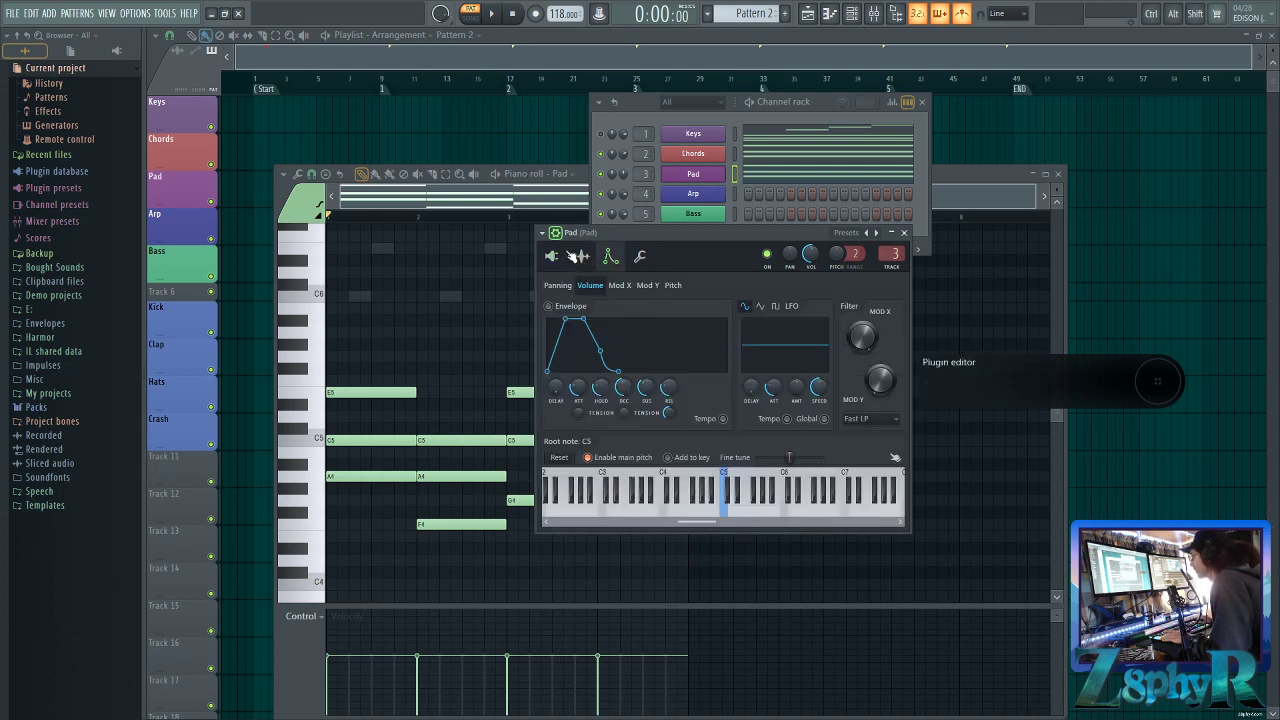
pyautogui.press('space')
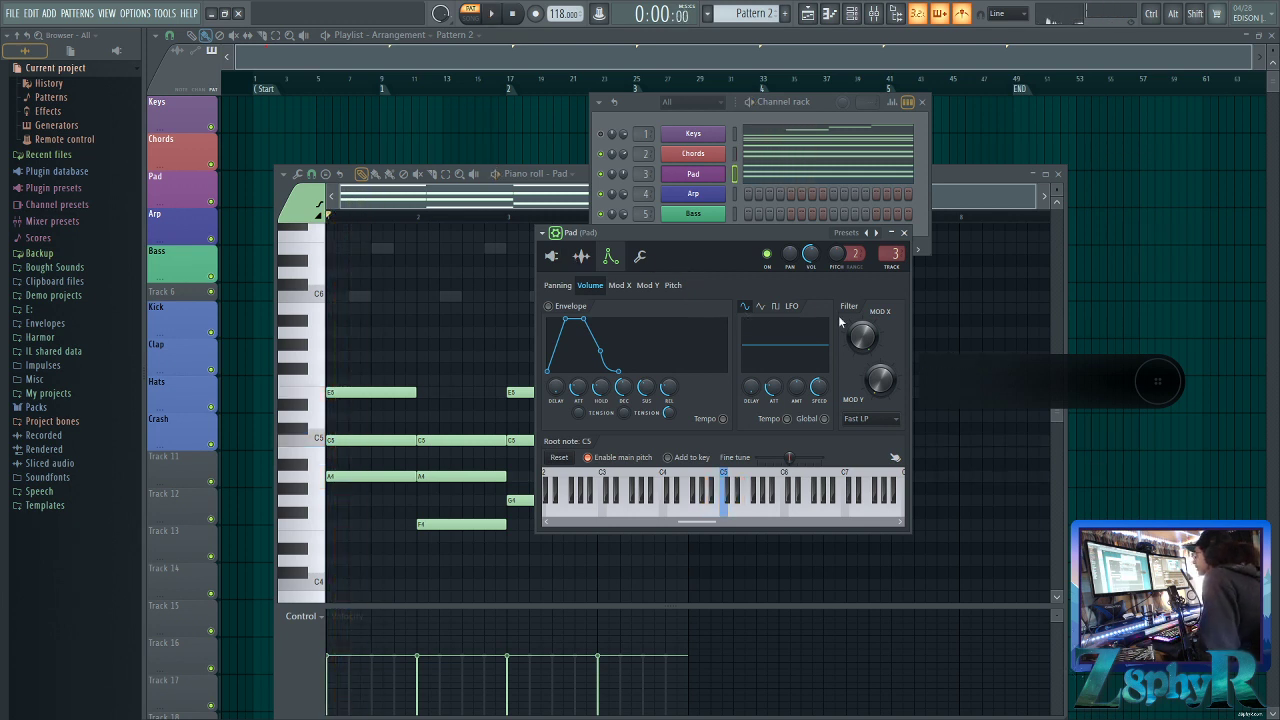
pyautogui.press('space')
pyautogui.press('space')
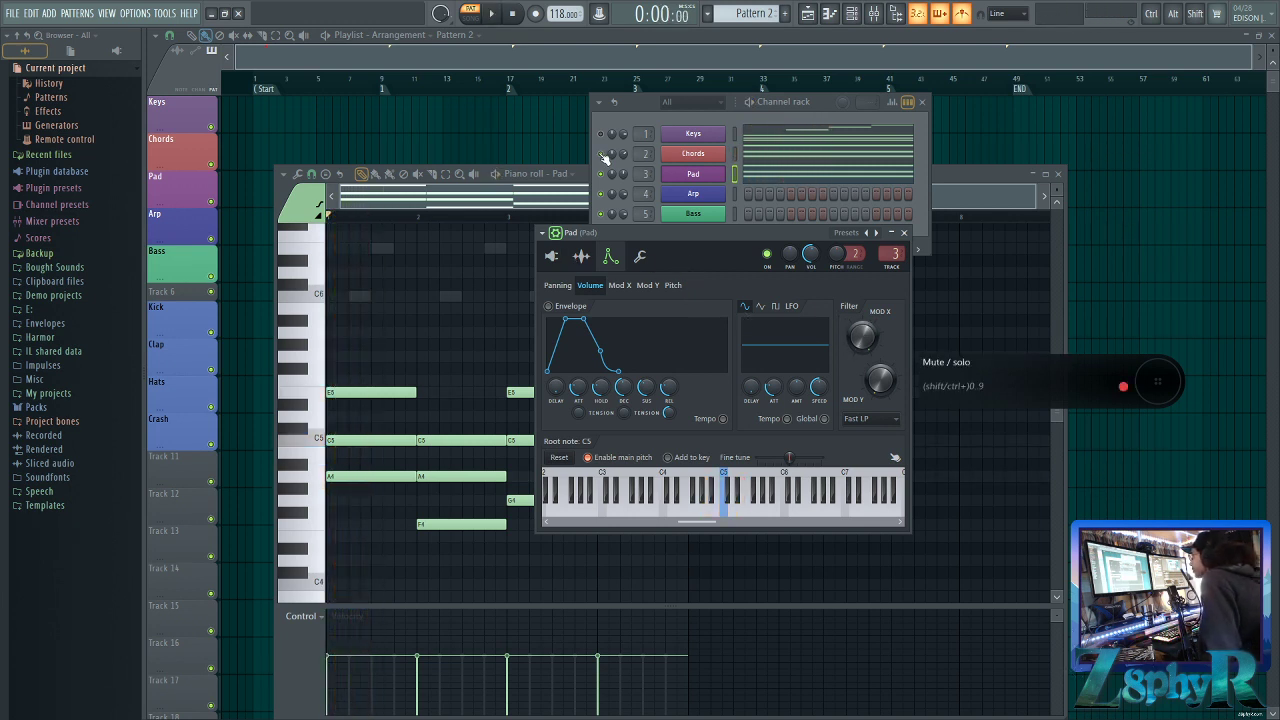
# Mute the Chords channel, turn off the metronome, and play the pattern to hear the Pad on its own
pyautogui.click(605, 157)
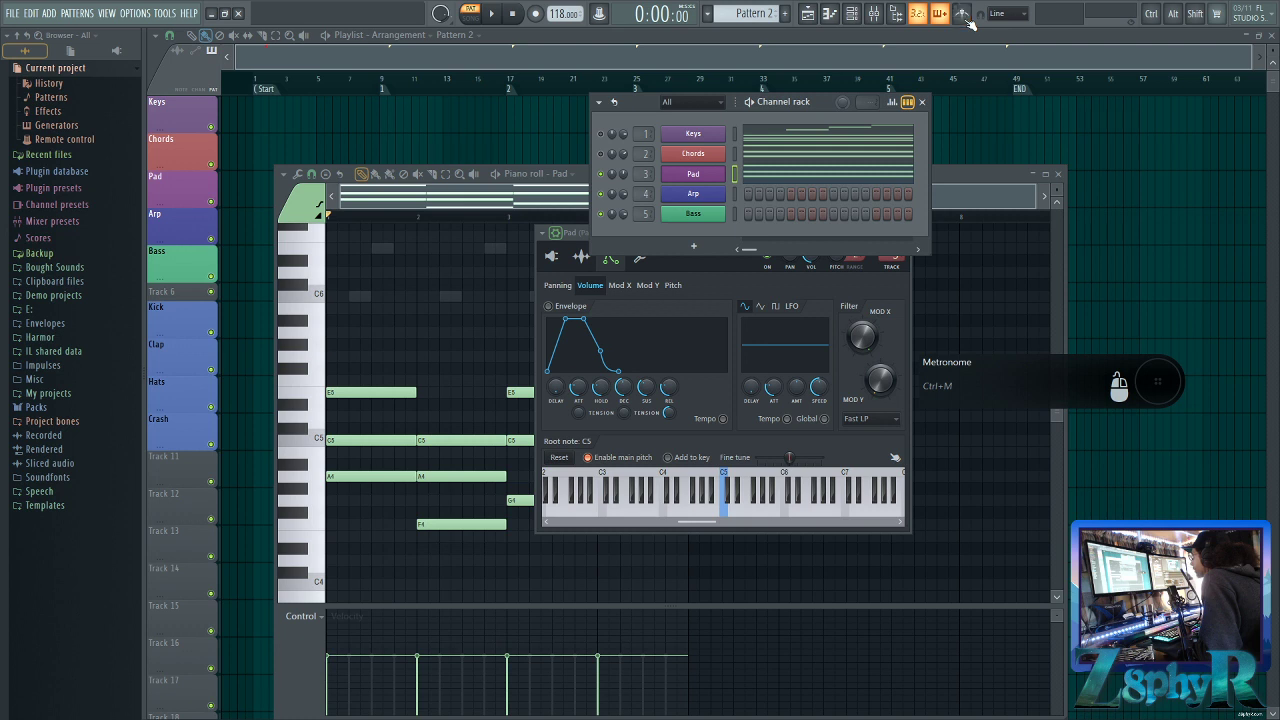
pyautogui.click(726, 270)
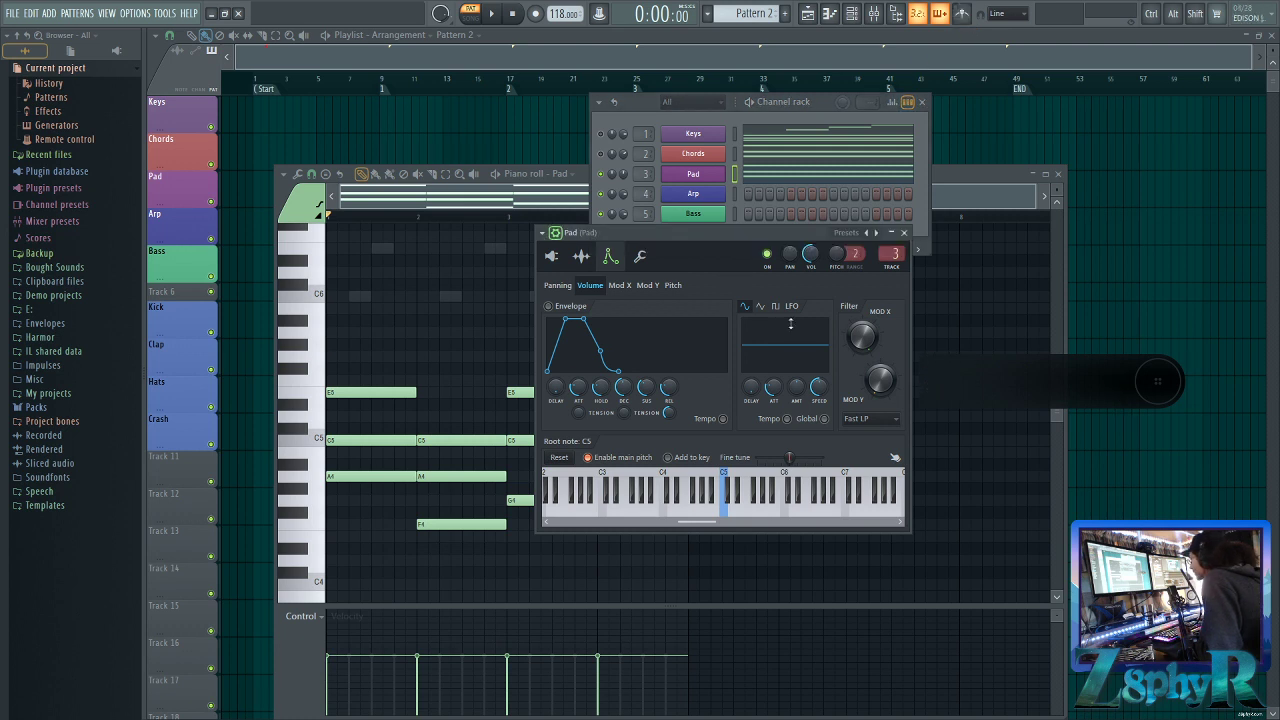
pyautogui.press('space')
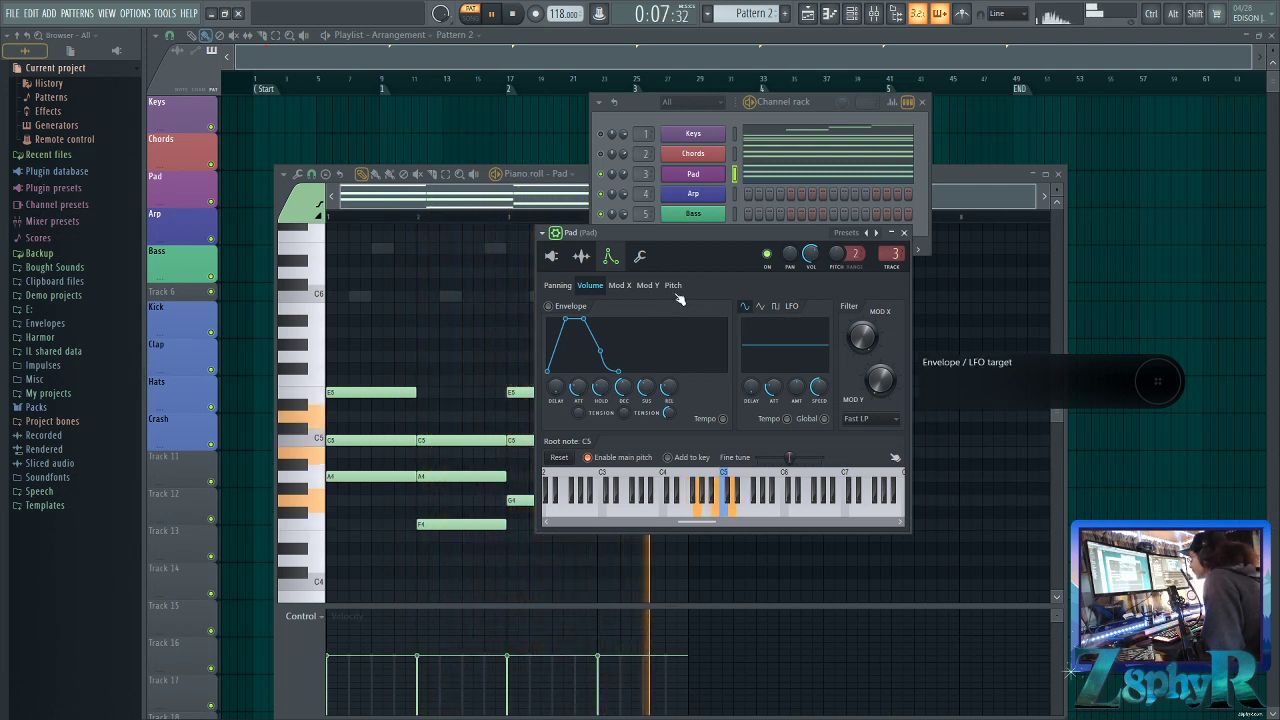
# Enable the Pad's volume envelope and set its hold time to 49%, playing the pattern to audition it
pyautogui.press('space')
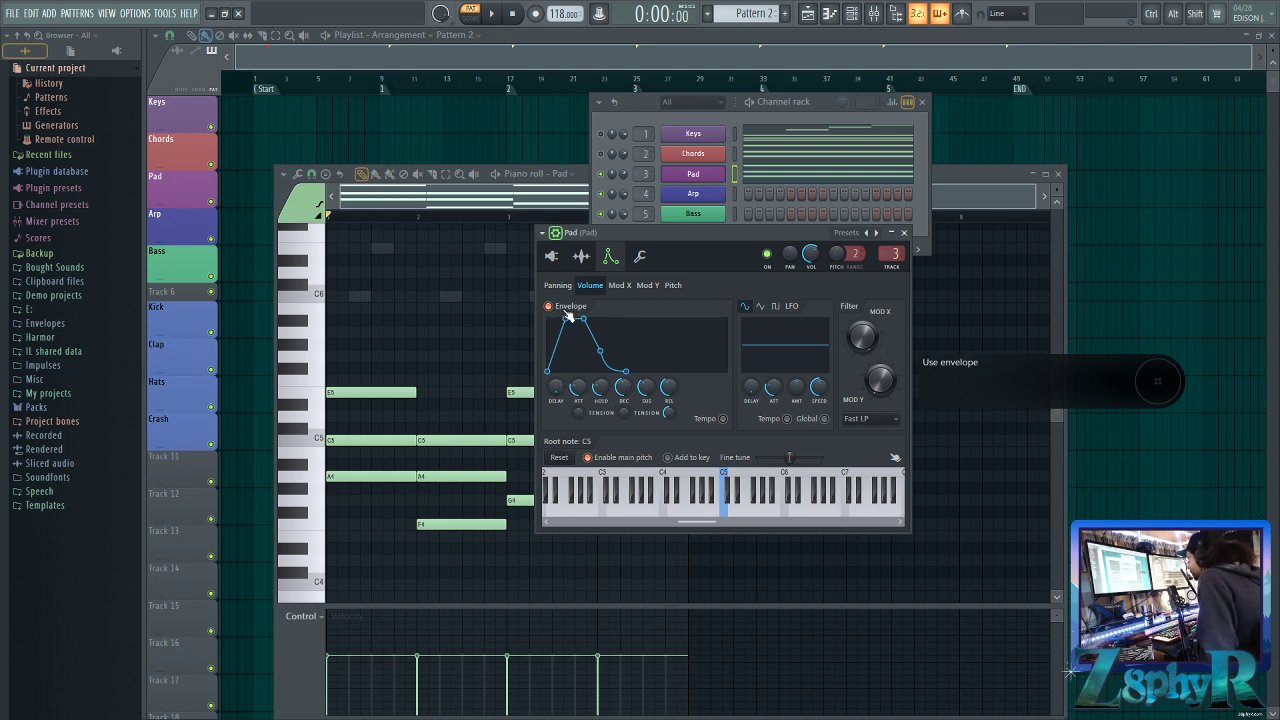
pyautogui.press('space')
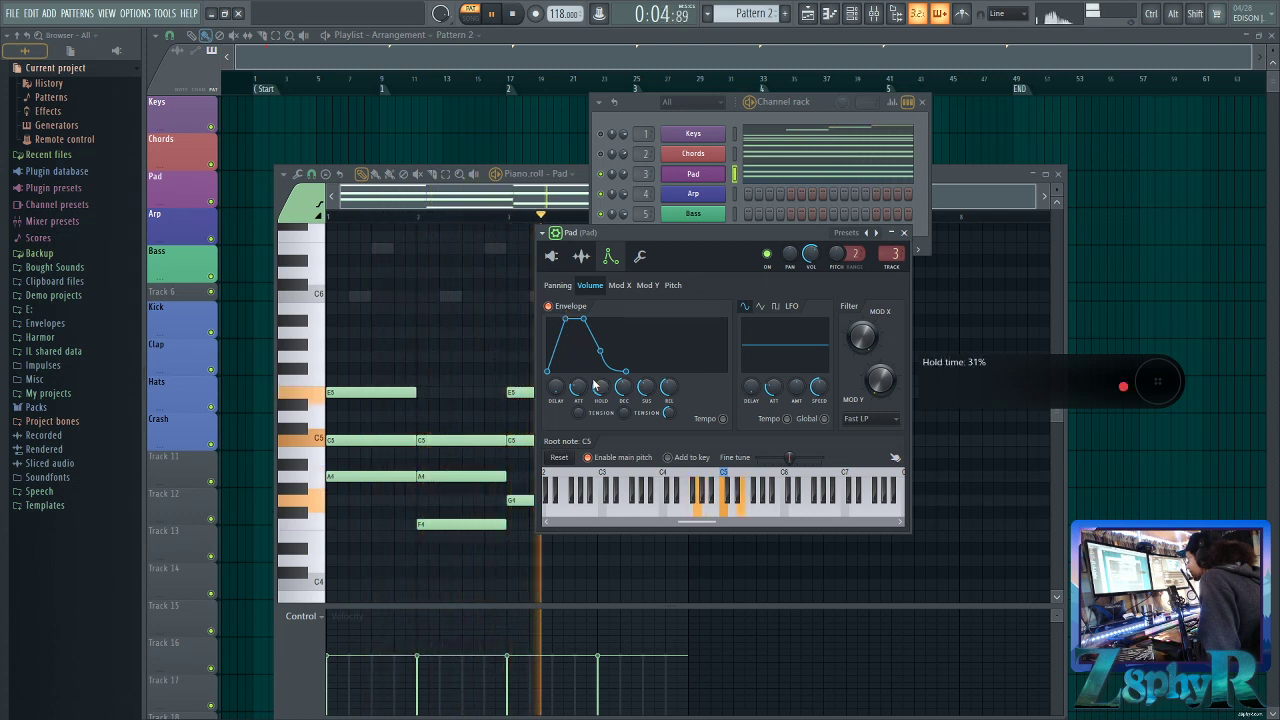
pyautogui.press('space')
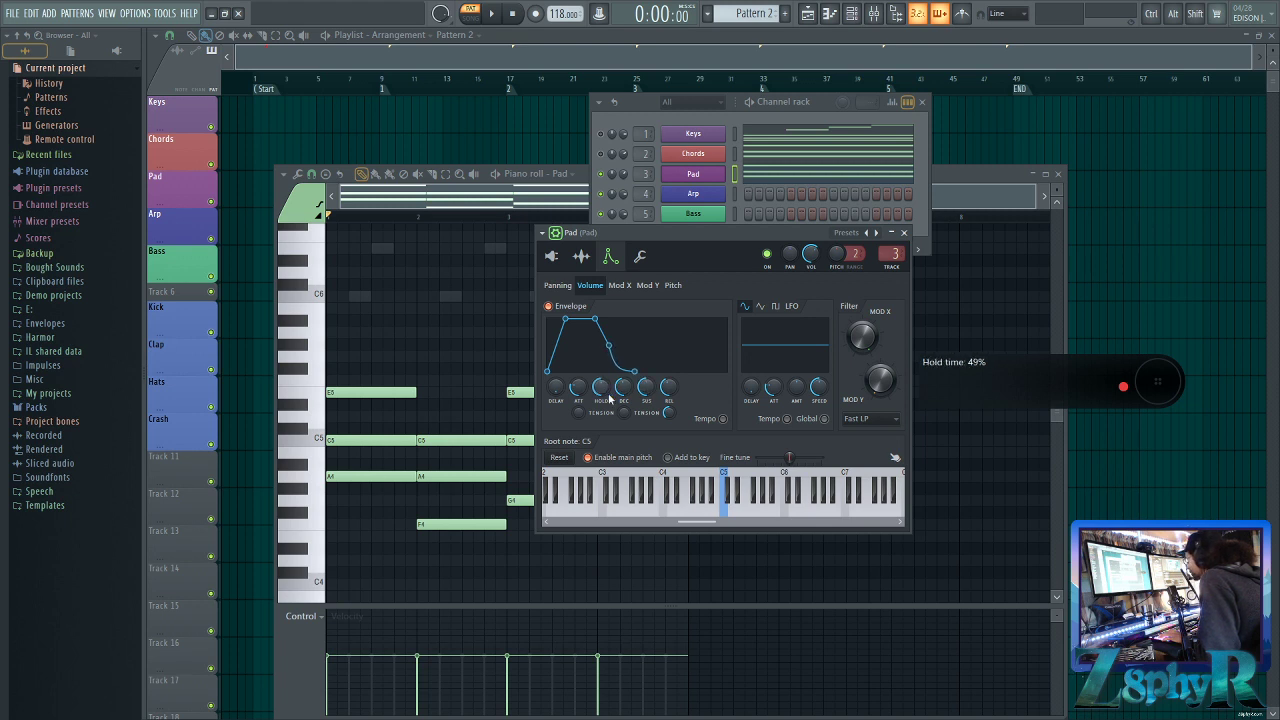
# Set the release time of the Pad's volume envelope to 51%, playing the pattern to judge the fade
pyautogui.press('space')
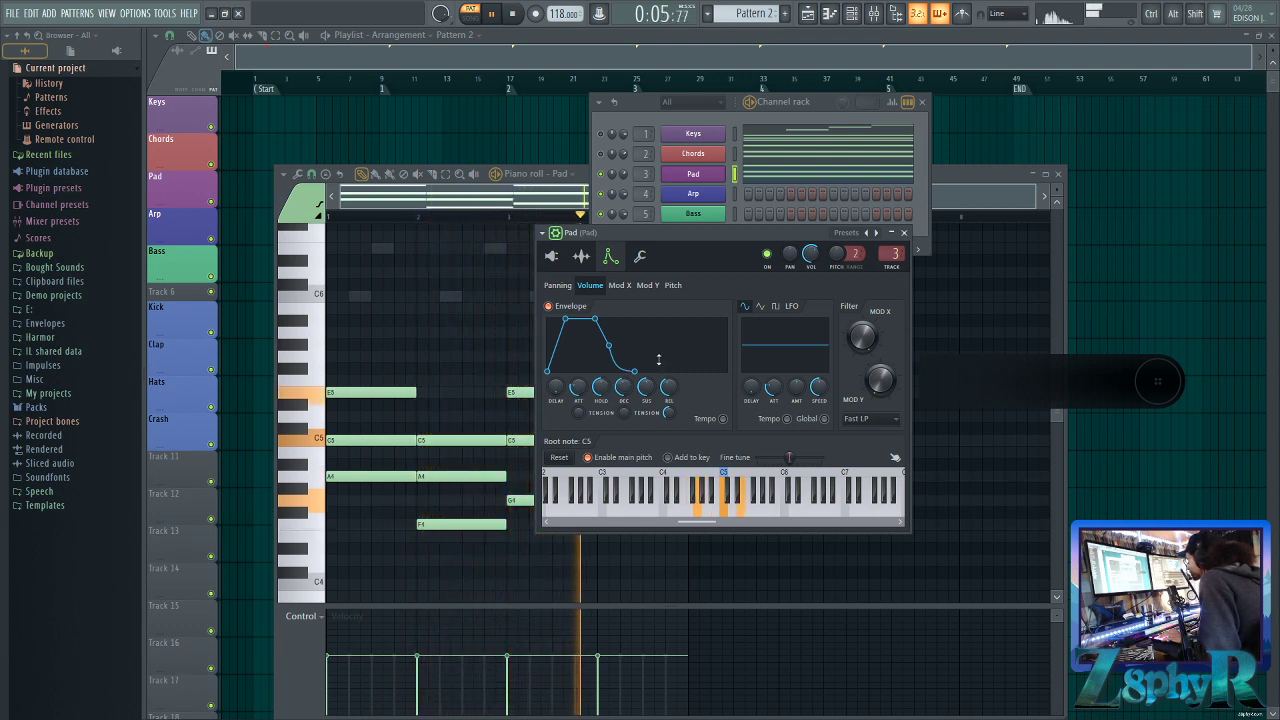
pyautogui.press('space')
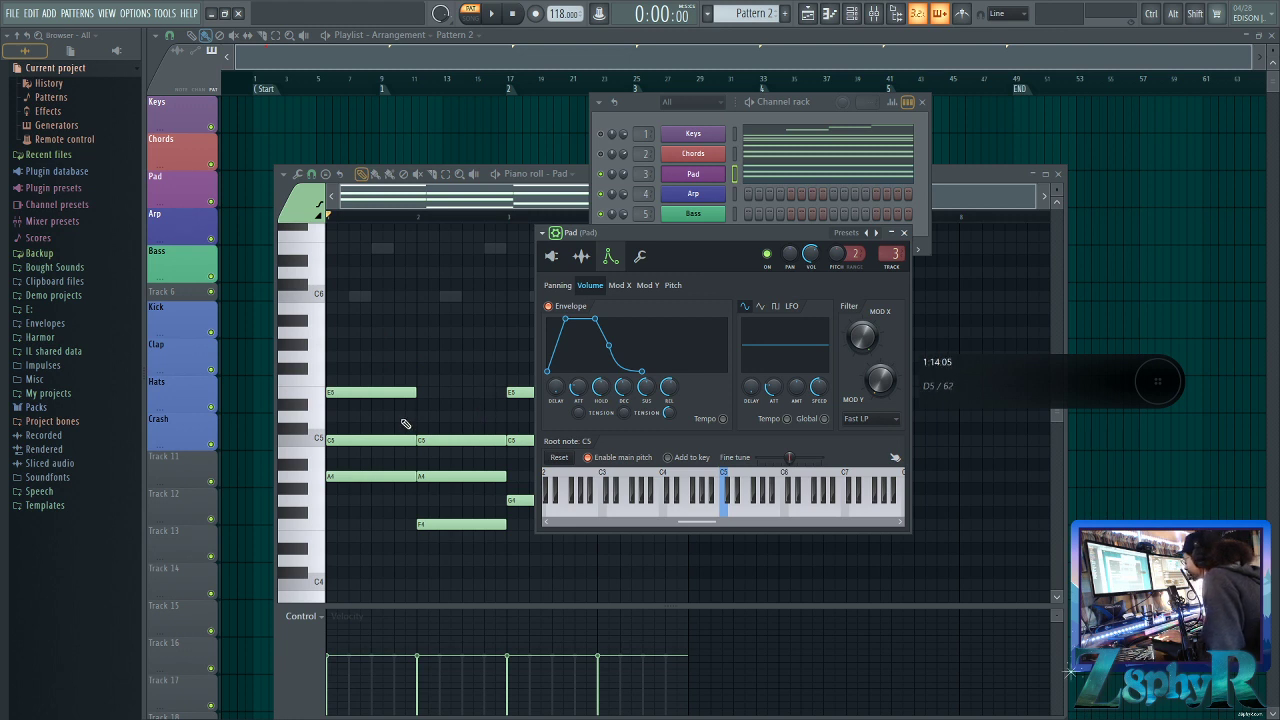
pyautogui.press('space')
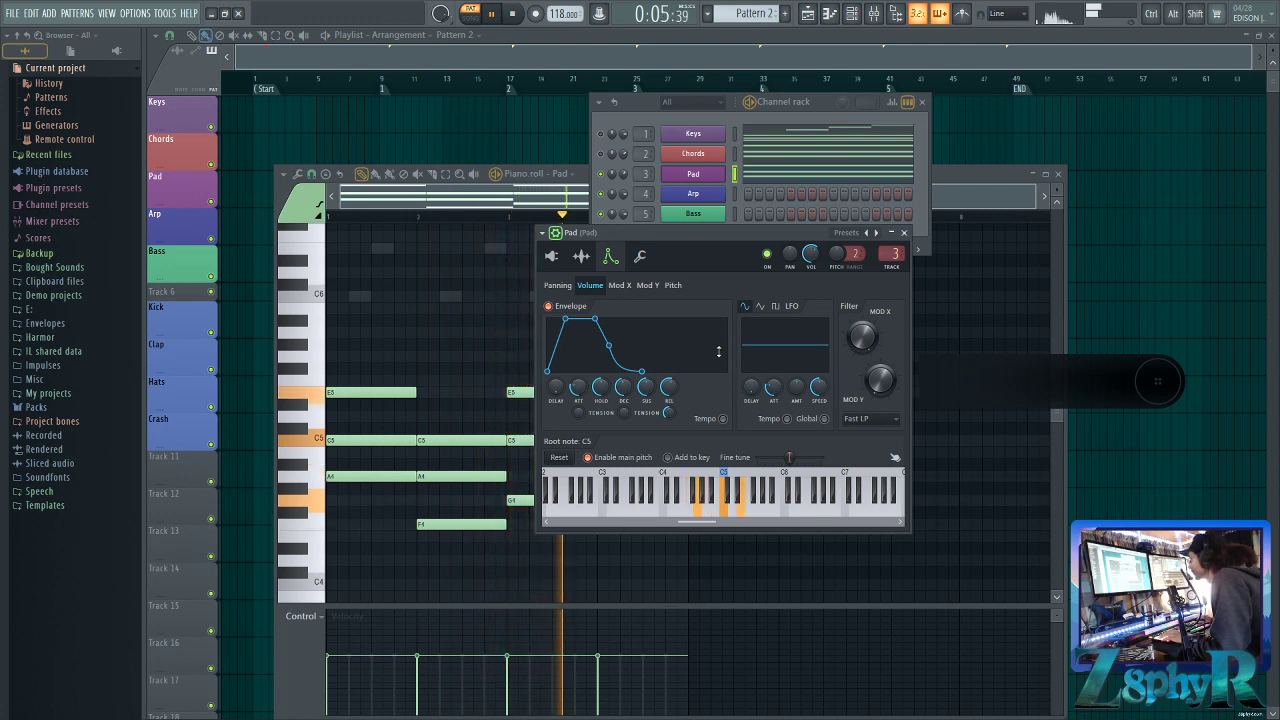
pyautogui.moveTo(669, 387); pyautogui.dragTo(669, 391)
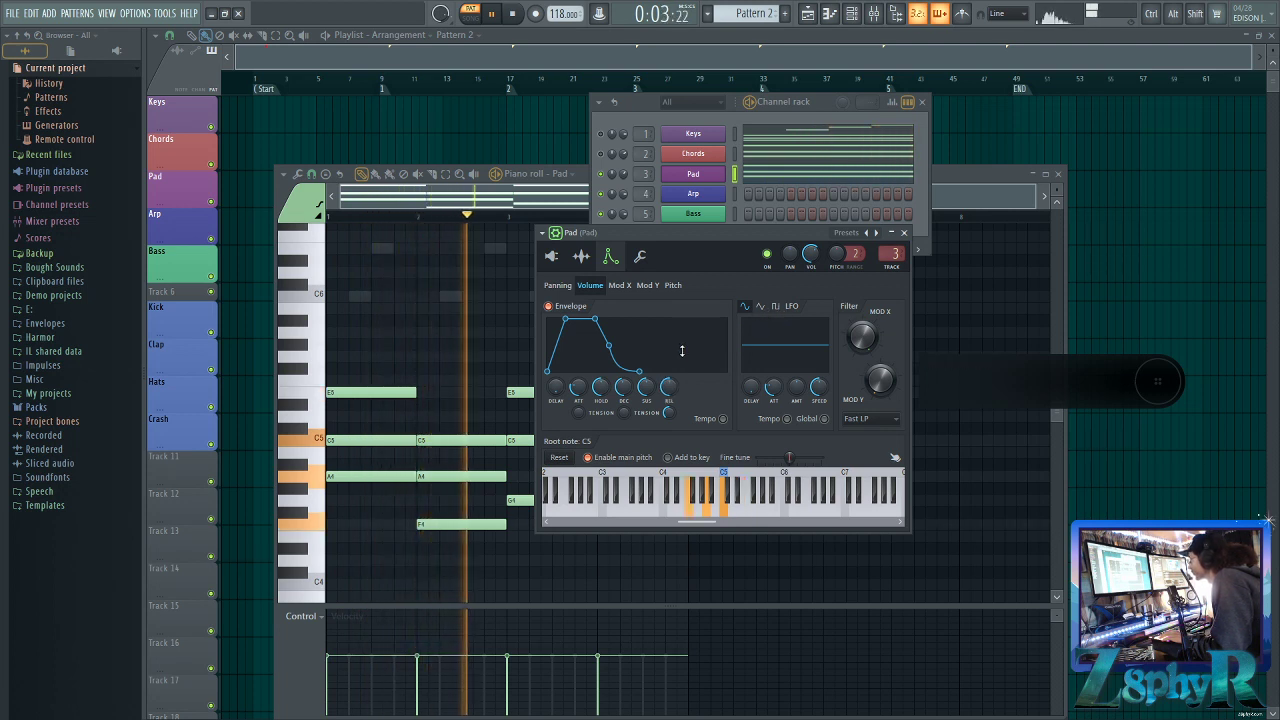
pyautogui.press('space')
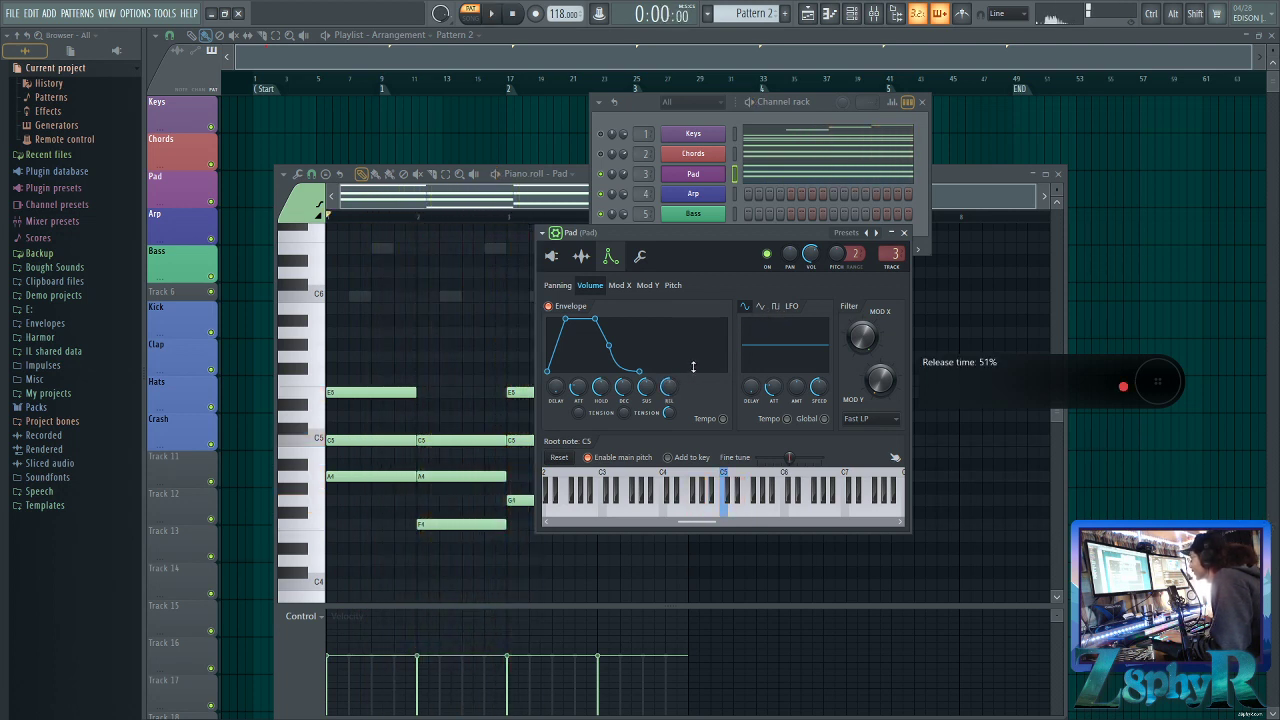
# Open the list of filter types for the Pad
pyautogui.click(873, 421)
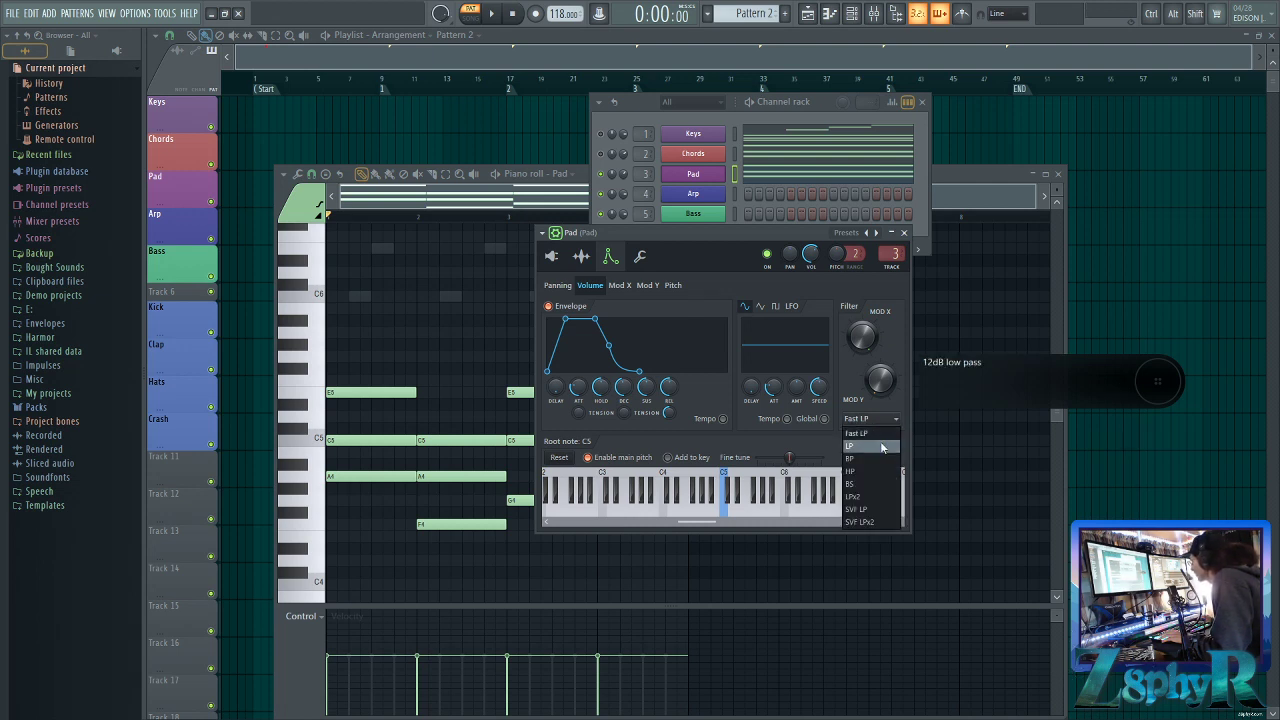
# Set the Pad channel's filter type to LP and play the pattern to hear the result
pyautogui.click(880, 445)
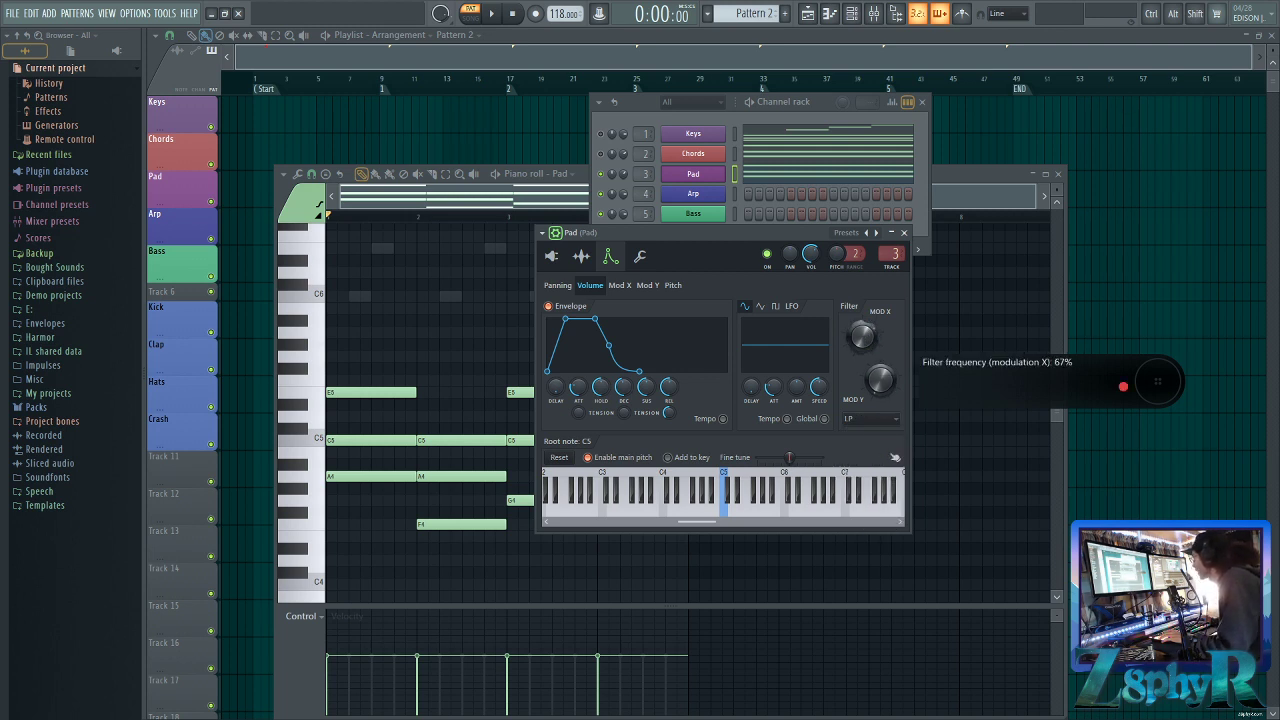
pyautogui.press('space')
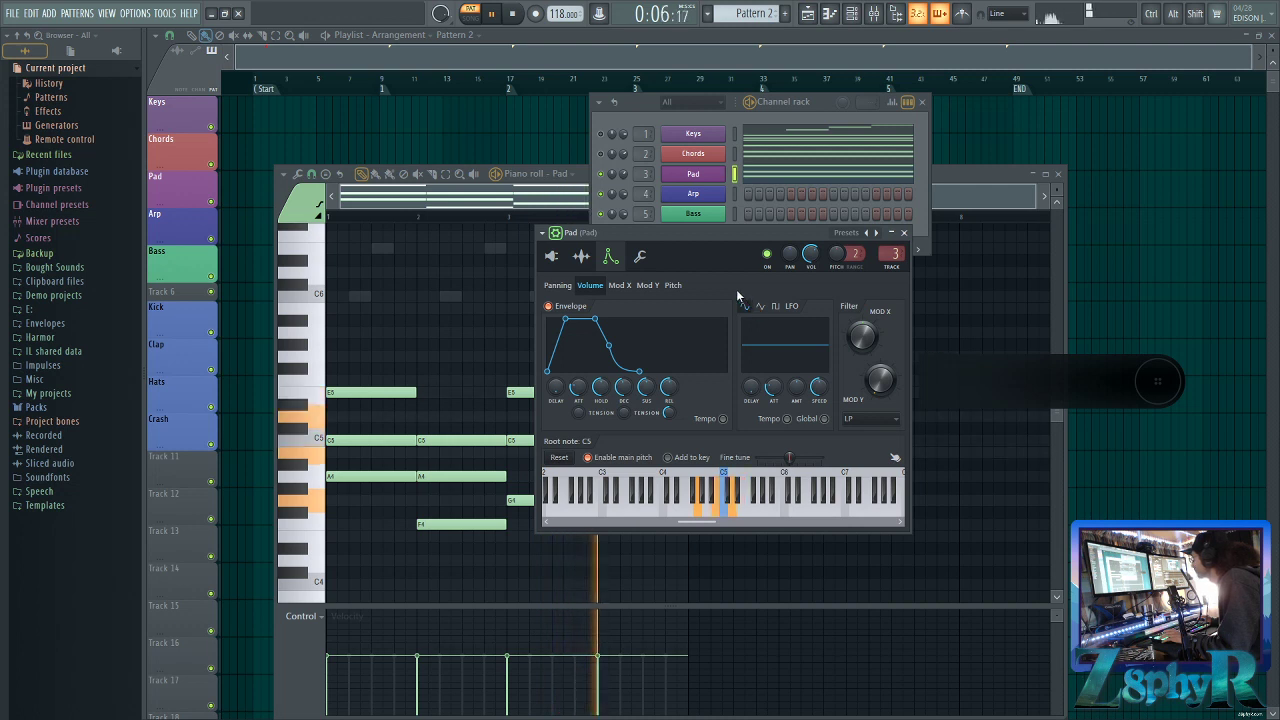
pyautogui.press('space')
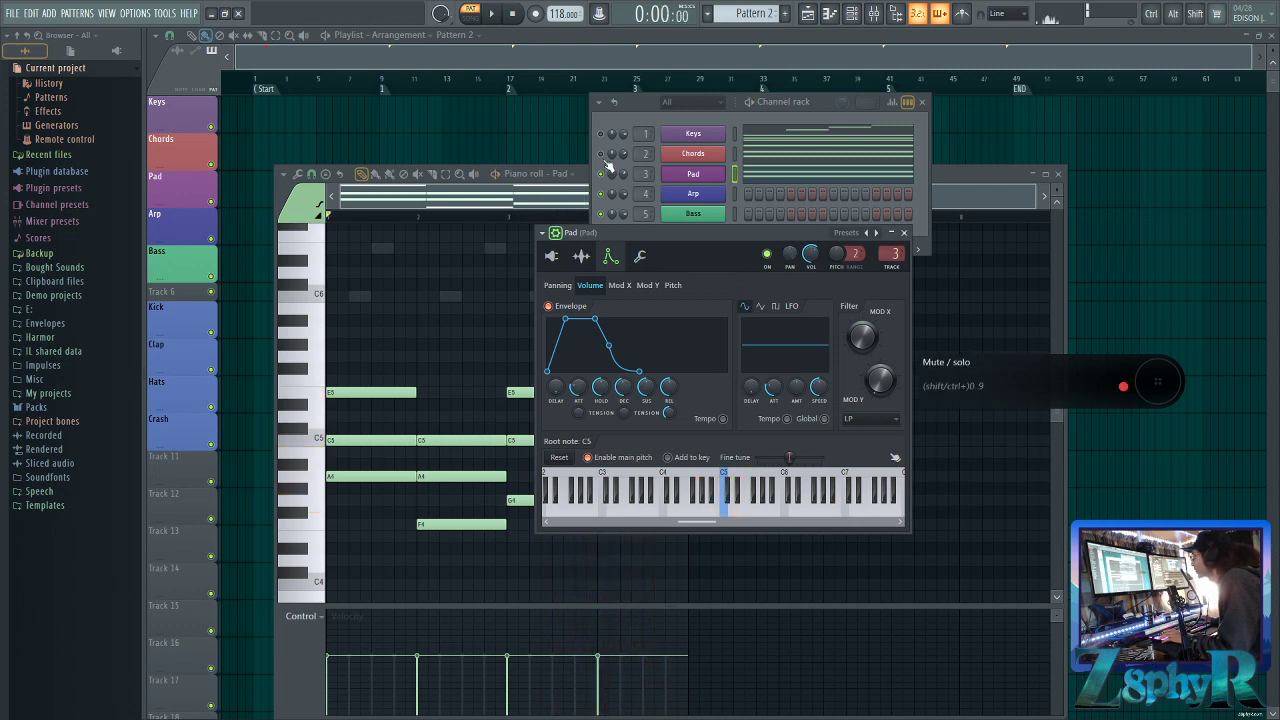
# Unmute the Chords channel and play the pattern with Chords and Pad together
pyautogui.click(601, 154)
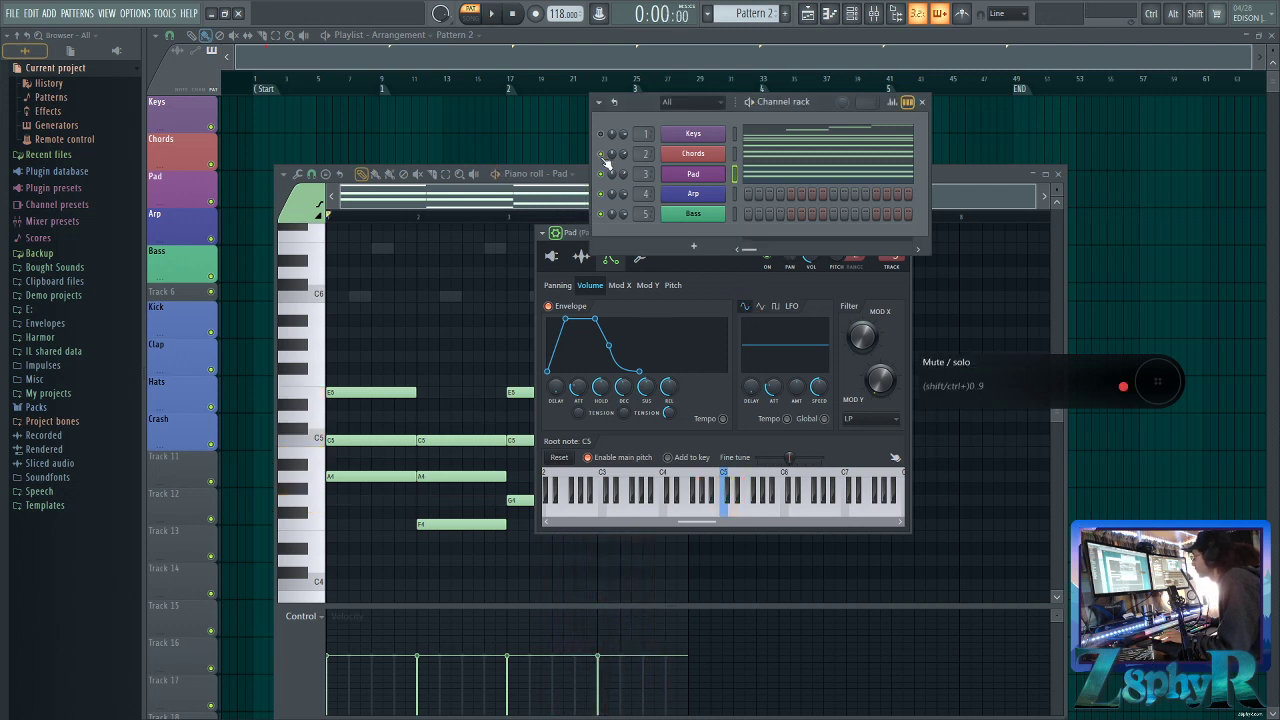
pyautogui.press('space')
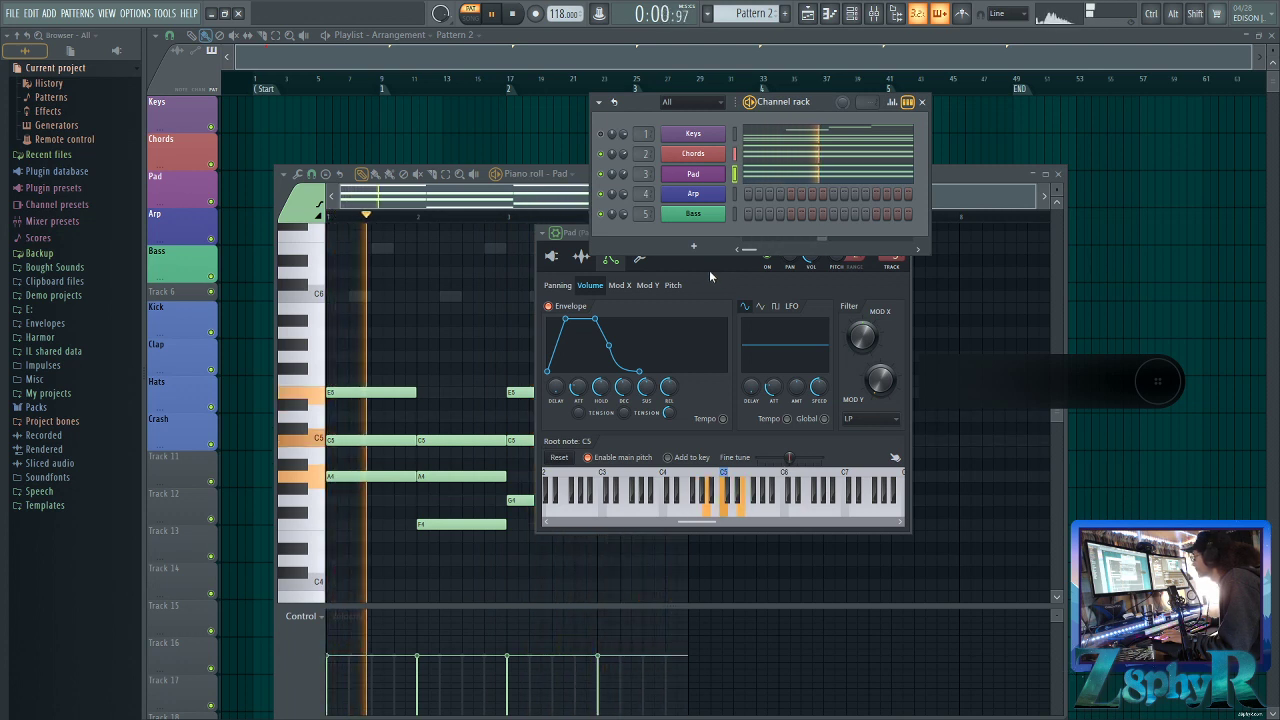
pyautogui.press('space')
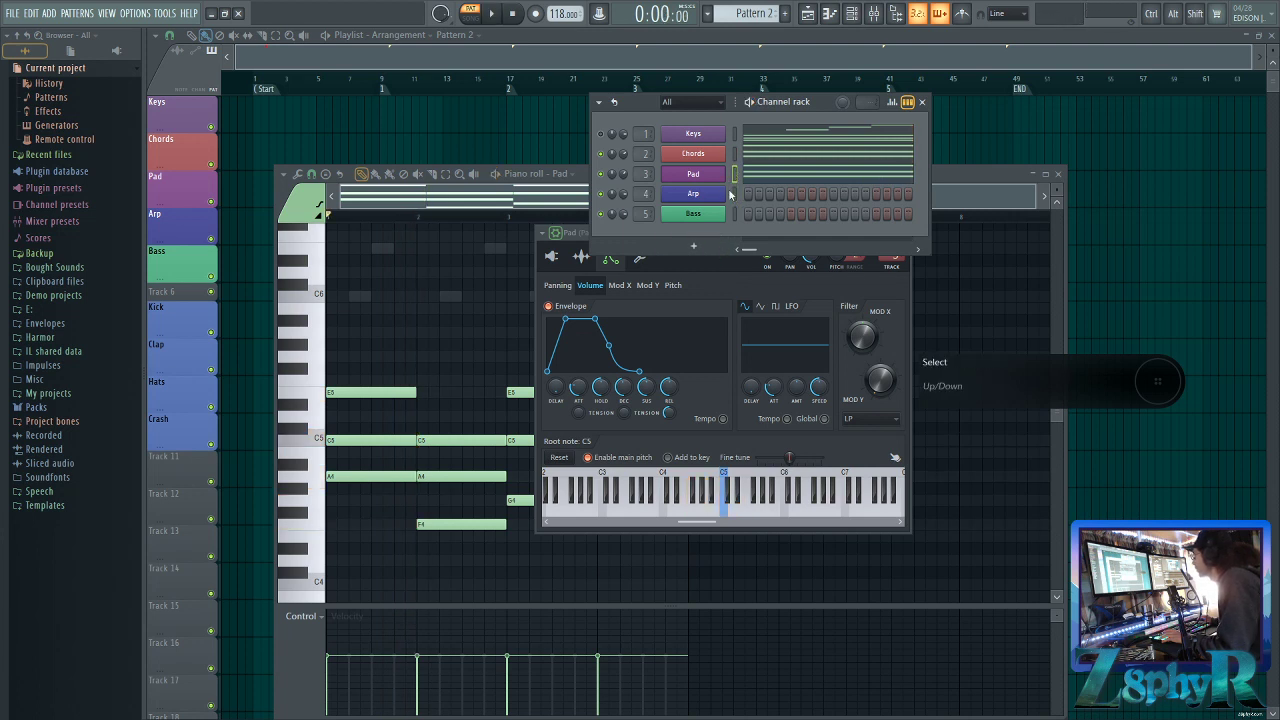
pyautogui.click(704, 274)
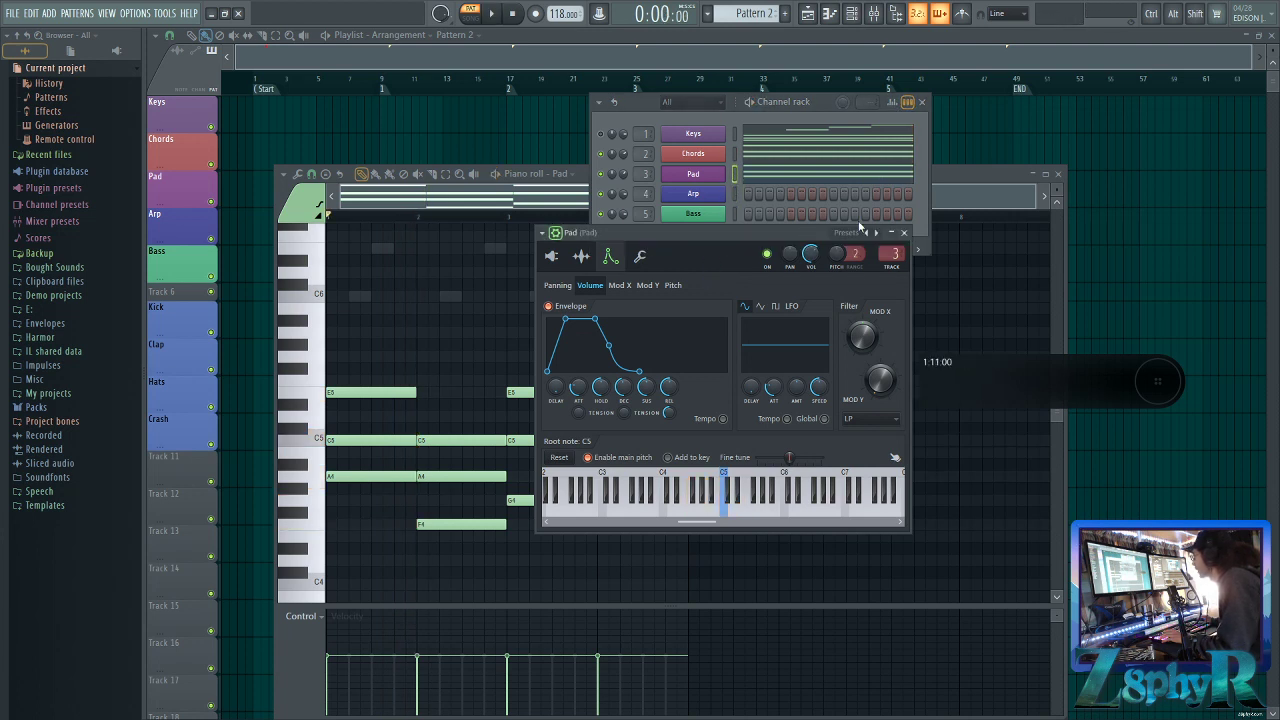
# Shape the Pad's Mod X envelope while the pattern plays, raising its amount and setting the attack time to about 60%
pyautogui.click(620, 285)
pyautogui.click(648, 285)
pyautogui.click(676, 286)
pyautogui.click(620, 285)
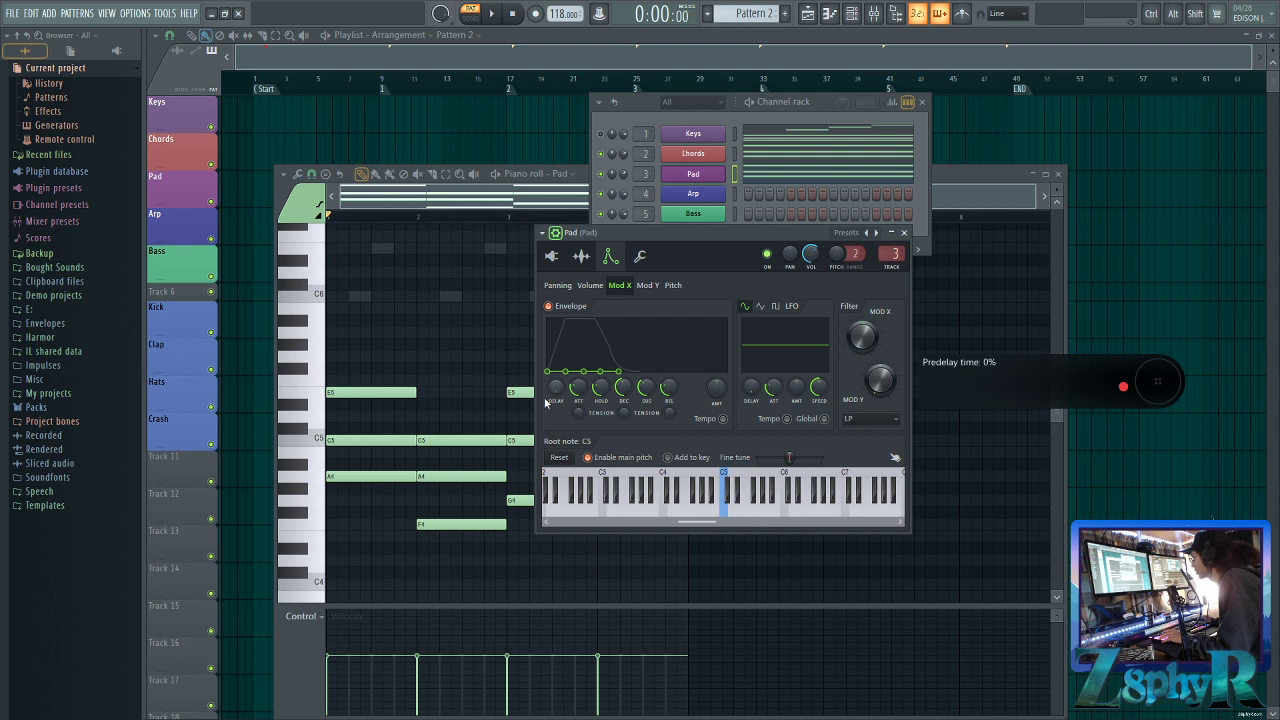
pyautogui.moveTo(716, 386); pyautogui.dragTo(716, 382)
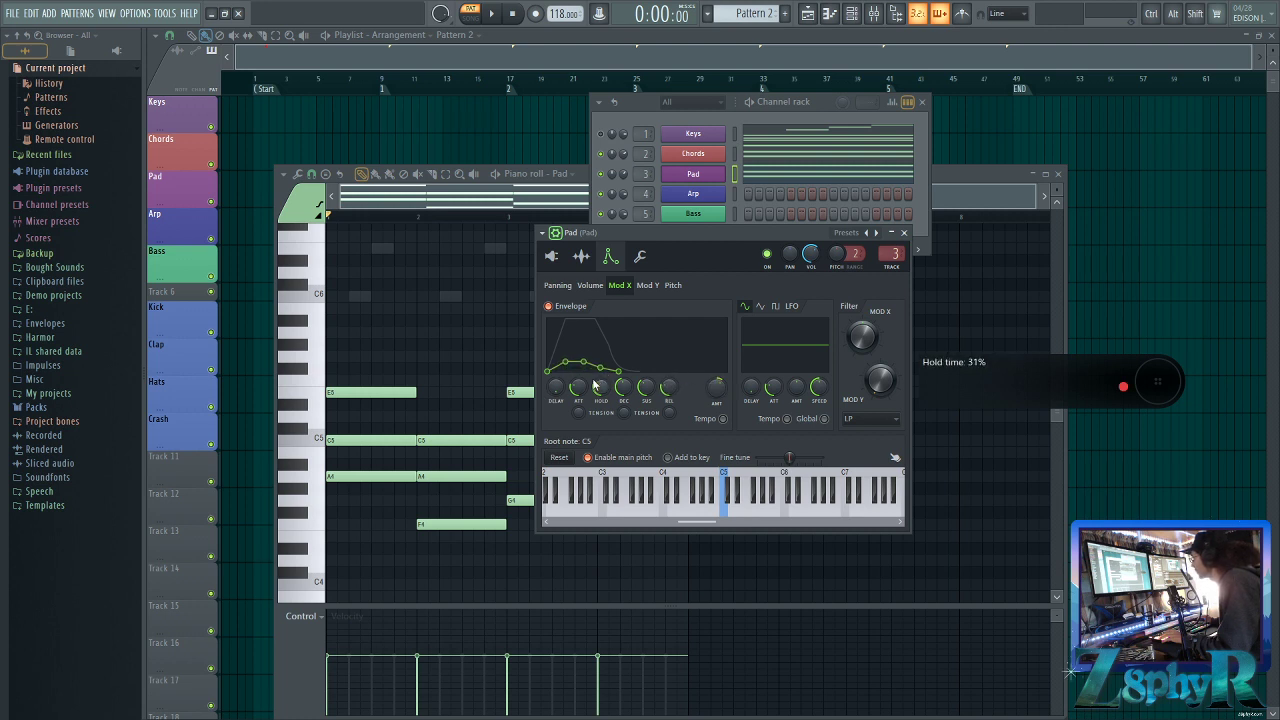
pyautogui.moveTo(578, 388); pyautogui.dragTo(578, 358)
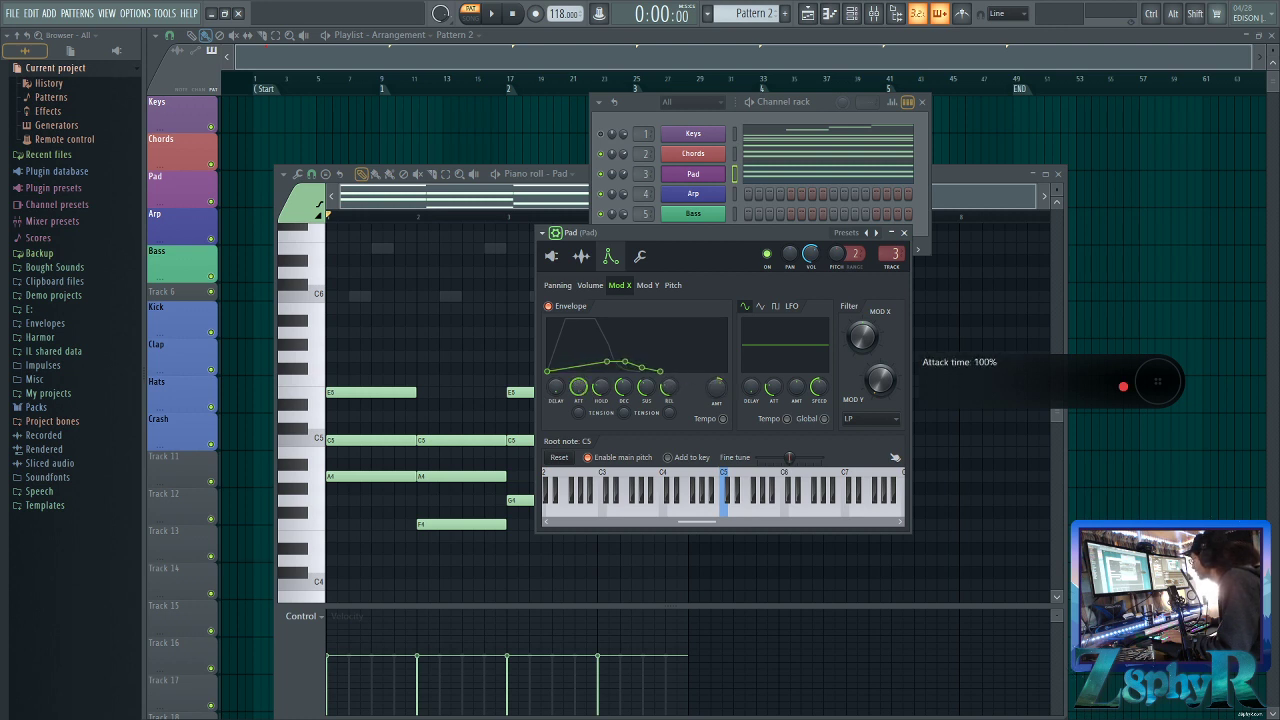
pyautogui.press('space')
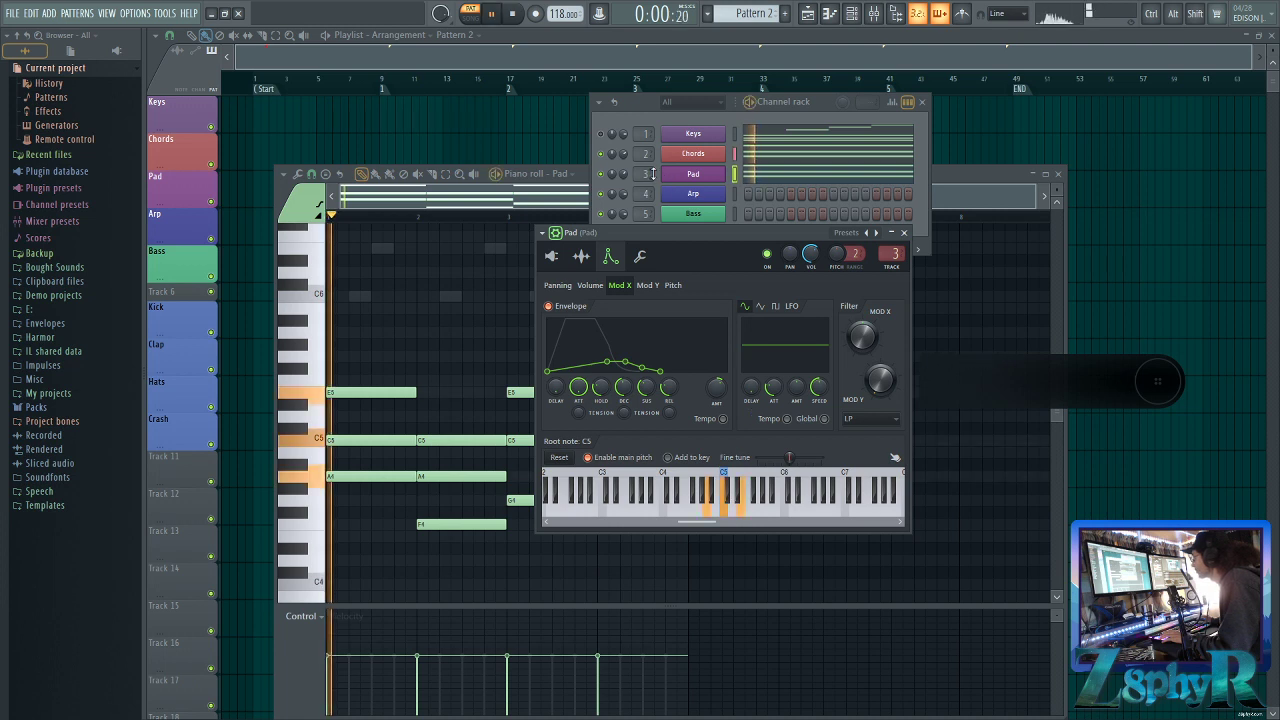
pyautogui.moveTo(717, 389); pyautogui.dragTo(716, 346)
pyautogui.moveTo(580, 385); pyautogui.dragTo(585, 392)
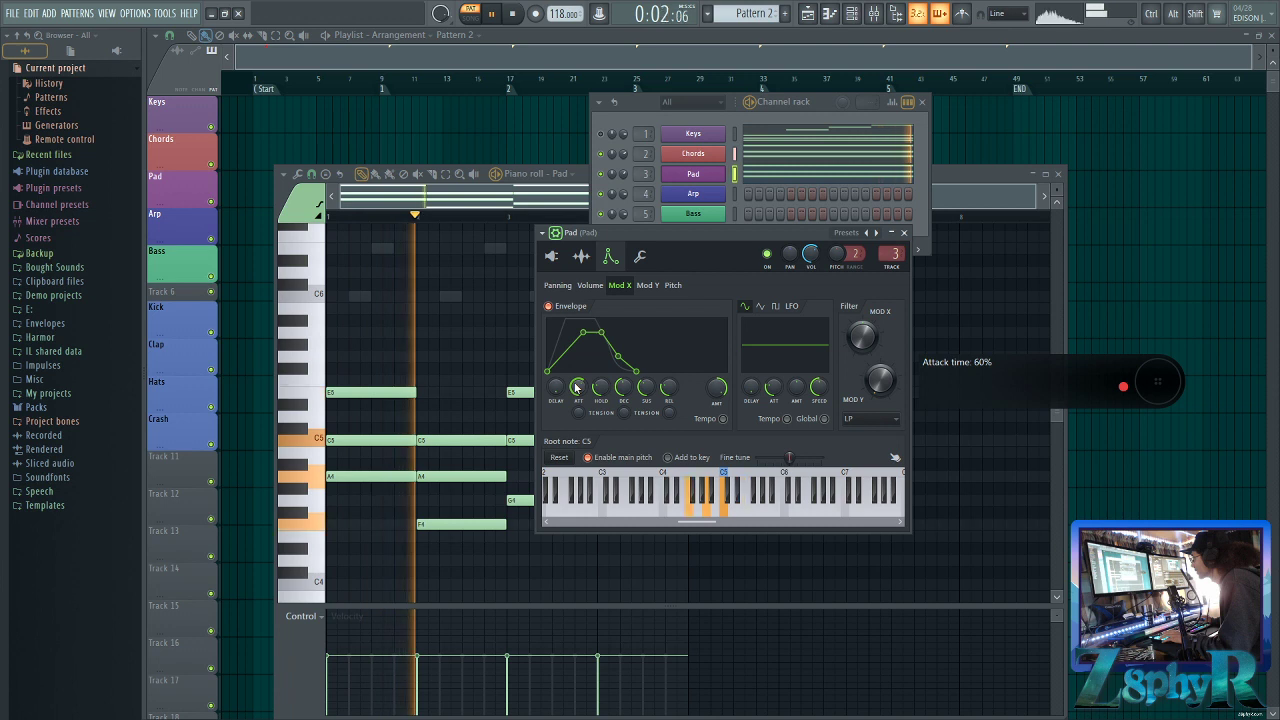
# Compare the Pad's sound with the Mod X envelope off and on during playback, leaving it enabled
pyautogui.click(566, 307)
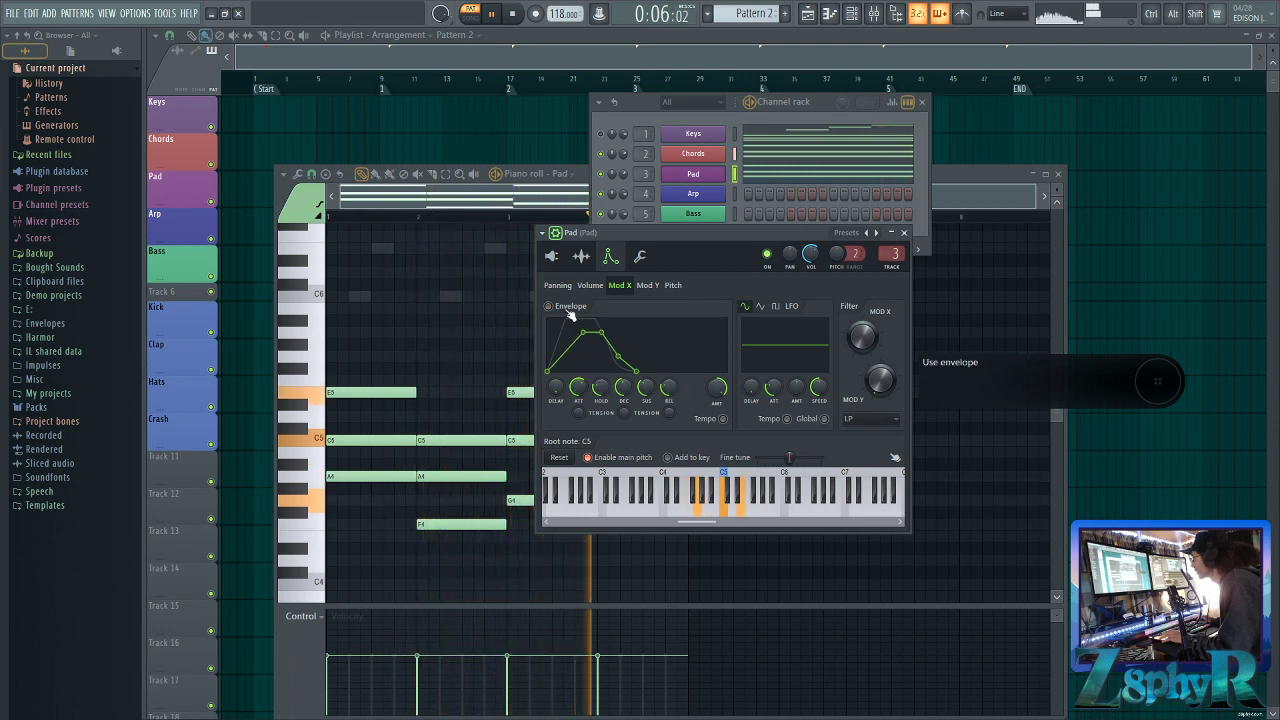
pyautogui.click(571, 315)
pyautogui.press('space')
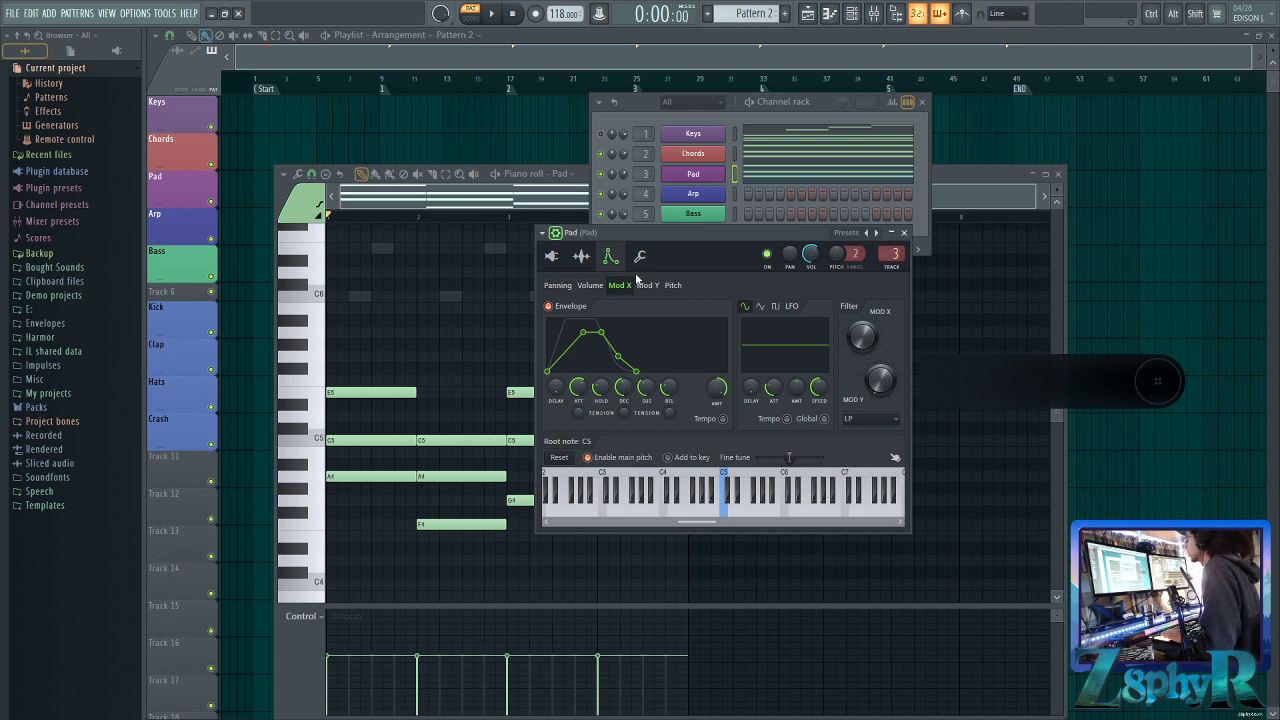
# Compare the Pad's Volume and Mod X envelopes, also checking the Panning and Mod Y settings
pyautogui.click(594, 288)
pyautogui.click(621, 291)
pyautogui.click(651, 288)
pyautogui.click(622, 288)
pyautogui.click(598, 289)
pyautogui.click(569, 290)
pyautogui.click(588, 290)
pyautogui.click(619, 290)
pyautogui.click(646, 290)
pyautogui.click(620, 289)
pyautogui.click(590, 289)
pyautogui.click(615, 289)
pyautogui.click(594, 289)
pyautogui.click(615, 289)
pyautogui.click(598, 288)
pyautogui.click(622, 290)
pyautogui.click(596, 290)
pyautogui.click(620, 288)
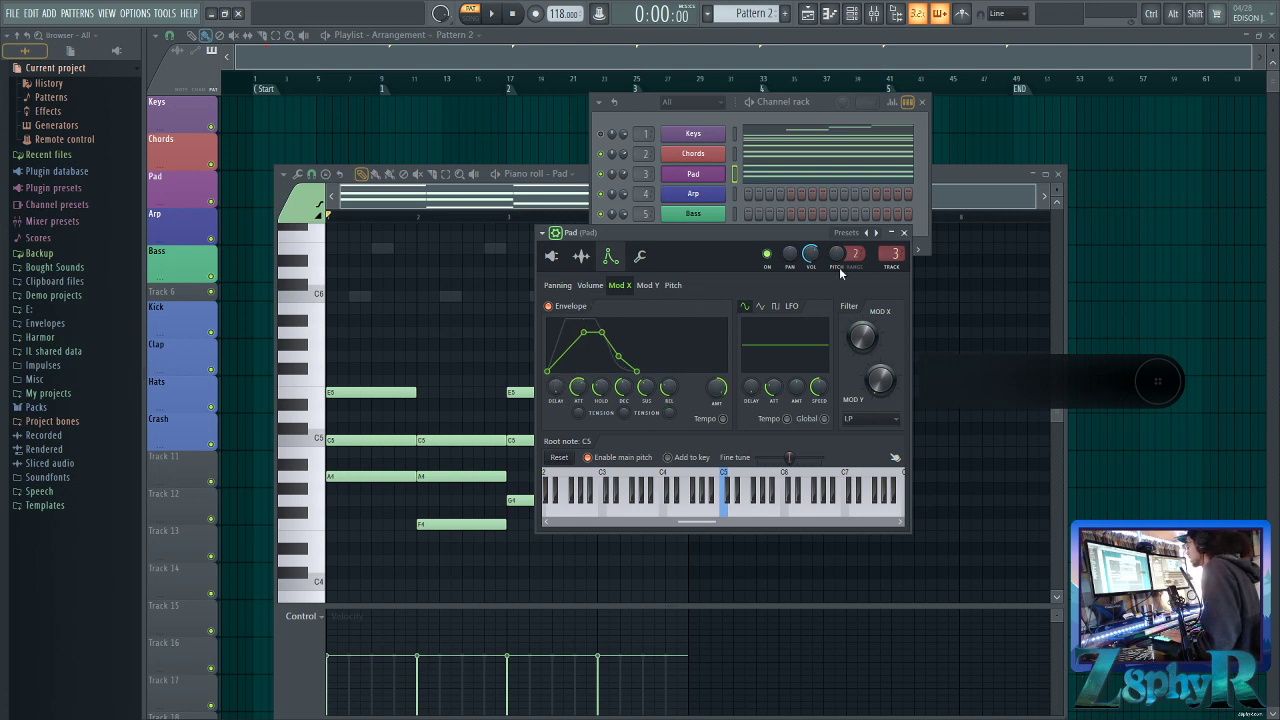
# Replace the Pad settings with the Arp channel's 3x Osc window and set oscillator 1 to a square wave
pyautogui.click(904, 234)
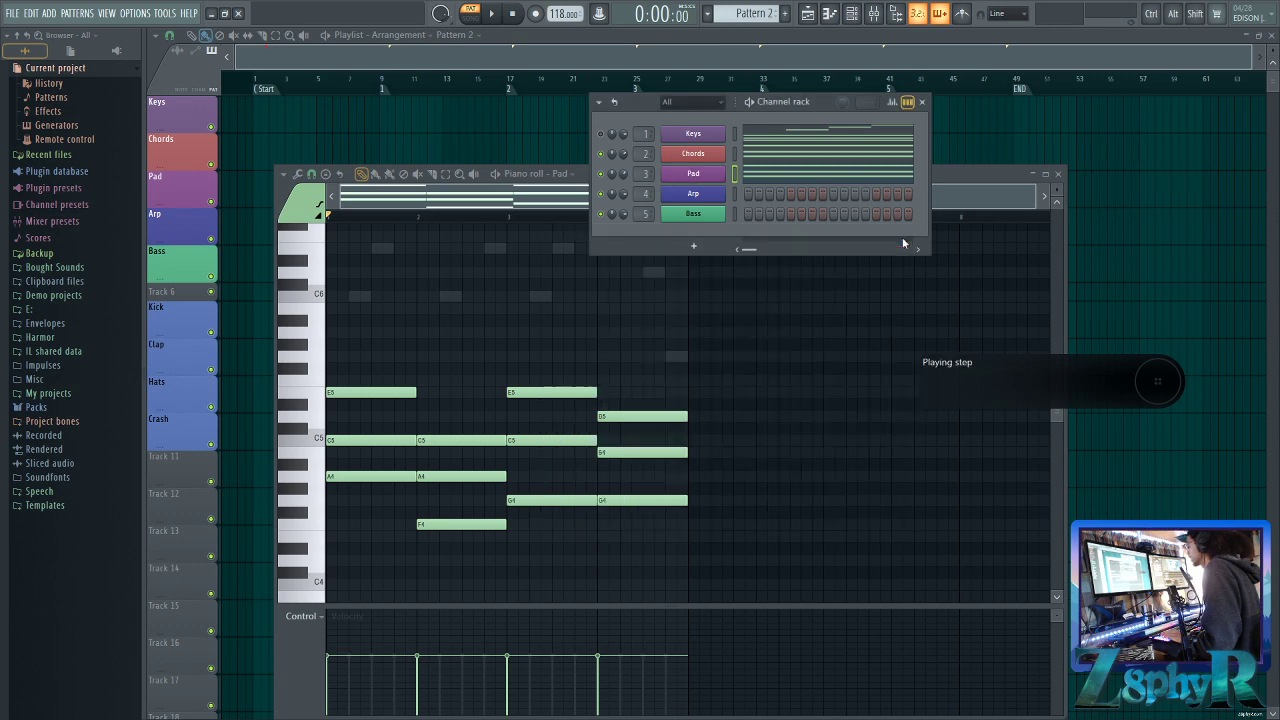
pyautogui.click(693, 194)
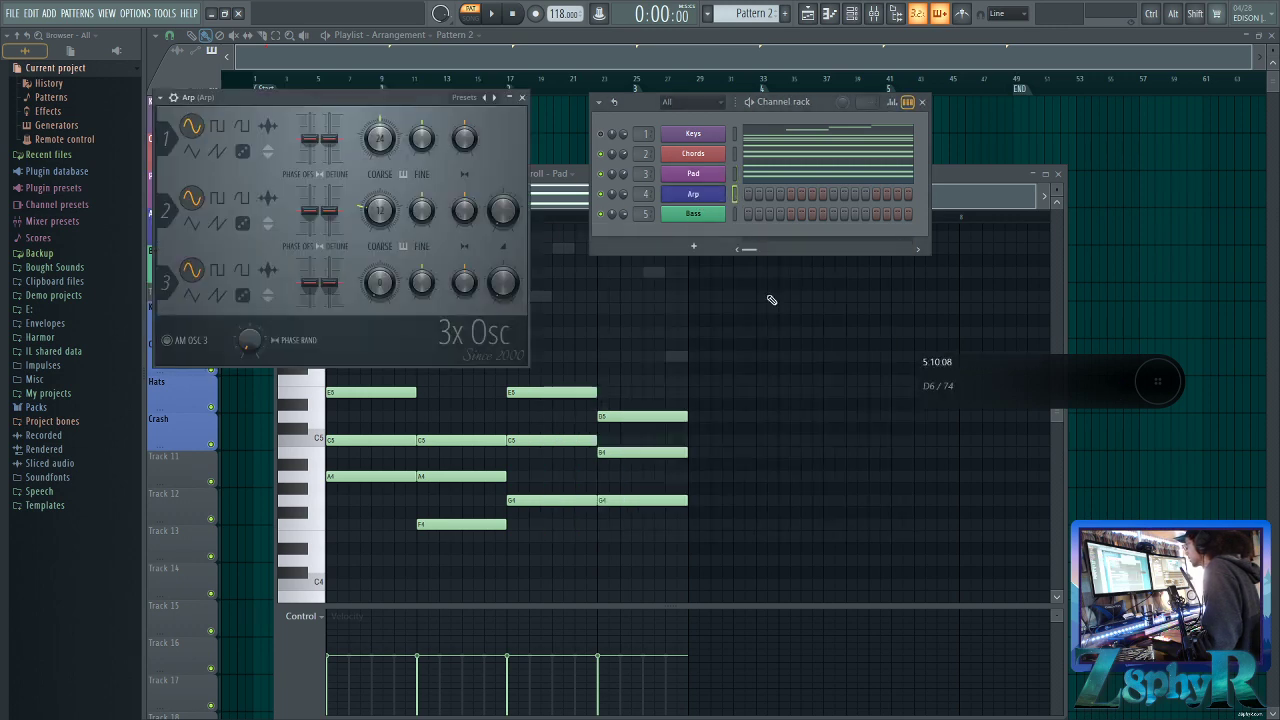
pyautogui.moveTo(344, 97); pyautogui.dragTo(777, 254)
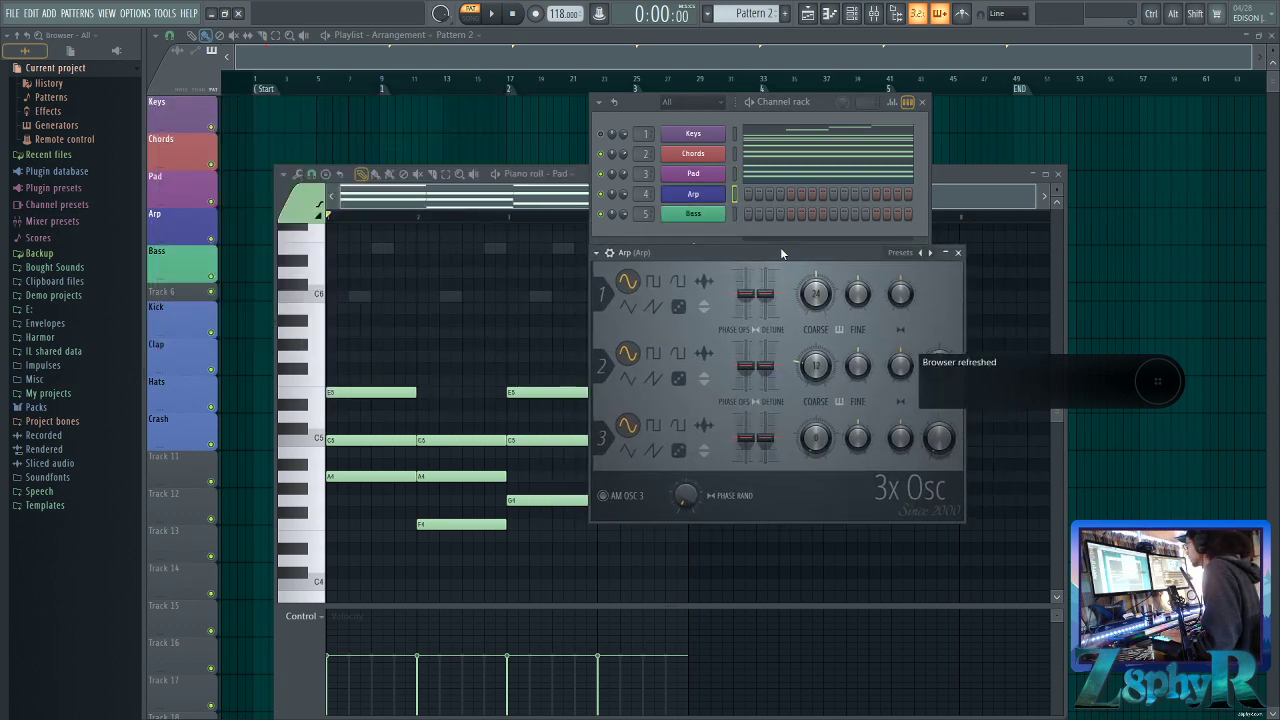
pyautogui.click(652, 285)
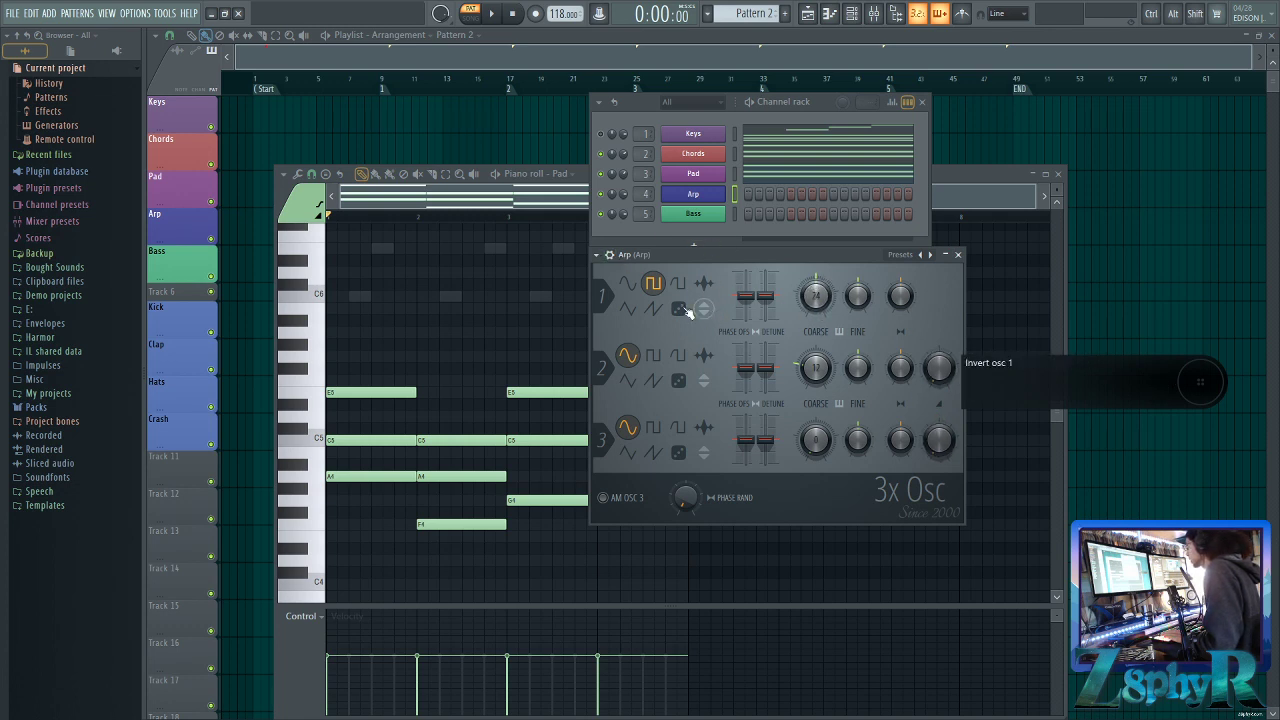
# Shape the Arp's volume envelope into a pluck with no attack, hold or sustain and -64% decay tension, and audition it
pyautogui.click(612, 256)
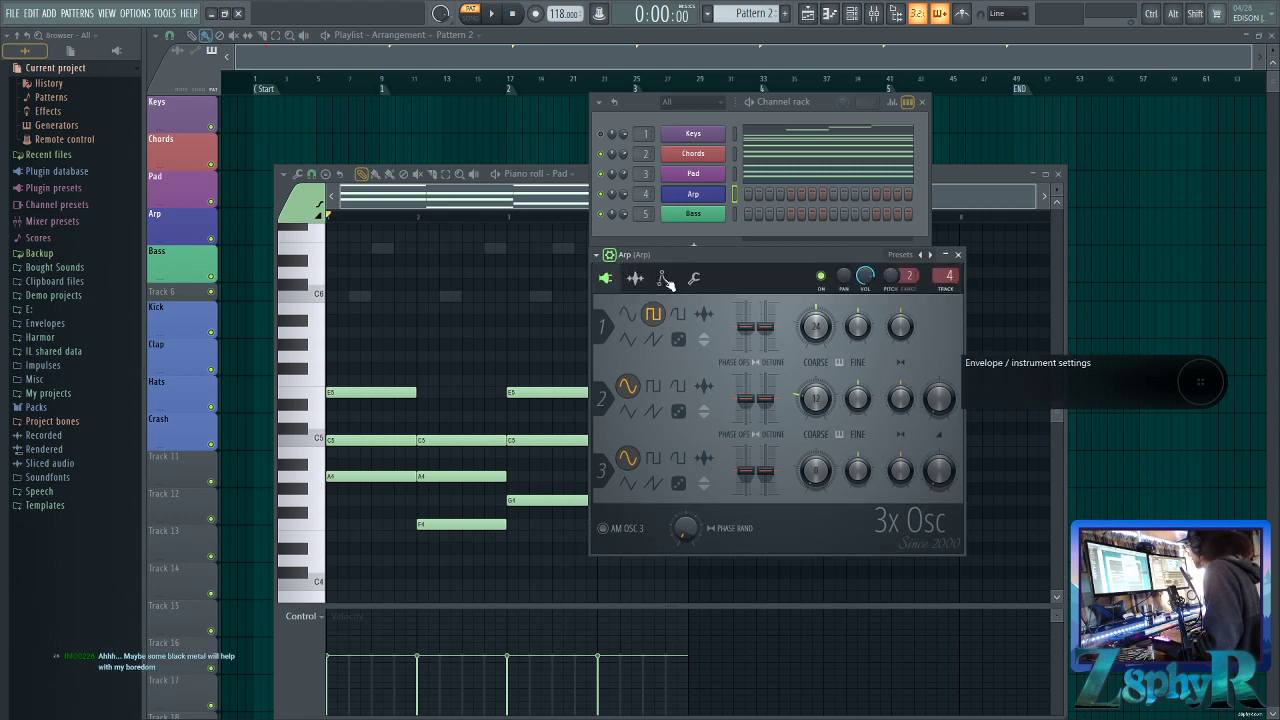
pyautogui.click(663, 279)
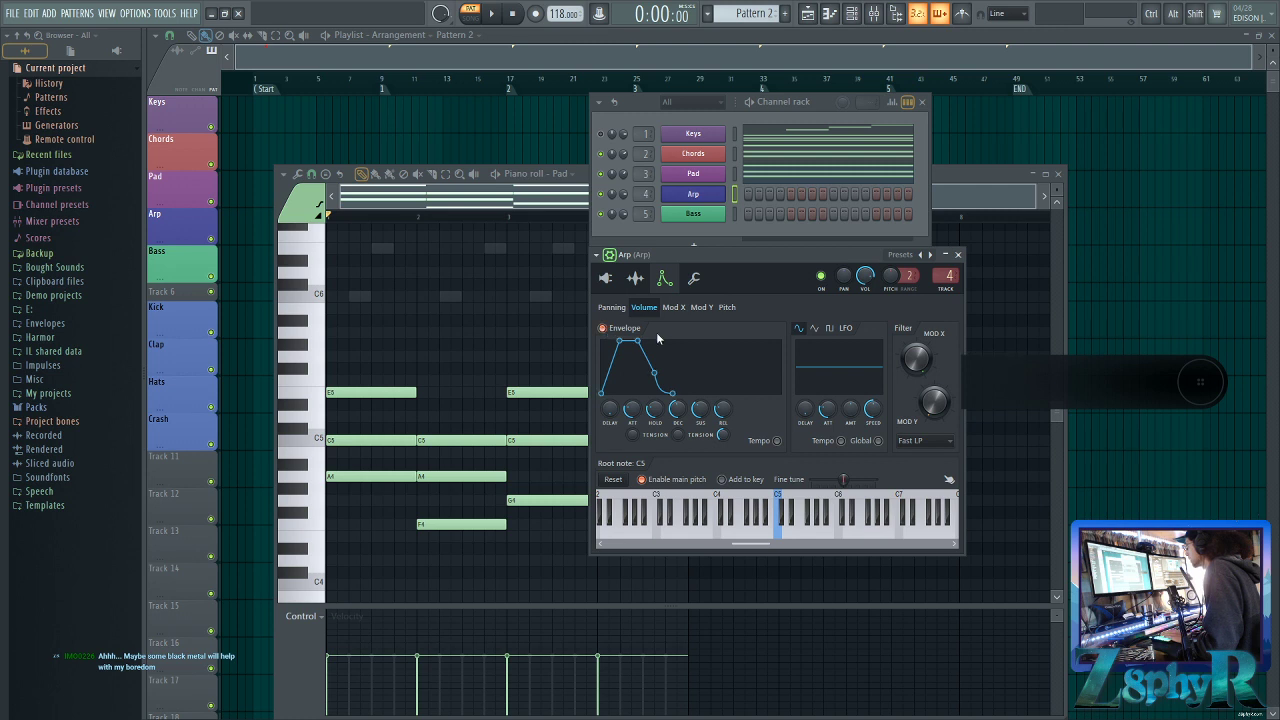
pyautogui.moveTo(631, 410); pyautogui.dragTo(692, 438)
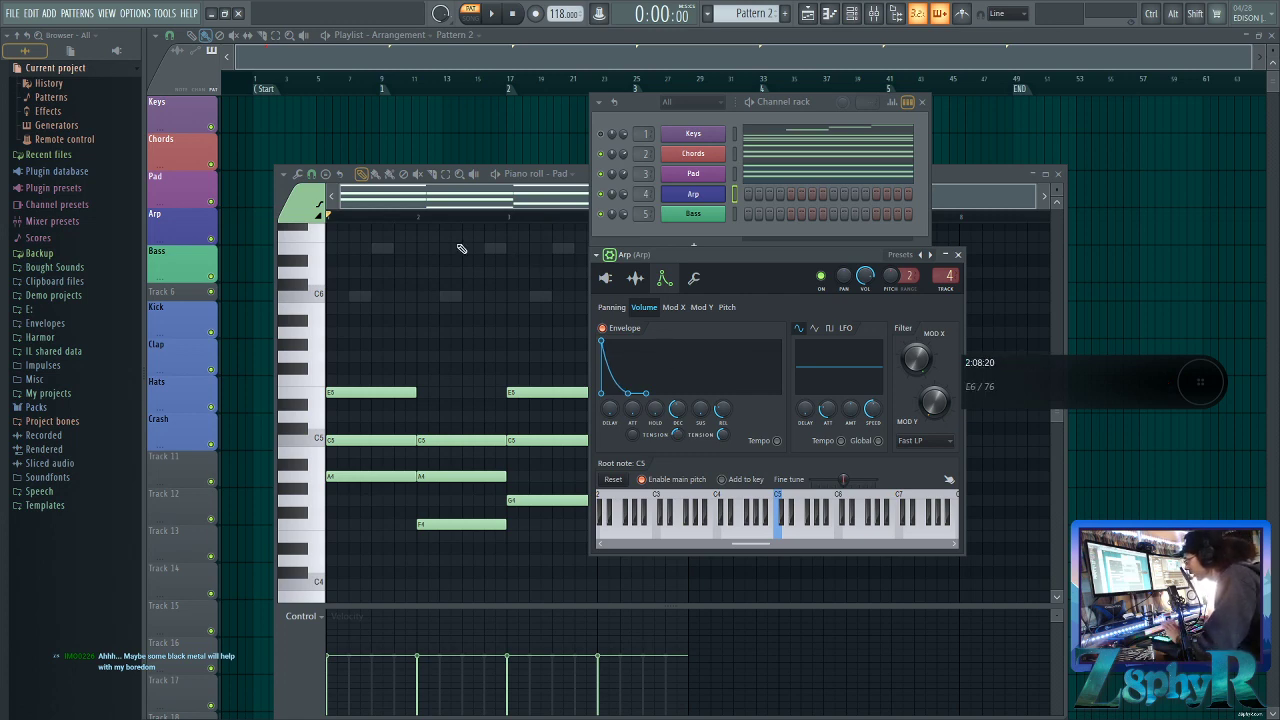
pyautogui.moveTo(715, 252)
pyautogui.mouseDown()
pyautogui.moveTo(715, 276)
pyautogui.moveTo(716, 263)
pyautogui.mouseUp()
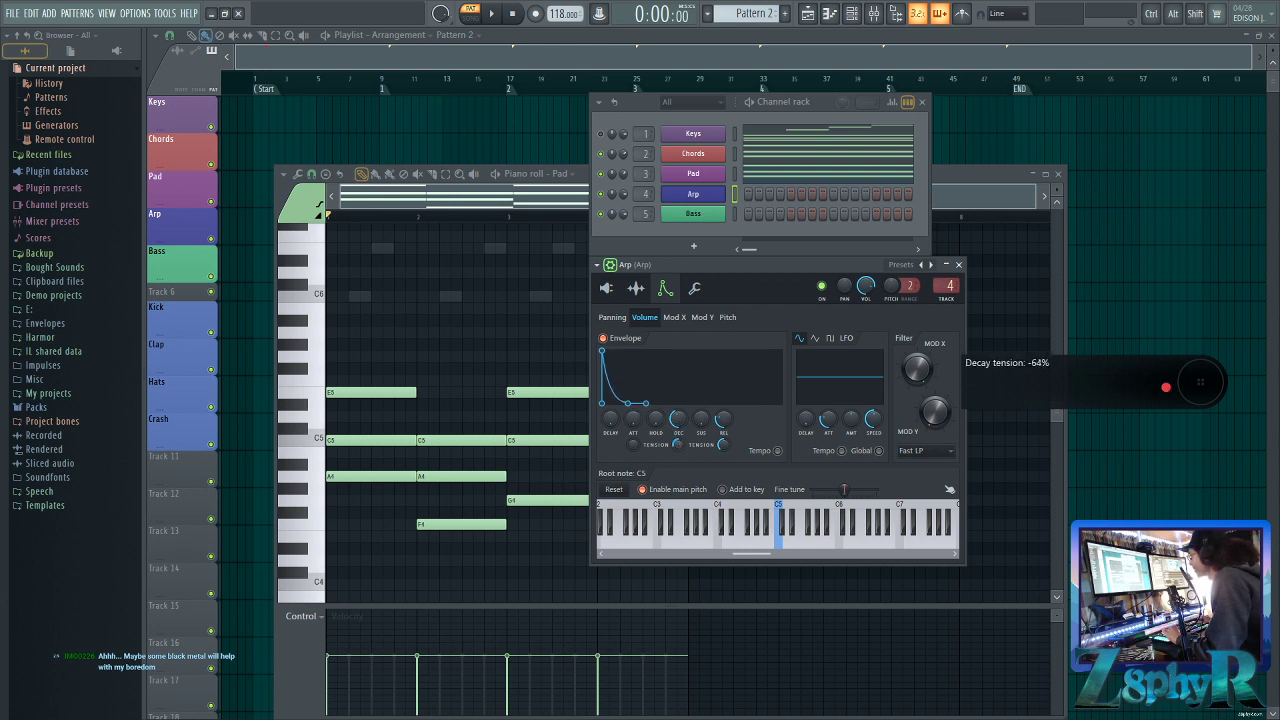
pyautogui.click(772, 536)
pyautogui.click(812, 541)
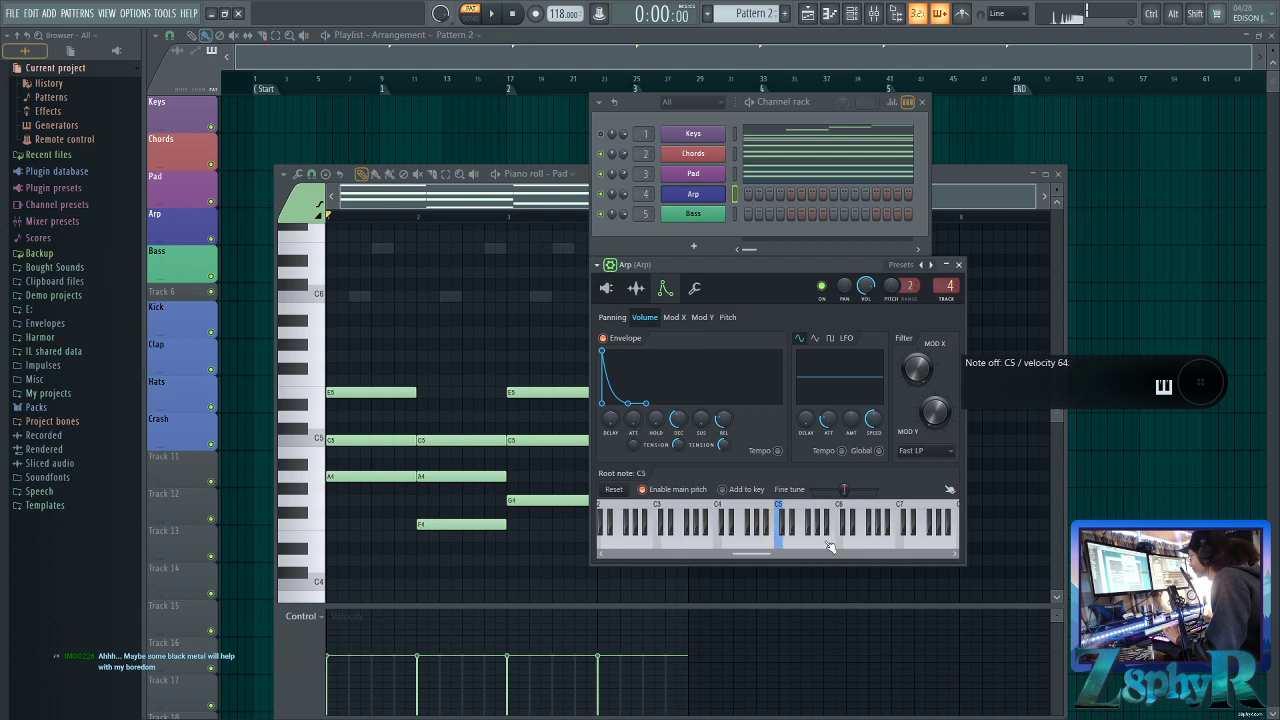
pyautogui.click(830, 543)
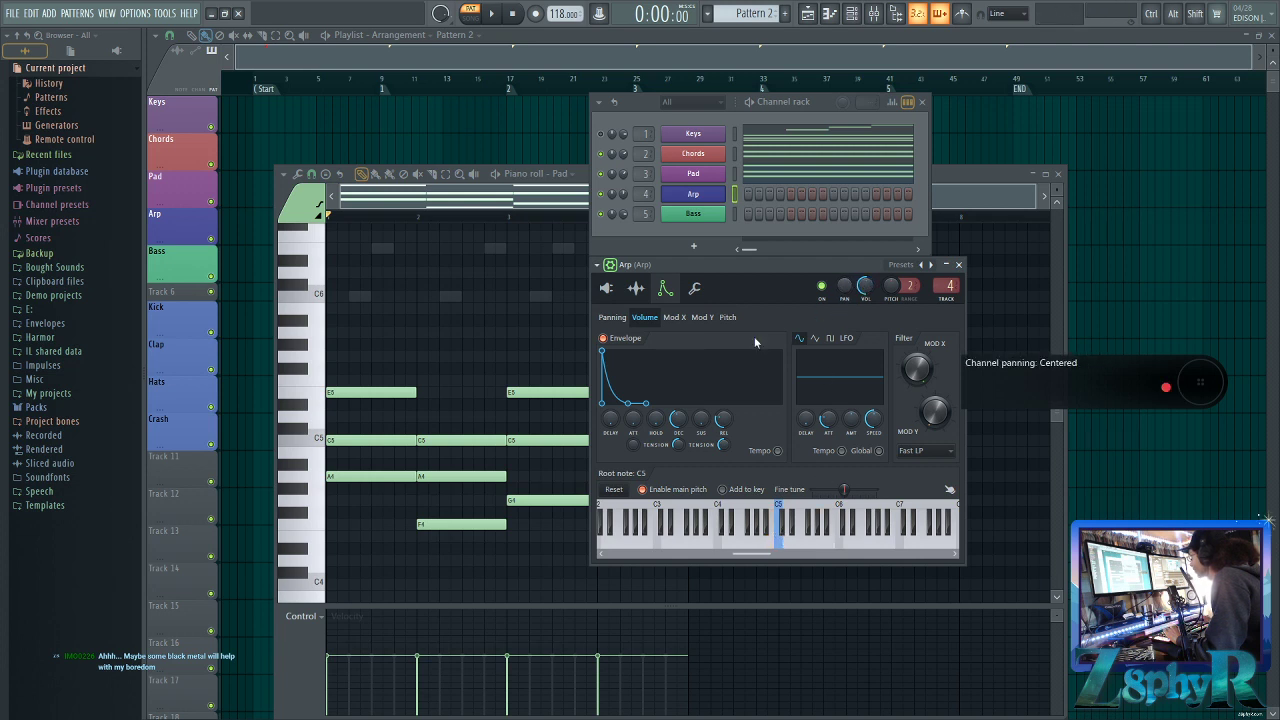
# Try shortening the Arp volume envelope's decay time to about 14% while auditioning several notes
pyautogui.moveTo(678, 423); pyautogui.dragTo(678, 460)
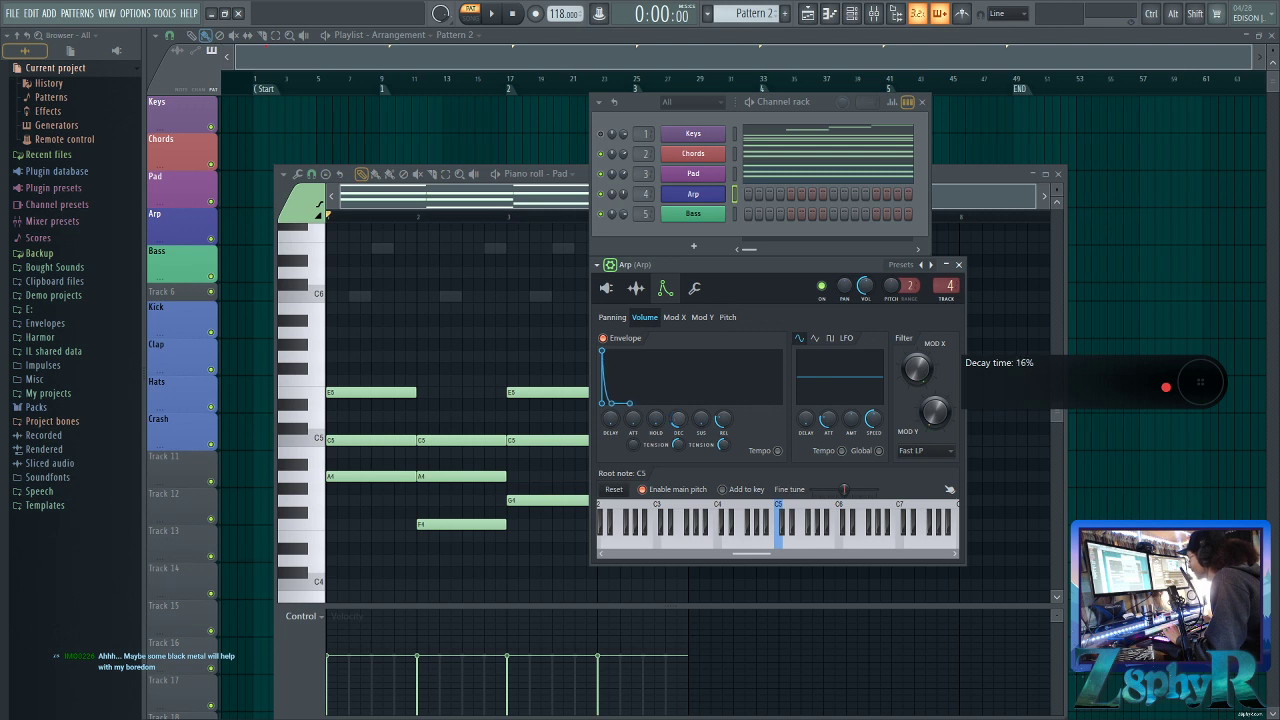
pyautogui.click(776, 538)
pyautogui.click(762, 543)
pyautogui.click(735, 545)
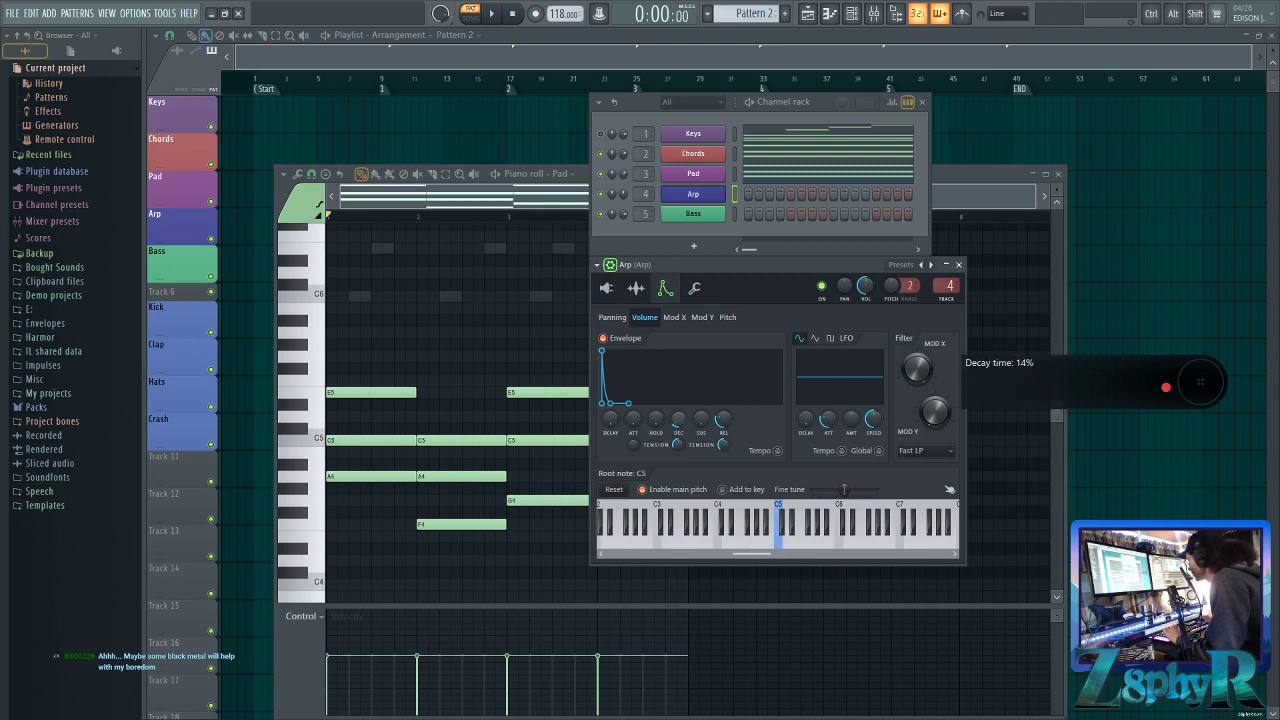
pyautogui.click(756, 540)
pyautogui.click(774, 538)
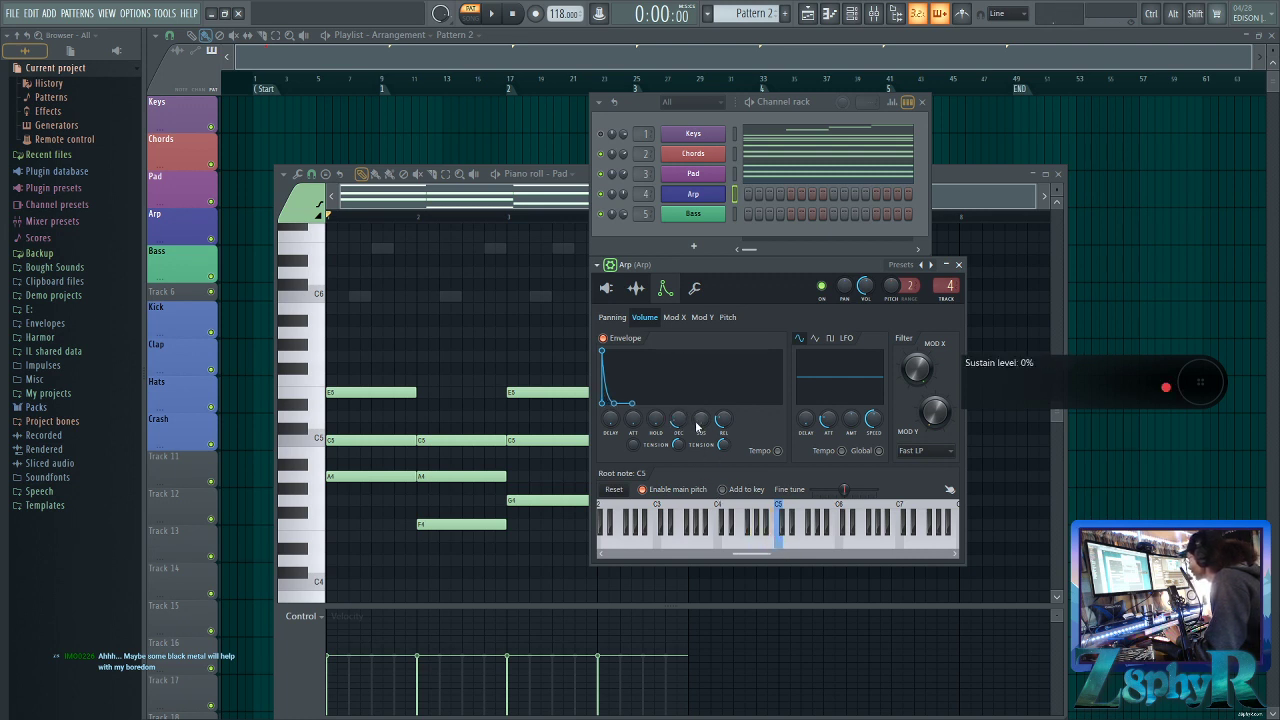
# Fine-tune the Arp volume envelope's sustain and release, with a decay time of about 24%, while auditioning notes
pyautogui.moveTo(721, 423); pyautogui.dragTo(721, 421)
pyautogui.click(778, 539)
pyautogui.click(762, 541)
pyautogui.click(727, 522)
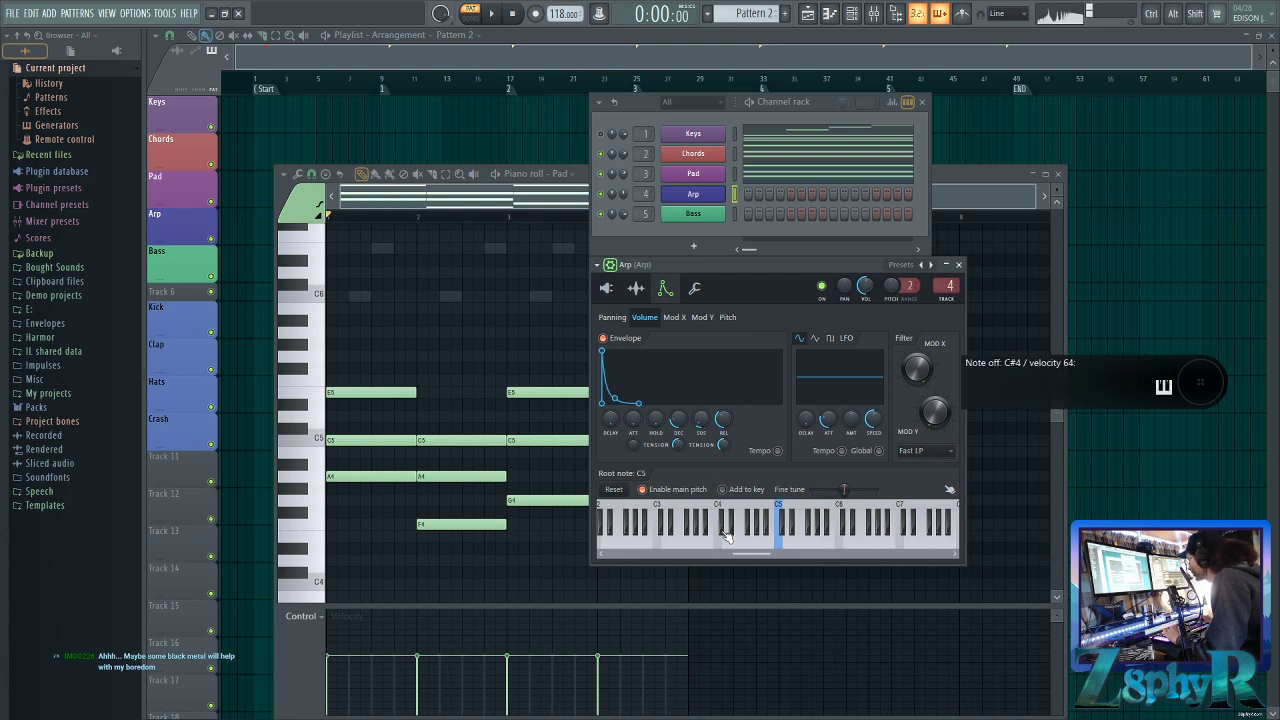
pyautogui.moveTo(702, 420); pyautogui.dragTo(704, 442)
pyautogui.moveTo(712, 521); pyautogui.dragTo(759, 526)
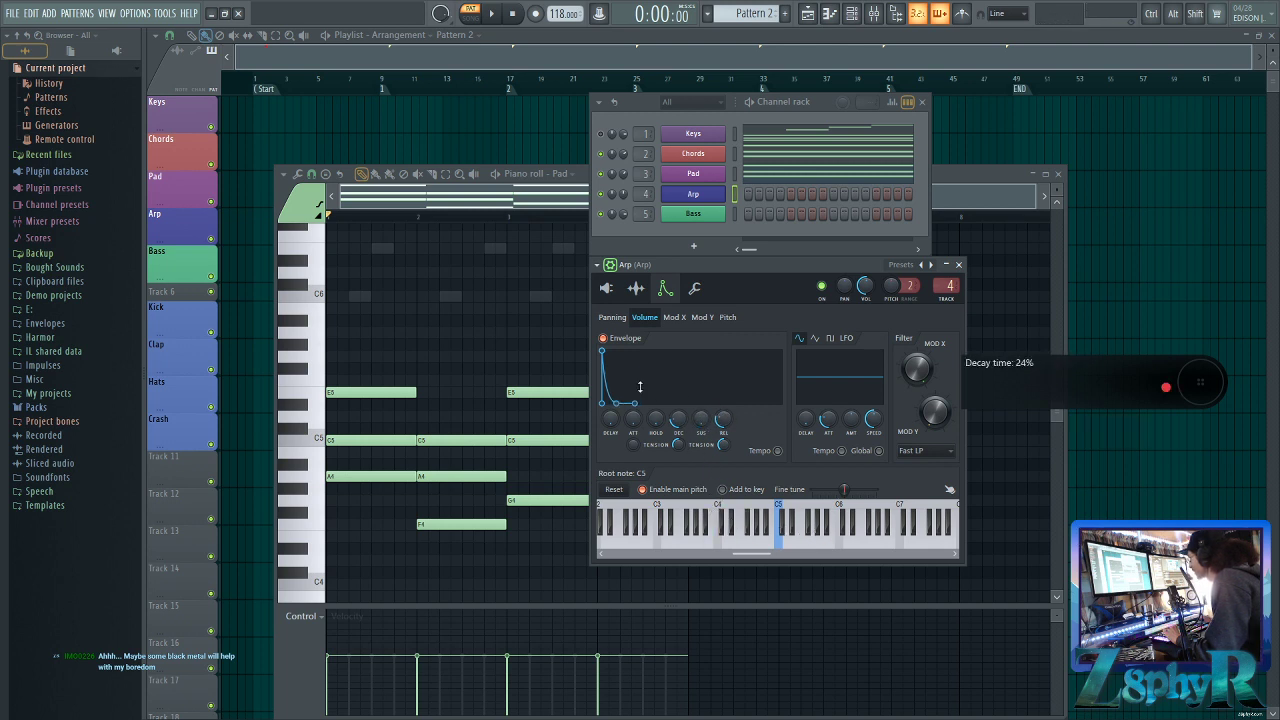
pyautogui.moveTo(722, 421); pyautogui.dragTo(722, 424)
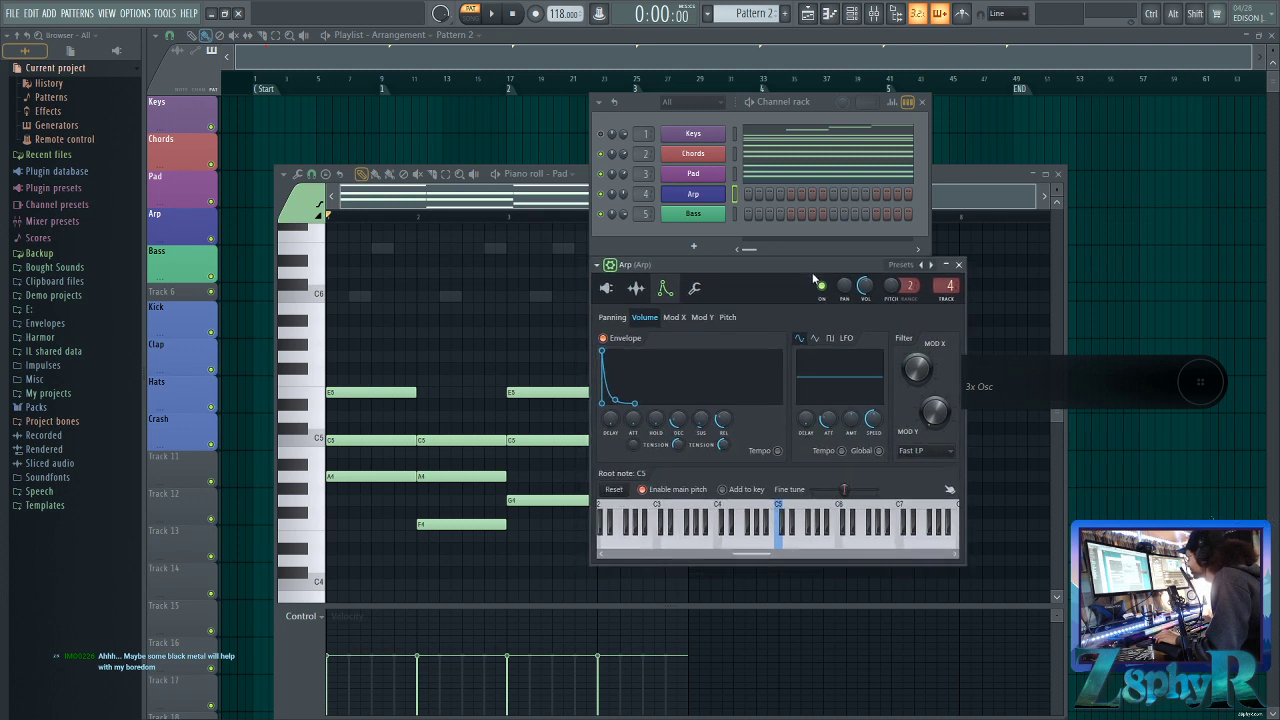
# Audition the Arp's plucked sound with a few notes around C5
pyautogui.moveTo(815, 267)
pyautogui.mouseDown()
pyautogui.moveTo(840, 268)
pyautogui.moveTo(815, 267)
pyautogui.mouseUp()
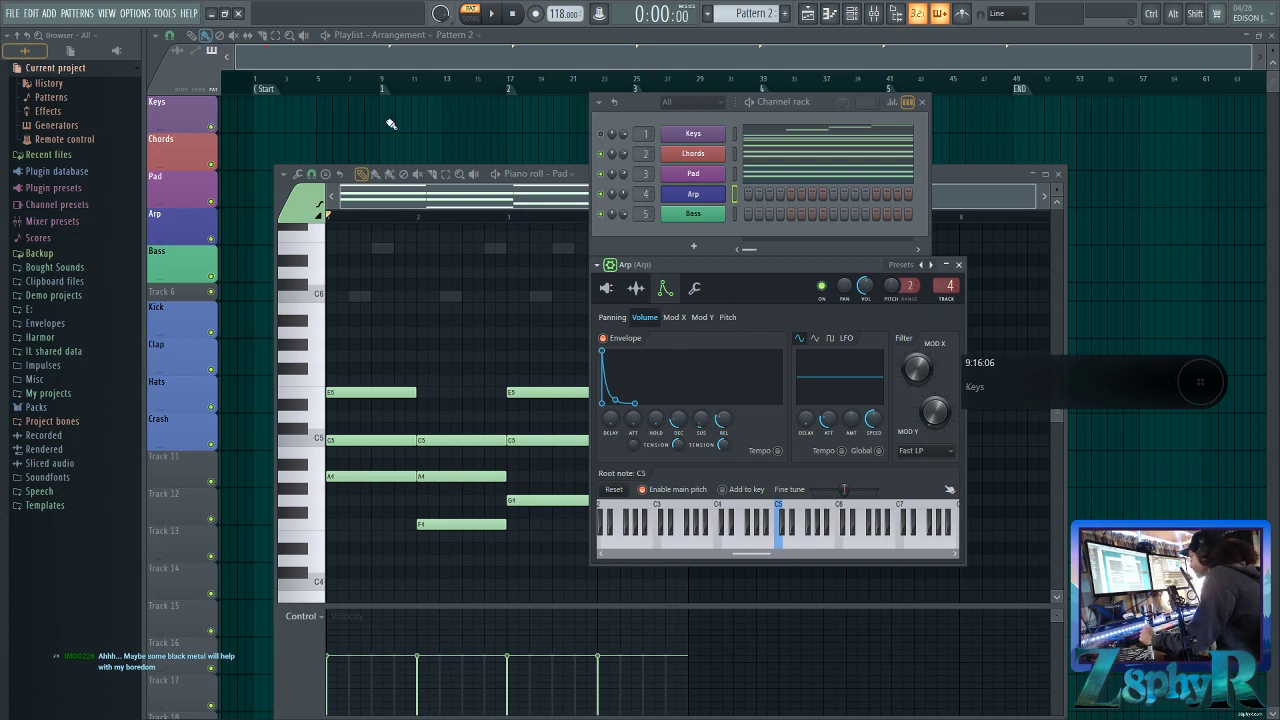
pyautogui.moveTo(773, 264); pyautogui.dragTo(779, 266)
pyautogui.click(790, 538)
pyautogui.click(778, 540)
pyautogui.click(787, 542)
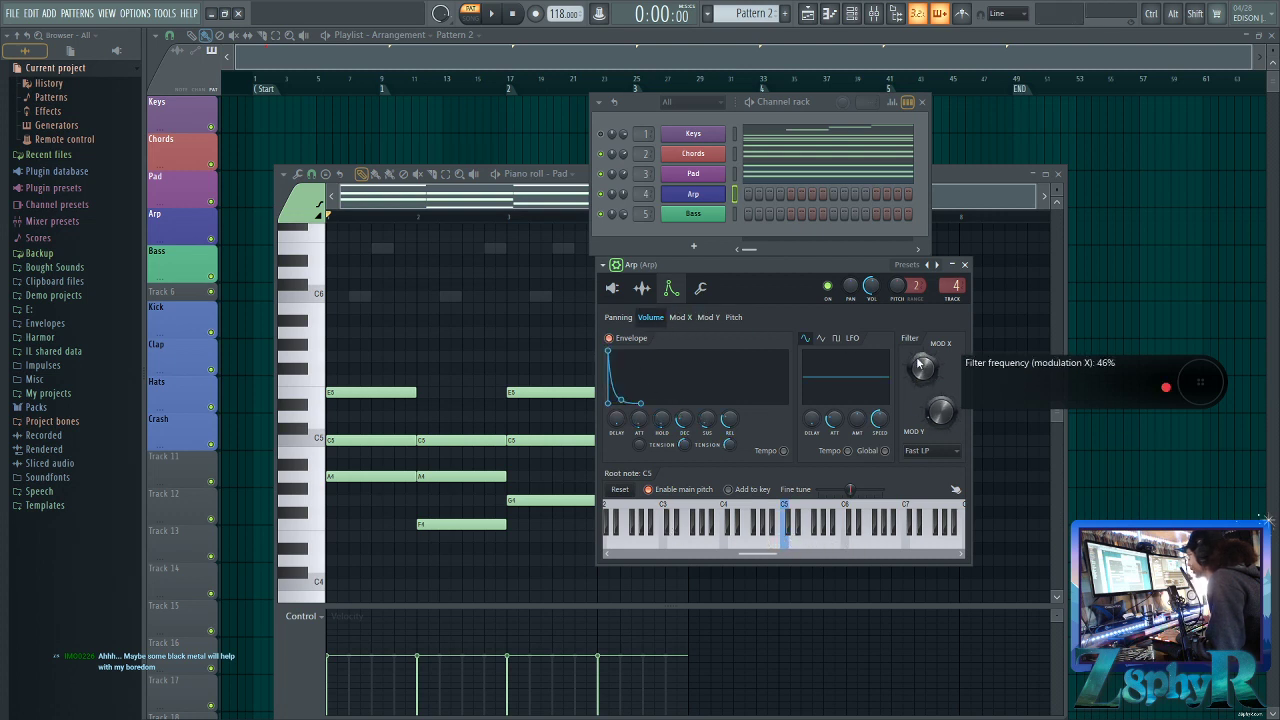
# Enable the Arp's Mod X envelope with about 43% modulation amount, no attack, hold or sustain and a short decay, and audition it
pyautogui.click(680, 317)
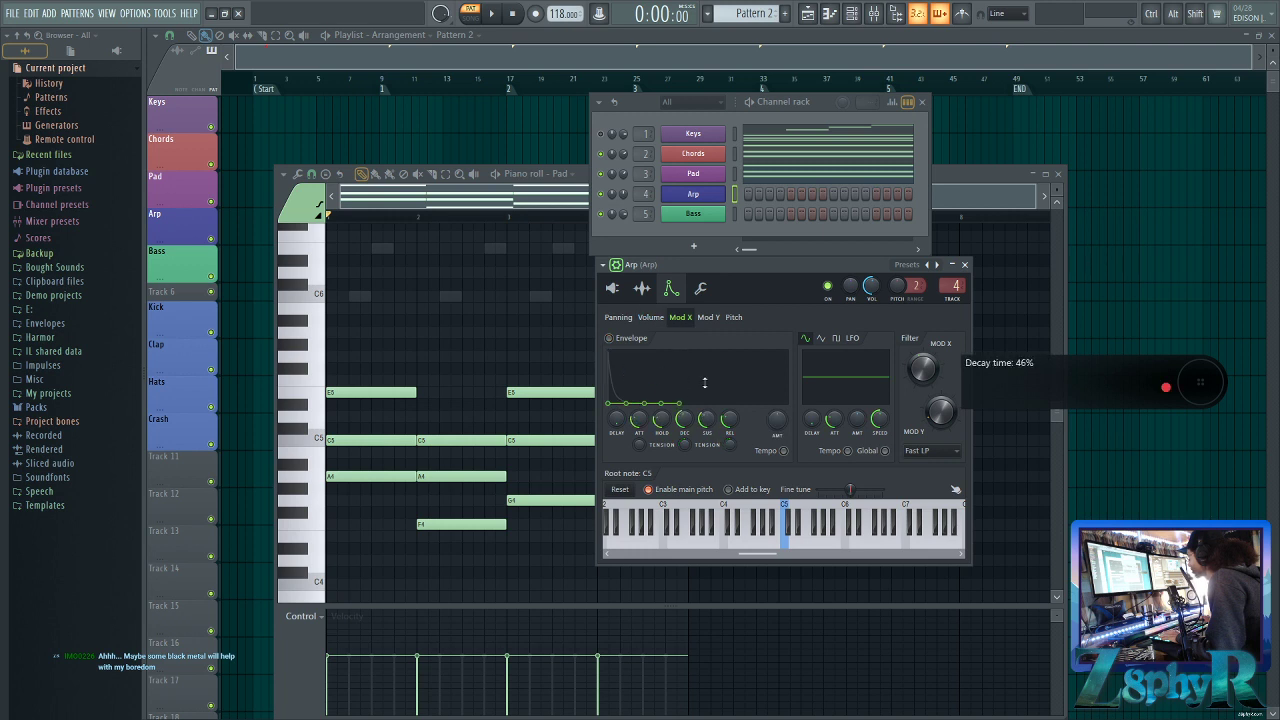
pyautogui.click(613, 340)
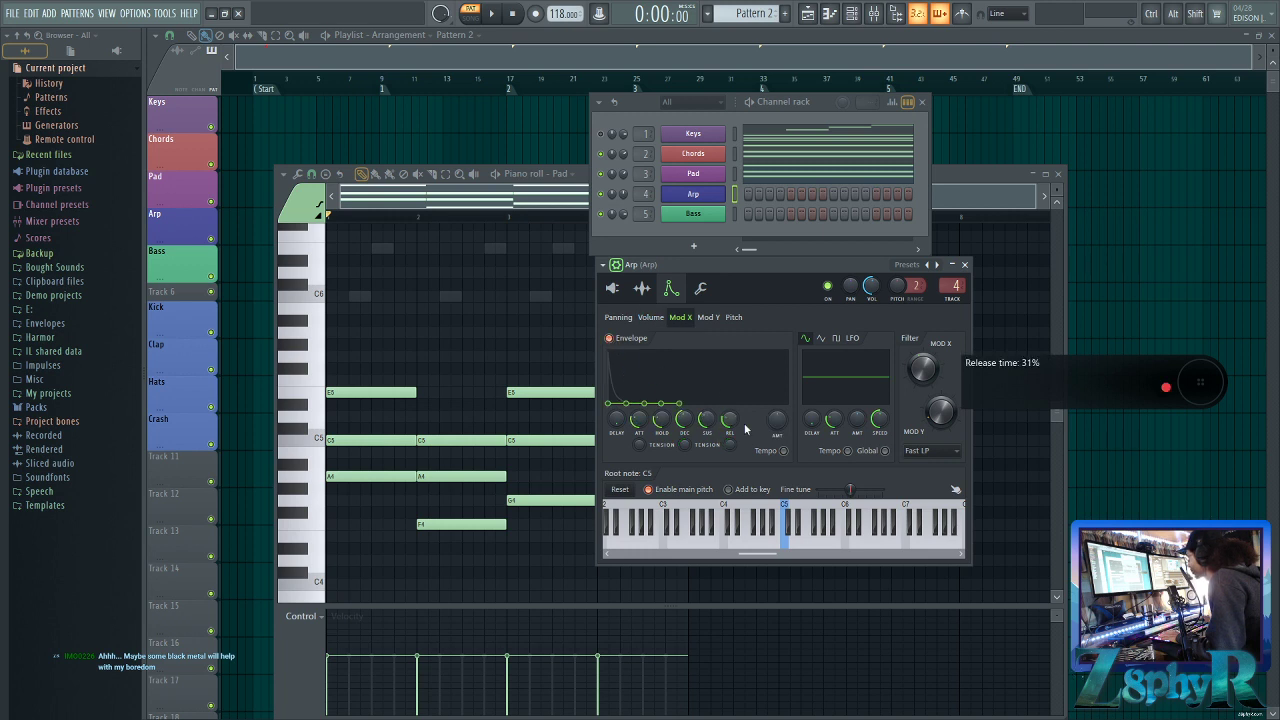
pyautogui.moveTo(777, 419); pyautogui.dragTo(777, 404)
pyautogui.moveTo(638, 419); pyautogui.dragTo(684, 422)
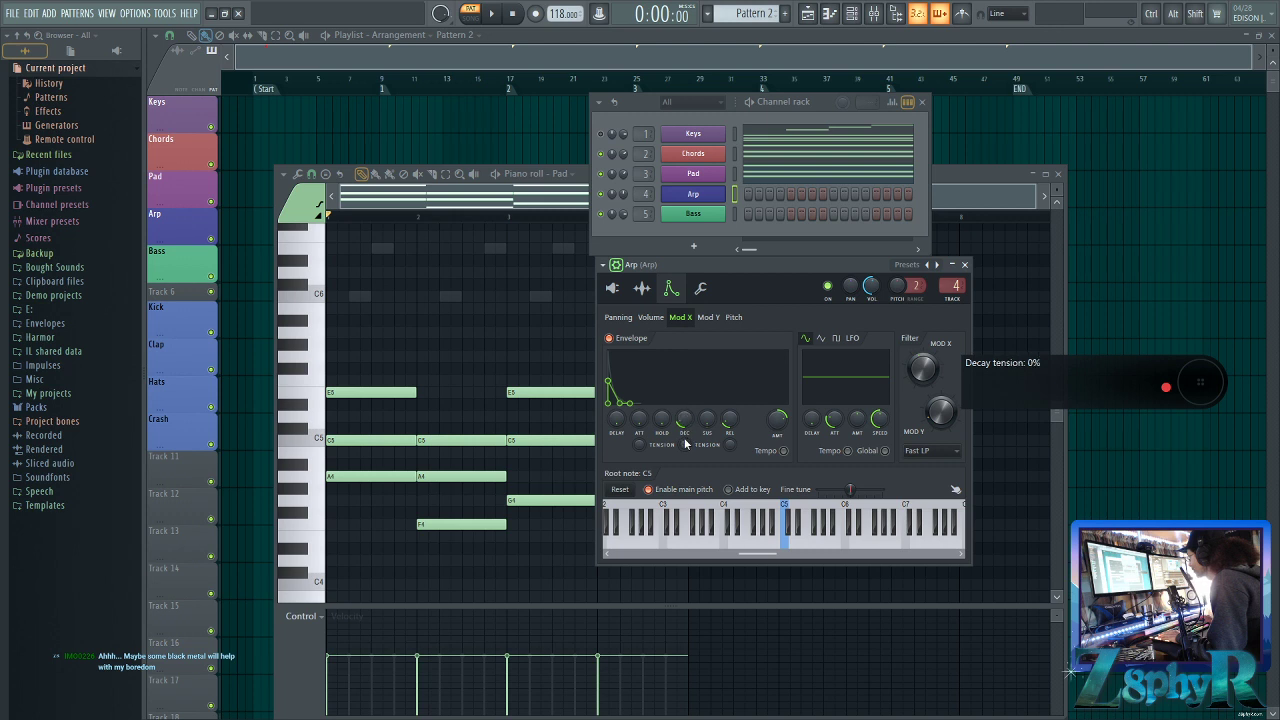
pyautogui.click(746, 538)
pyautogui.click(804, 537)
pyautogui.click(867, 531)
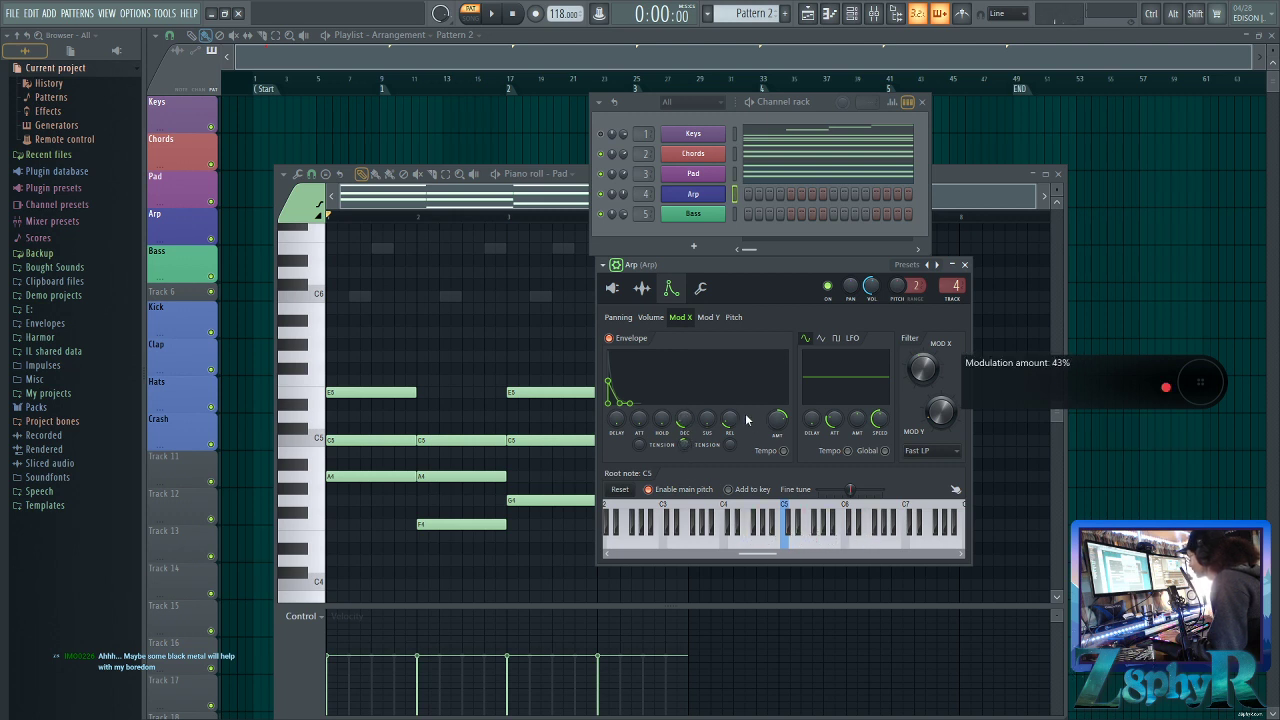
# Compare several Arp notes with the Mod X envelope off and on, and adjust the Mod Y filter bandwidth slightly
pyautogui.click(612, 338)
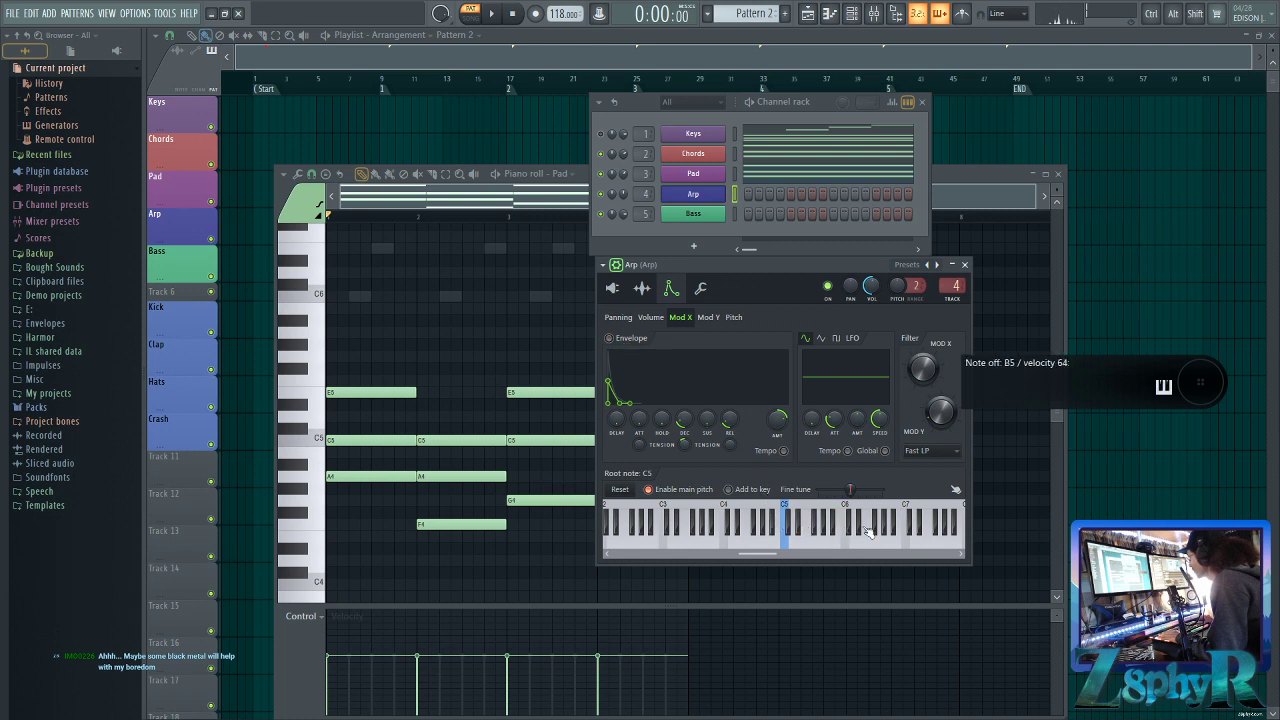
pyautogui.click(610, 338)
pyautogui.click(735, 530)
pyautogui.click(765, 533)
pyautogui.click(777, 534)
pyautogui.click(810, 534)
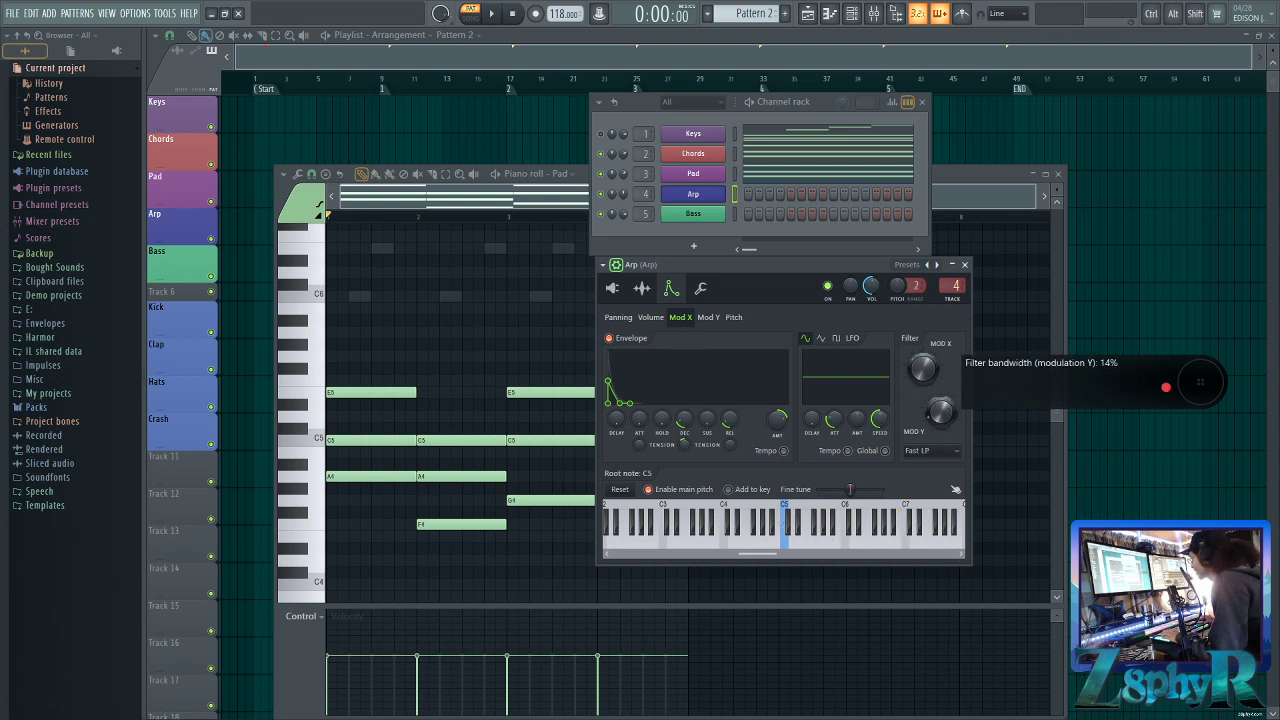
pyautogui.moveTo(941, 411); pyautogui.dragTo(941, 415)
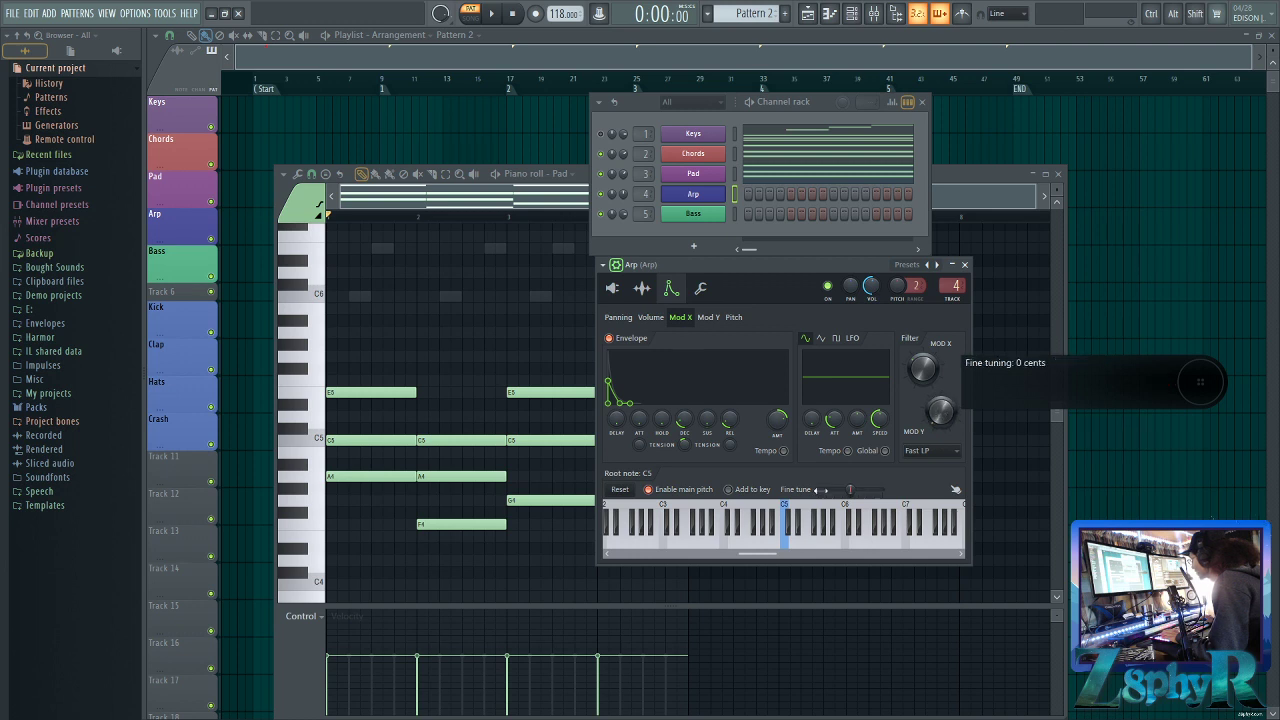
# Turn on ping pong for the Arp's echo delay and adjust its feedback, delay time and delay pitch
pyautogui.click(701, 289)
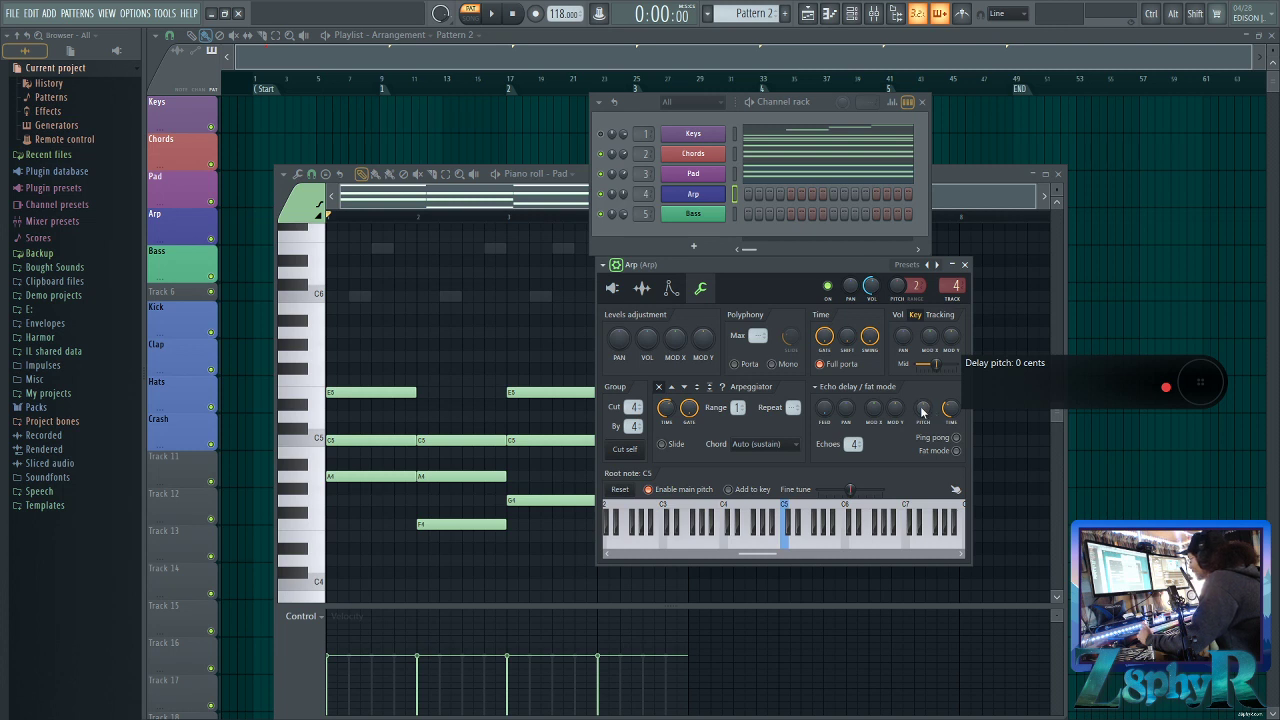
pyautogui.moveTo(818, 263); pyautogui.dragTo(812, 263)
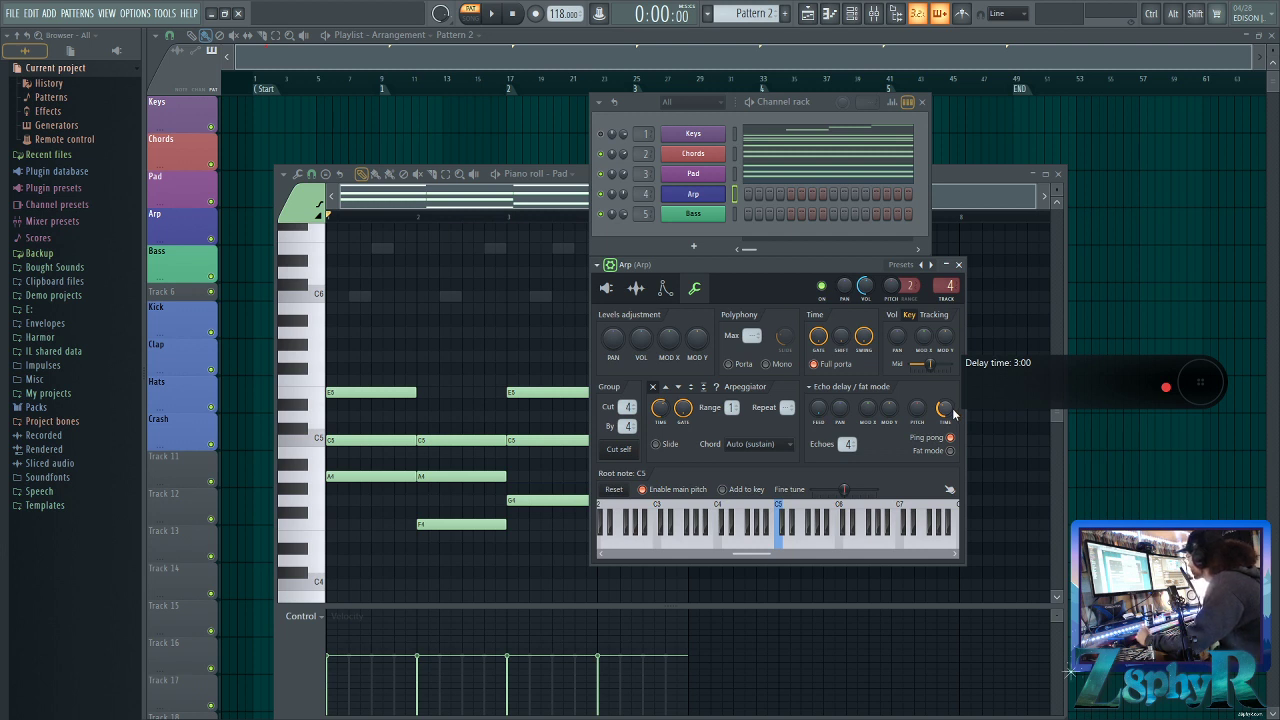
pyautogui.moveTo(946, 413); pyautogui.dragTo(946, 405)
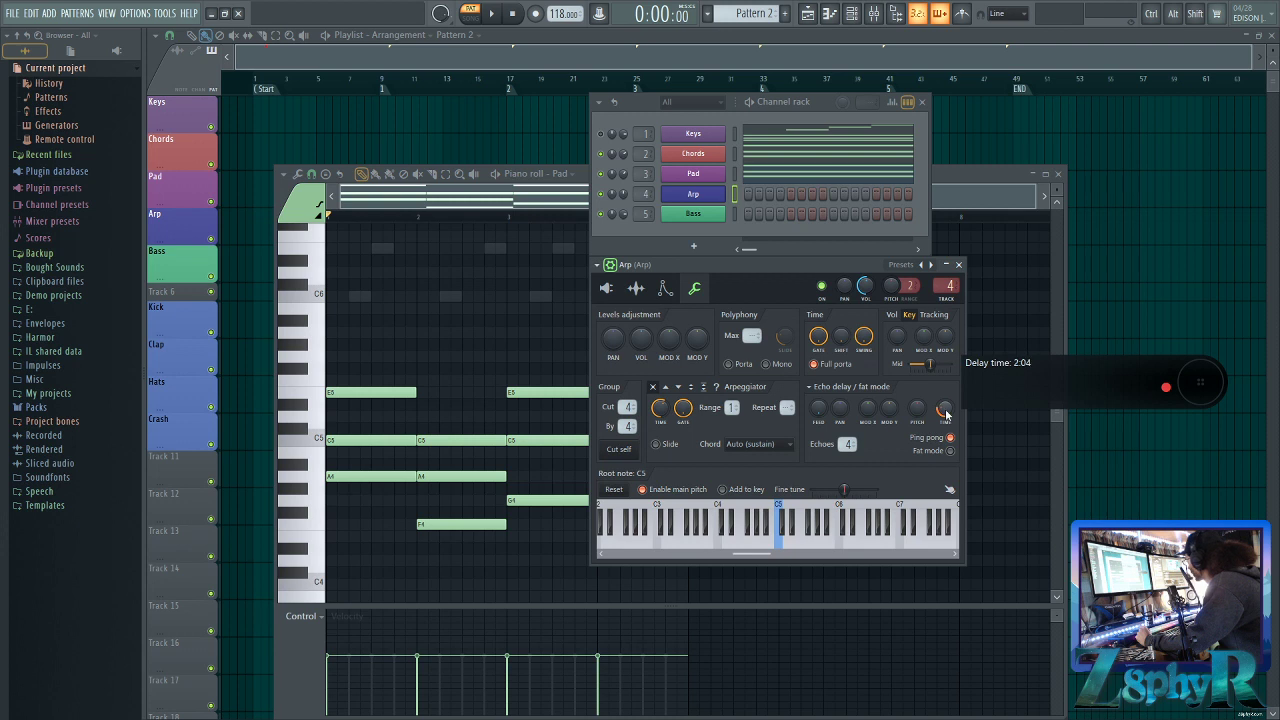
pyautogui.moveTo(944, 408); pyautogui.dragTo(944, 398)
pyautogui.moveTo(917, 408); pyautogui.dragTo(917, 388)
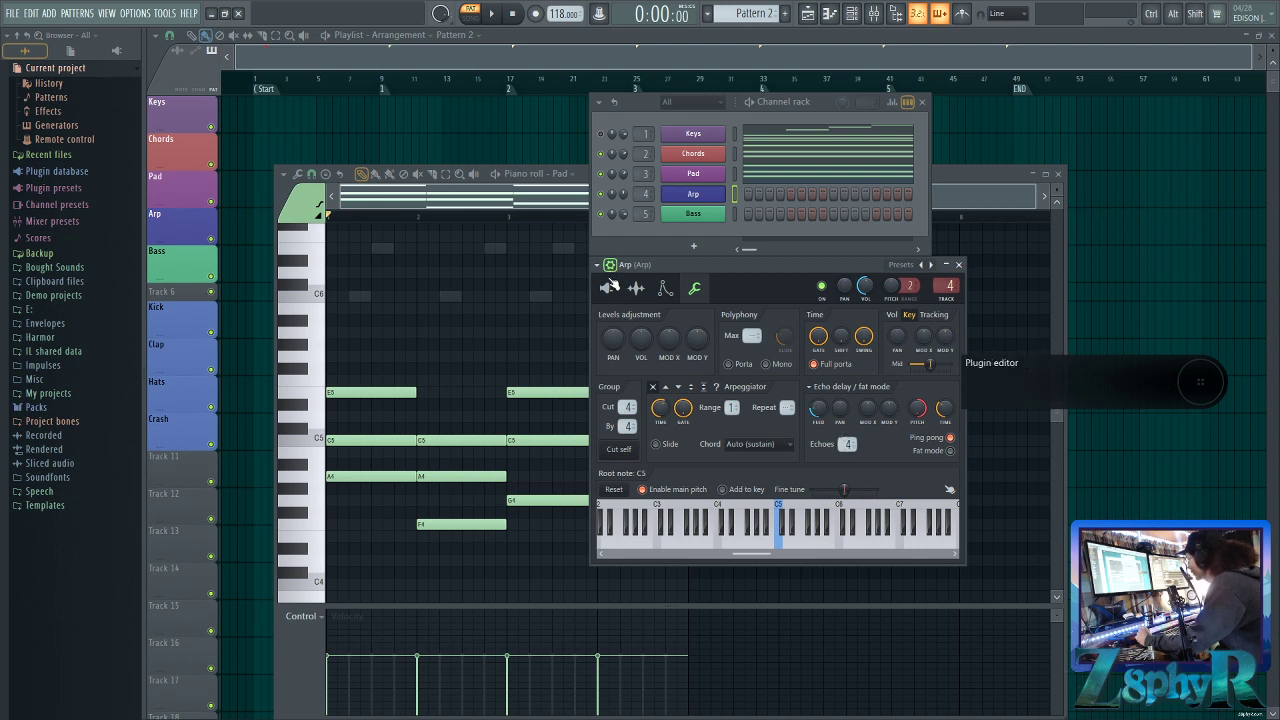
# Adjust the coarse pitch of the Arp's oscillator 1 and open the Arp channel's piano roll
pyautogui.click(609, 287)
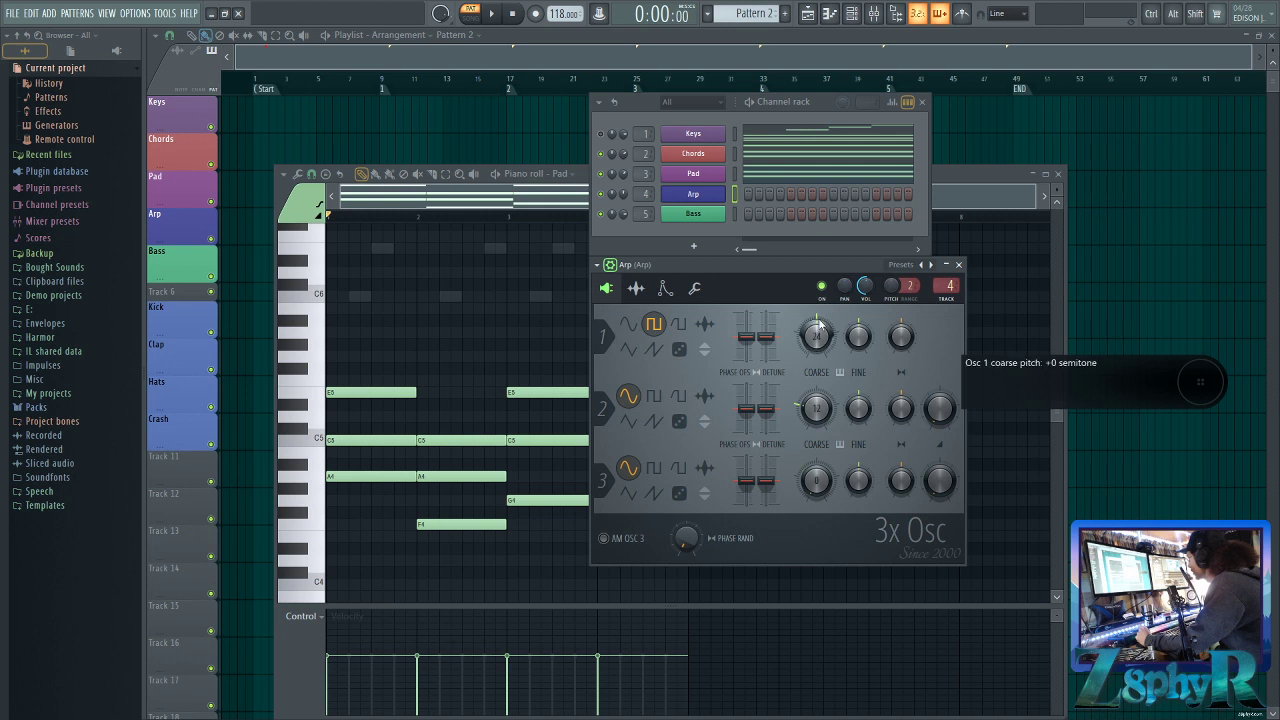
pyautogui.moveTo(816, 336); pyautogui.dragTo(816, 366)
pyautogui.rightClick(698, 194)
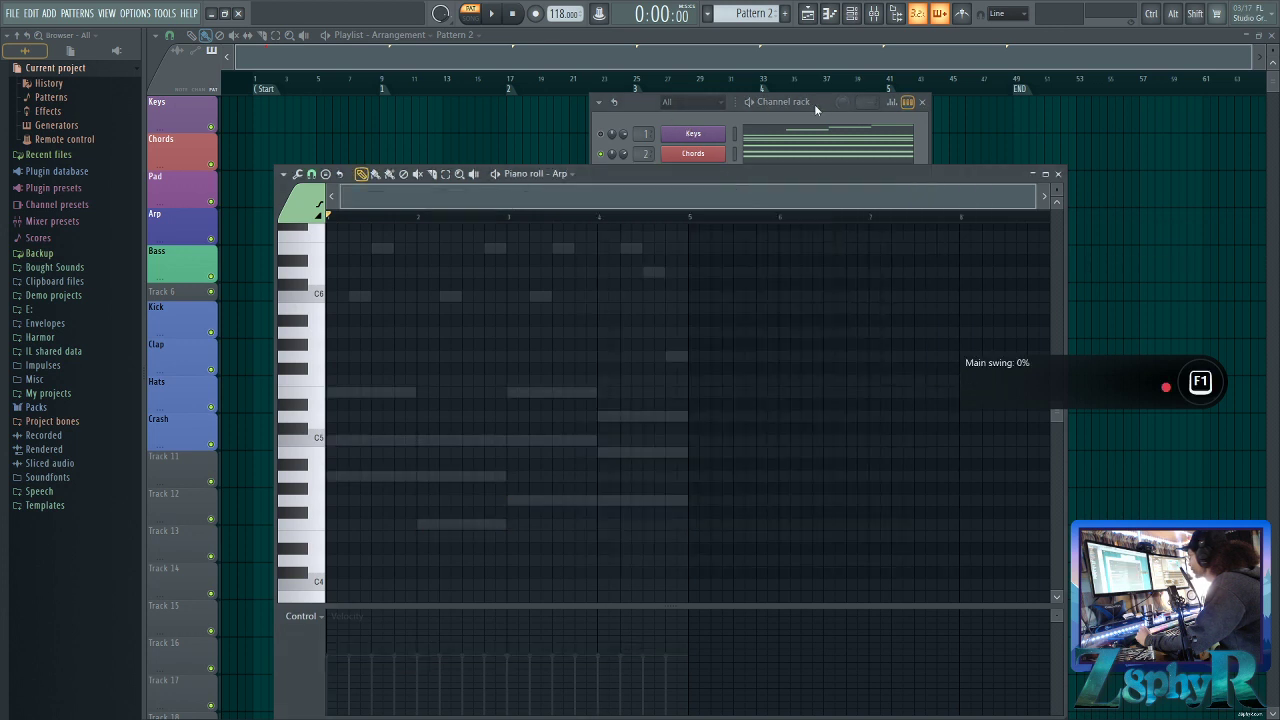
pyautogui.click(788, 103)
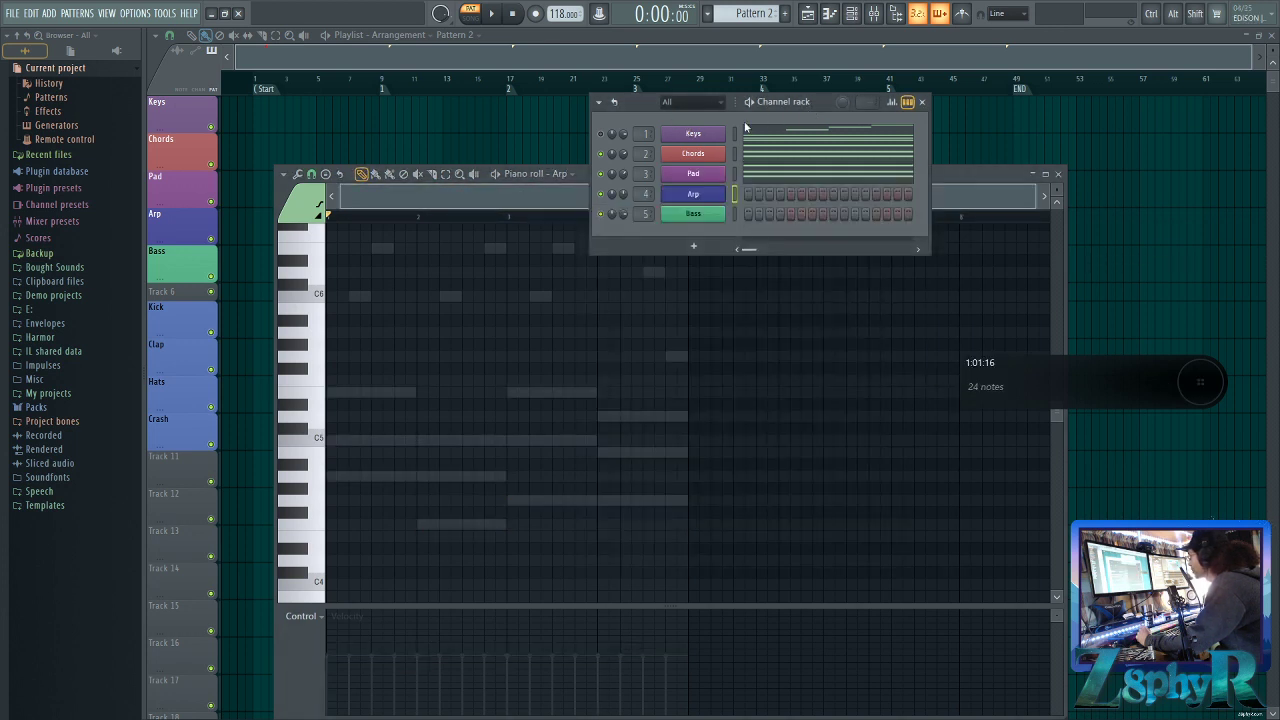
pyautogui.click(443, 206)
pyautogui.click(790, 106)
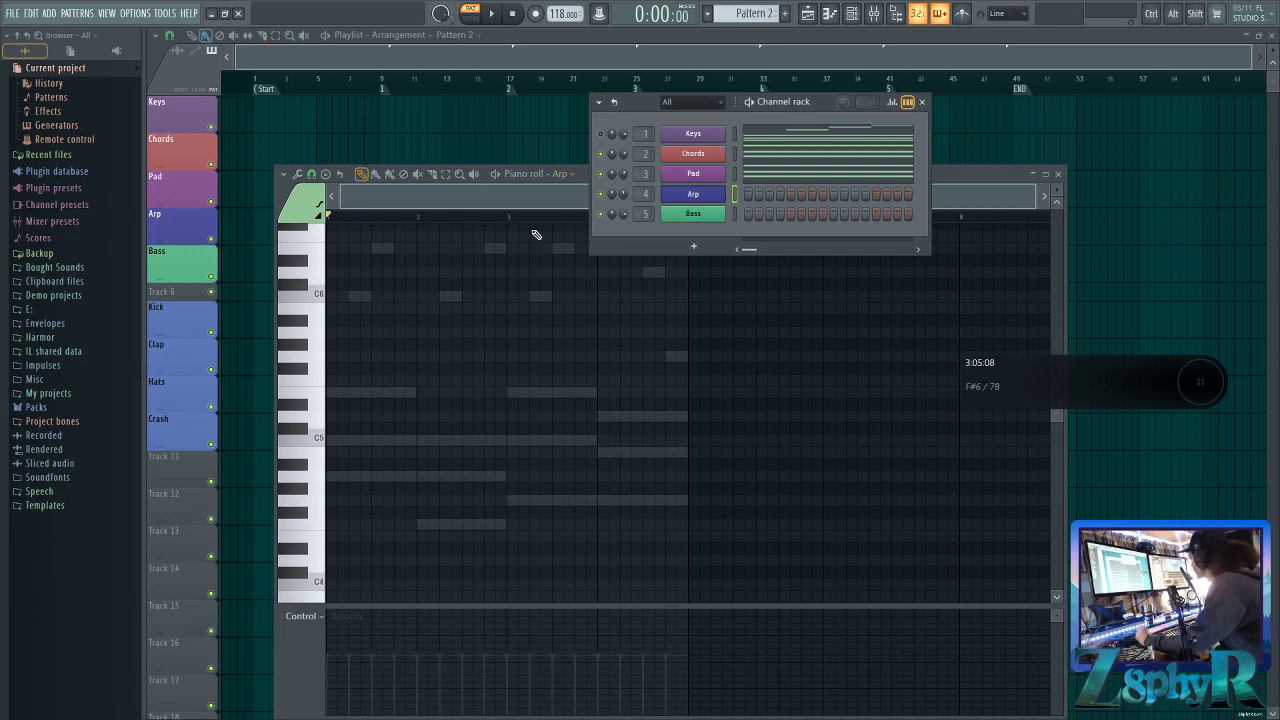
pyautogui.scroll(3, 383, 455)
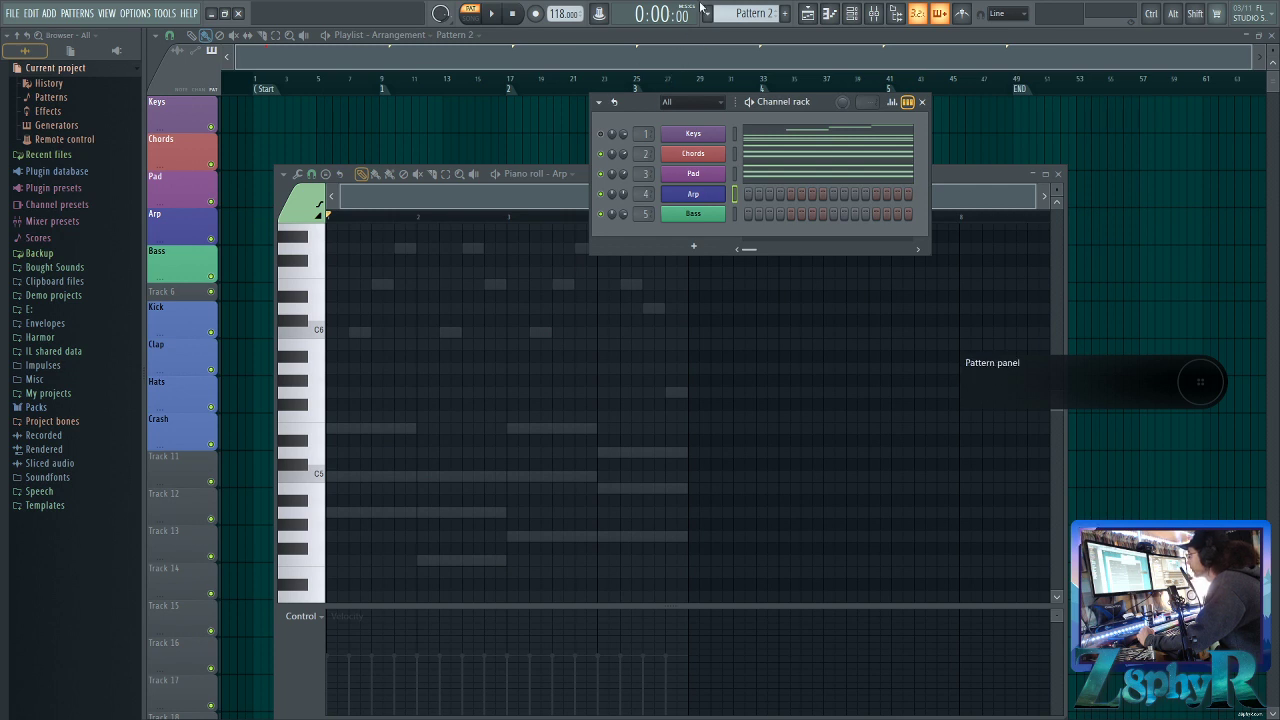
# Play the pattern briefly and place short Arp notes A4 and E5 in bar 1, and F4 and C5 in bar 2
pyautogui.click(491, 13)
pyautogui.click(305, 501)
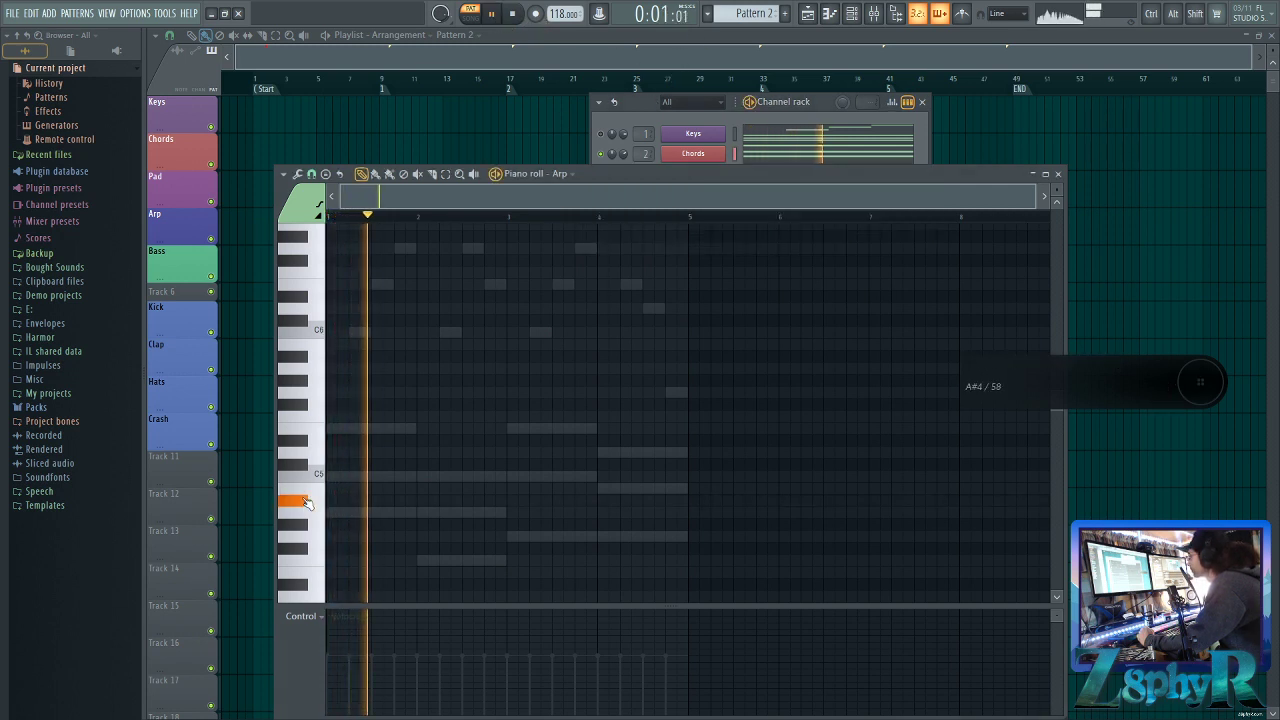
pyautogui.click(339, 514)
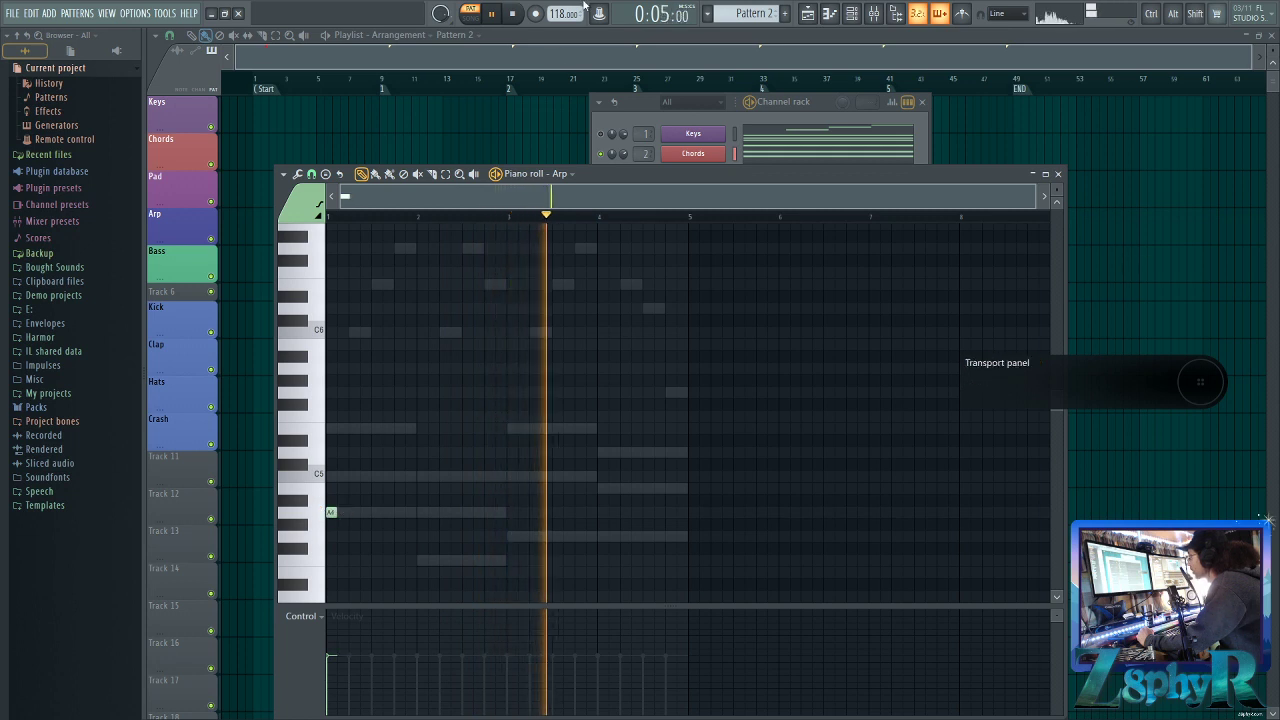
pyautogui.click(491, 13)
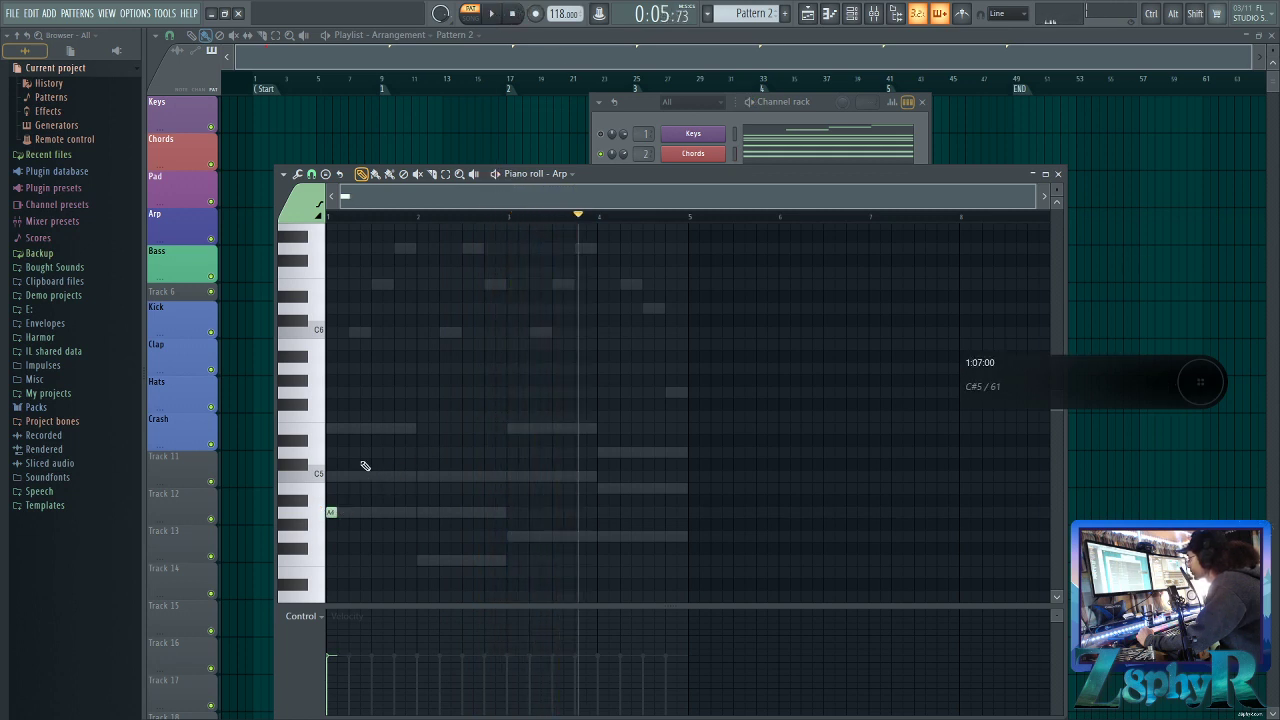
pyautogui.click(365, 430)
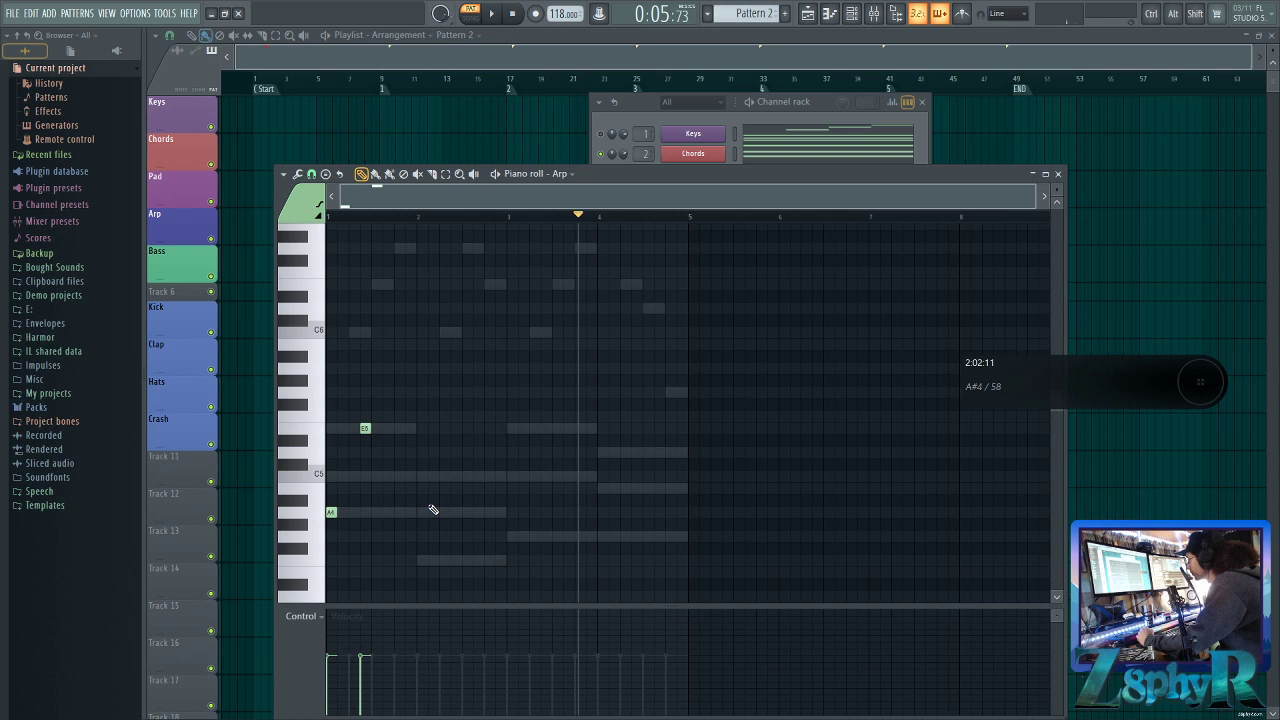
pyautogui.click(421, 561)
pyautogui.click(445, 476)
# Place short Arp notes G4 and E5 in bar 3, and G4 and D5 in bar 4
pyautogui.click(512, 537)
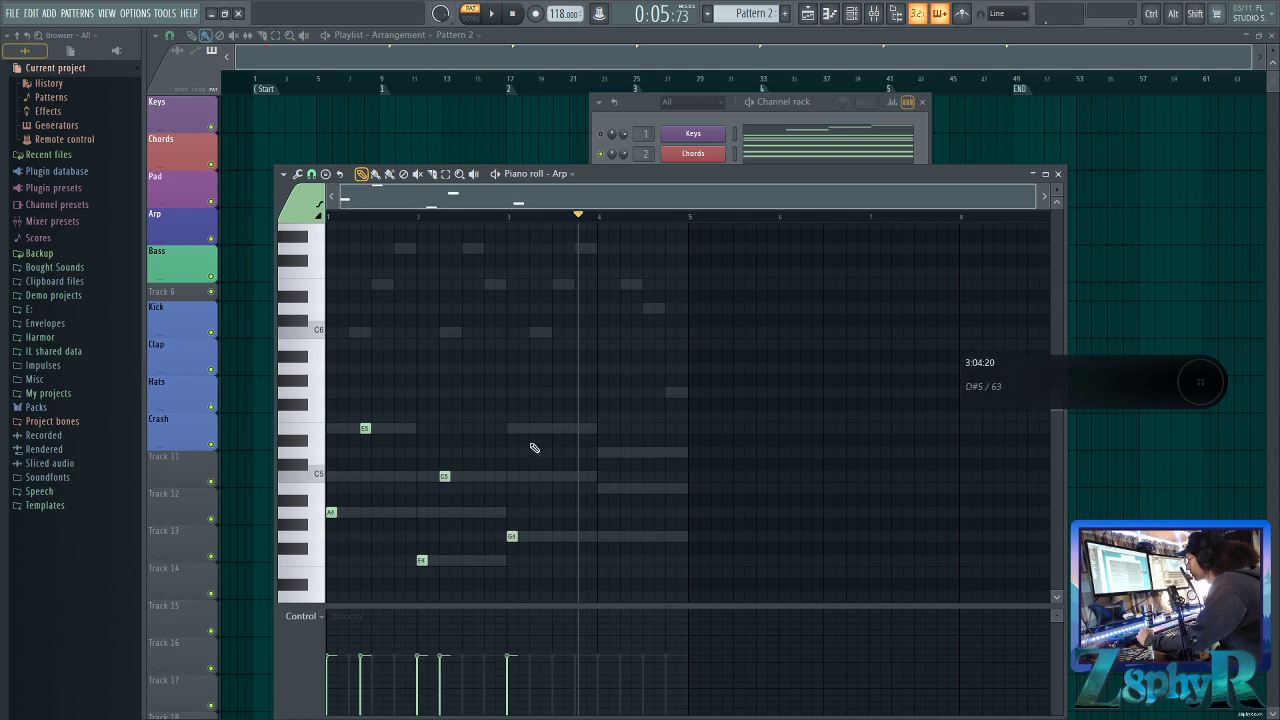
pyautogui.click(535, 429)
pyautogui.click(602, 537)
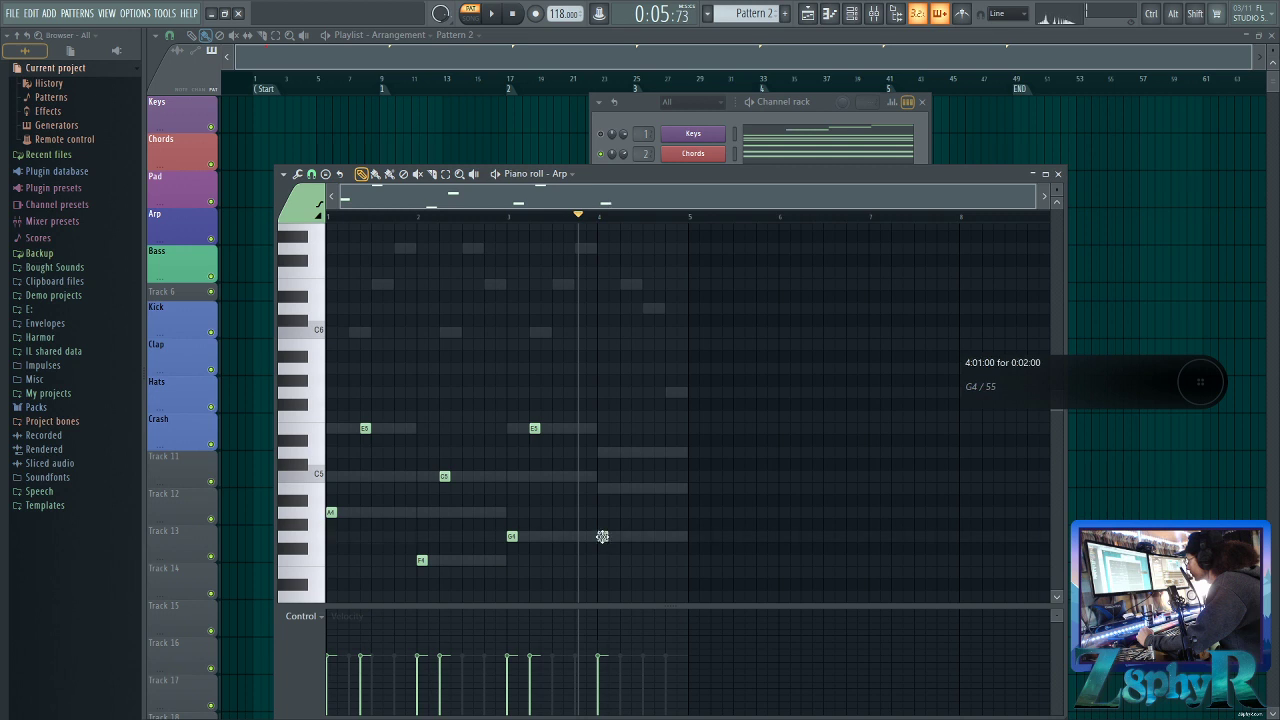
pyautogui.click(625, 452)
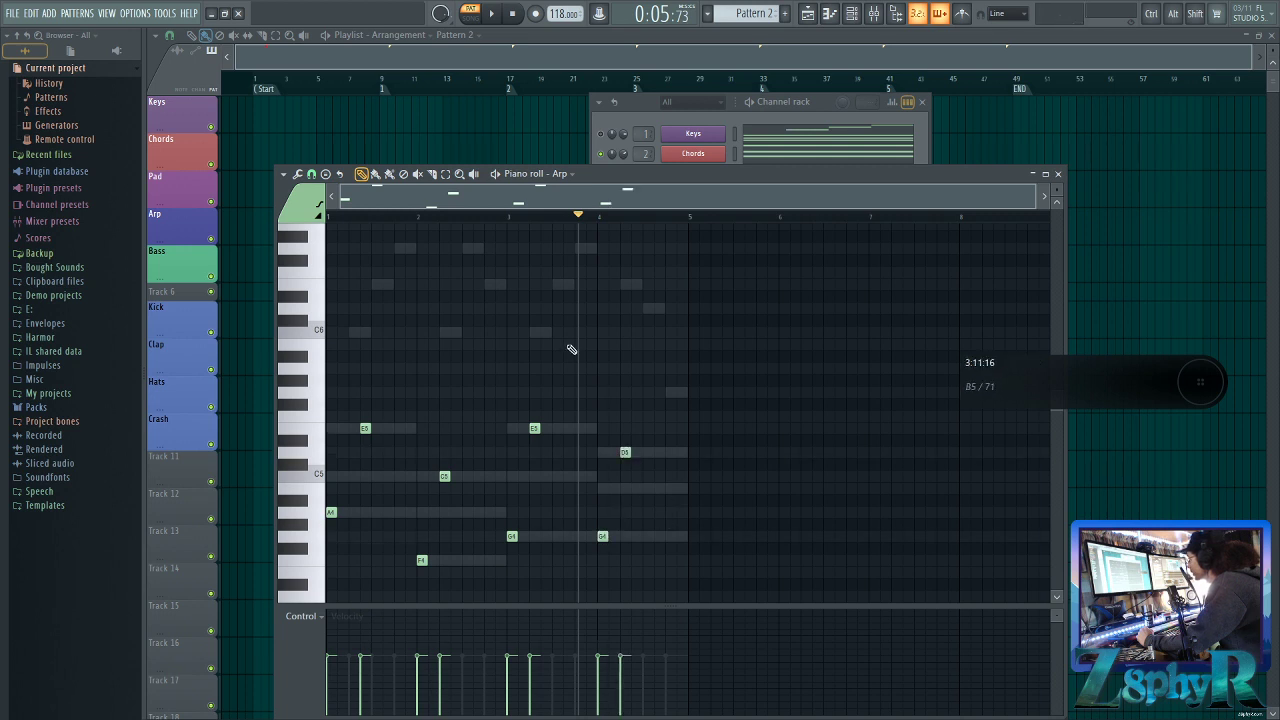
# Add C6 above bar 3's E5, E6 above bar 4's D5, G6 at the end of bar 1 and G4 at the end of bar 4
pyautogui.click(535, 332)
pyautogui.click(627, 285)
pyautogui.click(411, 249)
pyautogui.click(678, 536)
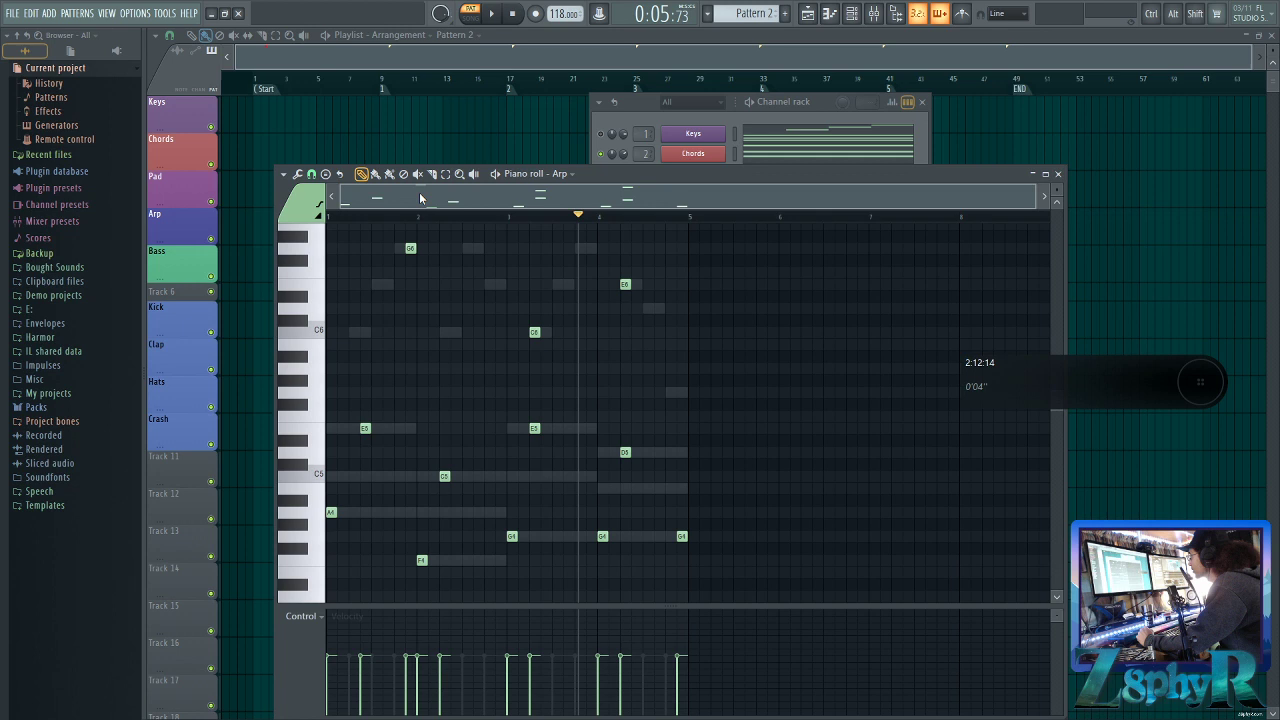
# During playback, move bar 4's D5 two steps later and bar 3's C6 two steps earlier, and stop after listening
pyautogui.press('space')
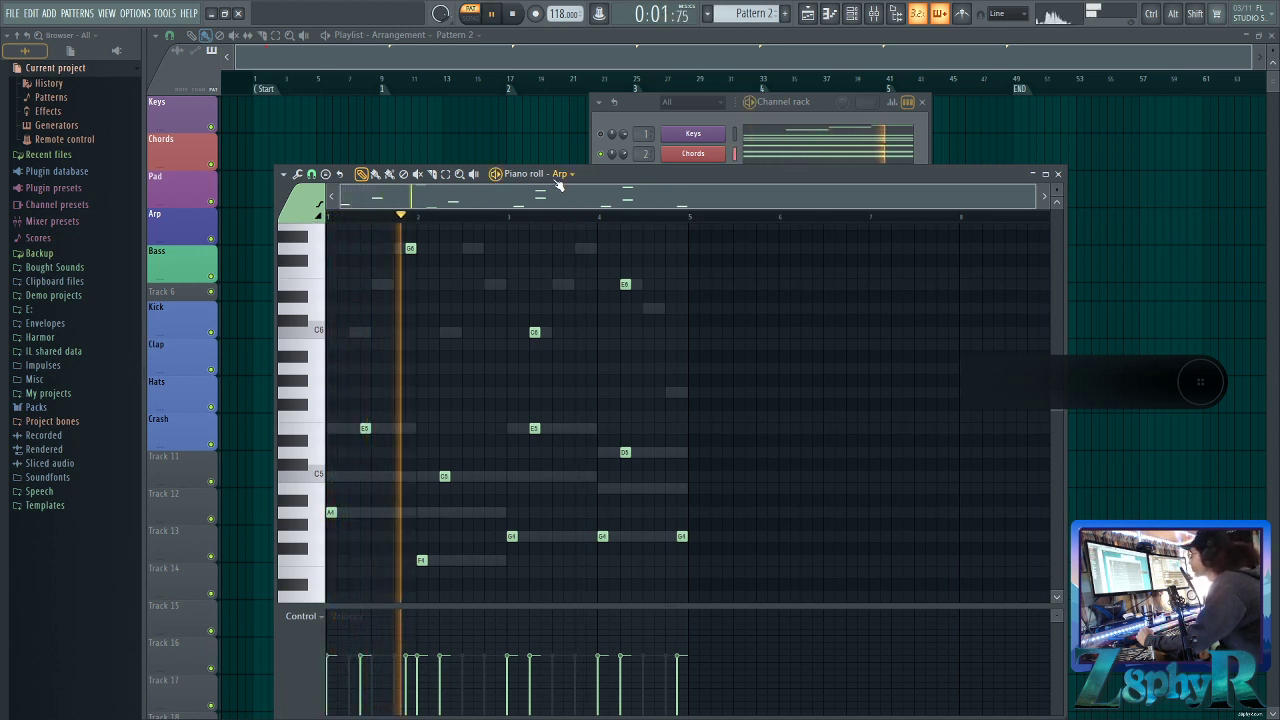
pyautogui.scroll(3, 706, 325)
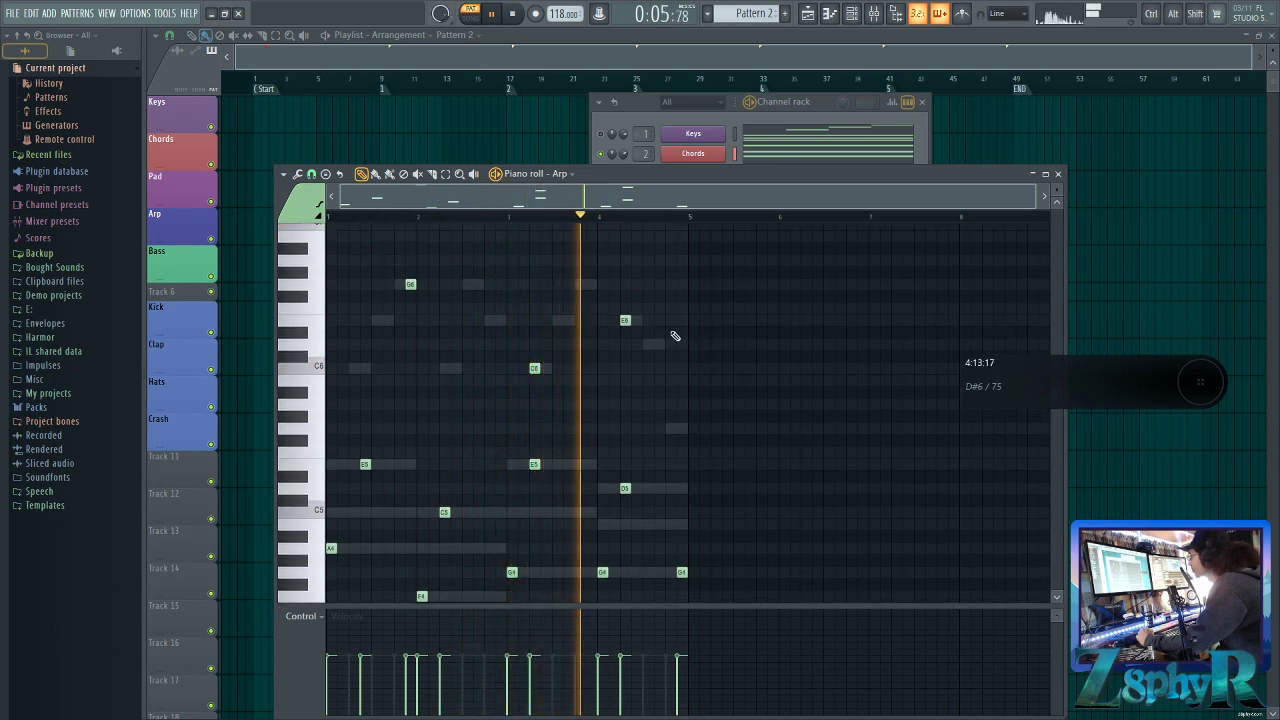
pyautogui.scroll(-3, 686, 317)
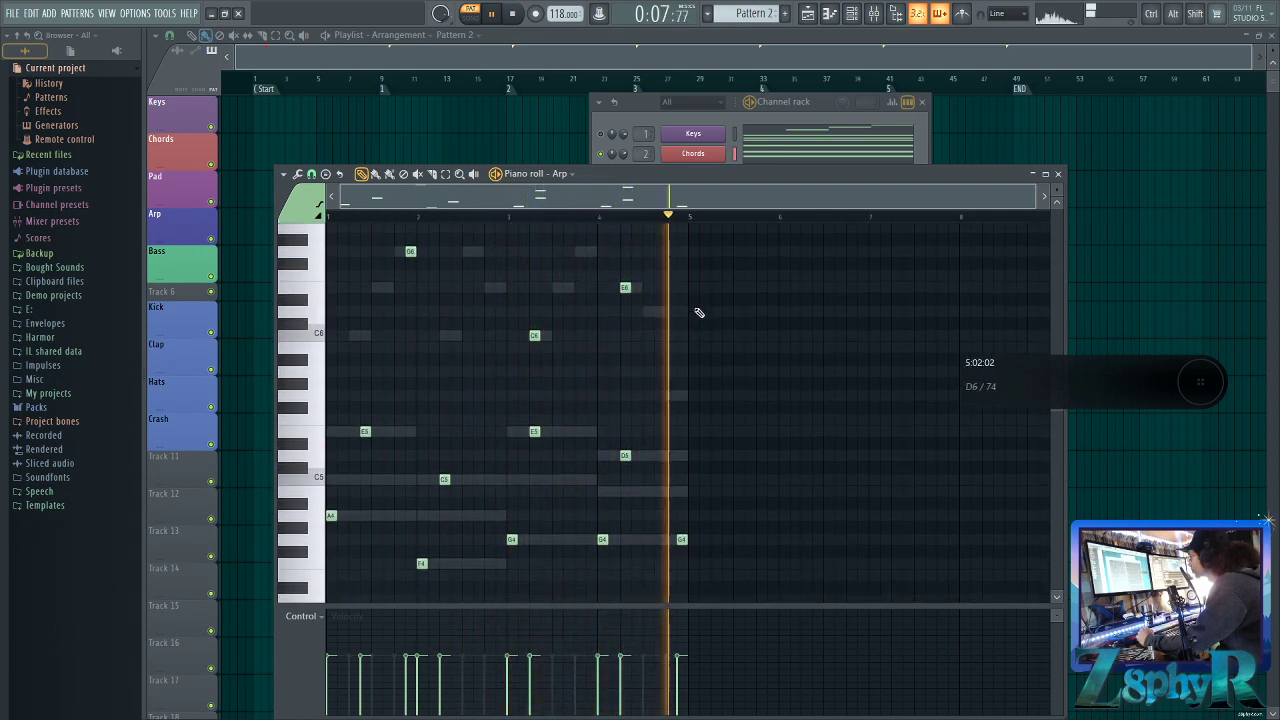
pyautogui.moveTo(623, 450); pyautogui.dragTo(634, 450)
pyautogui.moveTo(531, 331); pyautogui.dragTo(523, 330)
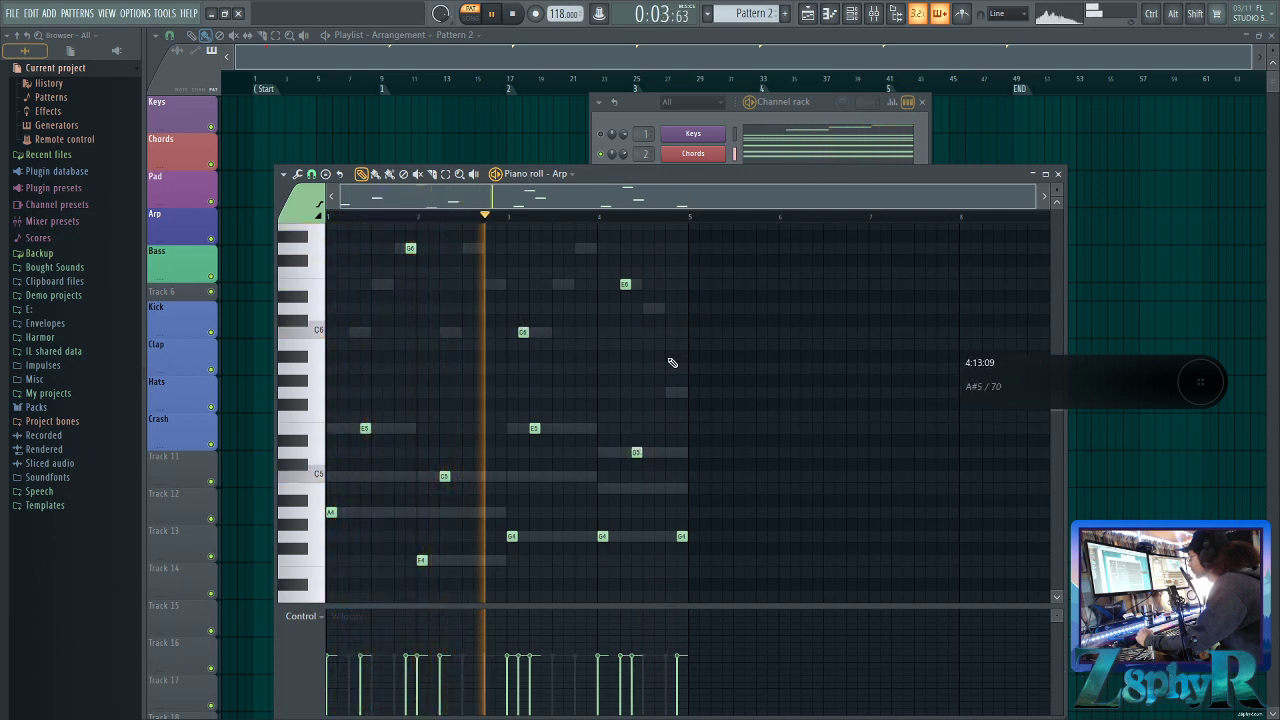
pyautogui.scroll(3, 672, 363)
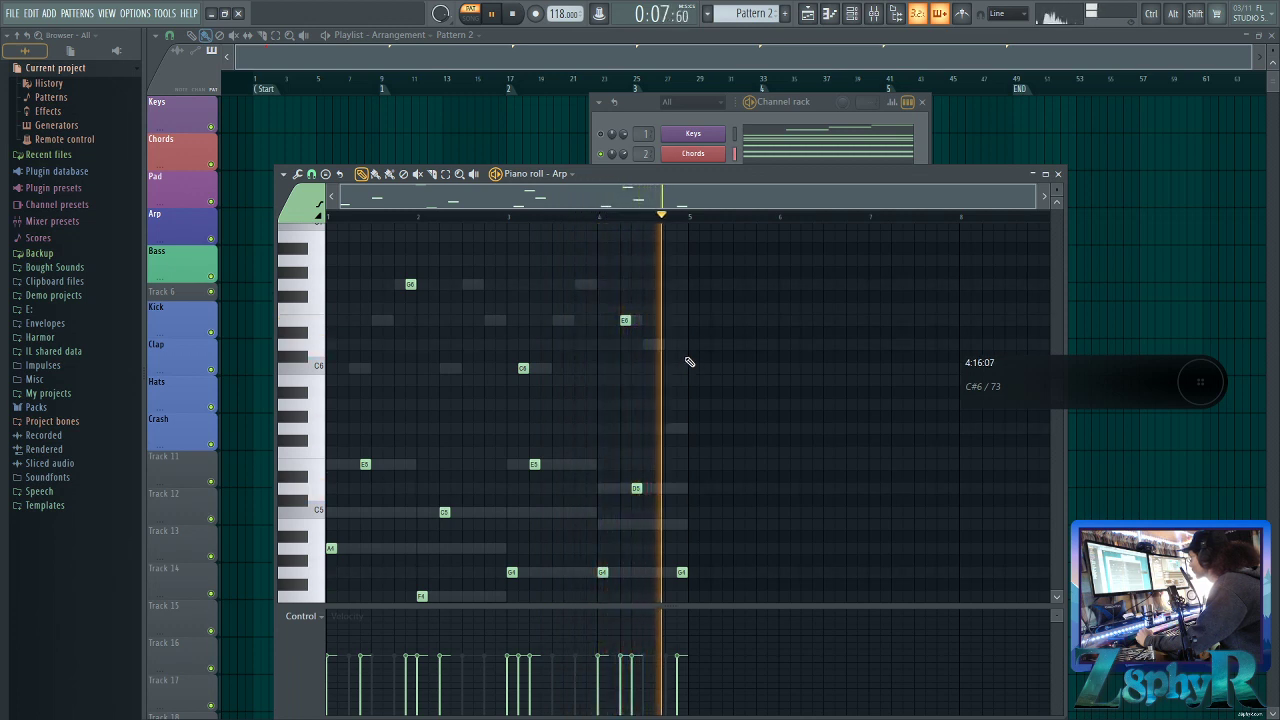
pyautogui.scroll(-3, 723, 314)
pyautogui.press('space')
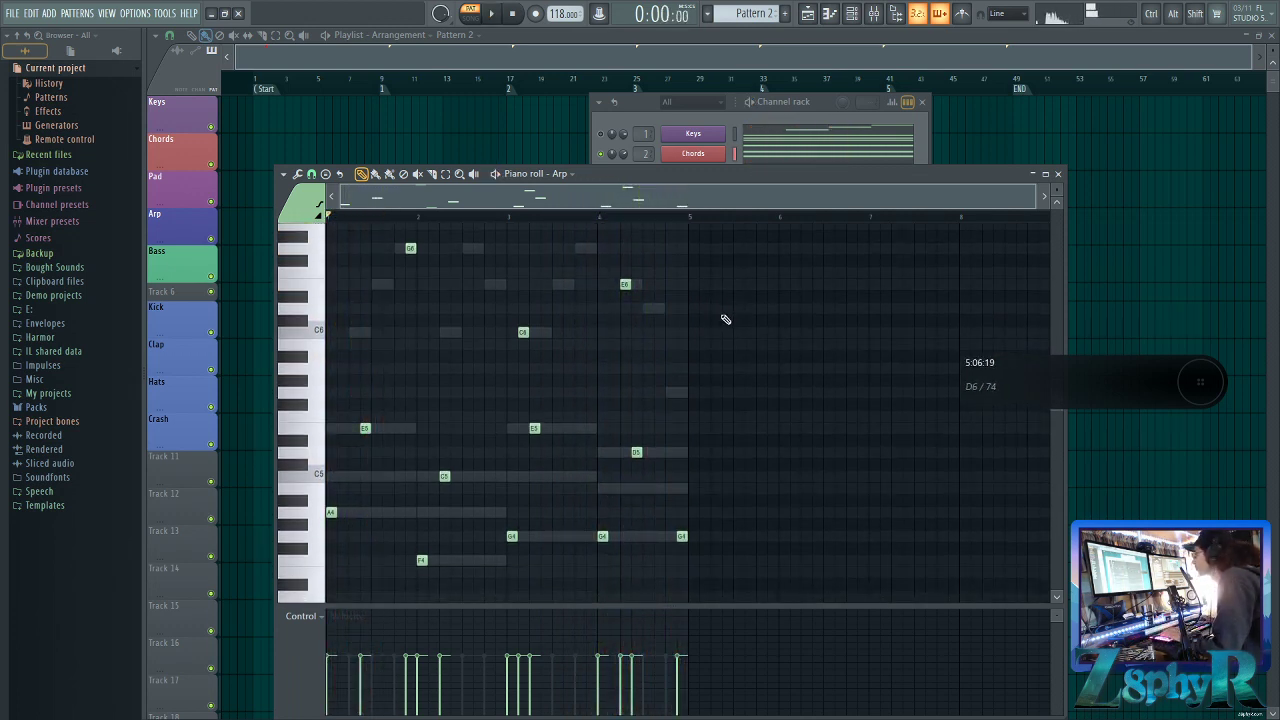
# Move the piano roll window higher up and try selecting all the Arp notes in bars 1 to 4
pyautogui.moveTo(844, 180); pyautogui.dragTo(886, 86)
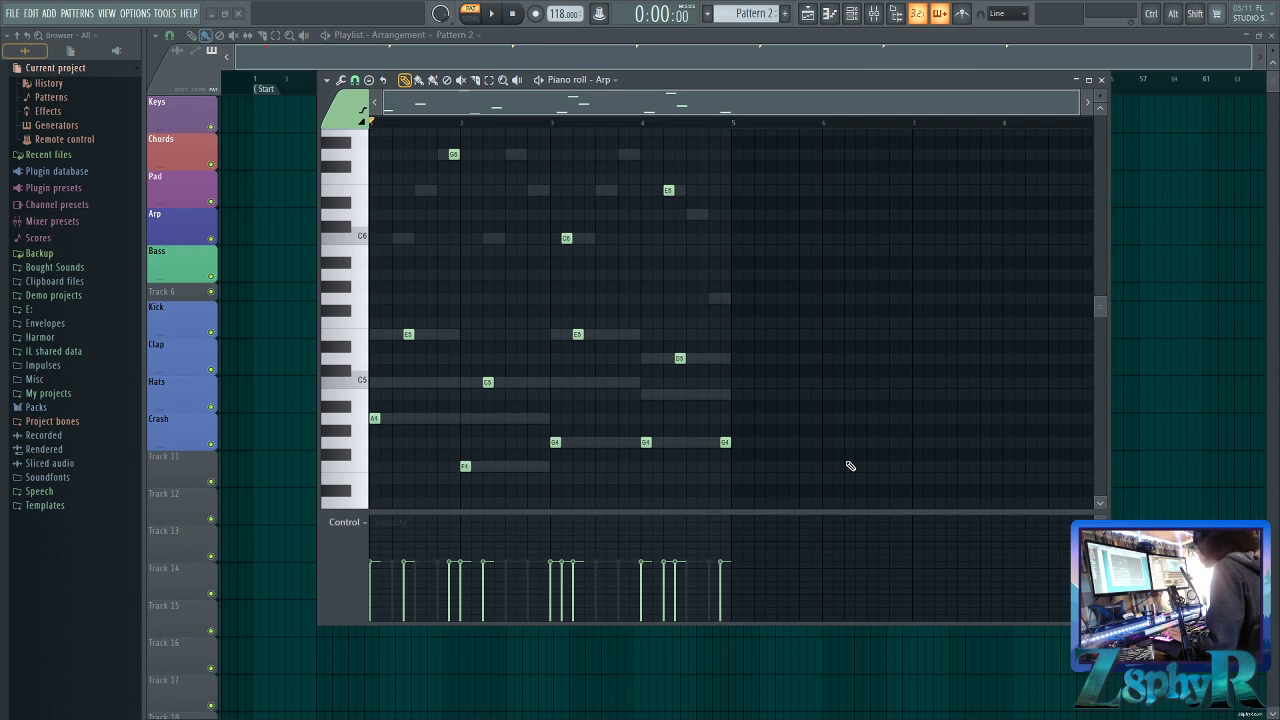
pyautogui.scroll(1, 480, 337)
pyautogui.scroll(-1, 476, 337)
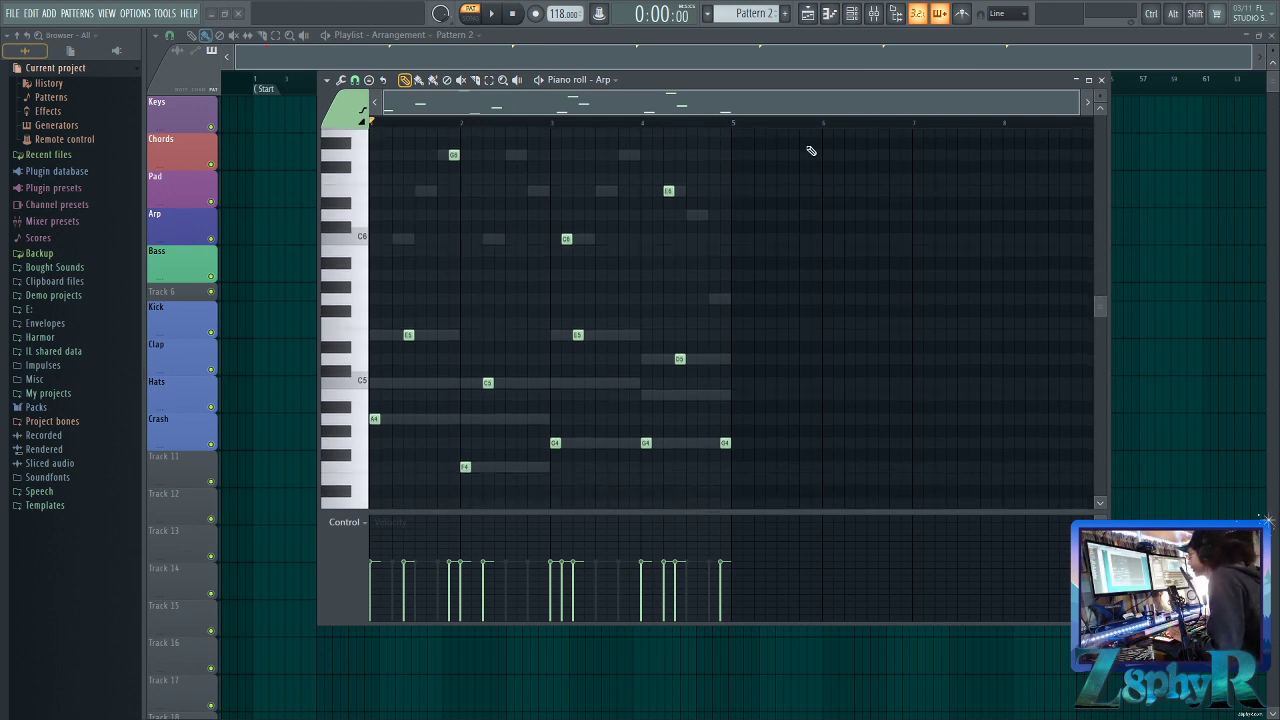
pyautogui.moveTo(811, 453); pyautogui.dragTo(364, 128)
pyautogui.keyDown('ctrl'); pyautogui.click(480, 234); pyautogui.keyUp('ctrl')
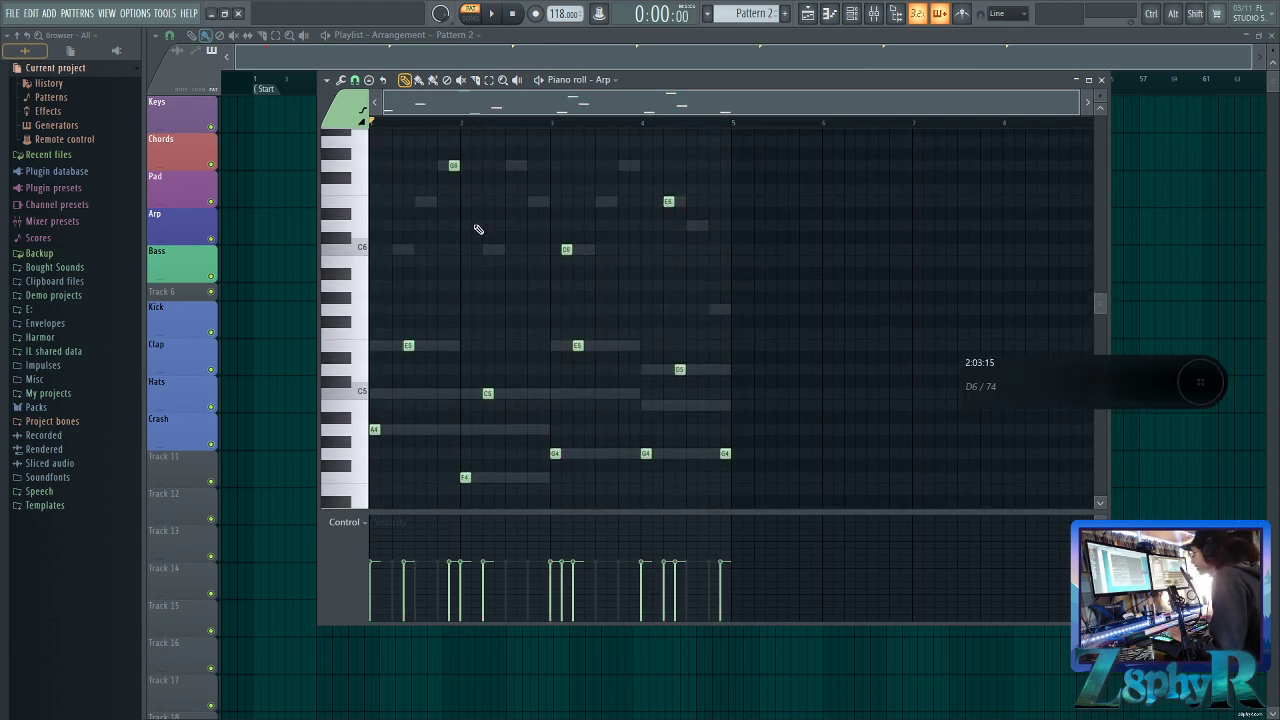
# Close the Arp's piano roll, play the pattern while adjusting the Arp channel's volume, and stop playback
pyautogui.click(1101, 79)
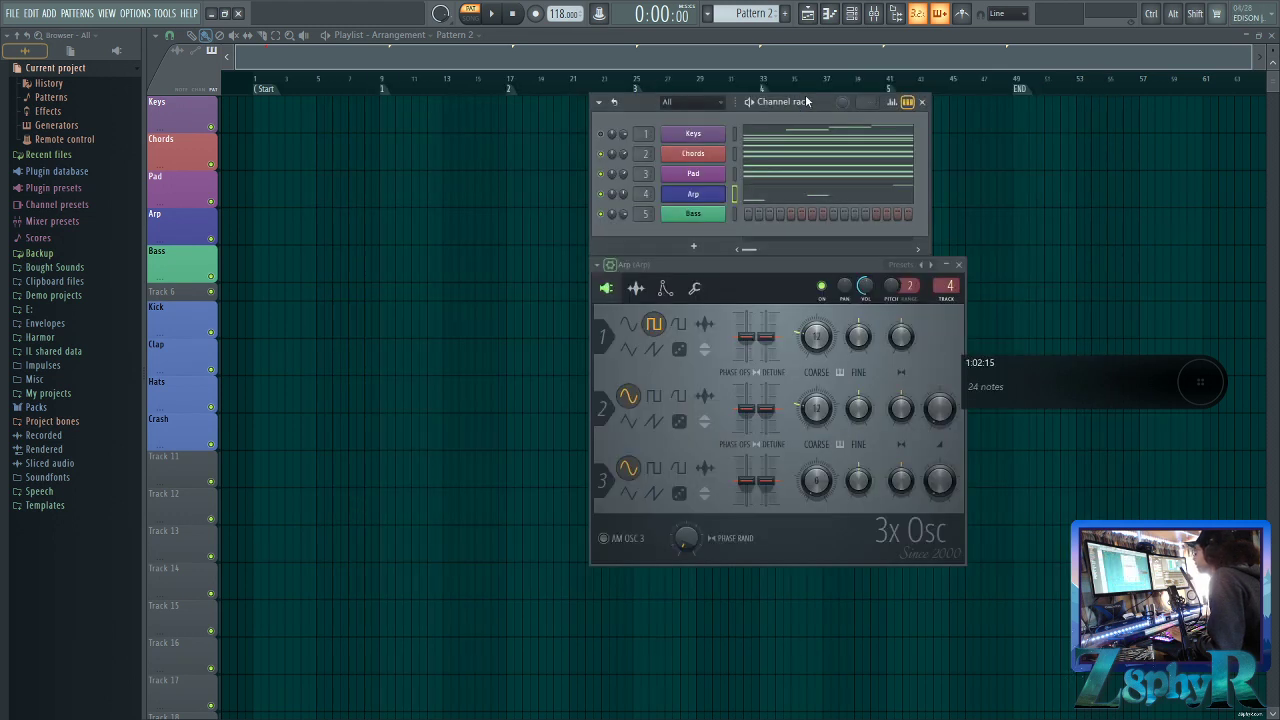
pyautogui.press('space')
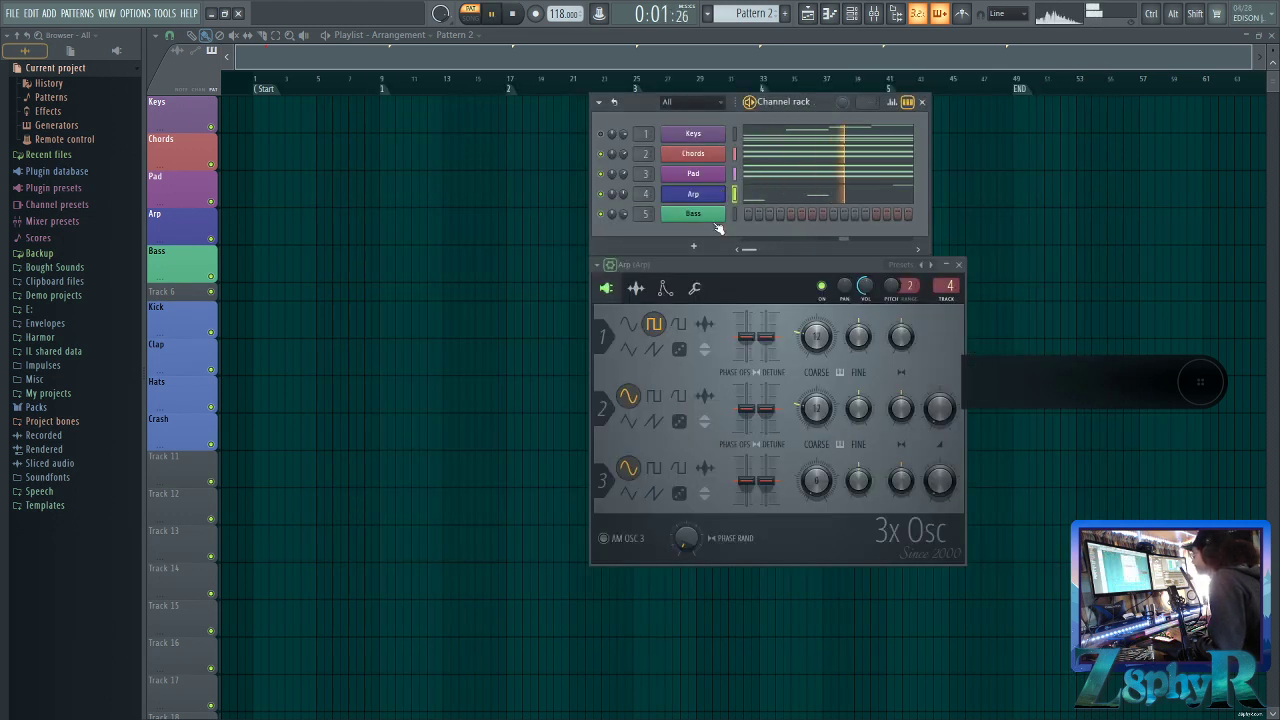
pyautogui.click(865, 287)
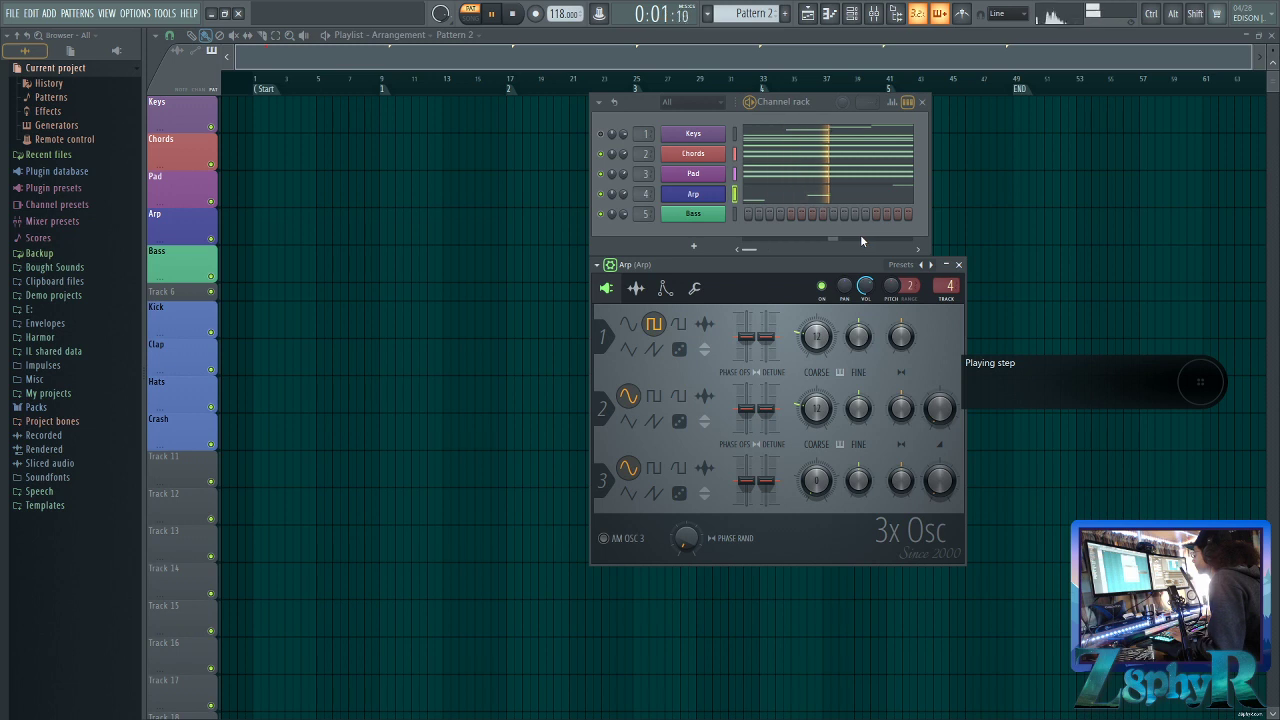
pyautogui.press('space')
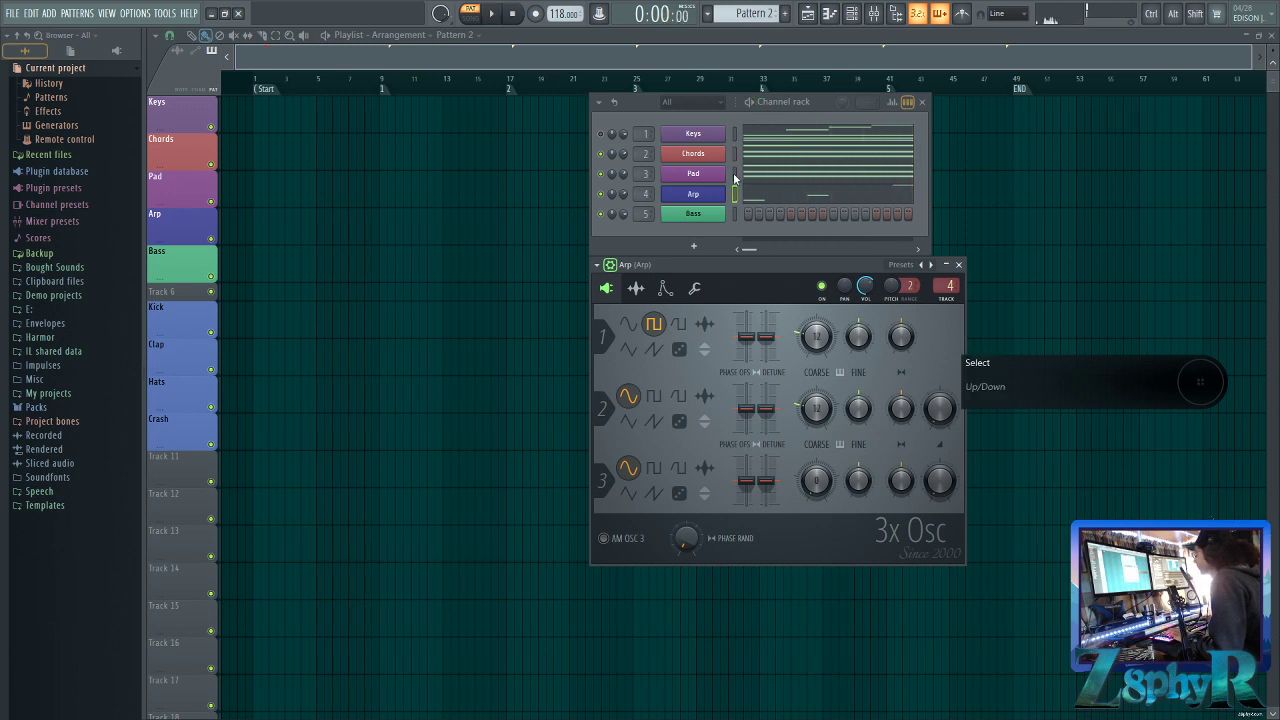
# Select the Bass channel, open its 3x Osc and place the synth window below the channel rack
pyautogui.click(734, 216)
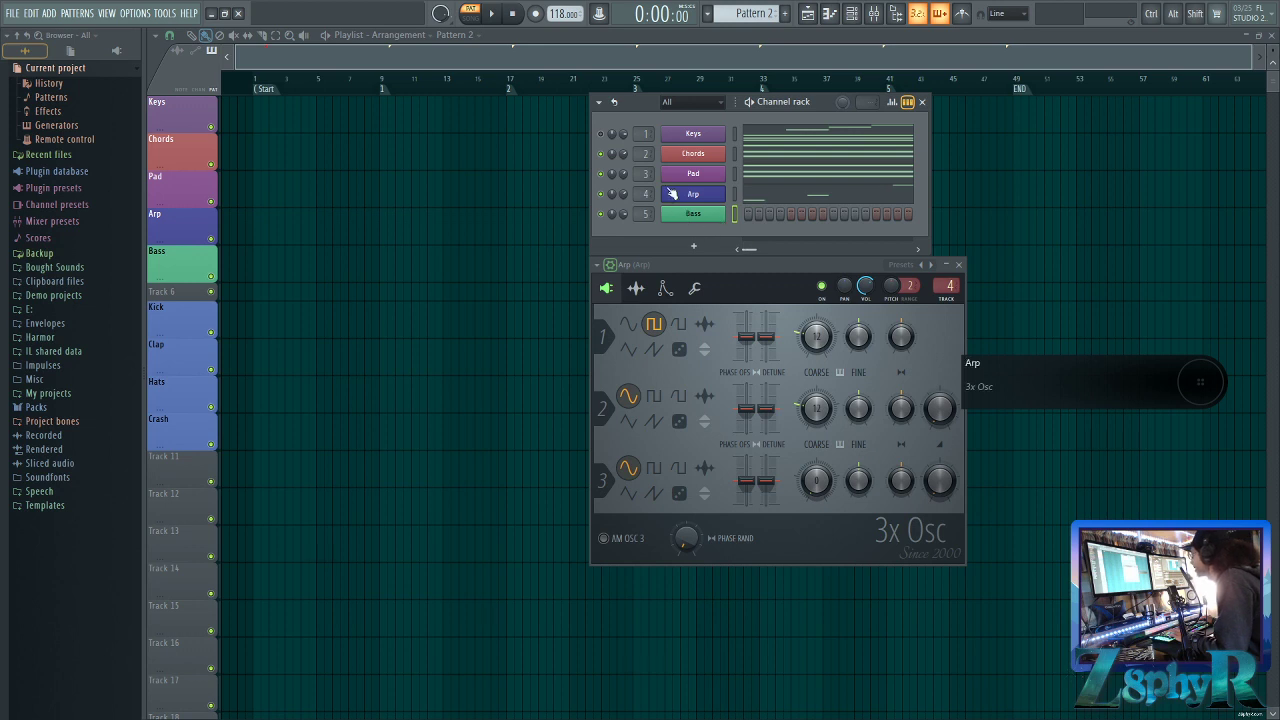
pyautogui.rightClick(724, 212)
pyautogui.click(693, 218)
pyautogui.rightClick(693, 218)
pyautogui.click(693, 218)
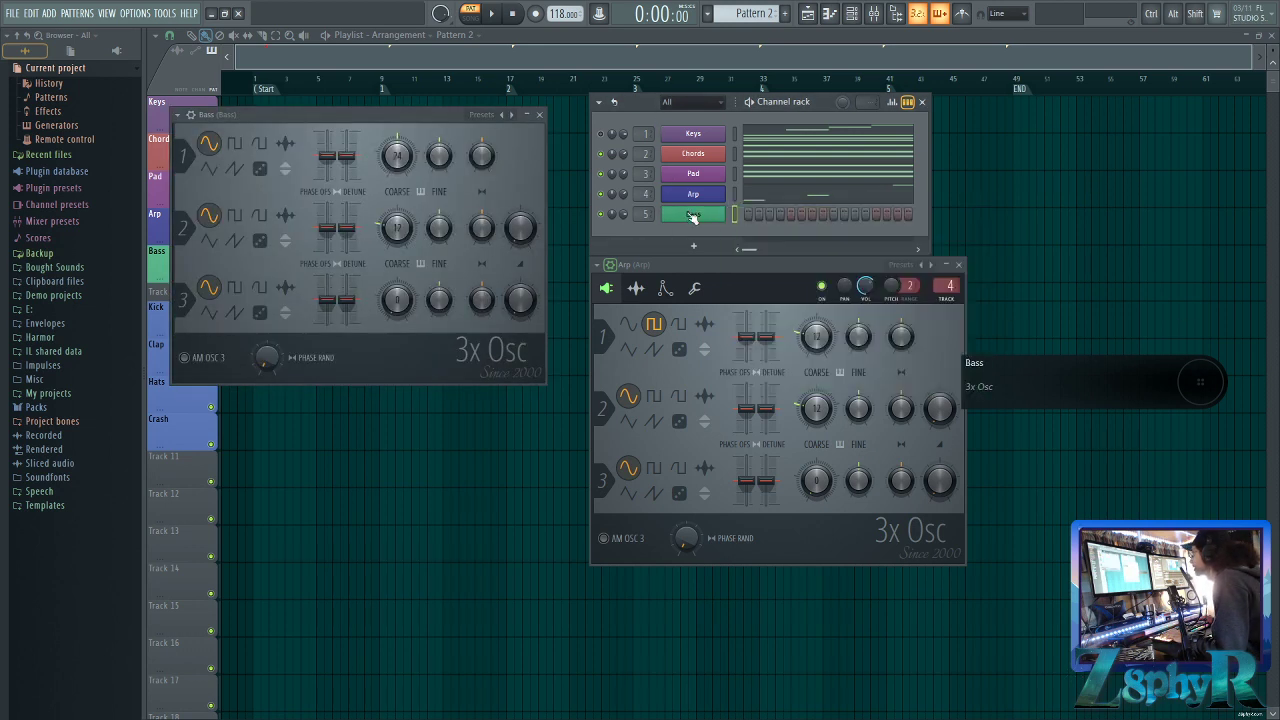
pyautogui.rightClick(693, 218)
pyautogui.click(710, 218)
pyautogui.moveTo(378, 112); pyautogui.dragTo(789, 276)
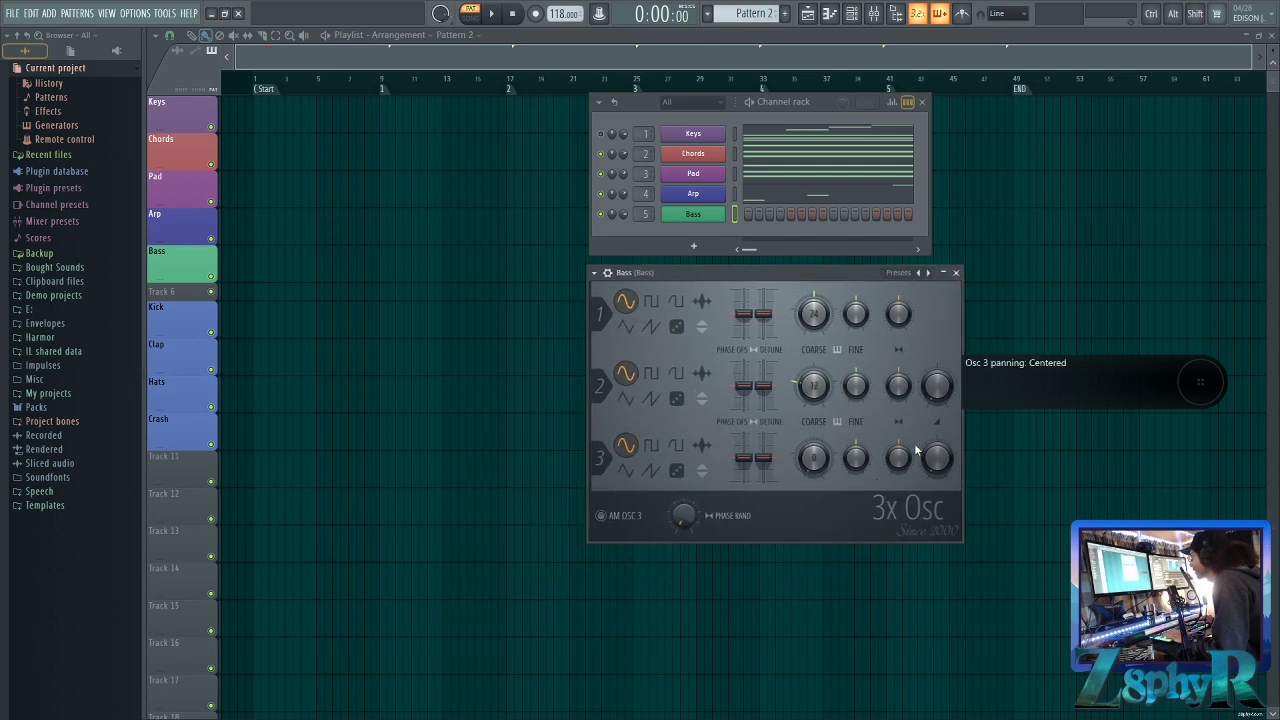
# Set Bass oscillator 1's coarse pitch to 0, switch oscillator 2 to a saw wave and adjust its mix level
pyautogui.moveTo(812, 312); pyautogui.dragTo(727, 307)
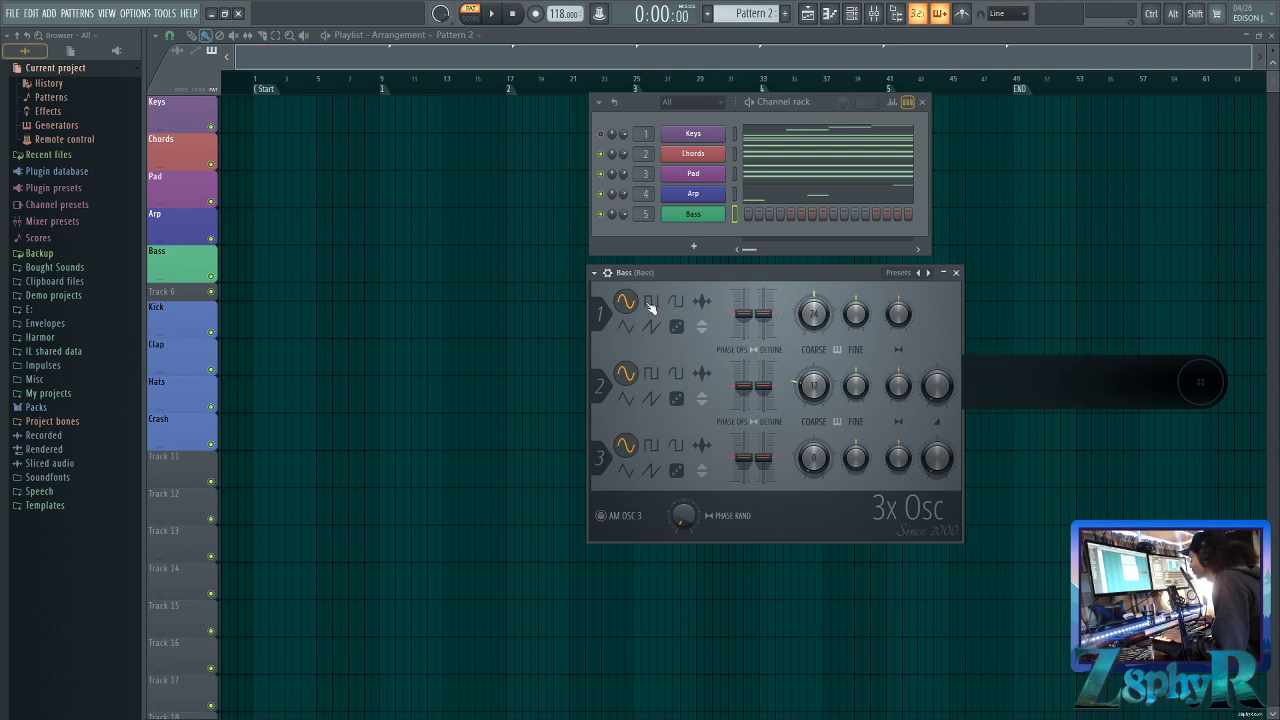
pyautogui.moveTo(813, 314); pyautogui.dragTo(813, 340)
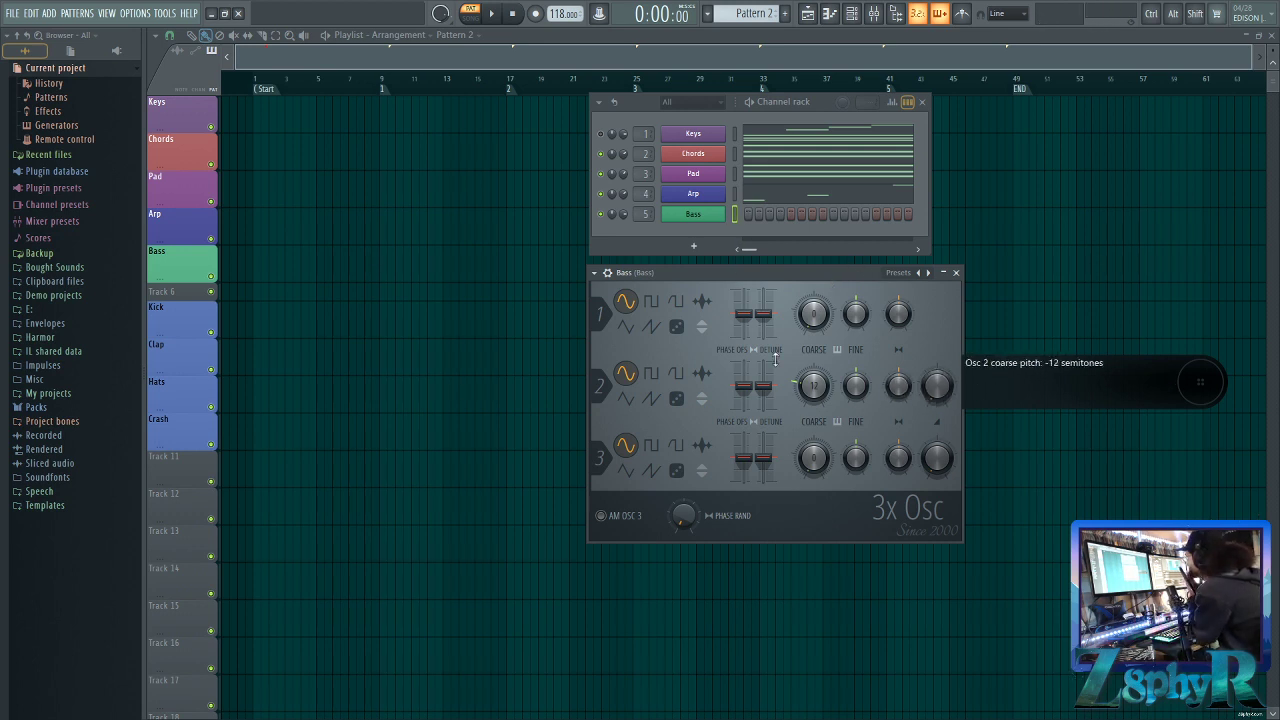
pyautogui.click(651, 398)
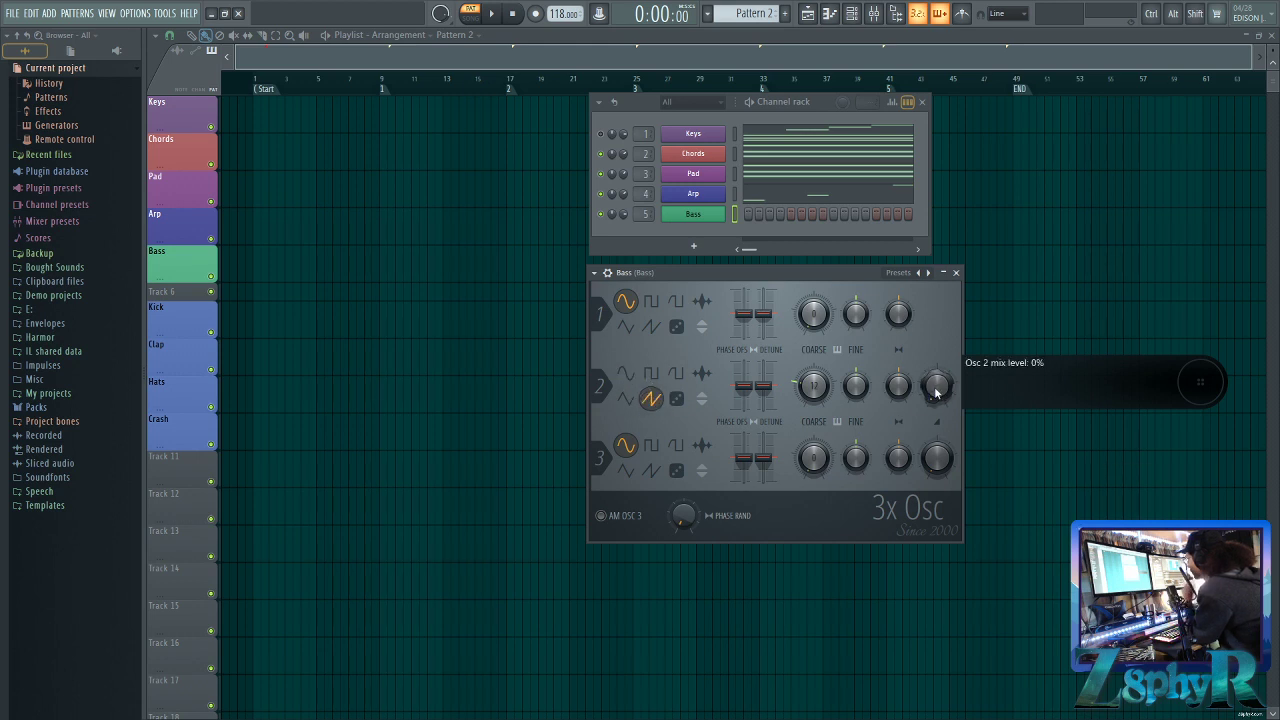
pyautogui.moveTo(936, 386); pyautogui.dragTo(936, 366)
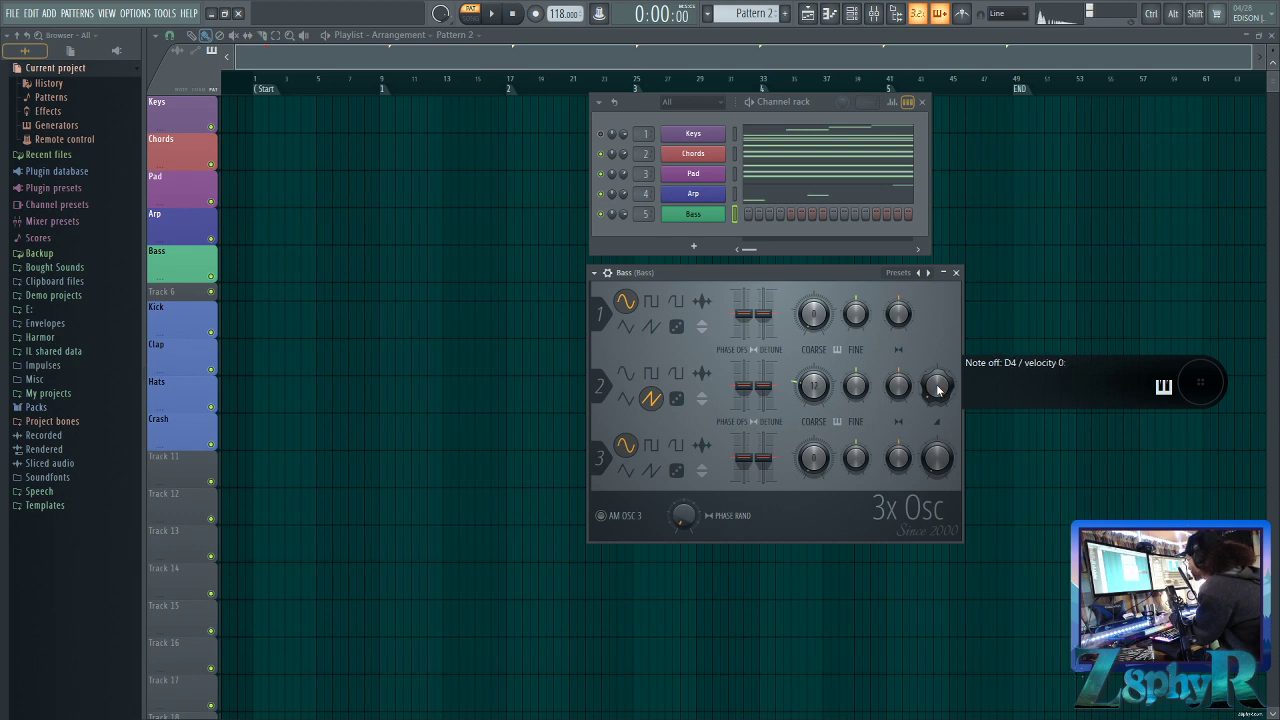
# Lower oscillator 2's stereo detune slightly with its coarse pitch at -12 semitones, and set the stereo phase randomness to 0%
pyautogui.moveTo(815, 387)
pyautogui.mouseDown()
pyautogui.moveTo(813, 398)
pyautogui.moveTo(813, 380)
pyautogui.mouseUp()
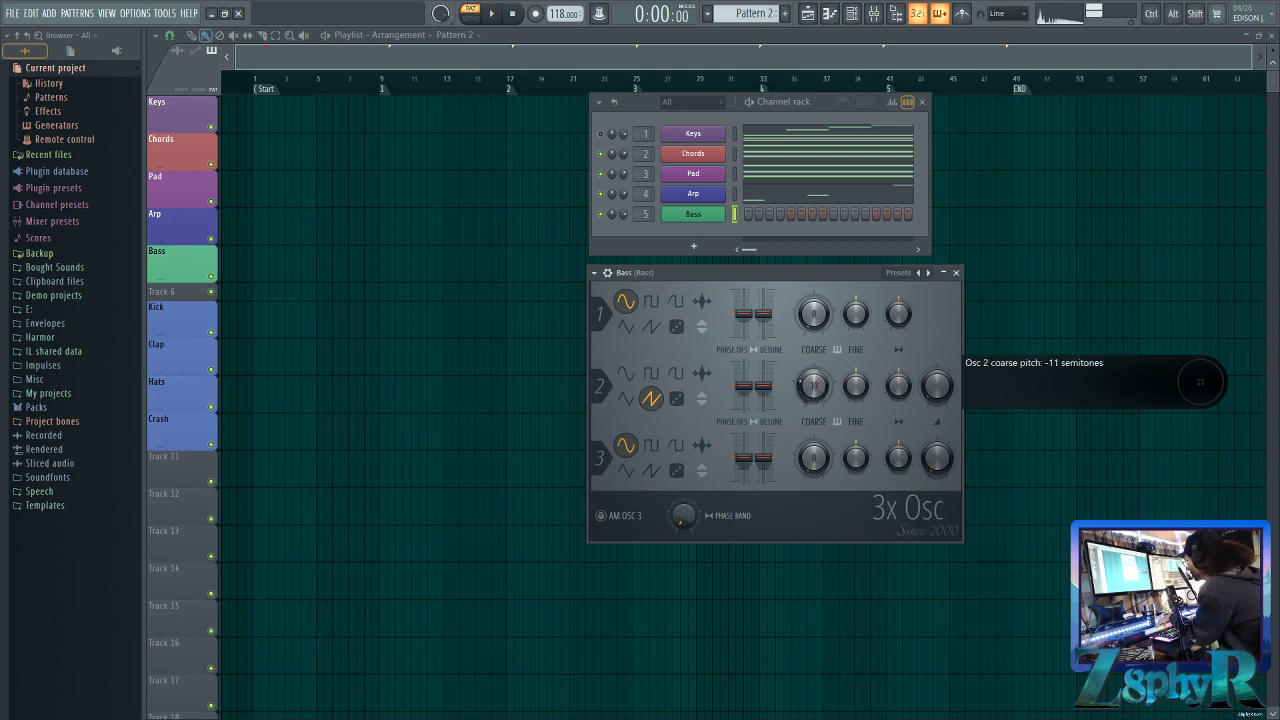
pyautogui.moveTo(763, 387); pyautogui.dragTo(763, 391)
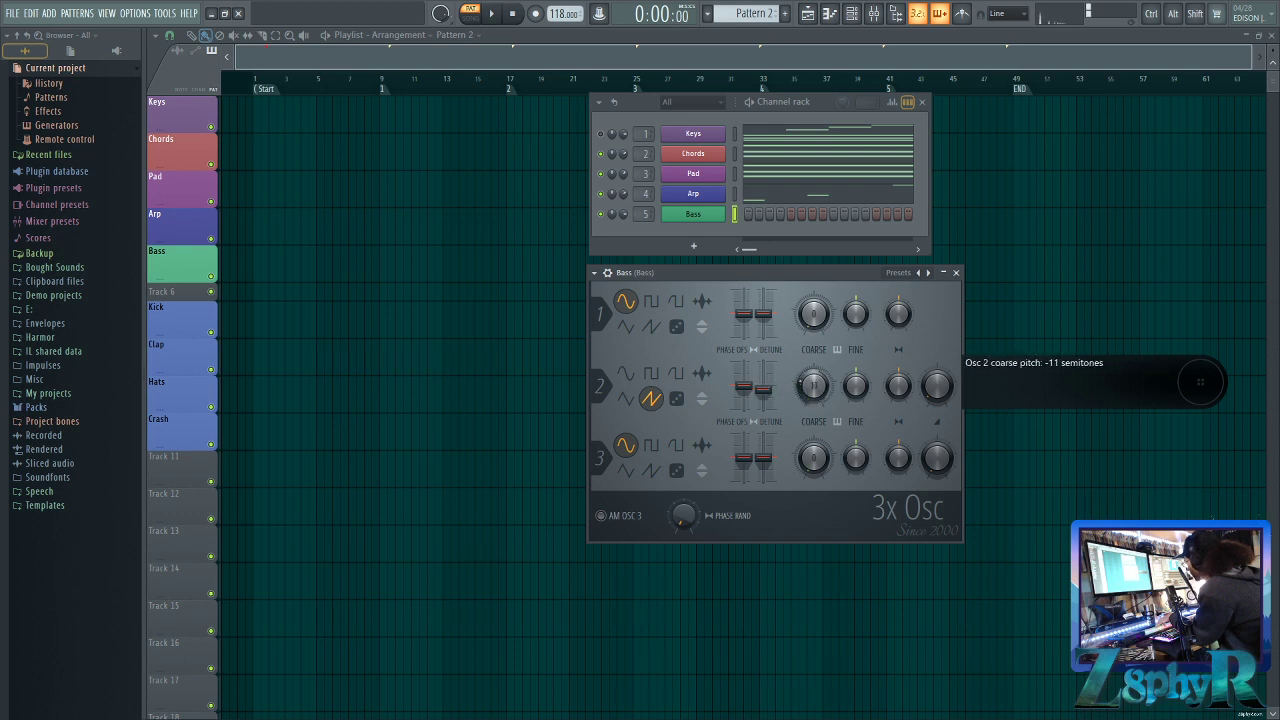
pyautogui.moveTo(763, 386); pyautogui.dragTo(764, 390)
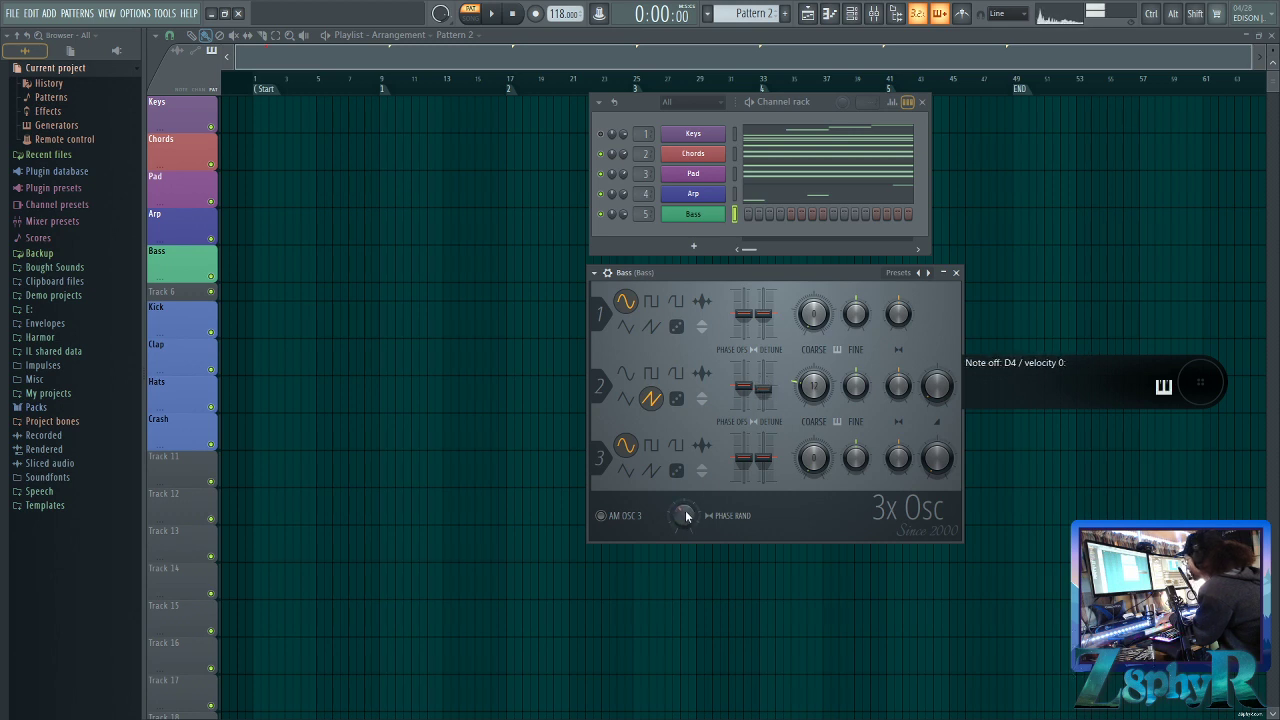
pyautogui.moveTo(685, 510); pyautogui.dragTo(685, 550)
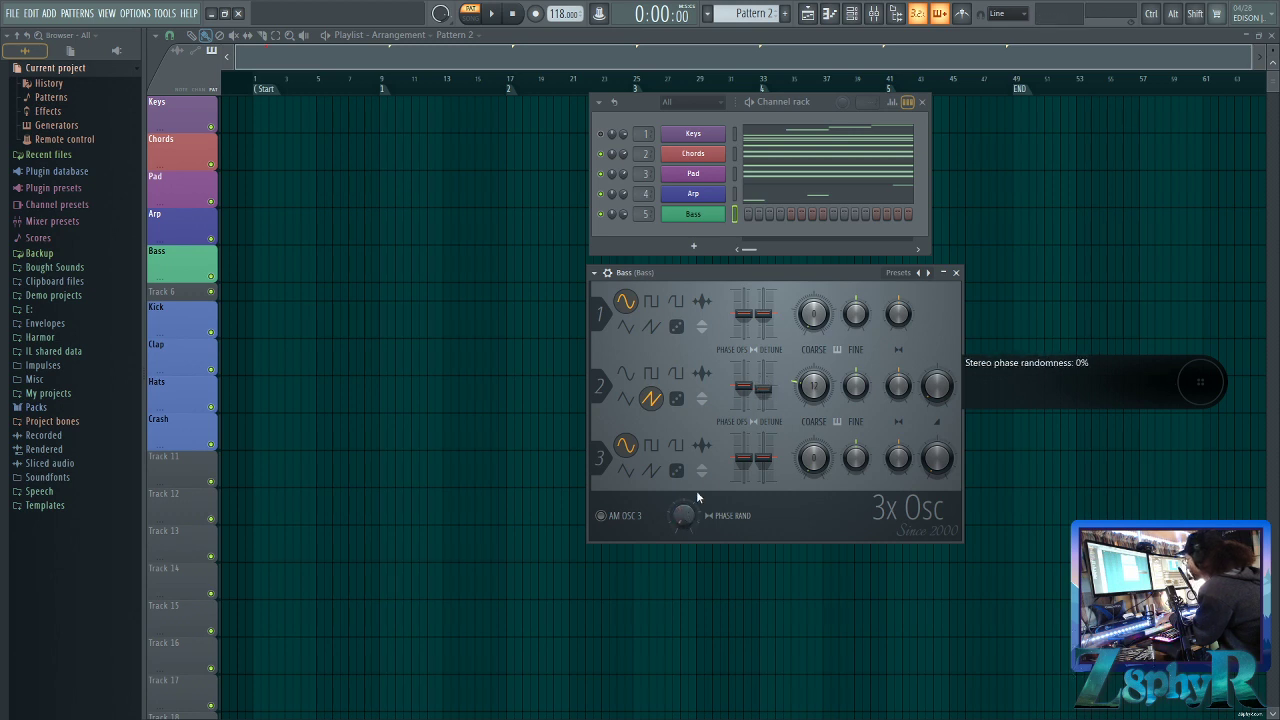
# Enable the Bass volume envelope with zero attack and a short release, and set the filter frequency to about 41%
pyautogui.click(607, 272)
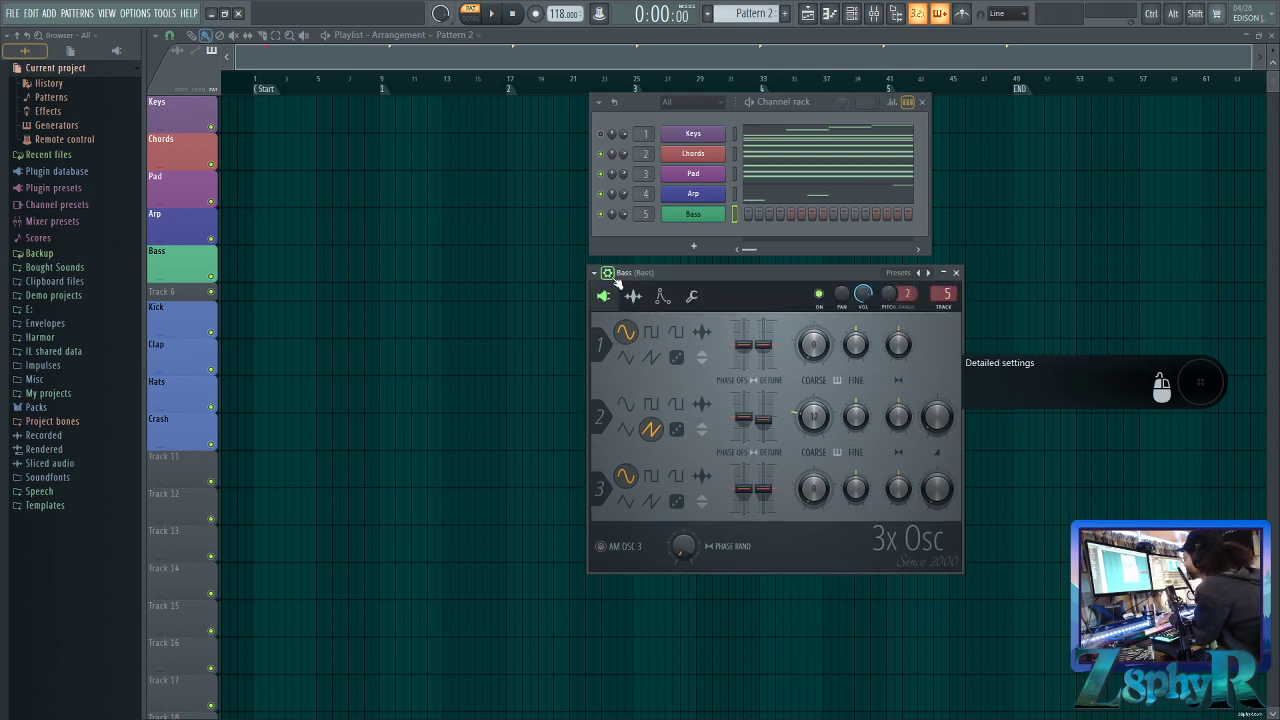
pyautogui.click(662, 298)
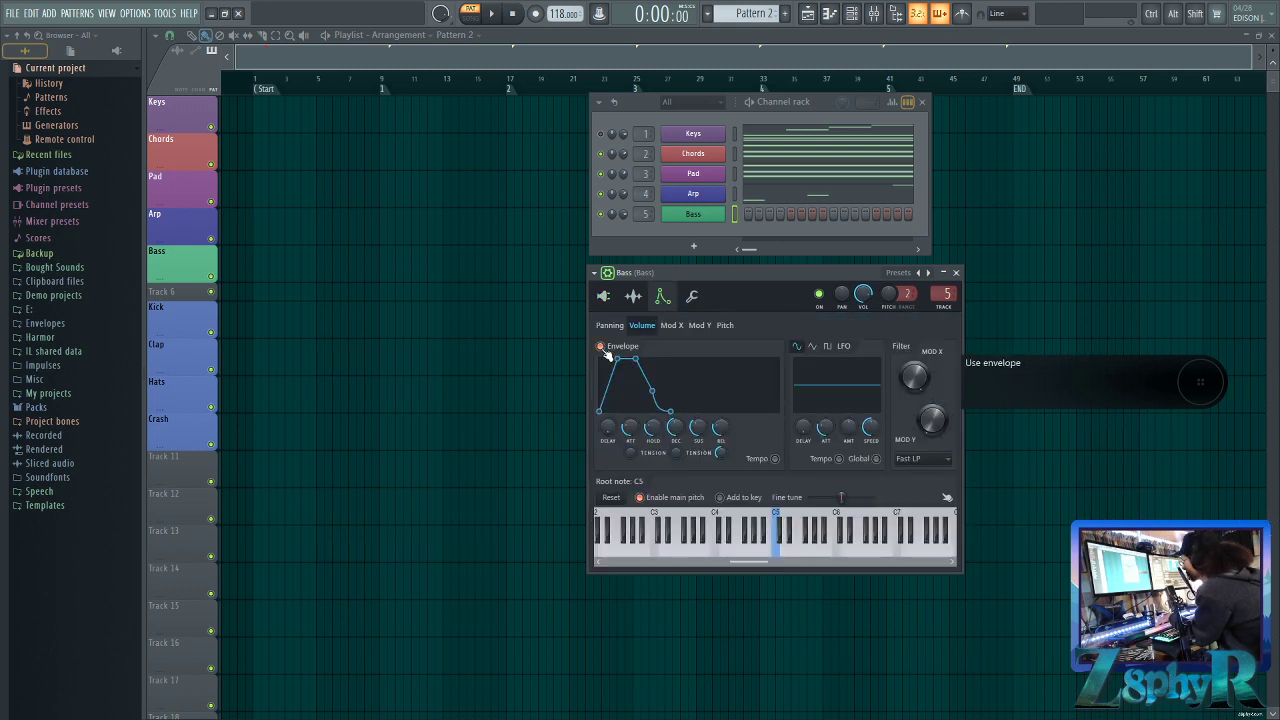
pyautogui.moveTo(628, 432); pyautogui.dragTo(628, 460)
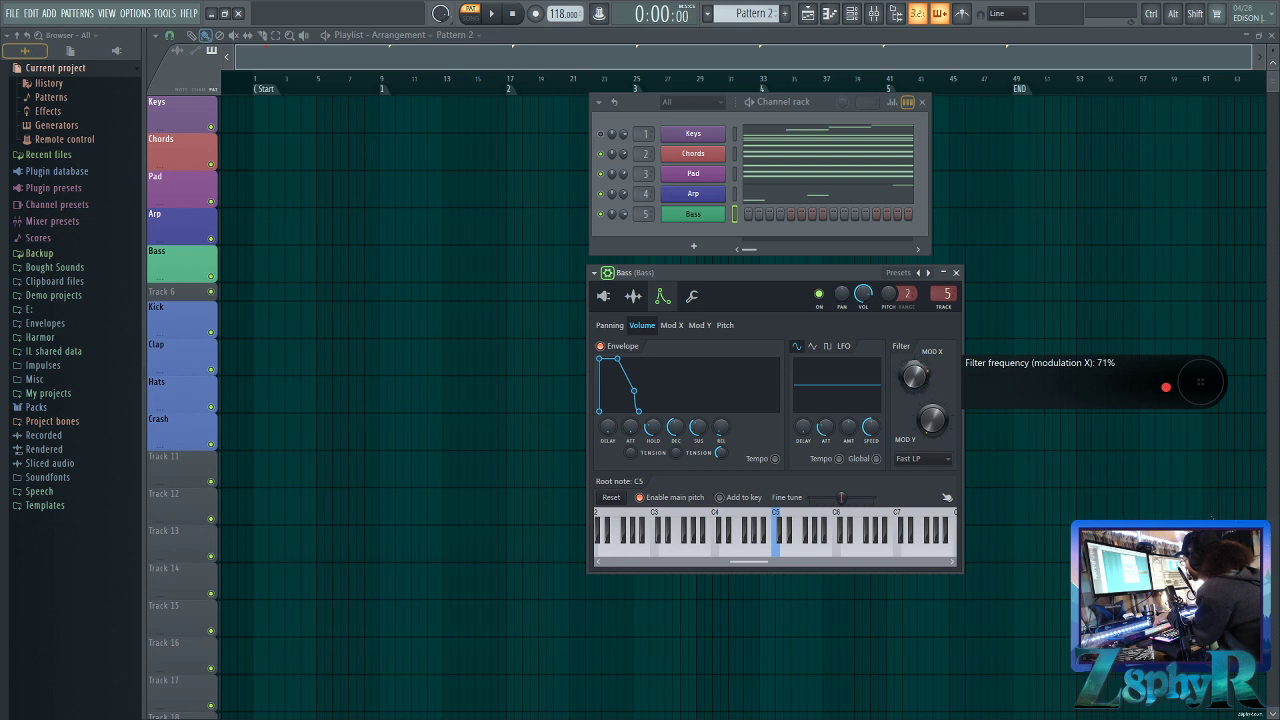
pyautogui.moveTo(920, 378)
pyautogui.mouseDown()
pyautogui.moveTo(920, 392)
pyautogui.moveTo(922, 375)
pyautogui.mouseUp()
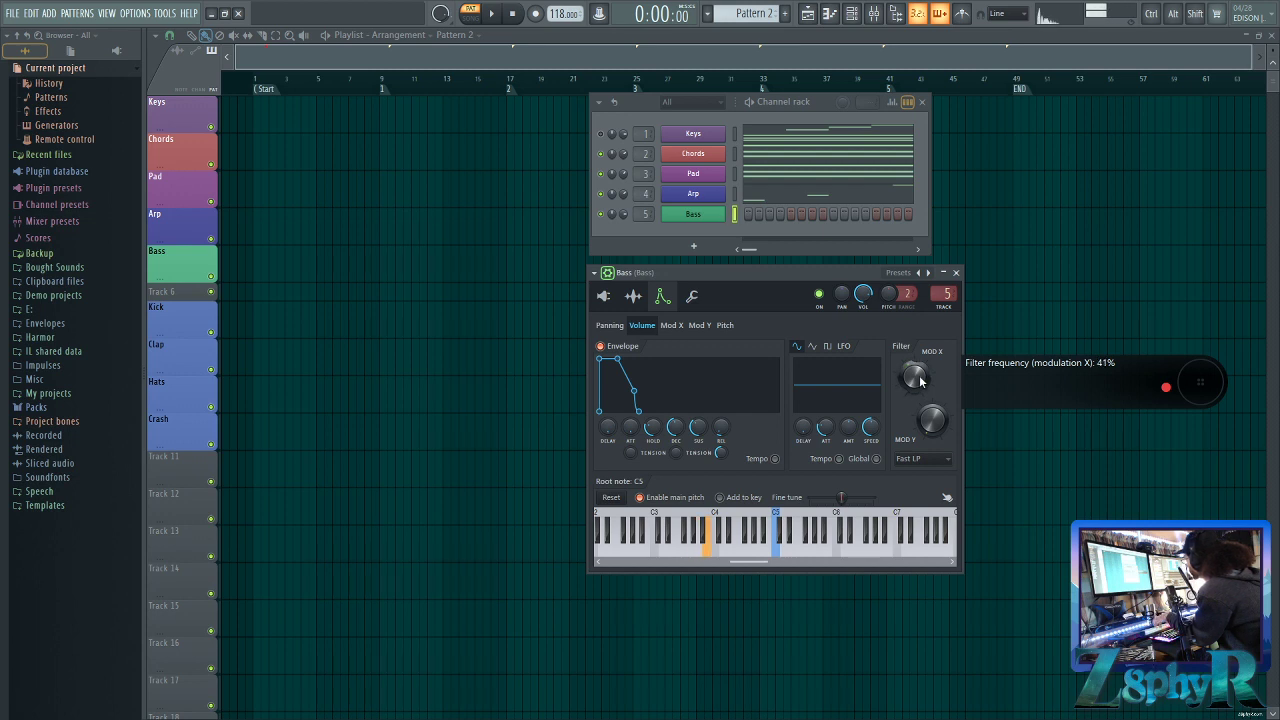
# Enable the Bass filter cutoff (Mod X) envelope with a small positive amount, zero attack and a hold time of 11%
pyautogui.click(673, 327)
pyautogui.click(603, 347)
pyautogui.moveTo(768, 428); pyautogui.dragTo(768, 404)
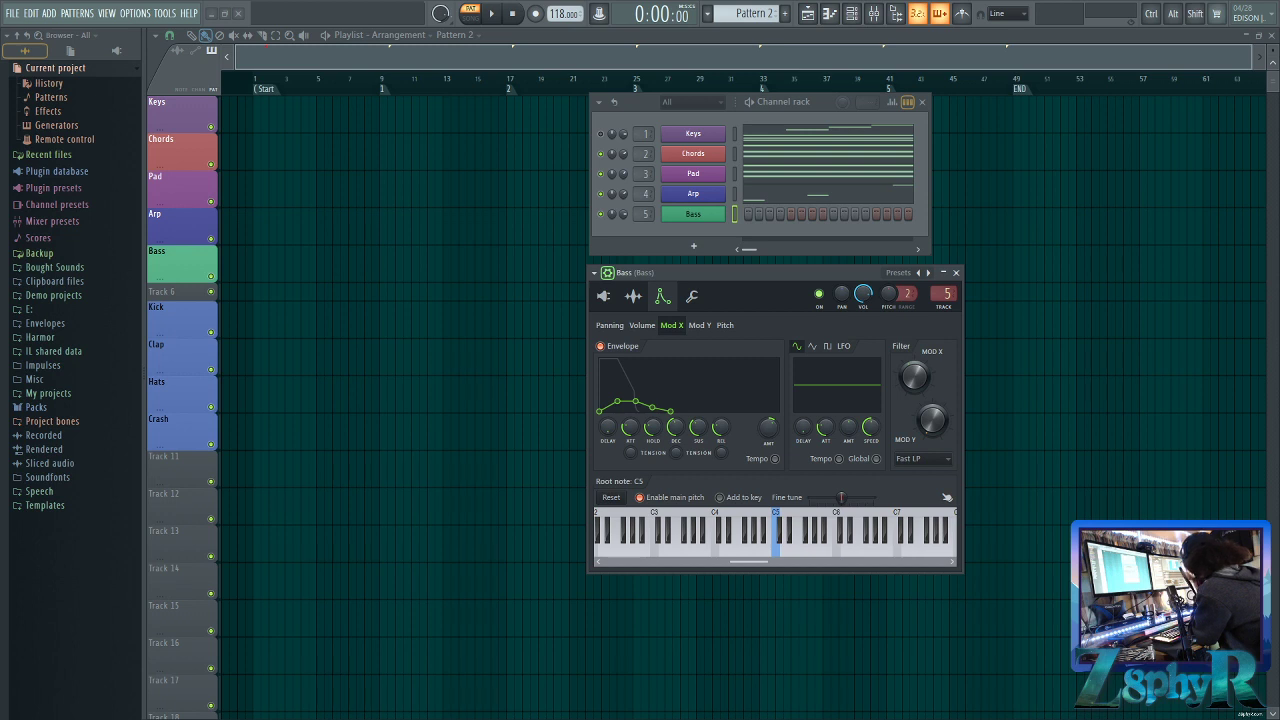
pyautogui.moveTo(632, 432); pyautogui.dragTo(673, 428)
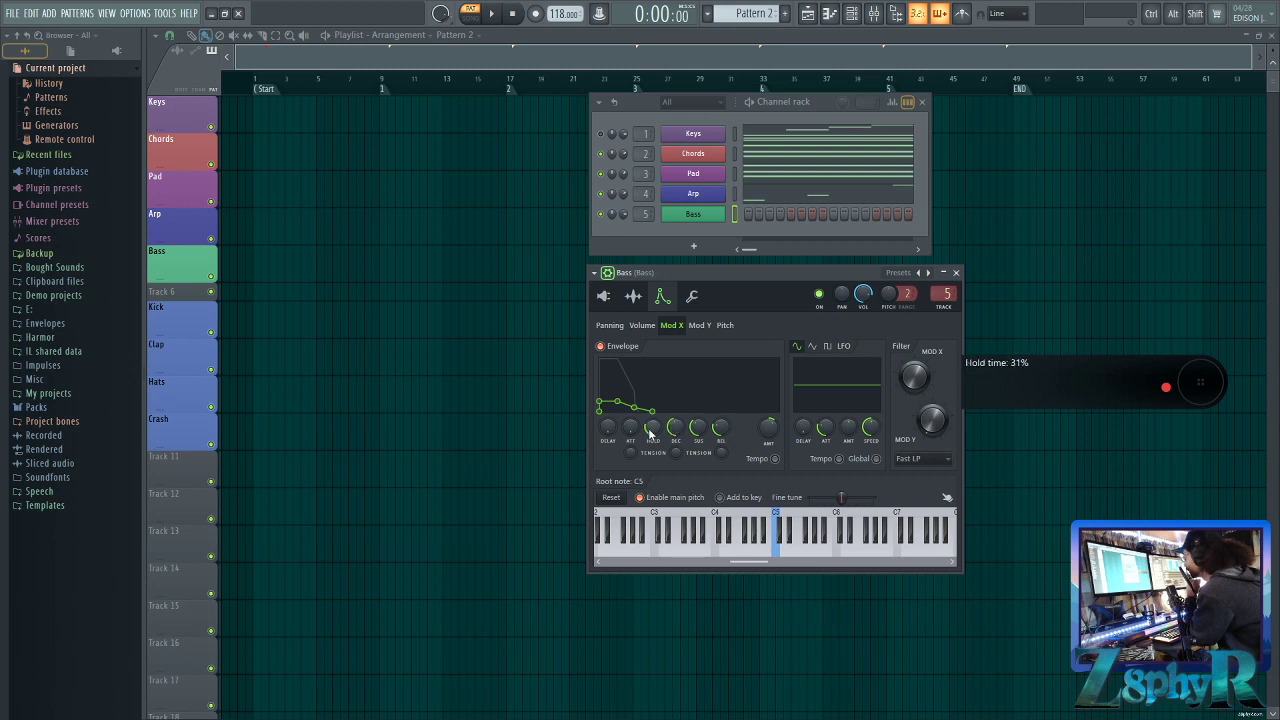
pyautogui.moveTo(652, 428); pyautogui.dragTo(652, 436)
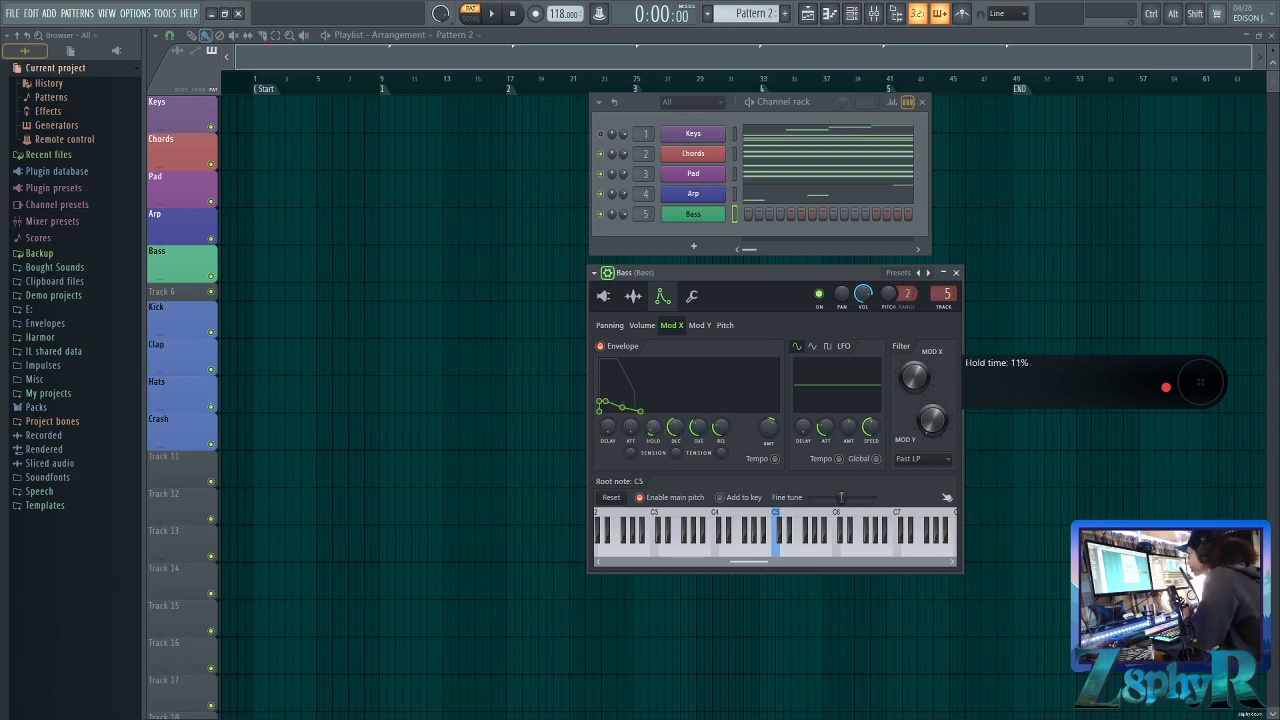
# Shape the Mod X envelope into a pluck with no hold or sustain, short decay and release, more amount and negative decay tension
pyautogui.moveTo(678, 428); pyautogui.dragTo(678, 434)
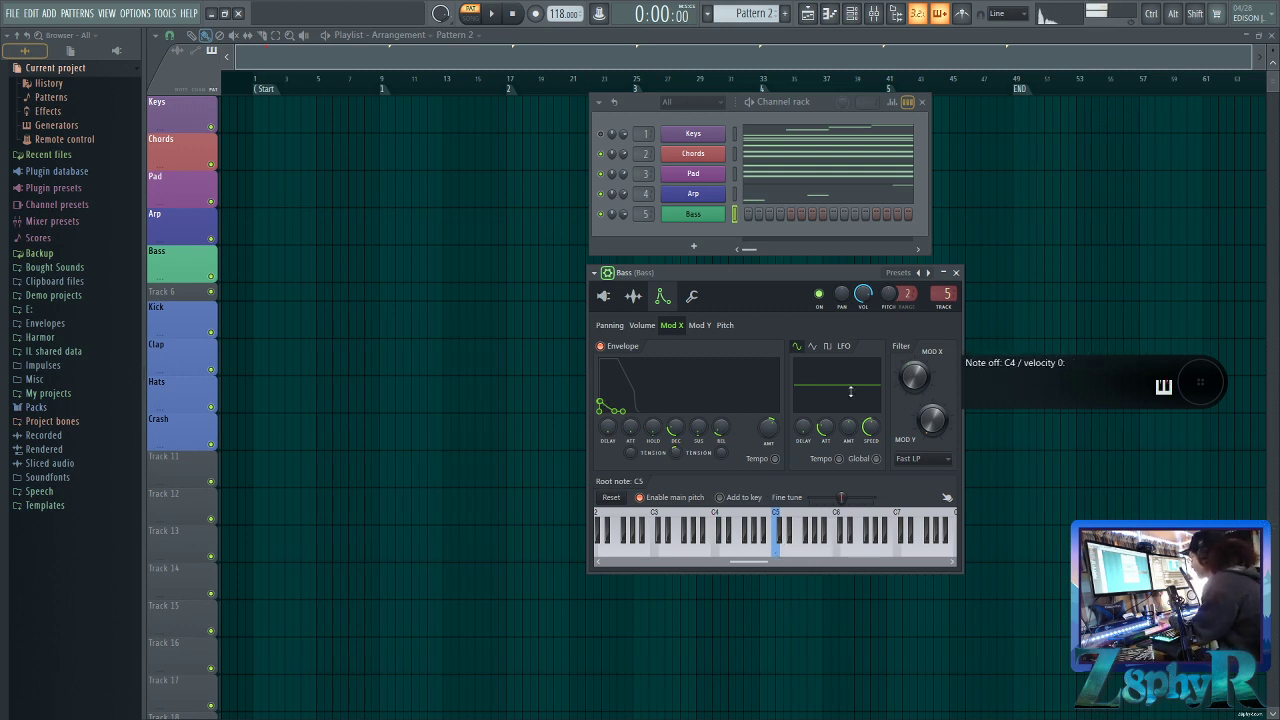
pyautogui.moveTo(768, 428); pyautogui.dragTo(768, 403)
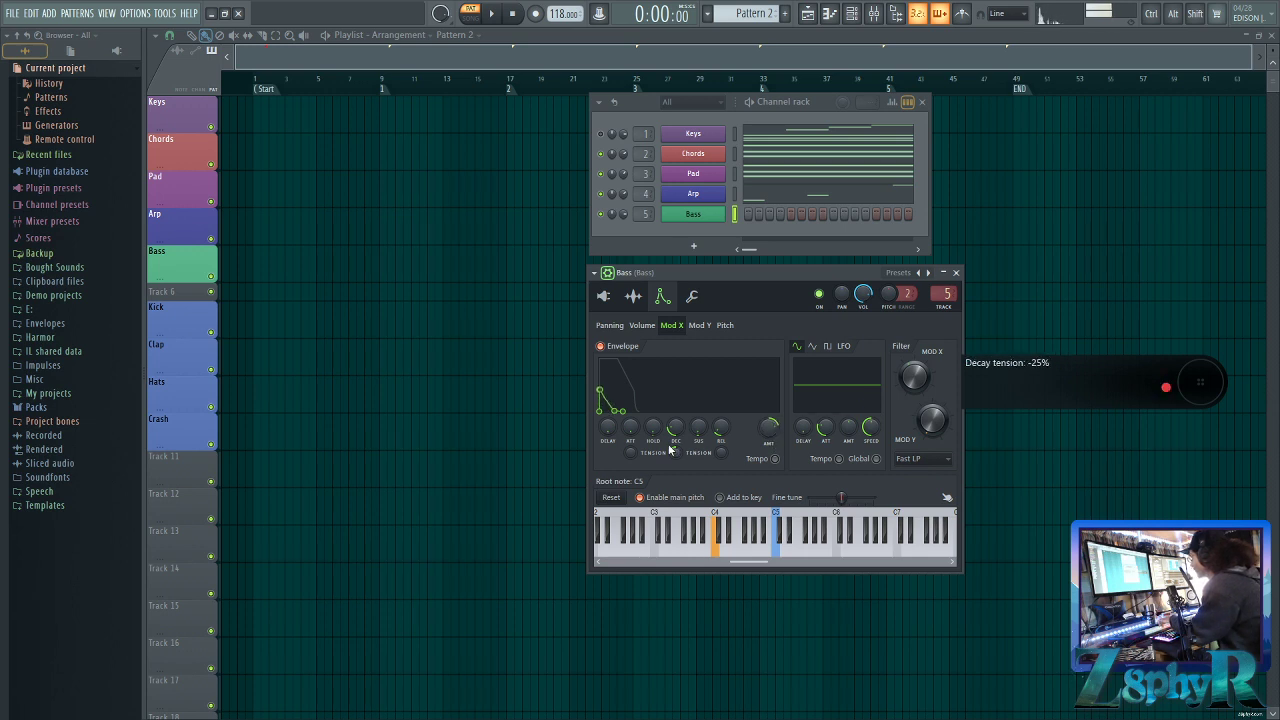
pyautogui.moveTo(674, 452)
pyautogui.mouseDown()
pyautogui.moveTo(674, 490)
pyautogui.moveTo(674, 475)
pyautogui.mouseUp()
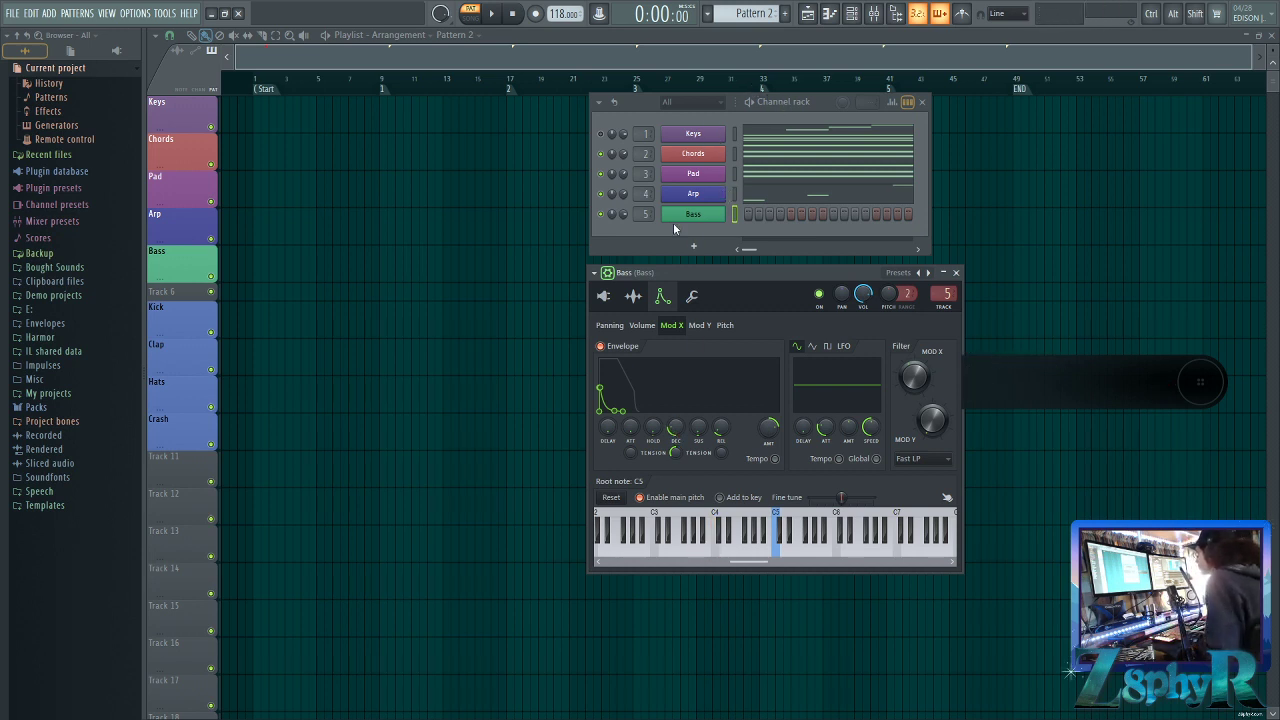
# Open the Bass piano roll and place an A4 note three steps long at the start of bar 1
pyautogui.rightClick(721, 210)
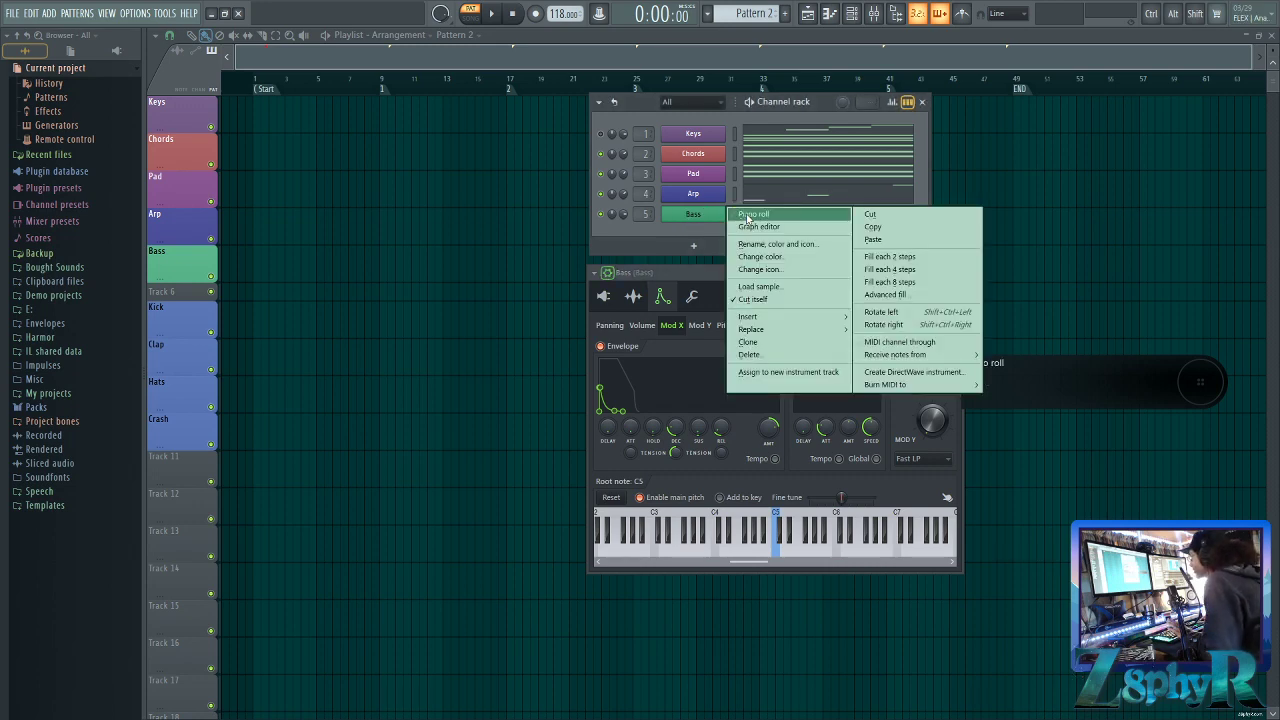
pyautogui.click(745, 216)
pyautogui.scroll(-5, 480, 280)
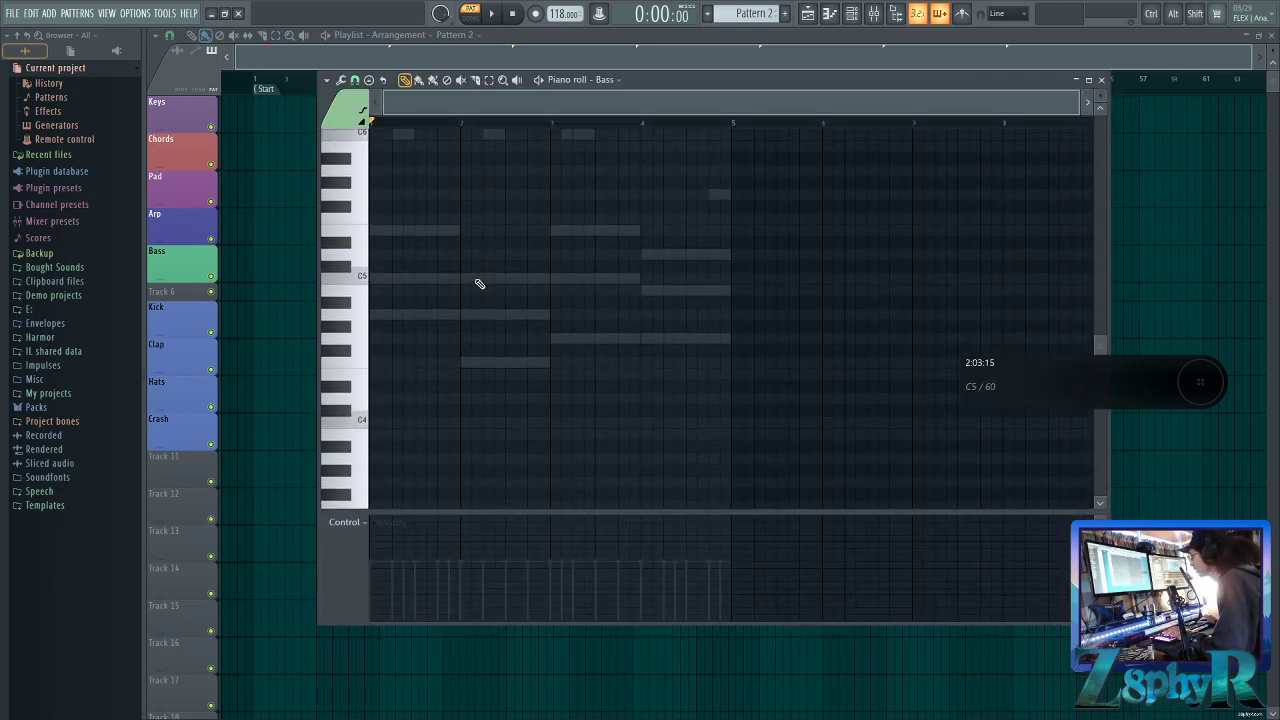
pyautogui.scroll(1, 395, 338)
pyautogui.click(379, 325)
pyautogui.keyDown('ctrl'); pyautogui.scroll(4, 400, 323); pyautogui.keyUp('ctrl')
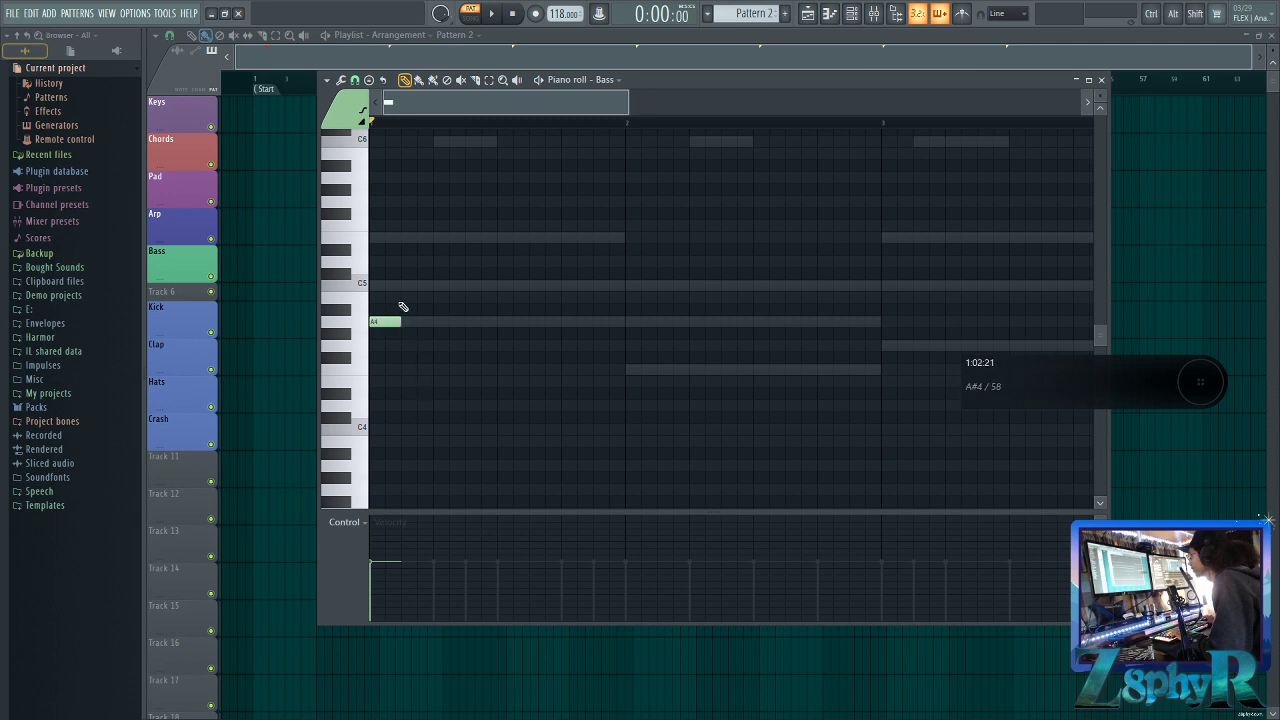
pyautogui.scroll(3, 369, 284)
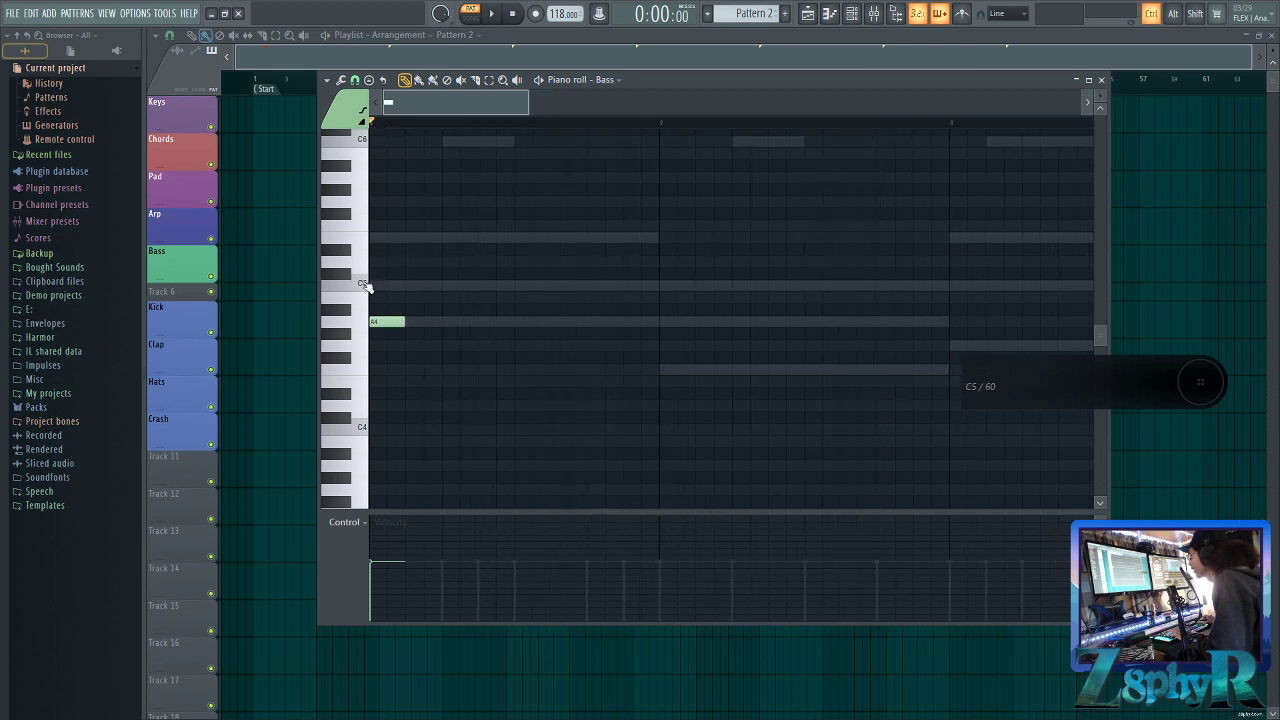
pyautogui.moveTo(451, 318); pyautogui.dragTo(458, 318)
pyautogui.scroll(-2, 458, 318)
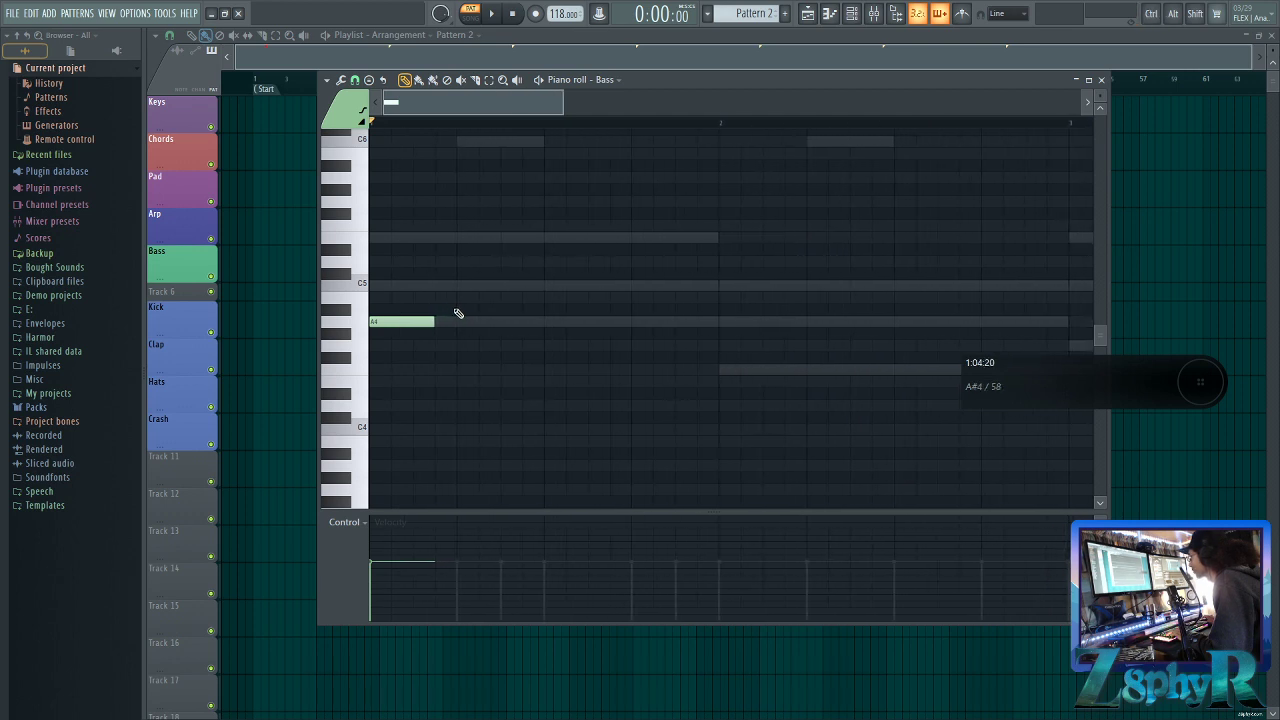
# Fill the rest of bar 1 with three 3-step and two 2-step A4 notes, and add a 2-step C5 at the bar's start
pyautogui.click(443, 323)
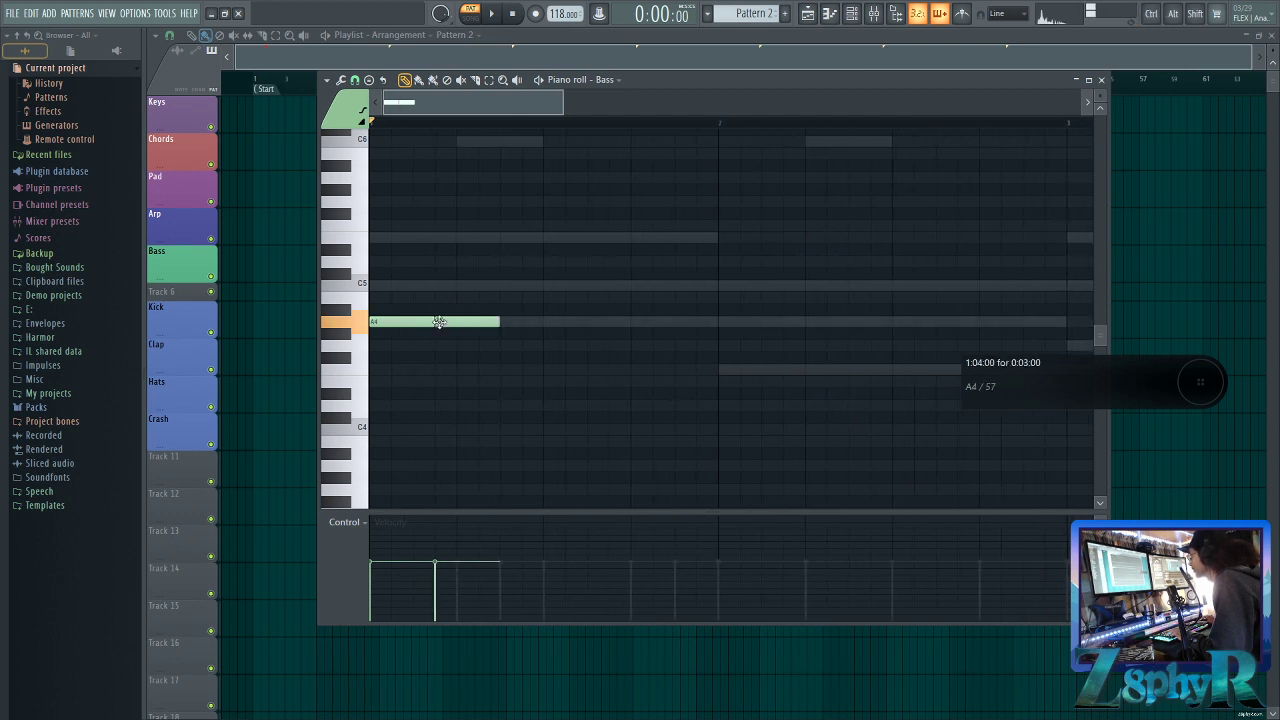
pyautogui.click(507, 322)
pyautogui.click(577, 322)
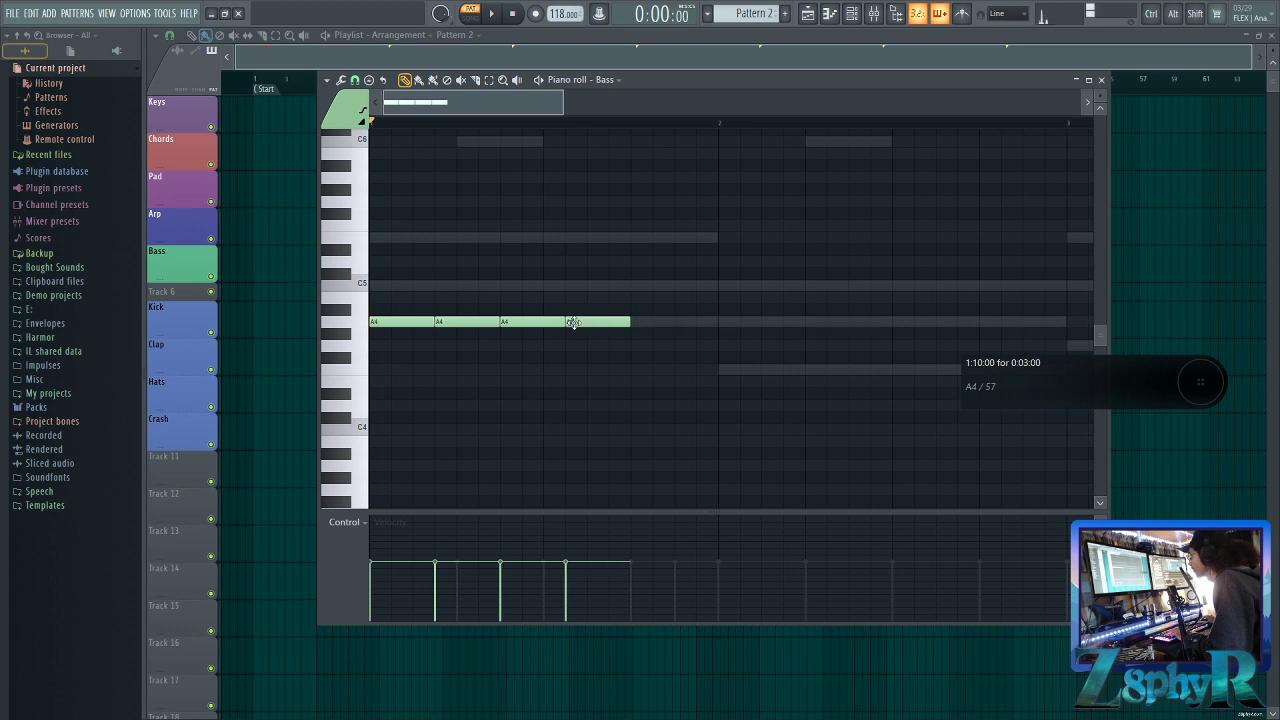
pyautogui.click(639, 322)
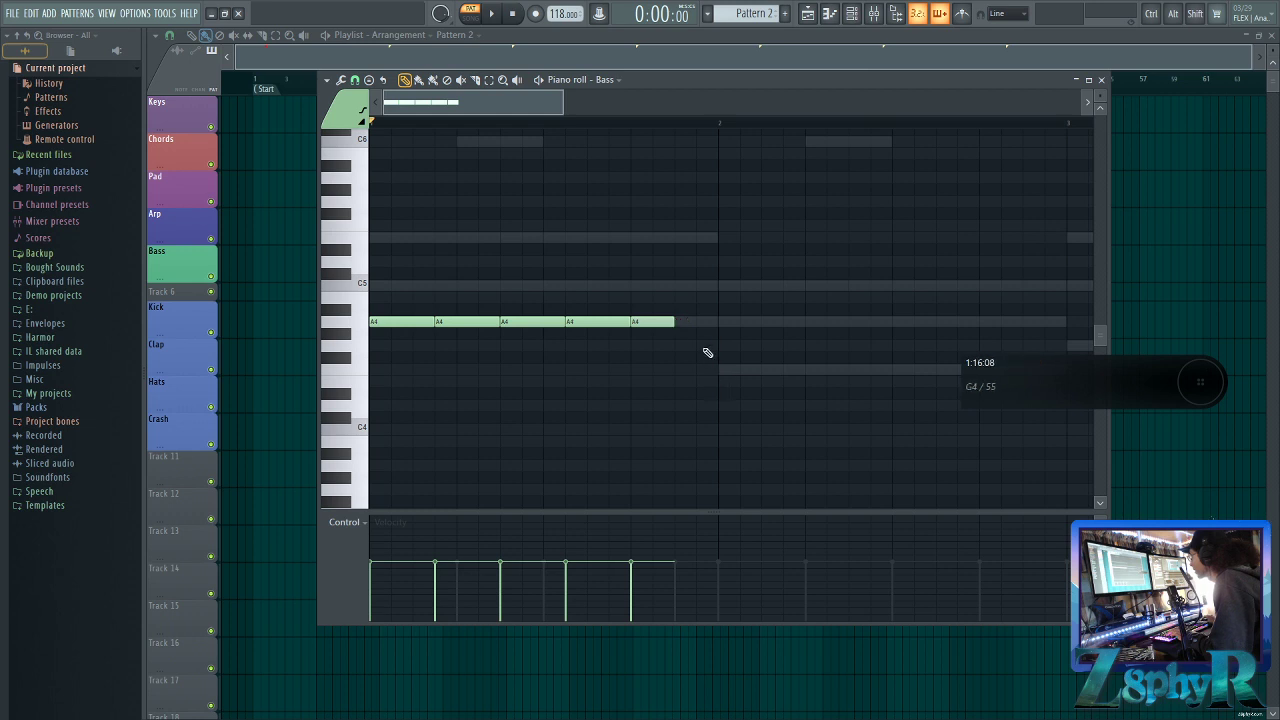
pyautogui.click(685, 323)
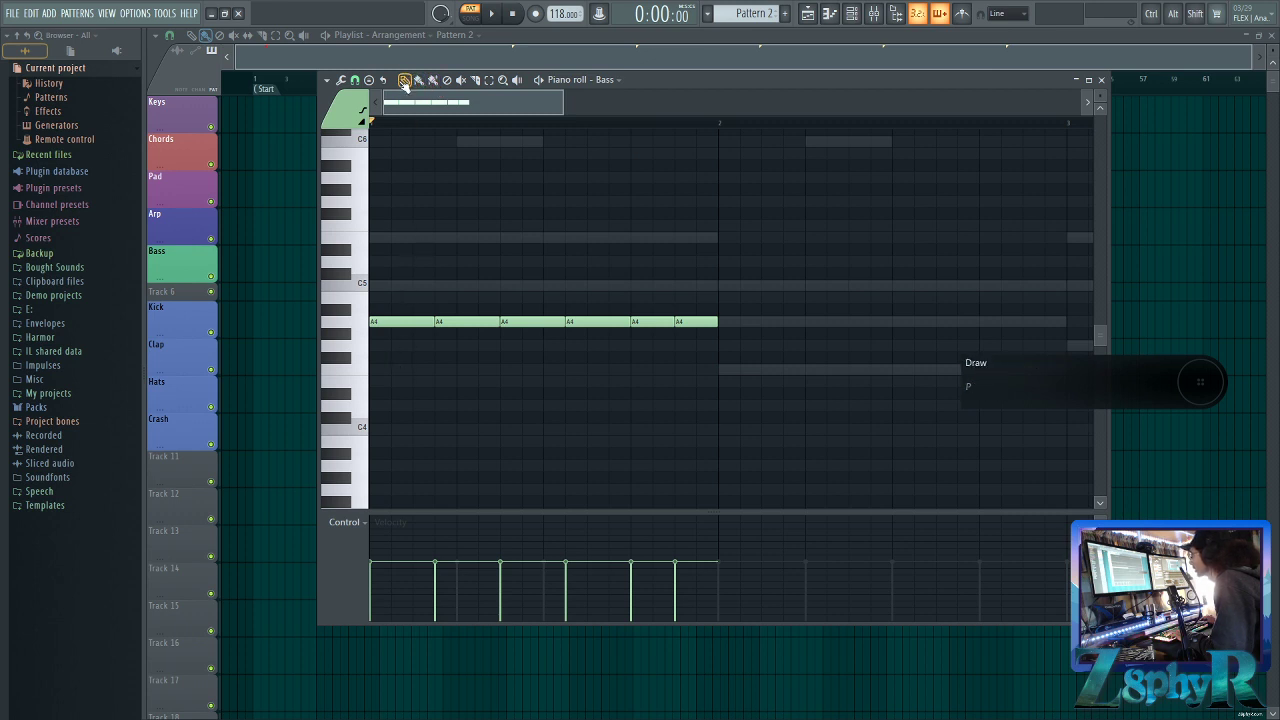
pyautogui.click(380, 286)
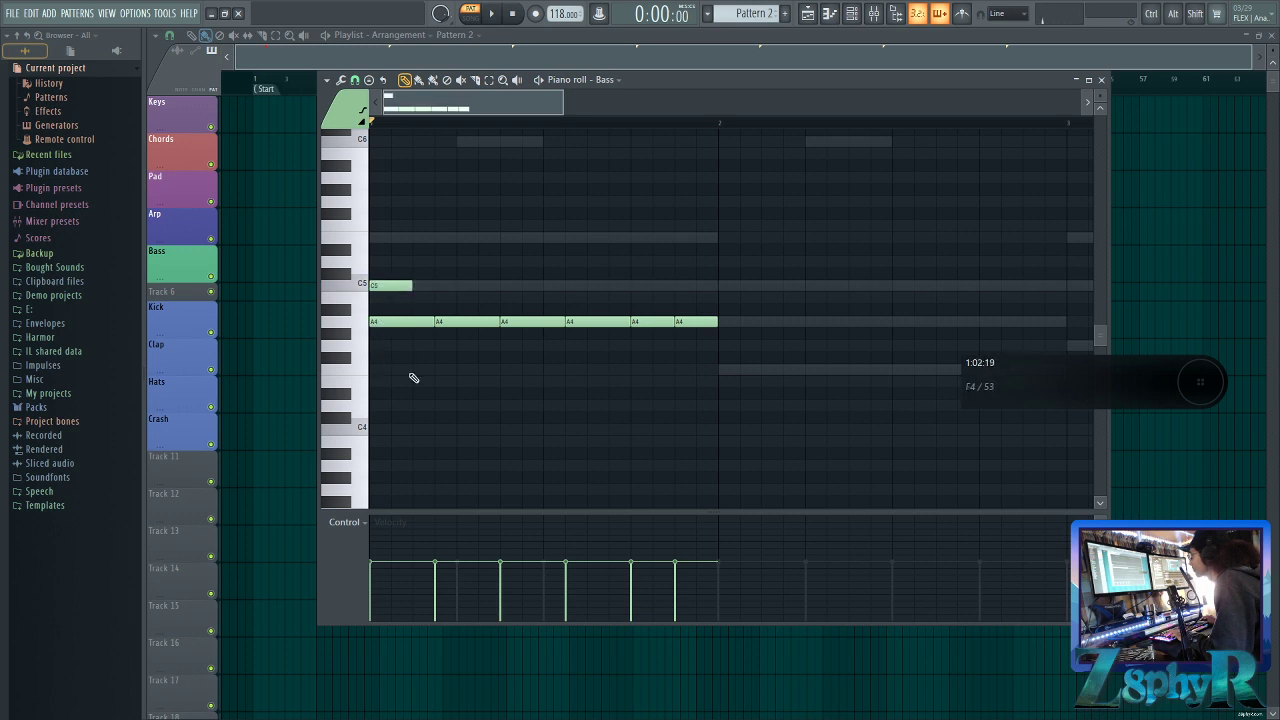
# Lengthen the bar 1 C5 note to three steps and place three more 3-step C5 notes directly after it
pyautogui.moveTo(407, 285); pyautogui.dragTo(423, 284)
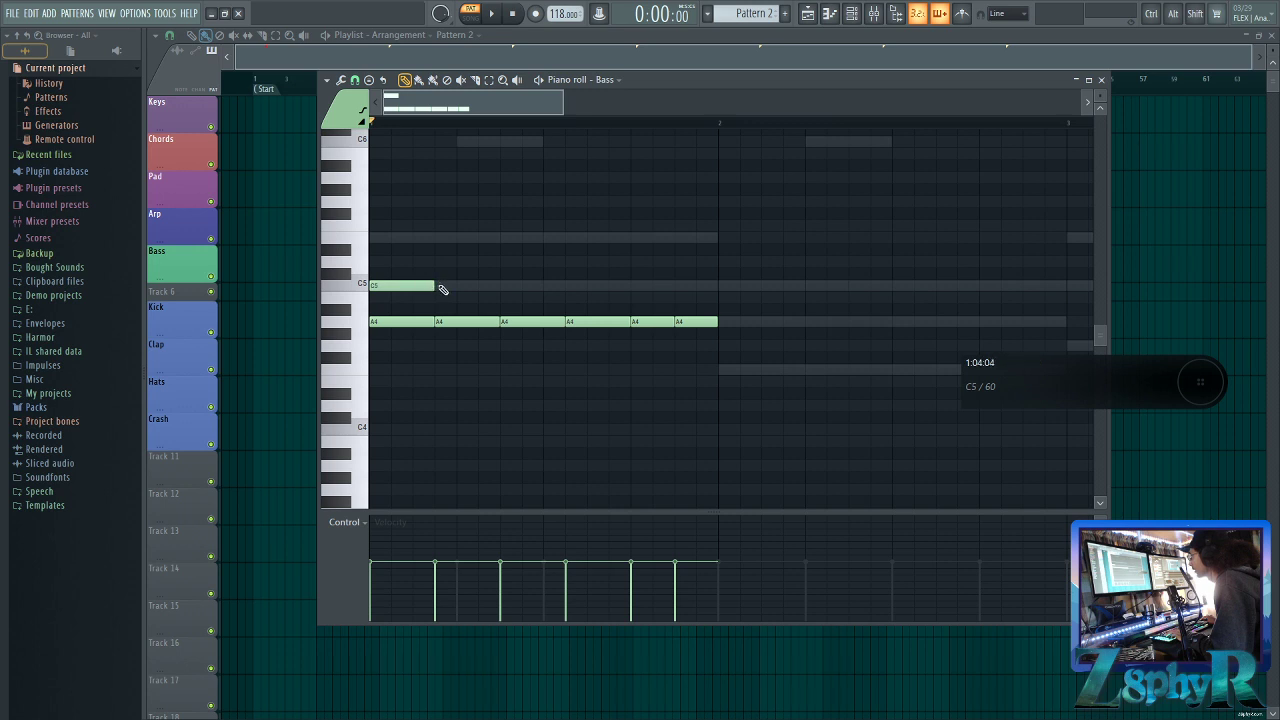
pyautogui.click(417, 284)
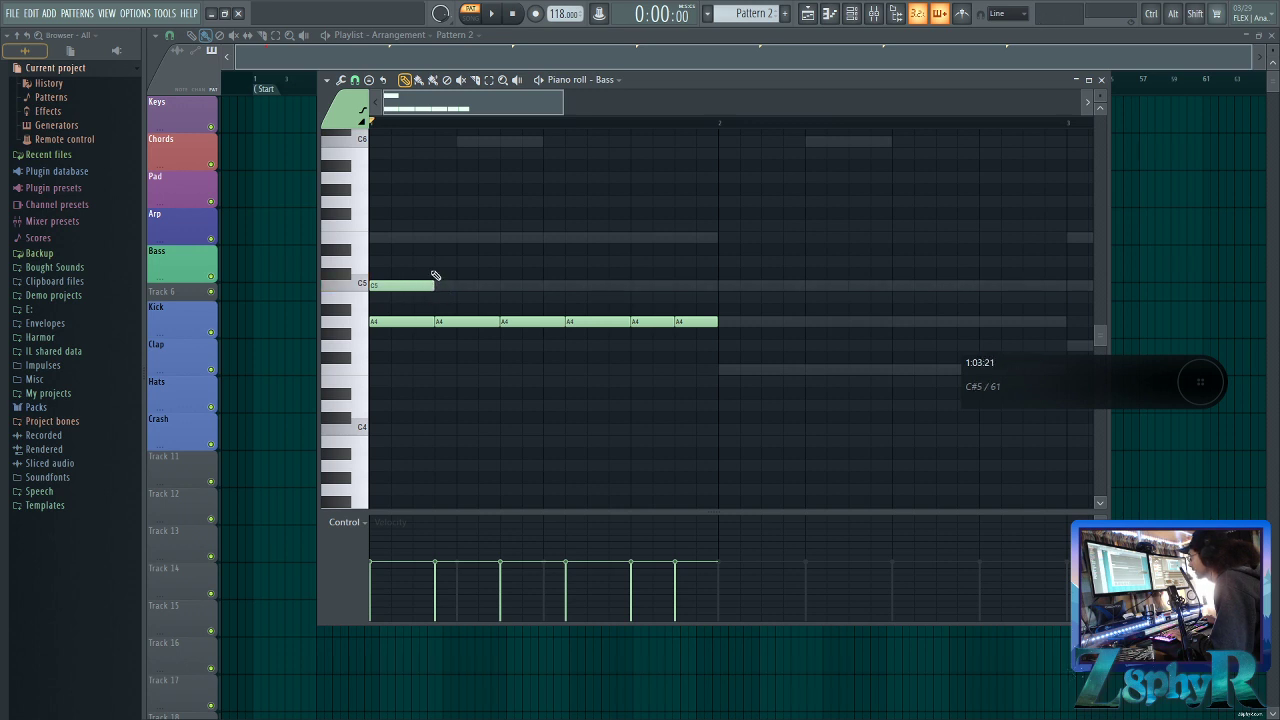
pyautogui.click(440, 286)
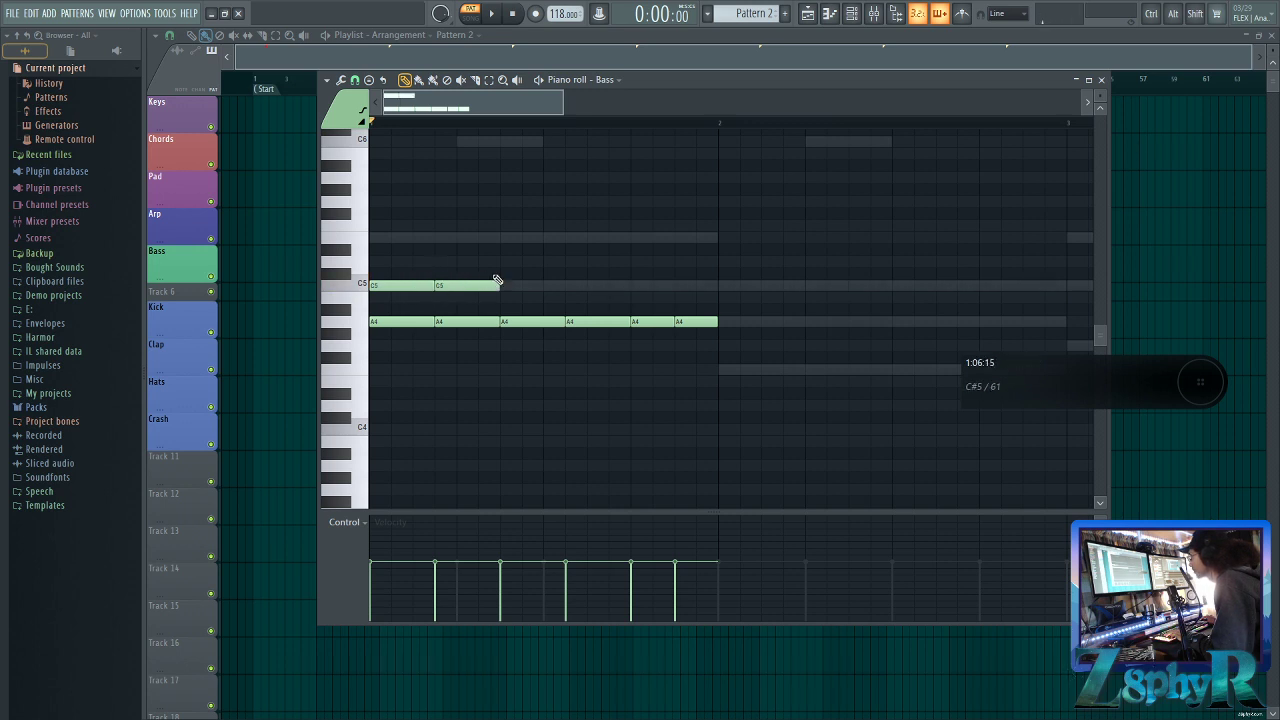
pyautogui.click(508, 287)
pyautogui.click(576, 285)
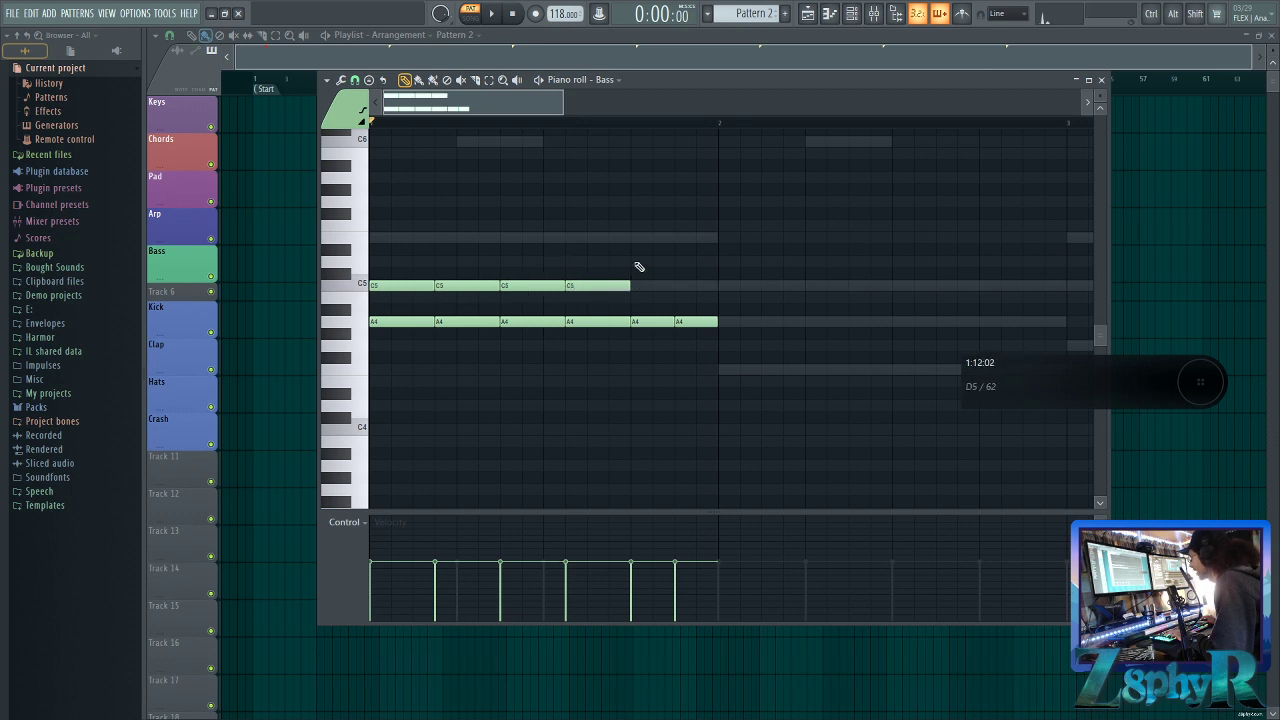
# Delete all the C5 notes above the A4 row in bar 1
pyautogui.rightClick(530, 287)
pyautogui.rightClick(467, 287)
pyautogui.rightClick(420, 287)
pyautogui.rightClick(598, 287)
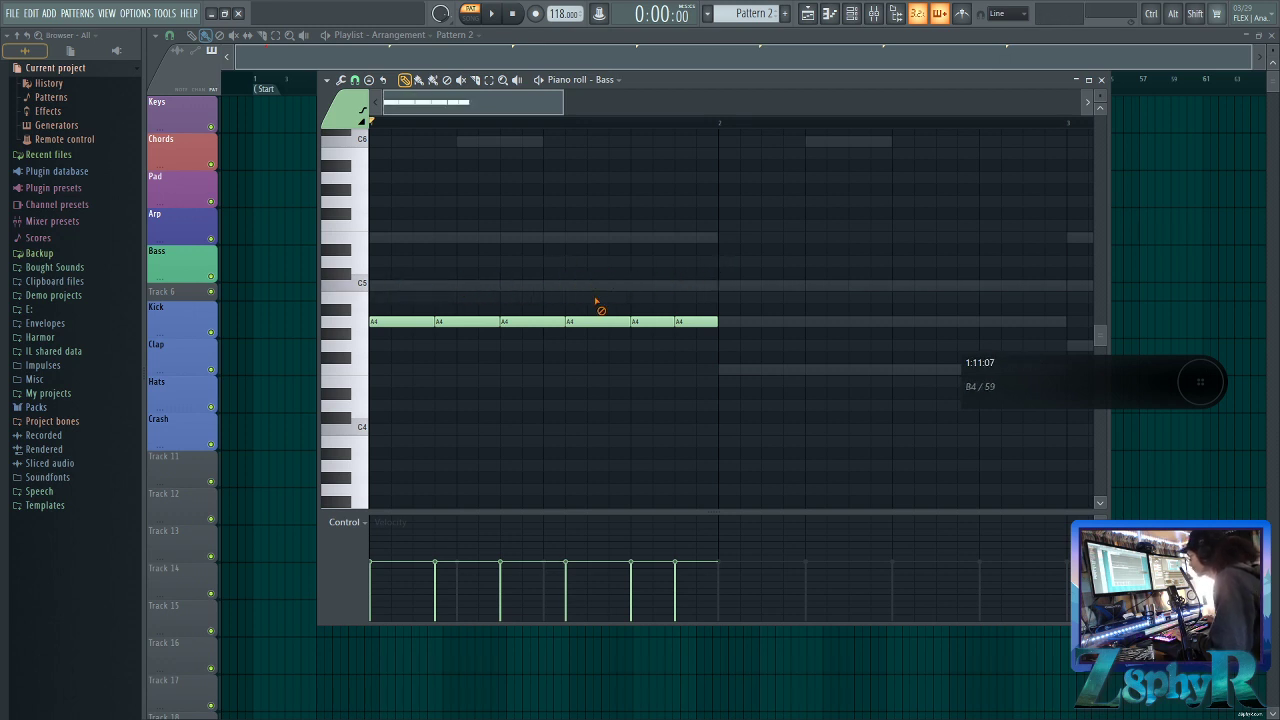
# Copy all six A4 notes from bar 1 into bar 2, pitched at F4
pyautogui.moveTo(813, 281); pyautogui.dragTo(491, 341)
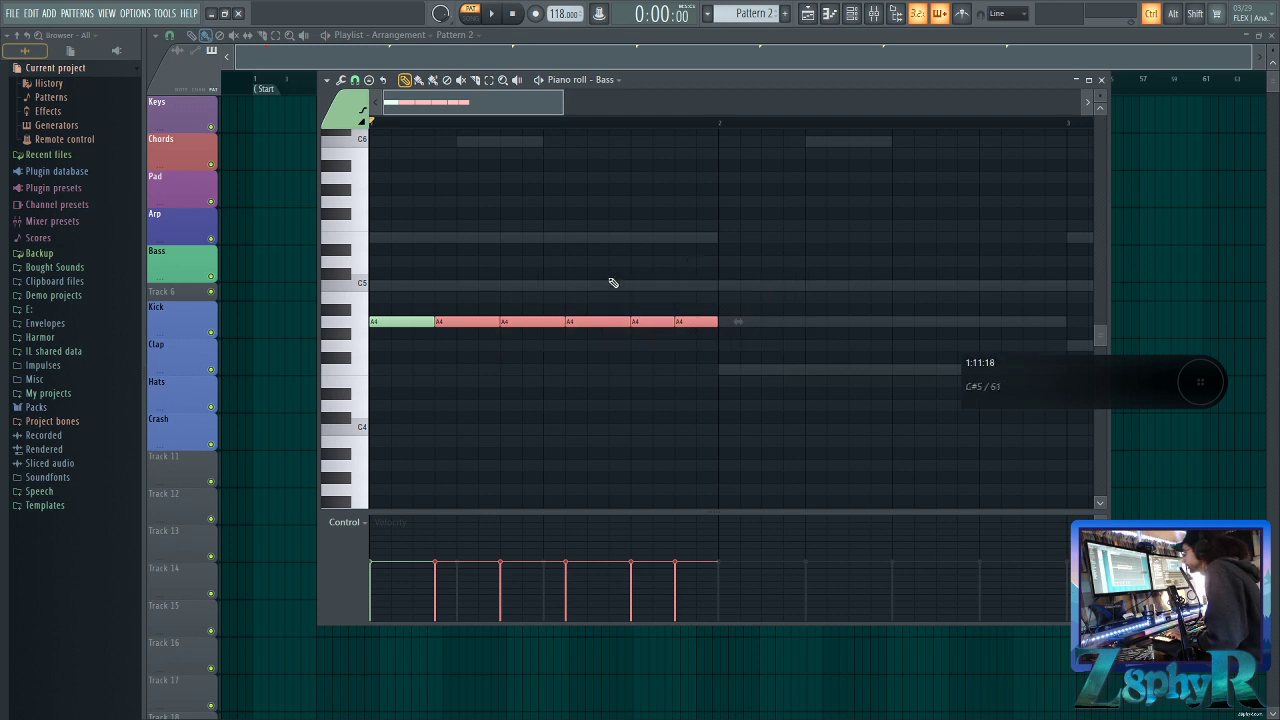
pyautogui.keyDown('ctrl'); pyautogui.click(760, 250); pyautogui.keyUp('ctrl')
pyautogui.moveTo(838, 222); pyautogui.dragTo(404, 347)
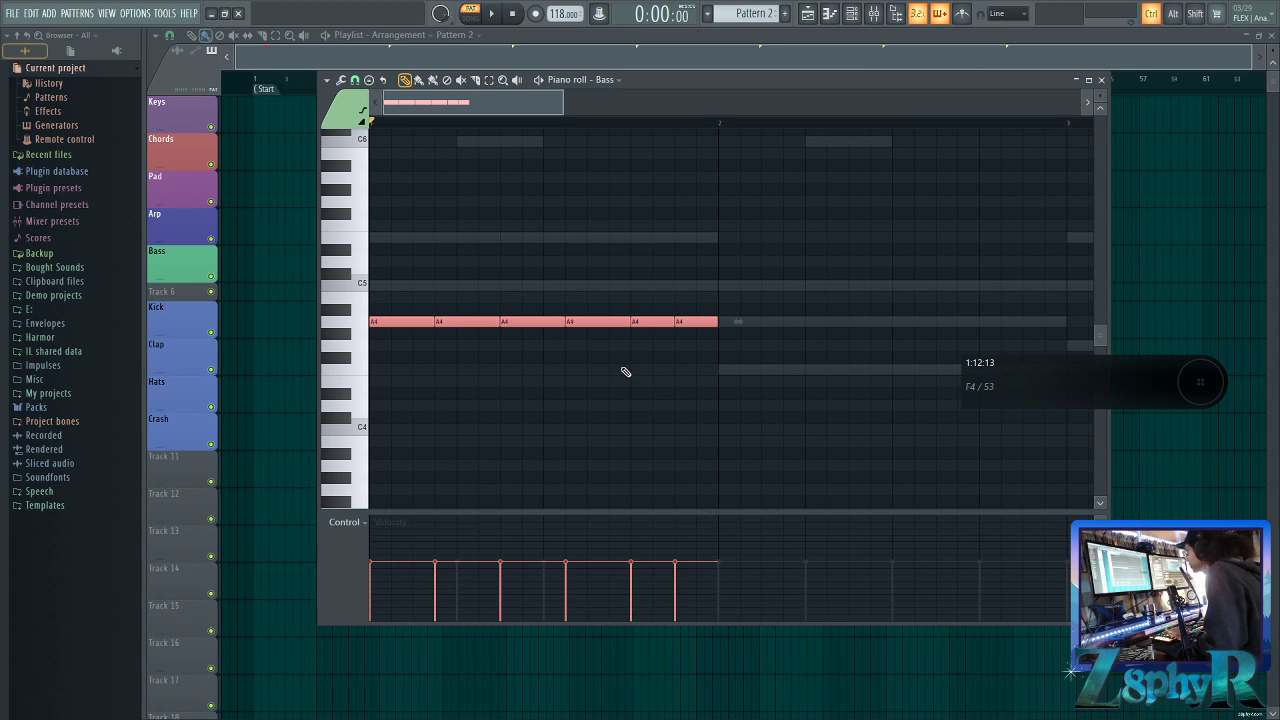
pyautogui.scroll(-3, 625, 372)
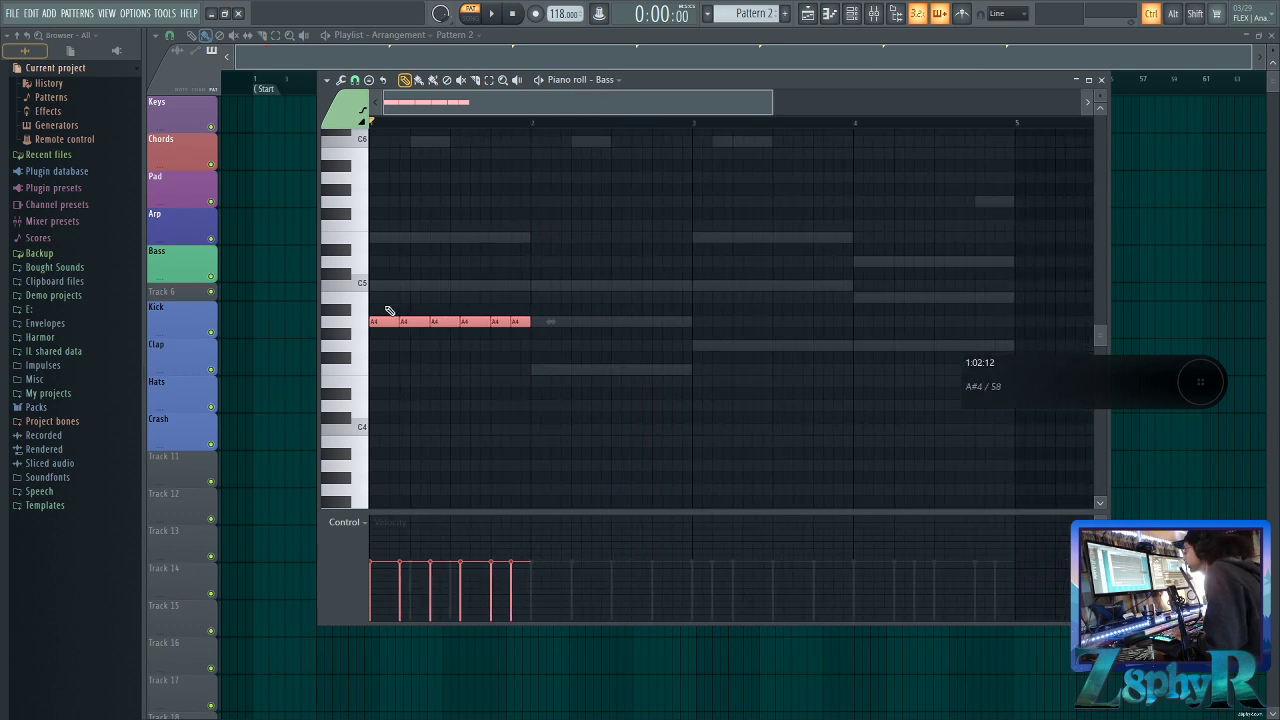
pyautogui.press('shift')
pyautogui.moveTo(394, 320); pyautogui.dragTo(541, 370)
# Copy the six-note rhythm from bar 2 into bar 3 at G4 and into bar 4 at D5
pyautogui.hscroll(2, 531, 432)
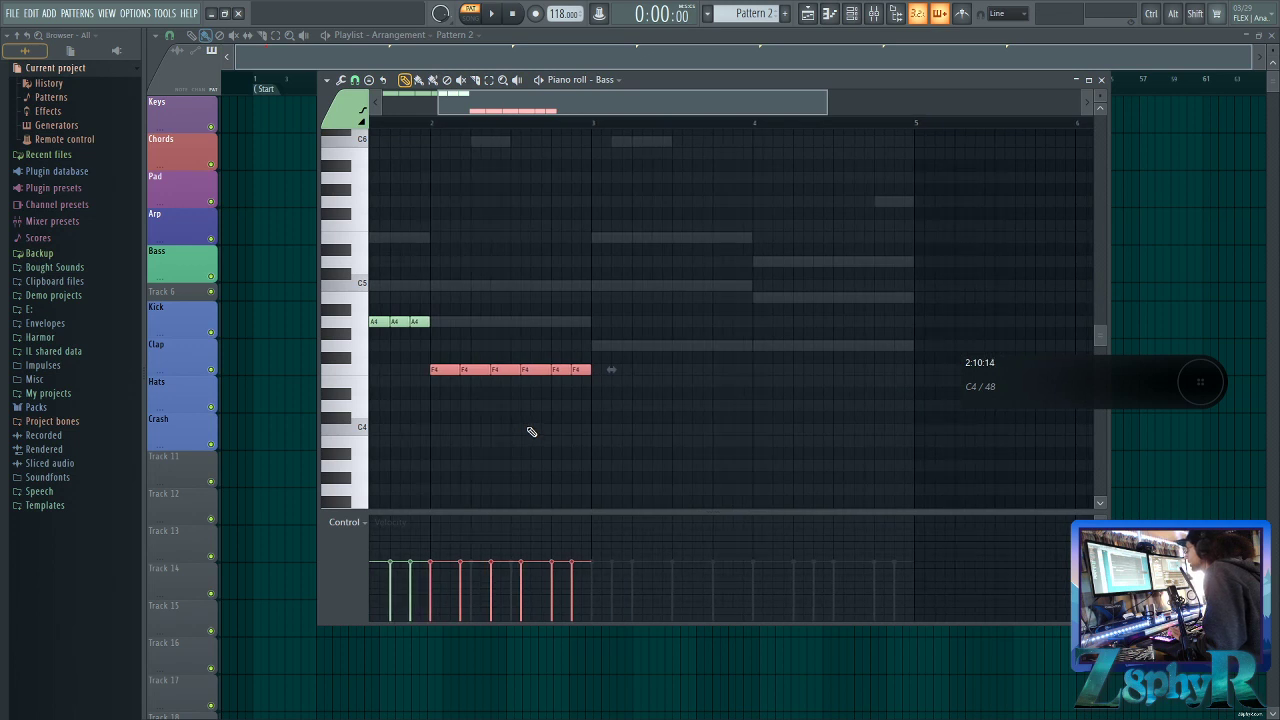
pyautogui.press('shift')
pyautogui.moveTo(447, 370); pyautogui.dragTo(612, 345)
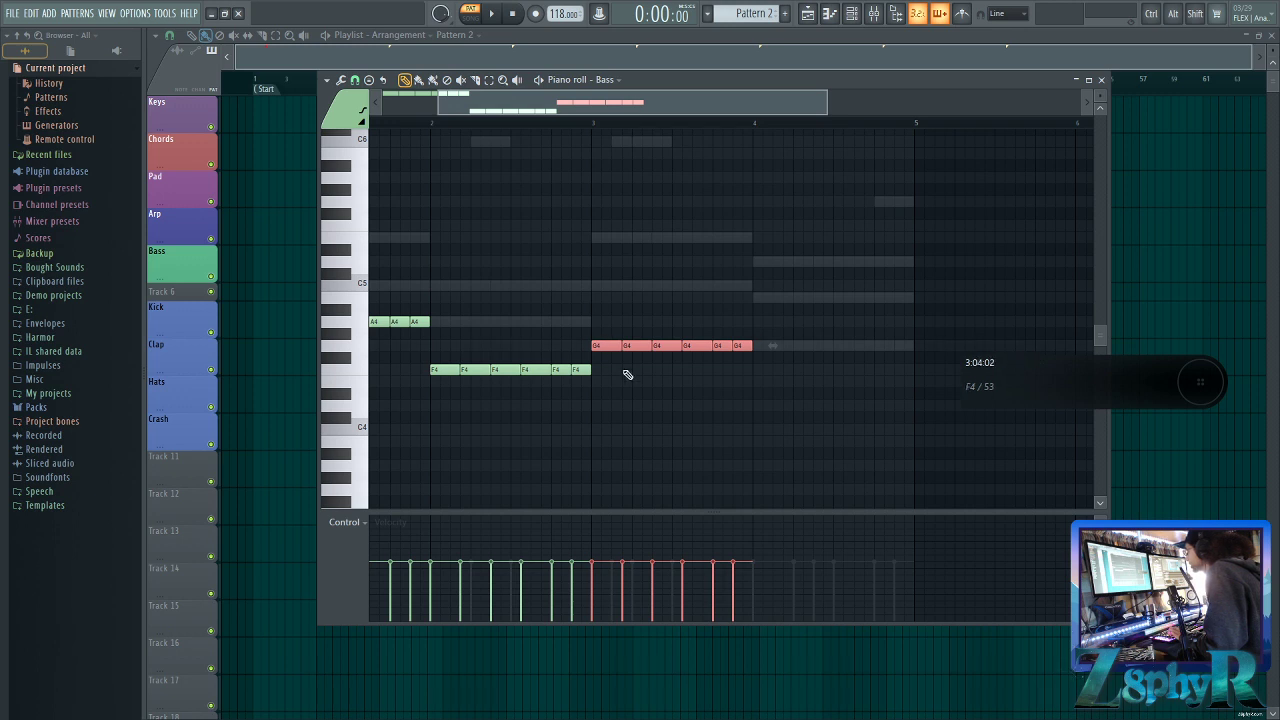
pyautogui.hscroll(3, 612, 366)
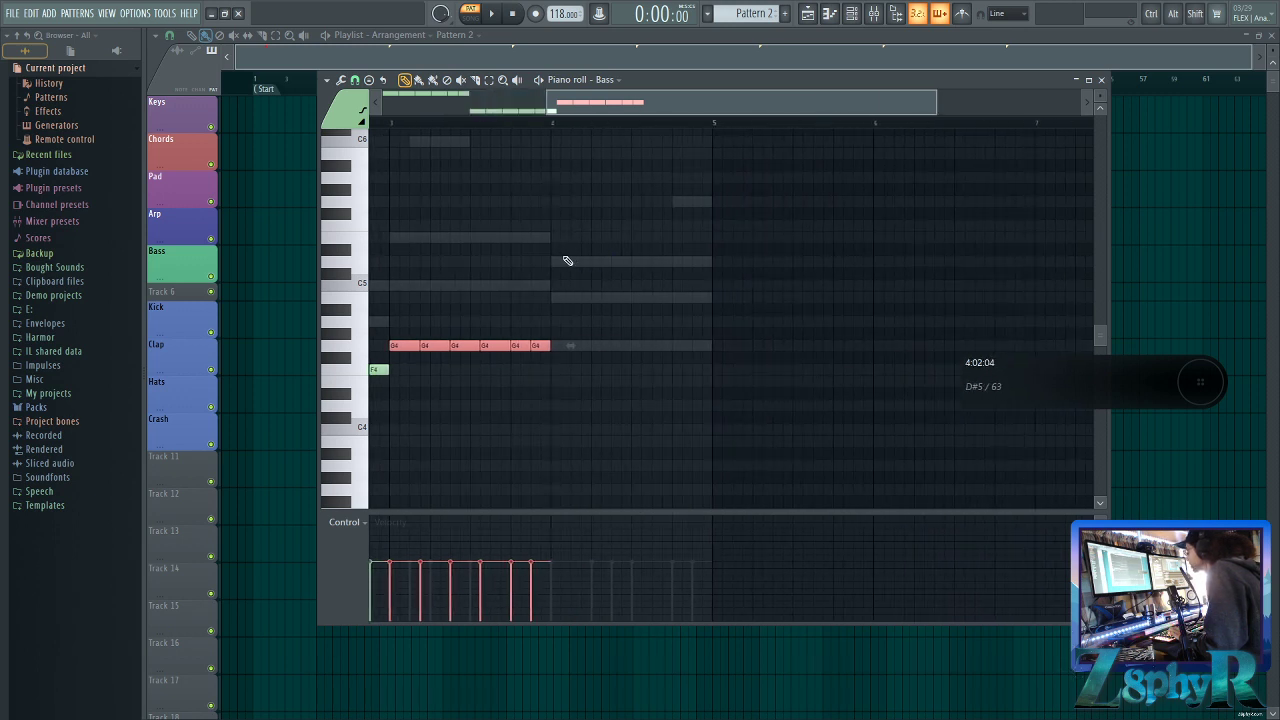
pyautogui.hscroll(-2, 515, 286)
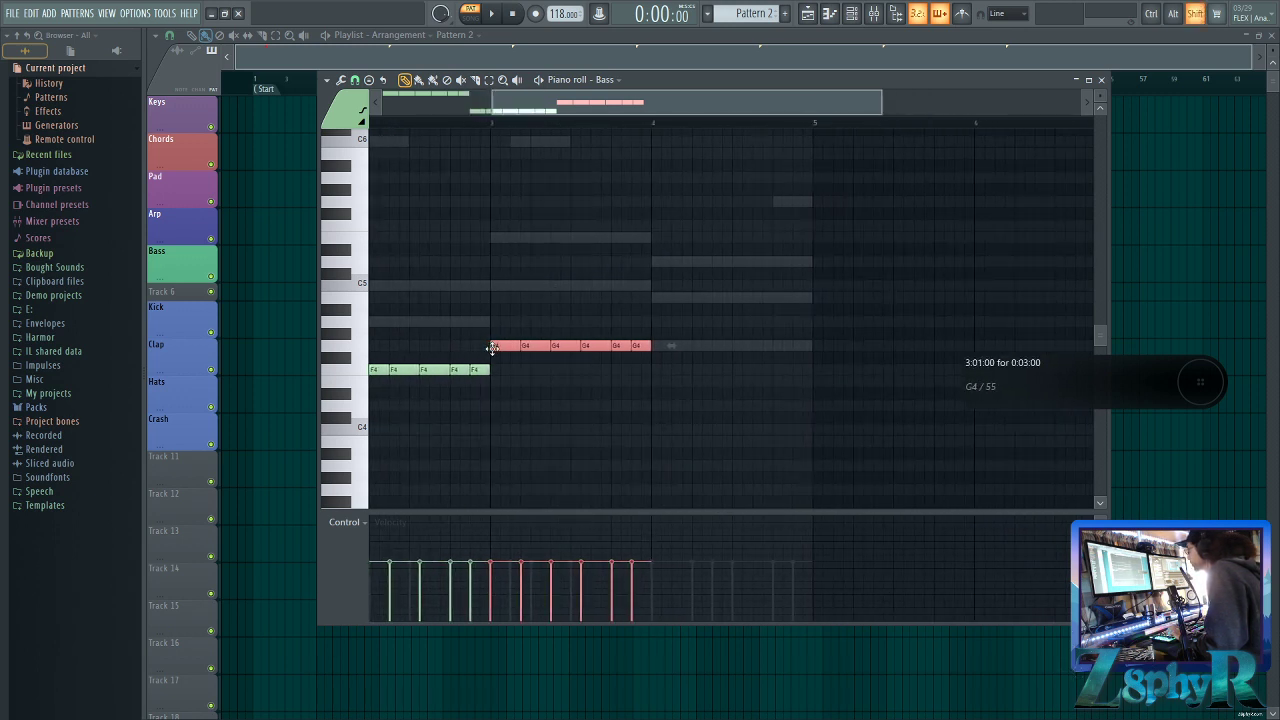
pyautogui.moveTo(492, 348); pyautogui.dragTo(654, 256)
pyautogui.keyDown('ctrl'); pyautogui.click(660, 221); pyautogui.keyUp('ctrl')
pyautogui.scroll(-3, 660, 221)
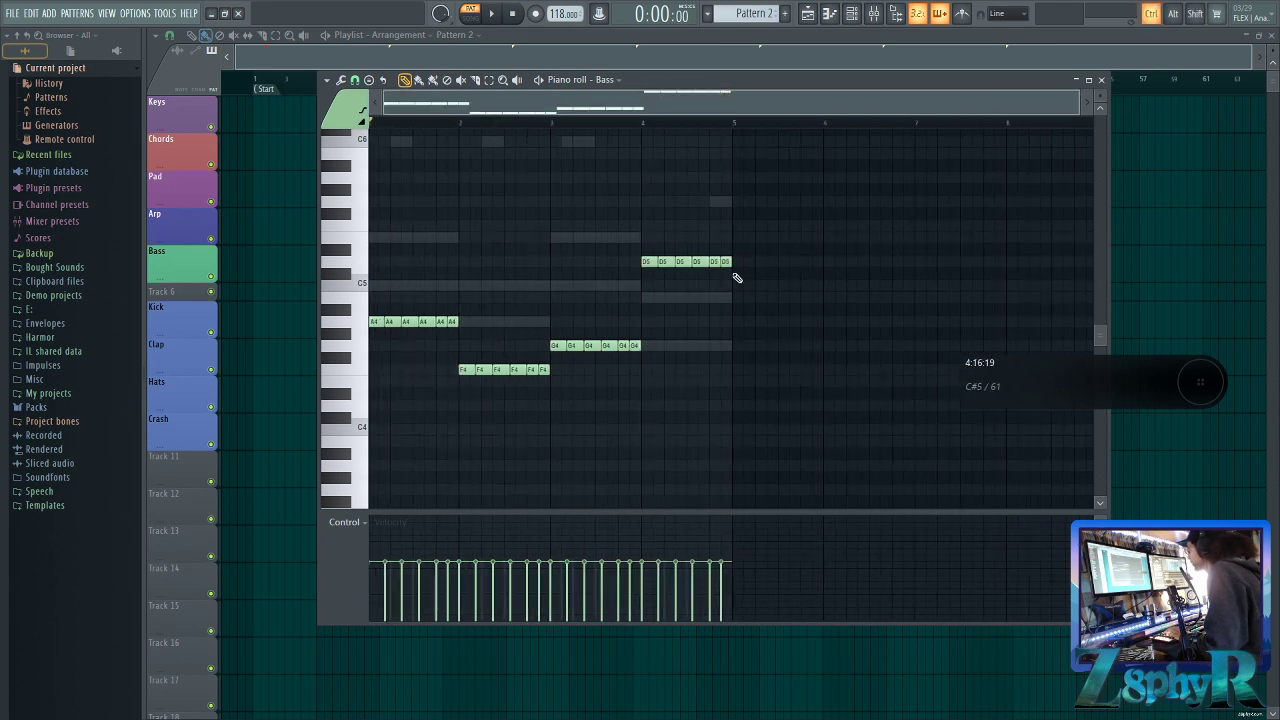
# Transpose all the Bass notes down one octave, deselect them and listen to the pattern
pyautogui.press('ctrl')
pyautogui.moveTo(834, 457); pyautogui.dragTo(395, 175)
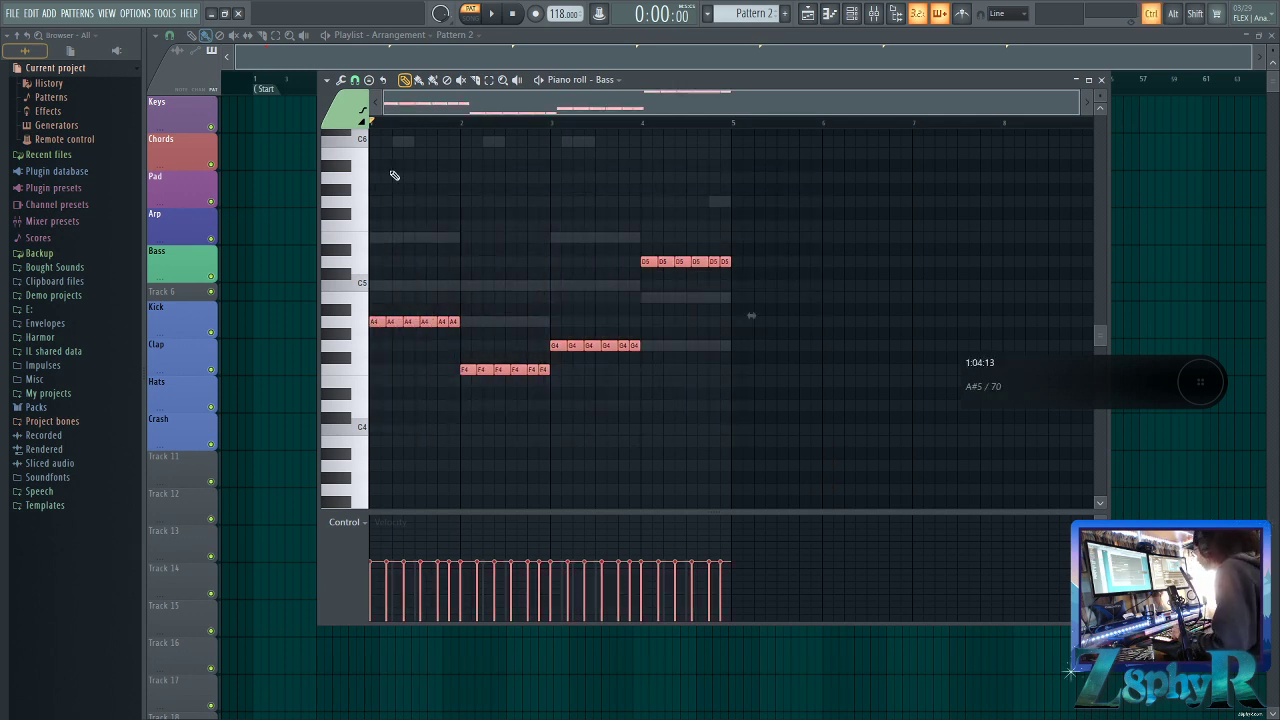
pyautogui.hotkey('ctrl', 'Down')
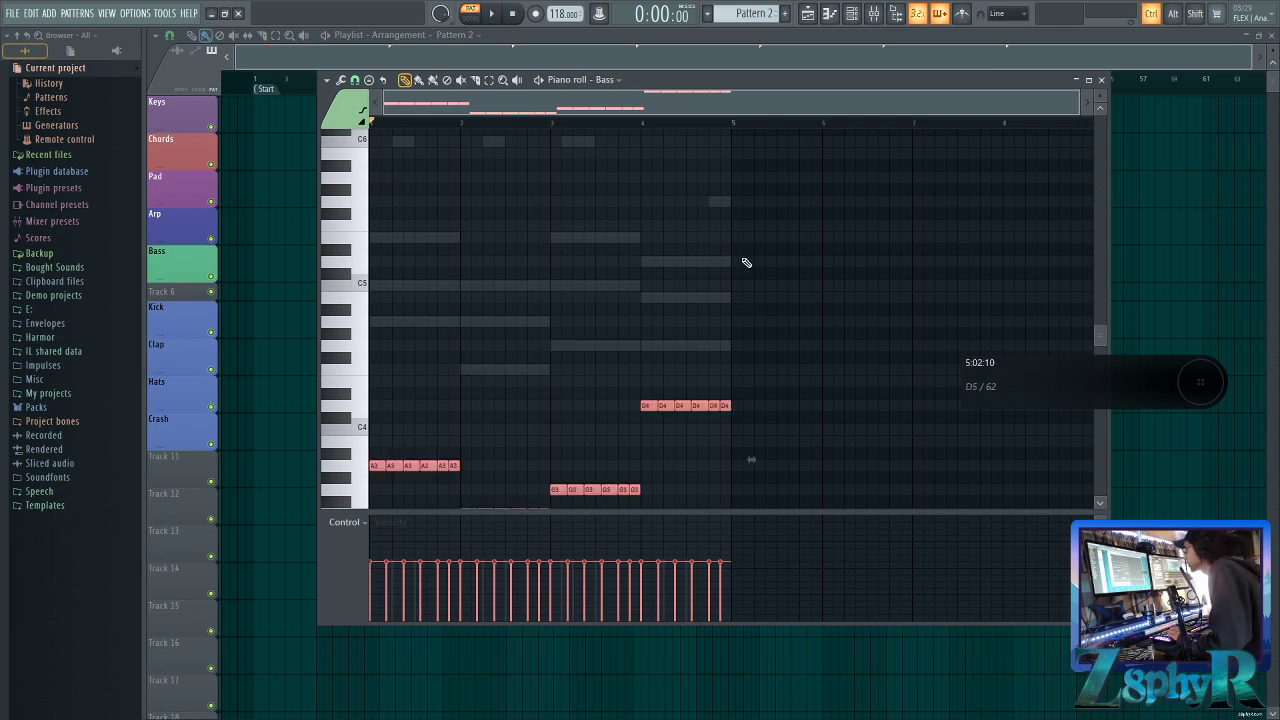
pyautogui.press('ctrl')
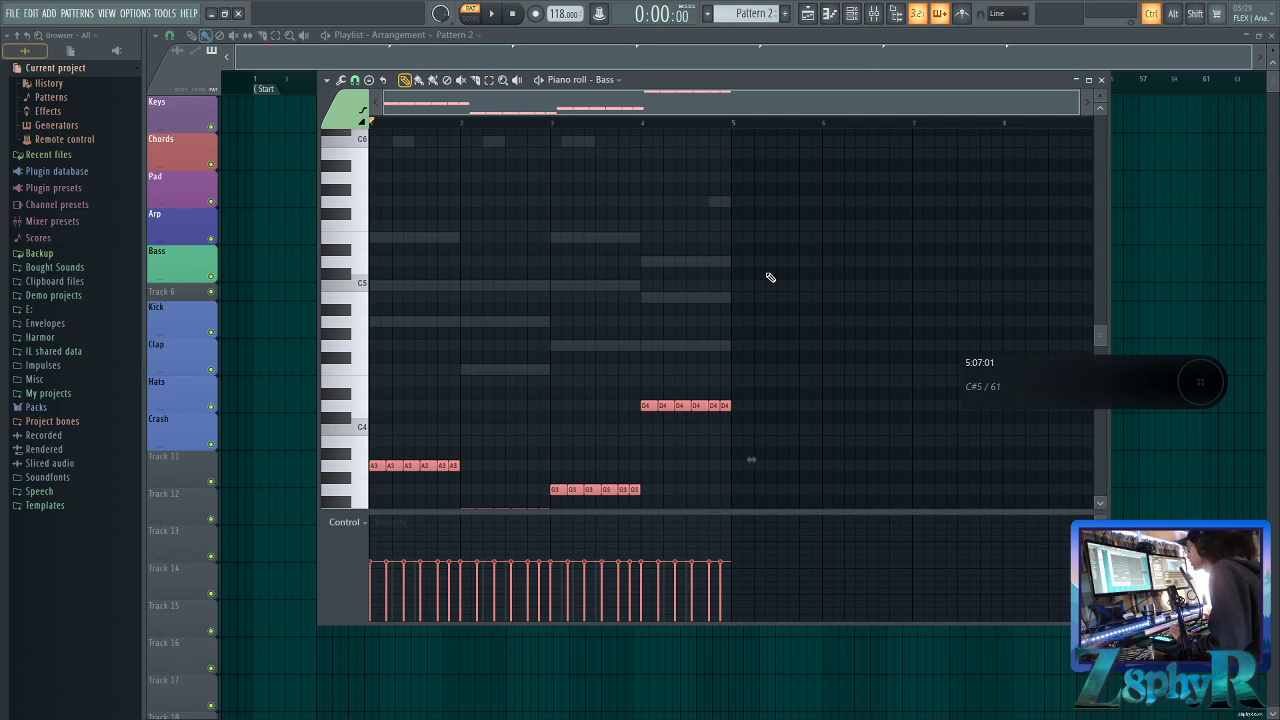
pyautogui.hotkey('ctrl', 'd')
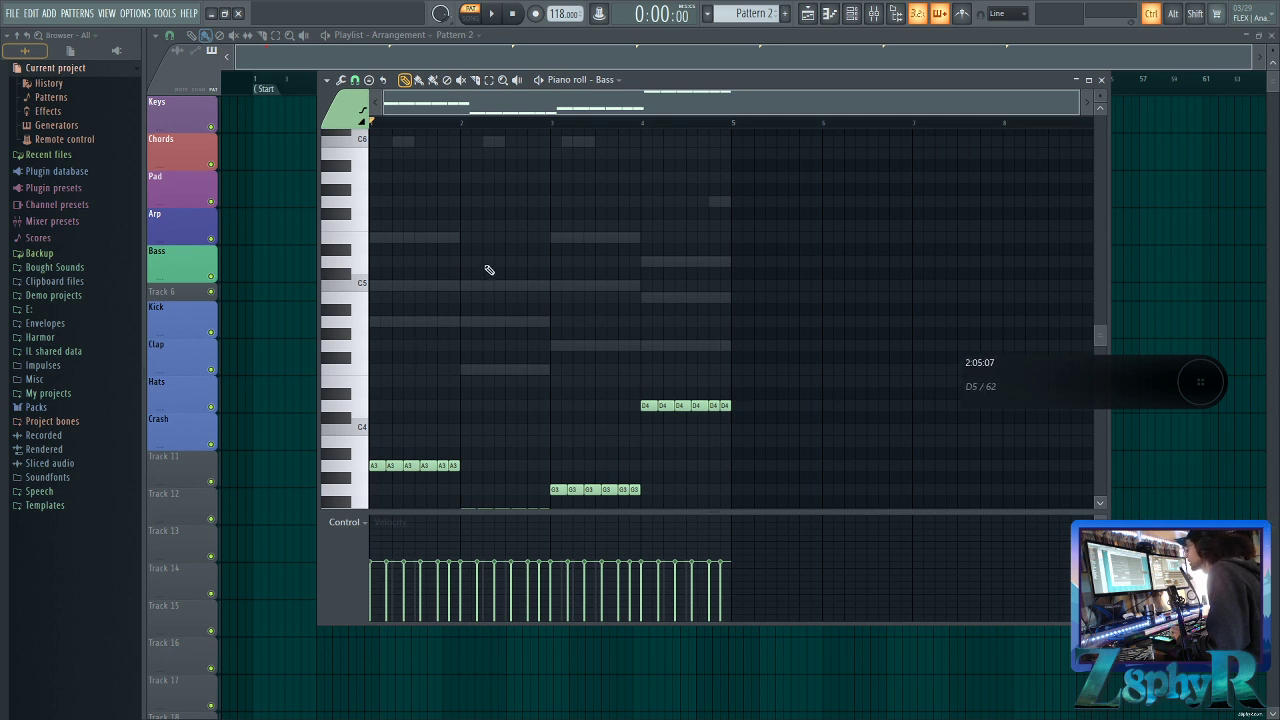
pyautogui.press('space')
pyautogui.scroll(-5, 489, 270)
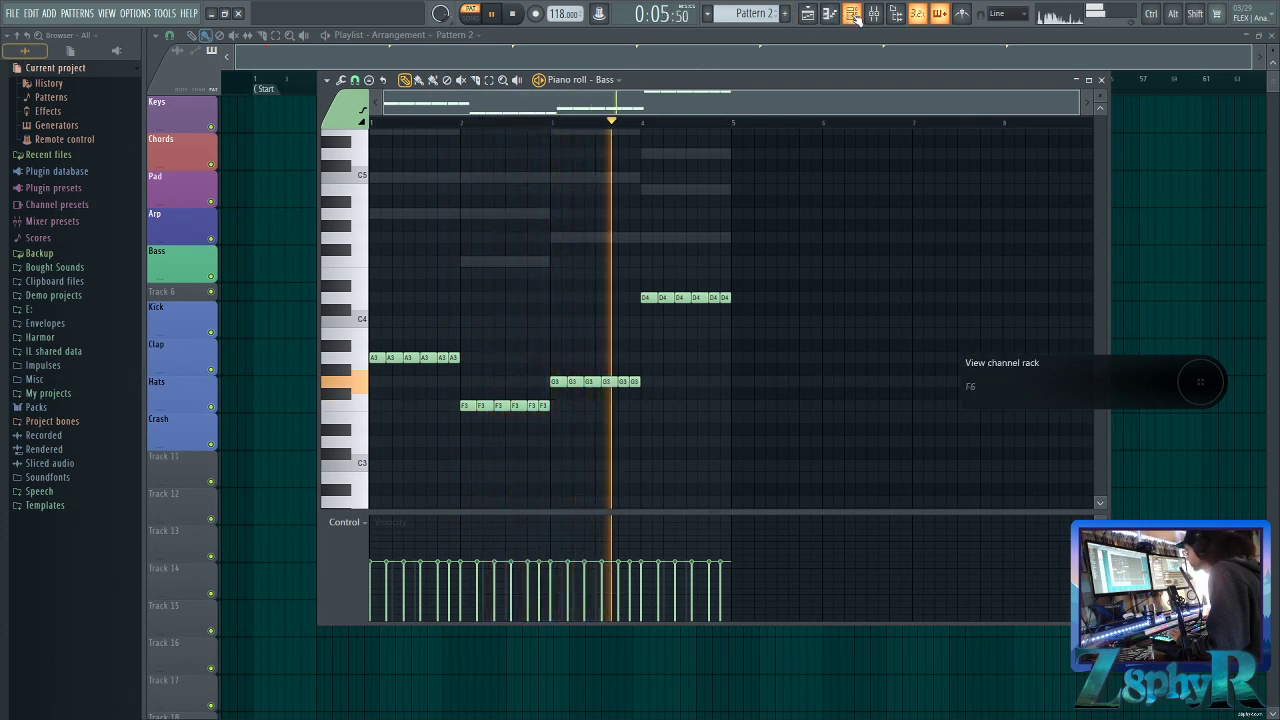
pyautogui.press('space')
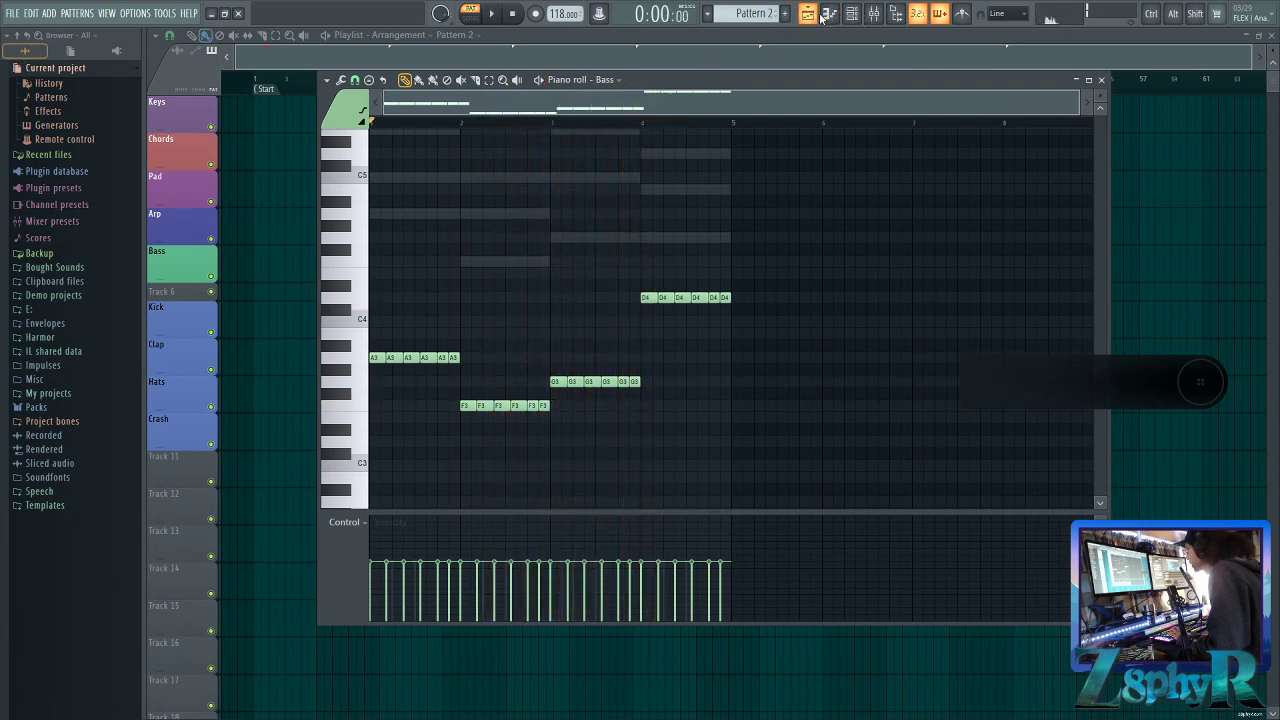
# Move all the Bass notes back up one octave and play the pattern
pyautogui.press('ctrl')
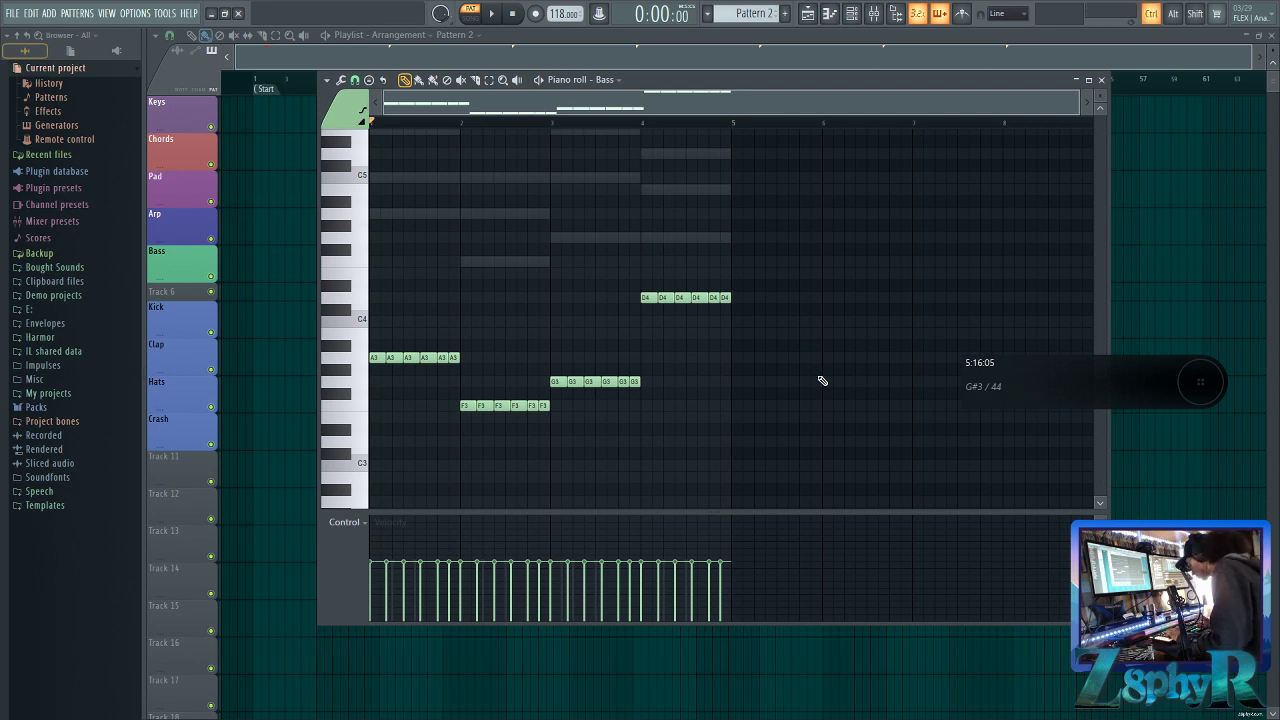
pyautogui.hotkey('ctrl', 'Up')
pyautogui.press('space')
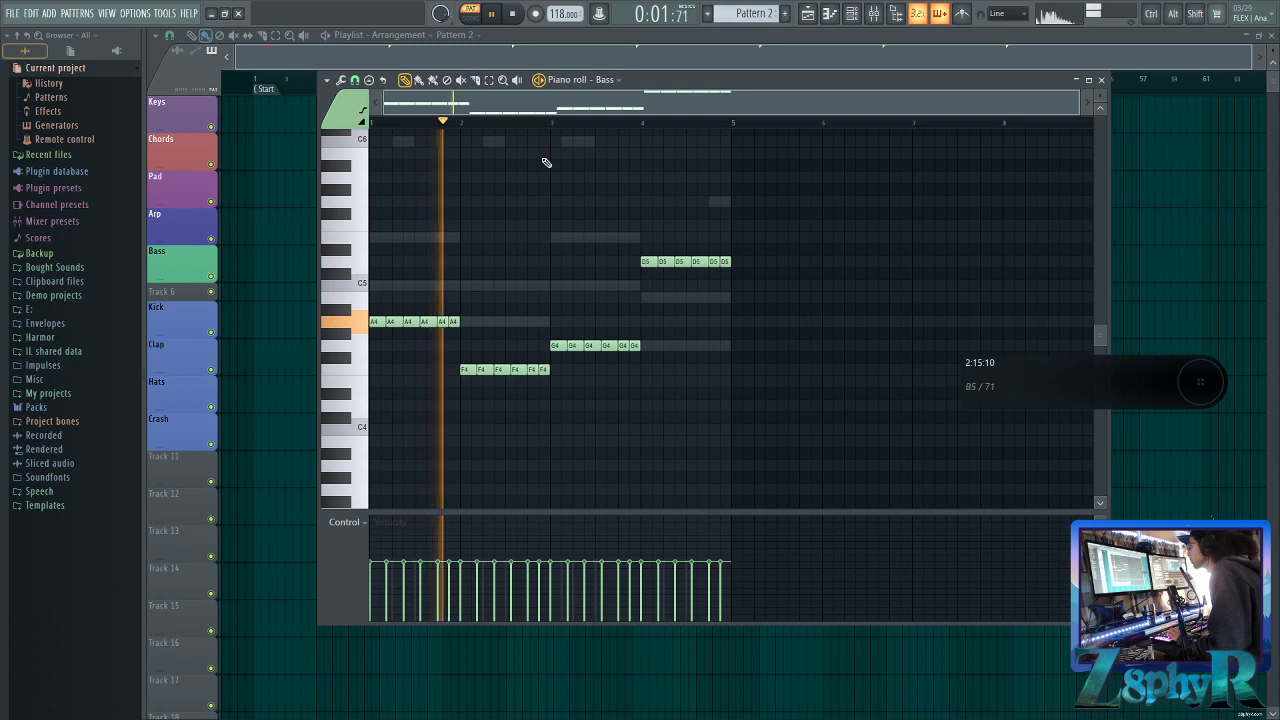
# Stop playback and transpose only the bar 4 Bass notes down one octave to D4
pyautogui.press('ctrl')
pyautogui.moveTo(793, 246); pyautogui.dragTo(609, 270)
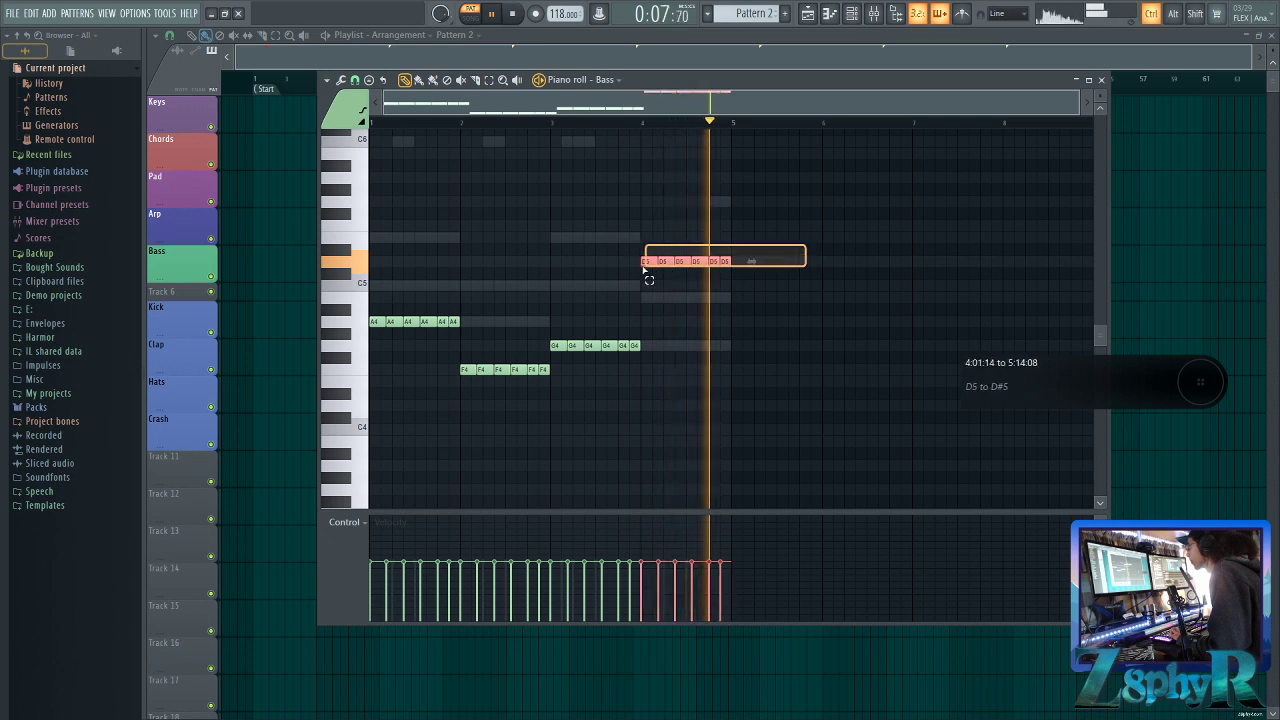
pyautogui.press('space')
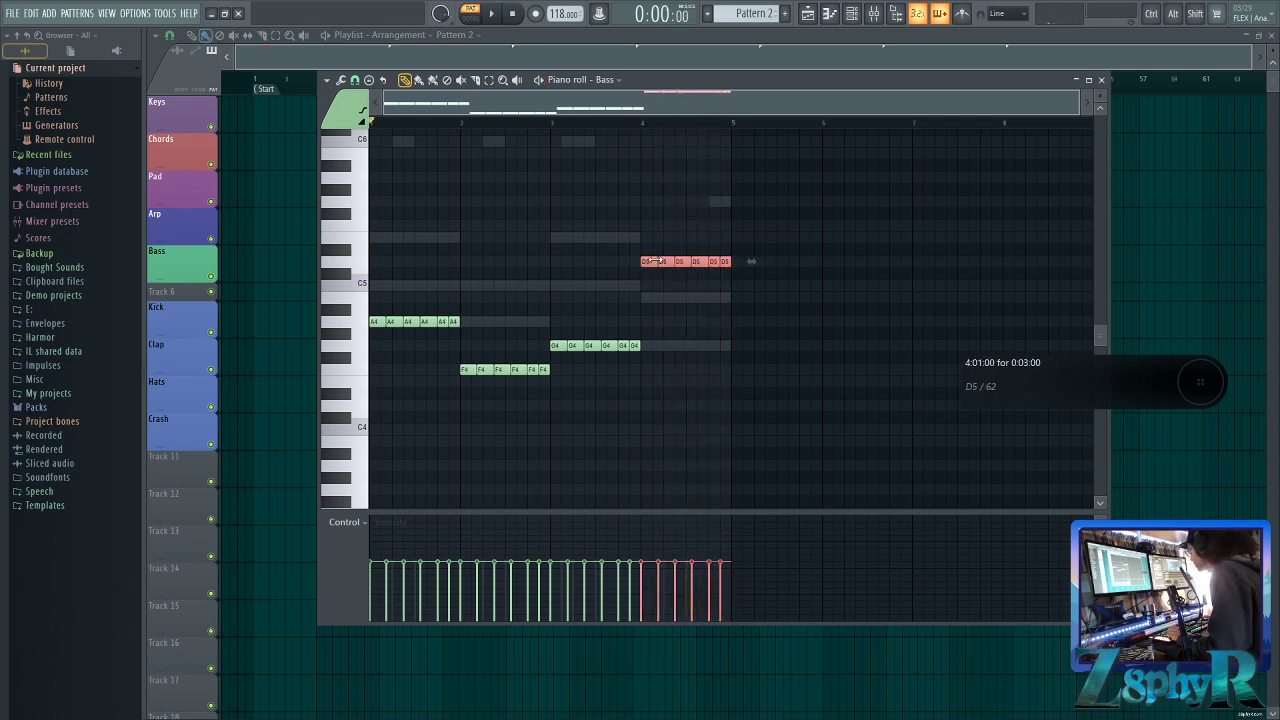
pyautogui.keyDown('ctrl'); pyautogui.click(730, 219); pyautogui.keyUp('ctrl')
pyautogui.moveTo(771, 197)
pyautogui.mouseDown()
pyautogui.moveTo(735, 244)
pyautogui.moveTo(625, 270)
pyautogui.mouseUp()
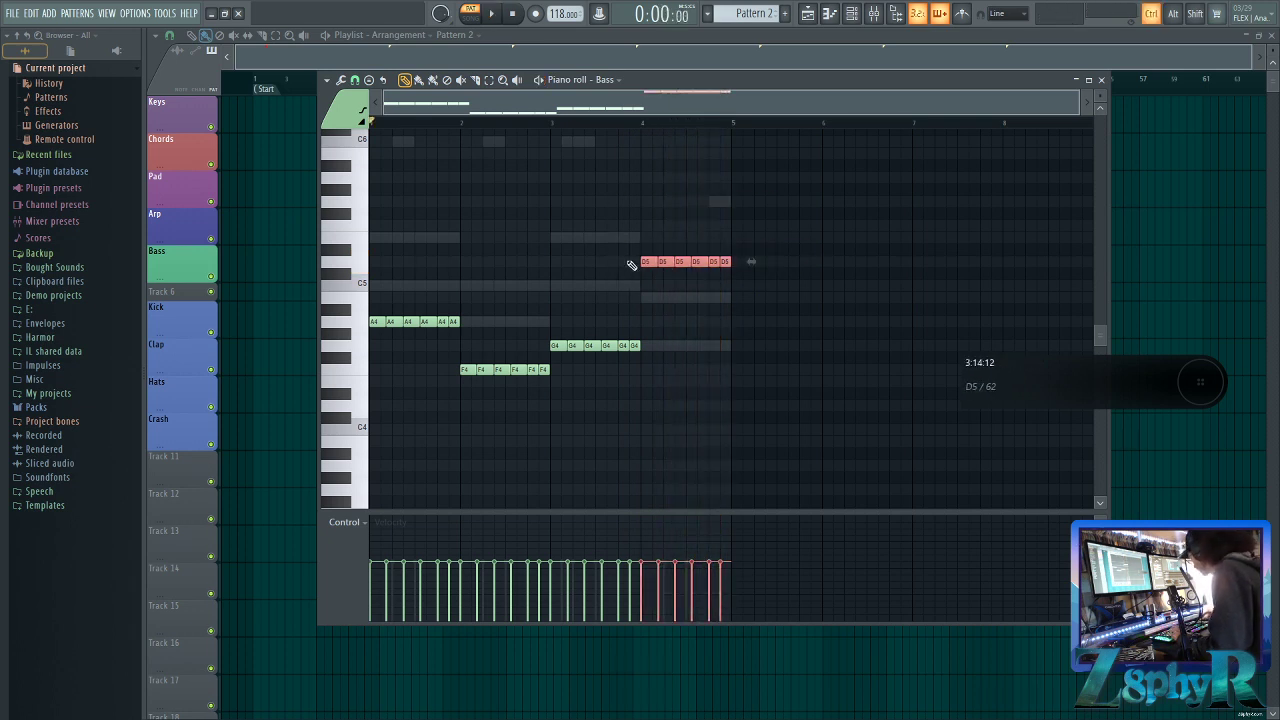
pyautogui.hotkey('ctrl', 'Down')
pyautogui.keyDown('ctrl'); pyautogui.click(630, 264); pyautogui.keyUp('ctrl')
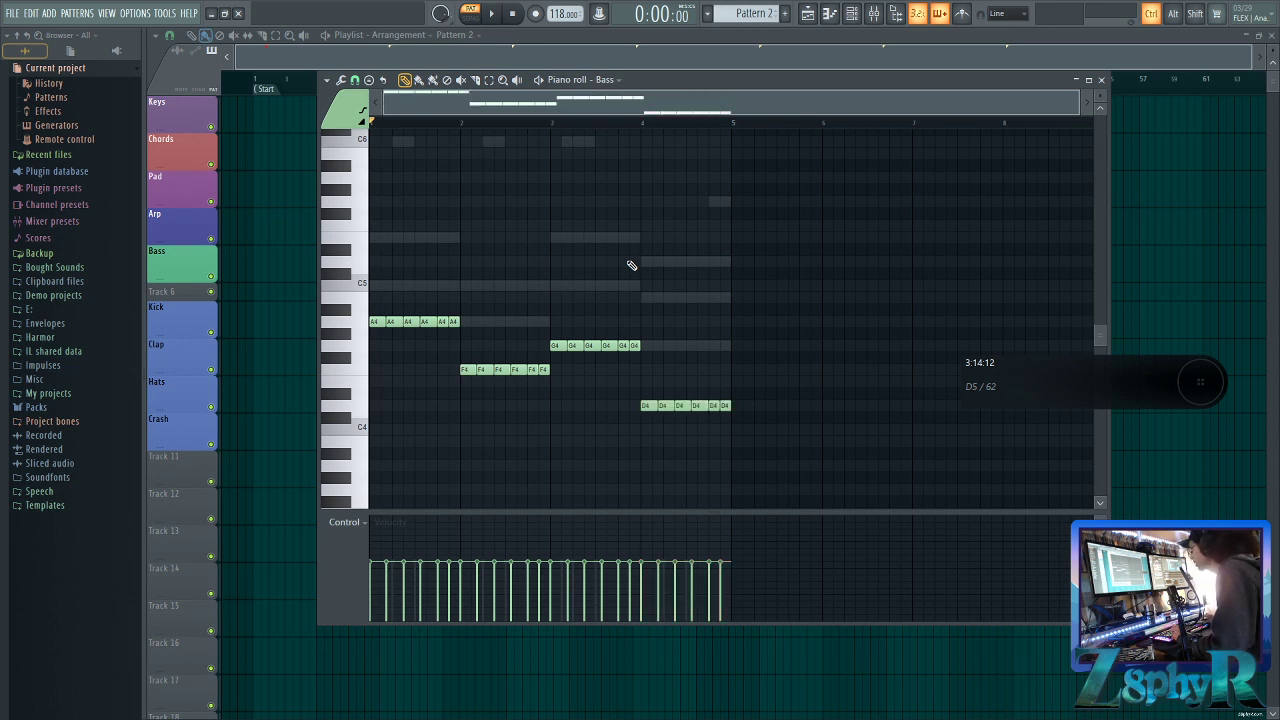
pyautogui.moveTo(826, 410); pyautogui.dragTo(571, 469)
pyautogui.keyDown('ctrl'); pyautogui.click(775, 451); pyautogui.keyUp('ctrl')
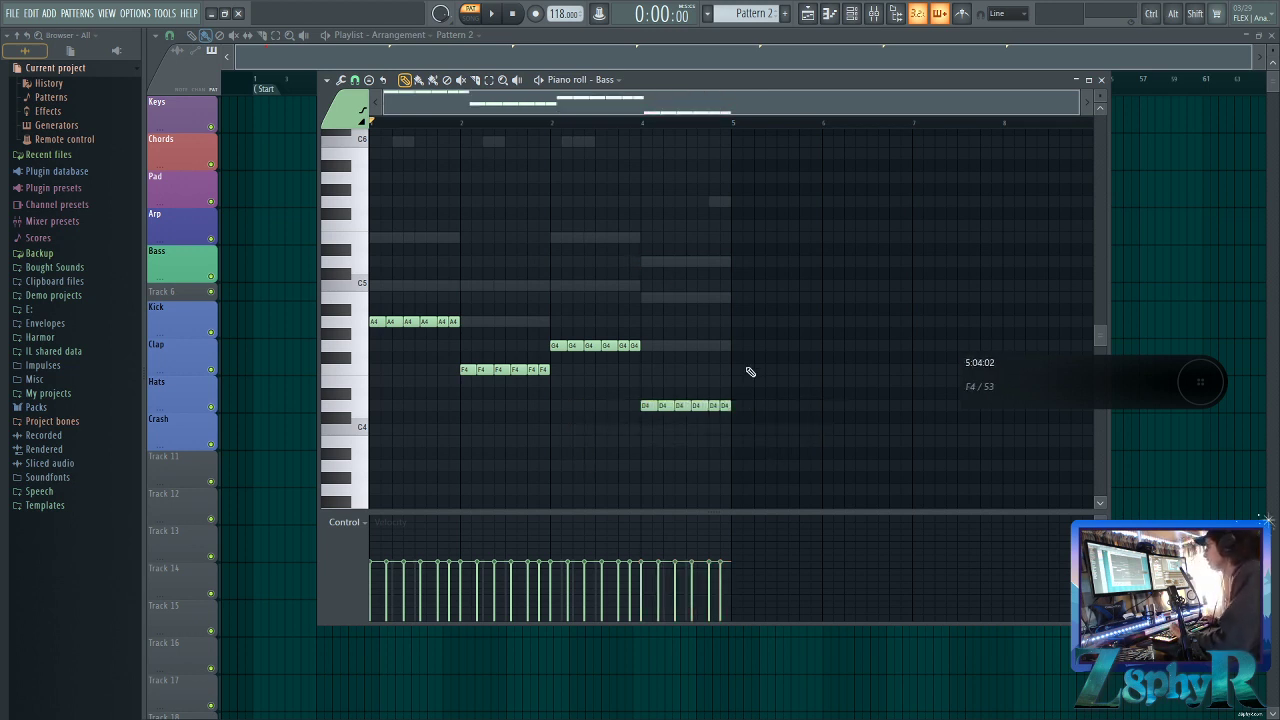
# Shorten every Bass note by one step to leave gaps between them, and play the pattern with the notes deselected
pyautogui.moveTo(855, 470); pyautogui.dragTo(372, 287)
pyautogui.keyDown('ctrl'); pyautogui.click(372, 287); pyautogui.keyUp('ctrl')
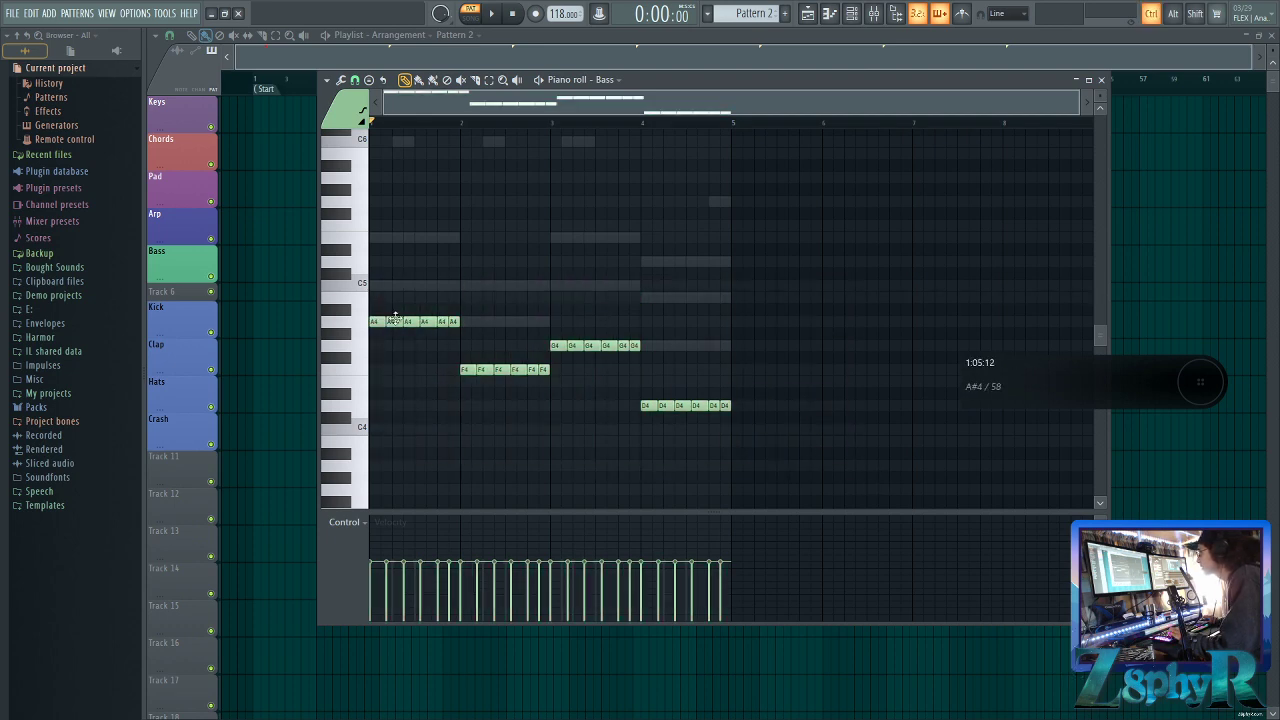
pyautogui.scroll(4, 400, 320)
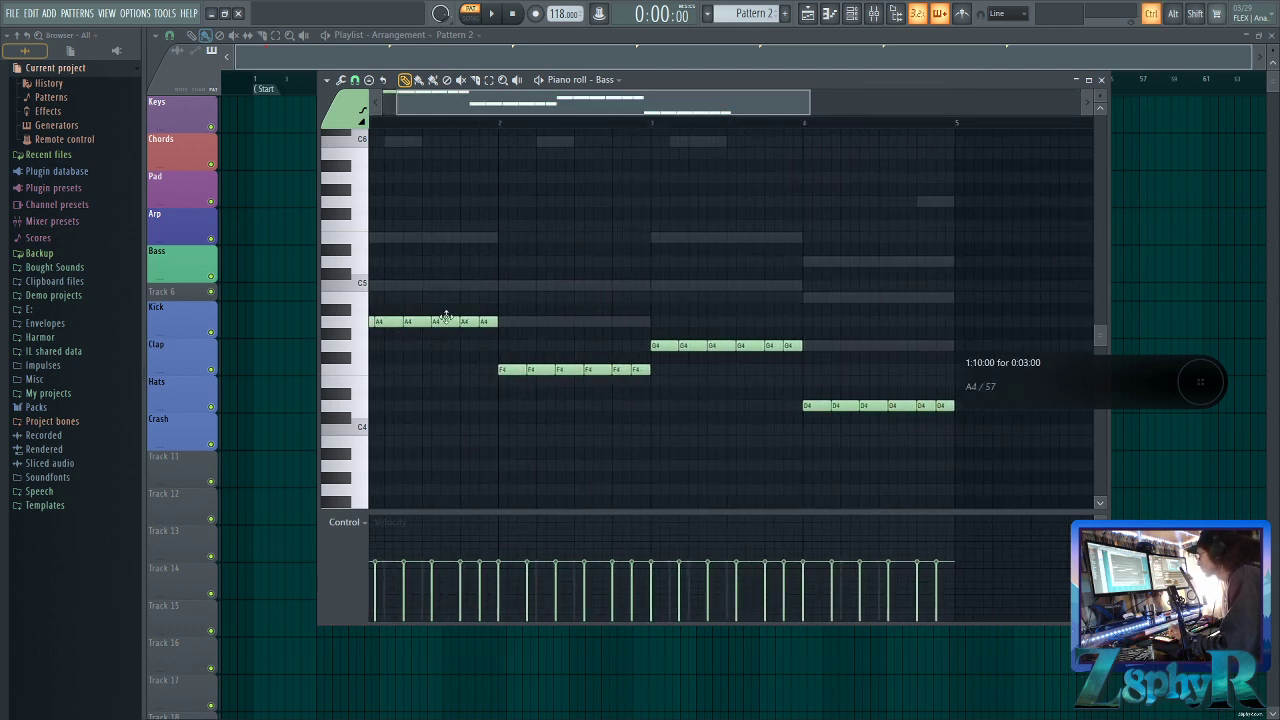
pyautogui.hotkey('ctrl', 'a')
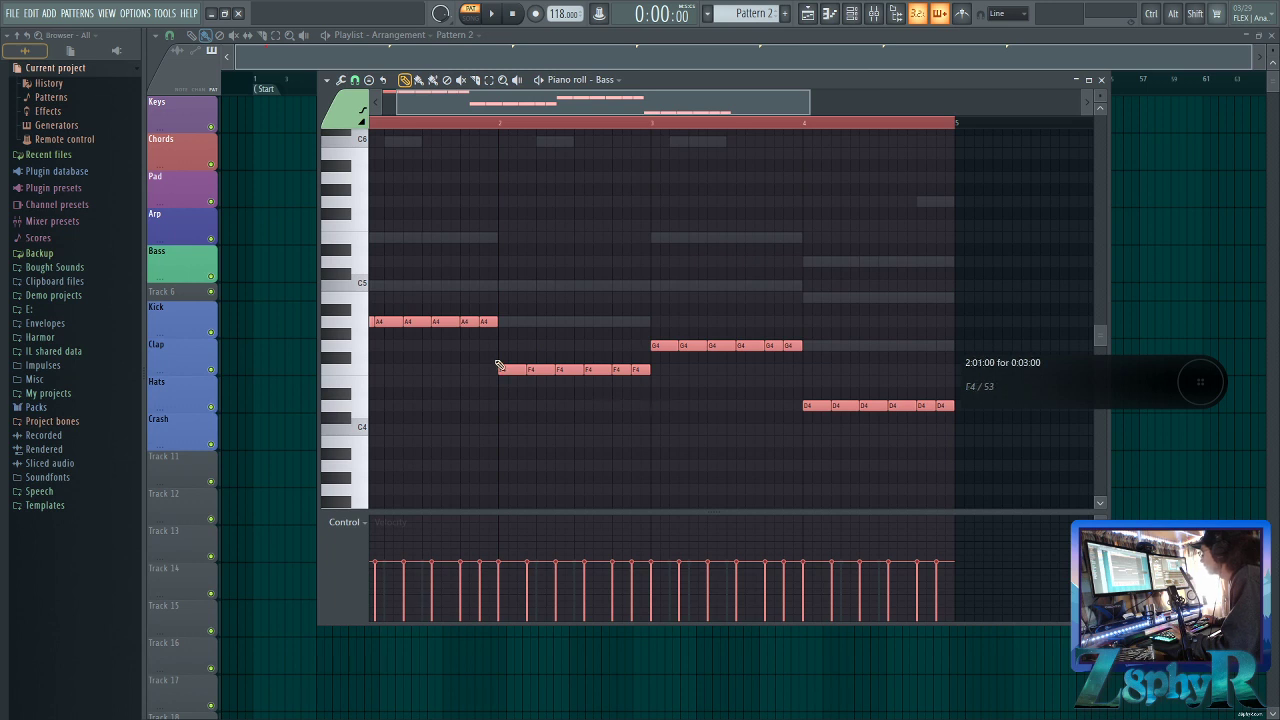
pyautogui.scroll(3, 430, 348)
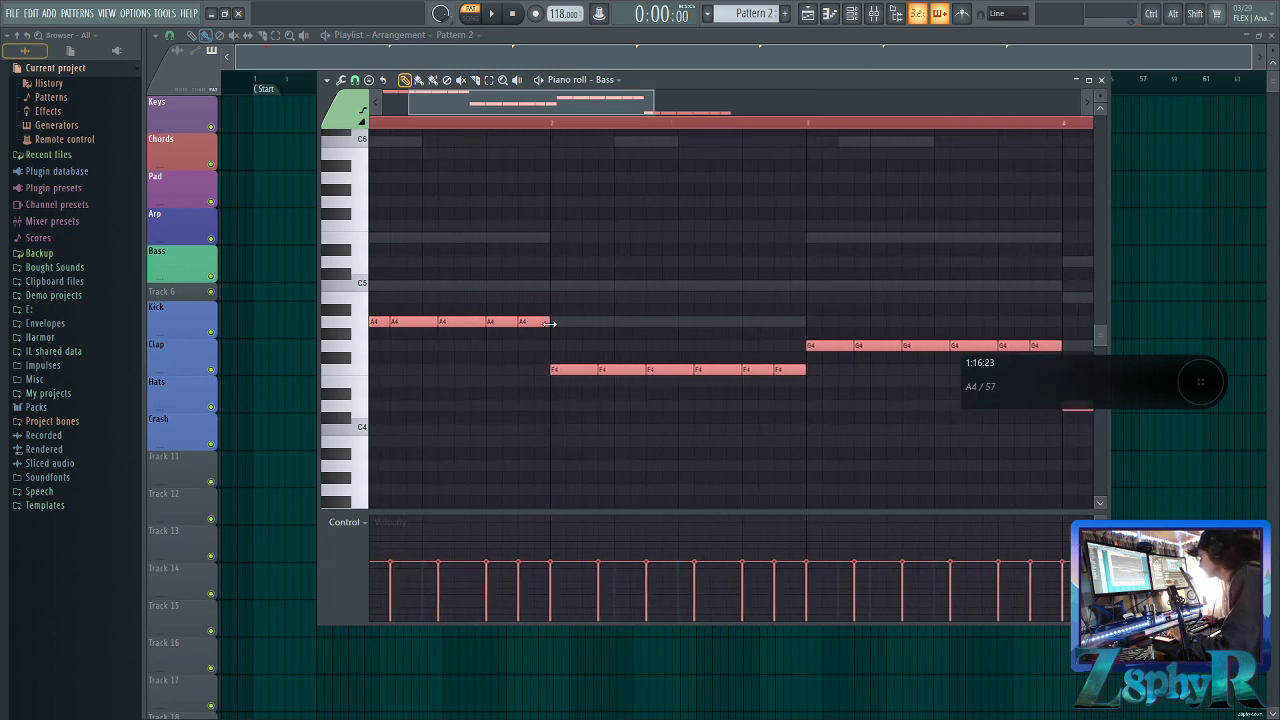
pyautogui.moveTo(542, 322); pyautogui.dragTo(532, 322)
pyautogui.scroll(-3, 531, 505)
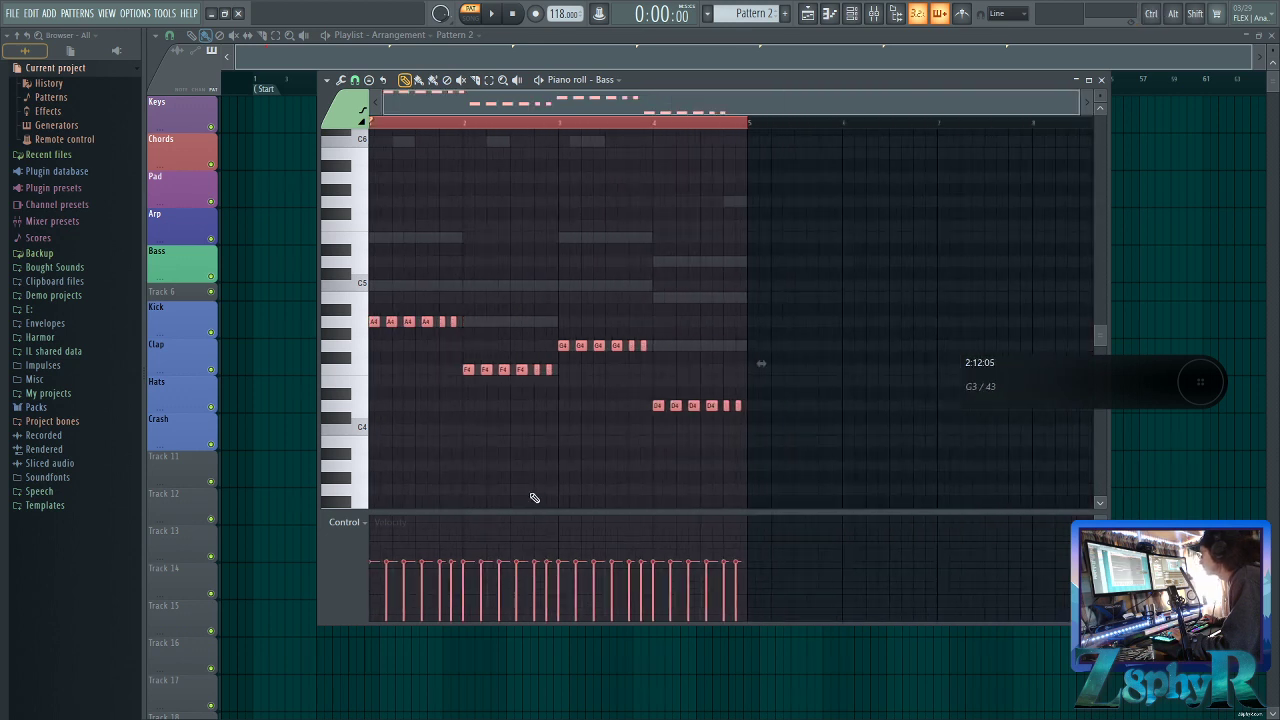
pyautogui.press('space')
pyautogui.hotkey('ctrl', 'd')
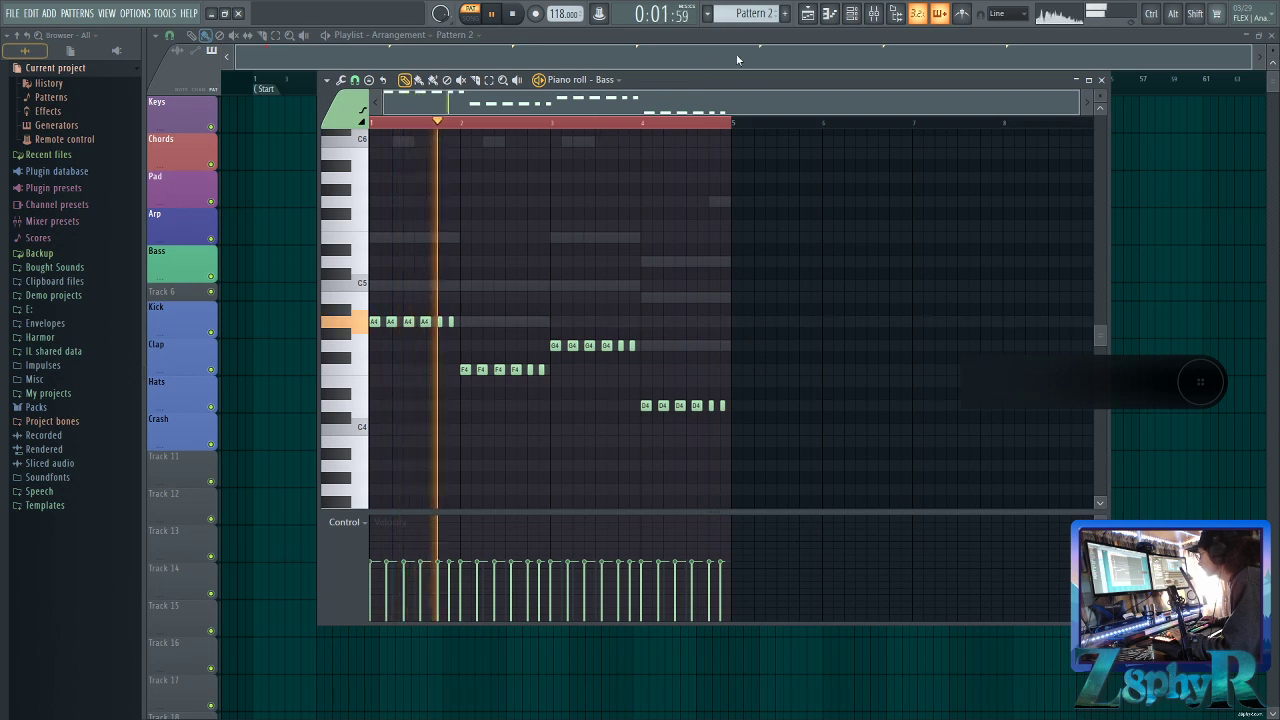
# Unmute and select the Keys channel in the channel rack, and play Pattern 2 with all five channels
pyautogui.click(853, 14)
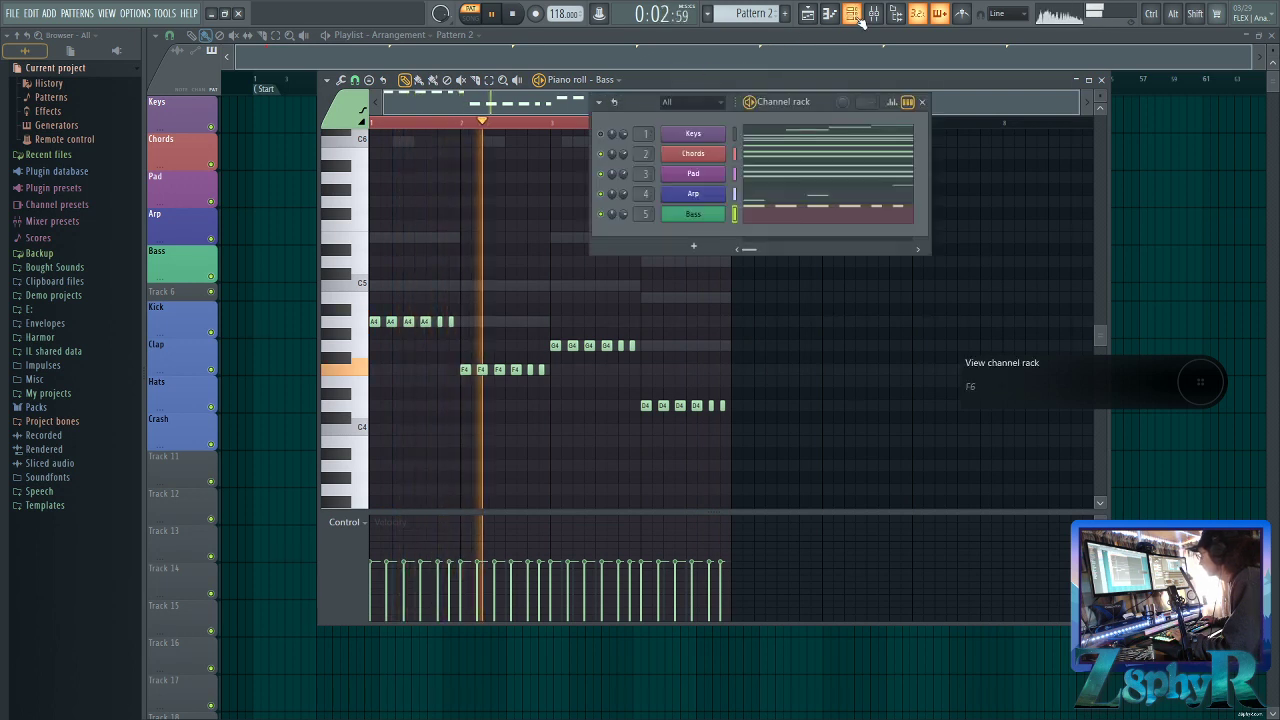
pyautogui.click(735, 133)
pyautogui.press('space')
pyautogui.press('space')
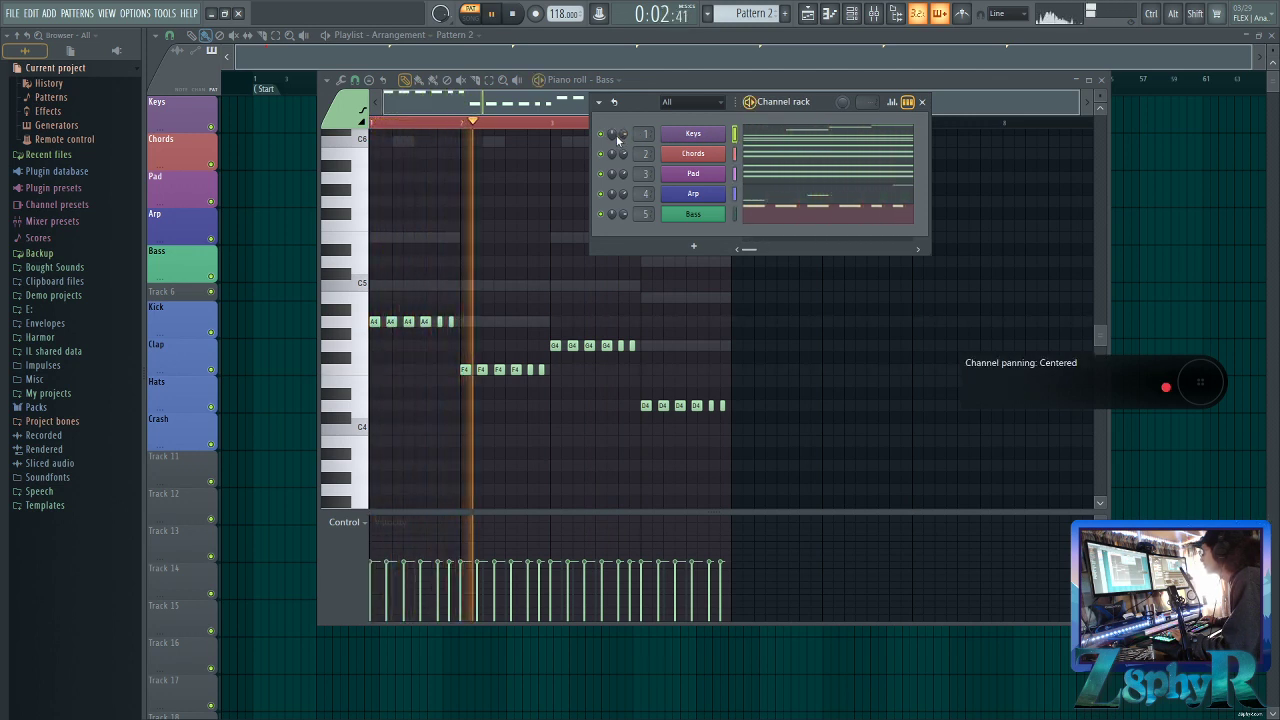
pyautogui.press('space')
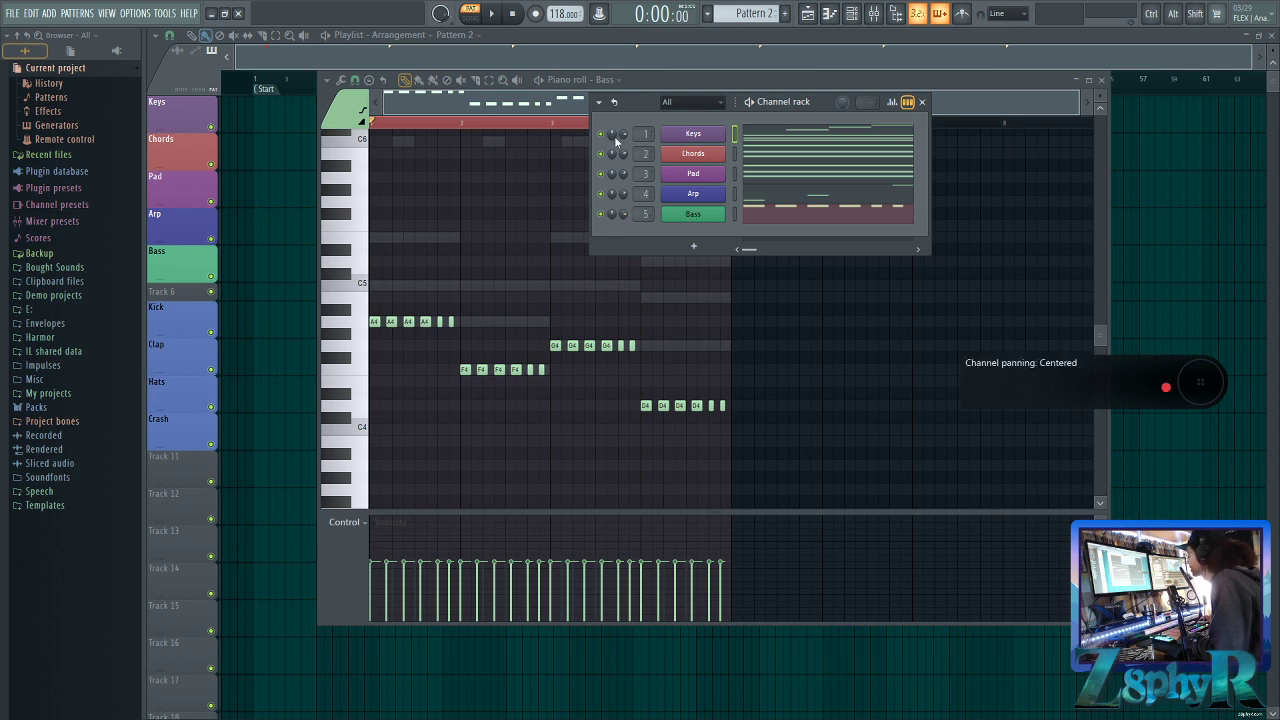
# Clone the Keys channel in the channel rack and dismiss the clone's FL Keys plugin window
pyautogui.rightClick(691, 141)
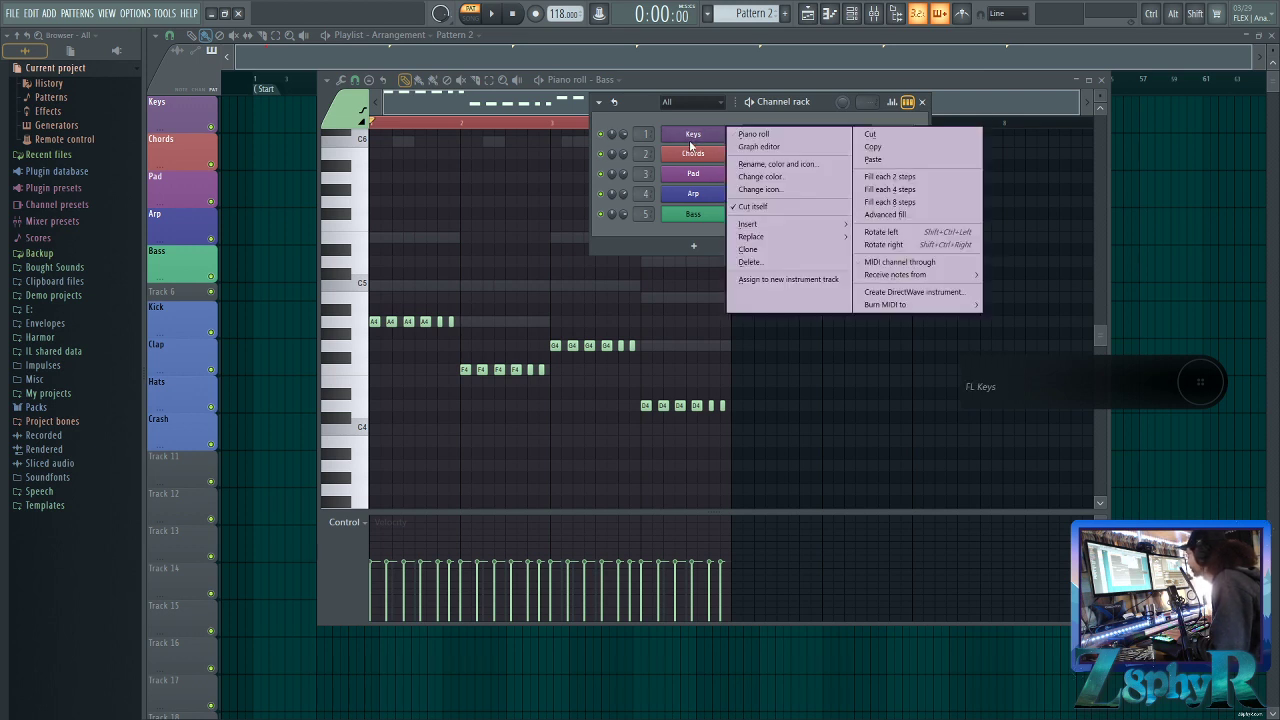
pyautogui.click(794, 247)
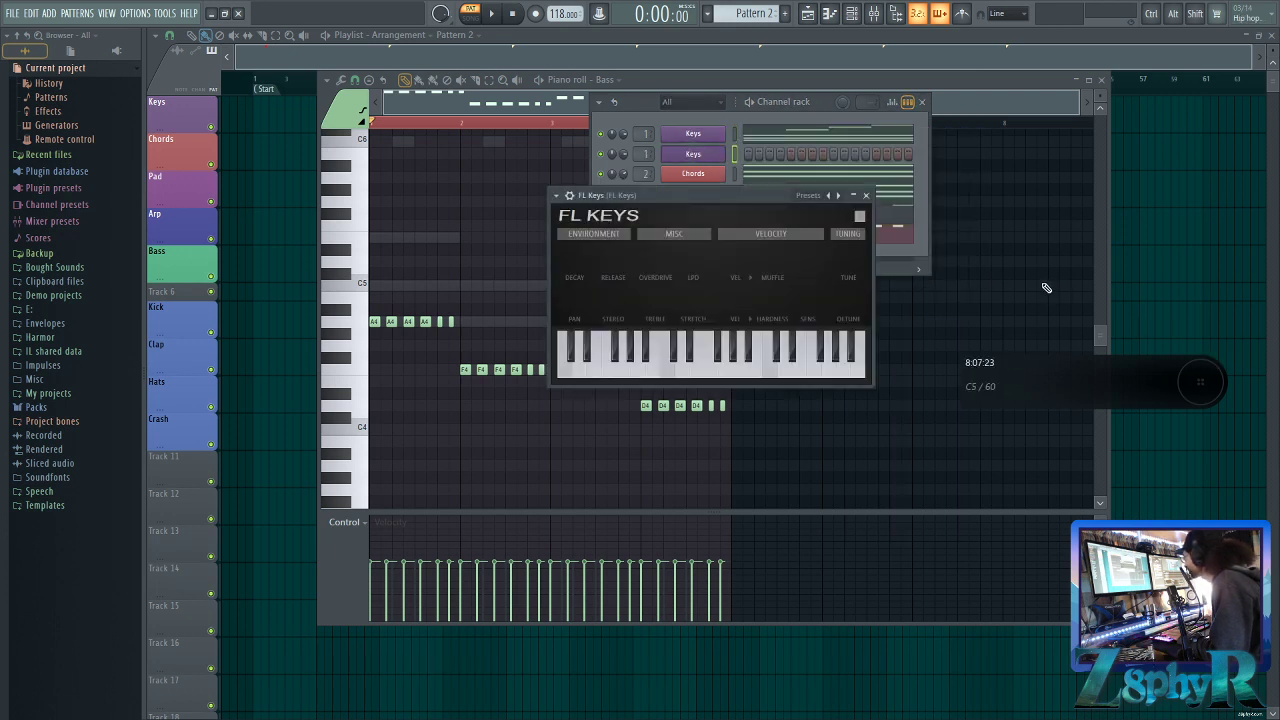
pyautogui.click(866, 199)
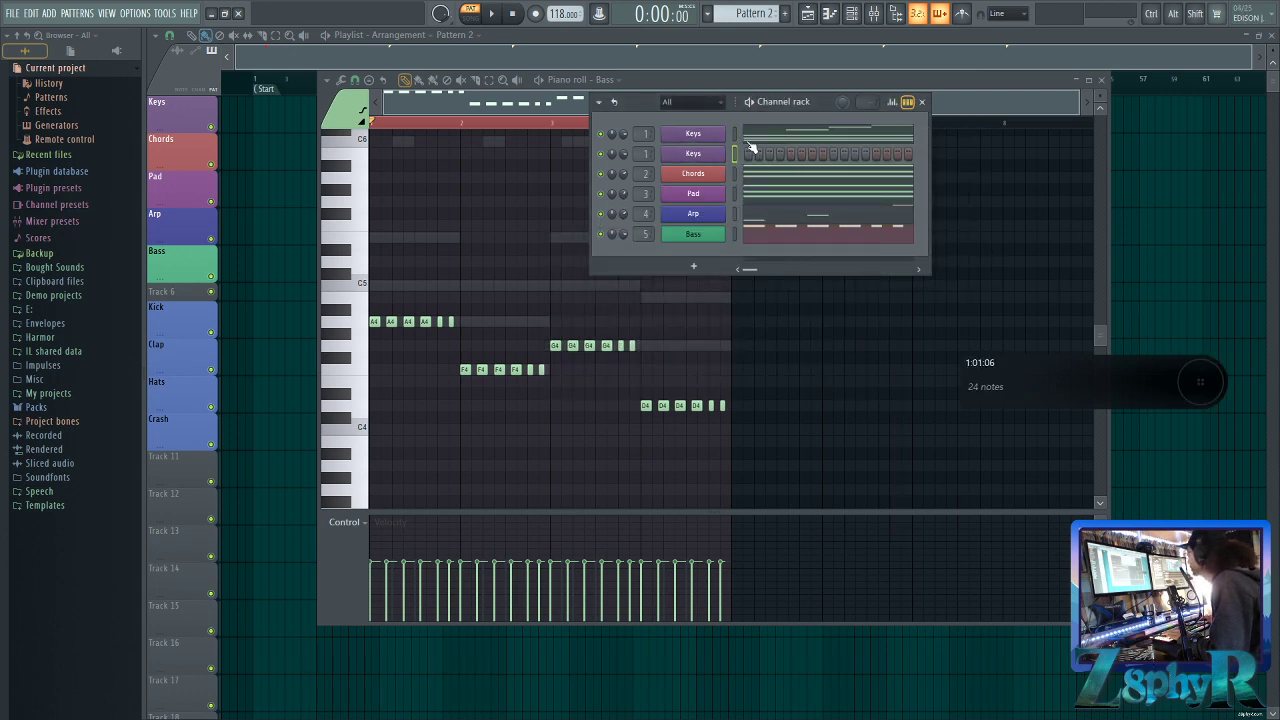
# Cut all the upper melody notes out of the original Keys channel's piano roll, leaving the long chord notes, and close the piano roll
pyautogui.click(770, 137)
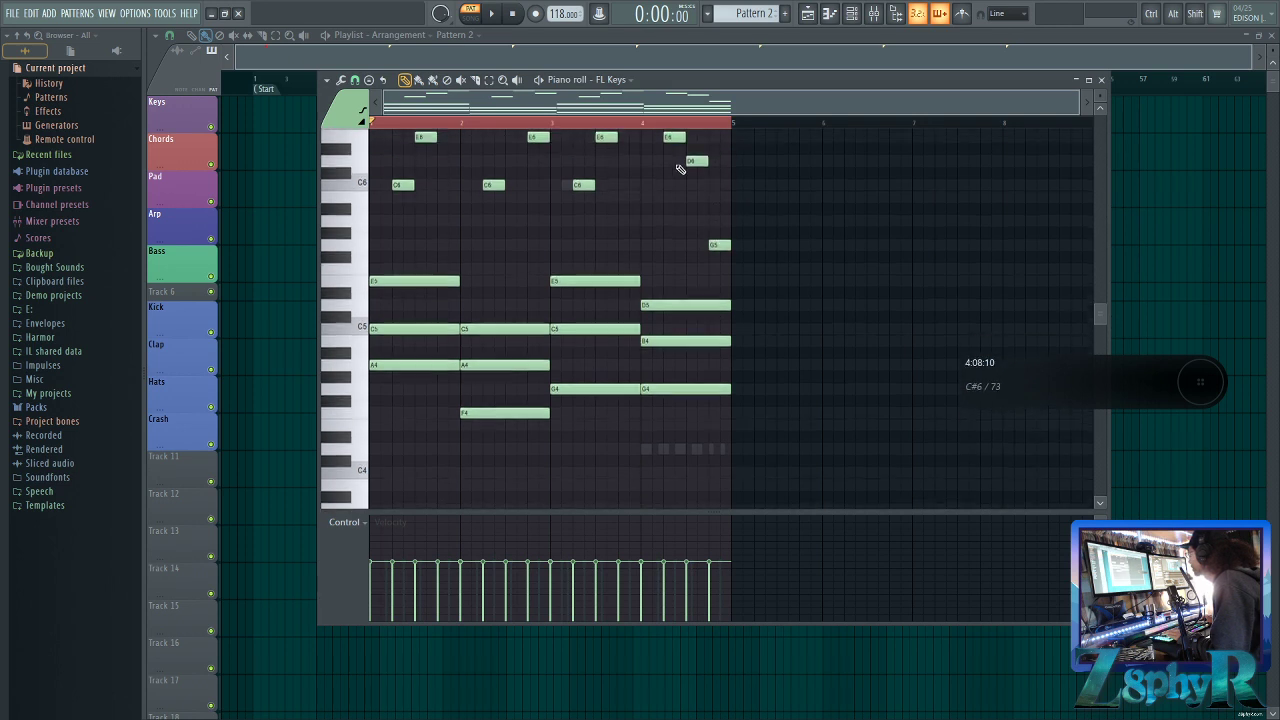
pyautogui.scroll(2, 680, 168)
pyautogui.scroll(2, 443, 194)
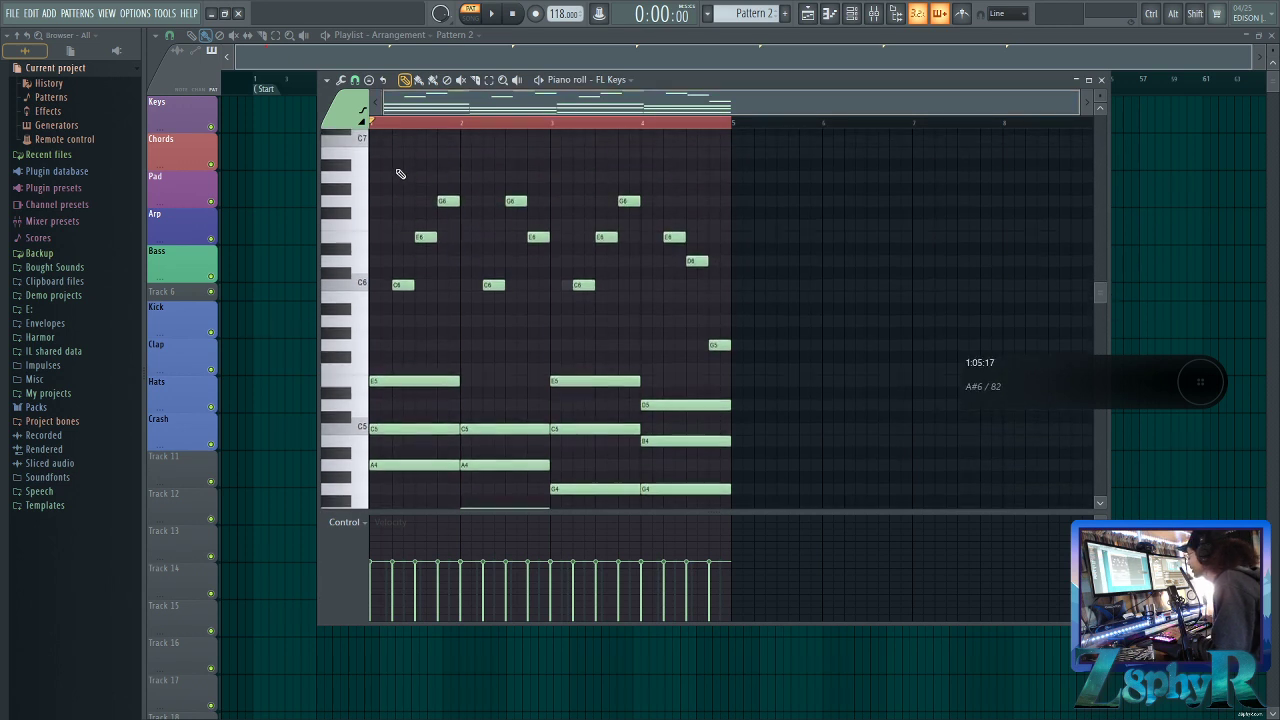
pyautogui.moveTo(390, 161); pyautogui.dragTo(761, 362)
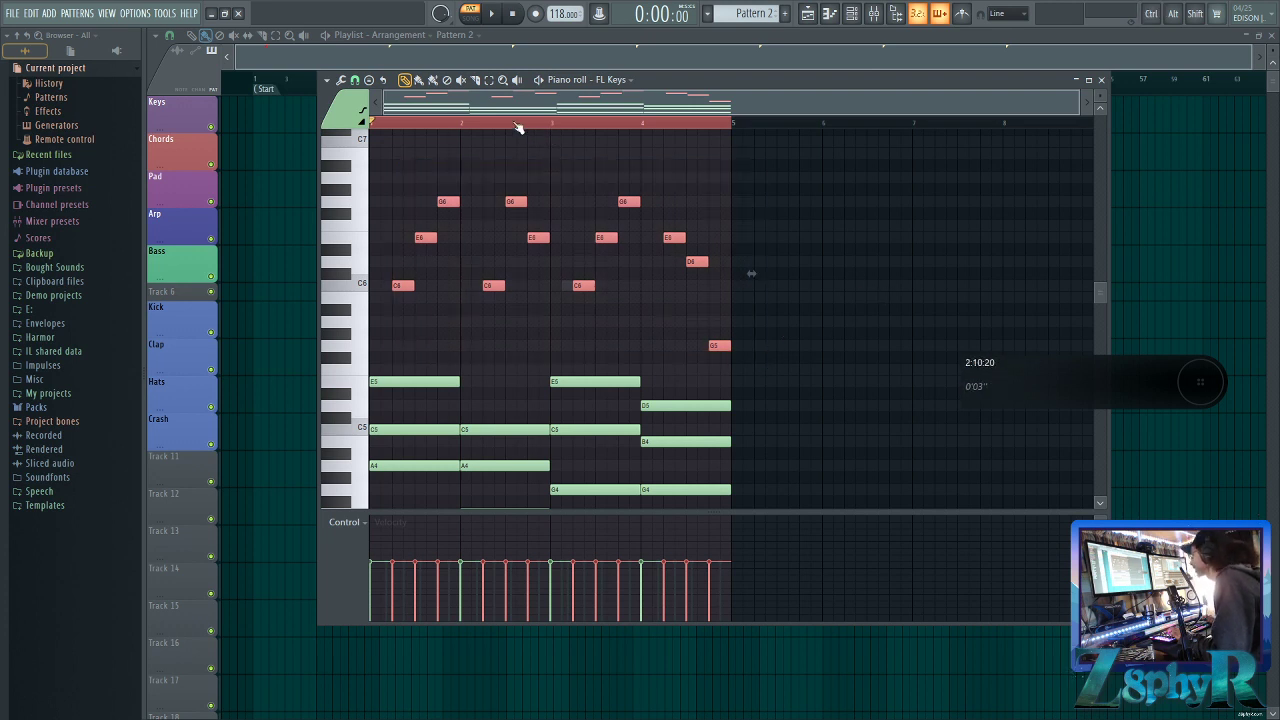
pyautogui.click(326, 80)
pyautogui.moveTo(340, 109)
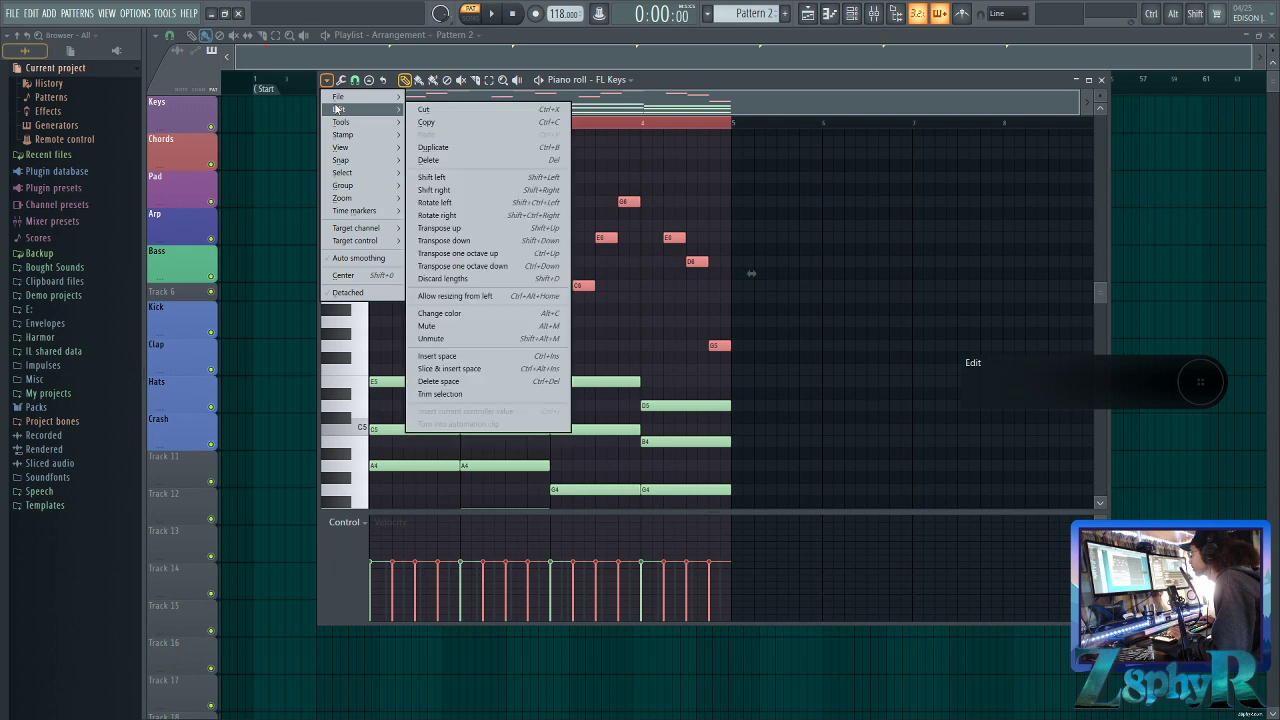
pyautogui.click(452, 117)
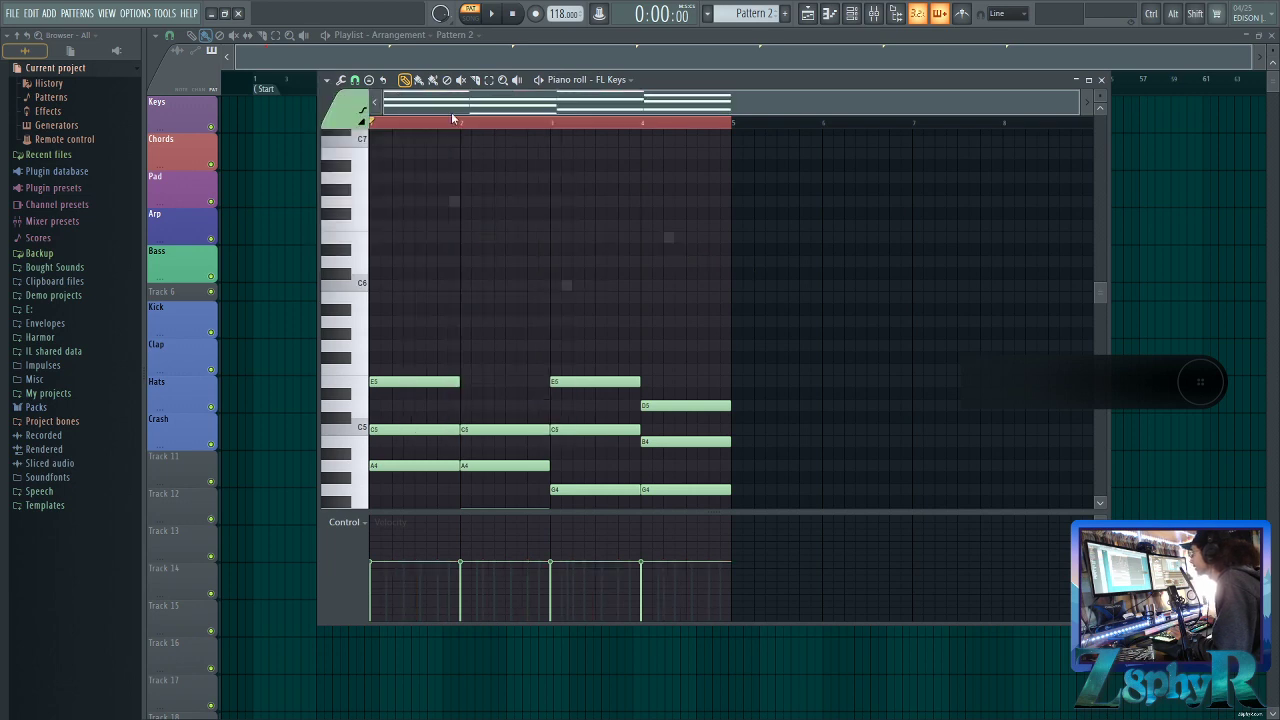
pyautogui.click(1101, 79)
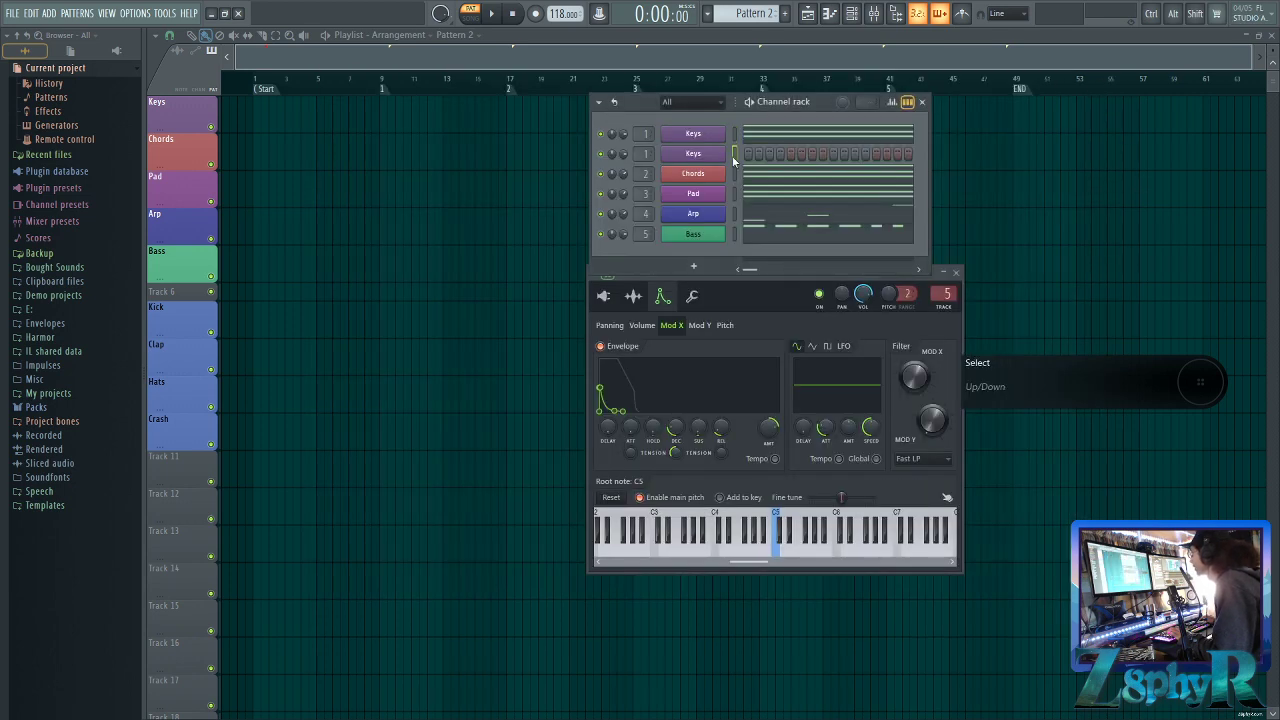
# Paste the cut melody notes into the cloned Keys channel's empty piano roll, deselect them and close the piano roll
pyautogui.rightClick(716, 163)
pyautogui.click(742, 158)
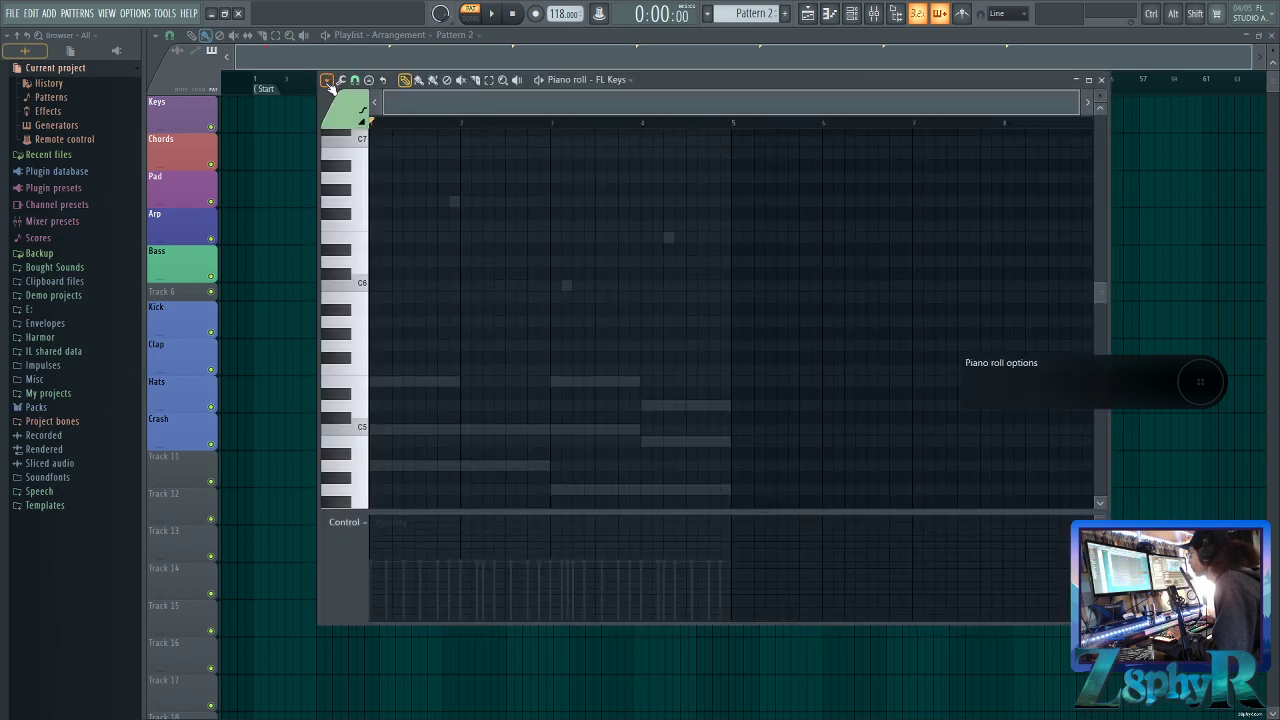
pyautogui.click(326, 80)
pyautogui.moveTo(345, 109)
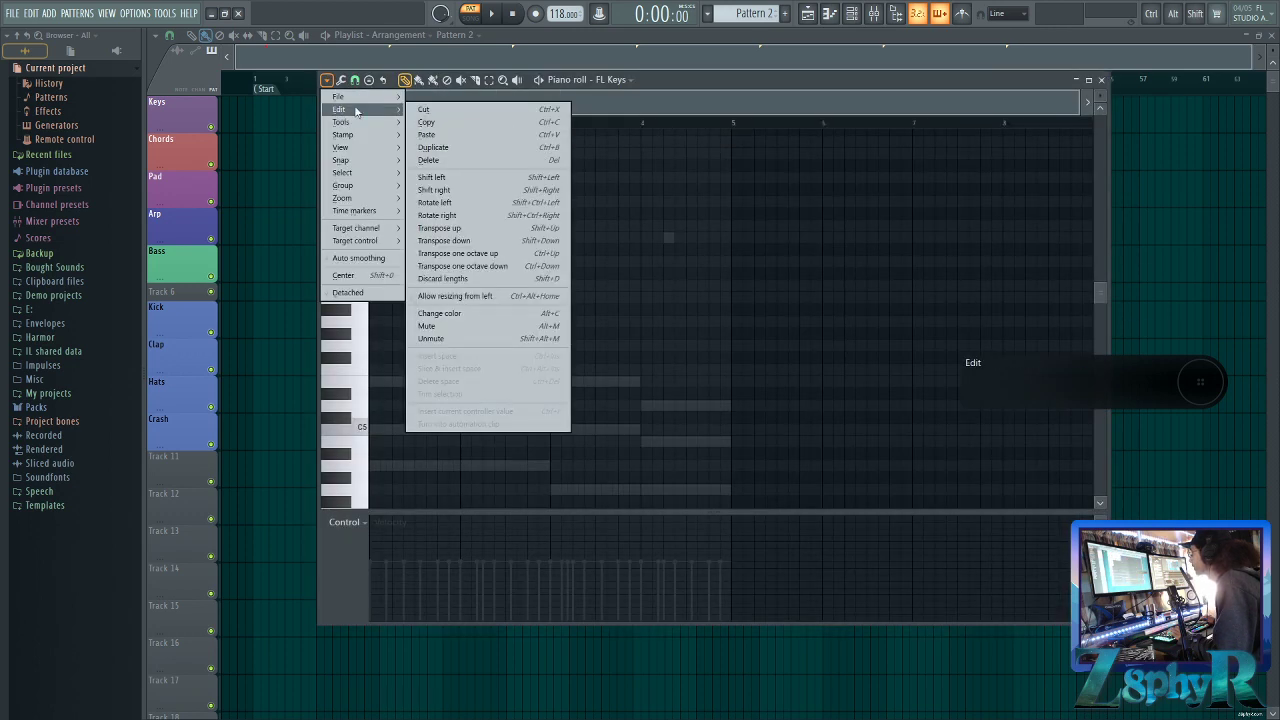
pyautogui.click(452, 143)
pyautogui.hotkey('ctrl', 'd')
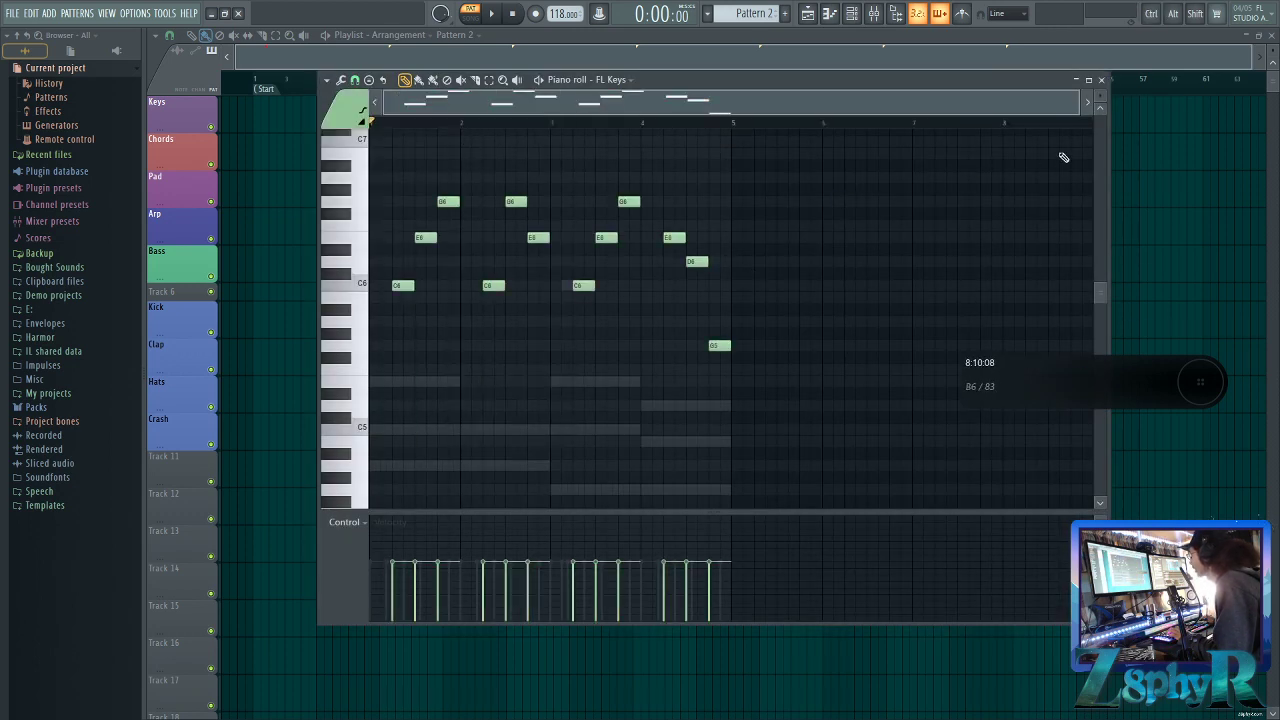
pyautogui.click(1101, 80)
# Mute the original Keys channel and play Pattern 2 twice with the remaining channels, stopping playback each time
pyautogui.click(601, 134)
pyautogui.press('space')
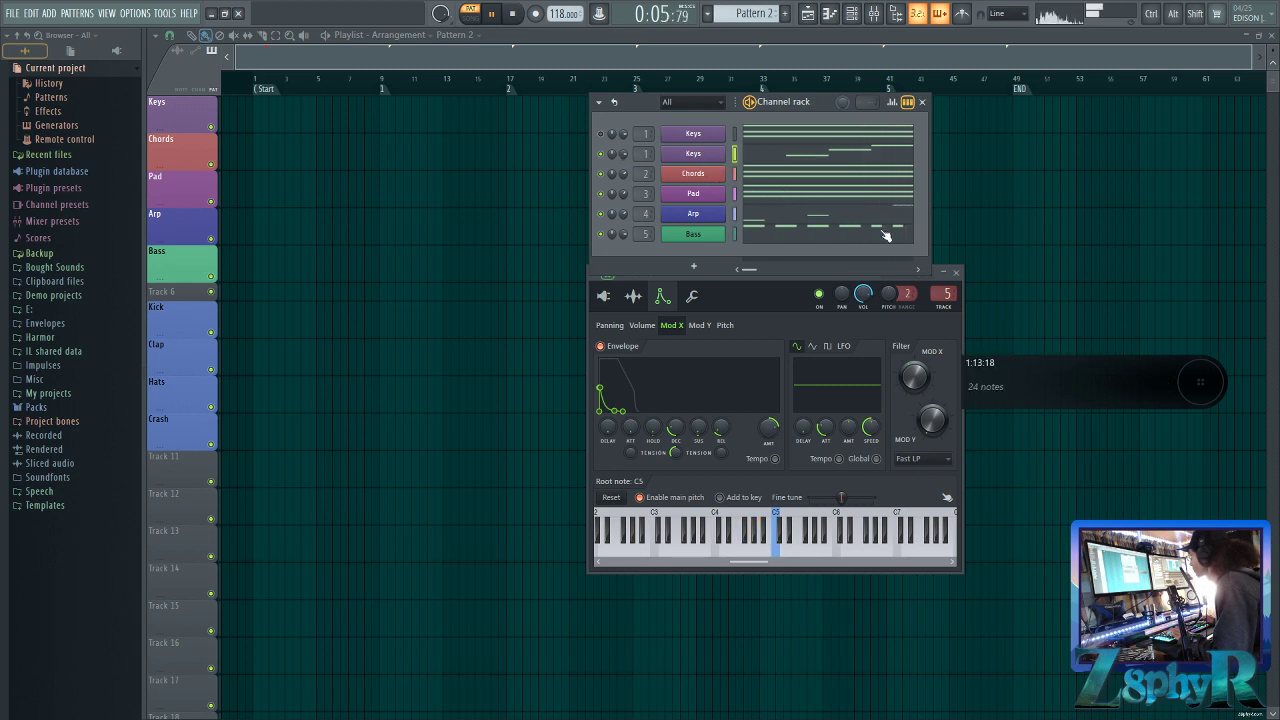
pyautogui.press('space')
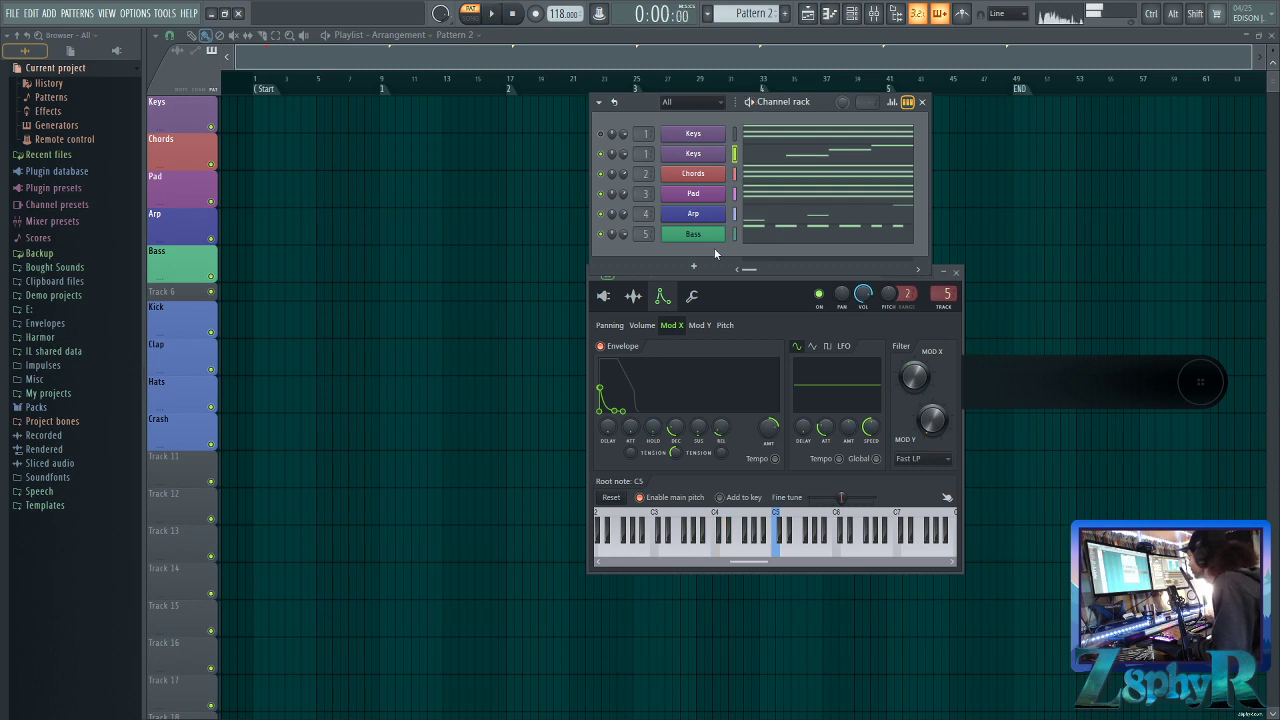
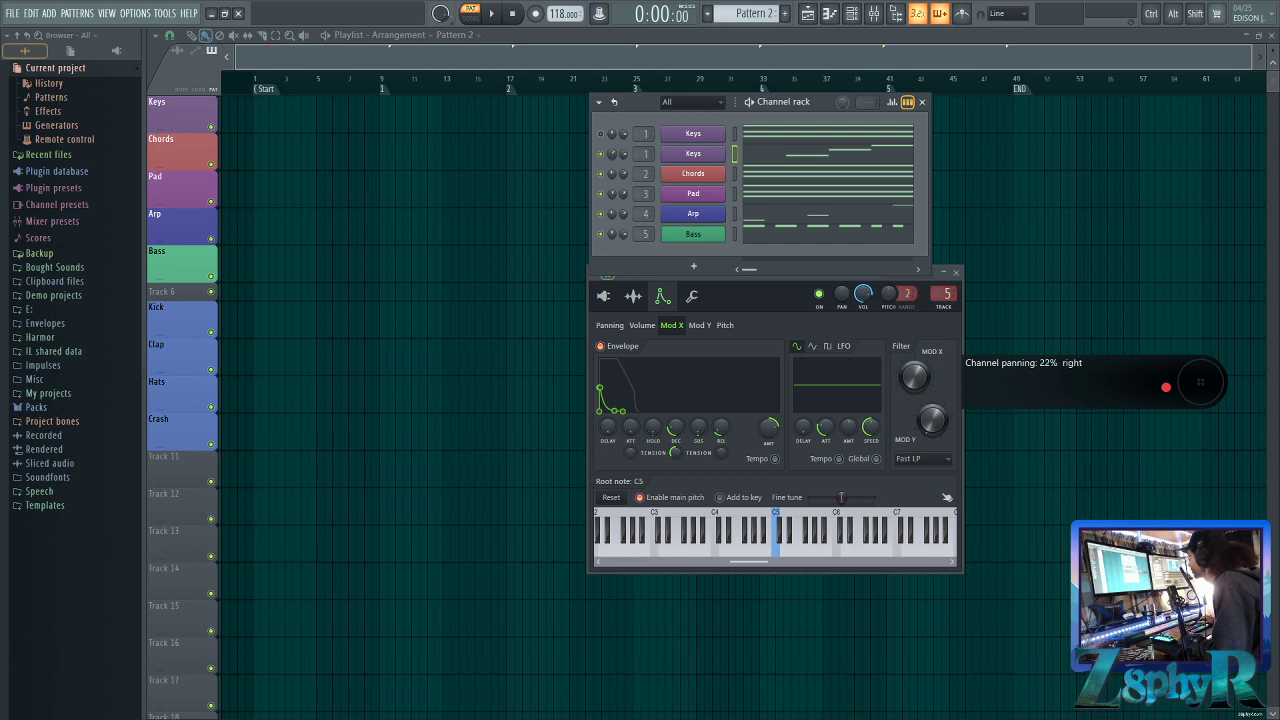
pyautogui.press('space')
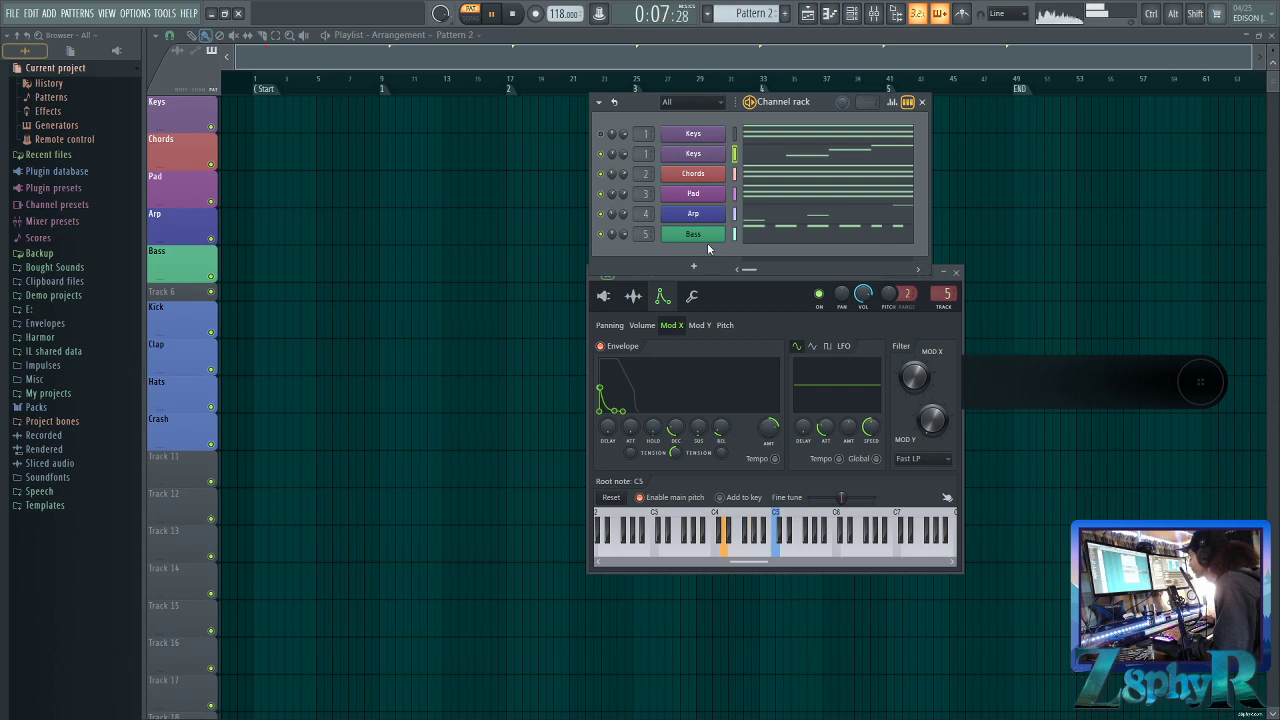
pyautogui.press('space')
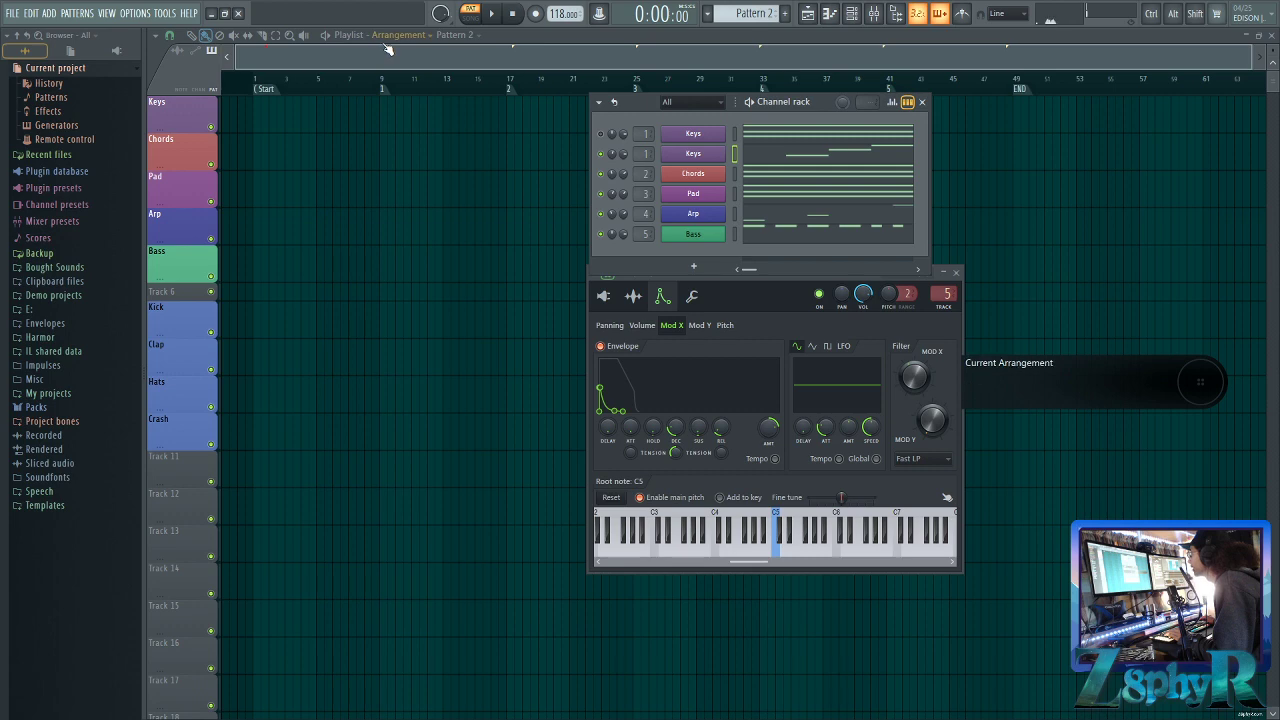
# Return to the playlist, place Pattern 2 at bar 1 of the Keys track and add three copies in a row up to bar 17
pyautogui.click(386, 48)
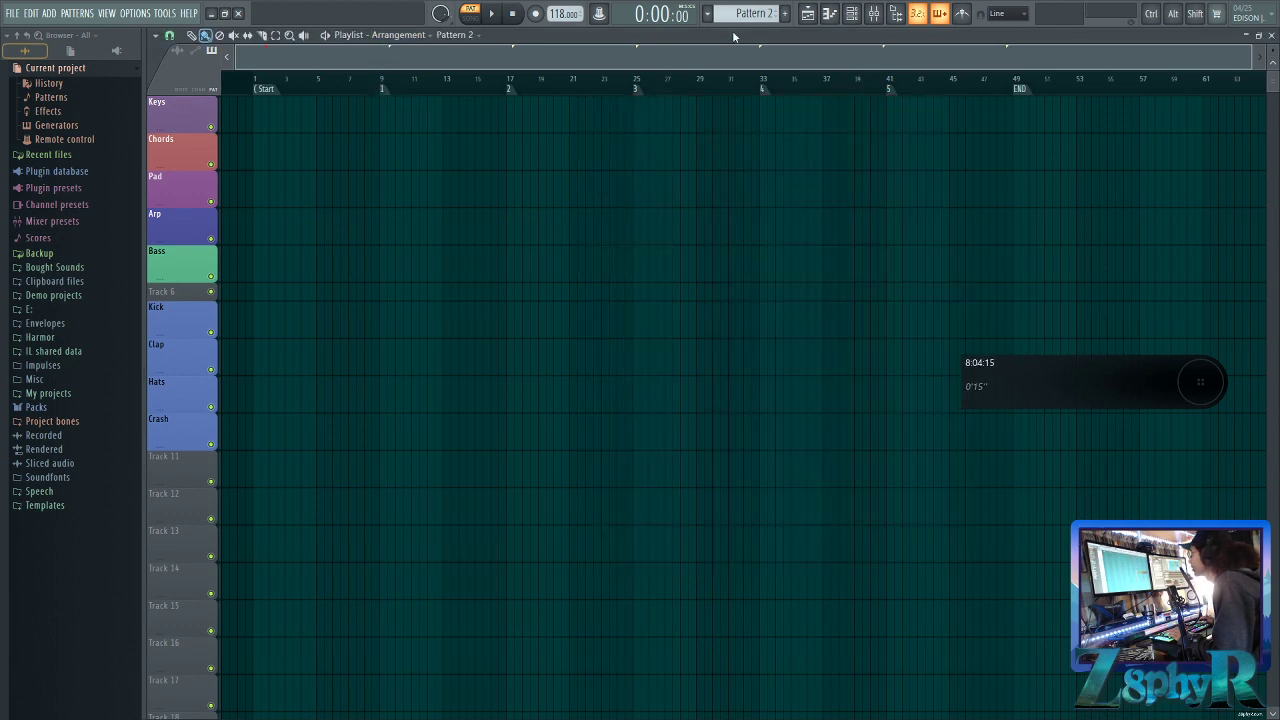
pyautogui.click(830, 14)
pyautogui.click(852, 14)
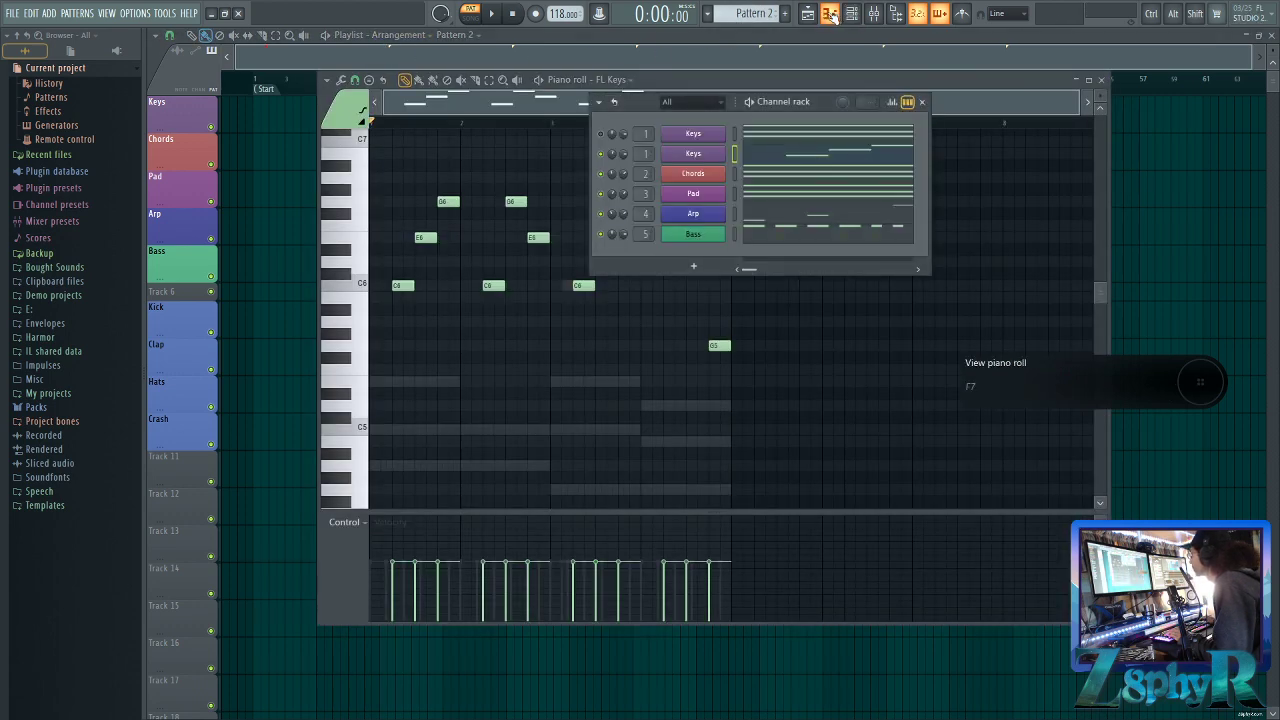
pyautogui.click(808, 14)
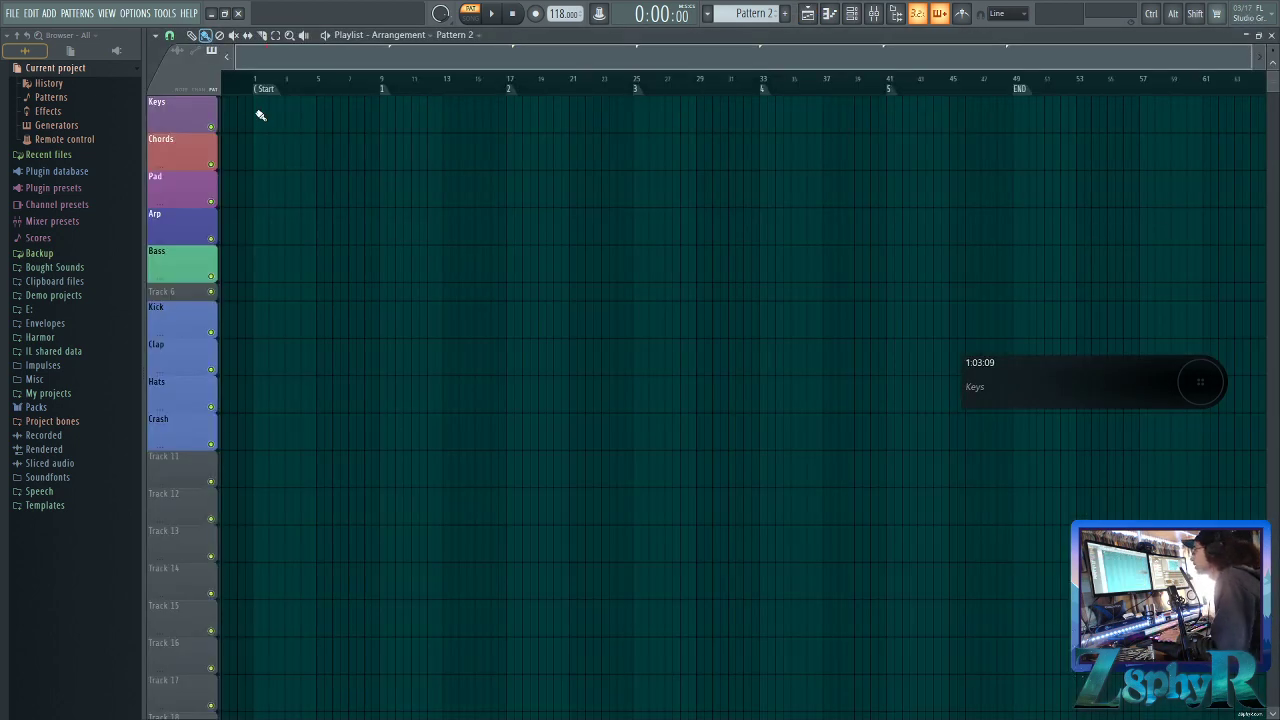
pyautogui.click(259, 114)
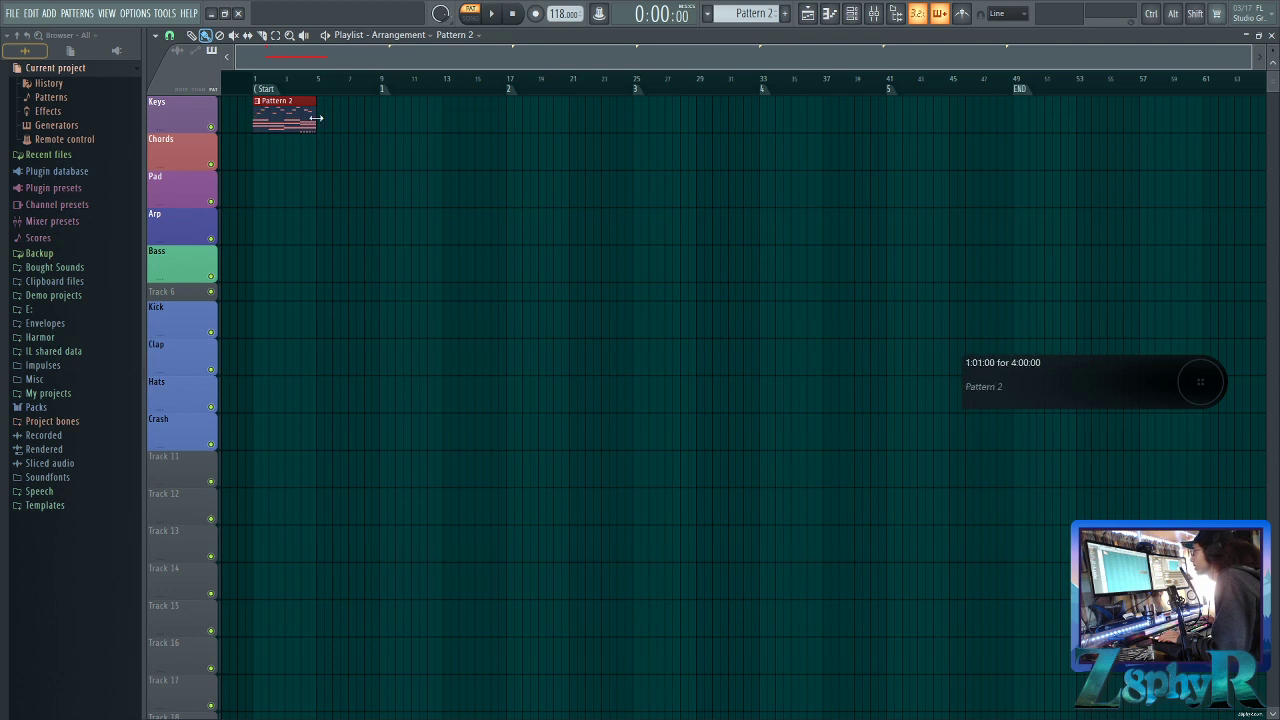
pyautogui.moveTo(315, 124)
pyautogui.mouseDown()
pyautogui.moveTo(374, 126)
pyautogui.moveTo(319, 134)
pyautogui.moveTo(460, 108)
pyautogui.mouseUp()
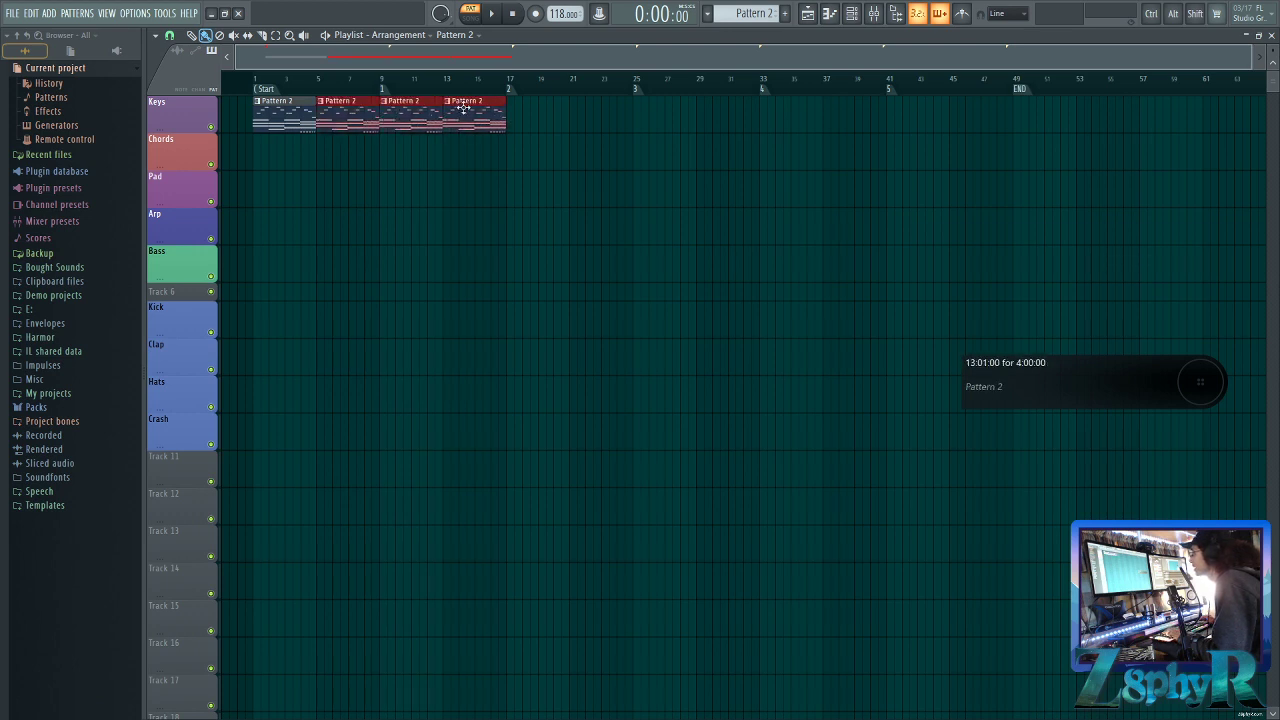
pyautogui.keyDown('ctrl'); pyautogui.click(307, 144); pyautogui.keyUp('ctrl')
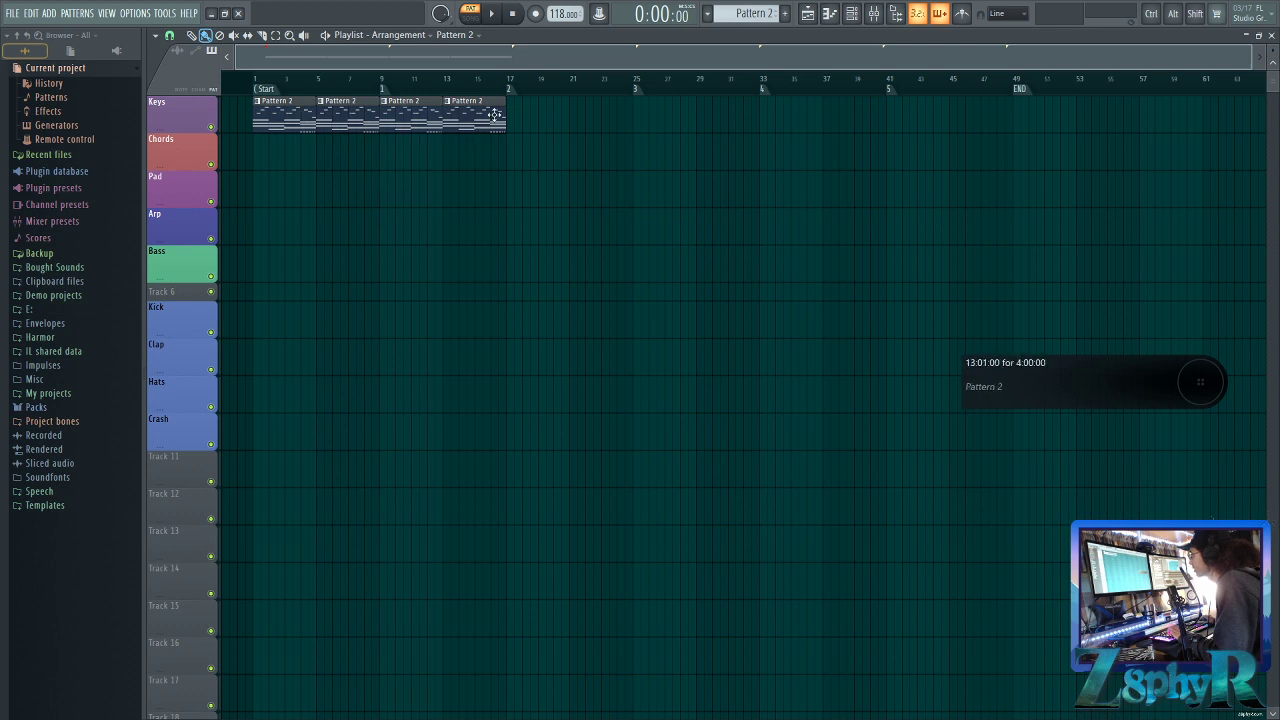
# Delete all the Pattern 2 clips from the playlist's Keys track
pyautogui.rightClick(487, 114)
pyautogui.rightClick(410, 114)
pyautogui.rightClick(345, 114)
pyautogui.scroll(4, 408, 143)
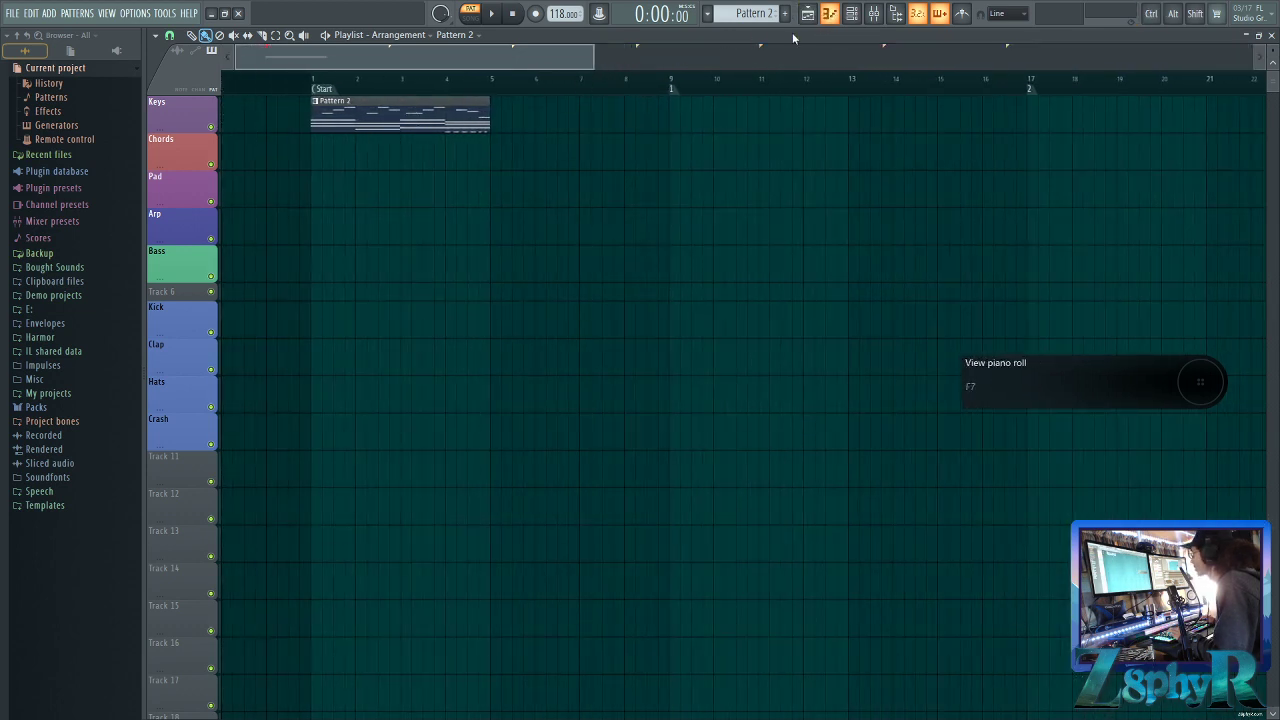
pyautogui.rightClick(458, 109)
# Rename the cloned Keys channel in the channel rack as "Keys - Melody"
pyautogui.click(857, 14)
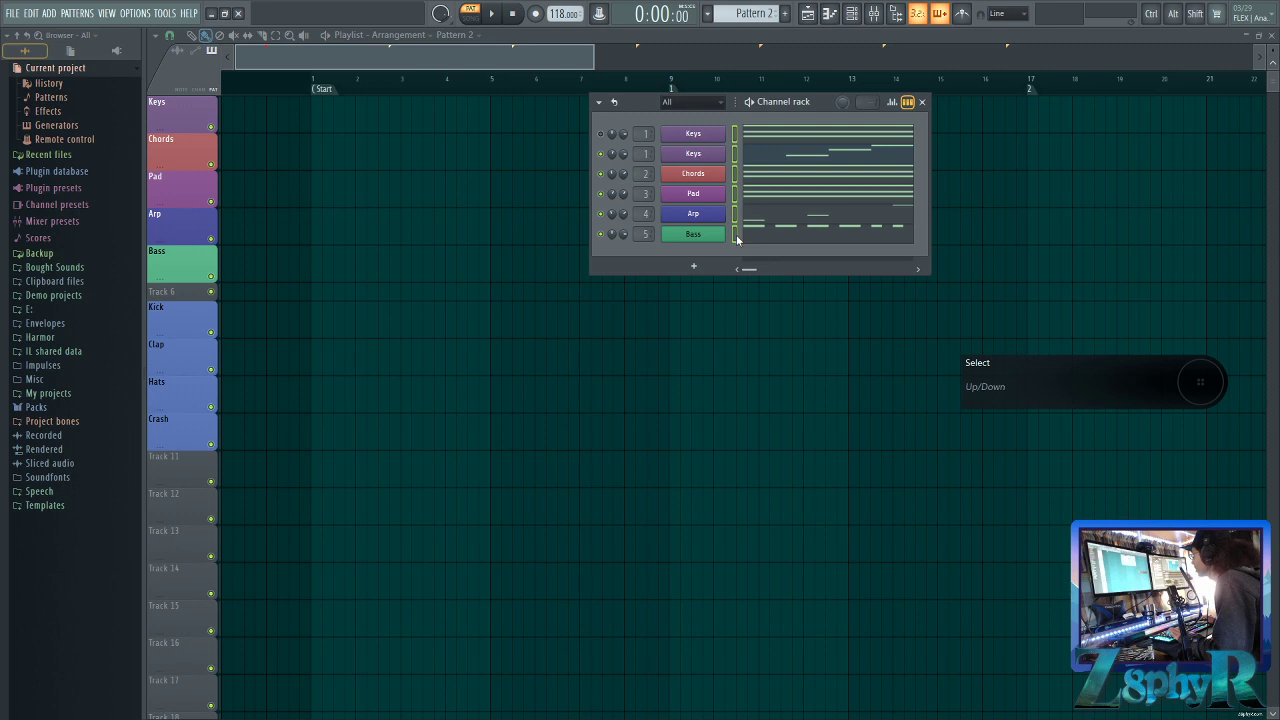
pyautogui.click(738, 133)
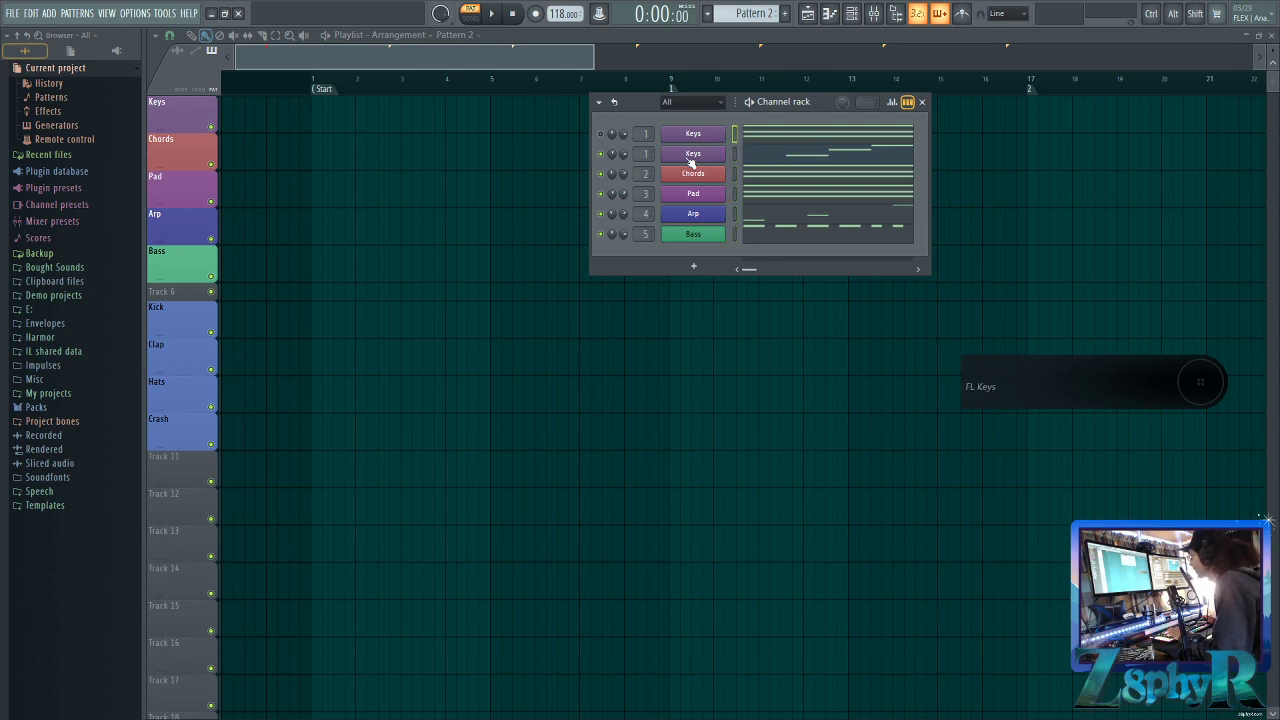
pyautogui.click(734, 155)
pyautogui.keyDown('shift'); pyautogui.click(691, 160); pyautogui.keyUp('shift')
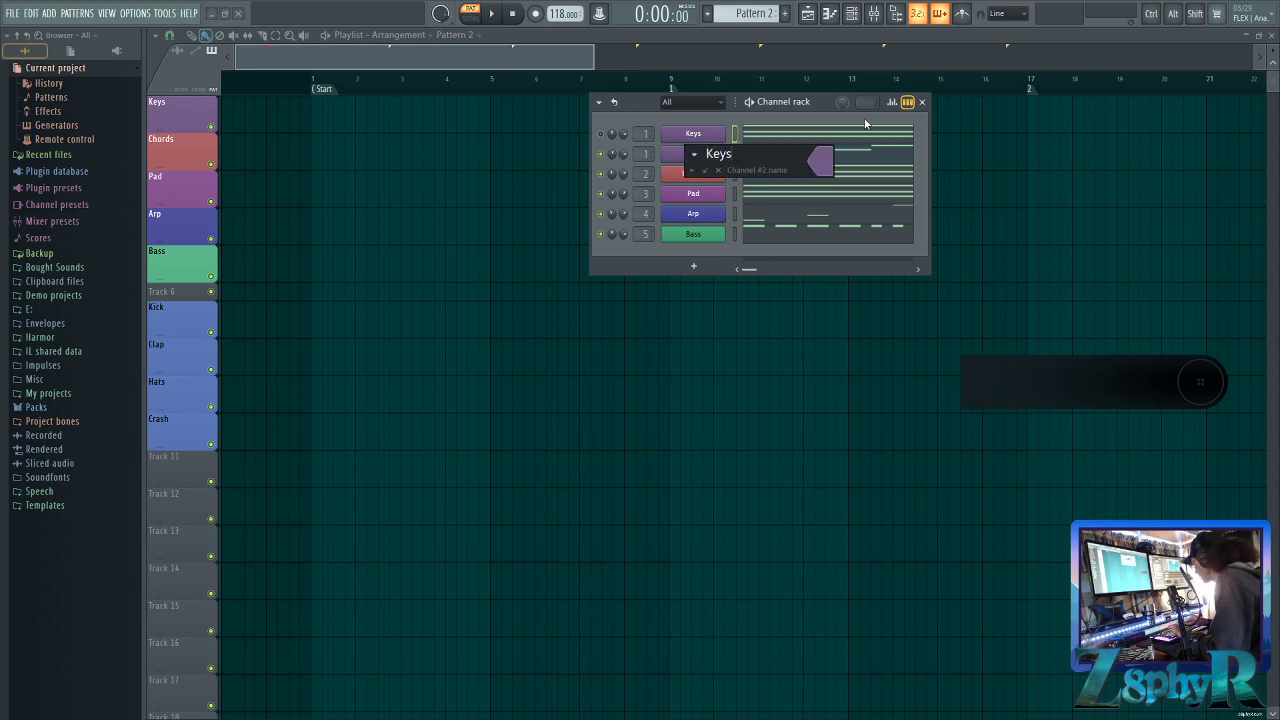
pyautogui.write('- Melody')
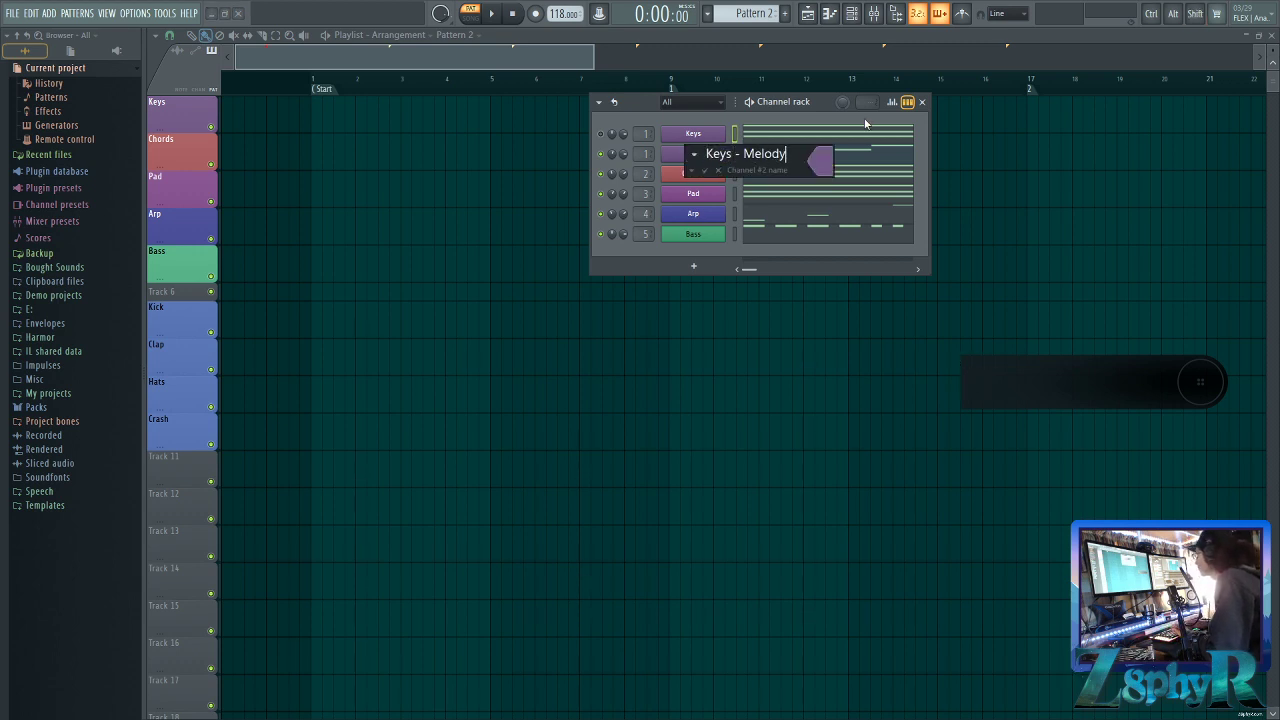
pyautogui.press('Return')
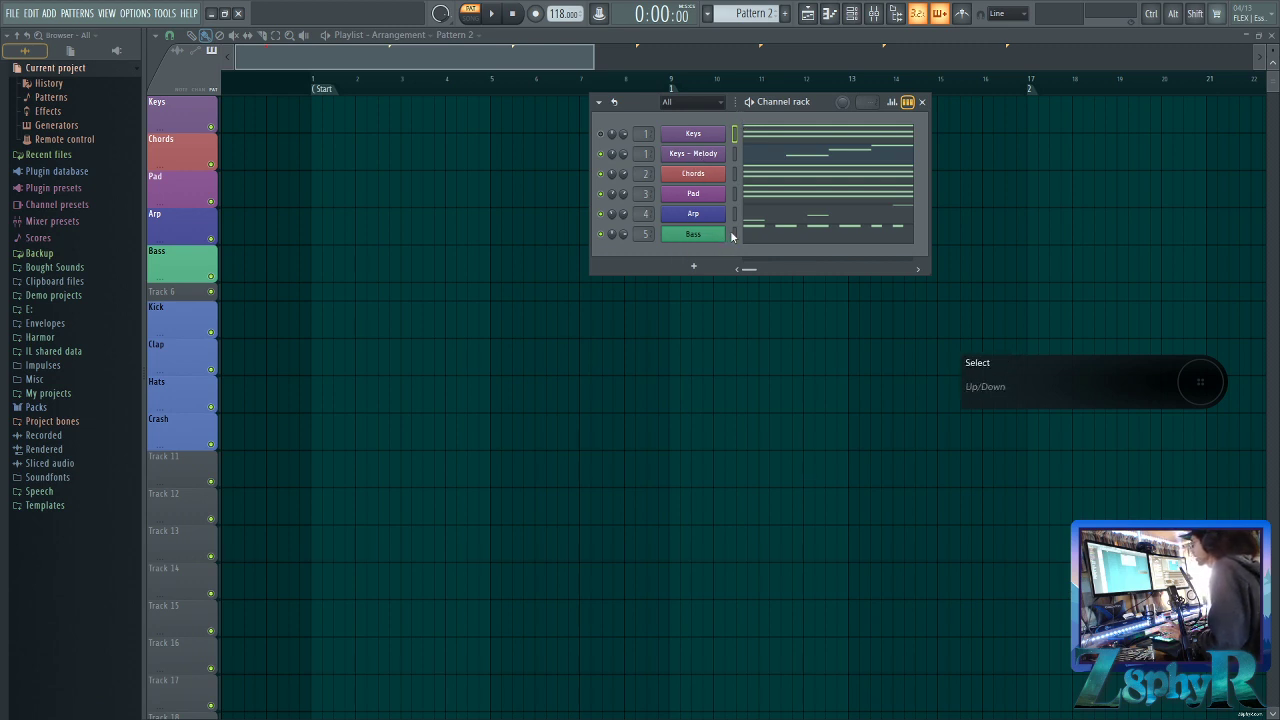
# Select the Chords channel, hide the channel rack and place a Pattern 2 clip at bar 1 of the playlist's Keys track
pyautogui.click(733, 174)
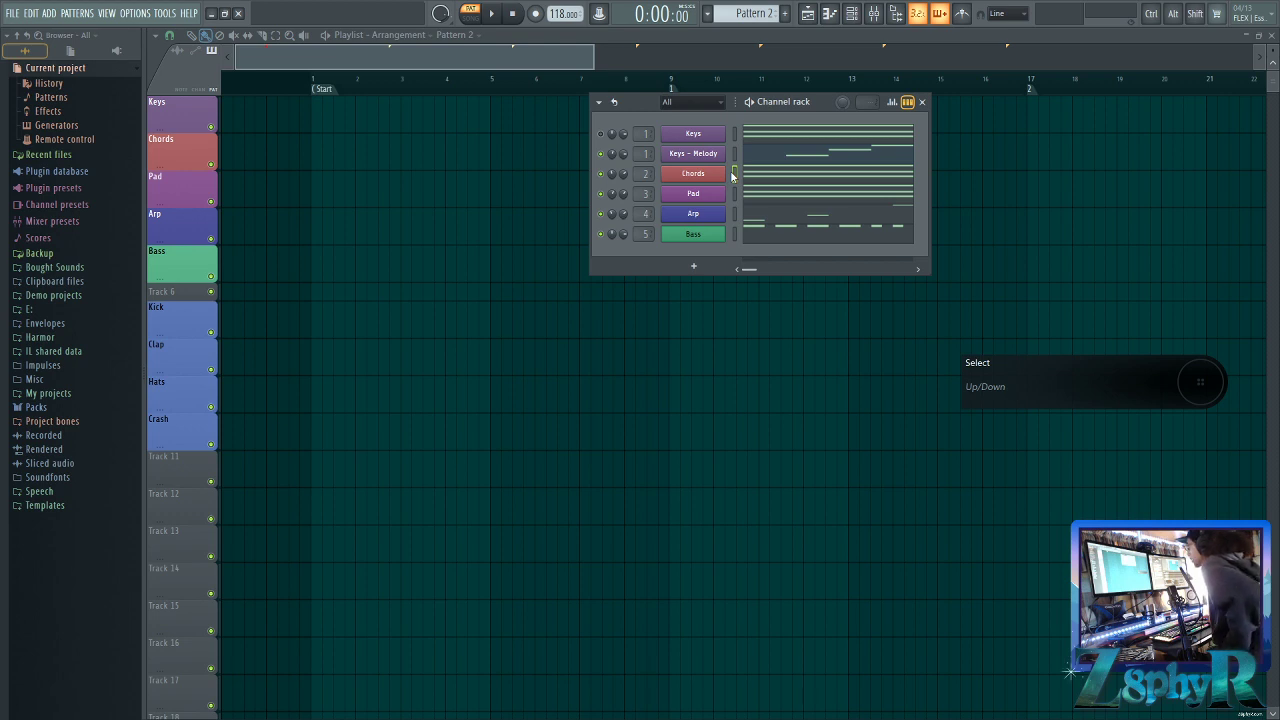
pyautogui.click(510, 72)
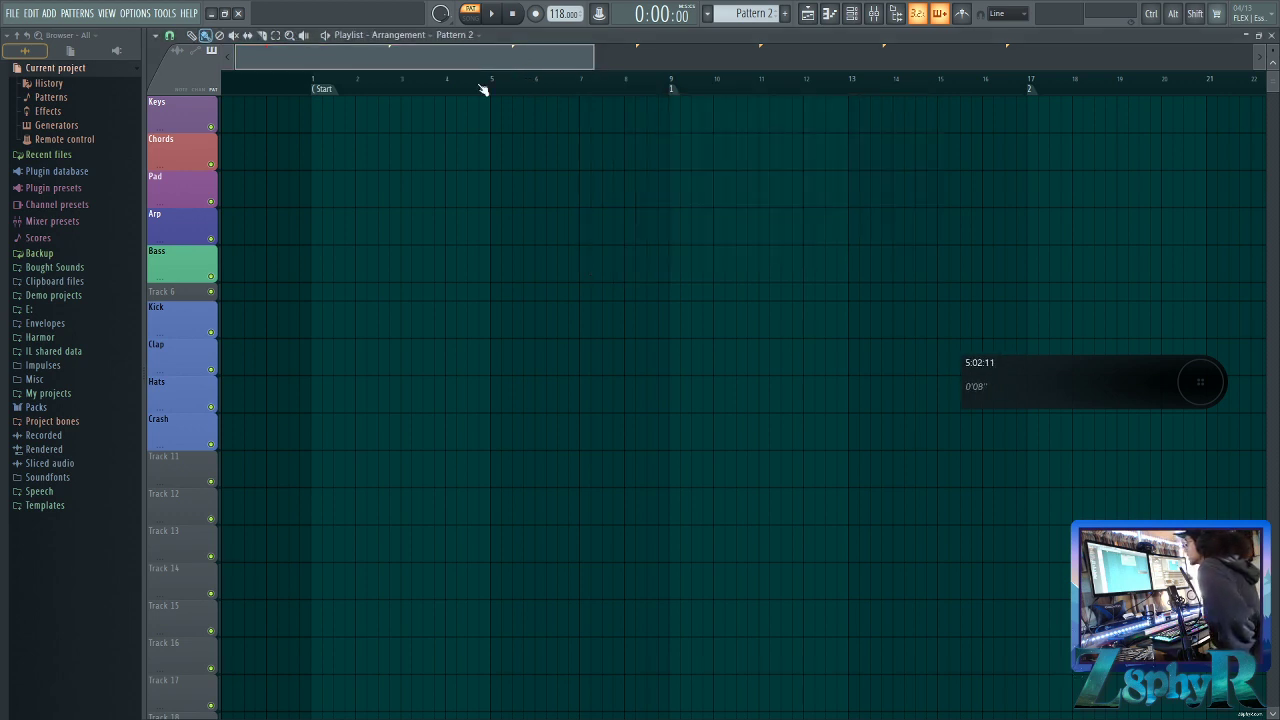
pyautogui.click(317, 122)
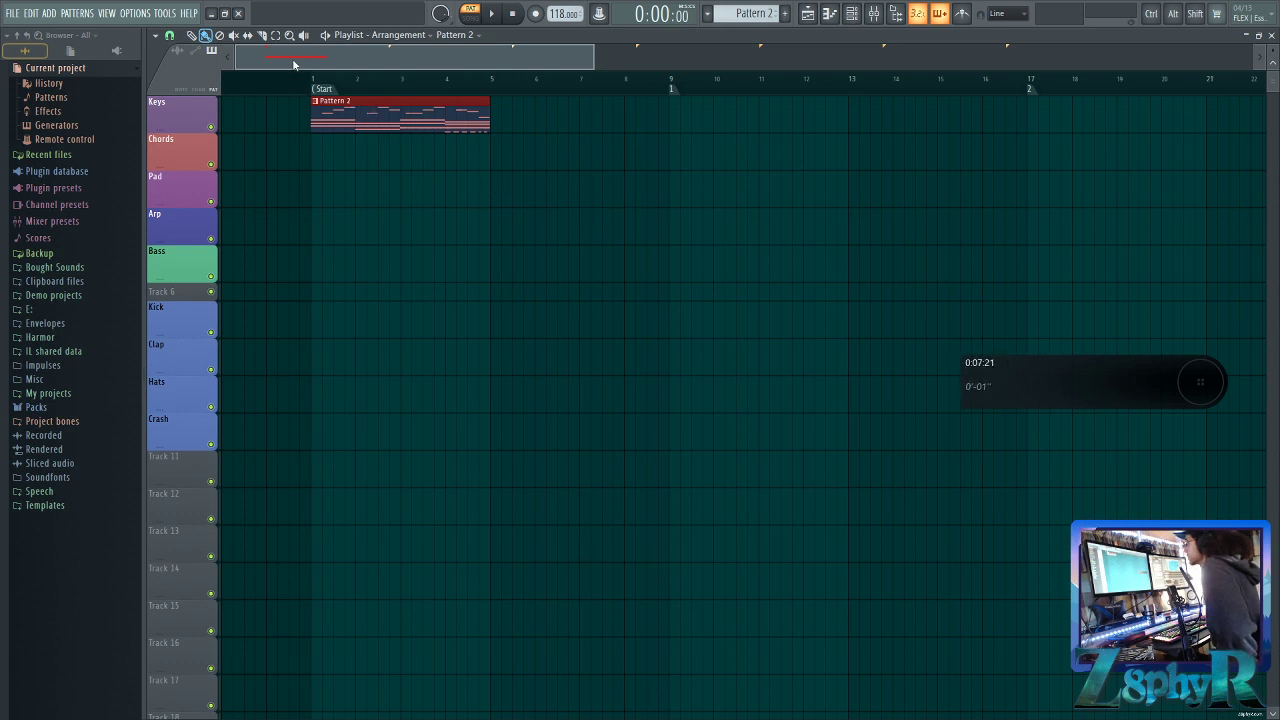
pyautogui.click(378, 179)
pyautogui.moveTo(413, 183); pyautogui.dragTo(349, 189)
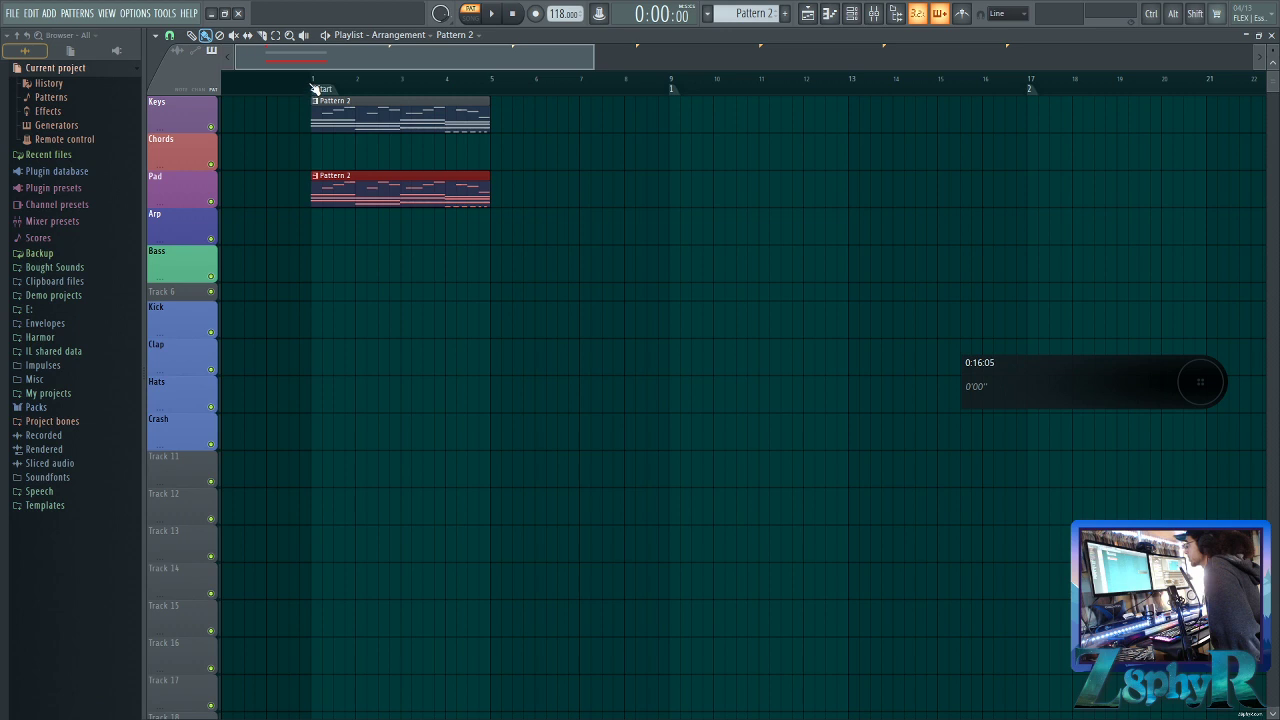
pyautogui.rightClick(319, 188)
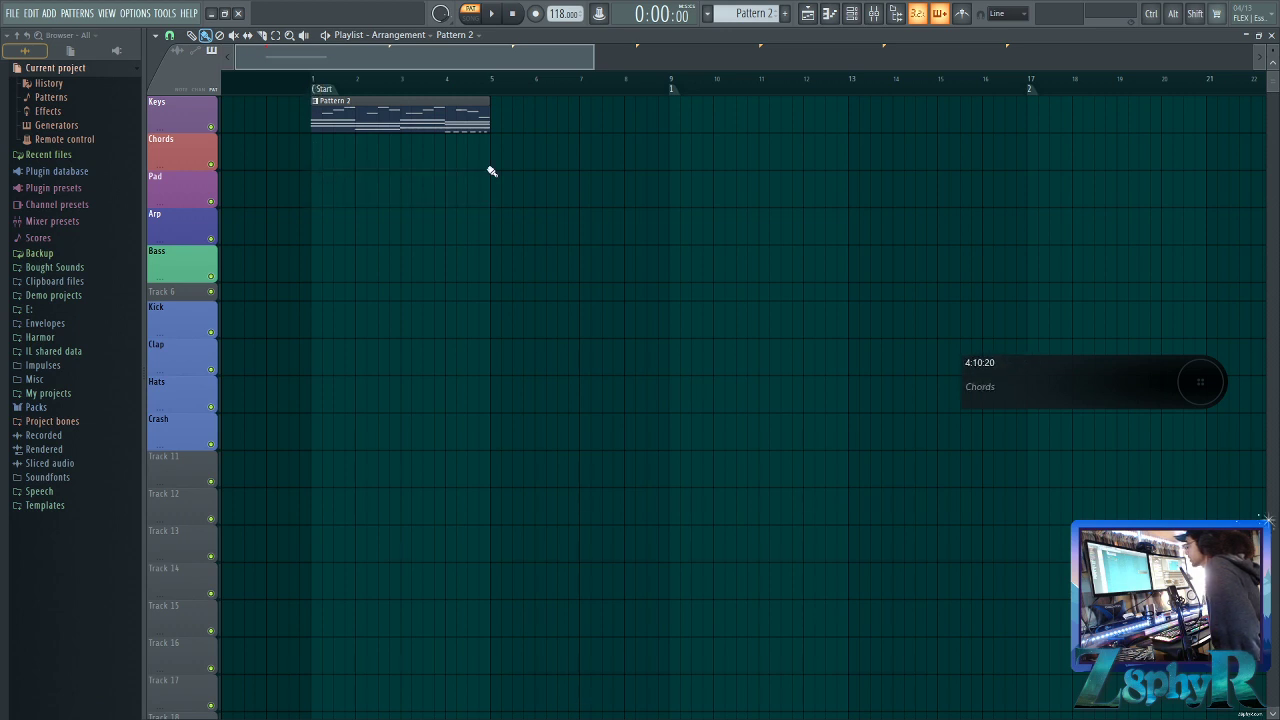
# Split Pattern 2 by channel, check the notes of the resulting Pad pattern, and return to the playlist
pyautogui.click(738, 14)
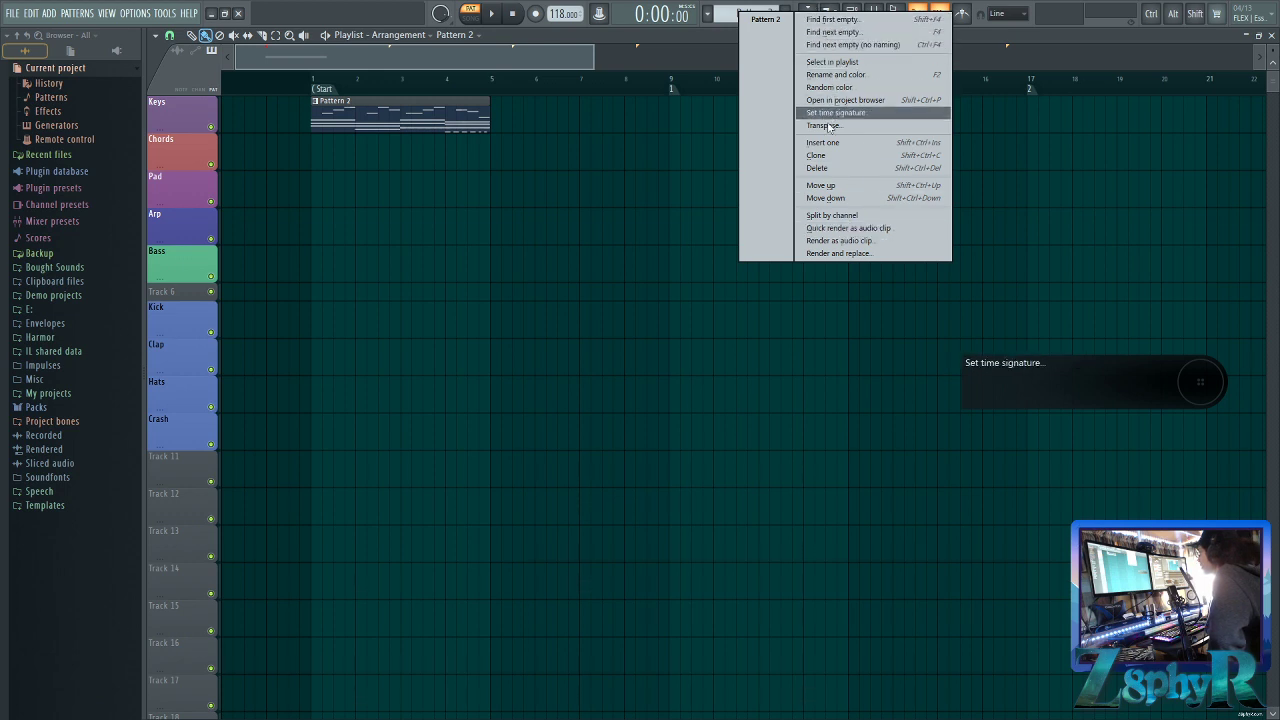
pyautogui.click(832, 215)
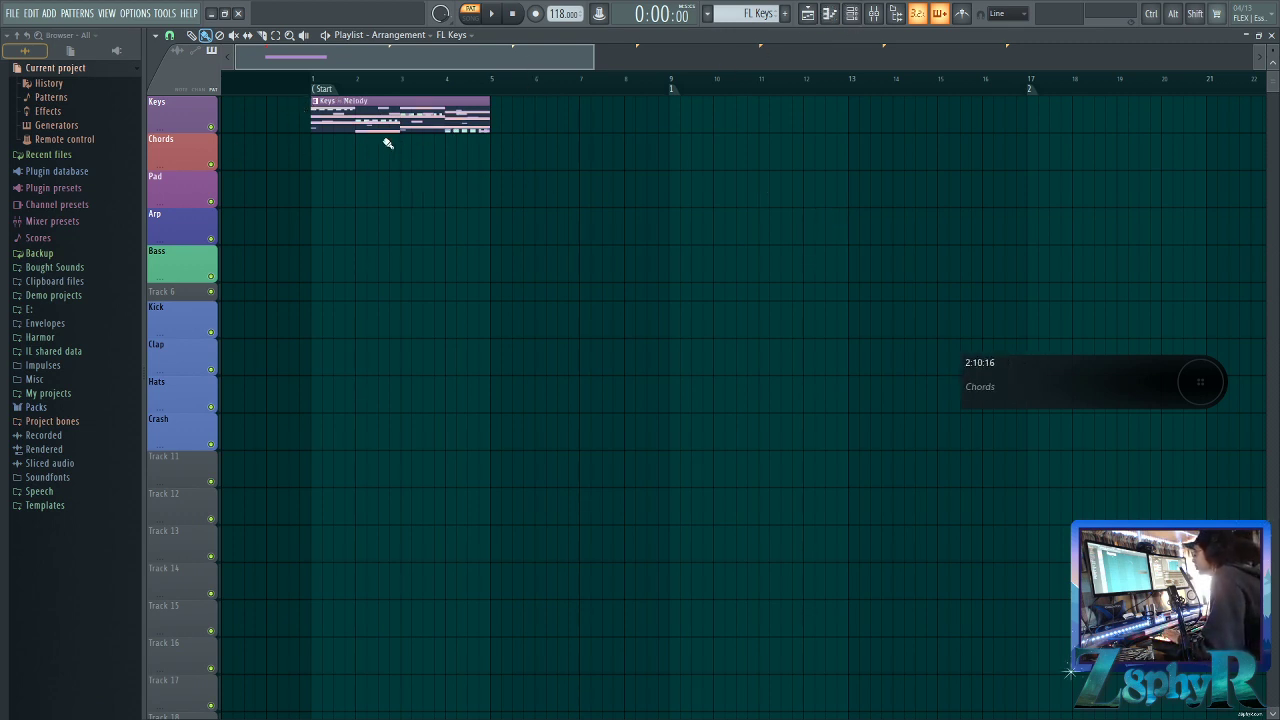
pyautogui.doubleClick(430, 115)
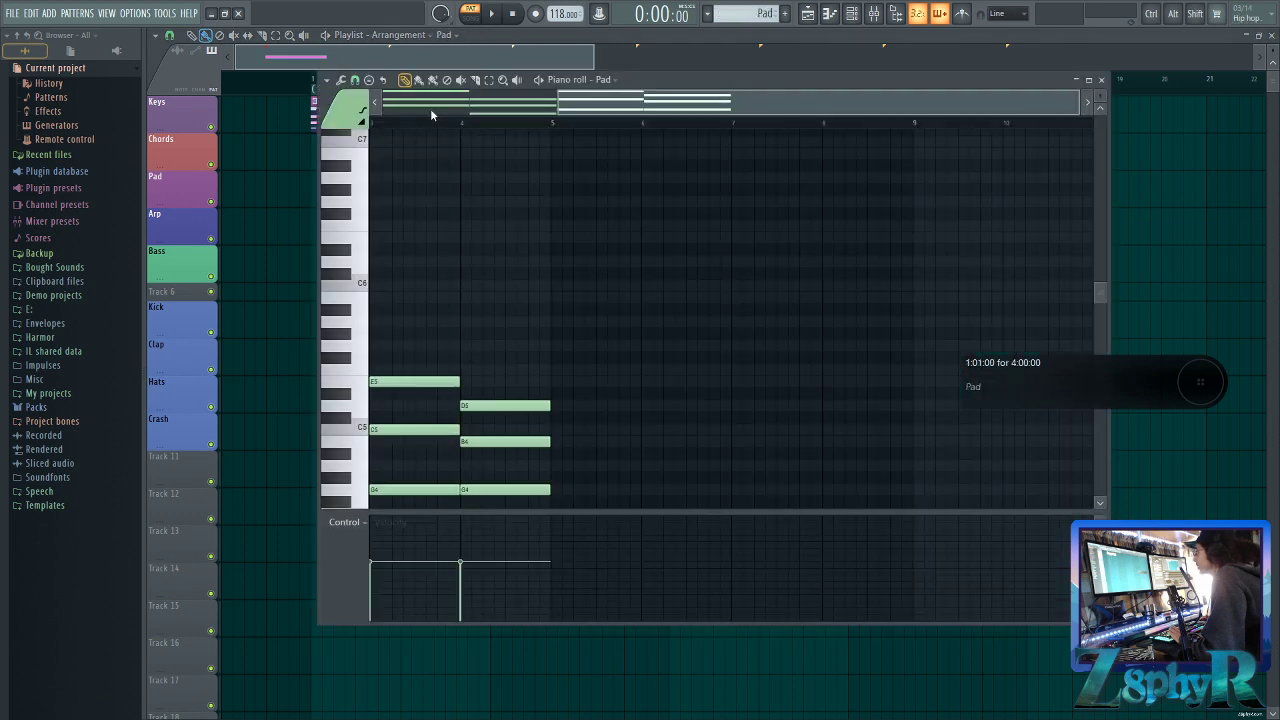
pyautogui.moveTo(650, 79); pyautogui.dragTo(874, 58)
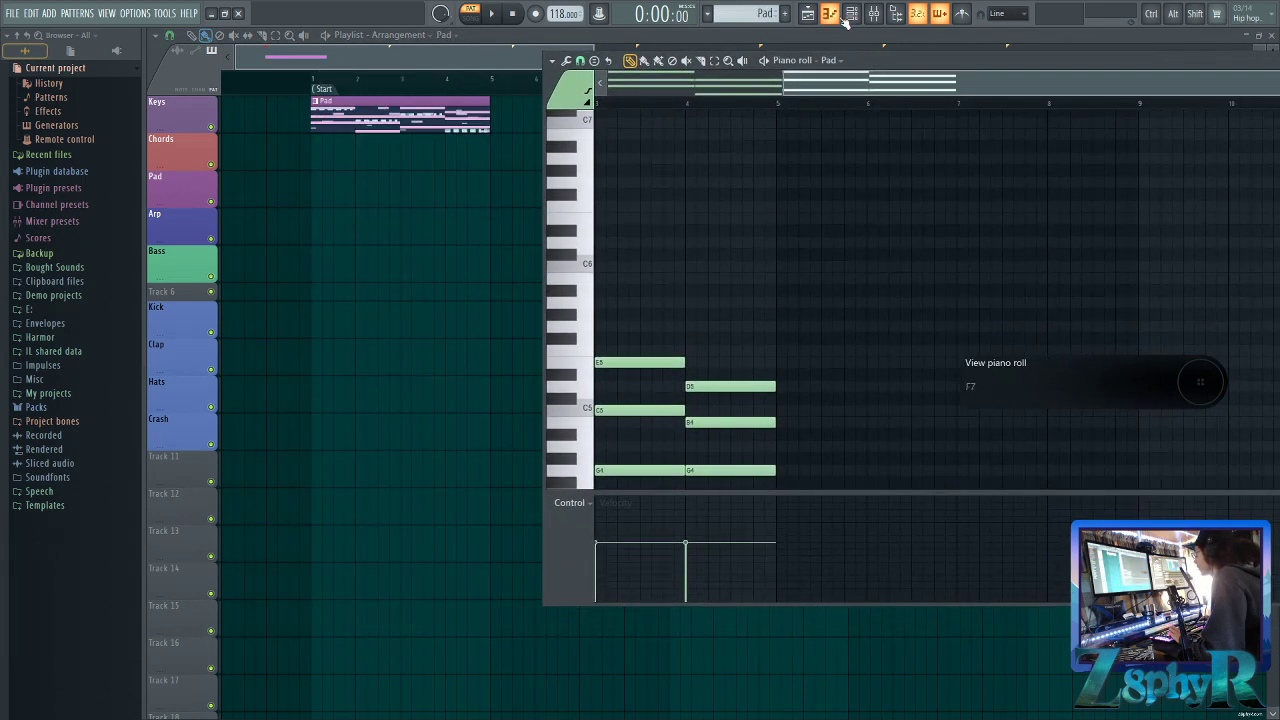
pyautogui.click(851, 14)
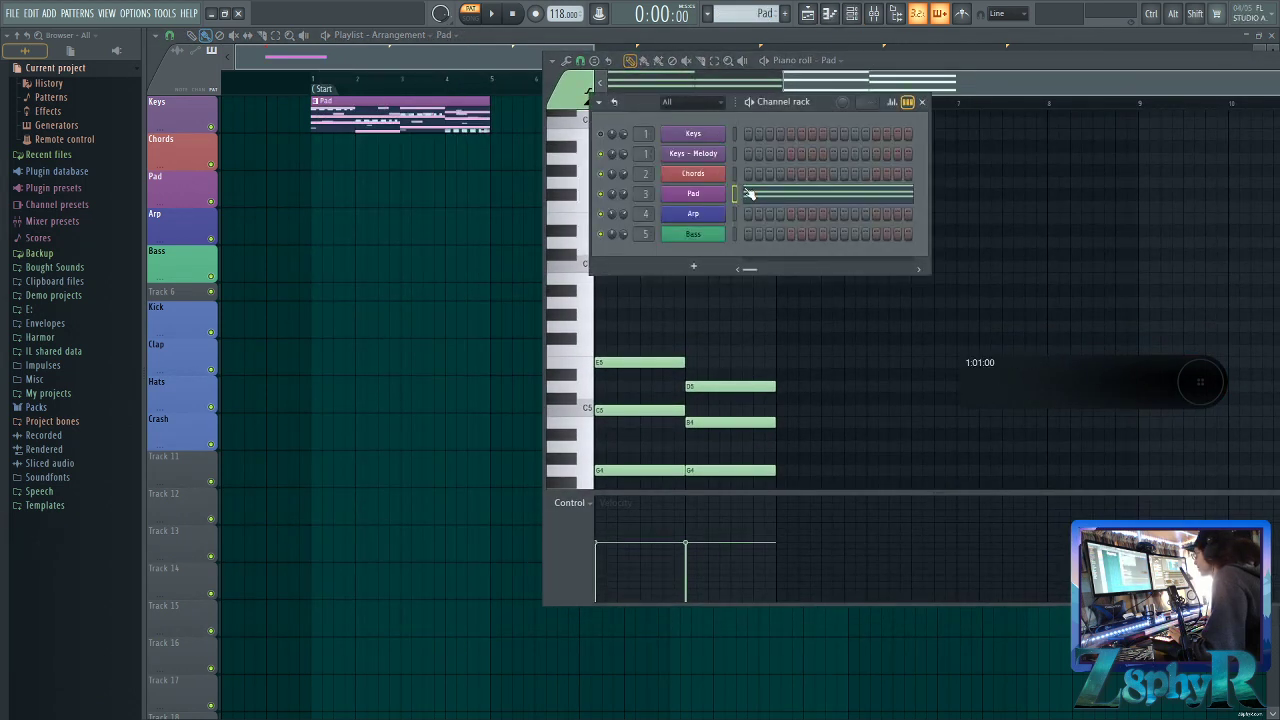
pyautogui.click(349, 60)
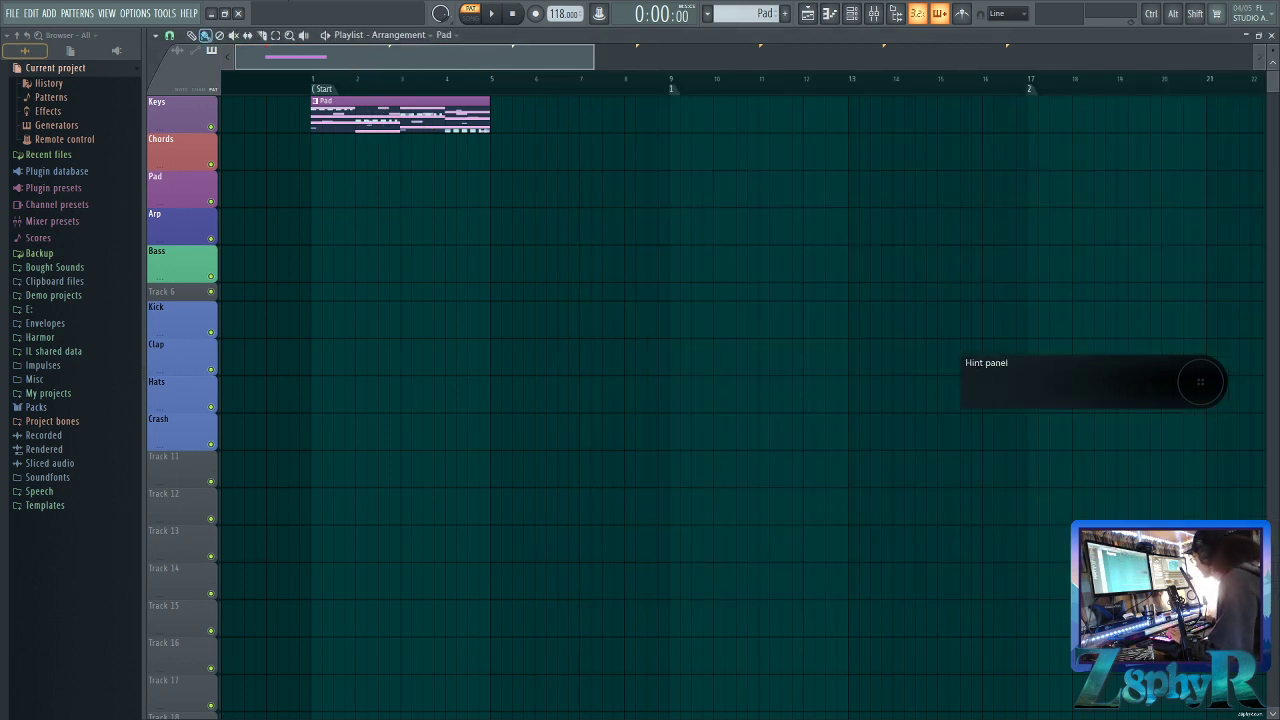
# Move the stacked Pad, Arp and Bass clips from the Keys track to bar 1 of their matching tracks
pyautogui.moveTo(331, 122); pyautogui.dragTo(338, 193)
pyautogui.moveTo(333, 104); pyautogui.dragTo(338, 230)
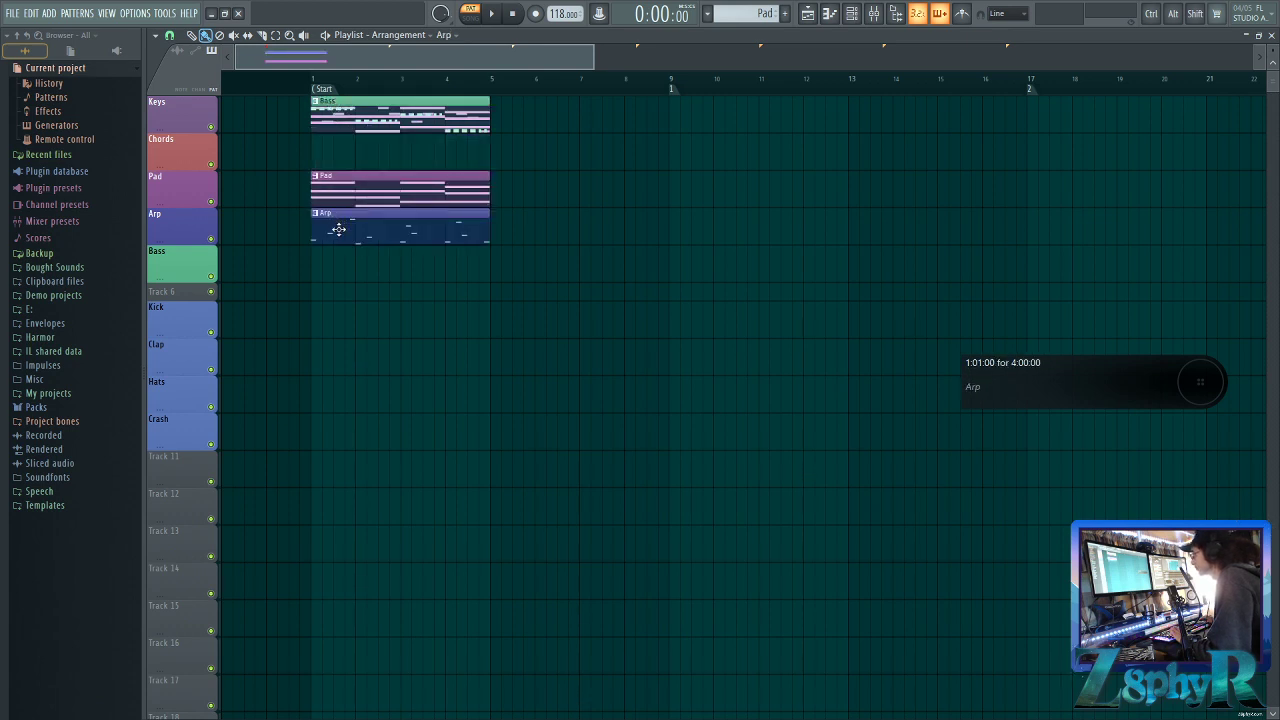
pyautogui.moveTo(360, 113); pyautogui.dragTo(362, 254)
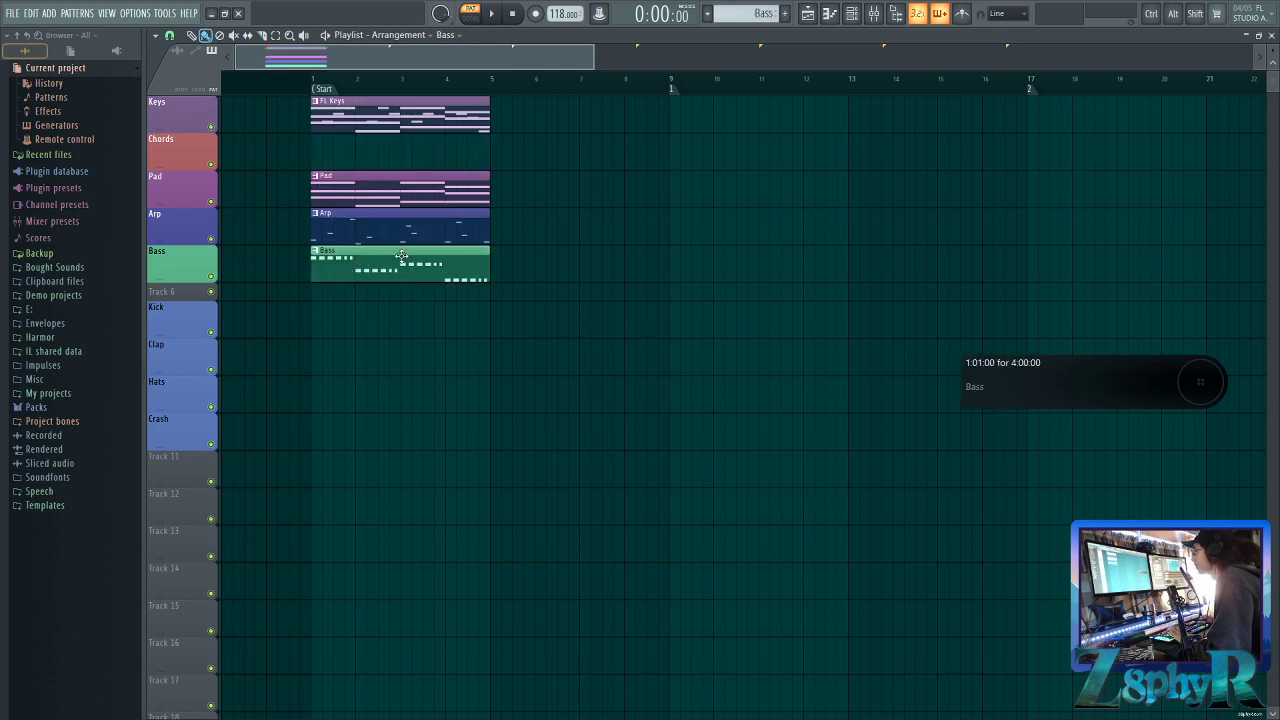
# Separate the remaining stacked clips, placing FL Keys at bar 5 and Chords at bar 1 of the Chords track, with Keys - Melody on Keys
pyautogui.moveTo(335, 103); pyautogui.dragTo(508, 157)
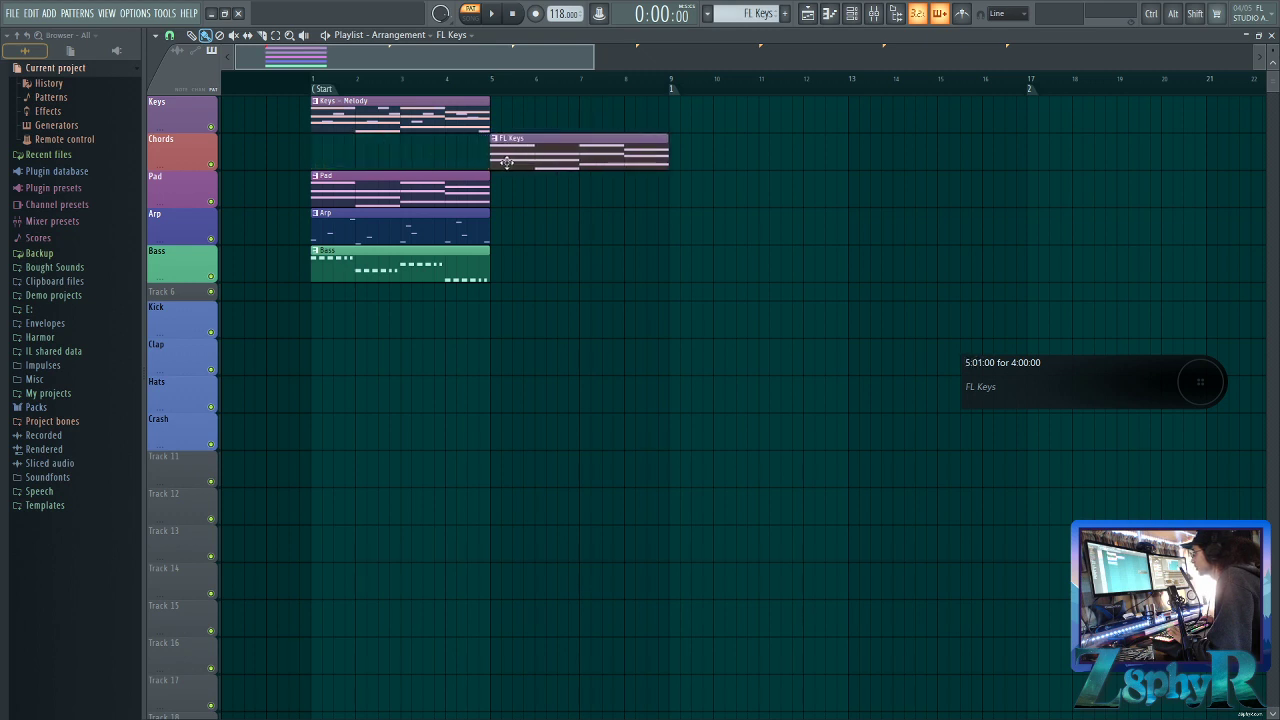
pyautogui.moveTo(350, 133); pyautogui.dragTo(708, 170)
pyautogui.moveTo(344, 108); pyautogui.dragTo(381, 160)
pyautogui.moveTo(713, 148); pyautogui.dragTo(360, 120)
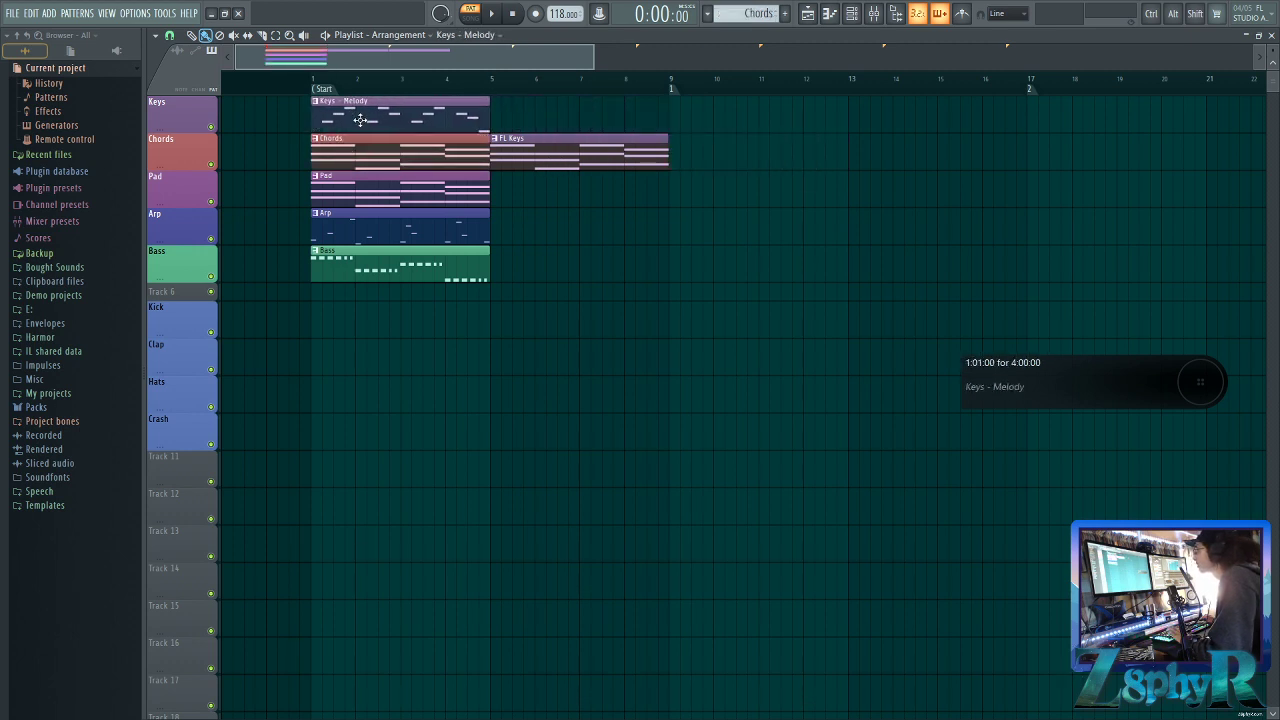
# Insert a track above Chords, and place FL Keys at bar 1 of the Keys track and Keys - Melody at bar 1 of the new track
pyautogui.rightClick(194, 146)
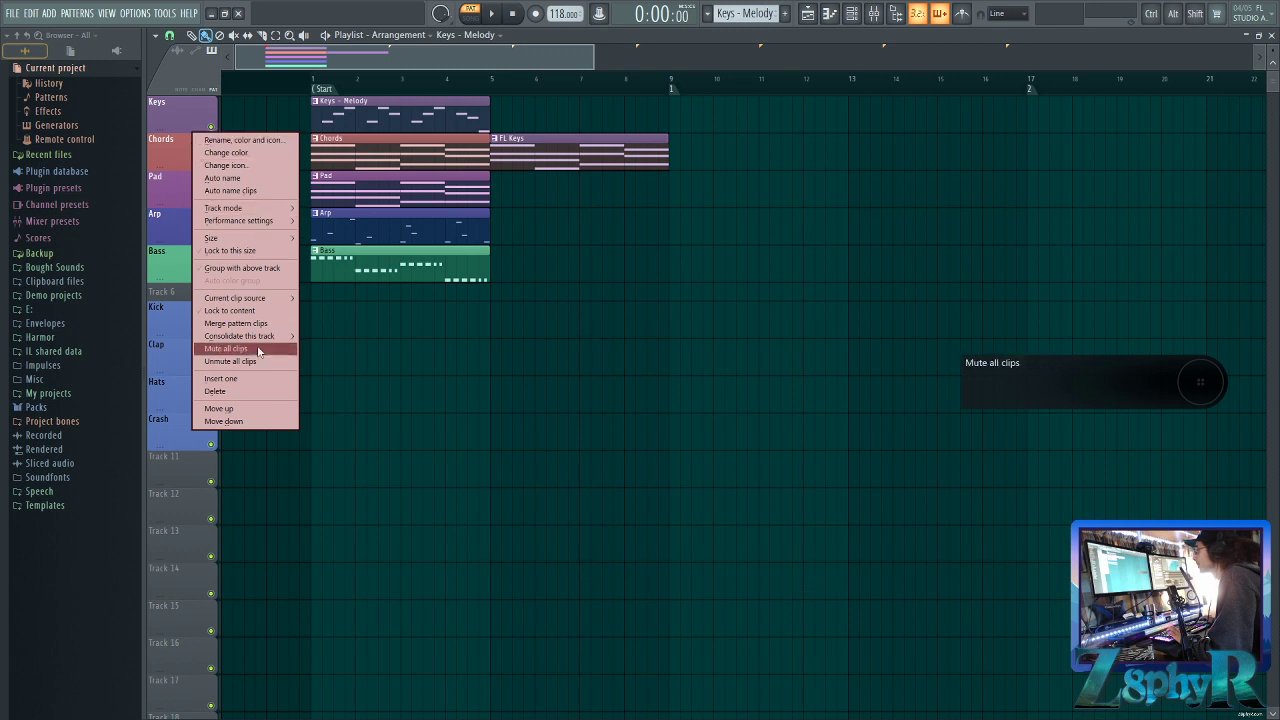
pyautogui.click(221, 378)
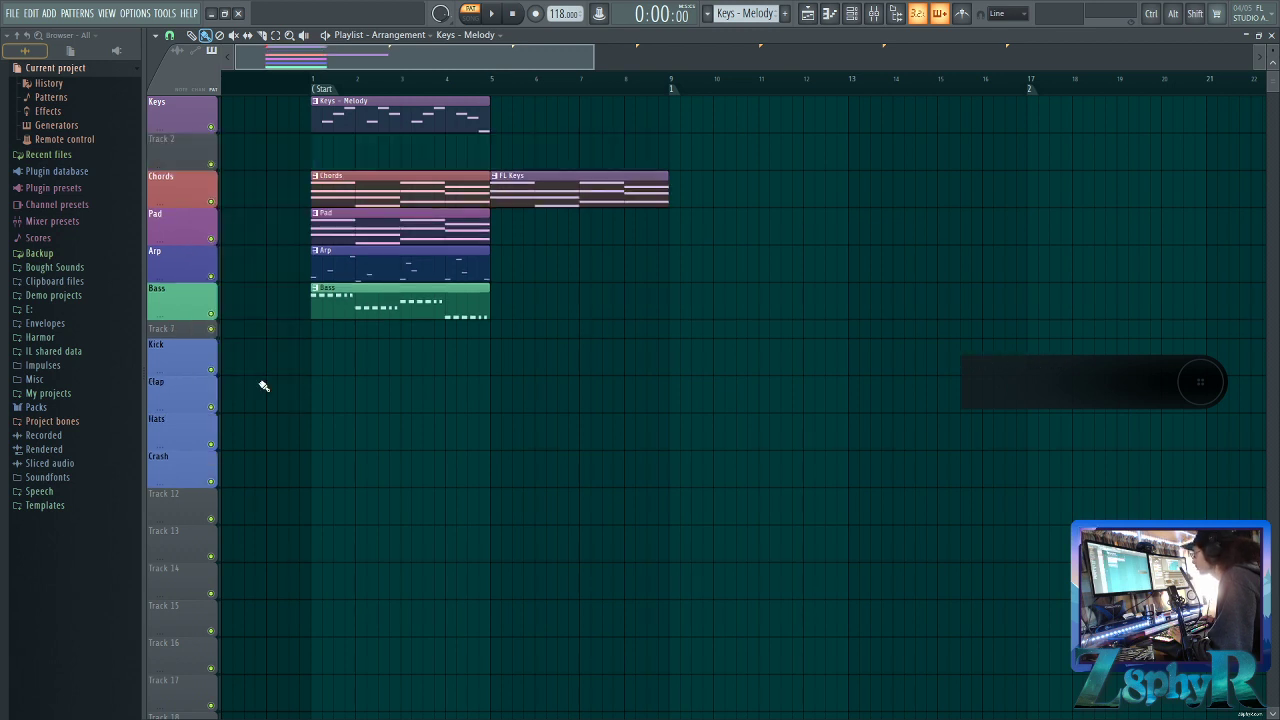
pyautogui.moveTo(535, 176); pyautogui.dragTo(518, 106)
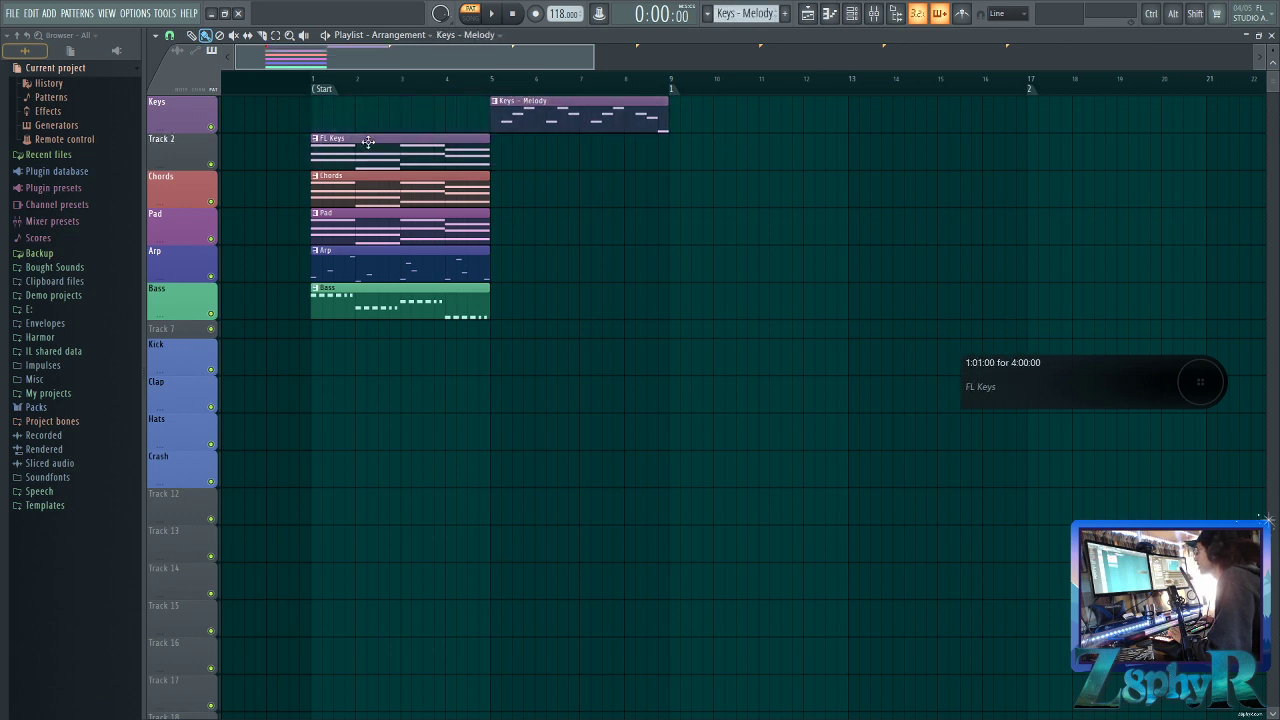
pyautogui.moveTo(320, 128); pyautogui.dragTo(320, 112)
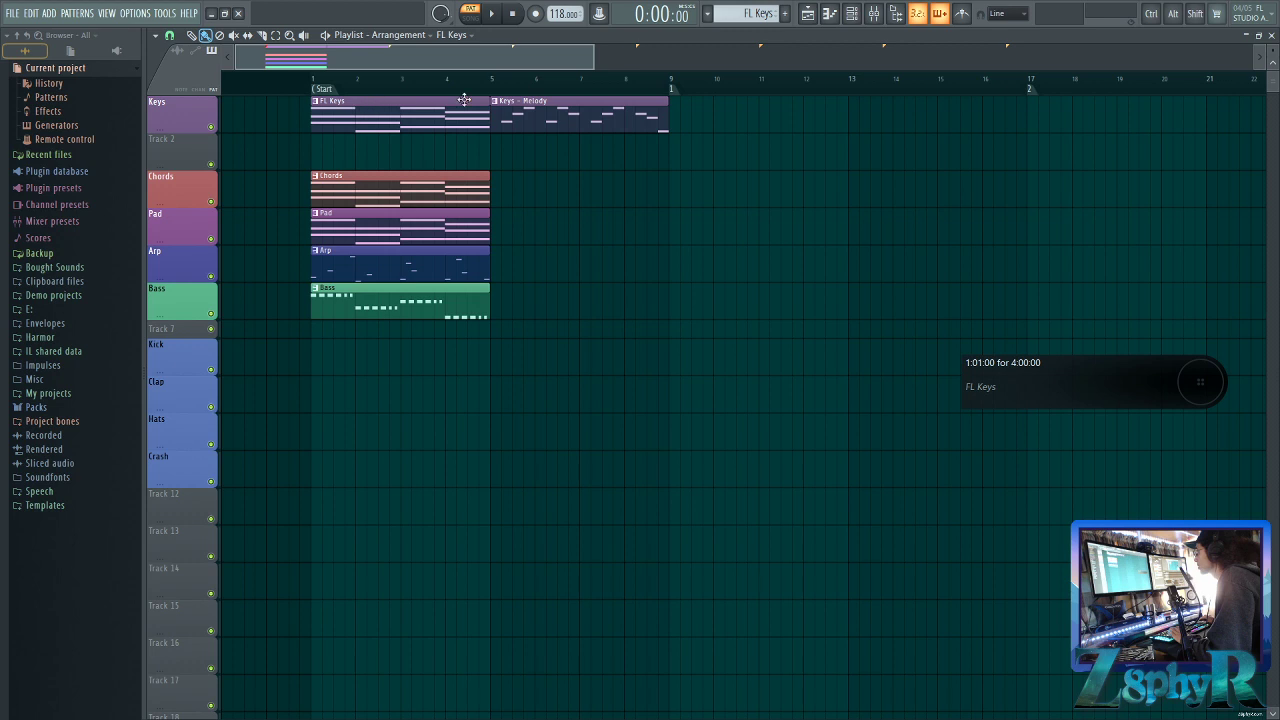
pyautogui.moveTo(546, 108); pyautogui.dragTo(420, 170)
# Name the new playlist track "Keys - Melody" using the suggested name
pyautogui.doubleClick(176, 148)
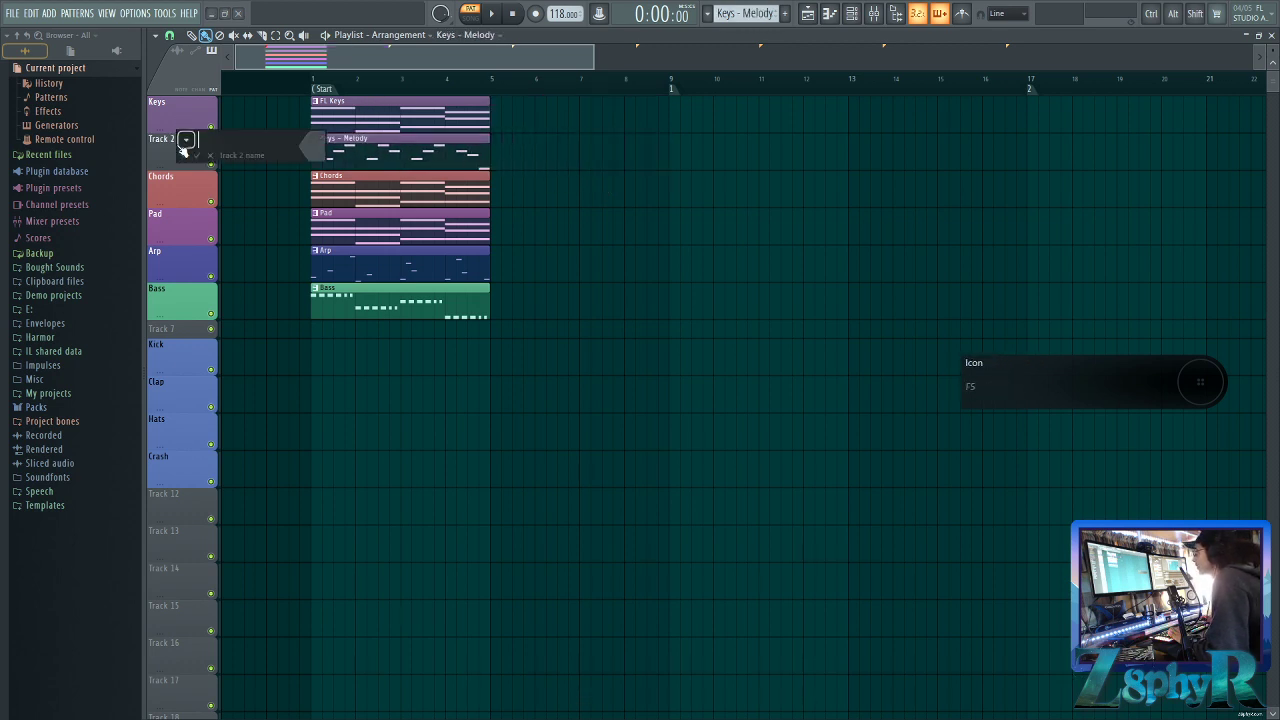
pyautogui.click(183, 155)
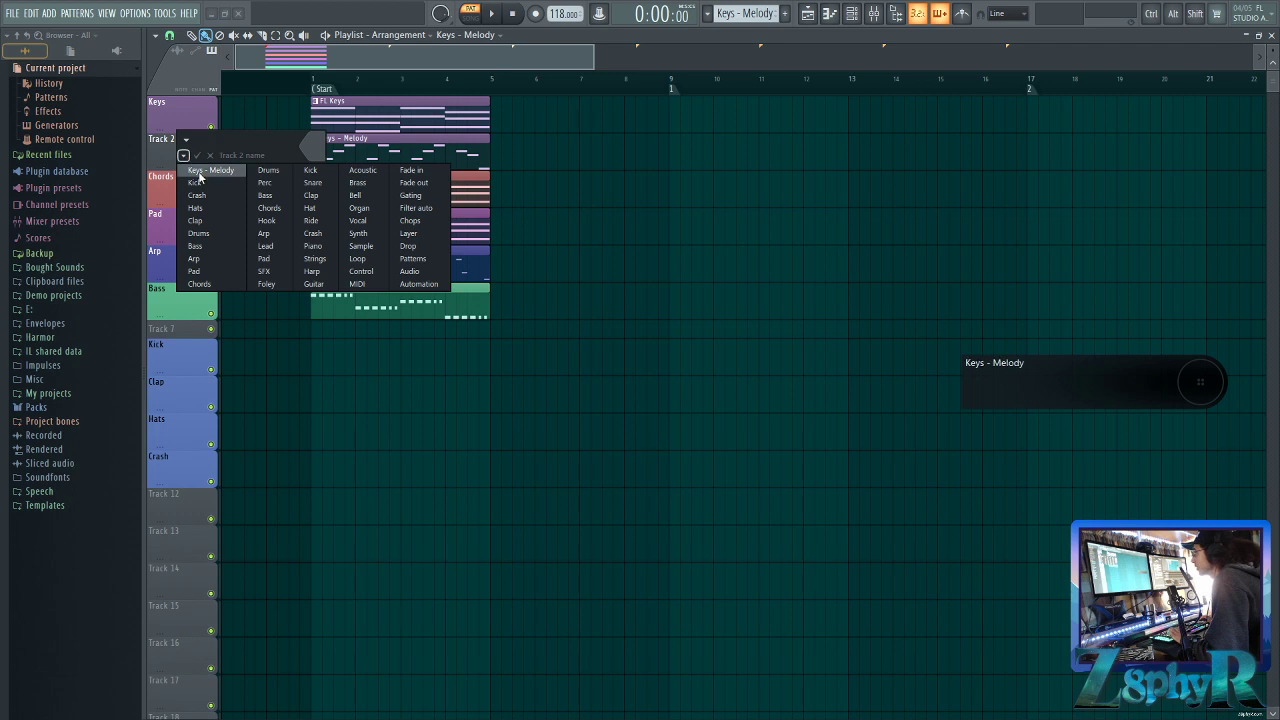
pyautogui.click(199, 172)
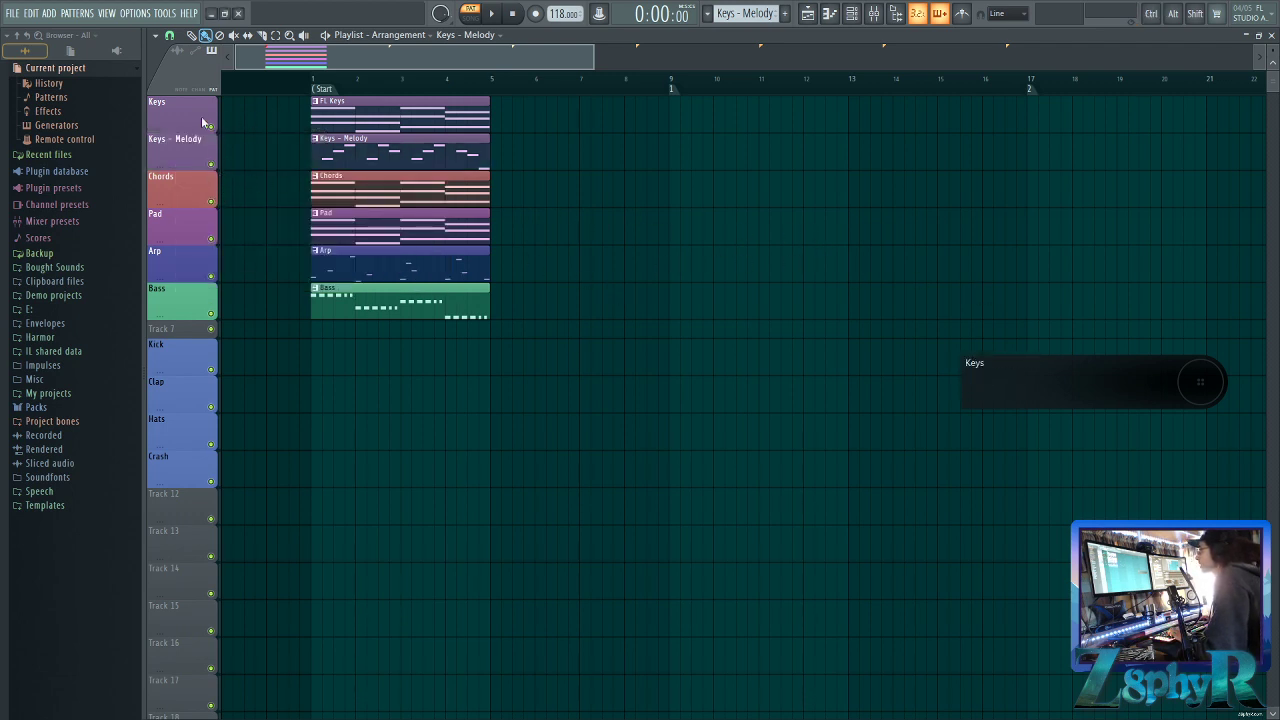
# Auto name the clips on the Keys, Chords, Pad and Arp tracks after their tracks
pyautogui.moveTo(545, 98); pyautogui.dragTo(508, 335)
pyautogui.rightClick(162, 119)
pyautogui.press('n')
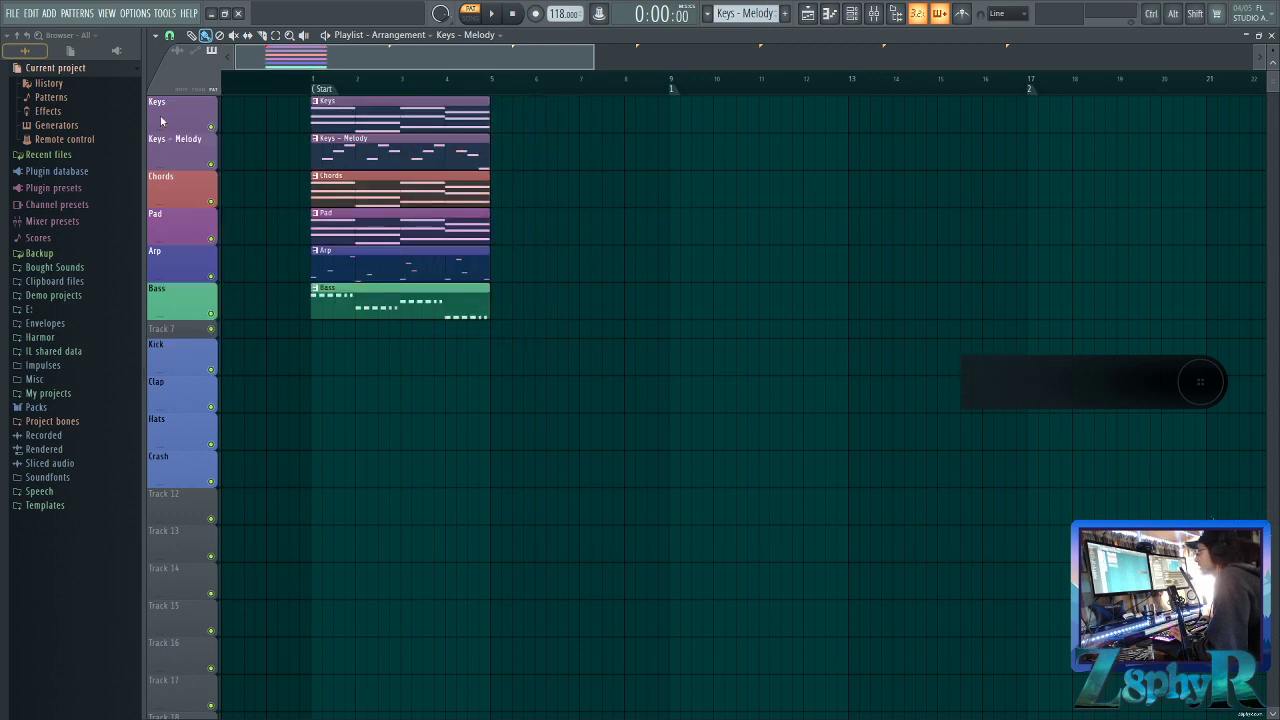
pyautogui.rightClick(183, 180)
pyautogui.press('n')
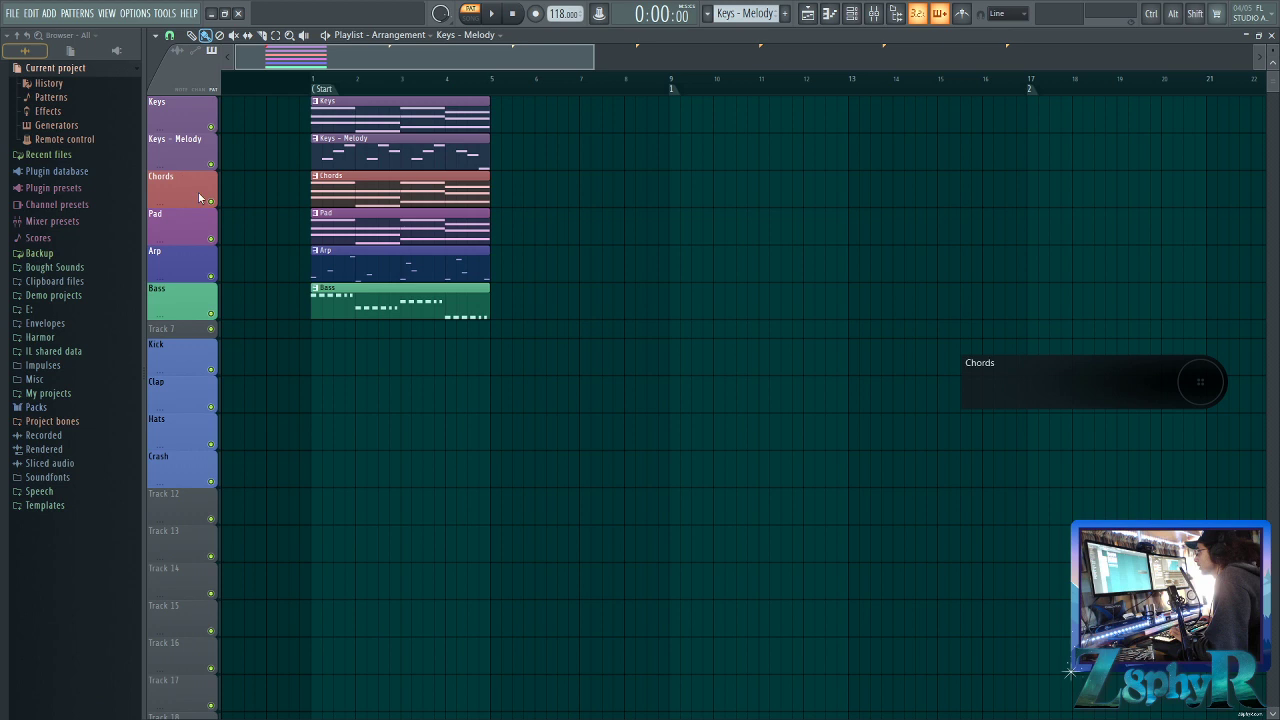
pyautogui.rightClick(175, 216)
pyautogui.press('n')
pyautogui.rightClick(173, 257)
pyautogui.press('n')
pyautogui.moveTo(721, 352); pyautogui.dragTo(552, 316)
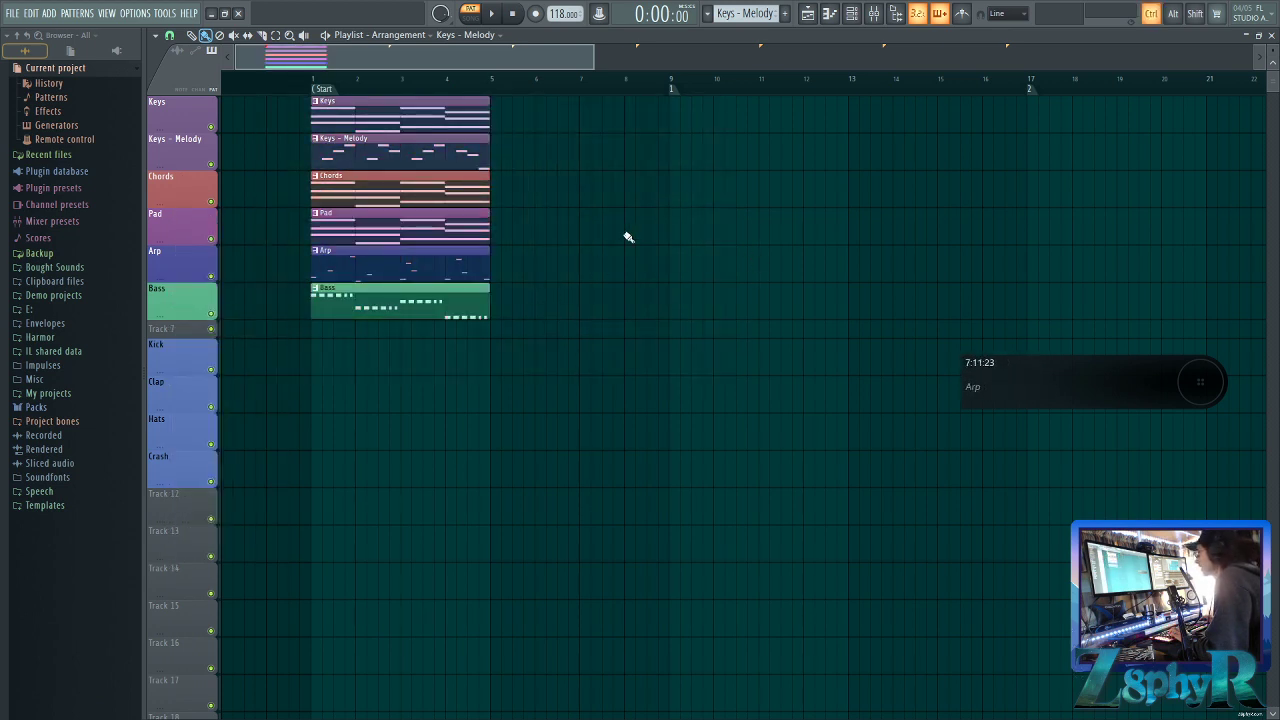
pyautogui.click(874, 20)
pyautogui.moveTo(588, 297); pyautogui.dragTo(546, 334)
pyautogui.press('F9')
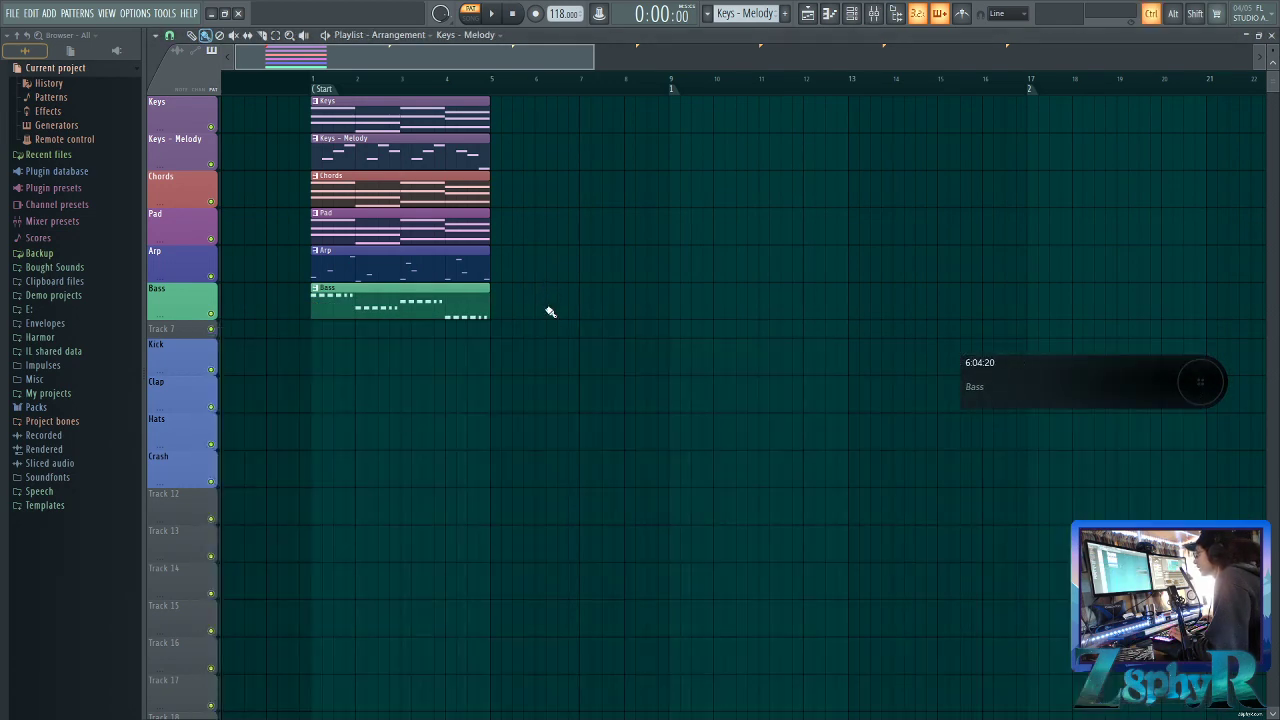
# Show the channel rack over the playlist and open the Kicks folder of the Drums (ModeAudio) pack in the browser
pyautogui.click(851, 13)
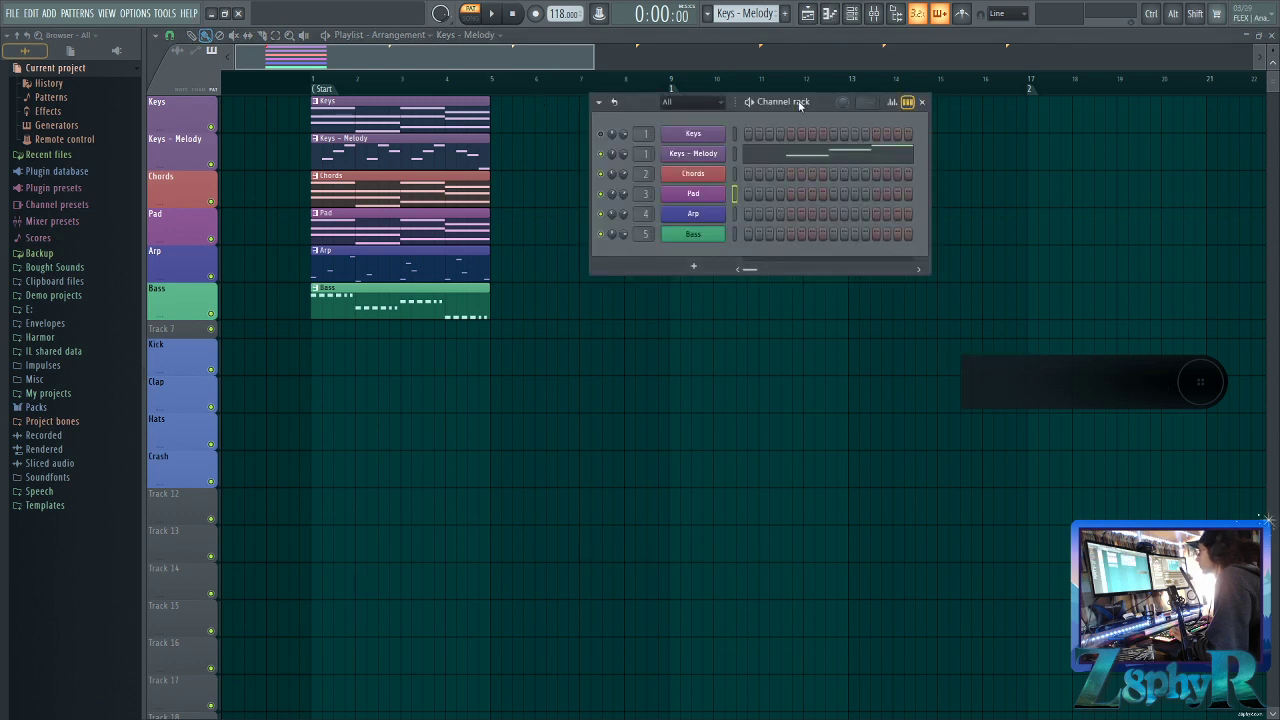
pyautogui.moveTo(800, 103); pyautogui.dragTo(732, 103)
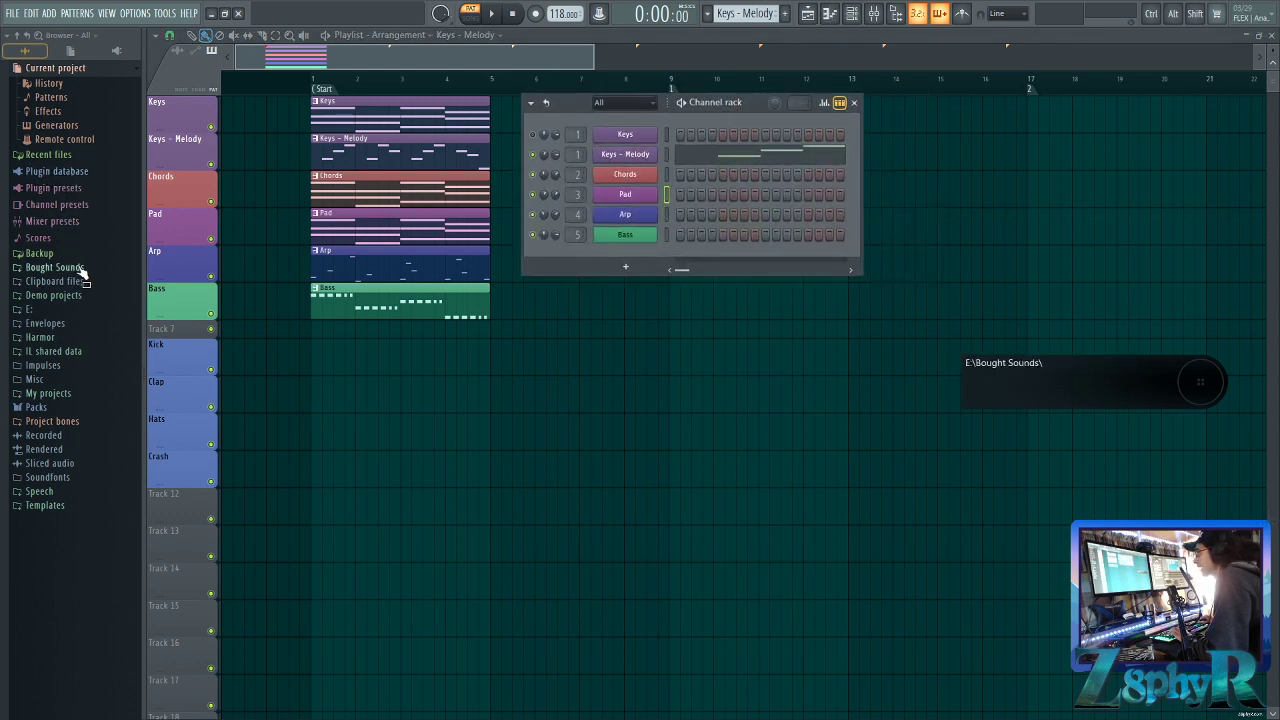
pyautogui.click(70, 408)
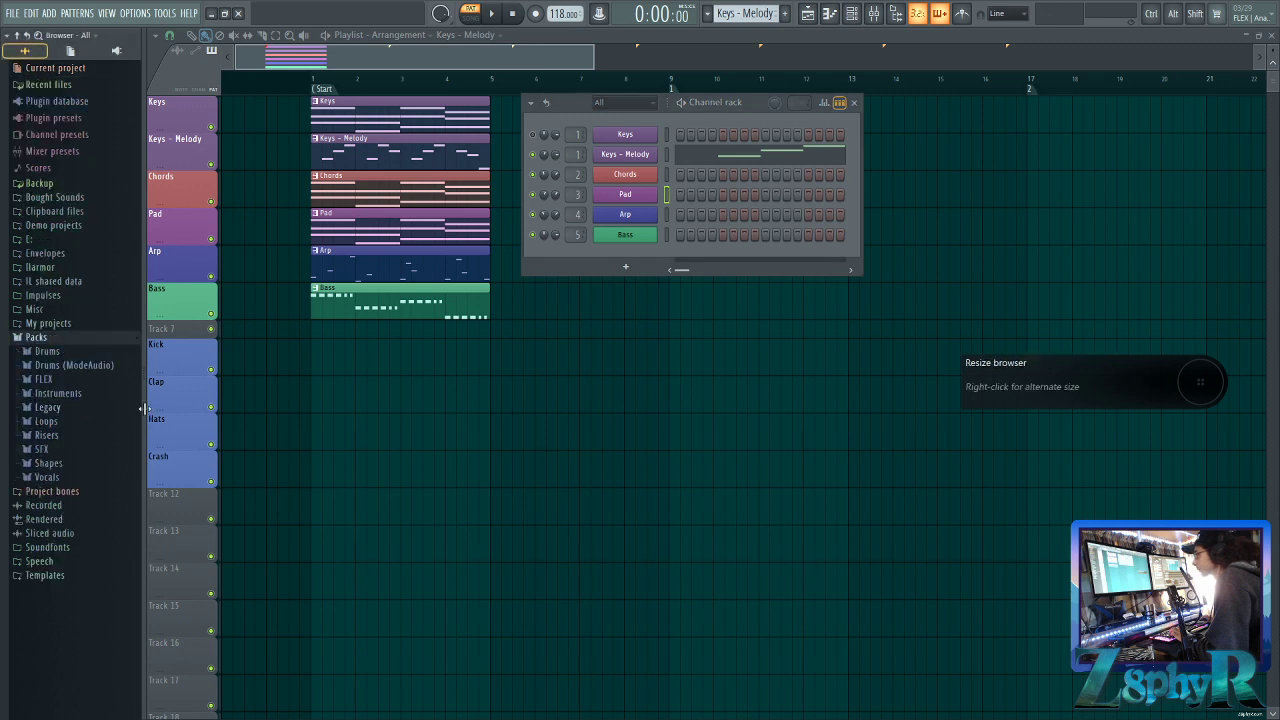
pyautogui.click(90, 352)
pyautogui.moveTo(140, 384); pyautogui.dragTo(130, 398)
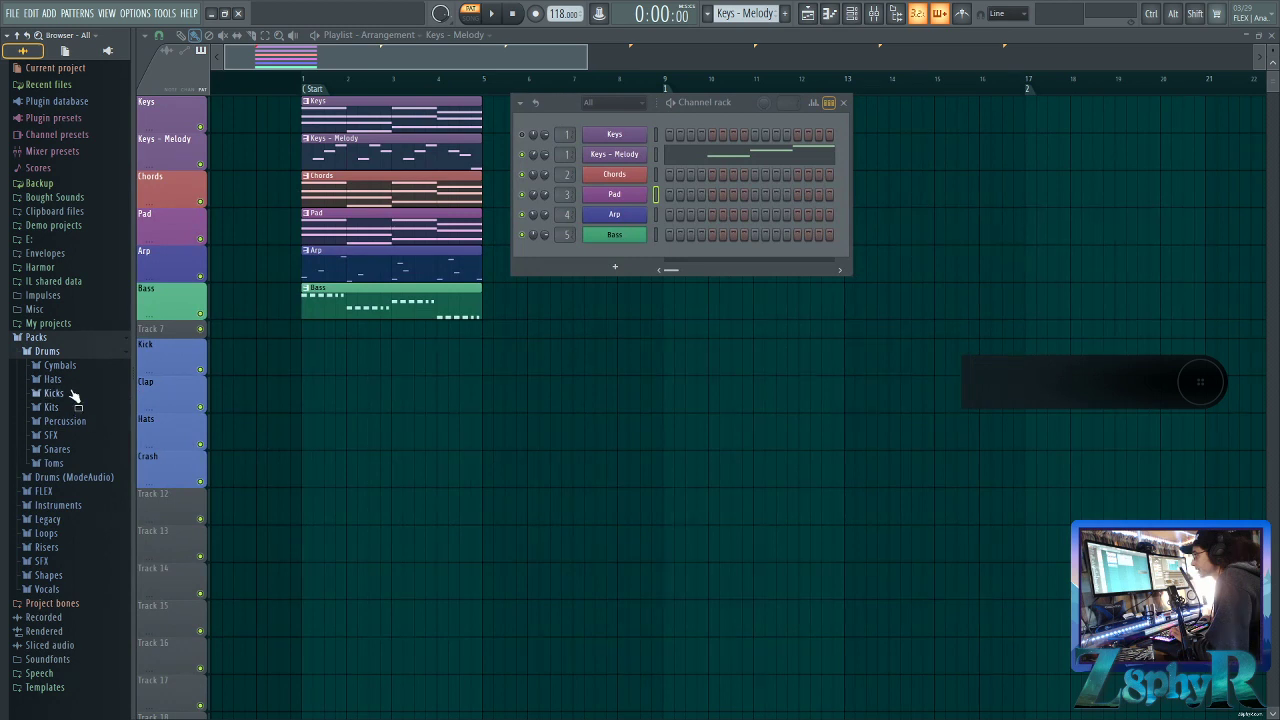
pyautogui.click(73, 394)
pyautogui.click(91, 393)
pyautogui.click(78, 352)
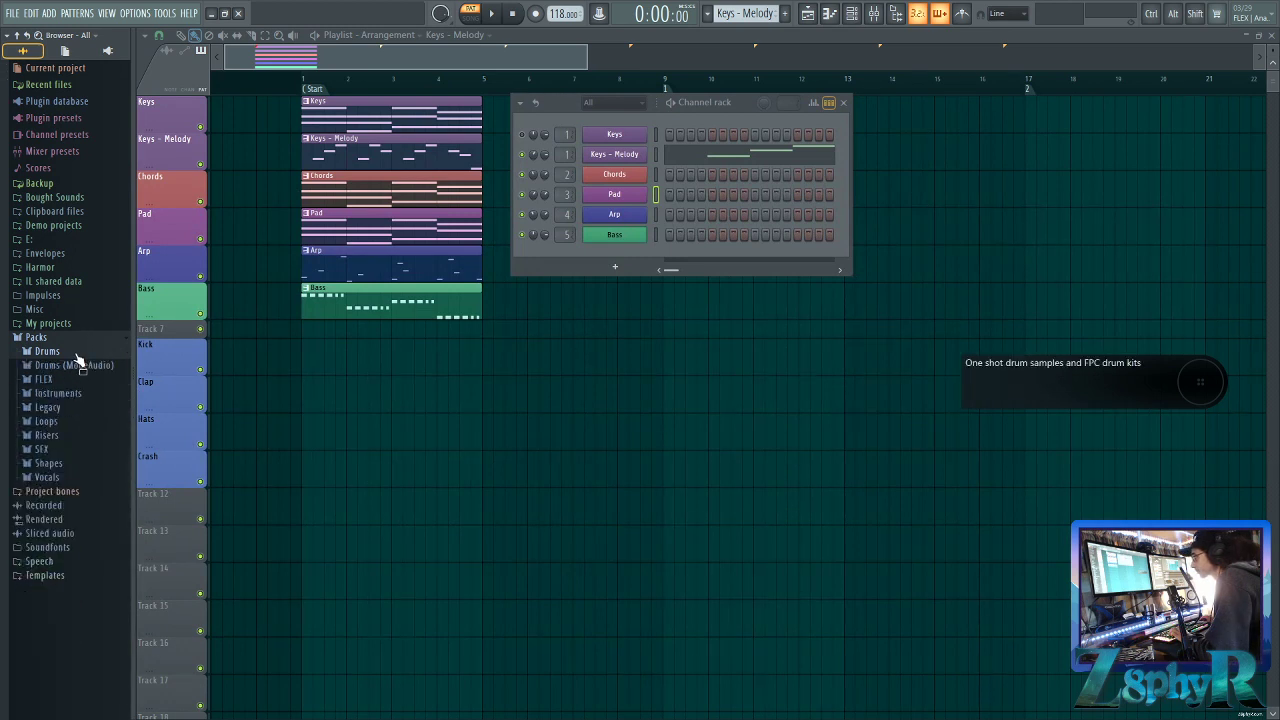
pyautogui.click(88, 366)
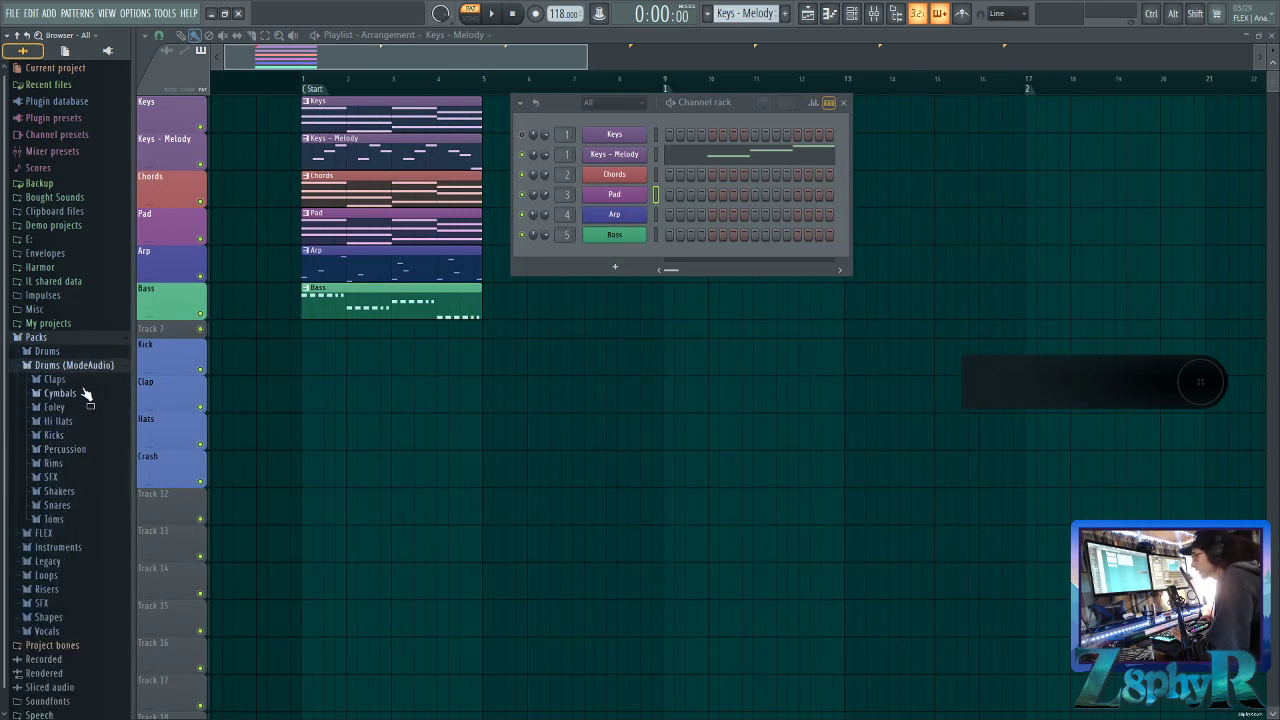
pyautogui.click(80, 434)
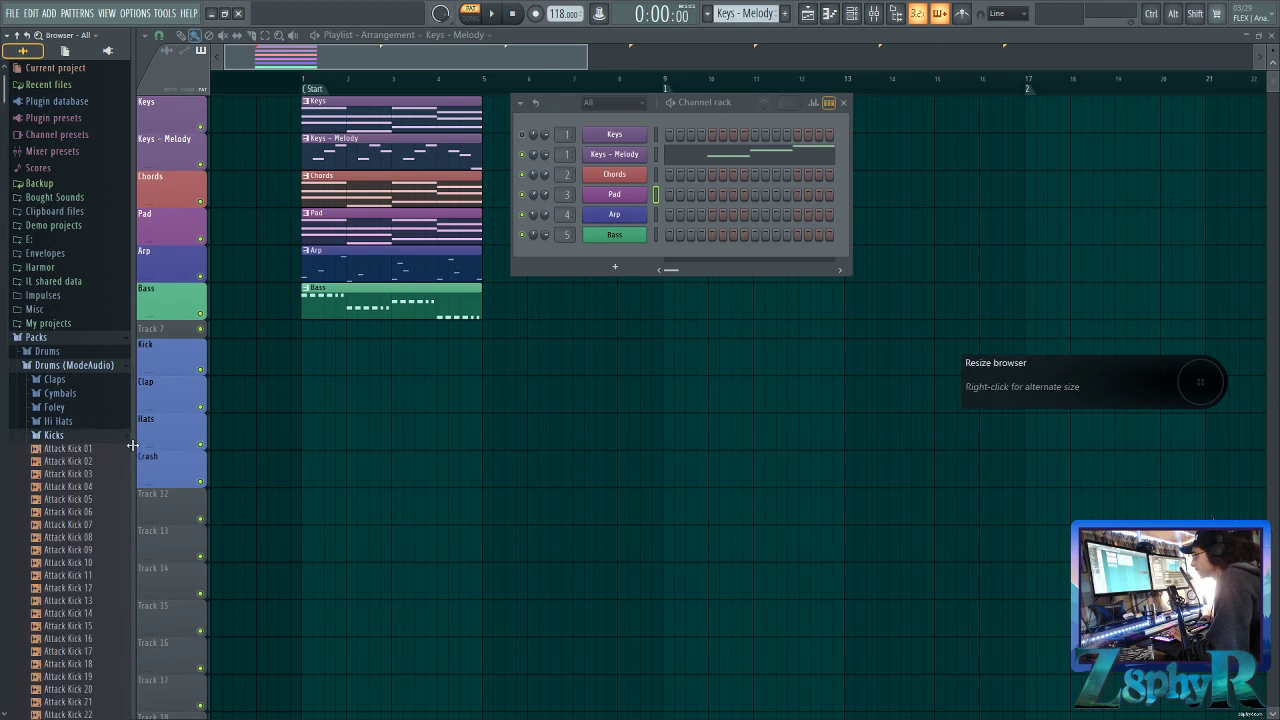
pyautogui.moveTo(133, 446); pyautogui.dragTo(139, 446)
# Audition several Attack Kick samples from the Kicks folder, including Attack Kick 09, 27 and 53
pyautogui.click(107, 514)
pyautogui.click(104, 550)
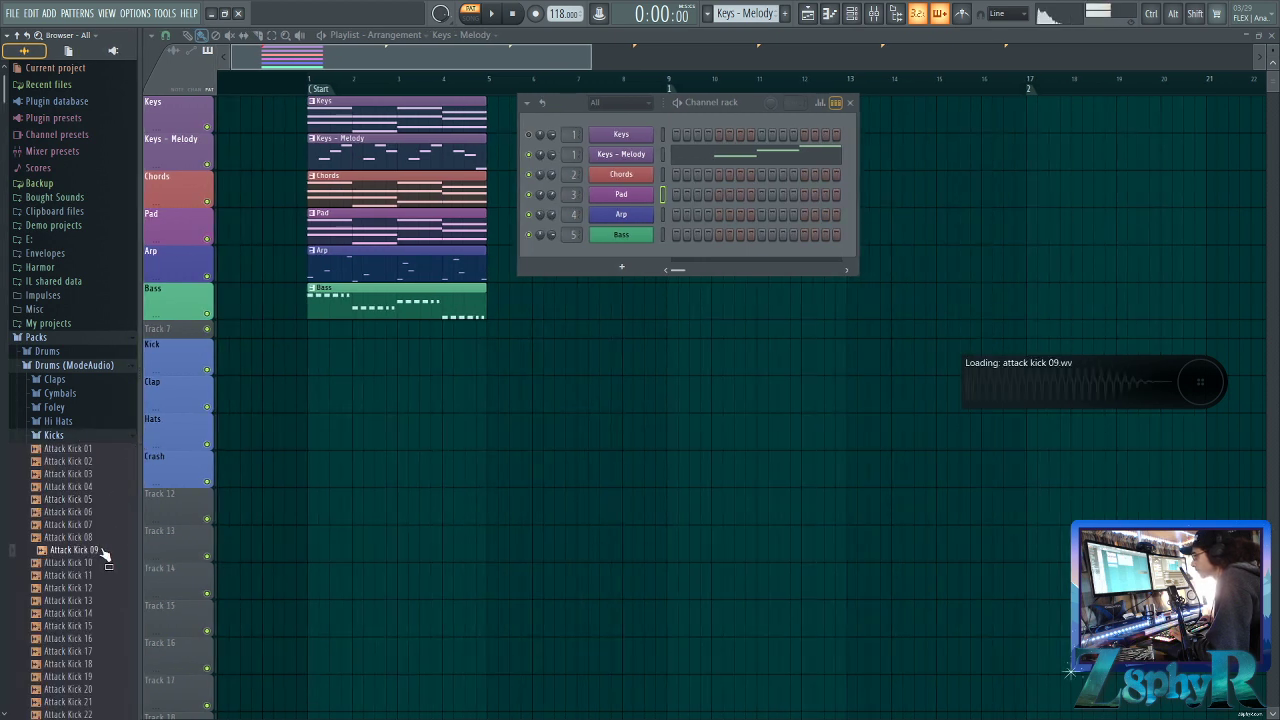
pyautogui.scroll(-3, 99, 550)
pyautogui.scroll(-3, 97, 543)
pyautogui.click(93, 530)
pyautogui.scroll(-8, 92, 530)
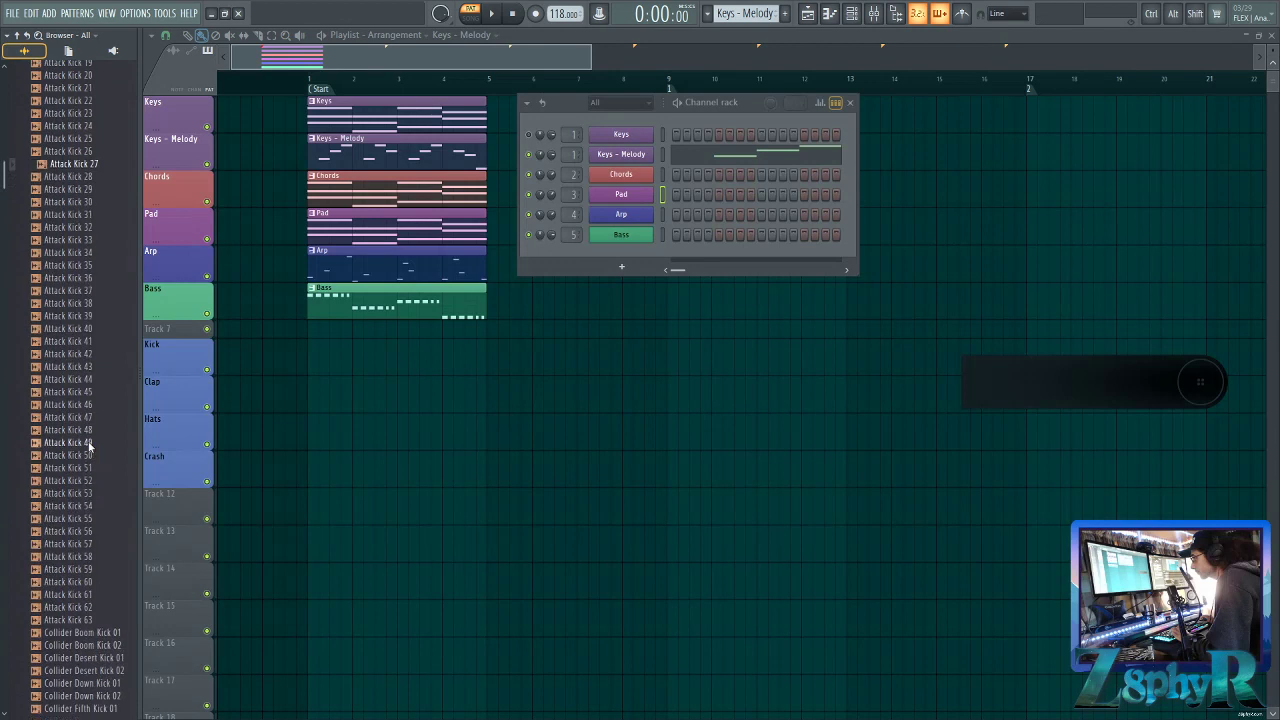
pyautogui.click(88, 440)
pyautogui.click(92, 499)
pyautogui.click(98, 474)
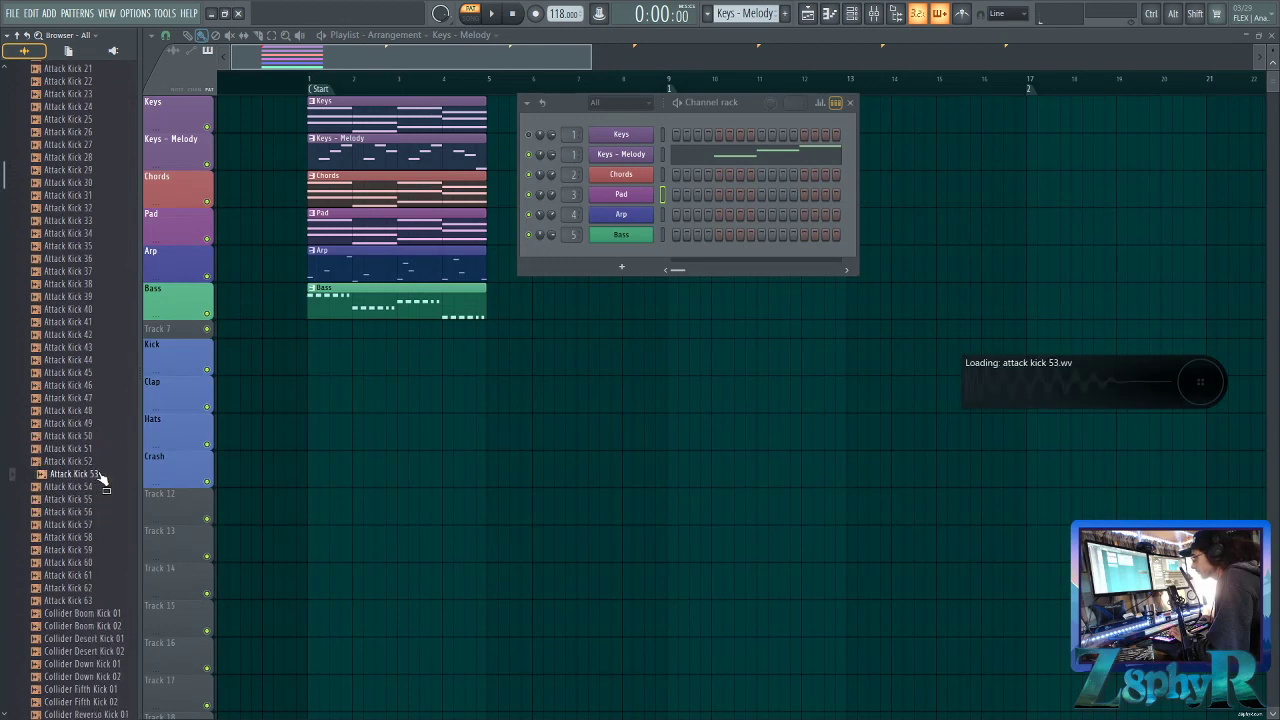
pyautogui.click(104, 462)
pyautogui.click(107, 438)
pyautogui.click(108, 411)
# Audition Collider and Downstream kick samples further down the Kicks folder, including Downstream Kick 02
pyautogui.scroll(-6, 88, 455)
pyautogui.click(89, 449)
pyautogui.click(89, 477)
pyautogui.scroll(-6, 102, 440)
pyautogui.click(105, 428)
pyautogui.click(103, 539)
pyautogui.click(116, 373)
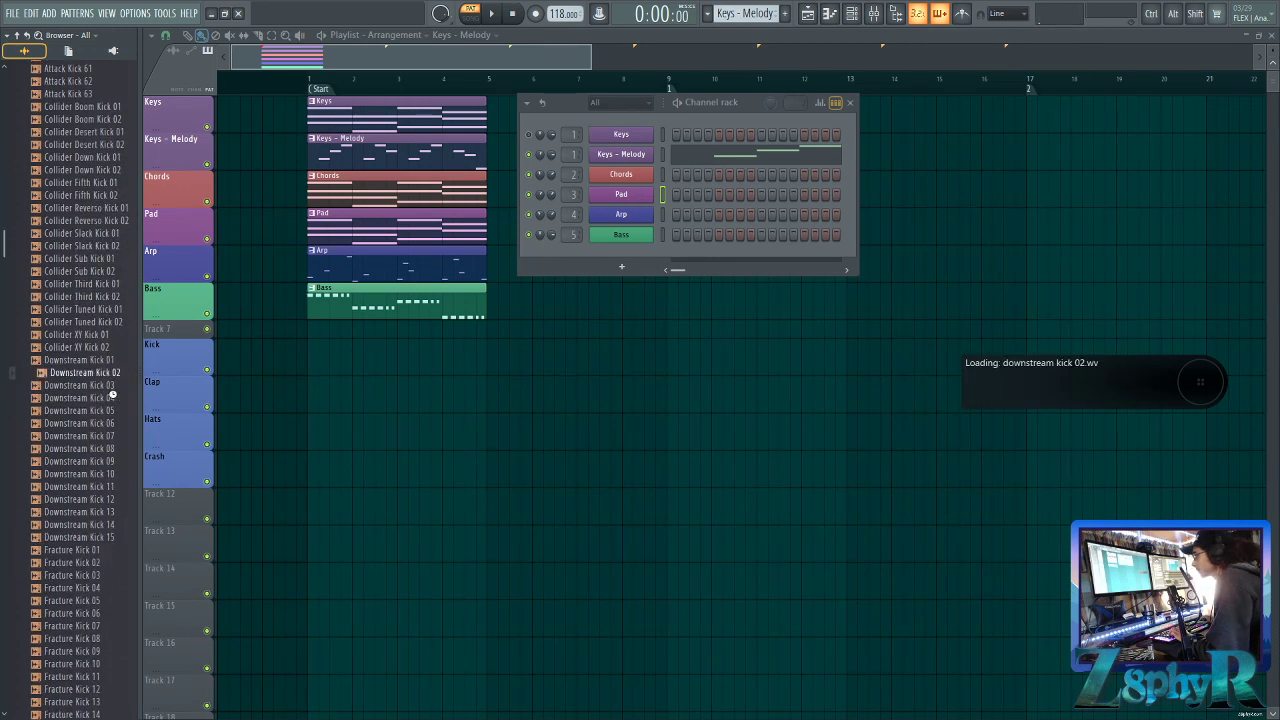
pyautogui.click(101, 526)
# Audition Fracture and HouseGen samples further down the Kicks folder, including Fracture Kick 17 and HouseGen Kick 07
pyautogui.scroll(-6, 101, 513)
pyautogui.click(94, 440)
pyautogui.click(87, 500)
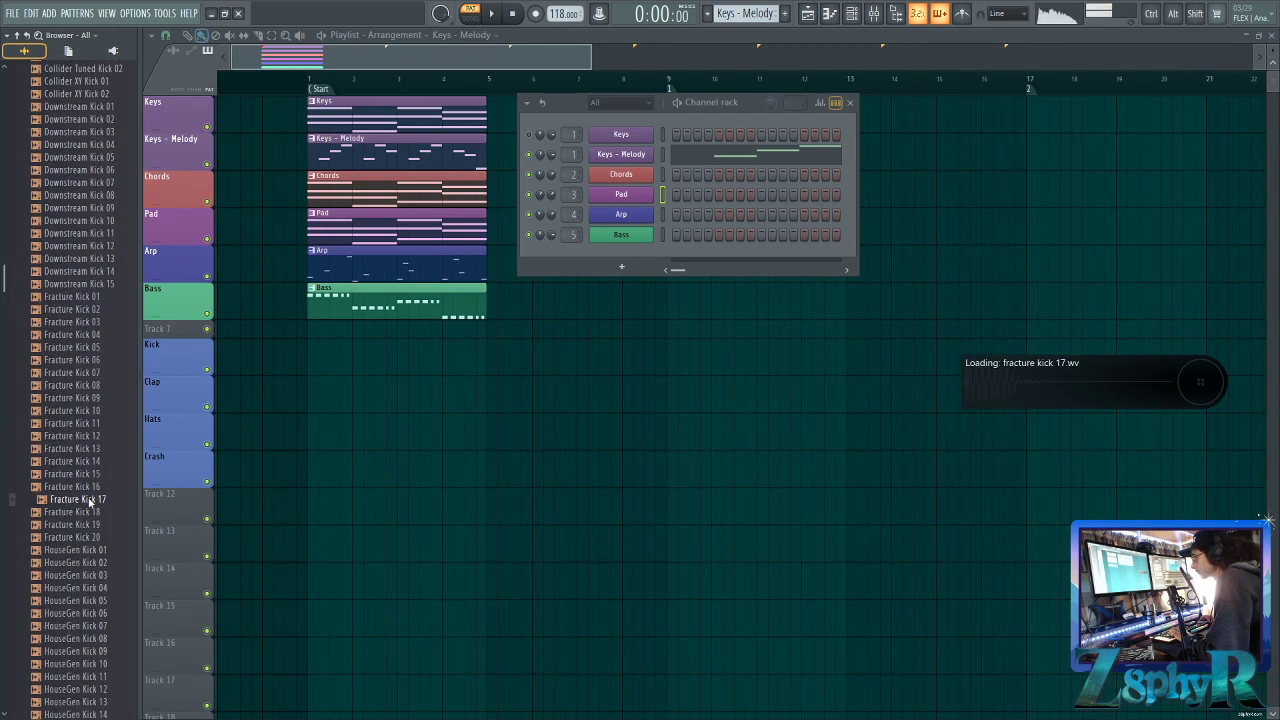
pyautogui.click(84, 526)
pyautogui.scroll(-3, 86, 530)
pyautogui.click(96, 472)
pyautogui.click(101, 501)
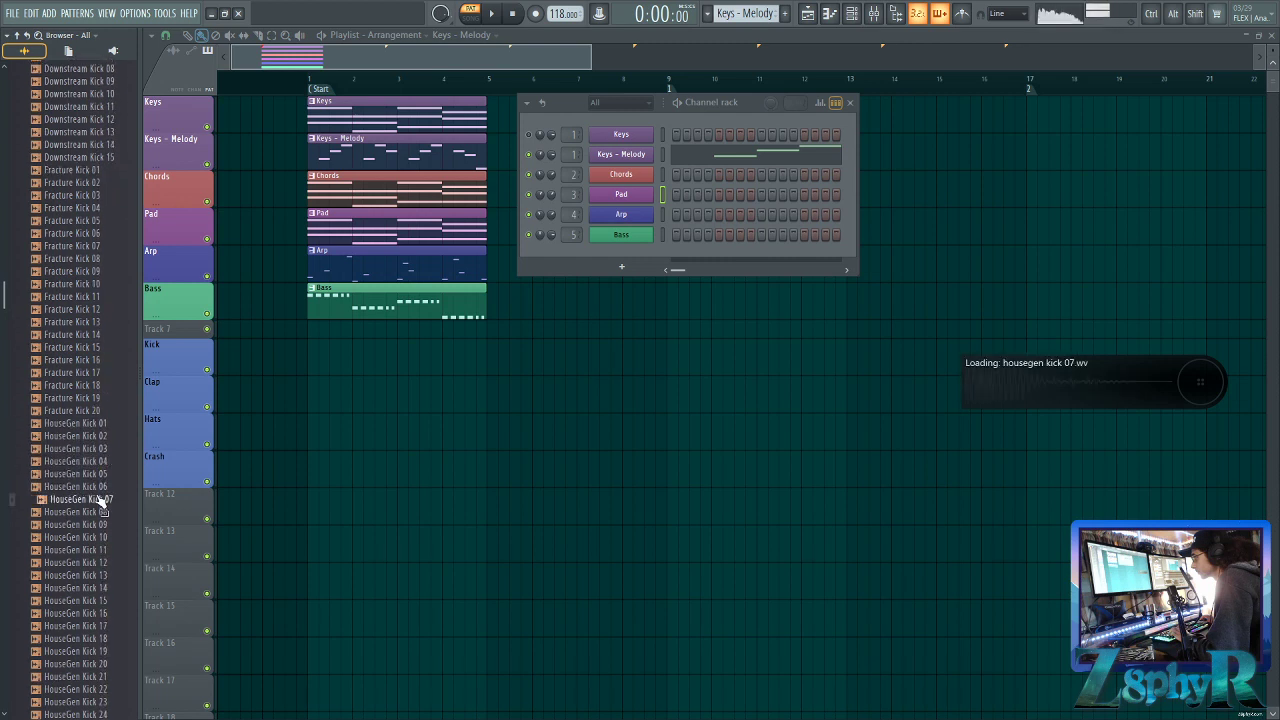
pyautogui.click(89, 526)
pyautogui.click(89, 564)
# Audition HouseGen Kick 23, 22 and 21 in the Kicks folder
pyautogui.scroll(-6, 102, 490)
pyautogui.click(100, 457)
pyautogui.click(100, 456)
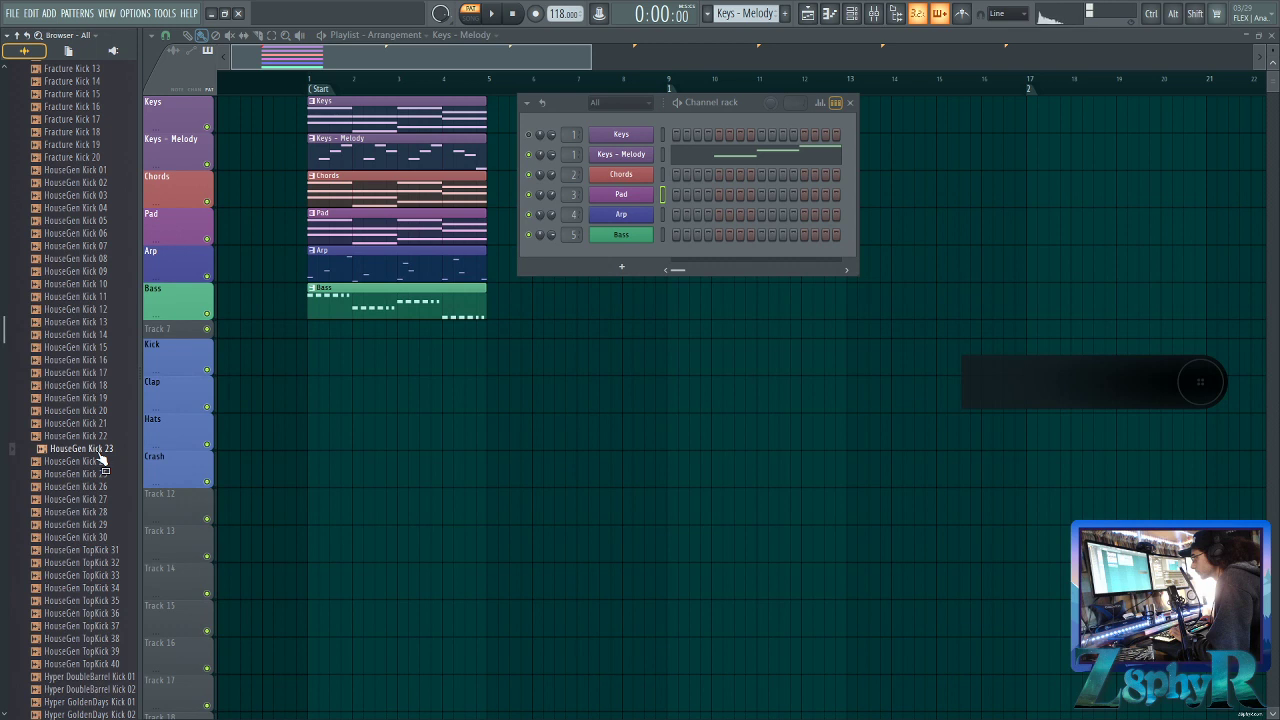
pyautogui.click(98, 437)
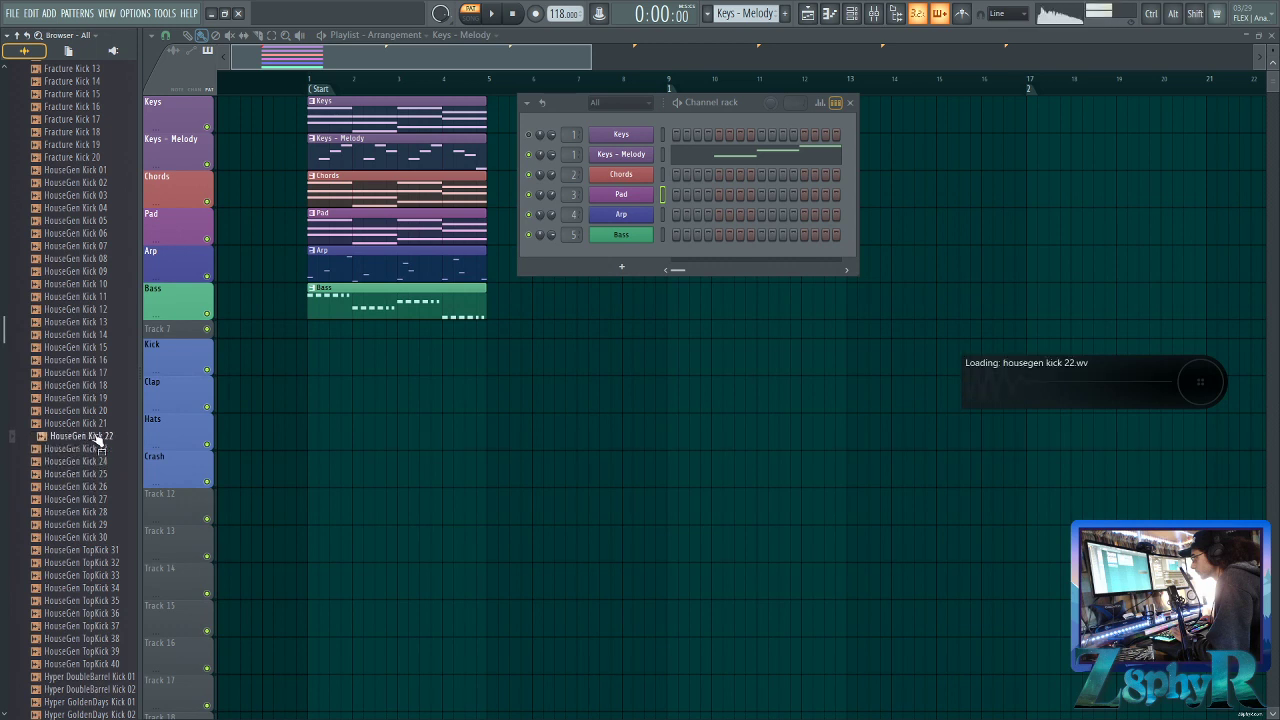
pyautogui.click(99, 425)
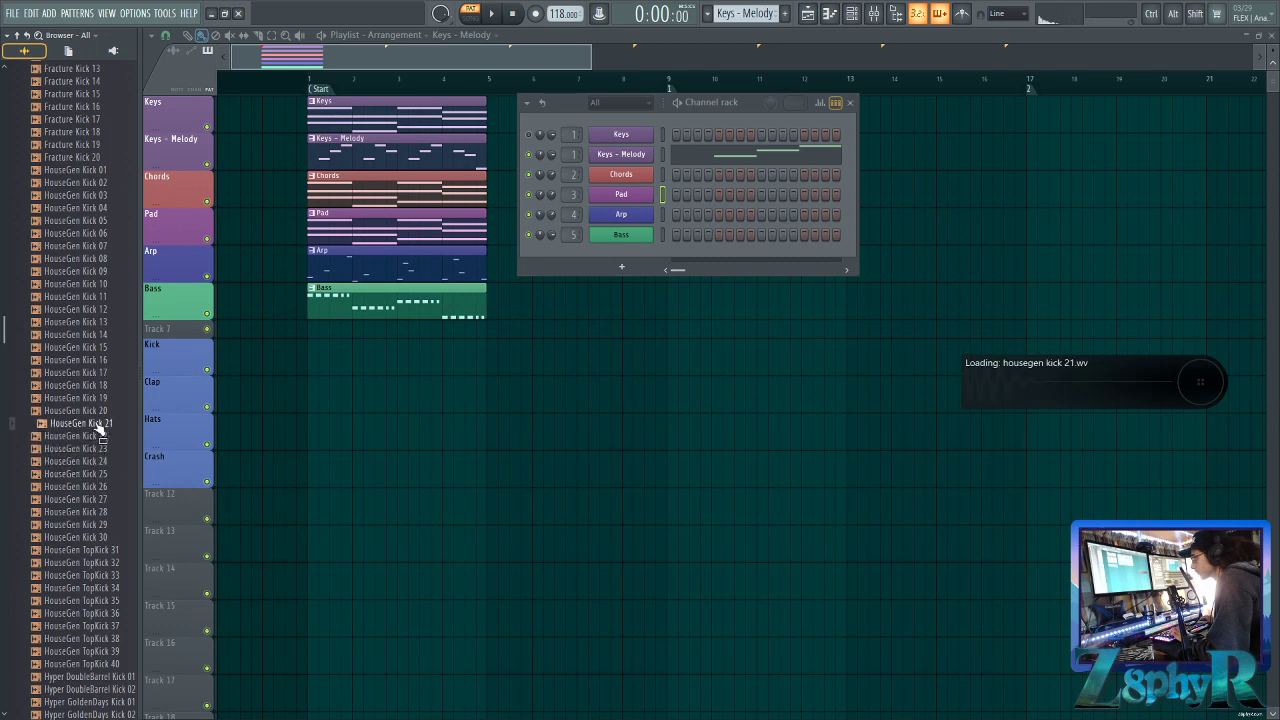
pyautogui.moveTo(92, 430); pyautogui.dragTo(587, 319)
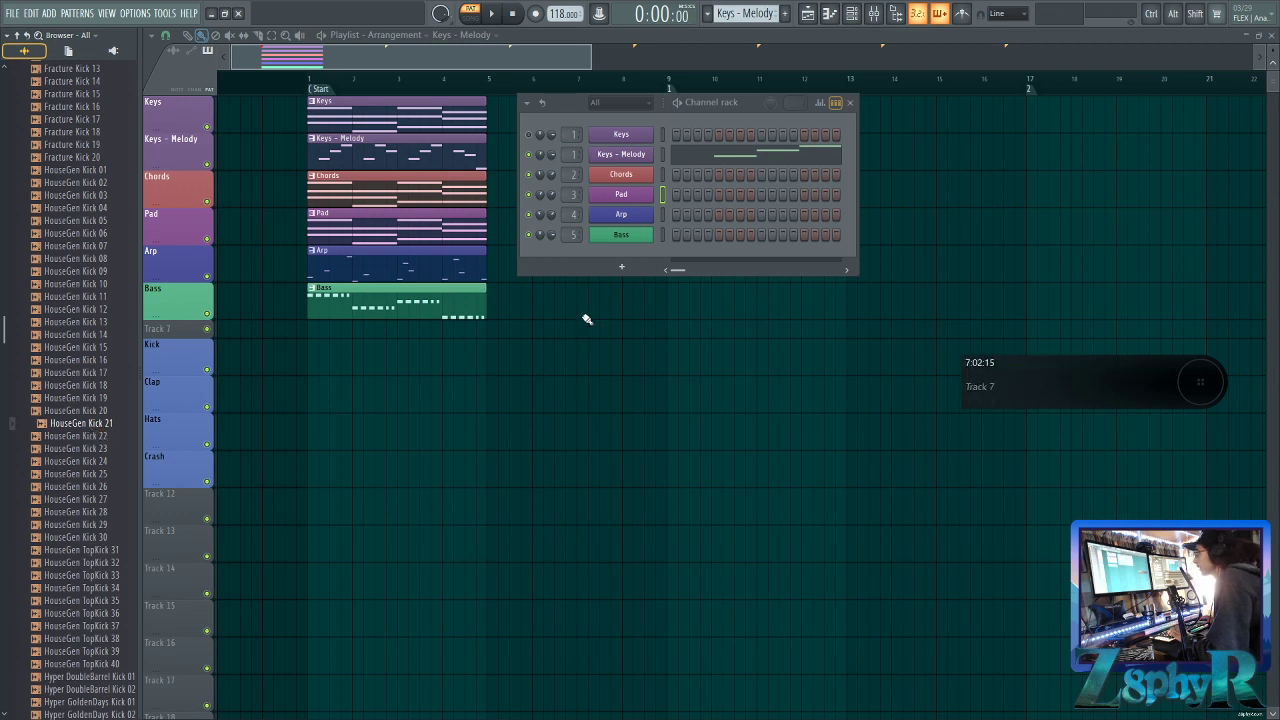
# Create a new empty pattern and name it Kick
pyautogui.click(785, 14)
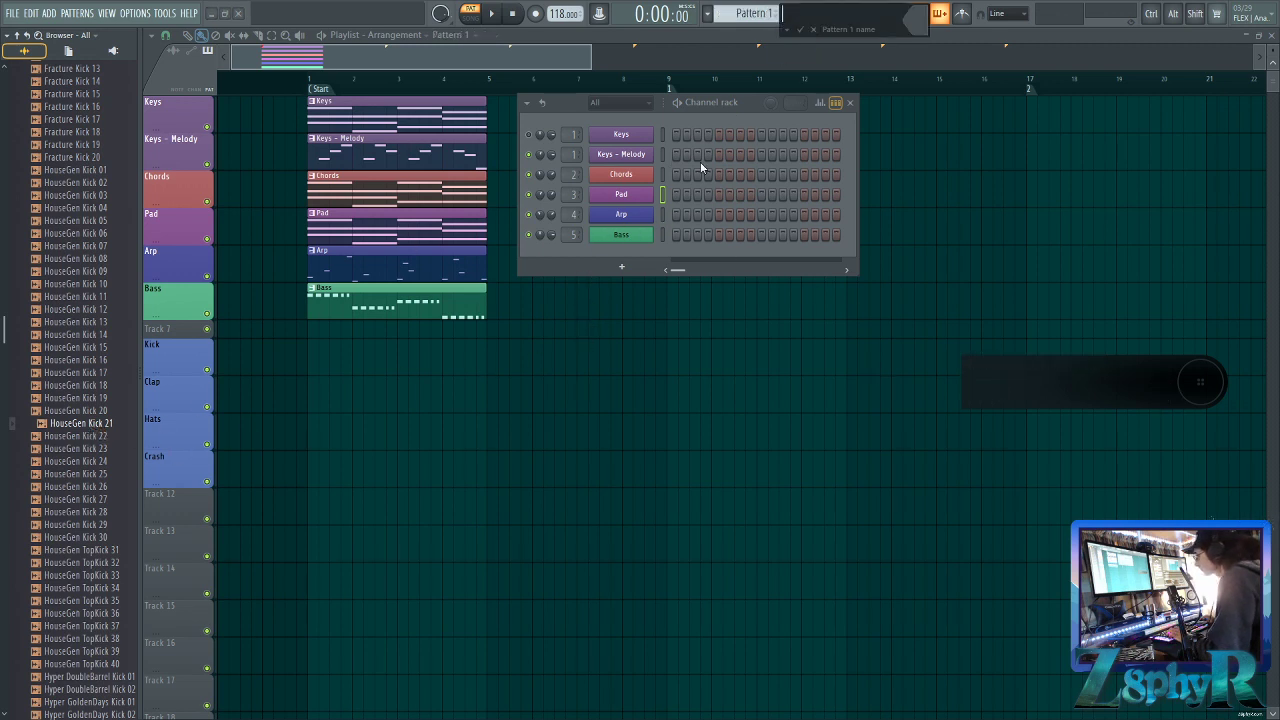
pyautogui.write('Kic')
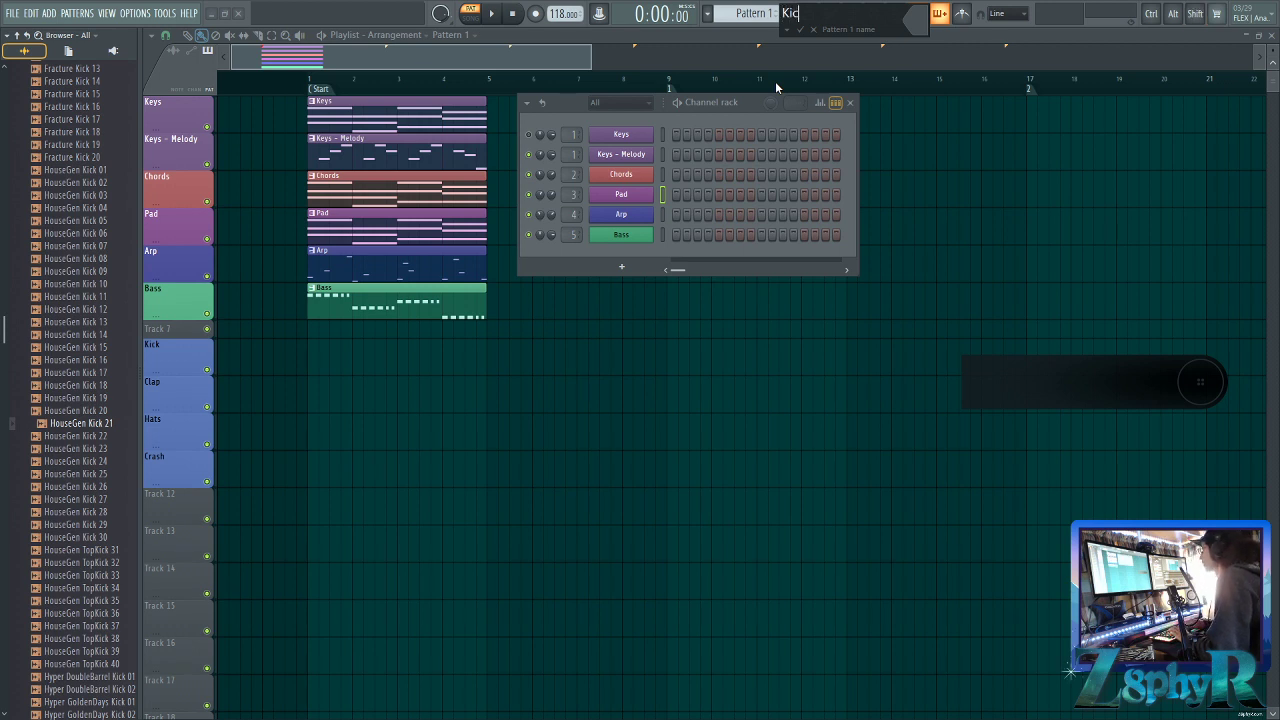
pyautogui.write('k')
pyautogui.press('Return')
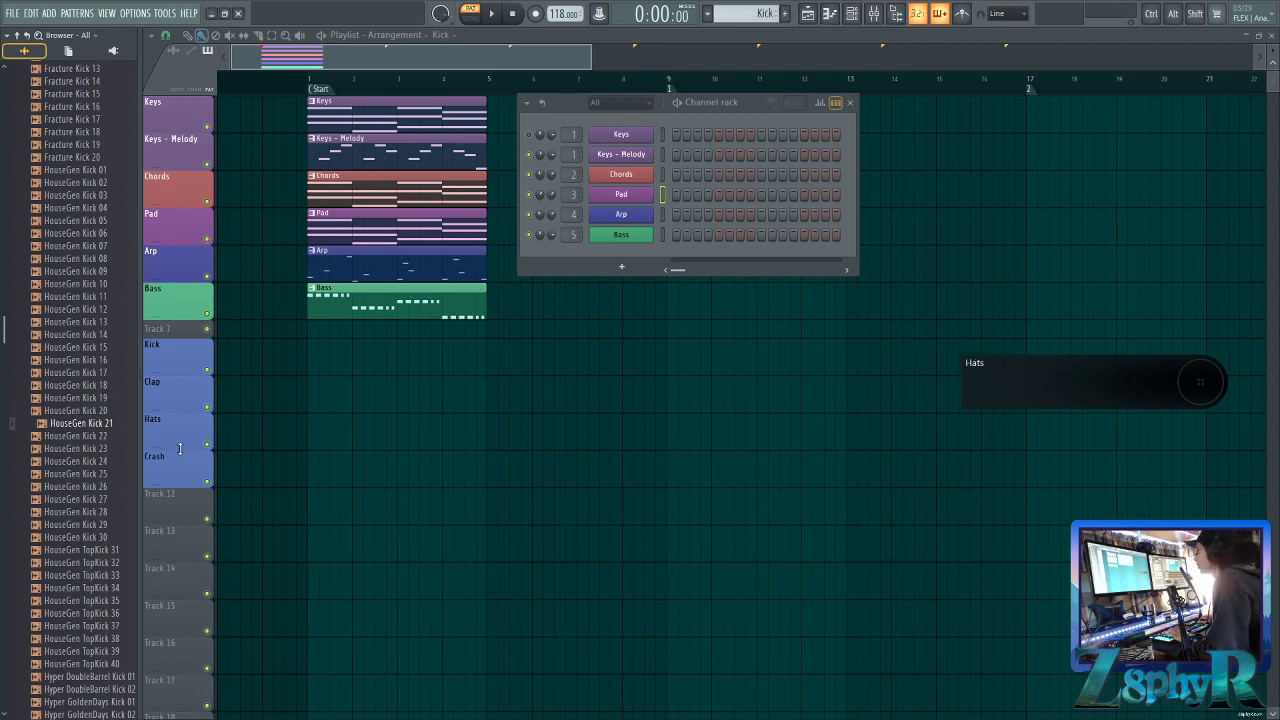
# Add HouseGen Kick 21 as a new channel below Bass and put it in a channel group named Drums
pyautogui.moveTo(97, 429); pyautogui.dragTo(601, 309)
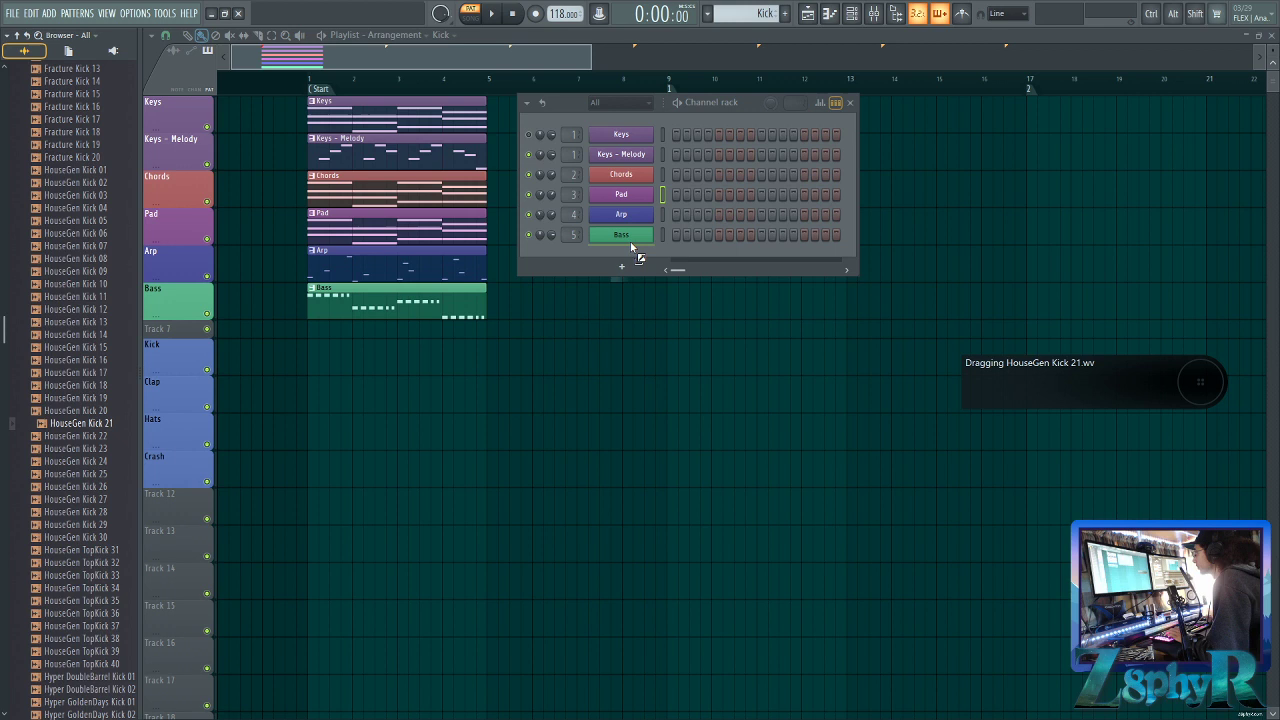
pyautogui.moveTo(635, 250); pyautogui.dragTo(632, 252)
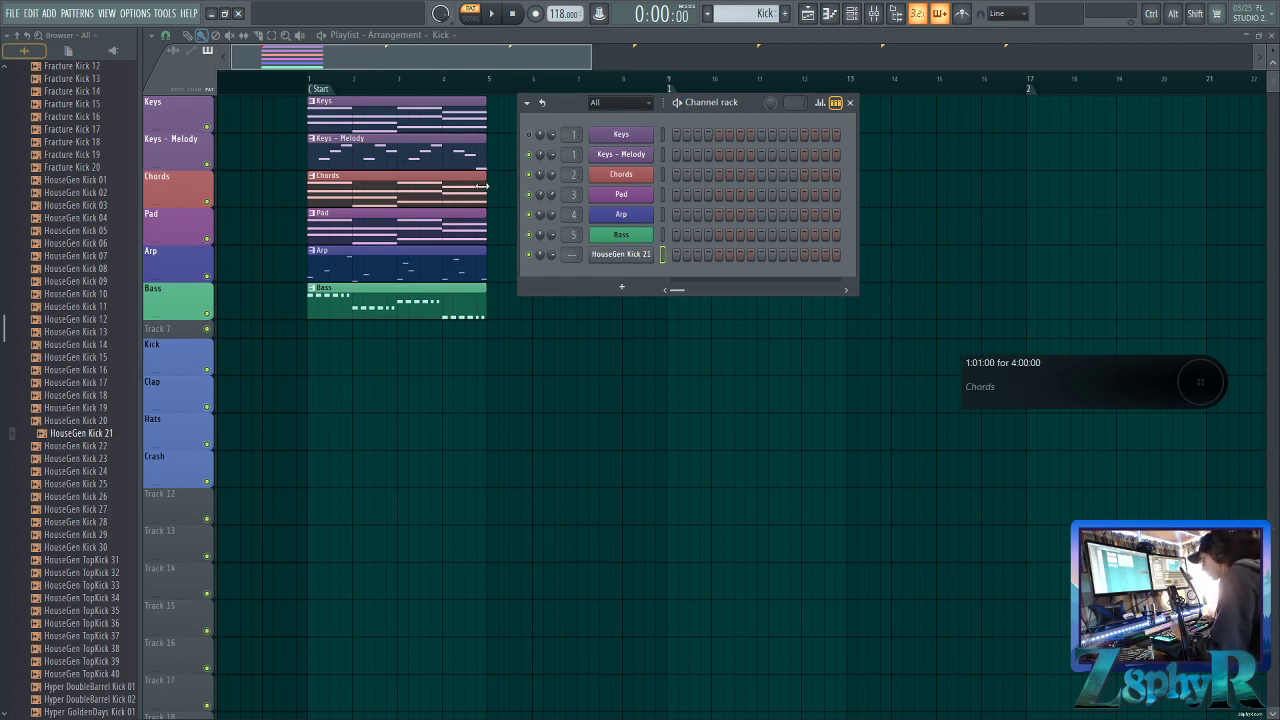
pyautogui.click(530, 105)
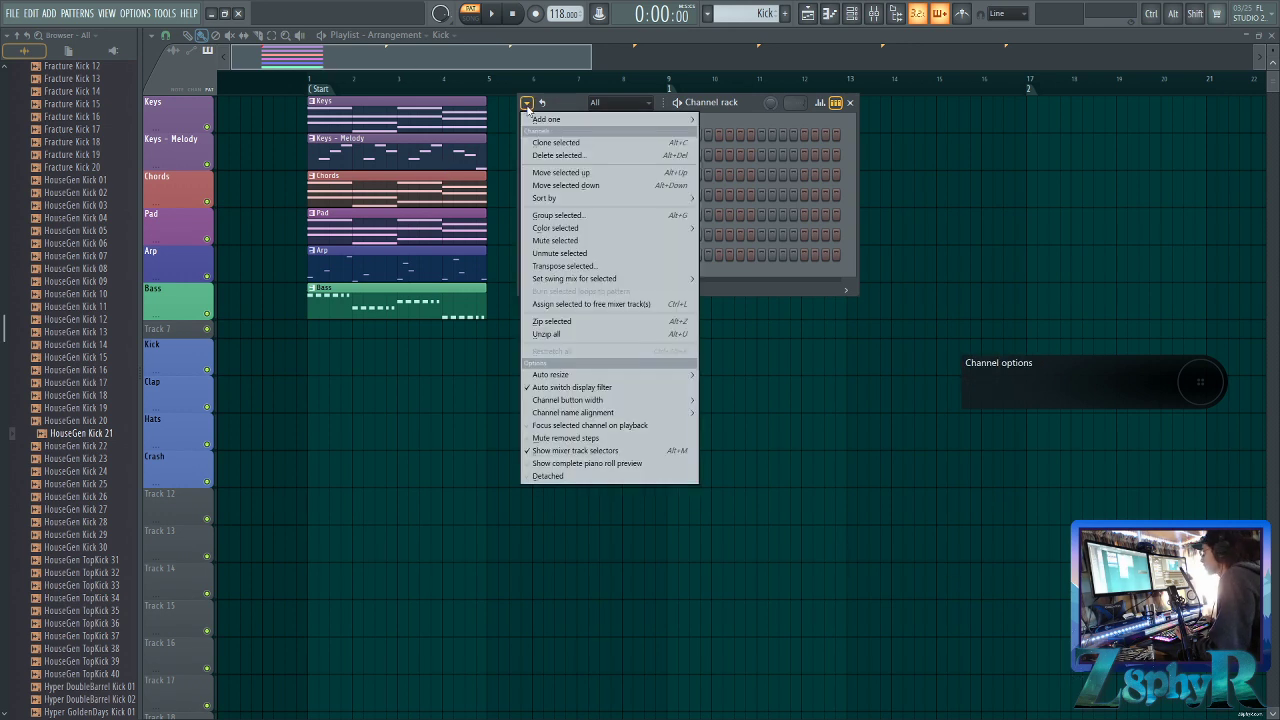
pyautogui.click(652, 218)
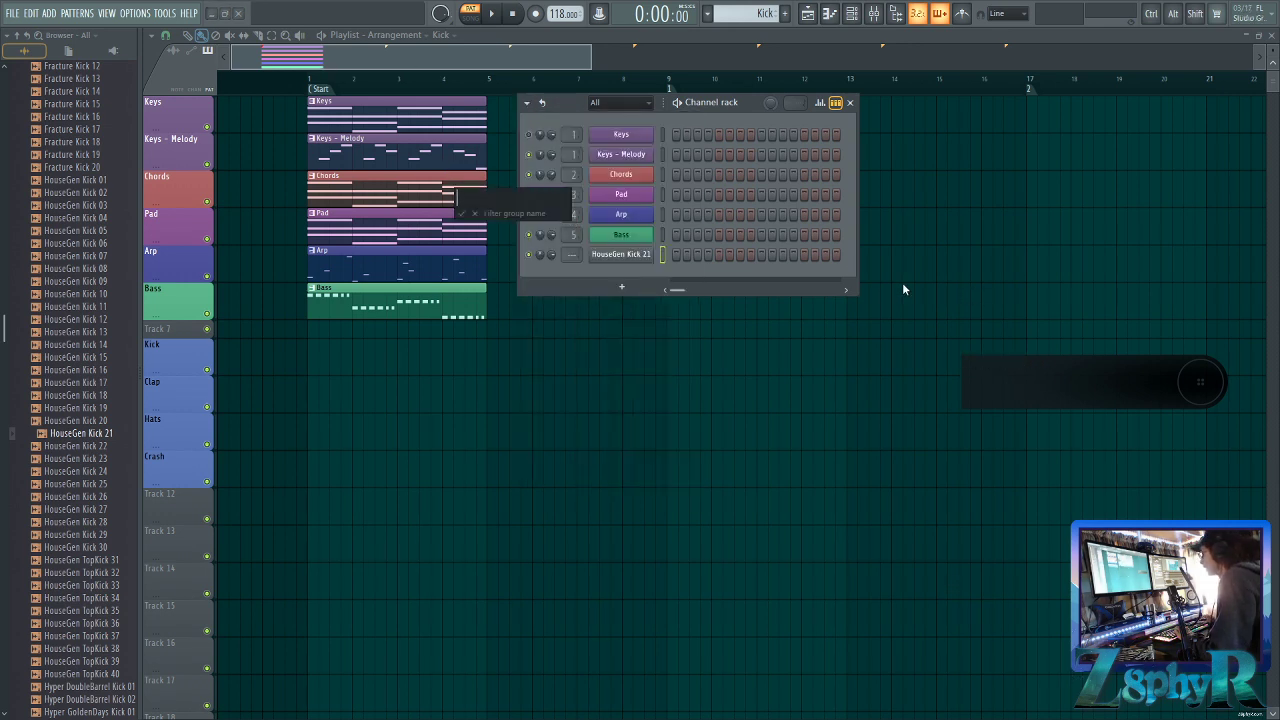
pyautogui.write('Drums')
pyautogui.press('Return')
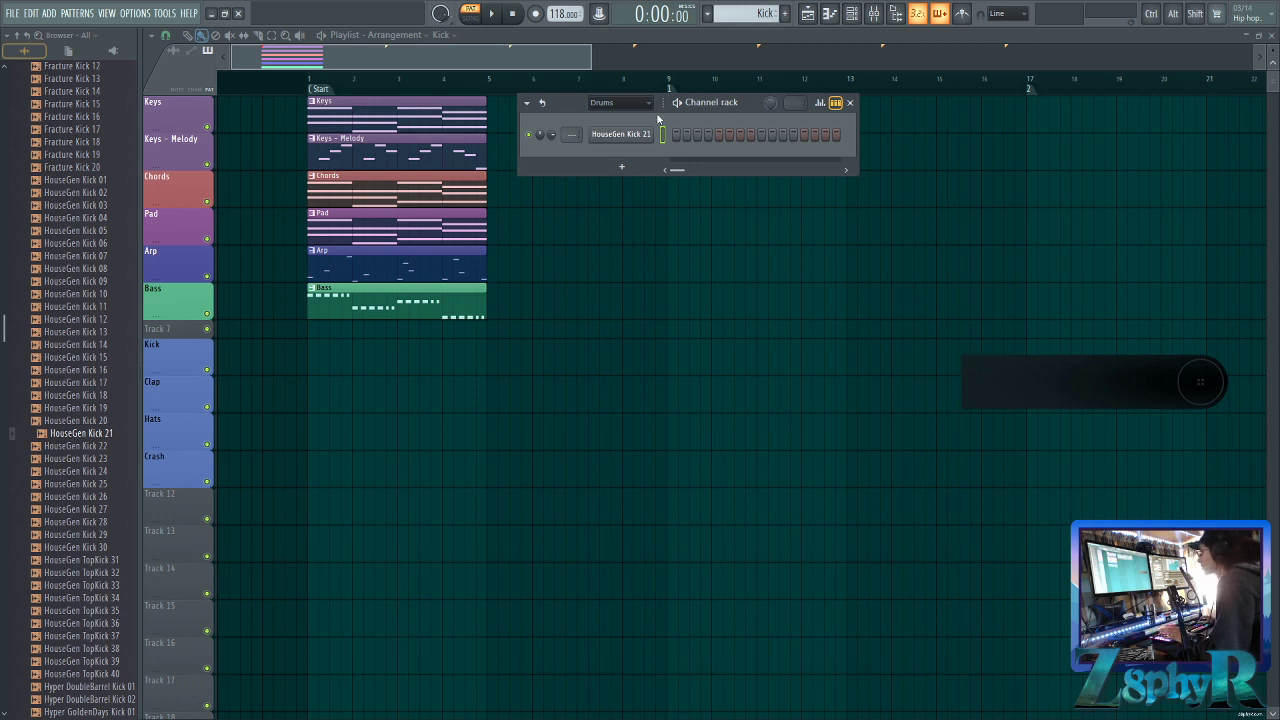
# Replace the open Kicks folder with Hi Hats, audition the first Attack Hats and add Attack Hat 09 as a channel
pyautogui.scroll(15, 86, 423)
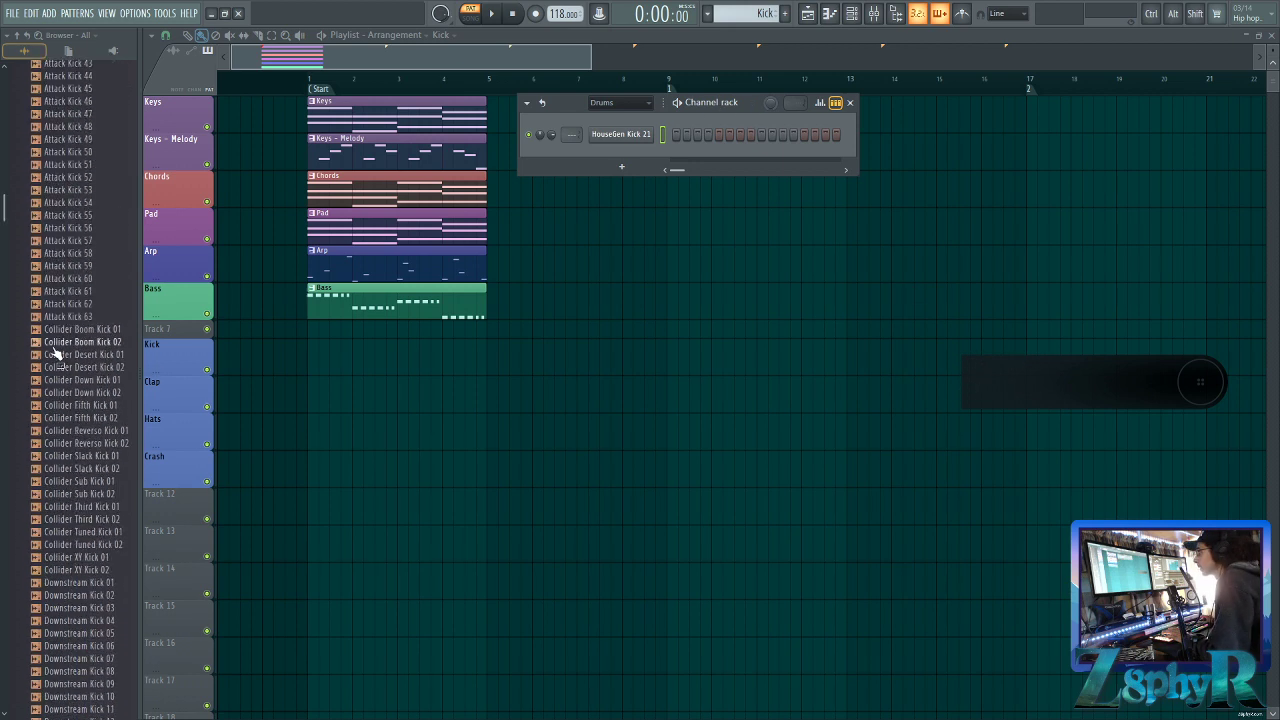
pyautogui.scroll(15, 53, 228)
pyautogui.click(53, 433)
pyautogui.click(67, 424)
pyautogui.click(80, 493)
pyautogui.moveTo(90, 495); pyautogui.dragTo(97, 505)
pyautogui.click(96, 510)
pyautogui.click(95, 523)
pyautogui.click(97, 536)
pyautogui.moveTo(97, 536); pyautogui.dragTo(555, 303)
pyautogui.moveTo(641, 157); pyautogui.dragTo(641, 160)
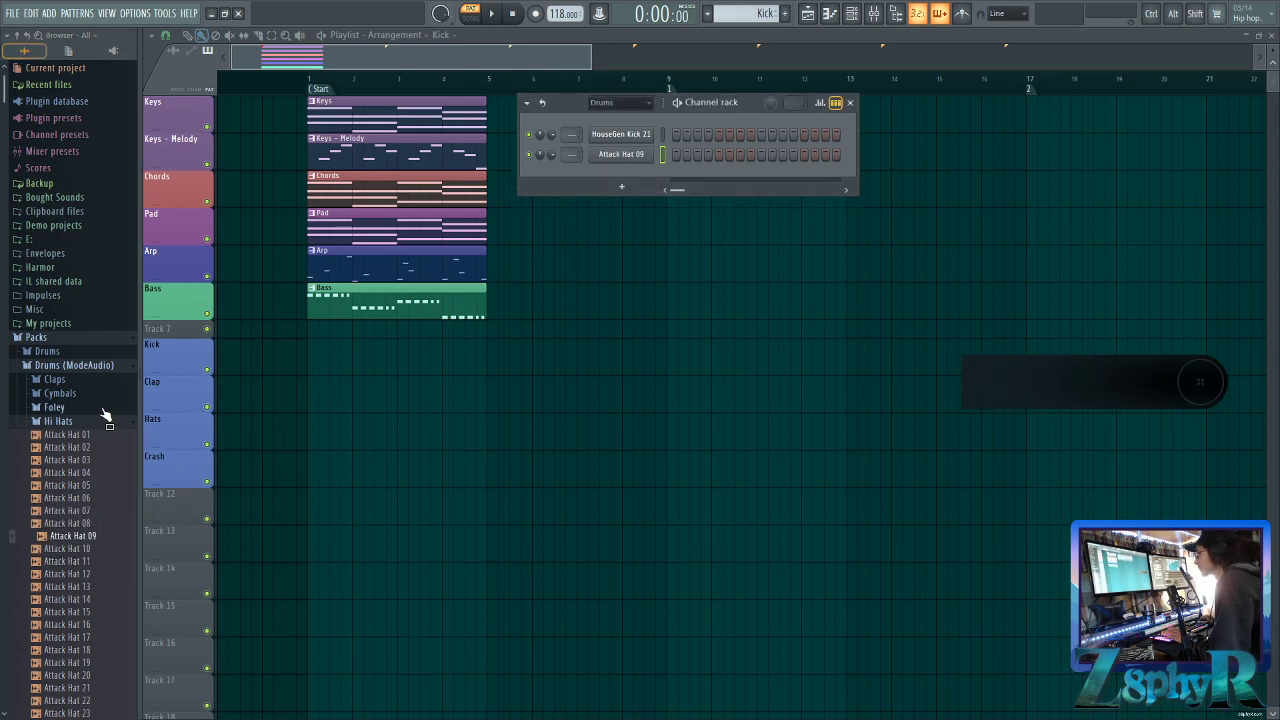
# Audition the Attack Hat samples from 14 to 23 in the Hi Hats folder
pyautogui.click(78, 598)
pyautogui.click(83, 611)
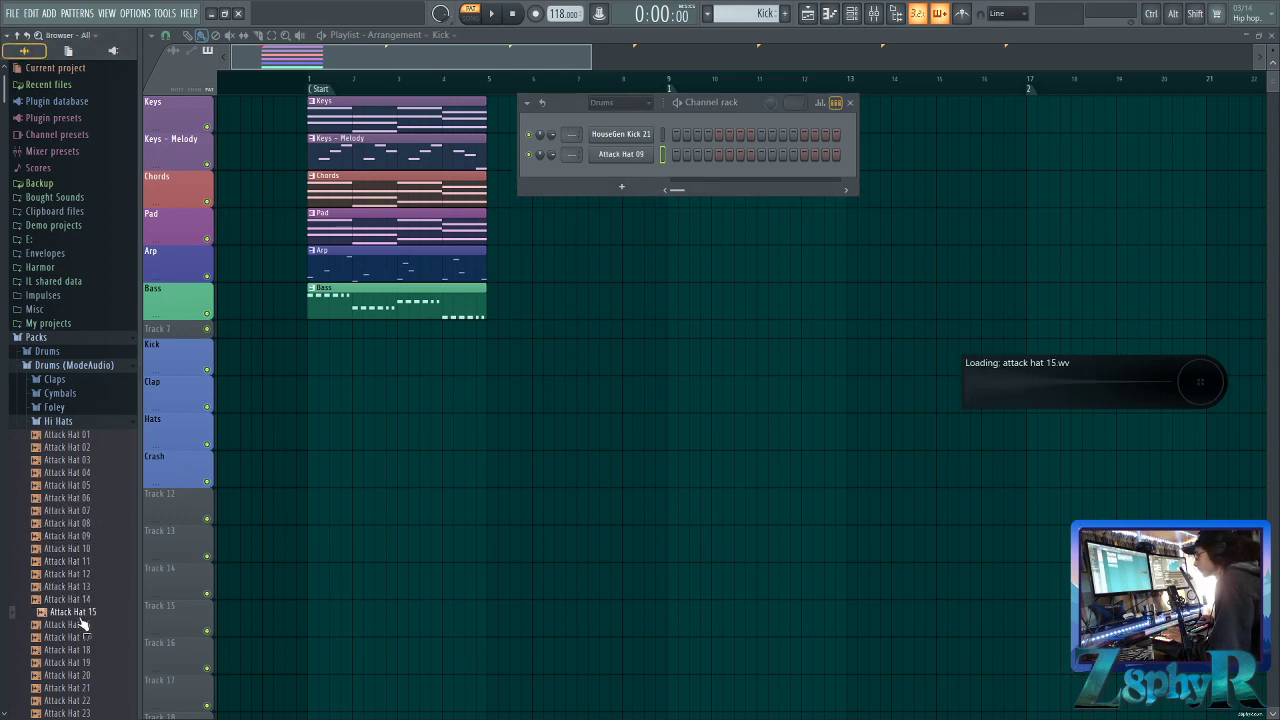
pyautogui.click(81, 625)
pyautogui.click(81, 638)
pyautogui.click(81, 650)
pyautogui.click(81, 662)
pyautogui.click(81, 675)
pyautogui.click(81, 688)
pyautogui.click(81, 700)
pyautogui.click(80, 713)
pyautogui.scroll(-8, 80, 711)
# Audition the Attack open hat samples and add Attack OHat 02 as a channel in the Drums group
pyautogui.click(82, 418)
pyautogui.click(81, 409)
pyautogui.click(94, 335)
pyautogui.click(94, 296)
pyautogui.click(94, 283)
pyautogui.click(94, 296)
pyautogui.moveTo(92, 304); pyautogui.dragTo(655, 182)
# Close the Hi Hats folder, open Claps and audition samples between Attack Clap 09 and Attack Clap 25
pyautogui.scroll(15, 101, 368)
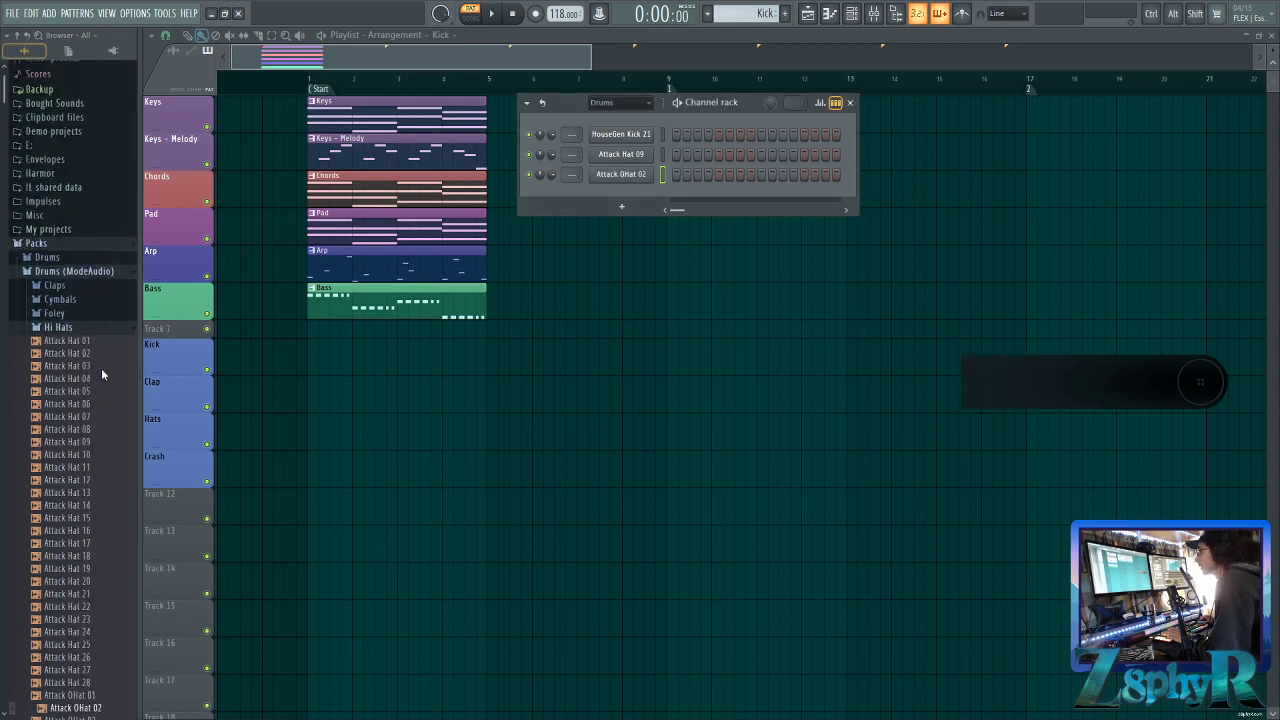
pyautogui.click(57, 421)
pyautogui.click(83, 381)
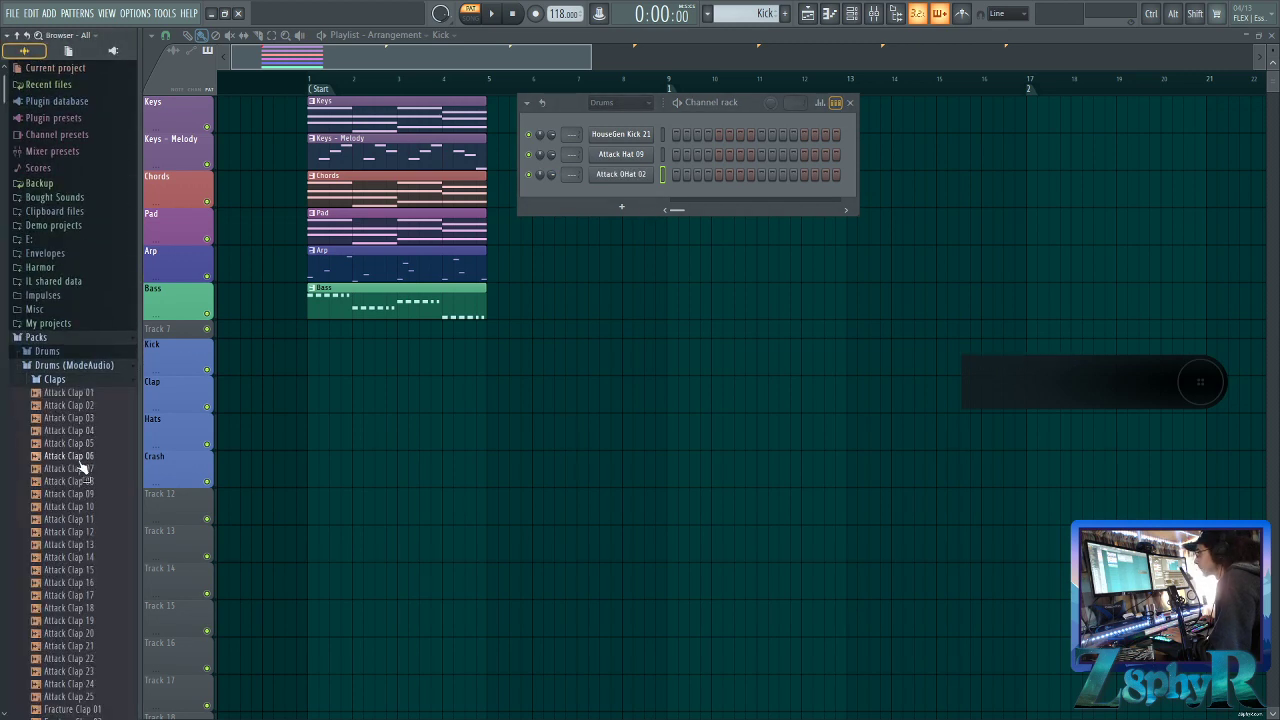
pyautogui.click(82, 495)
pyautogui.click(84, 507)
pyautogui.click(86, 498)
pyautogui.click(86, 545)
pyautogui.click(86, 583)
pyautogui.click(86, 620)
pyautogui.click(87, 647)
pyautogui.click(89, 672)
pyautogui.click(89, 696)
# Compare the lower-numbered Attack Clap samples, including 06, 05 and 02, and add Attack Clap 04 as a channel
pyautogui.click(92, 673)
pyautogui.click(95, 507)
pyautogui.click(96, 456)
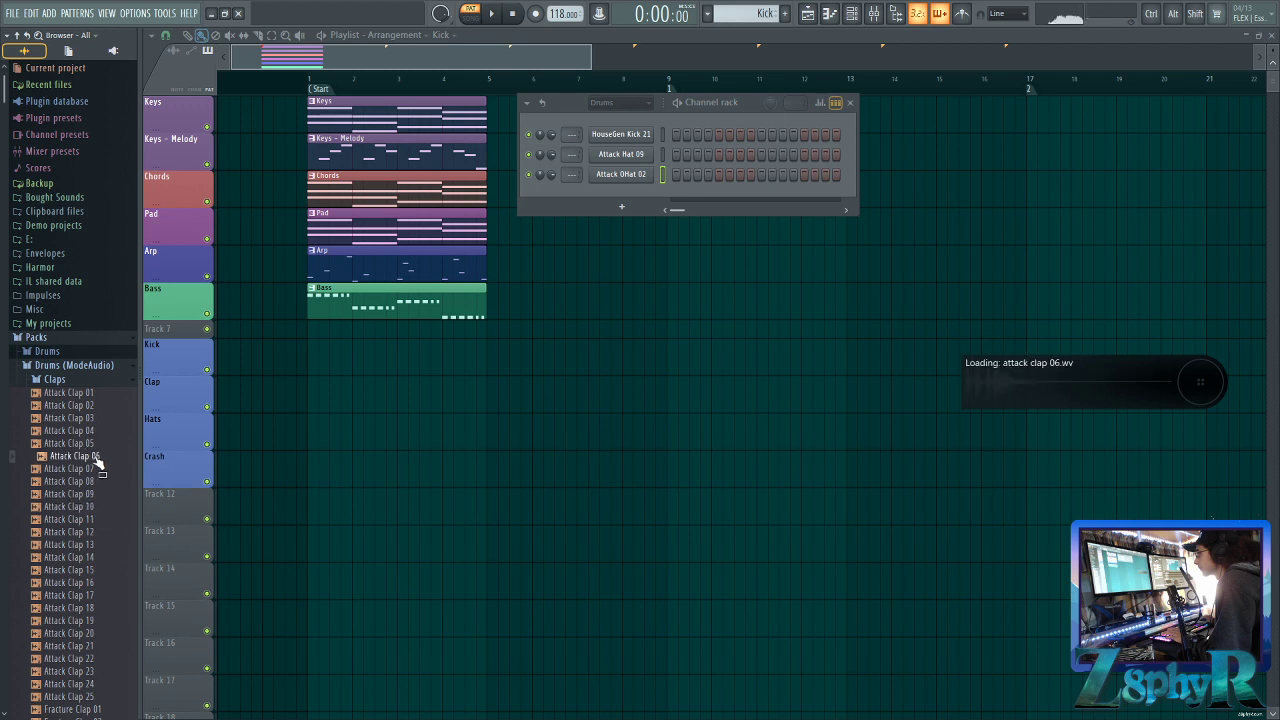
pyautogui.click(98, 419)
pyautogui.click(99, 405)
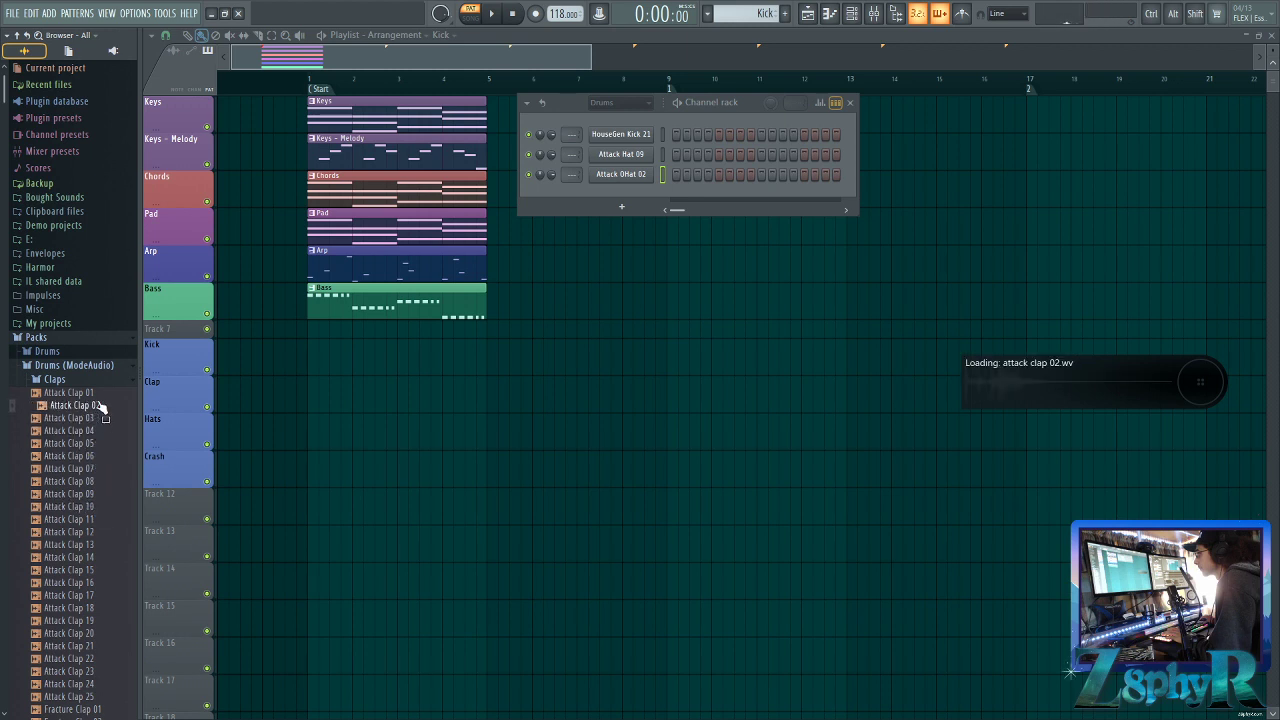
pyautogui.click(98, 421)
pyautogui.click(92, 444)
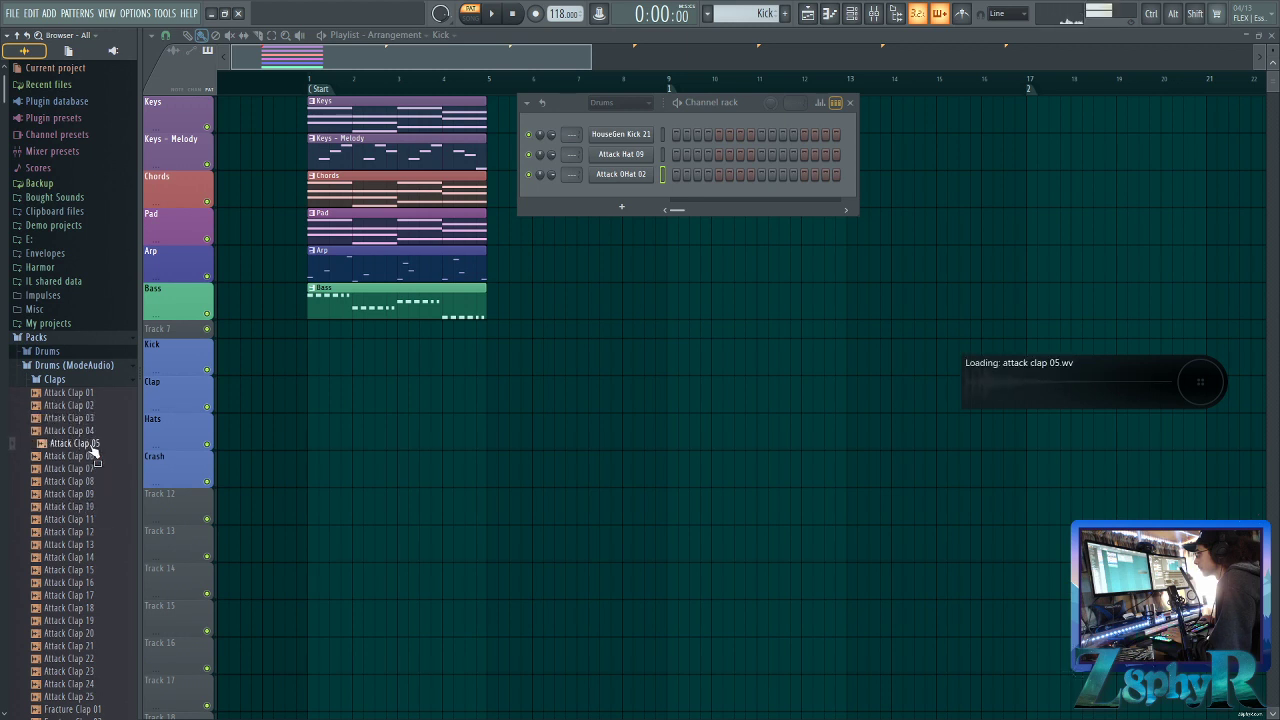
pyautogui.click(93, 431)
pyautogui.click(93, 420)
pyautogui.moveTo(93, 430); pyautogui.dragTo(632, 192)
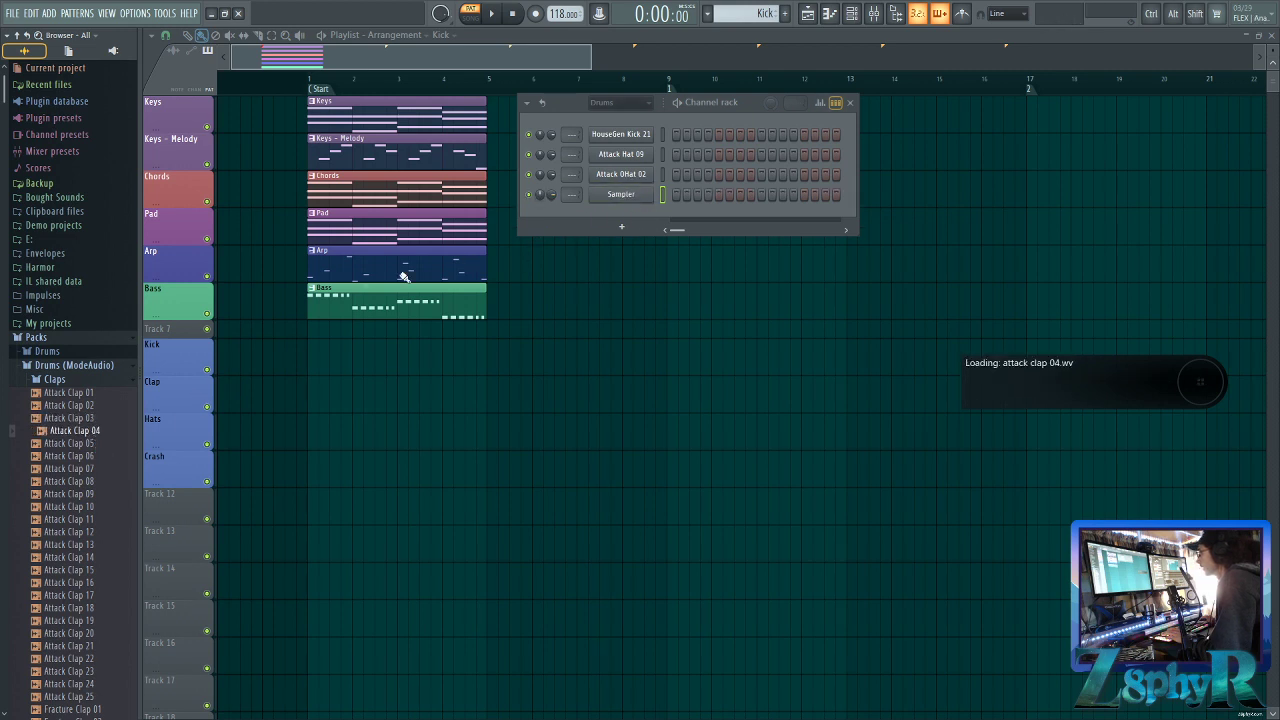
# Close the Claps folder, open Percussion and audition Attack GlassTap, MetalBlip, Snap and Tap samples
pyautogui.click(62, 381)
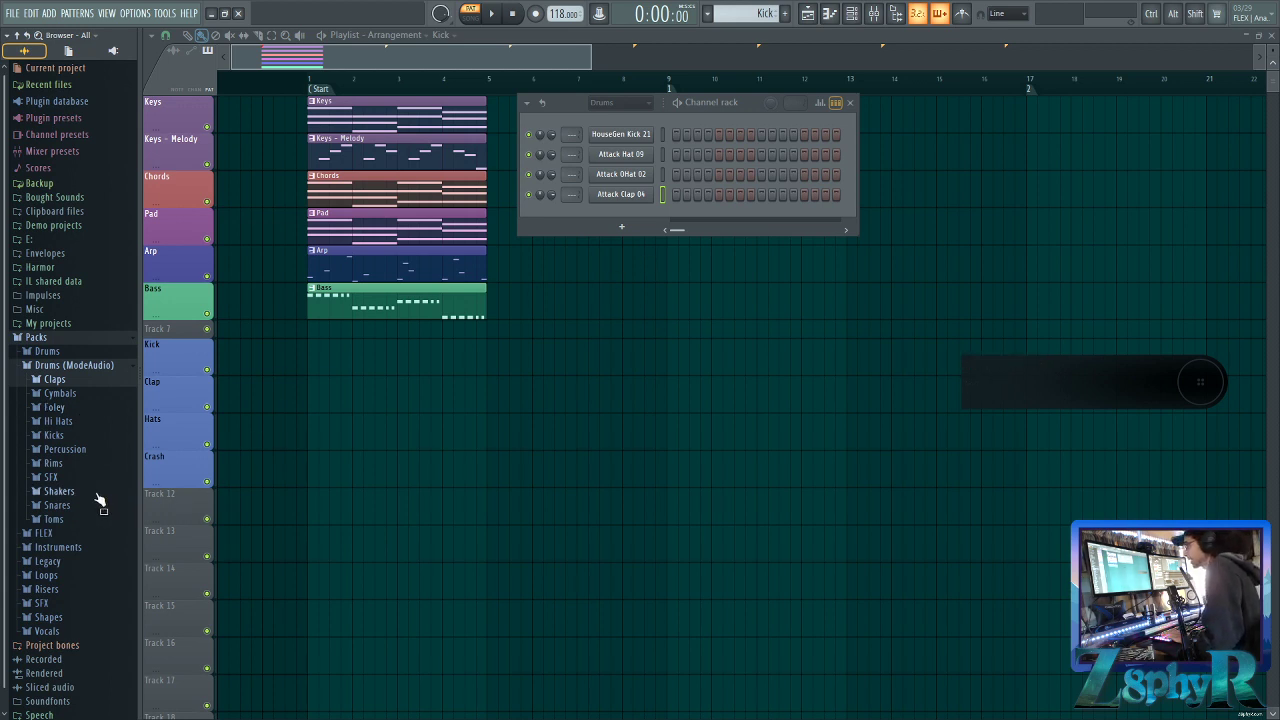
pyautogui.click(62, 451)
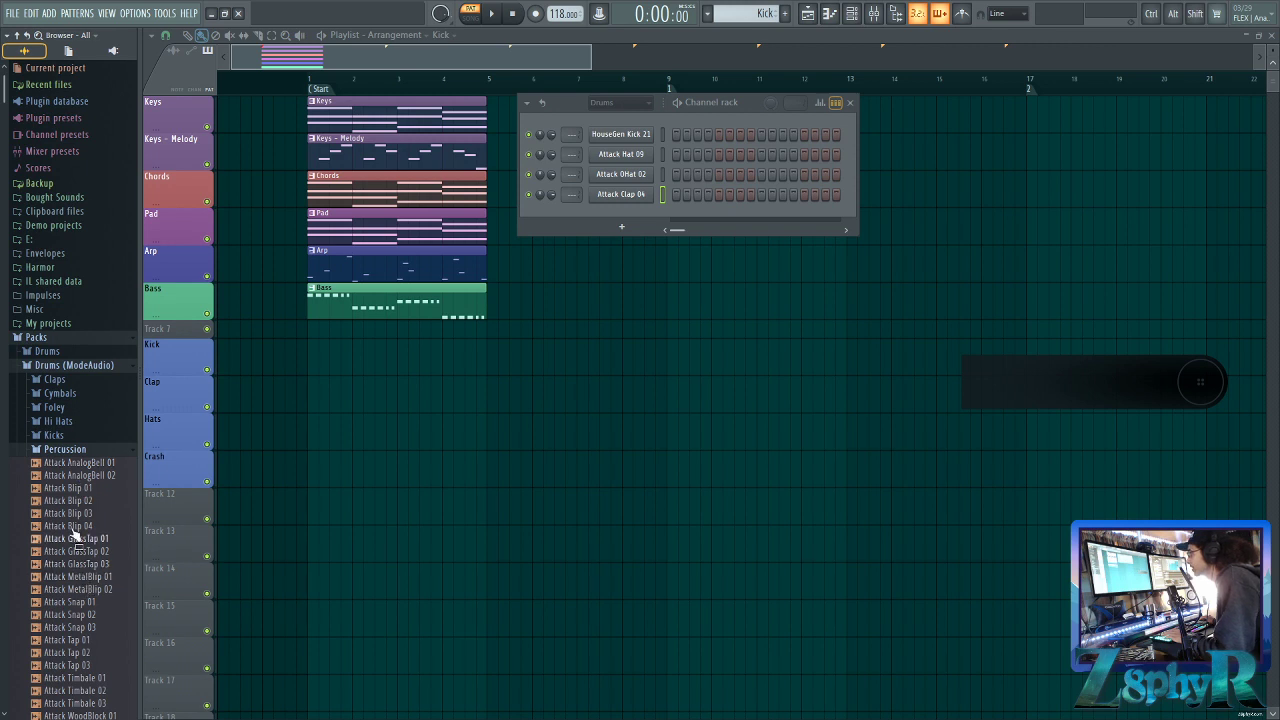
pyautogui.click(80, 551)
pyautogui.click(91, 578)
pyautogui.click(93, 590)
pyautogui.click(94, 614)
pyautogui.click(99, 629)
pyautogui.click(93, 641)
pyautogui.scroll(-3, 89, 642)
# Audition the Attack Timbale and WoodBlock samples and add Attack WoodBlock 03 as a channel below Attack Clap 04
pyautogui.click(79, 571)
pyautogui.scroll(-1, 79, 571)
pyautogui.click(80, 577)
pyautogui.click(84, 602)
pyautogui.click(86, 614)
pyautogui.click(88, 627)
pyautogui.click(86, 602)
pyautogui.click(86, 590)
pyautogui.click(86, 614)
pyautogui.moveTo(87, 621); pyautogui.dragTo(294, 475)
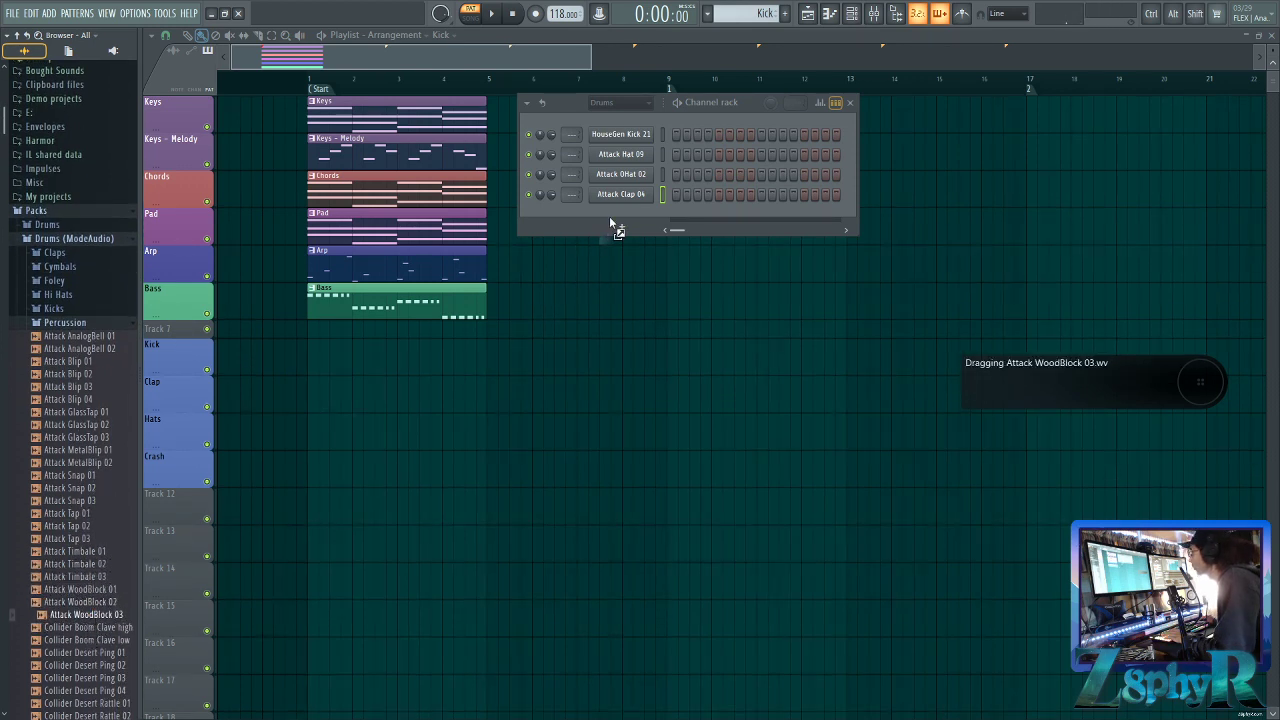
pyautogui.moveTo(630, 218); pyautogui.dragTo(632, 220)
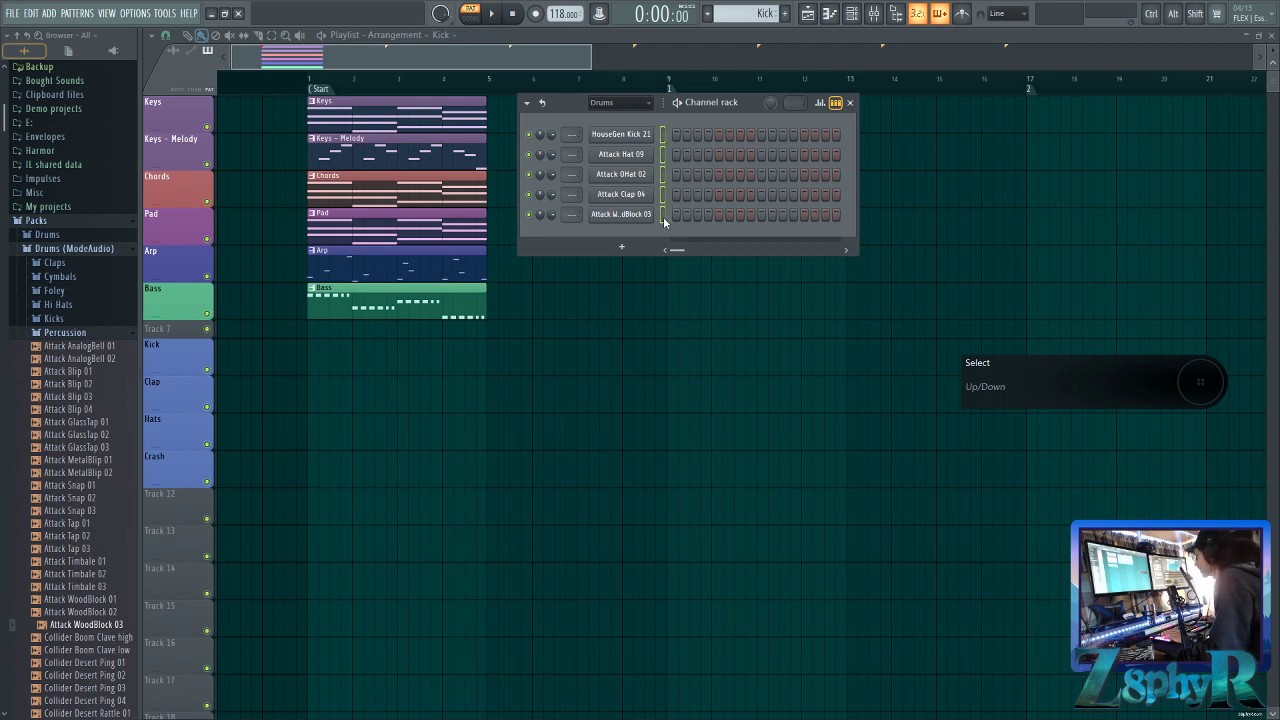
# Show the mixer and route the selected drum channels to consecutive mixer tracks starting from Insert 6
pyautogui.press('F9')
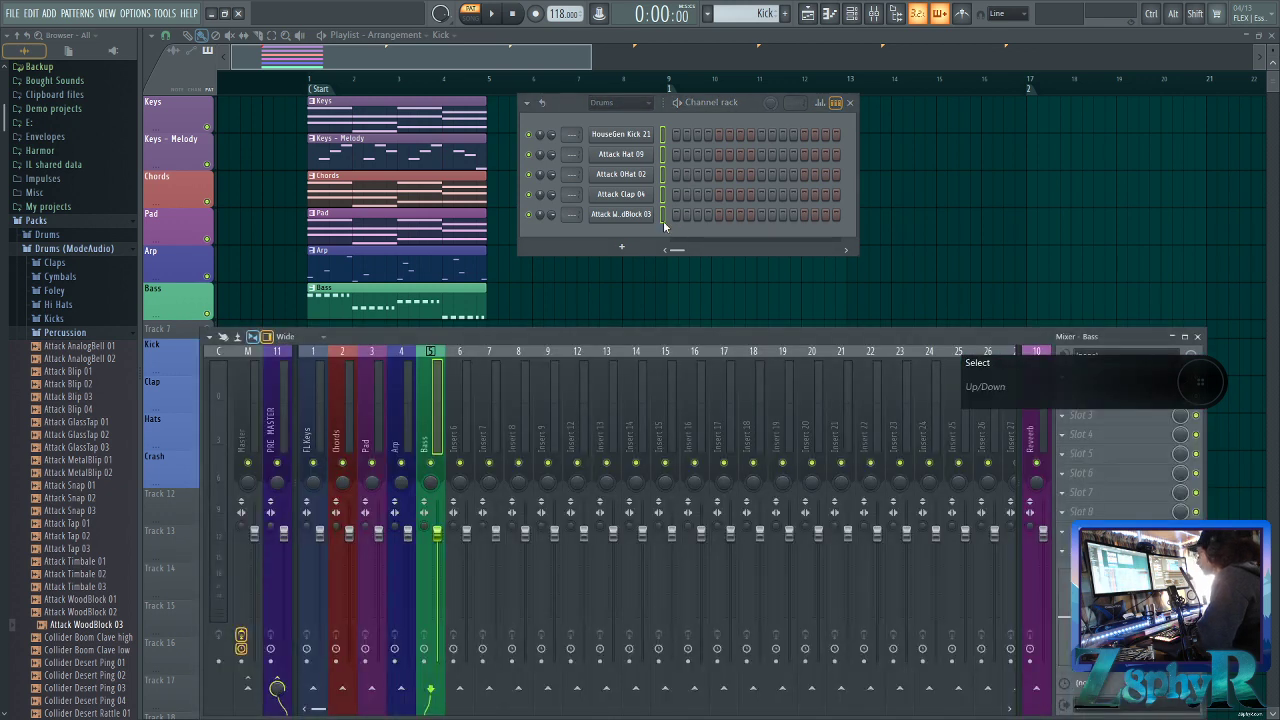
pyautogui.click(463, 441)
pyautogui.rightClick(457, 407)
pyautogui.moveTo(511, 487)
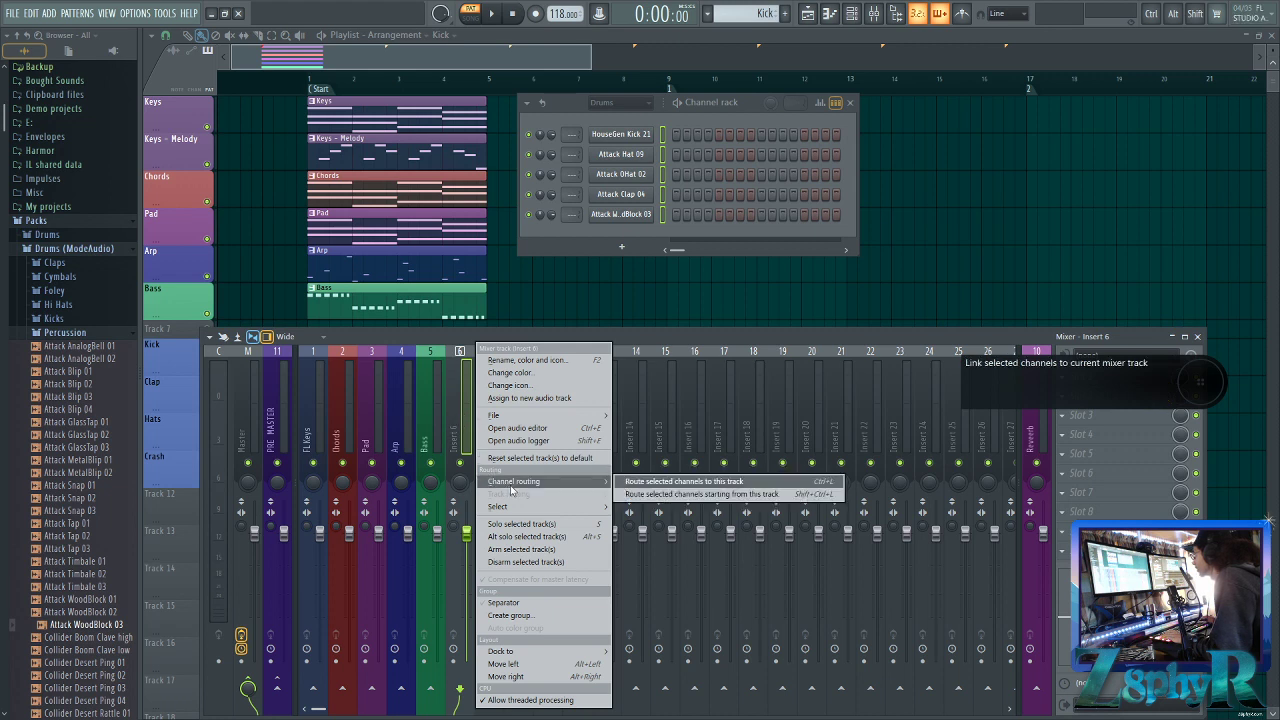
pyautogui.click(684, 495)
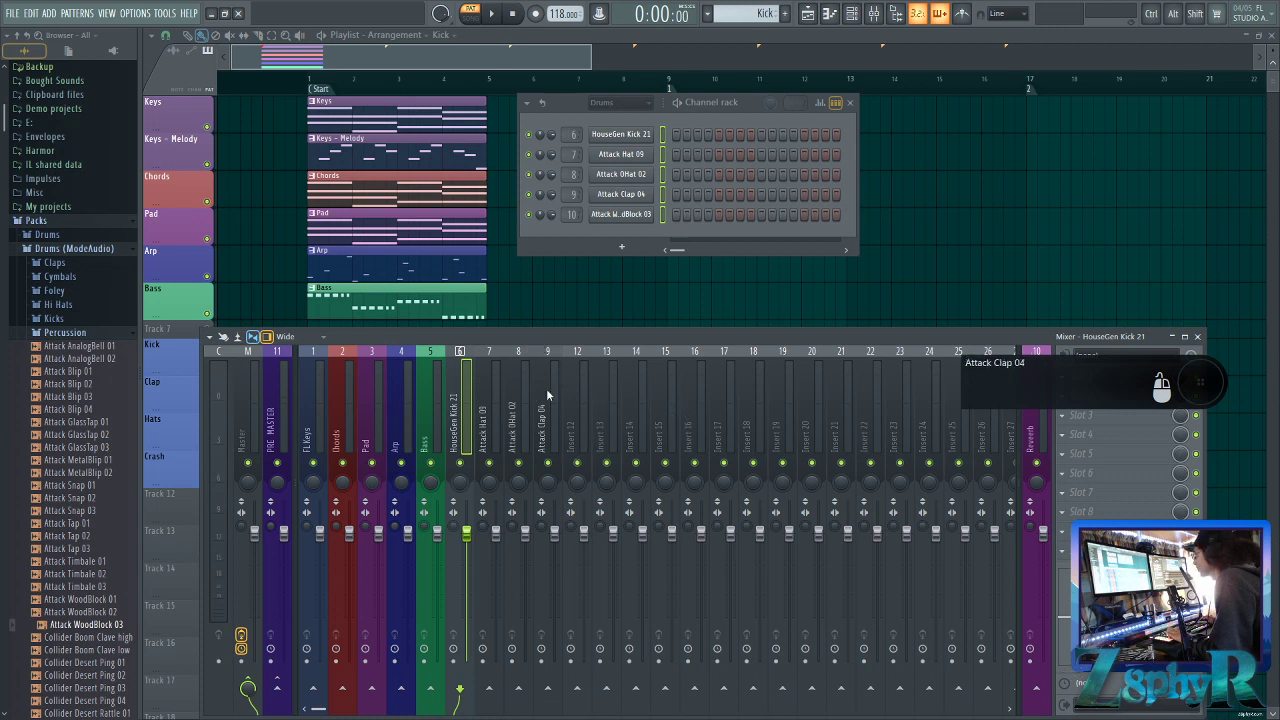
# Rename mixer track Insert 12 as DRUMS and give it the Steel Blue colour #5990B5
pyautogui.click(576, 409)
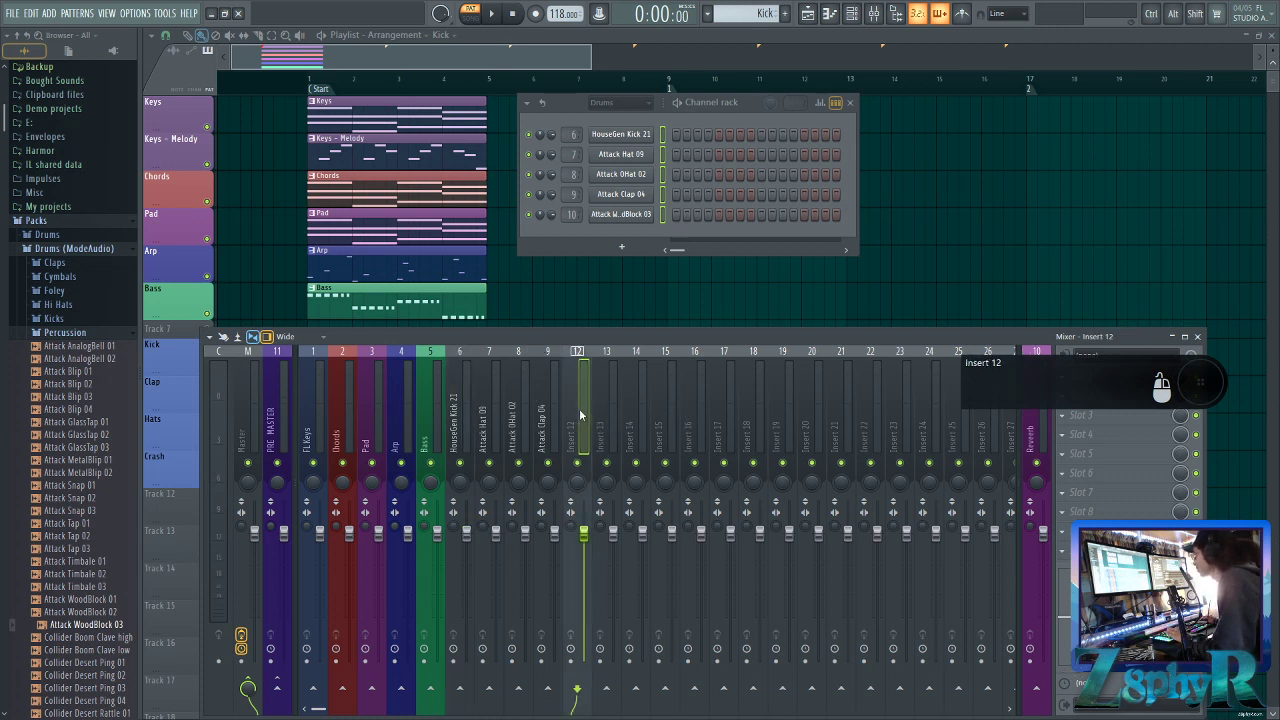
pyautogui.rightClick(575, 404)
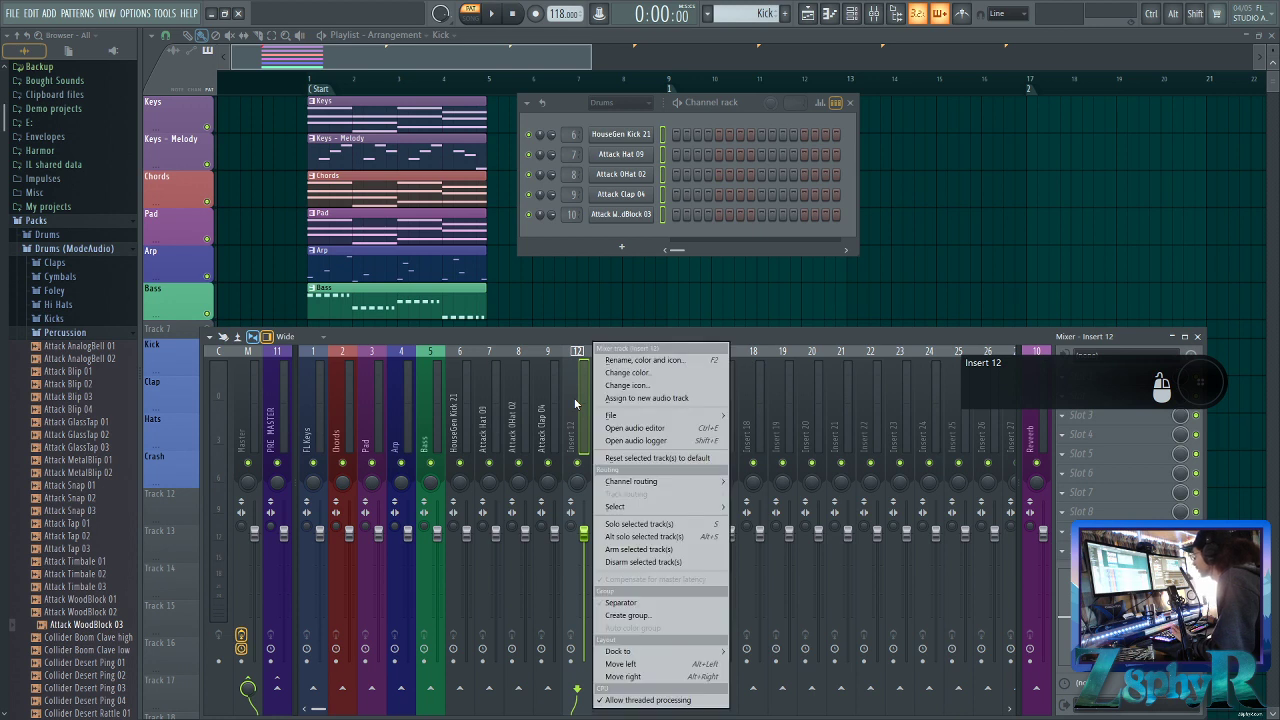
pyautogui.click(640, 358)
pyautogui.write('DRUMS')
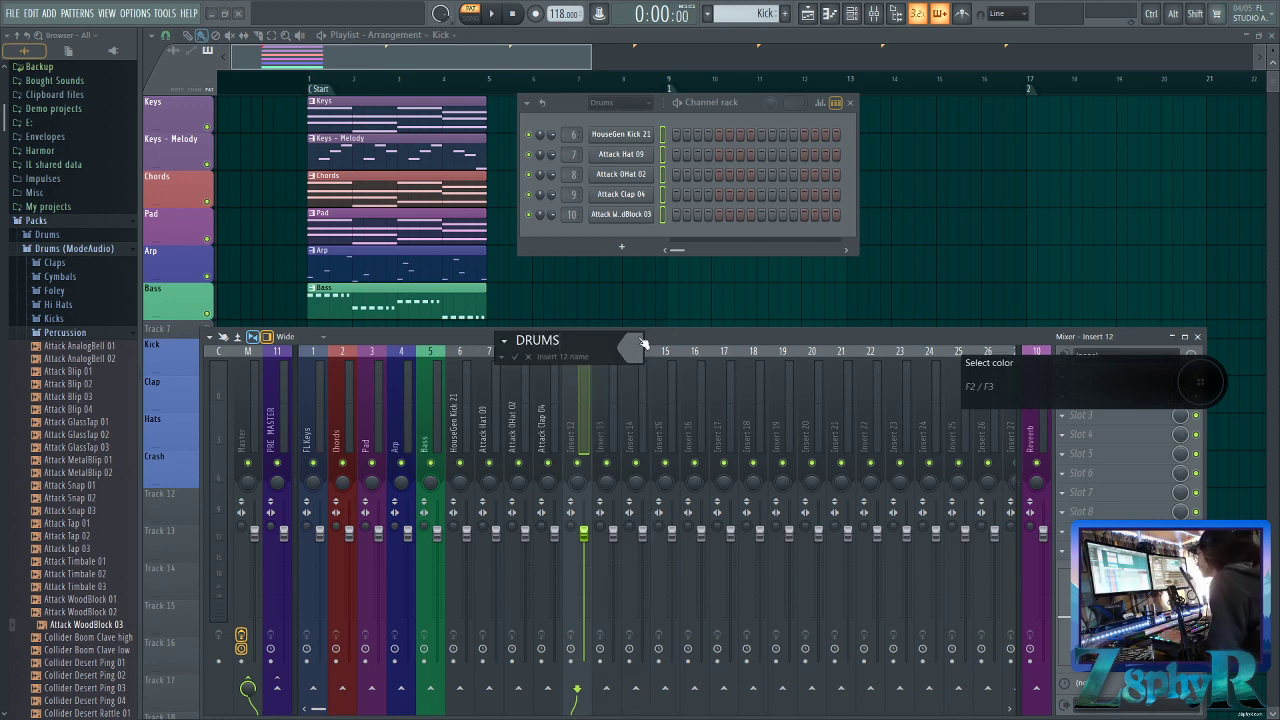
pyautogui.click(632, 347)
pyautogui.click(740, 390)
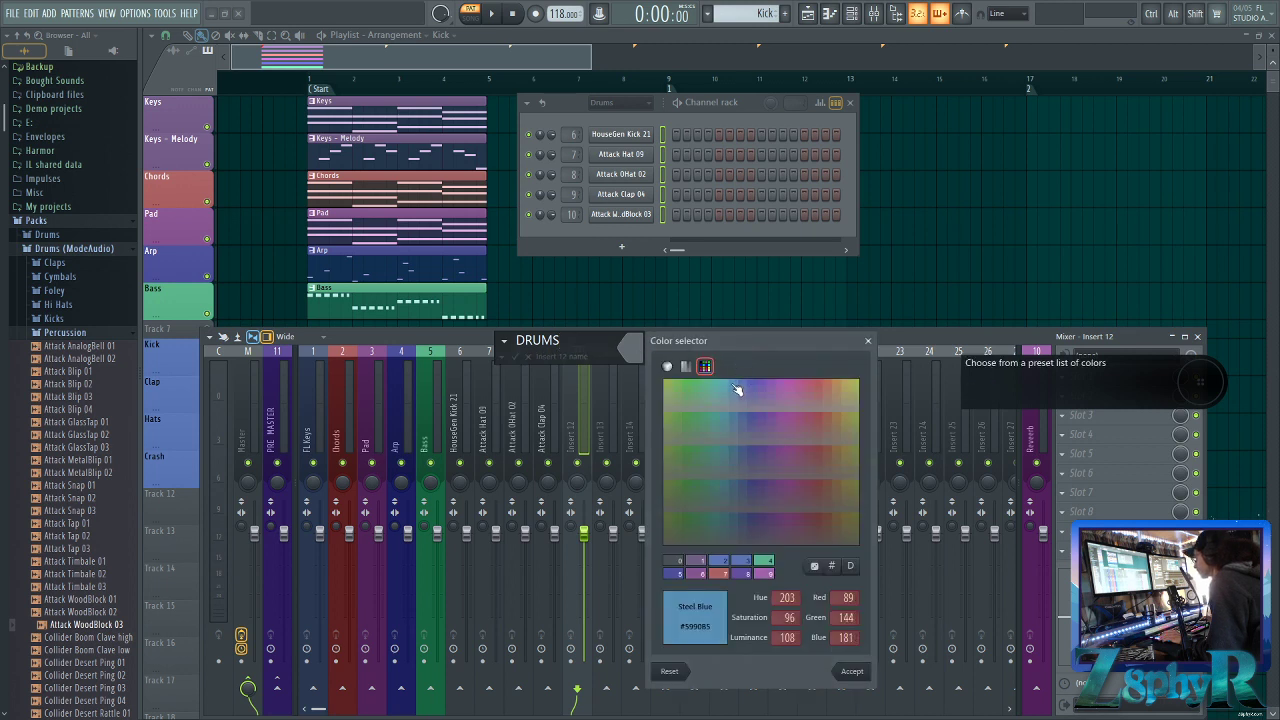
pyautogui.click(848, 671)
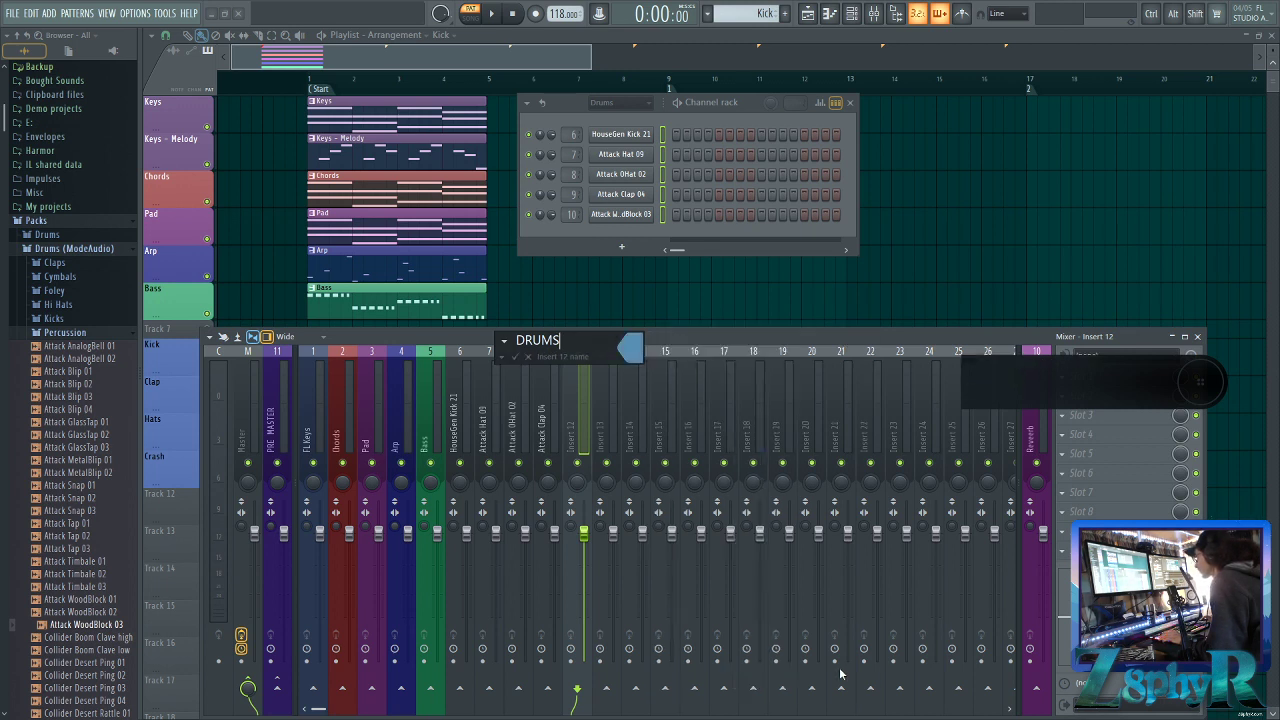
pyautogui.click(515, 357)
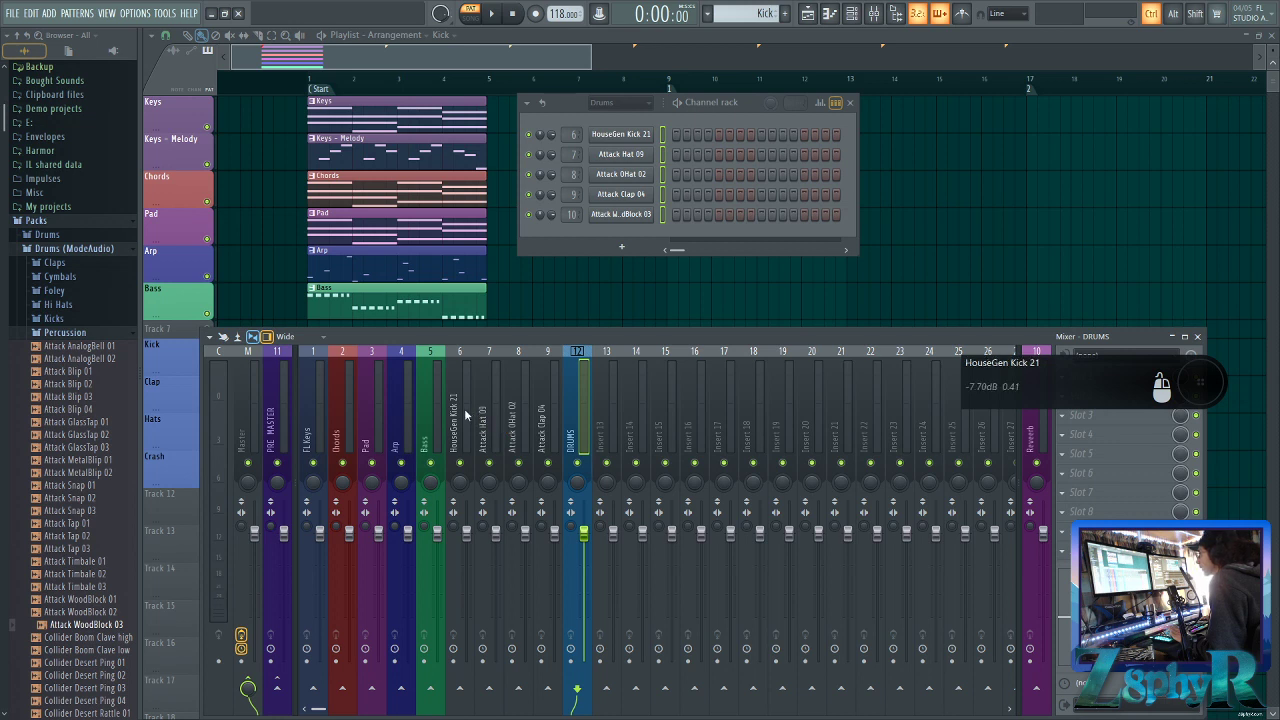
# Select the mixer tracks from HouseGen Kick 21 through Attack Clap 04 and route them only to the DRUMS track
pyautogui.moveTo(455, 413); pyautogui.dragTo(550, 430)
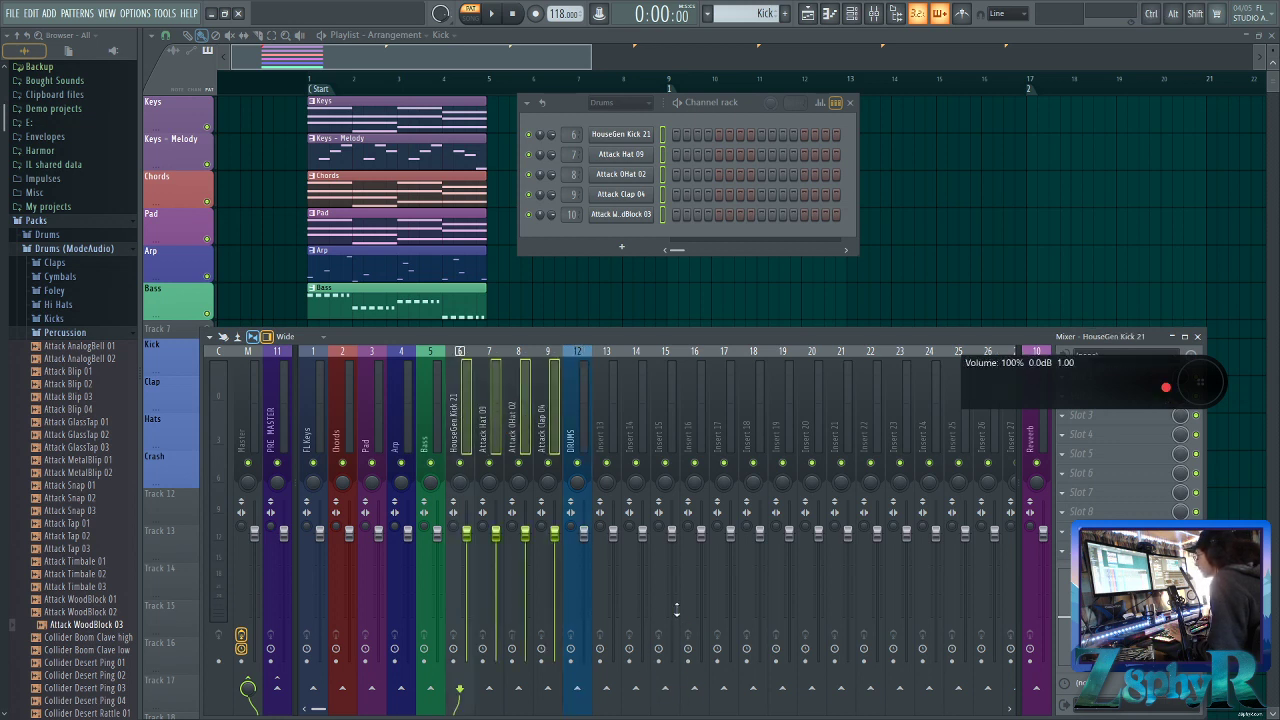
pyautogui.rightClick(576, 699)
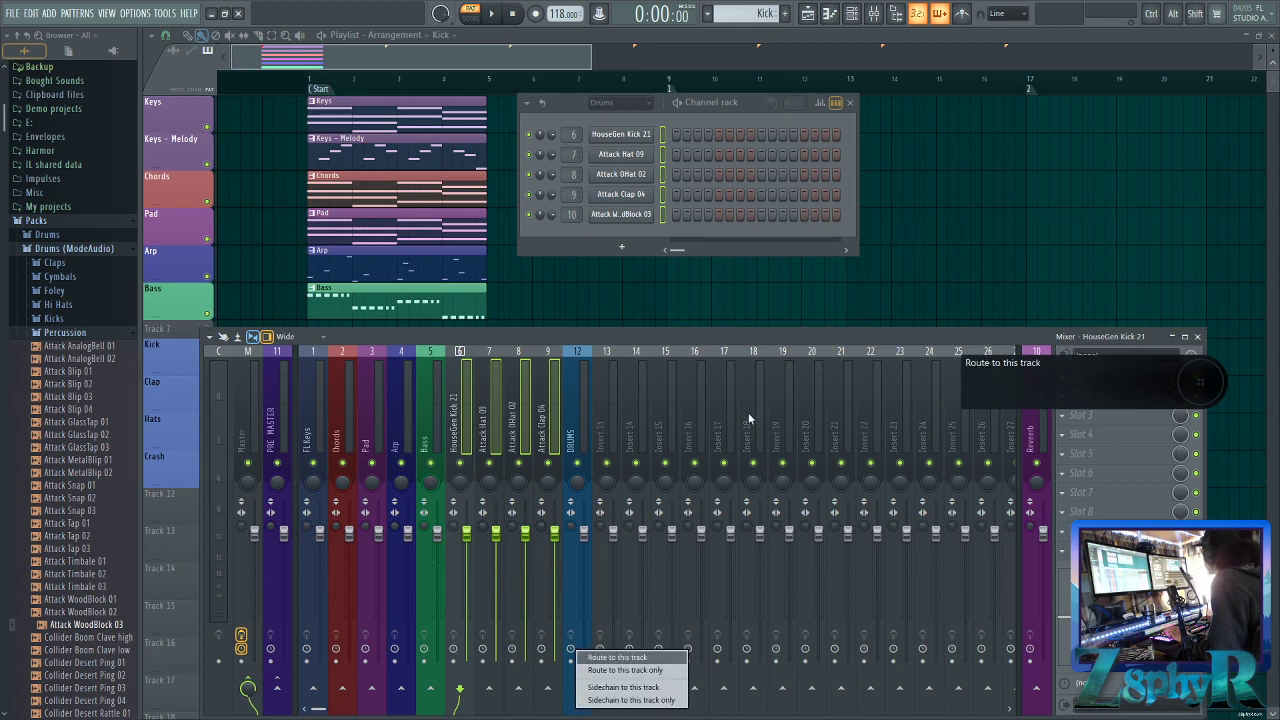
pyautogui.moveTo(595, 343); pyautogui.dragTo(594, 102)
pyautogui.rightClick(577, 448)
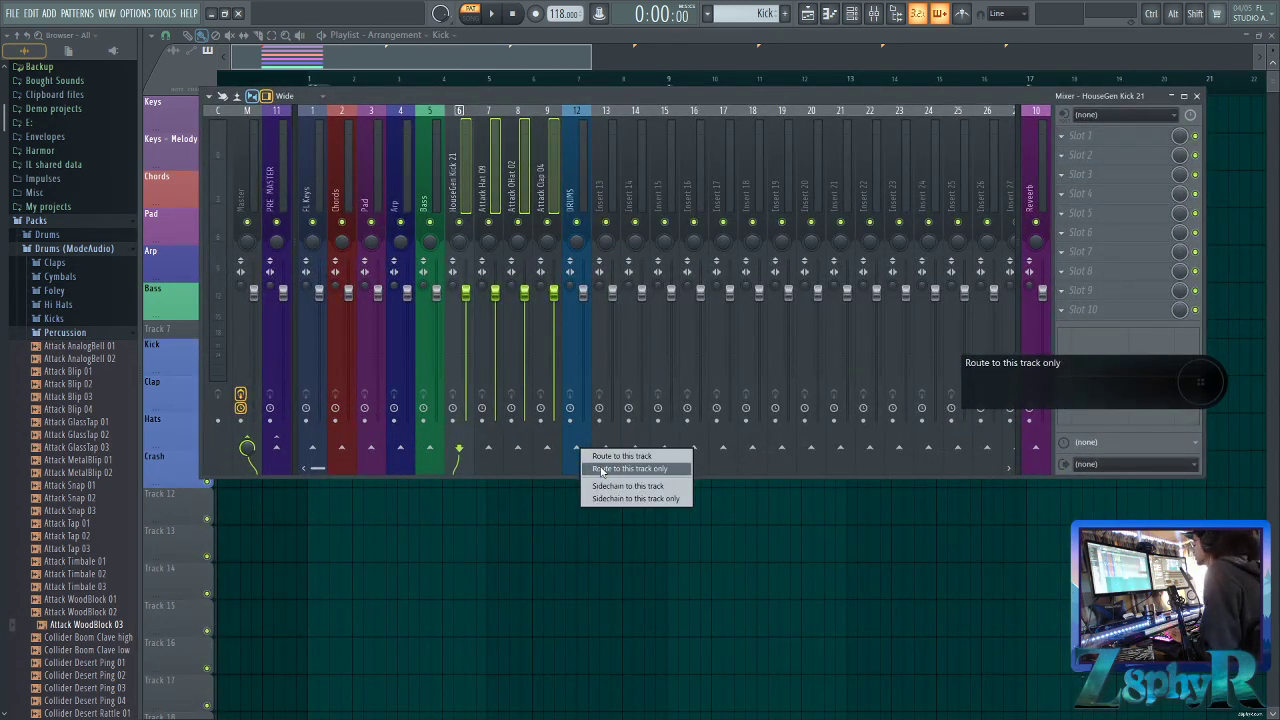
pyautogui.click(602, 469)
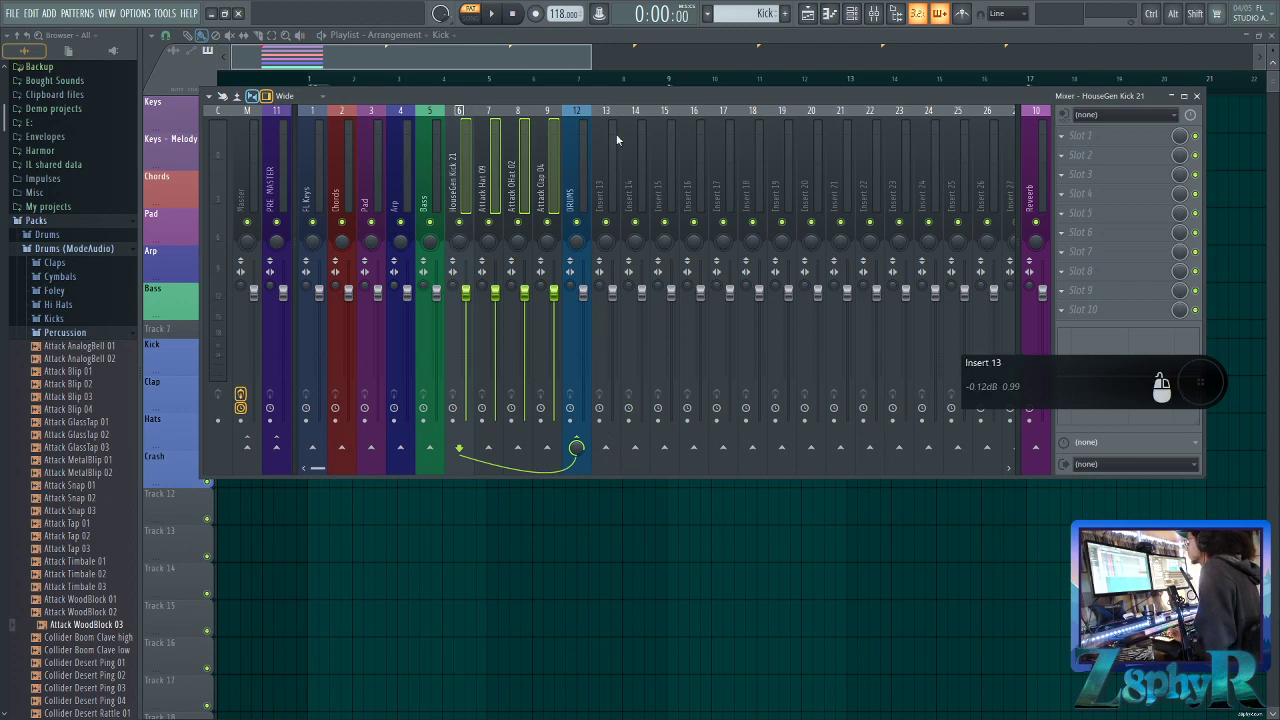
pyautogui.moveTo(625, 103); pyautogui.dragTo(635, 316)
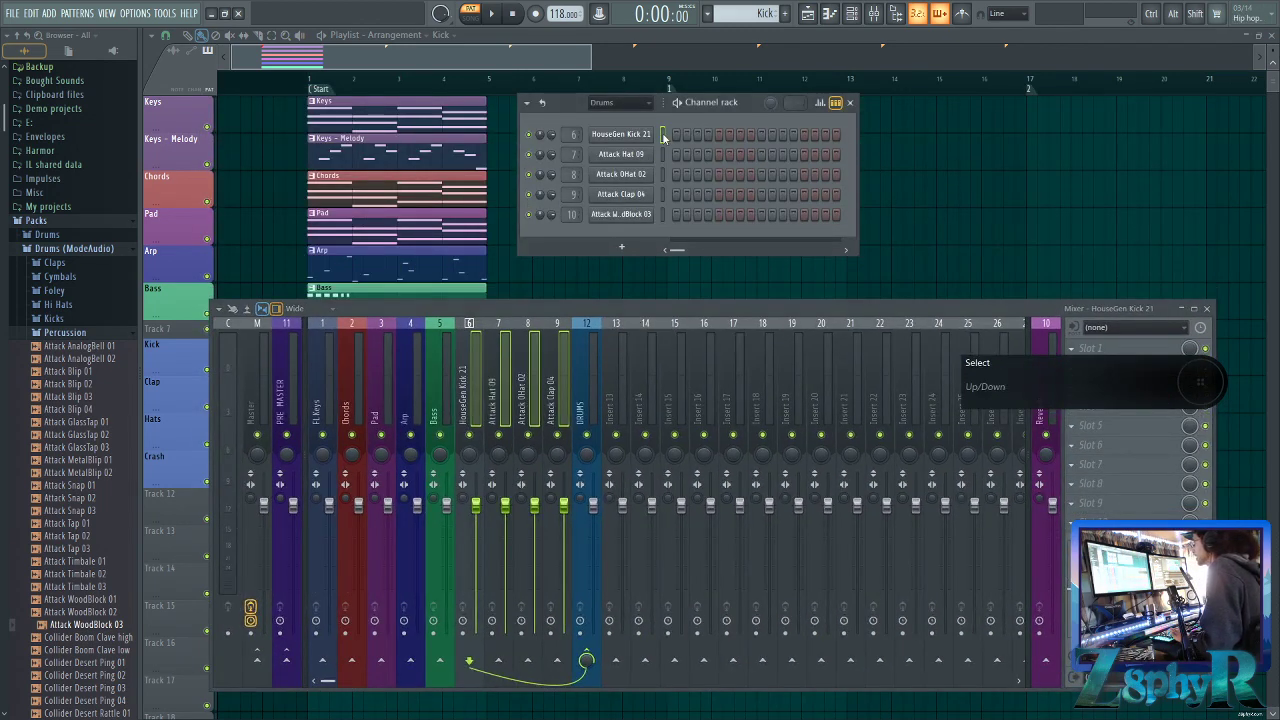
# Select only the Attack WoodBlock 03 channel and route it to mixer track Insert 13
pyautogui.click(663, 174)
pyautogui.click(663, 194)
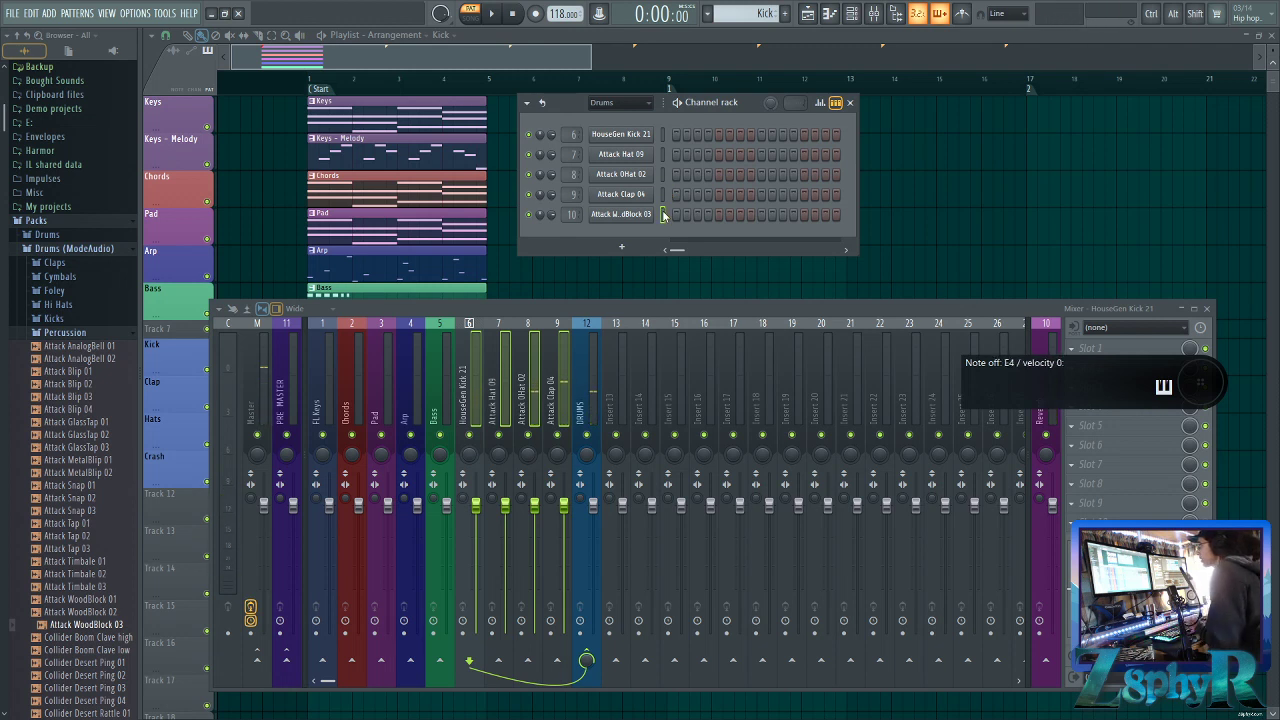
pyautogui.click(614, 400)
pyautogui.rightClick(614, 400)
pyautogui.moveTo(734, 460)
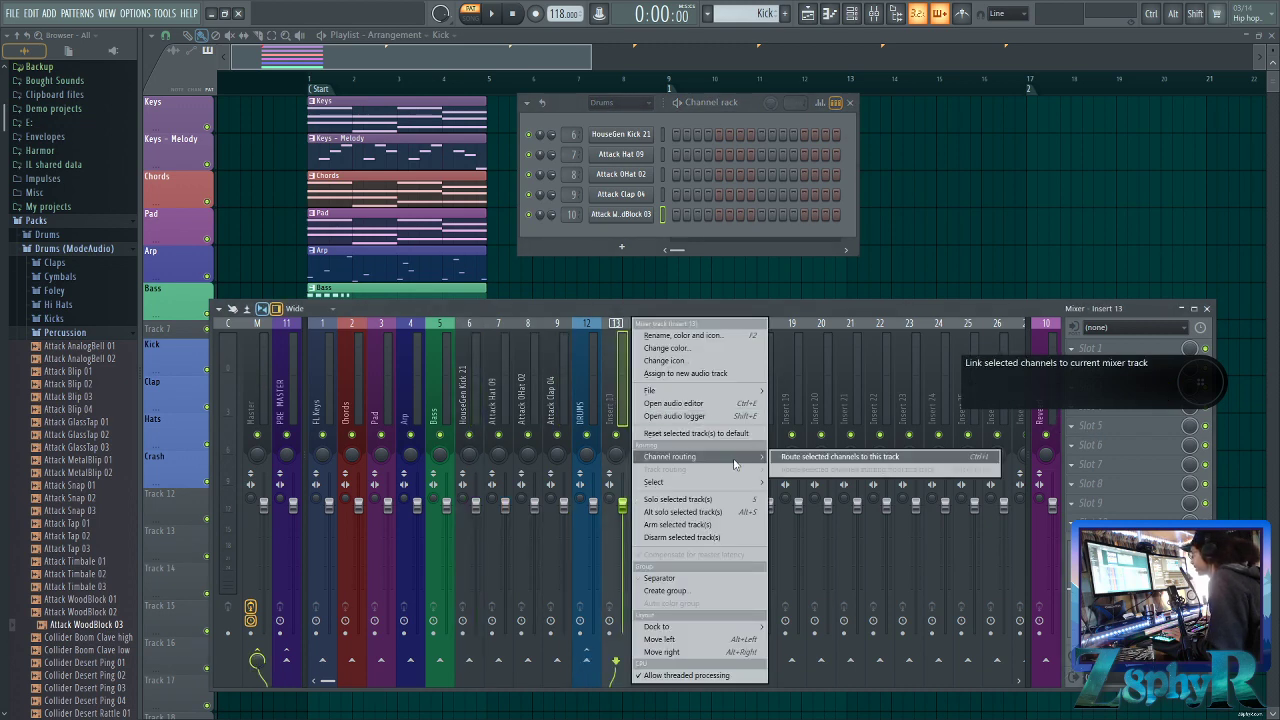
pyautogui.click(801, 458)
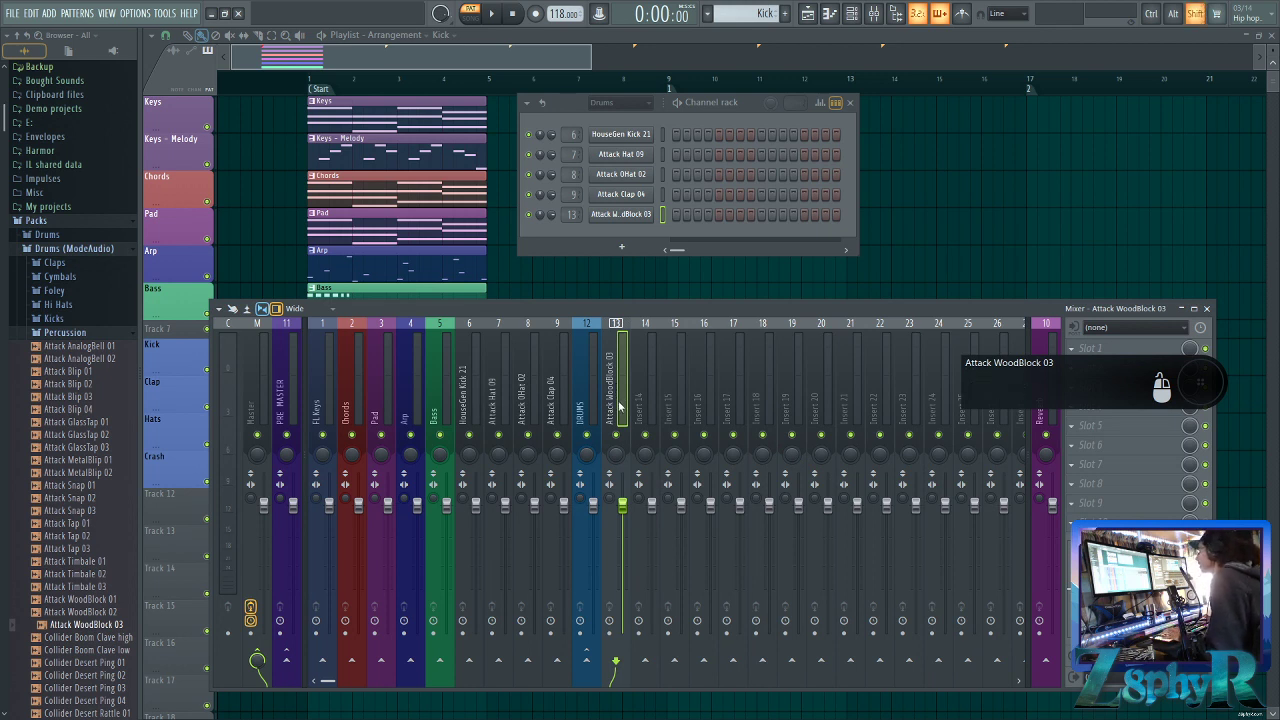
# Move the Attack WoodBlock 03 mixer track ahead of DRUMS and colour the five drum sample tracks the same blue as DRUMS
pyautogui.moveTo(618, 405); pyautogui.dragTo(589, 410)
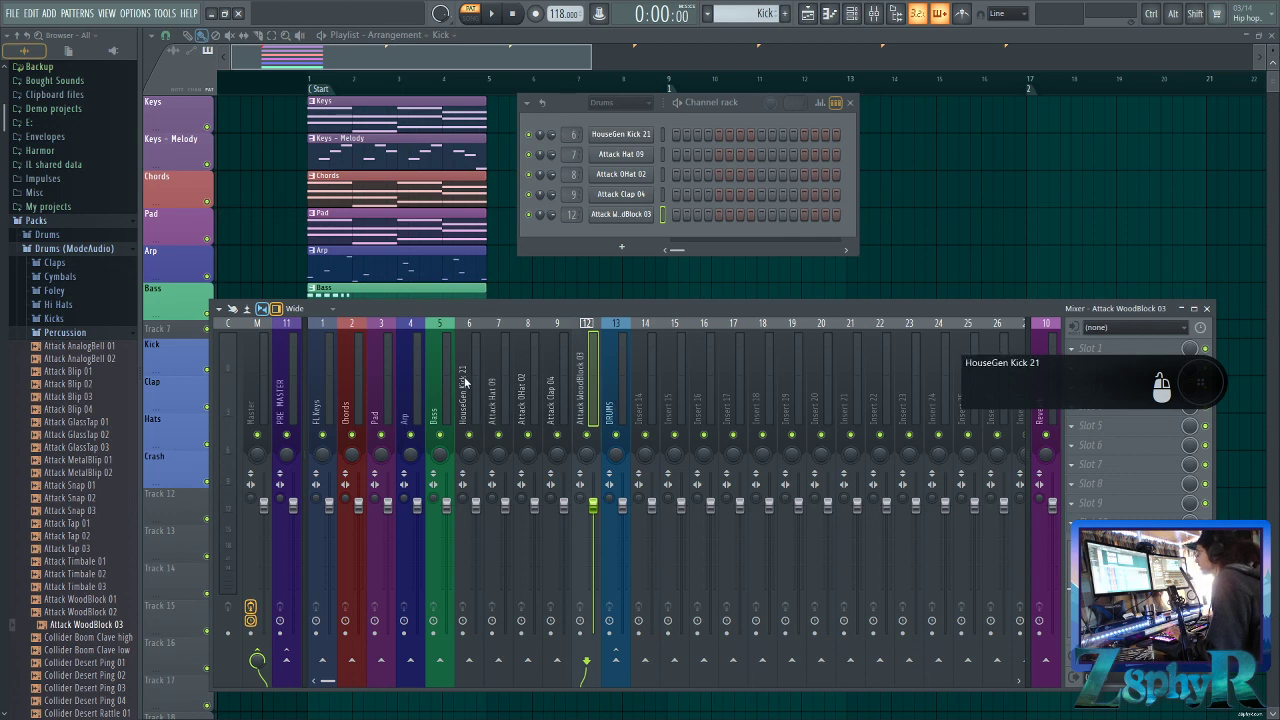
pyautogui.moveTo(461, 372); pyautogui.dragTo(588, 387)
pyautogui.rightClick(589, 386)
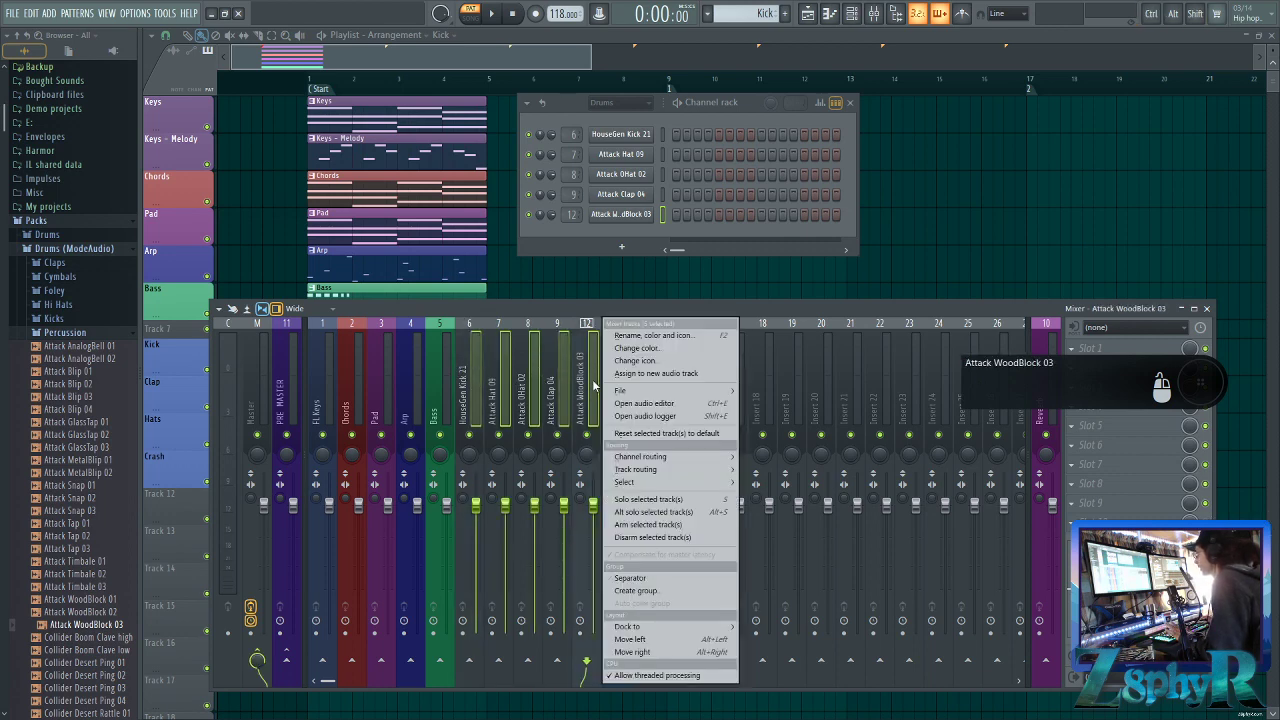
pyautogui.click(636, 348)
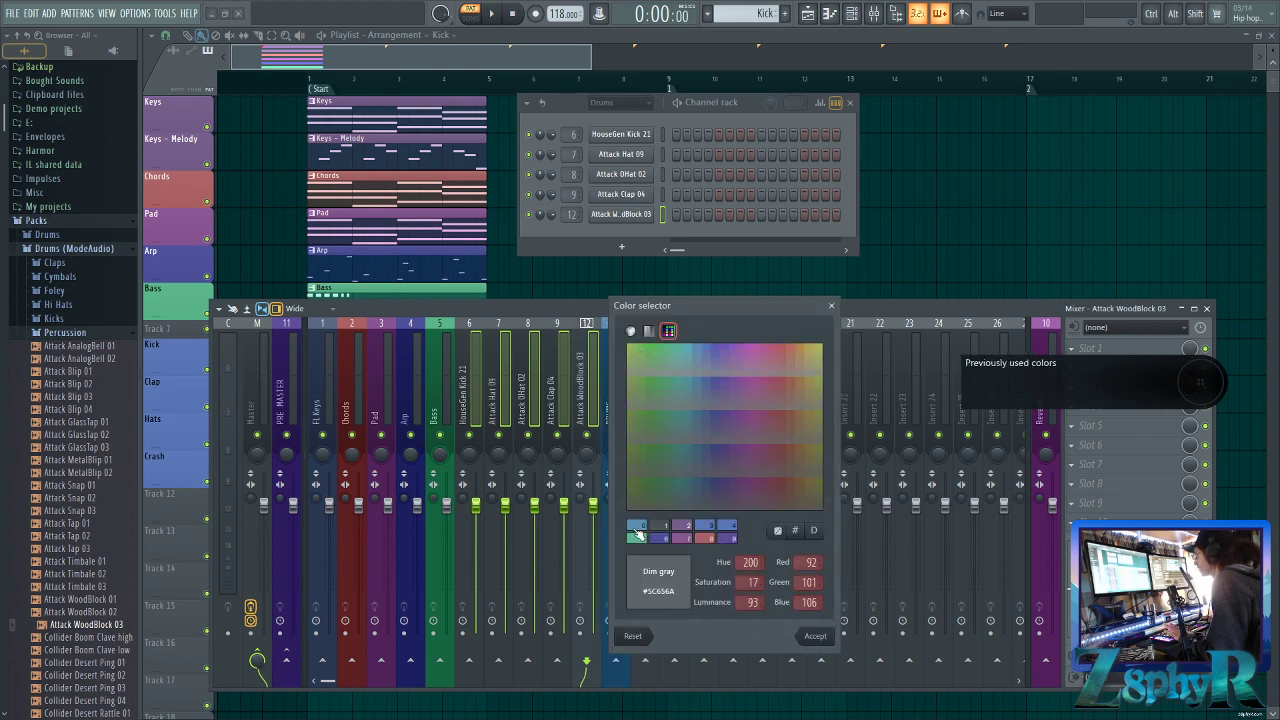
pyautogui.click(637, 533)
pyautogui.click(815, 636)
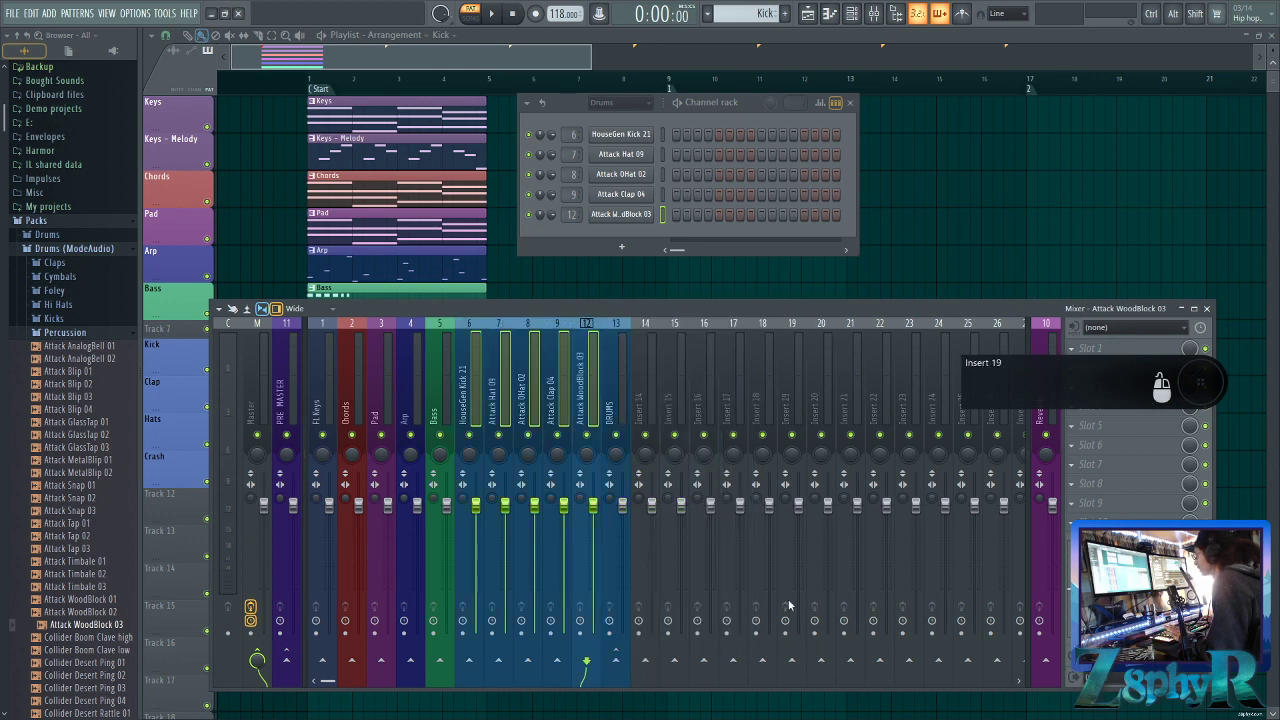
# Check where the drum sample, DRUMS, Bass and PRE MASTER mixer tracks are routed
pyautogui.click(645, 400)
pyautogui.moveTo(471, 380); pyautogui.dragTo(620, 403)
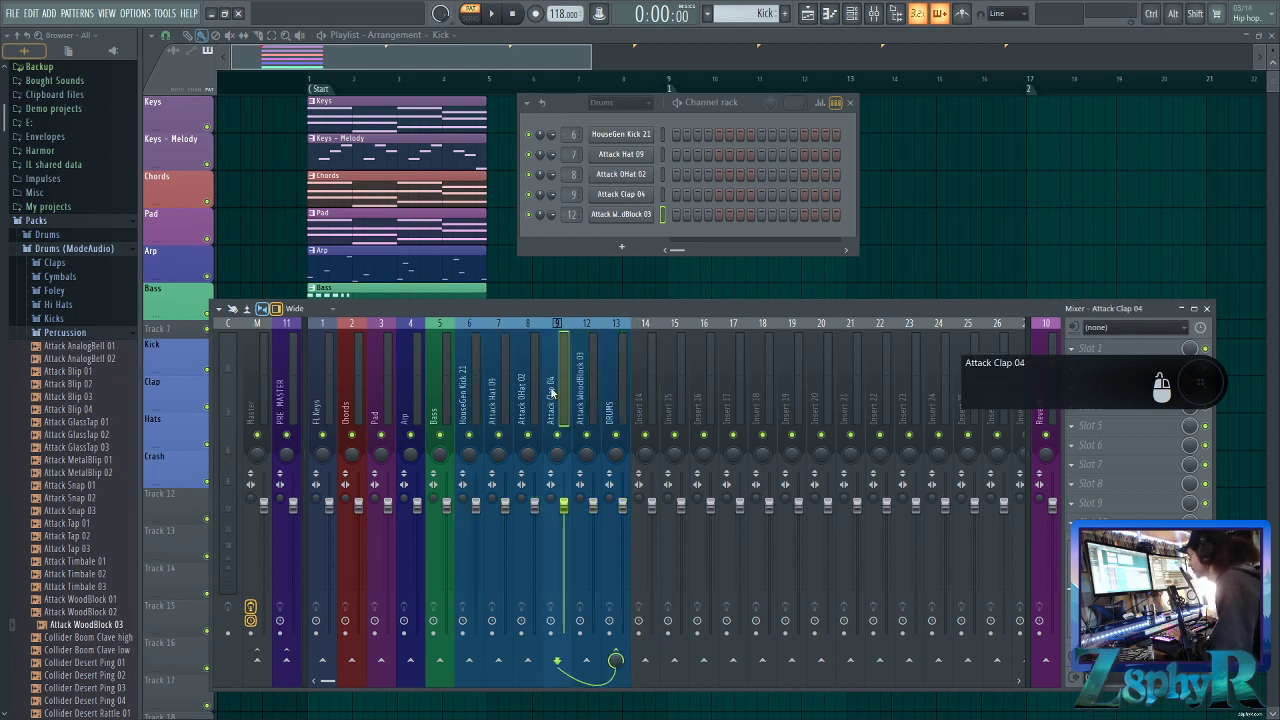
pyautogui.click(470, 385)
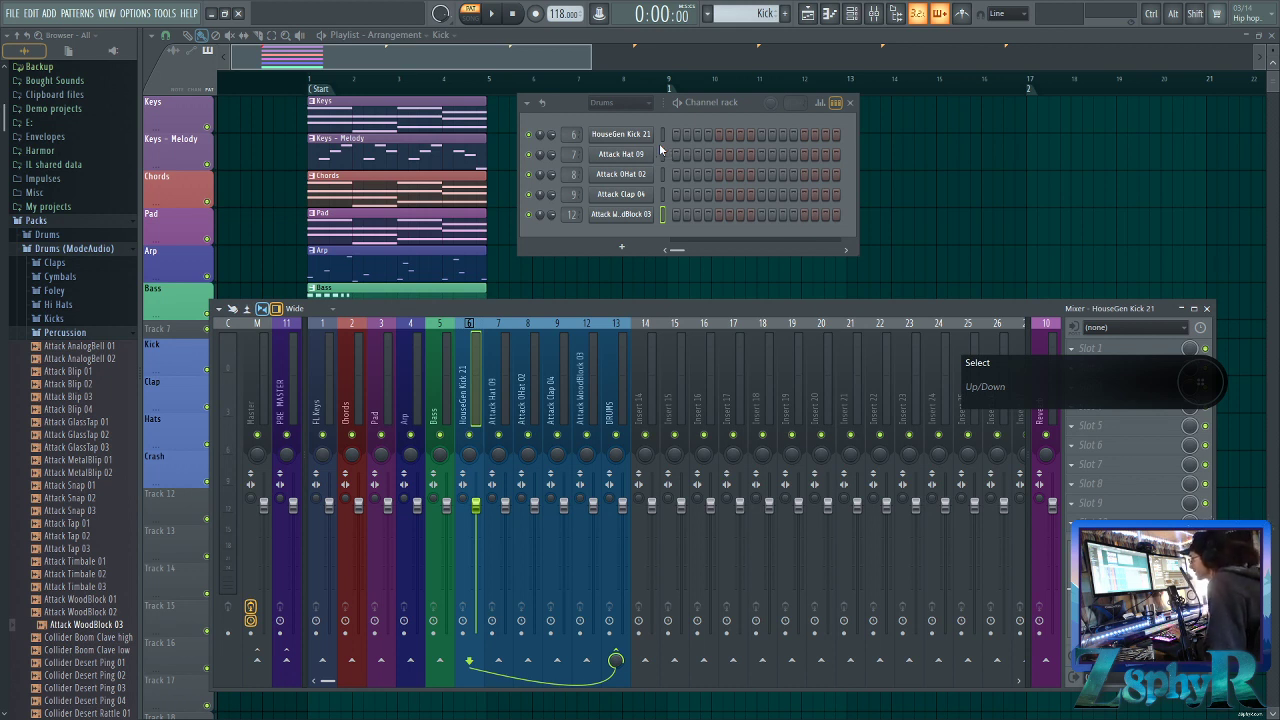
pyautogui.click(578, 402)
pyautogui.click(608, 403)
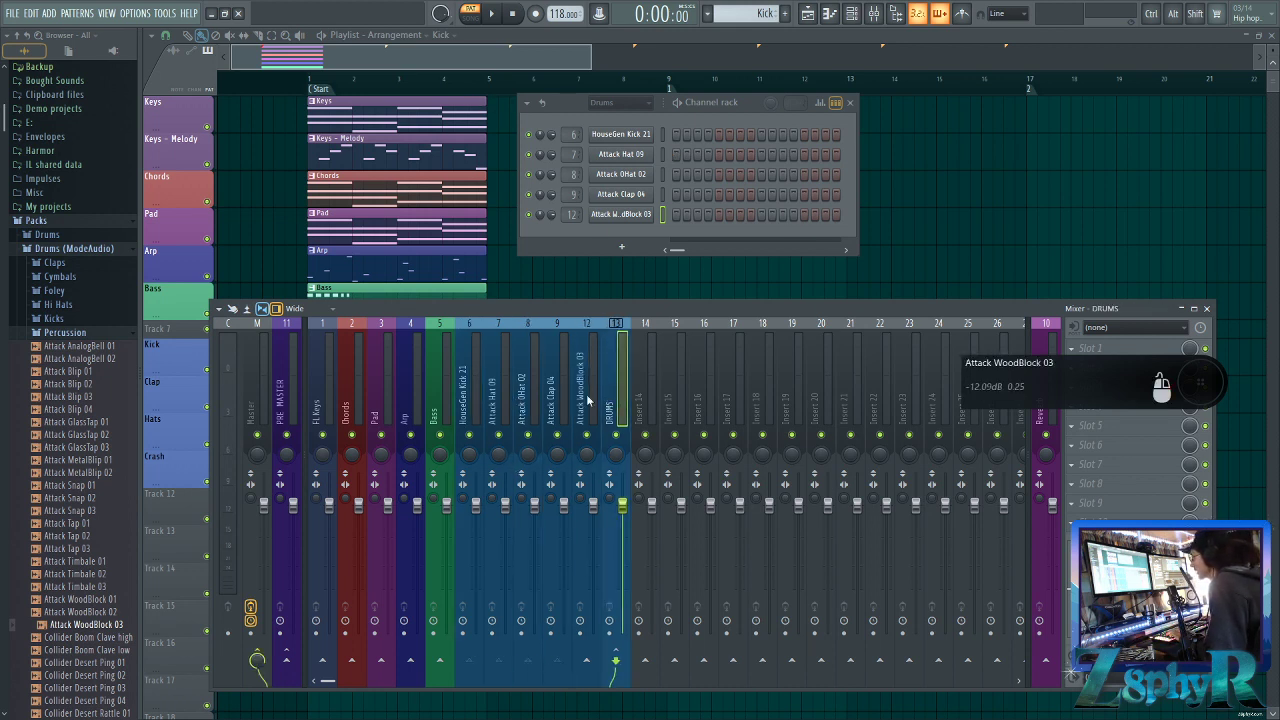
pyautogui.moveTo(472, 396)
pyautogui.mouseDown()
pyautogui.moveTo(608, 404)
pyautogui.moveTo(490, 406)
pyautogui.moveTo(581, 390)
pyautogui.moveTo(472, 390)
pyautogui.mouseUp()
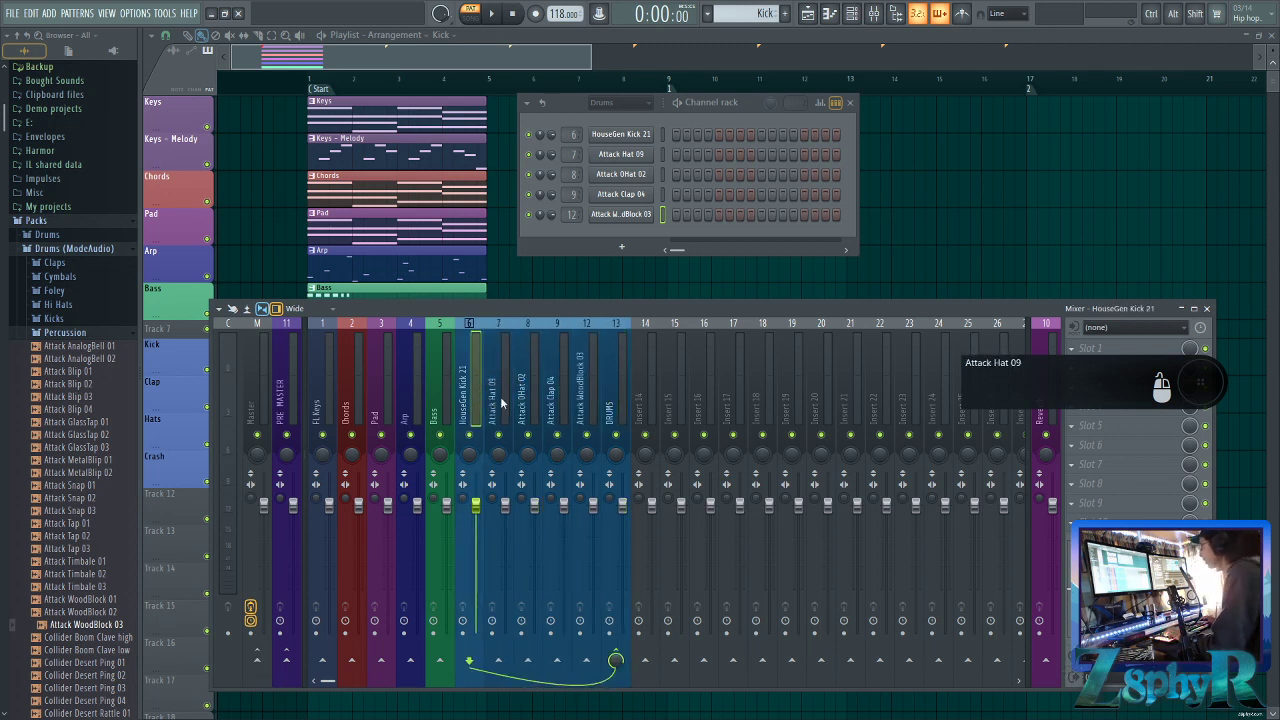
pyautogui.click(618, 372)
pyautogui.click(437, 398)
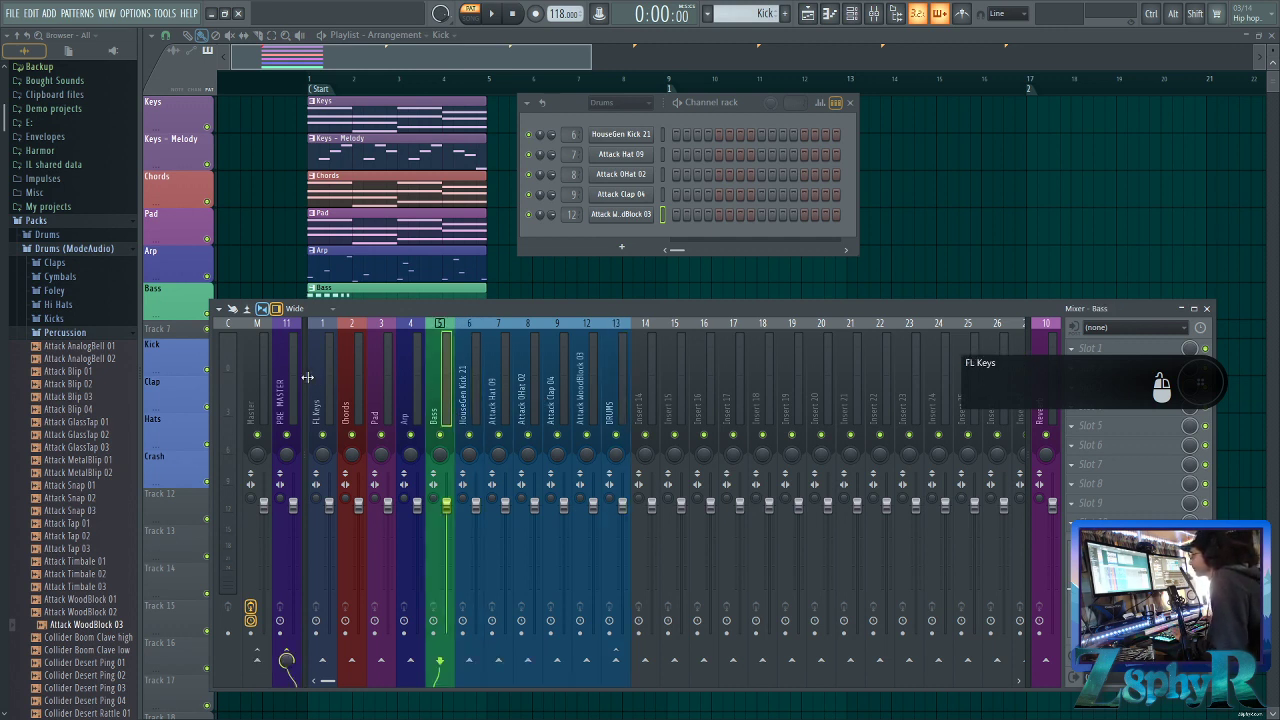
pyautogui.click(288, 374)
pyautogui.moveTo(623, 394); pyautogui.dragTo(332, 394)
pyautogui.click(561, 402)
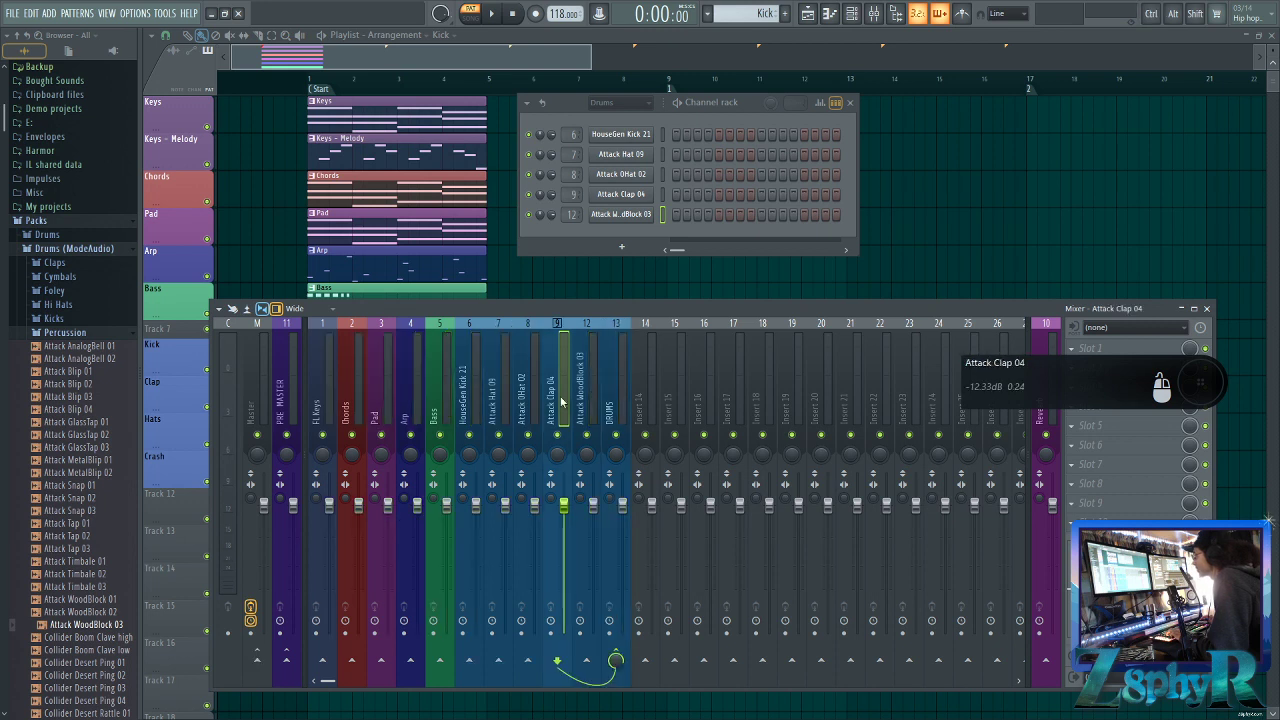
pyautogui.click(645, 395)
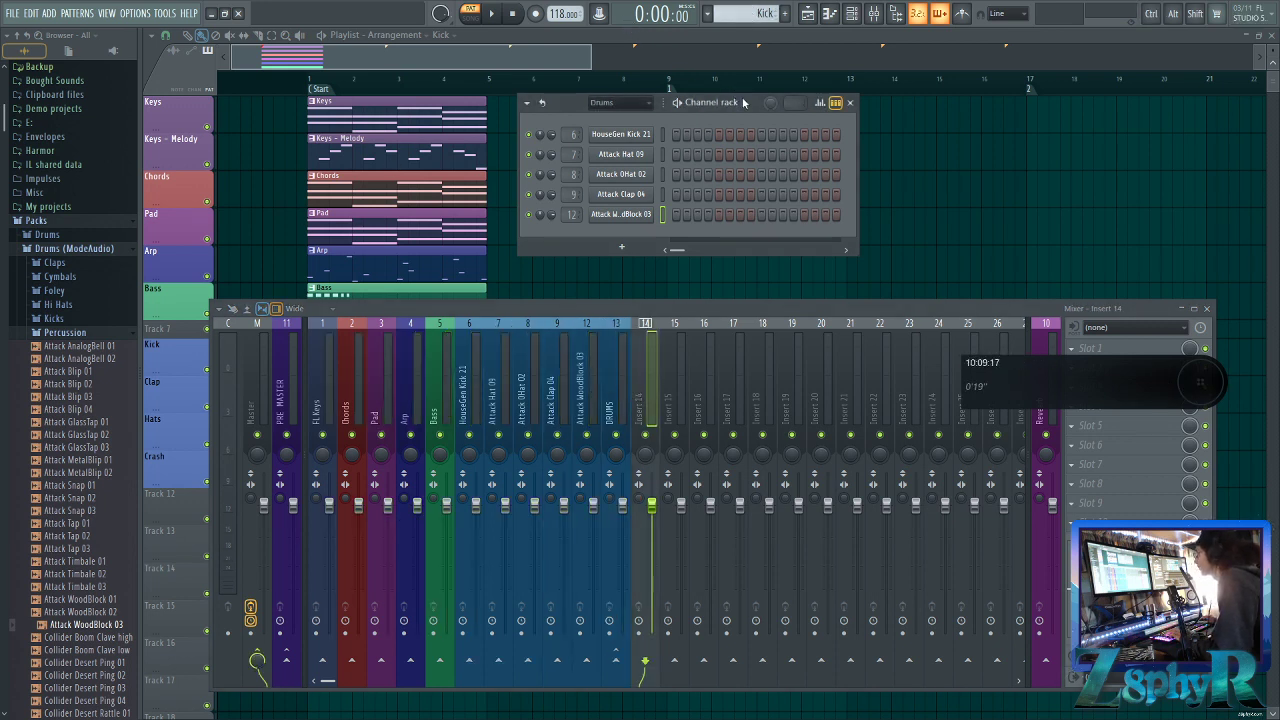
# Close the channel rack and mixer, and mute the Keys, Arp, Pad and Keys - Melody playlist tracks
pyautogui.press('F12')
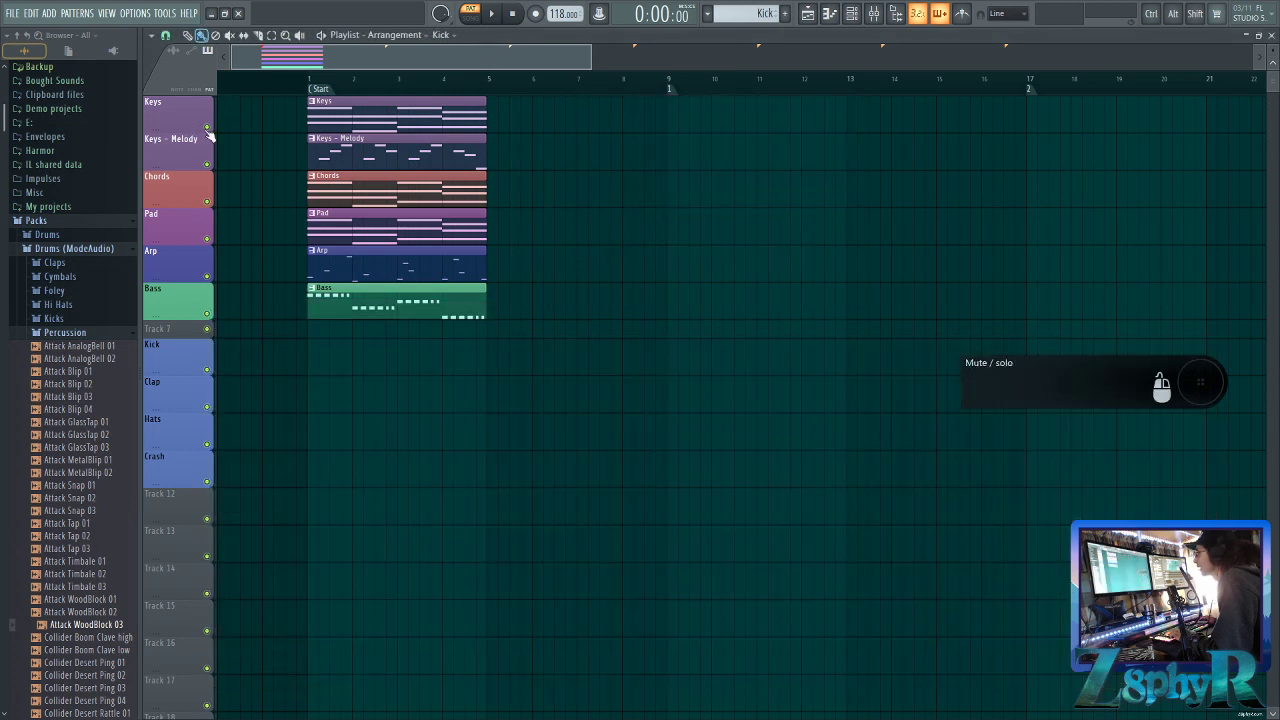
pyautogui.click(207, 127)
pyautogui.click(207, 275)
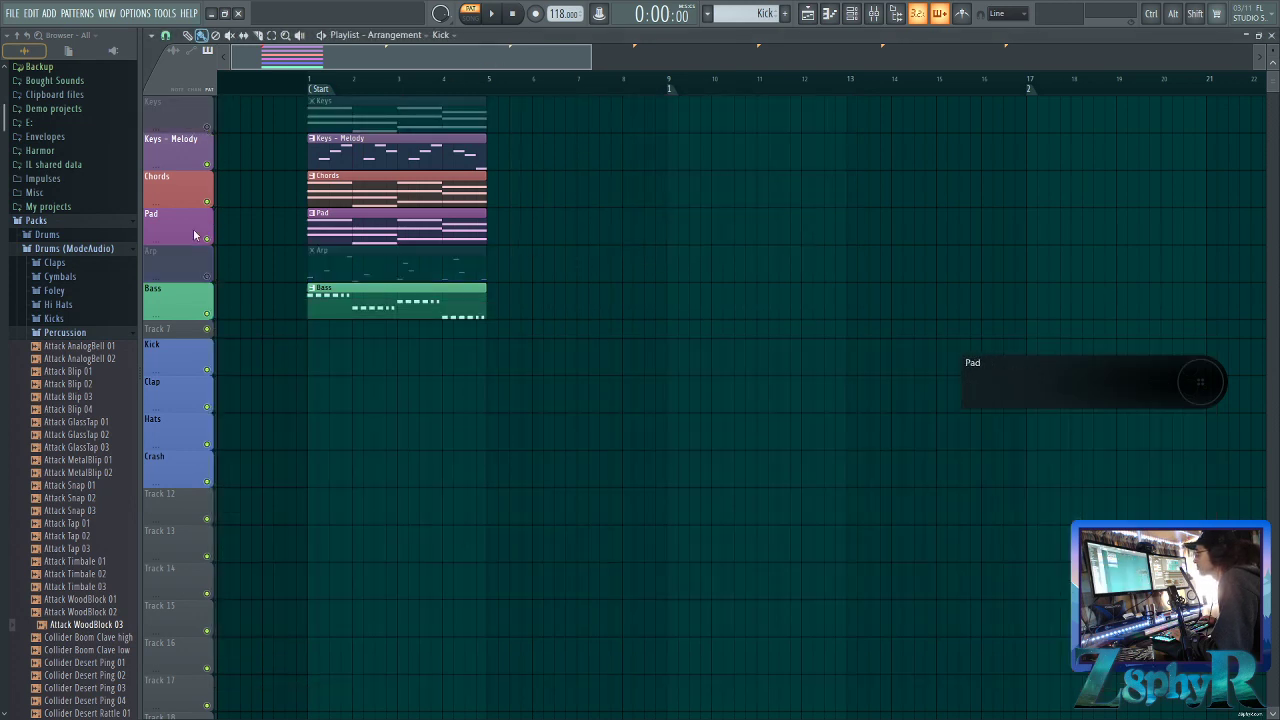
pyautogui.click(207, 238)
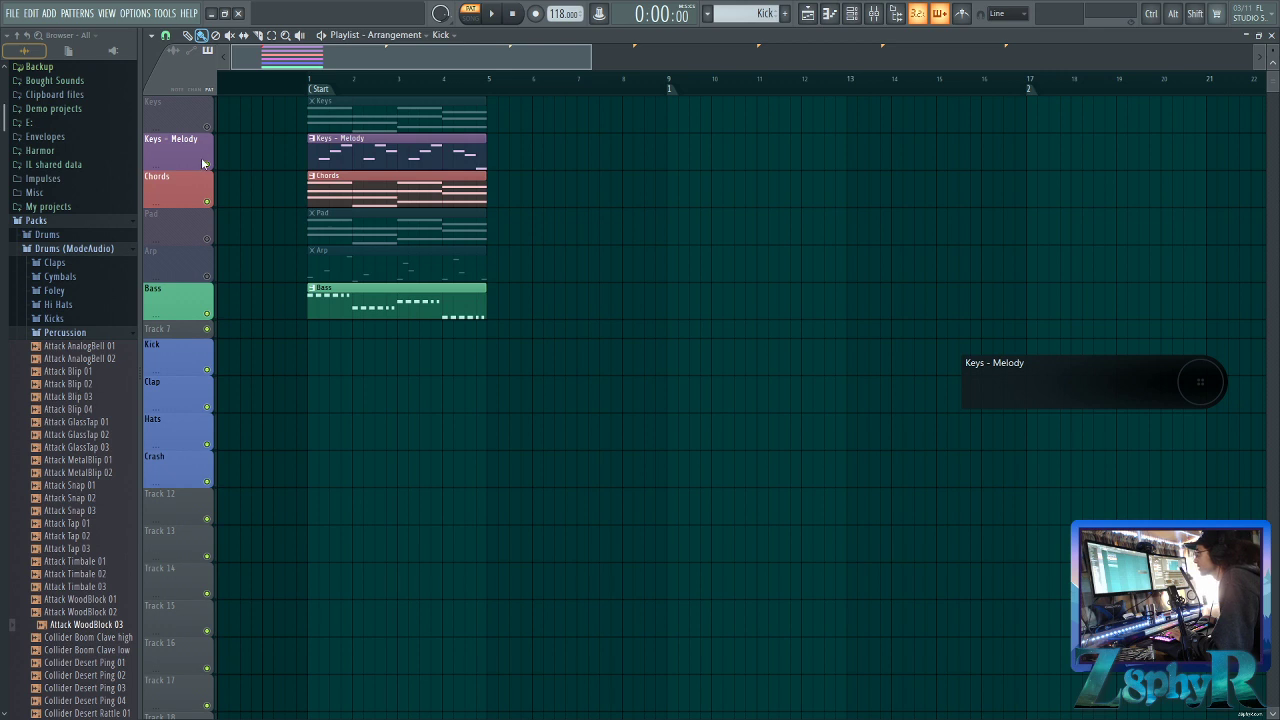
pyautogui.click(207, 164)
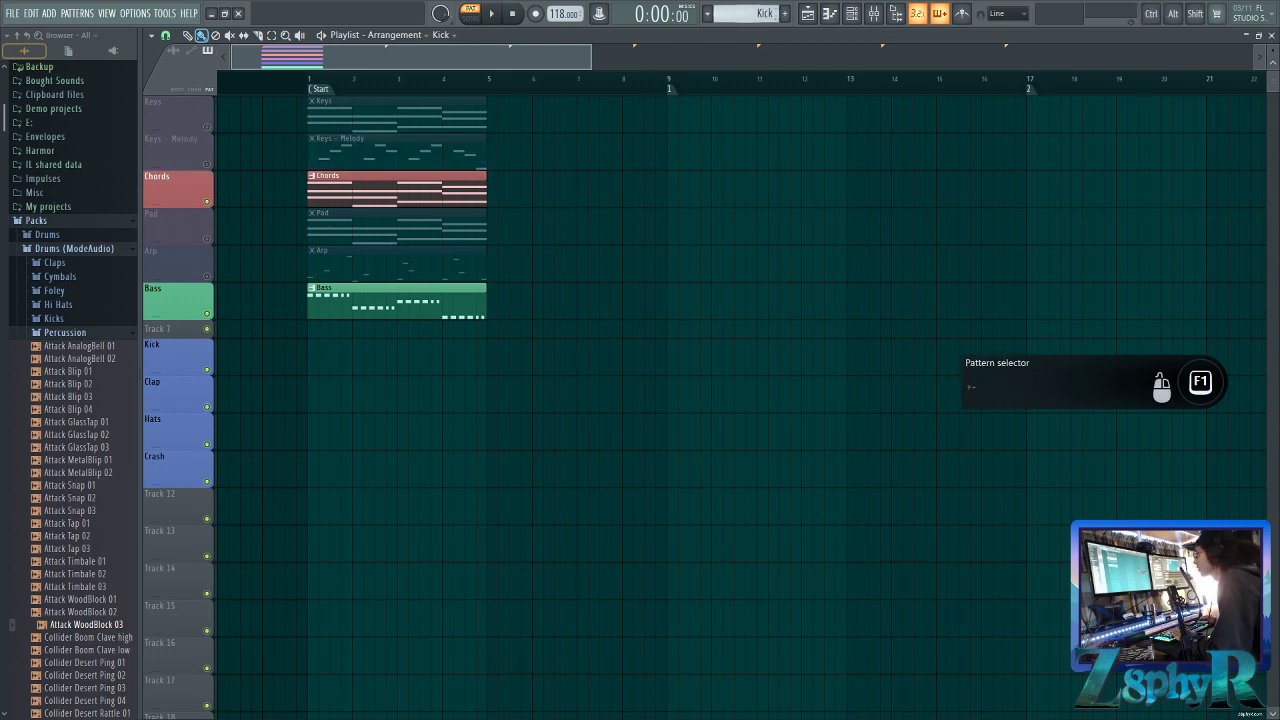
# Place Kick pattern clips back to back on the Kick track from bar 1 through bar 8
pyautogui.click(745, 18)
pyautogui.click(762, 24)
pyautogui.click(768, 16)
pyautogui.click(782, 21)
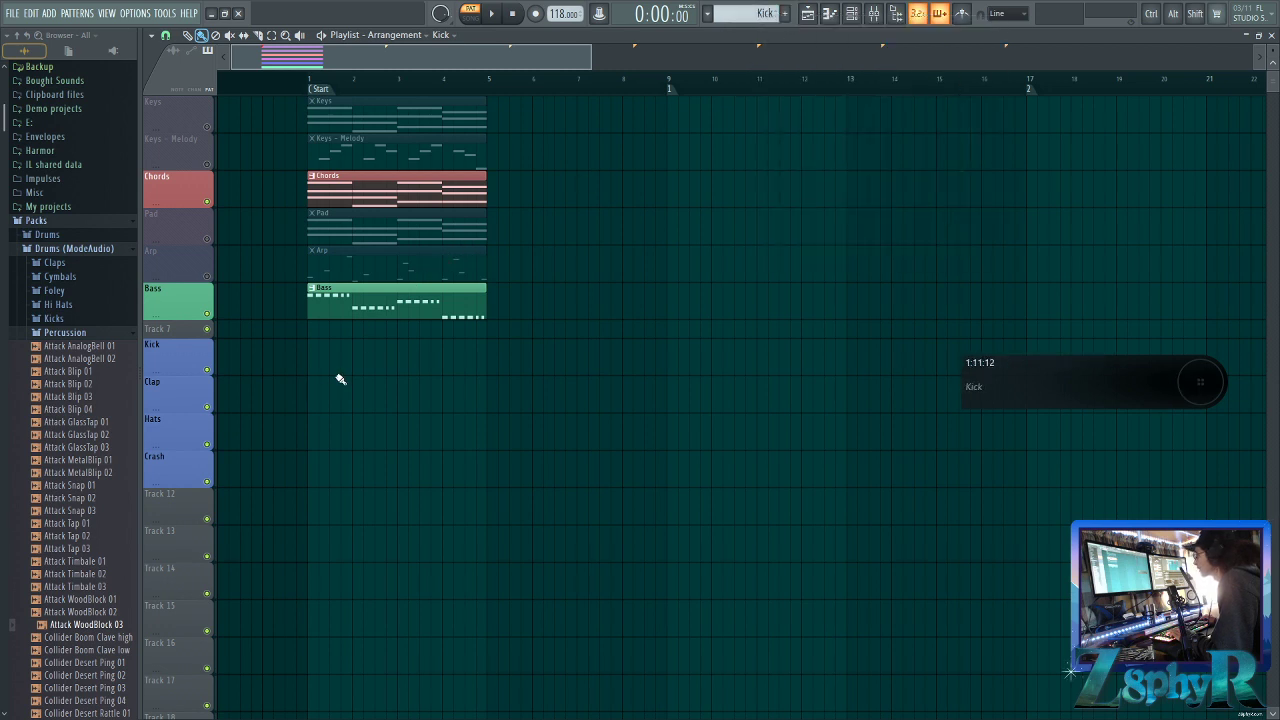
pyautogui.moveTo(313, 370)
pyautogui.mouseDown()
pyautogui.moveTo(403, 402)
pyautogui.moveTo(637, 351)
pyautogui.moveTo(708, 291)
pyautogui.mouseUp()
# Duplicate the four-bar Keys, Keys - Melody, Chords, Pad, Arp and Bass clips so the copies start at bar 5
pyautogui.moveTo(538, 118)
pyautogui.mouseDown()
pyautogui.moveTo(480, 223)
pyautogui.moveTo(400, 314)
pyautogui.moveTo(325, 289)
pyautogui.moveTo(496, 295)
pyautogui.mouseUp()
pyautogui.press('shift')
pyautogui.press('ctrl')
pyautogui.hotkey('ctrl', 'd')
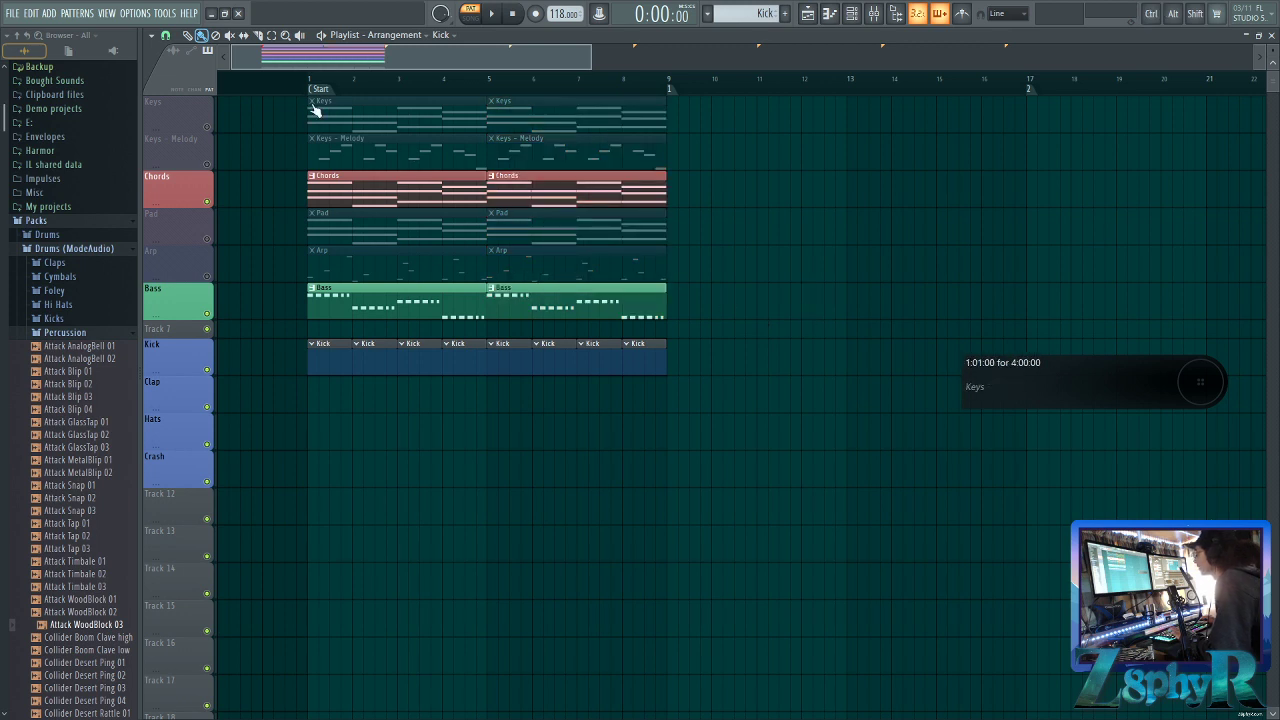
# Select bars 1 through 8 as the playback range and auto-name the Kick track's clips so they take the track's blue colour
pyautogui.doubleClick(320, 91)
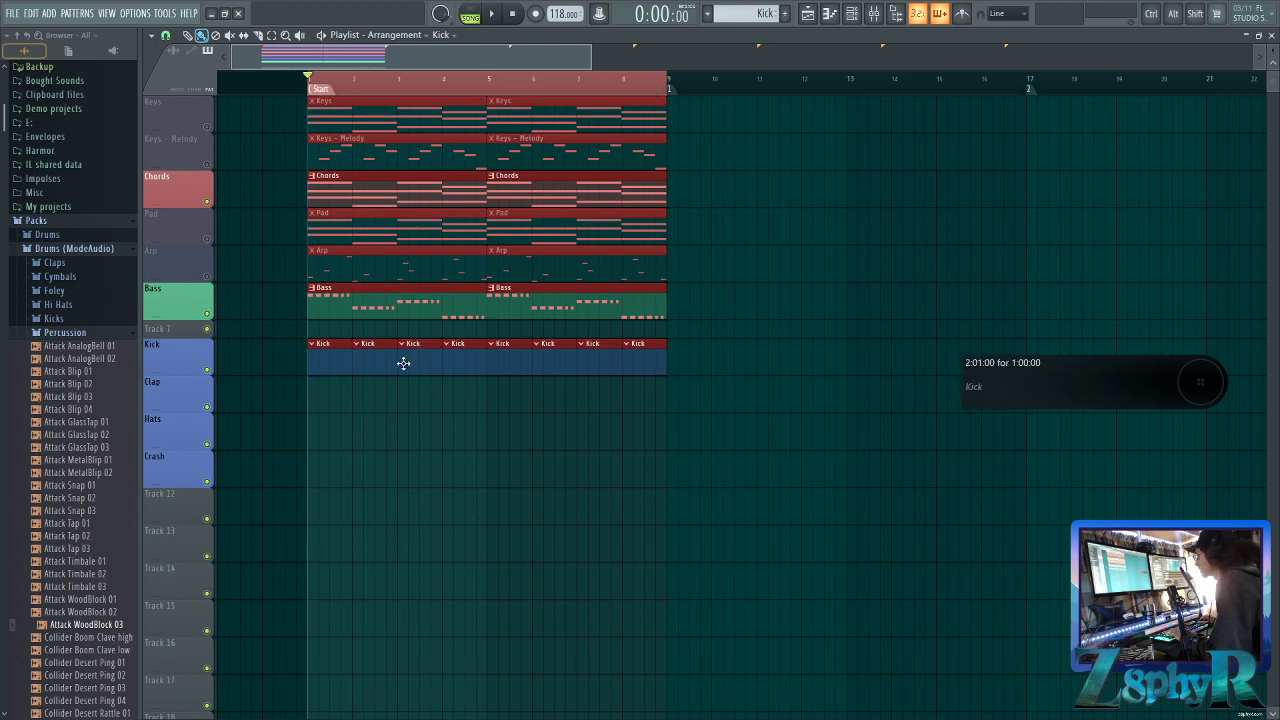
pyautogui.keyDown('ctrl'); pyautogui.click(874, 225); pyautogui.keyUp('ctrl')
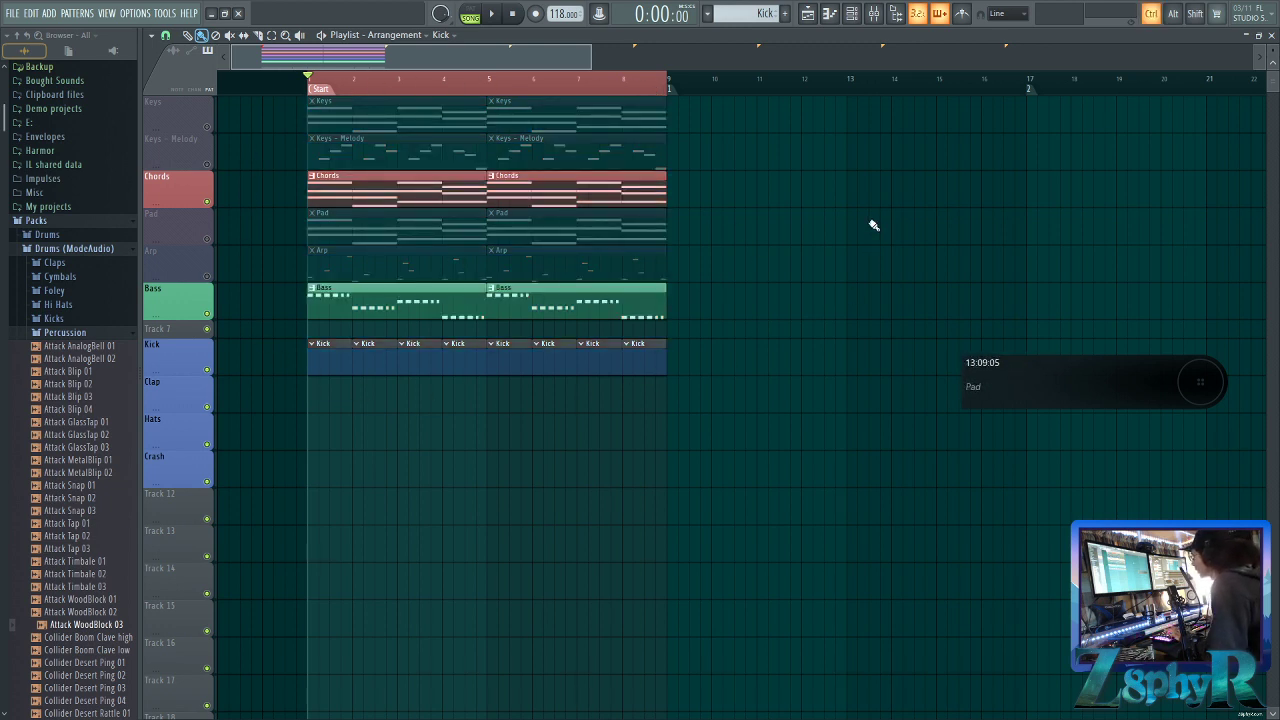
pyautogui.rightClick(175, 349)
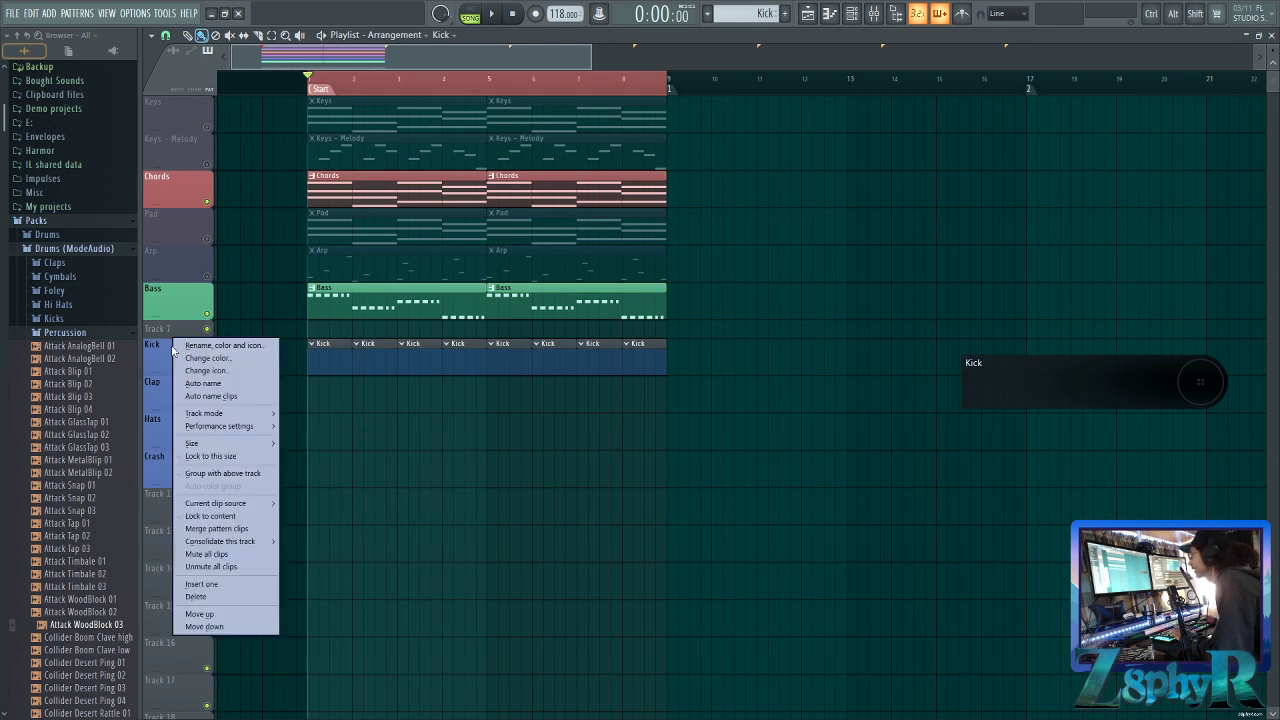
pyautogui.press('u')
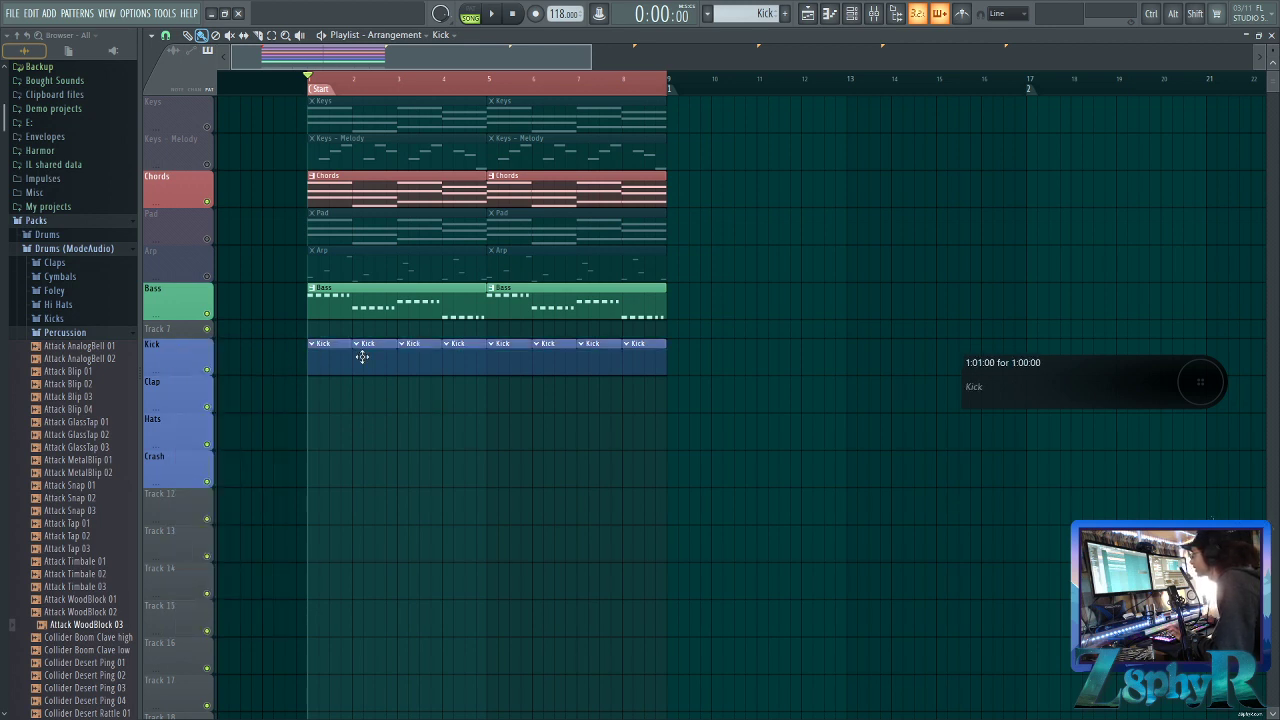
# Fill every fourth step of the HouseGen Kick 21 channel in the Kick pattern and play it back
pyautogui.click(851, 13)
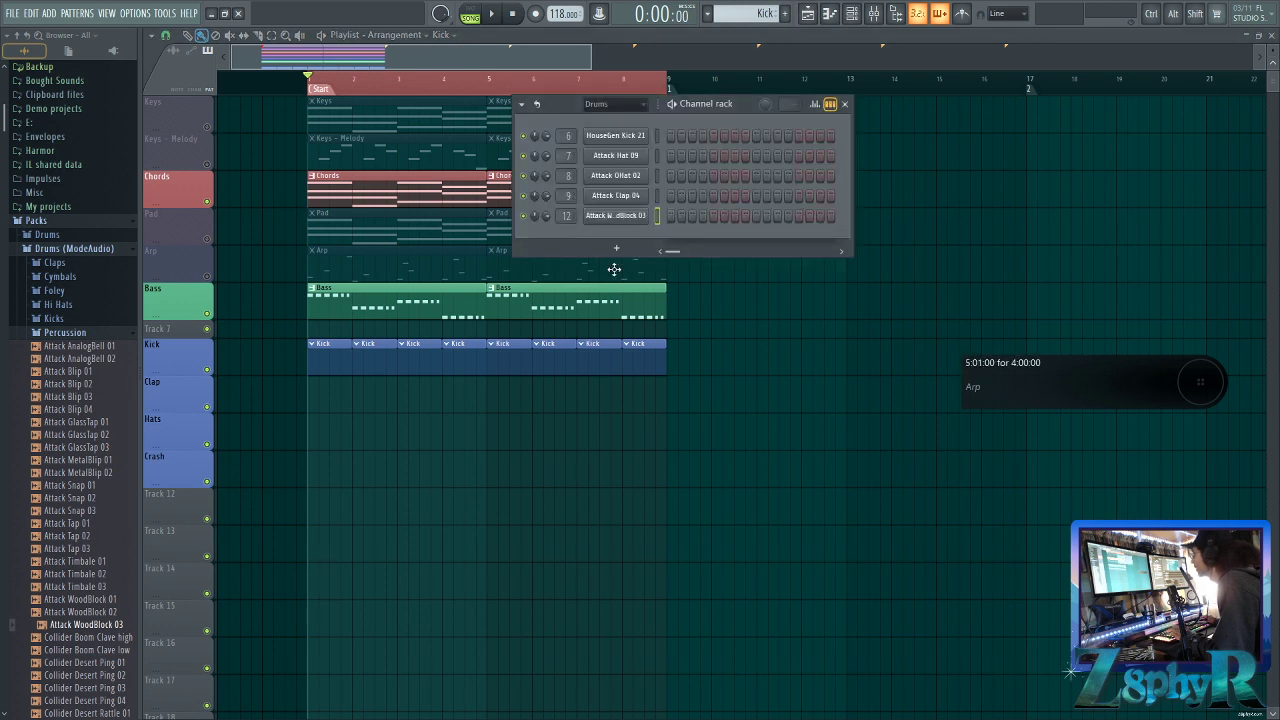
pyautogui.rightClick(617, 136)
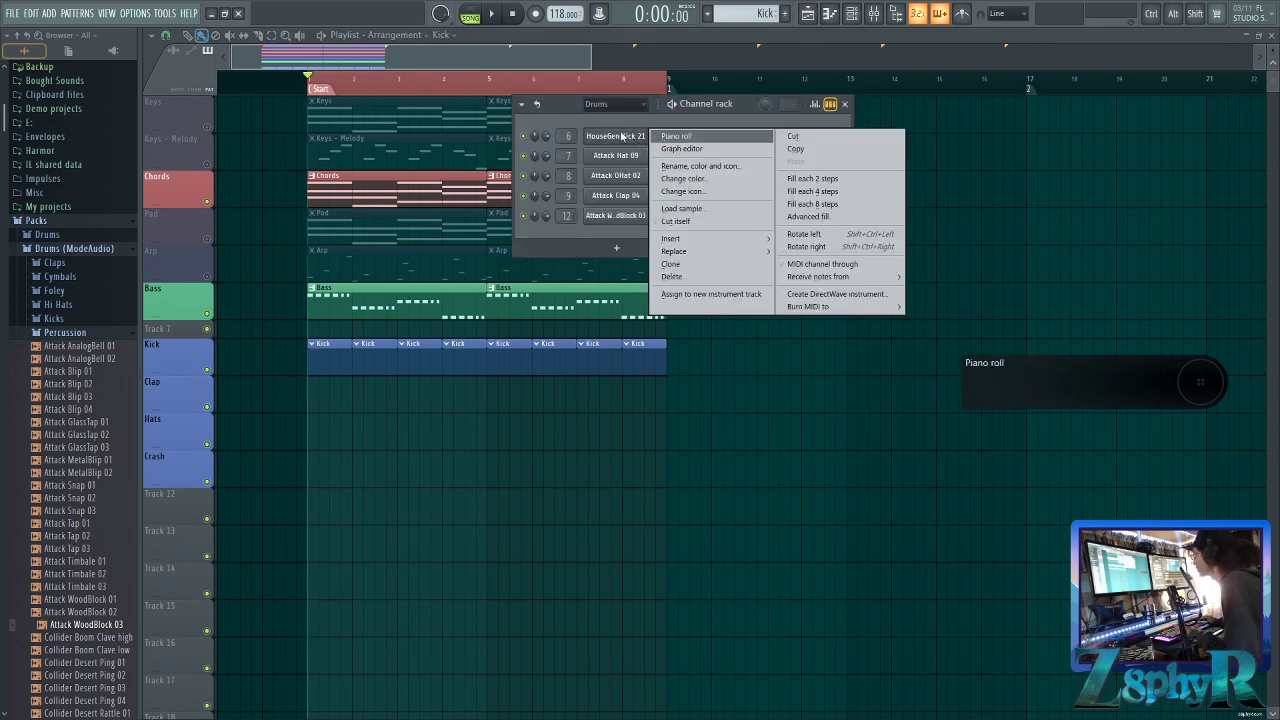
pyautogui.click(815, 191)
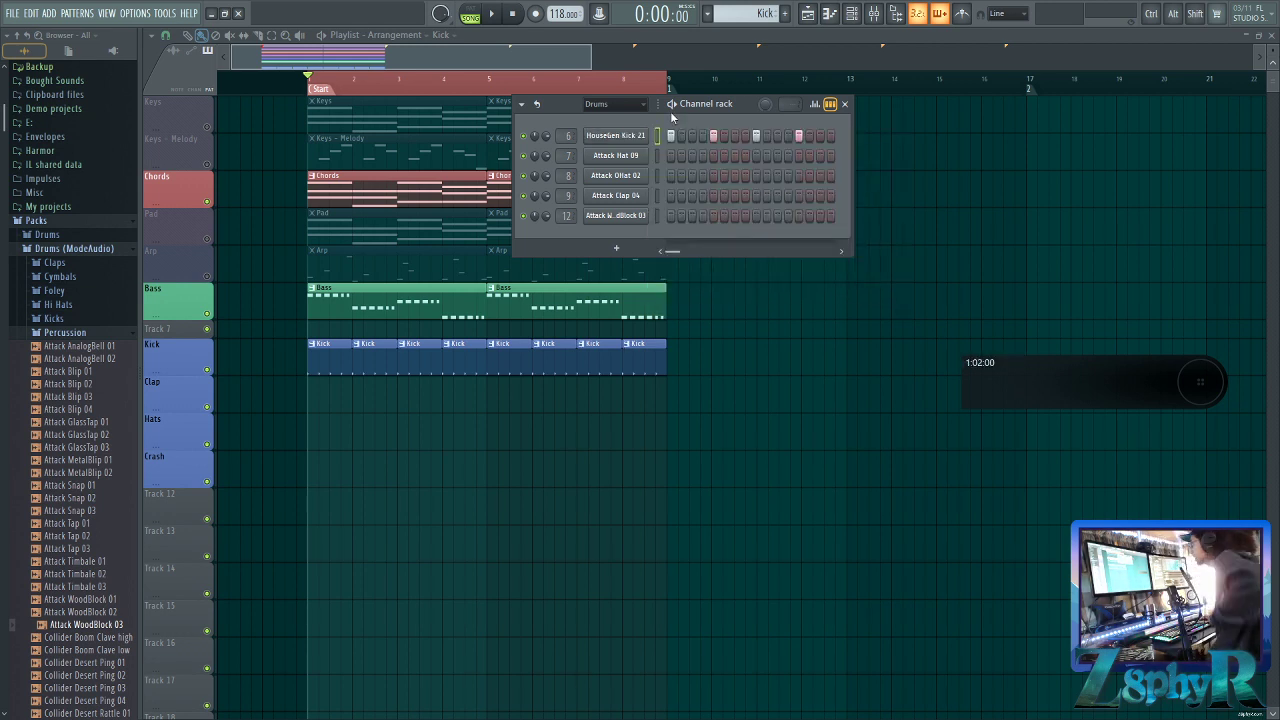
pyautogui.press('space')
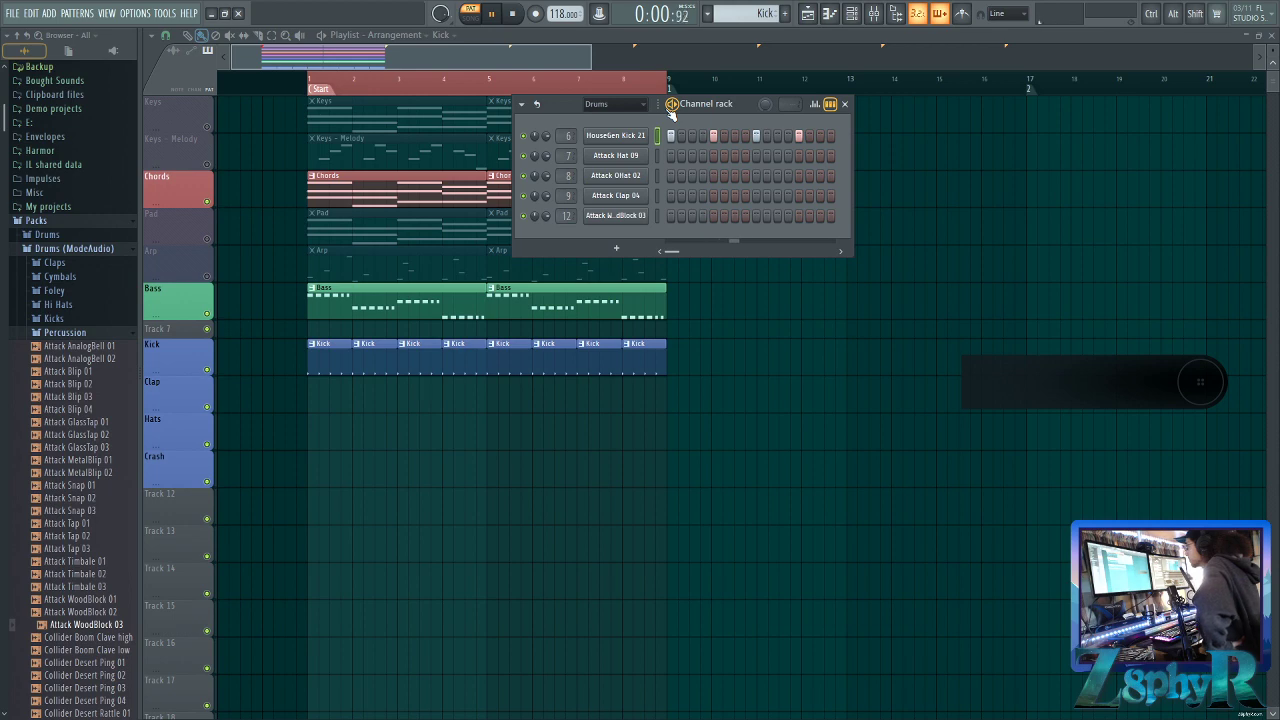
# Open the HouseGen Kick 21 channel's sampler settings and show the Kicks samples of the Drums (ModeAudio) pack
pyautogui.click(612, 137)
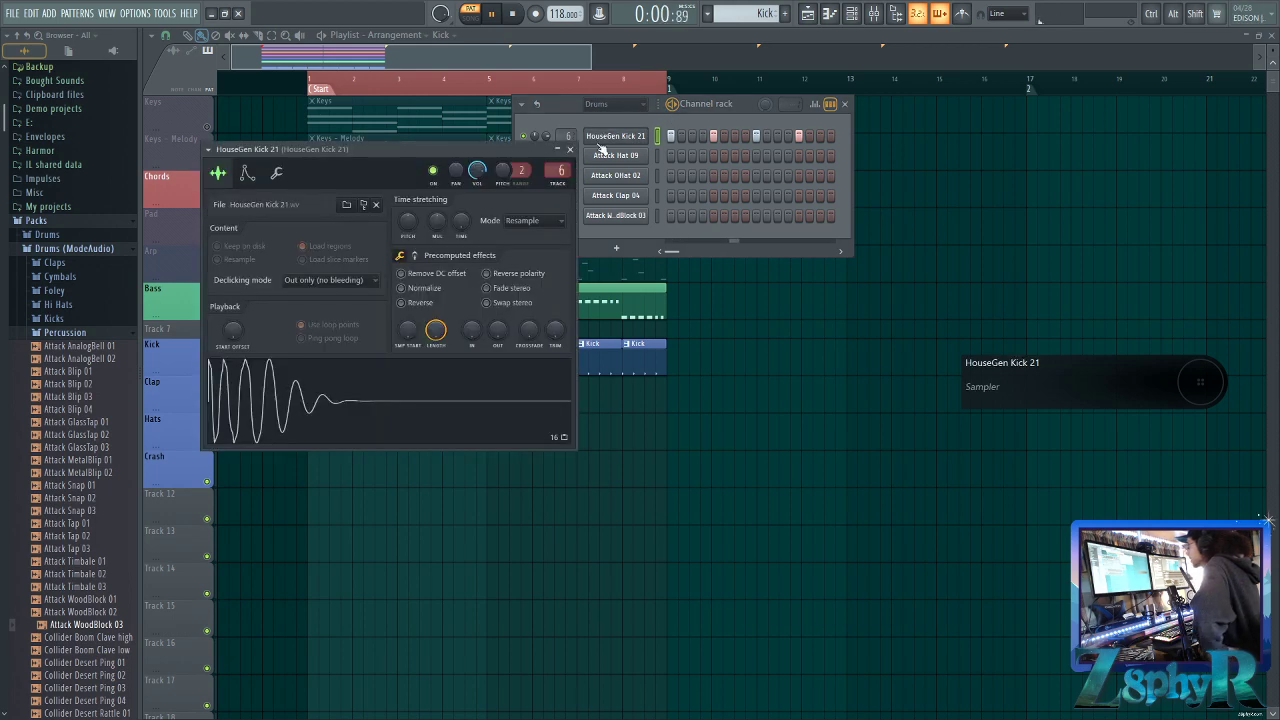
pyautogui.moveTo(433, 148); pyautogui.dragTo(810, 222)
pyautogui.press('space')
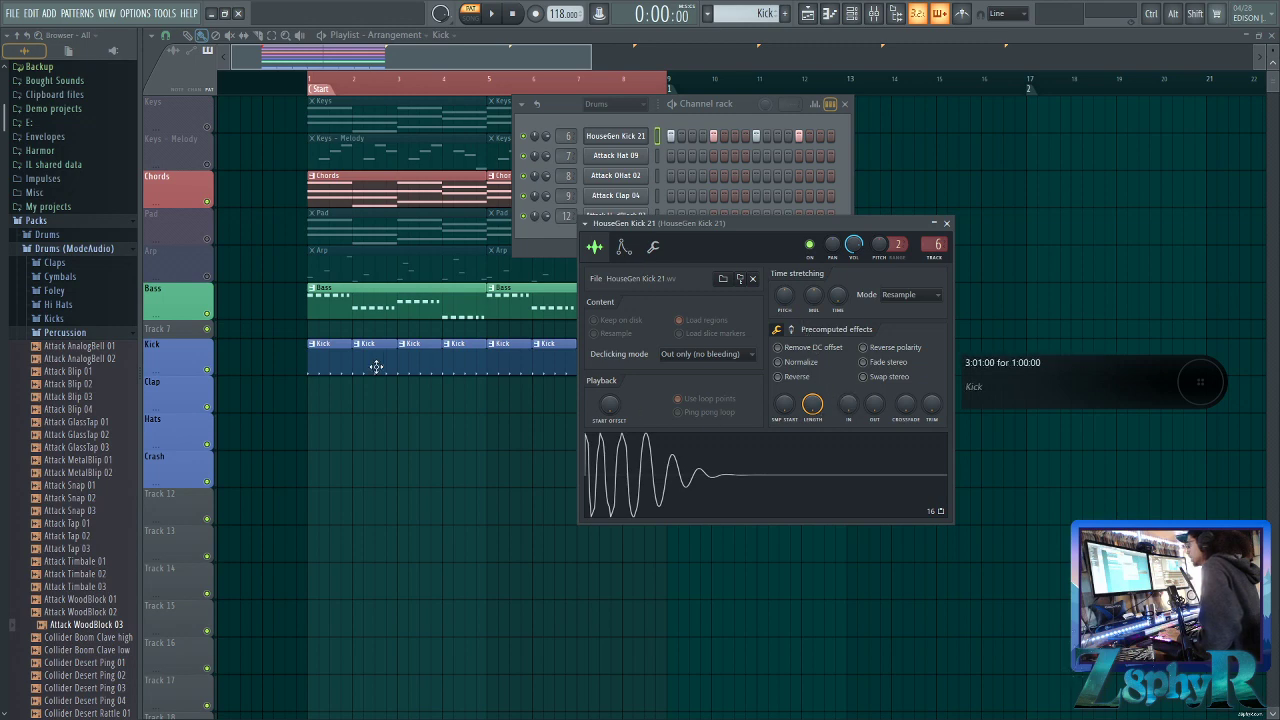
pyautogui.click(68, 333)
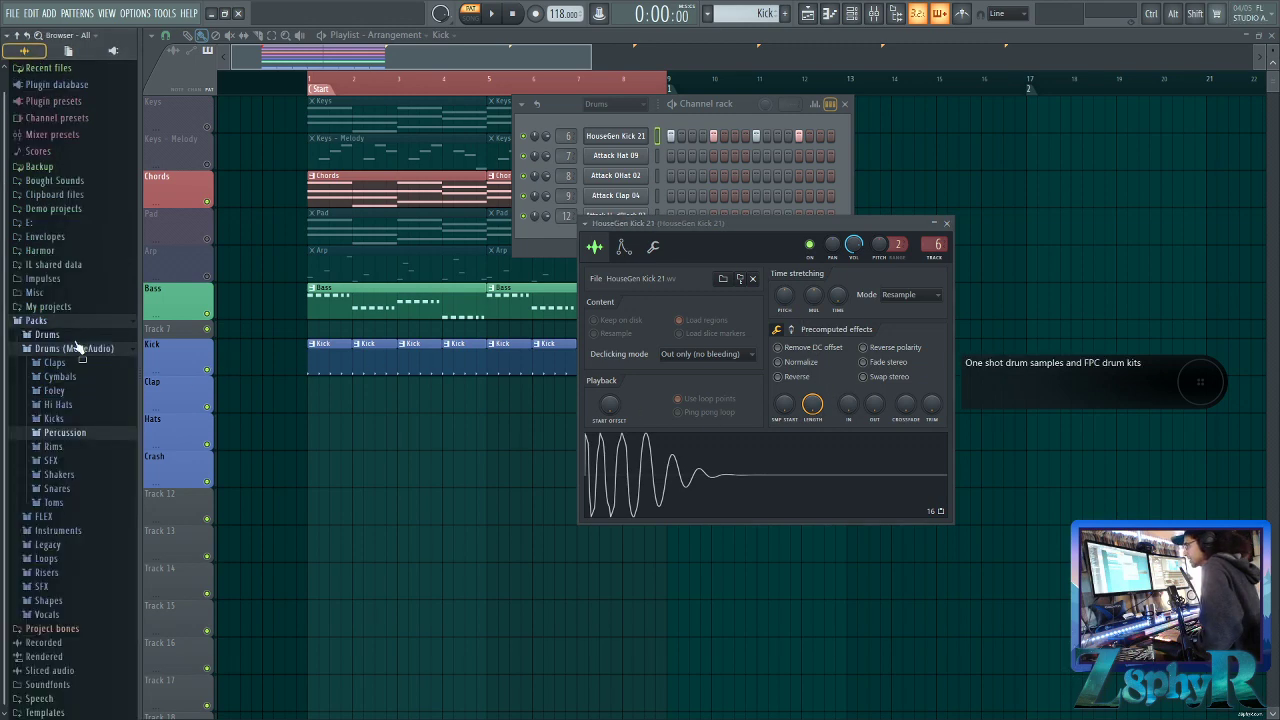
pyautogui.click(79, 420)
# Audition several Attack Kick samples, load Attack Kick 05 into the HouseGen Kick 21 channel and shorten its tail with the fade-out
pyautogui.click(85, 483)
pyautogui.click(90, 521)
pyautogui.click(94, 546)
pyautogui.click(97, 498)
pyautogui.moveTo(95, 483); pyautogui.dragTo(712, 494)
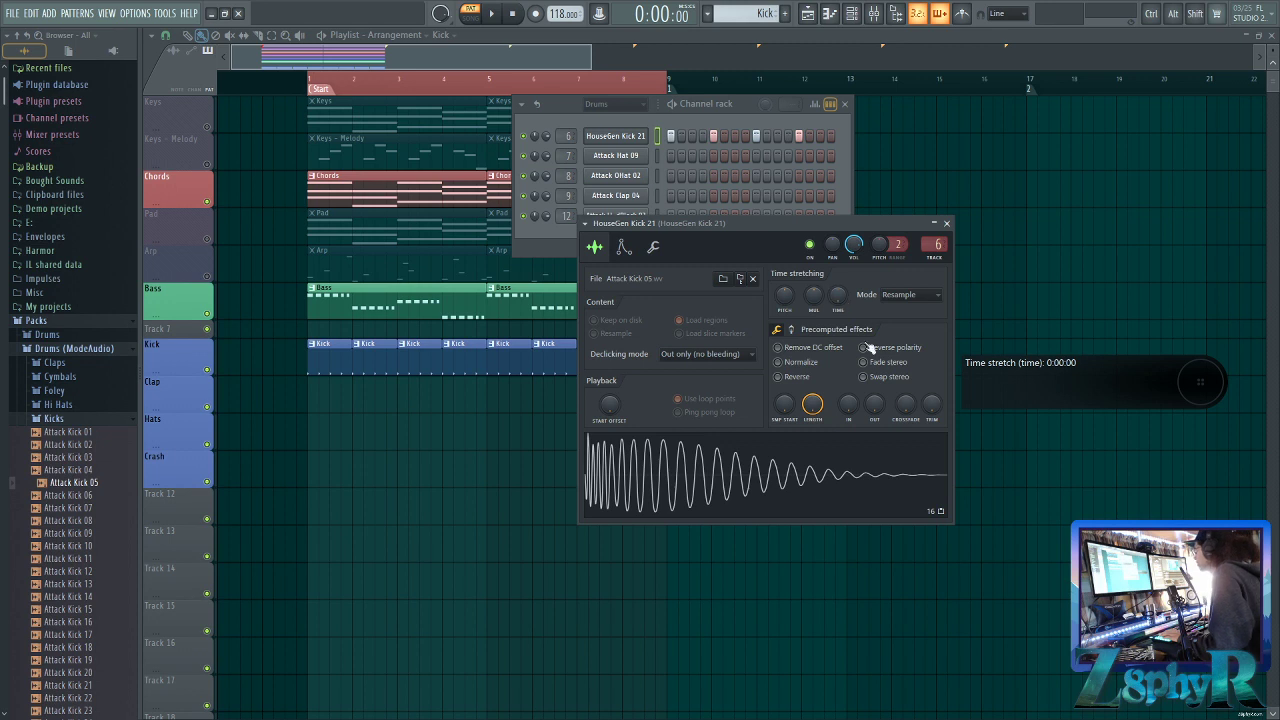
pyautogui.moveTo(881, 410); pyautogui.dragTo(881, 376)
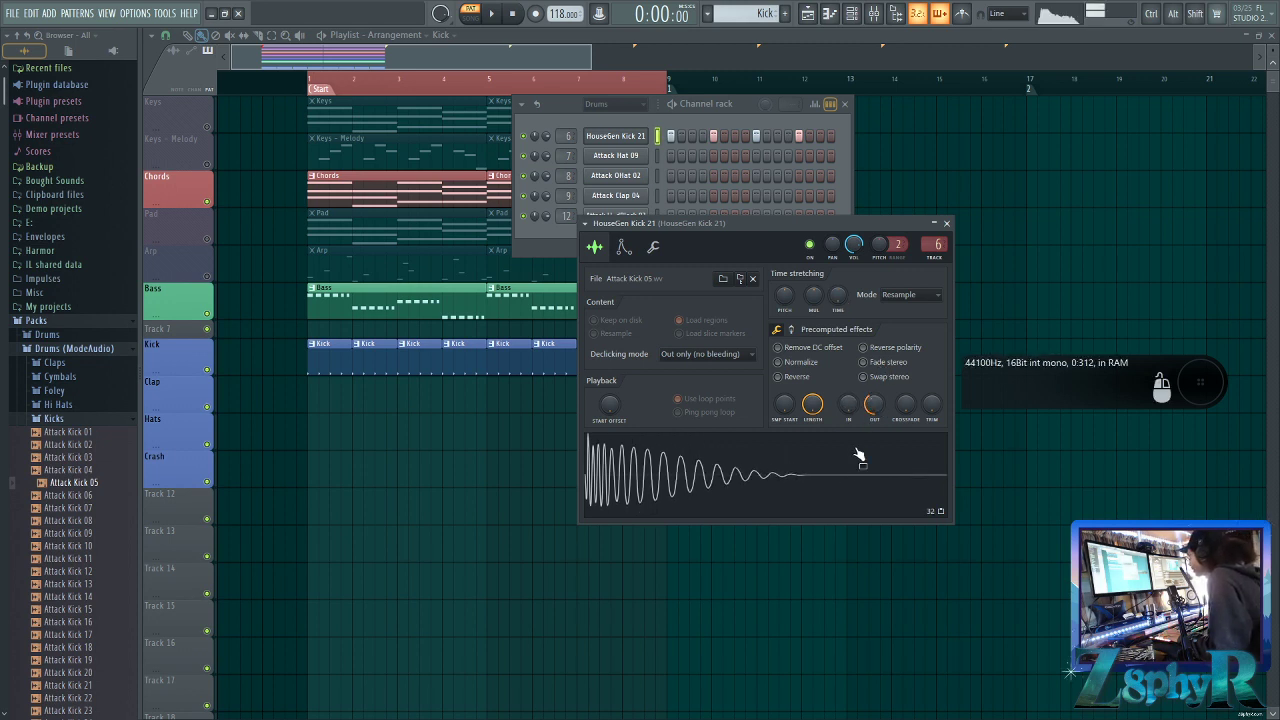
pyautogui.moveTo(879, 411); pyautogui.dragTo(879, 400)
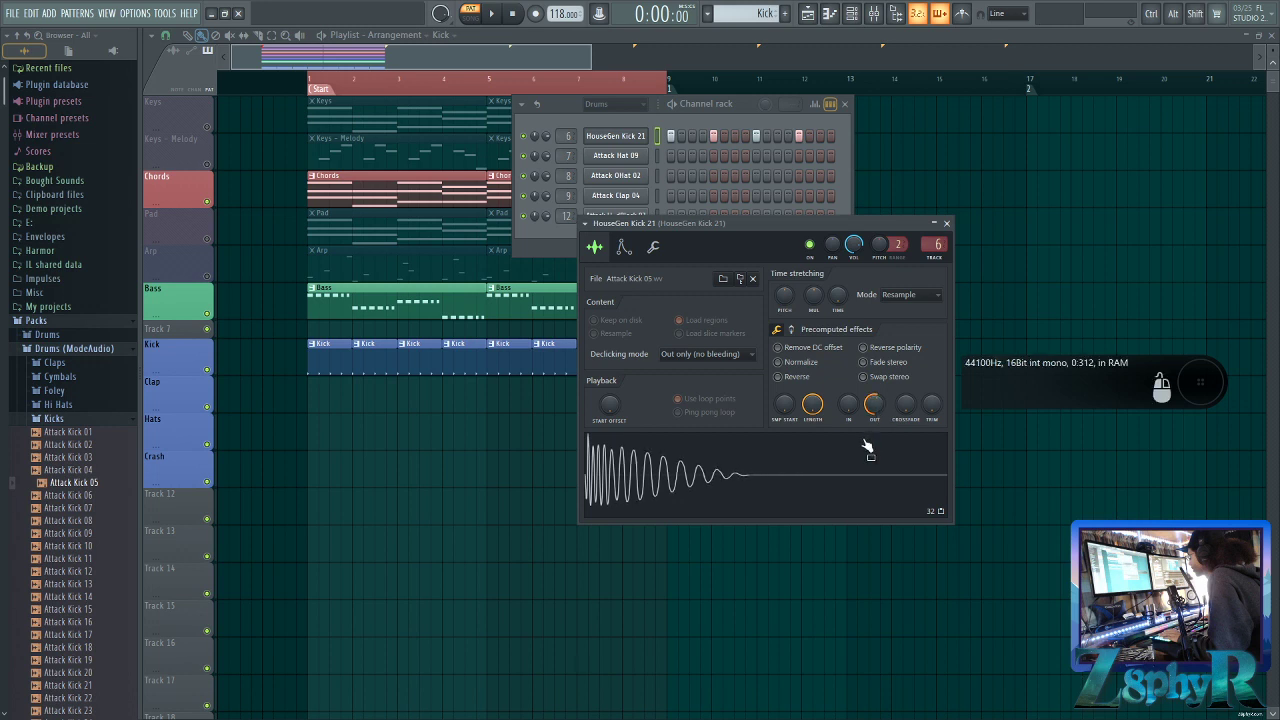
# Try Attack Kick 03 and Attack Kick 02 as replacement samples in the HouseGen Kick 21 channel
pyautogui.click(90, 457)
pyautogui.moveTo(94, 457); pyautogui.dragTo(605, 475)
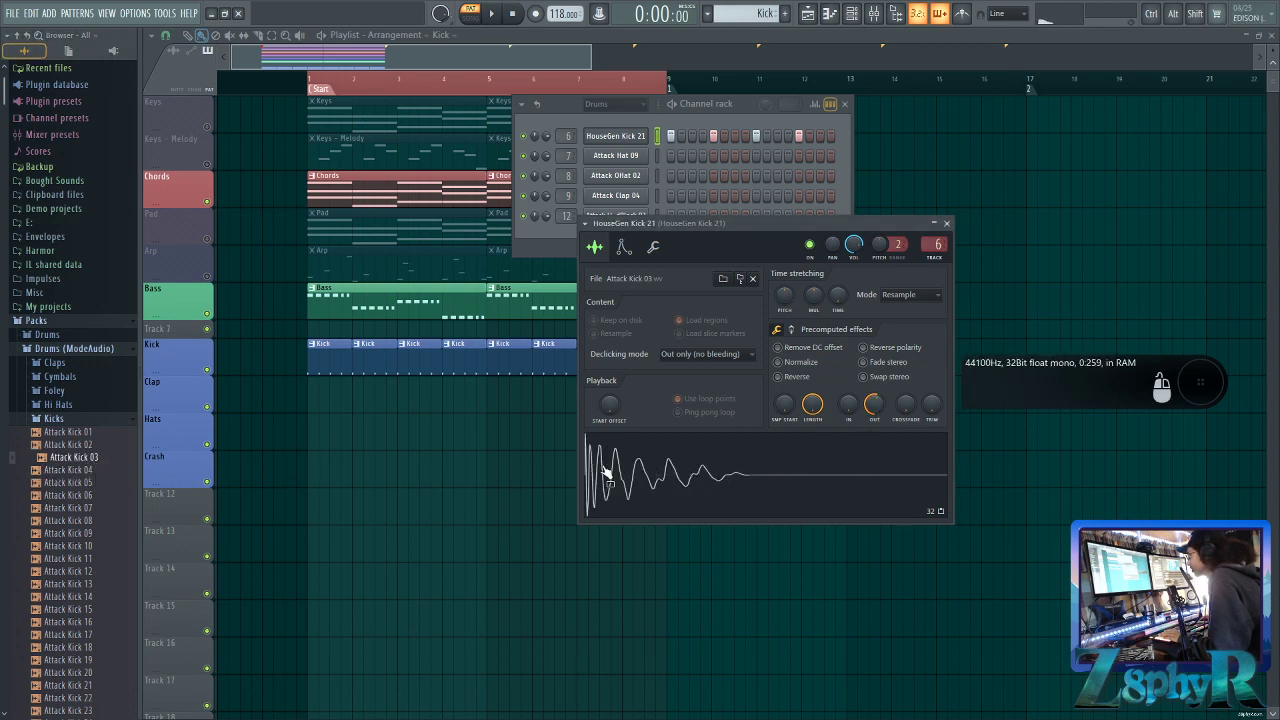
pyautogui.click(70, 444)
pyautogui.moveTo(72, 444); pyautogui.dragTo(714, 476)
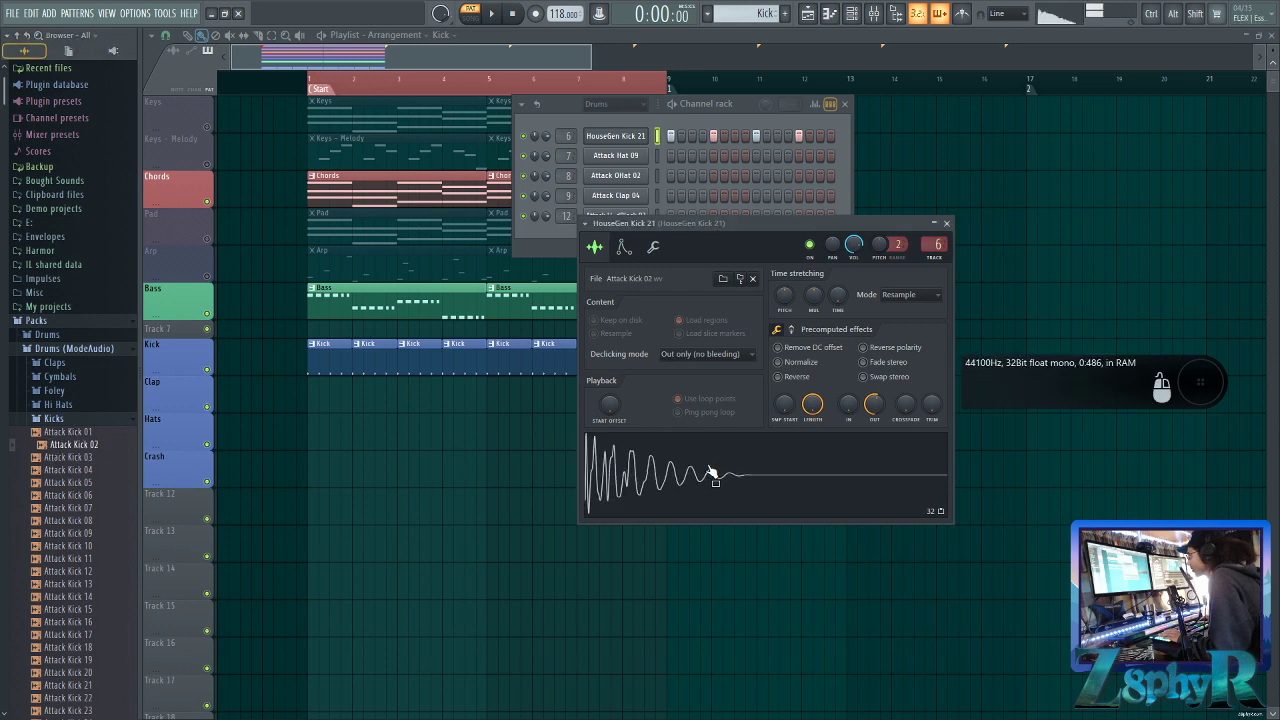
# Load Attack Kick 04 into the HouseGen Kick 21 channel and shorten its tail with a partial fade-out, checking it in playback
pyautogui.click(70, 469)
pyautogui.moveTo(70, 469); pyautogui.dragTo(717, 476)
pyautogui.moveTo(870, 404); pyautogui.dragTo(872, 463)
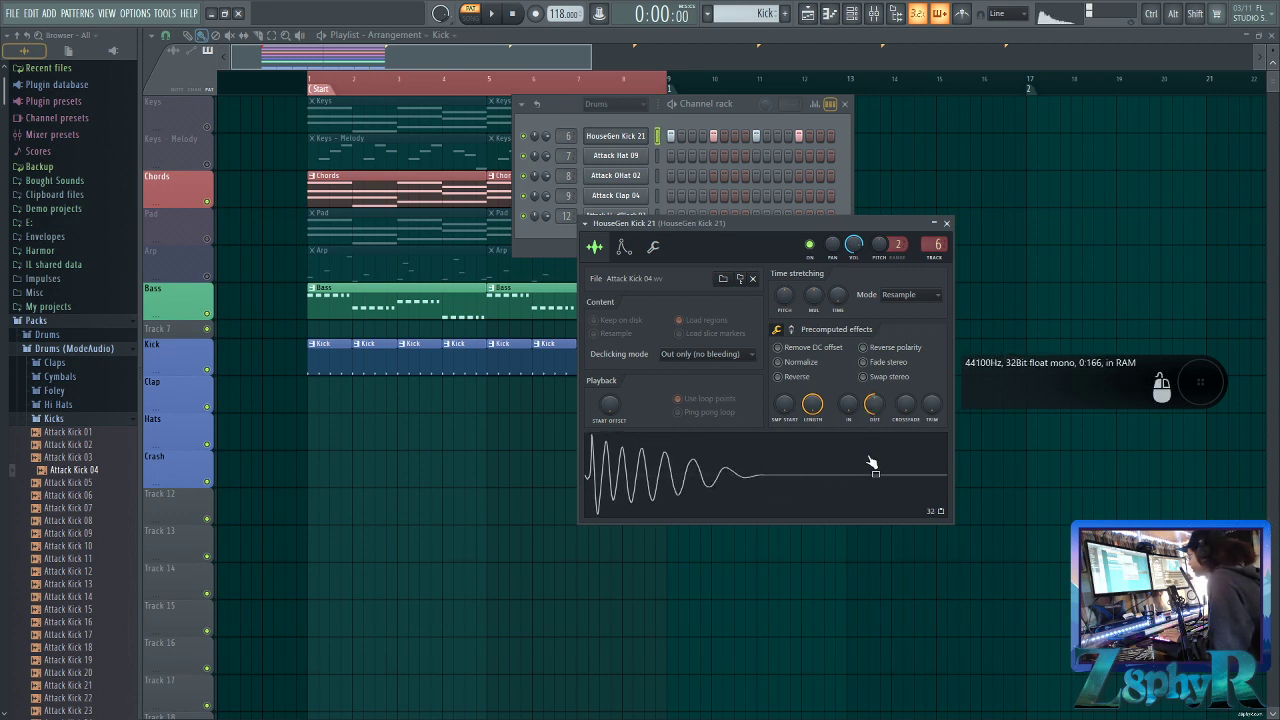
pyautogui.moveTo(868, 403); pyautogui.dragTo(870, 440)
pyautogui.click(857, 457)
pyautogui.click(863, 457)
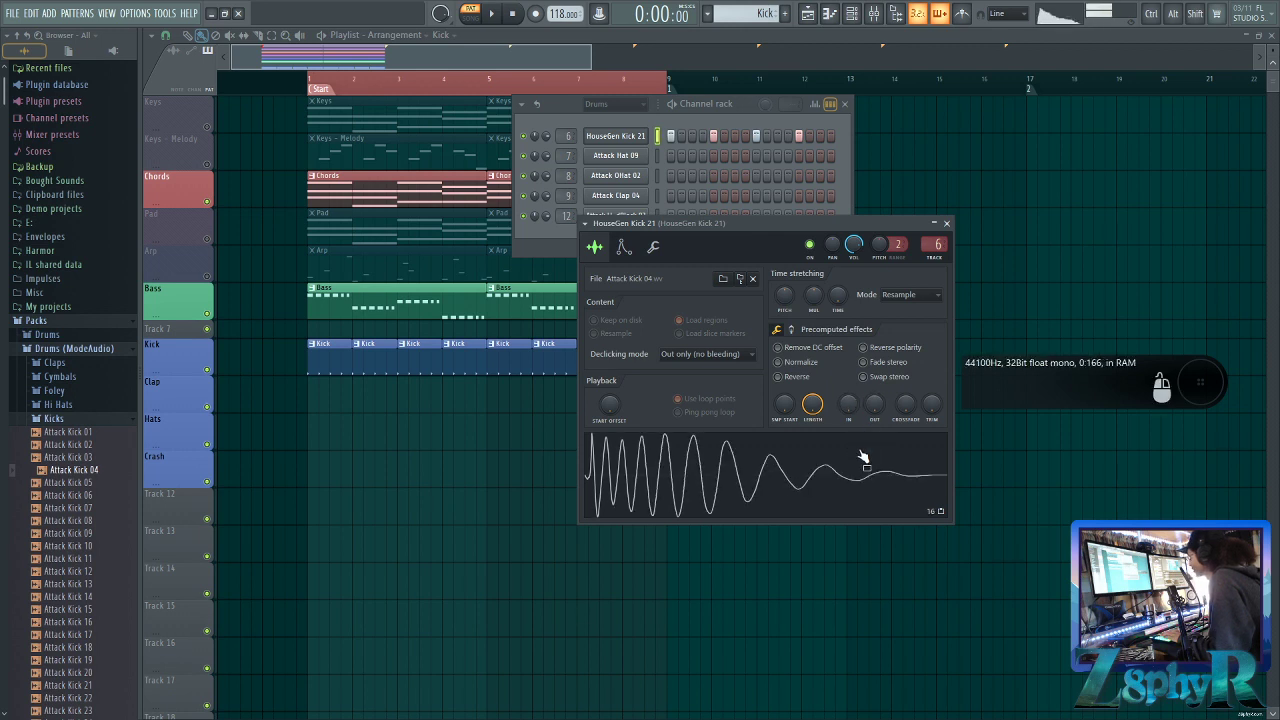
pyautogui.moveTo(874, 410); pyautogui.dragTo(871, 396)
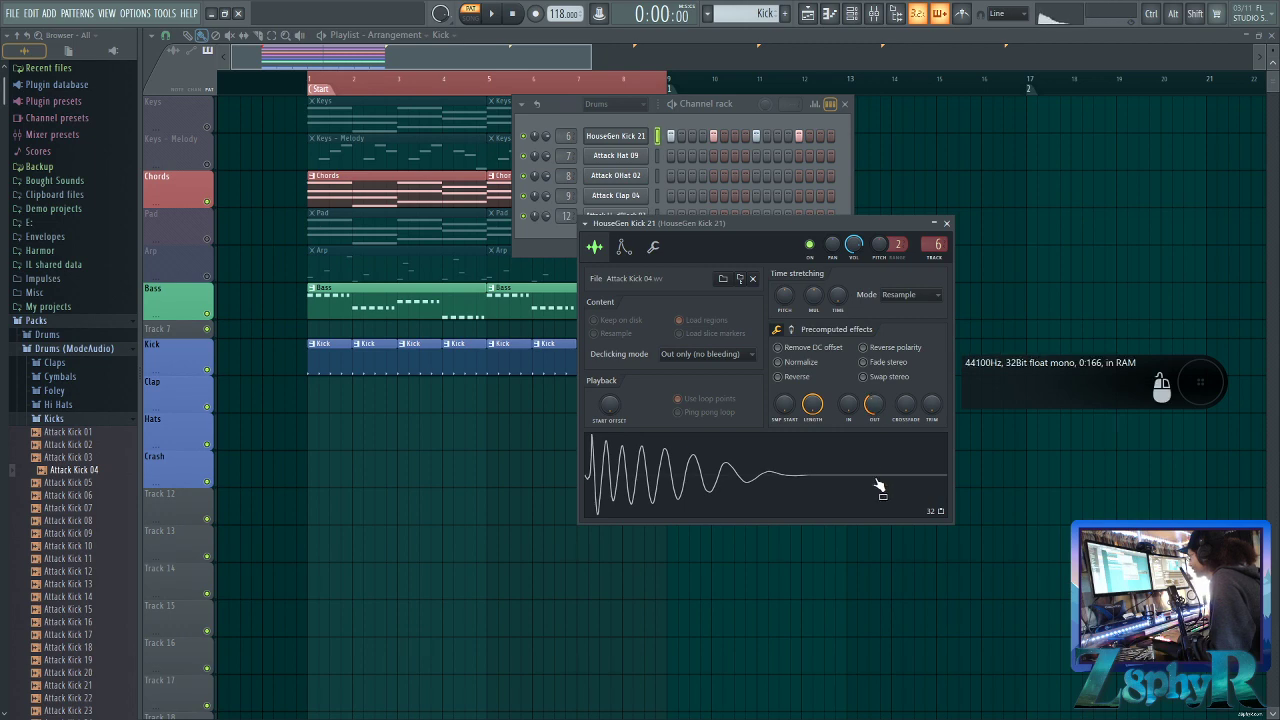
pyautogui.press('space')
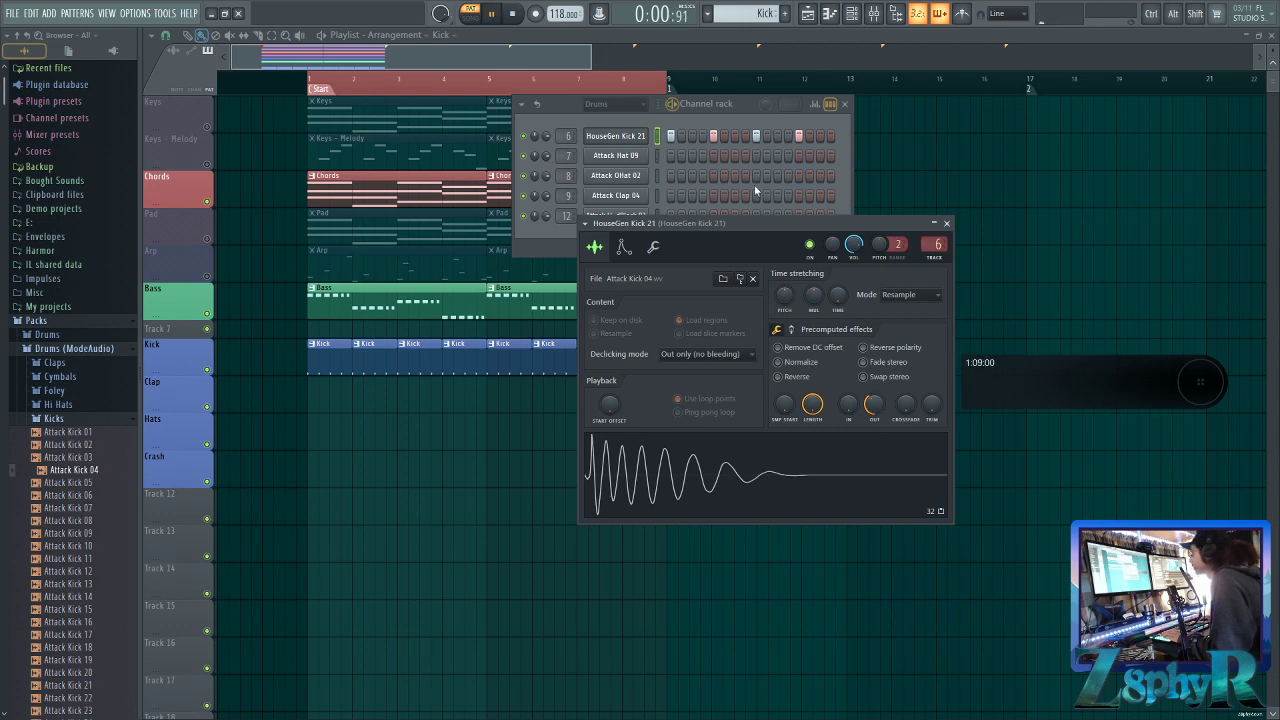
pyautogui.moveTo(772, 223); pyautogui.dragTo(739, 293)
pyautogui.press('space')
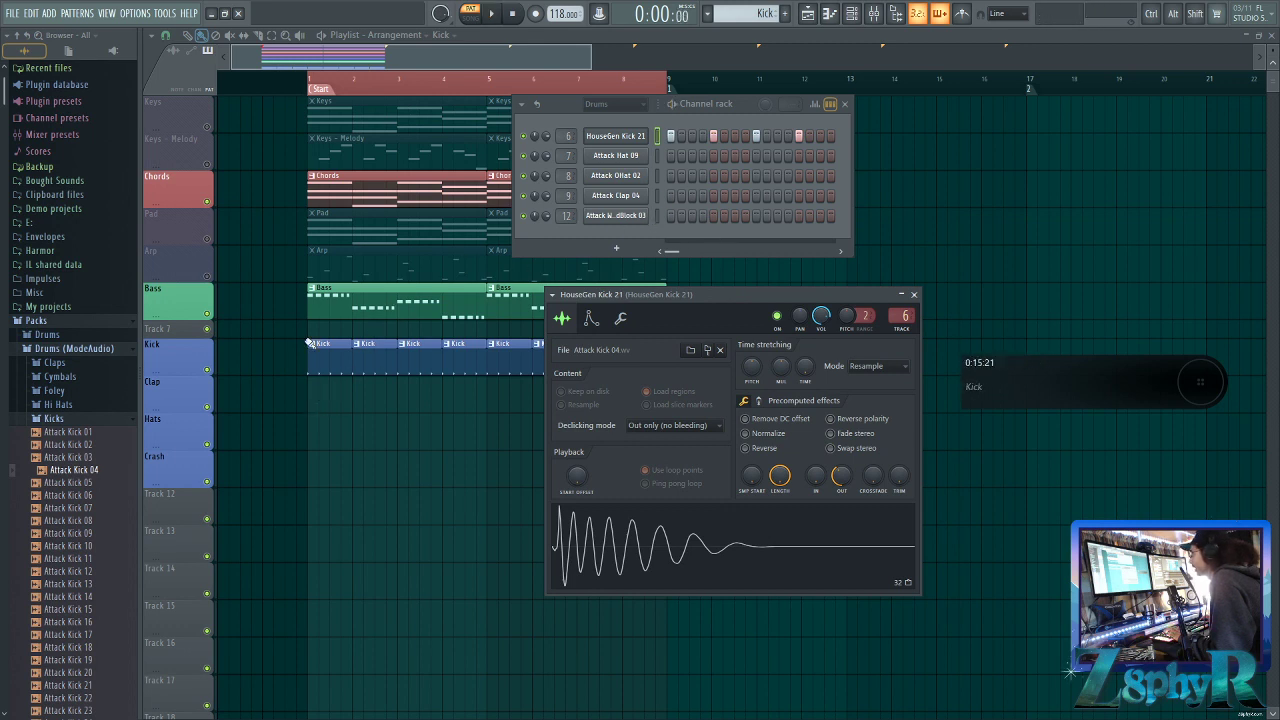
# Place clips of a new pattern on the Clap track from bar 1 through bar 8 and auto-name them after the track
pyautogui.press('F4')
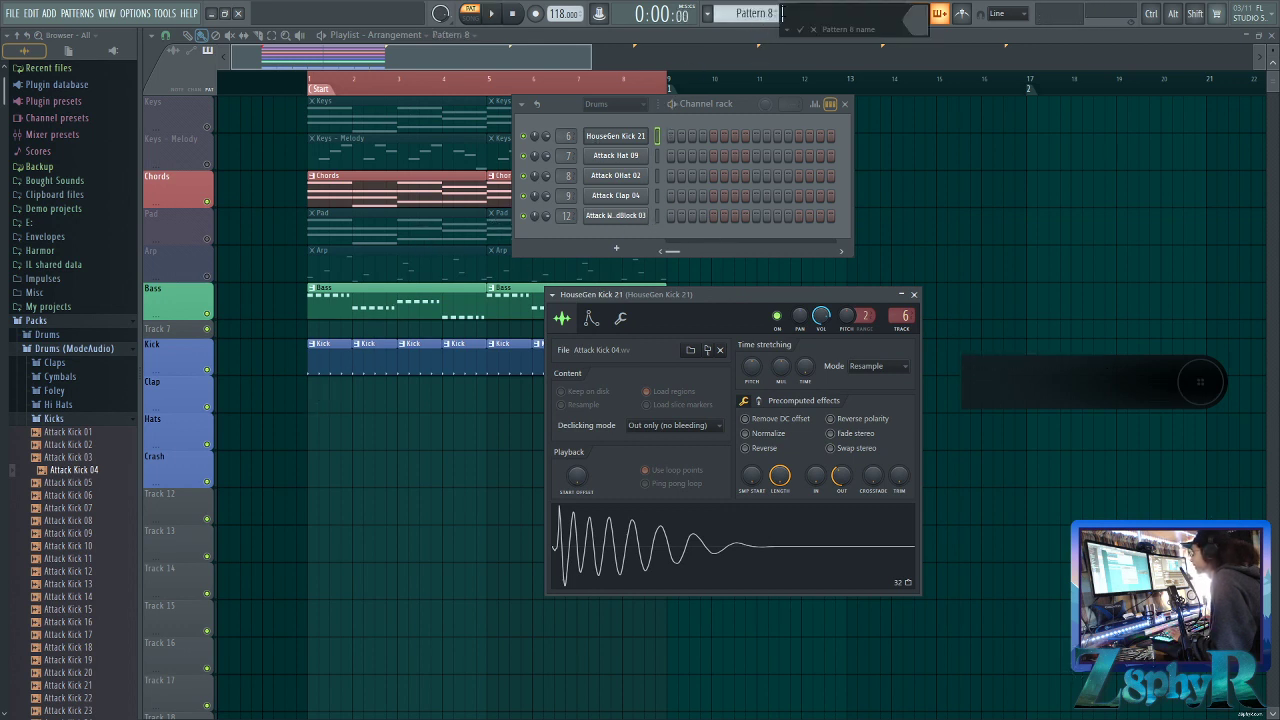
pyautogui.click(800, 30)
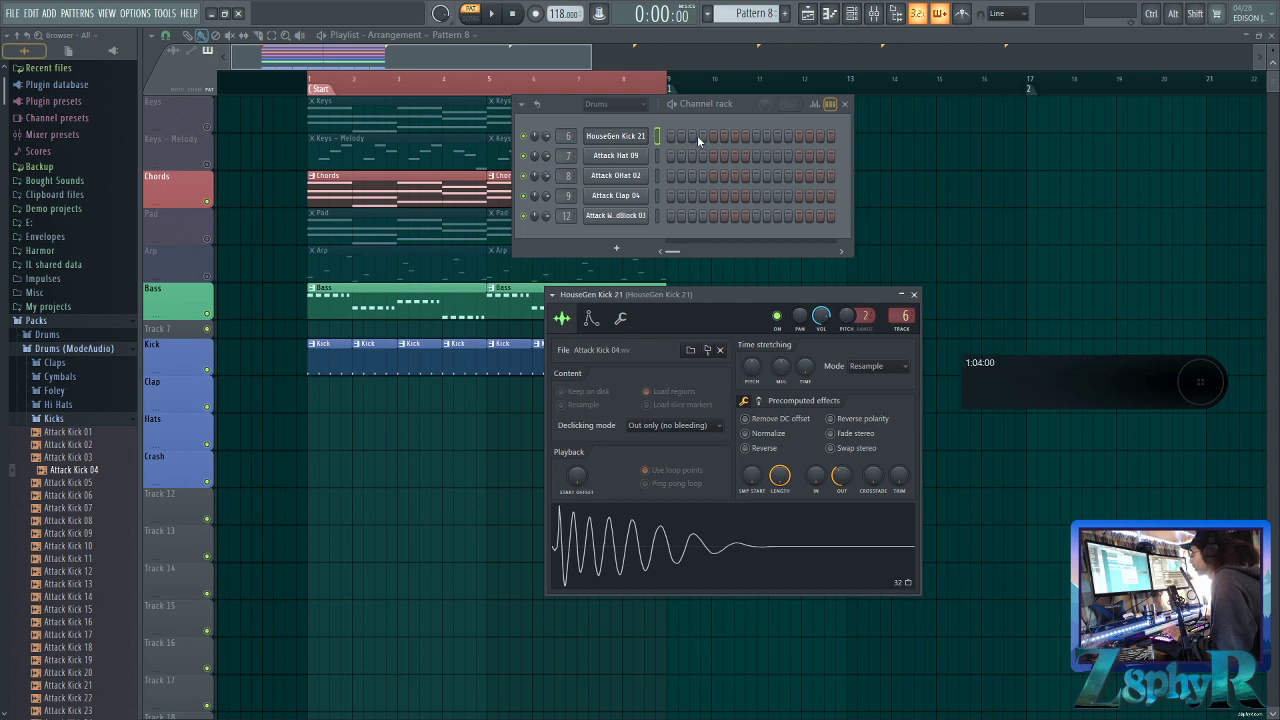
pyautogui.moveTo(314, 404)
pyautogui.mouseDown()
pyautogui.moveTo(634, 394)
pyautogui.moveTo(650, 430)
pyautogui.mouseUp()
pyautogui.hotkey('ctrl', 'd')
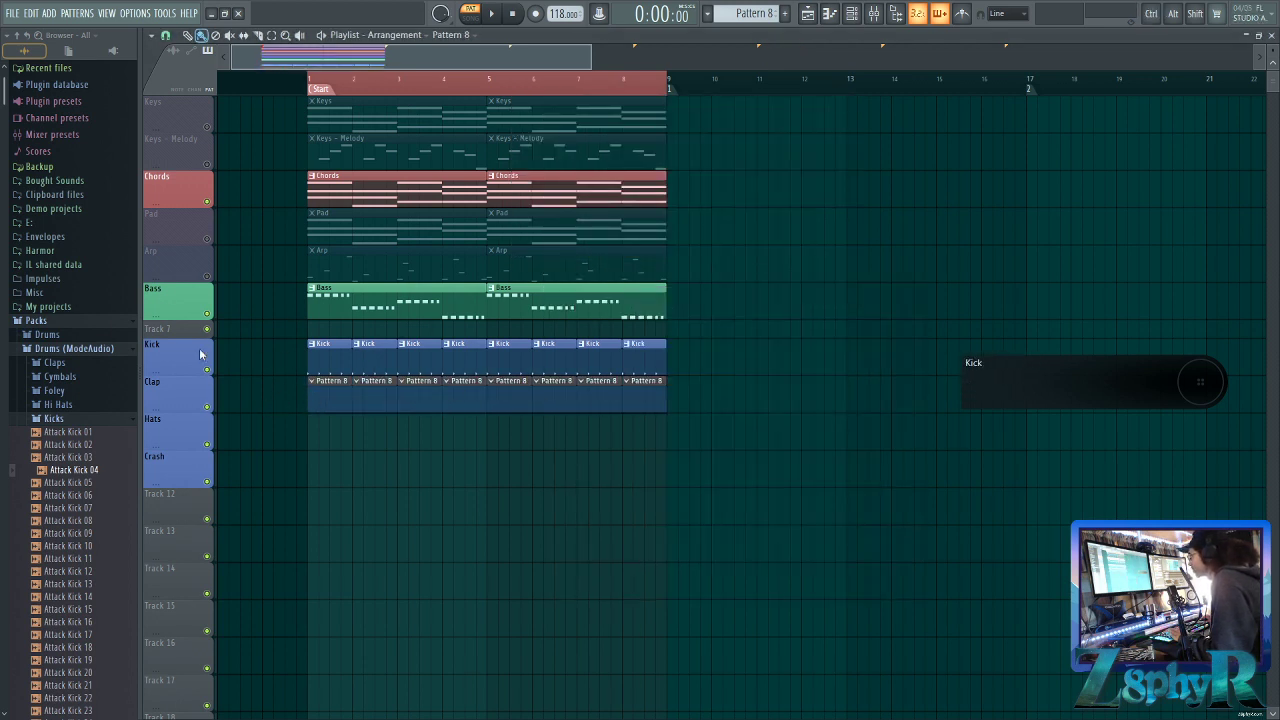
pyautogui.rightClick(160, 385)
pyautogui.click(200, 433)
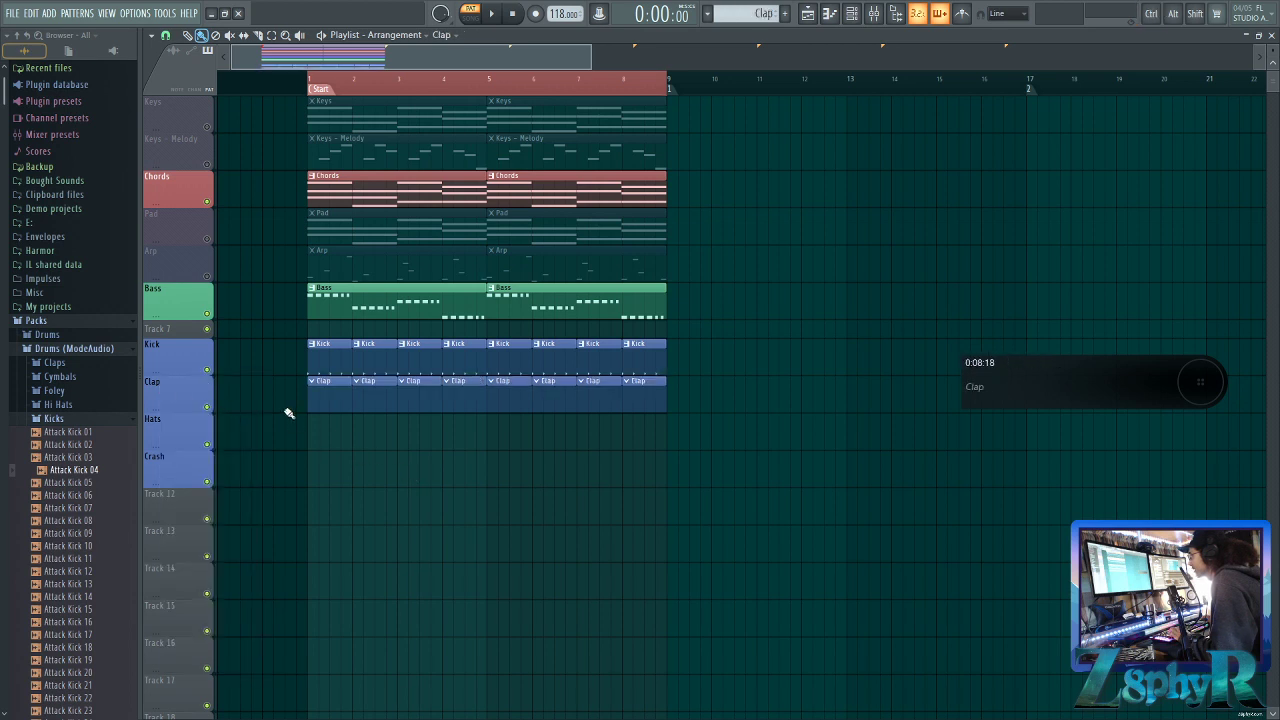
# Add Attack Clap 04 hits on steps 5 and 13 of the Clap pattern and play it back
pyautogui.rightClick(178, 377)
pyautogui.keyDown('ctrl'); pyautogui.click(474, 440); pyautogui.keyUp('ctrl')
pyautogui.doubleClick(423, 396)
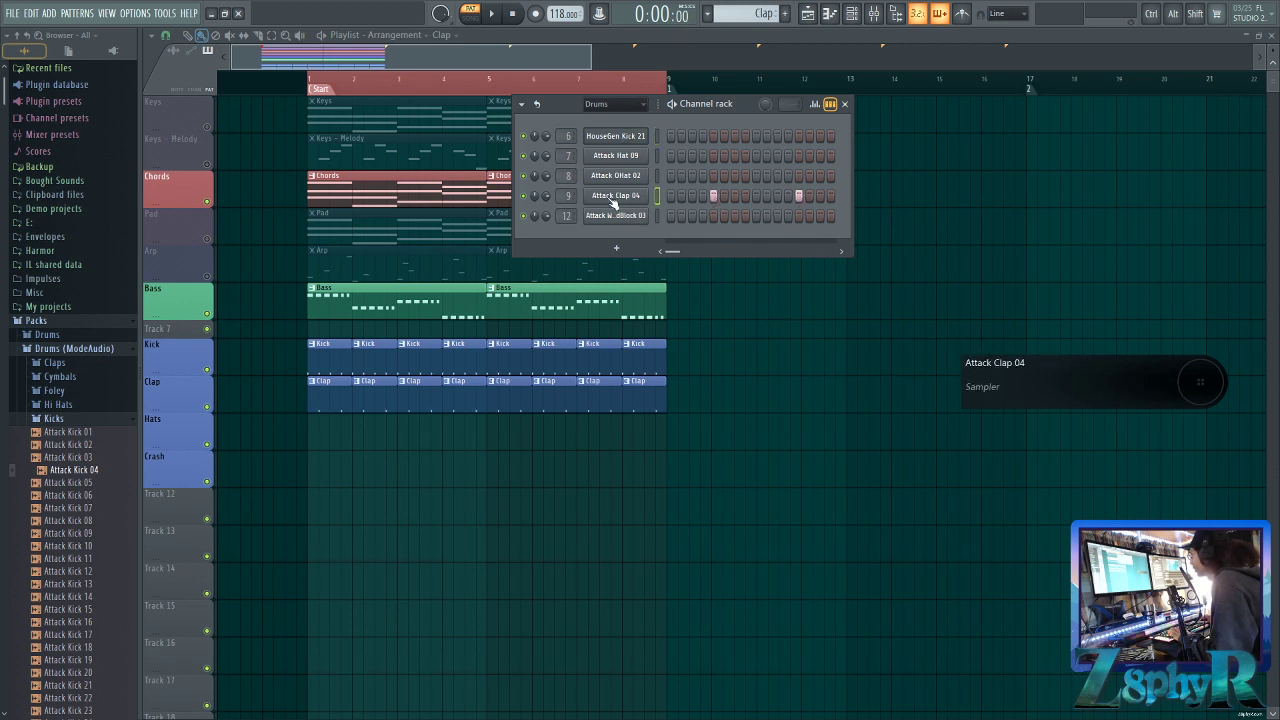
pyautogui.press('space')
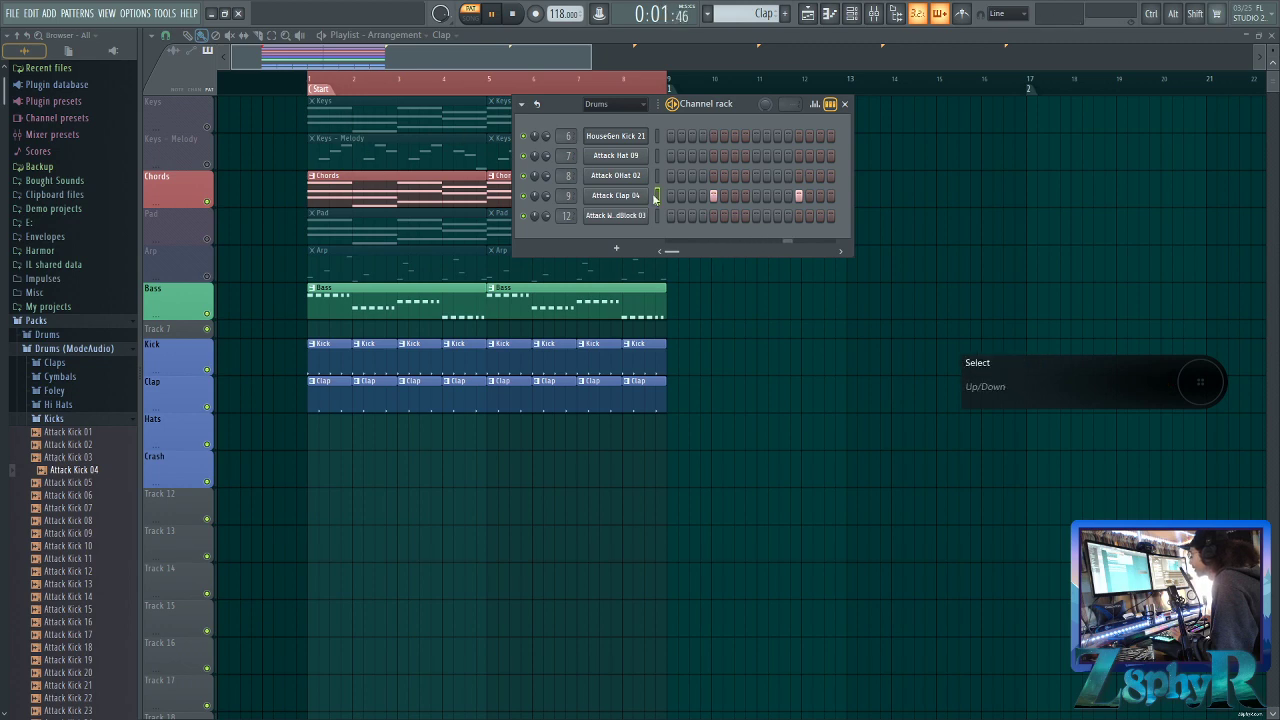
# Apply a slight fade-out to the Attack Clap 04 sample while listening to the Clap pattern, and close its sampler settings
pyautogui.click(622, 198)
pyautogui.moveTo(500, 201); pyautogui.dragTo(627, 240)
pyautogui.press('space')
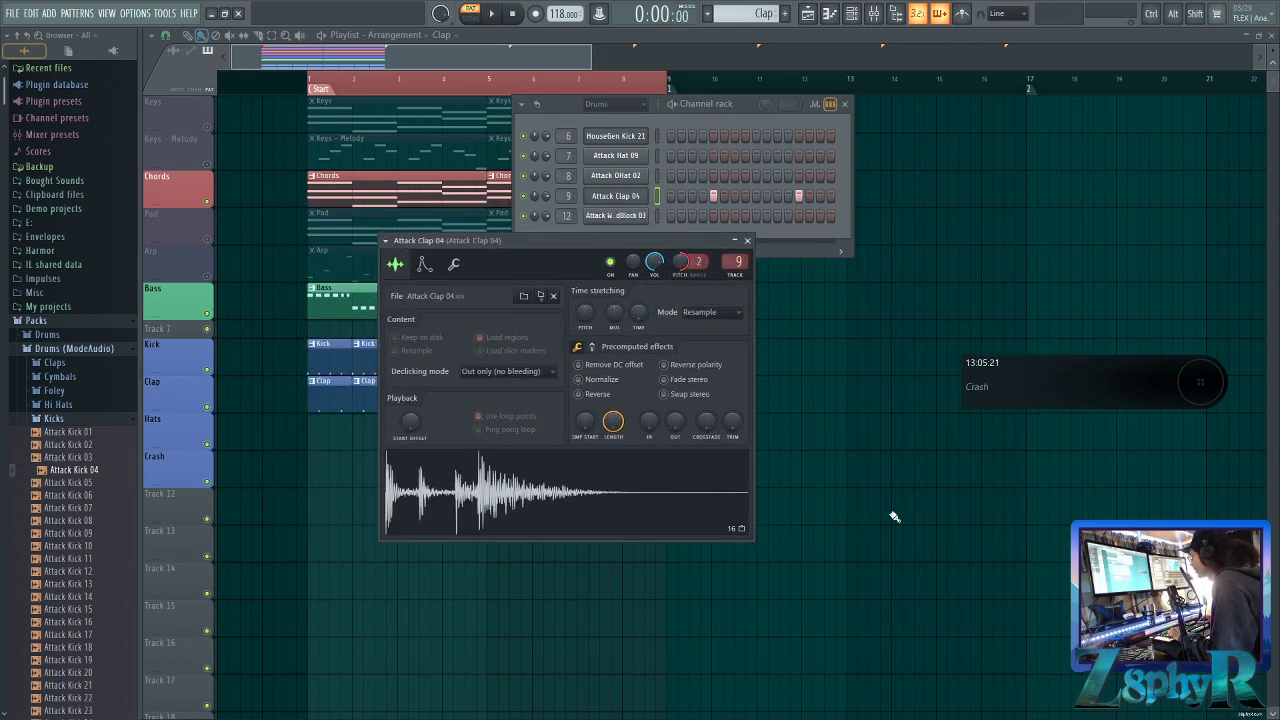
pyautogui.press('space')
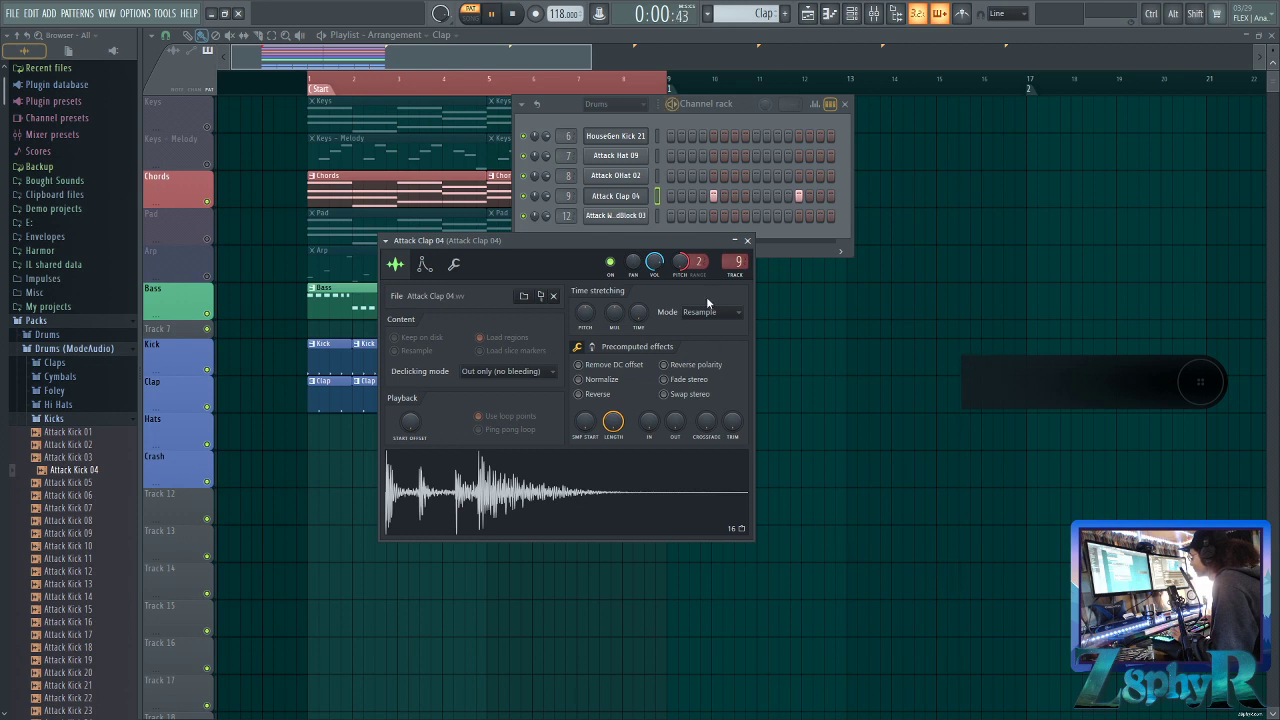
pyautogui.press('space')
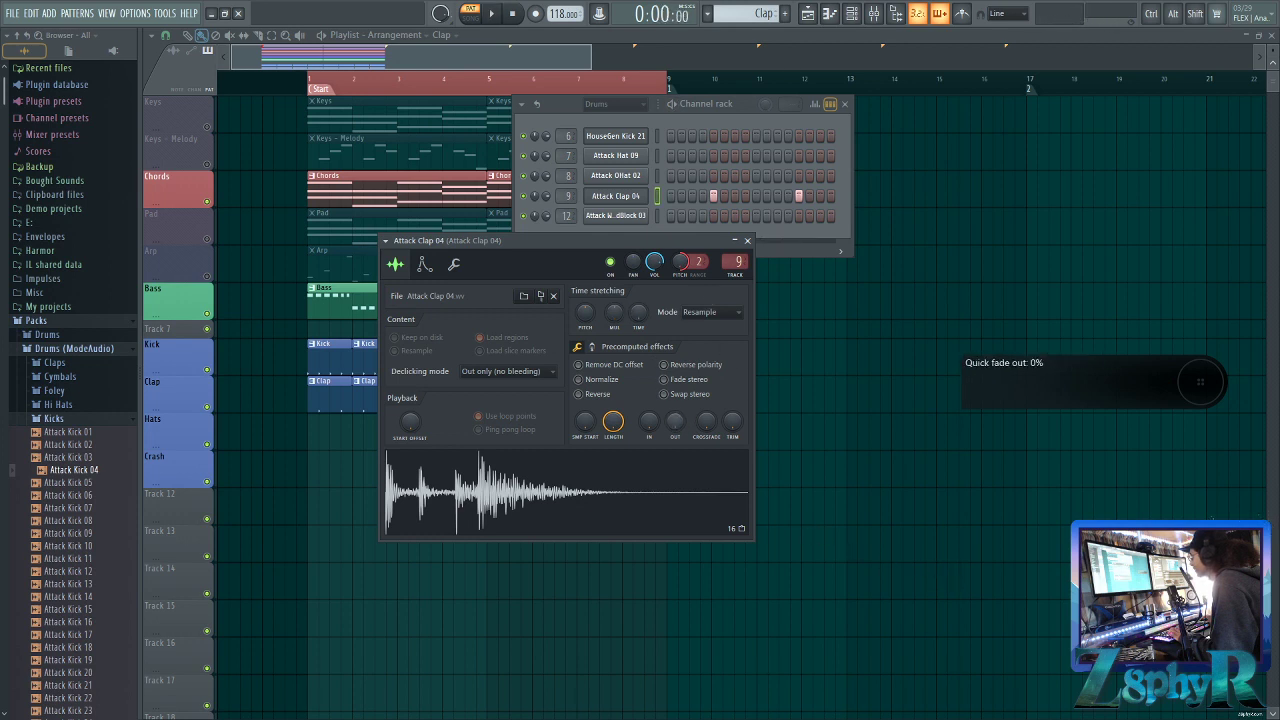
pyautogui.press('space')
pyautogui.moveTo(674, 422); pyautogui.dragTo(674, 408)
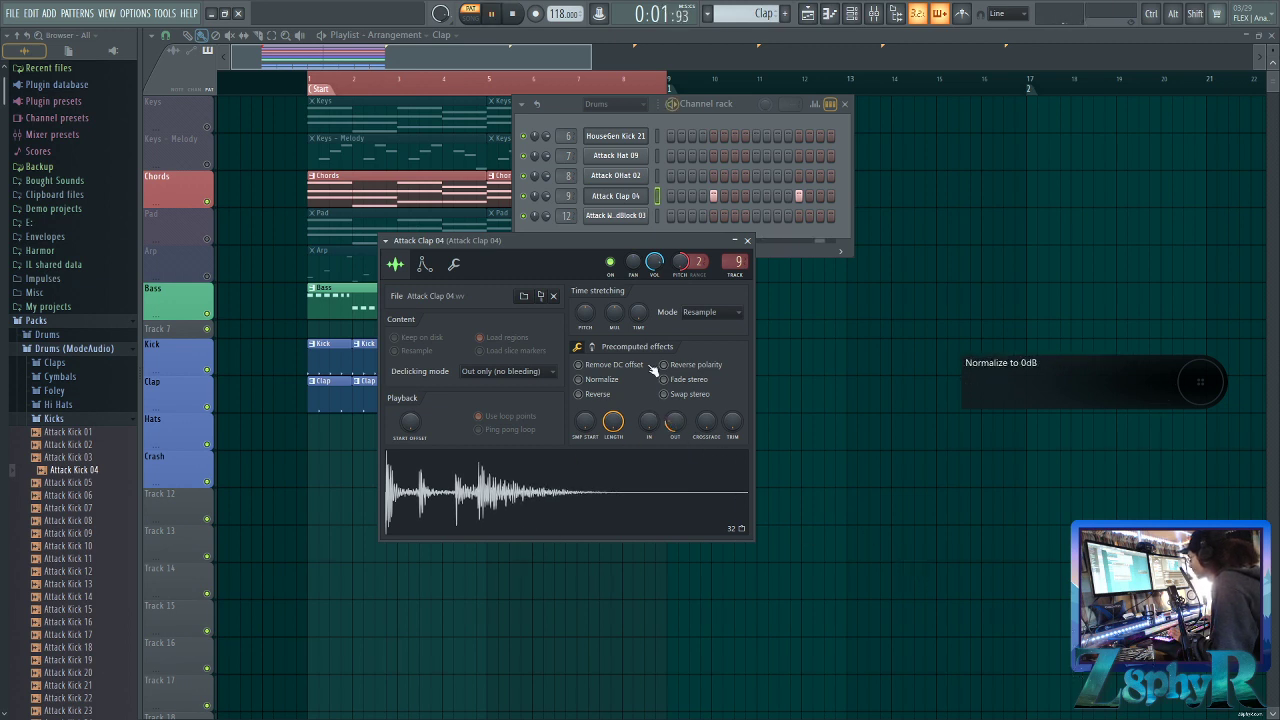
pyautogui.click(747, 241)
pyautogui.press('space')
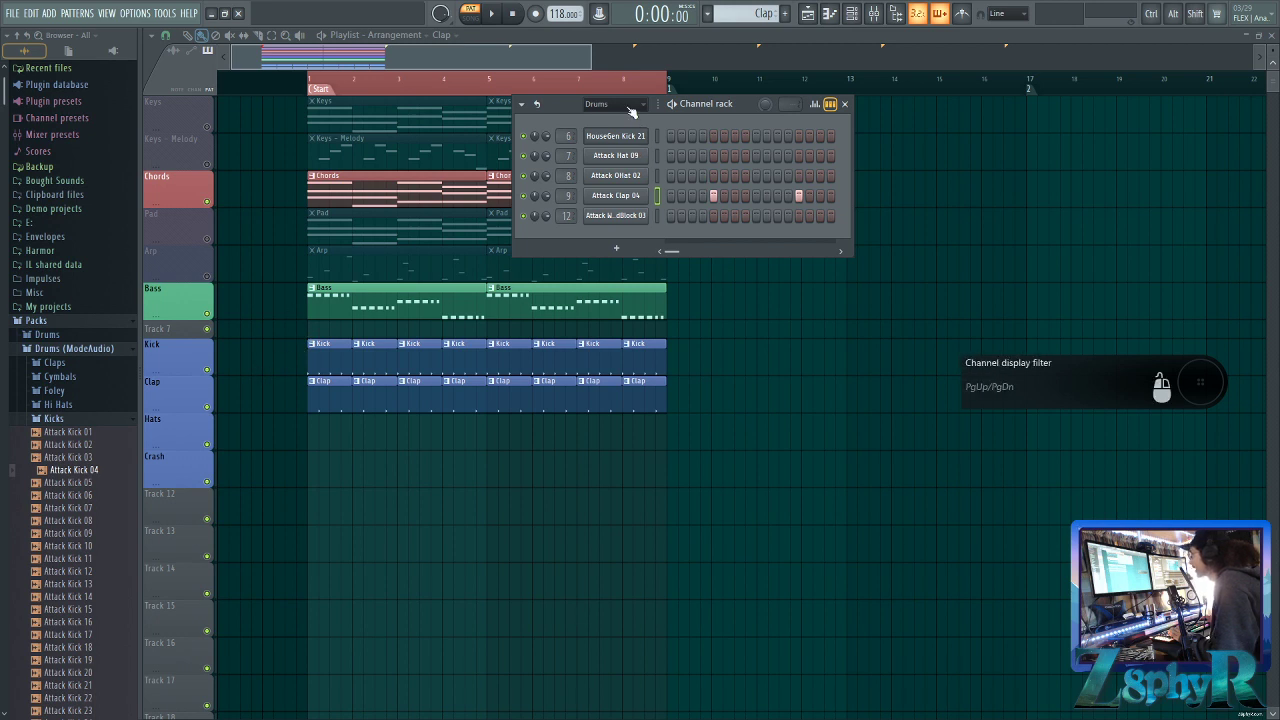
# Place clips of another new pattern on the Hats track from bar 1 through bar 8 and auto-name them after the track
pyautogui.click(785, 13)
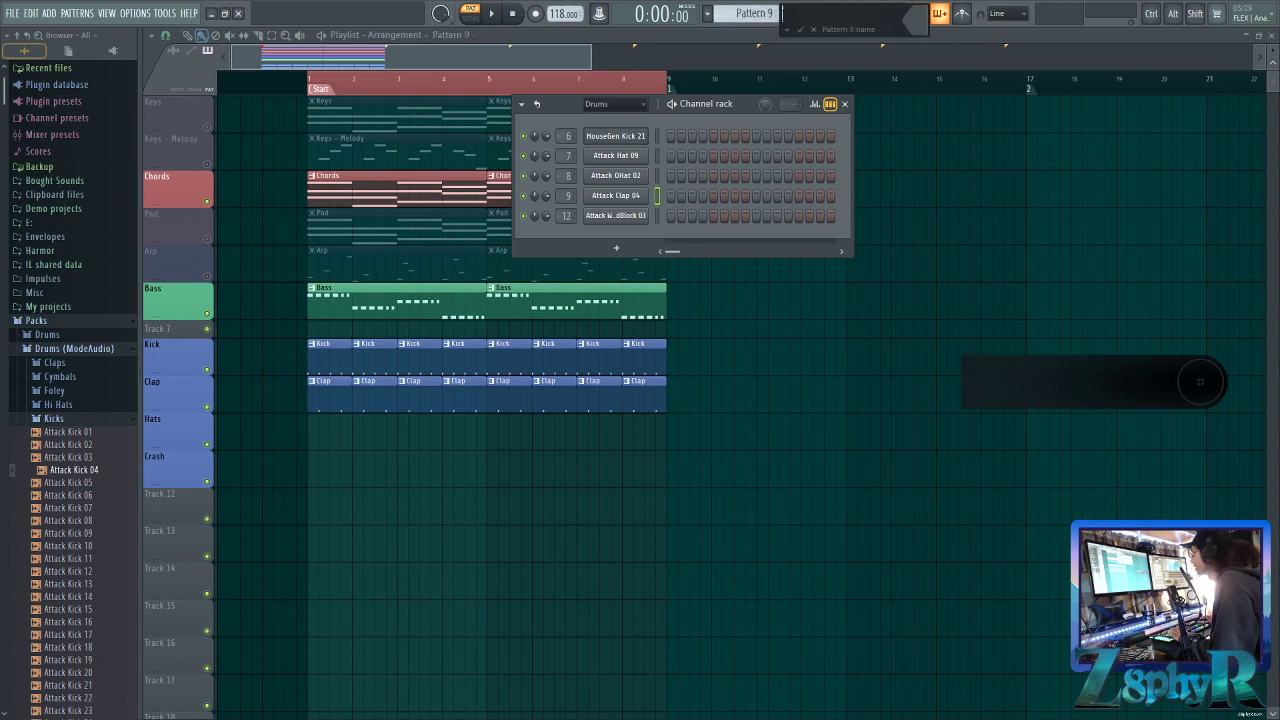
pyautogui.click(801, 30)
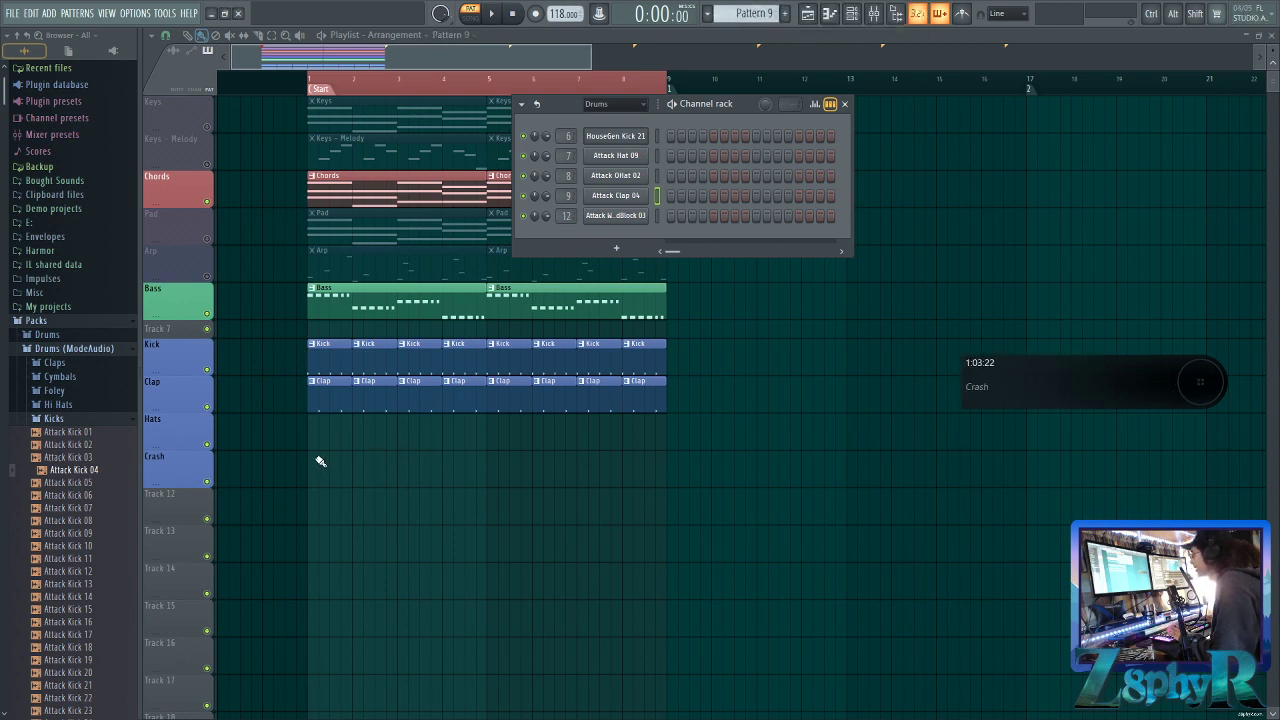
pyautogui.moveTo(300, 432); pyautogui.dragTo(634, 430)
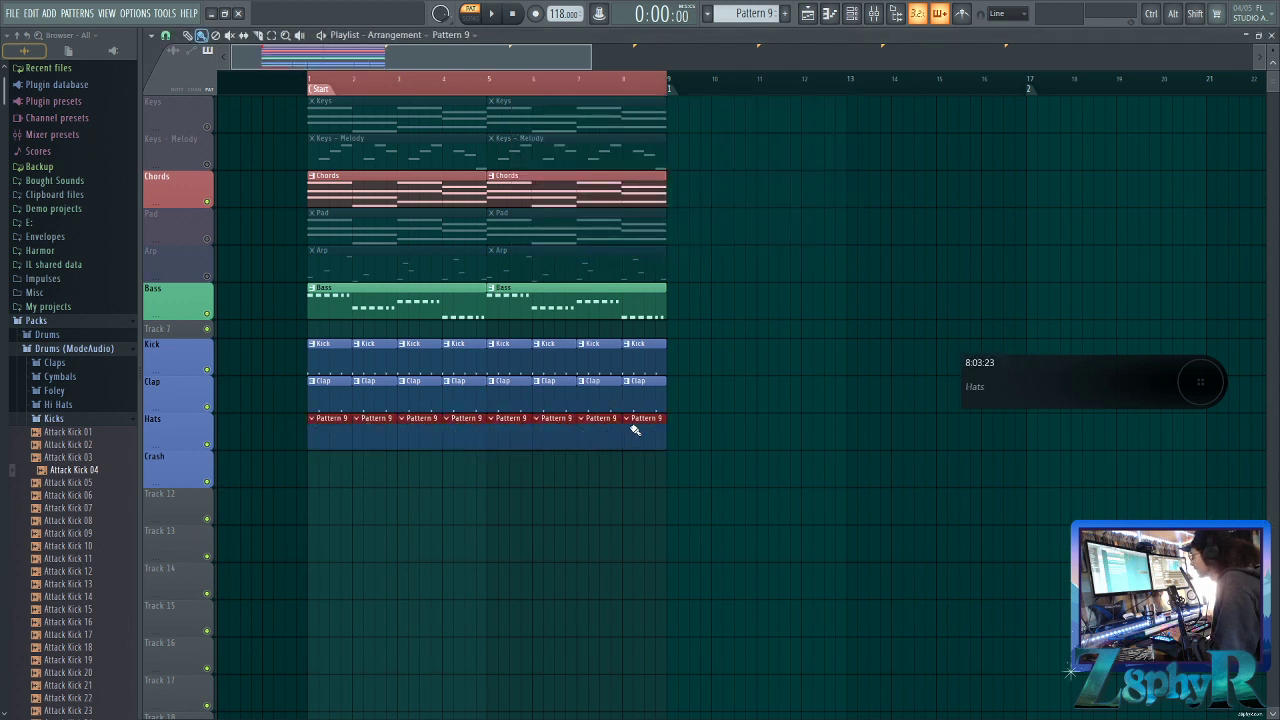
pyautogui.rightClick(162, 424)
pyautogui.click(211, 474)
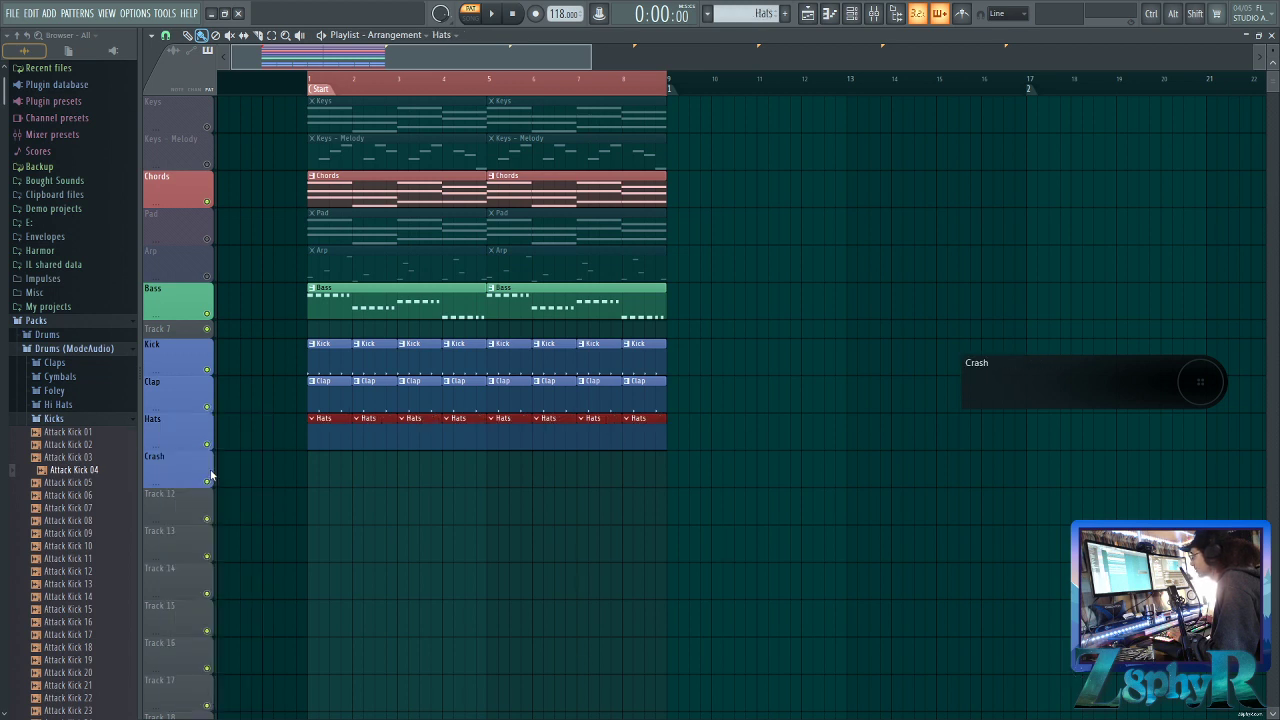
# Add Attack Hat 09 hits on steps 3, 7, 11 and 15 of the Hats pattern and play it back
pyautogui.press('F6')
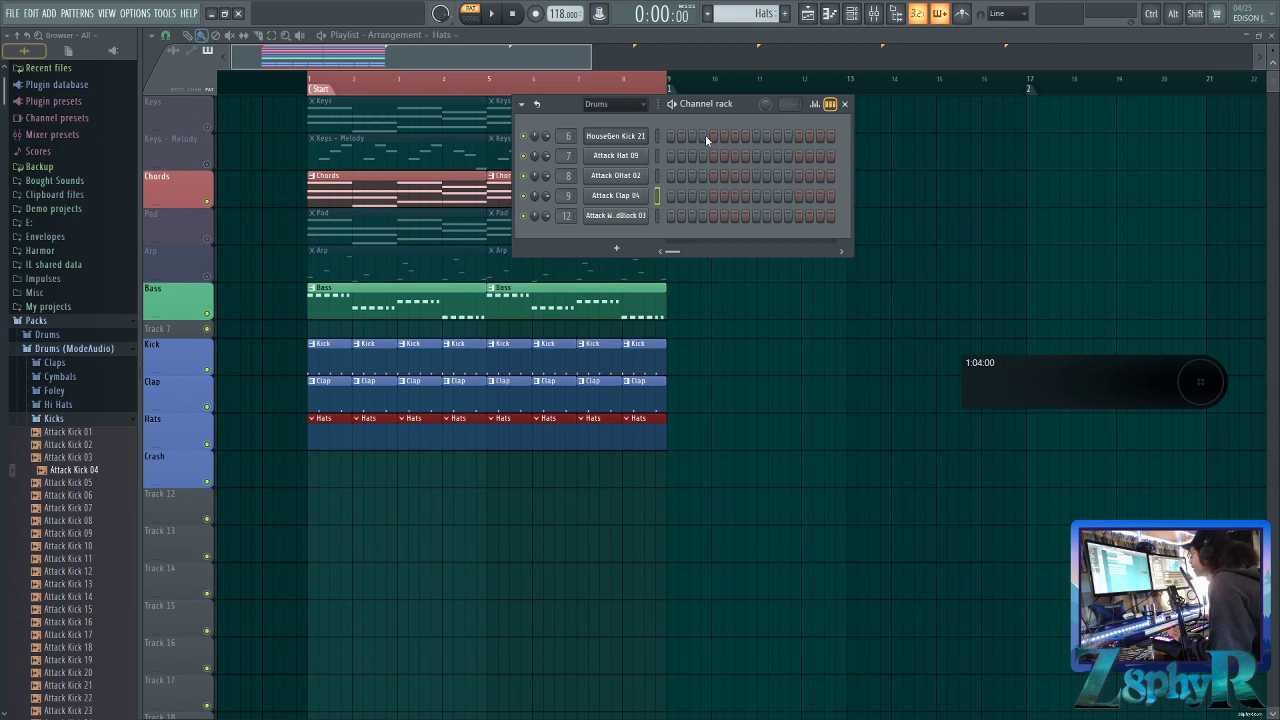
pyautogui.click(692, 156)
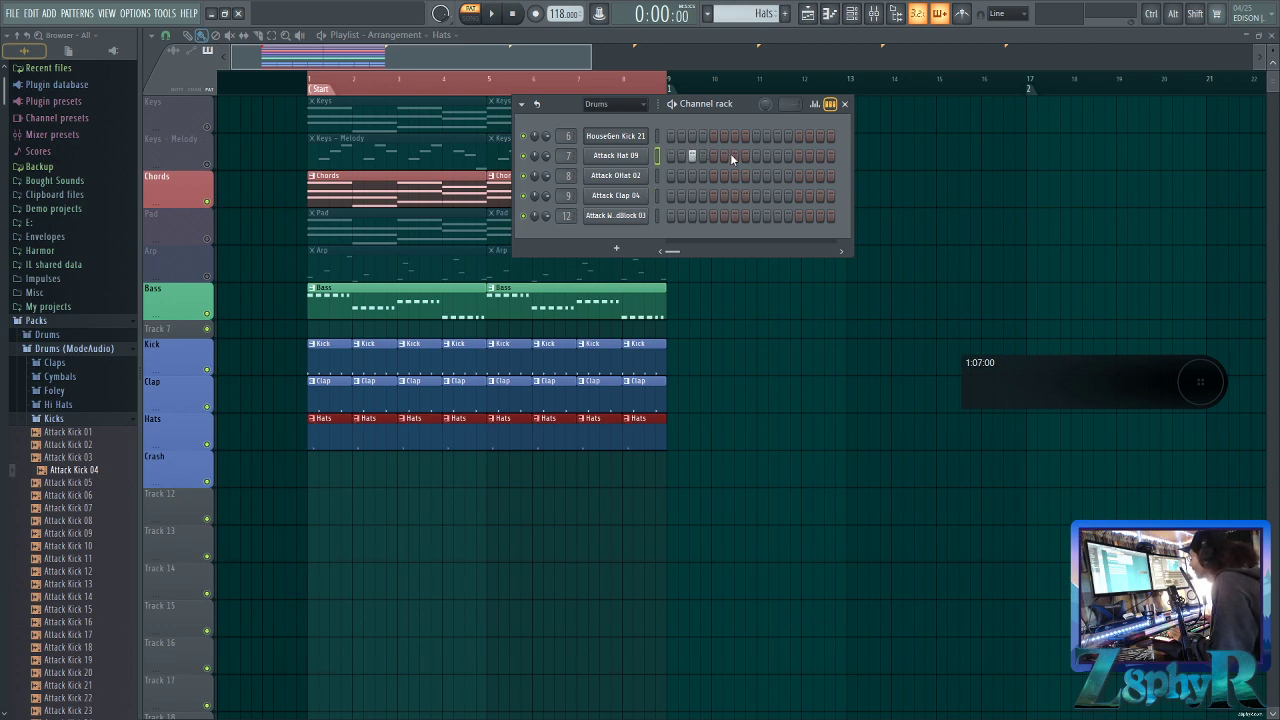
pyautogui.click(689, 158)
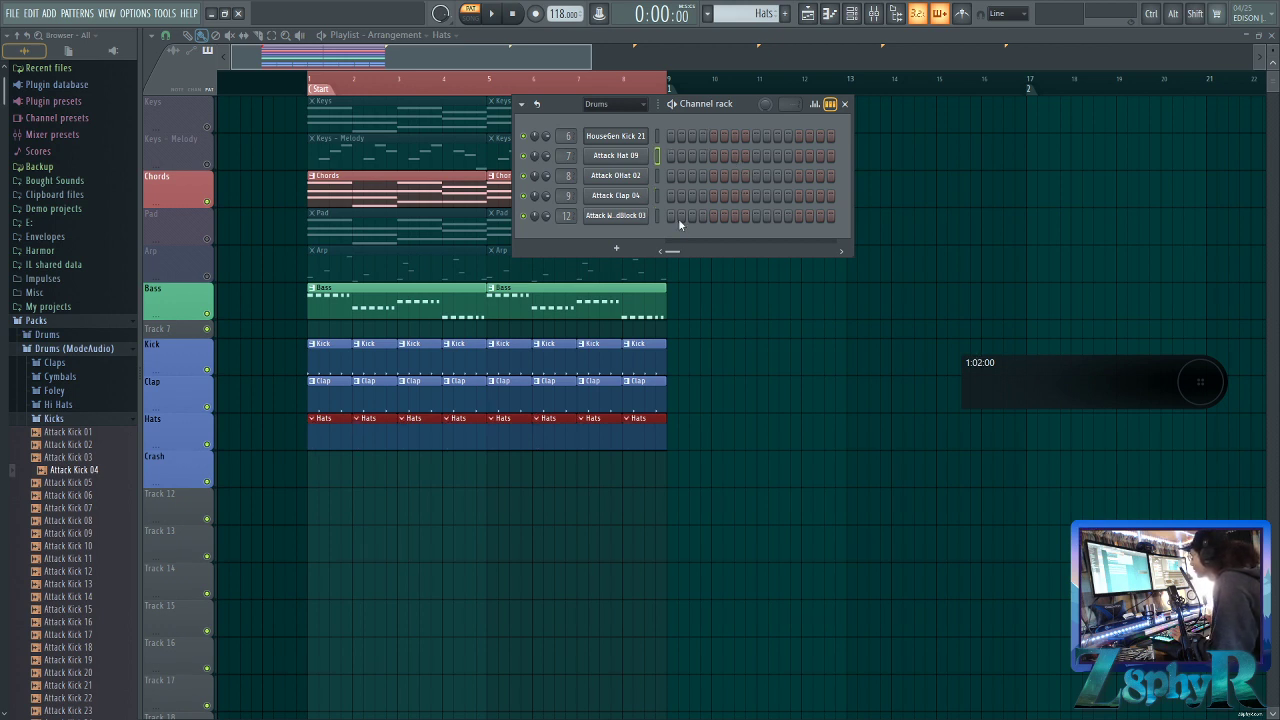
pyautogui.click(692, 156)
pyautogui.click(735, 157)
pyautogui.click(777, 157)
pyautogui.click(821, 157)
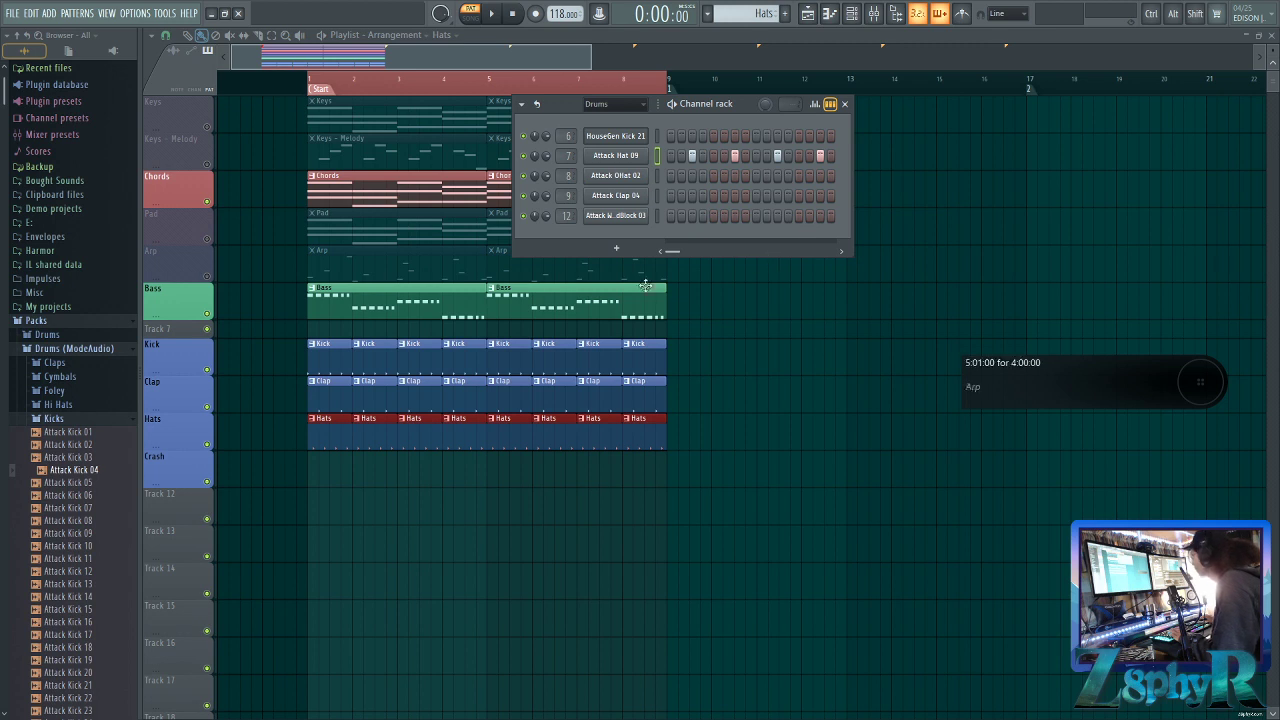
pyautogui.press('space')
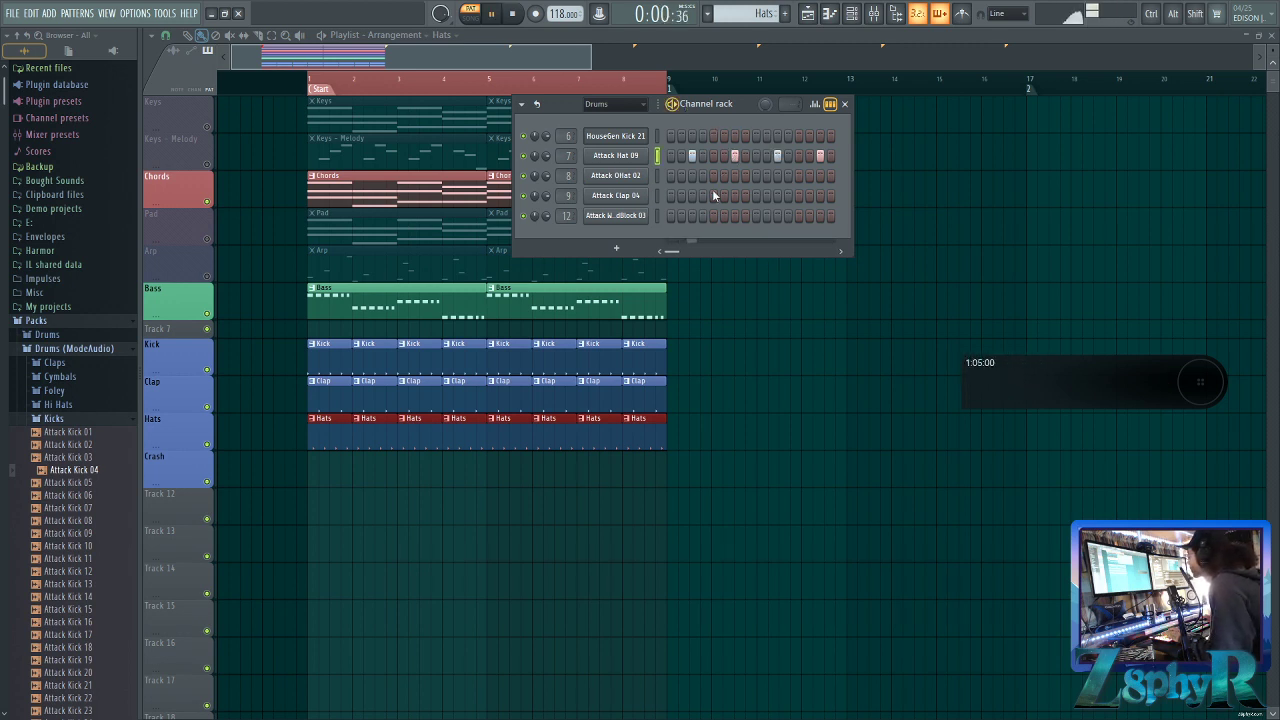
pyautogui.press('space')
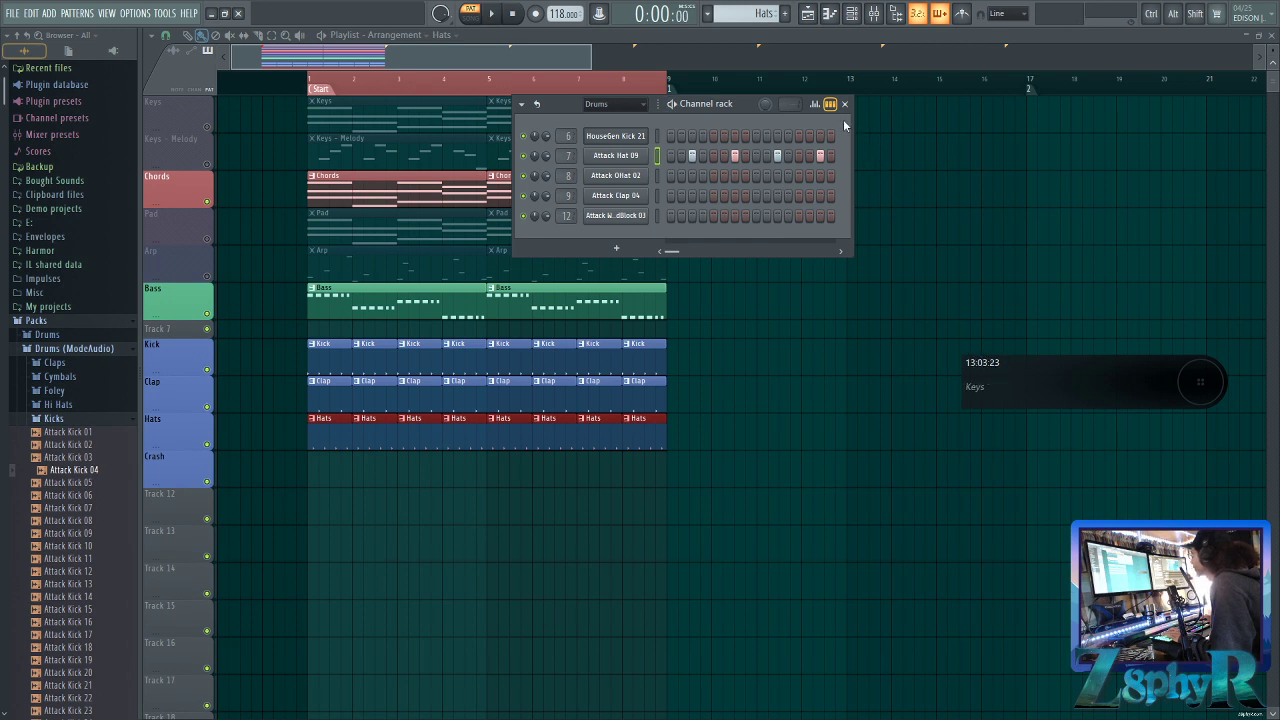
# Slightly vary the velocities of the four Attack Hat 09 hits in the Hats pattern
pyautogui.click(825, 108)
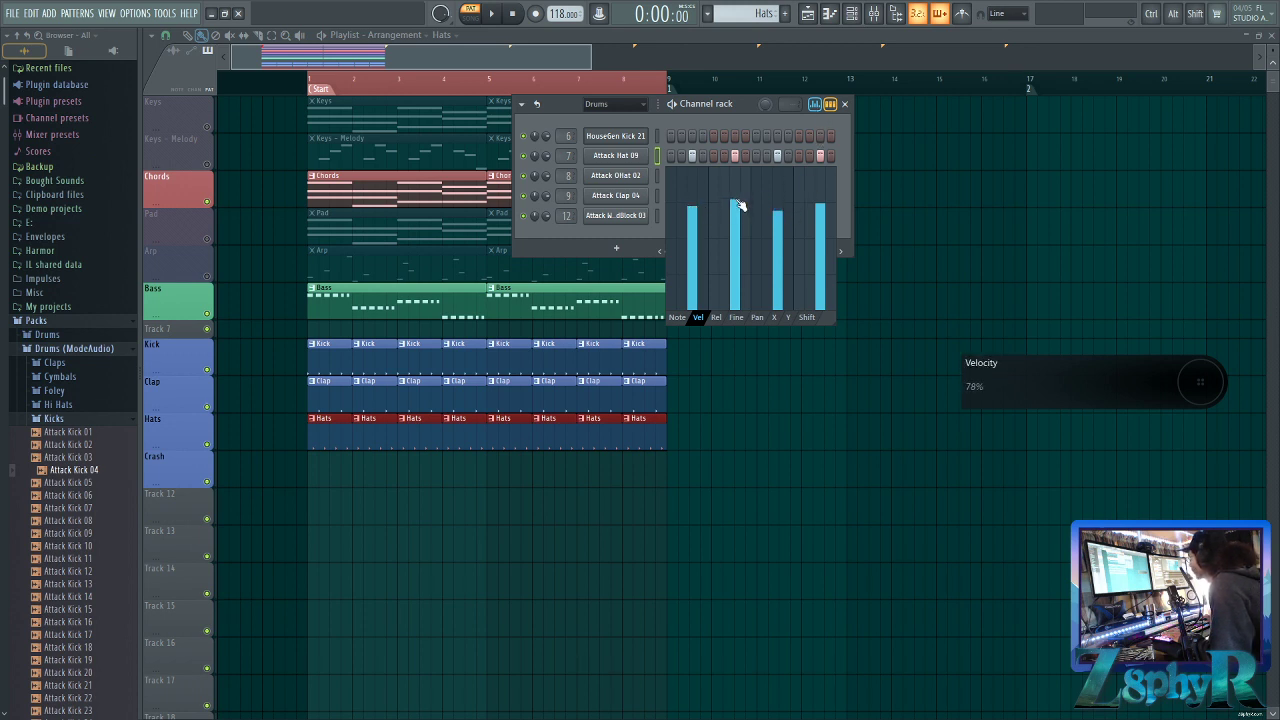
pyautogui.click(818, 108)
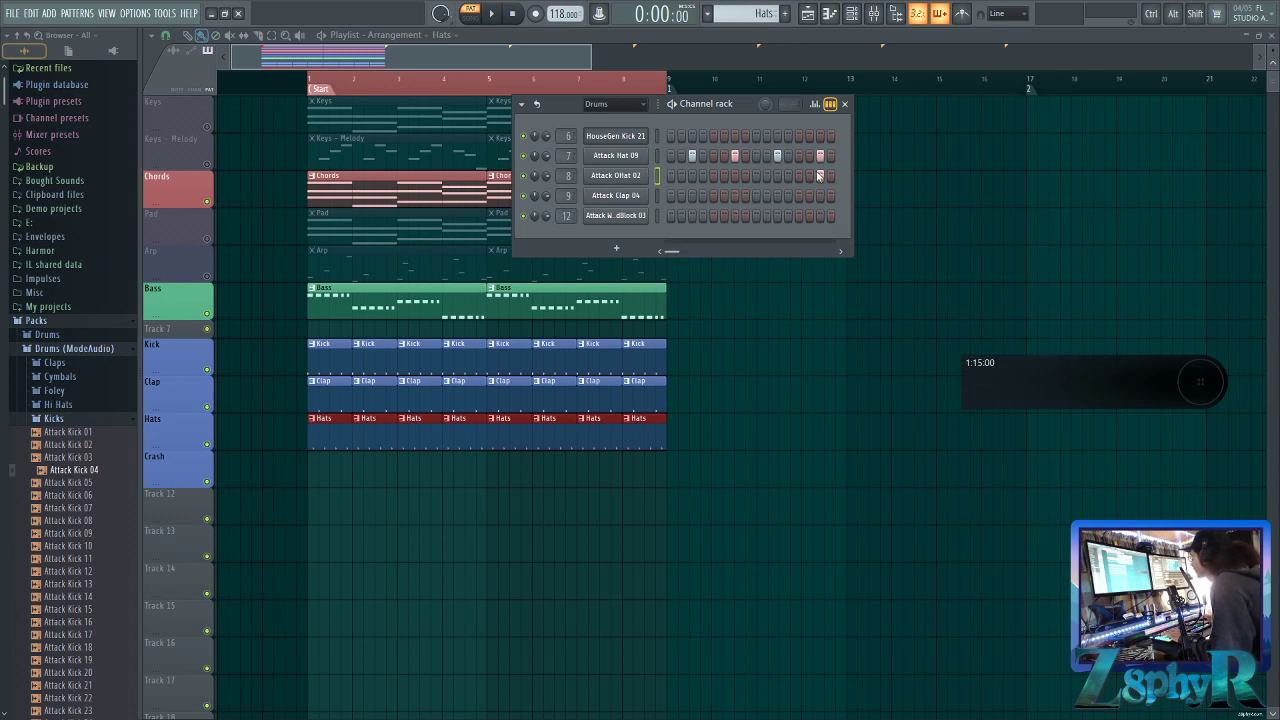
# Add an Attack OHat 02 hit on step 15 and lower its channel volume to about 58% while listening to the Hats pattern
pyautogui.press('space')
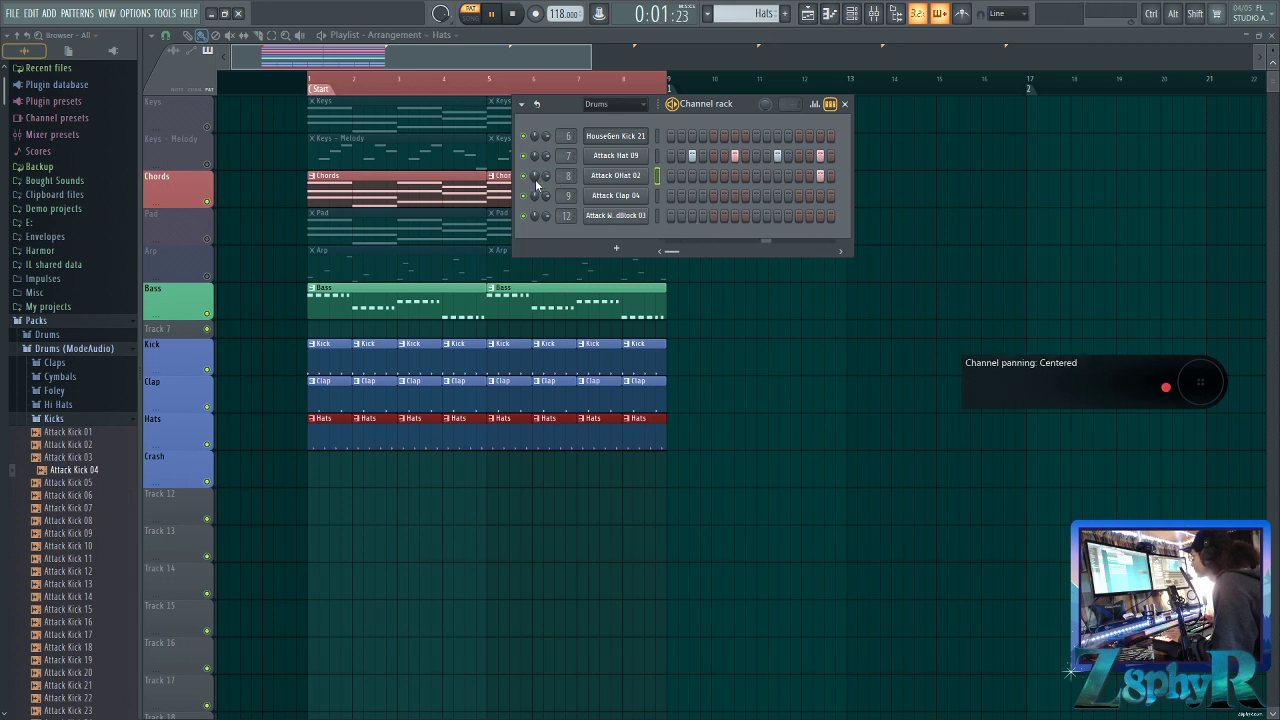
pyautogui.press('space')
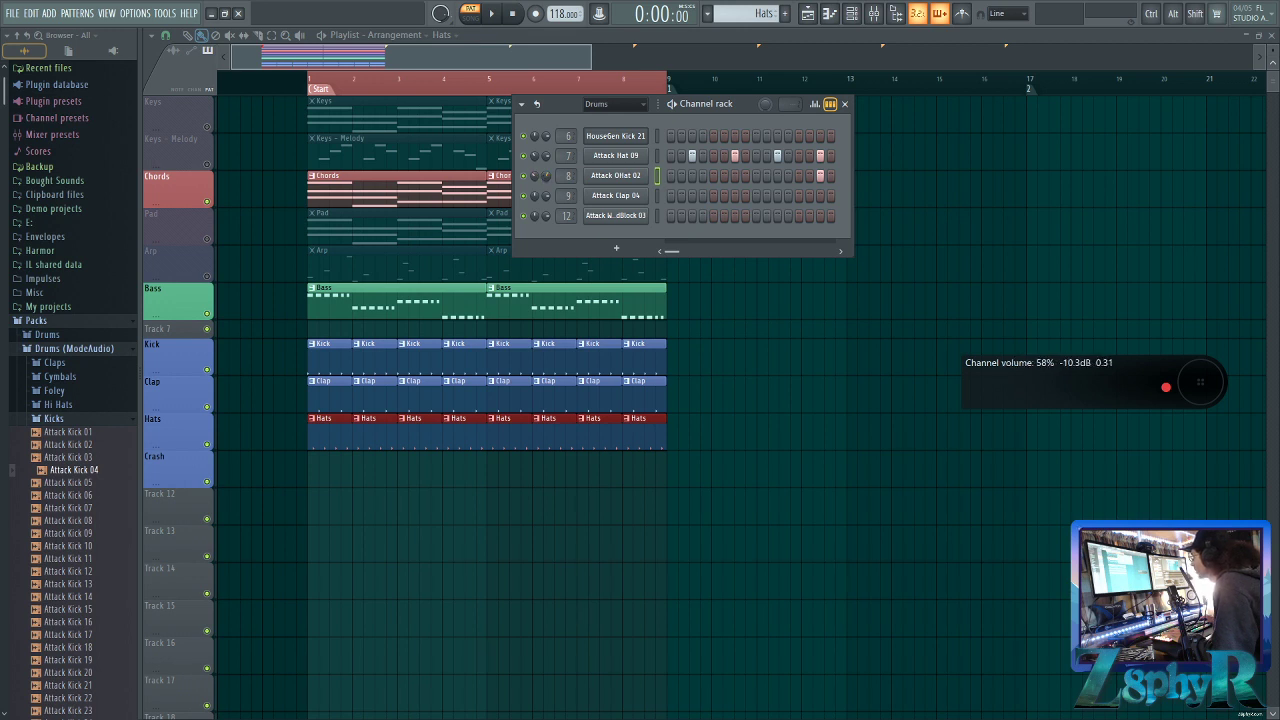
pyautogui.press('space')
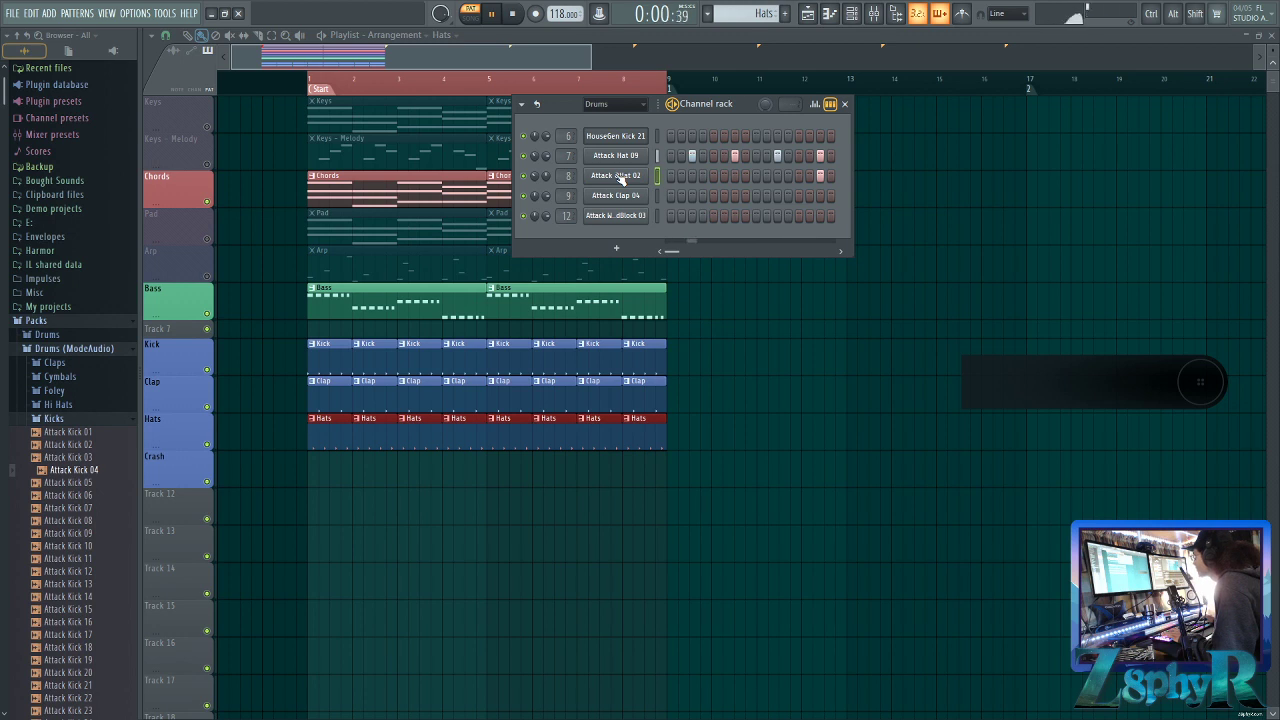
# Apply a slight fade-in and fade-out to the Attack OHat 02 sample while listening, and close its sampler settings and the channel rack
pyautogui.click(622, 177)
pyautogui.press('space')
pyautogui.moveTo(532, 366)
pyautogui.mouseDown()
pyautogui.moveTo(532, 342)
pyautogui.moveTo(532, 358)
pyautogui.moveTo(517, 360)
pyautogui.mouseUp()
pyautogui.press('space')
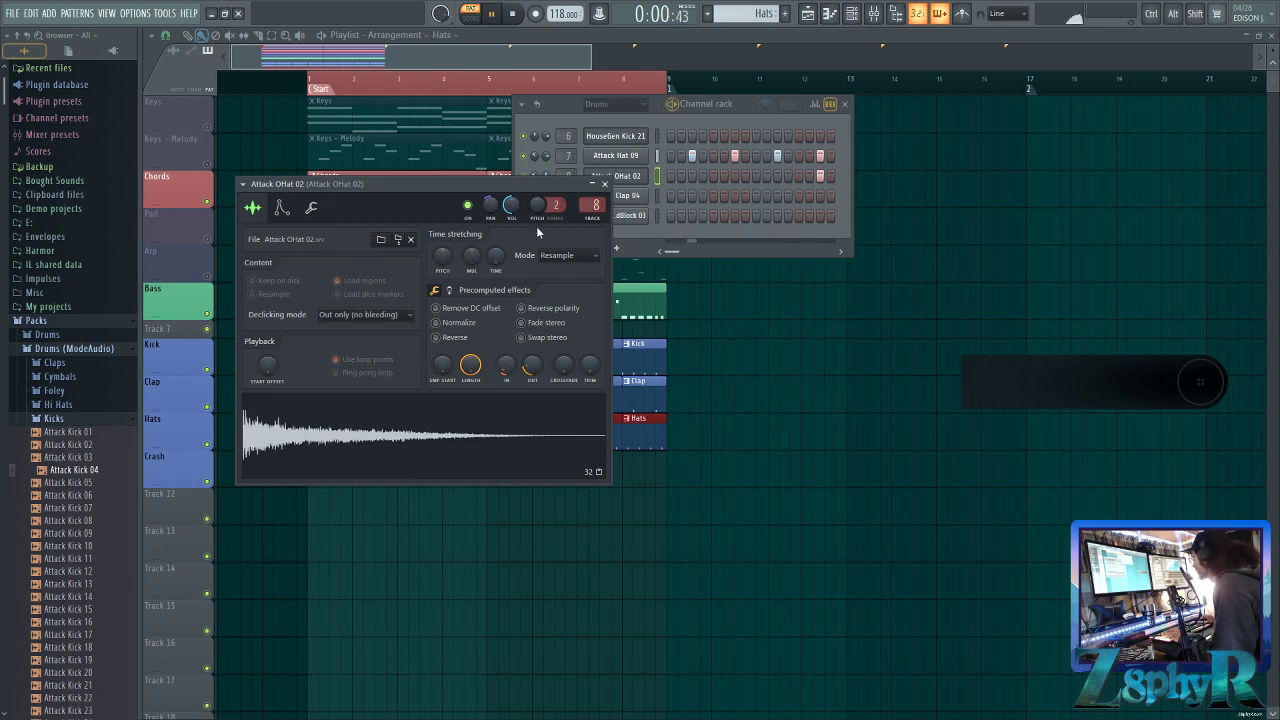
pyautogui.click(604, 184)
pyautogui.press('space')
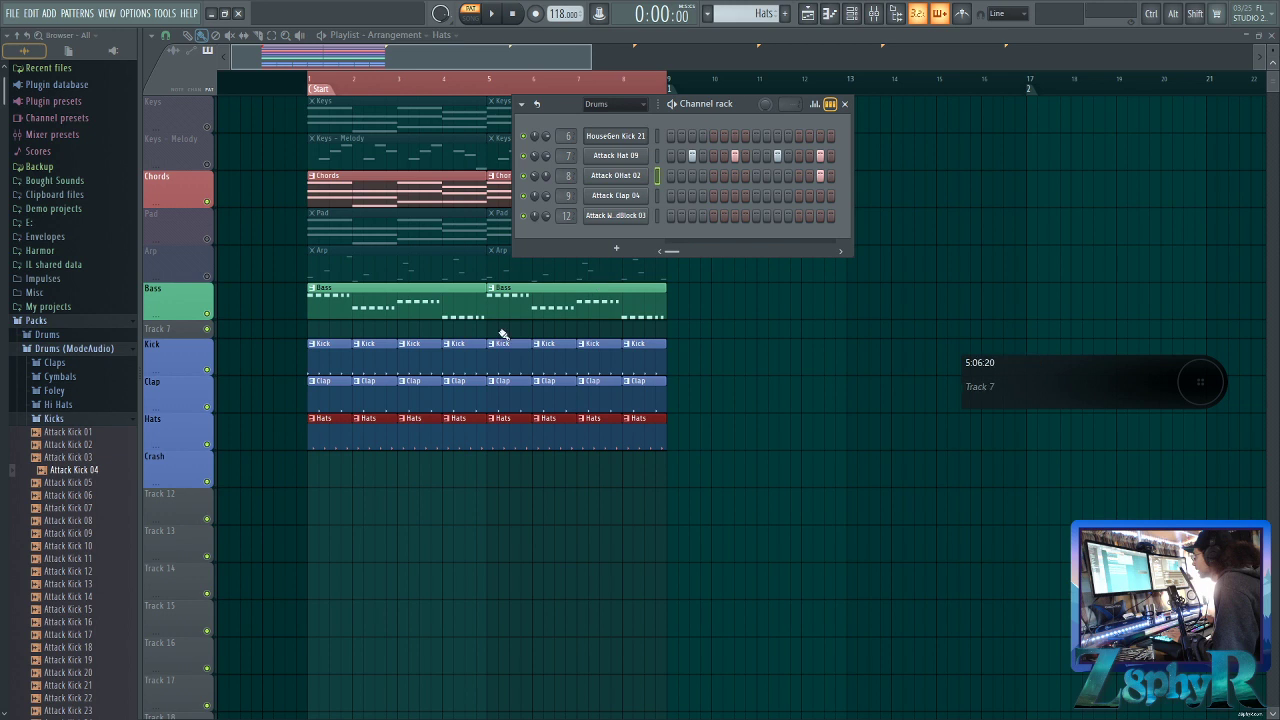
pyautogui.press('F6')
# Place the HouseGen Crash 01 cymbal sample at bar 1 of the Crash track and auto-name the clip after the track
pyautogui.click(70, 418)
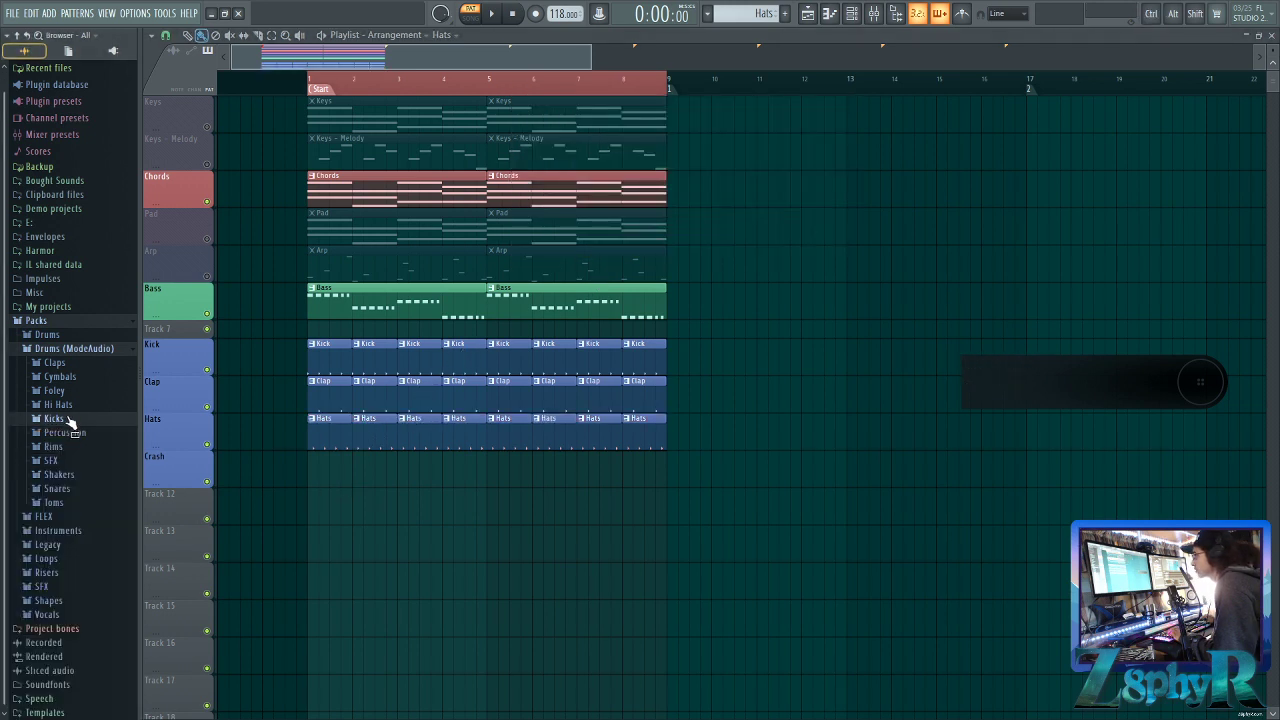
pyautogui.click(72, 377)
pyautogui.click(75, 403)
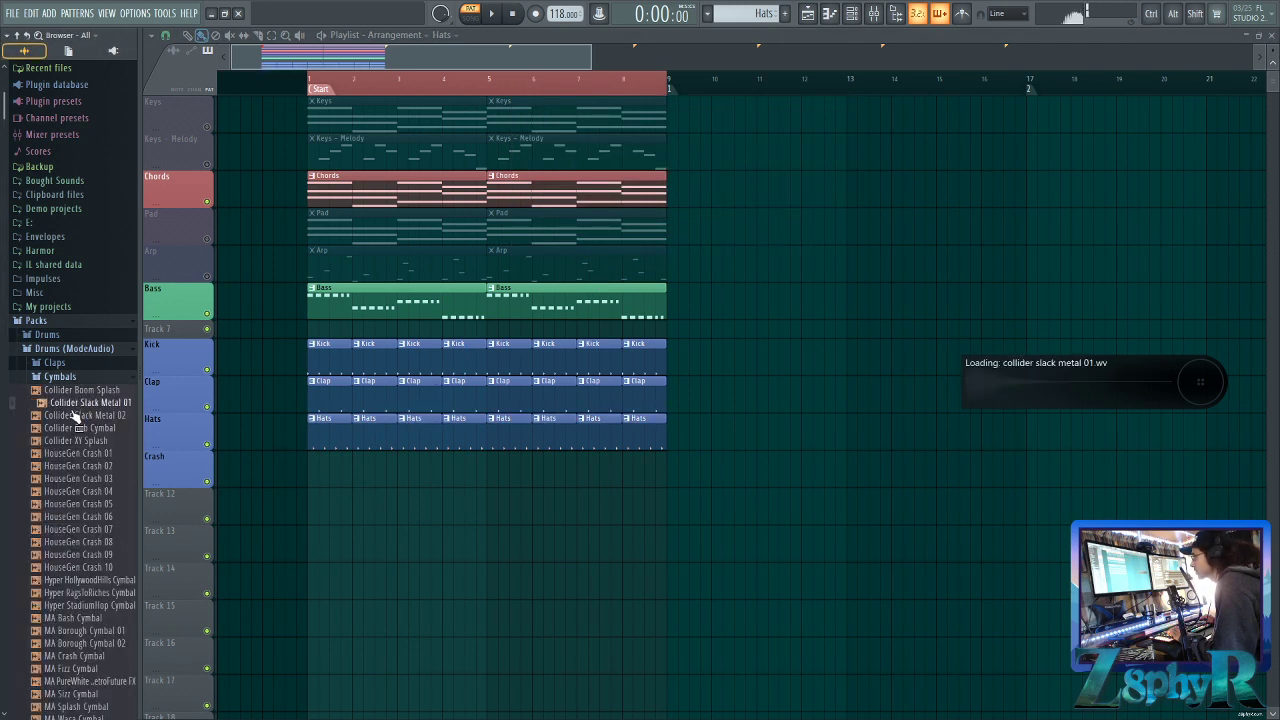
pyautogui.click(100, 455)
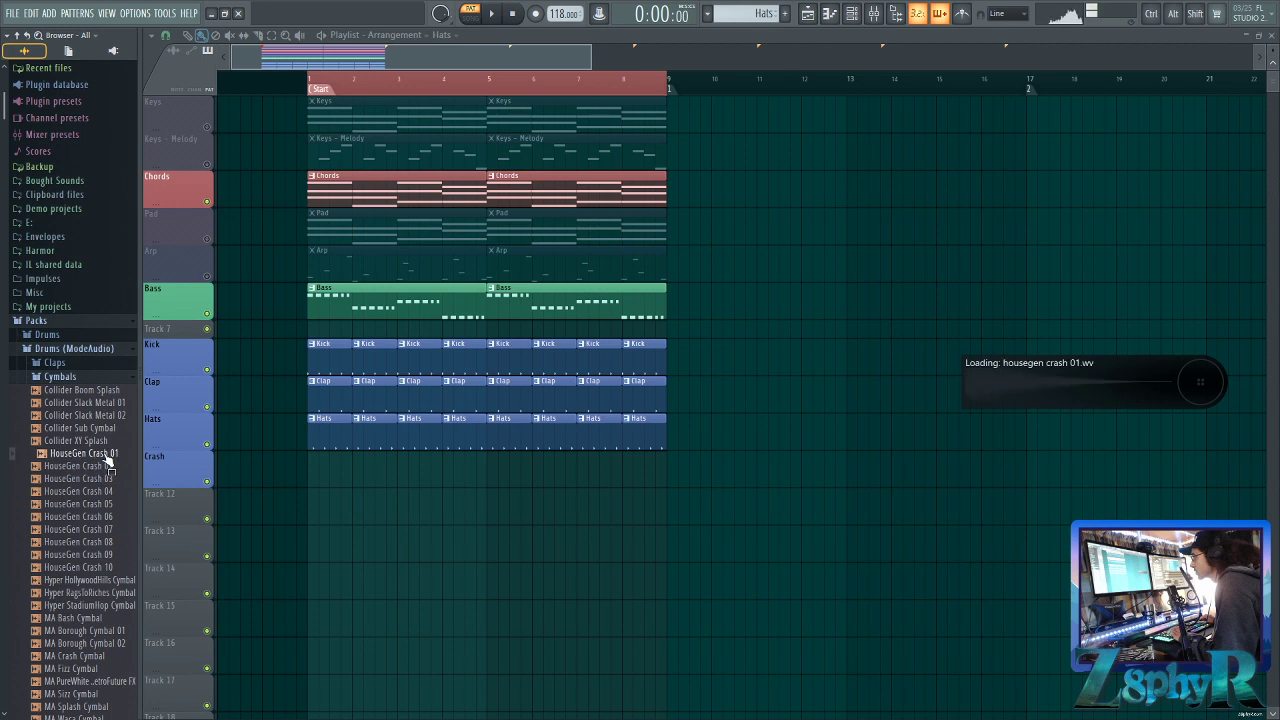
pyautogui.moveTo(62, 456); pyautogui.dragTo(308, 472)
pyautogui.rightClick(172, 463)
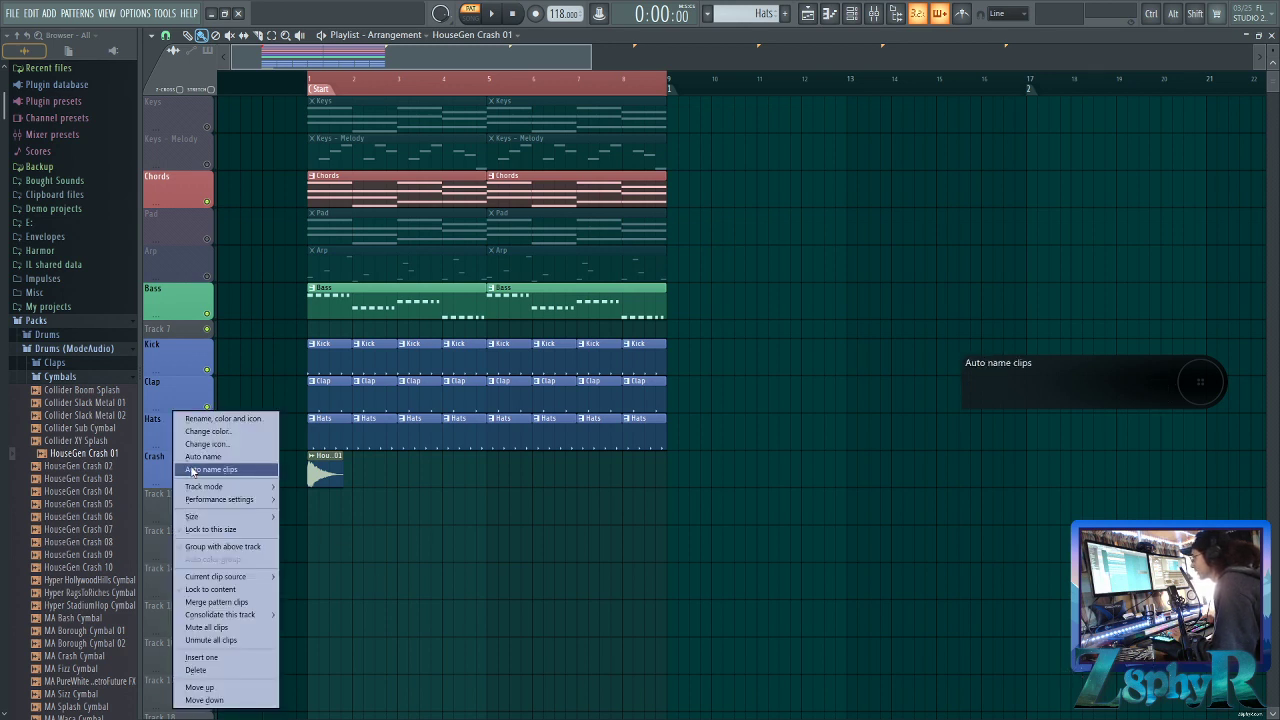
pyautogui.click(220, 470)
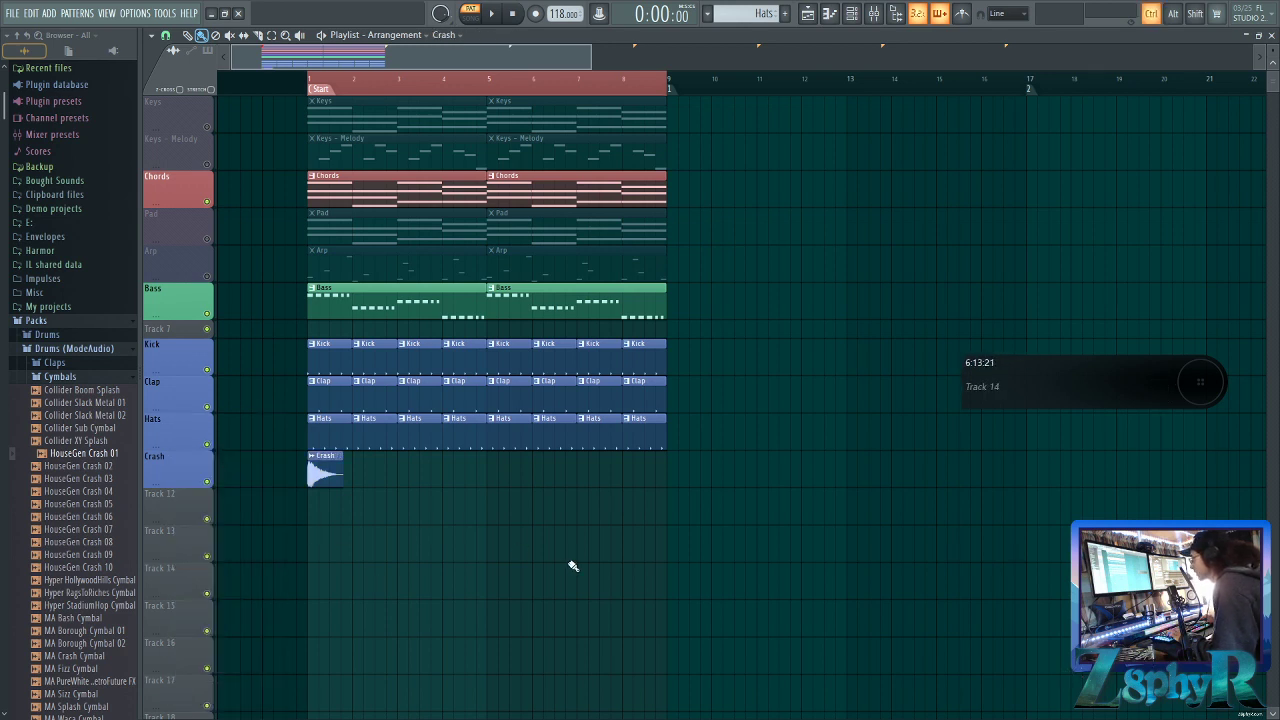
# Assign the Crash clip to mixer track 14 and route that track only to the DRUMS bus
pyautogui.doubleClick(329, 472)
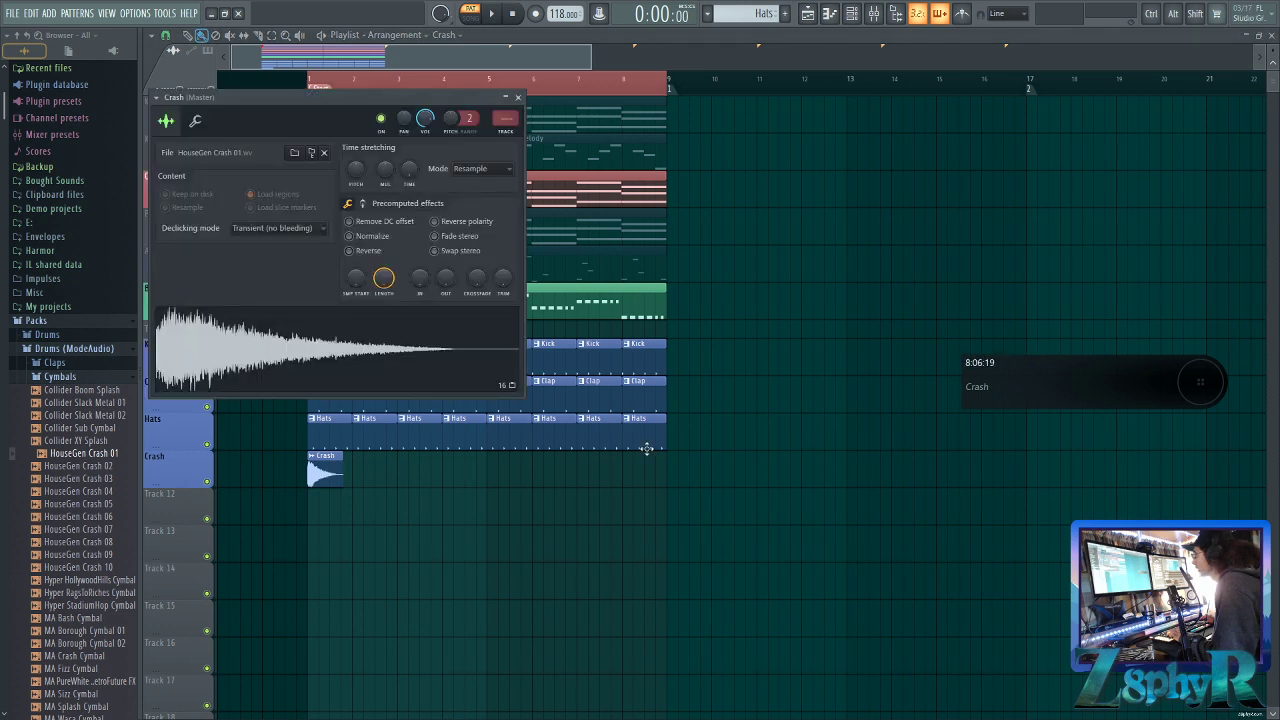
pyautogui.click(518, 133)
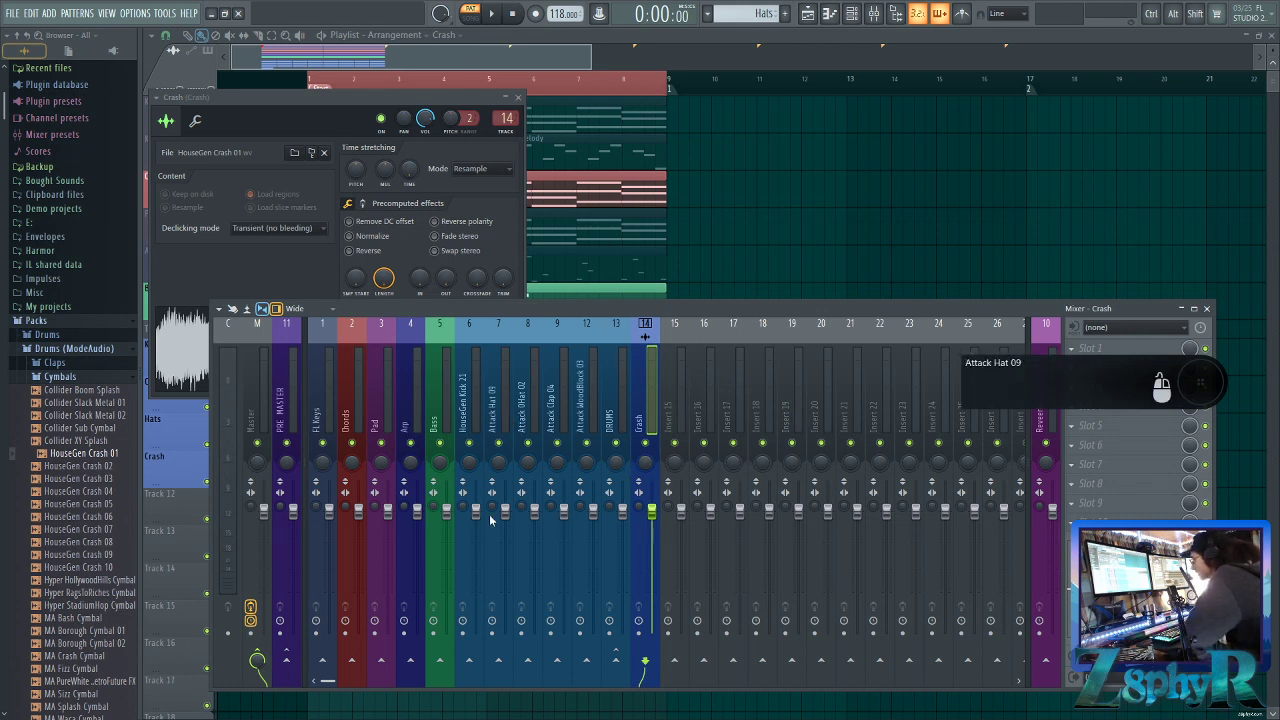
pyautogui.rightClick(615, 660)
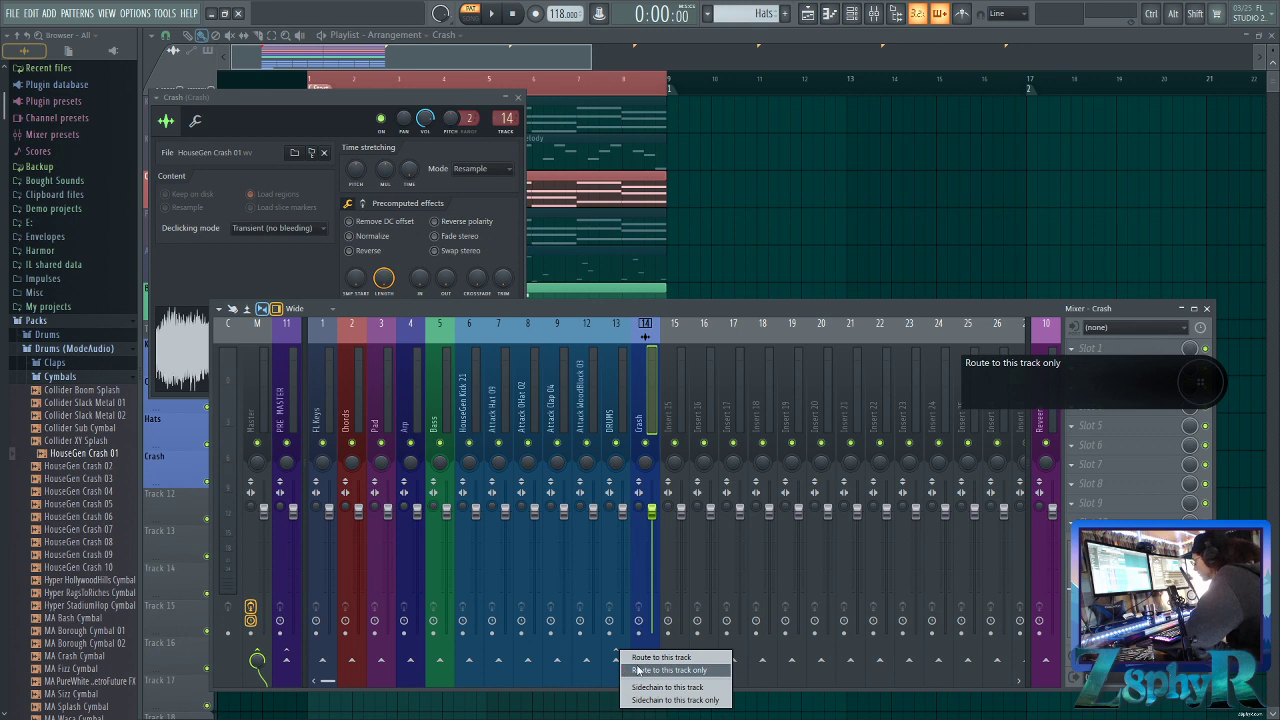
pyautogui.click(640, 672)
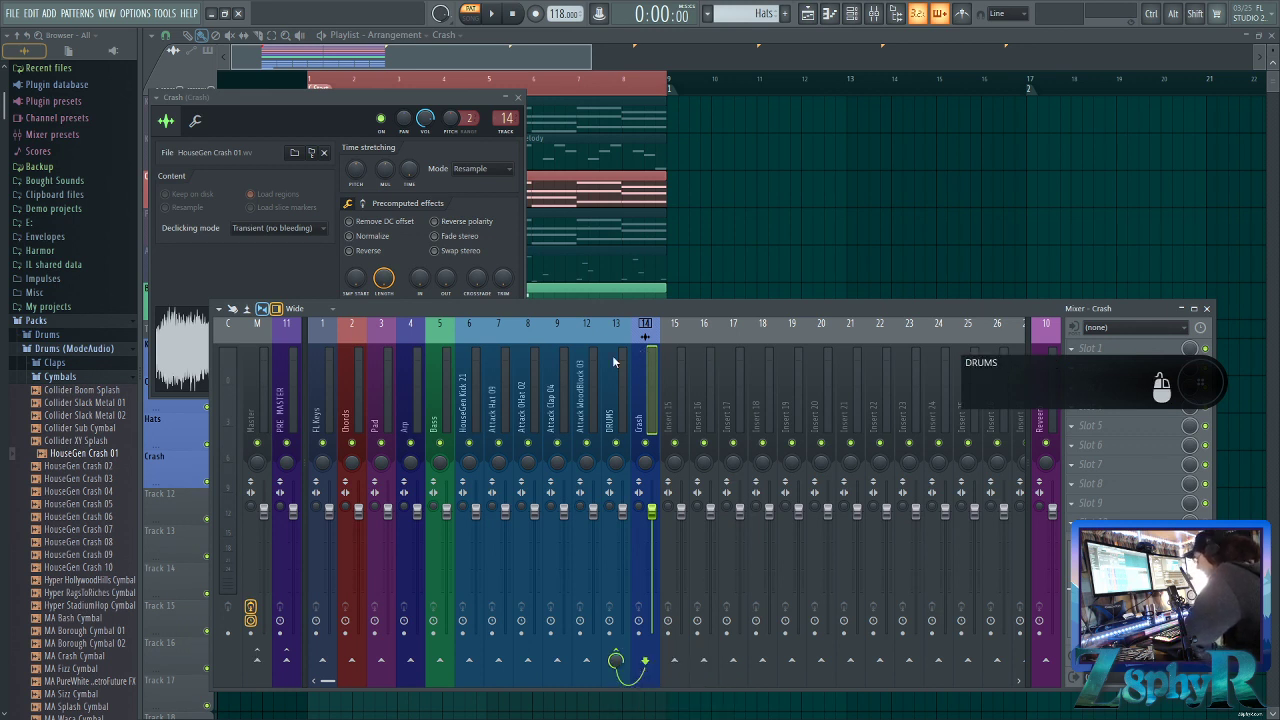
# Apply a slight fade-in and a fade-out of about 30% to the Crash sample and listen to it
pyautogui.click(402, 94)
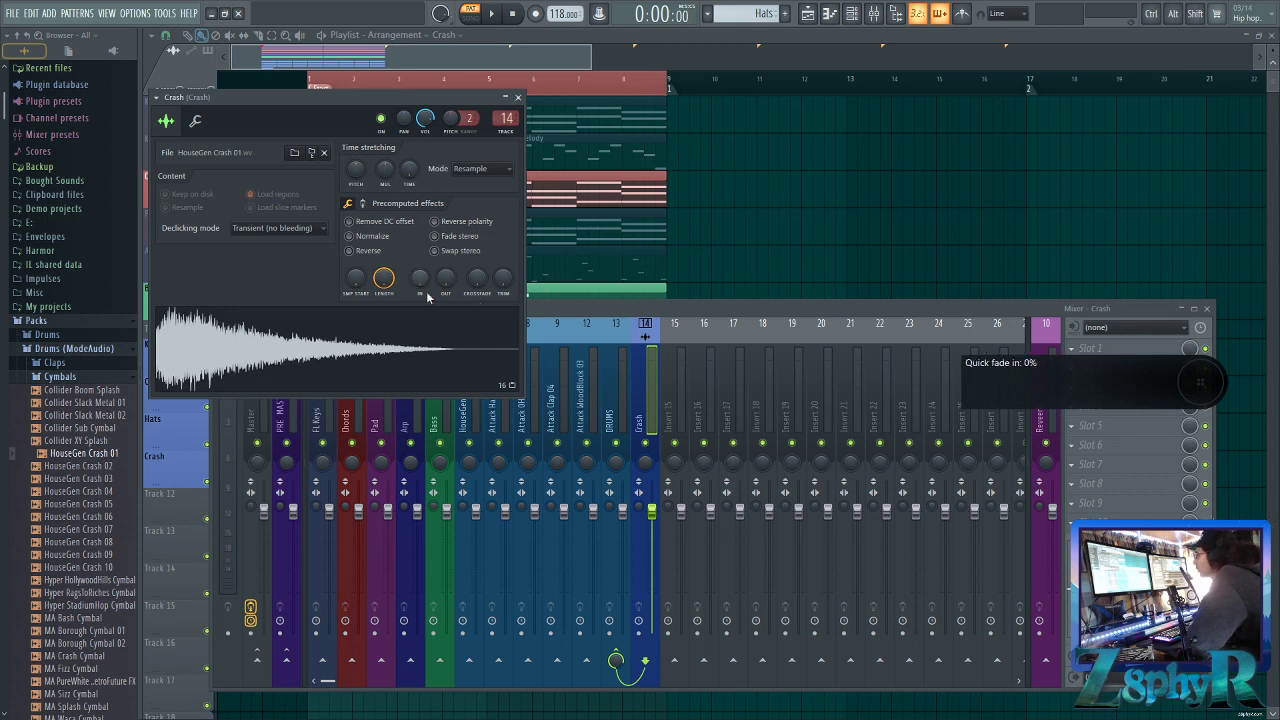
pyautogui.moveTo(420, 279); pyautogui.dragTo(446, 273)
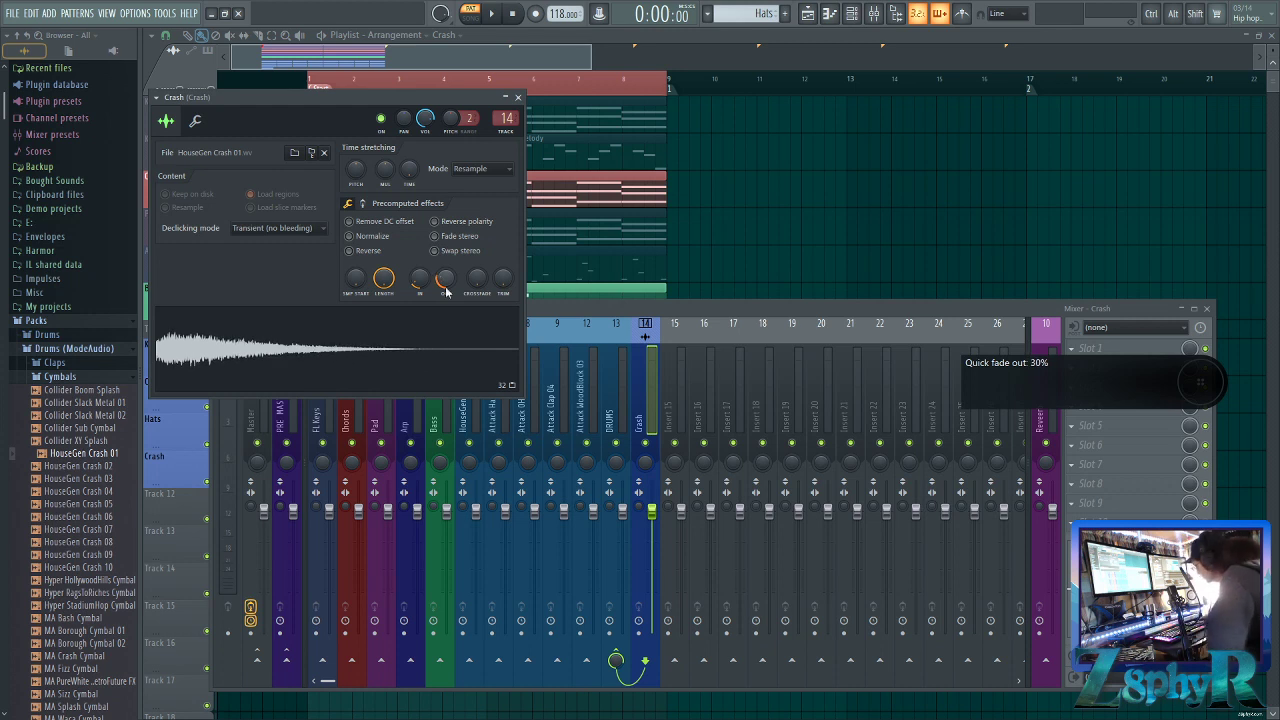
pyautogui.press('space')
pyautogui.press('space')
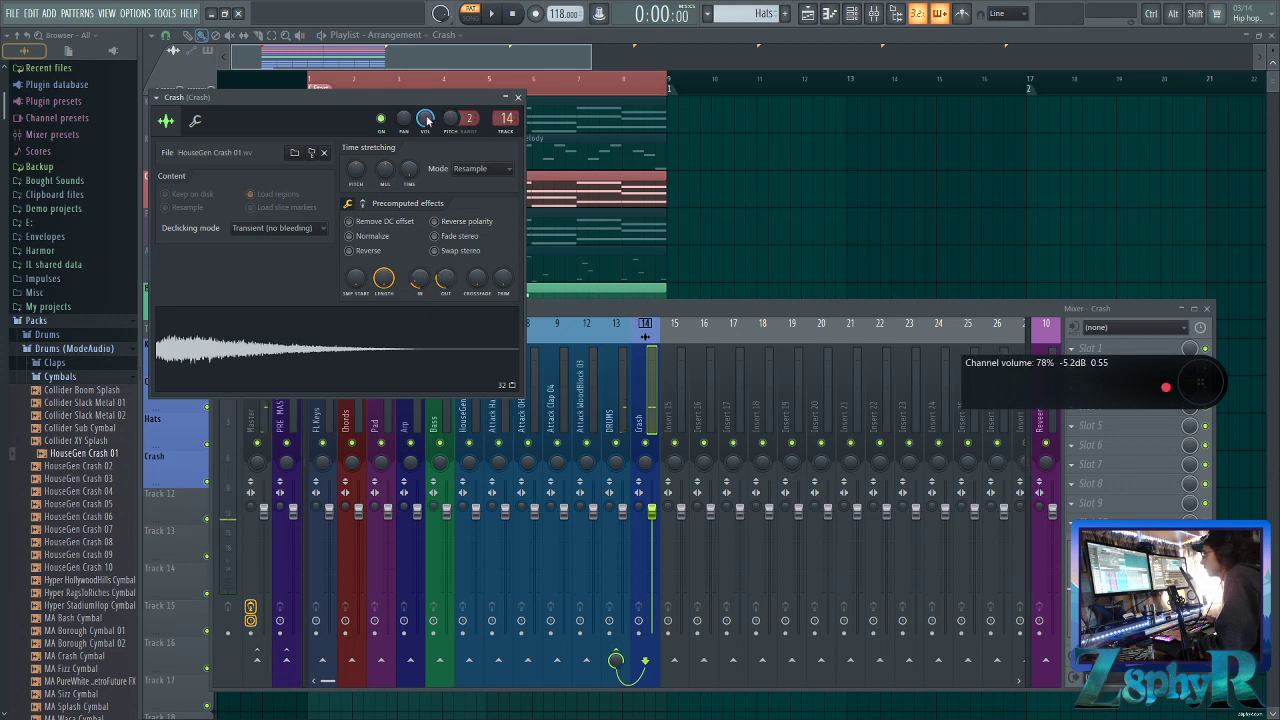
# Lower the Crash sample's volume and raise its pitch slightly while auditioning it, and close its settings and the mixer
pyautogui.click(366, 339)
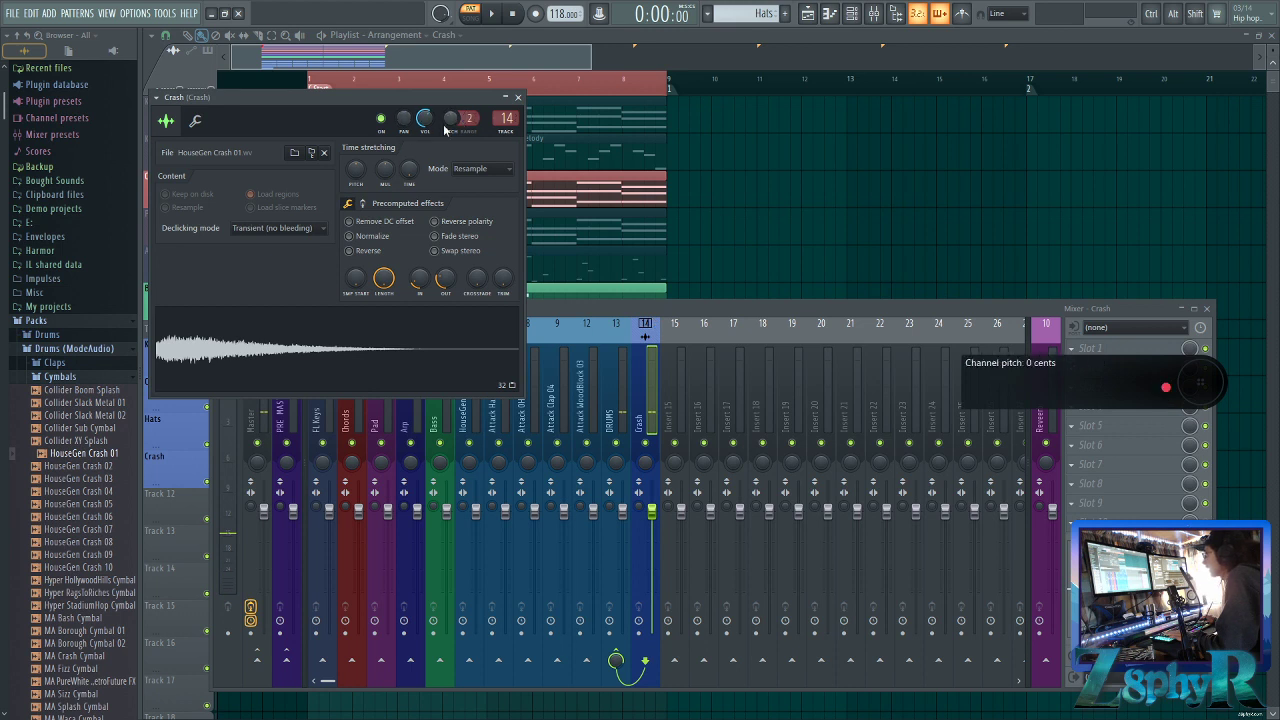
pyautogui.click(409, 333)
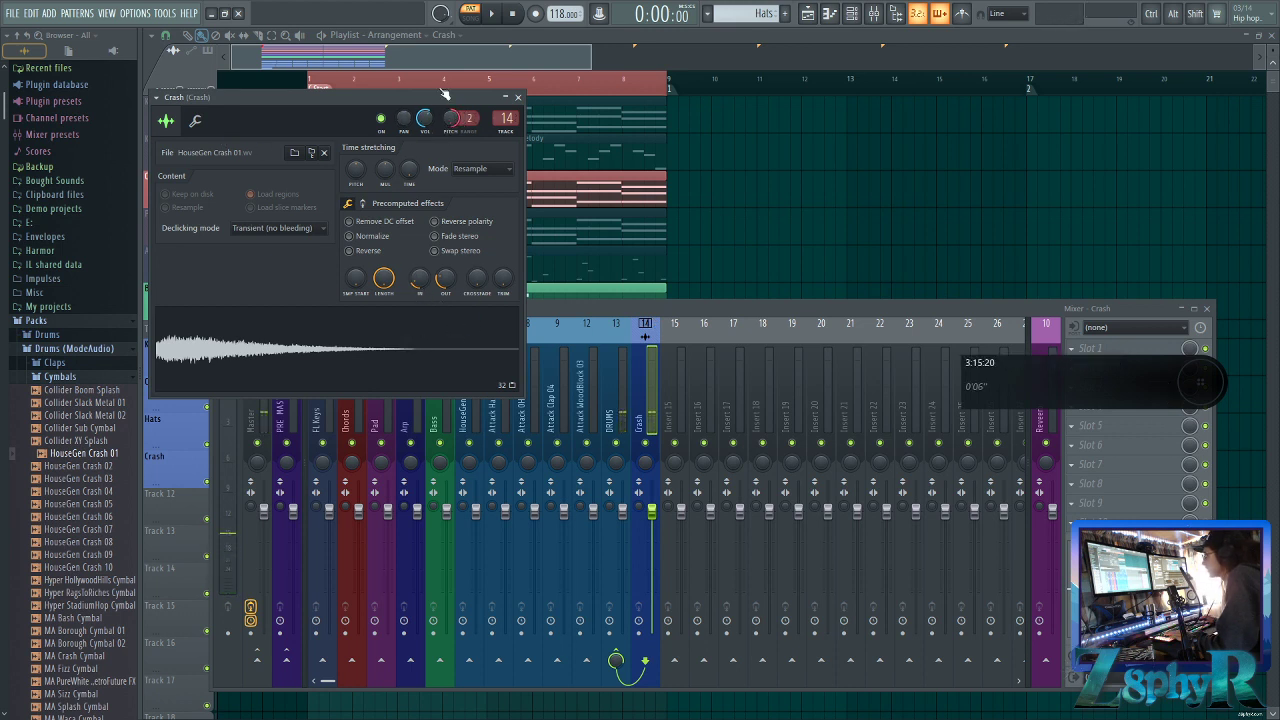
pyautogui.click(309, 322)
pyautogui.click(517, 100)
pyautogui.press('Escape')
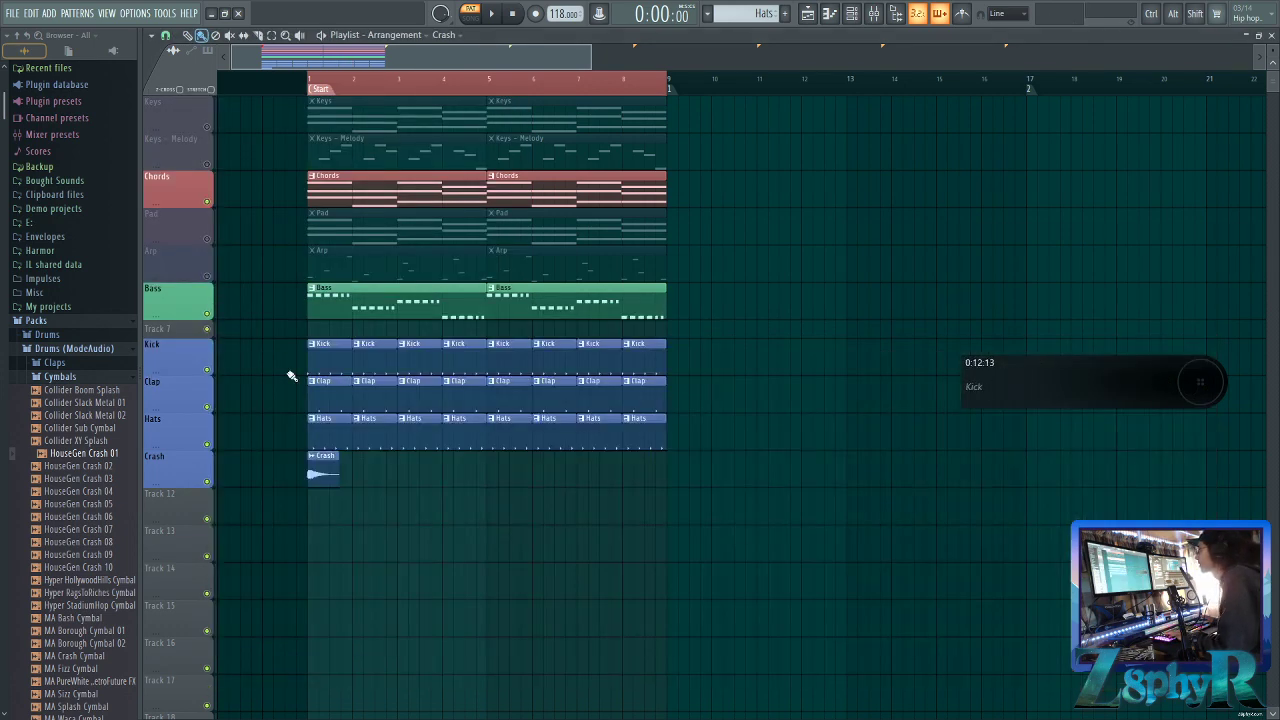
# Play the arrangement in song mode from the start of bar 1
pyautogui.click(308, 86)
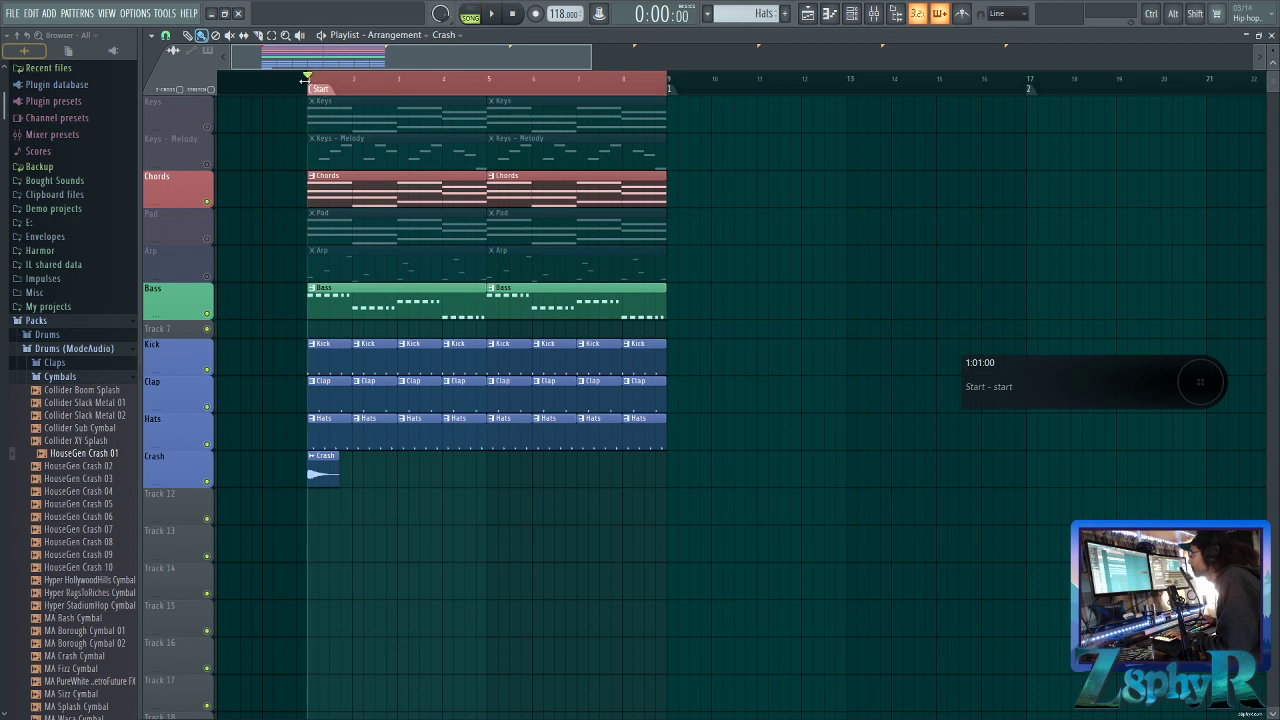
pyautogui.press('space')
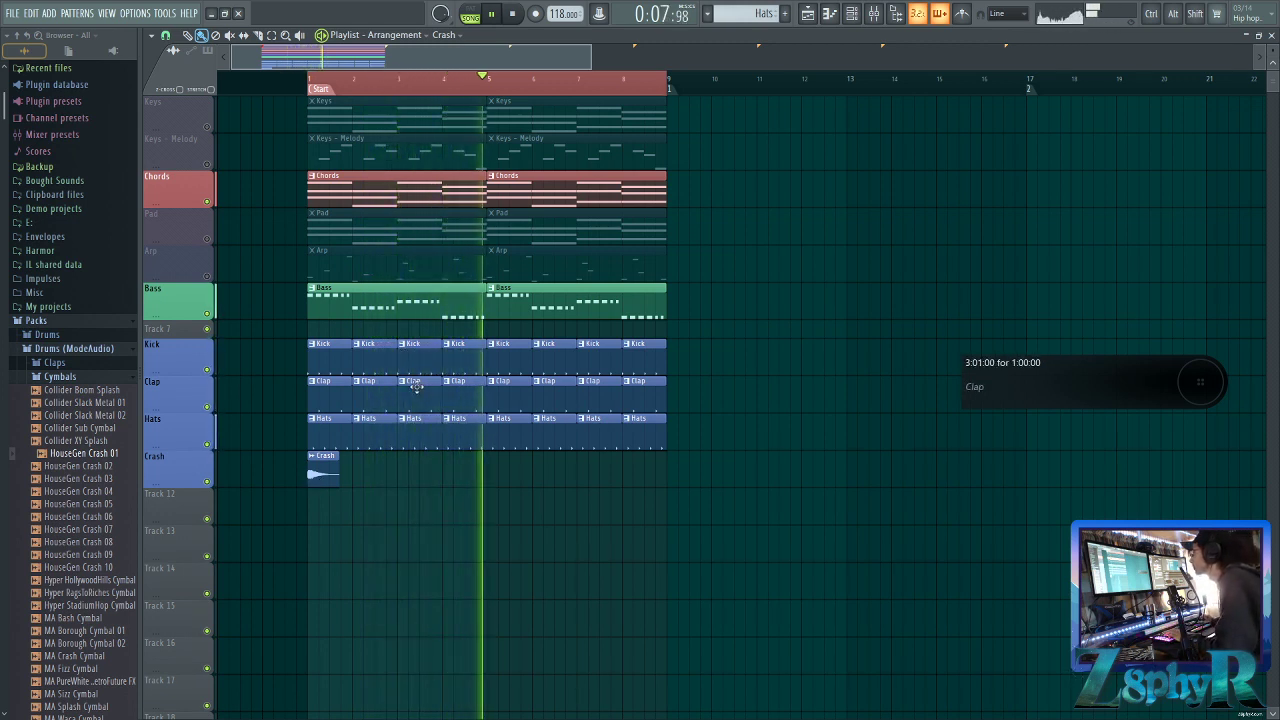
# Boost the gain of the HouseGen Kick 21 channel's sample by 5%, and play the arrangement to check the kick
pyautogui.doubleClick(312, 354)
pyautogui.press('space')
pyautogui.click(851, 13)
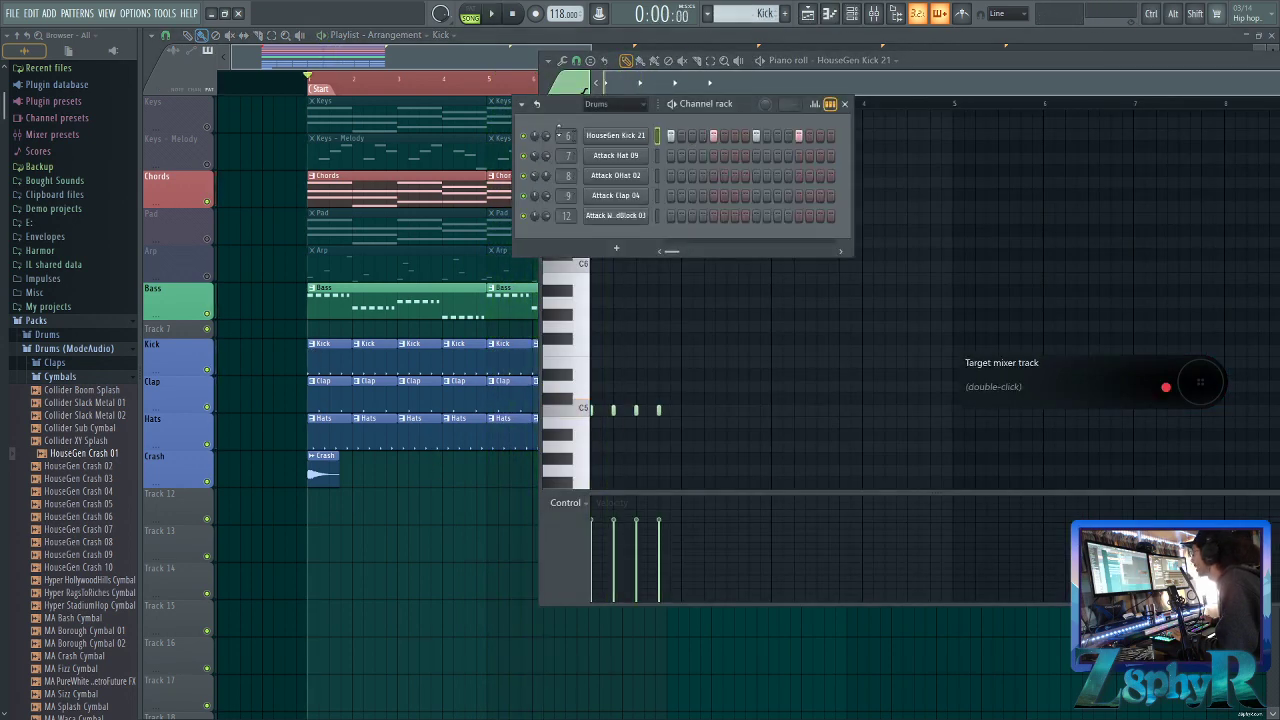
pyautogui.click(620, 135)
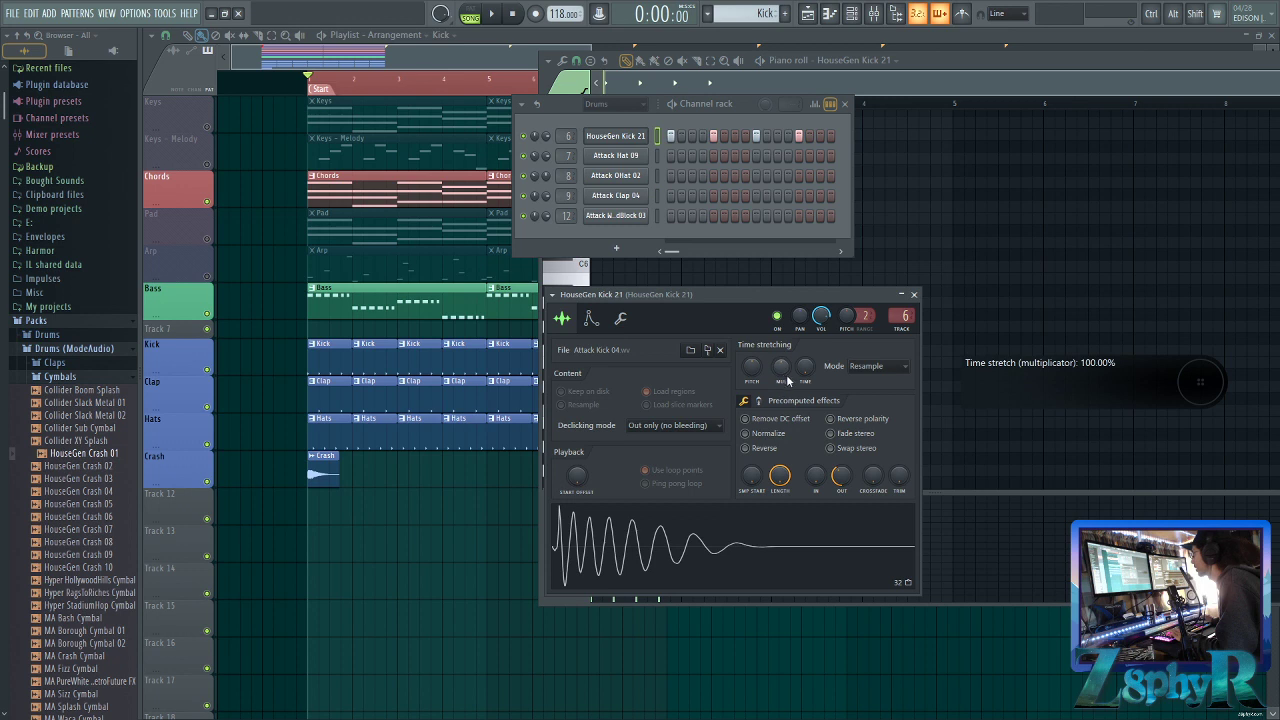
pyautogui.click(759, 401)
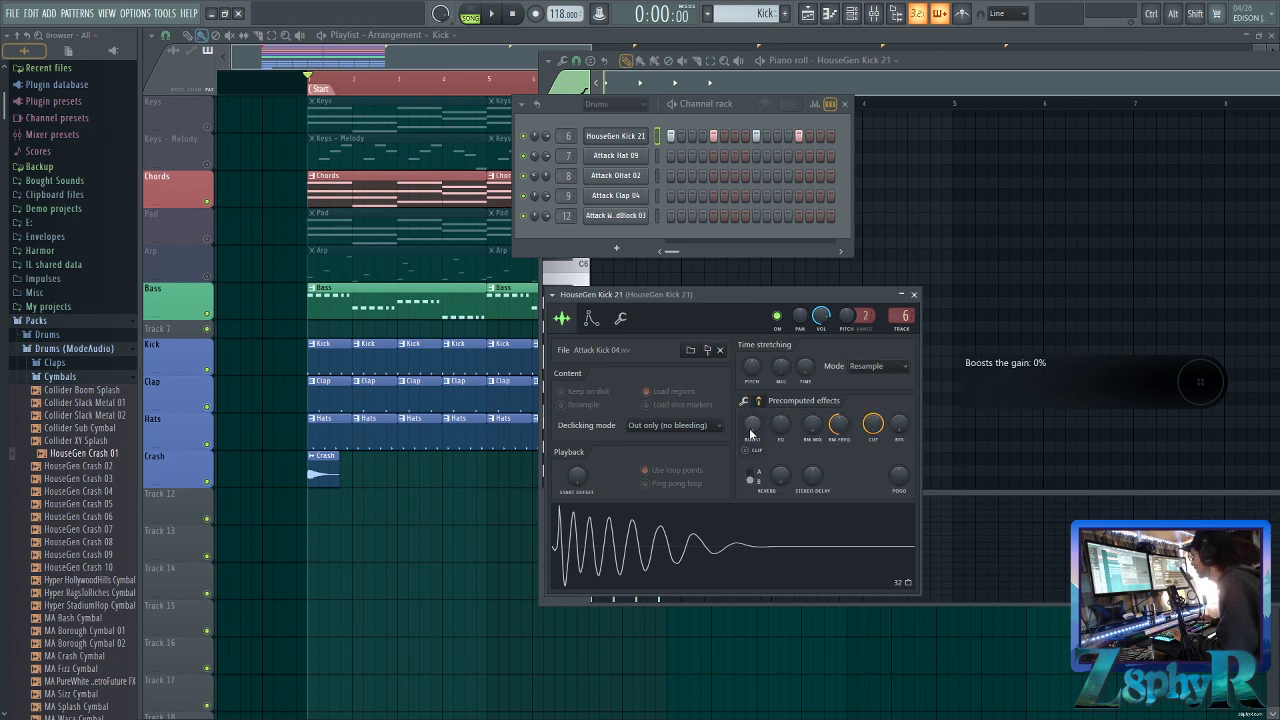
pyautogui.moveTo(752, 423); pyautogui.dragTo(752, 413)
pyautogui.press('space')
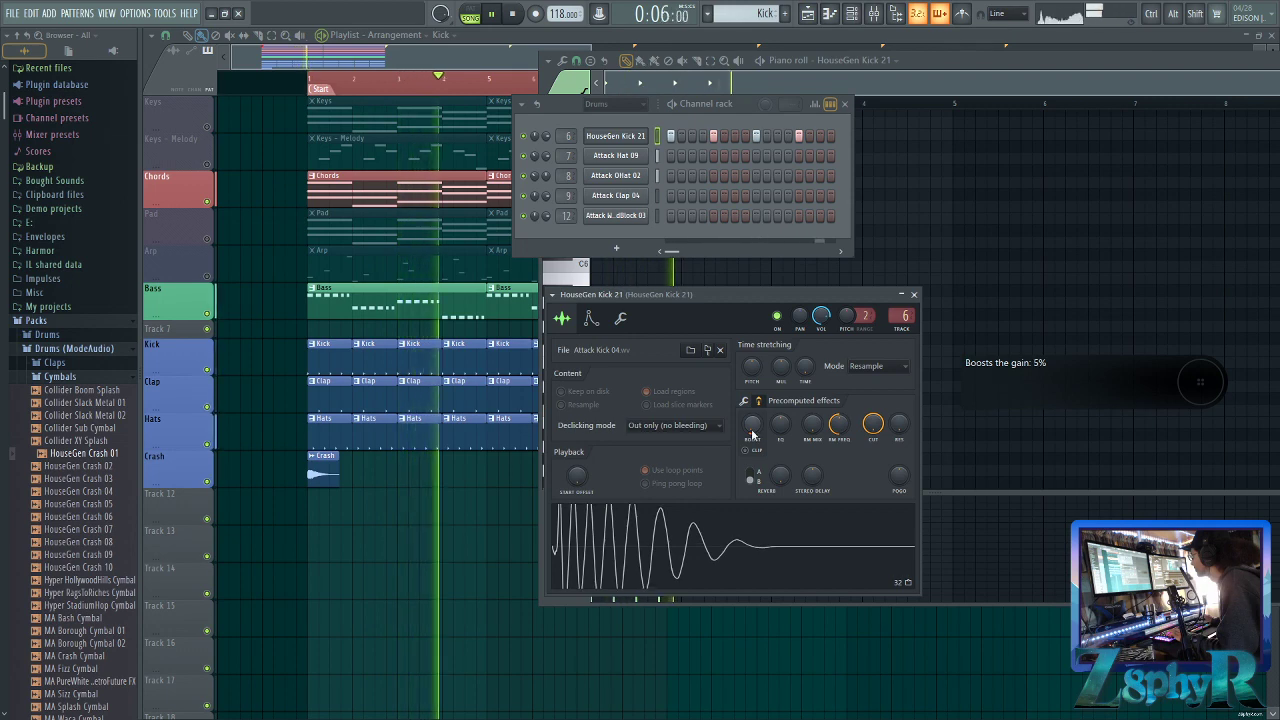
pyautogui.click(413, 442)
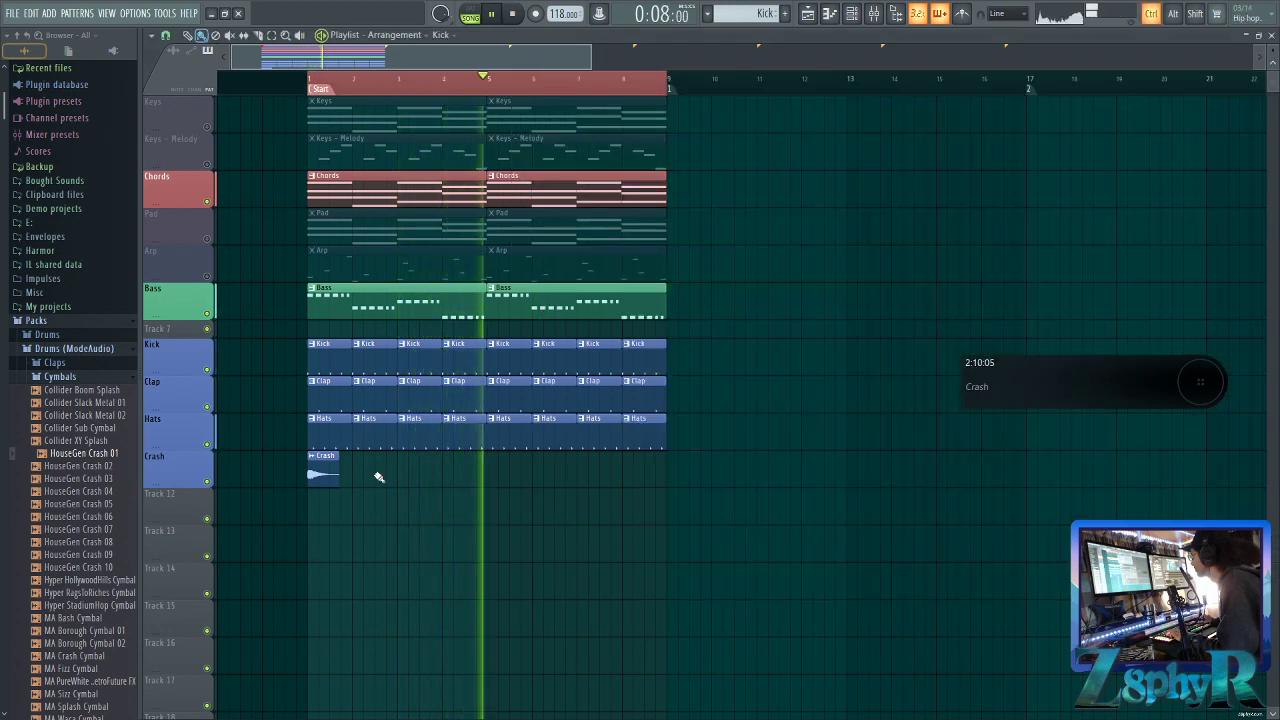
# Set the Crash sample's channel volume to 49%, audition it from the start of the arrangement, and close its settings
pyautogui.doubleClick(326, 471)
pyautogui.press('space')
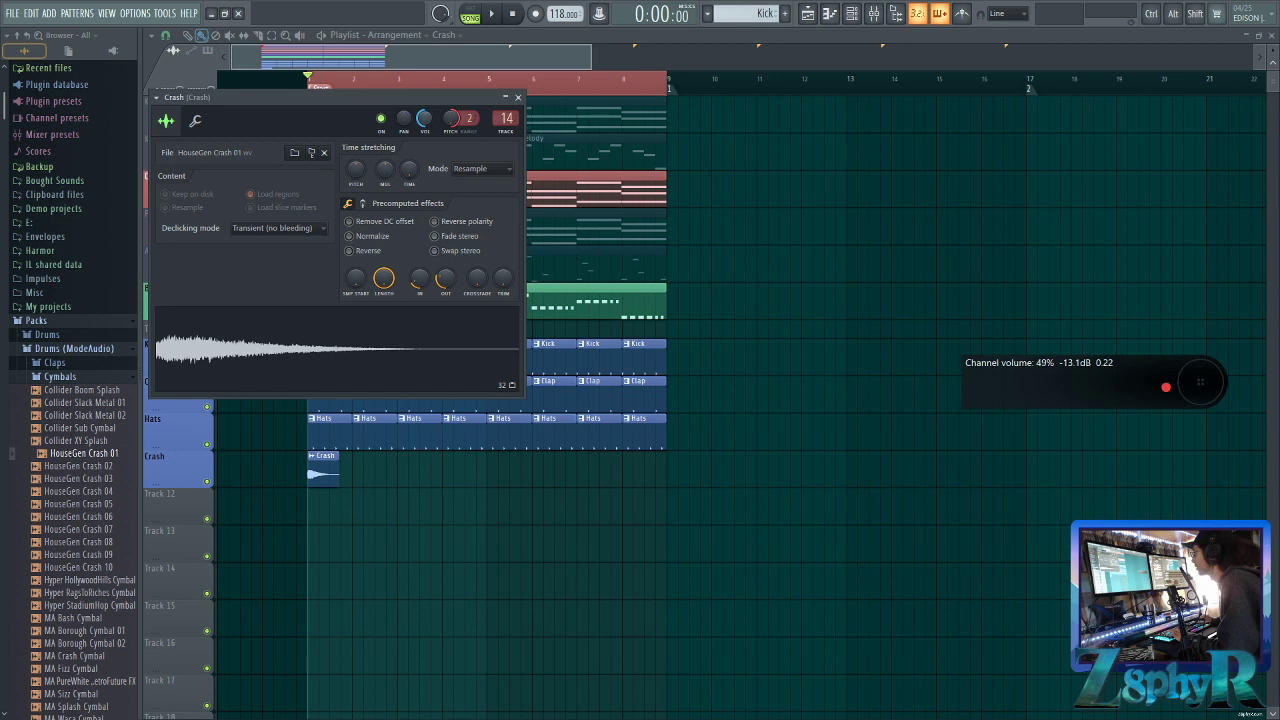
pyautogui.press('space')
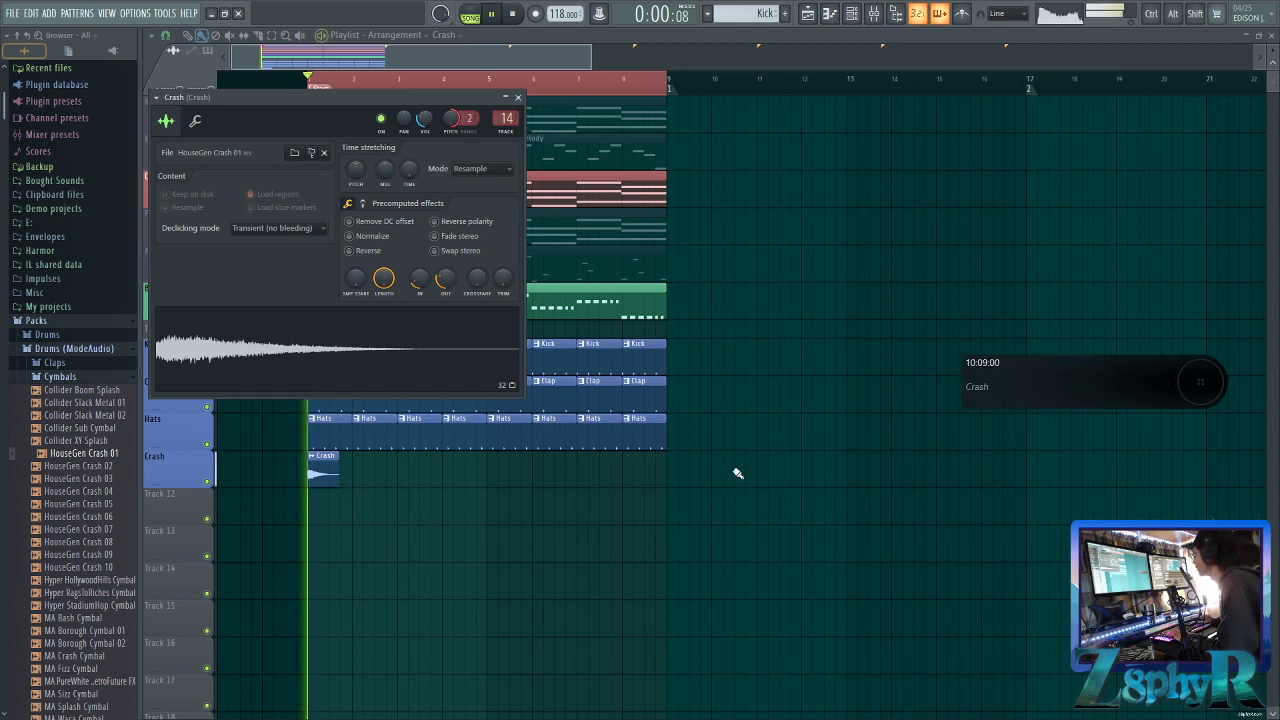
pyautogui.press('Escape')
pyautogui.moveTo(357, 498); pyautogui.dragTo(309, 462)
pyautogui.keyDown('ctrl'); pyautogui.click(395, 506); pyautogui.keyUp('ctrl')
pyautogui.press('space')
# Delete the Hats clips from bar 3 through bar 8 and merge the two remaining ones into a single two-bar pattern clip
pyautogui.press('ctrl')
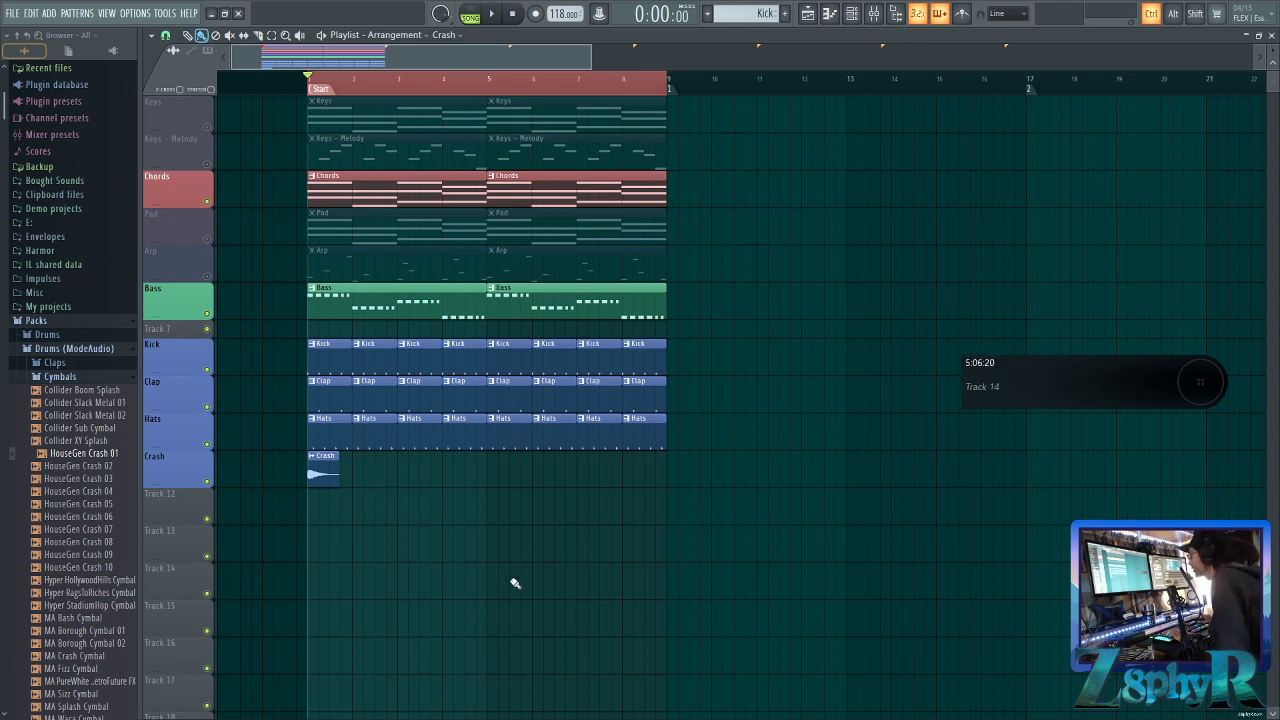
pyautogui.moveTo(424, 459)
pyautogui.mouseDown()
pyautogui.moveTo(571, 437)
pyautogui.moveTo(682, 455)
pyautogui.mouseUp()
pyautogui.press('ctrl')
pyautogui.moveTo(437, 449); pyautogui.dragTo(328, 430)
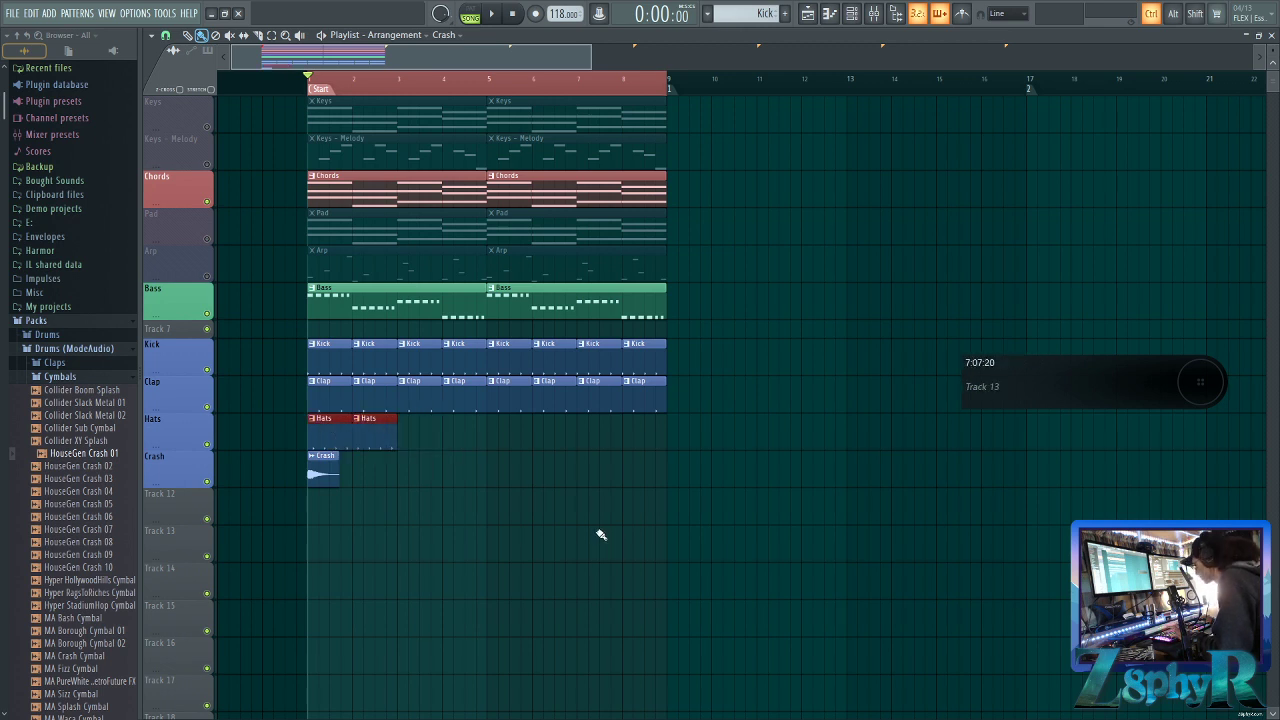
pyautogui.hotkey('ctrl', 'g')
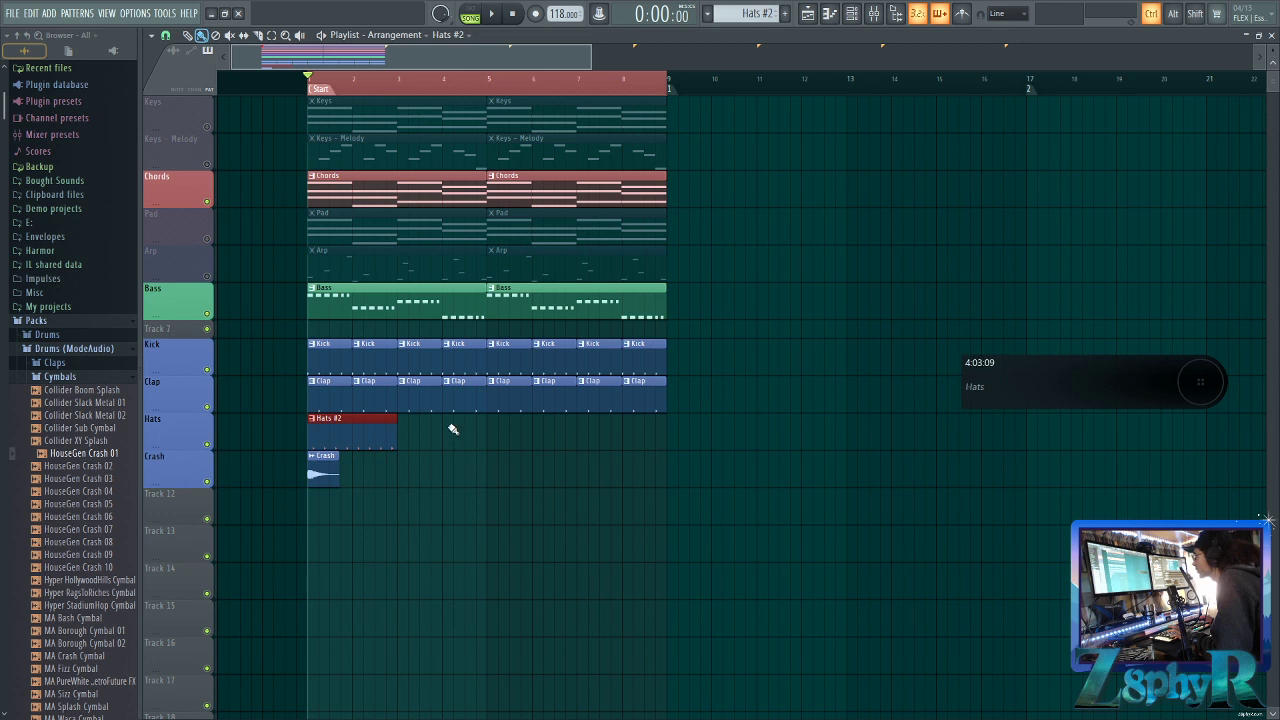
pyautogui.keyDown('ctrl'); pyautogui.click(419, 499); pyautogui.keyUp('ctrl')
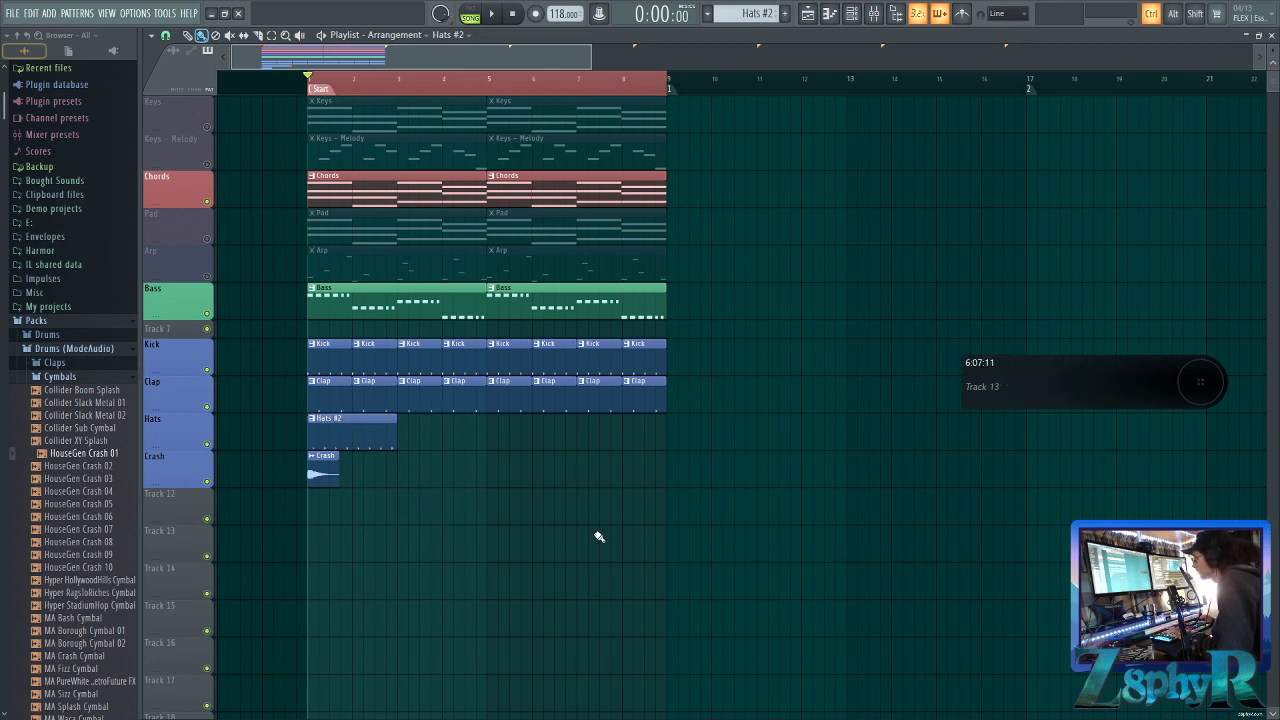
# Open the merged two-bar Hats pattern in the Channel rack and widen the rack until all 32 steps show
pyautogui.doubleClick(379, 436)
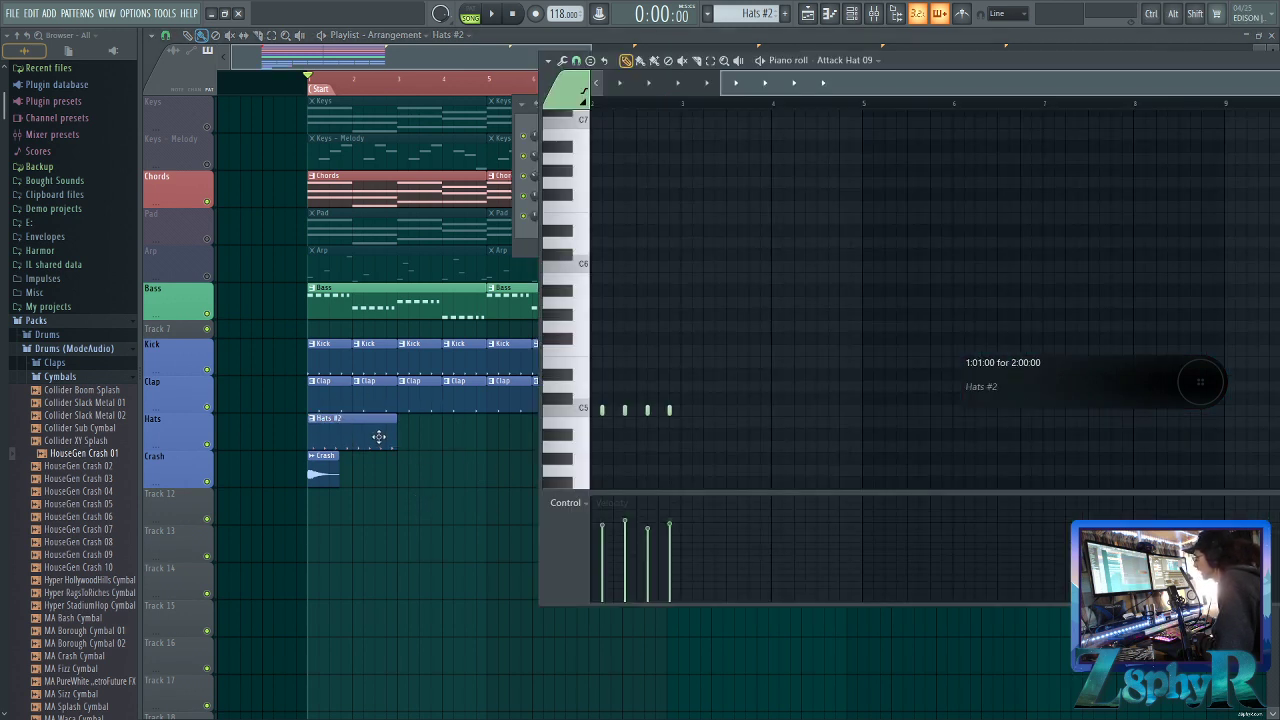
pyautogui.click(851, 15)
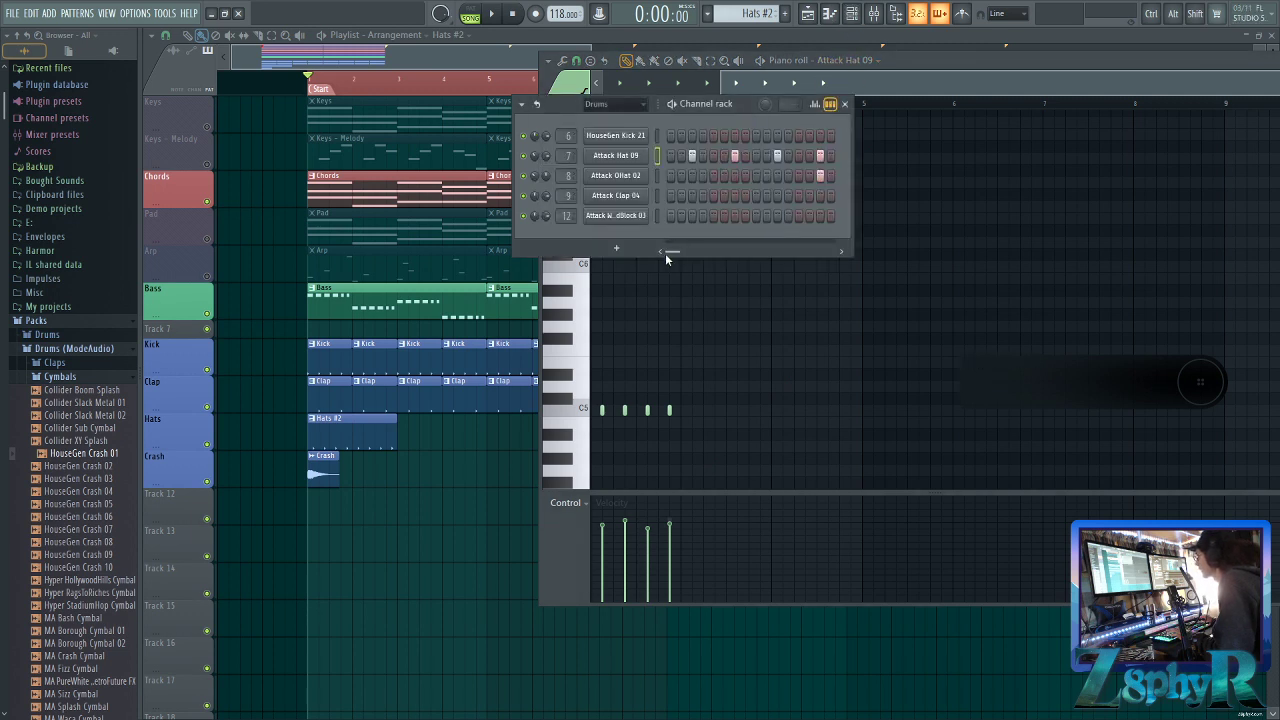
pyautogui.click(845, 253)
pyautogui.click(845, 253)
pyautogui.moveTo(671, 252); pyautogui.dragTo(663, 252)
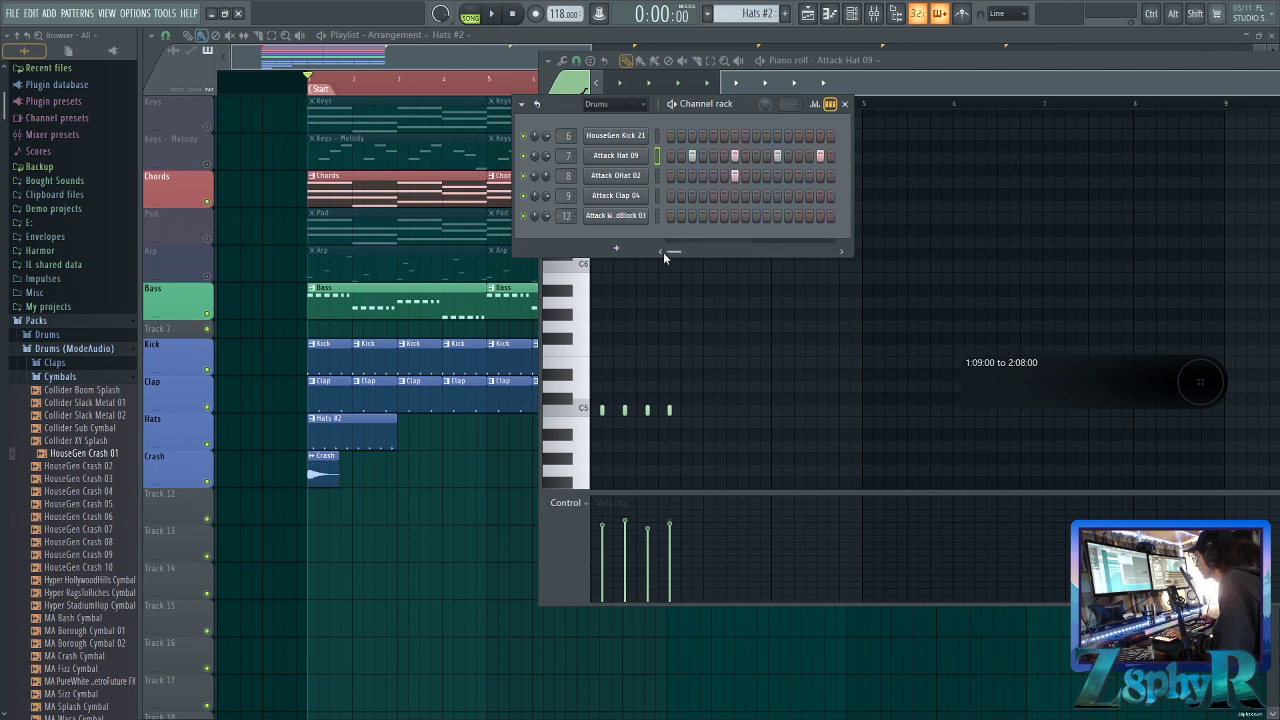
pyautogui.moveTo(855, 205); pyautogui.dragTo(1038, 208)
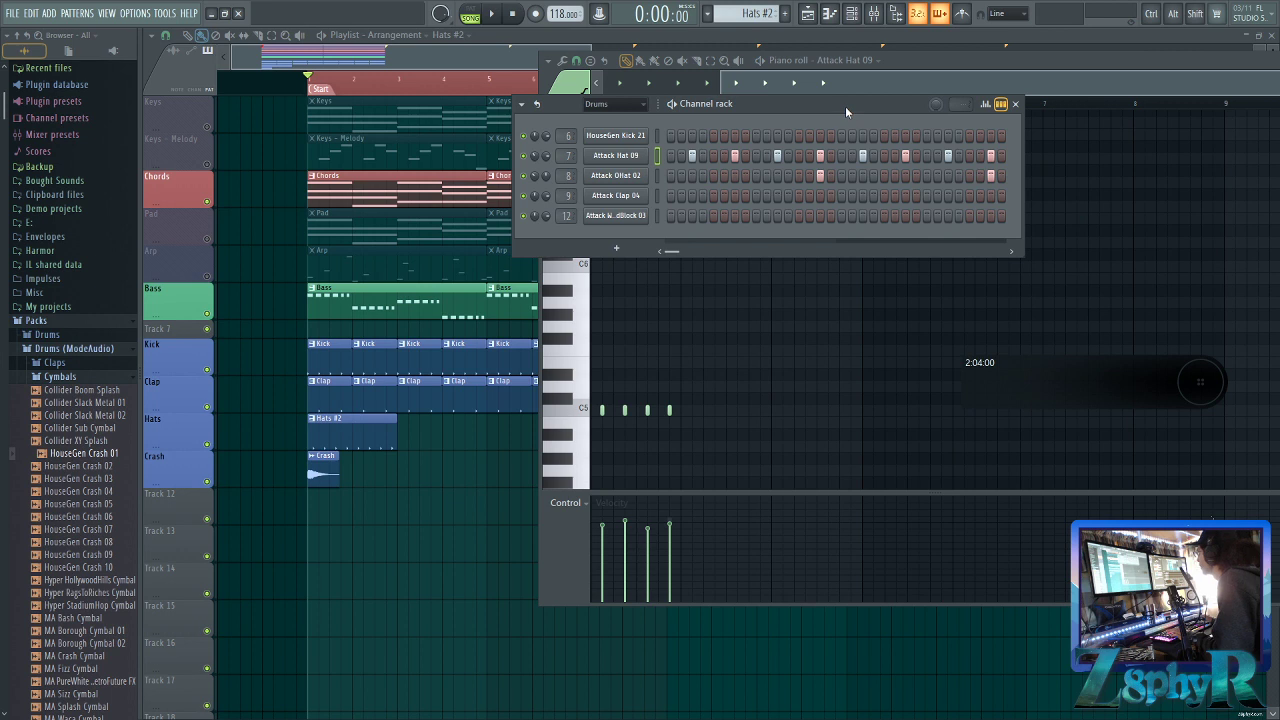
pyautogui.moveTo(845, 106); pyautogui.dragTo(664, 243)
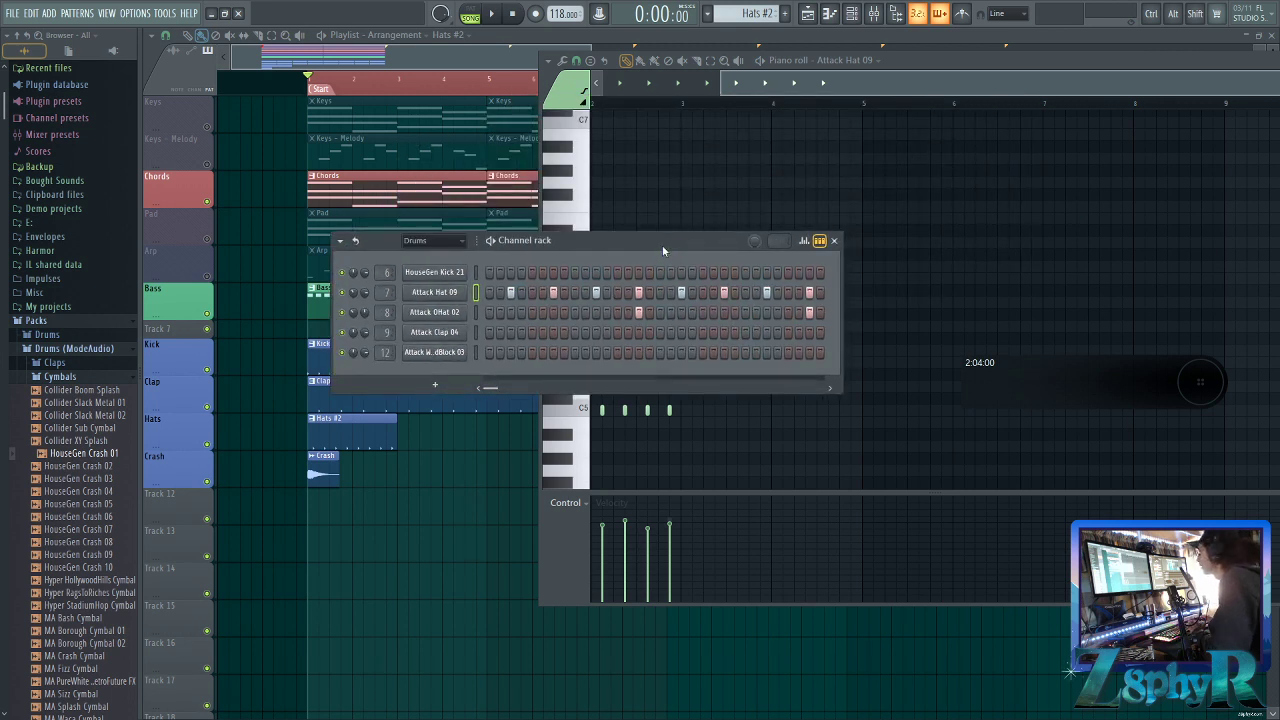
# Remove the Attack OHat 02 hit on step 15 of the first bar, close the editors, and briefly play the arrangement
pyautogui.click(640, 312)
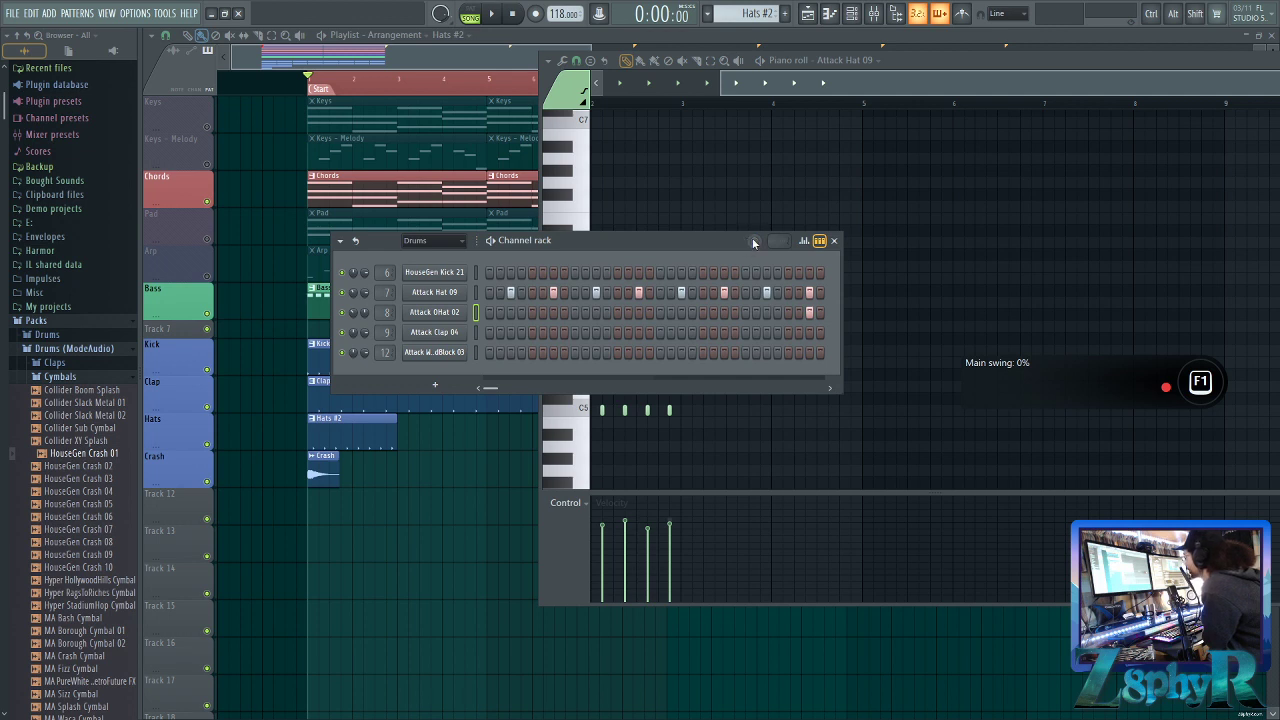
pyautogui.moveTo(779, 241); pyautogui.dragTo(781, 240)
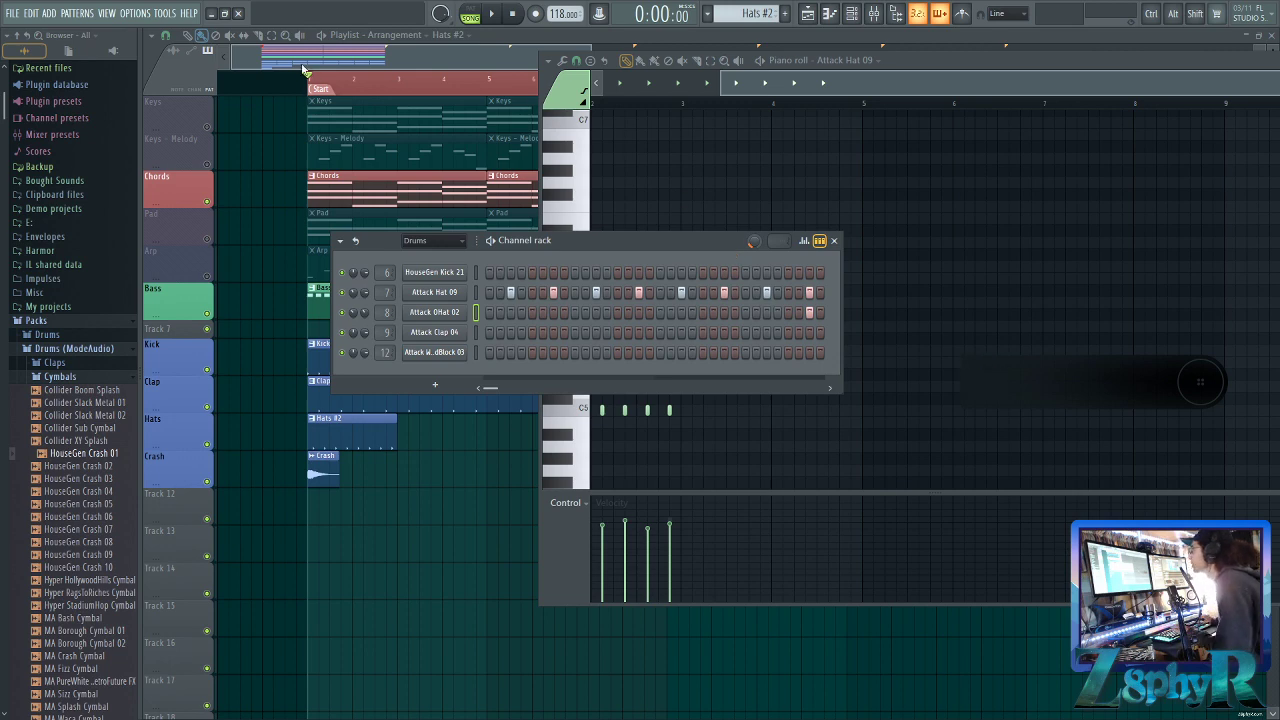
pyautogui.press('F12')
pyautogui.click(492, 14)
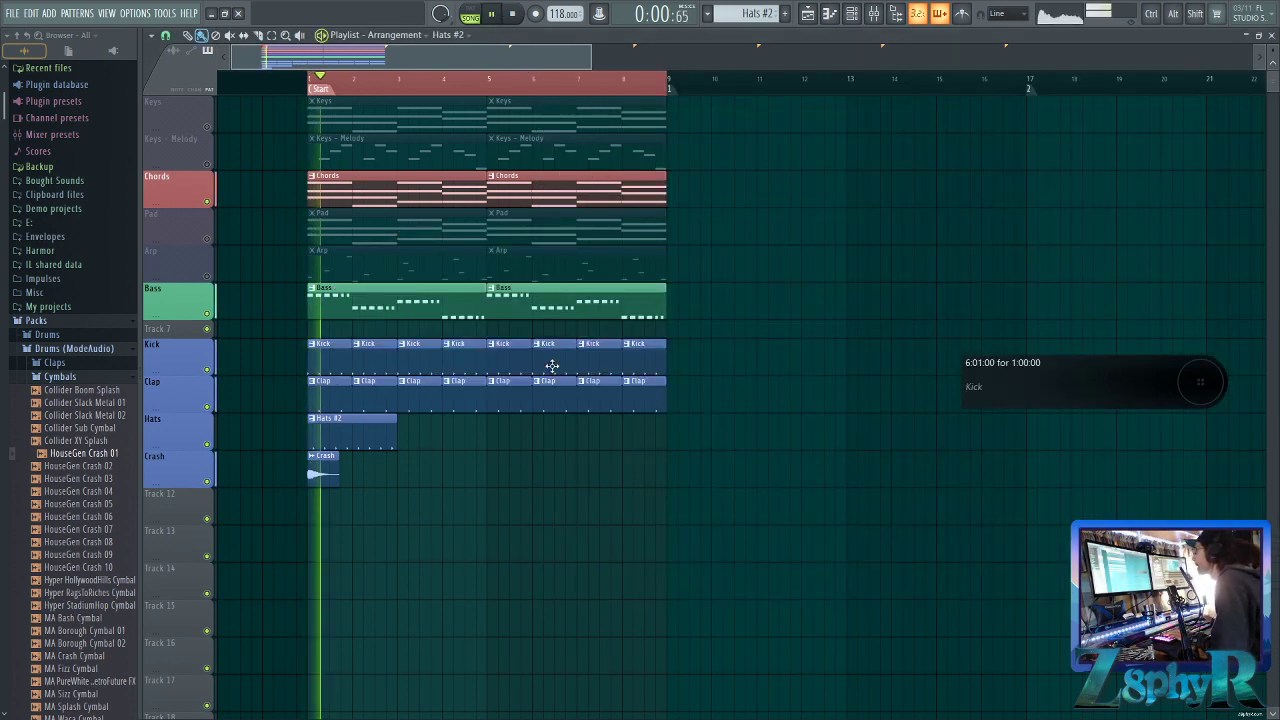
pyautogui.press('space')
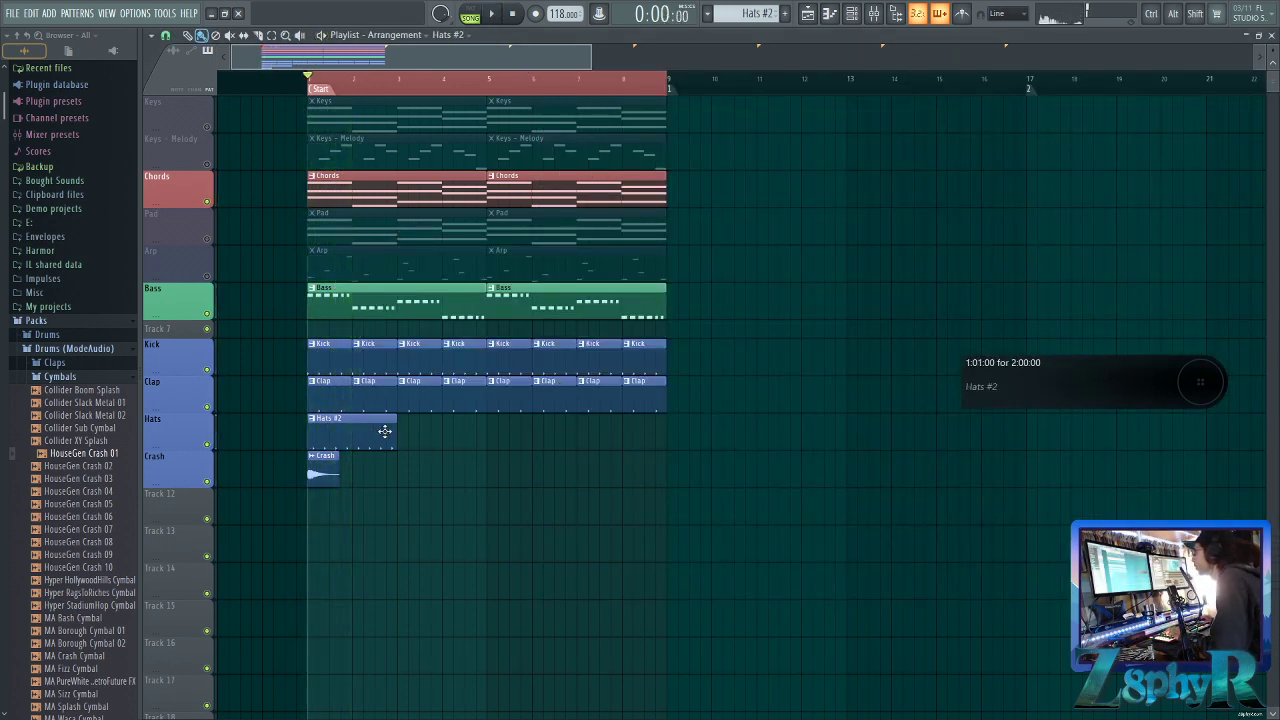
# Repeat the Hats #2 pattern along the Hats track so it fills all eight bars
pyautogui.click(403, 436)
pyautogui.moveTo(485, 440); pyautogui.dragTo(594, 437)
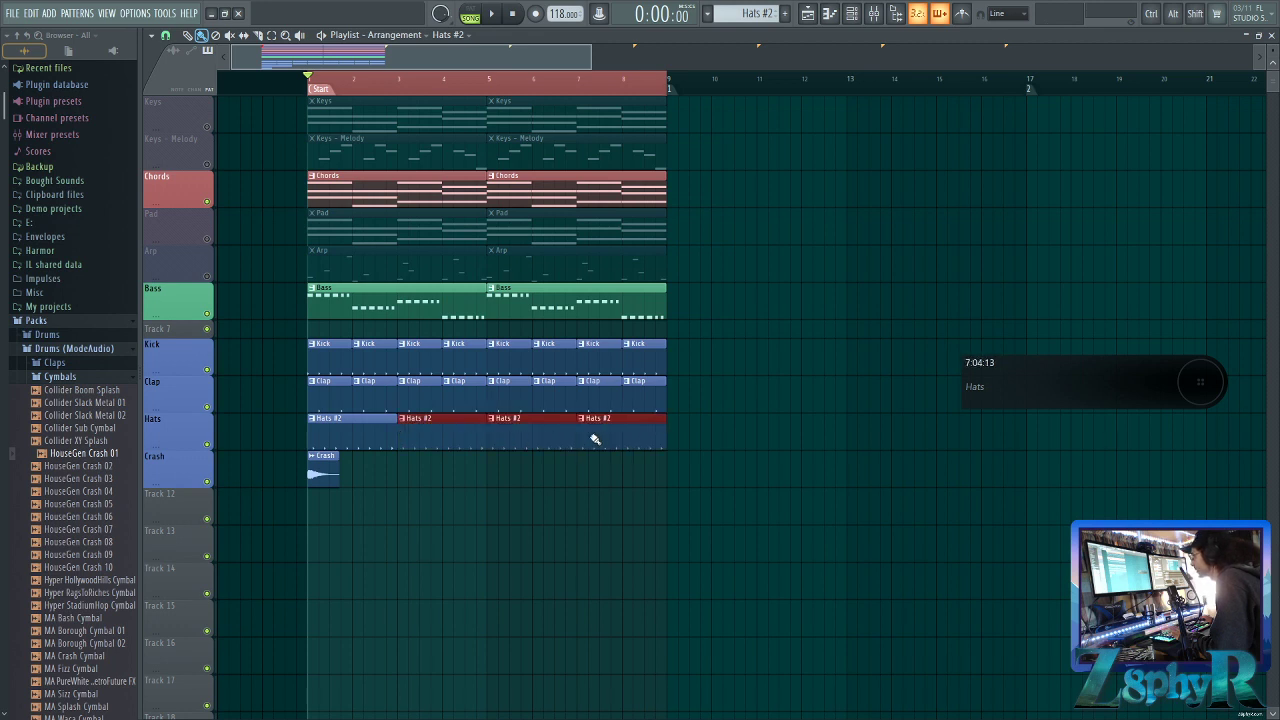
pyautogui.keyDown('ctrl'); pyautogui.click(623, 514); pyautogui.keyUp('ctrl')
# Play the arrangement and unmute the Arp, Pad and Keys - Melody tracks
pyautogui.press('space')
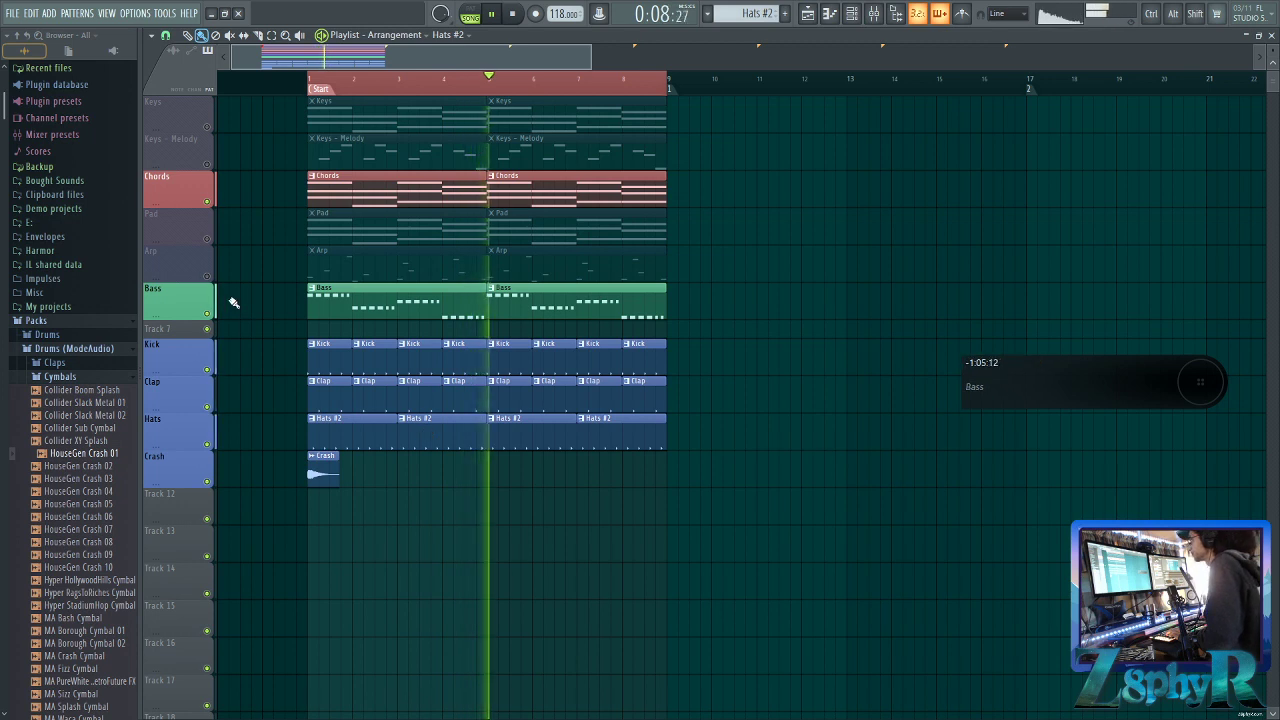
pyautogui.click(207, 276)
pyautogui.click(207, 238)
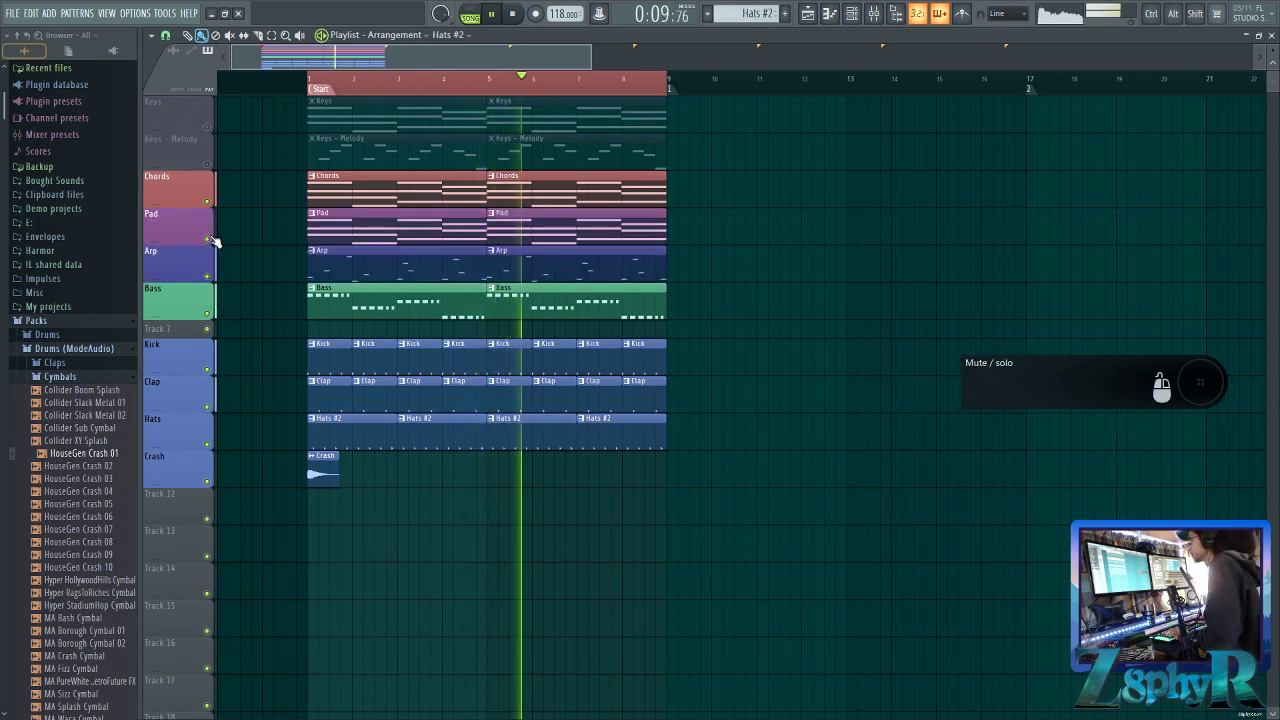
pyautogui.click(210, 164)
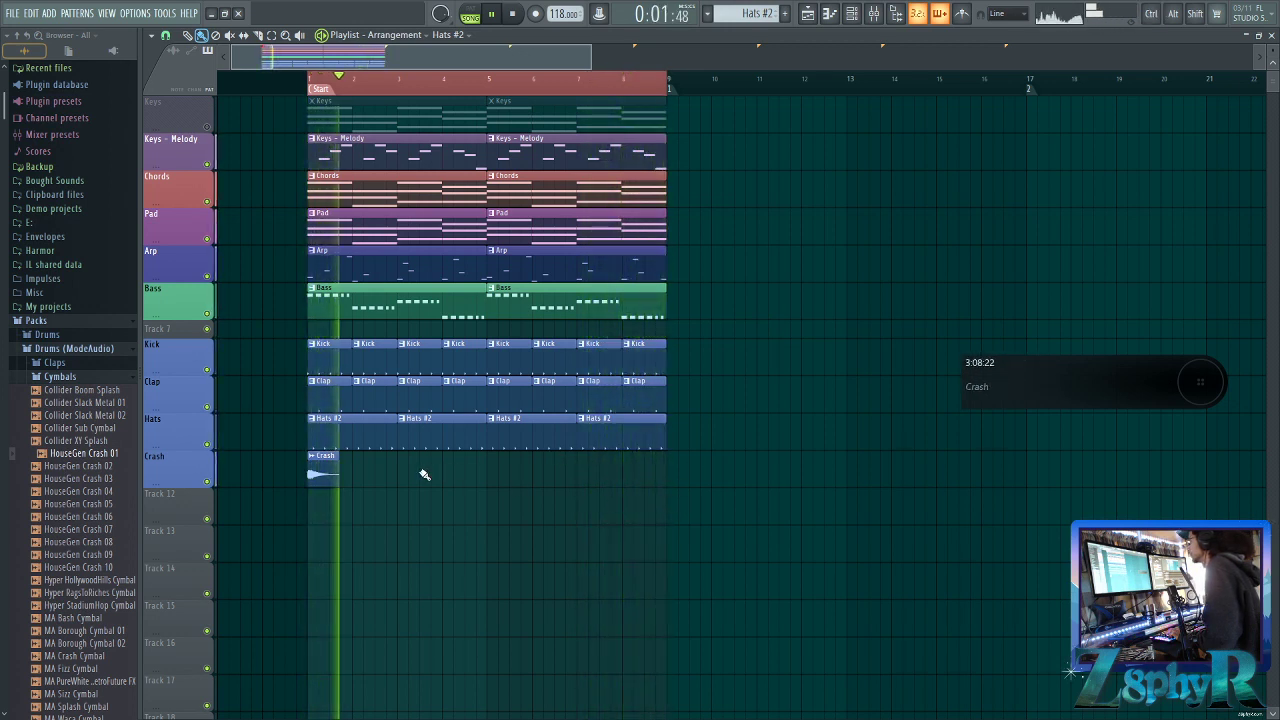
# Stop playback, open the Crash clip's channel settings and turn up its precomputed reverb with reverb type B
pyautogui.doubleClick(325, 465)
pyautogui.press('space')
pyautogui.doubleClick(506, 118)
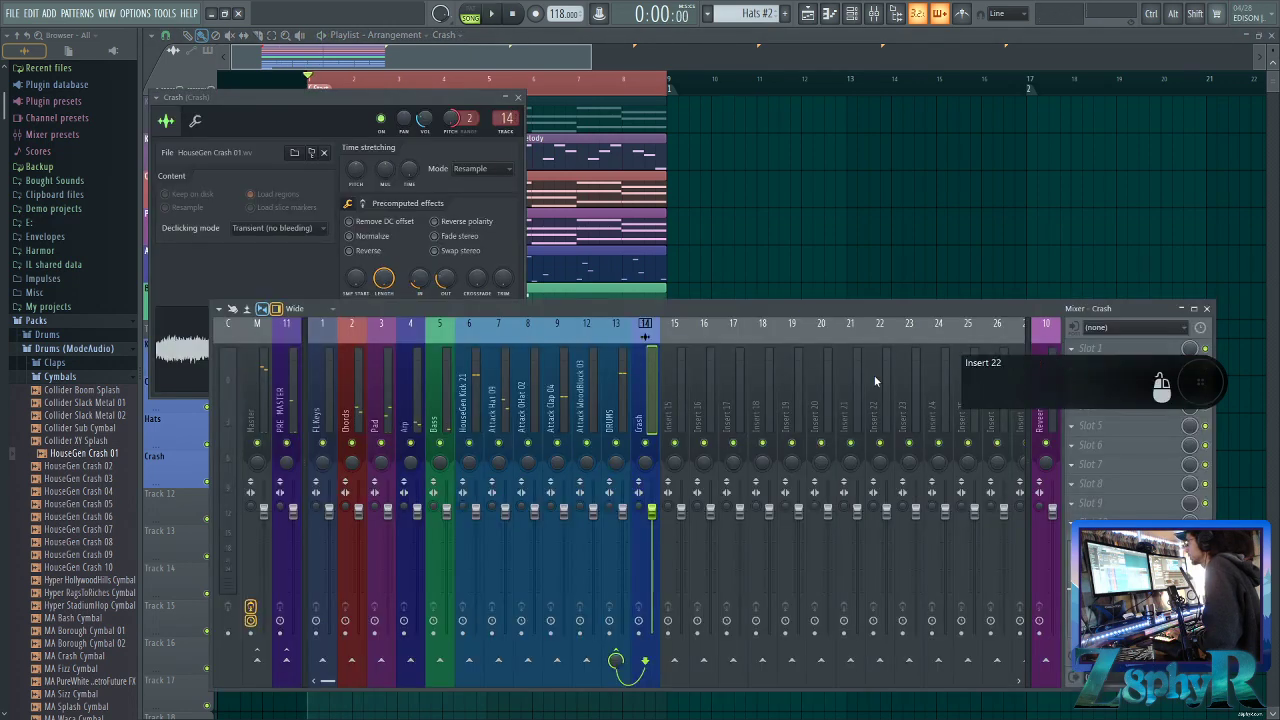
pyautogui.click(350, 104)
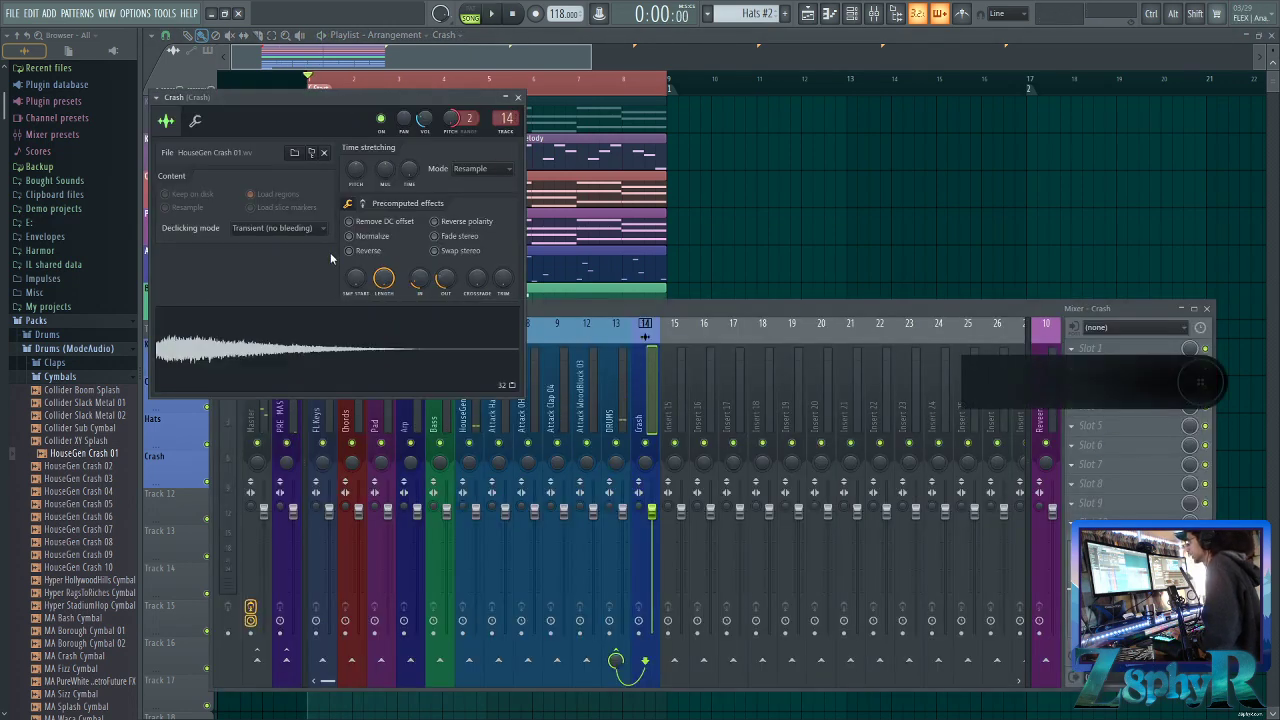
pyautogui.click(363, 204)
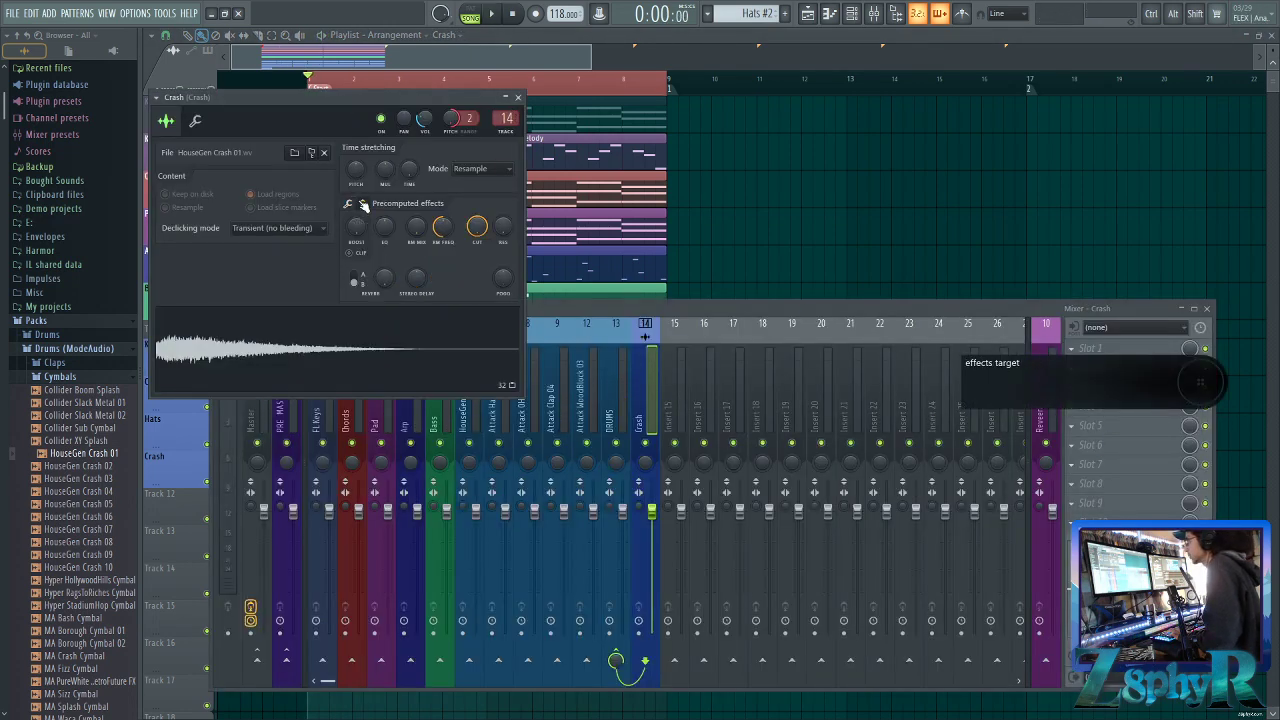
pyautogui.click(357, 286)
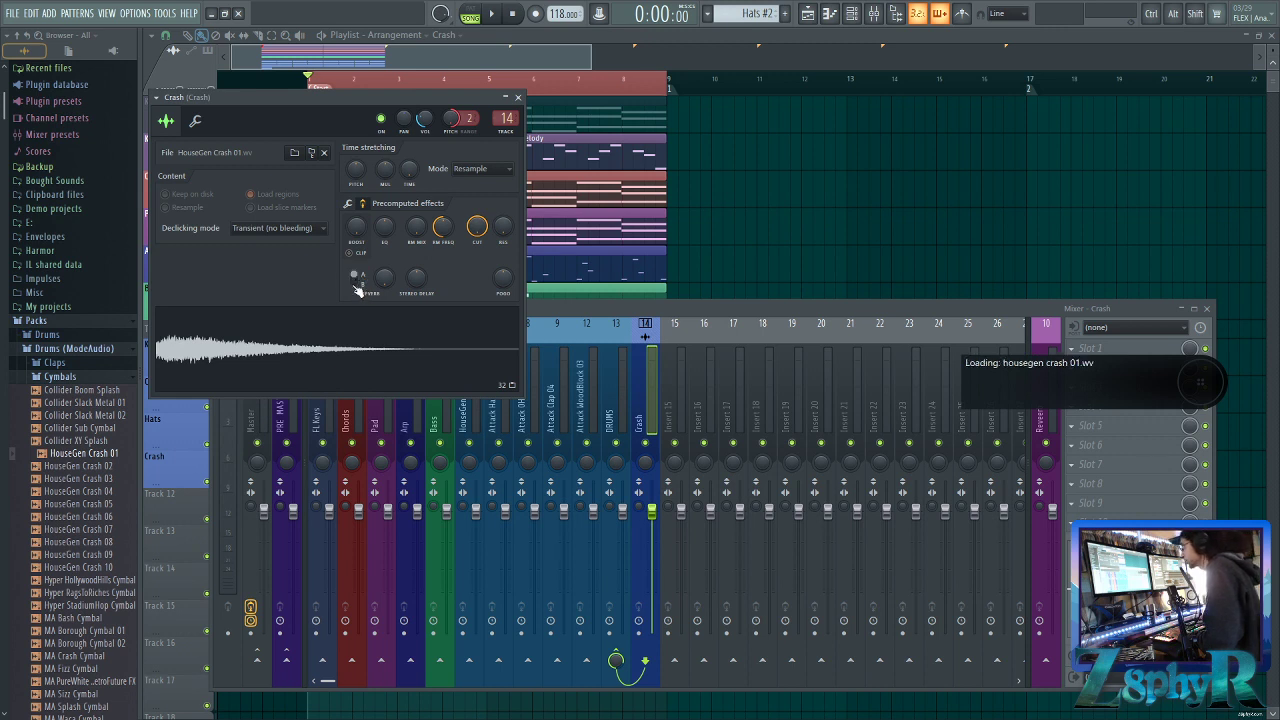
pyautogui.moveTo(383, 281); pyautogui.dragTo(383, 222)
pyautogui.click(368, 321)
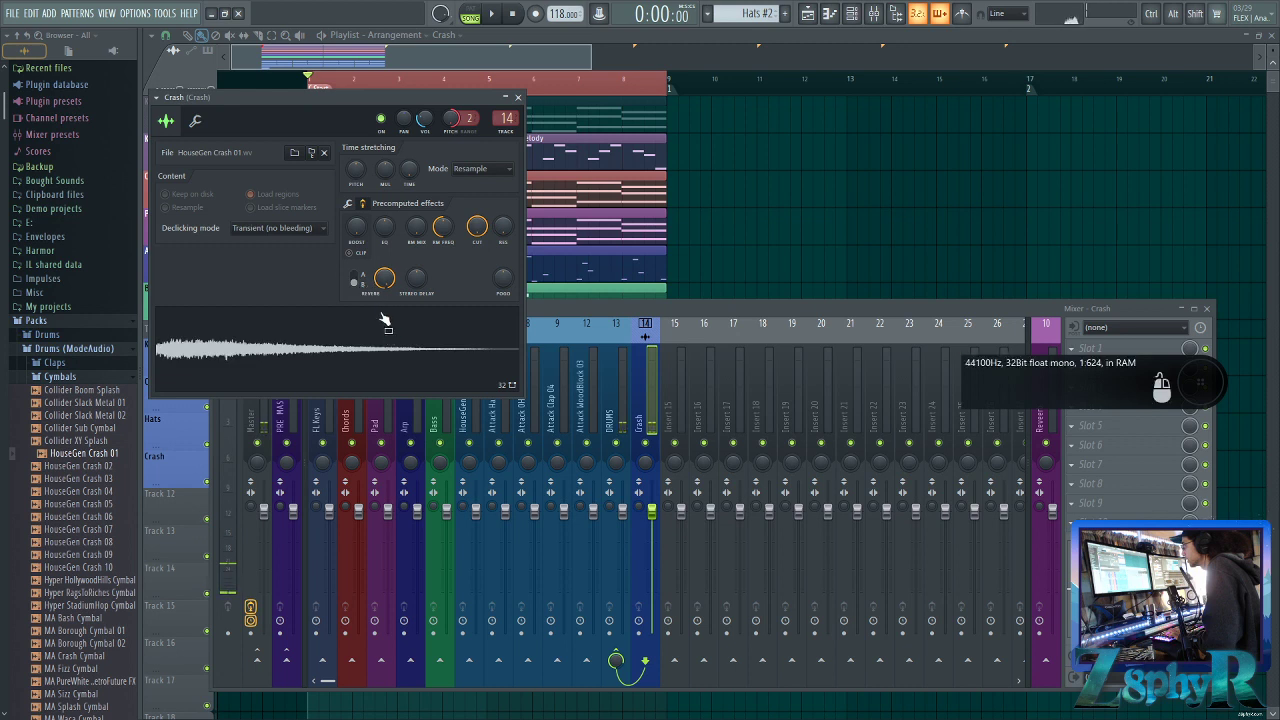
# Compare reverb types A and B on the Crash sample, add a little stereo delay and finish on type B
pyautogui.click(355, 282)
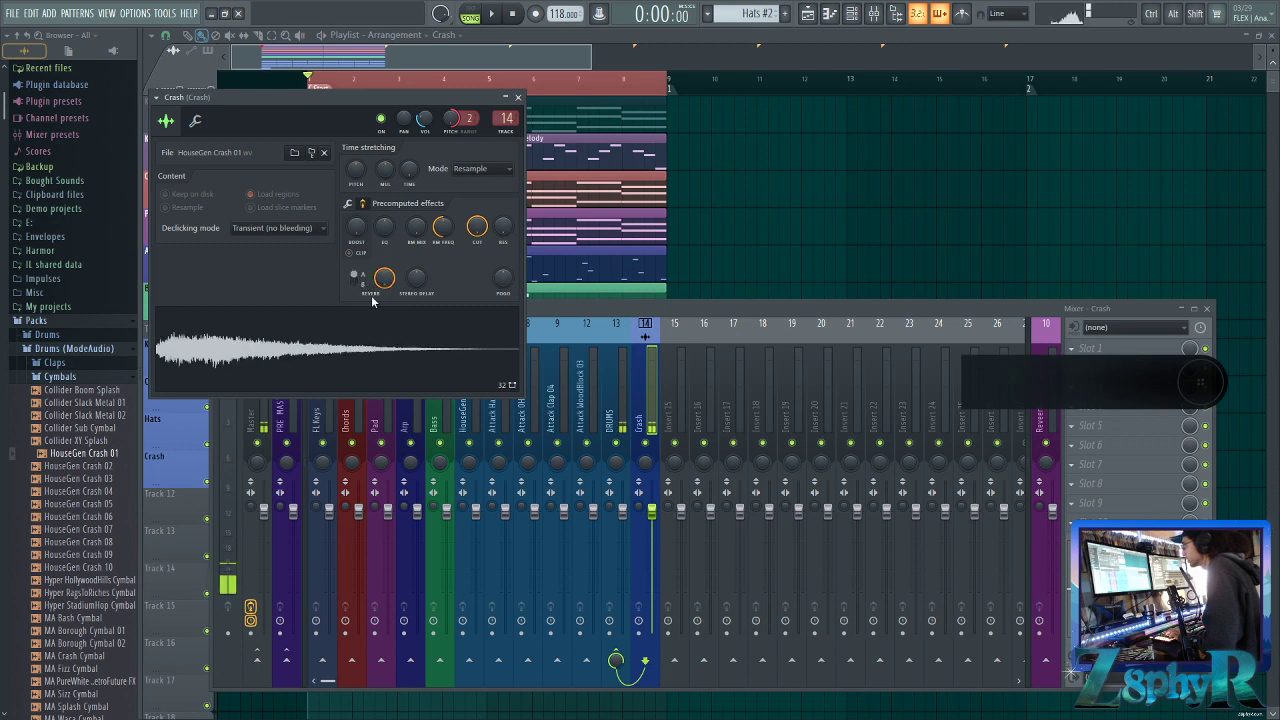
pyautogui.click(371, 354)
pyautogui.moveTo(408, 278); pyautogui.dragTo(410, 297)
pyautogui.click(407, 344)
pyautogui.click(354, 280)
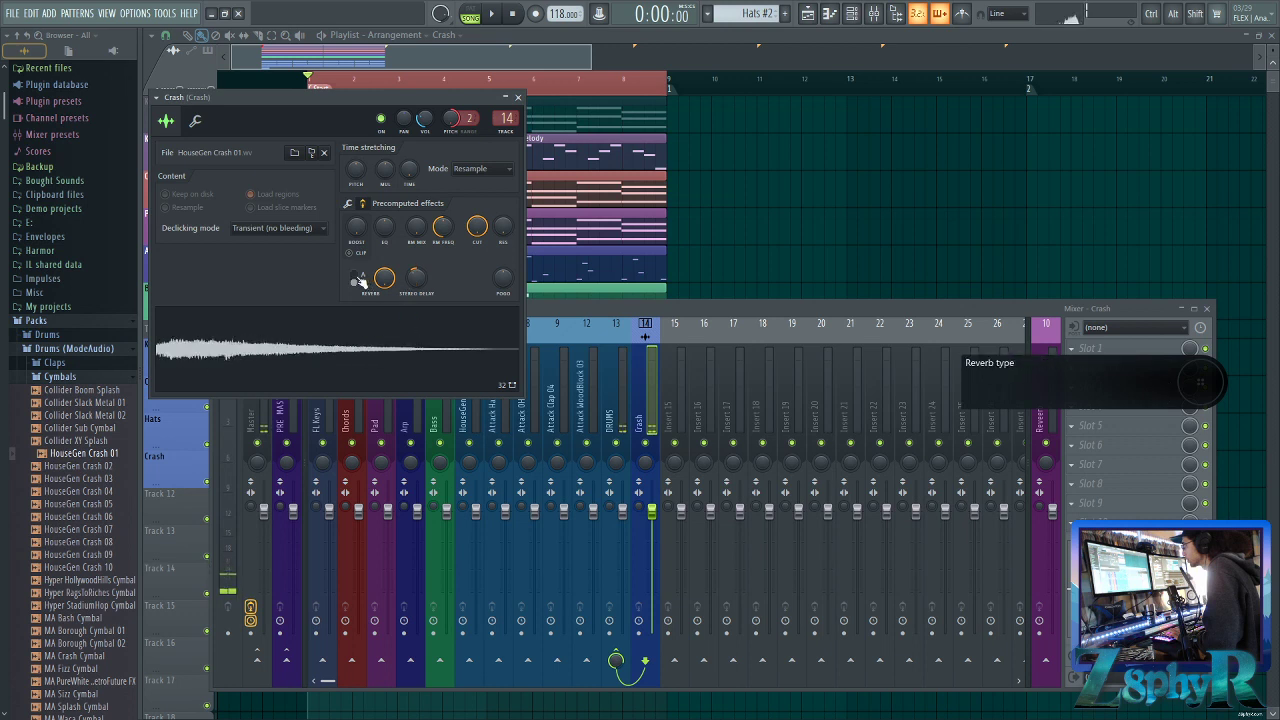
# Close the Crash channel settings and the mixer, and unmute the Keys track in the playlist
pyautogui.click(1096, 348)
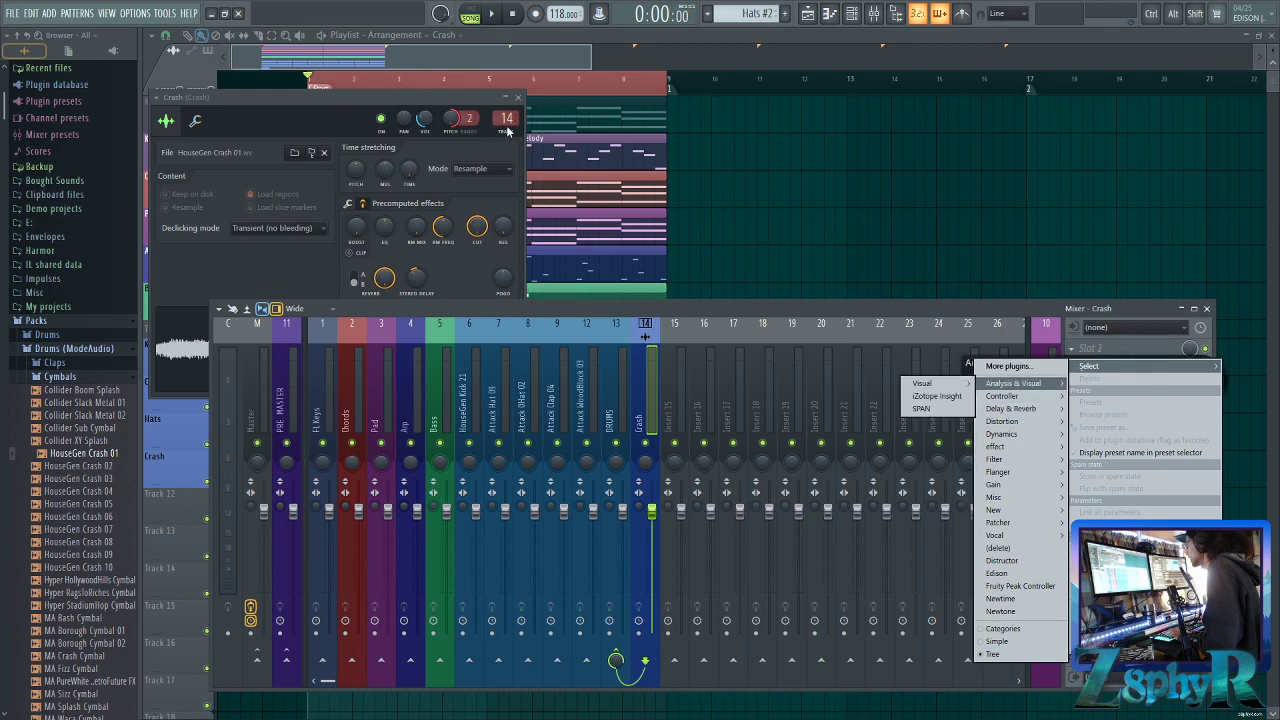
pyautogui.click(518, 98)
pyautogui.click(518, 98)
pyautogui.click(504, 41)
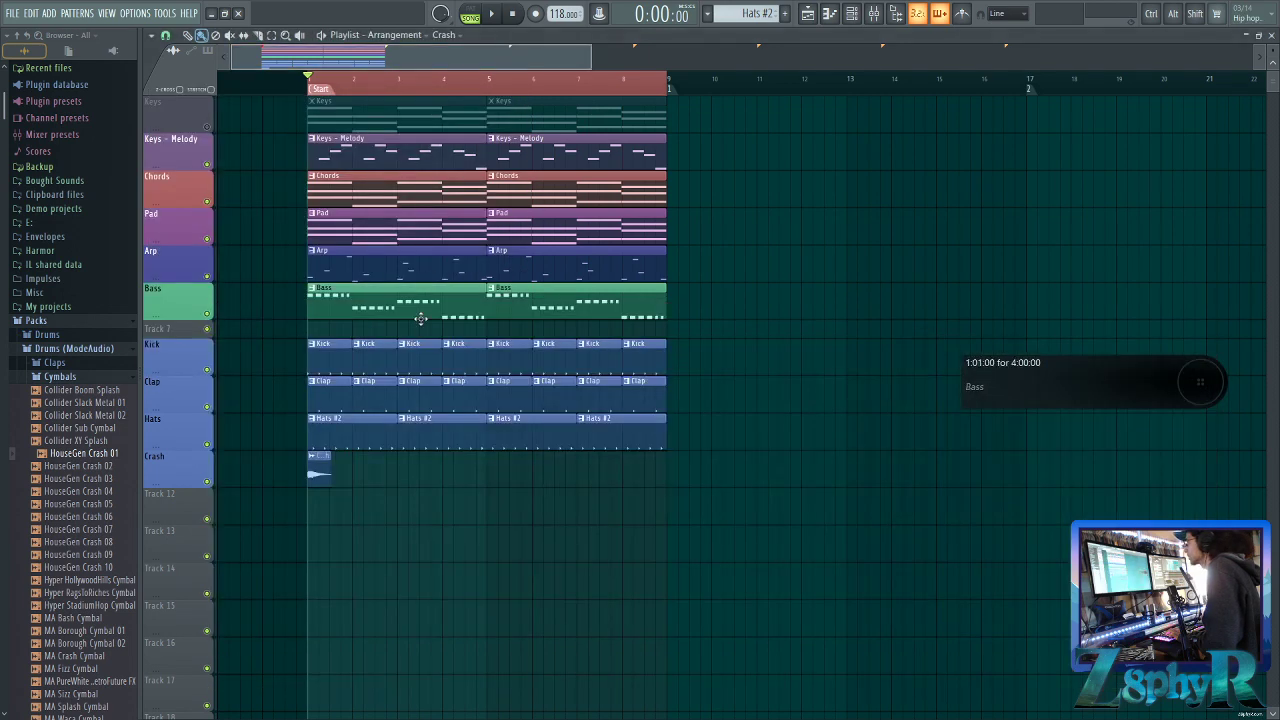
pyautogui.scroll(-2, 717, 517)
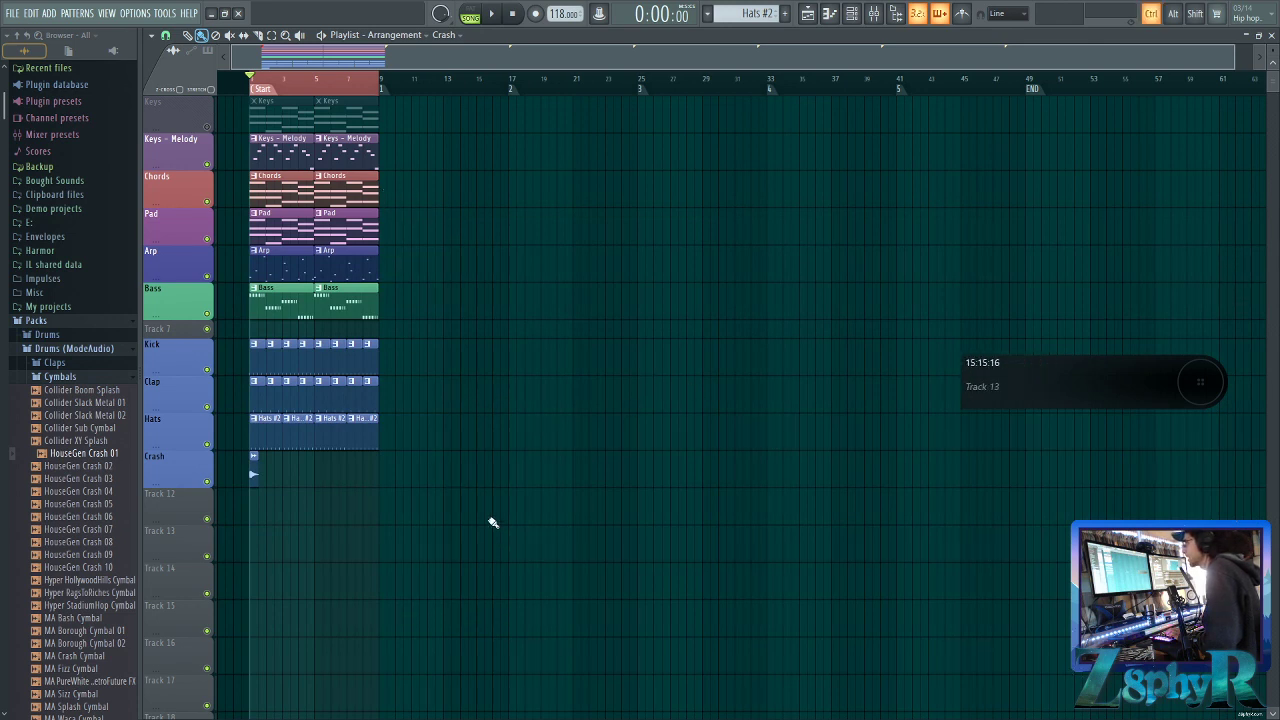
pyautogui.click(207, 126)
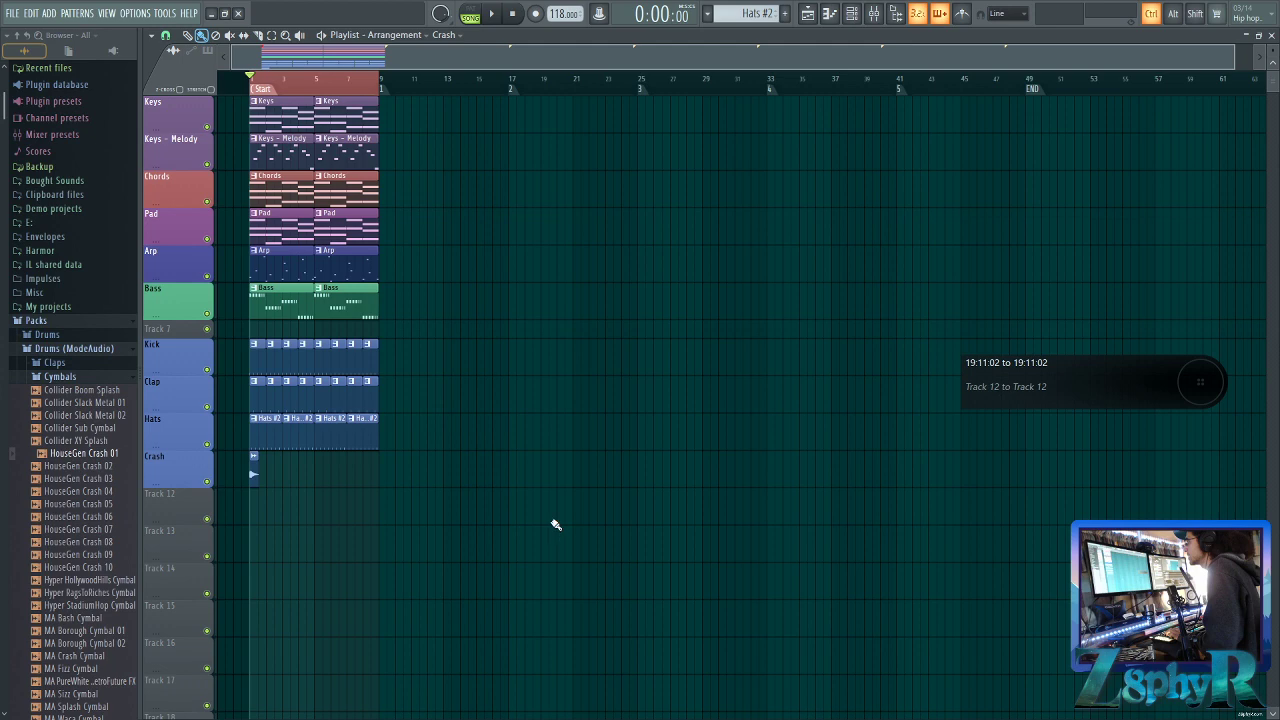
pyautogui.moveTo(243, 115); pyautogui.dragTo(457, 531)
pyautogui.keyDown('ctrl'); pyautogui.click(433, 536); pyautogui.keyUp('ctrl')
pyautogui.keyDown('ctrl'); pyautogui.click(228, 112); pyautogui.keyUp('ctrl')
pyautogui.keyDown('ctrl'); pyautogui.click(458, 531); pyautogui.keyUp('ctrl')
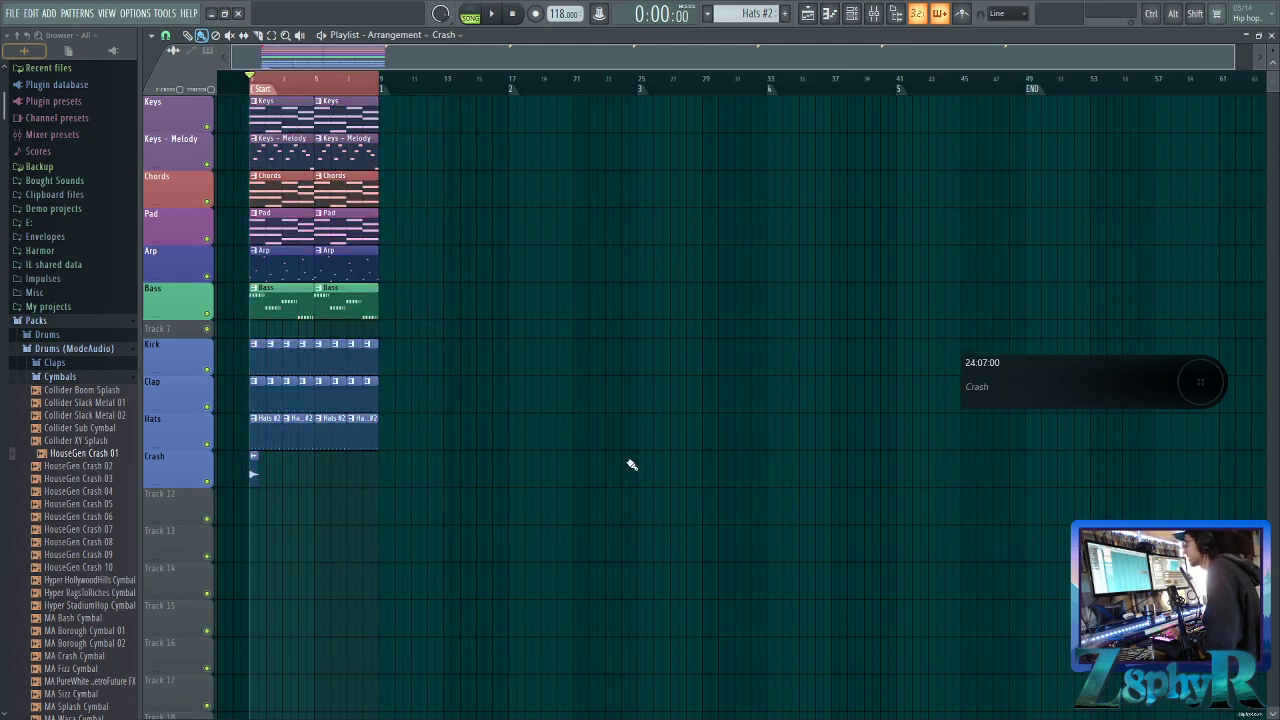
pyautogui.moveTo(400, 53); pyautogui.dragTo(17, 100)
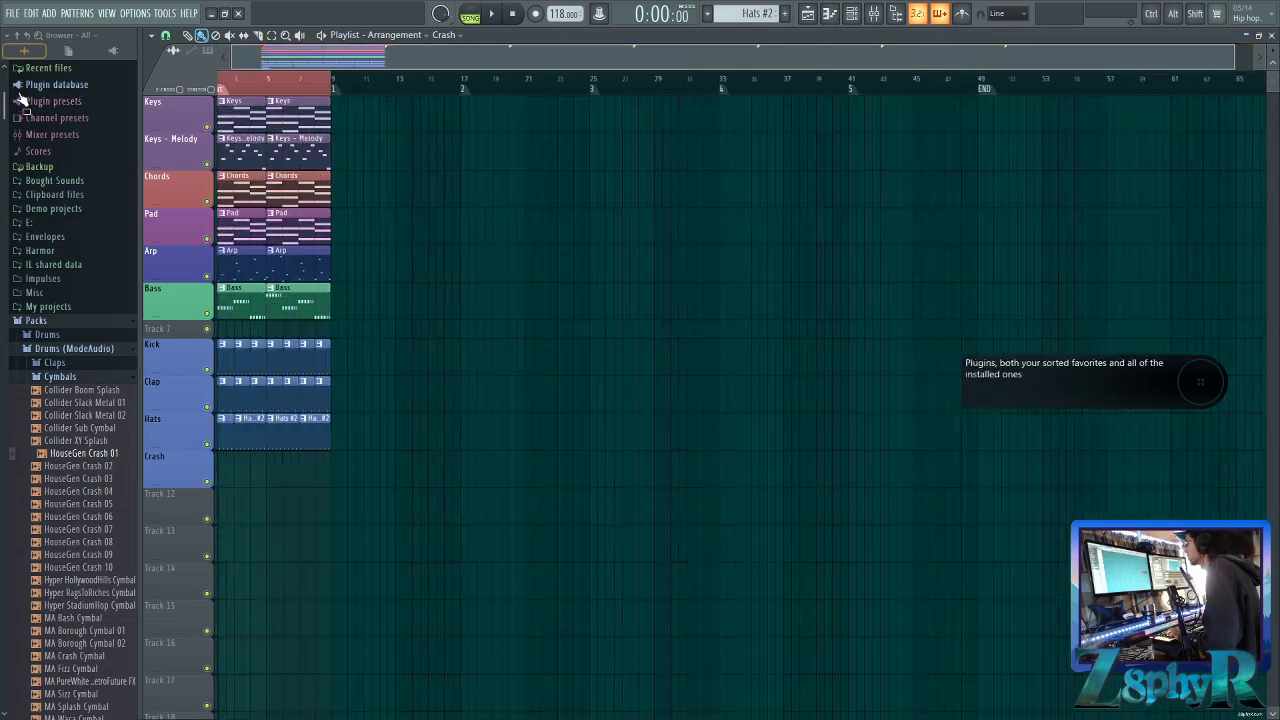
pyautogui.moveTo(504, 592); pyautogui.dragTo(531, 565)
pyautogui.keyDown('ctrl'); pyautogui.click(233, 122); pyautogui.keyUp('ctrl')
pyautogui.keyDown('ctrl'); pyautogui.click(533, 565); pyautogui.keyUp('ctrl')
pyautogui.moveTo(621, 562); pyautogui.dragTo(218, 116)
pyautogui.moveTo(230, 105); pyautogui.dragTo(452, 536)
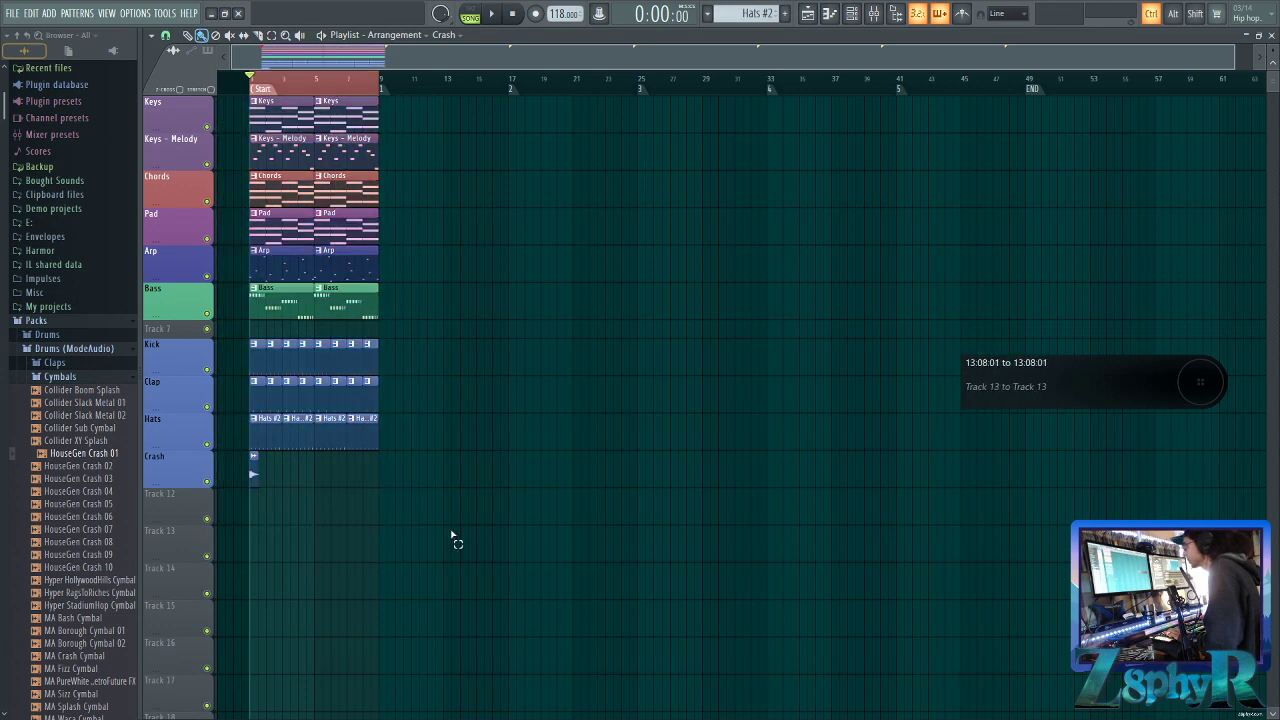
# Rename the Start marker at bar 1 of the playlist as Intro
pyautogui.rightClick(250, 88)
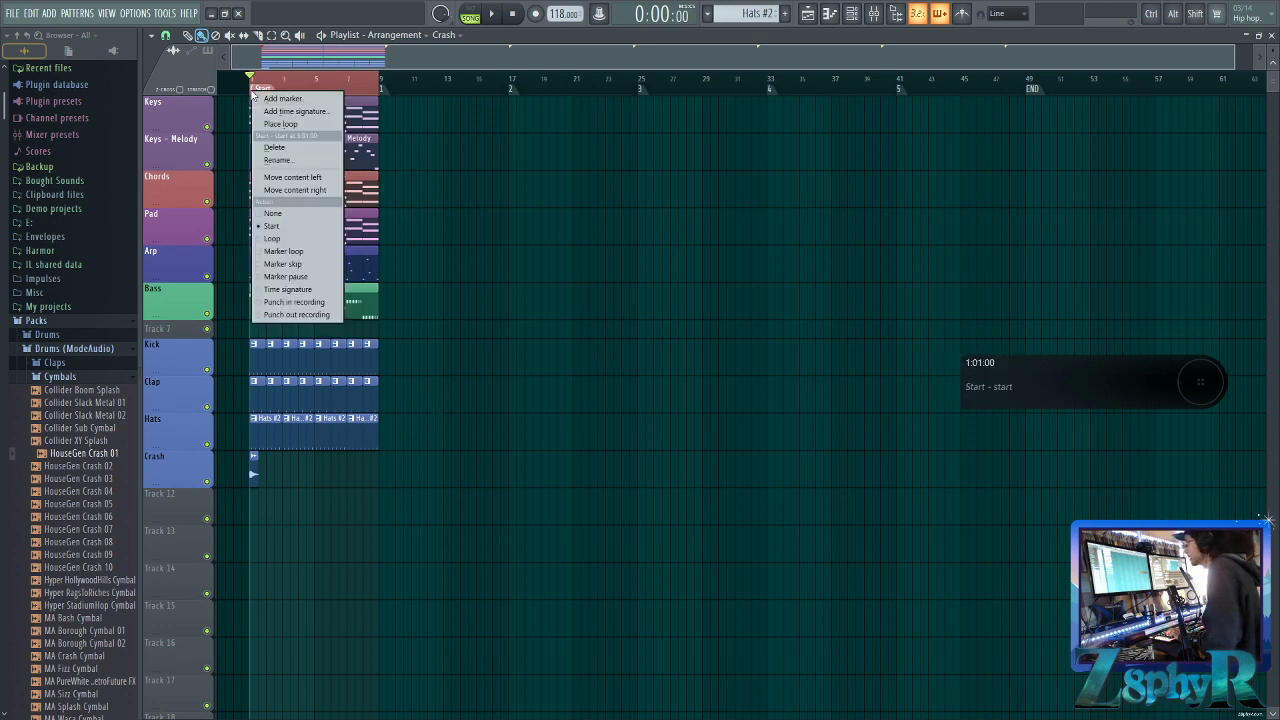
pyautogui.click(290, 163)
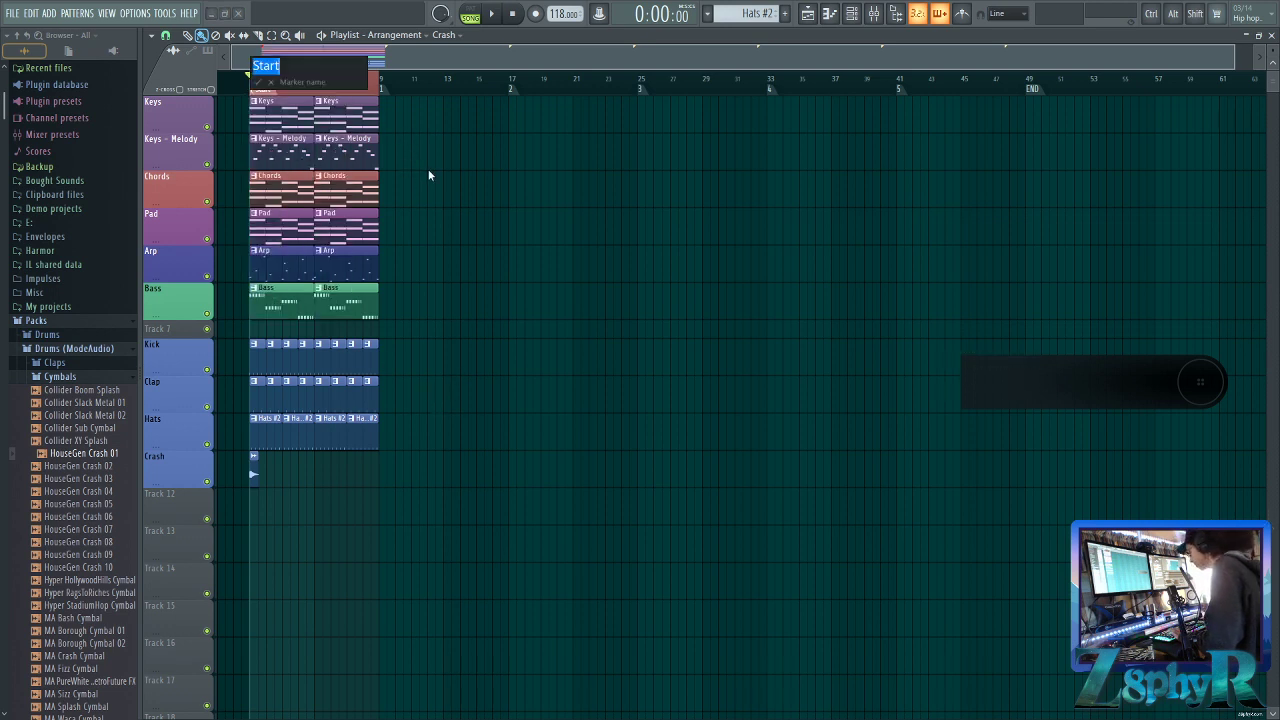
pyautogui.write('Intro')
pyautogui.press('Return')
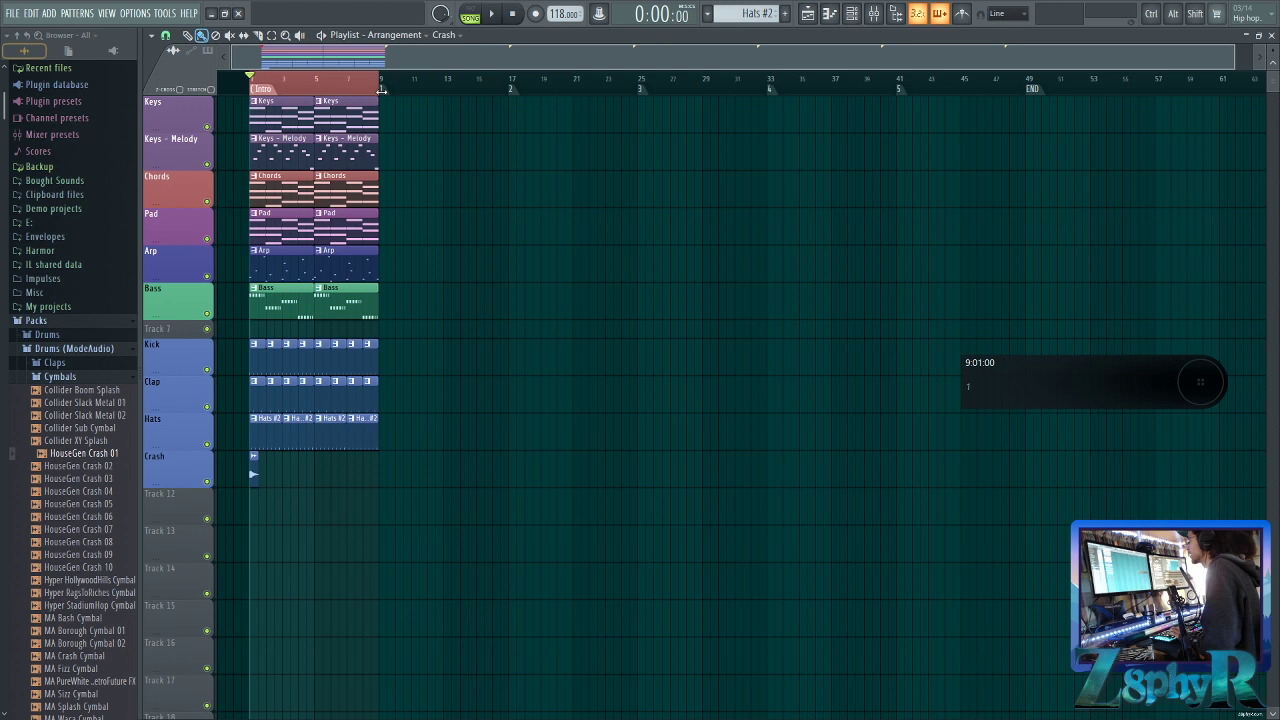
# Rename the timeline marker at bar 9 as Beat
pyautogui.rightClick(381, 90)
pyautogui.click(418, 152)
pyautogui.write('Beat')
pyautogui.press('Return')
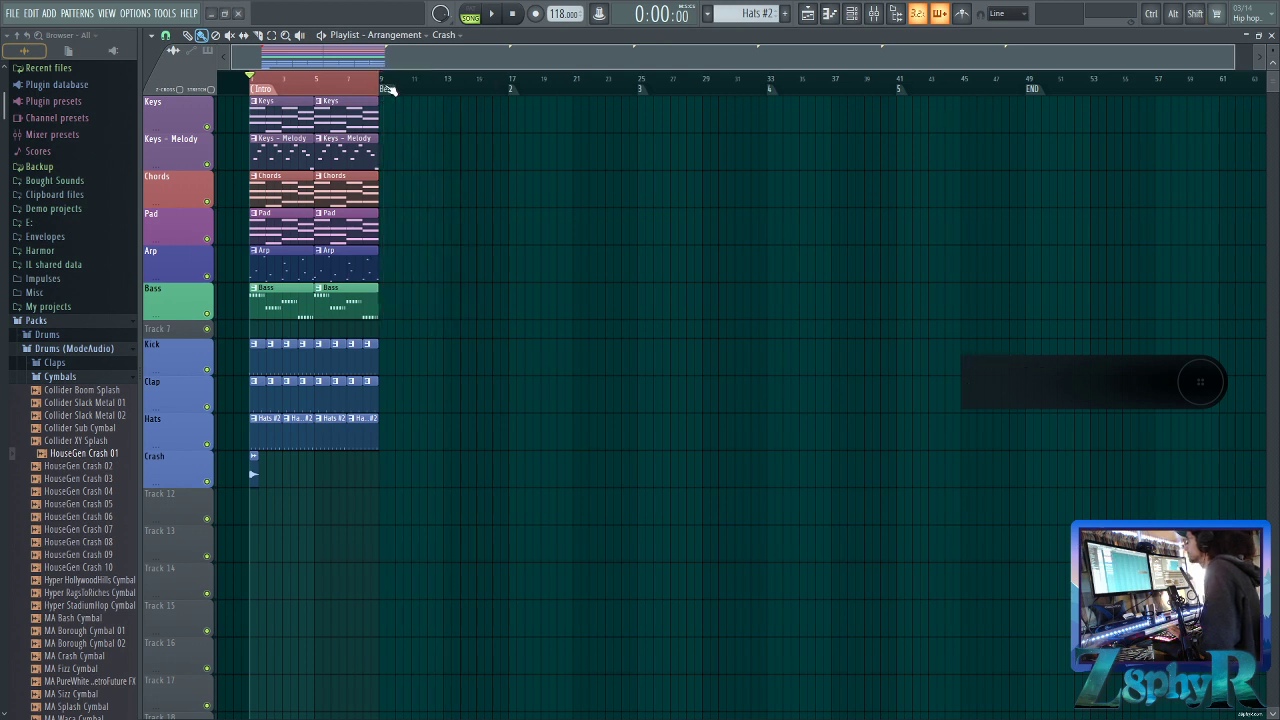
# Rename the timeline marker at bar 17 as Verse
pyautogui.rightClick(510, 89)
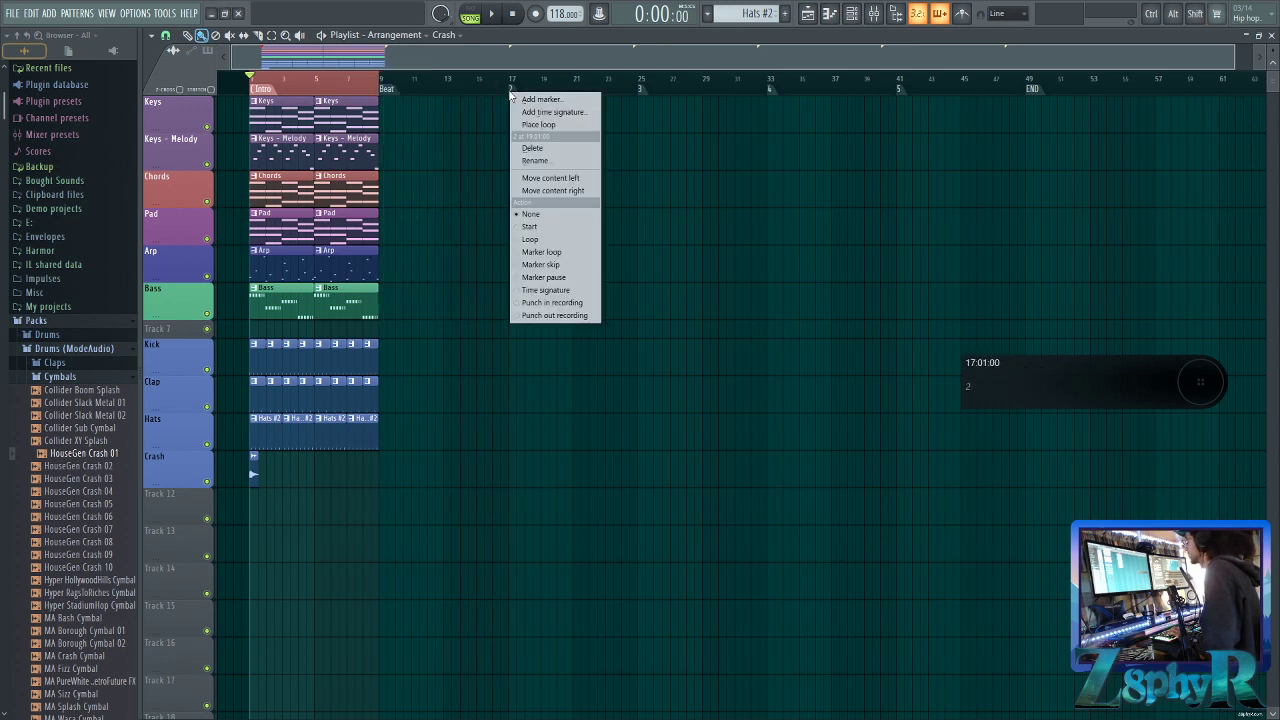
pyautogui.click(538, 152)
pyautogui.write('Verse')
pyautogui.press('Return')
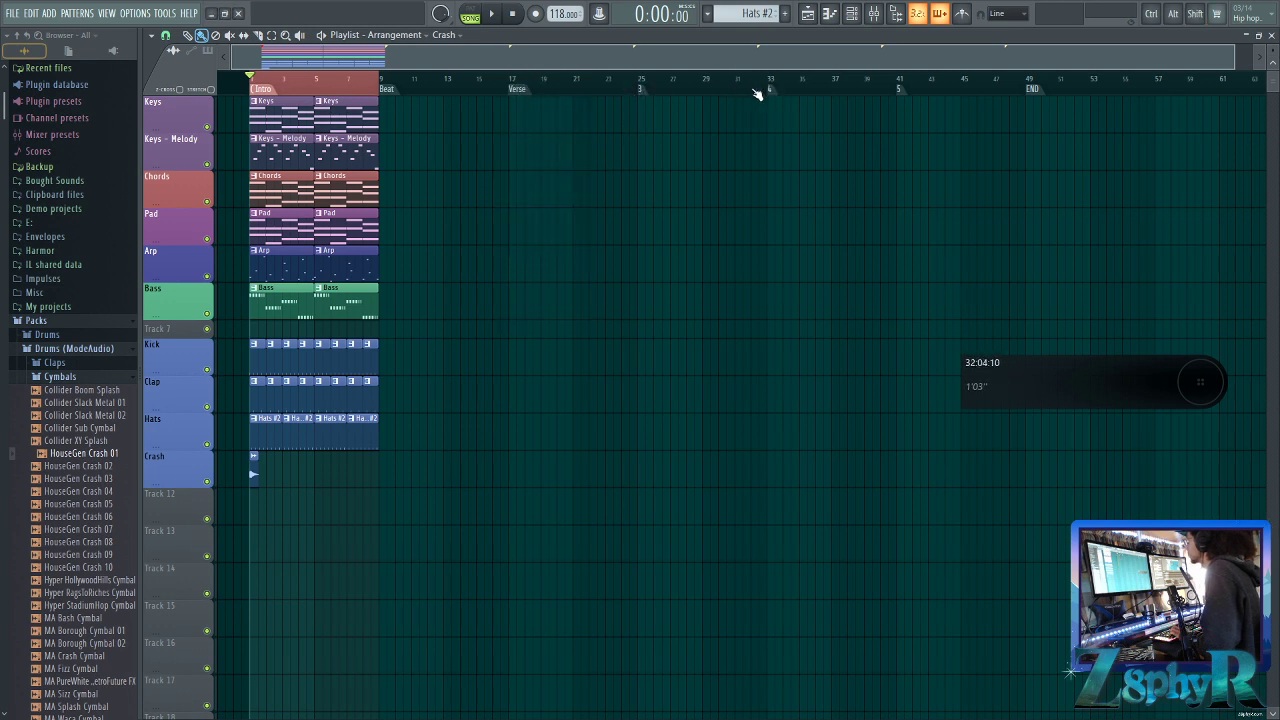
# Rename the timeline marker at bar 25 as Chorus
pyautogui.rightClick(642, 89)
pyautogui.click(670, 160)
pyautogui.write('Vho')
pyautogui.press('BackSpace')
pyautogui.press('BackSpace')
pyautogui.press('BackSpace')
pyautogui.write('Chorus')
pyautogui.press('Return')
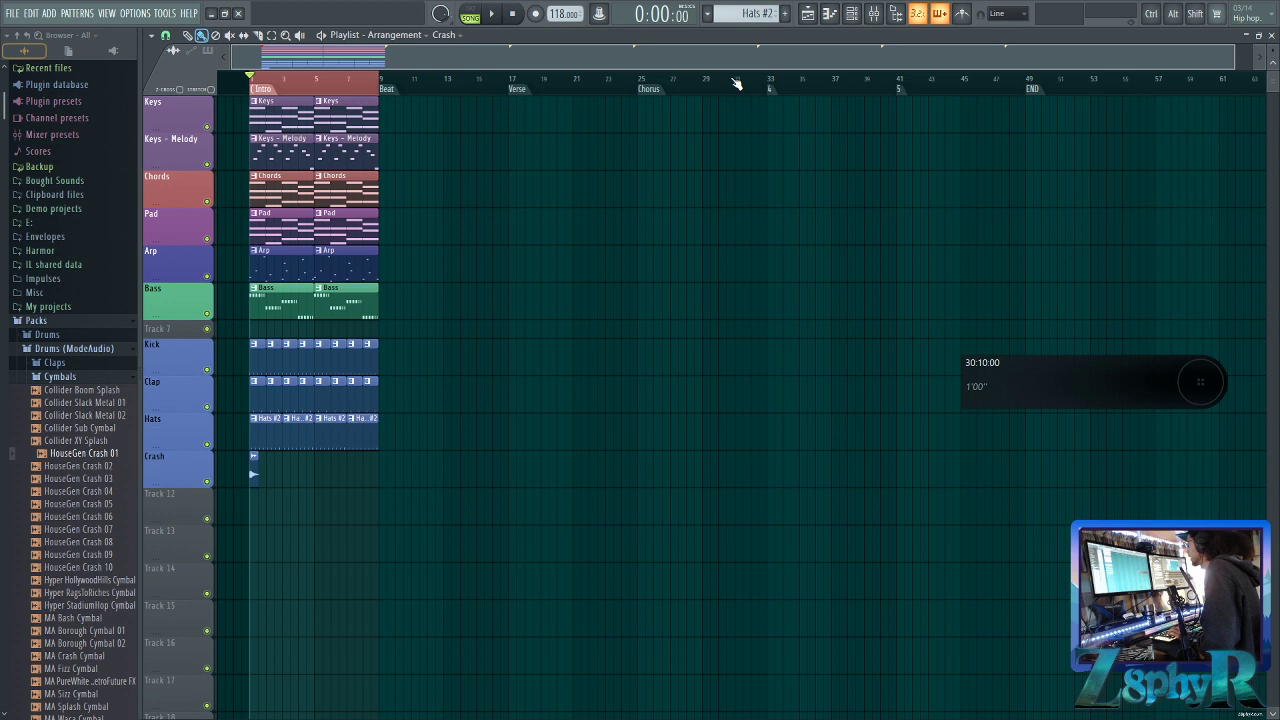
# Rename the timeline marker at bar 41, the last one before END, as Outro
pyautogui.rightClick(898, 89)
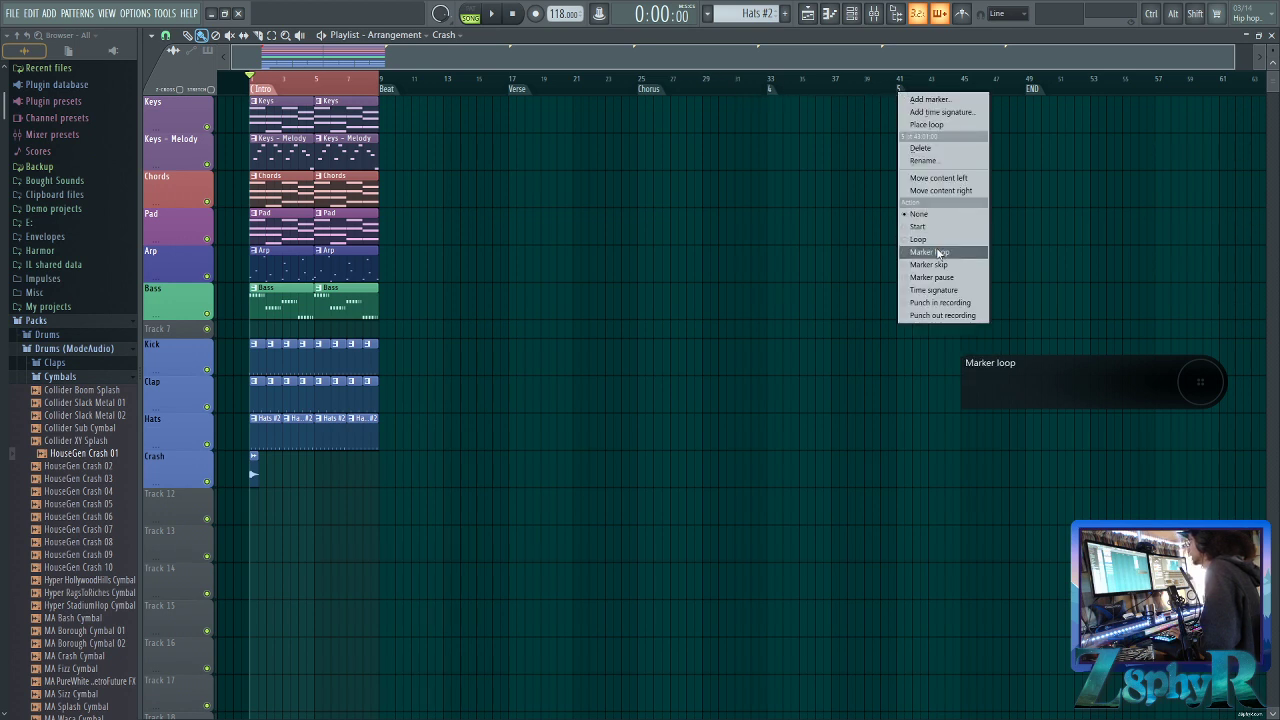
pyautogui.click(946, 162)
pyautogui.write('Outro')
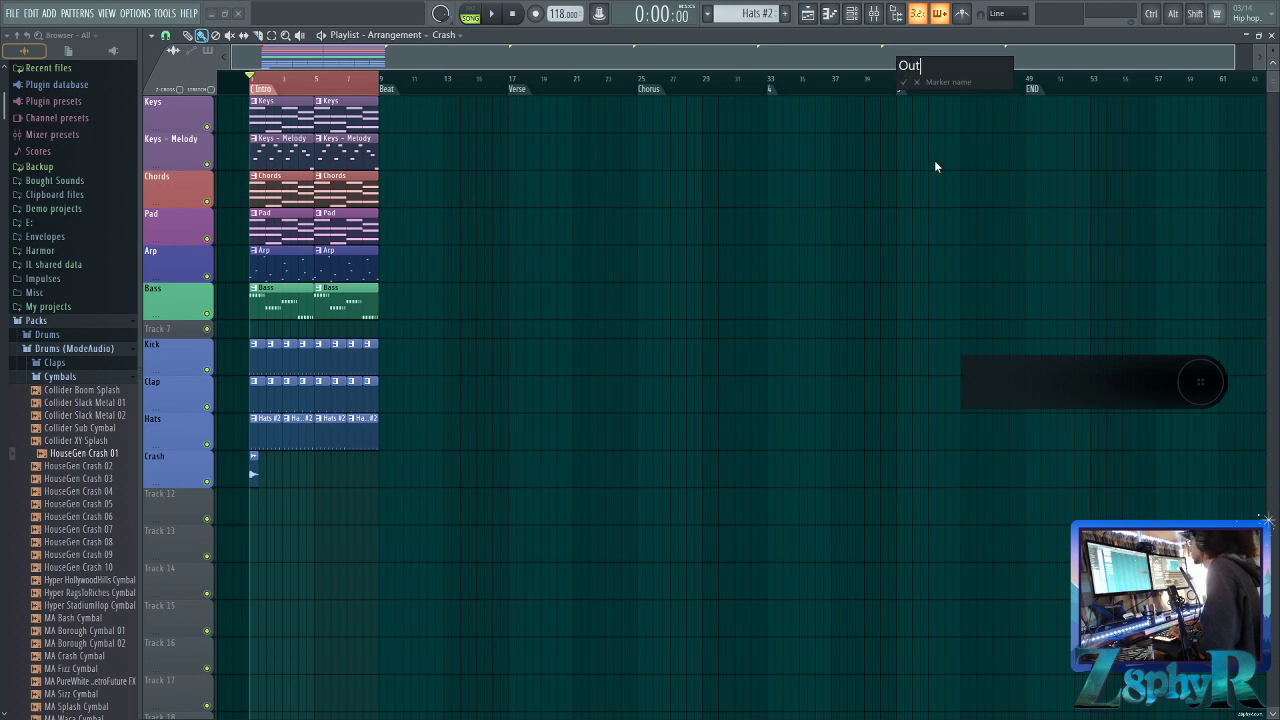
pyautogui.press('Return')
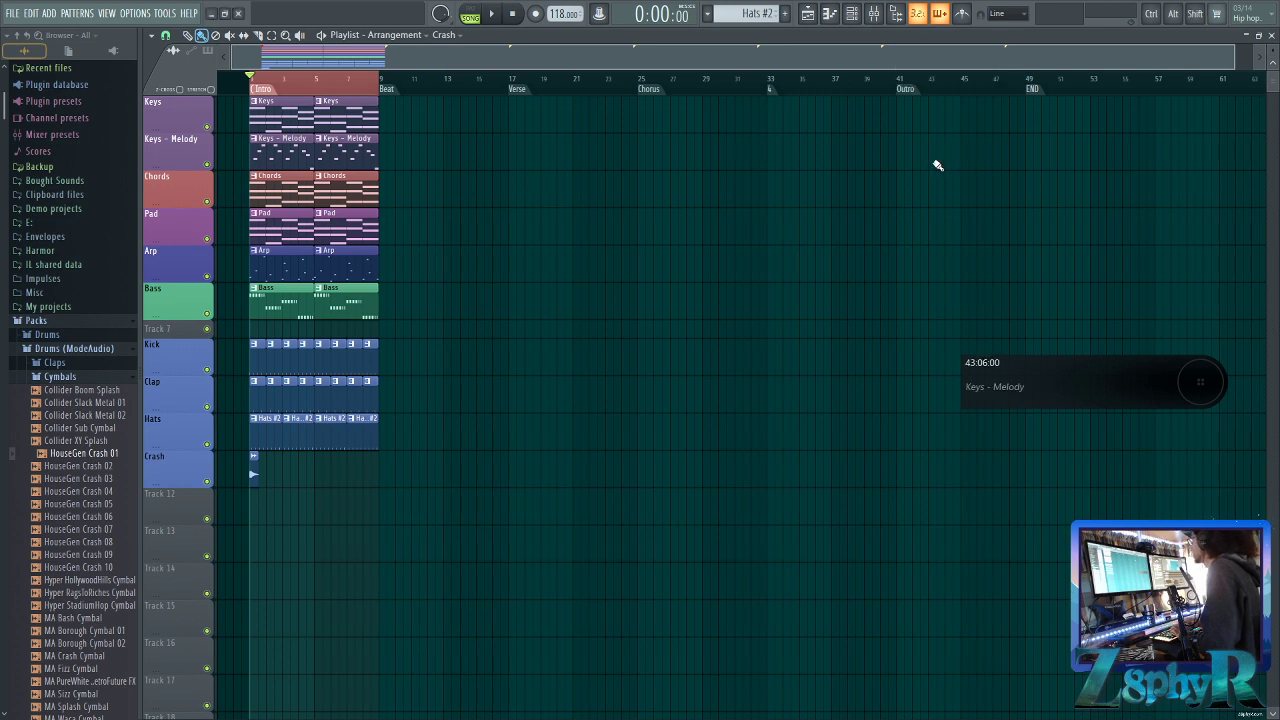
# Rename the timeline marker at bar 33, between Chorus and Outro, as B
pyautogui.rightClick(771, 89)
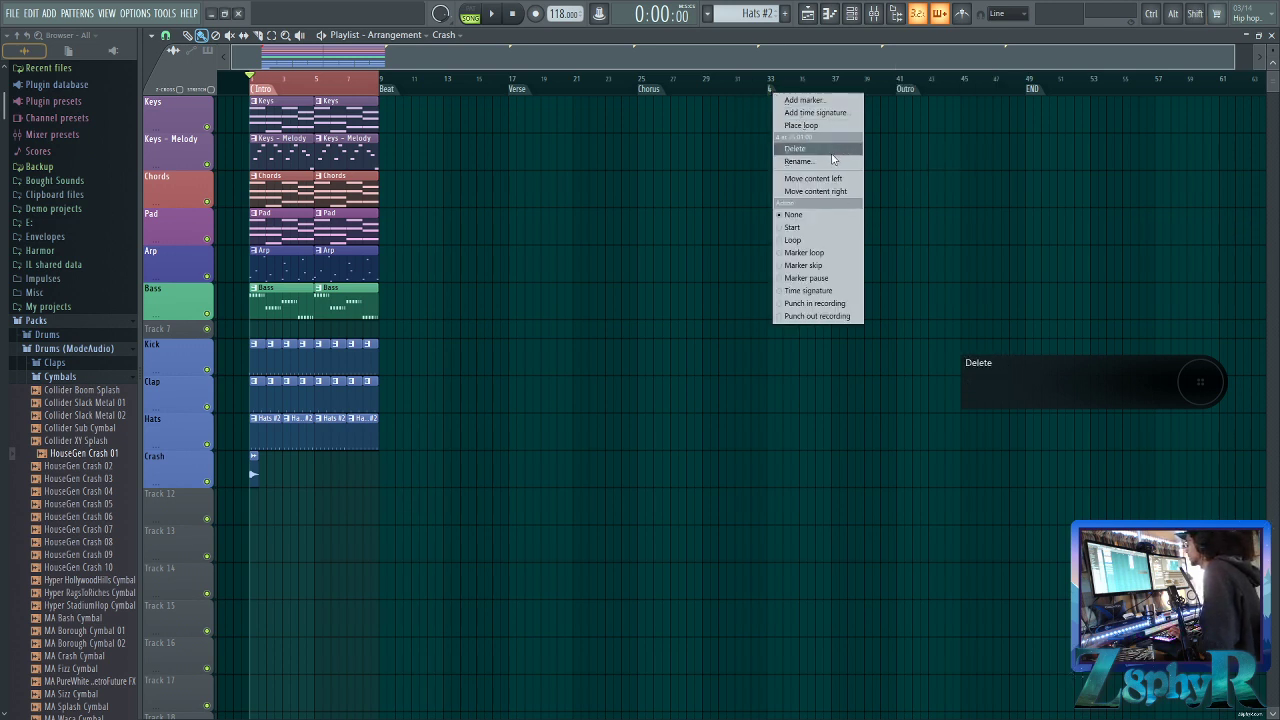
pyautogui.click(832, 160)
pyautogui.write('B')
pyautogui.press('Return')
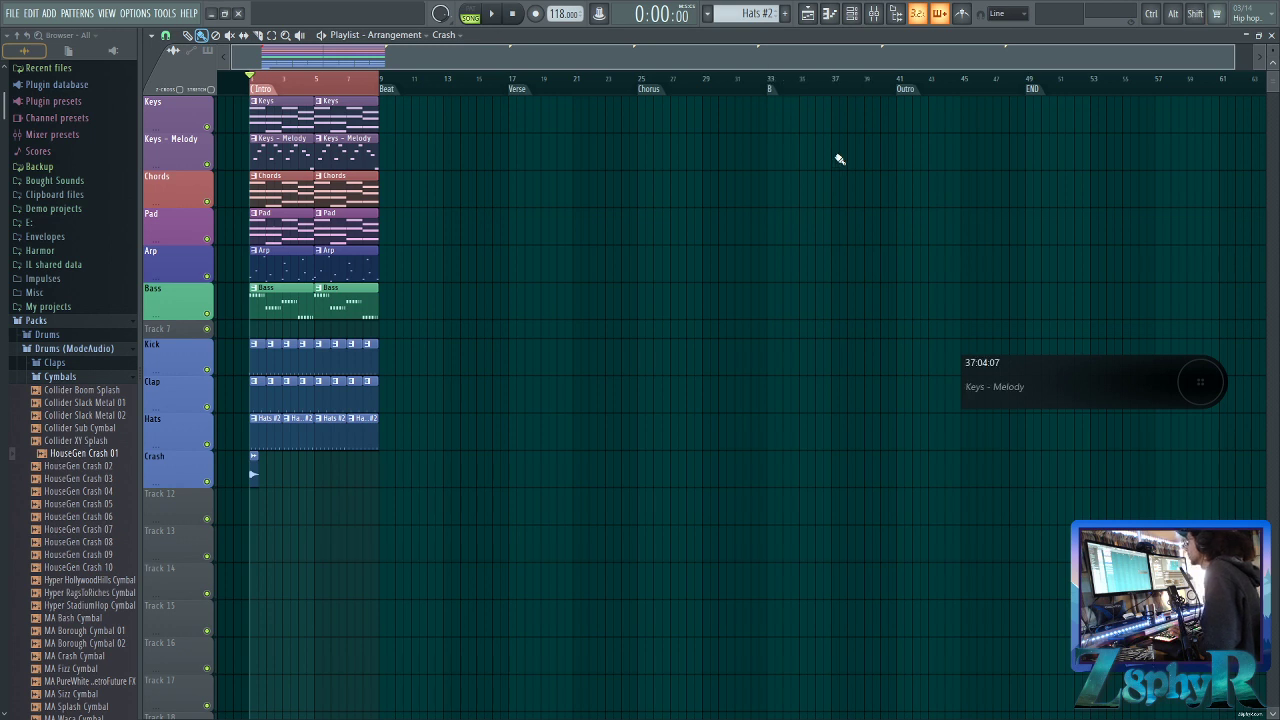
# Clear the time selection and move all the clips from the Intro to the Chorus marker at bar 25
pyautogui.keyDown('alt'); pyautogui.scroll(-2, 818, 148); pyautogui.keyUp('alt')
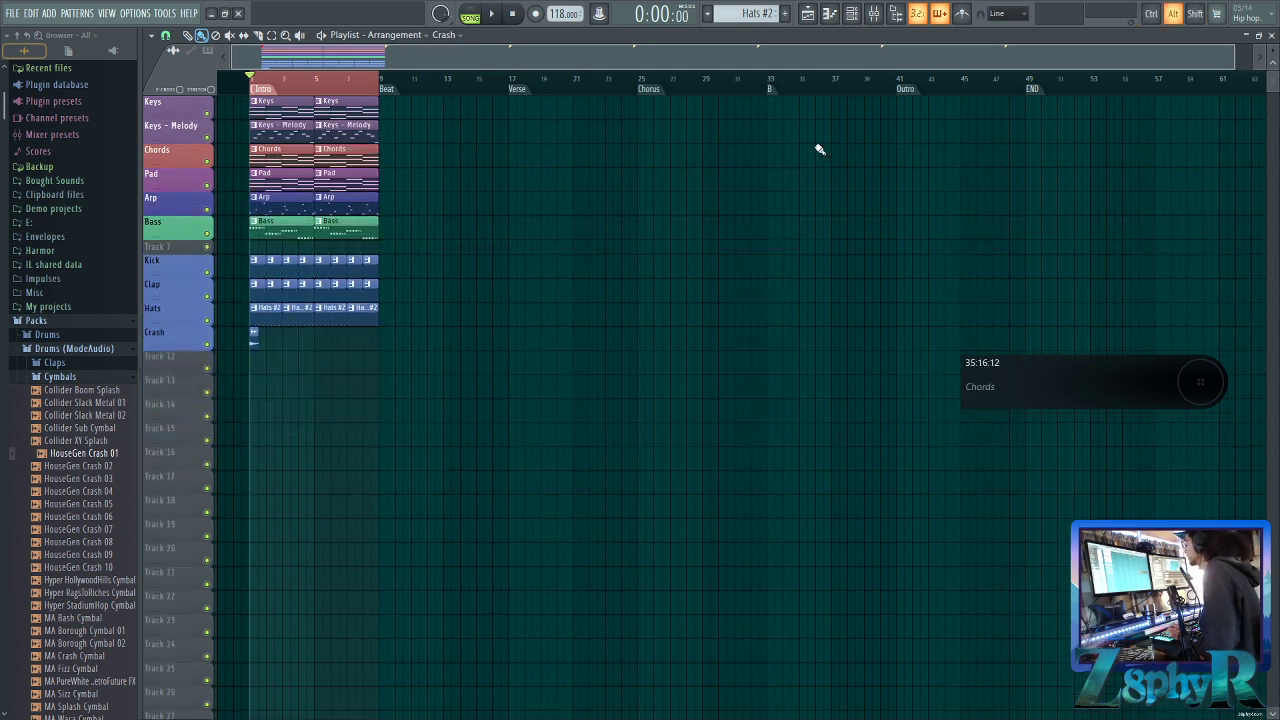
pyautogui.keyDown('ctrl'); pyautogui.moveTo(256, 98); pyautogui.dragTo(460, 361); pyautogui.keyUp('ctrl')
pyautogui.hotkey('ctrl', 'd')
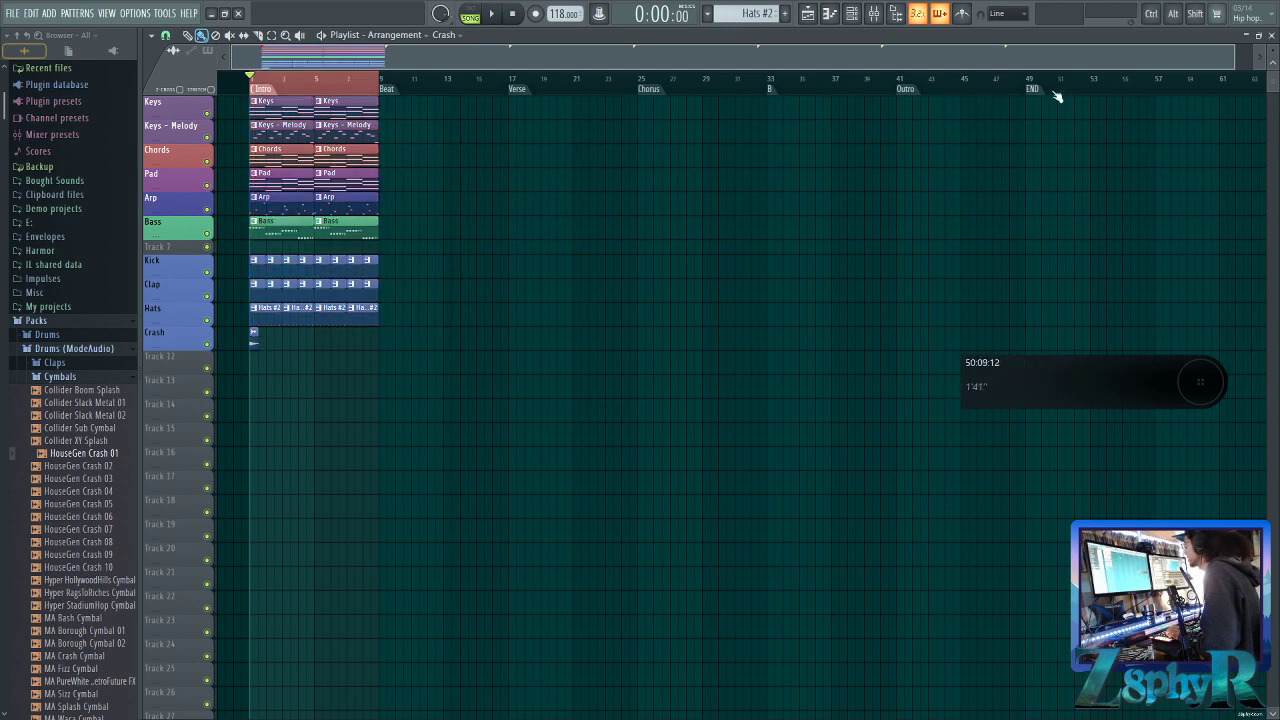
pyautogui.hotkey('ctrl', 'd')
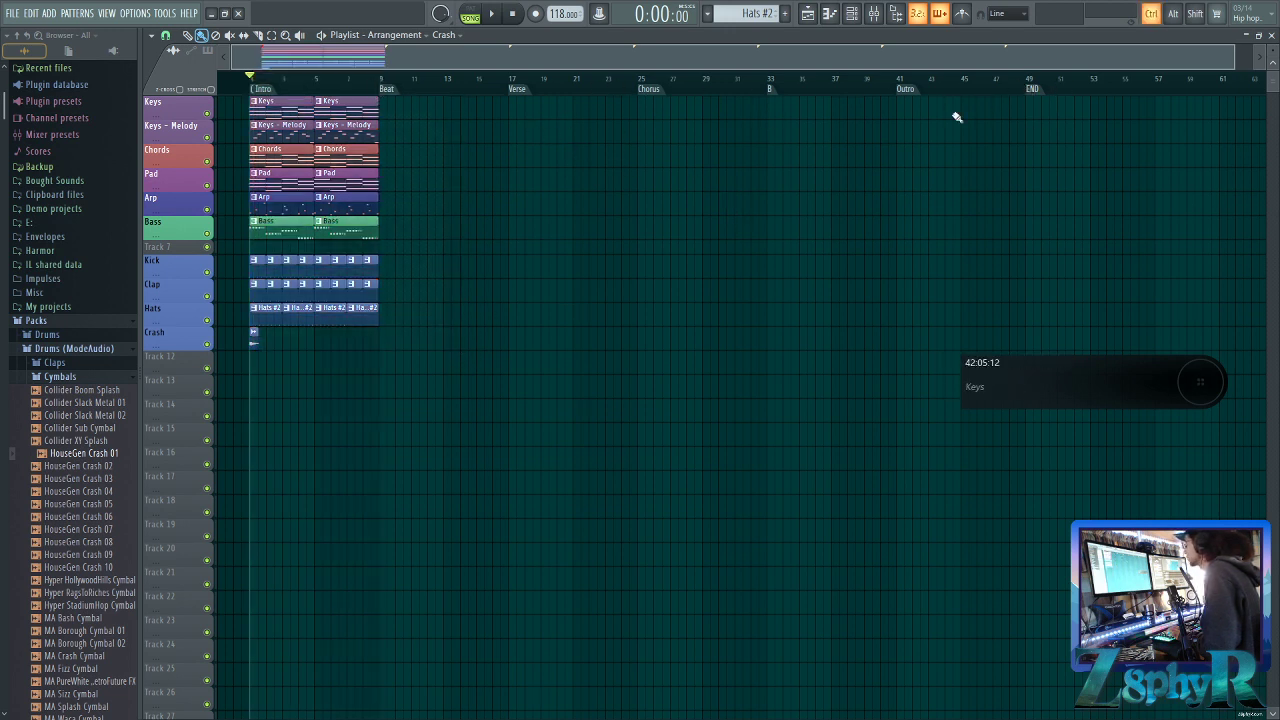
pyautogui.keyDown('ctrl'); pyautogui.moveTo(377, 108); pyautogui.dragTo(650, 406); pyautogui.keyUp('ctrl')
pyautogui.keyDown('ctrl'); pyautogui.click(663, 420); pyautogui.keyUp('ctrl')
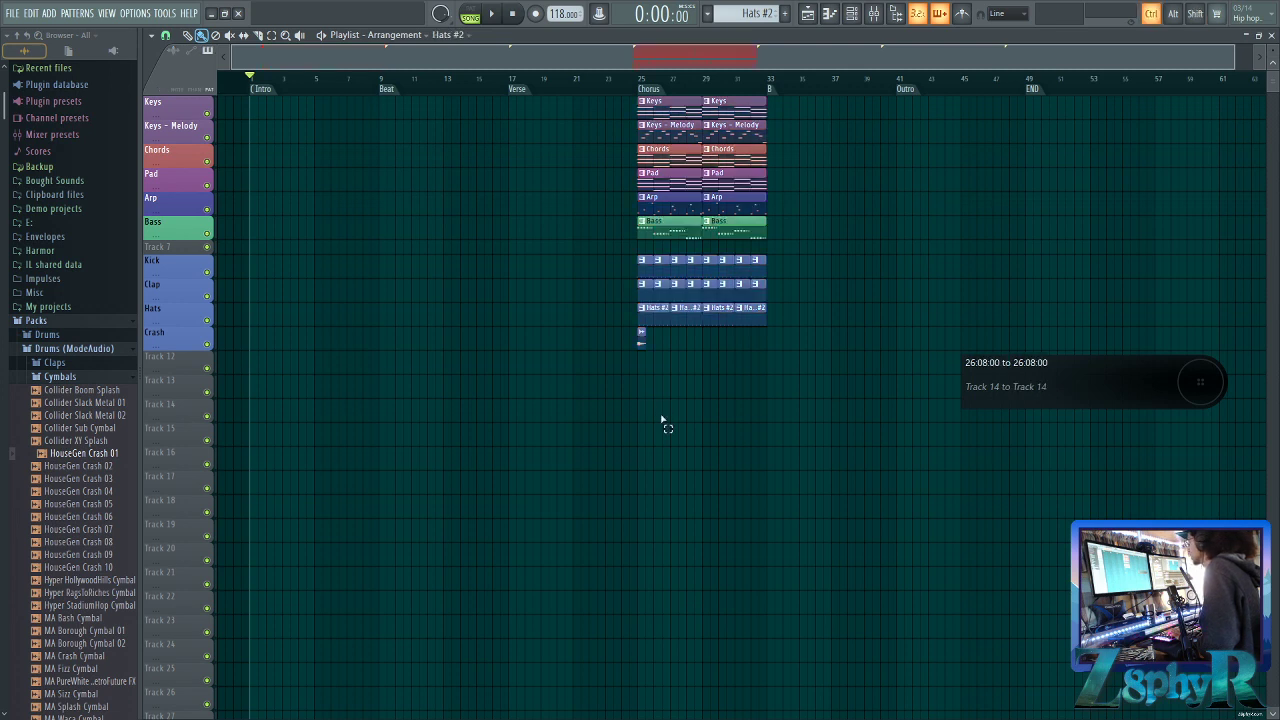
# Copy all the clips of the Chorus section to the B section starting at bar 33
pyautogui.moveTo(845, 517); pyautogui.dragTo(636, 98)
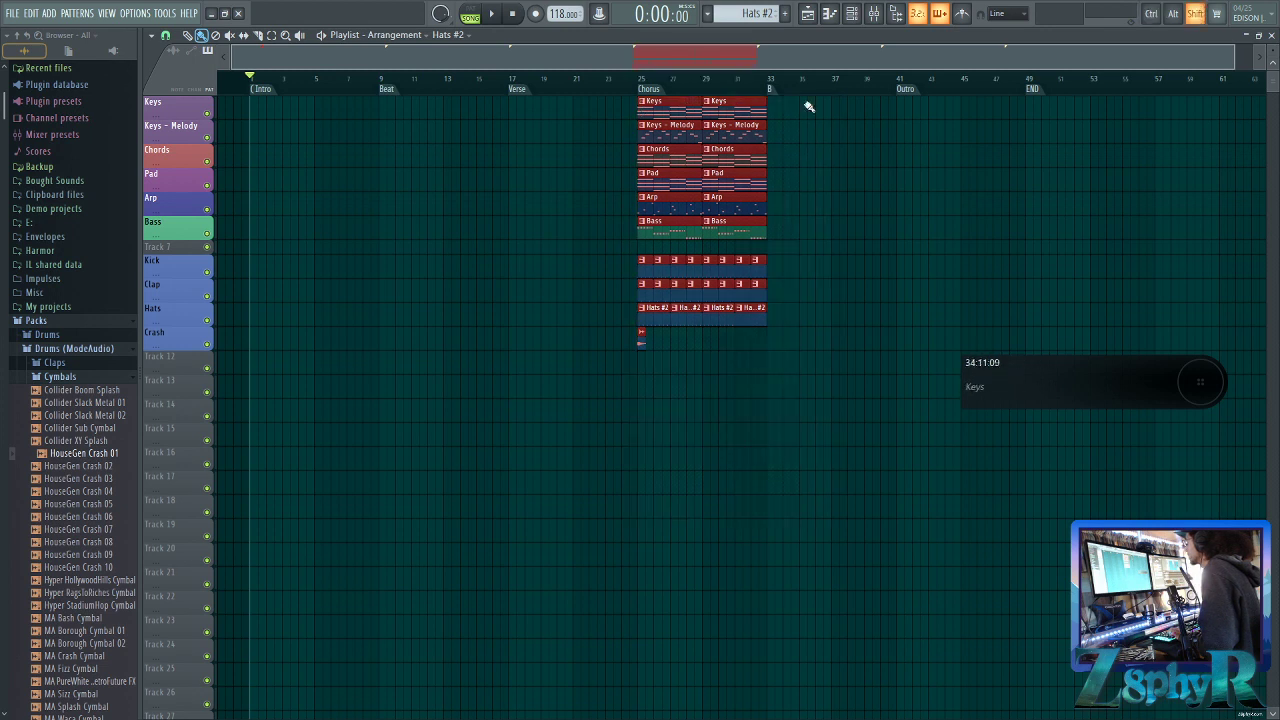
pyautogui.moveTo(730, 324); pyautogui.dragTo(787, 321)
pyautogui.keyDown('ctrl'); pyautogui.click(816, 422); pyautogui.keyUp('ctrl')
pyautogui.moveTo(920, 503); pyautogui.dragTo(640, 100)
pyautogui.keyDown('ctrl'); pyautogui.click(790, 503); pyautogui.keyUp('ctrl')
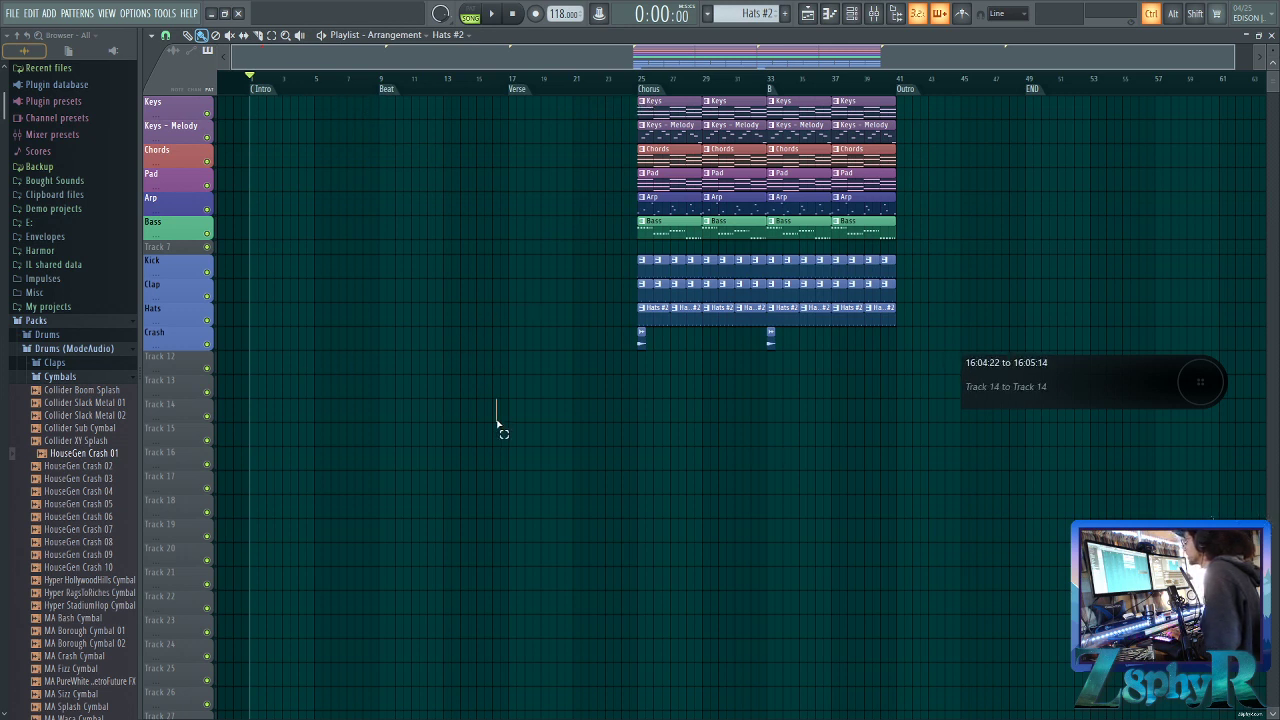
# Copy the two Keys and two Keys - Melody clips of the Chorus to the Intro at bar 1
pyautogui.moveTo(629, 103); pyautogui.dragTo(745, 134)
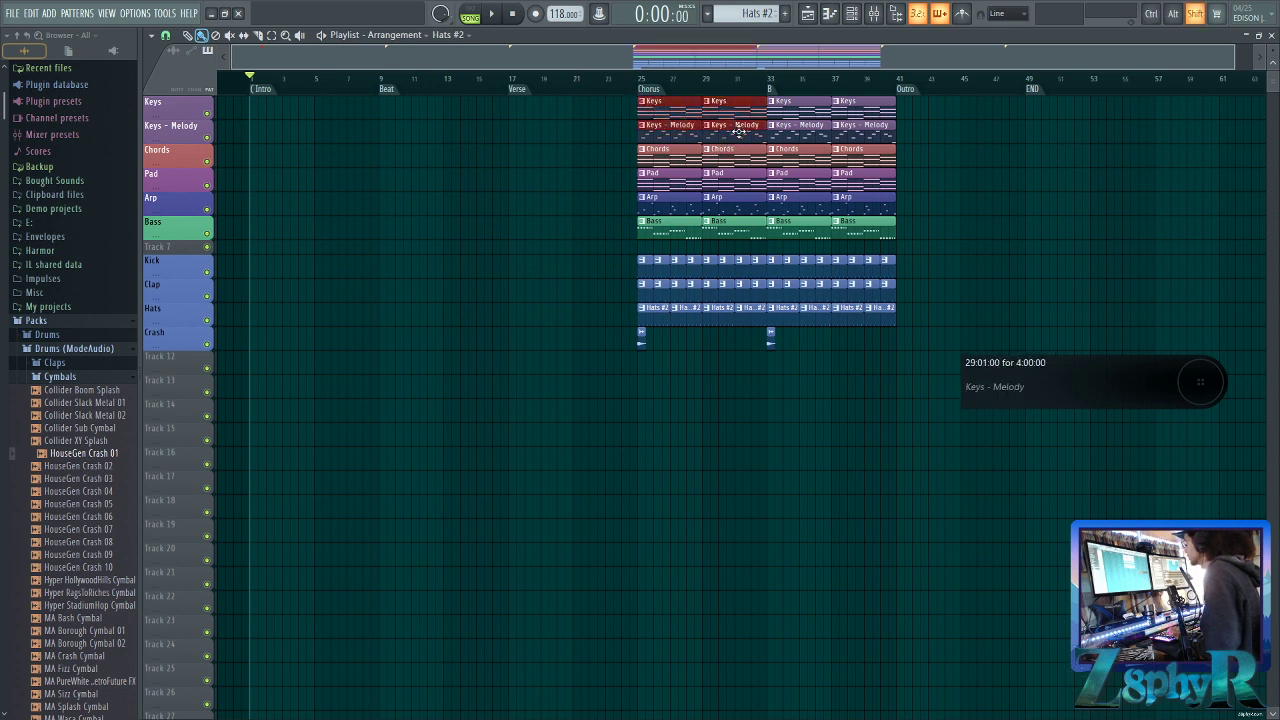
pyautogui.keyDown('ctrl'); pyautogui.click(547, 117); pyautogui.keyUp('ctrl')
pyautogui.moveTo(555, 115); pyautogui.dragTo(345, 125)
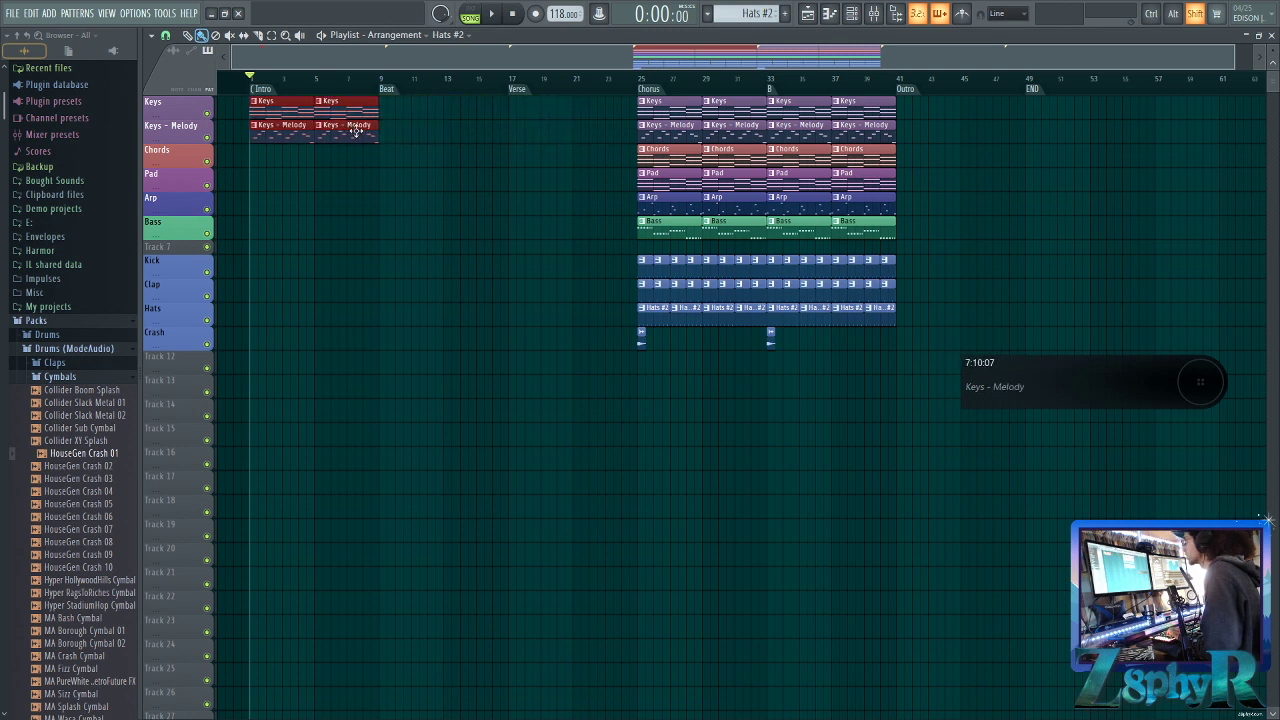
pyautogui.keyDown('ctrl'); pyautogui.click(391, 177); pyautogui.keyUp('ctrl')
# Play the start of the Intro and bring up the Channel rack and the Mixer
pyautogui.press('space')
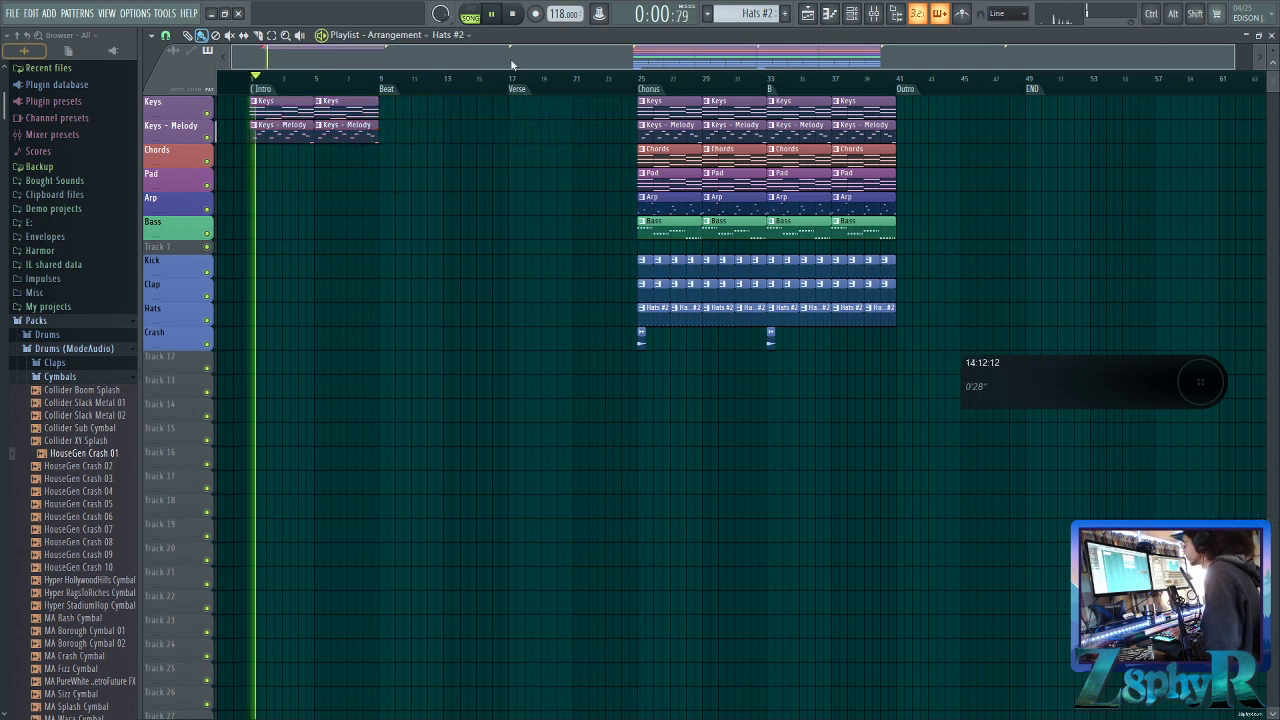
pyautogui.click(850, 12)
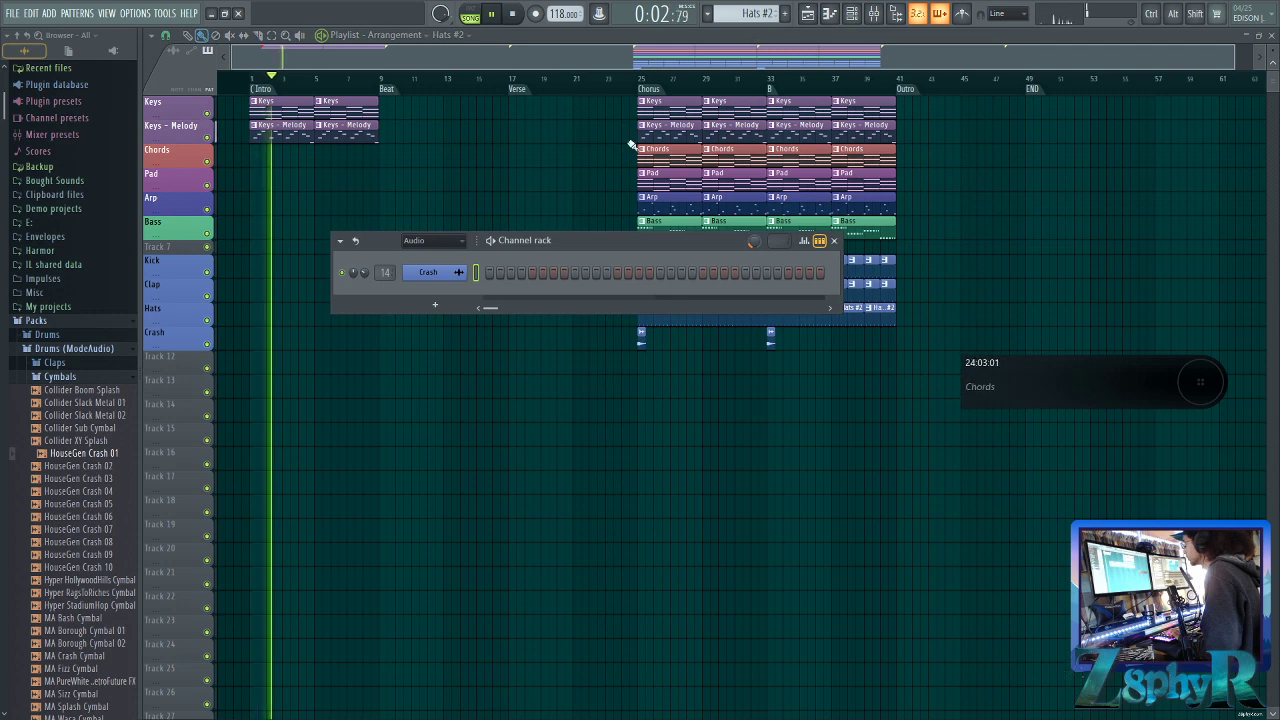
pyautogui.click(873, 13)
pyautogui.press('space')
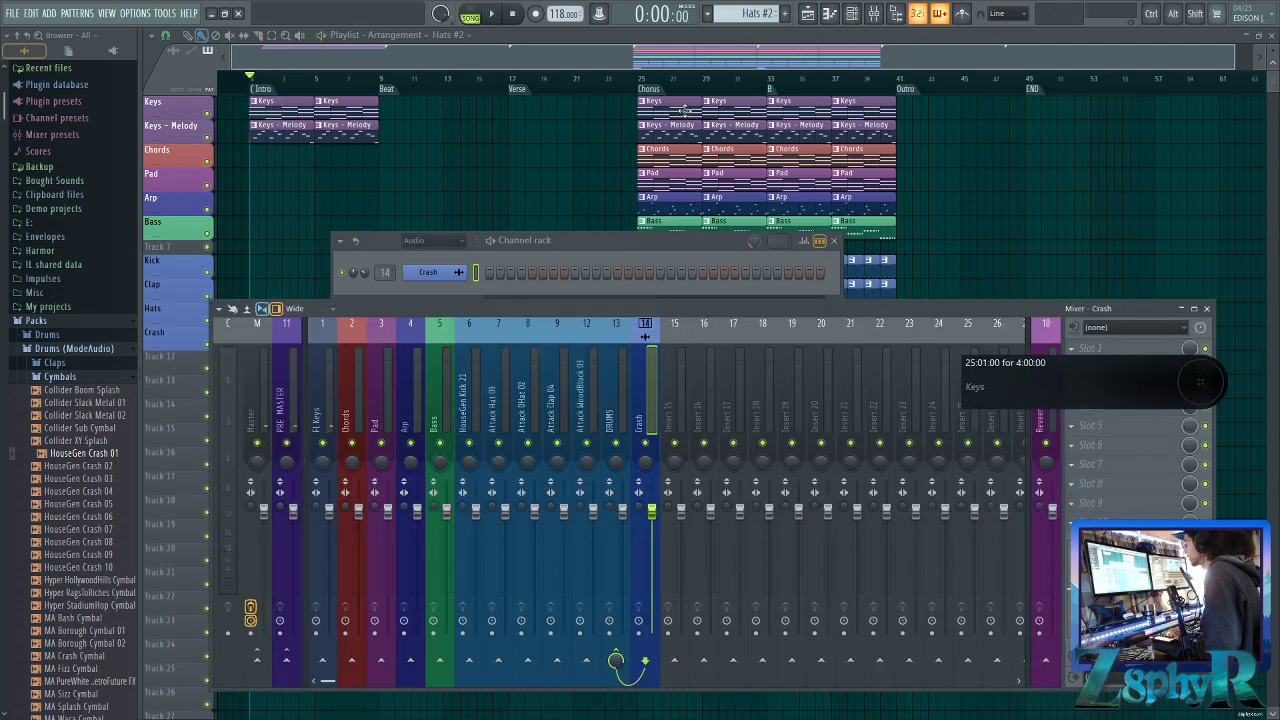
# Open the Chorus's Keys pattern in the piano roll, leaving the Keys channel unmuted
pyautogui.doubleClick(684, 108)
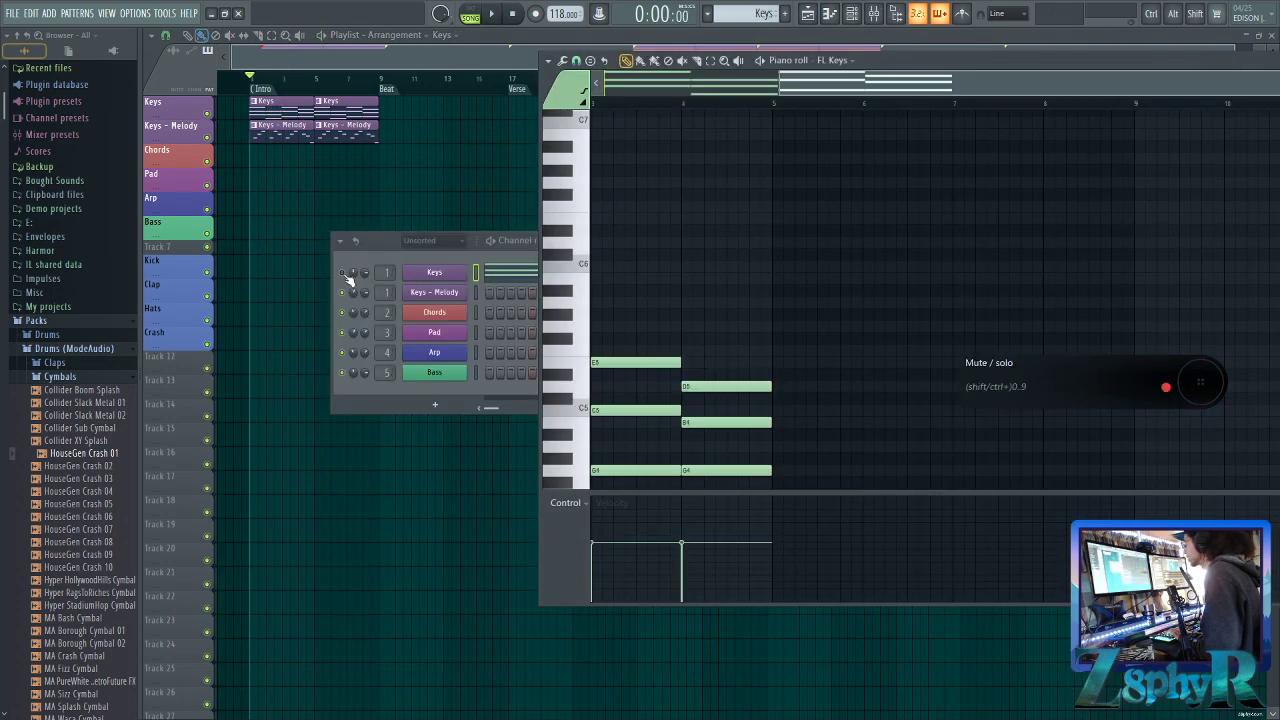
pyautogui.click(348, 279)
pyautogui.press('ctrl')
pyautogui.moveTo(848, 93); pyautogui.dragTo(665, 94)
pyautogui.scroll(-5, 886, 314)
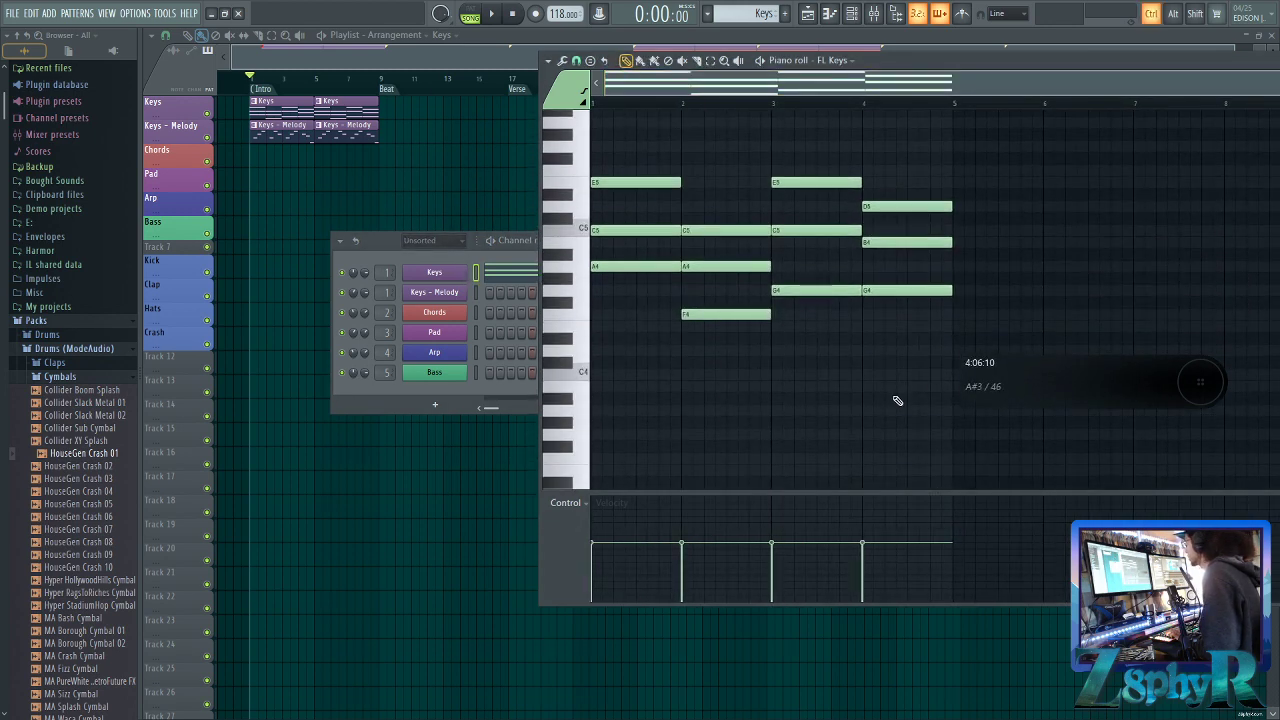
# Randomize the velocities of all the Keys notes, trying several seeds before accepting
pyautogui.moveTo(1094, 154); pyautogui.dragTo(611, 360)
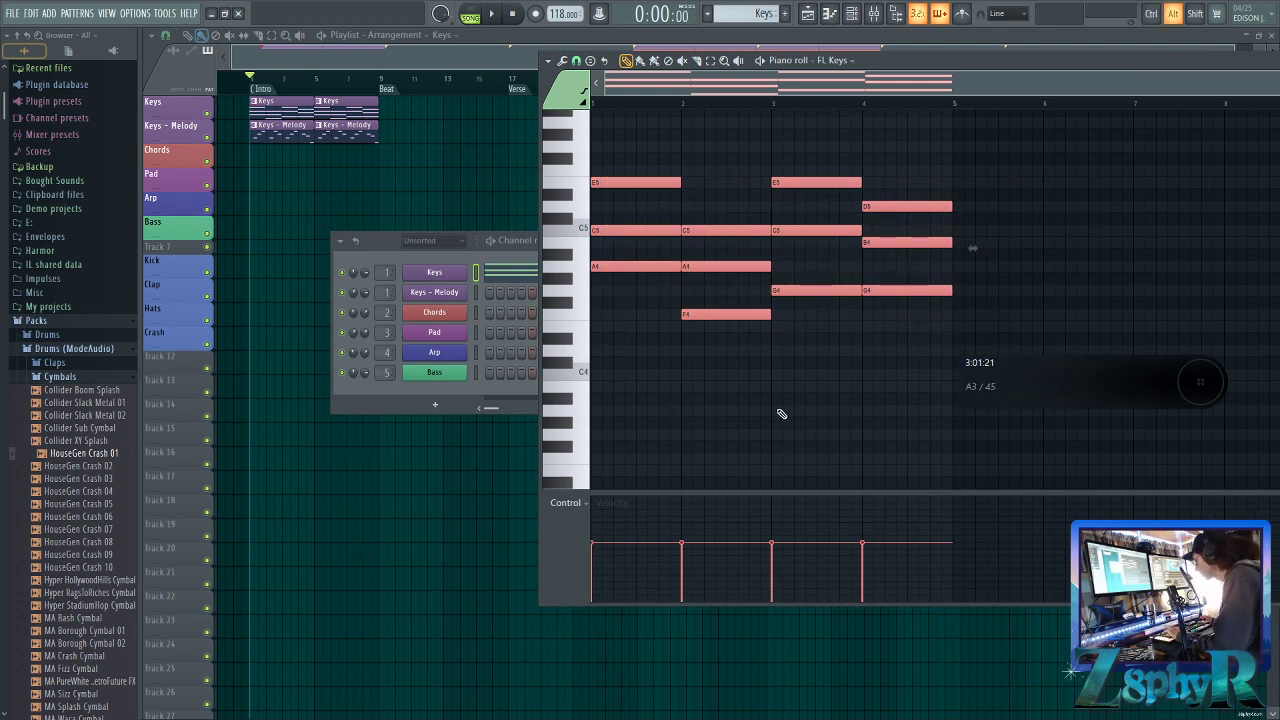
pyautogui.hotkey('alt', 'r')
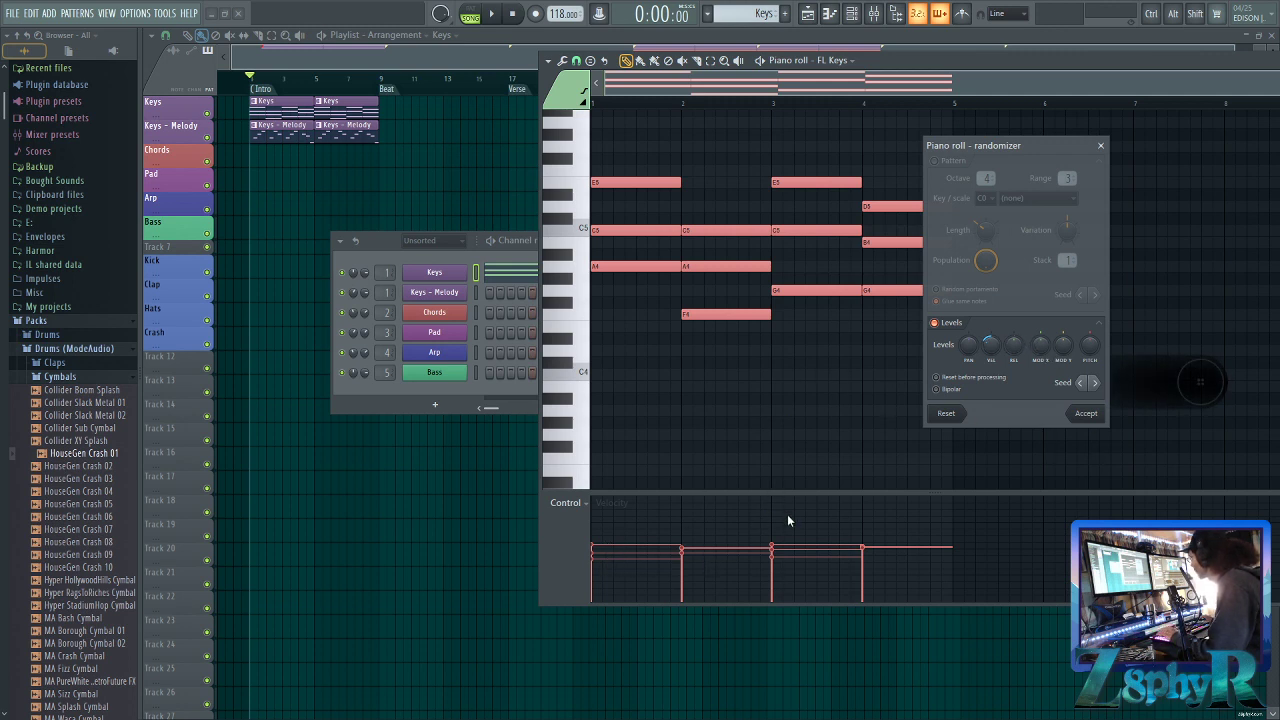
pyautogui.click(1094, 383)
pyautogui.click(1094, 383)
pyautogui.click(1094, 383)
pyautogui.click(1094, 383)
pyautogui.click(1094, 383)
pyautogui.click(1094, 383)
pyautogui.click(1086, 413)
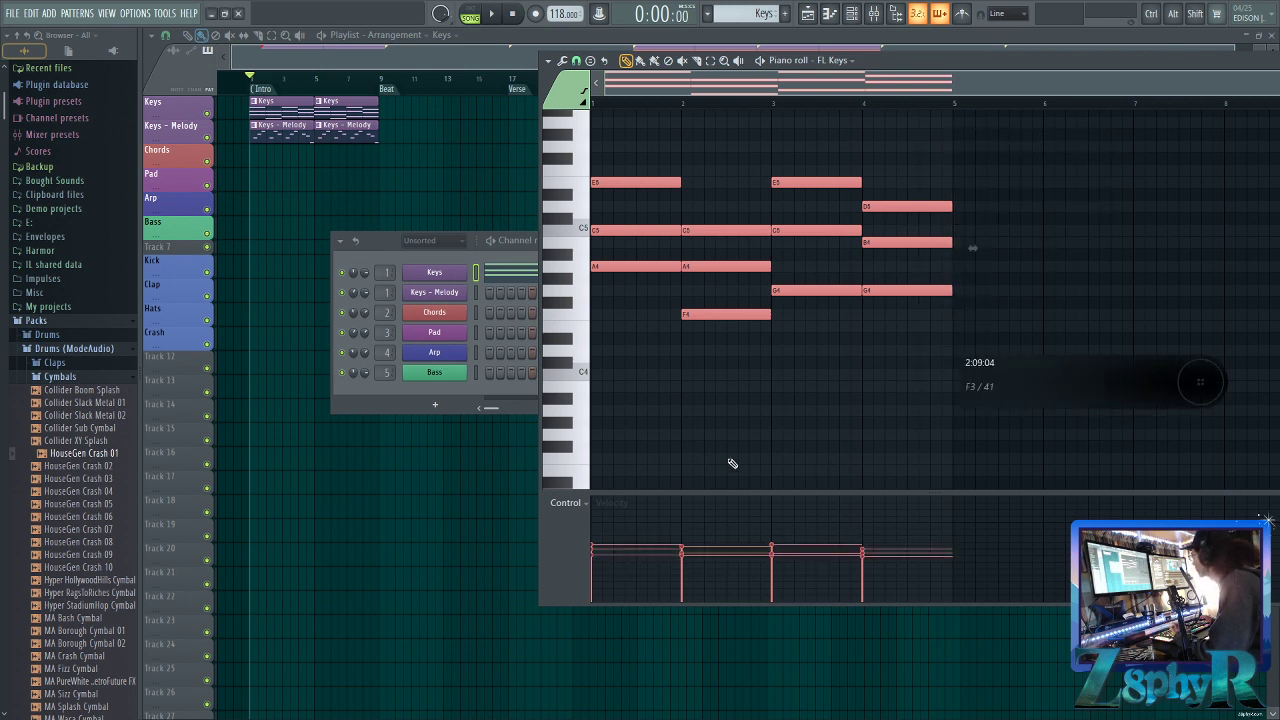
# Listen to the randomized Keys notes and raise all their velocities slightly
pyautogui.press('space')
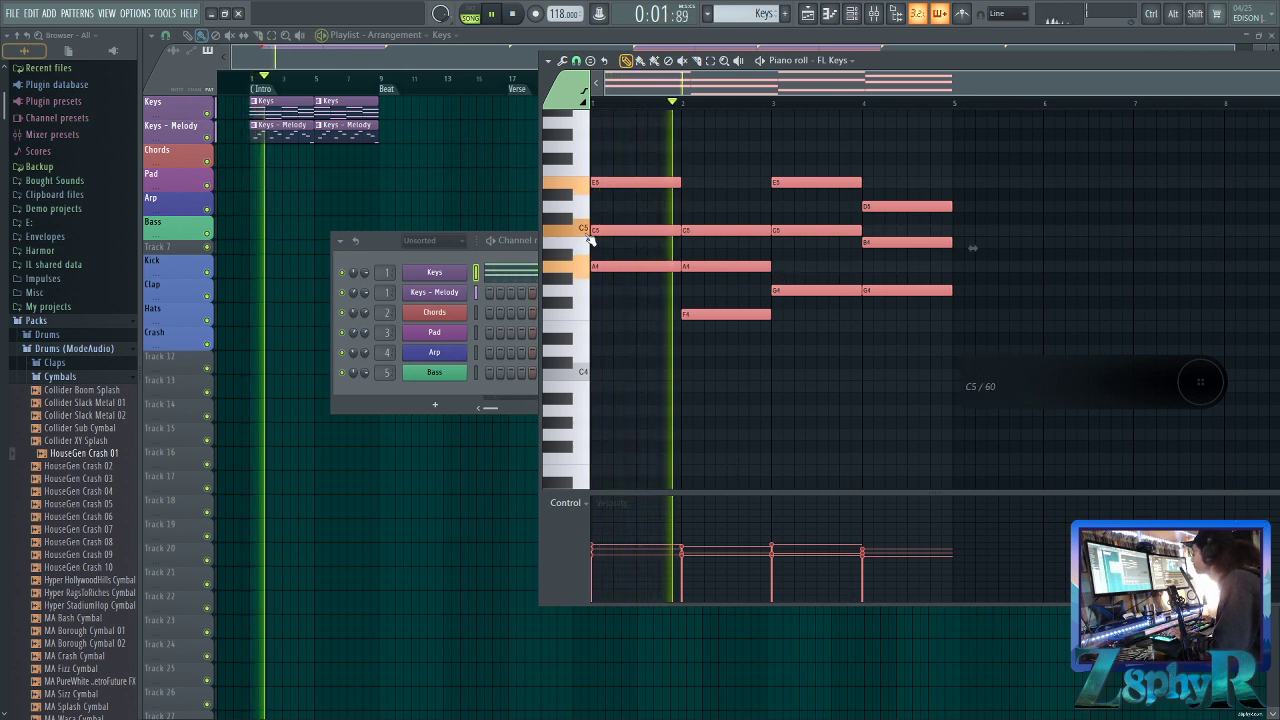
pyautogui.press('space')
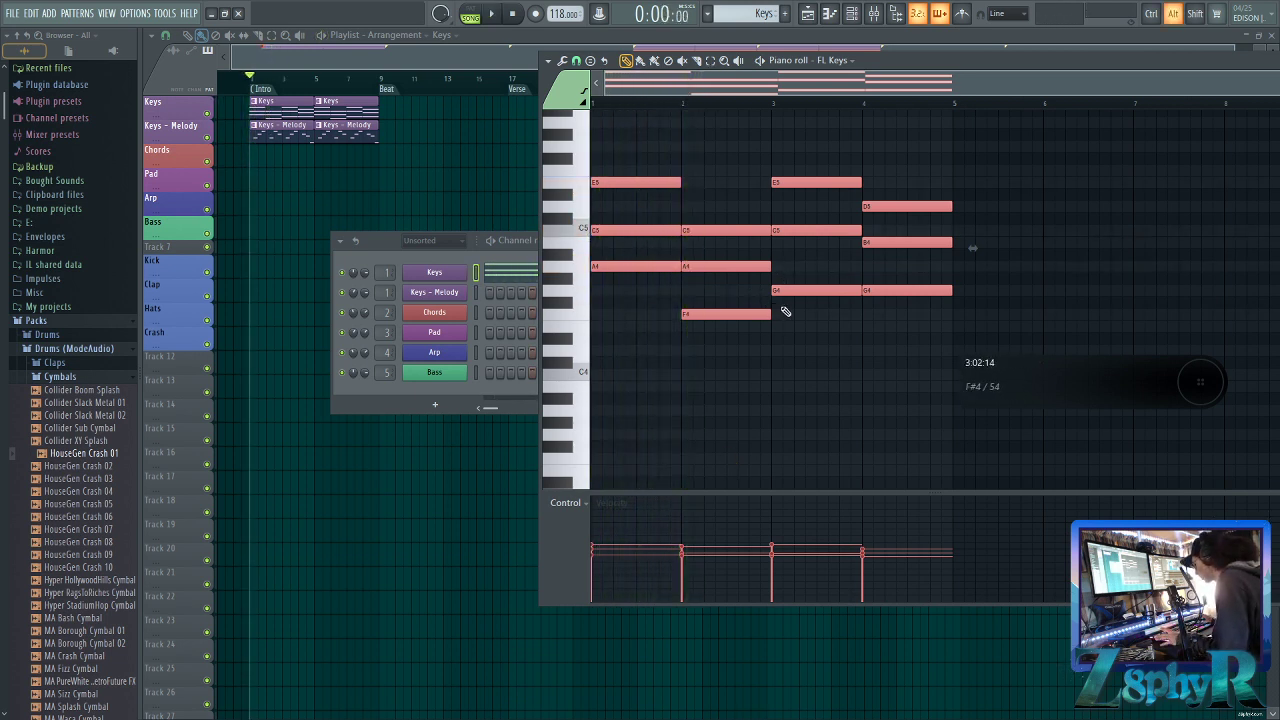
pyautogui.scroll(2, 790, 374)
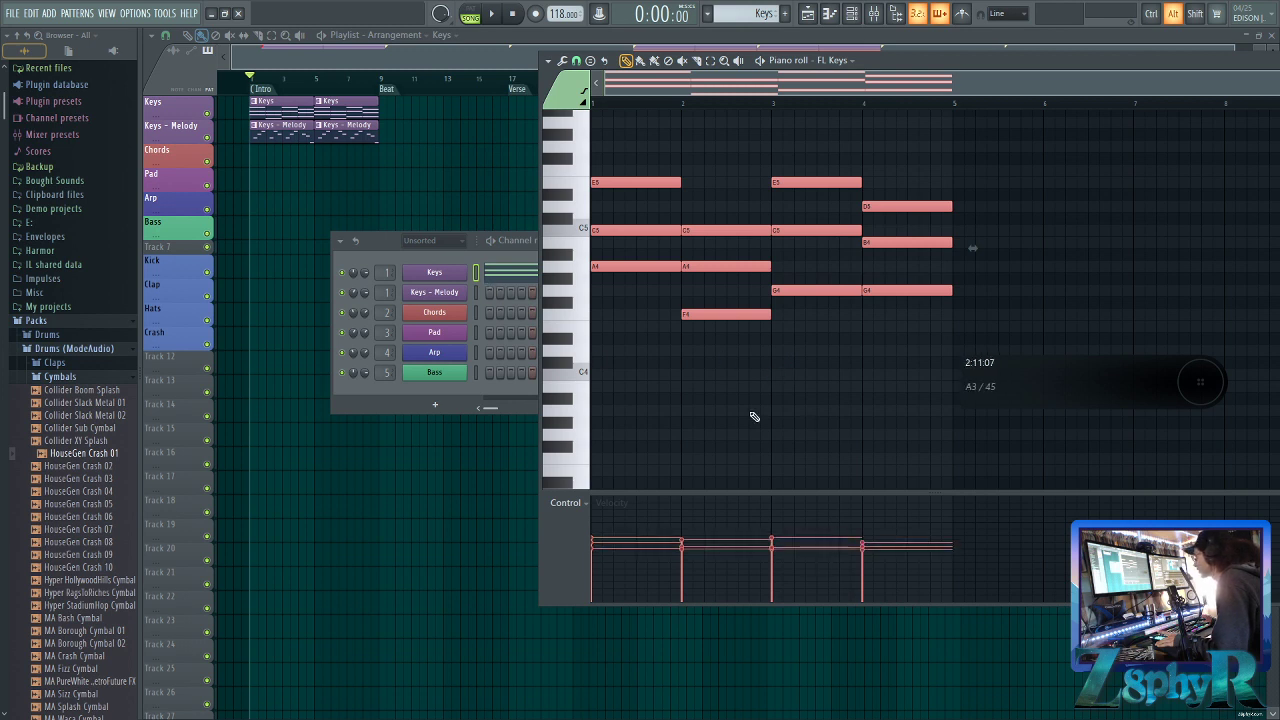
# Play the Intro, check the Keys channel's volume and return to the playlist
pyautogui.press('space')
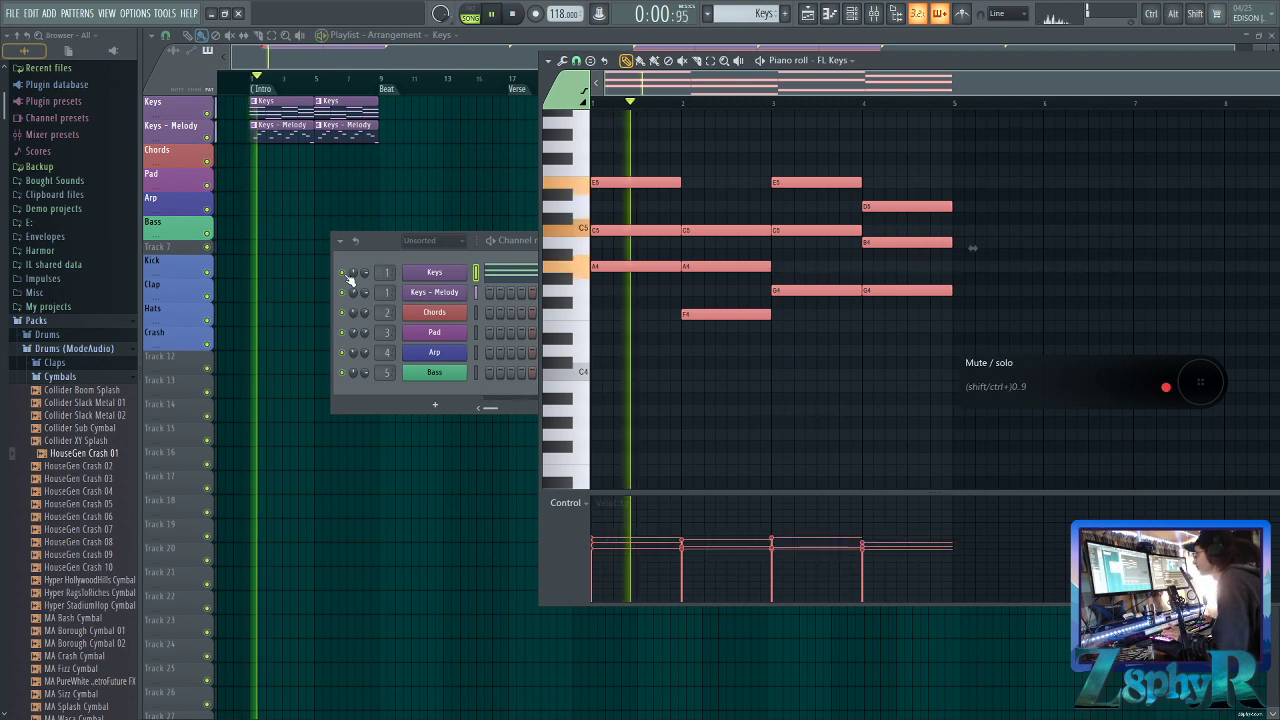
pyautogui.click(353, 272)
pyautogui.moveTo(353, 272); pyautogui.dragTo(354, 272)
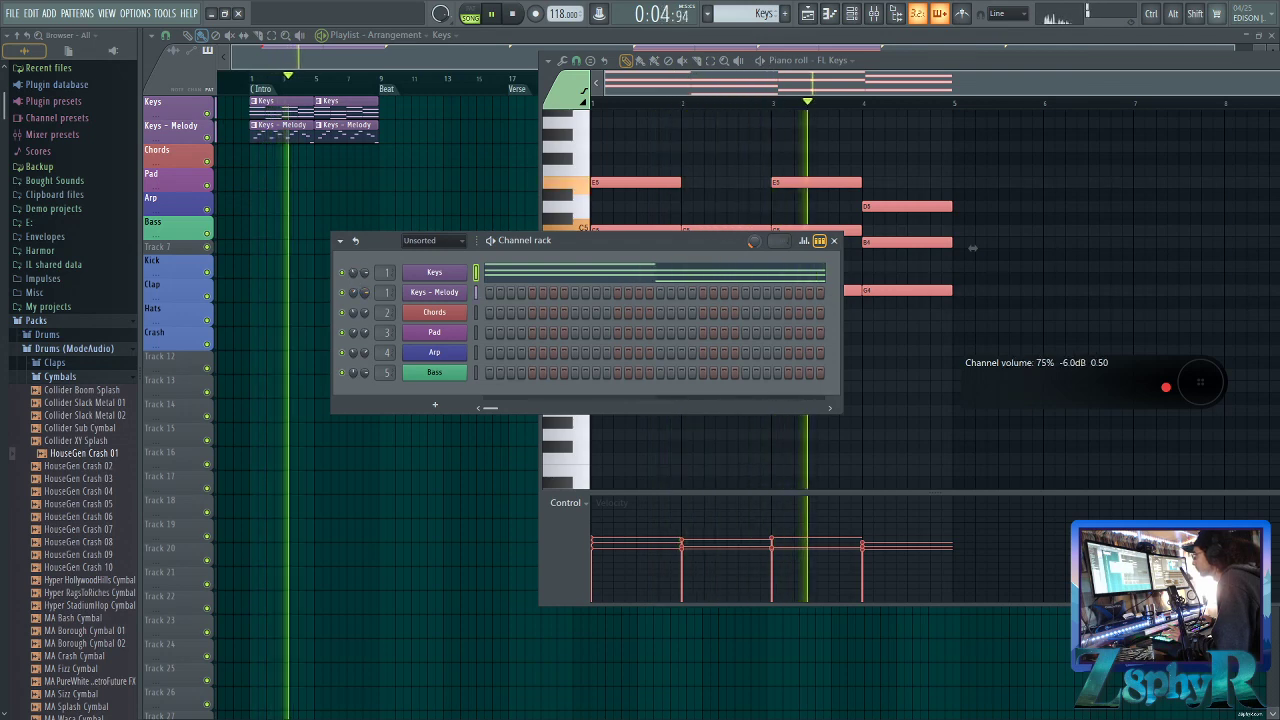
pyautogui.click(390, 196)
# Copy the Chorus's Kick, Clap, Hats and Crash clips to the Beat and Verse sections and stop playback
pyautogui.moveTo(619, 243); pyautogui.dragTo(745, 382)
pyautogui.moveTo(757, 309); pyautogui.dragTo(499, 301)
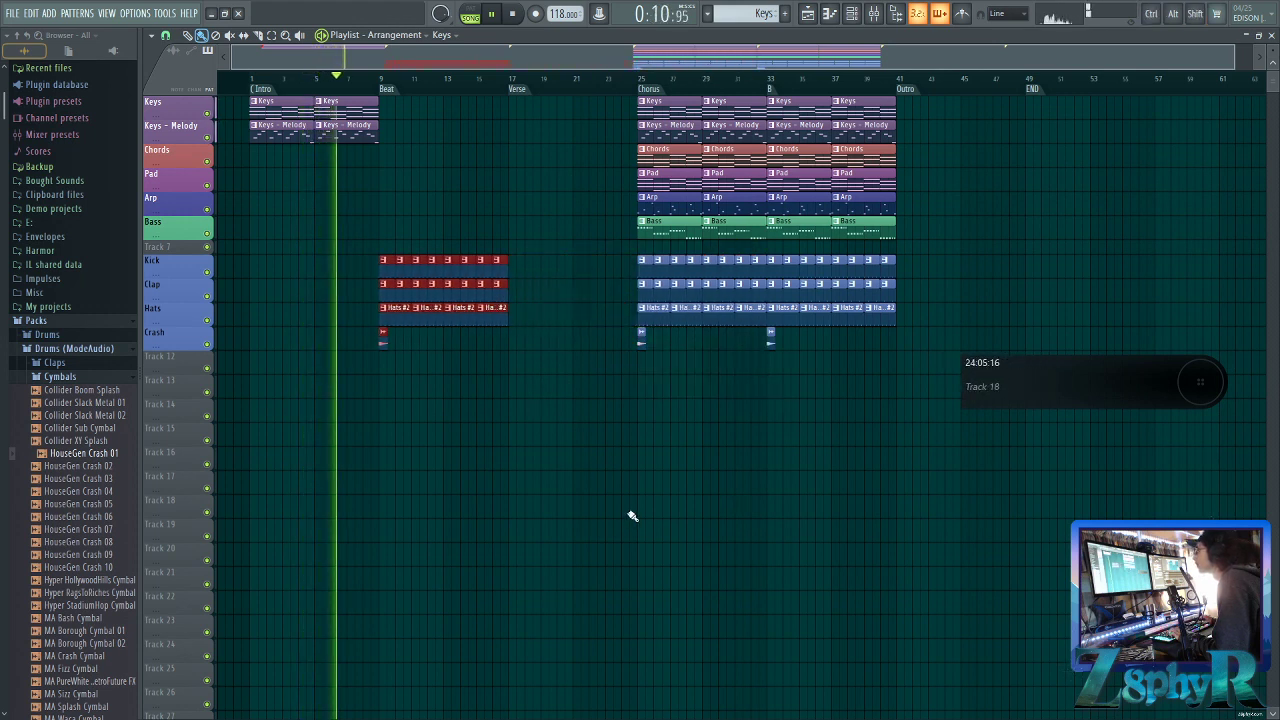
pyautogui.moveTo(423, 312); pyautogui.dragTo(553, 318)
pyautogui.keyDown('ctrl'); pyautogui.click(577, 446); pyautogui.keyUp('ctrl')
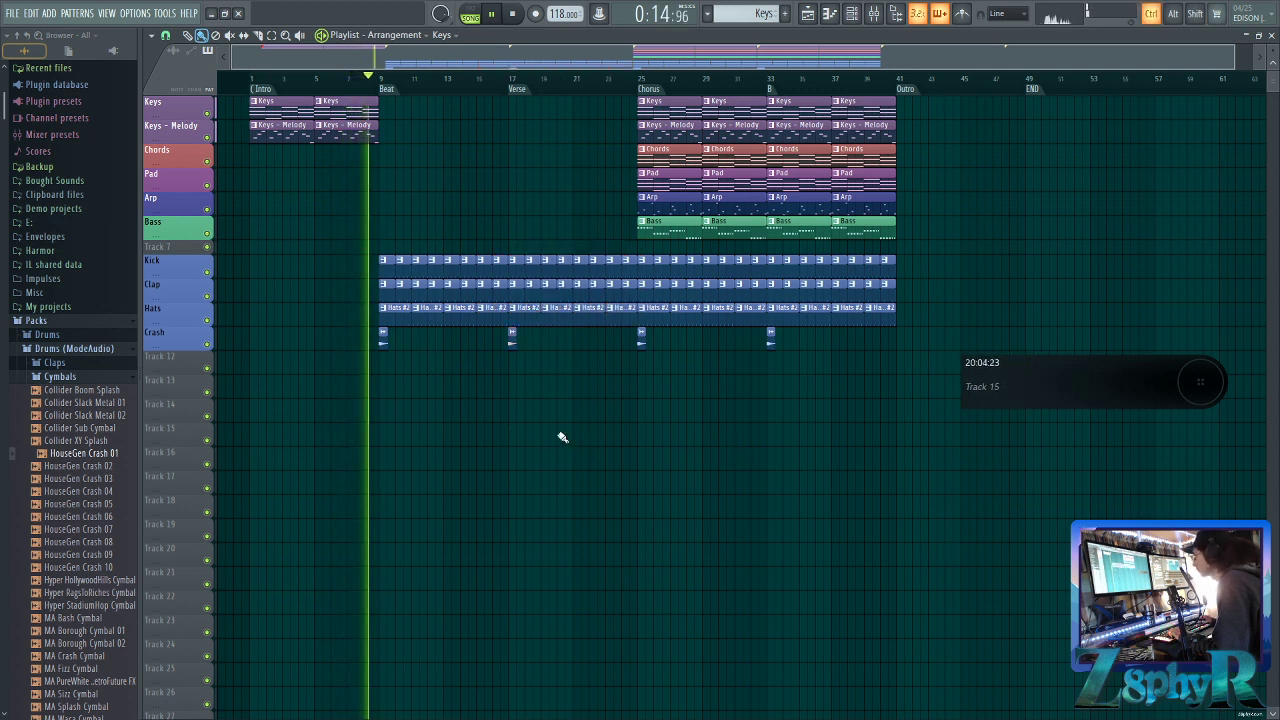
pyautogui.press('space')
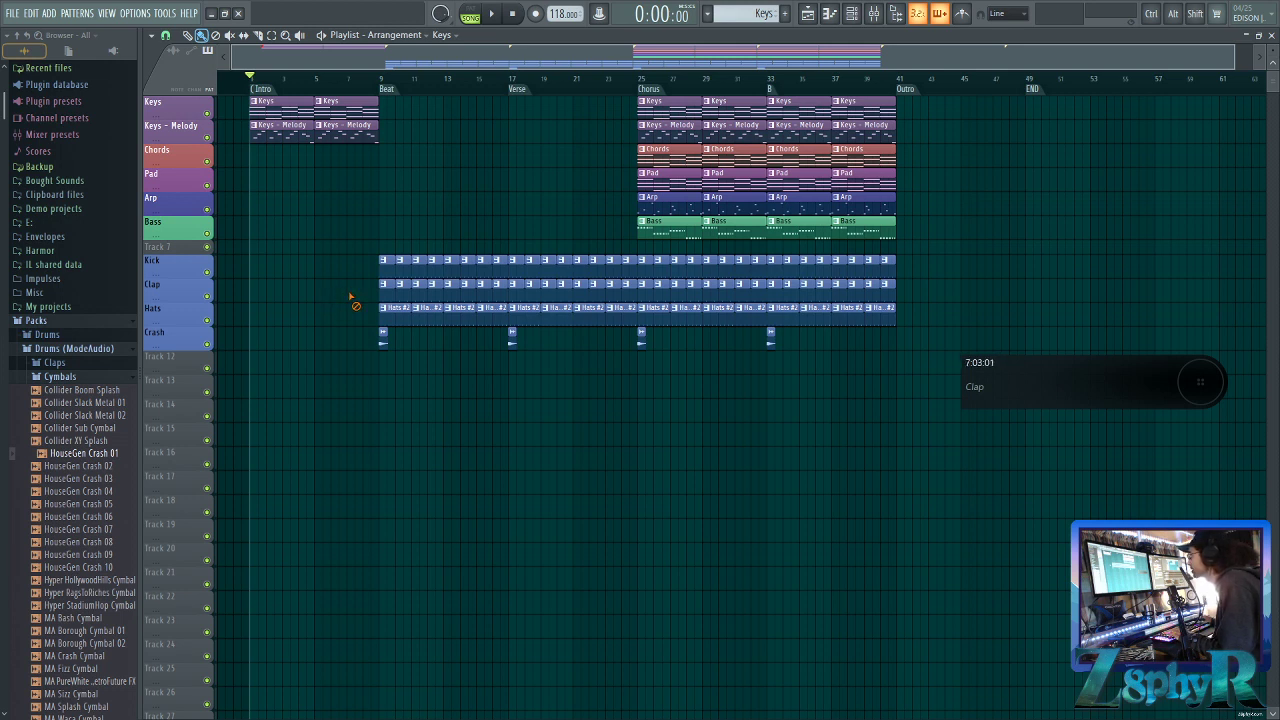
# Delete all the Clap clips from the Beat section and the Hats clips from its first four bars
pyautogui.moveTo(945, 255); pyautogui.dragTo(645, 388)
pyautogui.keyDown('ctrl'); pyautogui.click(950, 279); pyautogui.keyUp('ctrl')
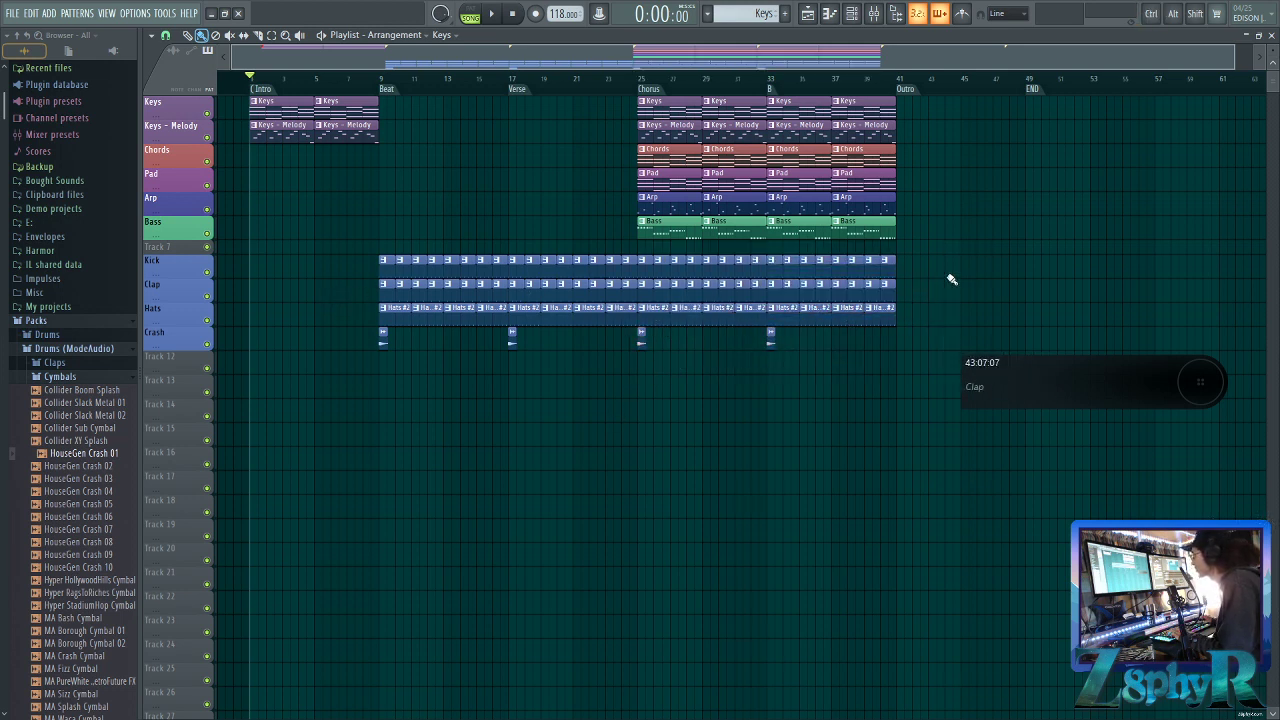
pyautogui.scroll(5, 320, 277)
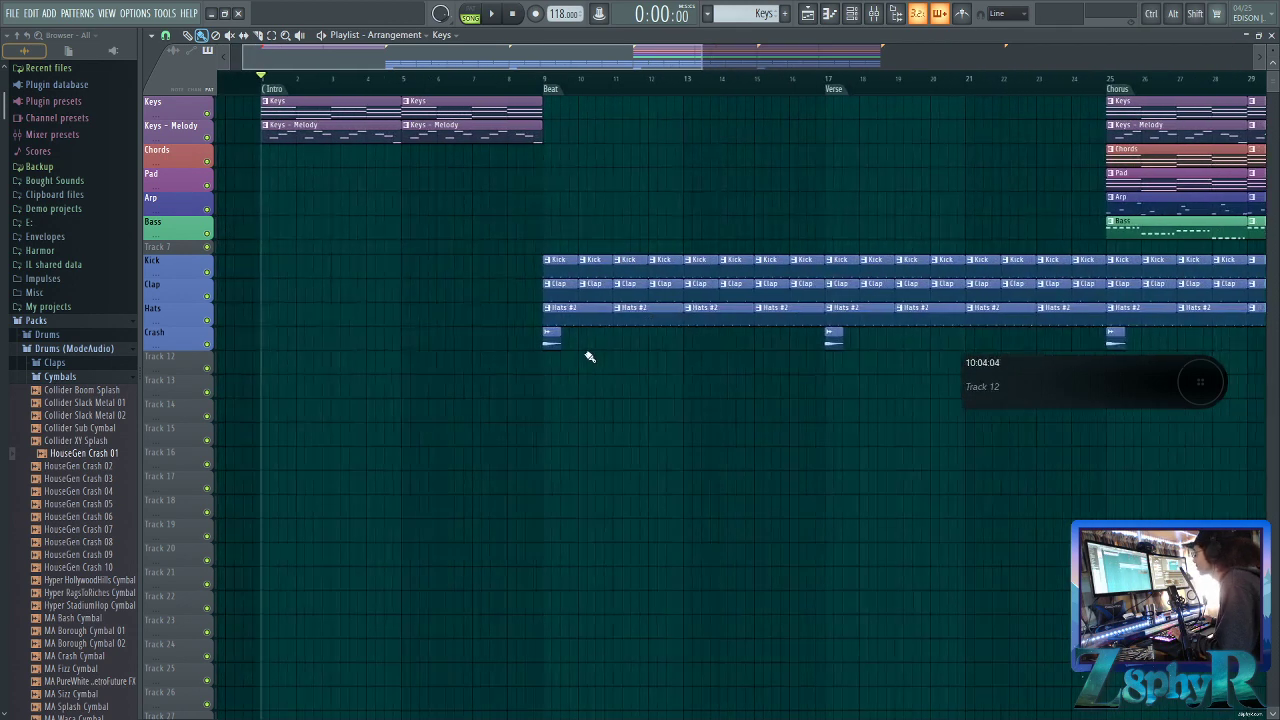
pyautogui.moveTo(523, 311)
pyautogui.mouseDown()
pyautogui.moveTo(575, 288)
pyautogui.moveTo(652, 292)
pyautogui.moveTo(566, 320)
pyautogui.moveTo(632, 325)
pyautogui.mouseUp()
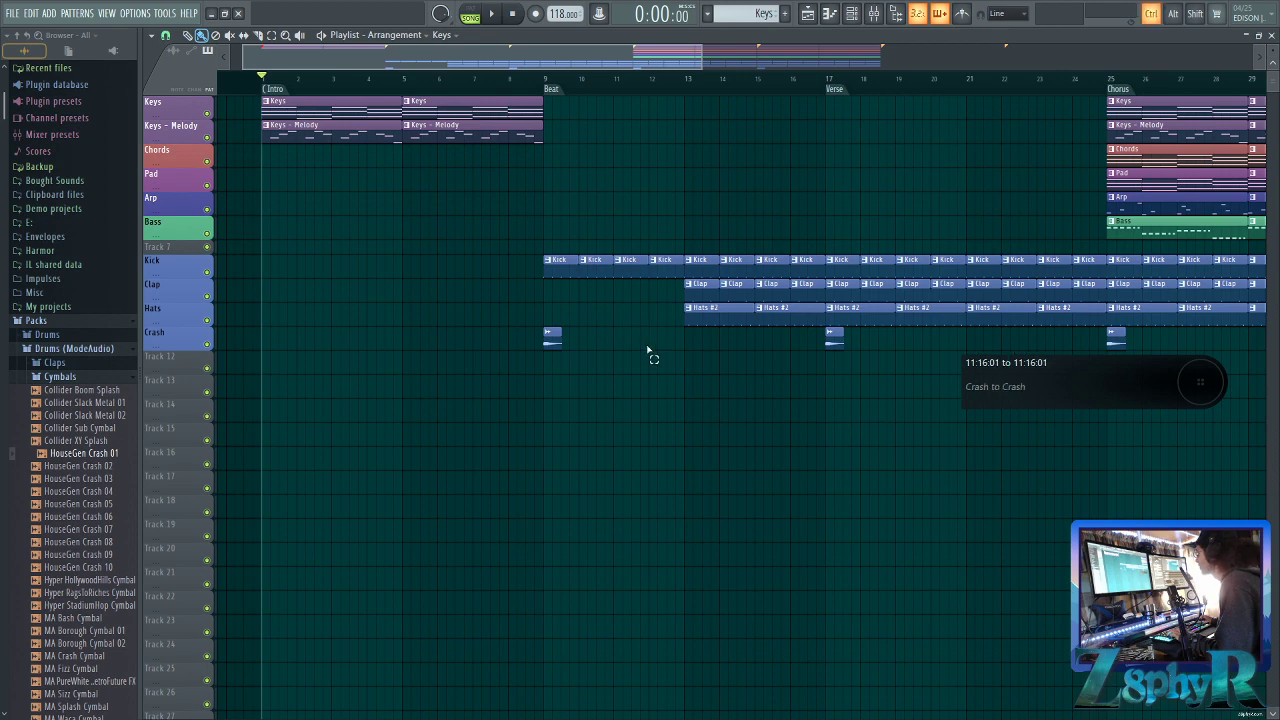
pyautogui.hscroll(2, 623, 337)
pyautogui.moveTo(597, 286)
pyautogui.mouseDown()
pyautogui.moveTo(708, 300)
pyautogui.moveTo(691, 360)
pyautogui.mouseUp()
pyautogui.scroll(-3, 690, 363)
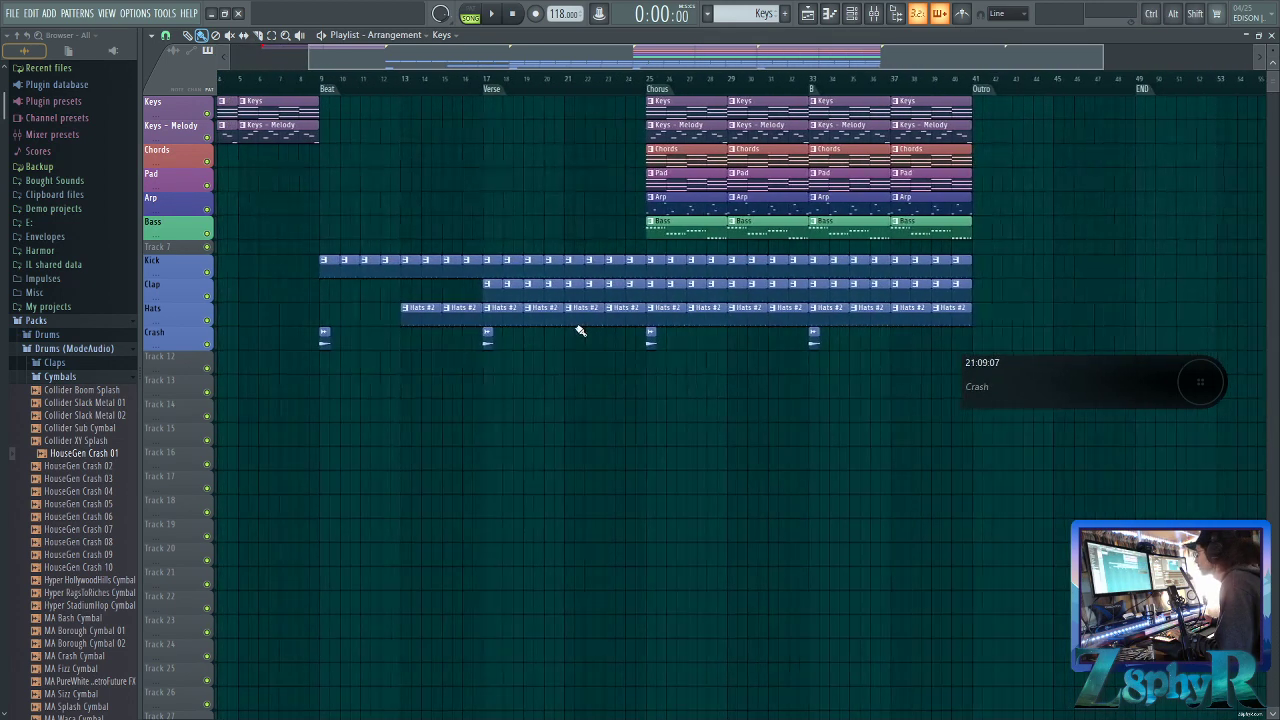
pyautogui.hscroll(-2, 530, 214)
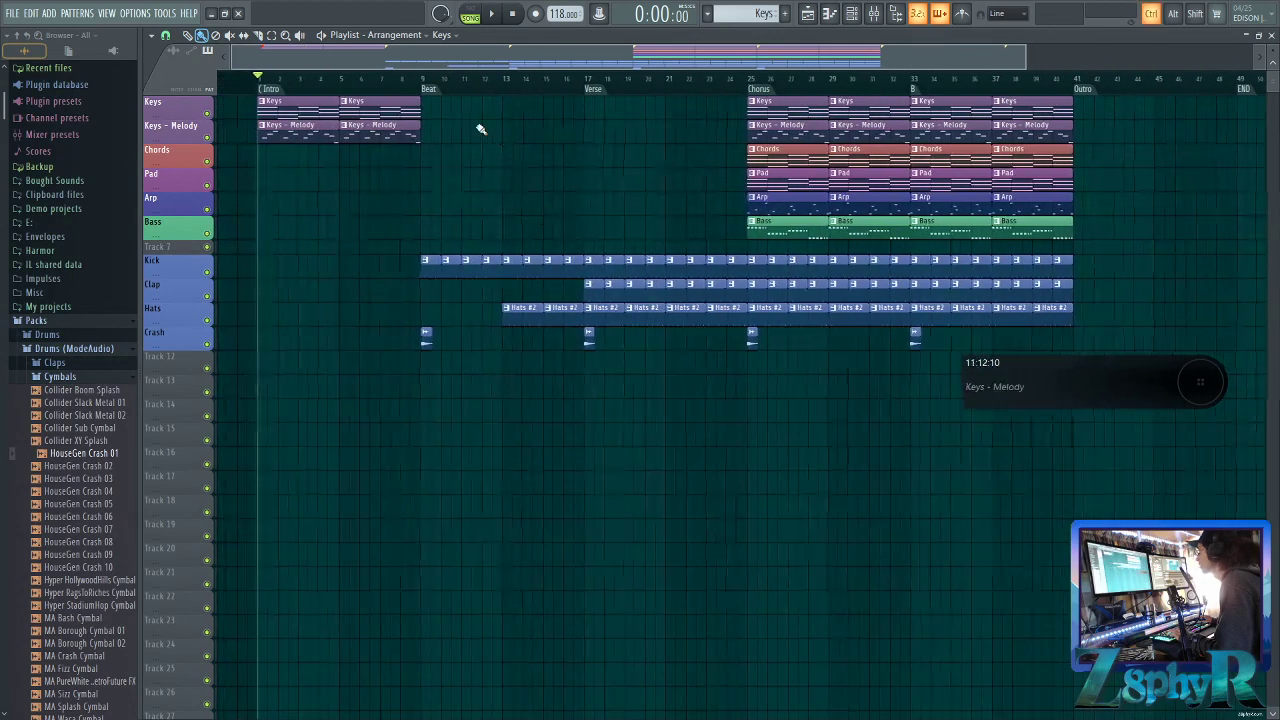
pyautogui.moveTo(741, 250); pyautogui.dragTo(489, 229)
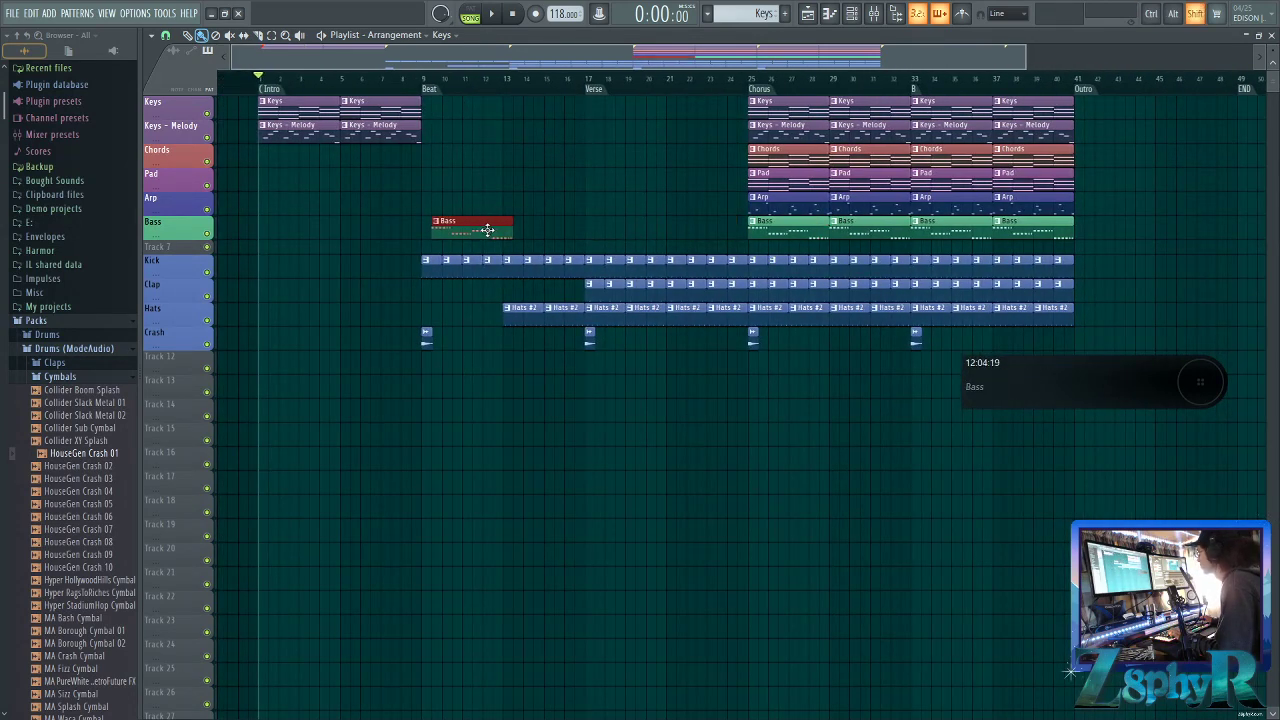
pyautogui.rightClick(490, 232)
pyautogui.keyDown('ctrl'); pyautogui.click(796, 206); pyautogui.keyUp('ctrl')
pyautogui.keyDown('ctrl'); pyautogui.keyDown('shift'); pyautogui.click(868, 203); pyautogui.keyUp('shift'); pyautogui.keyUp('ctrl')
pyautogui.keyDown('ctrl'); pyautogui.click(574, 180); pyautogui.keyUp('ctrl')
pyautogui.moveTo(573, 175); pyautogui.dragTo(848, 203)
pyautogui.moveTo(677, 141); pyautogui.dragTo(930, 226)
pyautogui.moveTo(661, 138); pyautogui.dragTo(661, 138)
pyautogui.moveTo(707, 88); pyautogui.dragTo(818, 168)
pyautogui.keyDown('ctrl'); pyautogui.click(681, 115); pyautogui.keyUp('ctrl')
pyautogui.keyDown('ctrl'); pyautogui.click(706, 88); pyautogui.keyUp('ctrl')
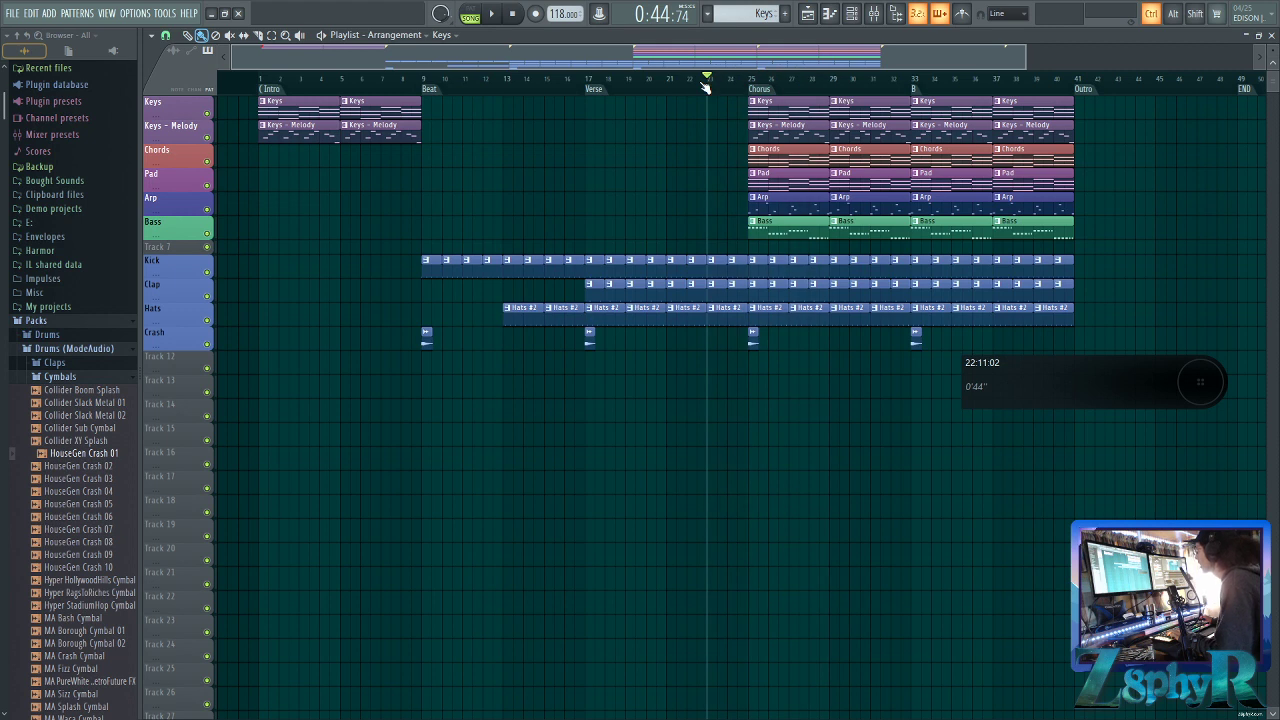
pyautogui.click(381, 86)
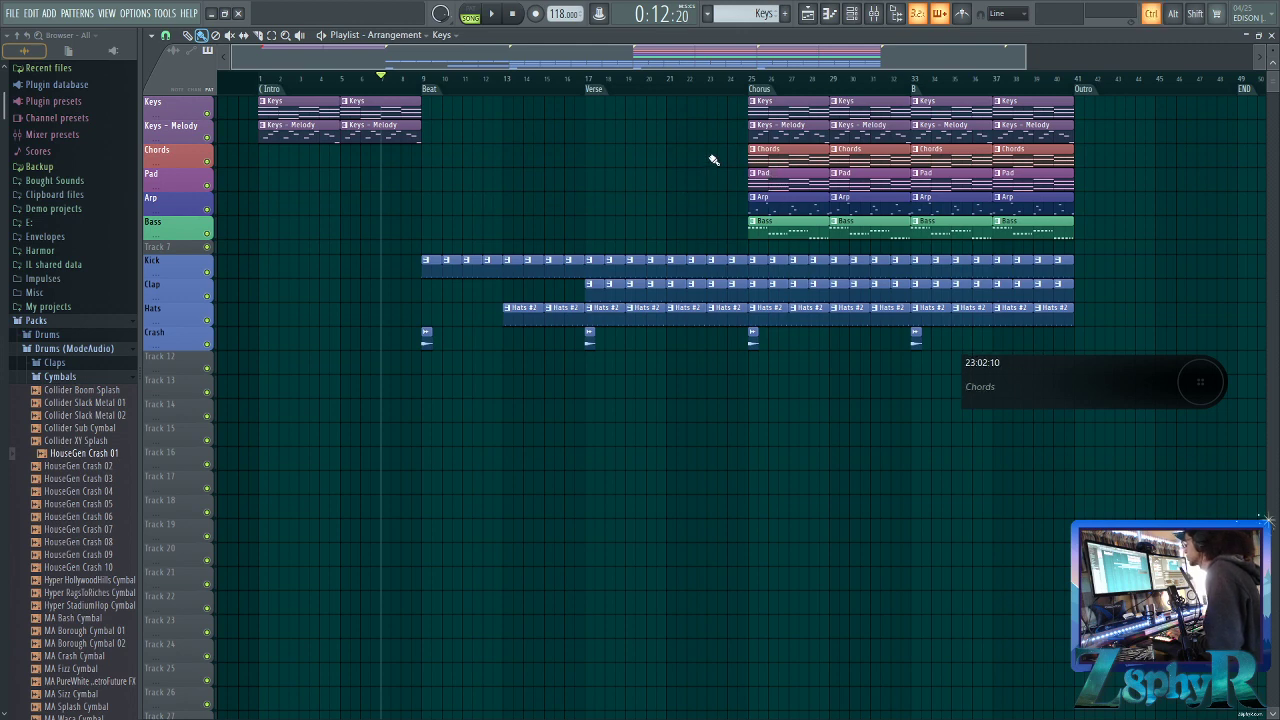
pyautogui.moveTo(434, 107); pyautogui.dragTo(749, 105)
pyautogui.keyDown('ctrl'); pyautogui.click(1127, 246); pyautogui.keyUp('ctrl')
pyautogui.keyDown('ctrl'); pyautogui.click(662, 128); pyautogui.keyUp('ctrl')
pyautogui.keyDown('ctrl'); pyautogui.click(750, 106); pyautogui.keyUp('ctrl')
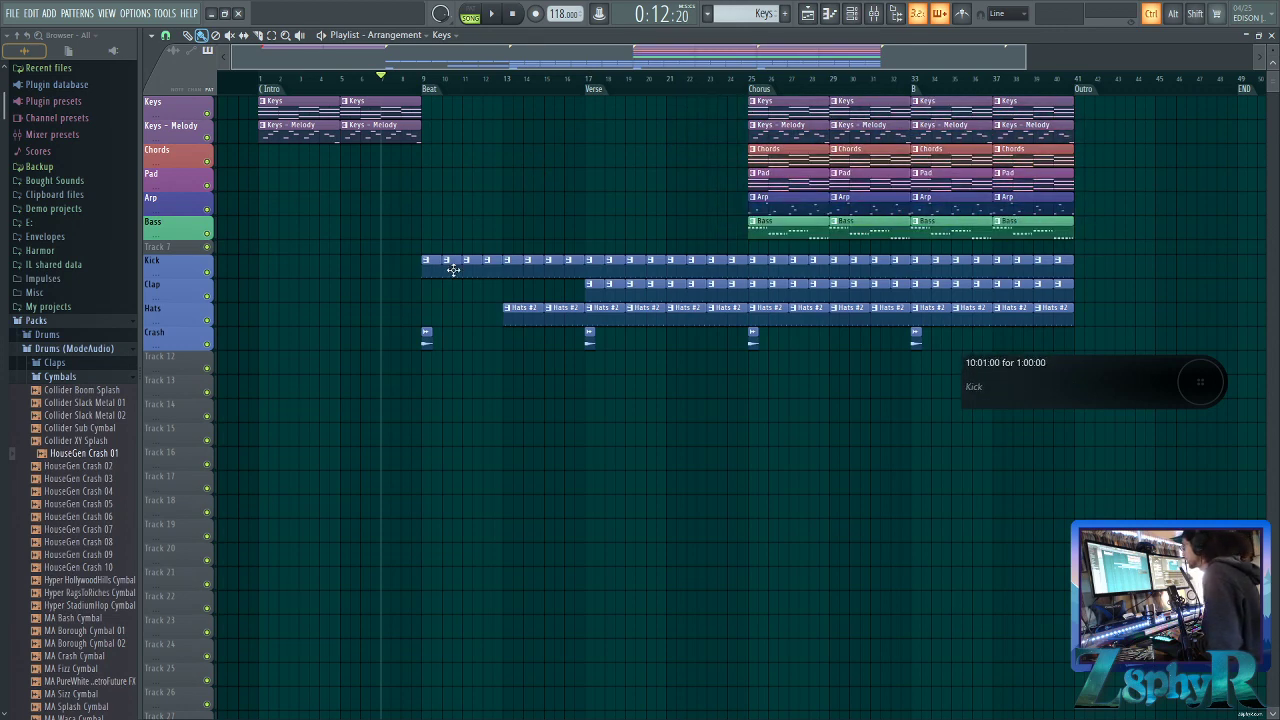
pyautogui.moveTo(768, 160); pyautogui.dragTo(1072, 233)
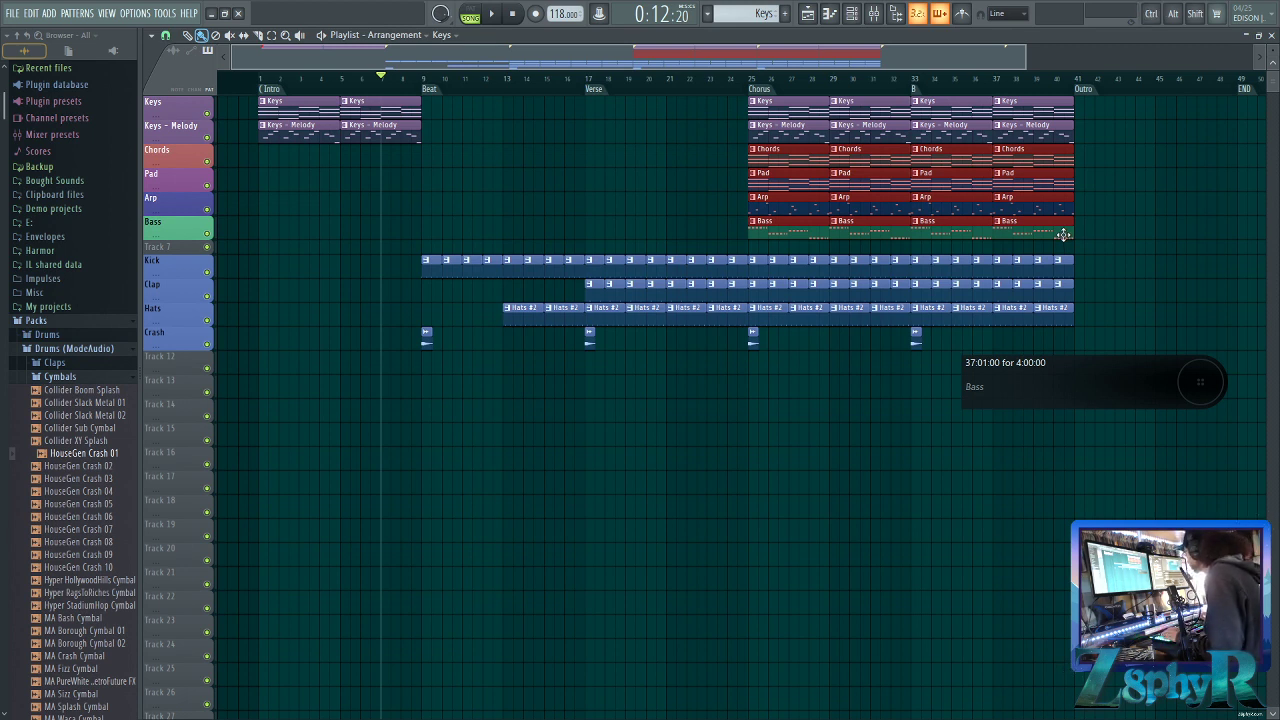
pyautogui.moveTo(729, 147); pyautogui.dragTo(726, 107)
pyautogui.moveTo(726, 109); pyautogui.dragTo(1068, 238)
pyautogui.moveTo(1068, 237); pyautogui.dragTo(699, 109)
pyautogui.keyDown('ctrl'); pyautogui.click(1097, 236); pyautogui.keyUp('ctrl')
pyautogui.keyDown('ctrl'); pyautogui.click(699, 109); pyautogui.keyUp('ctrl')
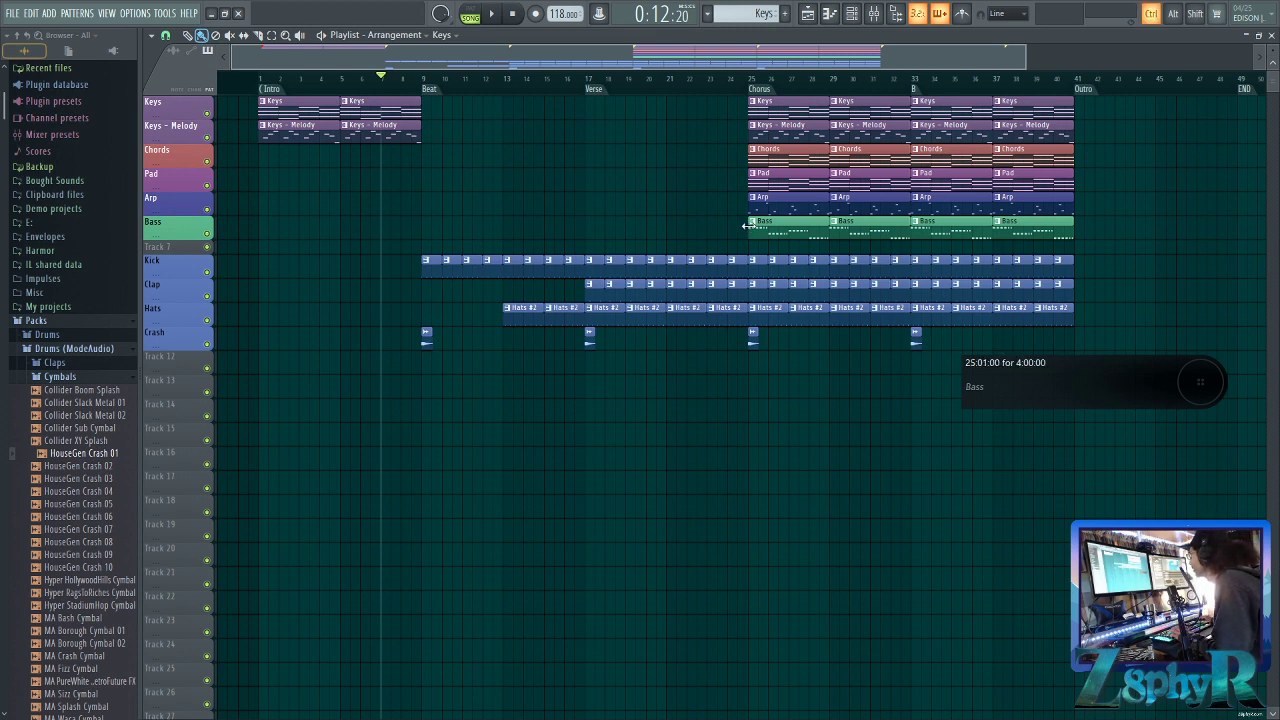
pyautogui.moveTo(745, 226); pyautogui.dragTo(834, 220)
# Copy the Chorus's two Arp clips and two Pad clips to the Beat section at bar 9
pyautogui.moveTo(737, 200); pyautogui.dragTo(884, 202)
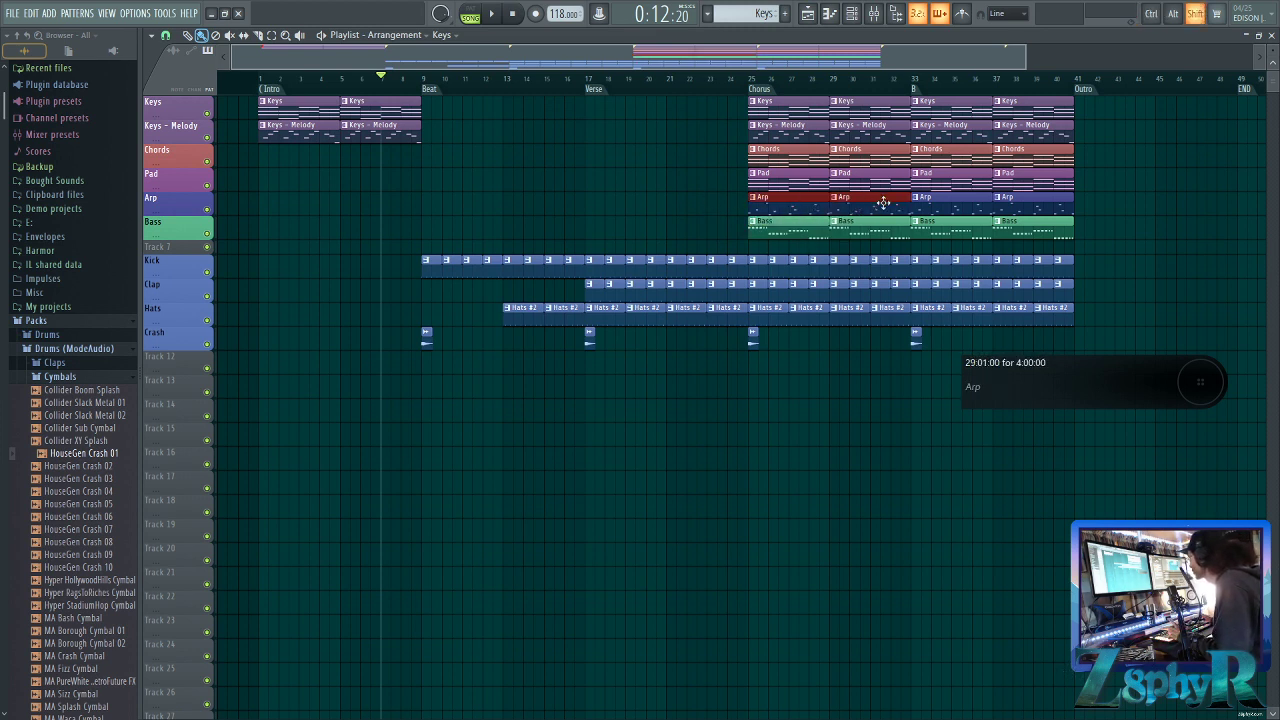
pyautogui.moveTo(884, 202); pyautogui.dragTo(566, 216)
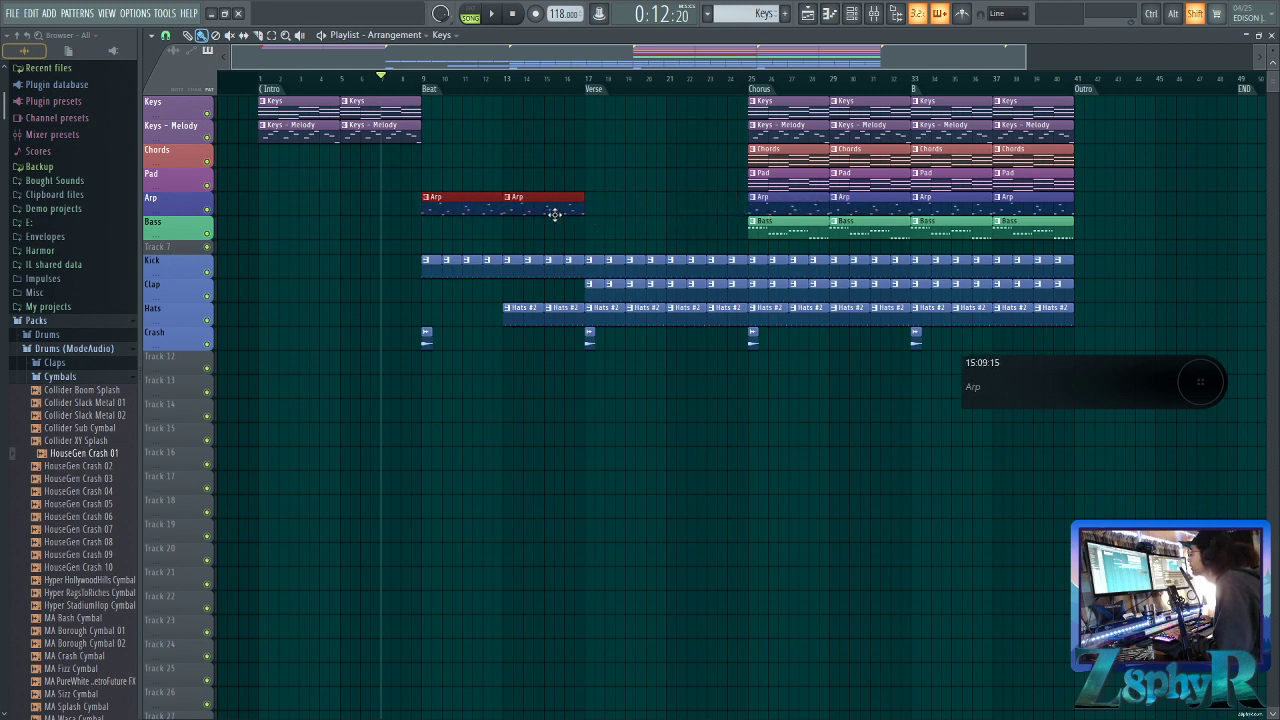
pyautogui.hotkey('ctrl', 'd')
pyautogui.moveTo(737, 172); pyautogui.dragTo(560, 171)
pyautogui.hotkey('ctrl', 'd')
# Copy the Chorus's two Chords clips to the Verse section at bar 17
pyautogui.moveTo(381, 79); pyautogui.dragTo(495, 90)
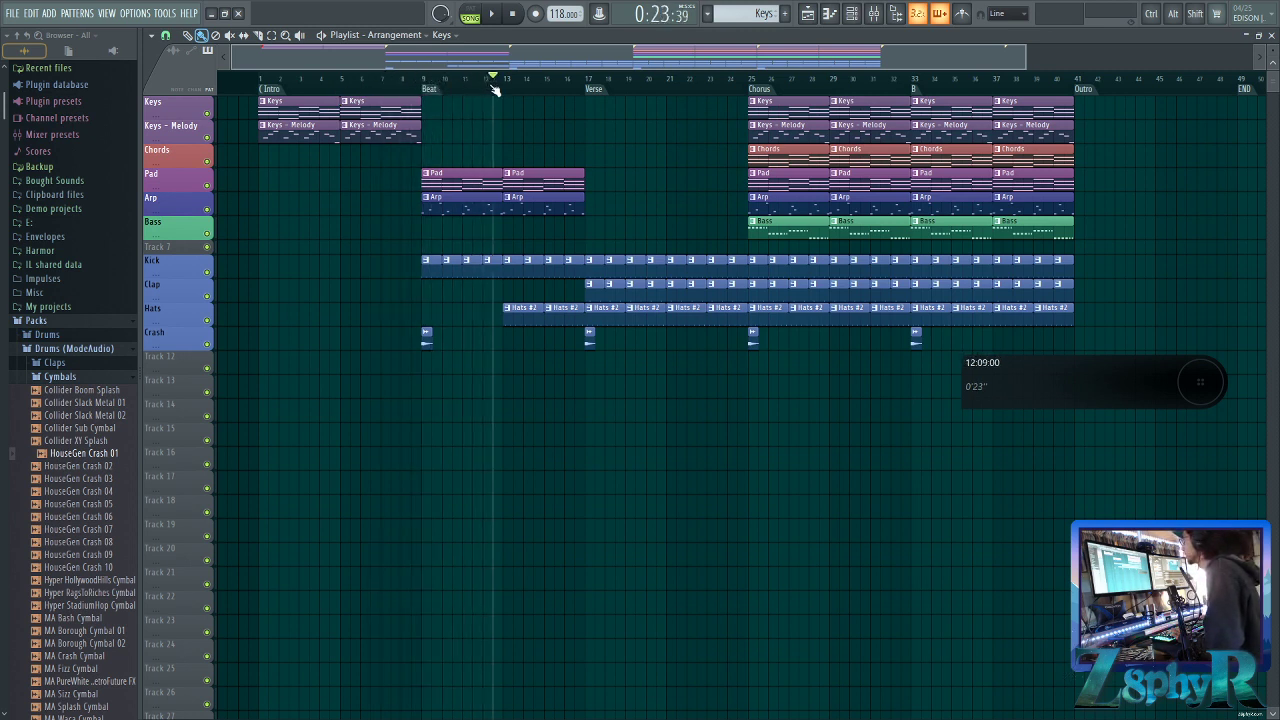
pyautogui.moveTo(763, 154); pyautogui.dragTo(726, 172)
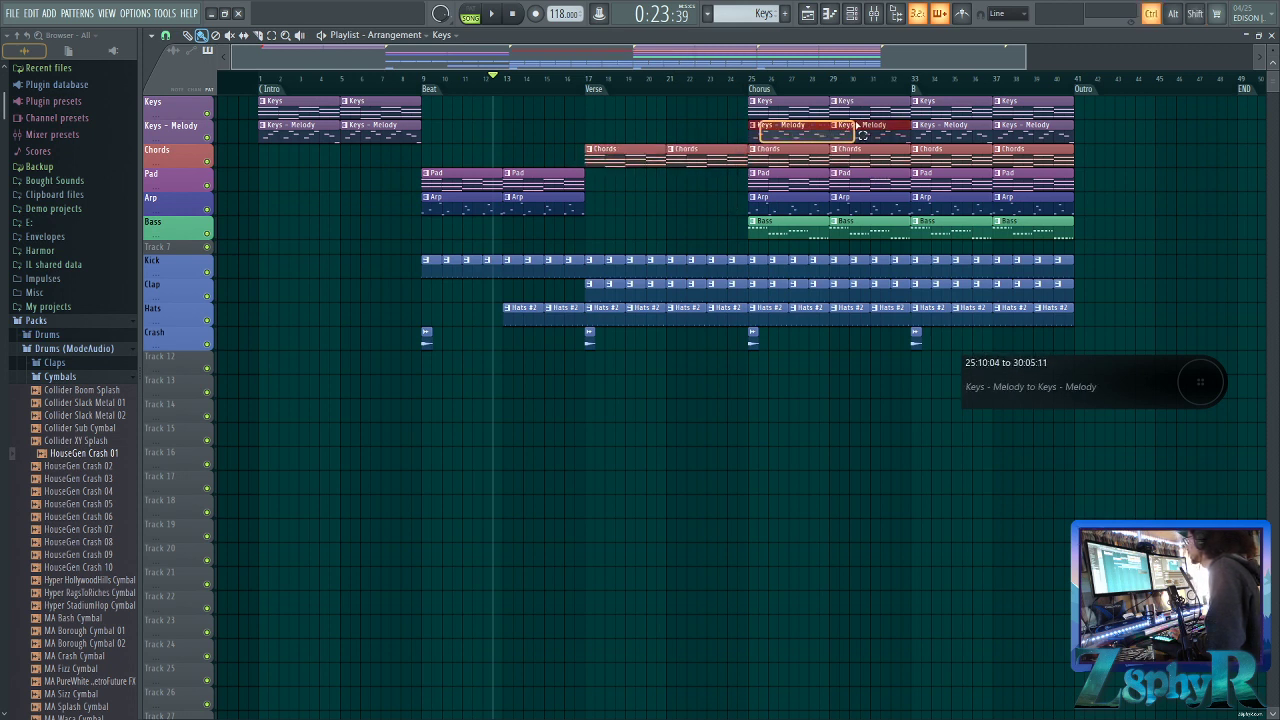
# Copy the Chorus's two Bass clips to the Verse section at bar 17
pyautogui.moveTo(733, 219)
pyautogui.mouseDown()
pyautogui.moveTo(938, 231)
pyautogui.moveTo(720, 232)
pyautogui.mouseUp()
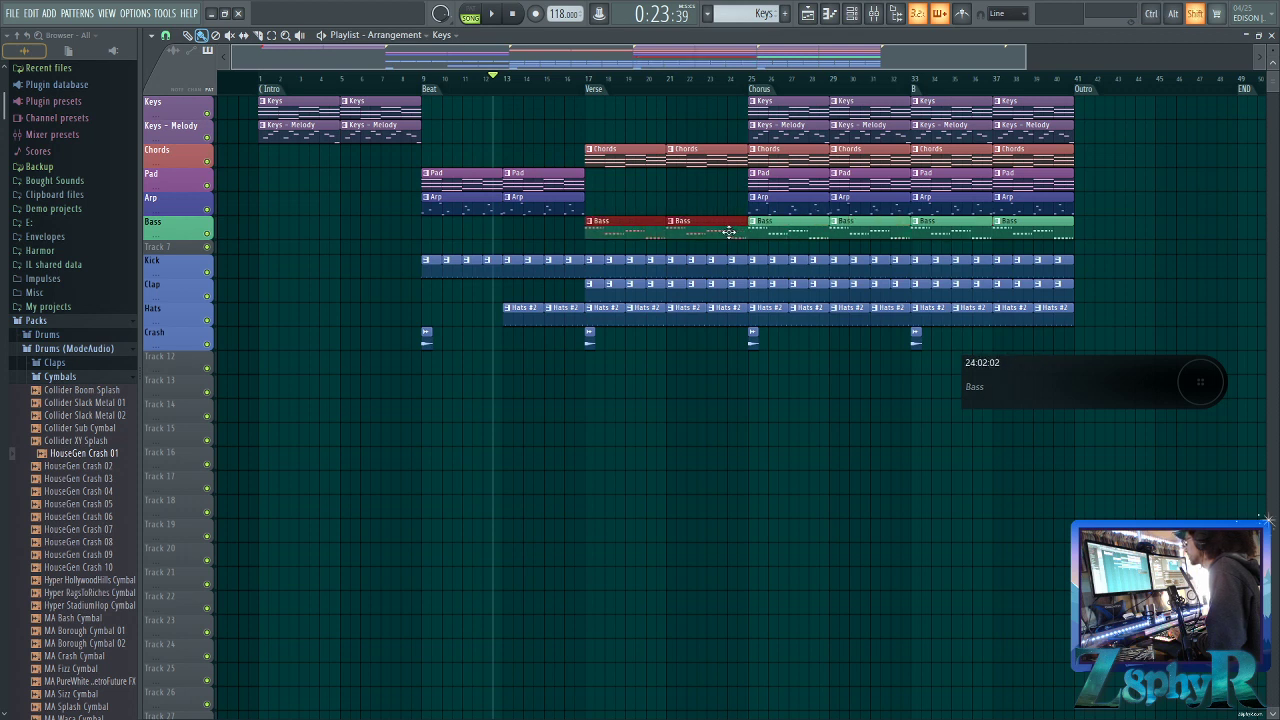
pyautogui.hotkey('ctrl', 'd')
pyautogui.moveTo(642, 224); pyautogui.dragTo(687, 236)
pyautogui.keyDown('ctrl'); pyautogui.click(683, 209); pyautogui.keyUp('ctrl')
pyautogui.keyDown('ctrl'); pyautogui.click(702, 222); pyautogui.keyUp('ctrl')
pyautogui.keyDown('ctrl'); pyautogui.click(711, 190); pyautogui.keyUp('ctrl')
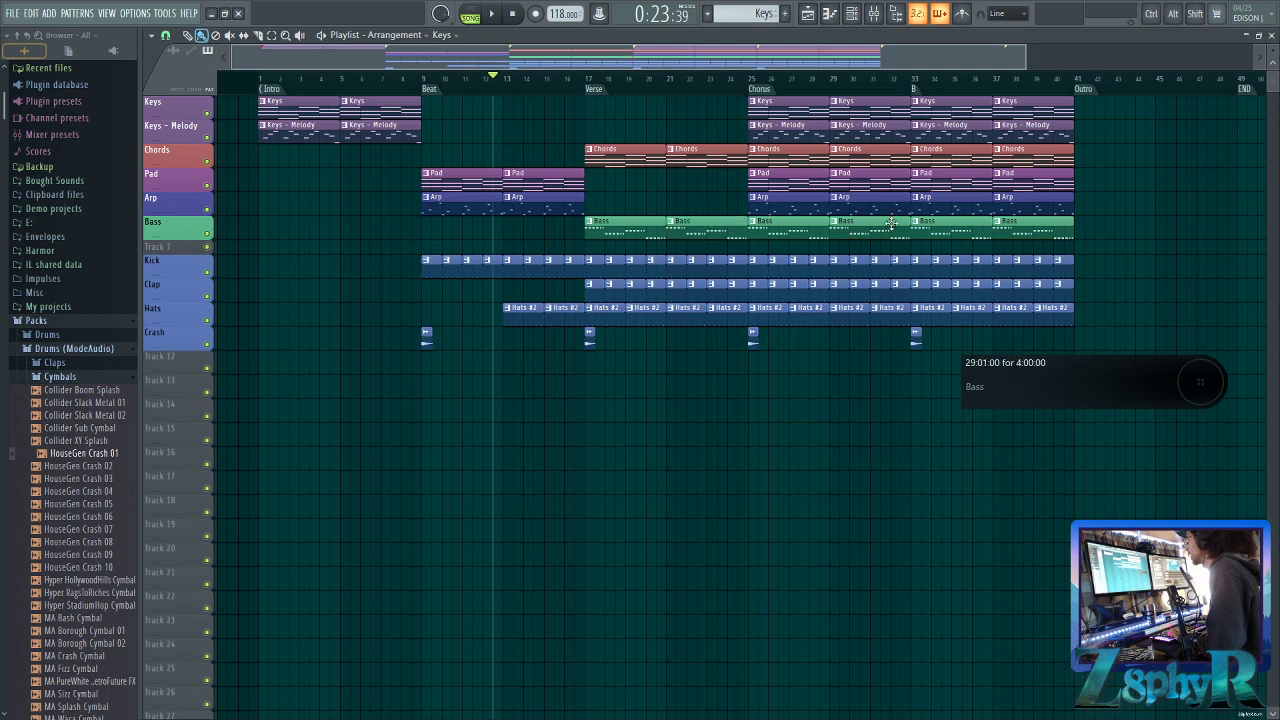
pyautogui.hscroll(2, 1090, 193)
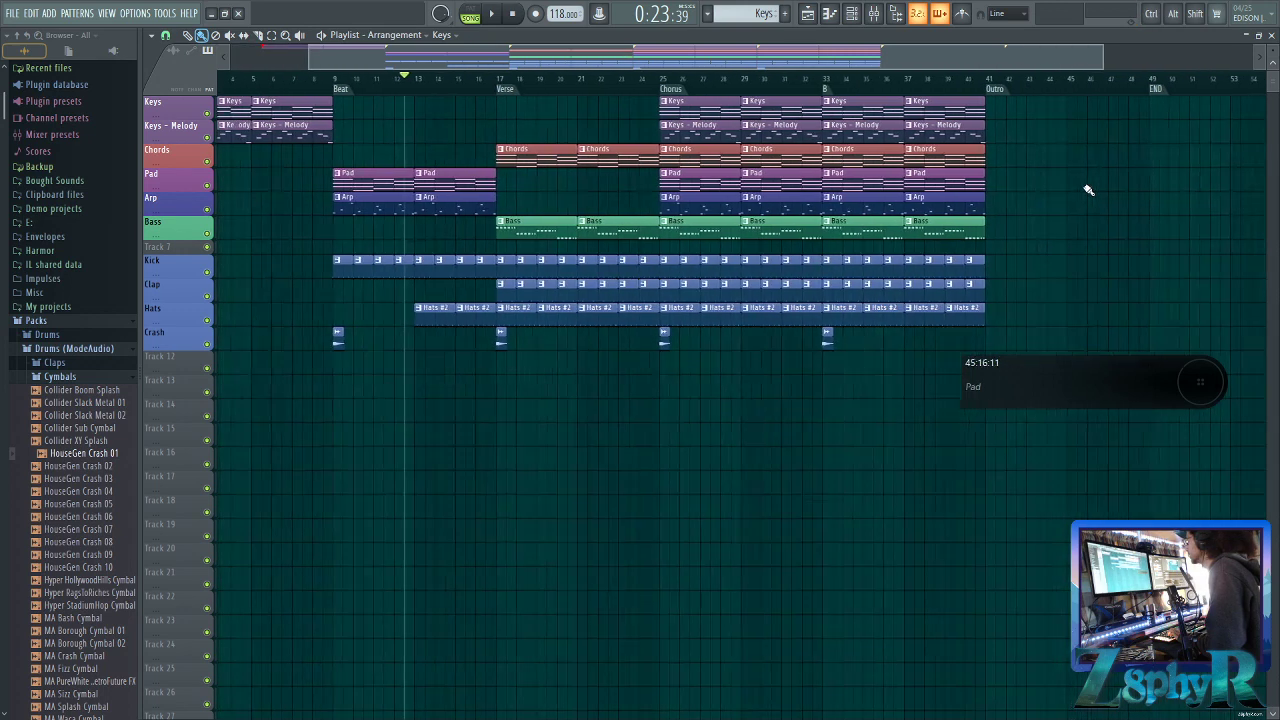
pyautogui.hscroll(-2, 400, 133)
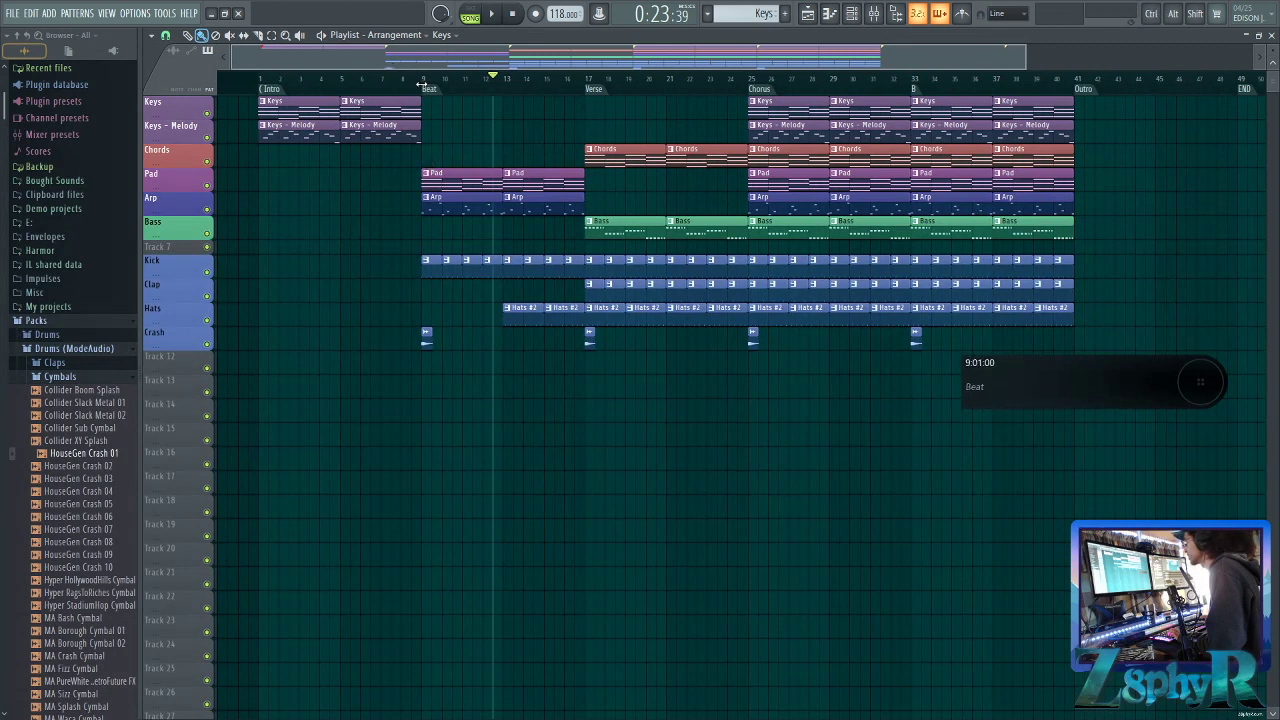
# Play the arrangement from bar 9 and add two Pad clips to the Verse section at bar 17
pyautogui.click(426, 86)
pyautogui.press('space')
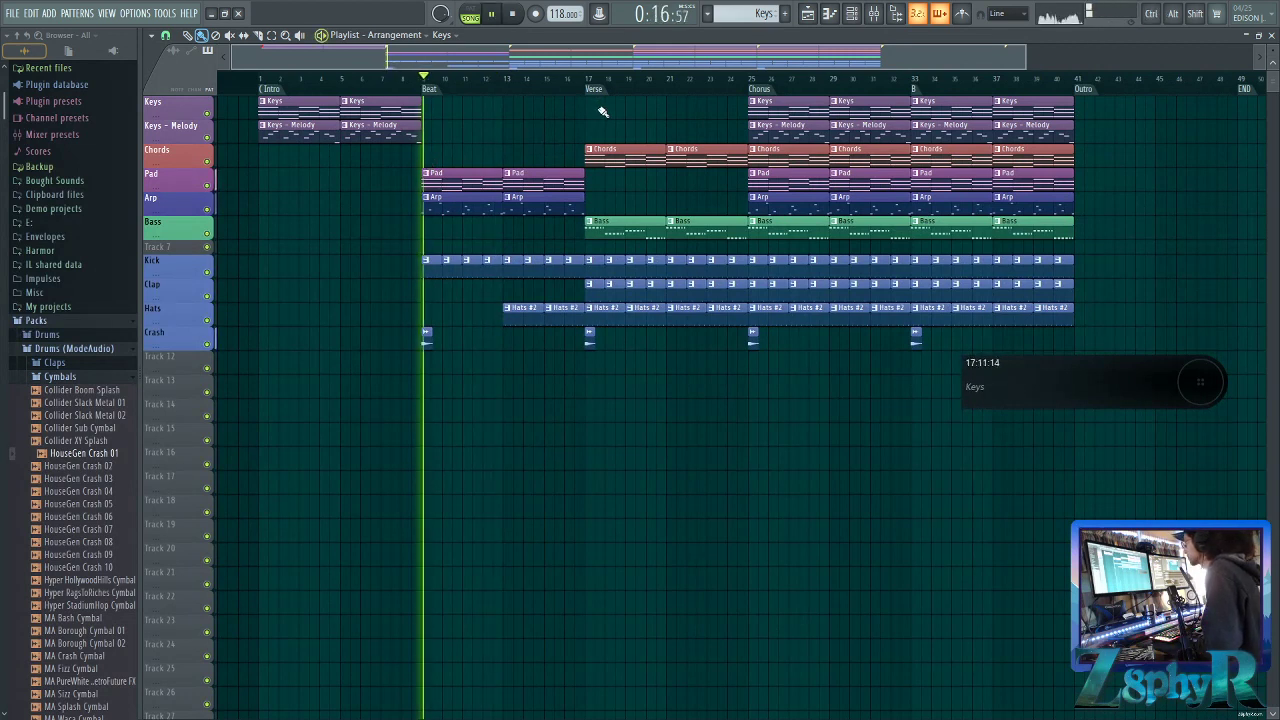
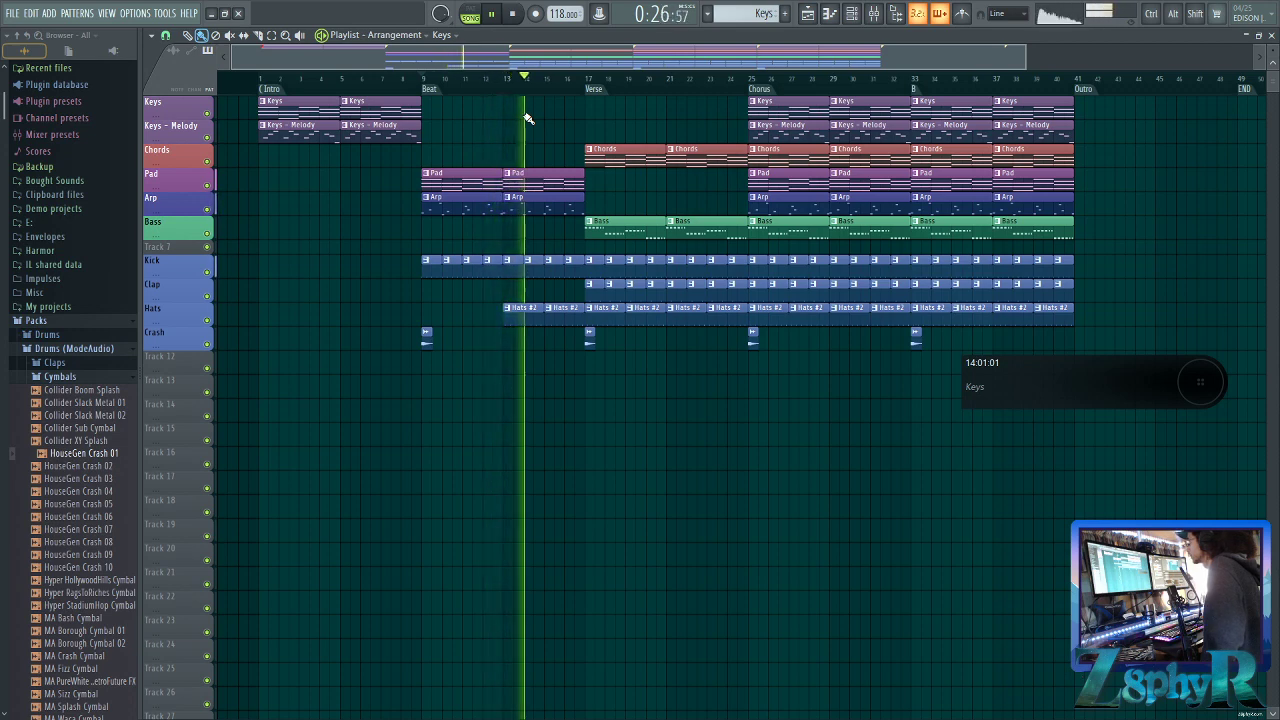
pyautogui.hscroll(1, 524, 120)
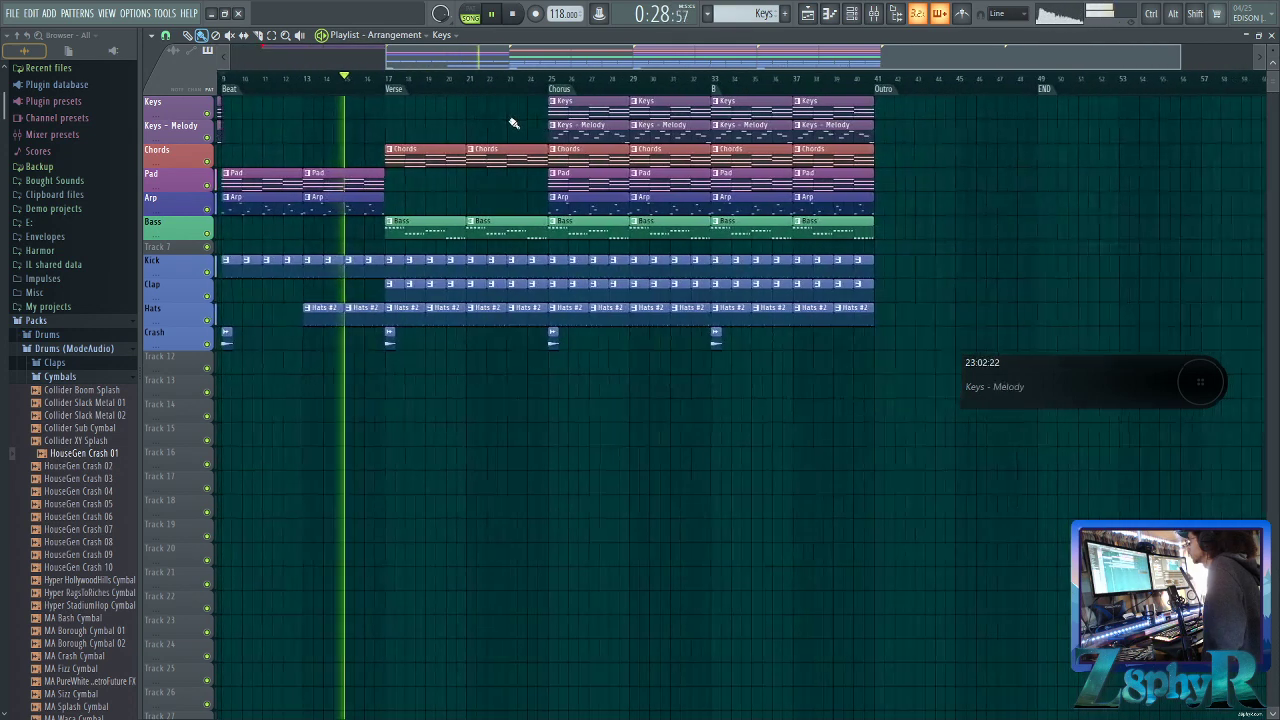
pyautogui.hscroll(-1, 506, 127)
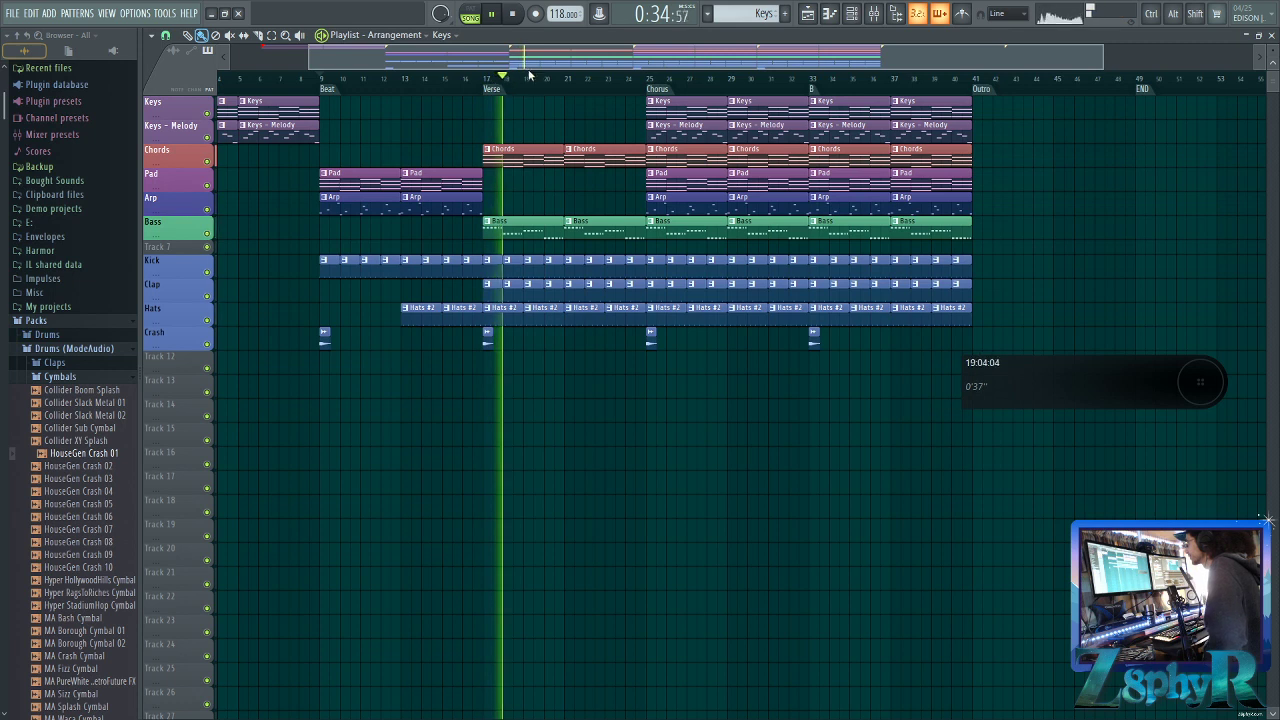
pyautogui.moveTo(487, 180); pyautogui.dragTo(570, 180)
pyautogui.hotkey('ctrl', 'd')
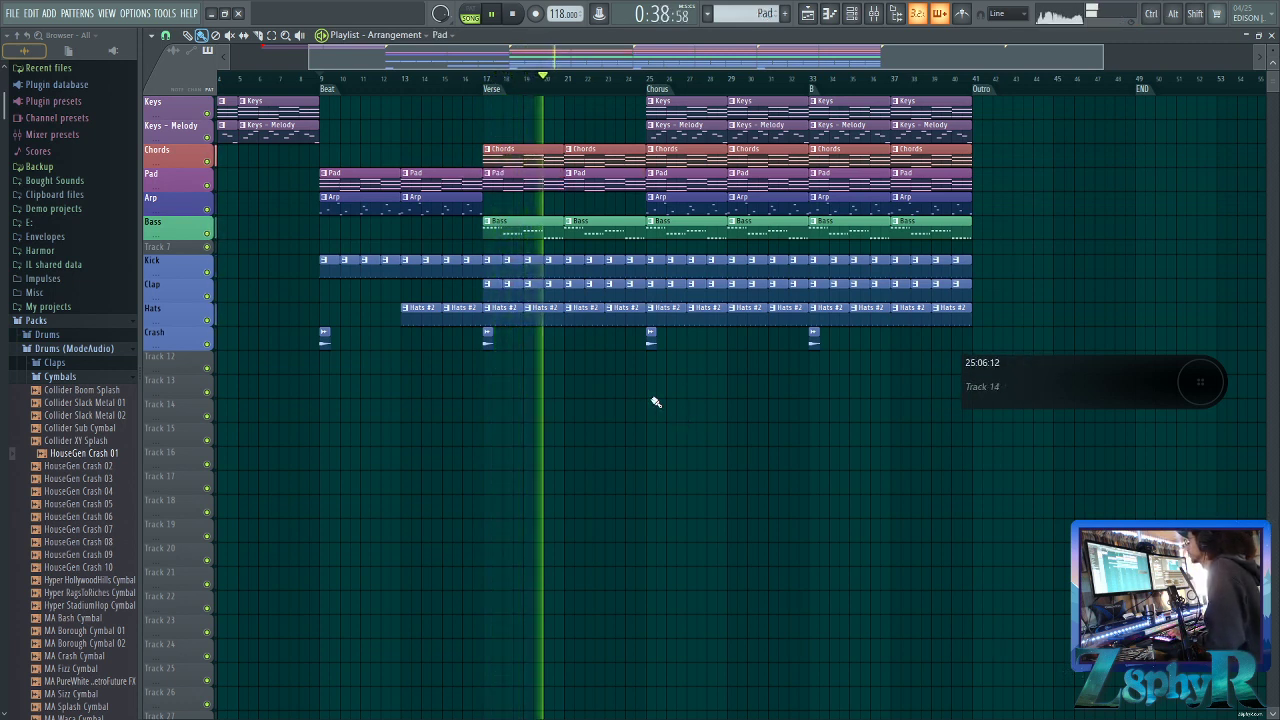
# Delete the two Keys clips from the Chorus section
pyautogui.hscroll(1, 585, 366)
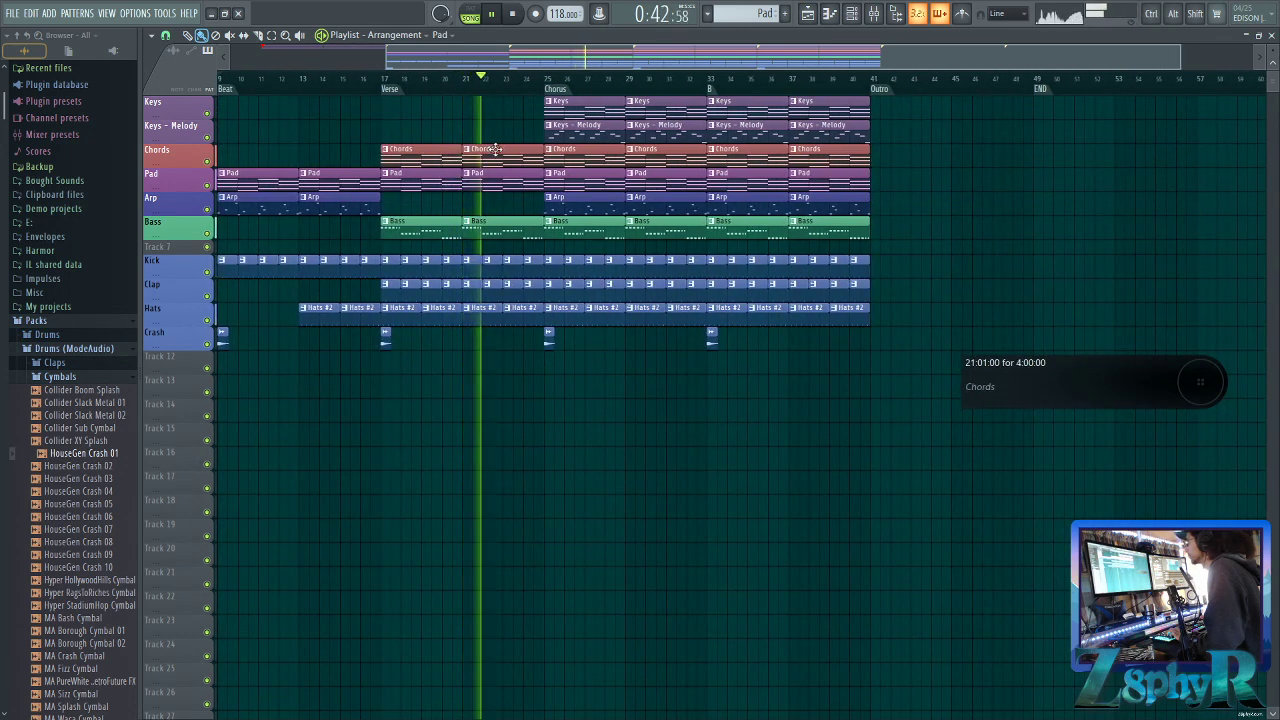
pyautogui.scroll(3, 500, 160)
pyautogui.scroll(-1, 540, 130)
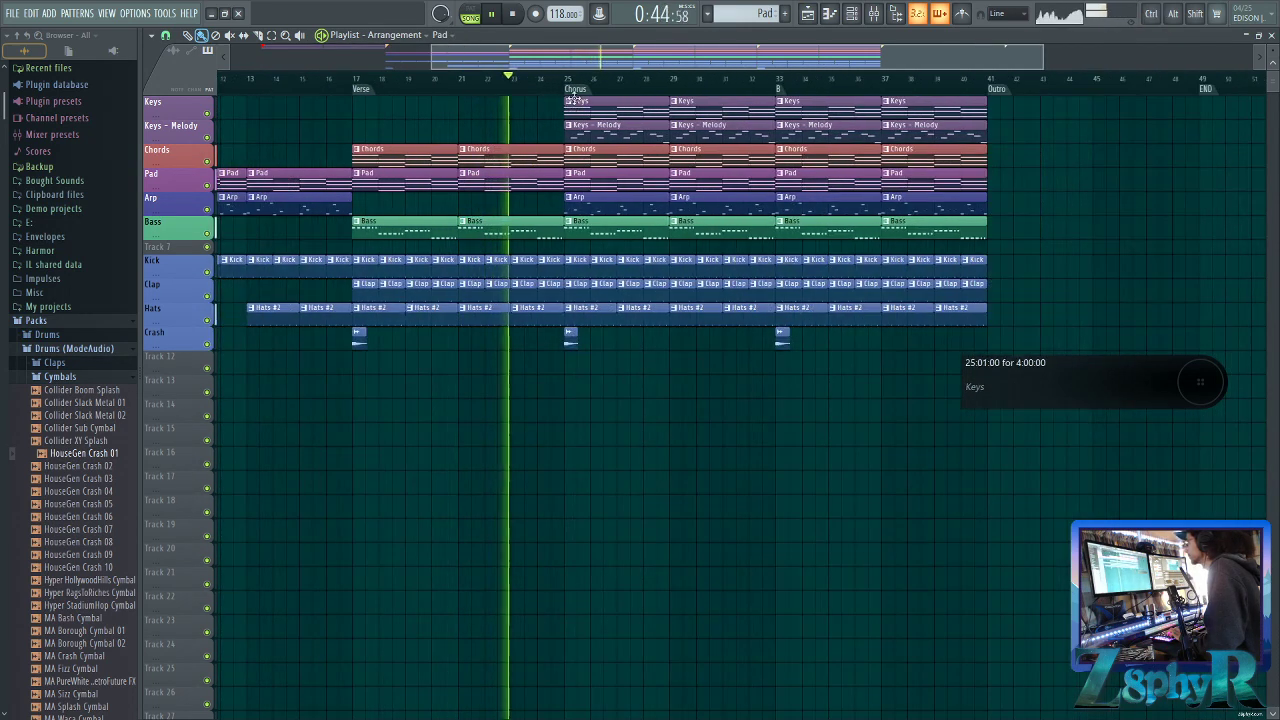
pyautogui.rightClick(572, 105)
pyautogui.rightClick(685, 105)
pyautogui.scroll(-3, 1040, 138)
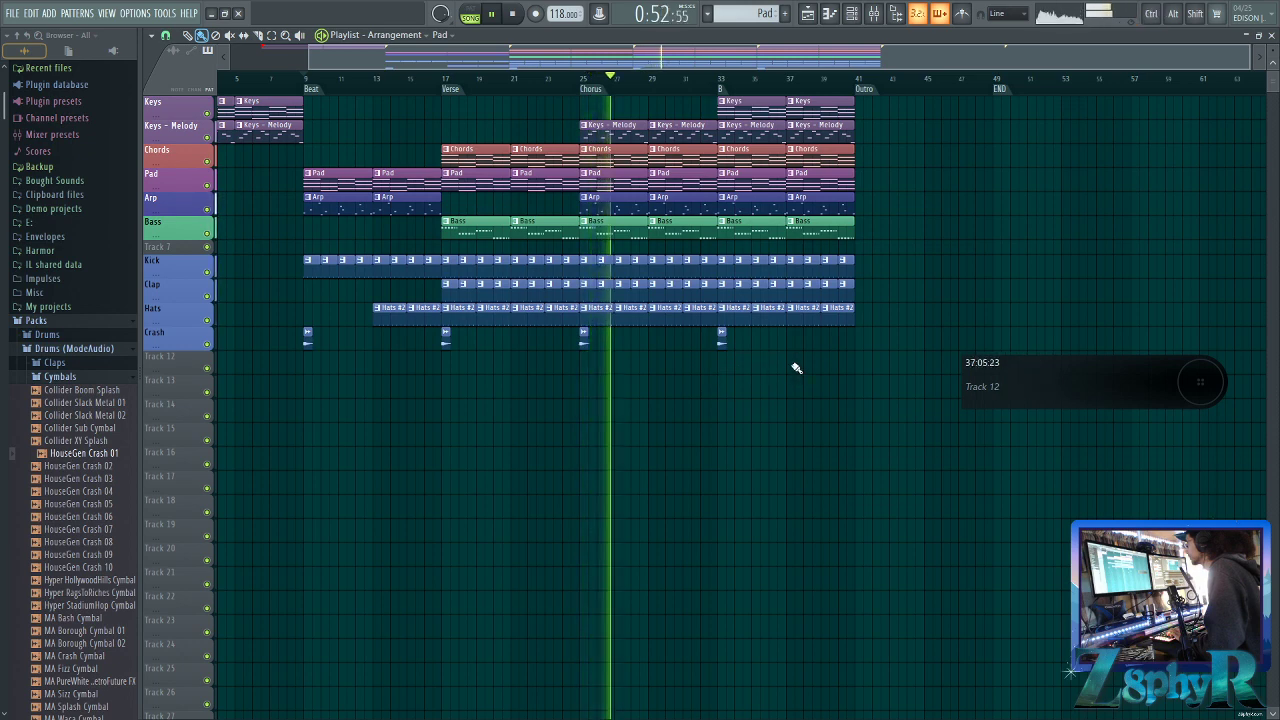
# Delete the two Pad clips from the B section
pyautogui.moveTo(655, 60); pyautogui.dragTo(675, 60)
pyautogui.keyDown('ctrl'); pyautogui.scroll(3, 890, 223); pyautogui.keyUp('ctrl')
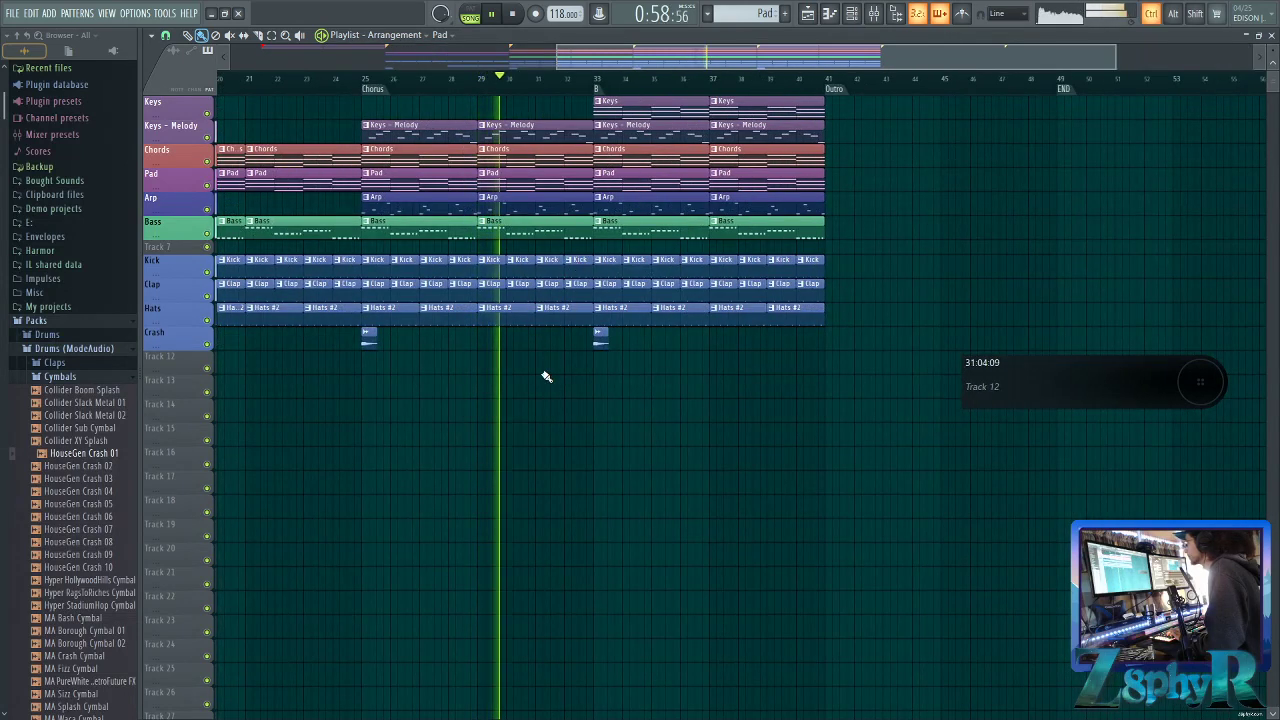
pyautogui.hscroll(2, 563, 345)
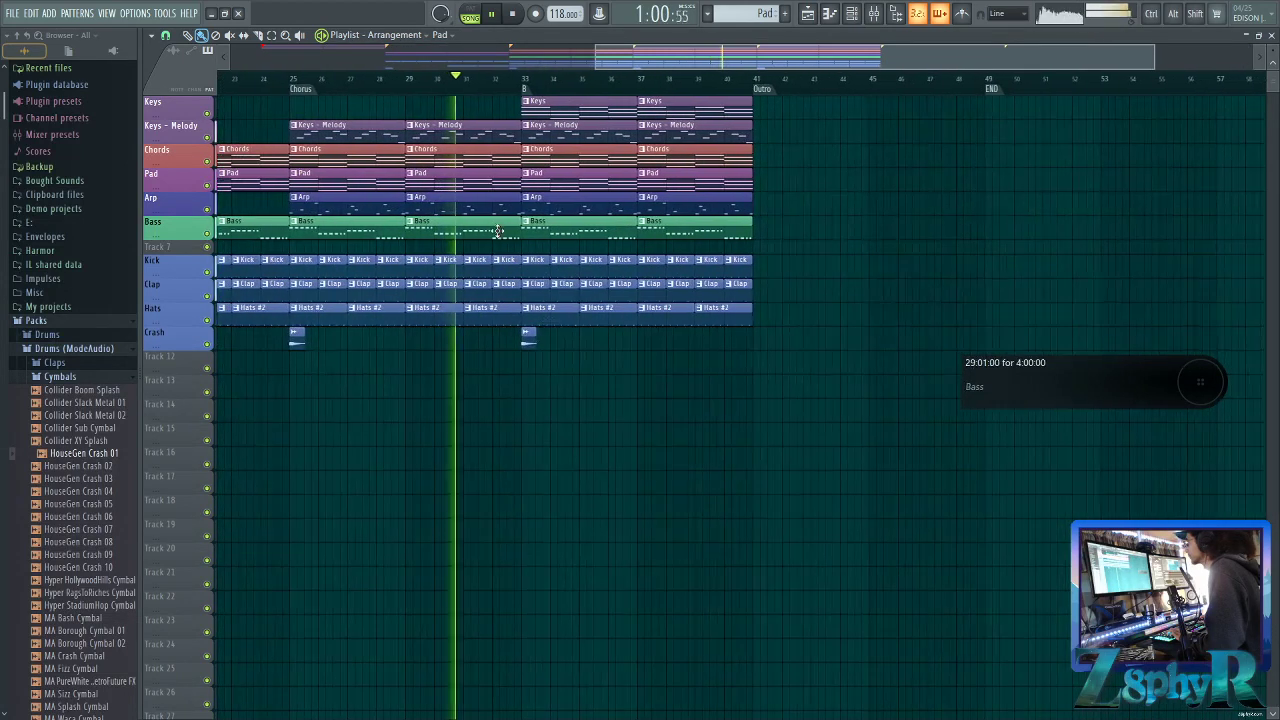
pyautogui.rightClick(602, 185)
pyautogui.rightClick(690, 186)
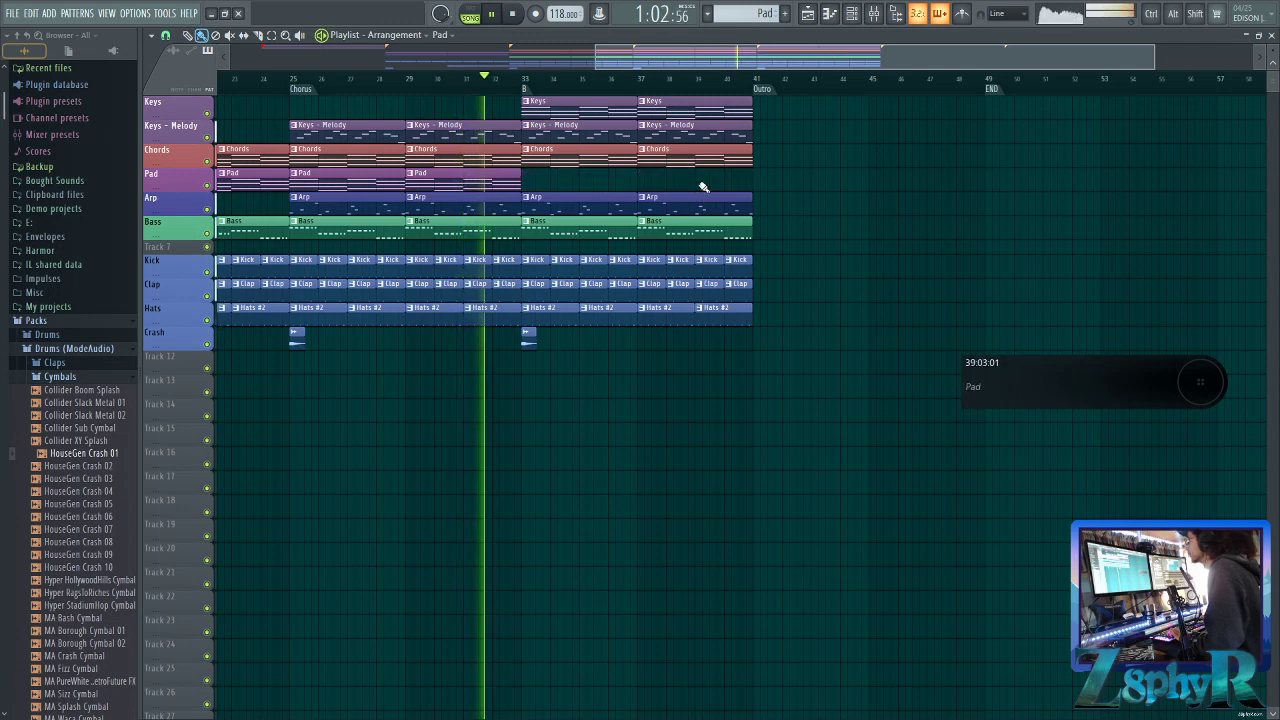
pyautogui.keyDown('ctrl'); pyautogui.scroll(-1, 770, 443); pyautogui.keyUp('ctrl')
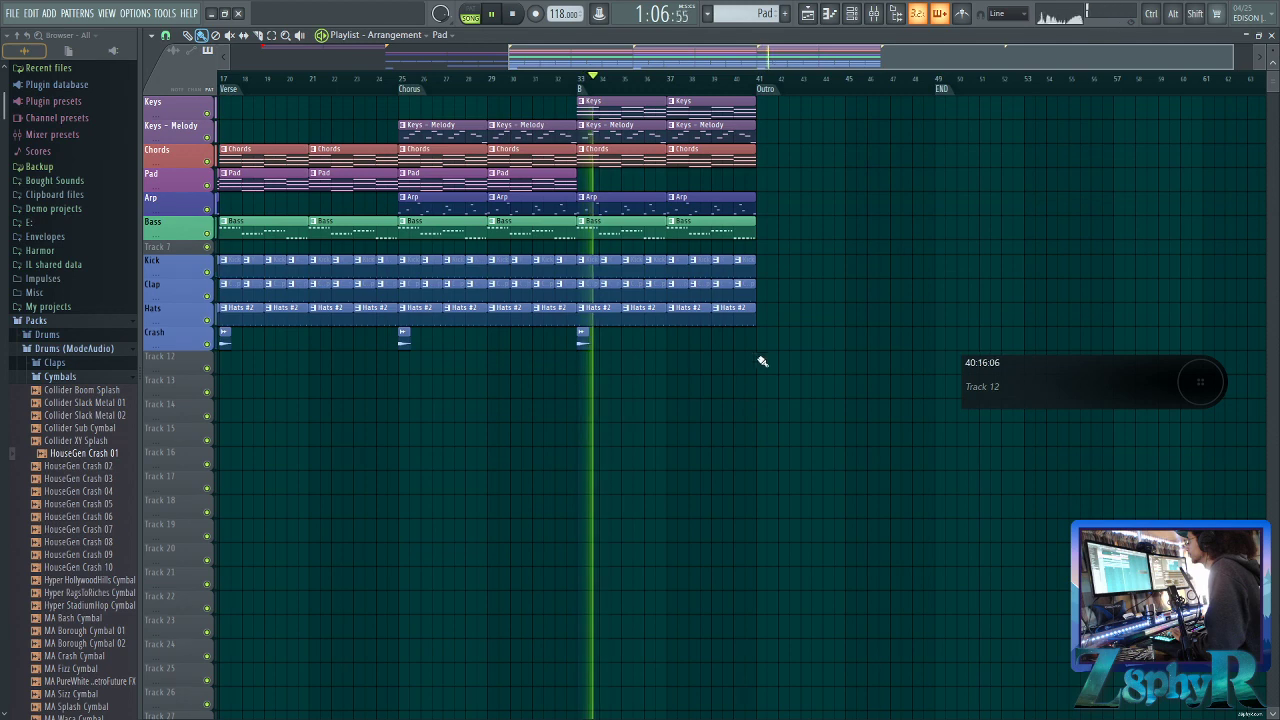
# Delete the last Kick clip and the last two Clap clips of the B section, and stop playback
pyautogui.hscroll(-3, 755, 362)
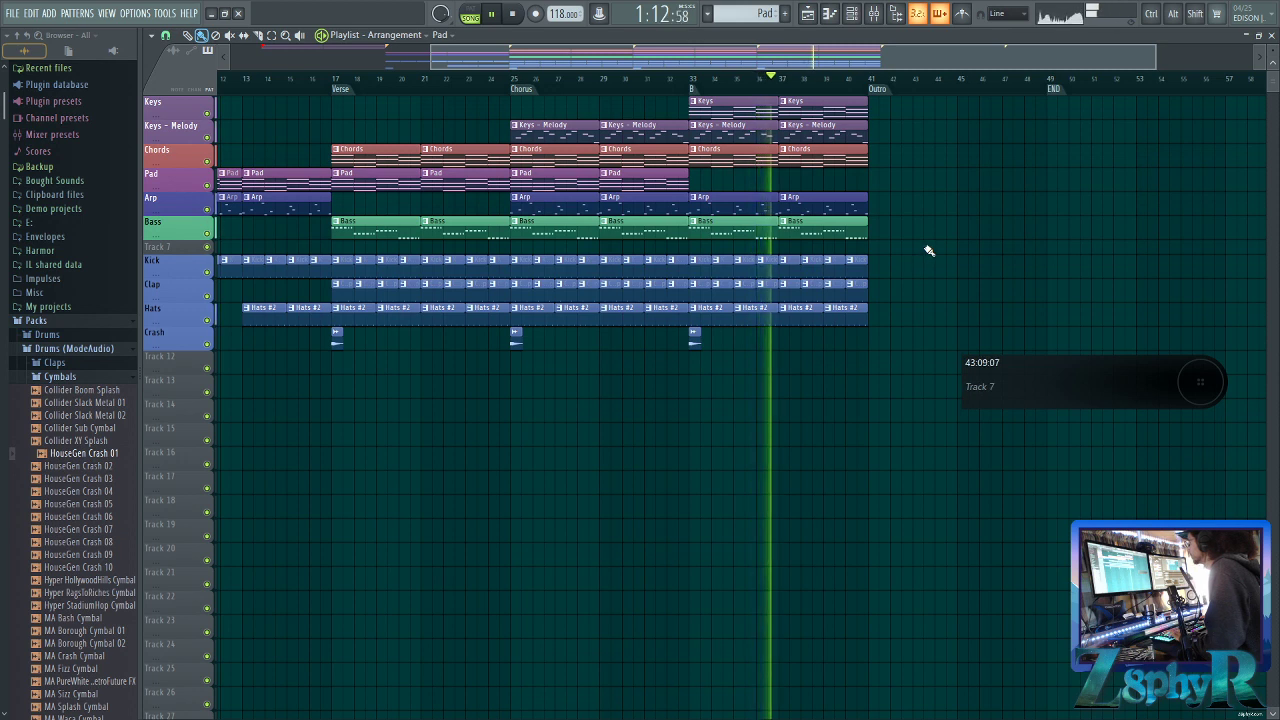
pyautogui.rightClick(860, 264)
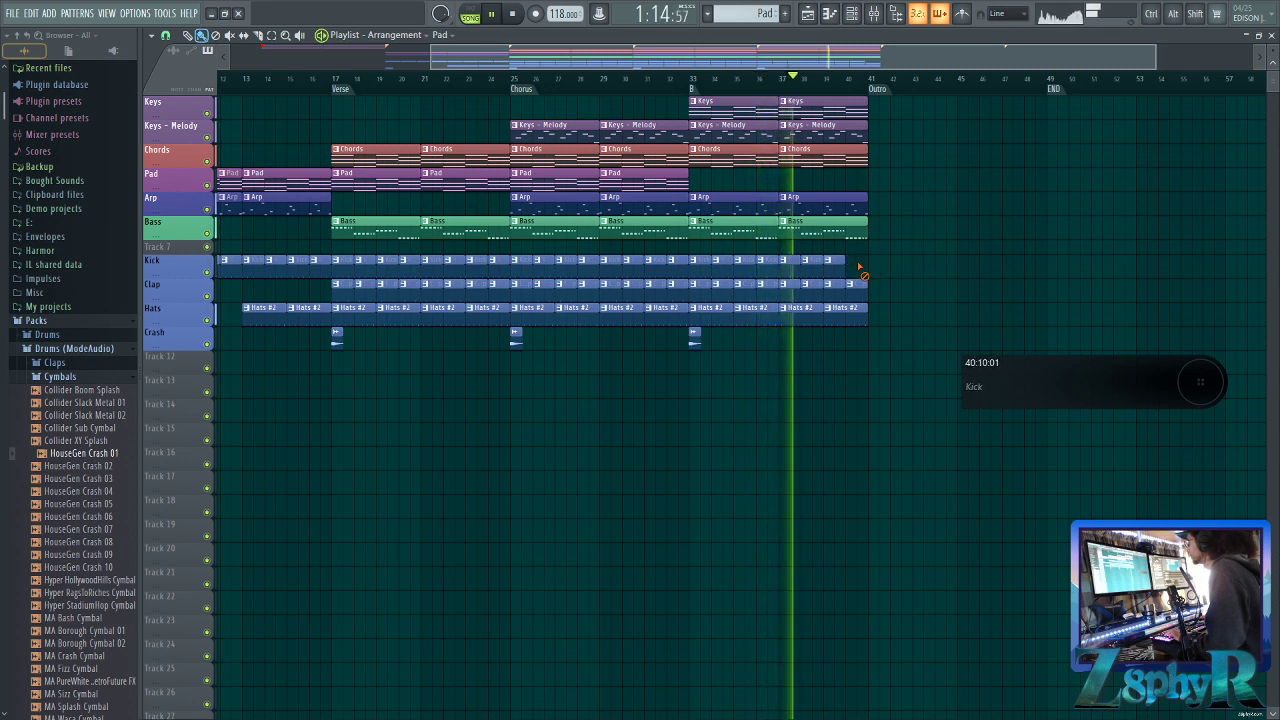
pyautogui.click(671, 265)
pyautogui.click(941, 228)
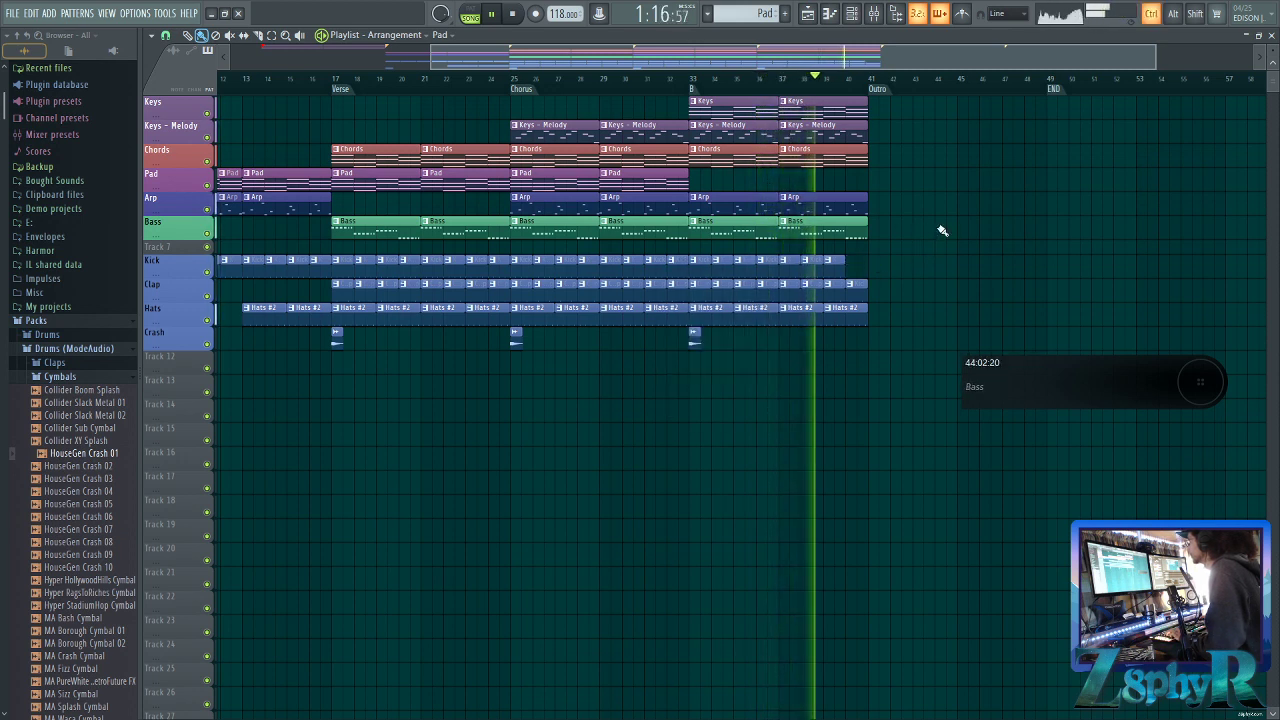
pyautogui.rightClick(857, 290)
pyautogui.rightClick(837, 288)
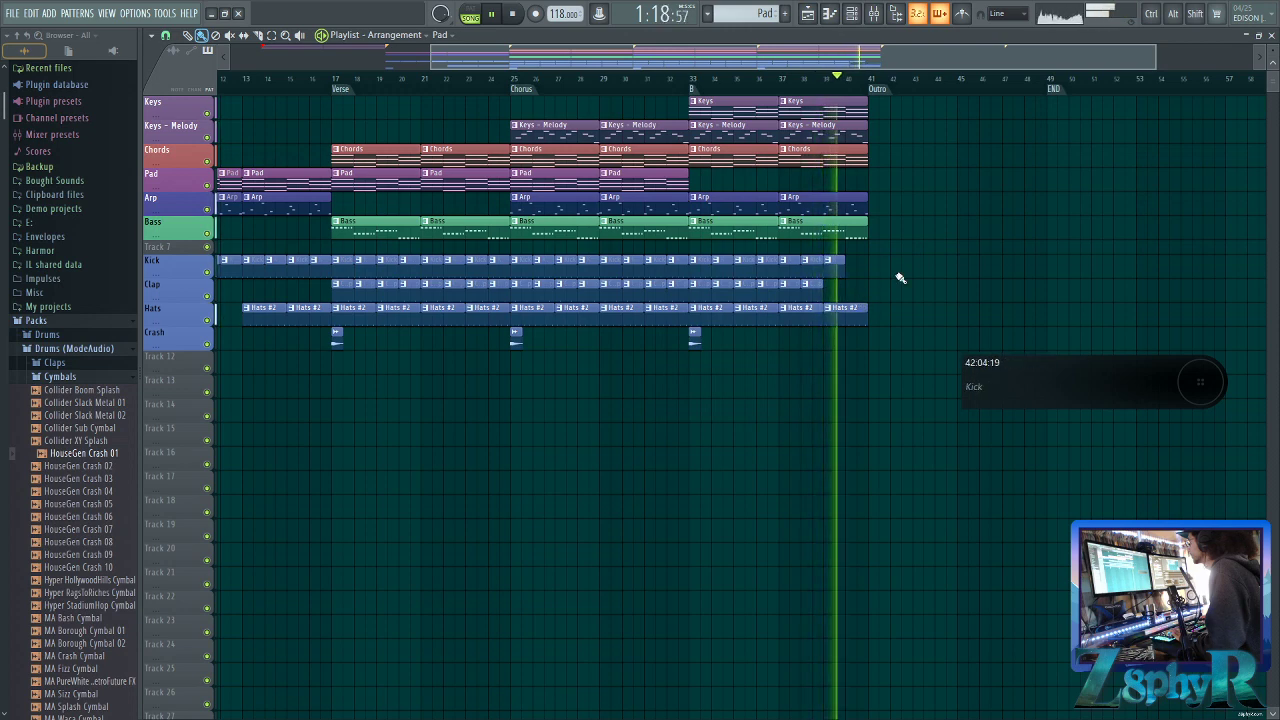
pyautogui.hscroll(2, 903, 275)
pyautogui.hscroll(1, 897, 276)
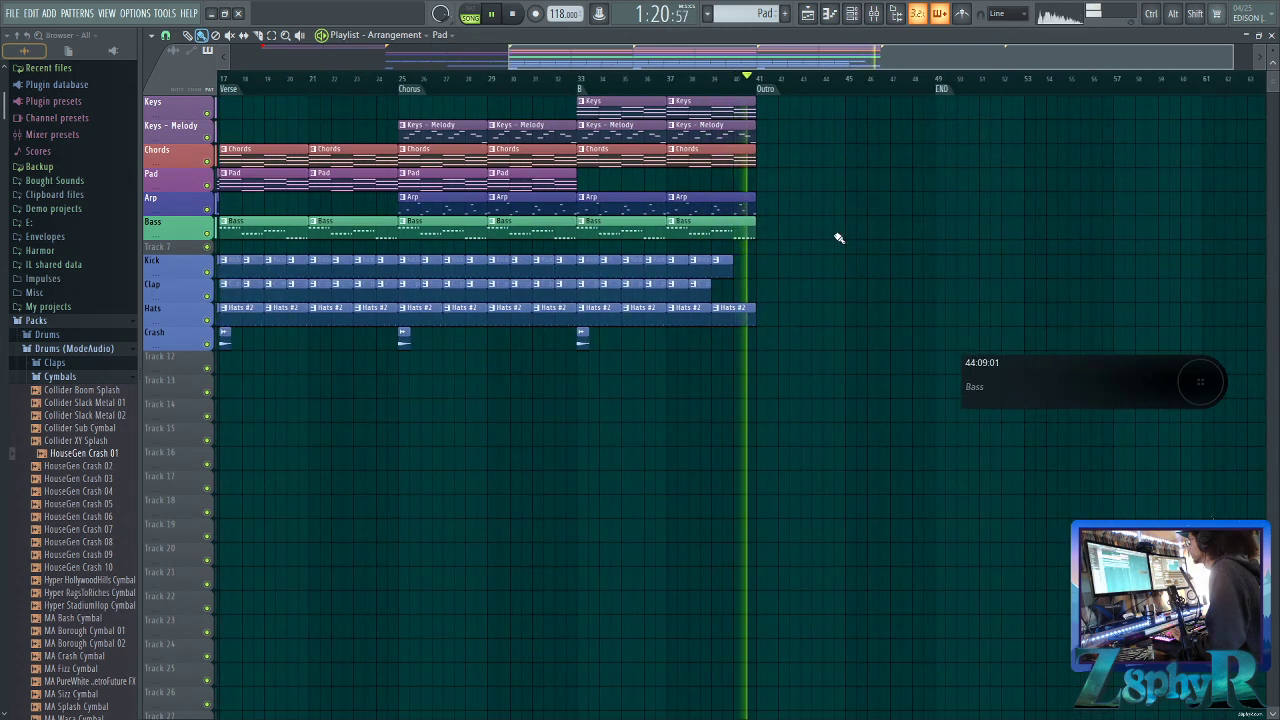
pyautogui.press('space')
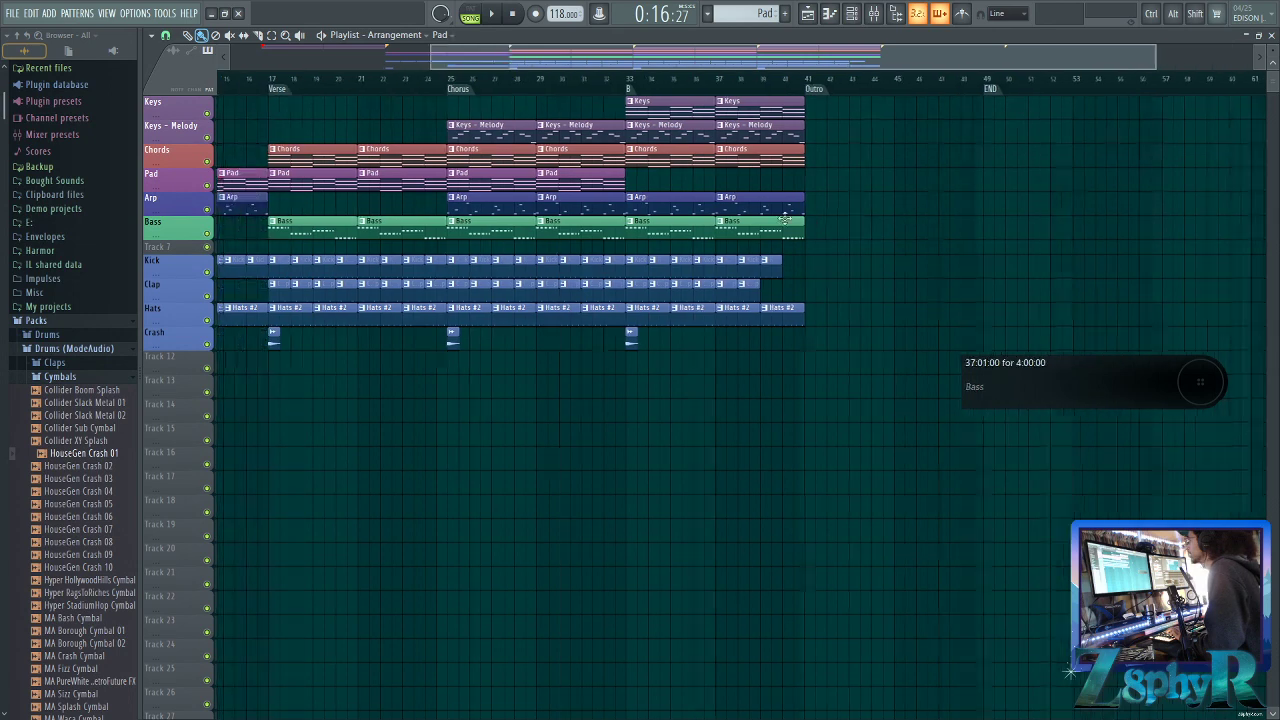
# Copy all the Beat section's clips to the Outro section at bar 41
pyautogui.hscroll(-2, 476, 202)
pyautogui.moveTo(428, 170); pyautogui.dragTo(612, 368)
pyautogui.scroll(-2, 613, 366)
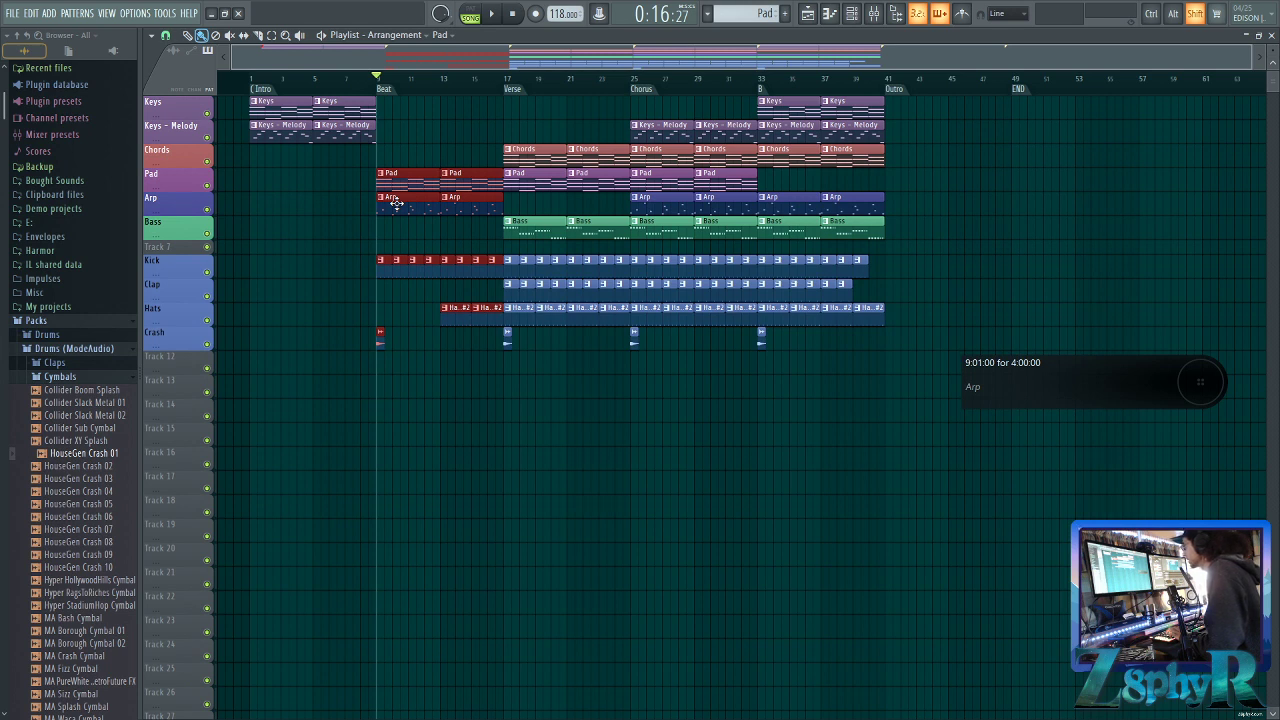
pyautogui.moveTo(396, 200); pyautogui.dragTo(897, 215)
pyautogui.hotkey('ctrl', 'd')
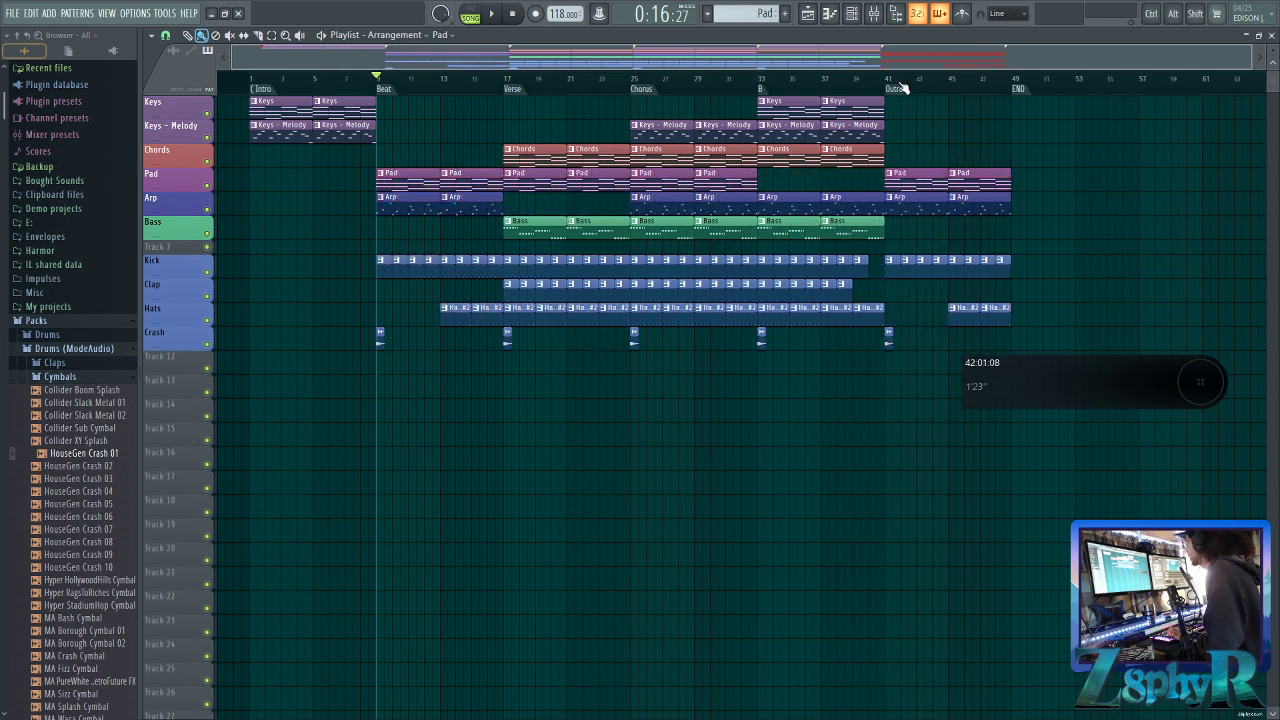
# Play the Outro and move its two Hats clips to its first four bars, starting at bar 41
pyautogui.hscroll(1, 1000, 128)
pyautogui.press('space')
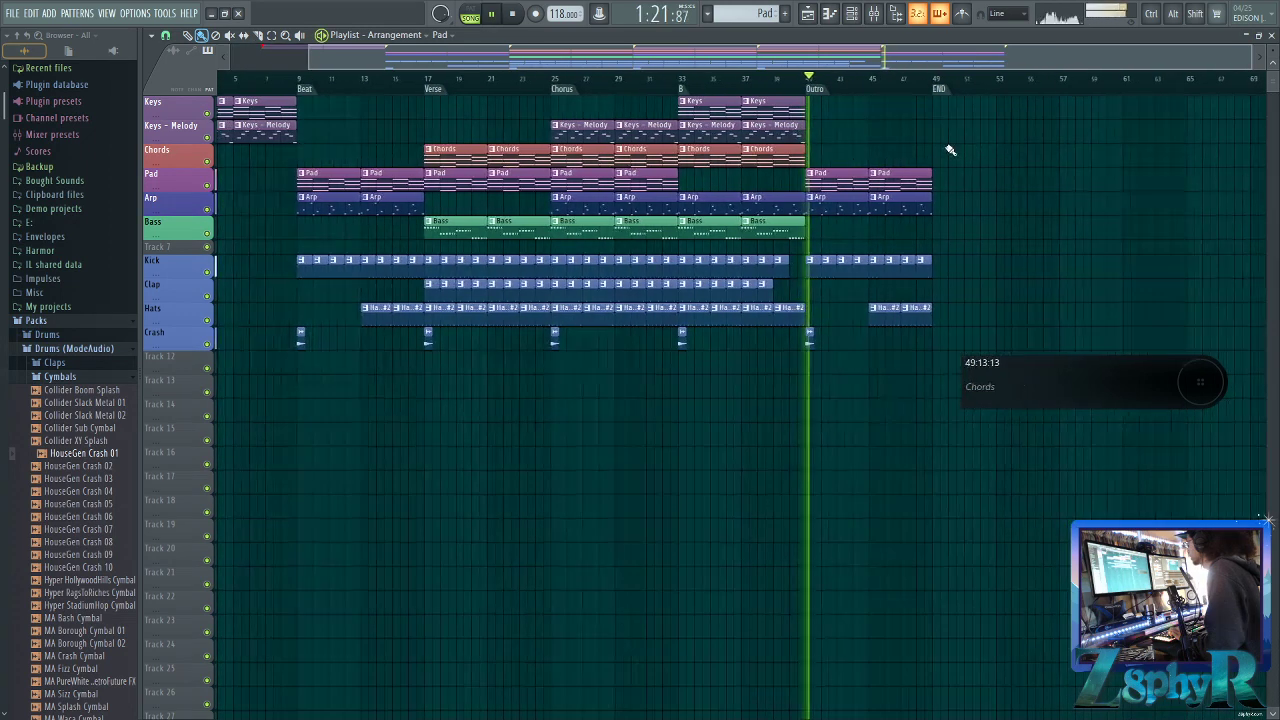
pyautogui.moveTo(877, 314); pyautogui.dragTo(757, 318)
pyautogui.scroll(2, 909, 306)
pyautogui.keyDown('ctrl'); pyautogui.click(888, 304); pyautogui.keyUp('ctrl')
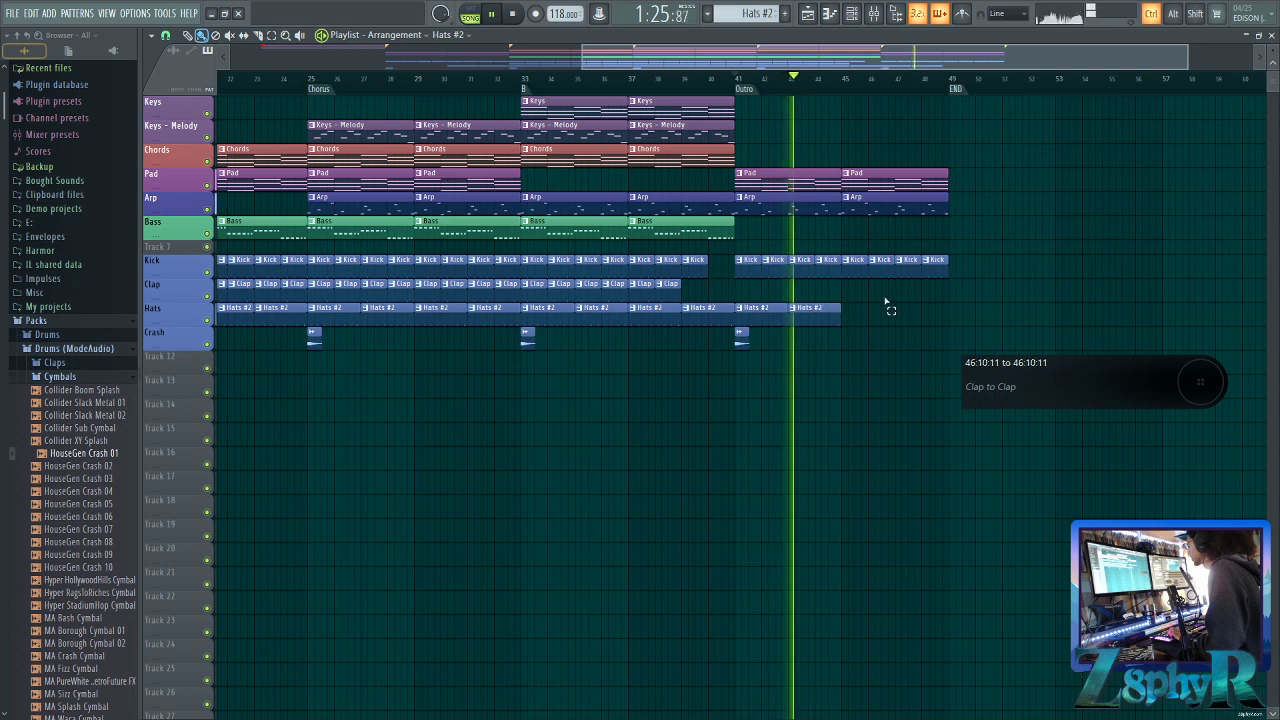
# Remove the Outro's second Pad clip and place it back at bar 45
pyautogui.rightClick(894, 182)
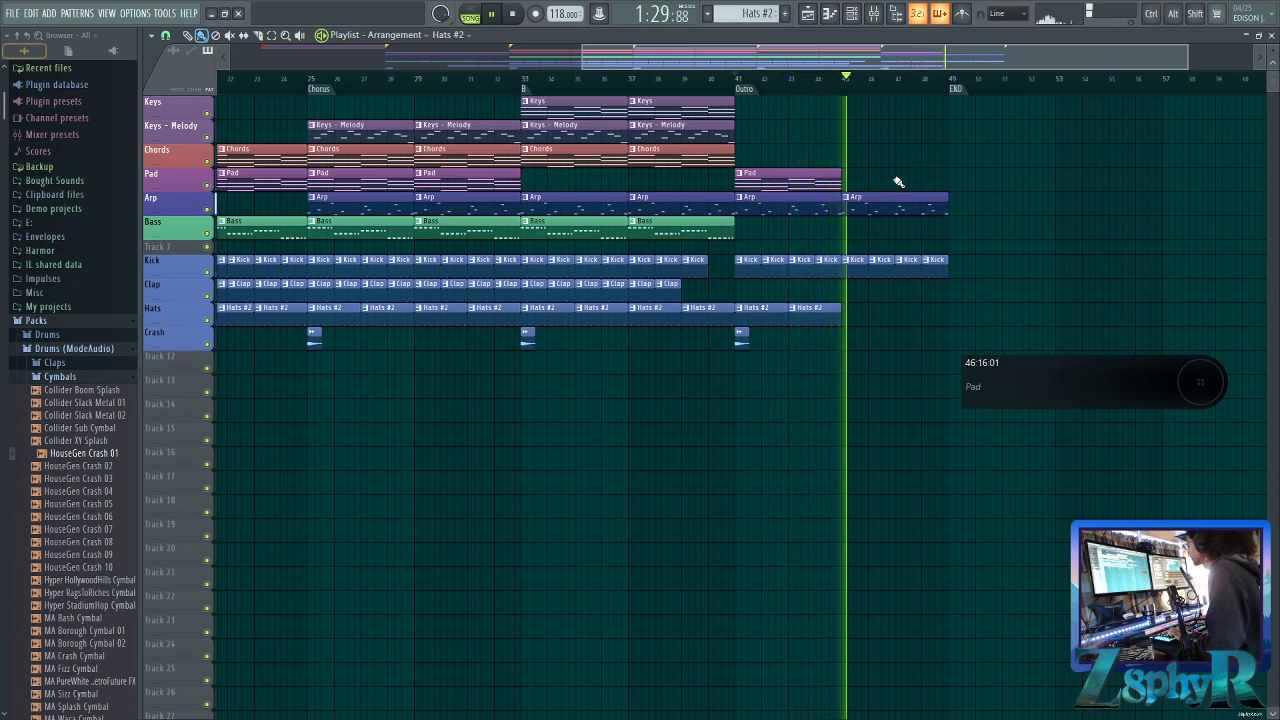
pyautogui.click(845, 180)
pyautogui.rightClick(851, 184)
pyautogui.click(832, 183)
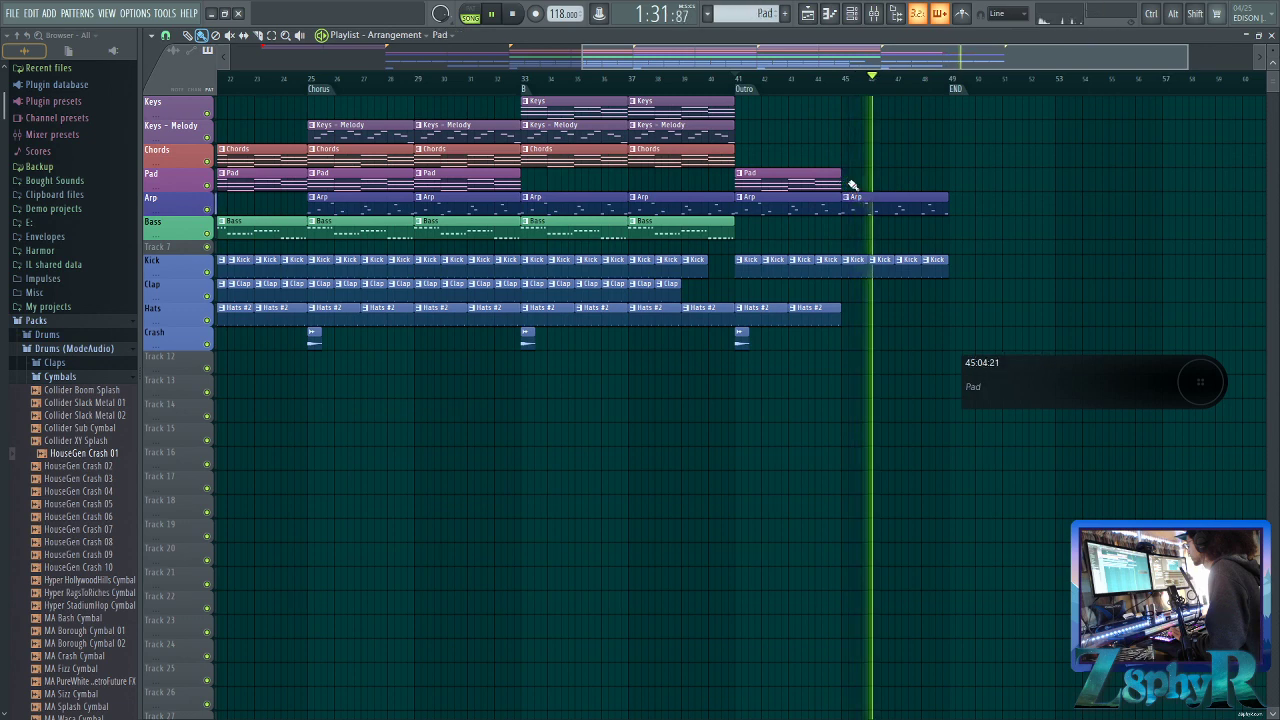
pyautogui.click(851, 184)
pyautogui.scroll(-3, 929, 143)
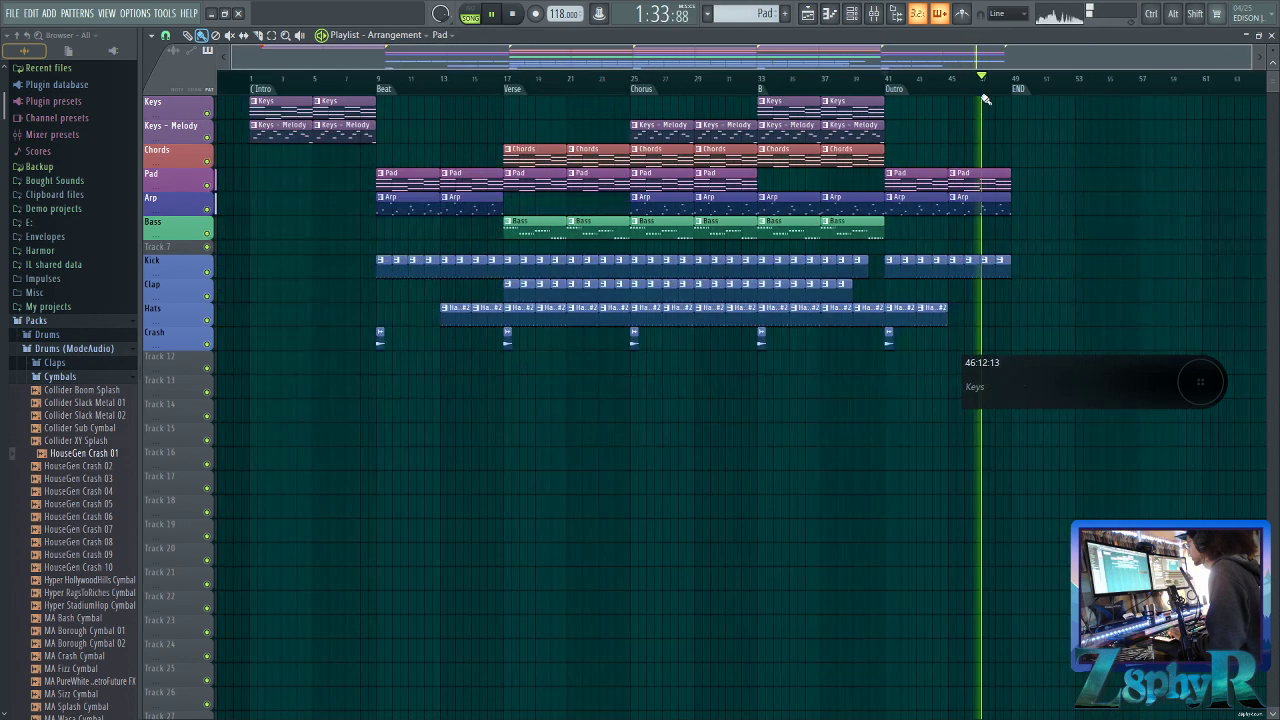
# Stop playback and move the END marker to bar 50
pyautogui.click(1018, 88)
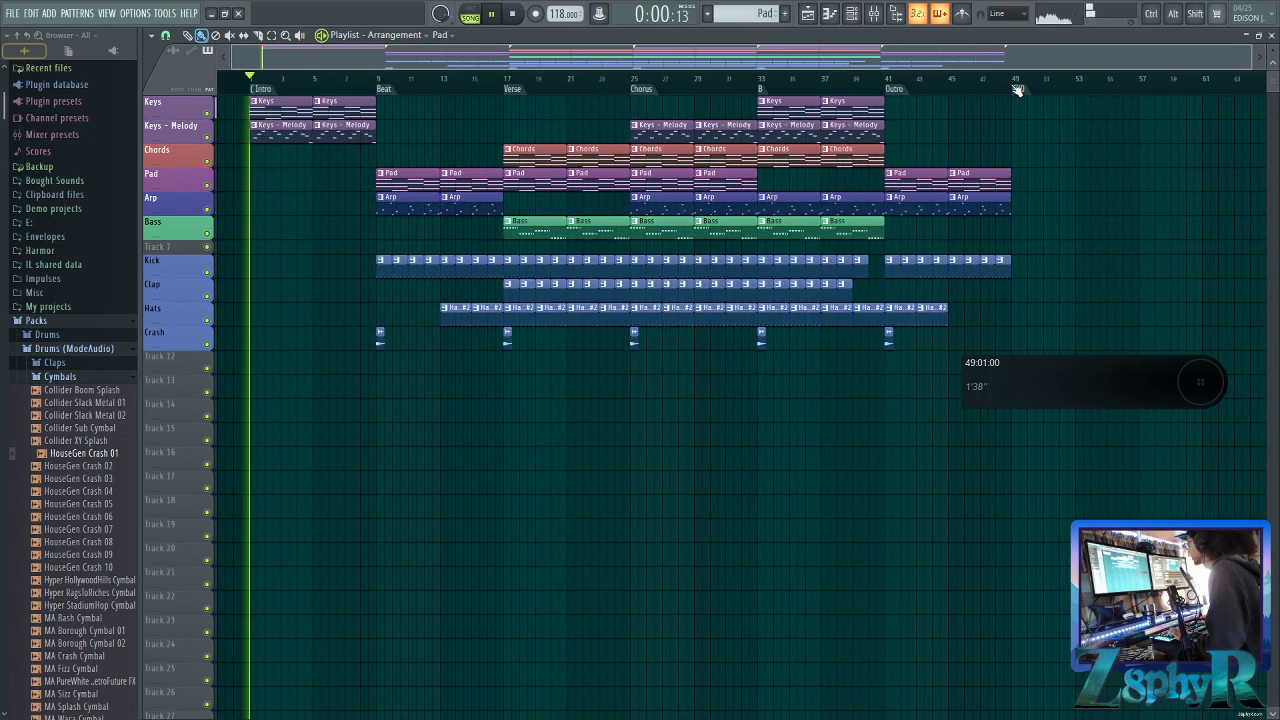
pyautogui.press('space')
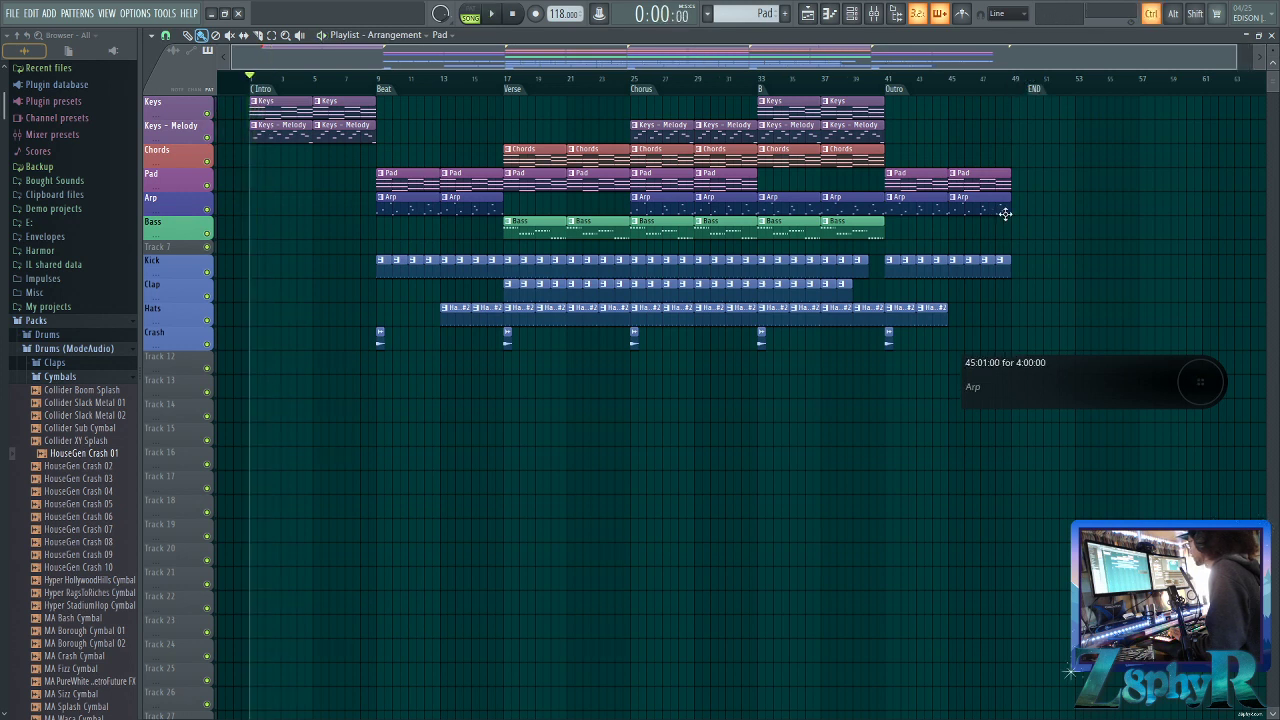
pyautogui.scroll(-1, 728, 429)
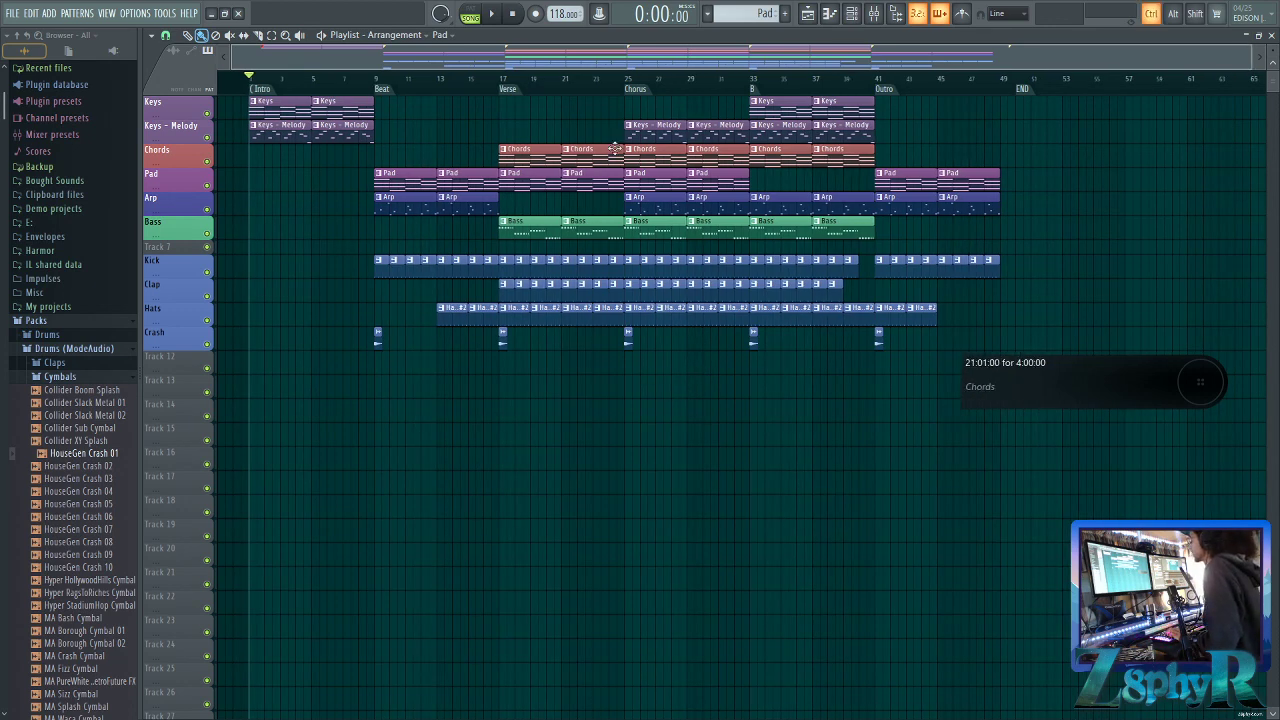
pyautogui.moveTo(243, 110); pyautogui.dragTo(1072, 324)
pyautogui.keyDown('ctrl'); pyautogui.click(248, 110); pyautogui.keyUp('ctrl')
pyautogui.hotkey('ctrl', 'd')
pyautogui.moveTo(420, 226); pyautogui.dragTo(1133, 163)
# Play the end of the Beat section from bar 15, skip to the Verse at bar 17, and stop playback
pyautogui.click(469, 88)
pyautogui.press('space')
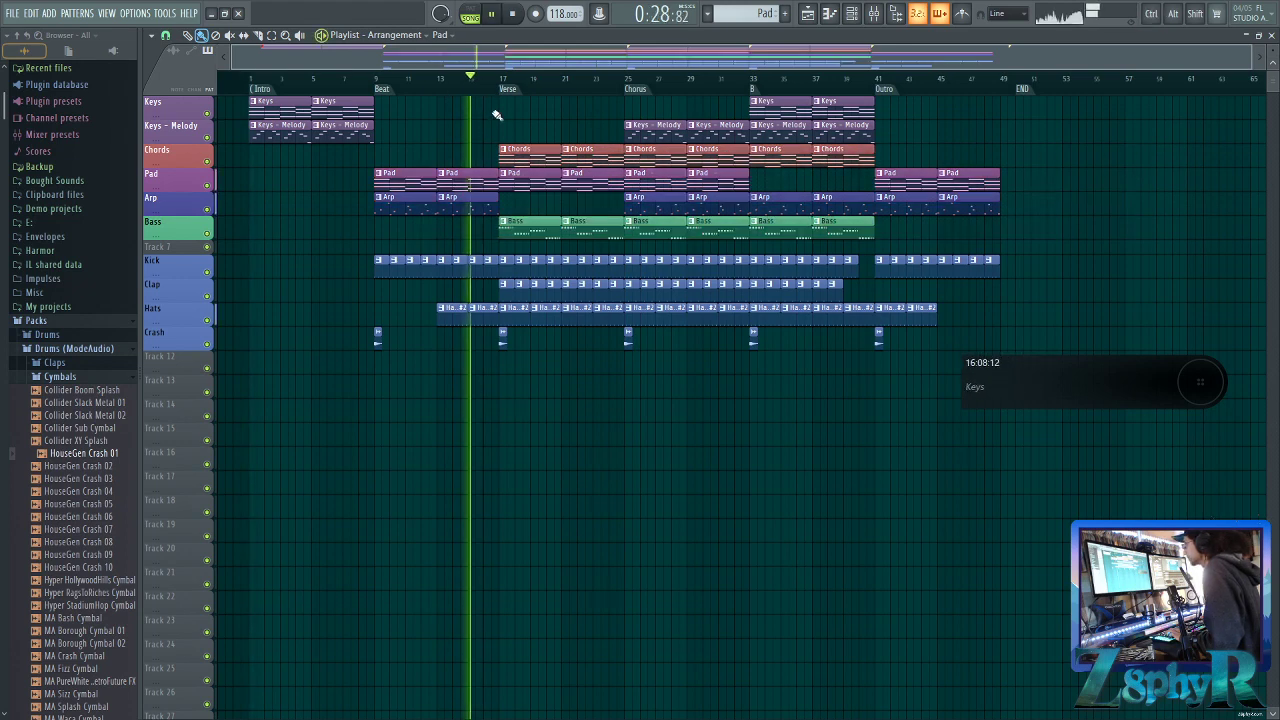
pyautogui.click(501, 82)
pyautogui.keyDown('ctrl'); pyautogui.scroll(2, 540, 180); pyautogui.keyUp('ctrl')
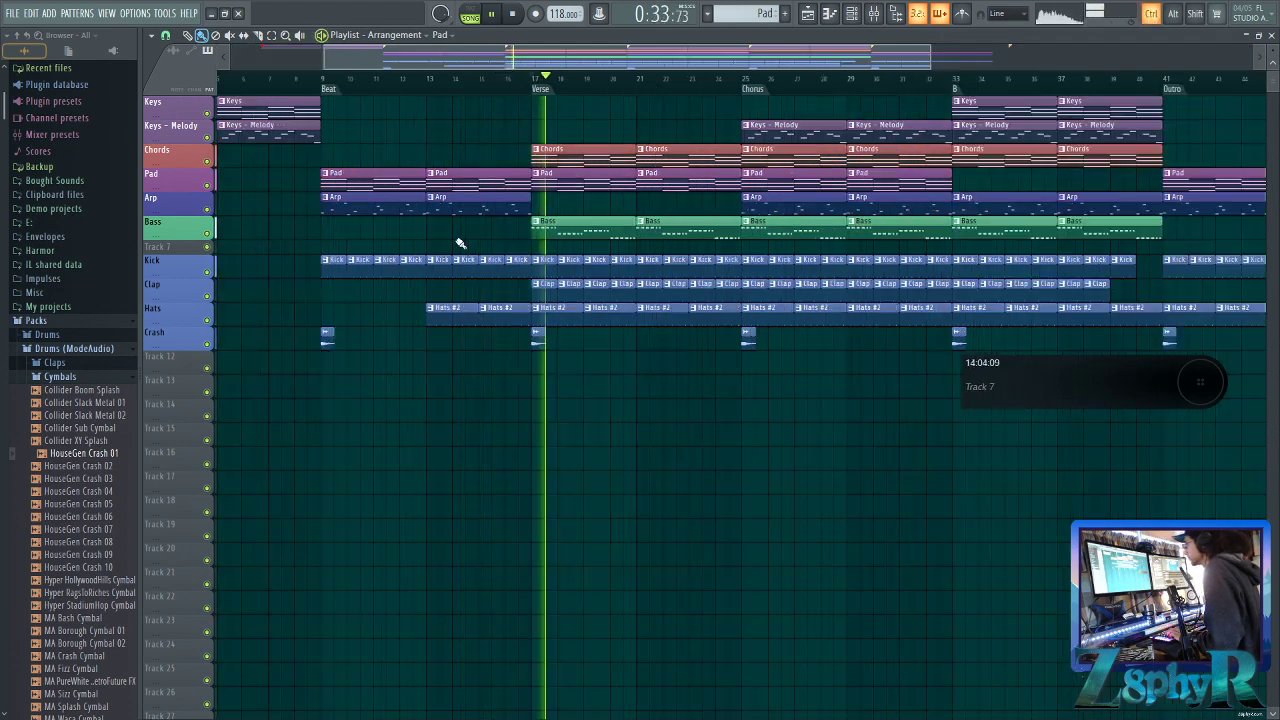
pyautogui.press('space')
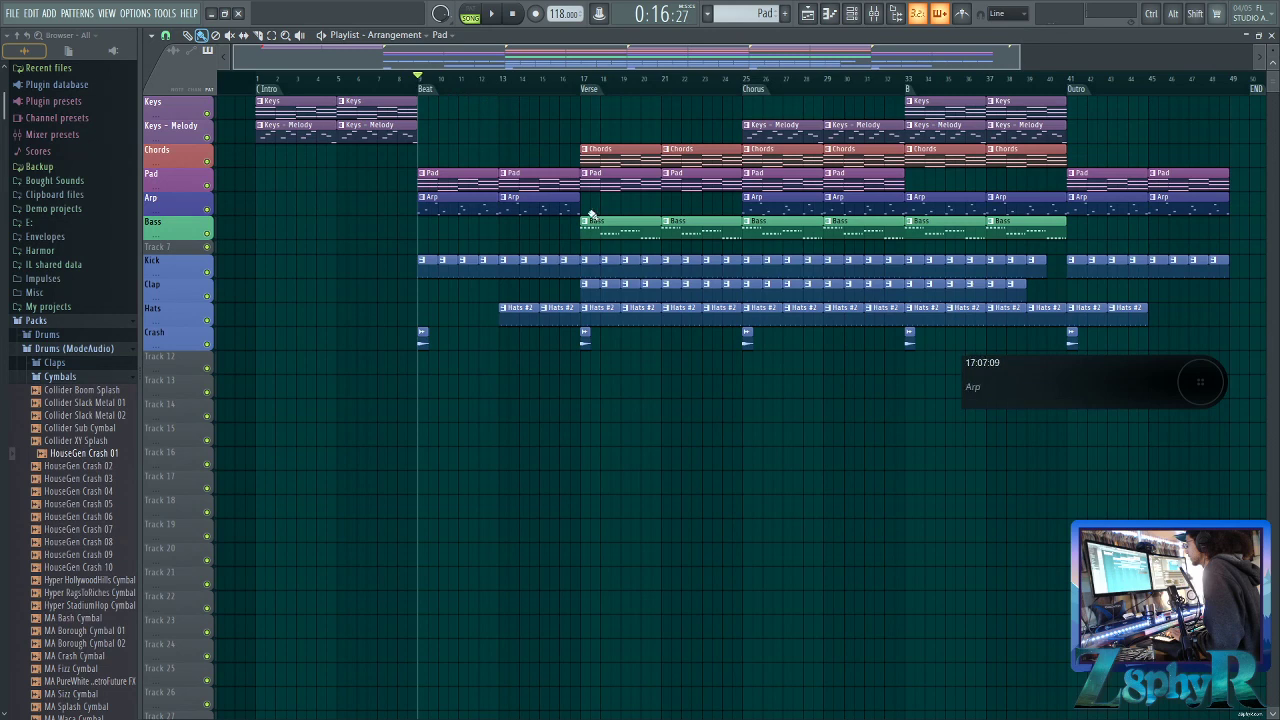
# Shorten the Beat section's last Kick clip to half a bar and end the Verse's last Kick and Hats clips a quarter bar early
pyautogui.keyDown('ctrl'); pyautogui.scroll(2, 540, 282); pyautogui.keyUp('ctrl')
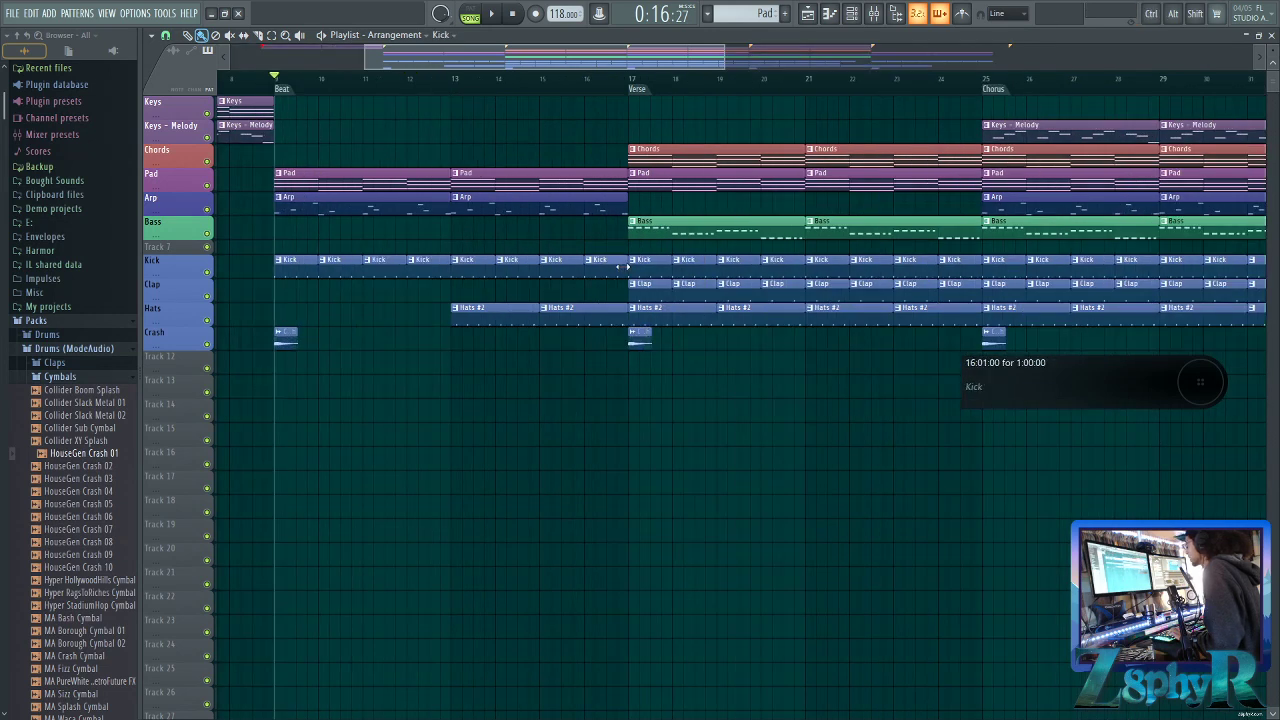
pyautogui.hscroll(5, 612, 263)
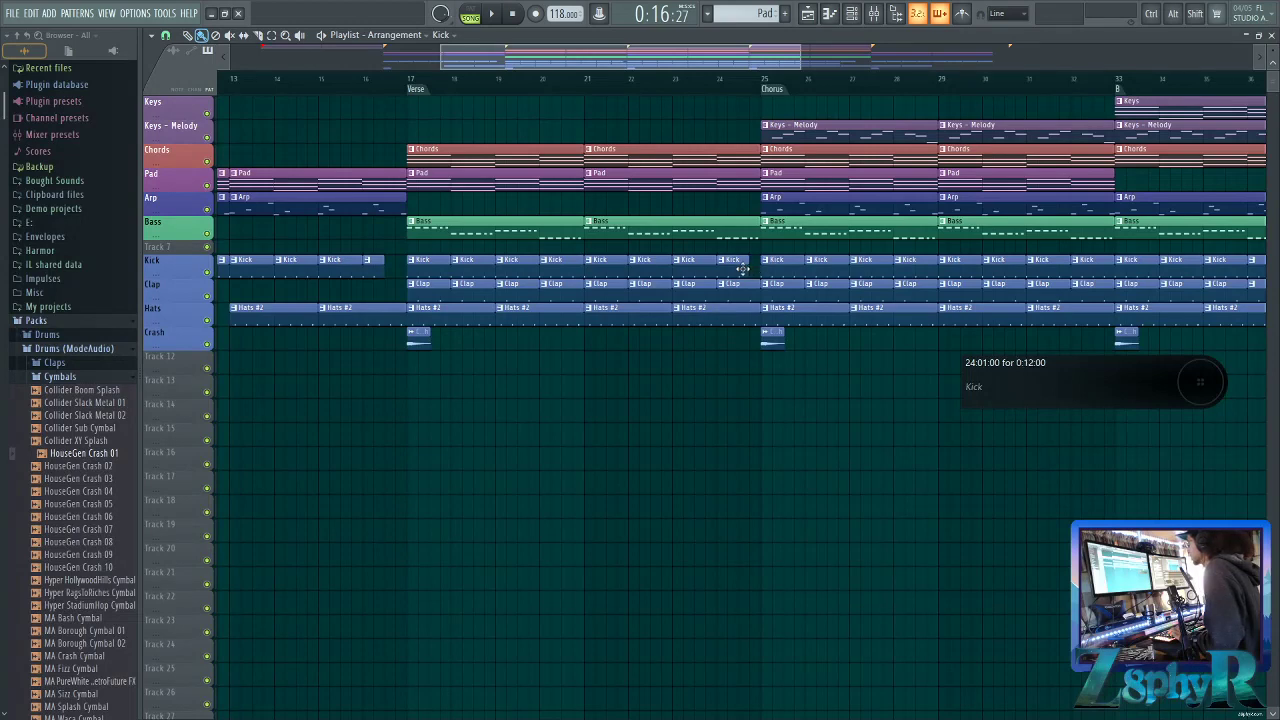
pyautogui.hscroll(3, 490, 275)
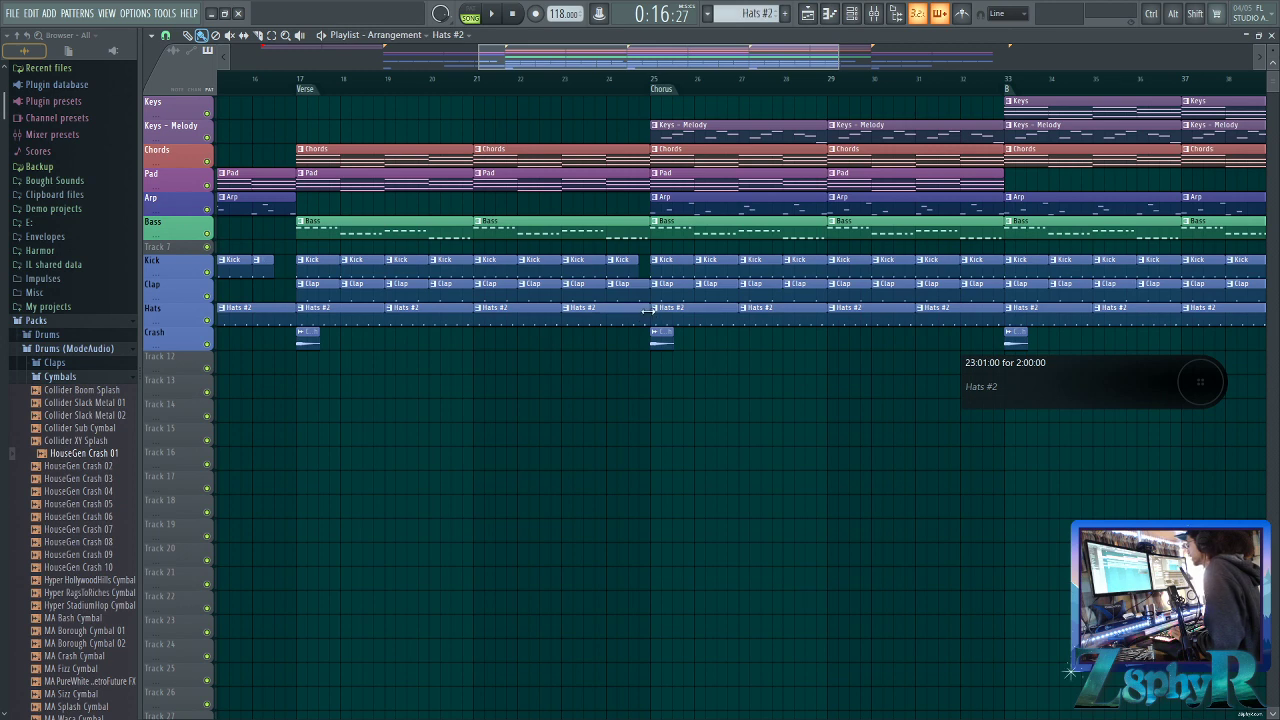
pyautogui.hscroll(4, 700, 180)
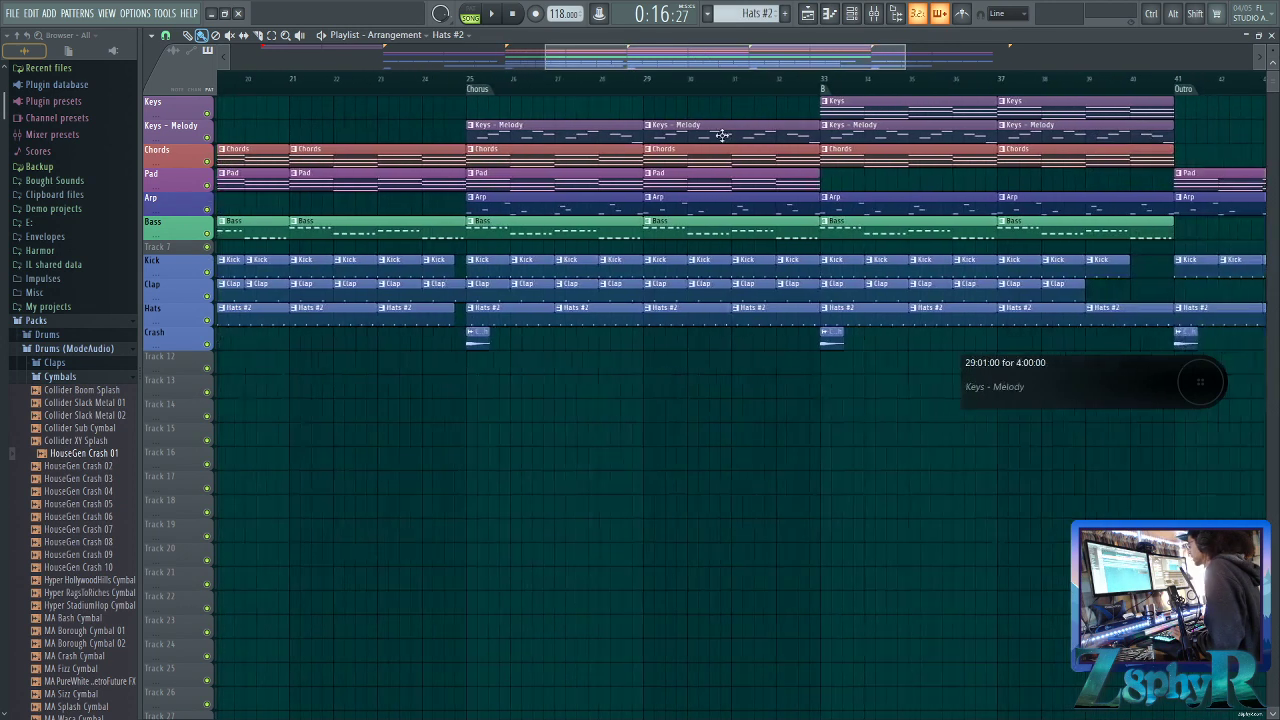
# Thin the Chorus ending by removing its last Hats and Clap clips and halving its last Kick, and remove B's Kick at bar 39
pyautogui.hscroll(4, 790, 262)
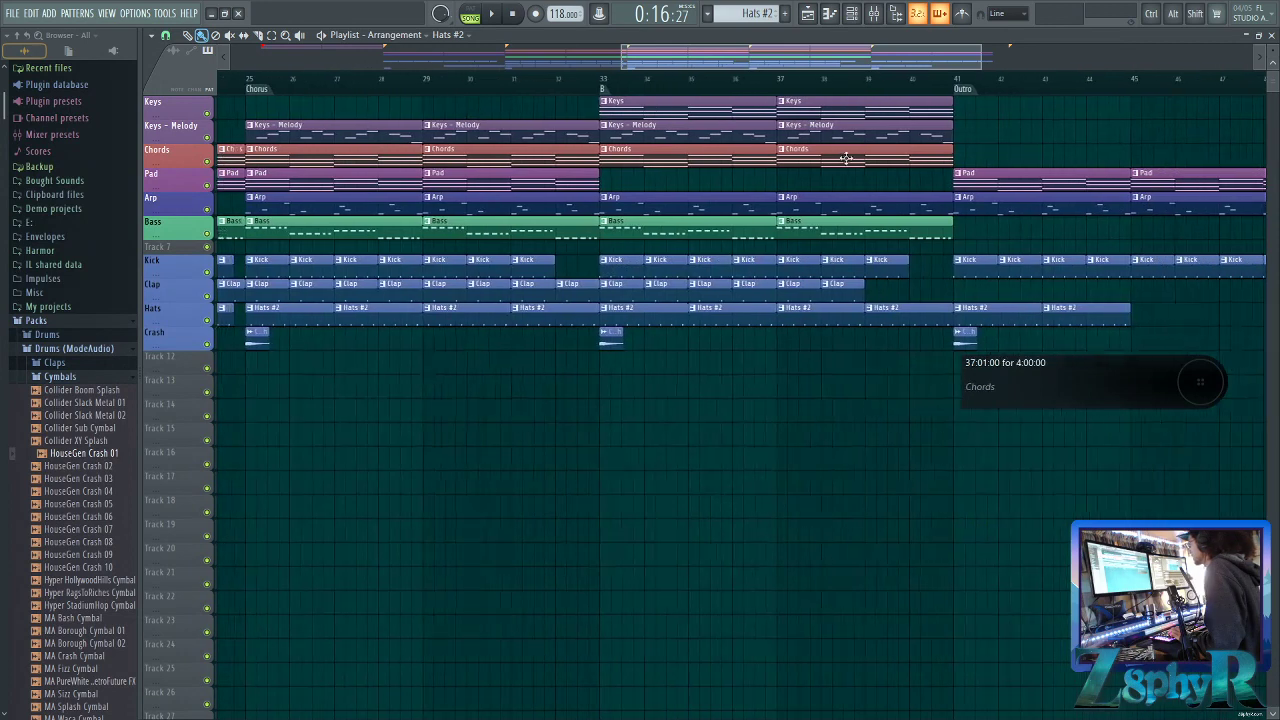
pyautogui.hscroll(-4, 891, 260)
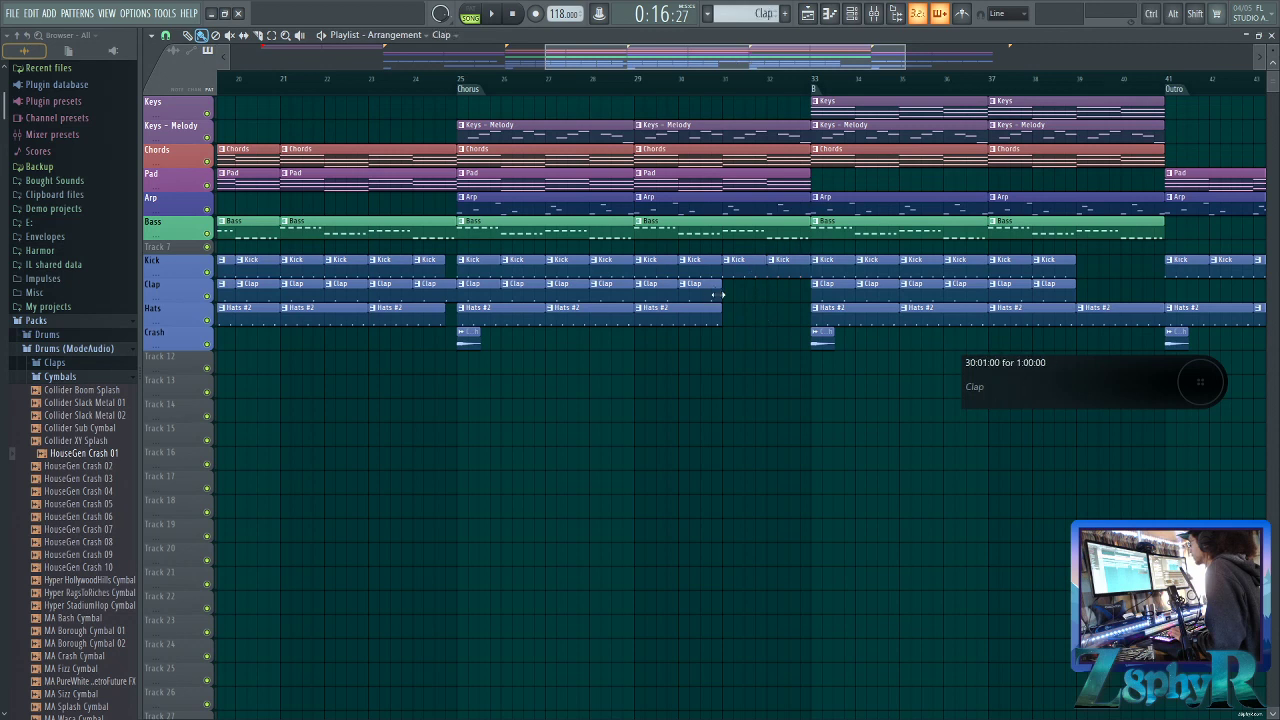
pyautogui.hotkey('shift', 'c')
pyautogui.click(789, 299)
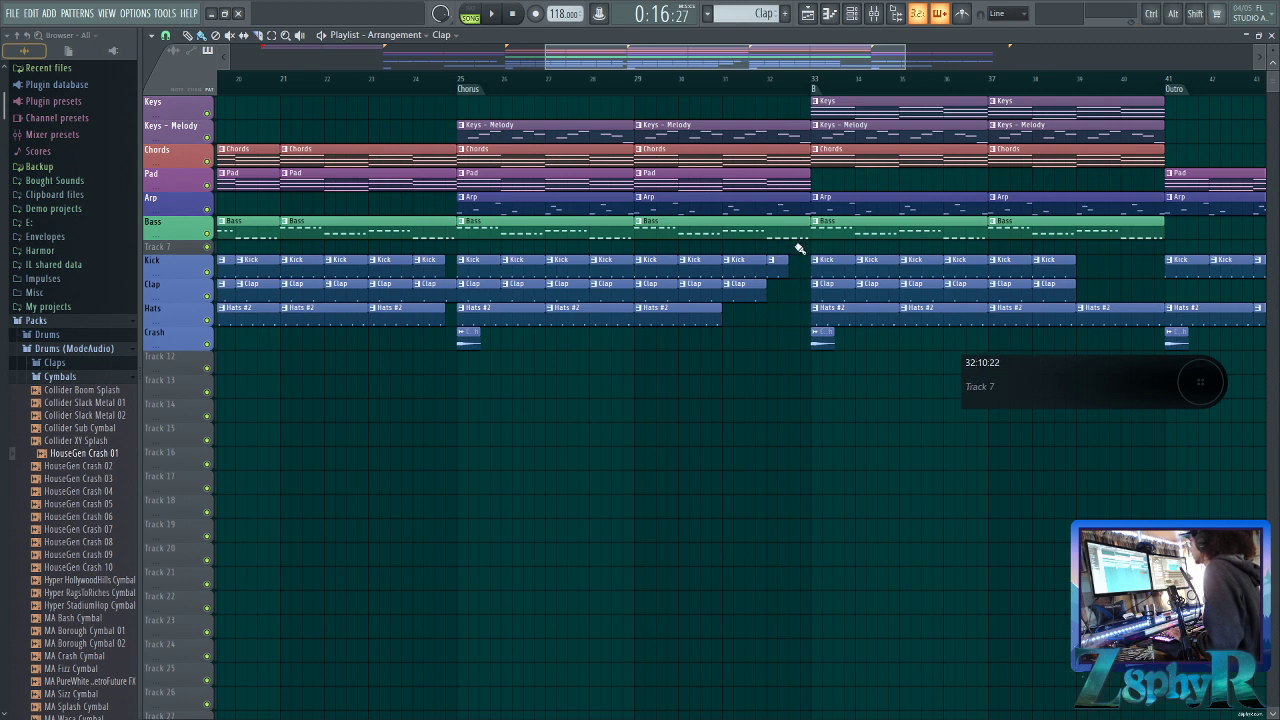
# Examine the clip layout and drum gaps across the whole arrangement from Intro to Outro
pyautogui.moveTo(752, 63); pyautogui.dragTo(658, 62)
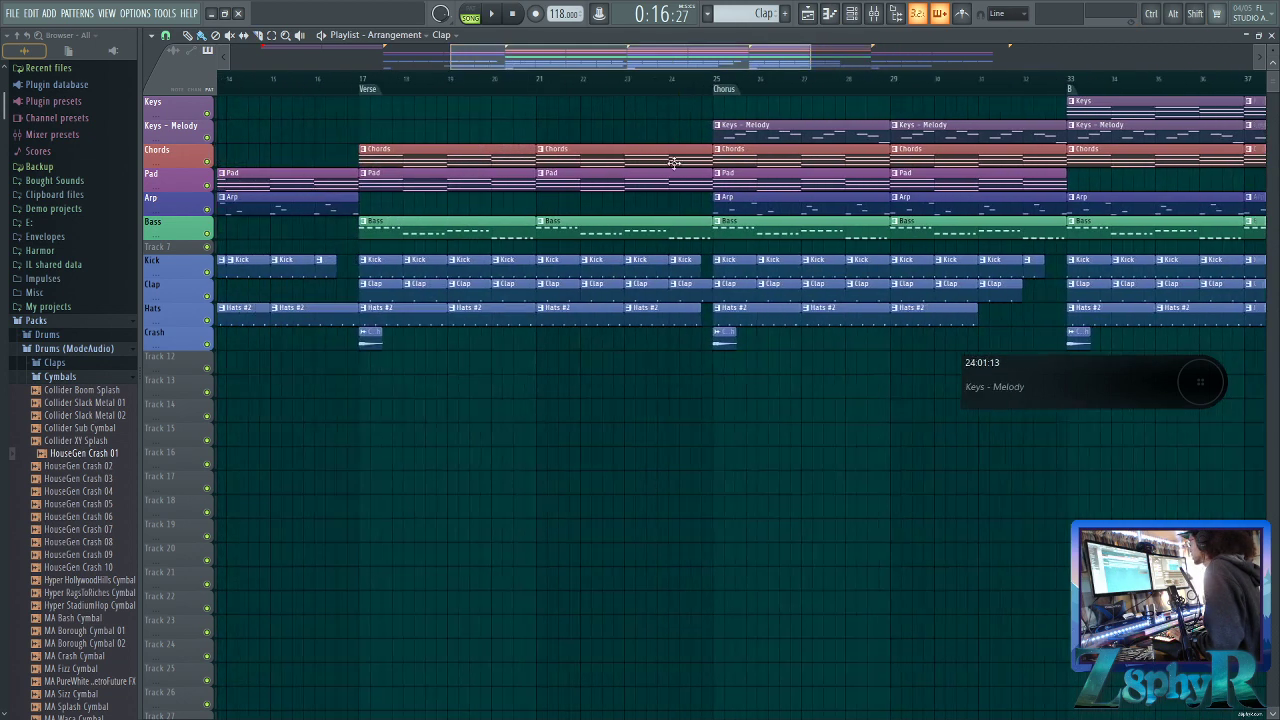
pyautogui.keyDown('ctrl'); pyautogui.scroll(-4, 722, 360); pyautogui.keyUp('ctrl')
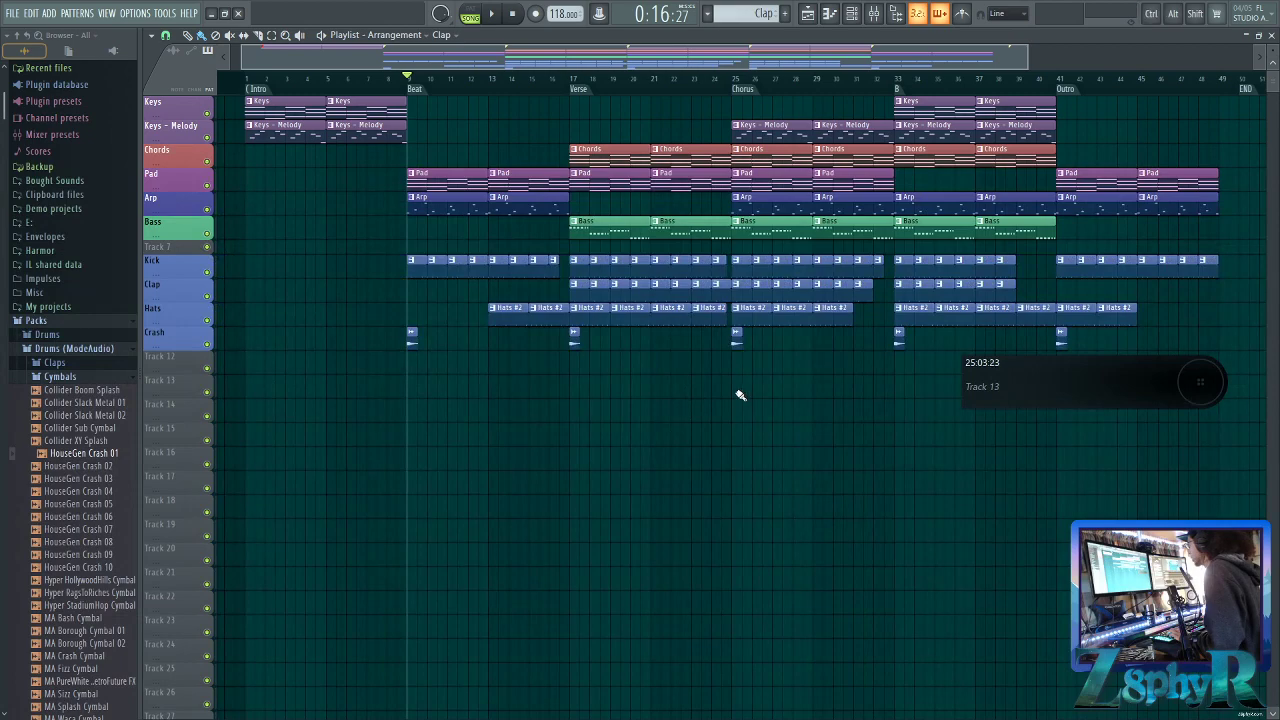
pyautogui.keyDown('alt'); pyautogui.scroll(-4, 704, 381); pyautogui.keyUp('alt')
pyautogui.keyDown('ctrl'); pyautogui.scroll(3, 705, 257); pyautogui.keyUp('ctrl')
pyautogui.keyDown('alt'); pyautogui.scroll(4, 703, 257); pyautogui.keyUp('alt')
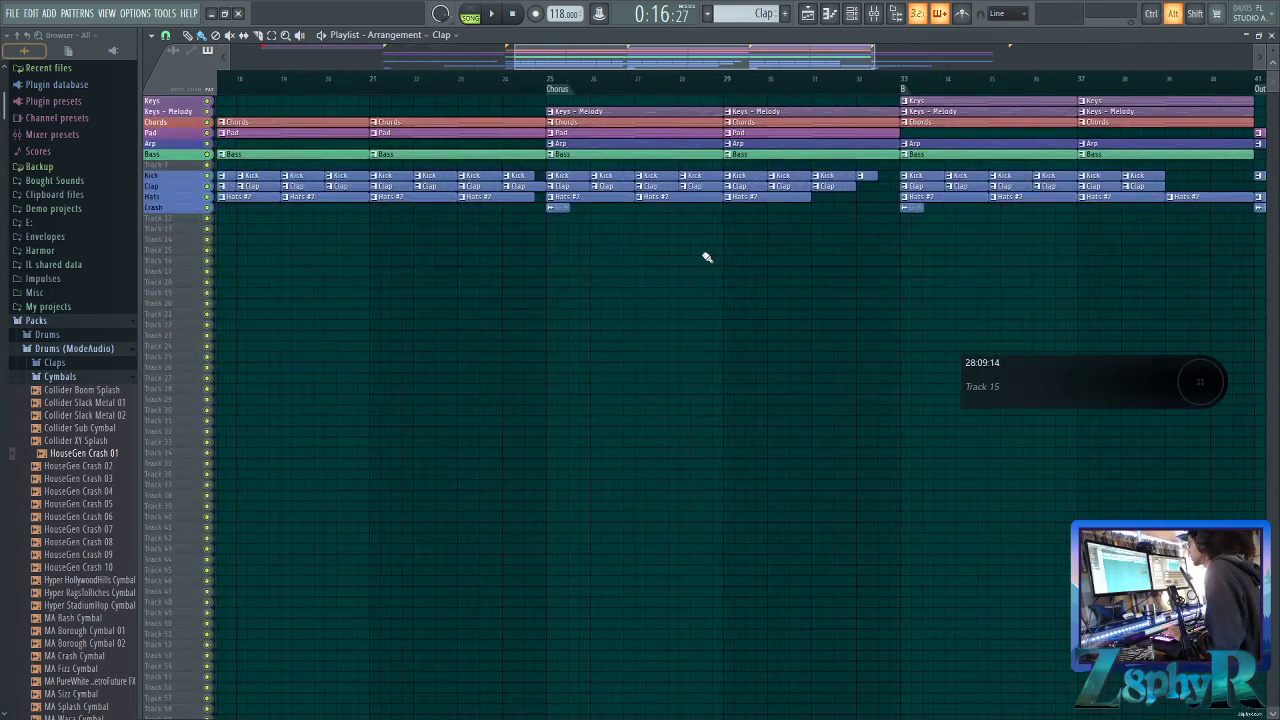
pyautogui.keyDown('ctrl'); pyautogui.scroll(-4, 580, 405); pyautogui.keyUp('ctrl')
pyautogui.scroll(1, 630, 435)
pyautogui.keyDown('ctrl'); pyautogui.scroll(4, 618, 385); pyautogui.keyUp('ctrl')
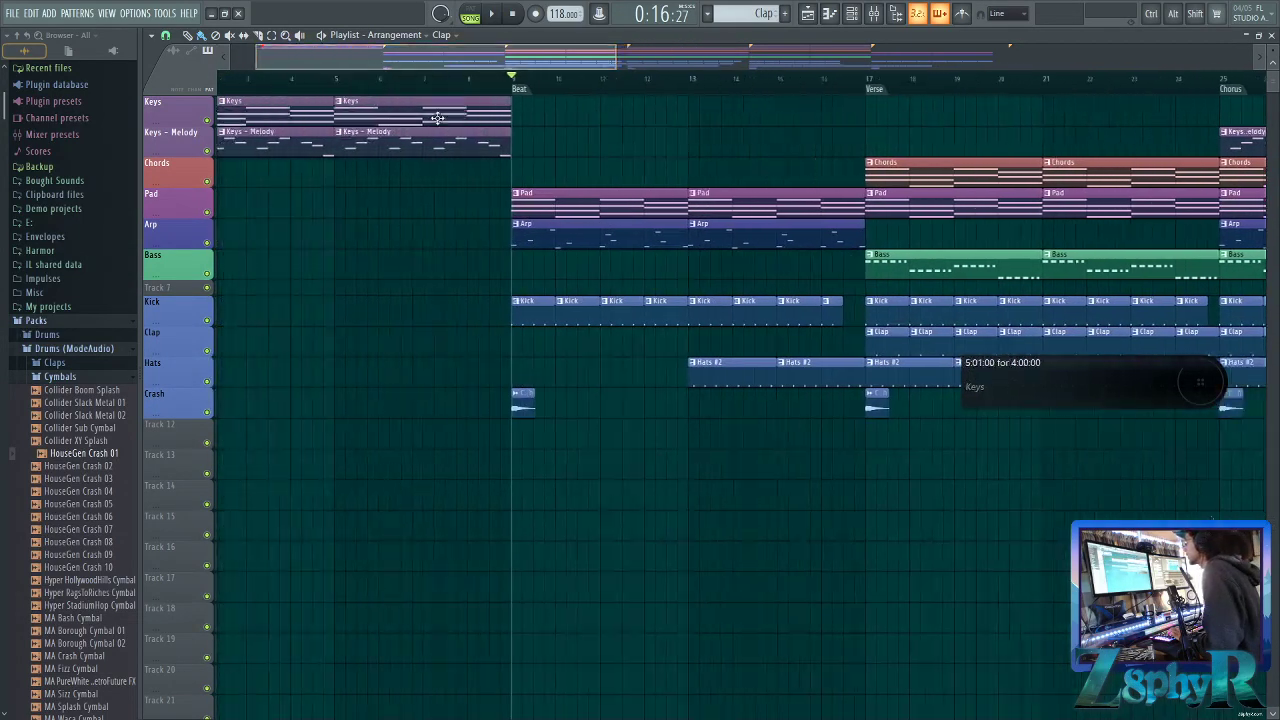
pyautogui.moveTo(617, 52); pyautogui.dragTo(1116, 55)
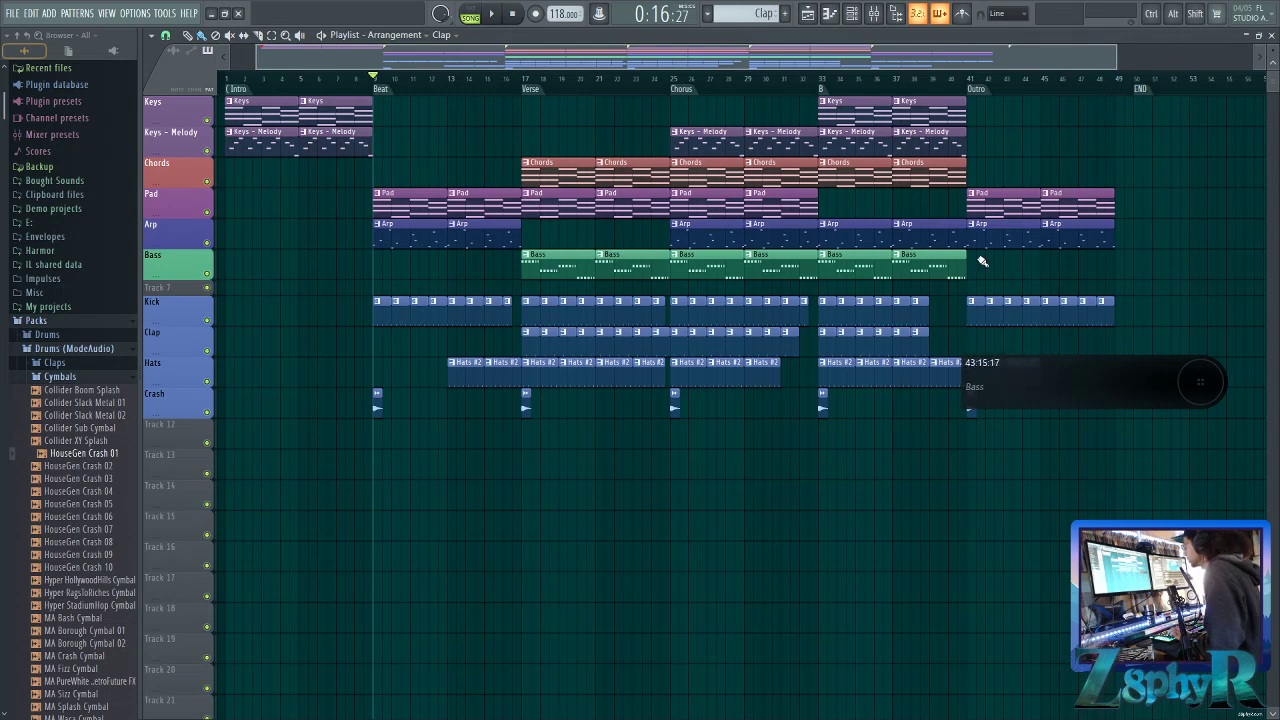
pyautogui.moveTo(384, 103); pyautogui.dragTo(1172, 510)
pyautogui.moveTo(1170, 509); pyautogui.dragTo(376, 132)
pyautogui.keyDown('ctrl'); pyautogui.click(421, 99); pyautogui.keyUp('ctrl')
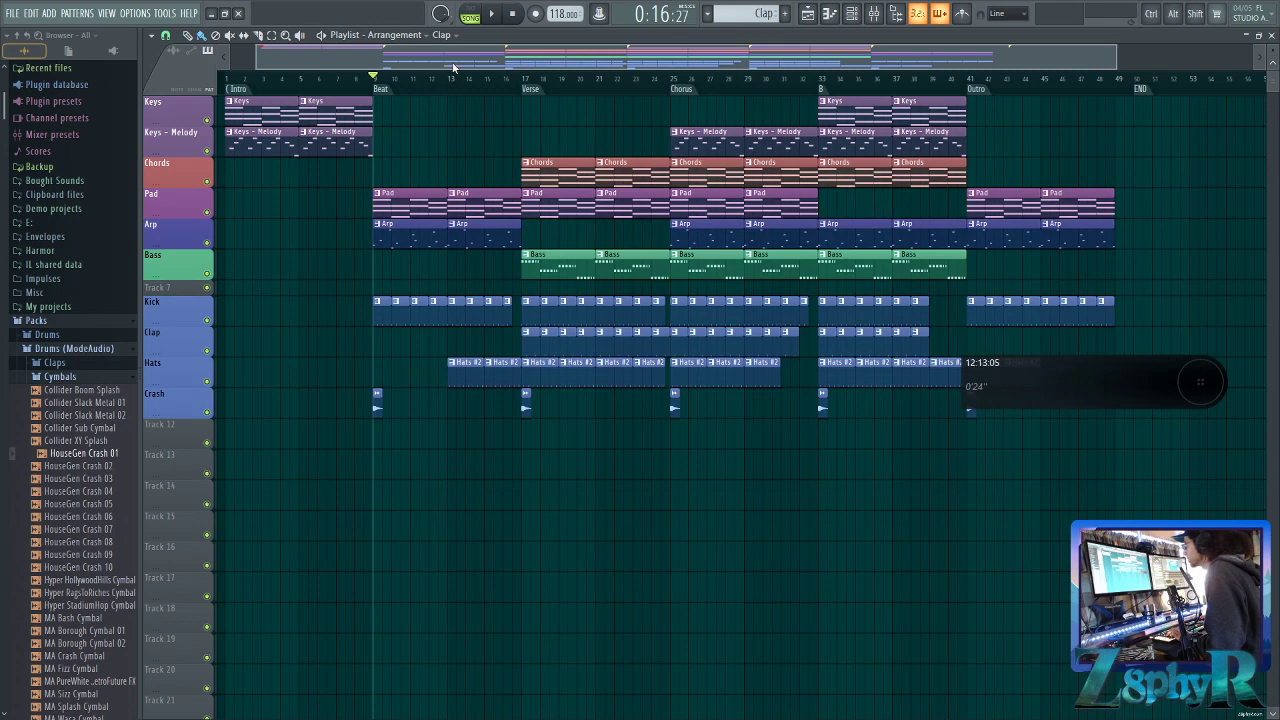
# Play the start of the Beat section, open the mixer and lower the HouseGen Kick 21 volume to about 18%
pyautogui.press('space')
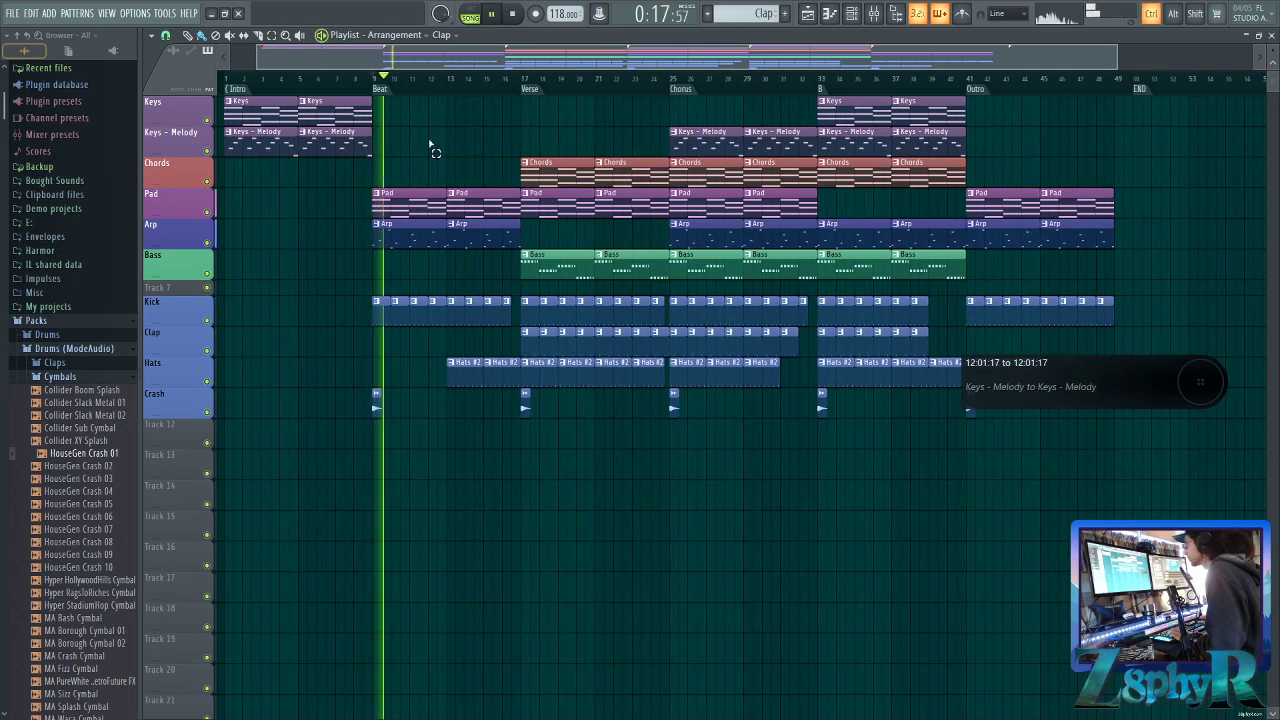
pyautogui.press('space')
pyautogui.click(851, 18)
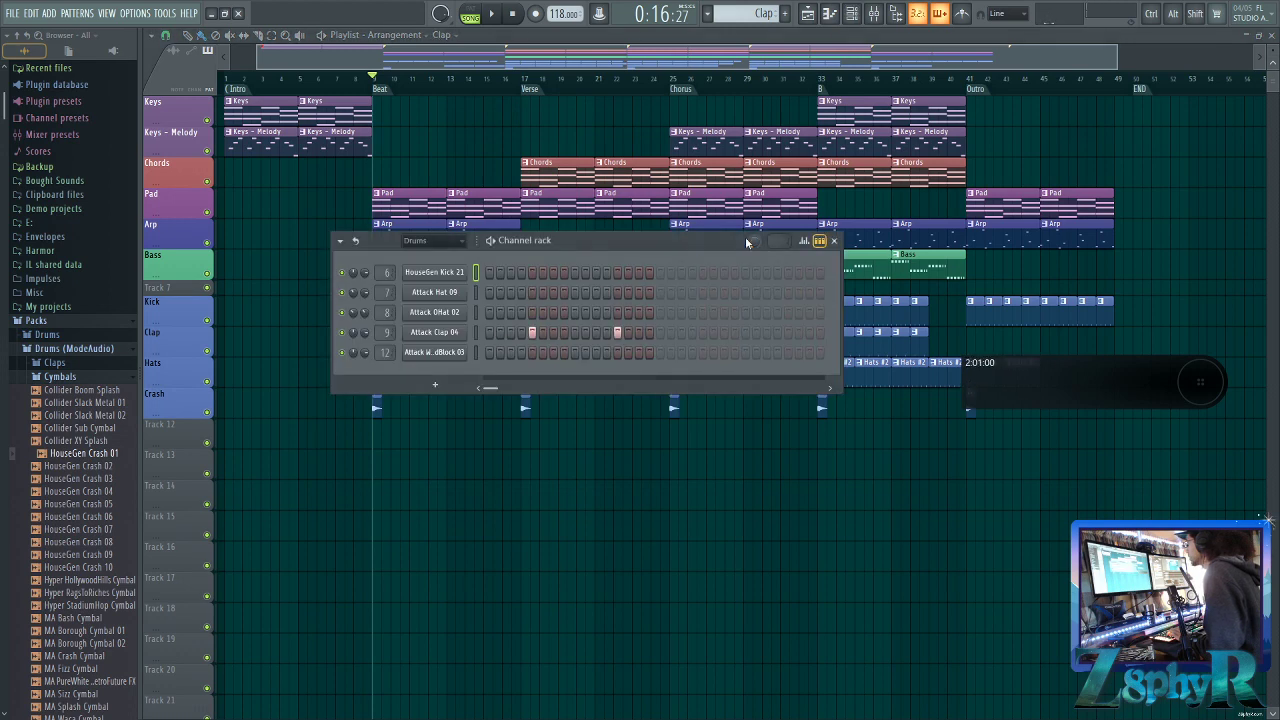
pyautogui.click(873, 13)
pyautogui.moveTo(511, 312)
pyautogui.mouseDown()
pyautogui.moveTo(535, 317)
pyautogui.moveTo(520, 321)
pyautogui.mouseUp()
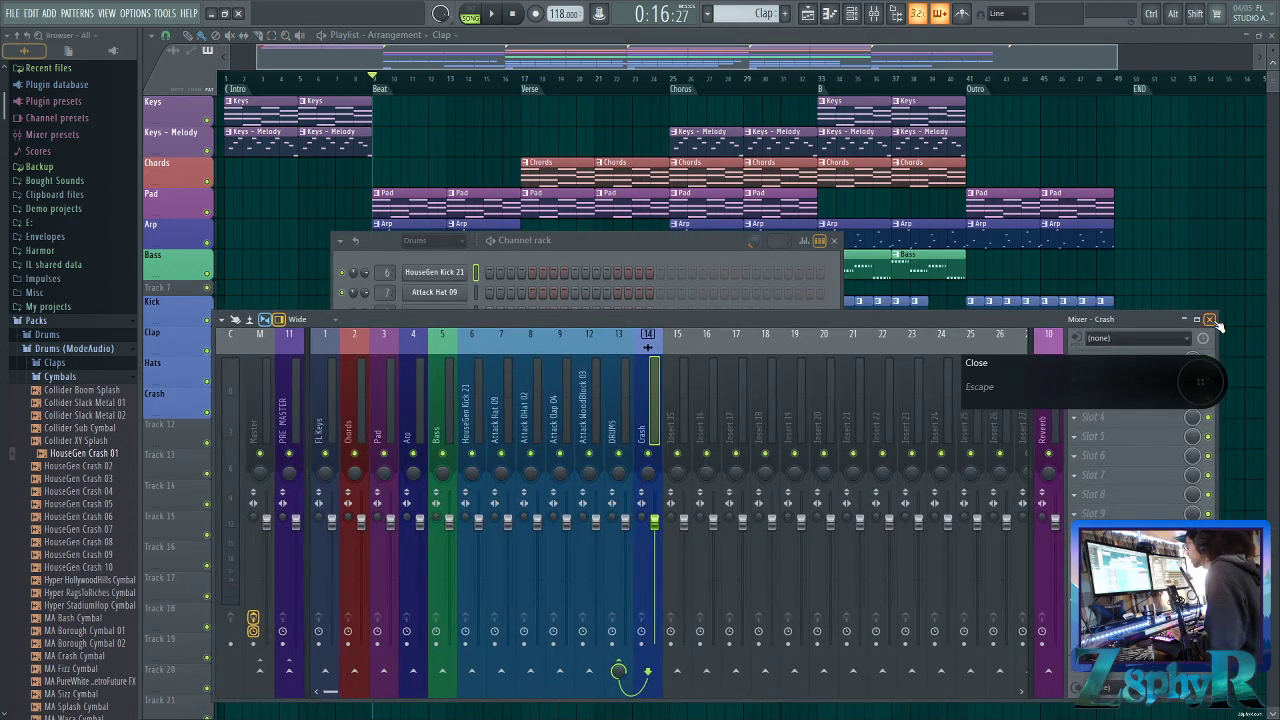
pyautogui.press('space')
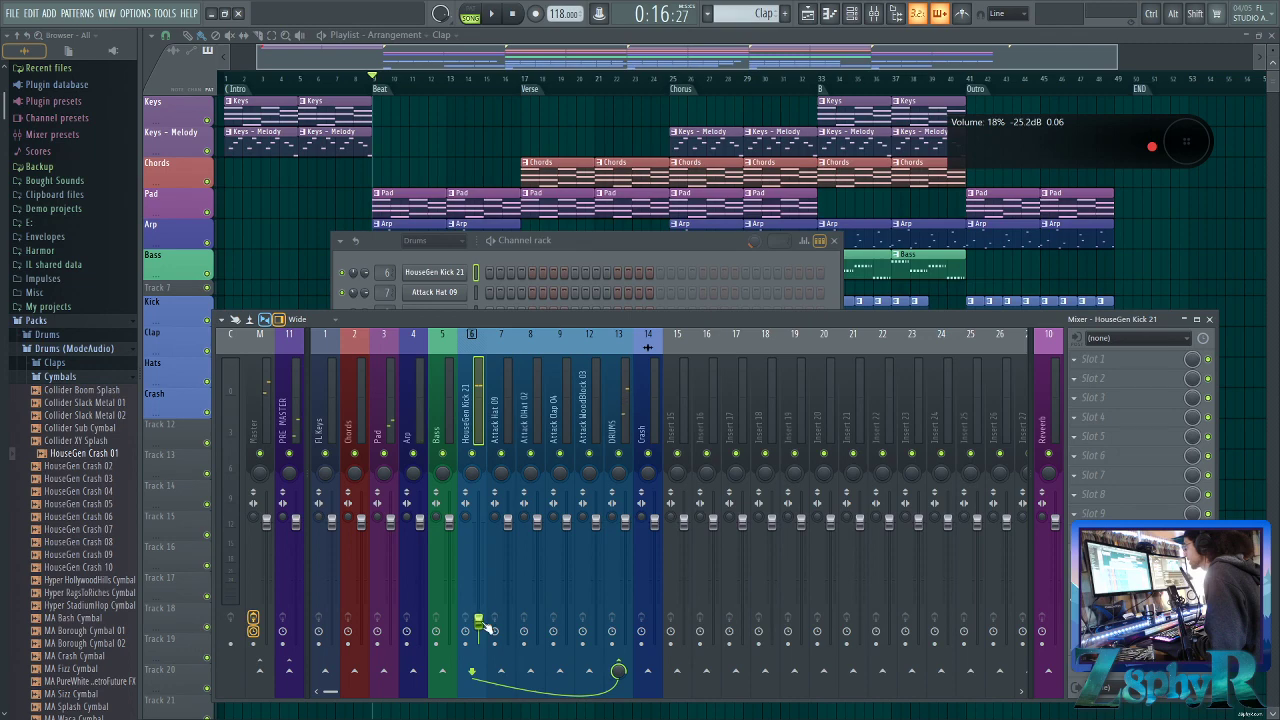
# Return to the playlist and select the Chorus, bars 25 to 33, as the playback range
pyautogui.click(508, 53)
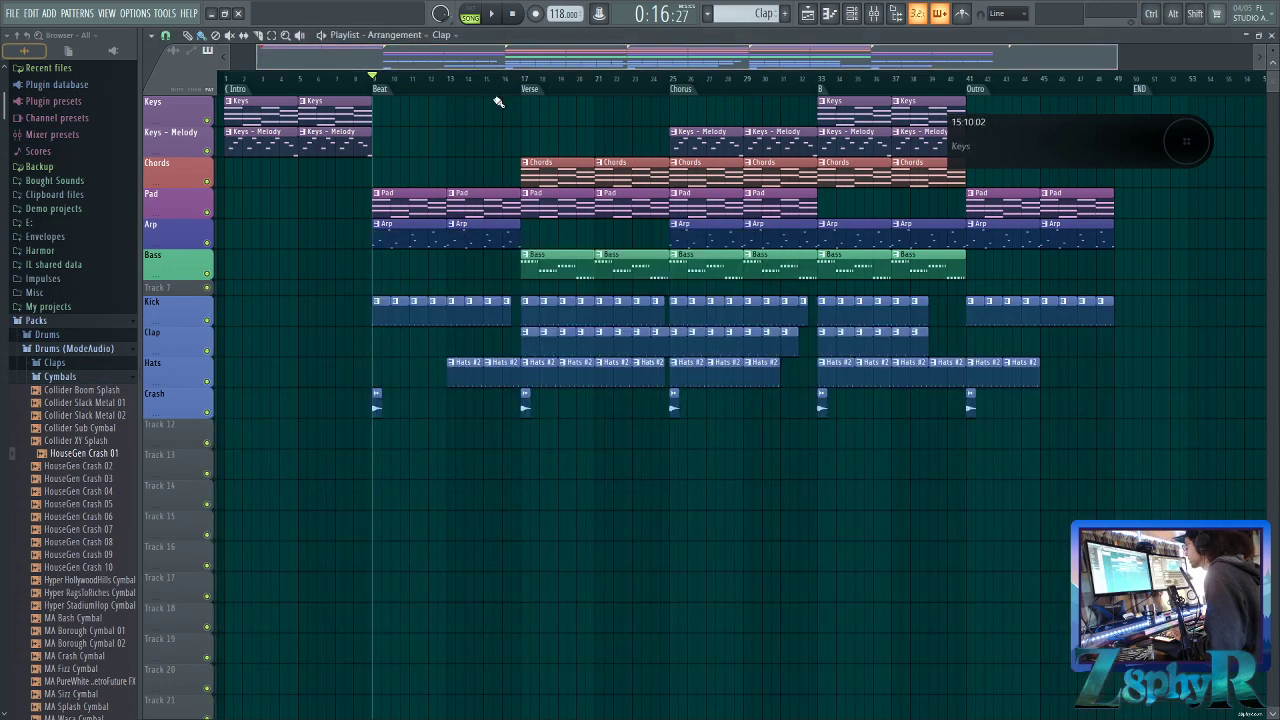
pyautogui.keyDown('ctrl'); pyautogui.rightClick(497, 102); pyautogui.keyUp('ctrl')
pyautogui.hscroll(1, 549, 102)
pyautogui.hscroll(4, 605, 88)
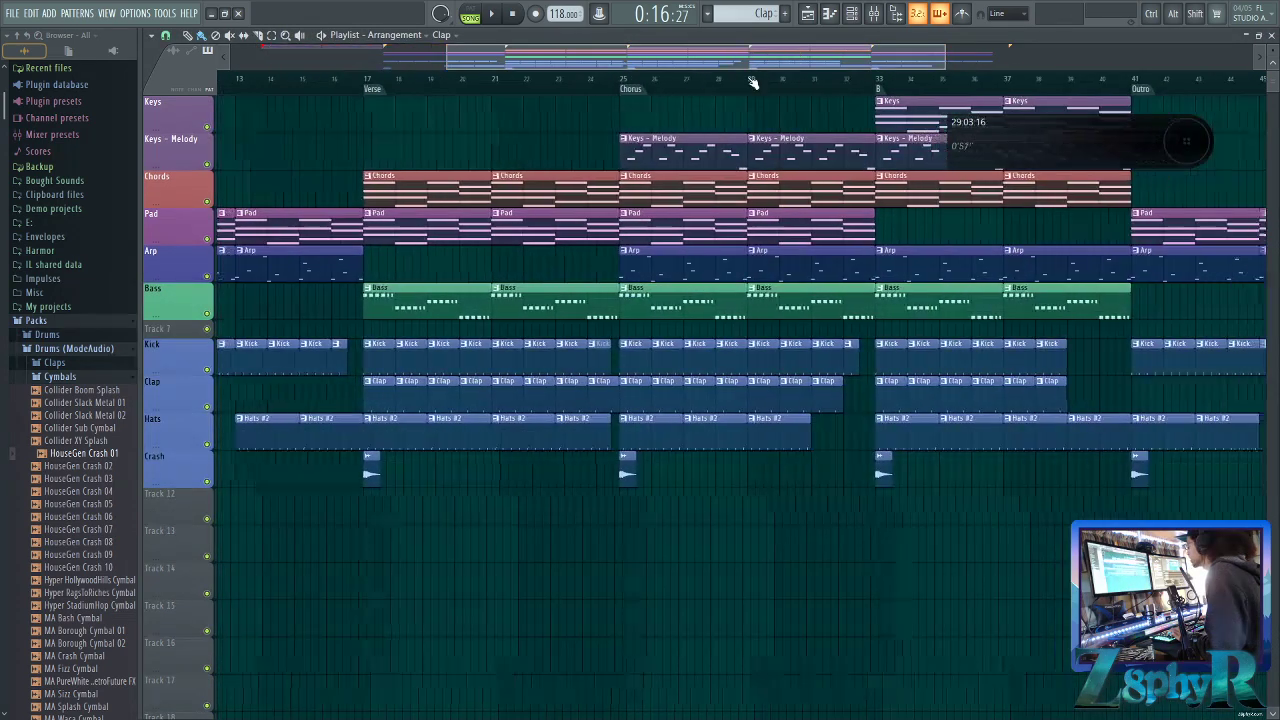
pyautogui.click(600, 88)
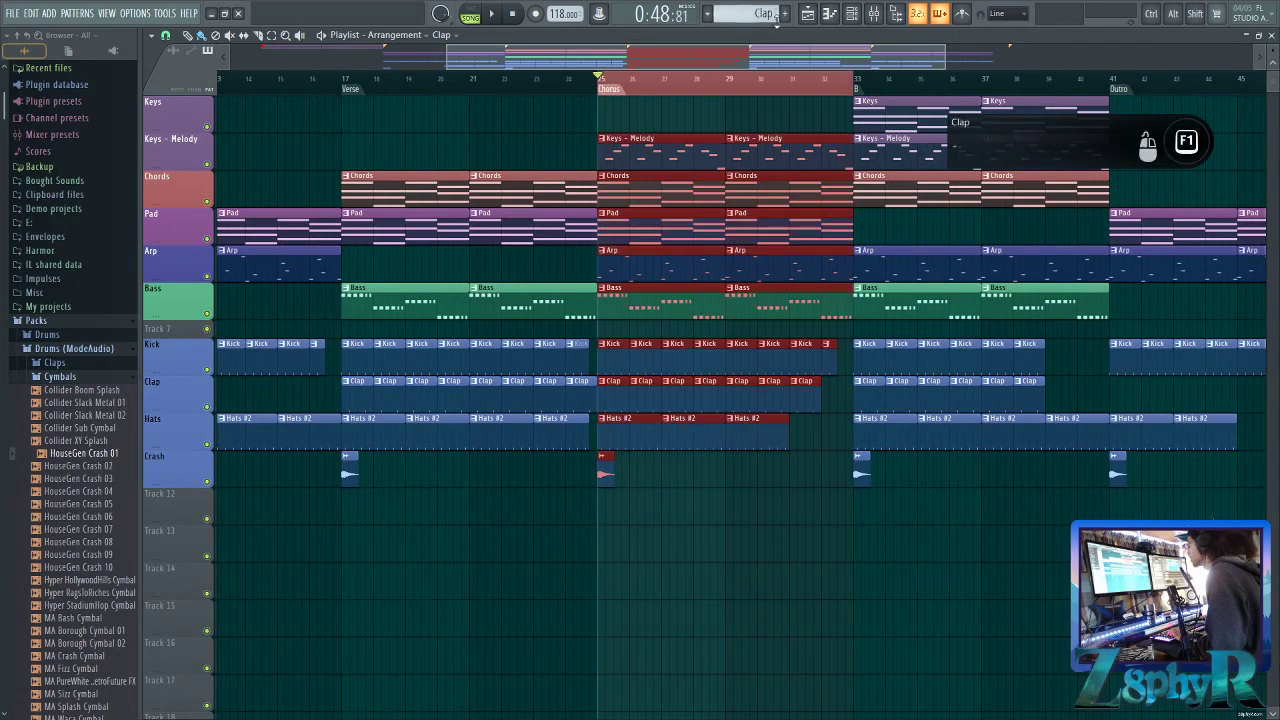
# Pull the mixer volumes of FL Keys, Chords, Pad, Arp, Bass, the individual drum tracks and Crash down to 0%
pyautogui.click(884, 19)
pyautogui.moveTo(559, 320); pyautogui.dragTo(648, 163)
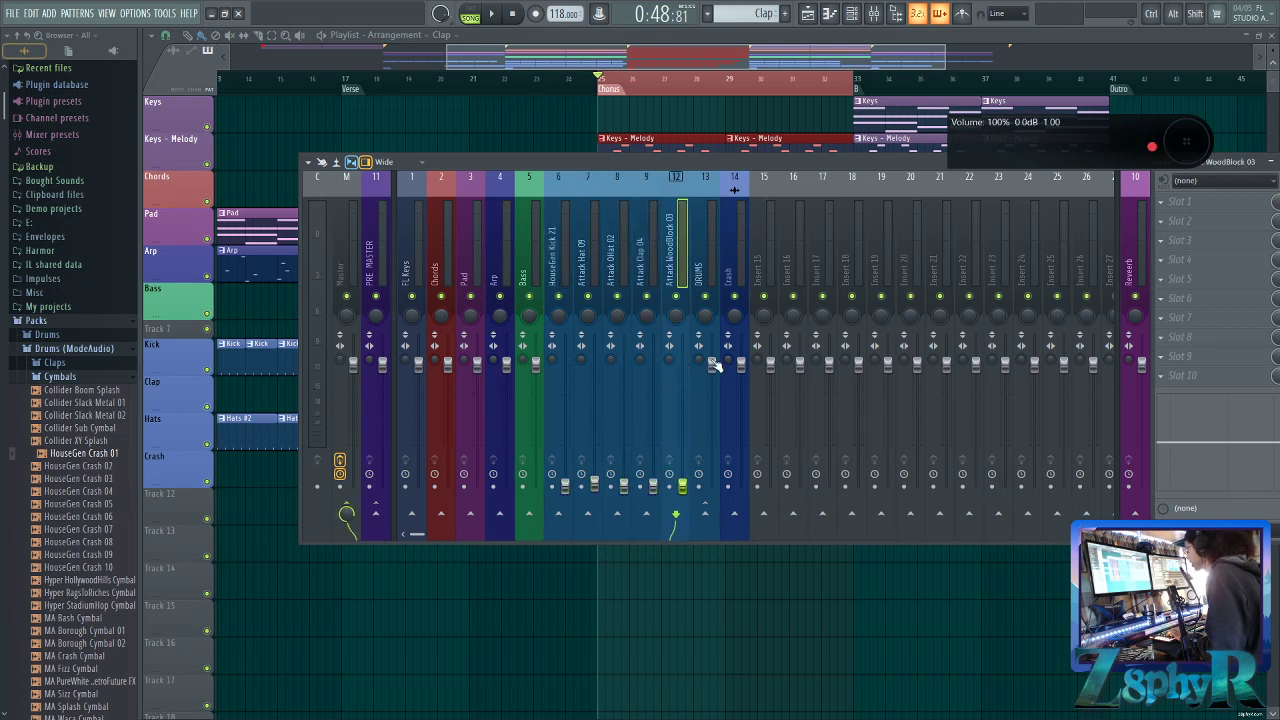
pyautogui.click(537, 368)
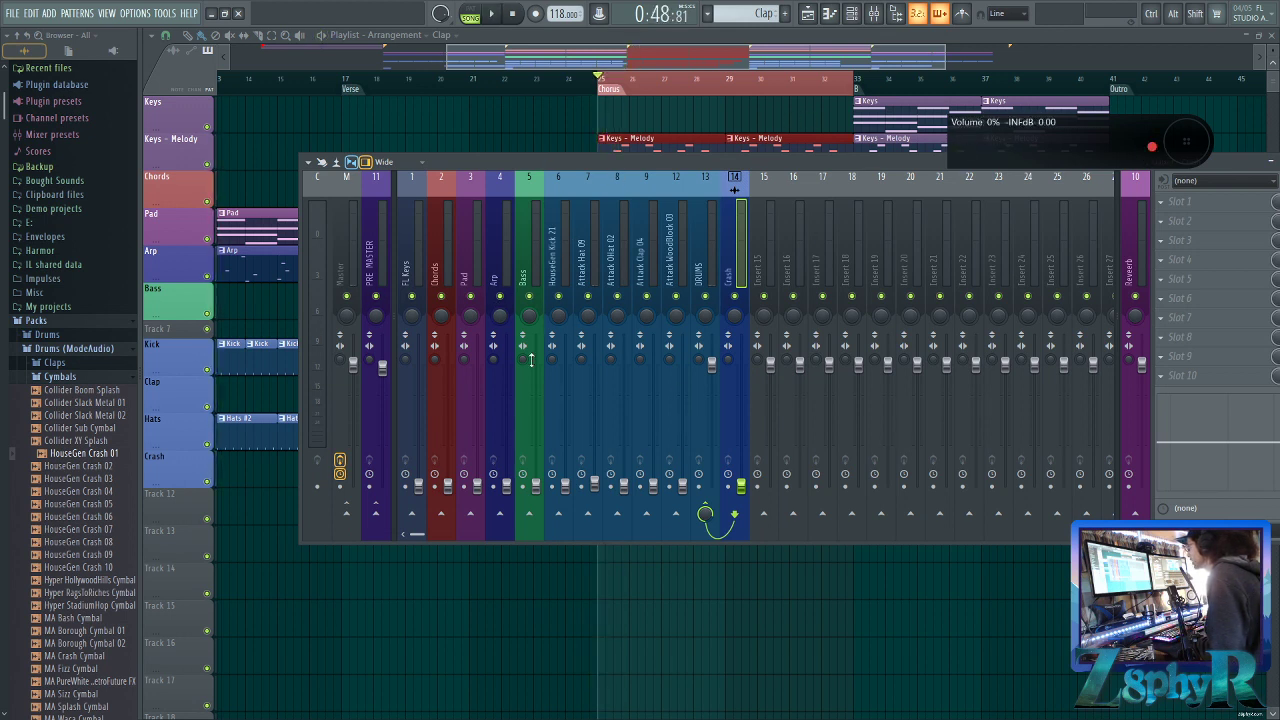
# Loop the Chorus, raise the HouseGen Kick 21 volume to a base level and set the Bass volume to about 96% (-1.0 dB)
pyautogui.moveTo(567, 437); pyautogui.dragTo(566, 397)
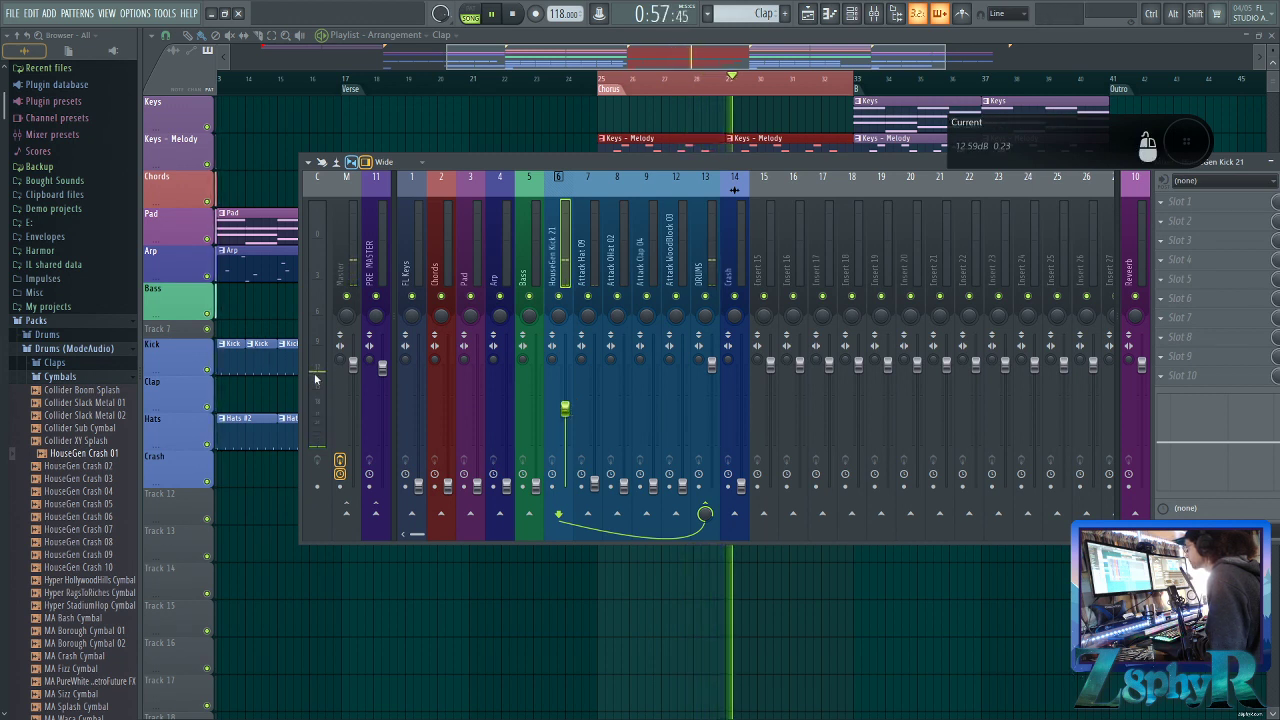
pyautogui.click(532, 278)
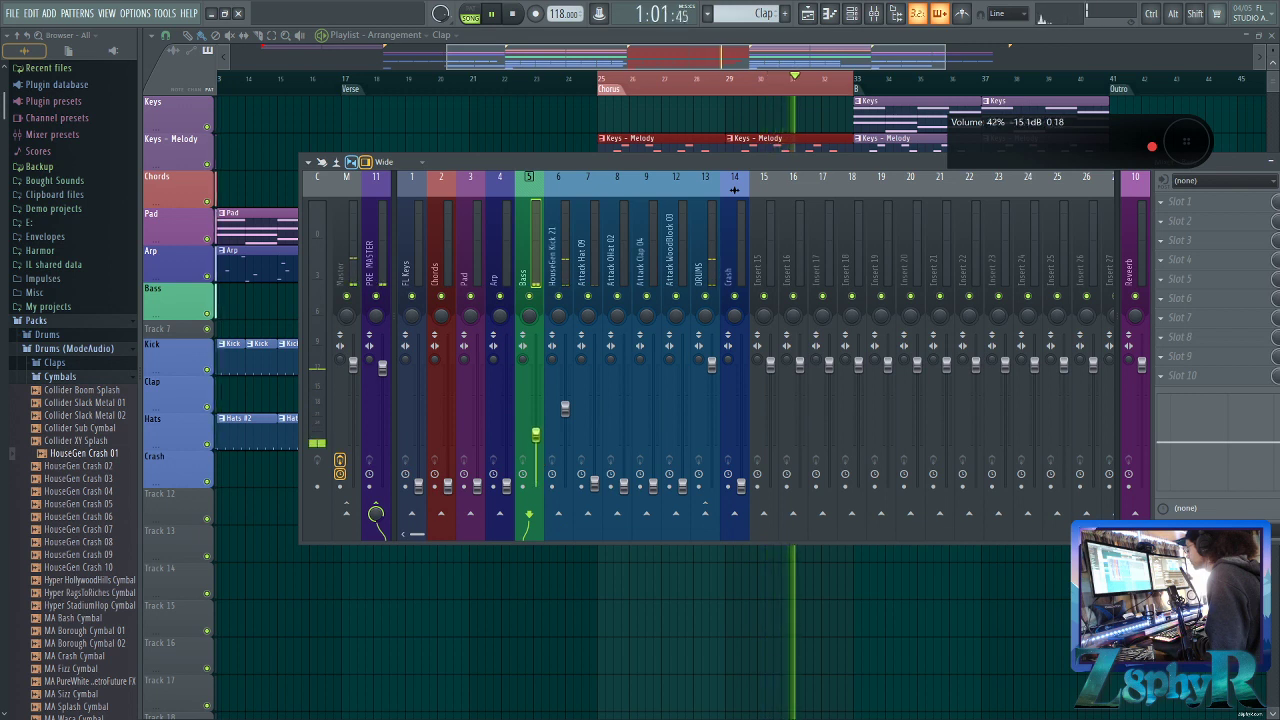
pyautogui.moveTo(536, 410); pyautogui.dragTo(538, 373)
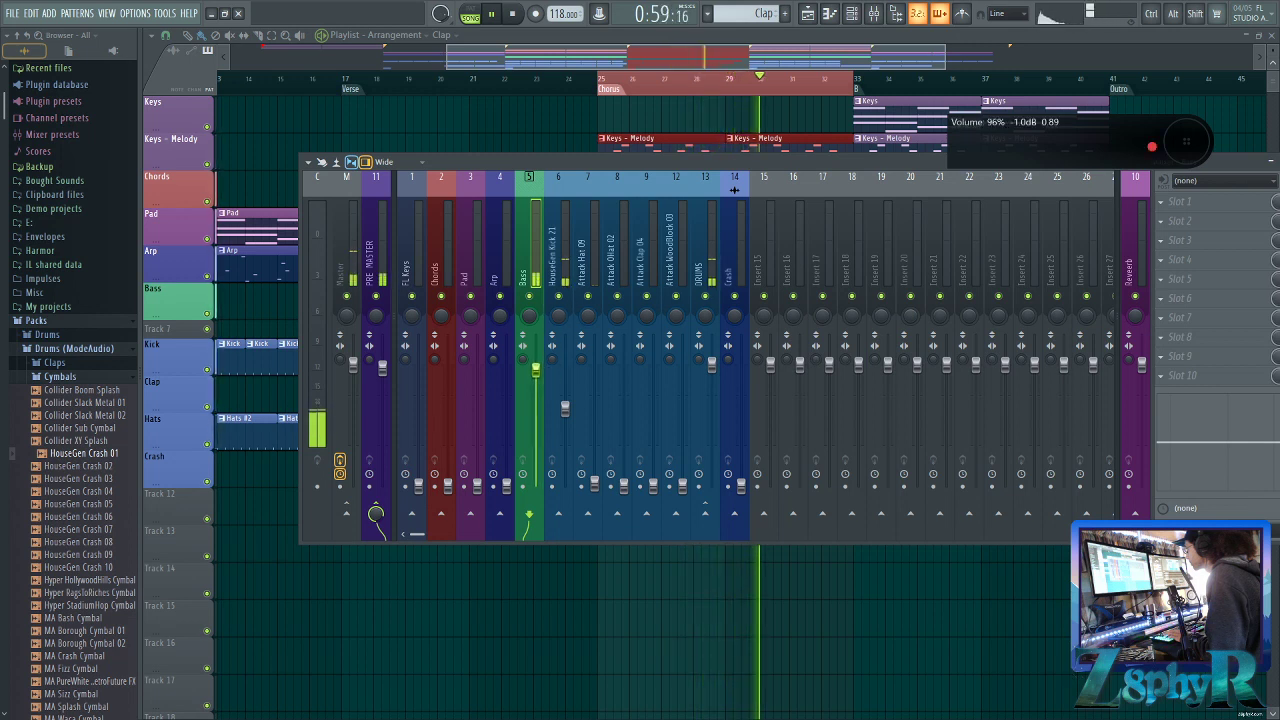
# Set the HouseGen Kick 21 track's stereo separation to 100% merged and replay the Chorus start
pyautogui.click(570, 362)
pyautogui.press('space')
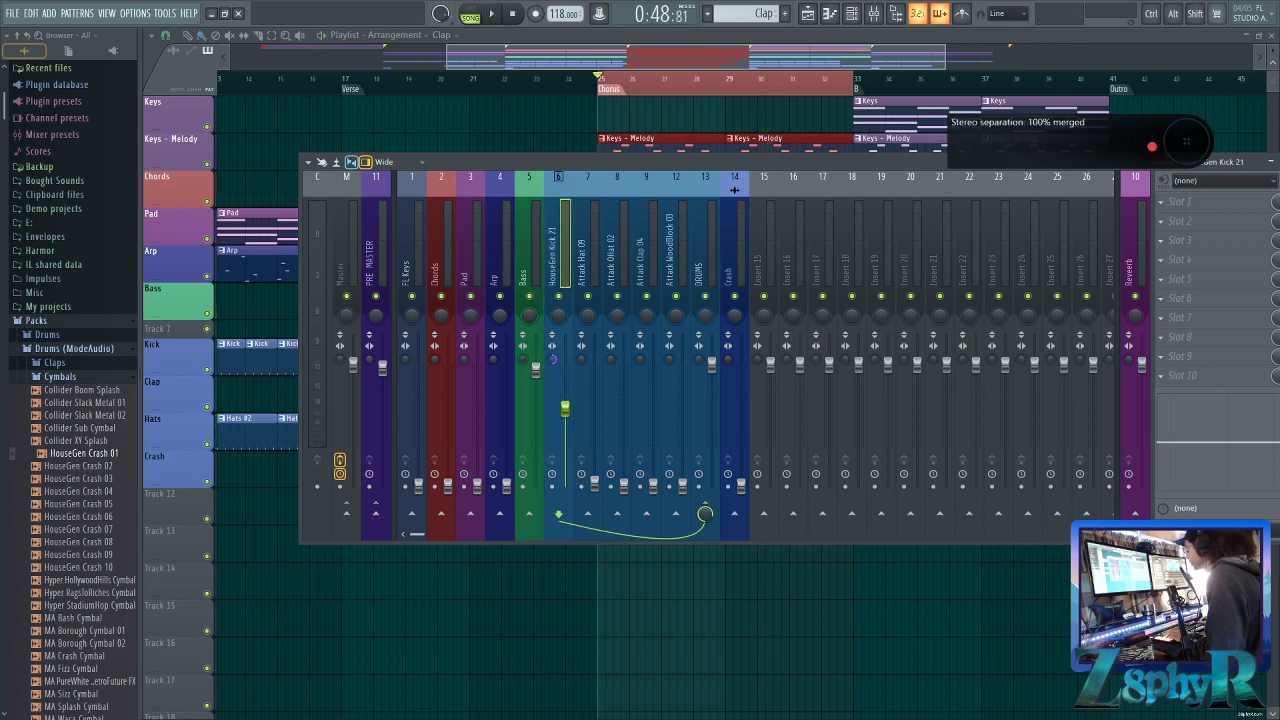
pyautogui.press('space')
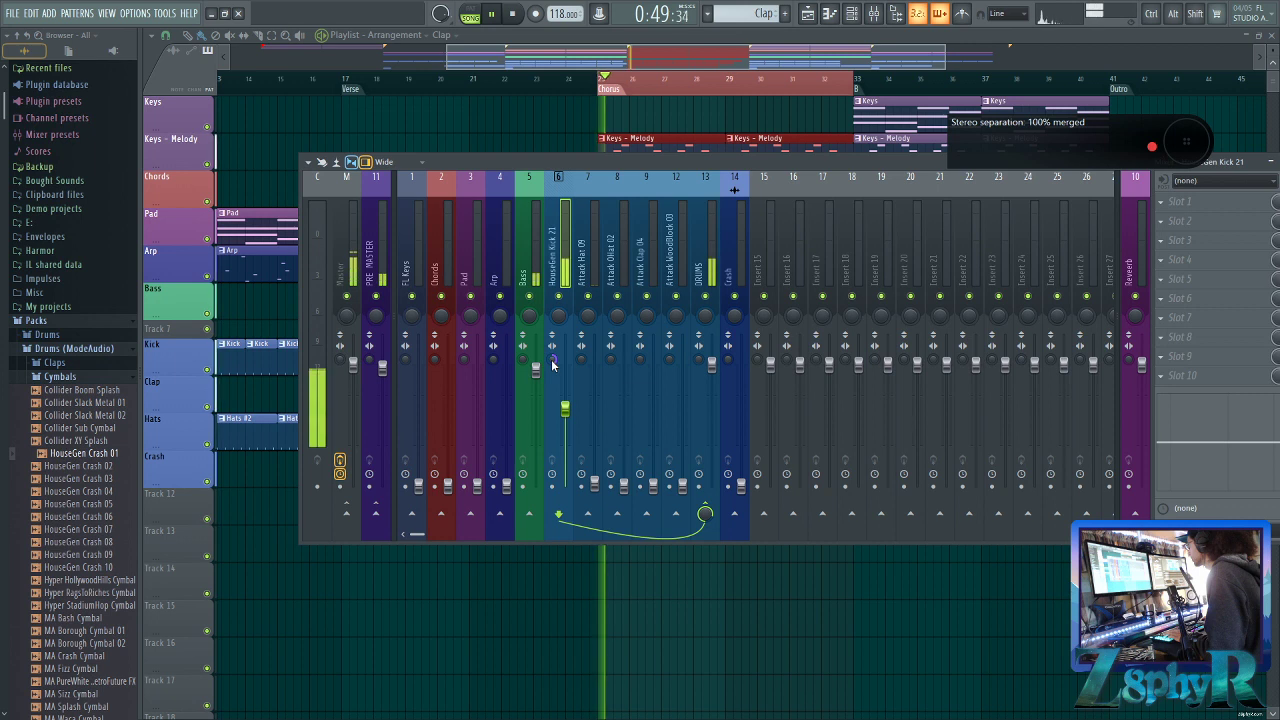
pyautogui.press('space')
# While the Chorus plays, raise the Attack Clap 04, Chords and Pad volumes and set Arp to about 51% (-12.4 dB)
pyautogui.click(533, 272)
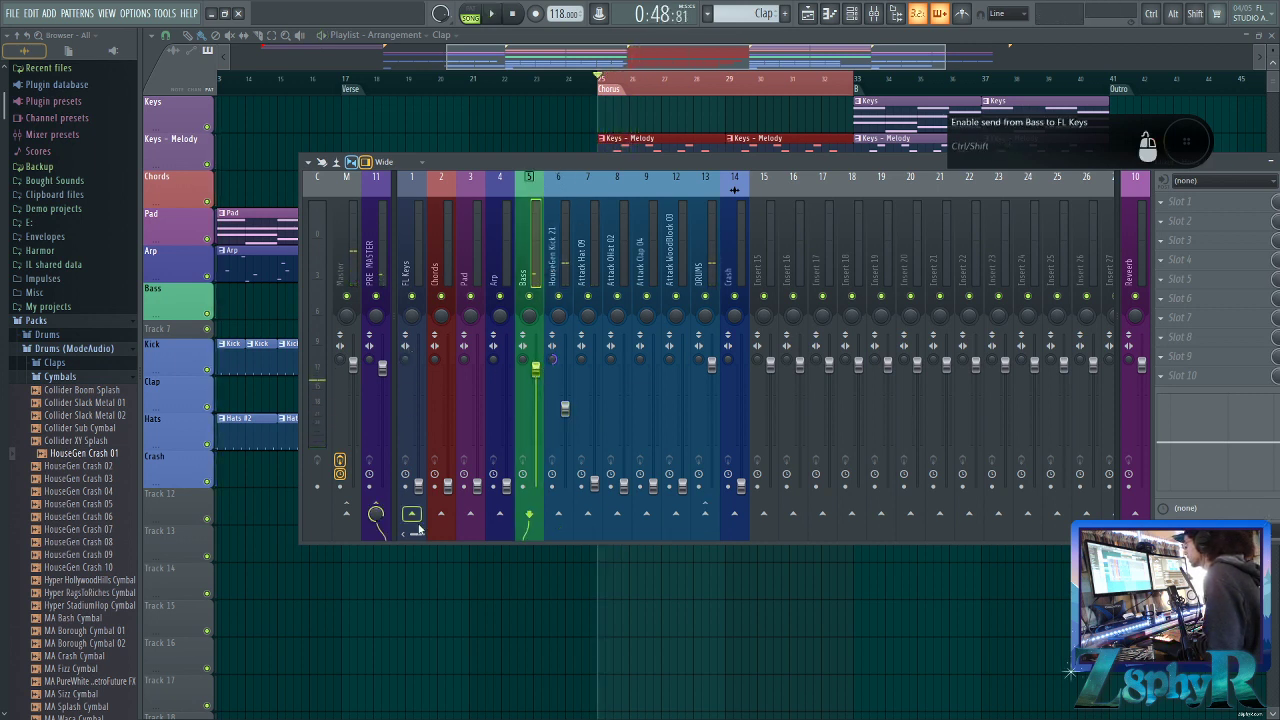
pyautogui.press('space')
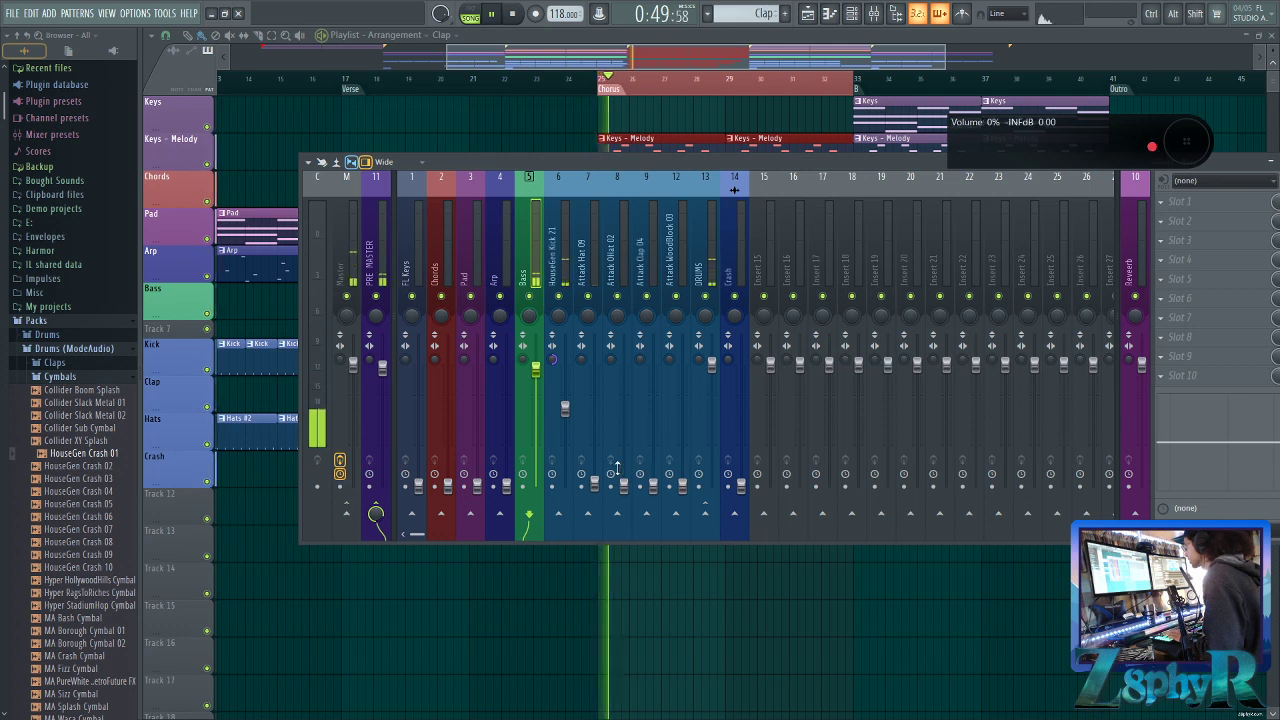
pyautogui.moveTo(653, 487); pyautogui.dragTo(653, 398)
pyautogui.moveTo(447, 487); pyautogui.dragTo(447, 381)
pyautogui.moveTo(477, 487); pyautogui.dragTo(477, 425)
pyautogui.moveTo(506, 487); pyautogui.dragTo(506, 423)
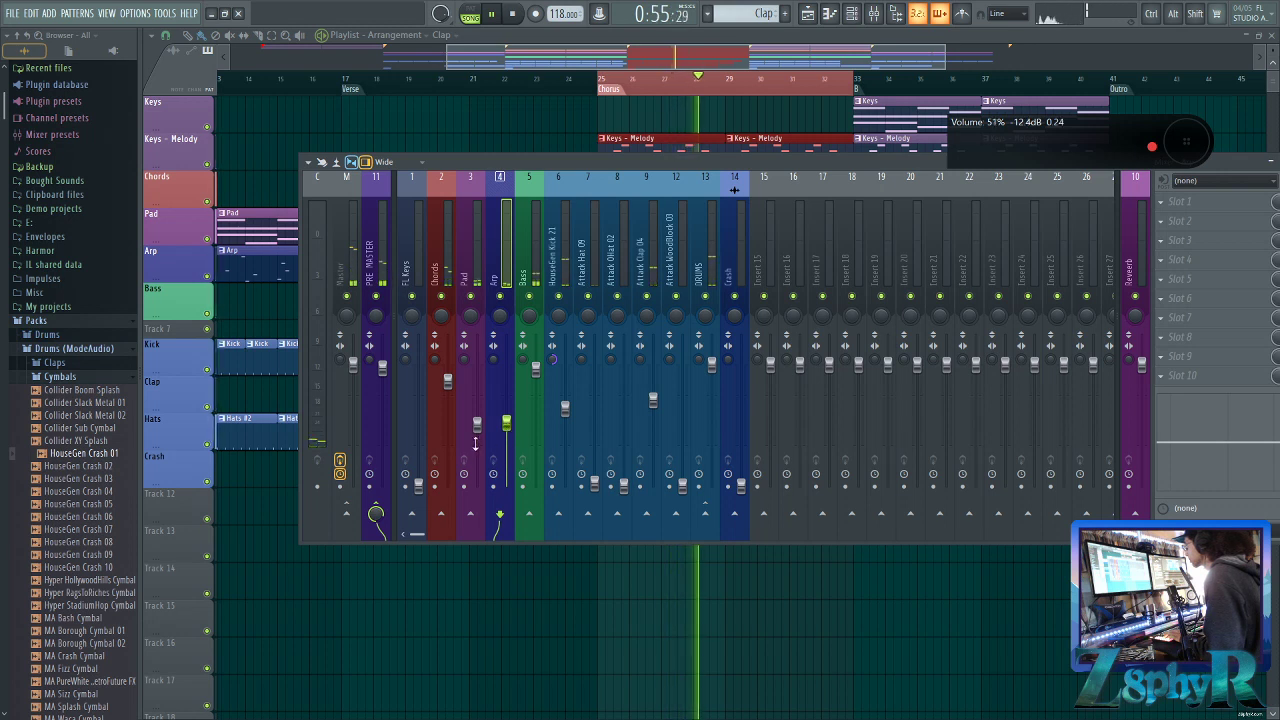
# Set Attack Hat 09 to about 45% (-14.2 dB) and raise the Attack OHat 02, Attack WoodBlock 03 and FL Keys volumes
pyautogui.moveTo(602, 487); pyautogui.dragTo(602, 434)
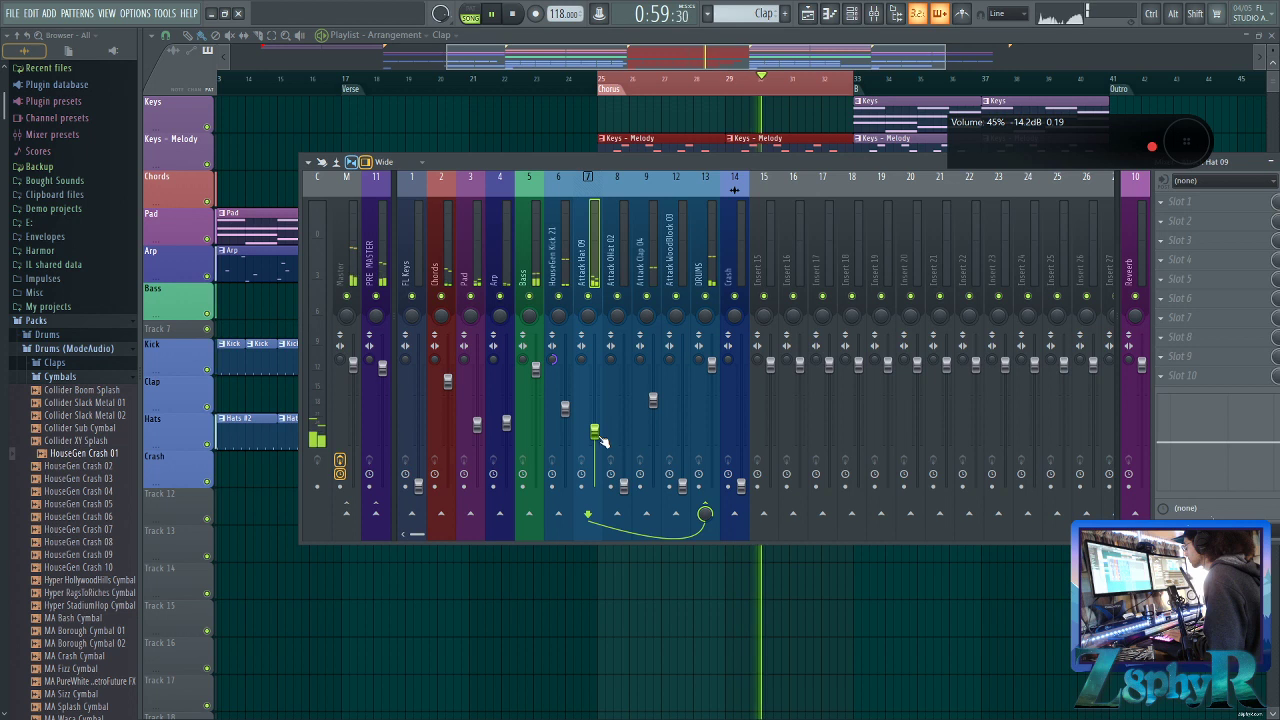
pyautogui.moveTo(623, 486); pyautogui.dragTo(623, 421)
pyautogui.moveTo(682, 487); pyautogui.dragTo(682, 420)
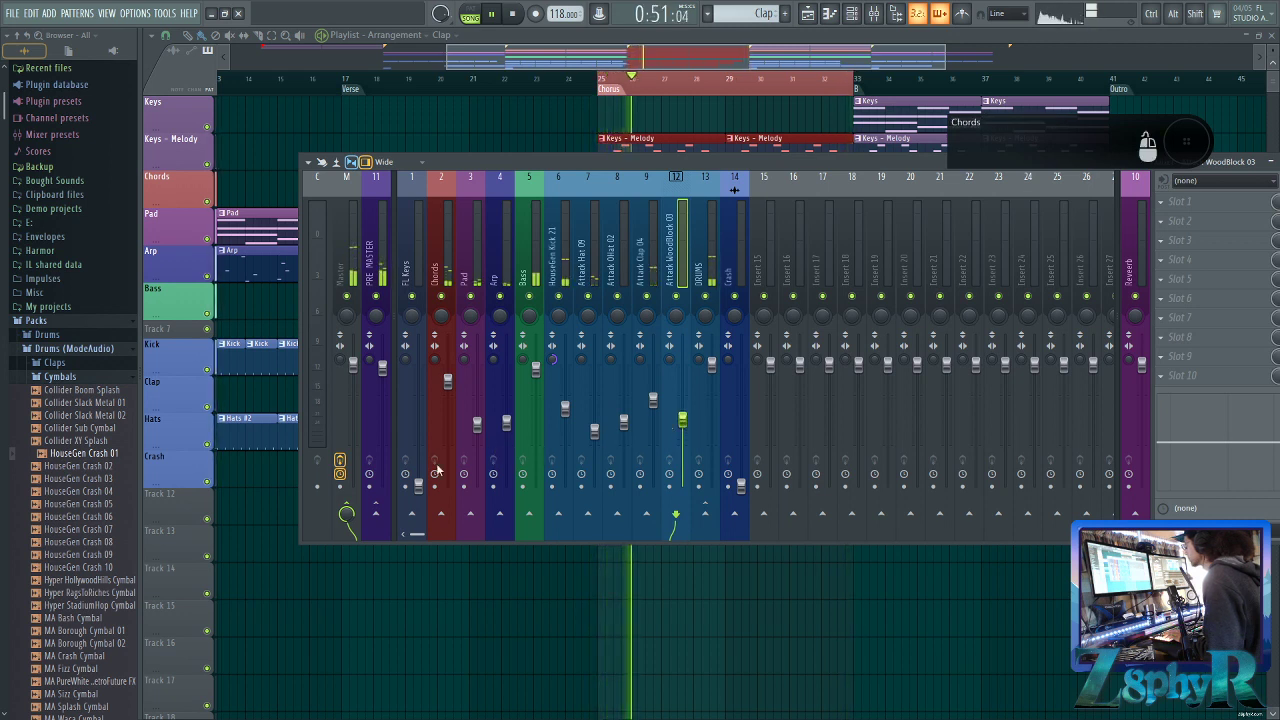
pyautogui.moveTo(418, 485); pyautogui.dragTo(418, 370)
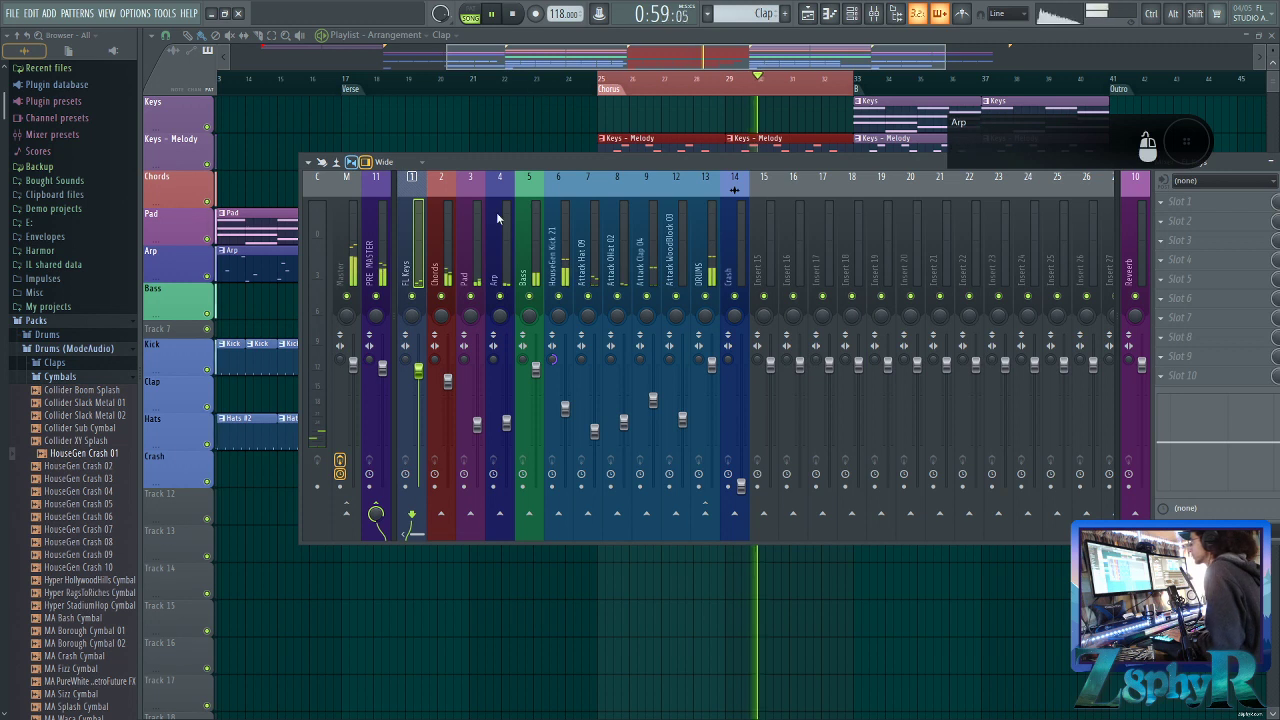
# Select the Master track and replay the Chorus to check the overall balance
pyautogui.click(348, 265)
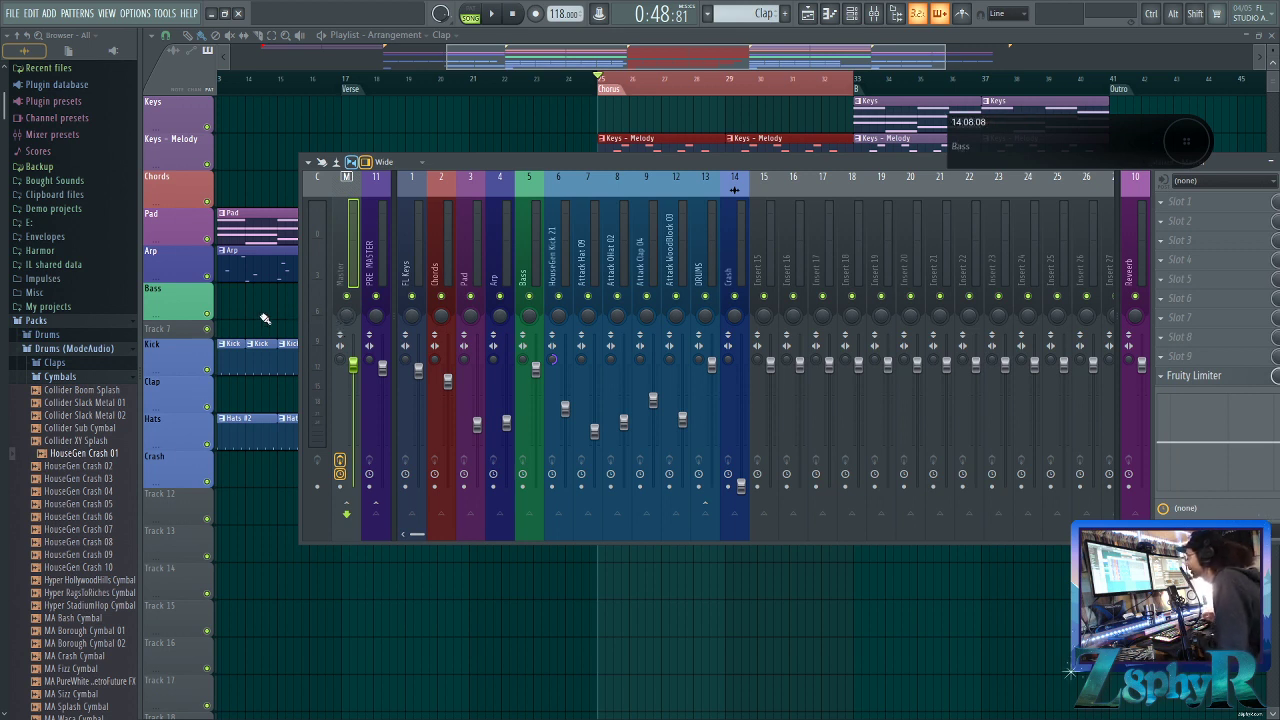
pyautogui.press('space')
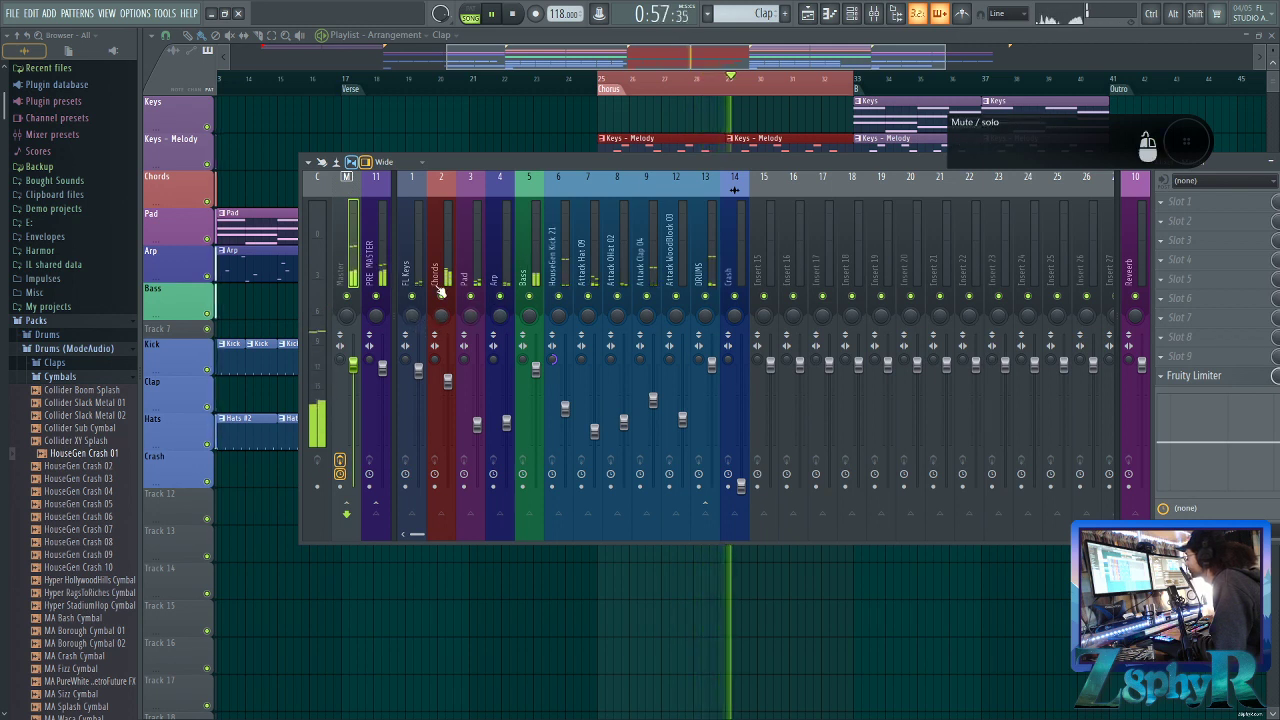
# Stop playback, clear the Chorus time selection and move the mixer down below the Arp track
pyautogui.press('space')
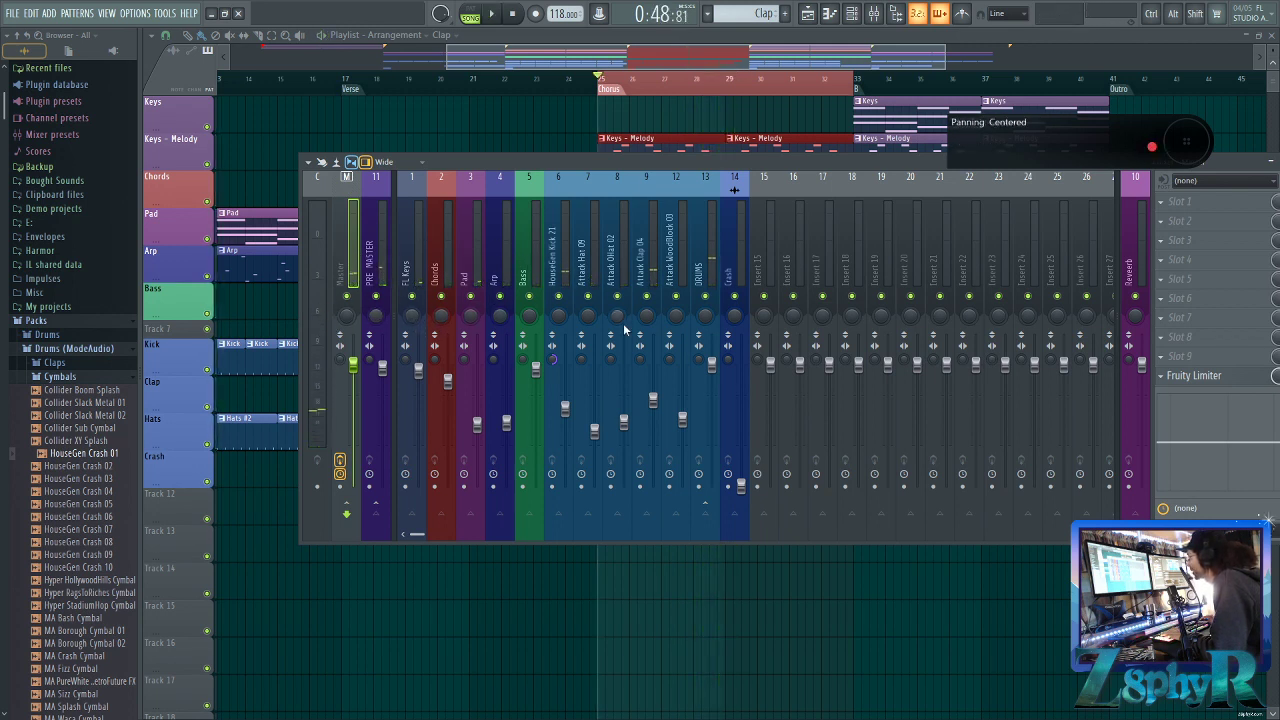
pyautogui.moveTo(707, 165); pyautogui.dragTo(572, 268)
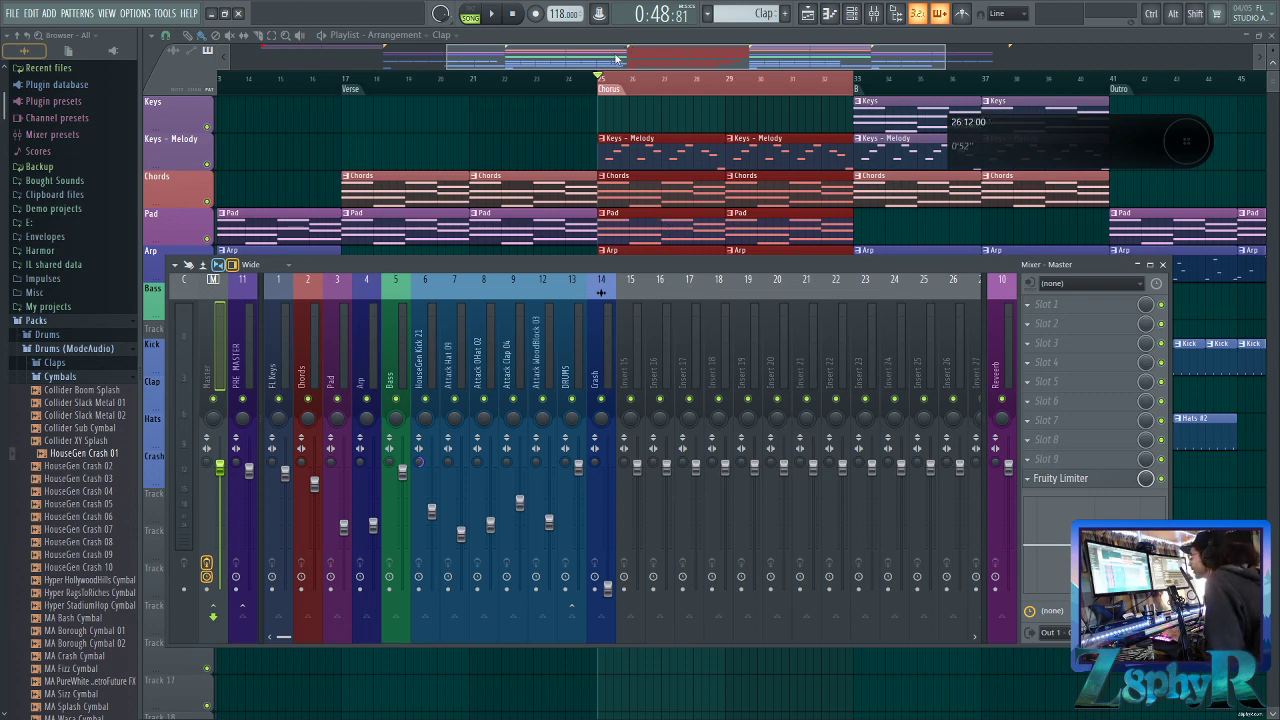
pyautogui.press('F9')
pyautogui.scroll(-2, 513, 150)
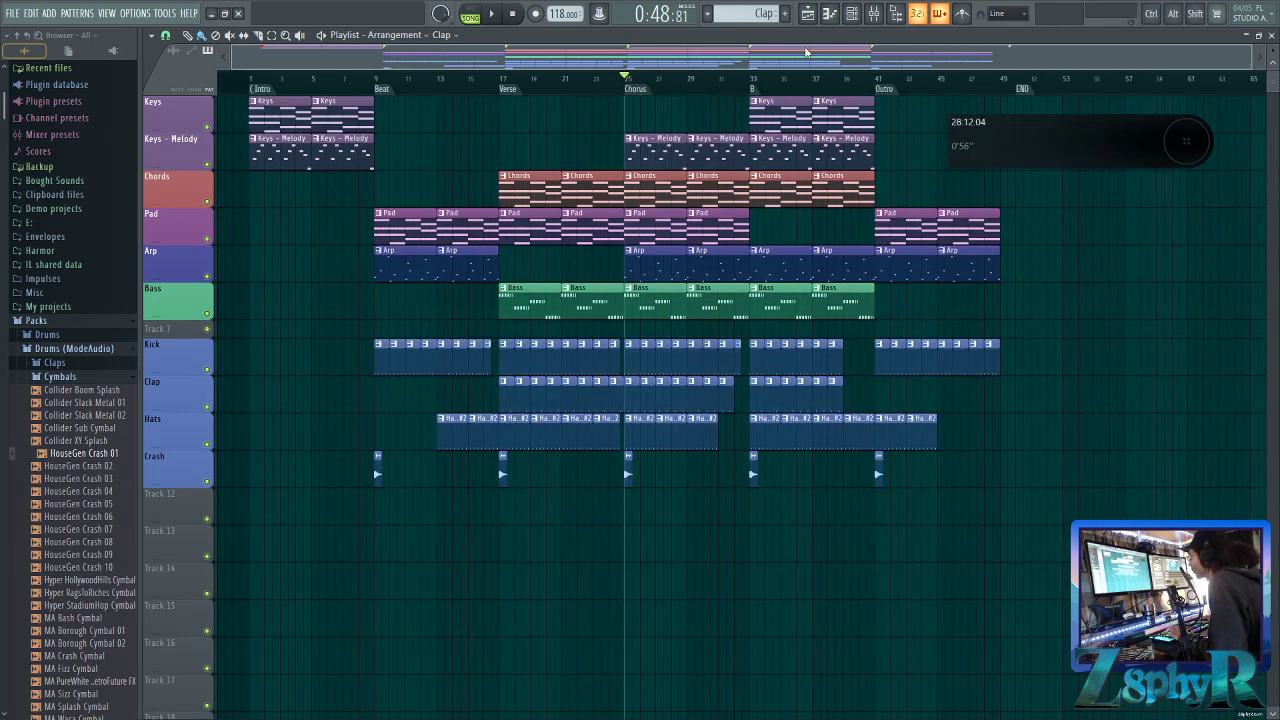
pyautogui.click(868, 13)
pyautogui.moveTo(761, 276); pyautogui.dragTo(820, 320)
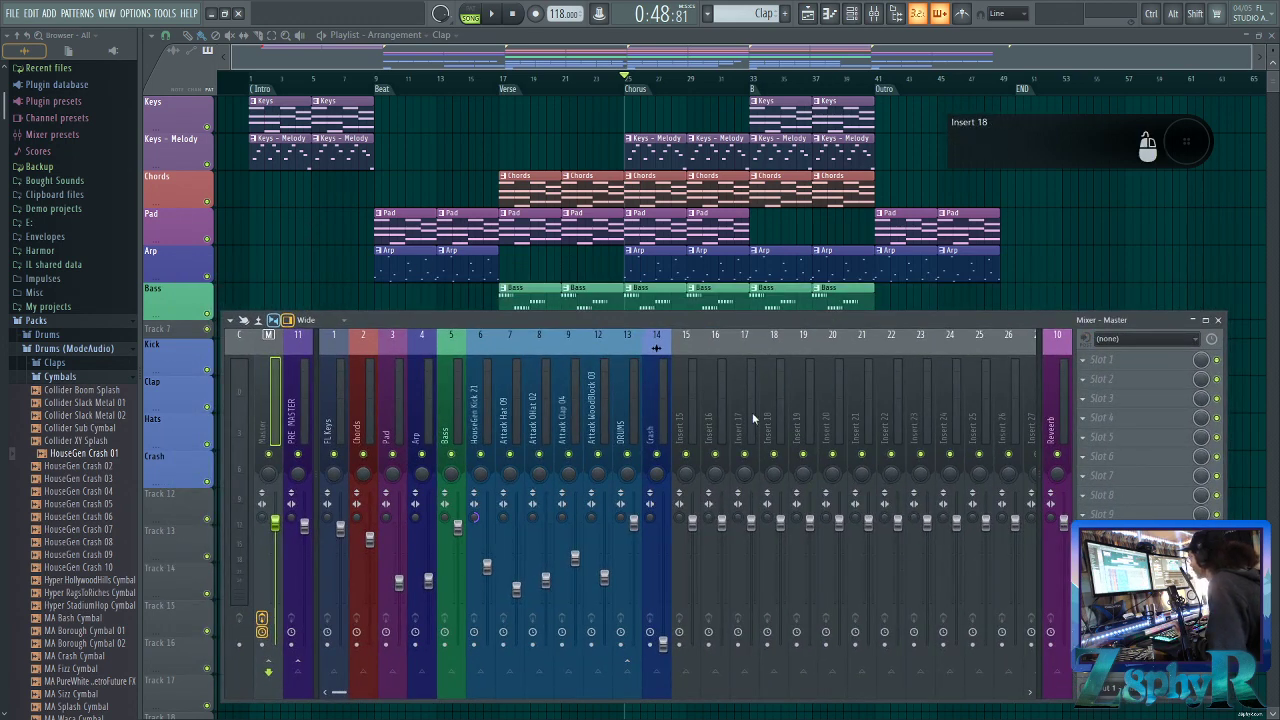
# Select the FL Keys mixer track and move the playback position to the middle of the Verse
pyautogui.click(294, 403)
pyautogui.moveTo(326, 409)
pyautogui.mouseDown()
pyautogui.moveTo(671, 431)
pyautogui.moveTo(338, 413)
pyautogui.mouseUp()
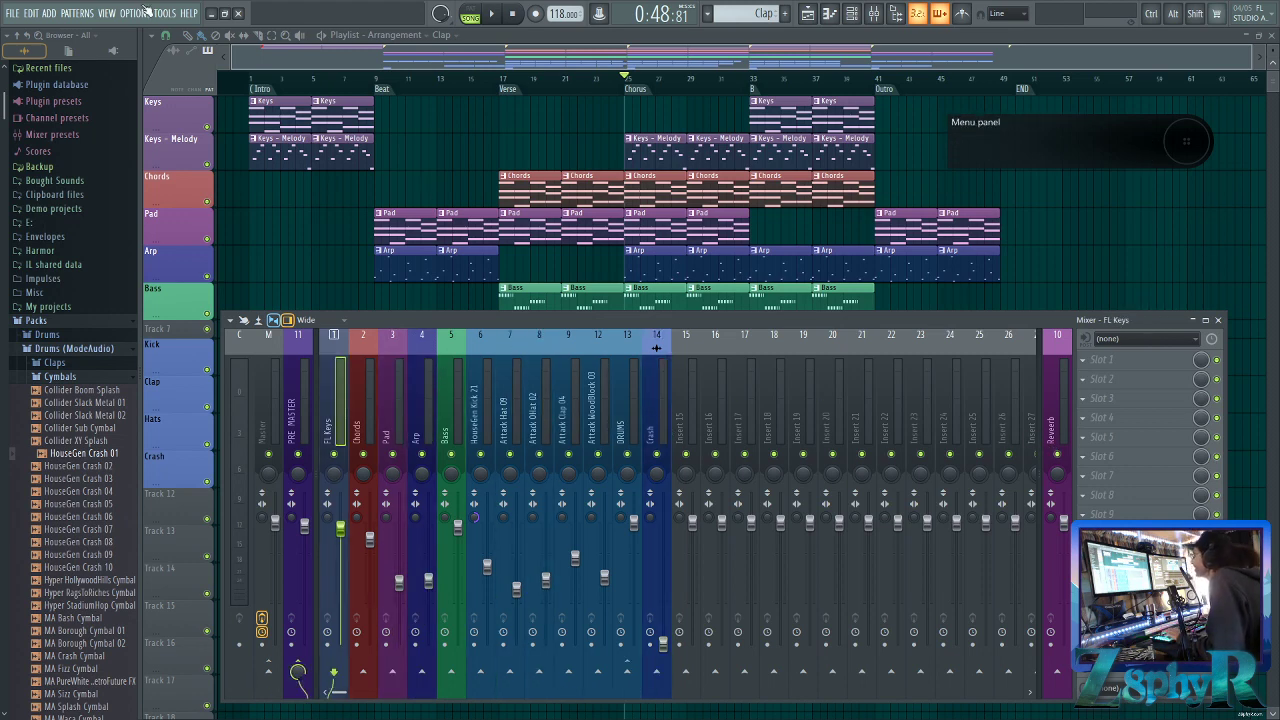
pyautogui.click(556, 78)
pyautogui.press('F9')
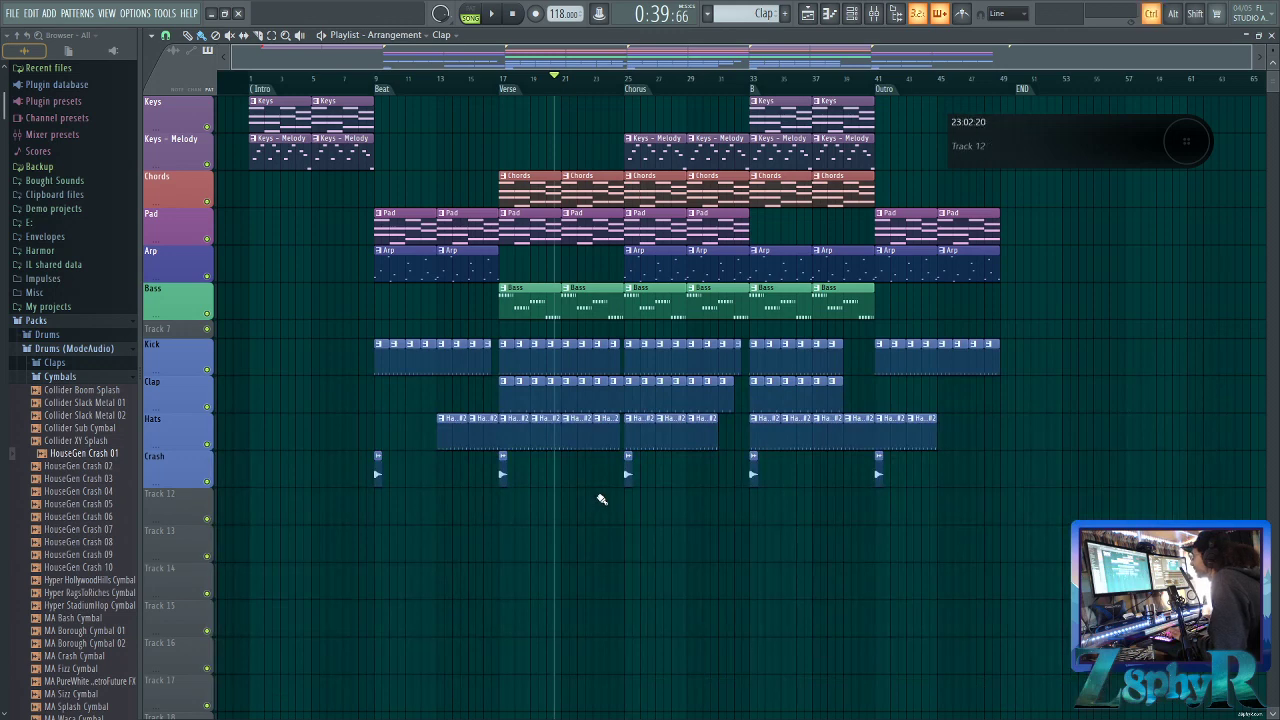
# Copy the Beat section's Crash clip to bar 10 on the Crash track
pyautogui.scroll(3, 755, 535)
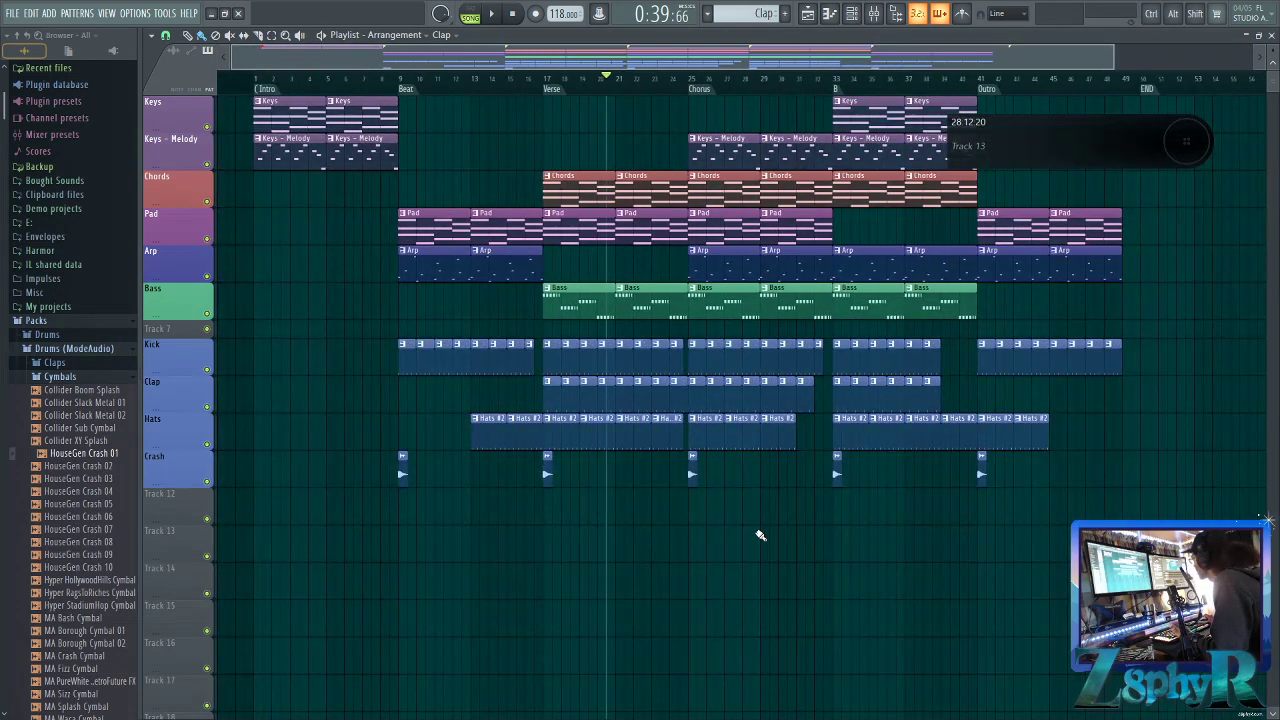
pyautogui.scroll(3, 476, 503)
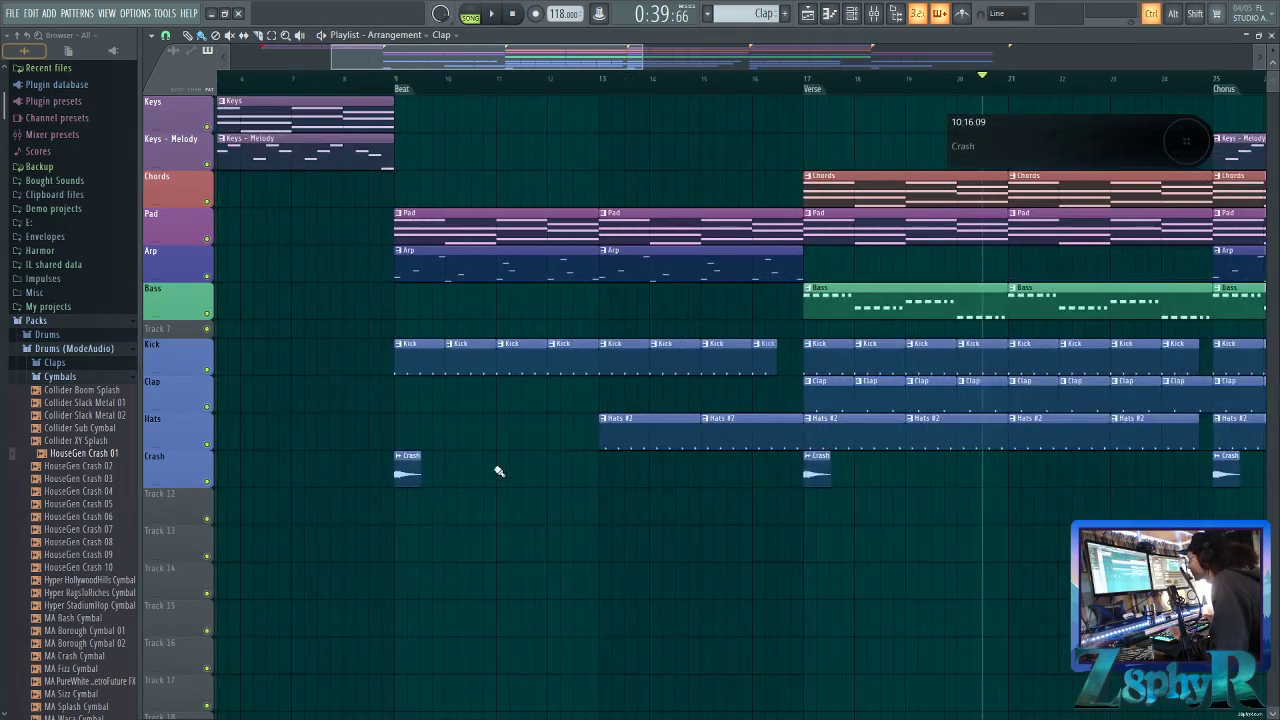
pyautogui.hscroll(3, 818, 518)
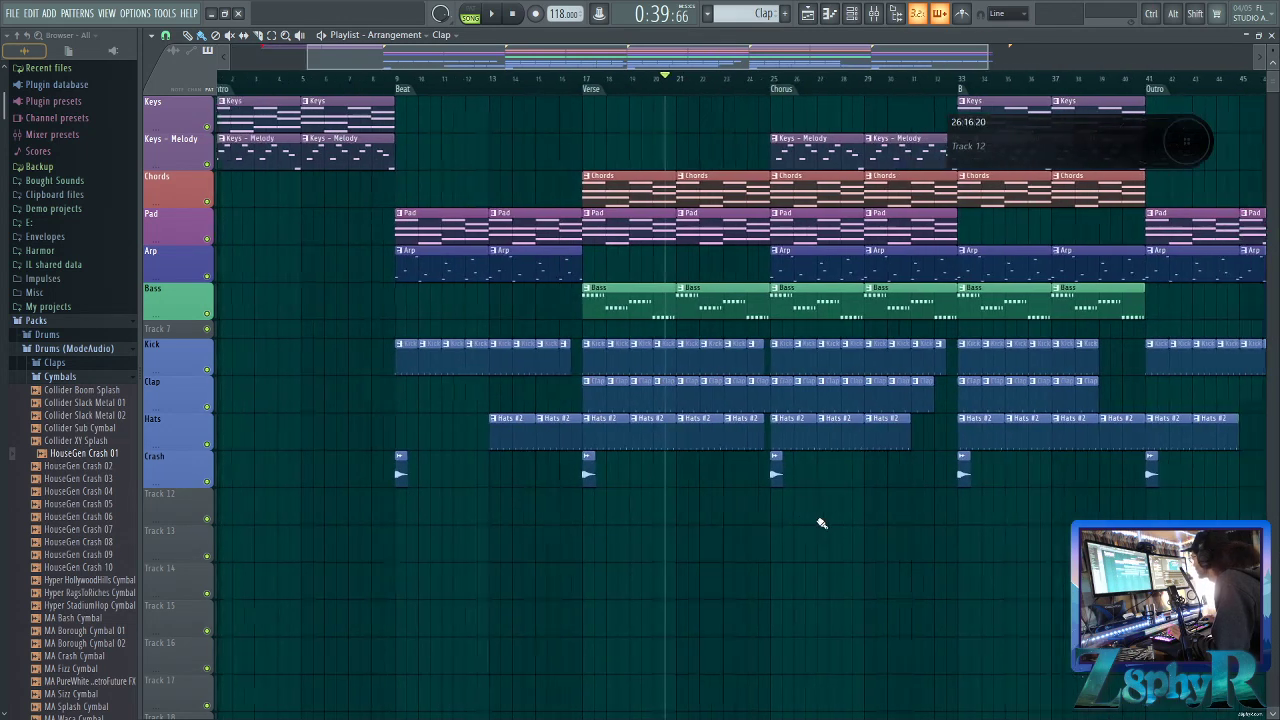
pyautogui.moveTo(1028, 450); pyautogui.dragTo(4, 499)
pyautogui.moveTo(423, 458); pyautogui.dragTo(368, 490)
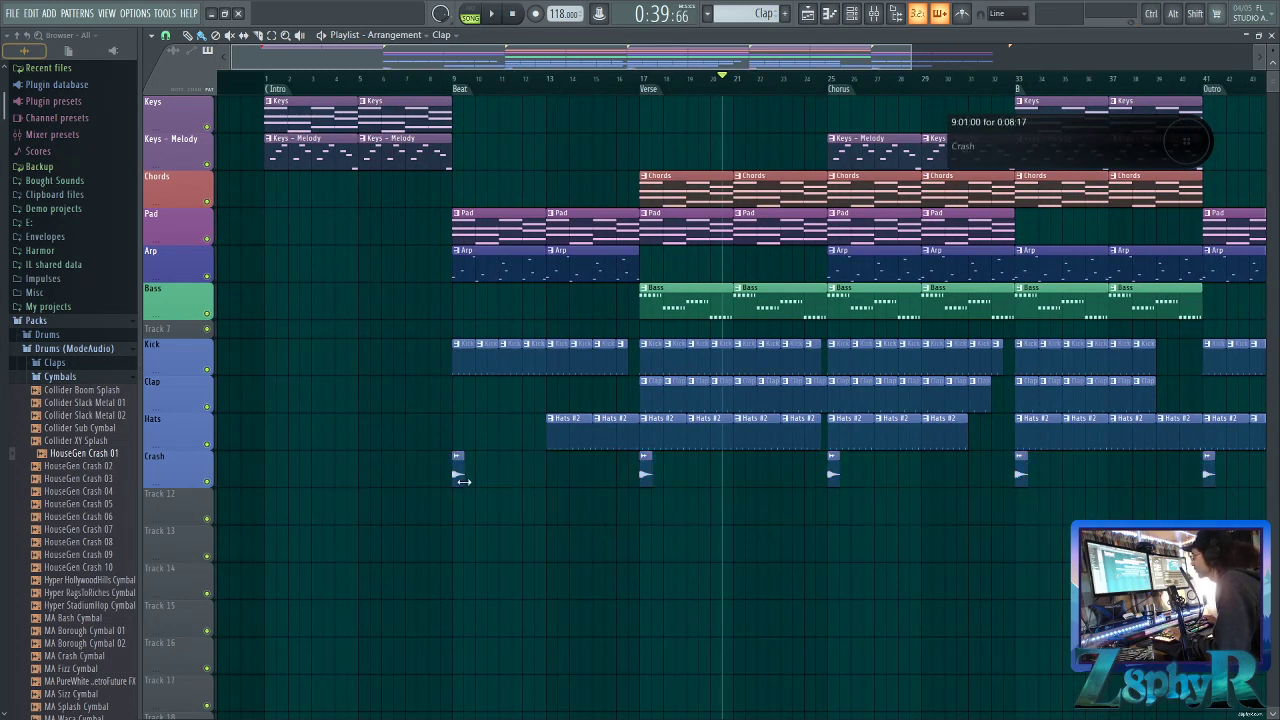
pyautogui.keyDown('ctrl'); pyautogui.scroll(8, 460, 462); pyautogui.keyUp('ctrl')
pyautogui.click(349, 458)
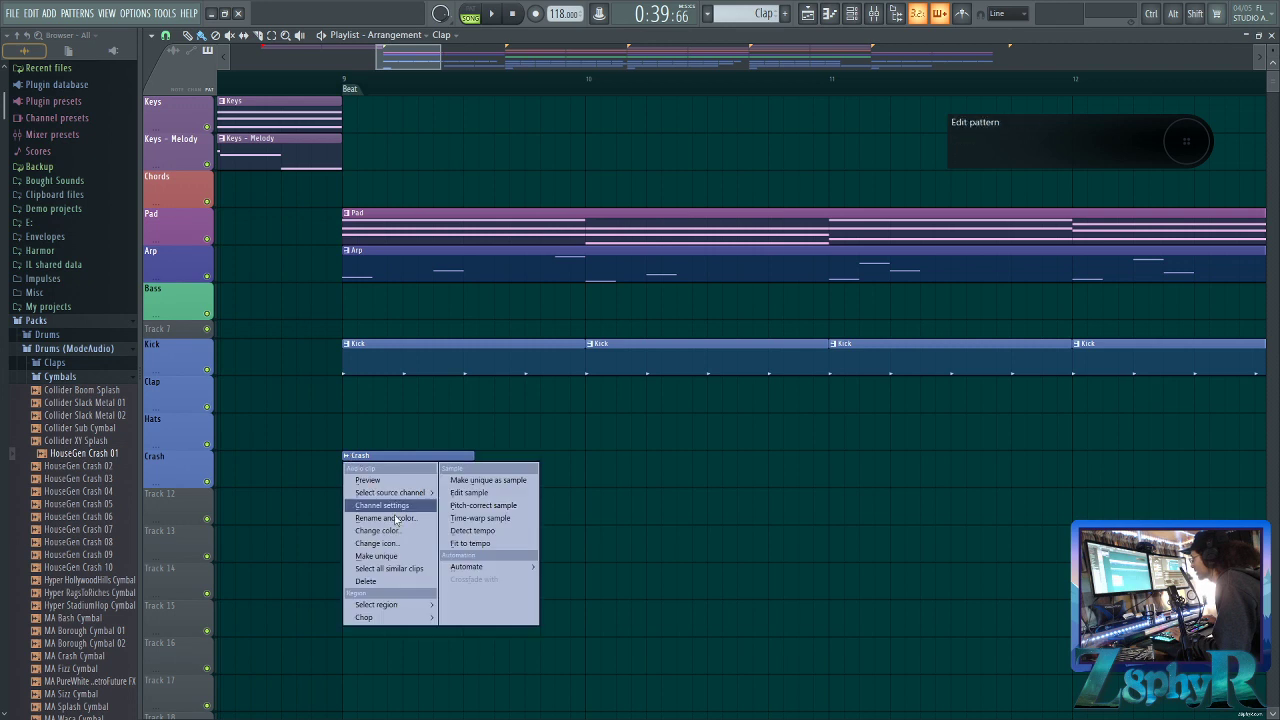
pyautogui.keyDown('ctrl'); pyautogui.click(416, 421); pyautogui.keyUp('ctrl')
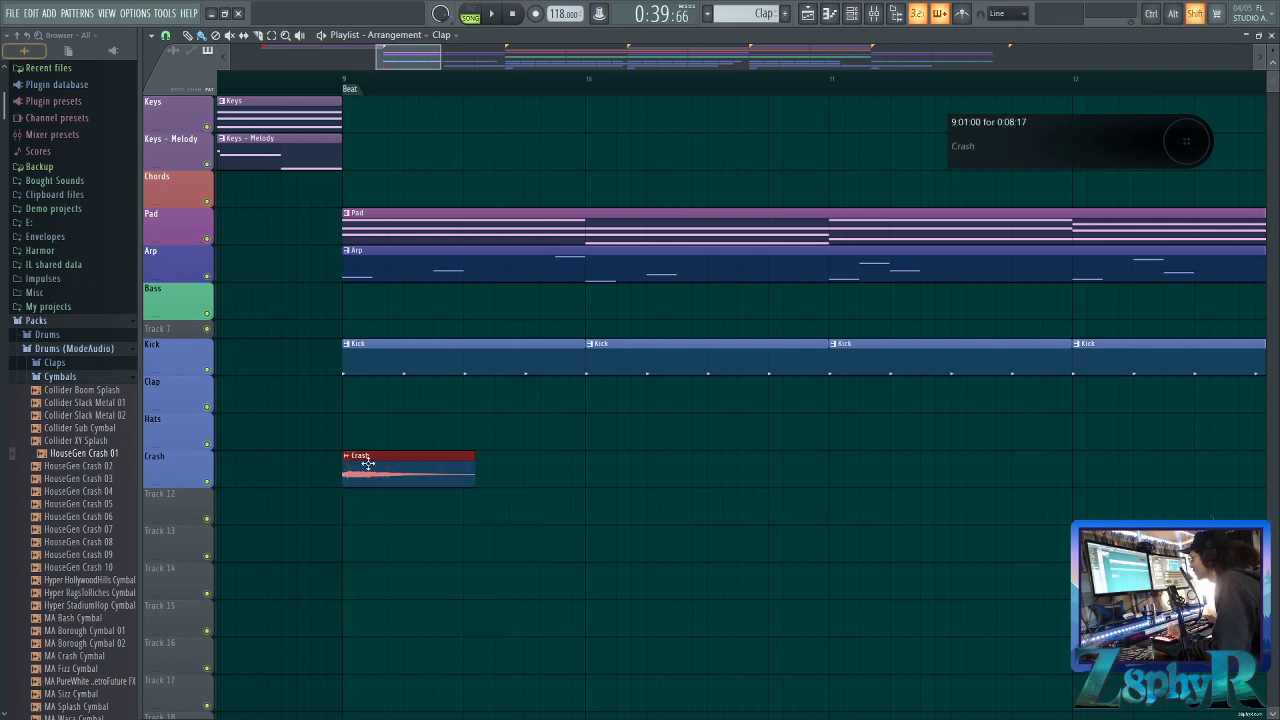
pyautogui.keyDown('shift'); pyautogui.moveTo(383, 473); pyautogui.dragTo(589, 483); pyautogui.keyUp('shift')
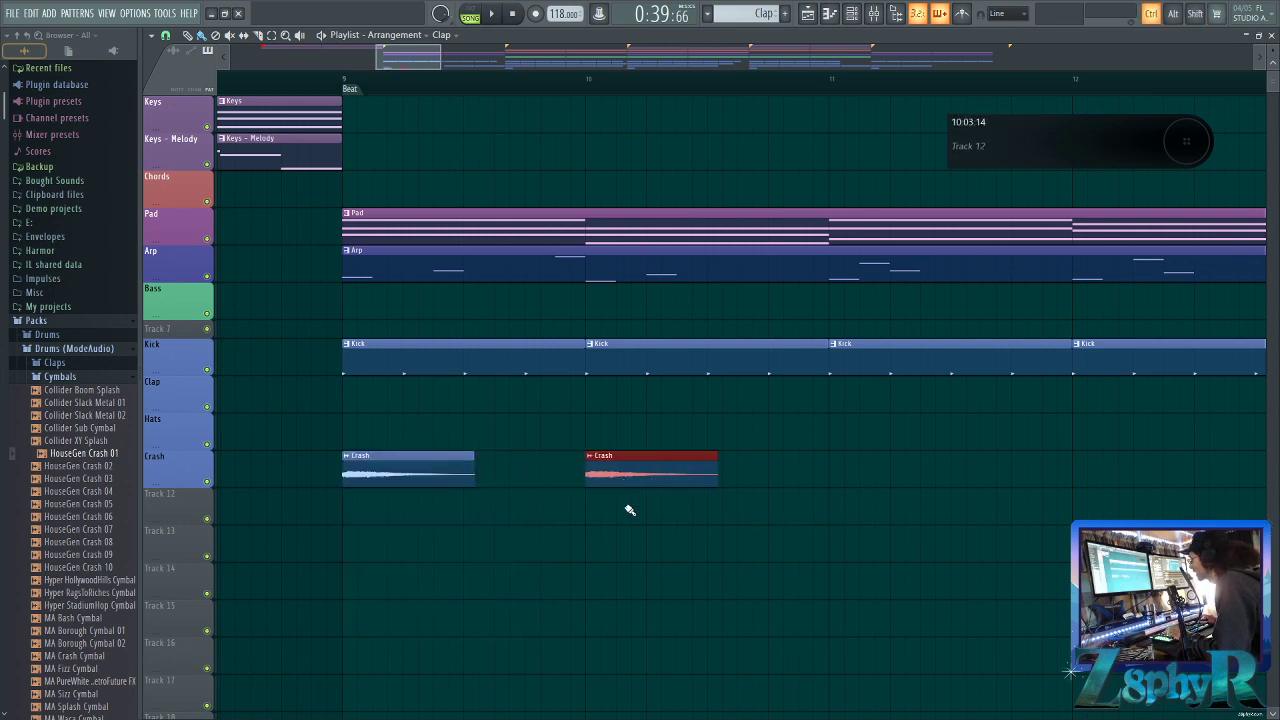
pyautogui.hotkey('ctrl', 'd')
# Make the Crash copy at bar 10 unique and enable Reverse in its sample's precomputed effects
pyautogui.rightClick(592, 460)
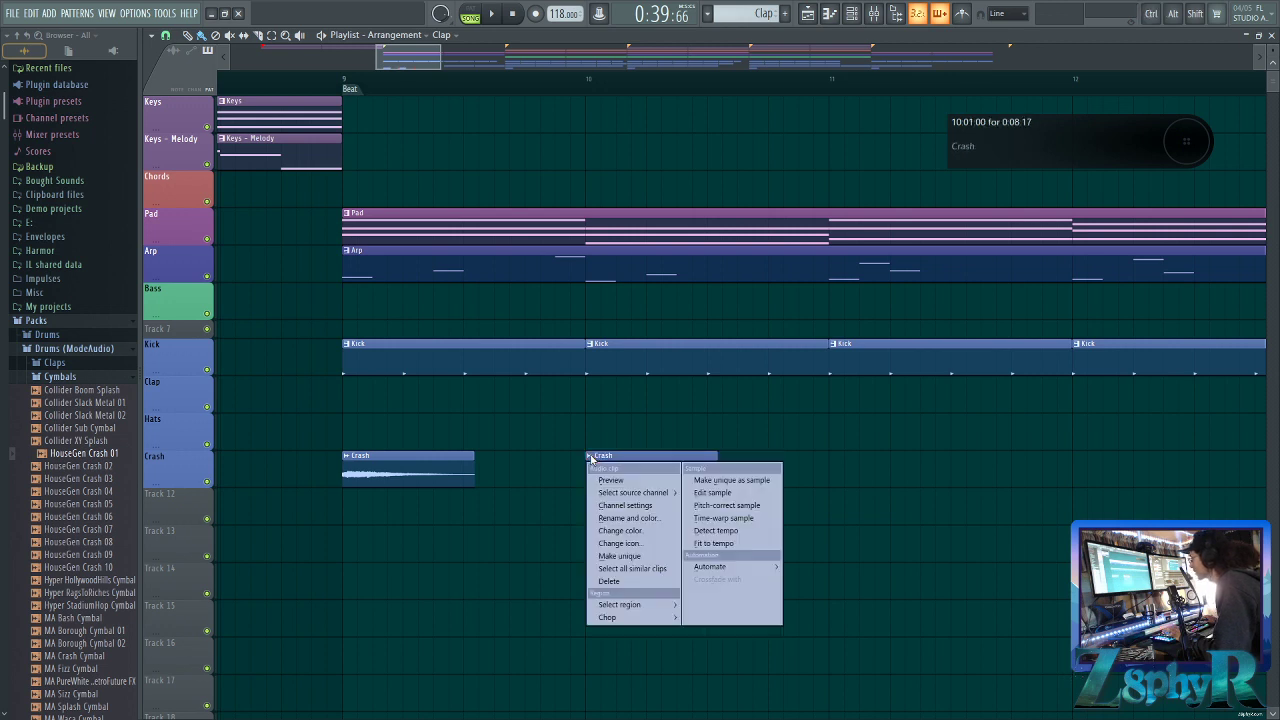
pyautogui.click(659, 557)
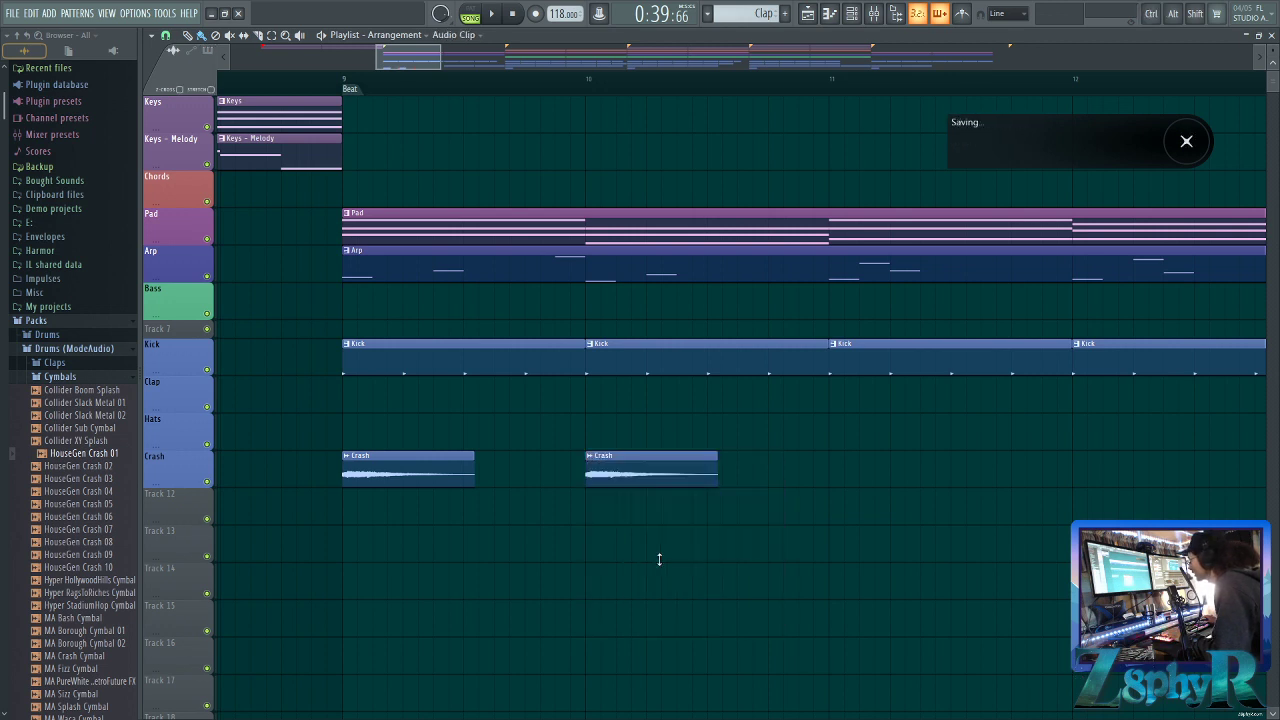
pyautogui.scroll(-5, 678, 496)
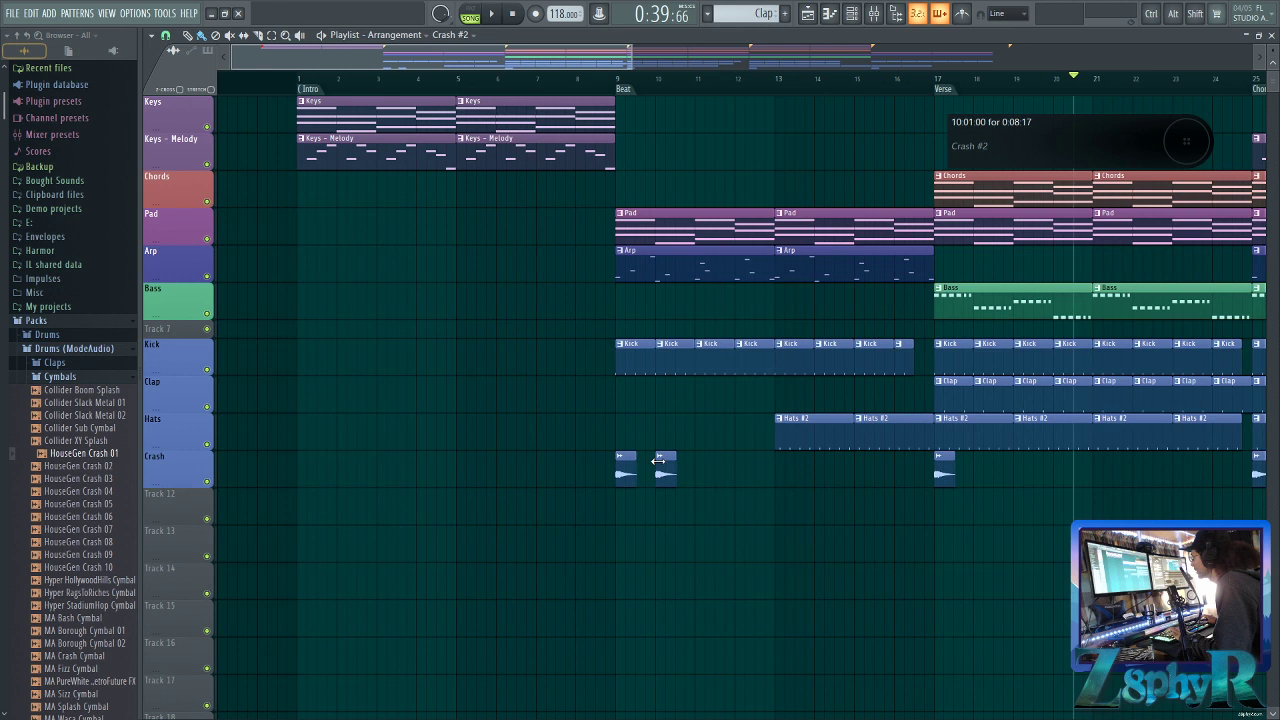
pyautogui.doubleClick(661, 463)
pyautogui.click(385, 268)
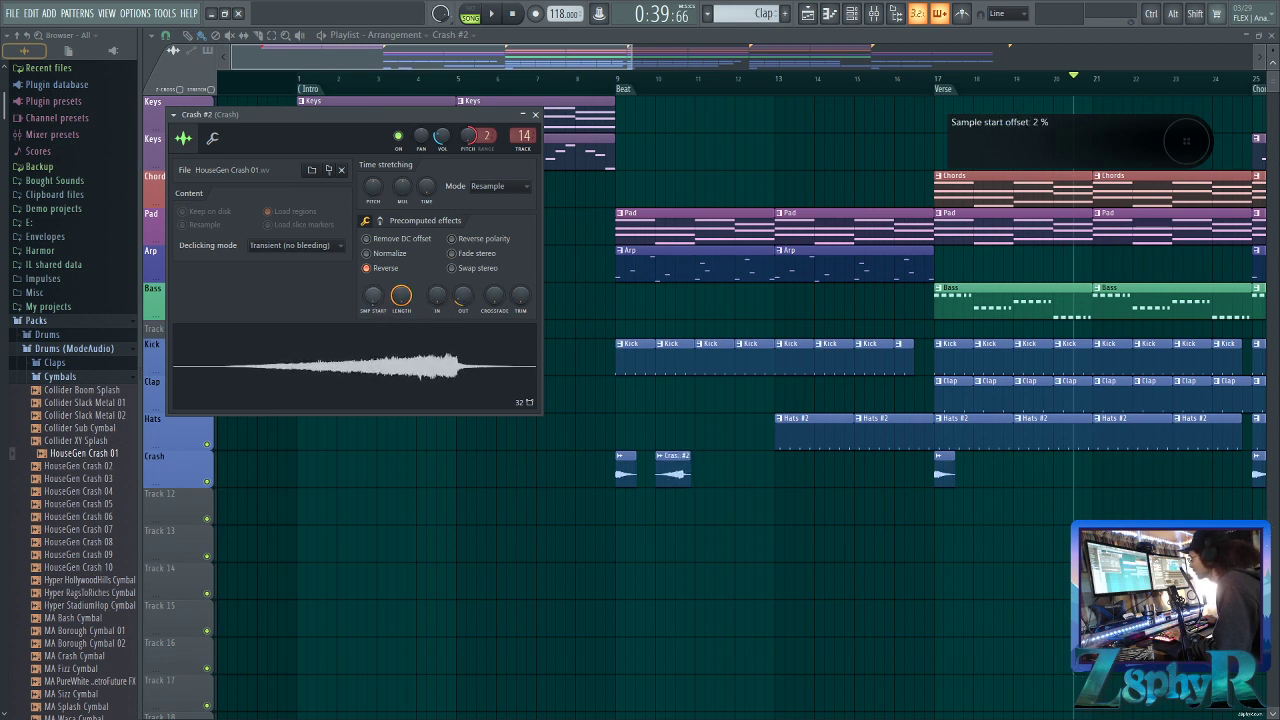
pyautogui.press('Escape')
# Move the reversed Crash #2 clip in front of the Crash clip that starts the Beat section
pyautogui.scroll(6, 712, 460)
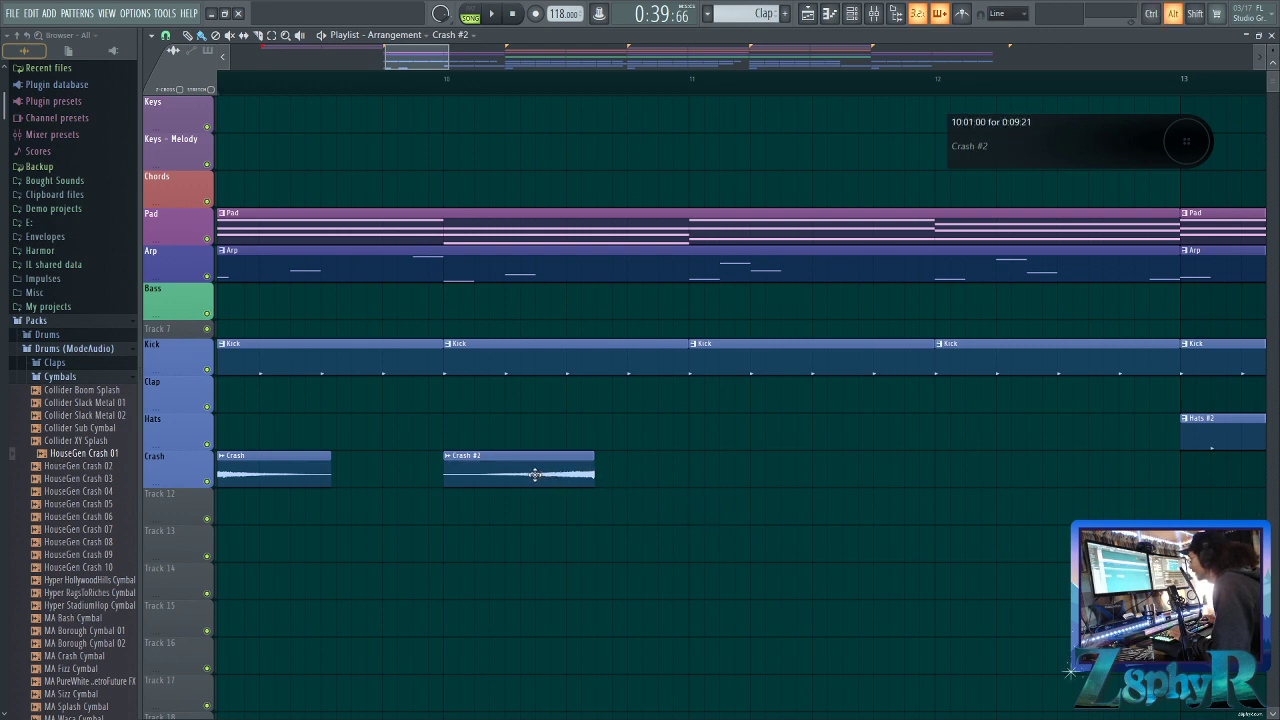
pyautogui.moveTo(454, 432); pyautogui.dragTo(618, 512)
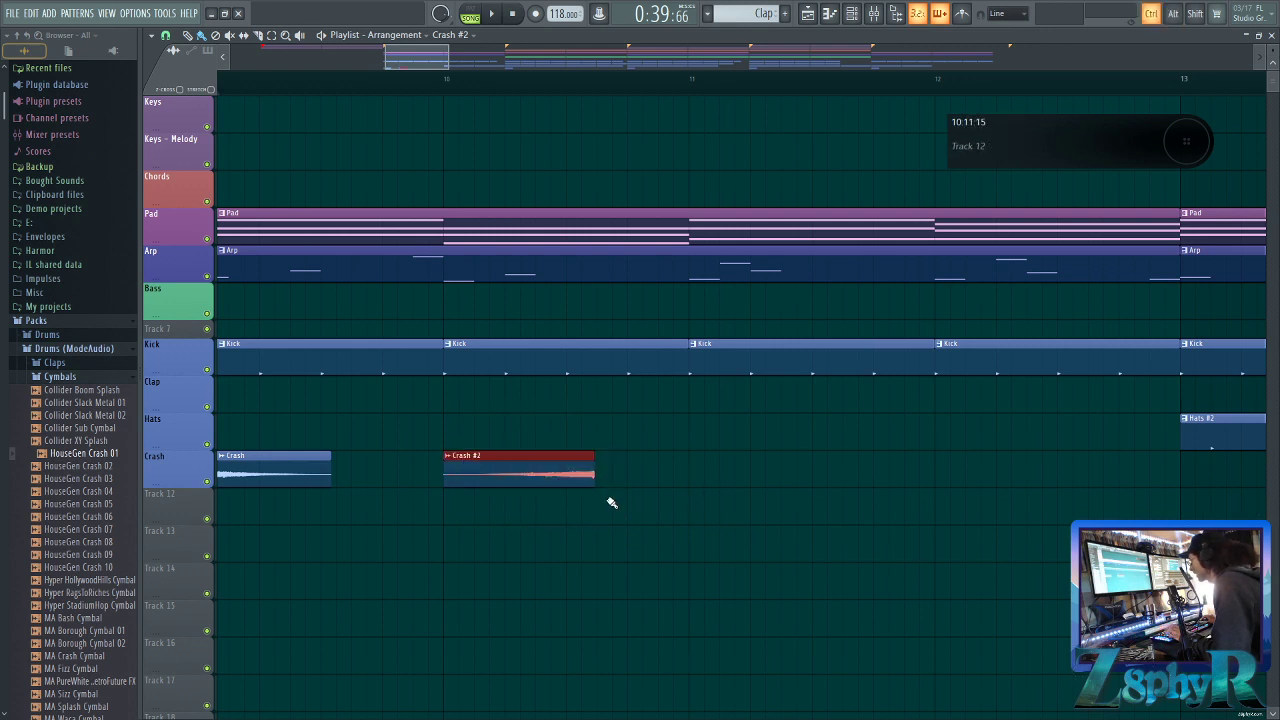
pyautogui.keyDown('ctrl'); pyautogui.click(546, 518); pyautogui.keyUp('ctrl')
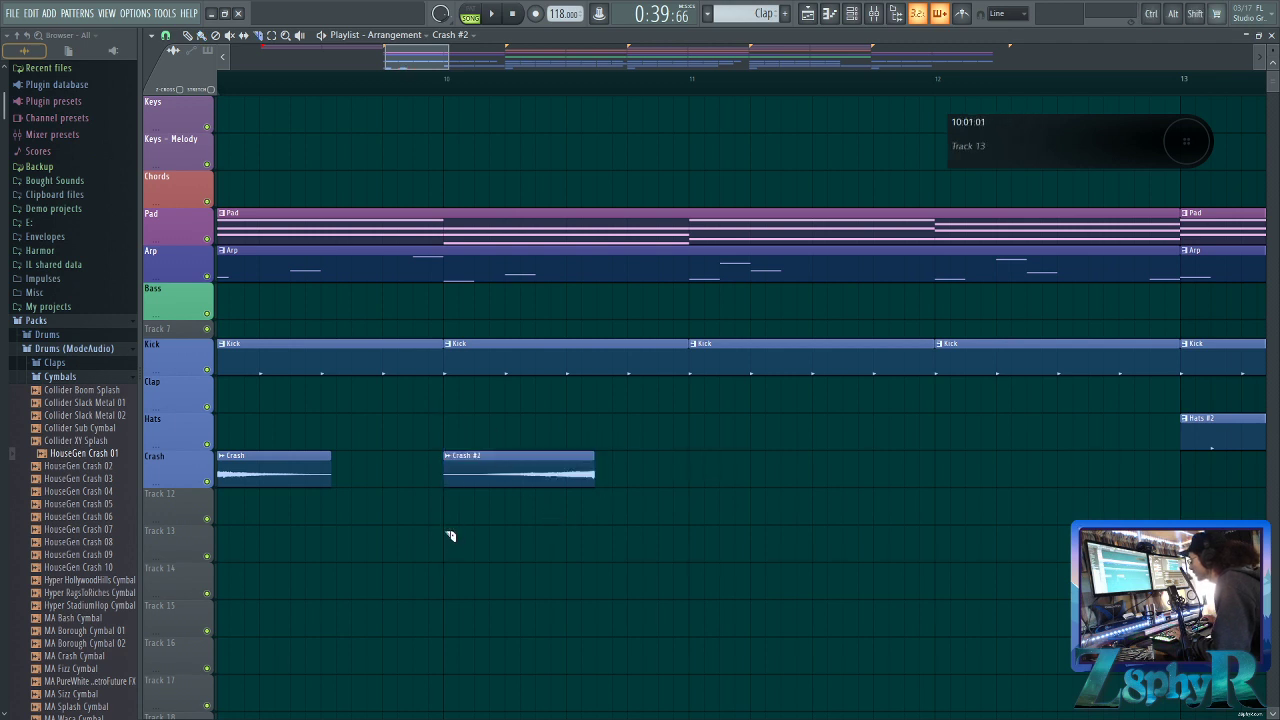
pyautogui.scroll(-5, 588, 492)
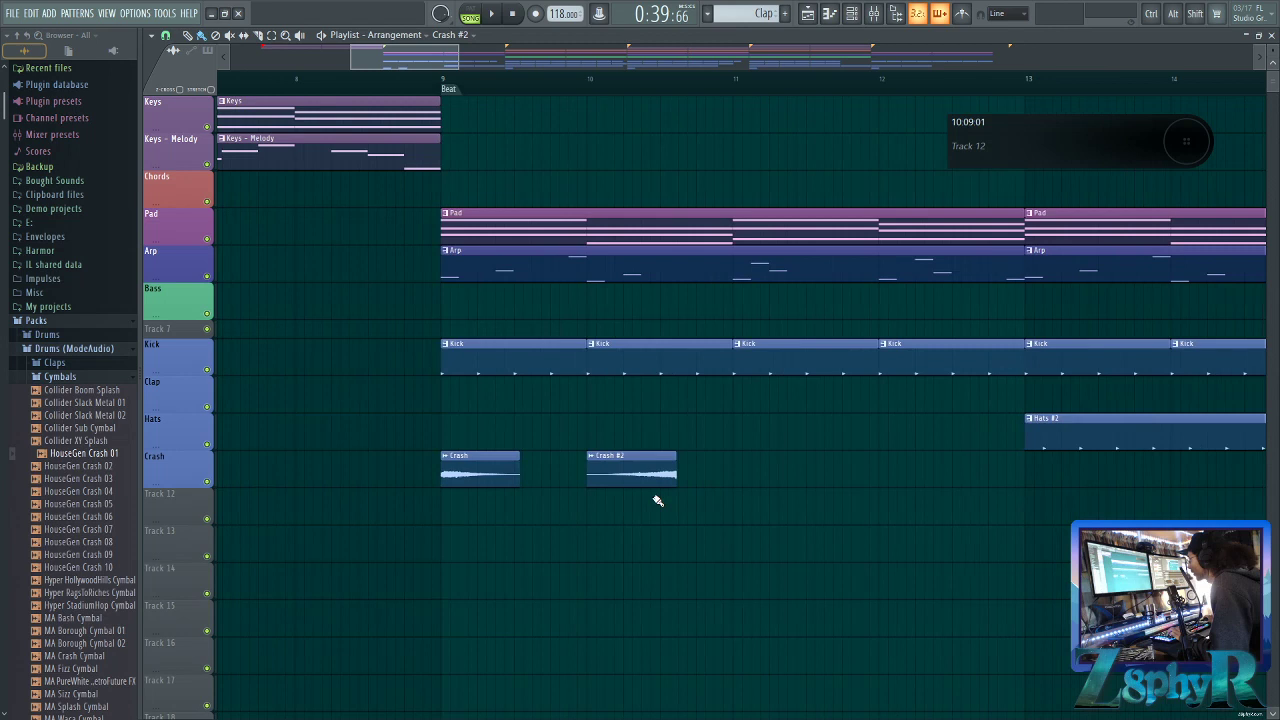
pyautogui.moveTo(739, 469); pyautogui.dragTo(523, 462)
pyautogui.scroll(5, 503, 455)
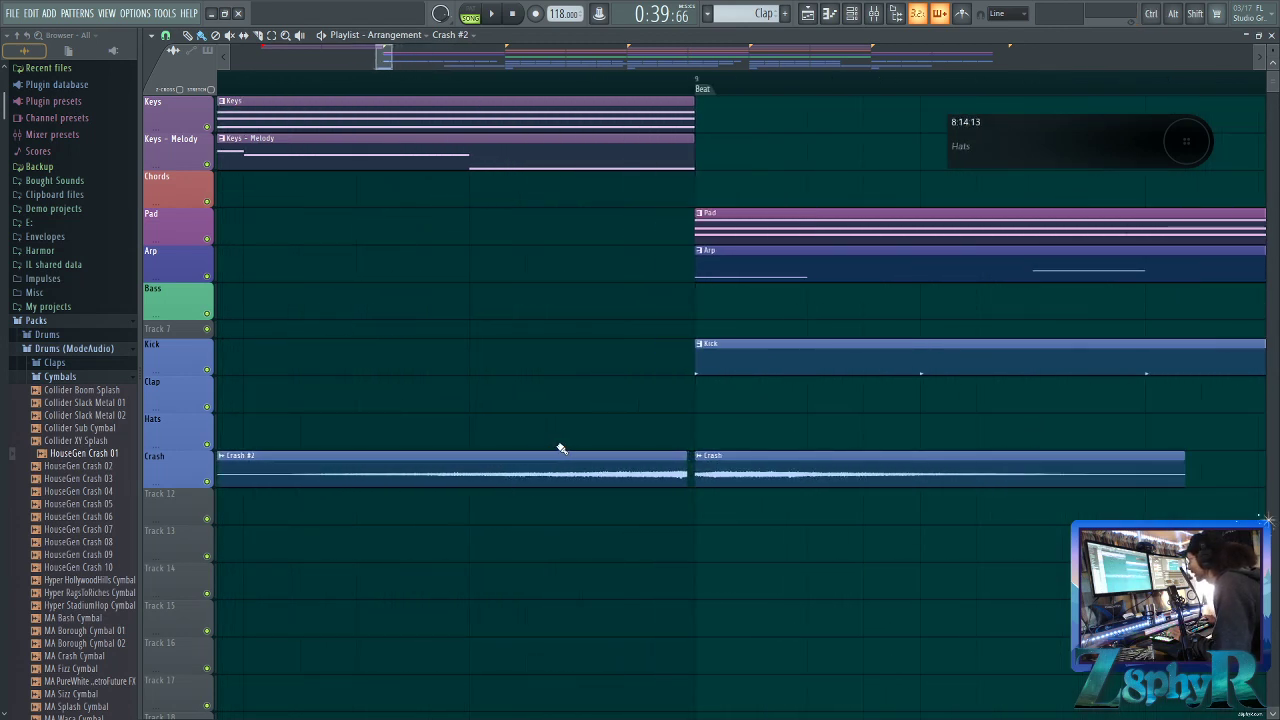
pyautogui.scroll(2, 566, 450)
# Trim the start of the reversed Crash #2 clip and align its end flush with the Crash clip at the Beat marker
pyautogui.scroll(-5, 728, 432)
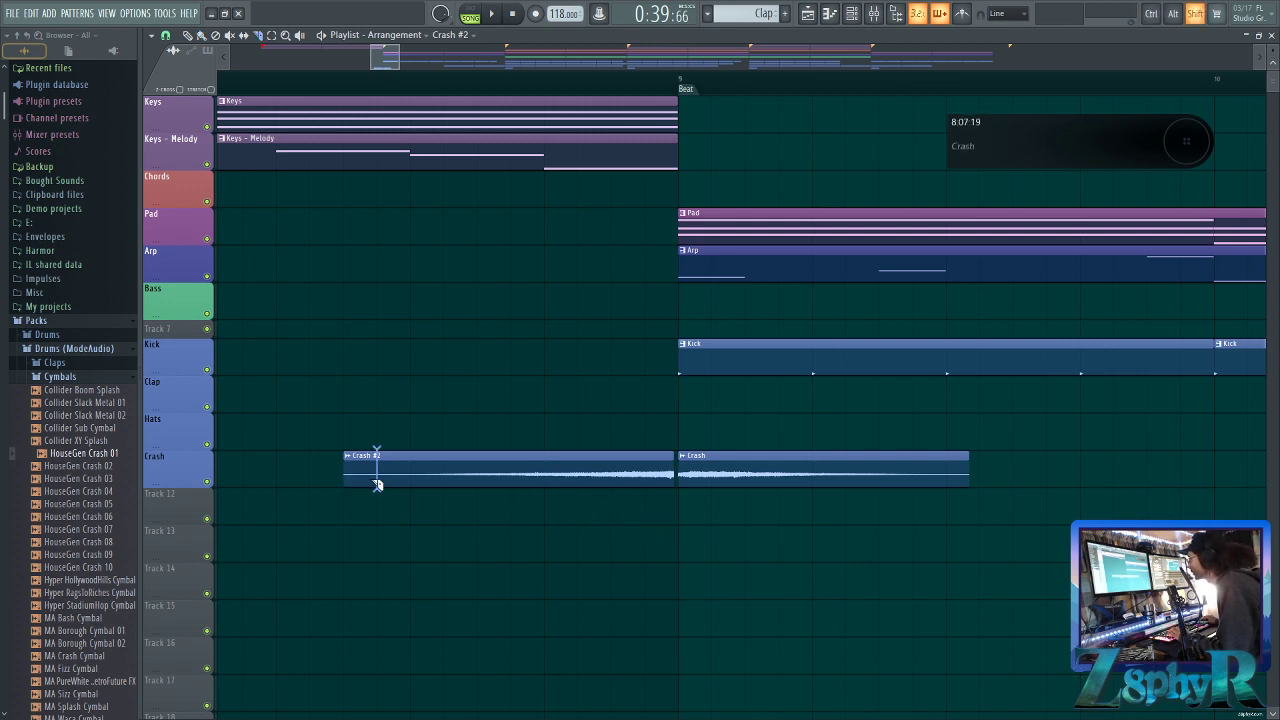
pyautogui.moveTo(497, 467)
pyautogui.mouseDown()
pyautogui.moveTo(460, 466)
pyautogui.moveTo(479, 471)
pyautogui.mouseUp()
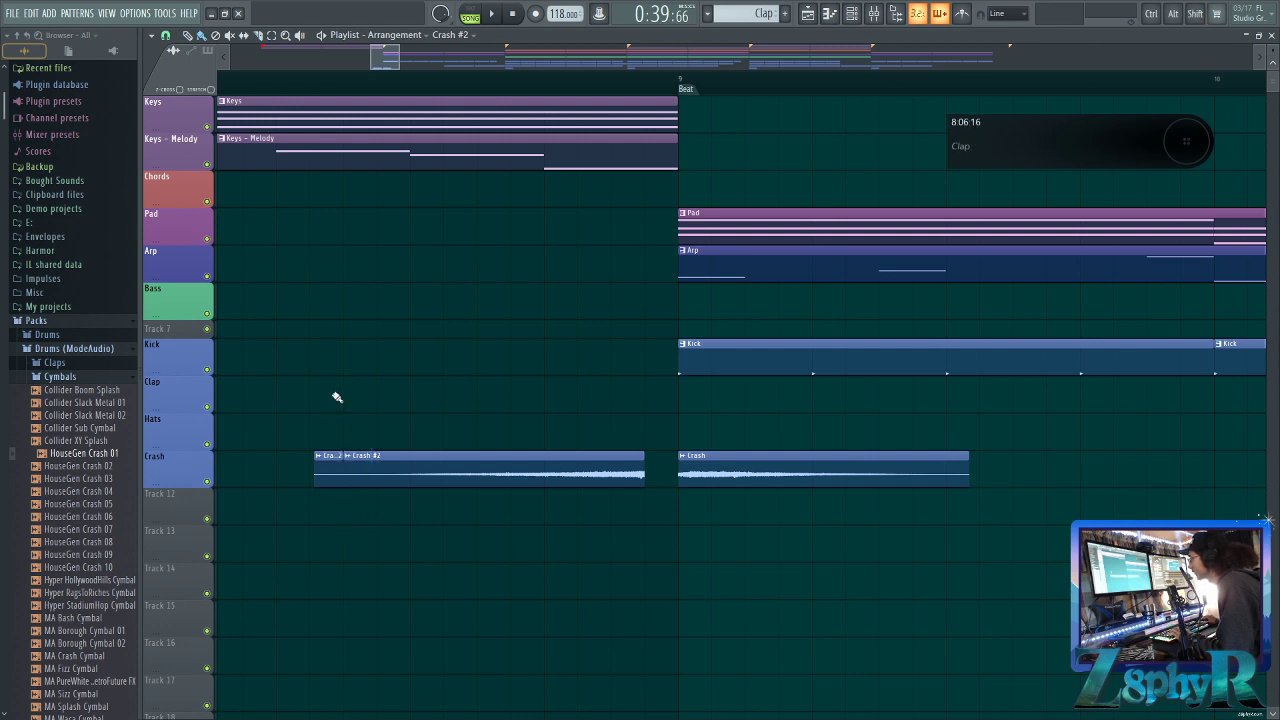
pyautogui.moveTo(491, 471); pyautogui.dragTo(534, 479)
pyautogui.scroll(-6, 520, 551)
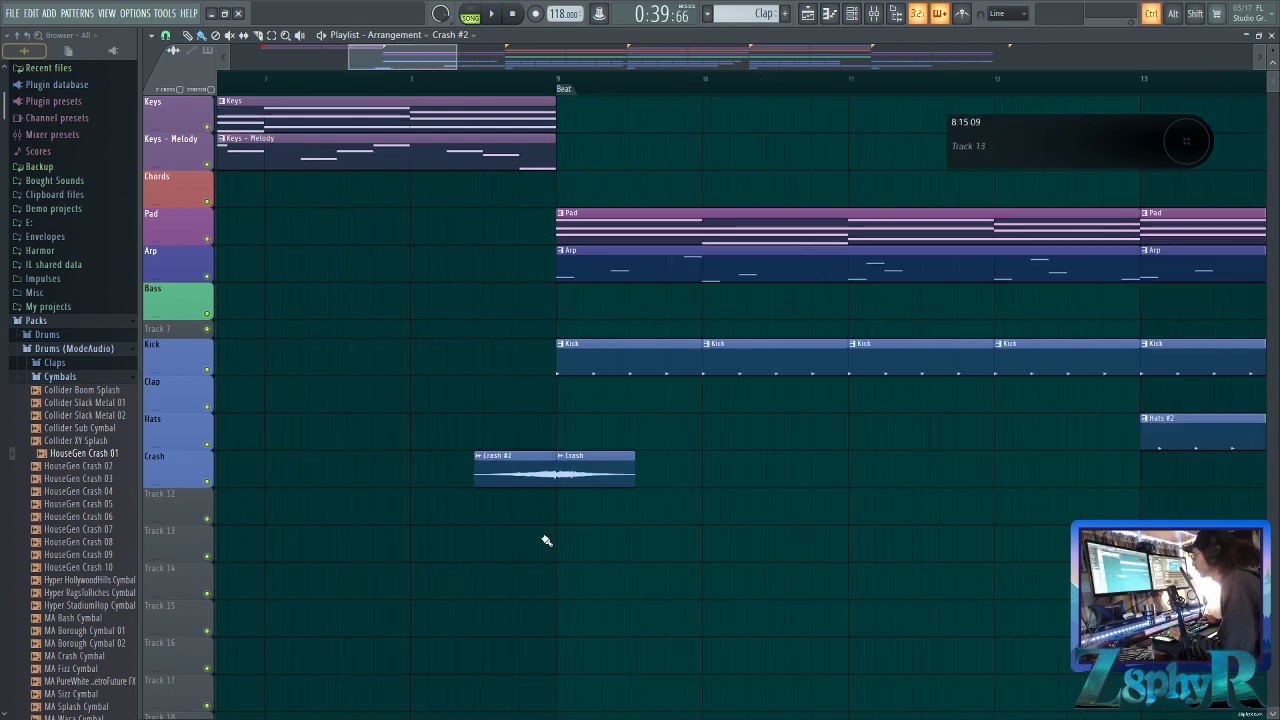
# Play from just before the Beat section and raise the Crash mixer track's volume to 50% (-12.8 dB)
pyautogui.click(518, 80)
pyautogui.press('space')
pyautogui.press('space')
pyautogui.click(873, 13)
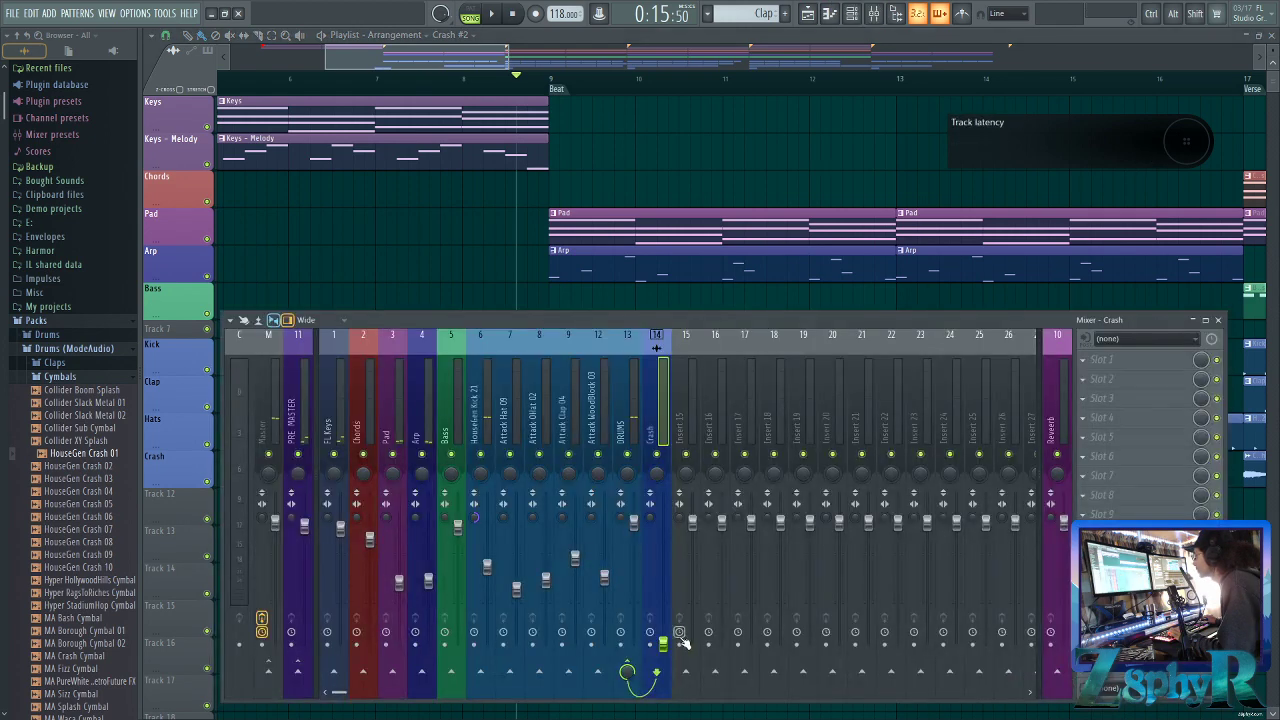
pyautogui.moveTo(662, 605); pyautogui.dragTo(664, 585)
pyautogui.press('space')
pyautogui.press('space')
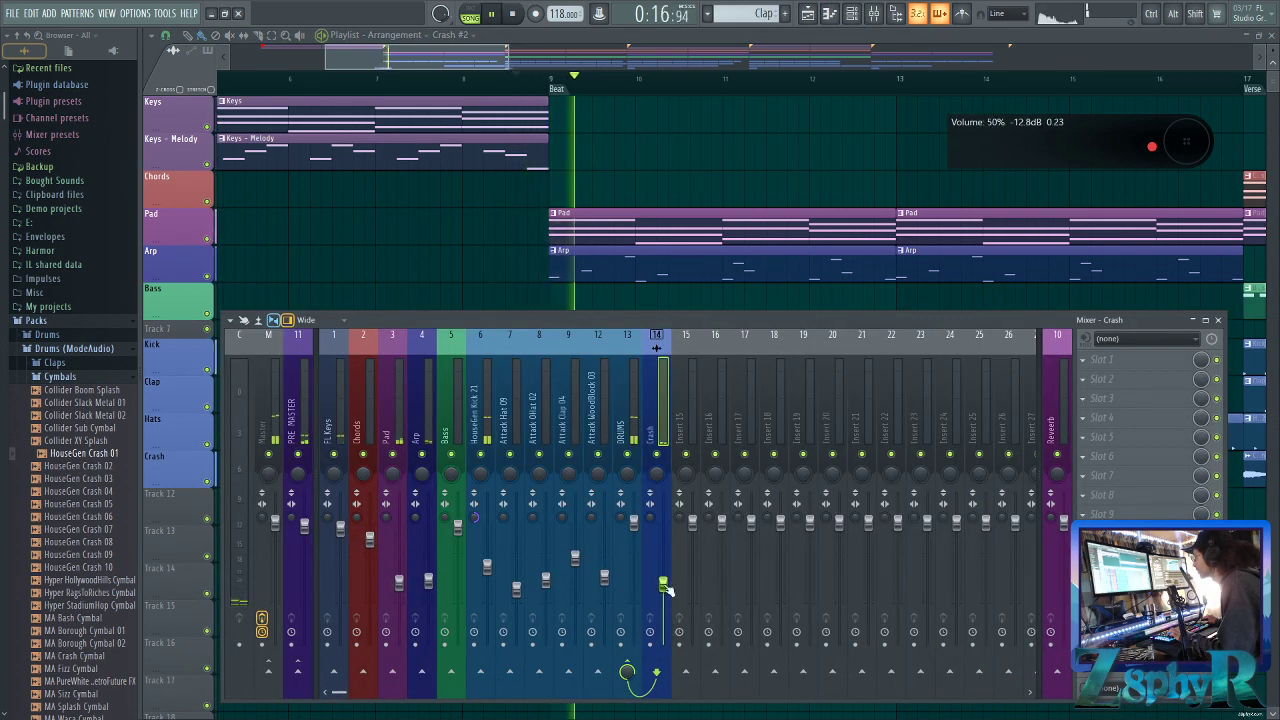
pyautogui.press('F9')
# Replay the transition into the Beat section to check the reversed crash
pyautogui.scroll(-3, 571, 491)
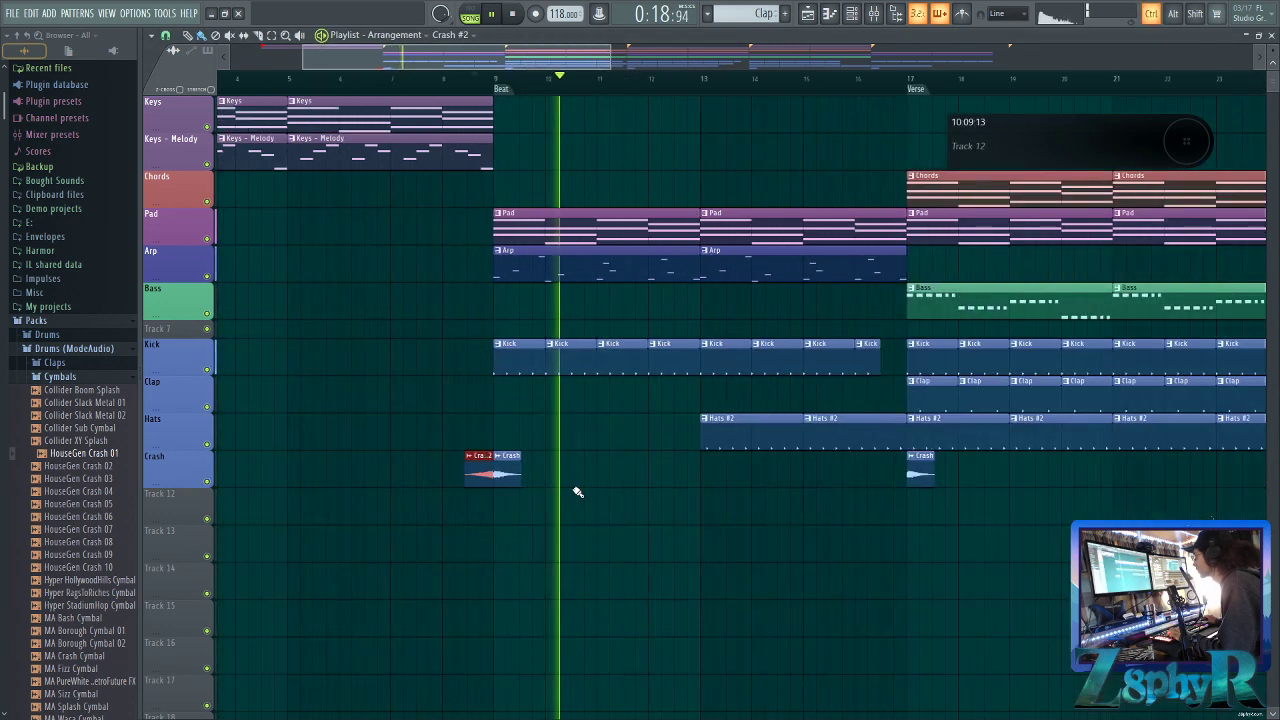
pyautogui.doubleClick(519, 450)
pyautogui.press('space')
pyautogui.press('Escape')
pyautogui.press('space')
pyautogui.press('space')
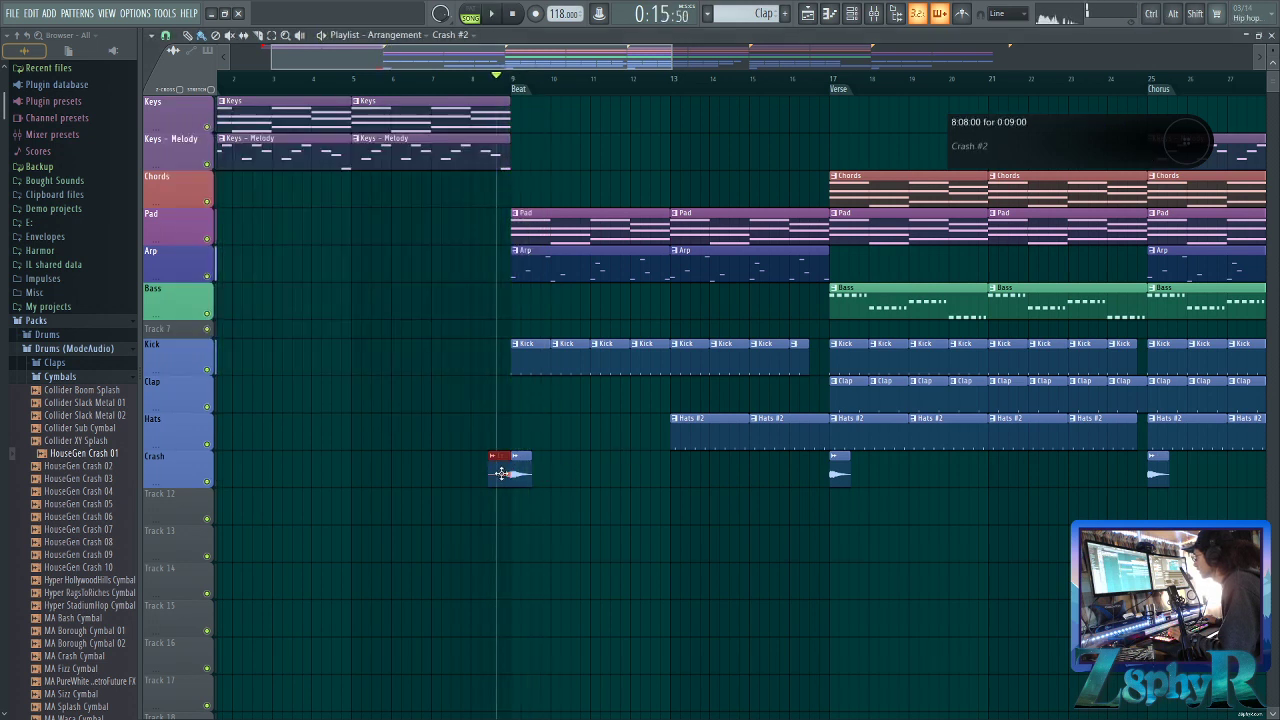
# Copy the reversed Crash #2 clip directly before the crashes at the Verse, Chorus, B and Outro markers while the song plays
pyautogui.moveTo(852, 492); pyautogui.dragTo(1134, 494)
pyautogui.scroll(-2, 1127, 496)
pyautogui.press('space')
pyautogui.hscroll(2, 1000, 486)
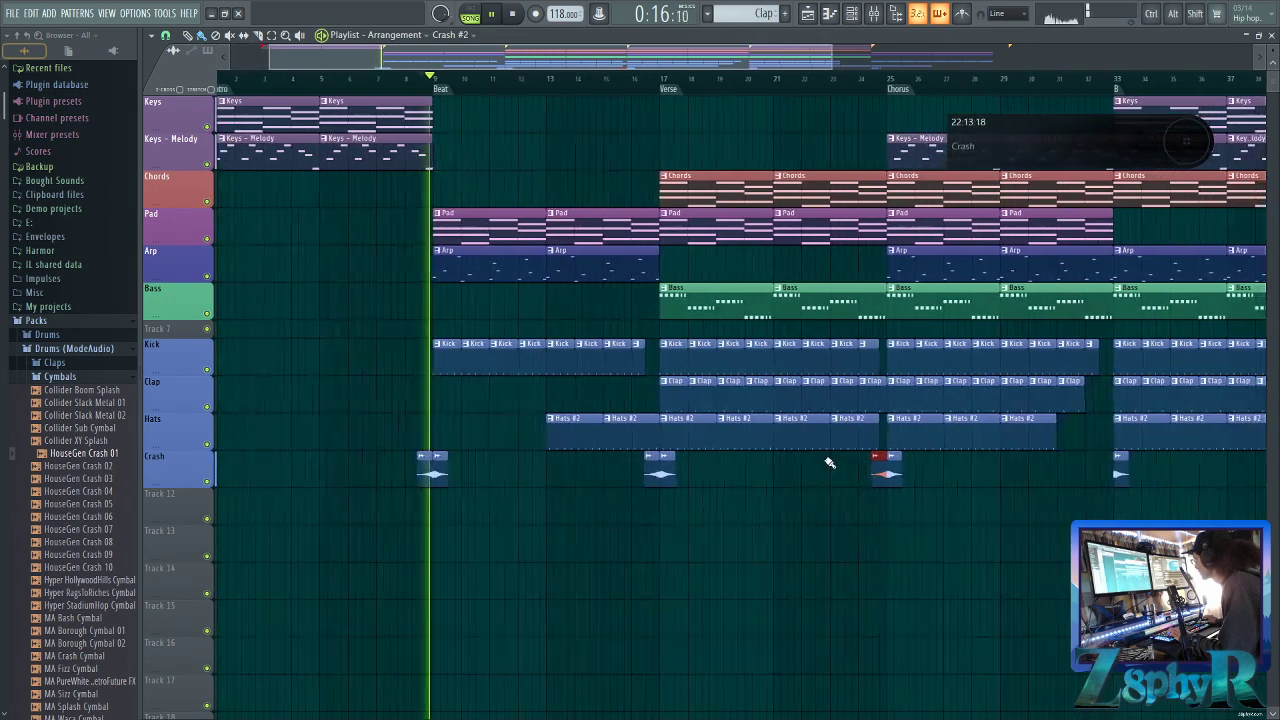
pyautogui.moveTo(876, 473); pyautogui.dragTo(1105, 486)
pyautogui.scroll(-1, 1109, 494)
pyautogui.hscroll(3, 1071, 483)
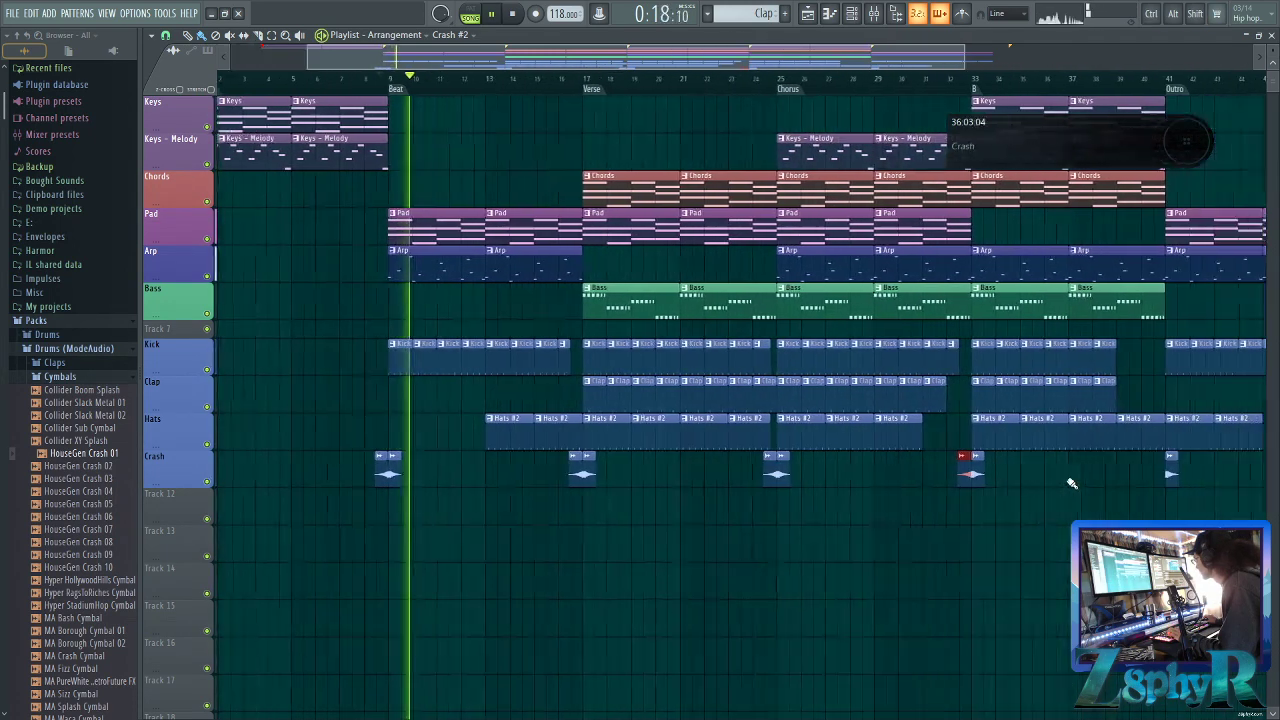
pyautogui.moveTo(797, 472); pyautogui.dragTo(1184, 479)
pyautogui.hotkey('ctrl', 'd')
pyautogui.hscroll(-2, 480, 490)
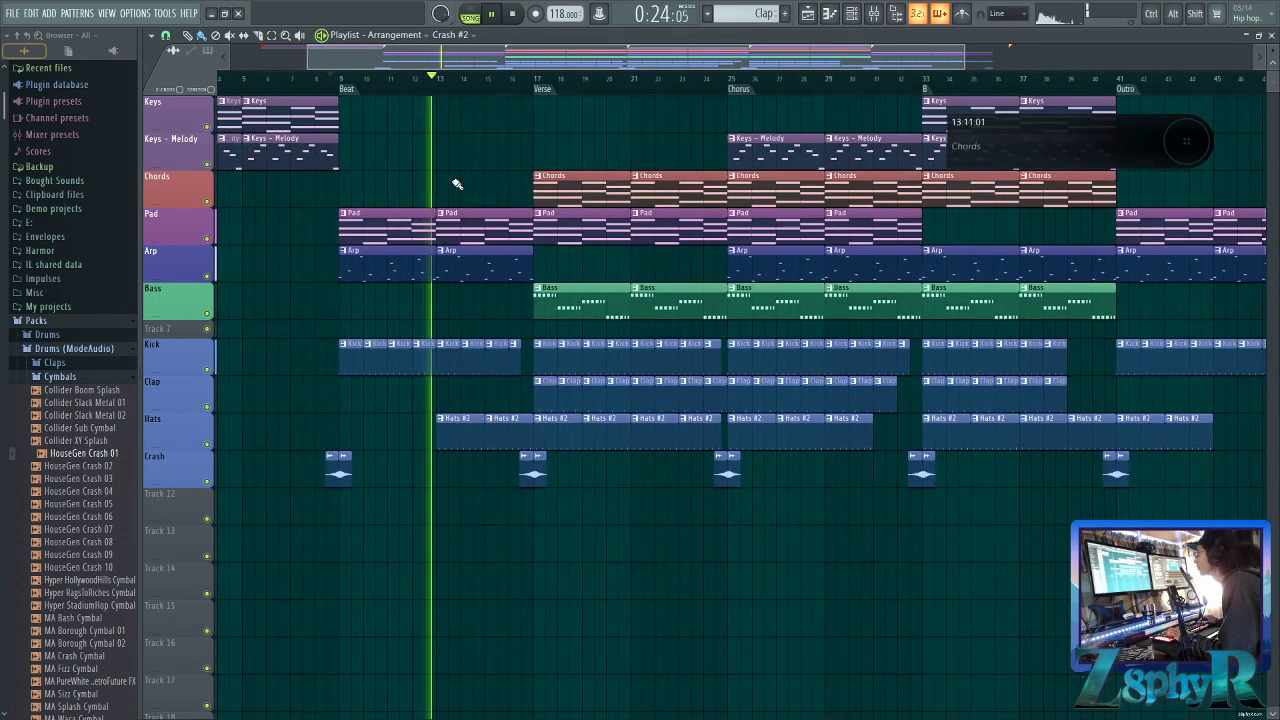
pyautogui.press('F9')
pyautogui.press('space')
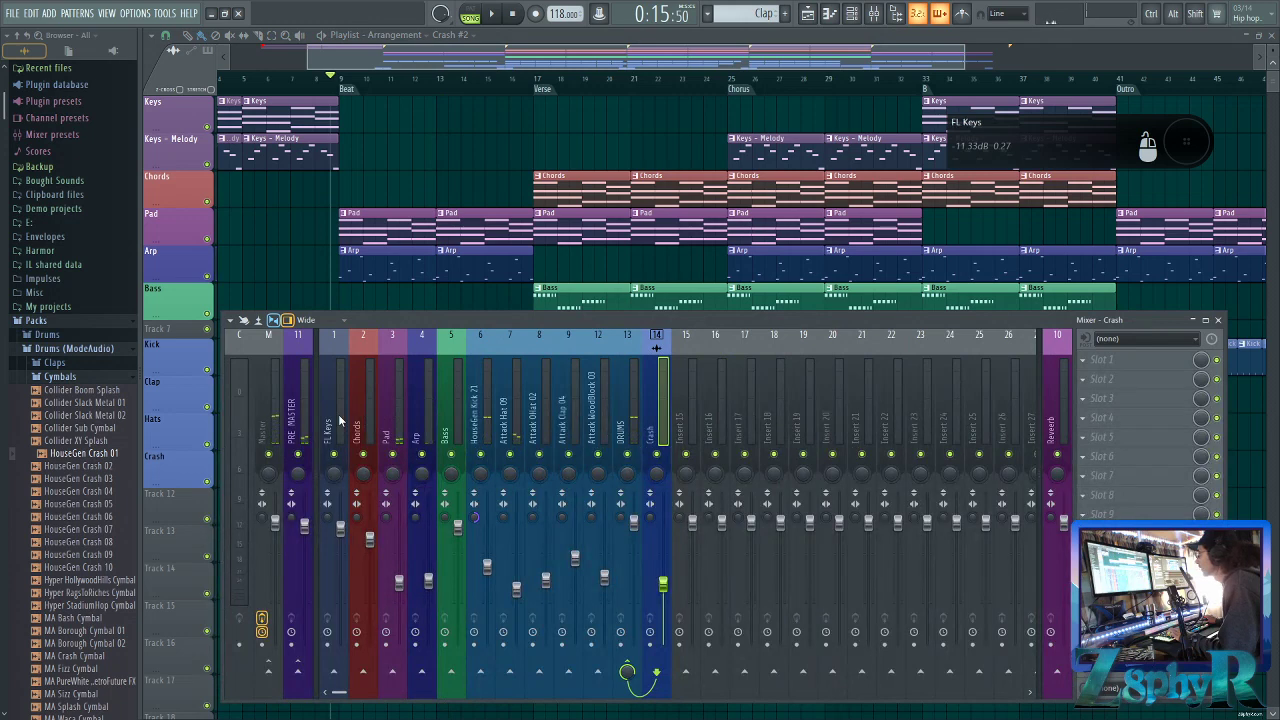
pyautogui.click(339, 421)
pyautogui.click(1105, 359)
pyautogui.moveTo(1018, 474)
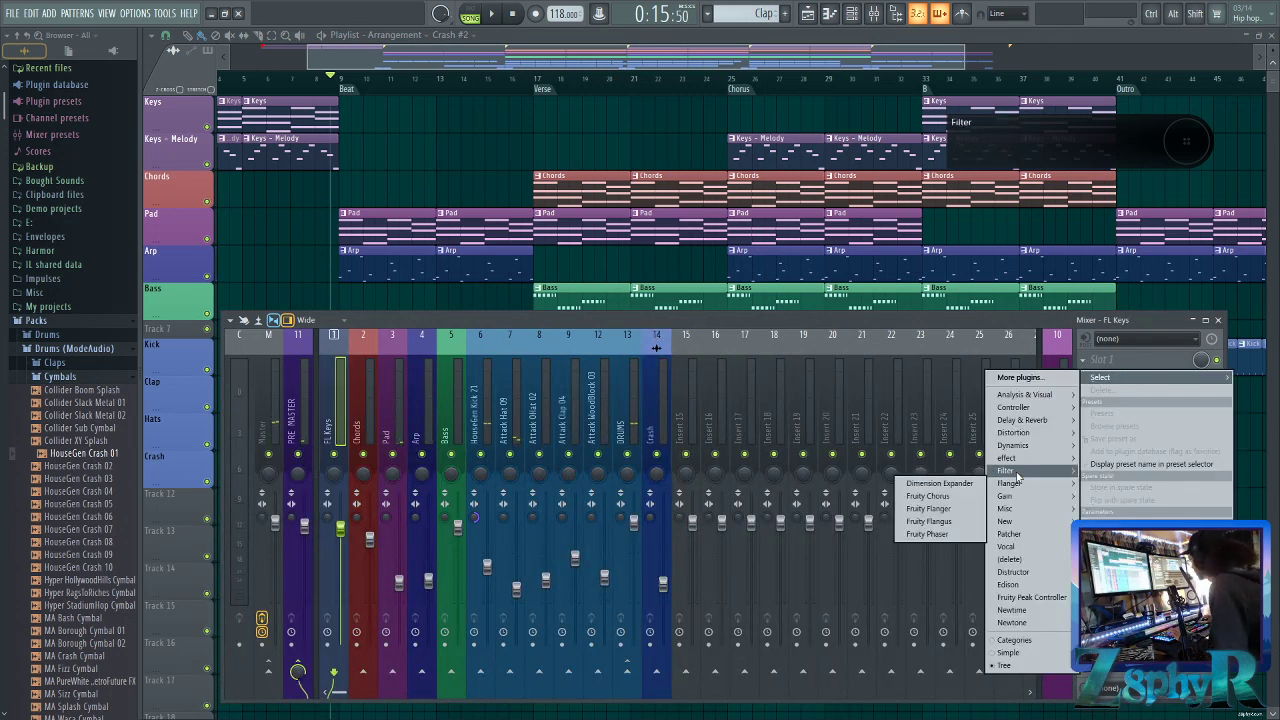
pyautogui.click(1218, 320)
# Load Fruity Parametric EQ 2 in the first effect slot of the FL Keys mixer track
pyautogui.click(859, 20)
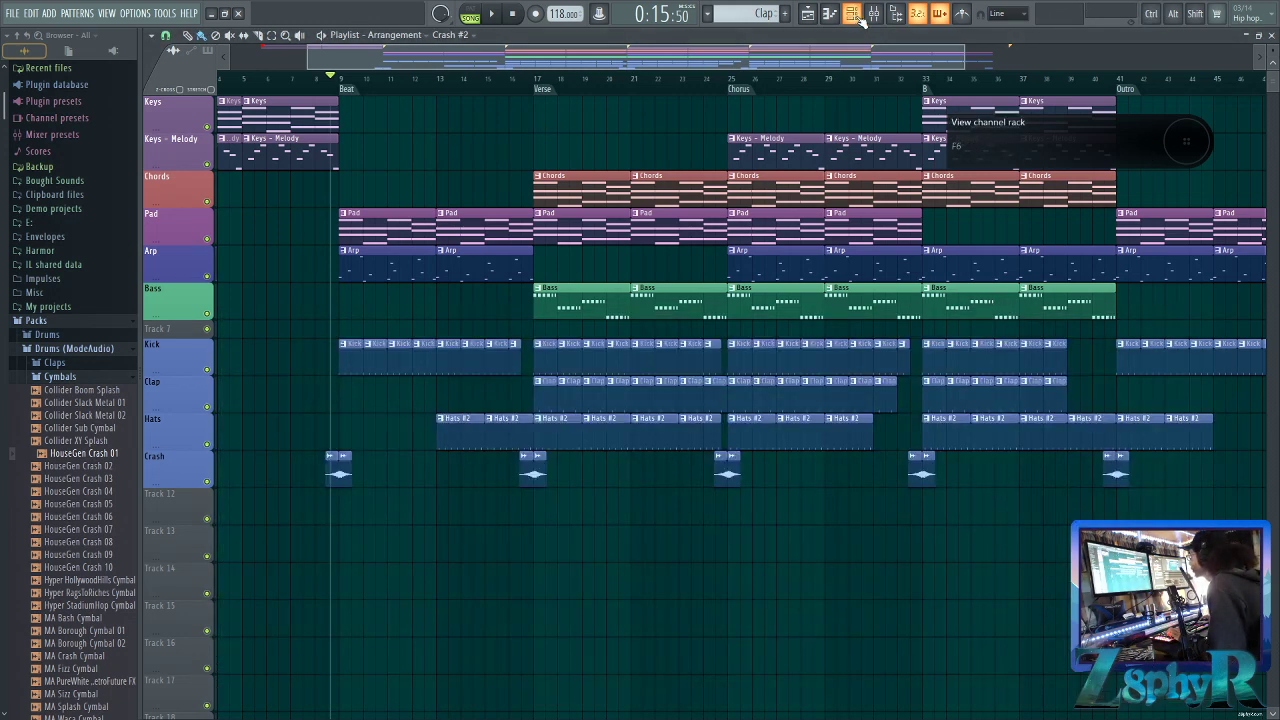
pyautogui.click(873, 15)
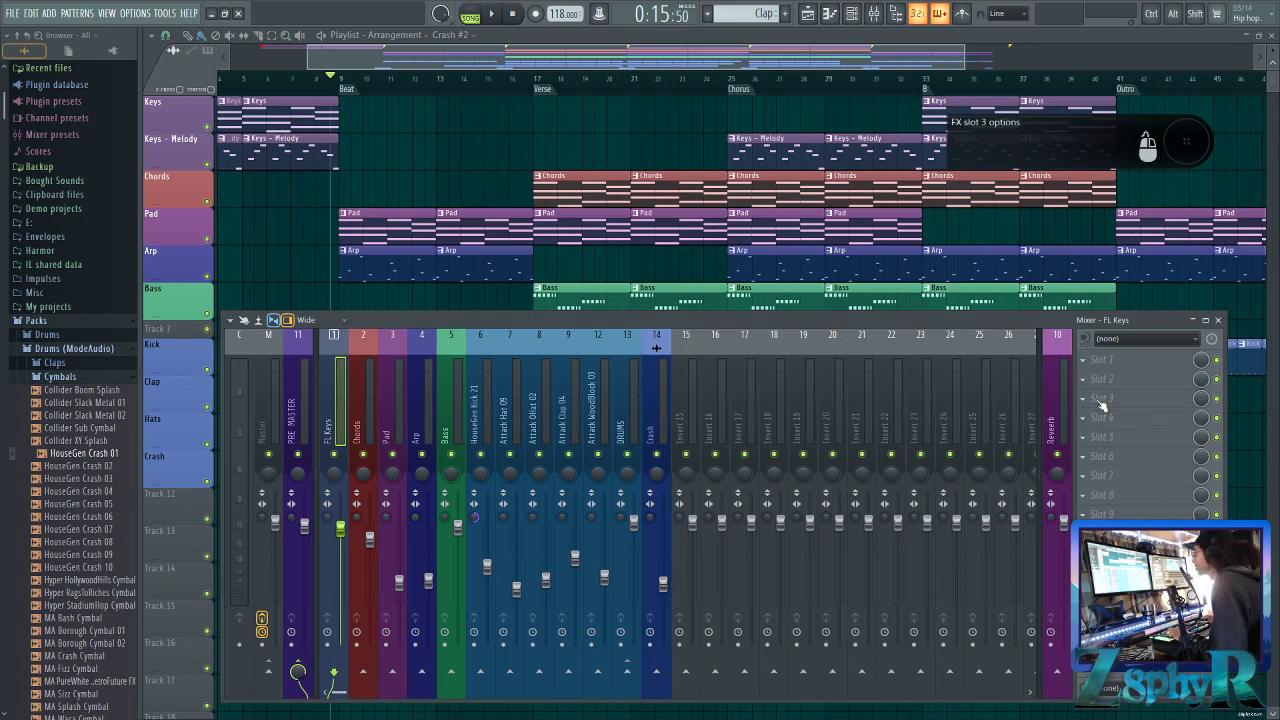
pyautogui.click(1110, 362)
pyautogui.moveTo(1010, 470)
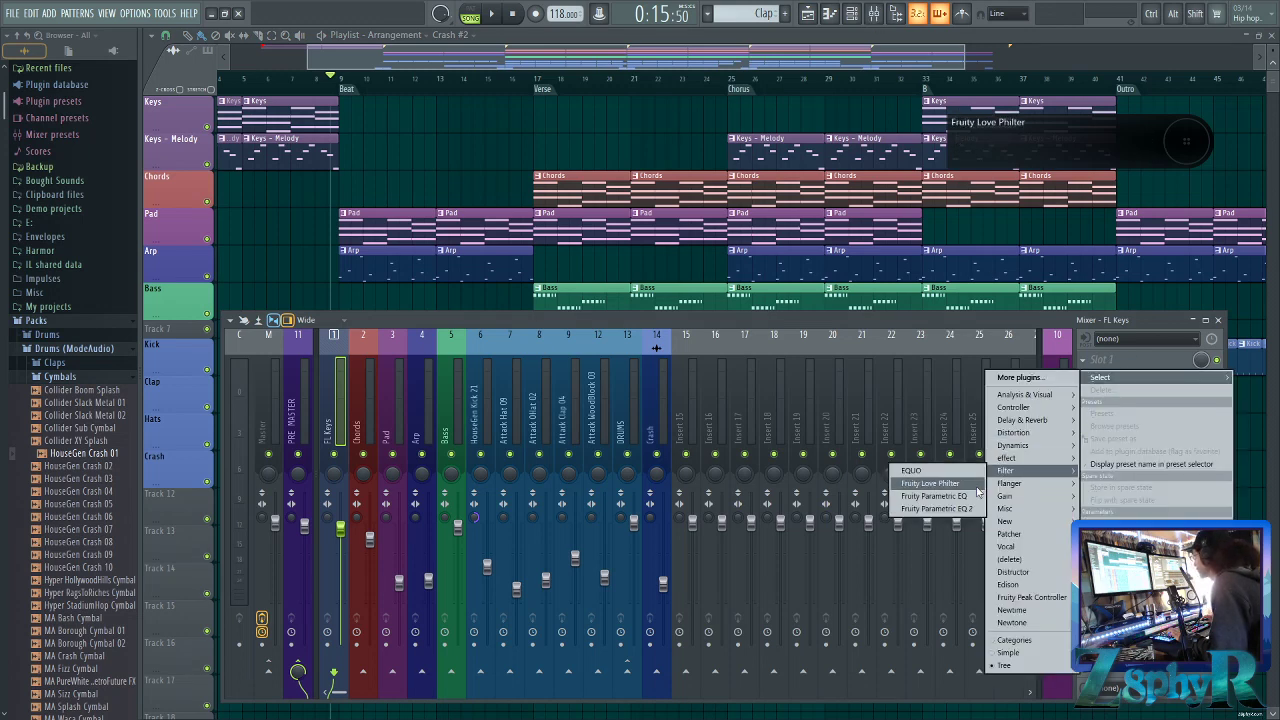
pyautogui.click(940, 509)
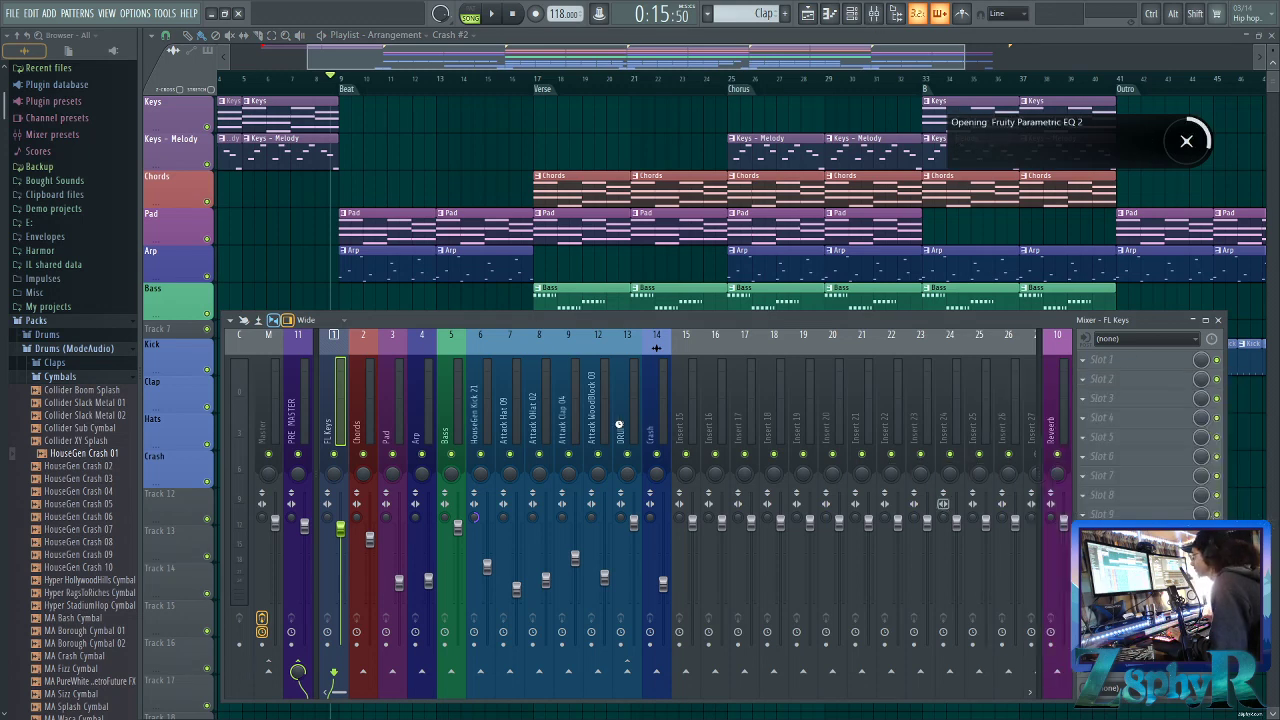
pyautogui.moveTo(458, 170); pyautogui.dragTo(763, 201)
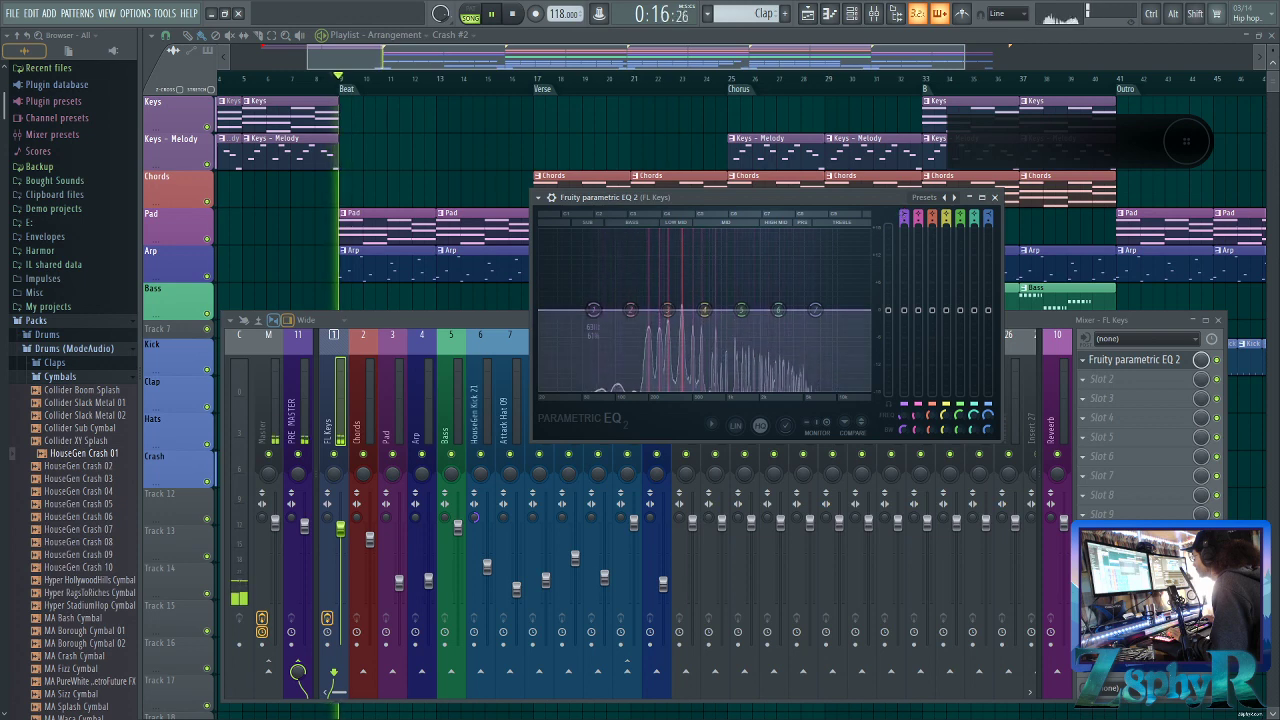
# Shift the lowest band of the FL Keys EQ up in frequency and restart playback from the Intro marker
pyautogui.scroll(-1, 903, 213)
pyautogui.scroll(-1, 903, 214)
pyautogui.press('space')
pyautogui.moveTo(592, 310); pyautogui.dragTo(660, 307)
pyautogui.moveTo(350, 63); pyautogui.dragTo(270, 65)
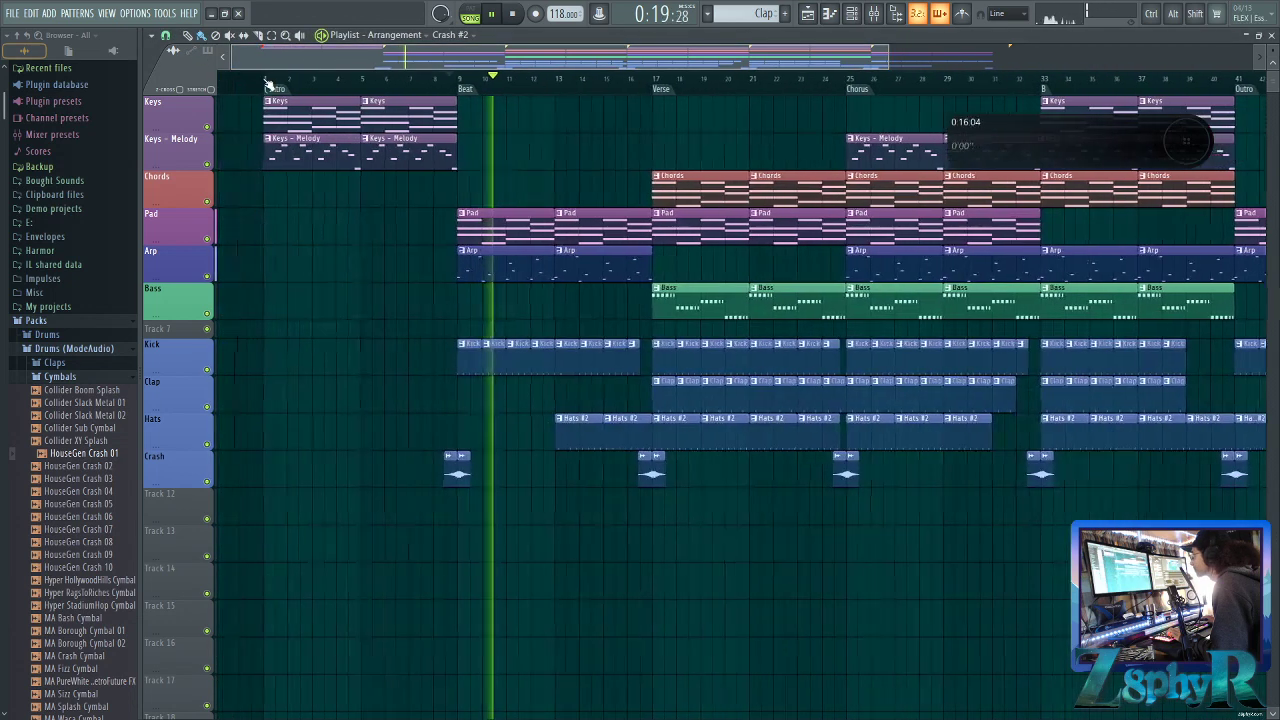
pyautogui.click(262, 80)
pyautogui.press('F9')
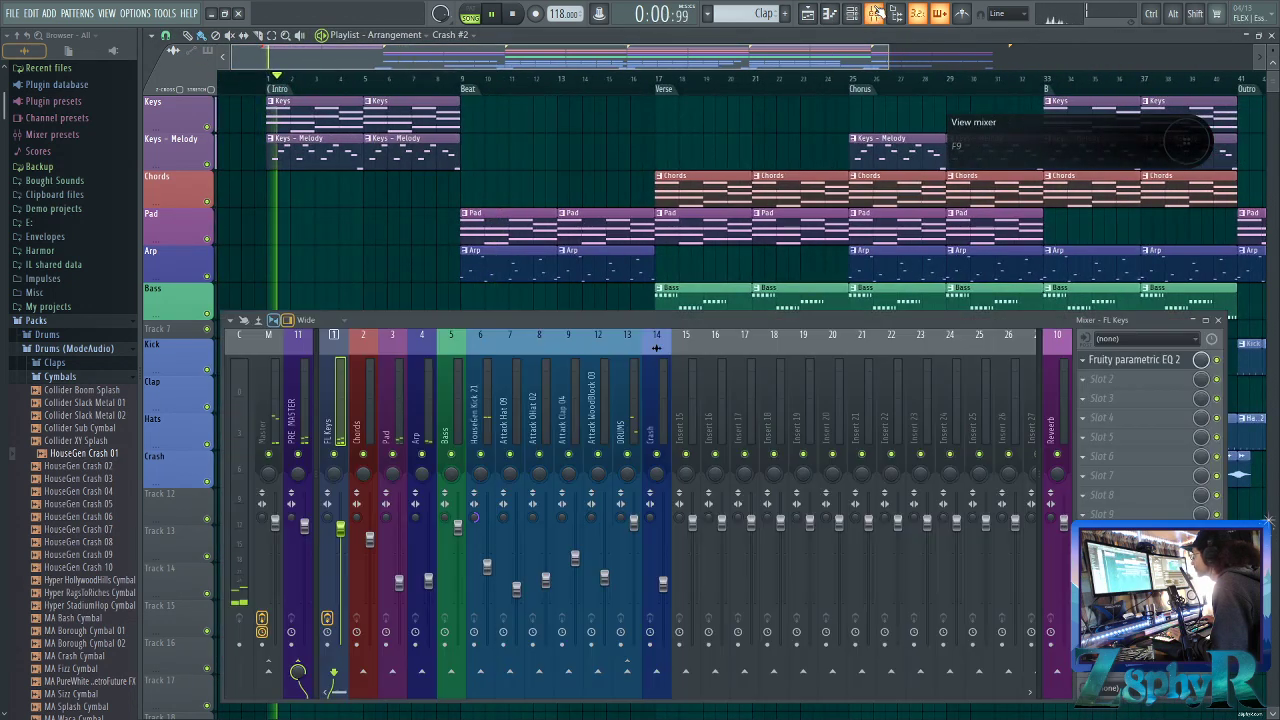
# Refine the FL Keys EQ during playback, adjusting the low bands and gently boosting the high mids
pyautogui.click(1126, 358)
pyautogui.moveTo(690, 310); pyautogui.dragTo(657, 308)
pyautogui.moveTo(778, 310); pyautogui.dragTo(807, 296)
pyautogui.moveTo(738, 327); pyautogui.dragTo(738, 321)
pyautogui.moveTo(659, 309); pyautogui.dragTo(657, 310)
pyautogui.moveTo(781, 291); pyautogui.dragTo(731, 318)
pyautogui.moveTo(888, 310); pyautogui.dragTo(888, 314)
pyautogui.press('space')
# Load Fruity Reeverb 2 in the first effect slot of the Reverb mixer track
pyautogui.click(1056, 400)
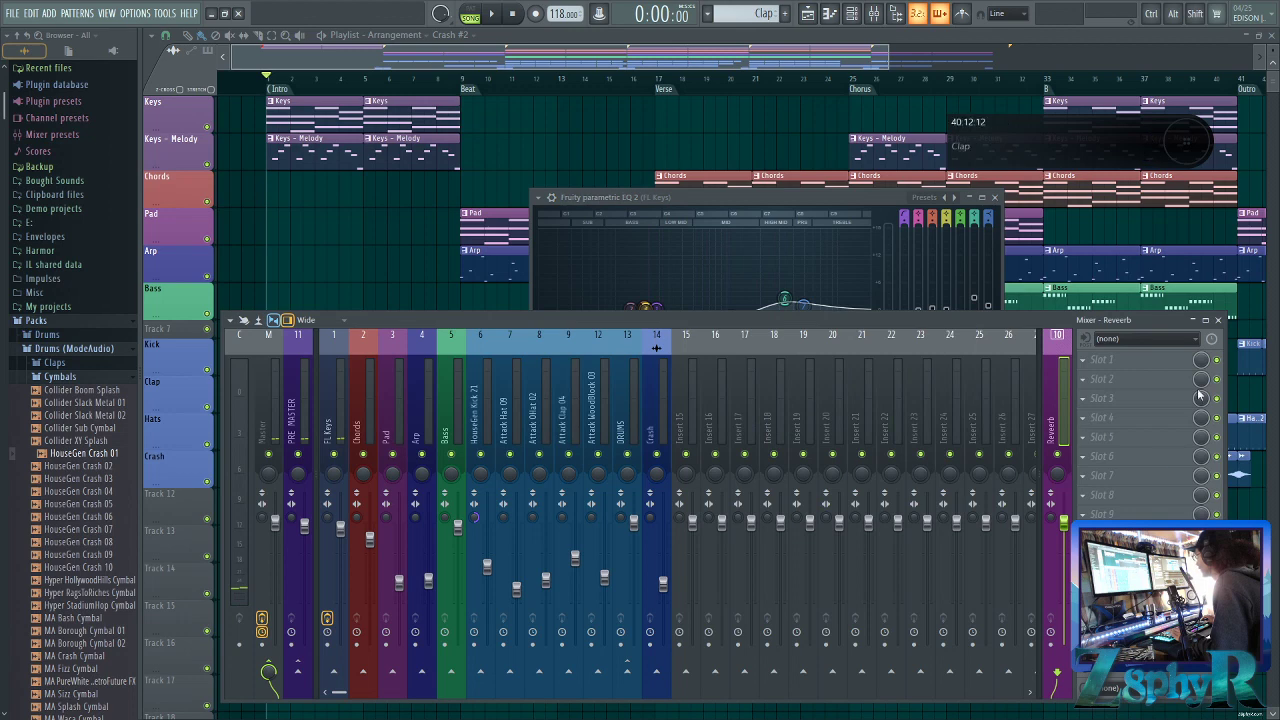
pyautogui.click(1110, 362)
pyautogui.moveTo(1014, 423)
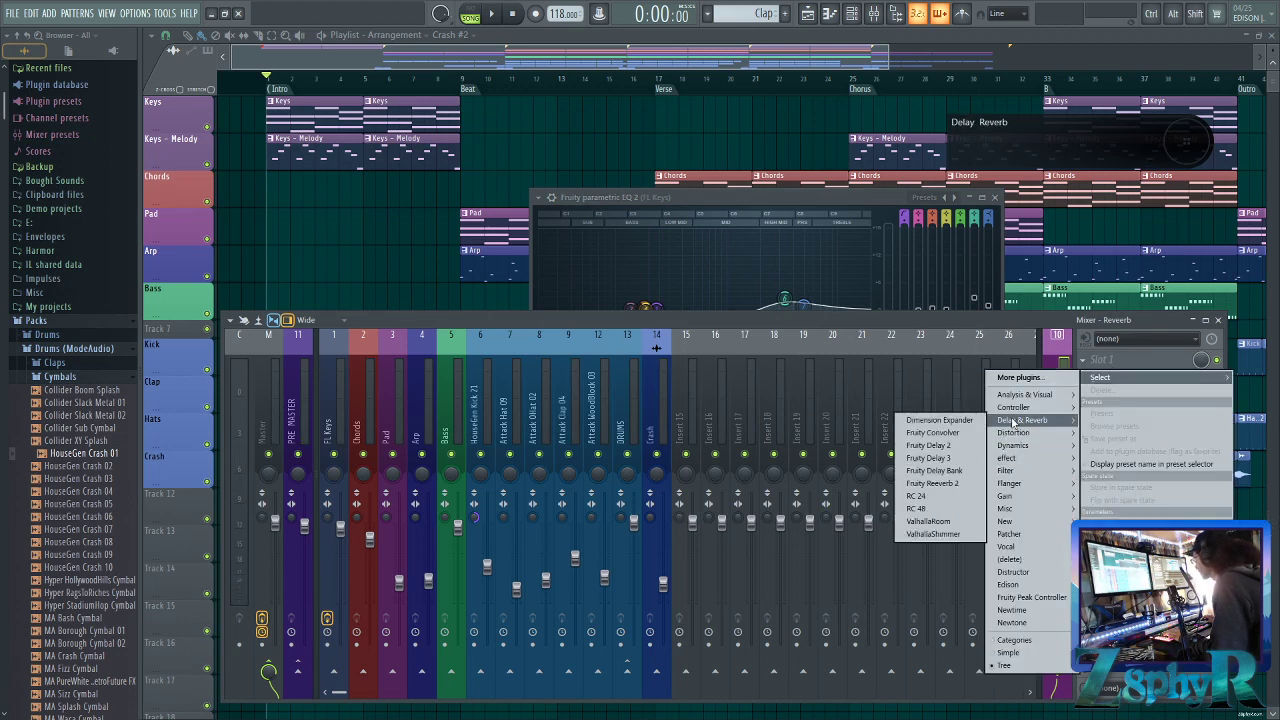
pyautogui.click(965, 483)
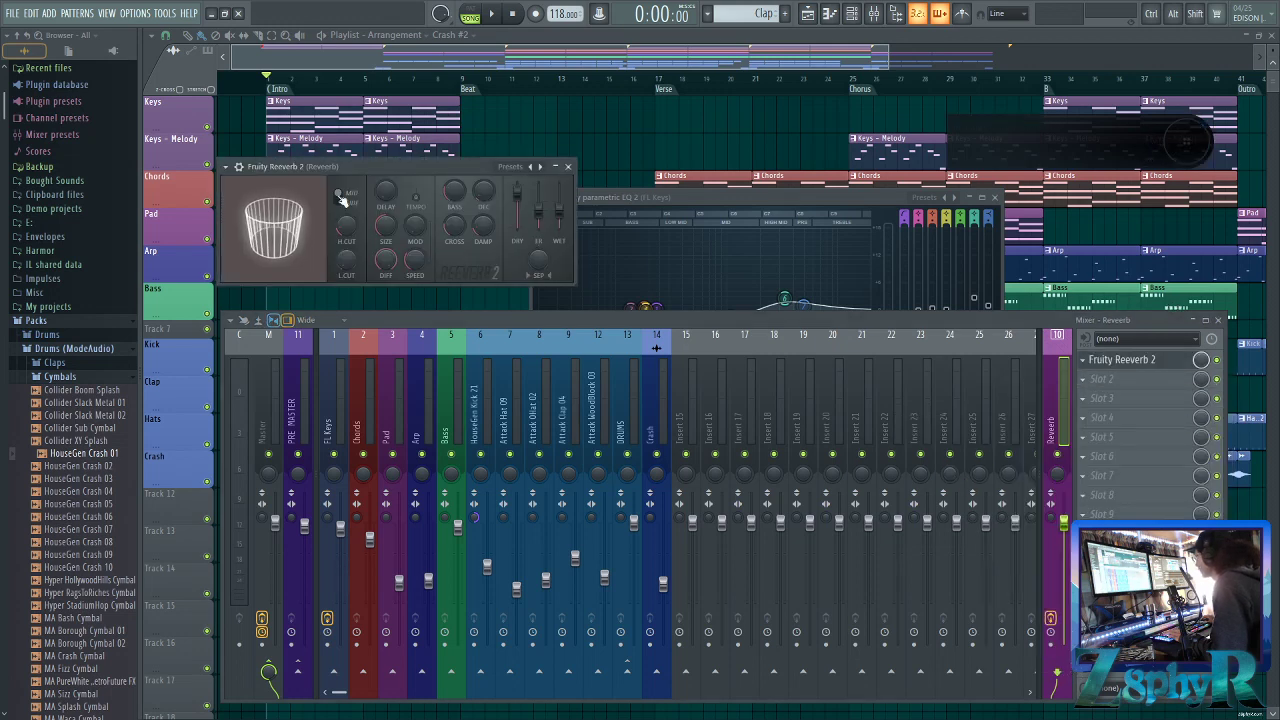
pyautogui.moveTo(365, 170); pyautogui.dragTo(625, 187)
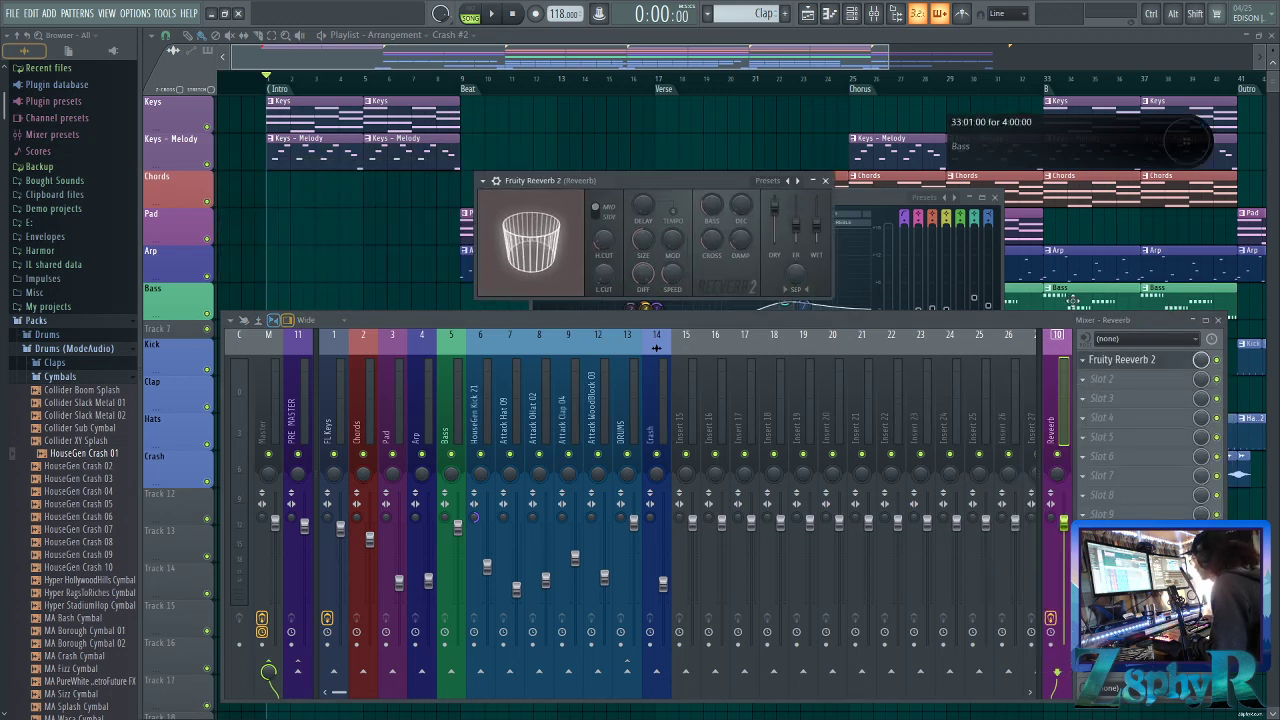
# Adjust the decay time and room size of Fruity Reeverb 2 on the Reverb track
pyautogui.moveTo(690, 185); pyautogui.dragTo(784, 394)
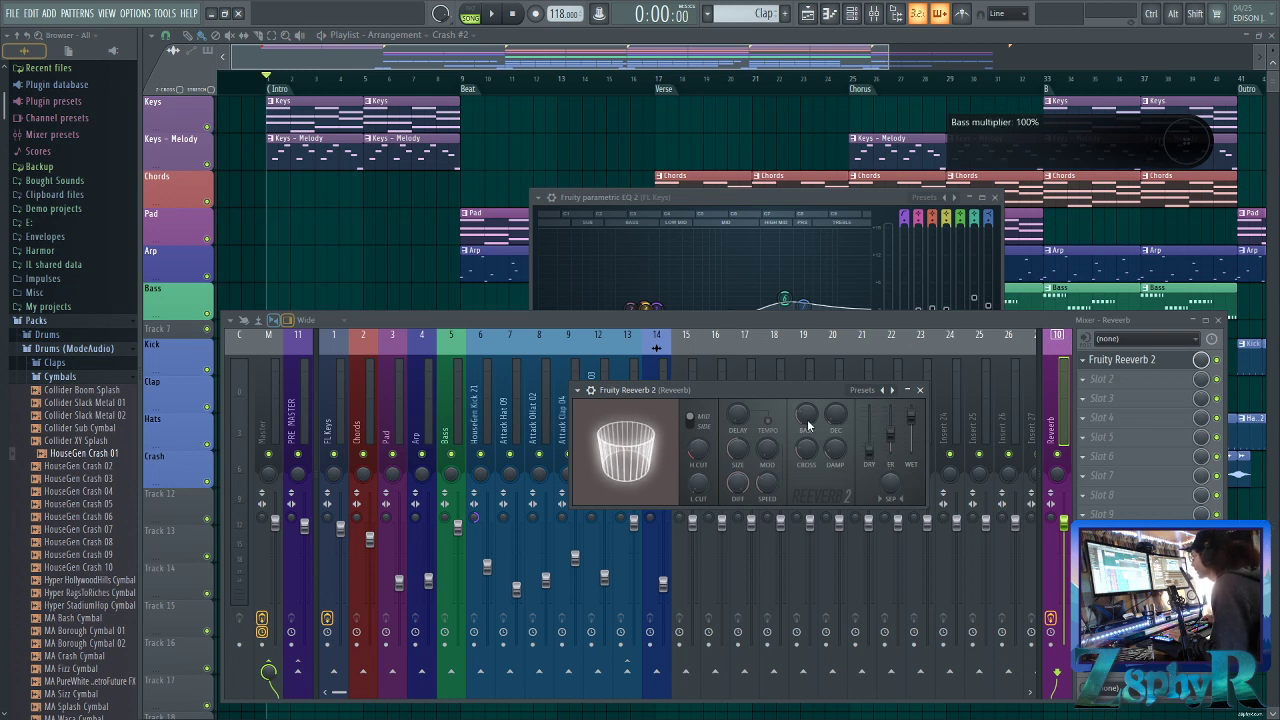
pyautogui.moveTo(836, 414); pyautogui.dragTo(840, 442)
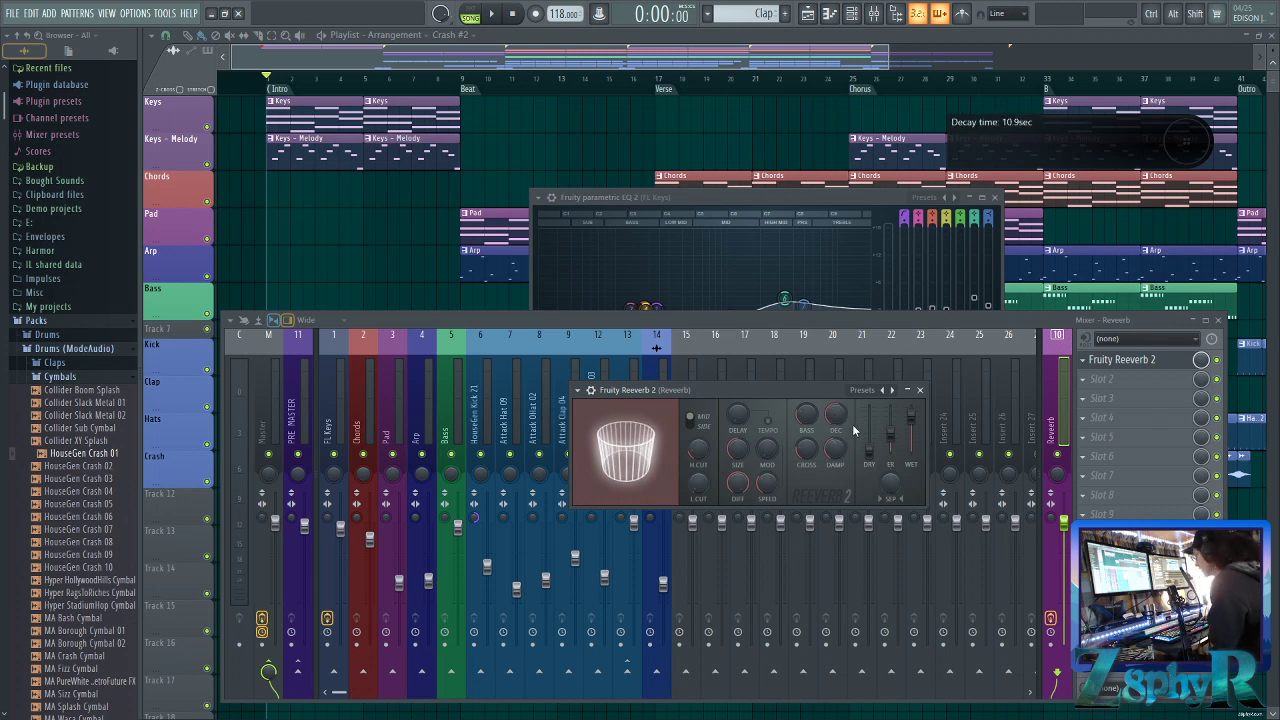
pyautogui.moveTo(746, 448); pyautogui.dragTo(743, 441)
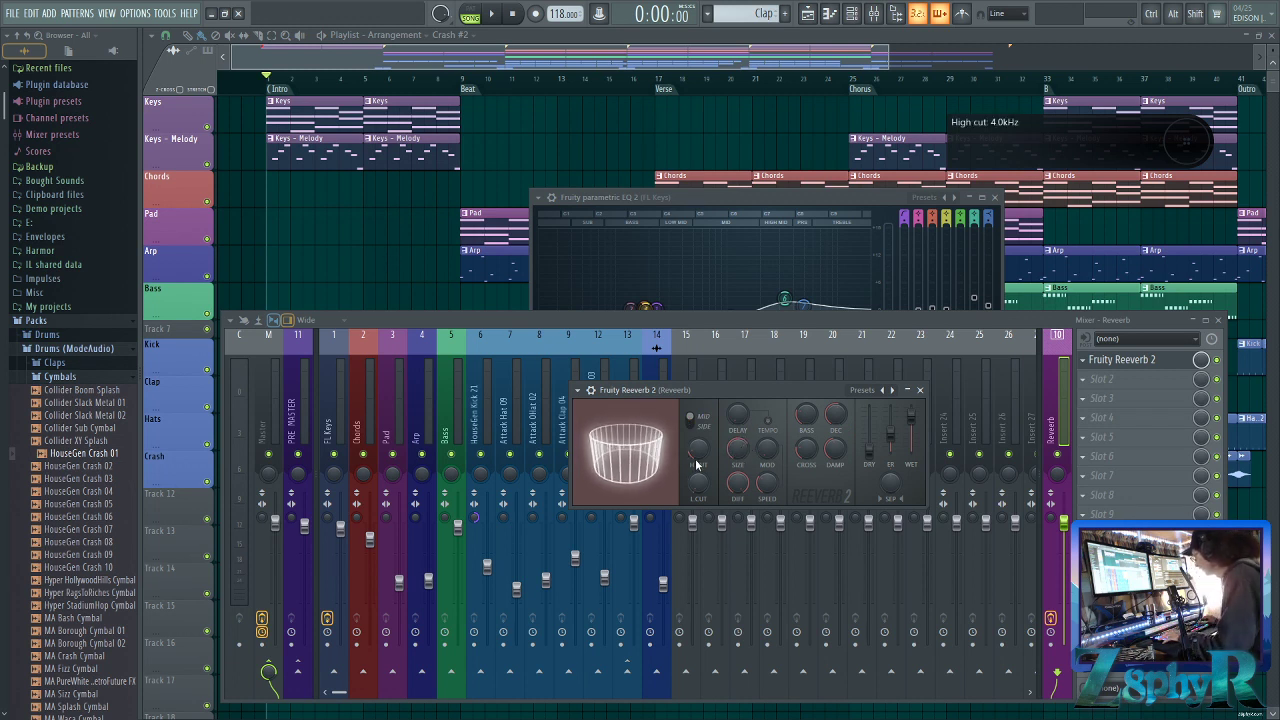
# Send the FL Keys track to the Reverb track and adjust the send level while the Intro plays
pyautogui.click(322, 430)
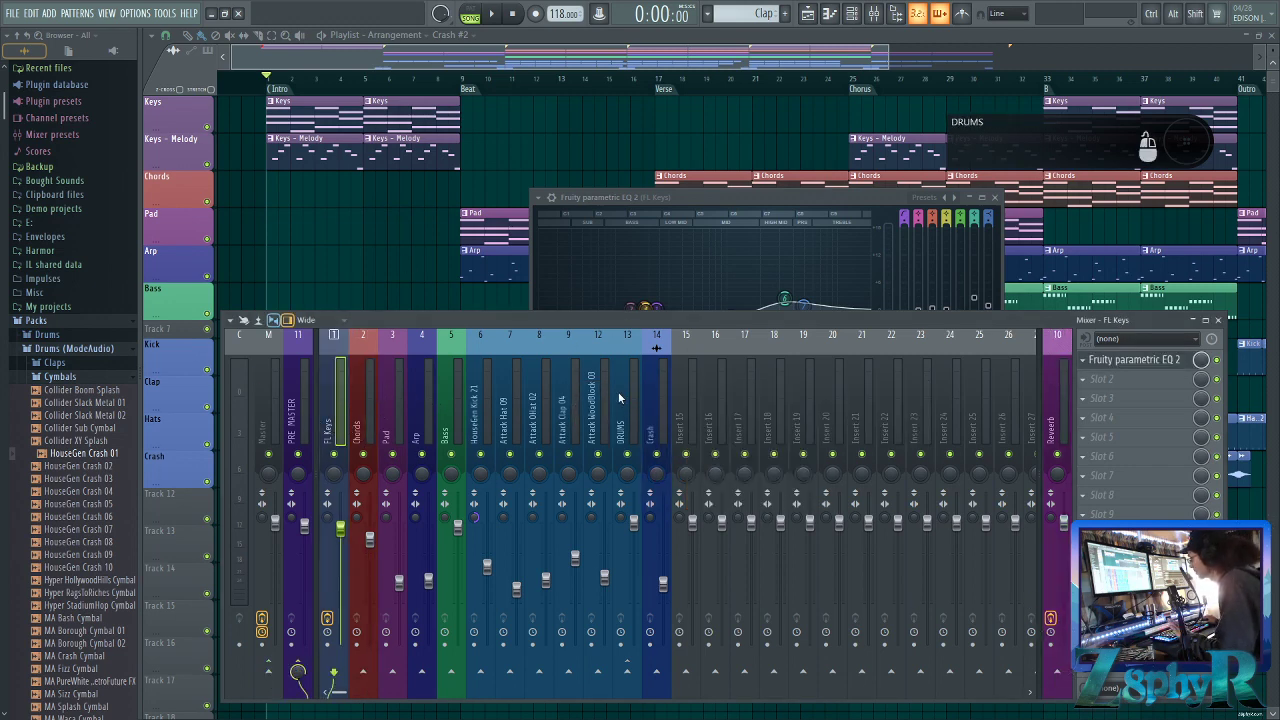
pyautogui.click(1054, 676)
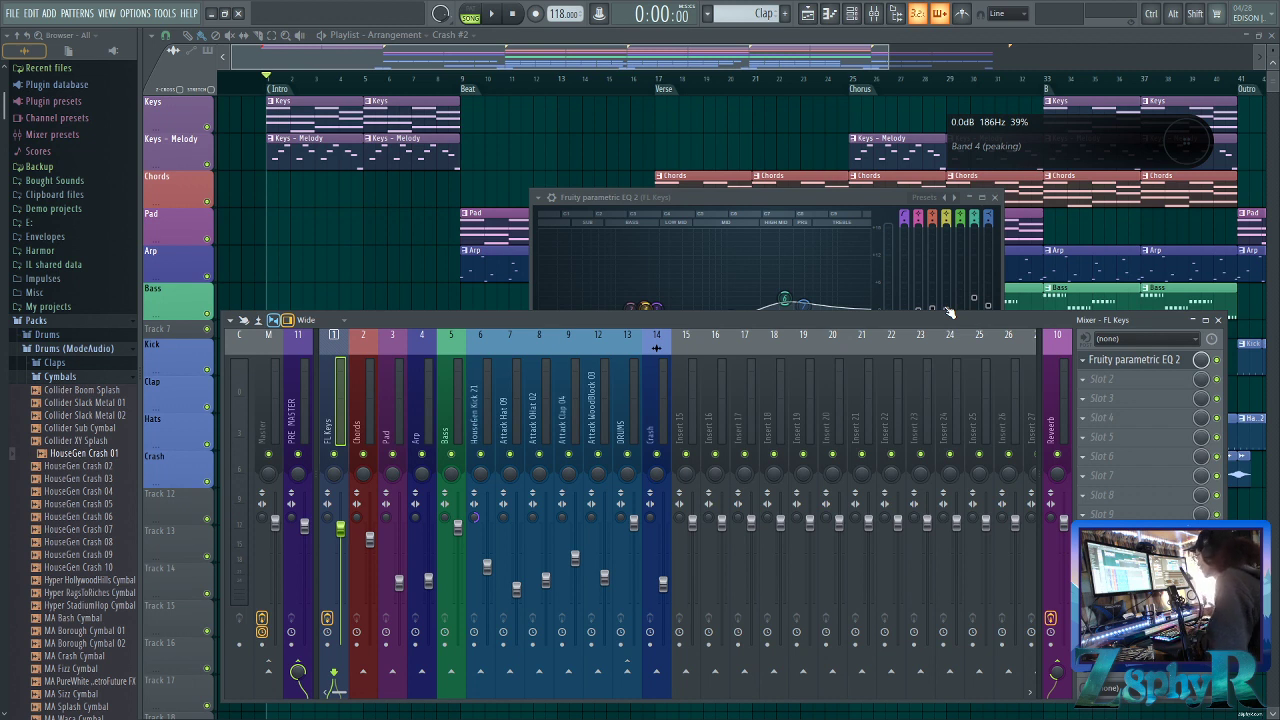
pyautogui.press('space')
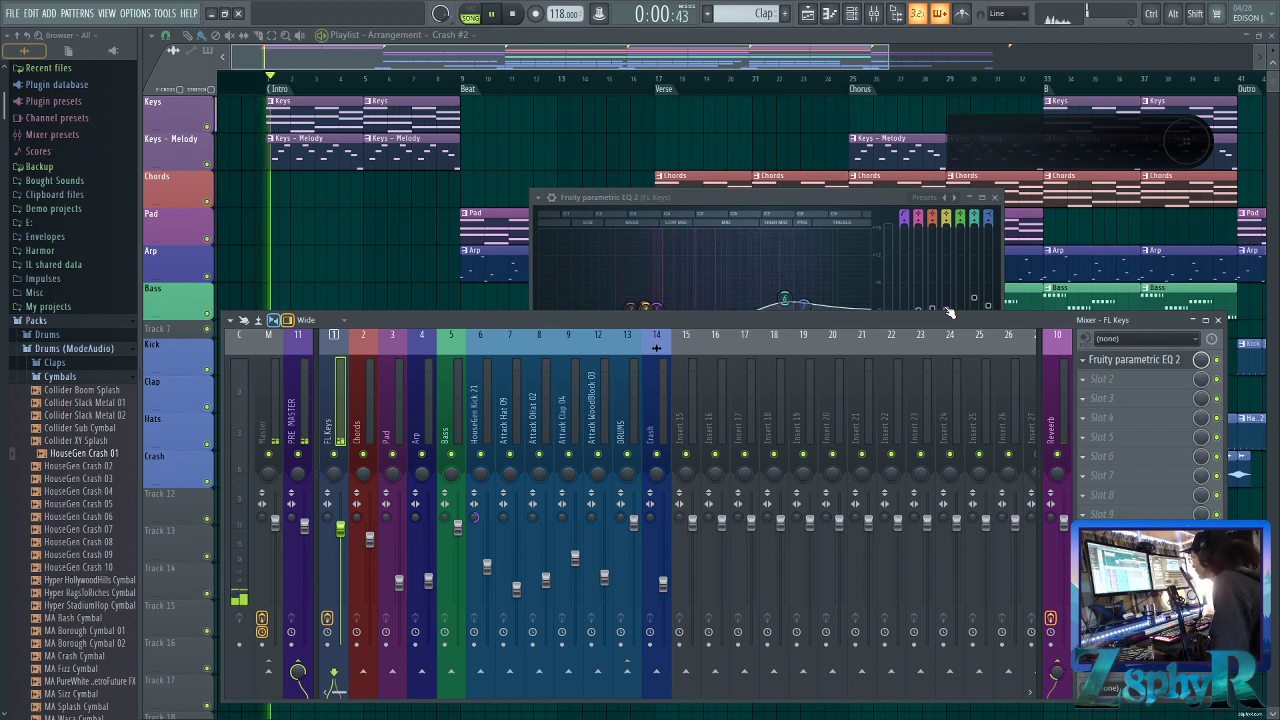
pyautogui.moveTo(1057, 672)
pyautogui.mouseDown()
pyautogui.moveTo(1057, 640)
pyautogui.moveTo(1055, 682)
pyautogui.mouseUp()
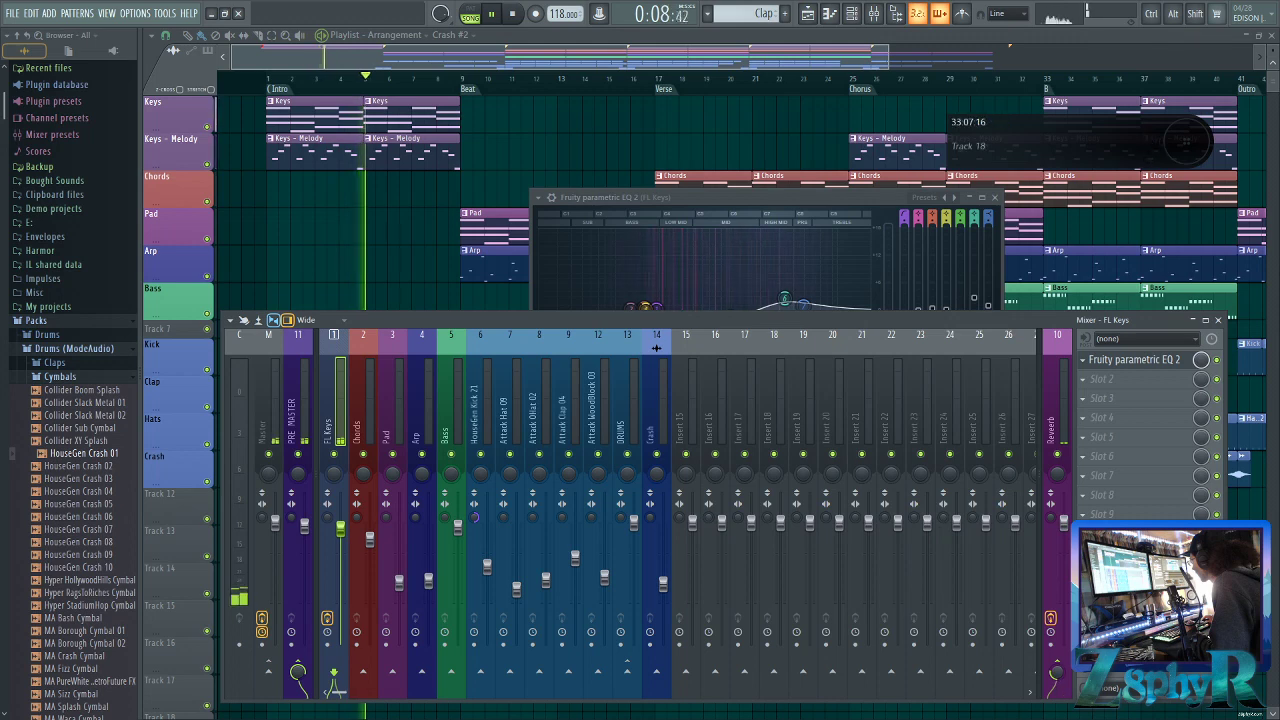
# Review the Fruity Reeverb 2 settings on the Reverb track and return to the FL Keys track
pyautogui.click(1056, 476)
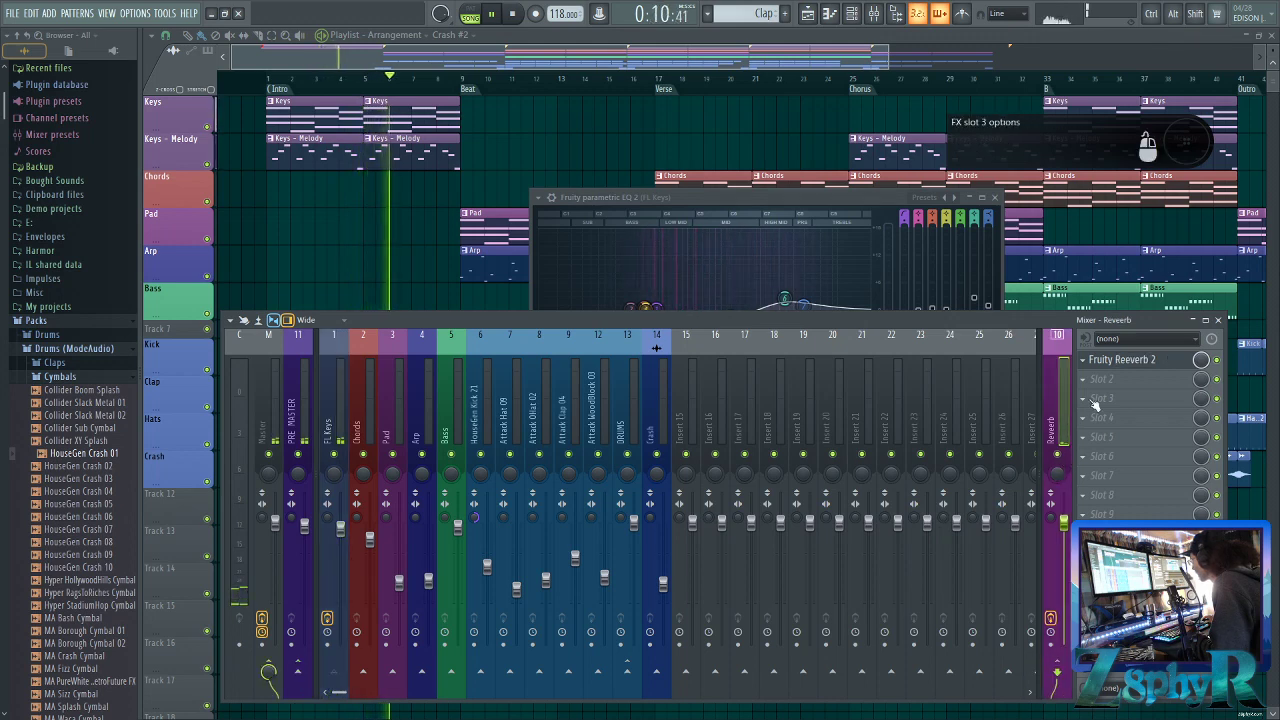
pyautogui.click(1125, 359)
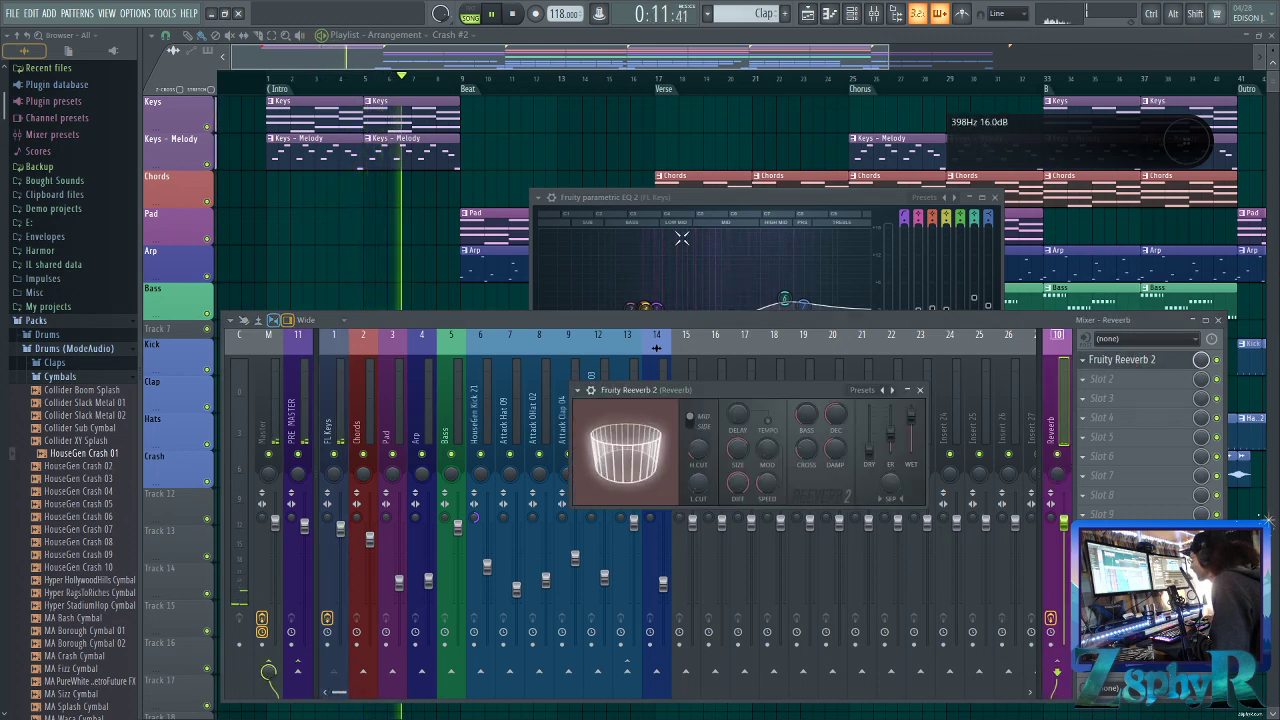
pyautogui.click(920, 390)
pyautogui.click(343, 413)
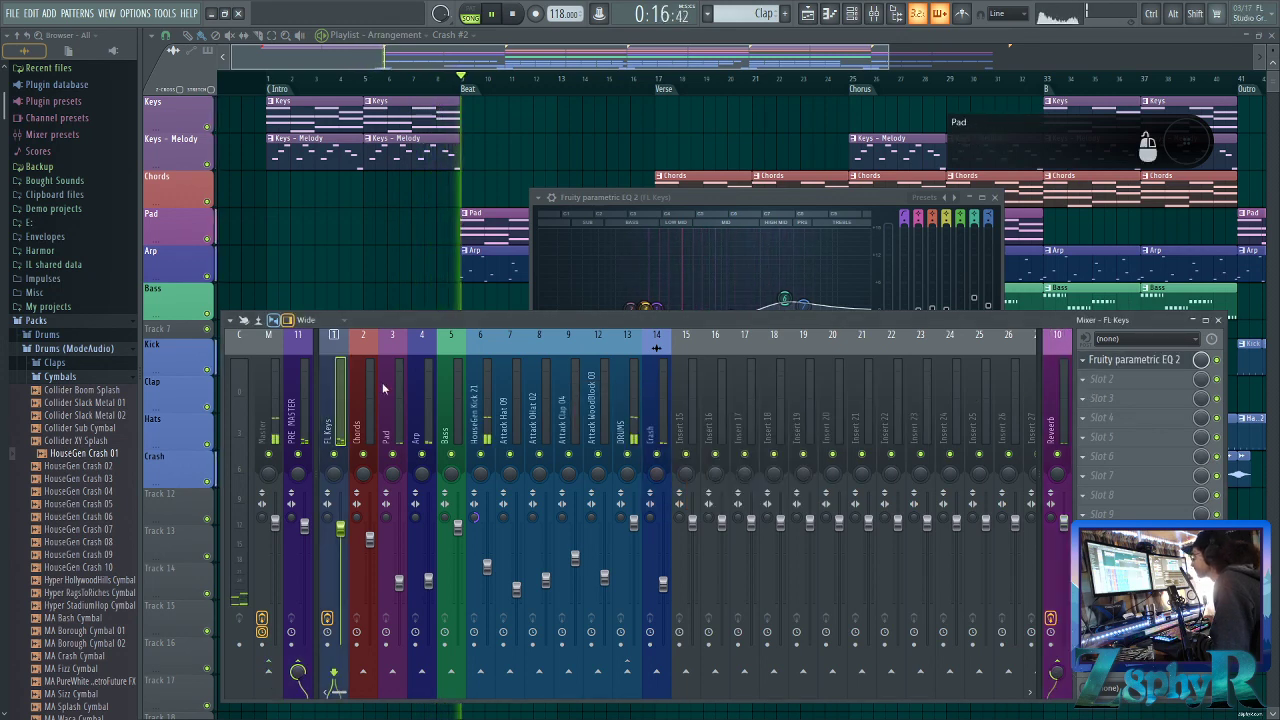
# Stop playback and load Fruity Parametric EQ 2 in the first effect slot of the HouseGen Kick 21 track
pyautogui.click(397, 408)
pyautogui.click(470, 400)
pyautogui.press('space')
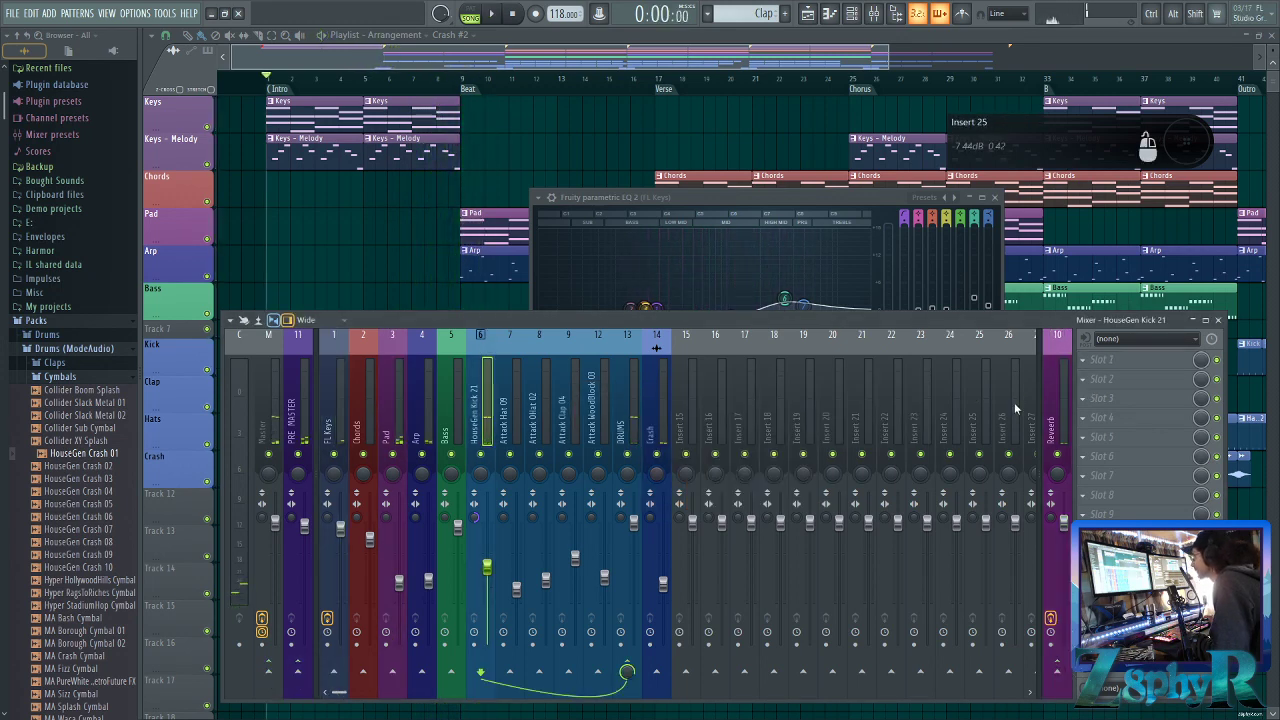
pyautogui.click(1130, 359)
pyautogui.click(939, 508)
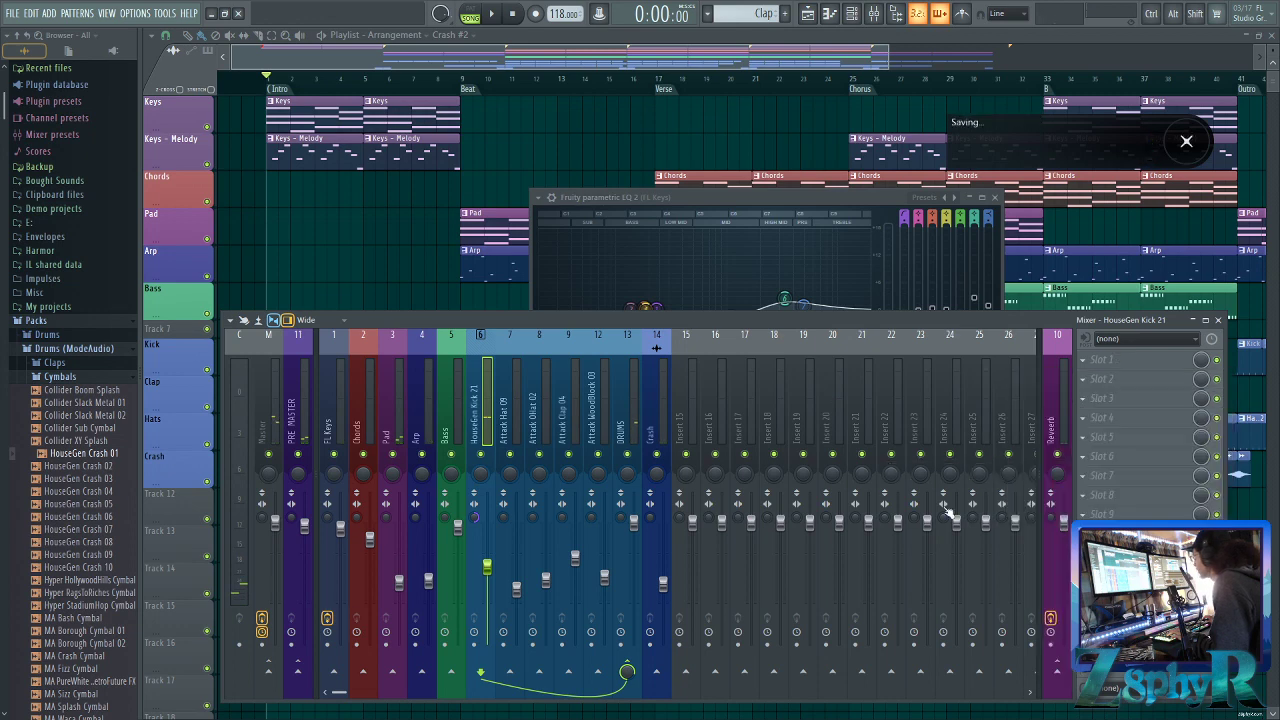
pyautogui.moveTo(490, 201); pyautogui.dragTo(788, 198)
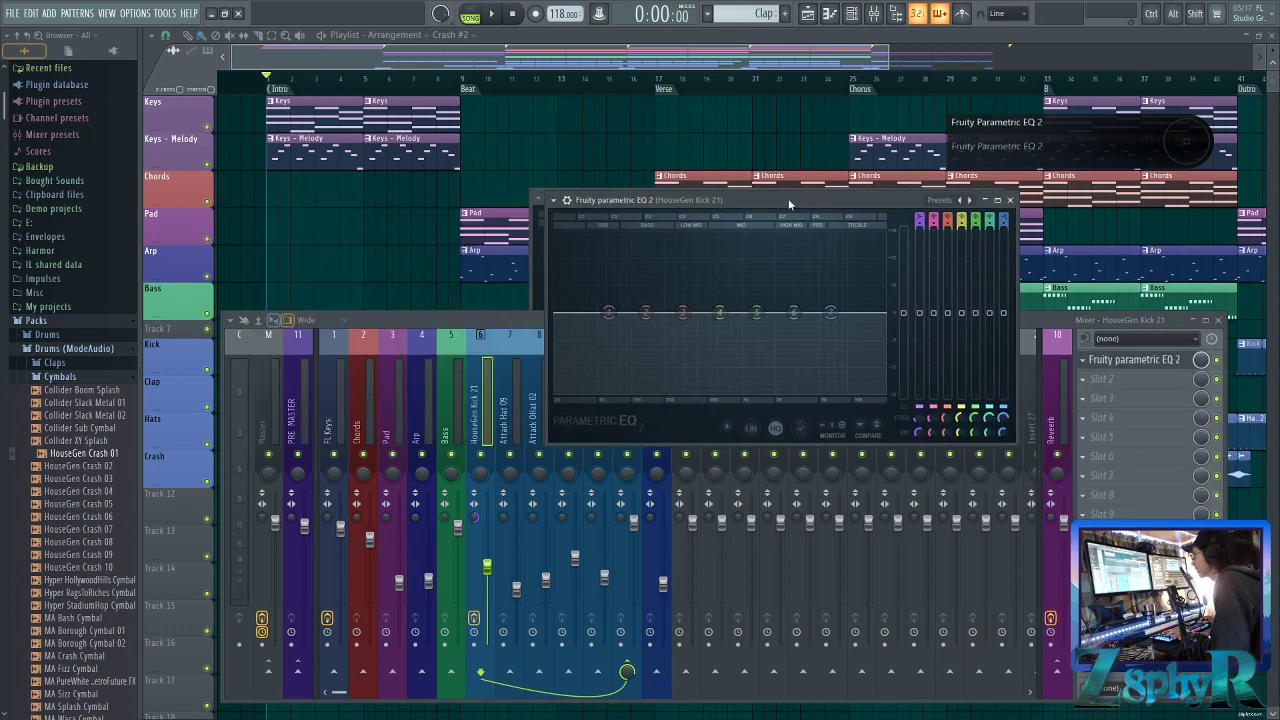
# Load Fruity Parametric EQ 2 in the first effect slot of the Chords track and close its window
pyautogui.click(352, 365)
pyautogui.click(1145, 362)
pyautogui.moveTo(1010, 470)
pyautogui.click(939, 508)
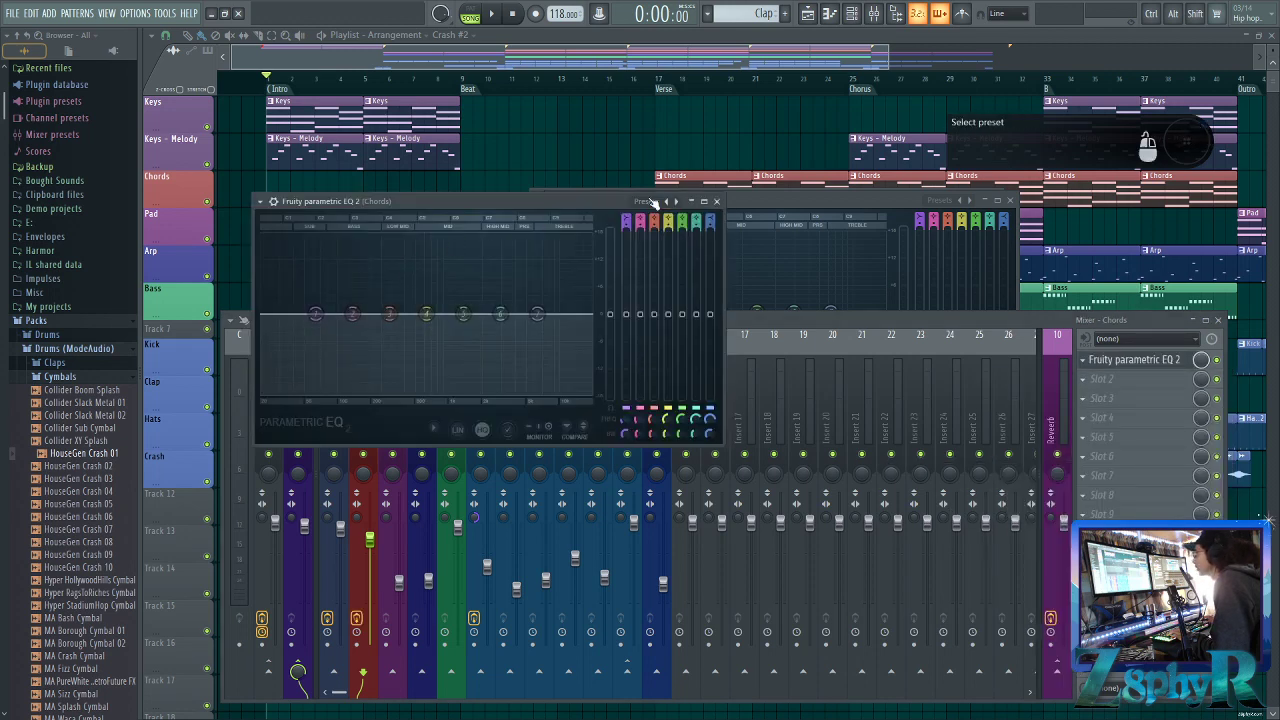
pyautogui.click(717, 202)
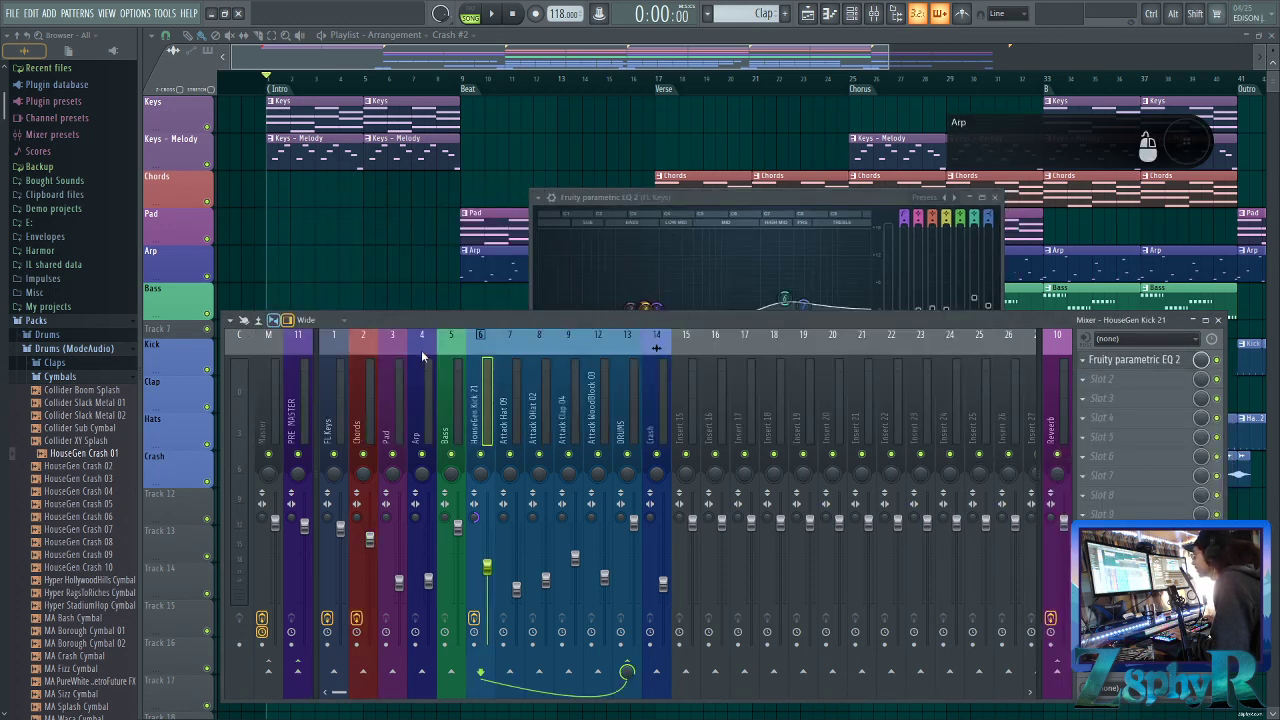
# Load Fruity Parametric EQ 2 in the Pad track's first effect slot and close the Pad and FL Keys EQ windows
pyautogui.click(408, 374)
pyautogui.click(1085, 387)
pyautogui.moveTo(1030, 487)
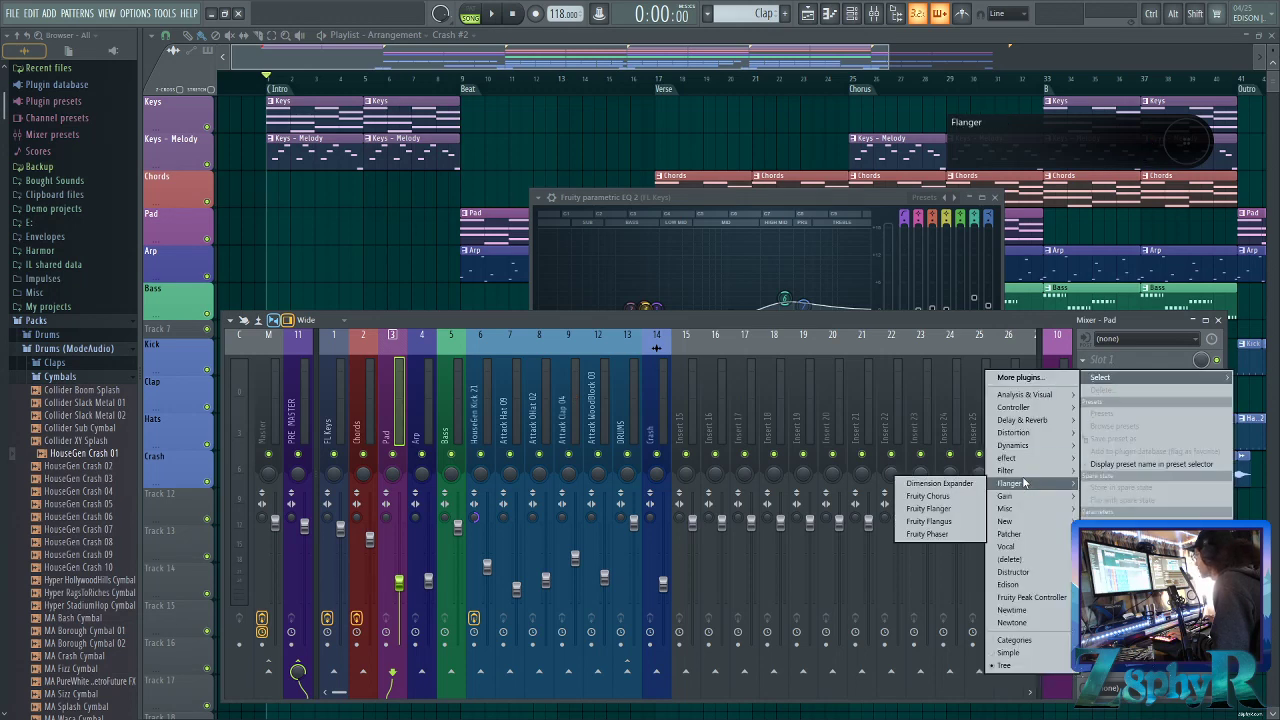
pyautogui.click(915, 513)
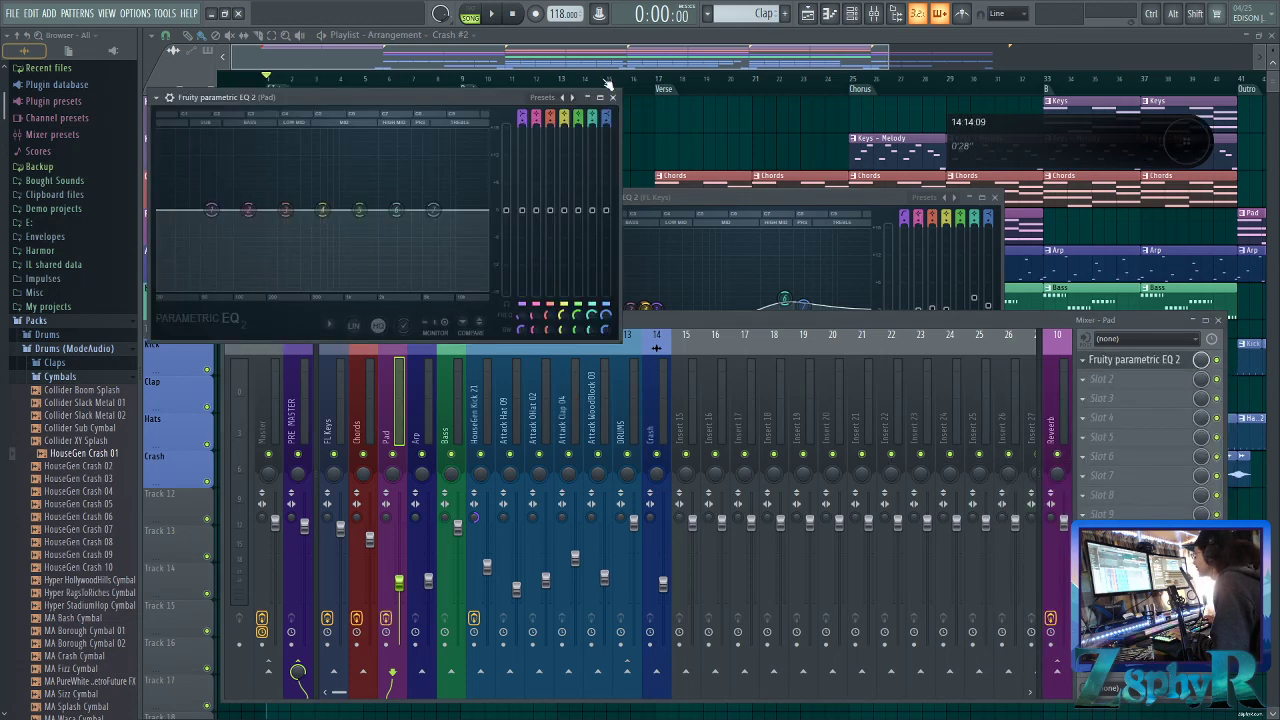
pyautogui.click(613, 97)
pyautogui.click(988, 198)
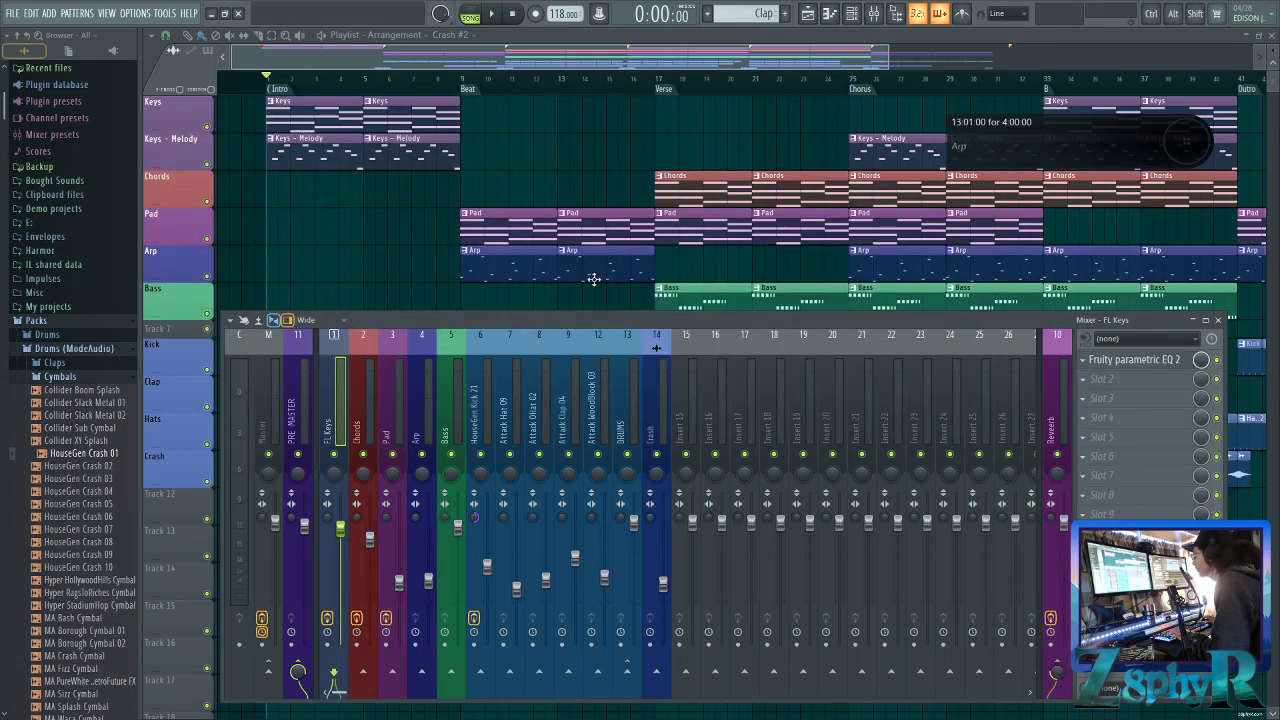
# Load Fruity Parametric EQ 2 in the first effect slot of the Arp track and close its window
pyautogui.click(410, 404)
pyautogui.click(1100, 368)
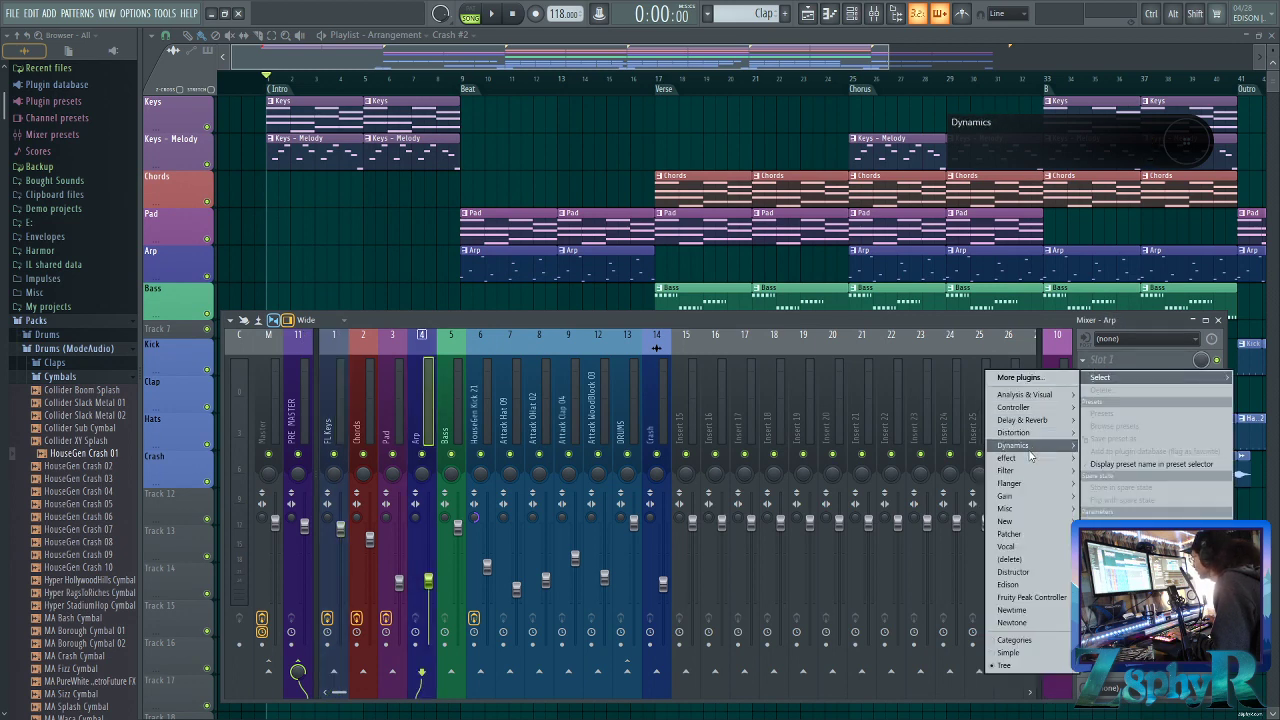
pyautogui.moveTo(1030, 473)
pyautogui.click(946, 508)
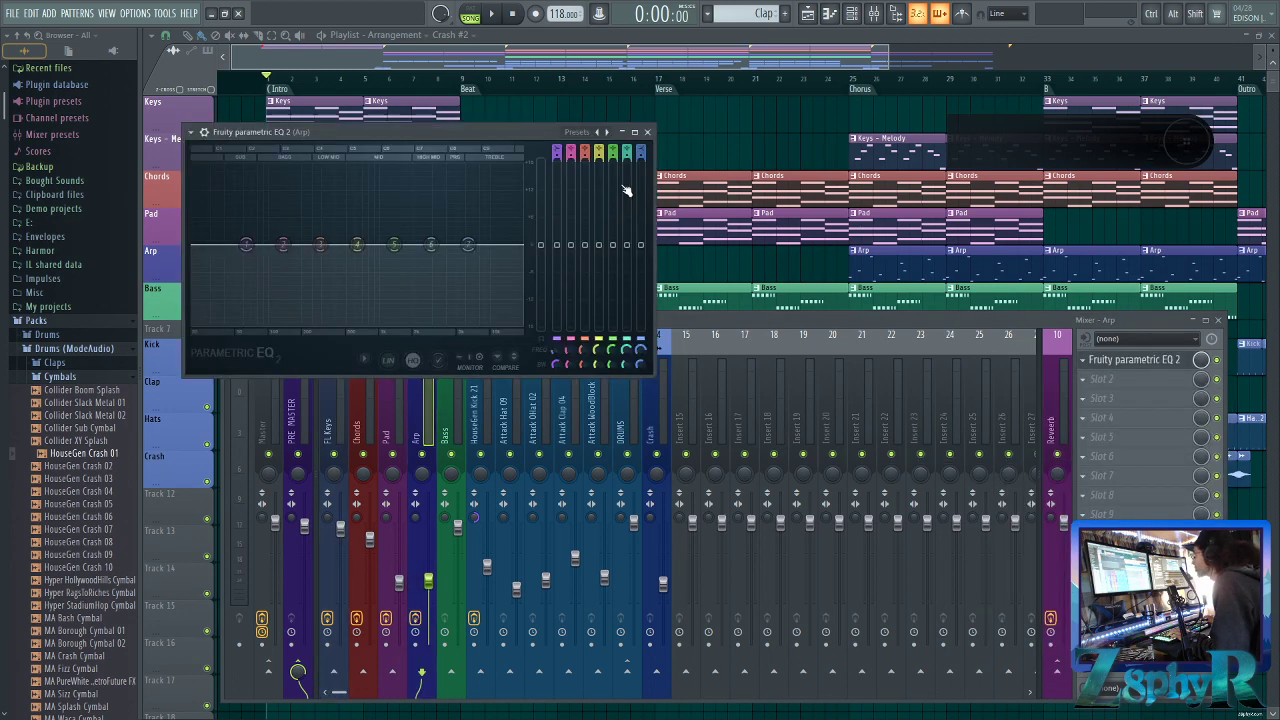
pyautogui.click(648, 133)
# Load Fruity Parametric EQ 2 in the first effect slot of the Bass track and close its window
pyautogui.click(447, 410)
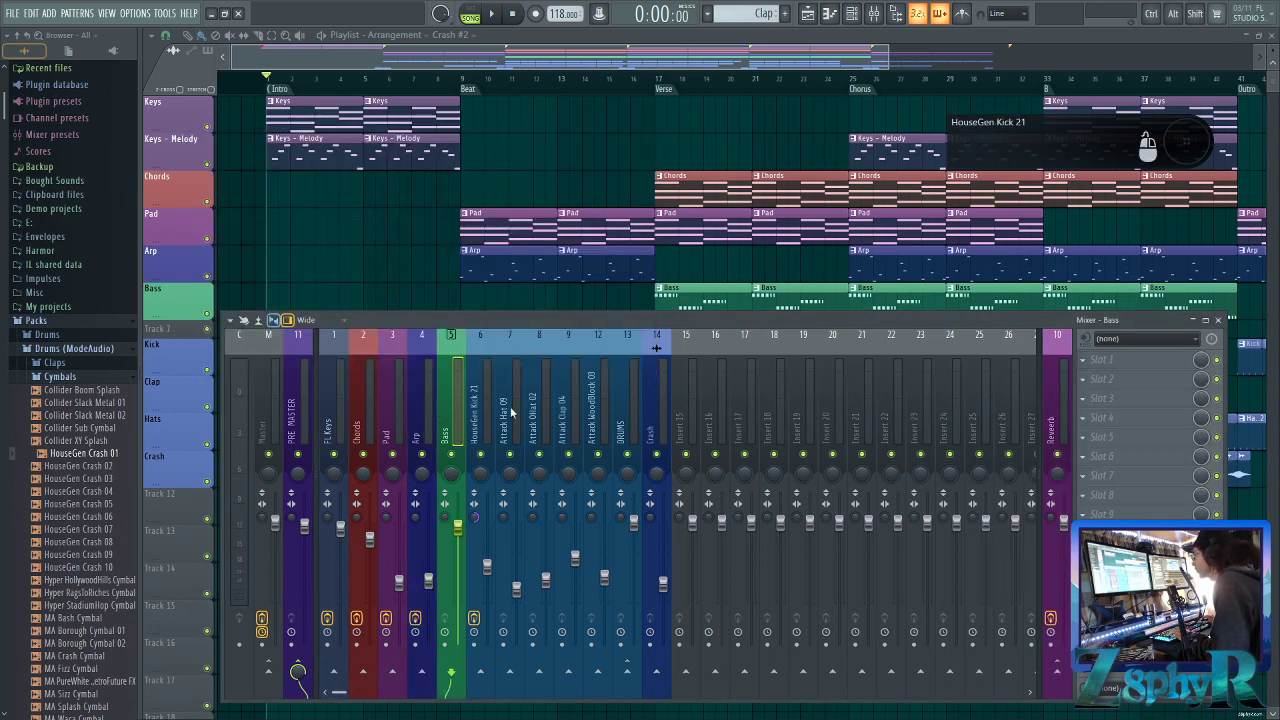
pyautogui.click(1097, 372)
pyautogui.moveTo(1030, 473)
pyautogui.click(924, 505)
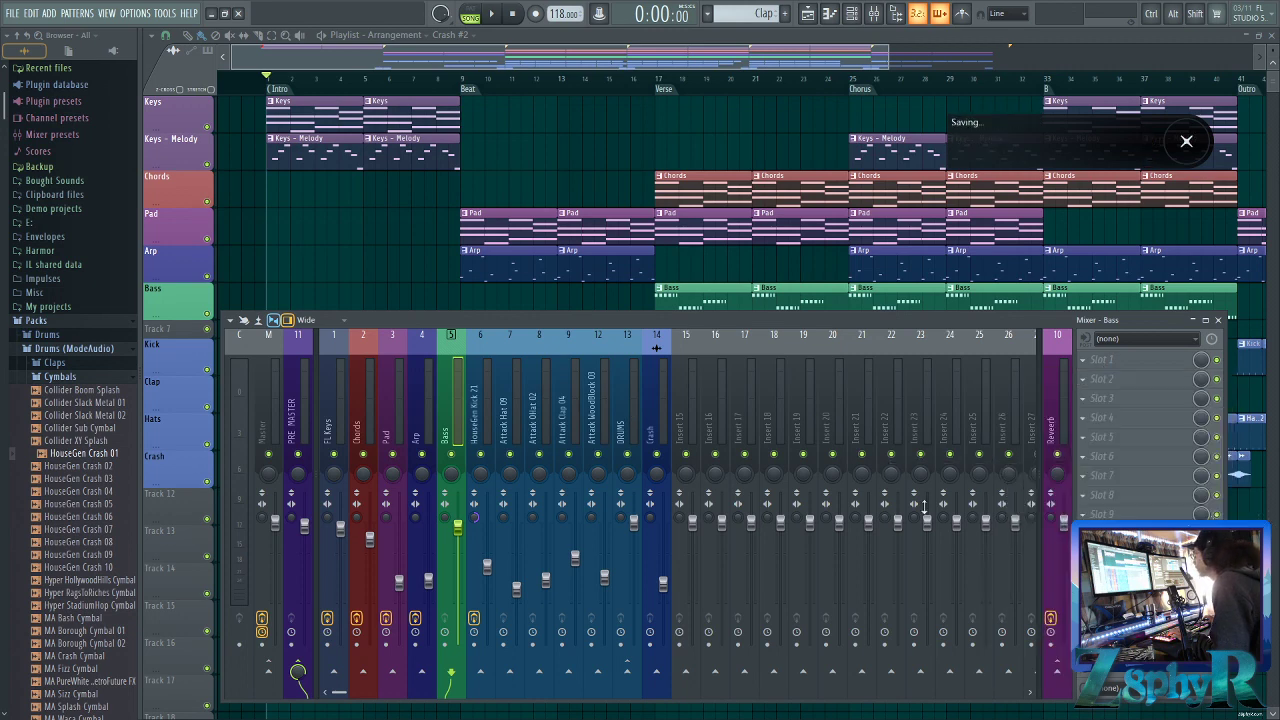
pyautogui.click(686, 170)
# Load Fruity Parametric EQ 2 in the first effect slot of the Attack Hat 09 track and close its window
pyautogui.click(484, 400)
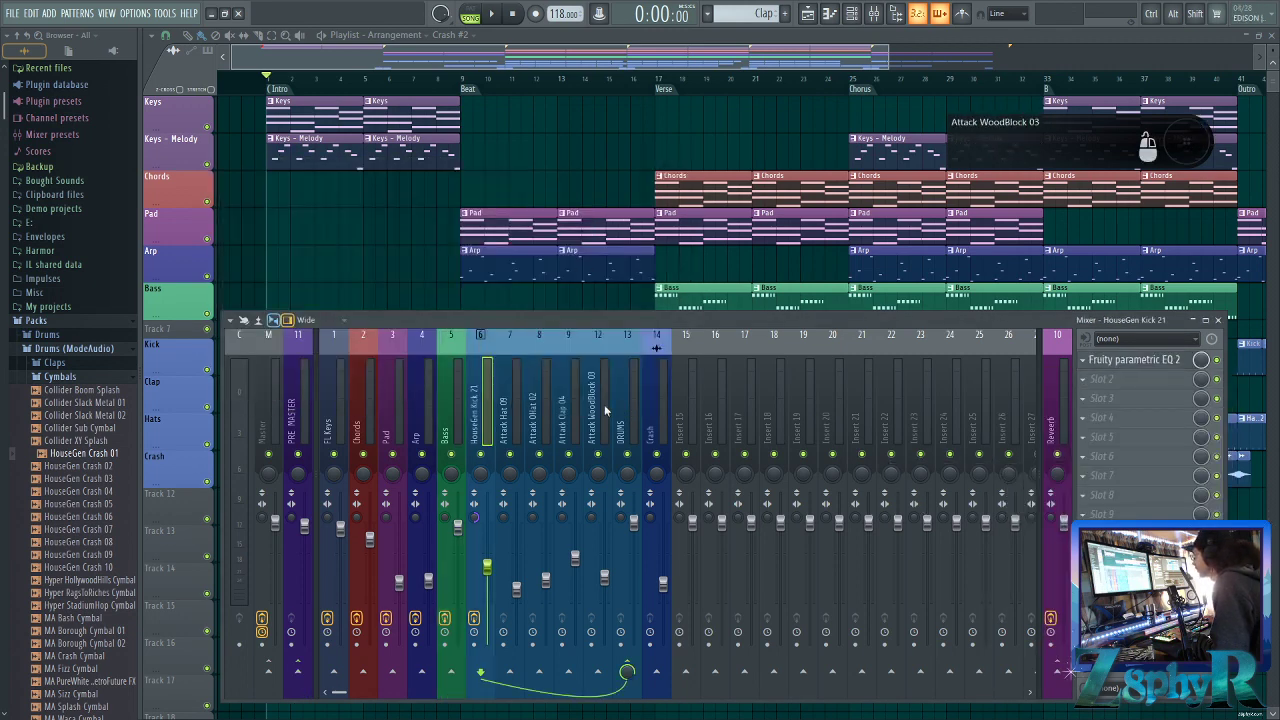
pyautogui.click(510, 400)
pyautogui.click(1097, 362)
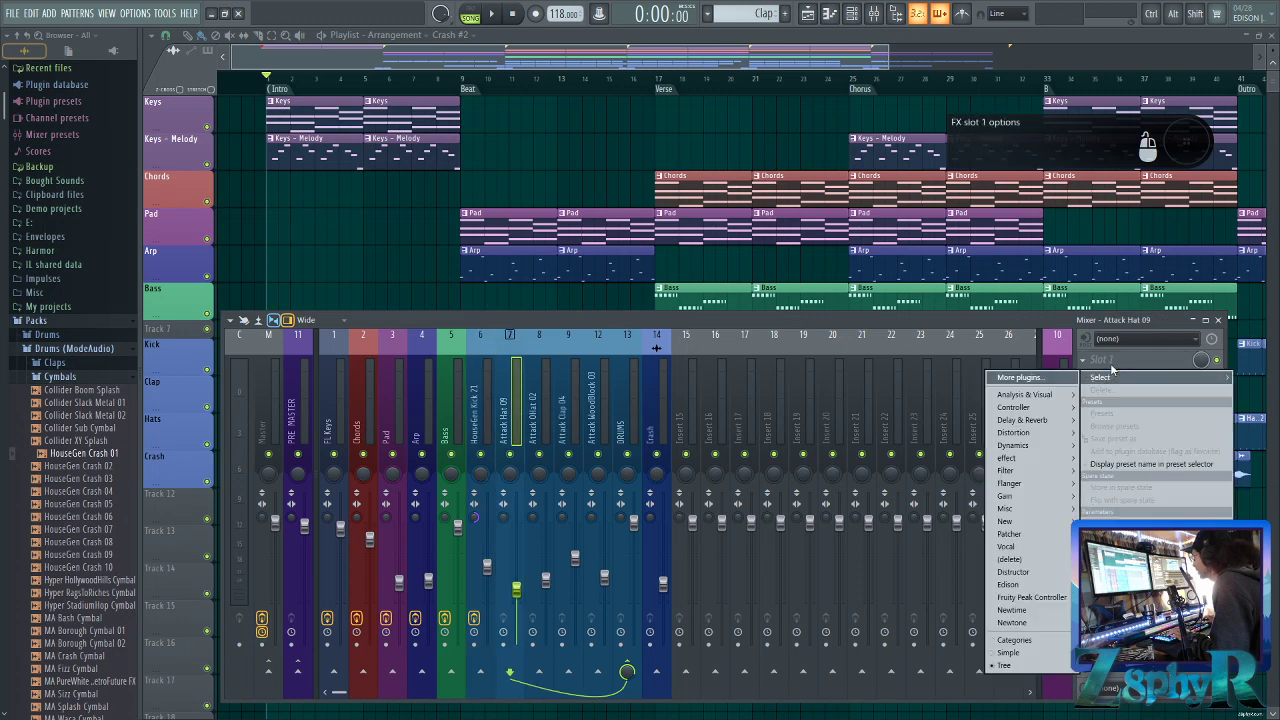
pyautogui.moveTo(1018, 483)
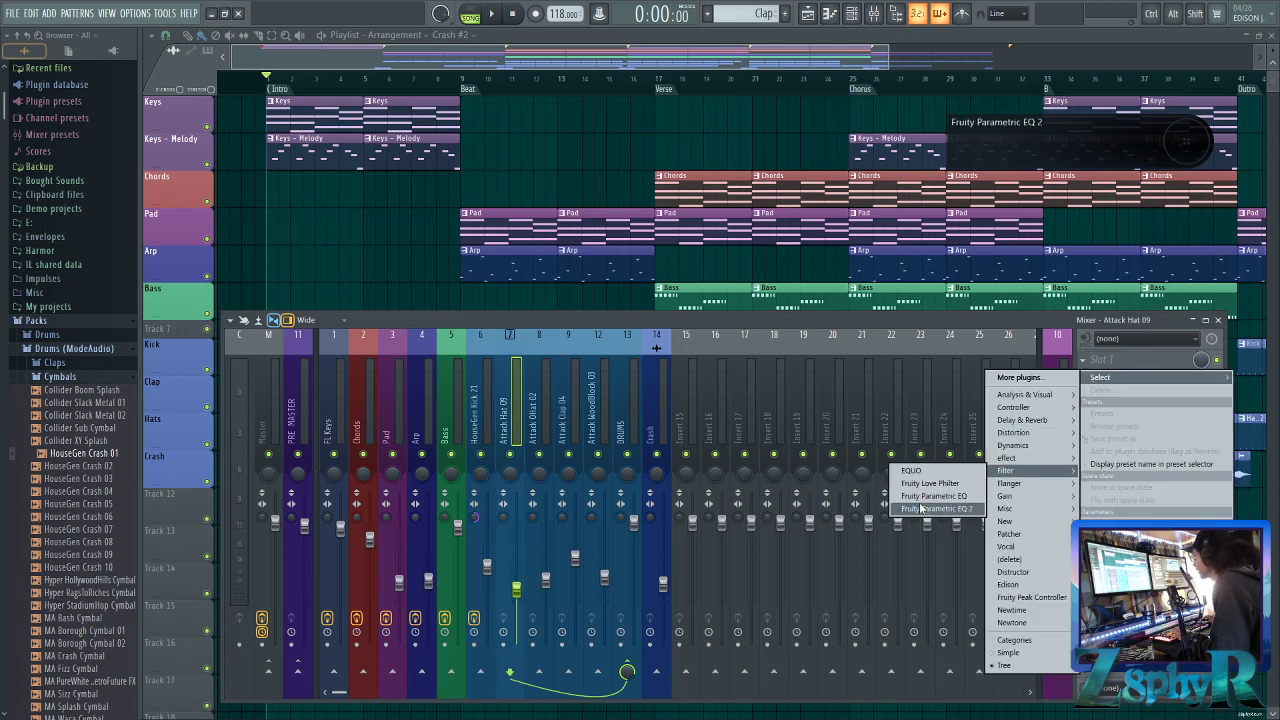
pyautogui.click(921, 509)
pyautogui.click(782, 115)
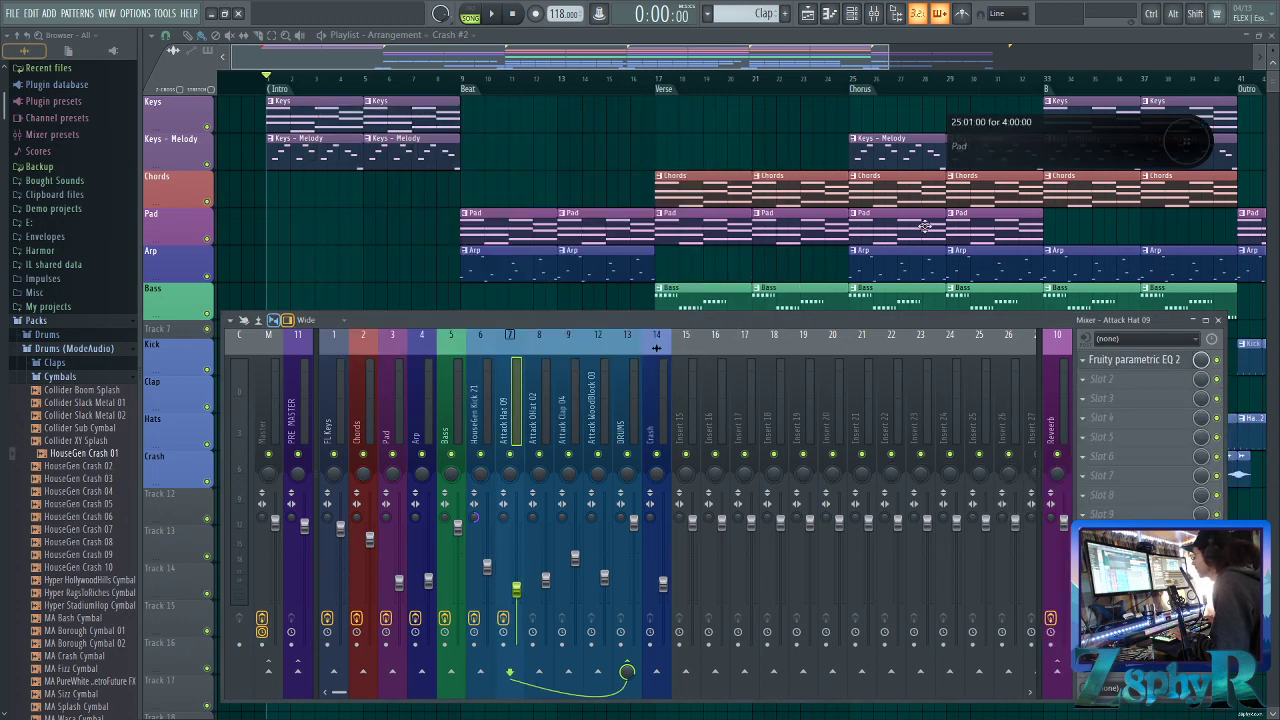
# Load Fruity Parametric EQ 2 in the first effect slot of the Attack OHat 02 track and close its window
pyautogui.click(546, 390)
pyautogui.click(1107, 370)
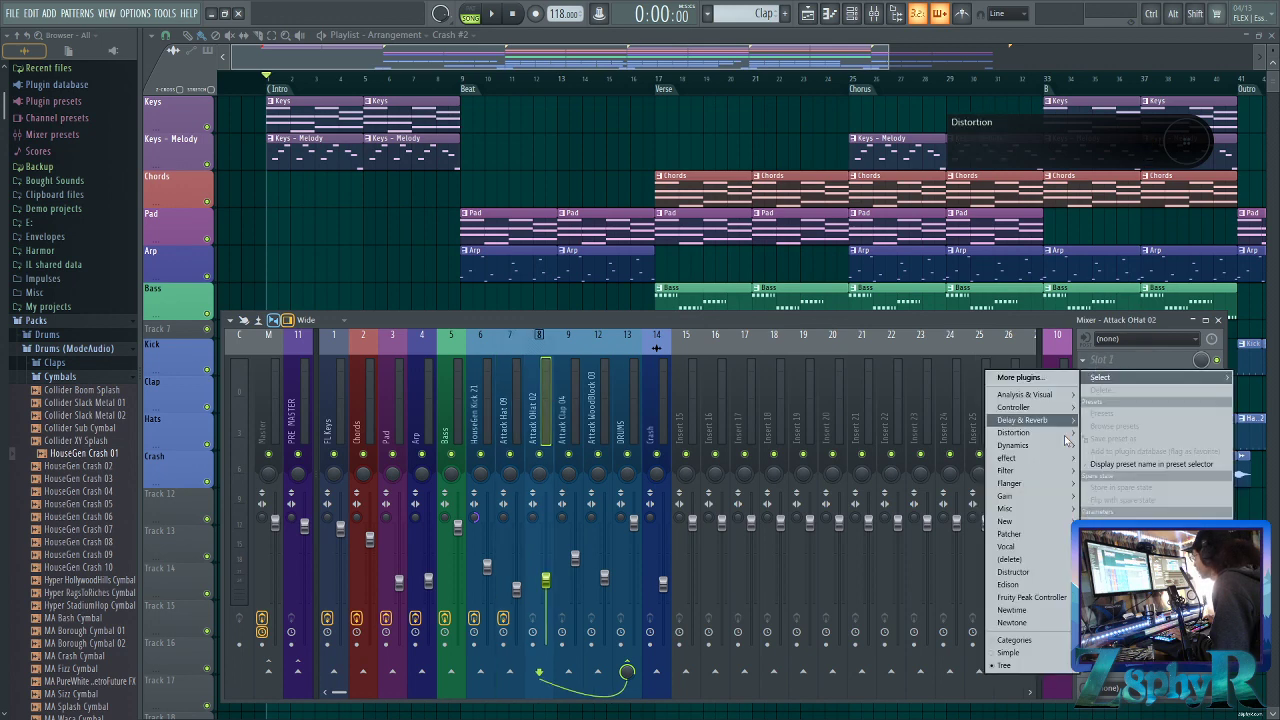
pyautogui.moveTo(1020, 485)
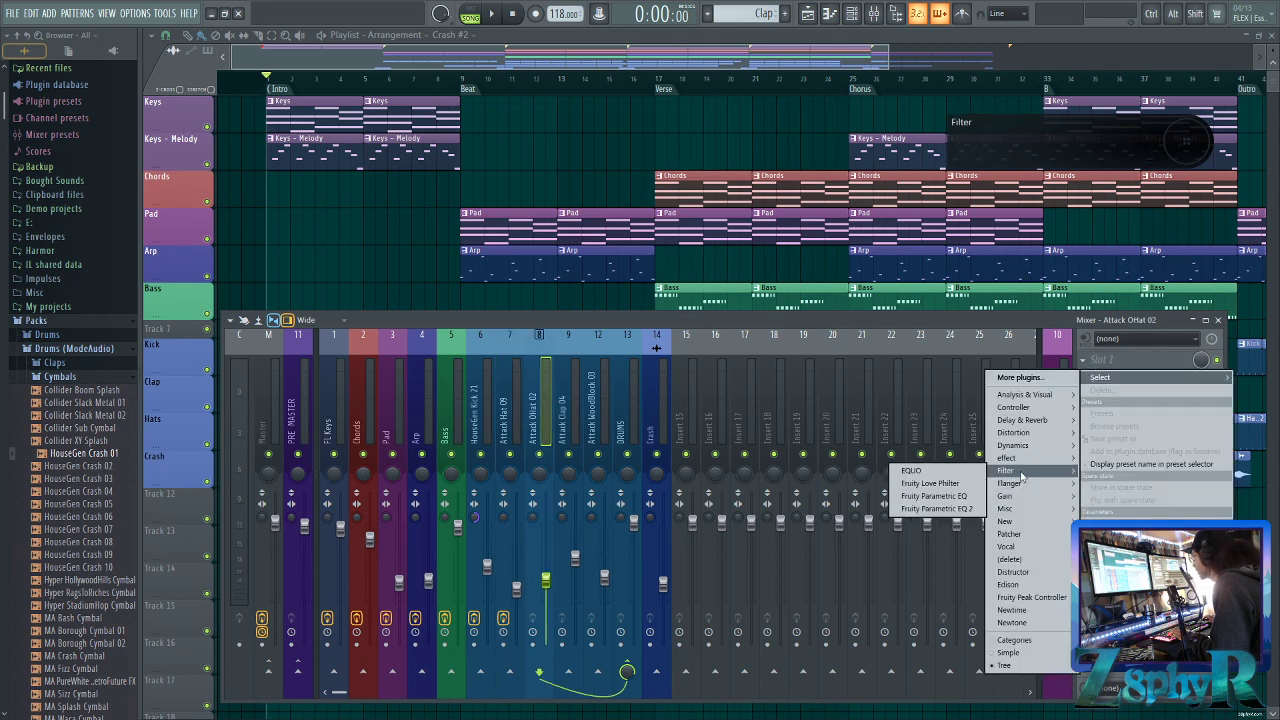
pyautogui.click(970, 508)
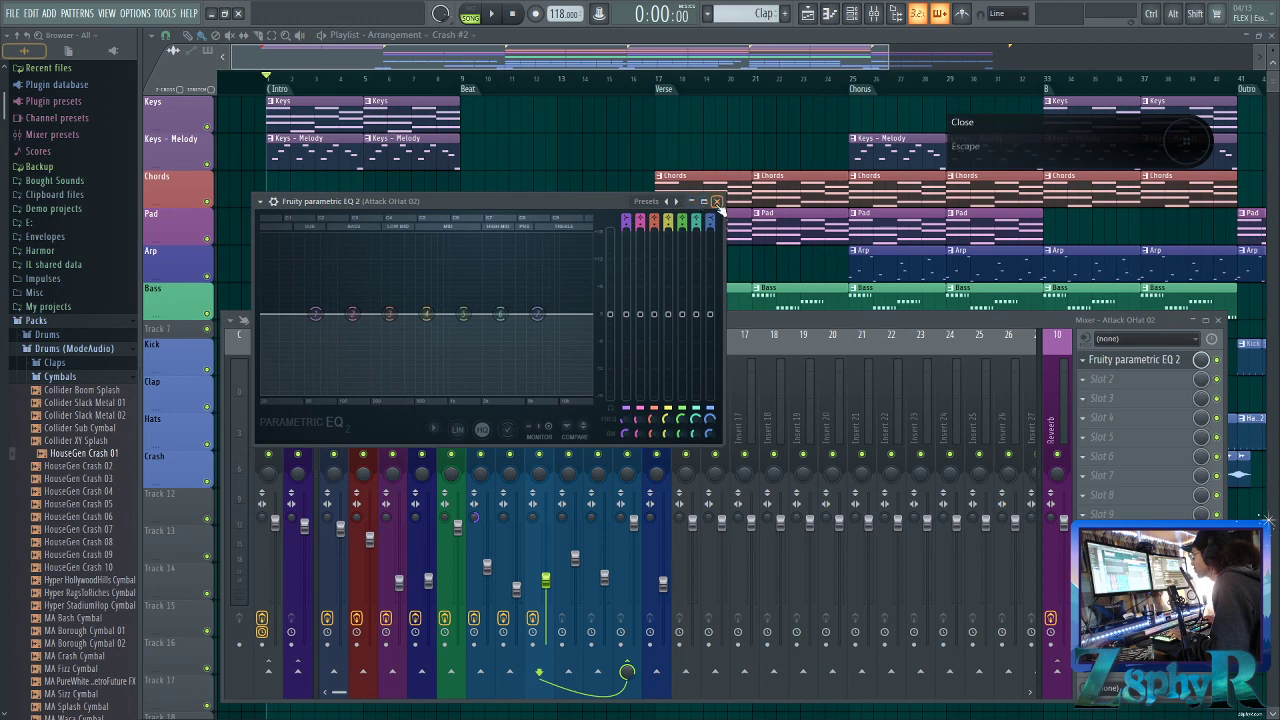
pyautogui.click(716, 201)
# Load Fruity Parametric EQ 2 in the first effect slot of the Attack Clap 04 track and close its window
pyautogui.click(1110, 365)
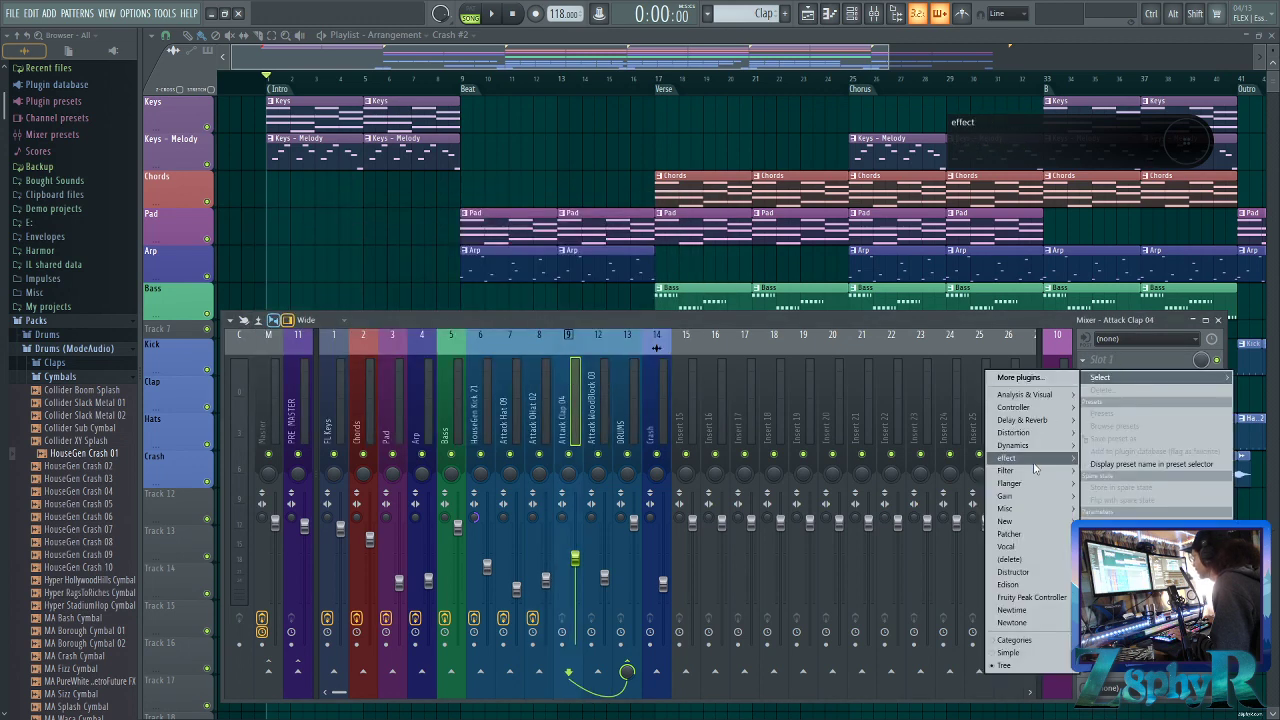
pyautogui.moveTo(1022, 477)
pyautogui.click(945, 510)
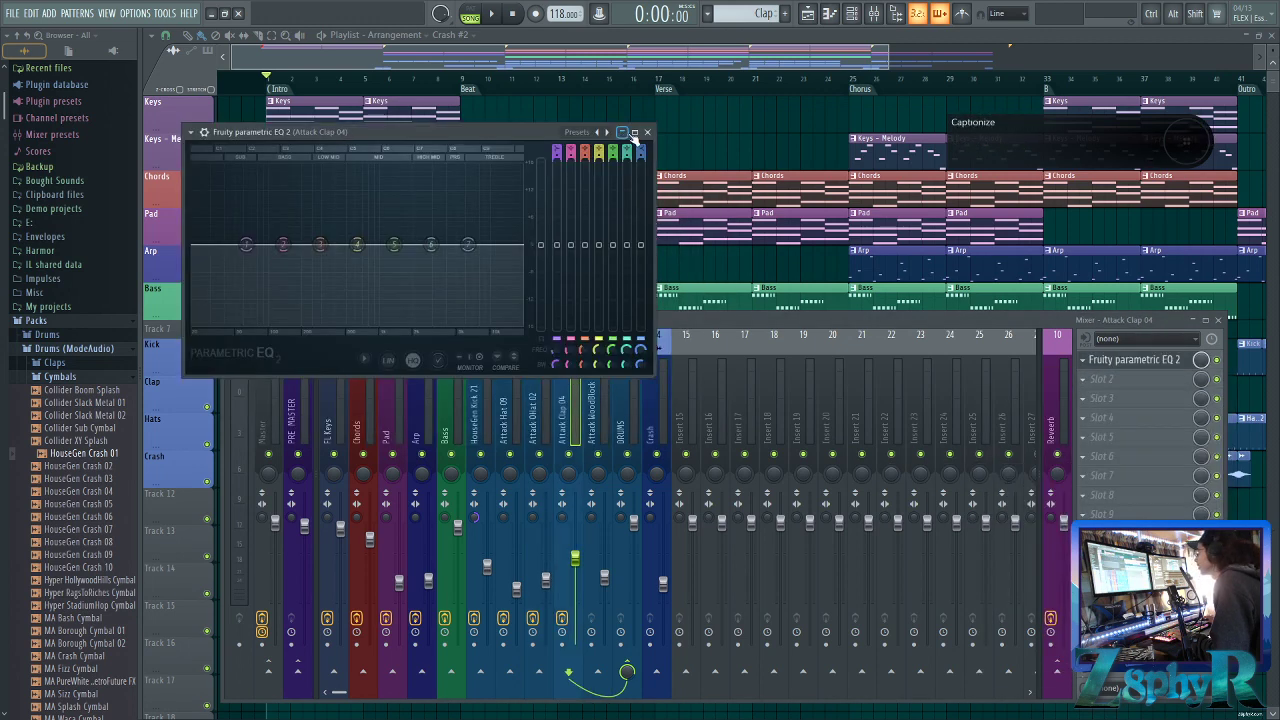
pyautogui.click(648, 131)
# Load Fruity Parametric EQ 2 in the first effect slot of the Attack WoodBlock 03 track and close its window
pyautogui.click(600, 420)
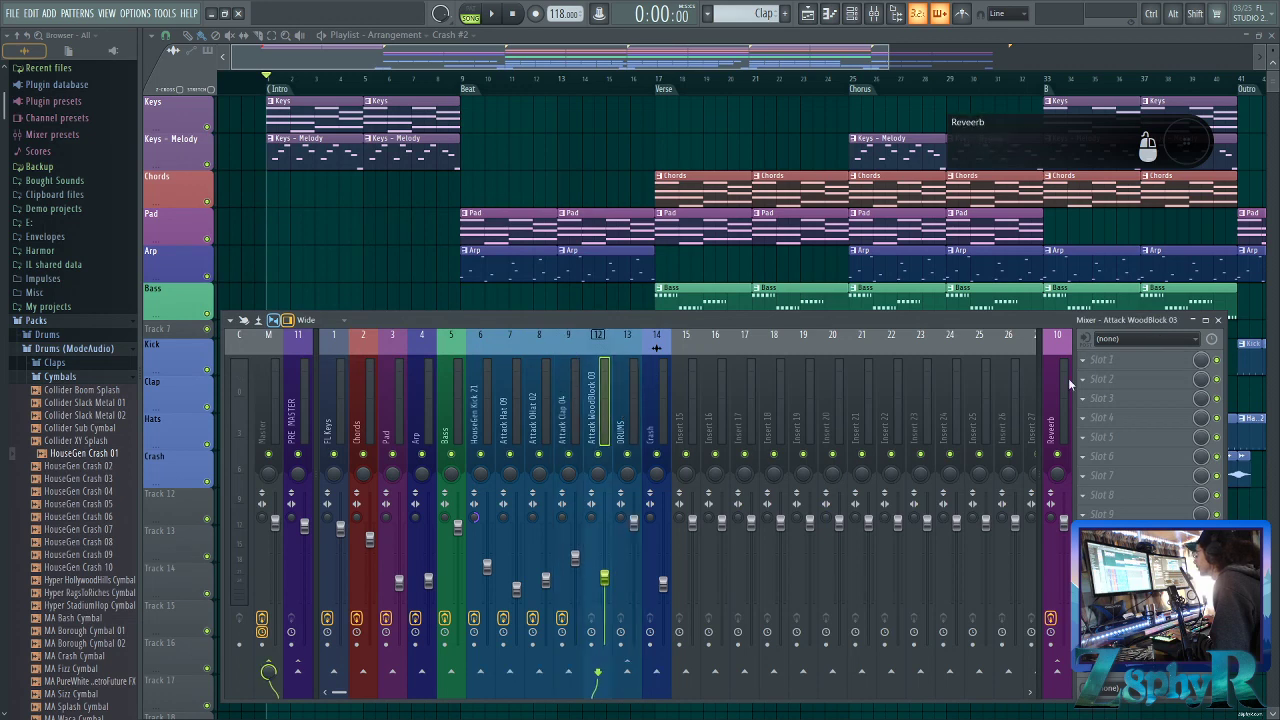
pyautogui.click(1100, 365)
pyautogui.moveTo(1037, 476)
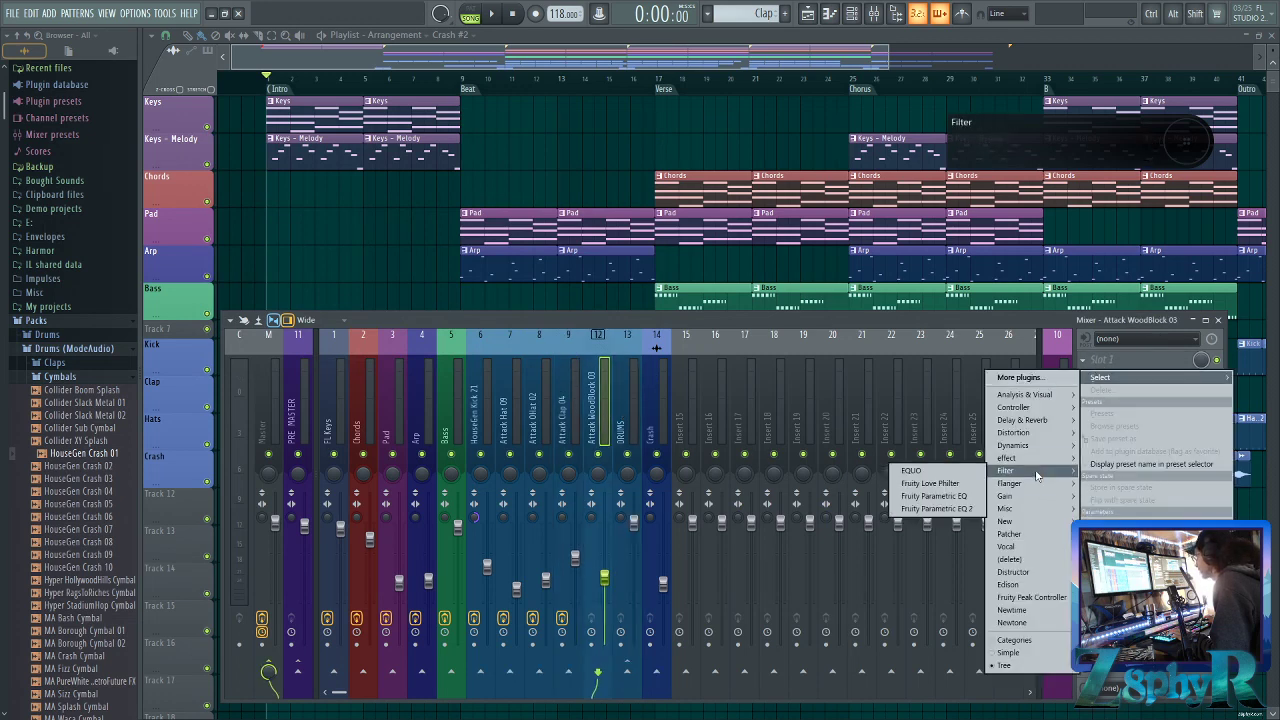
pyautogui.click(930, 510)
pyautogui.click(648, 131)
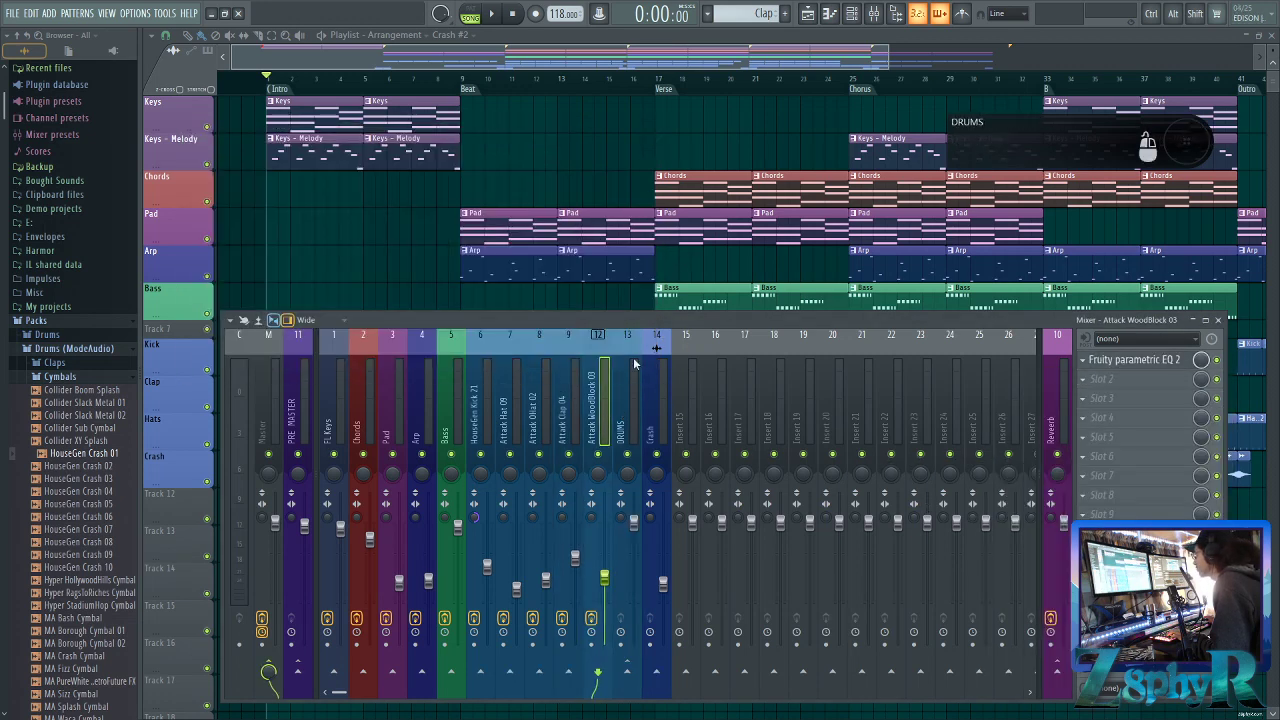
# Load Fruity Parametric EQ 2 in the first effect slot of the DRUMS track and close its window
pyautogui.click(627, 420)
pyautogui.click(1100, 358)
pyautogui.moveTo(1037, 472)
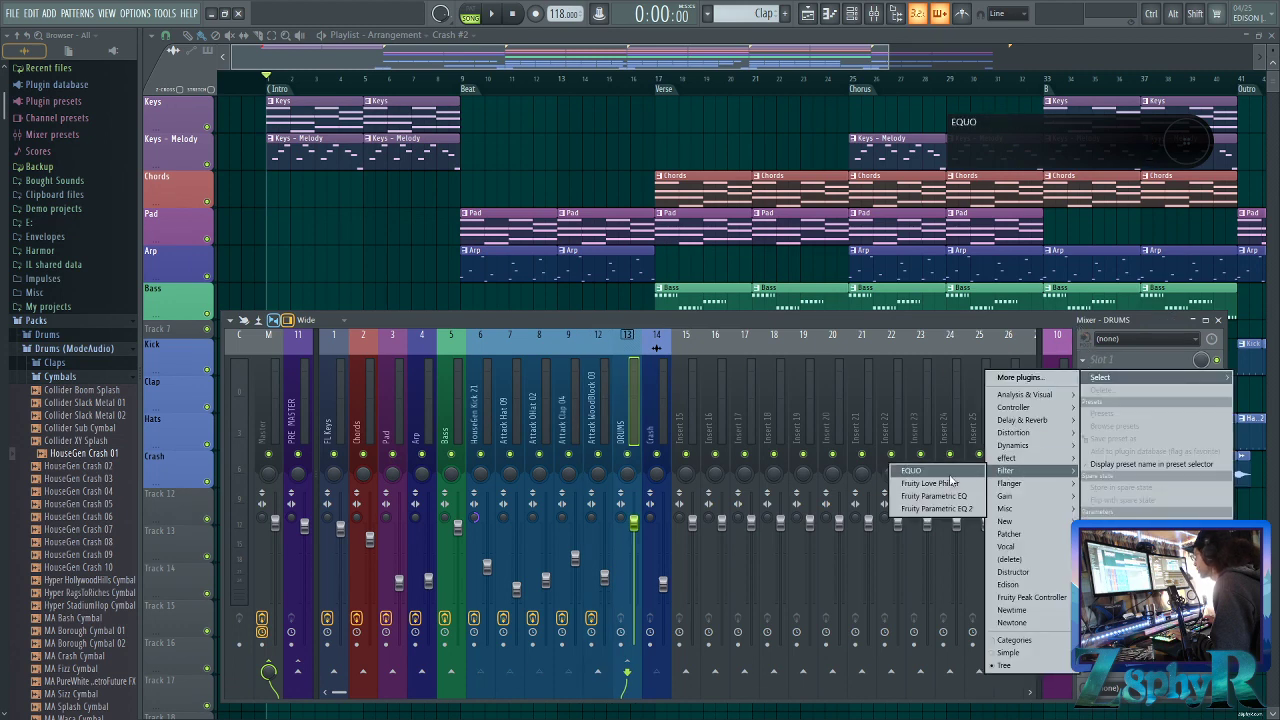
pyautogui.click(930, 508)
pyautogui.click(688, 165)
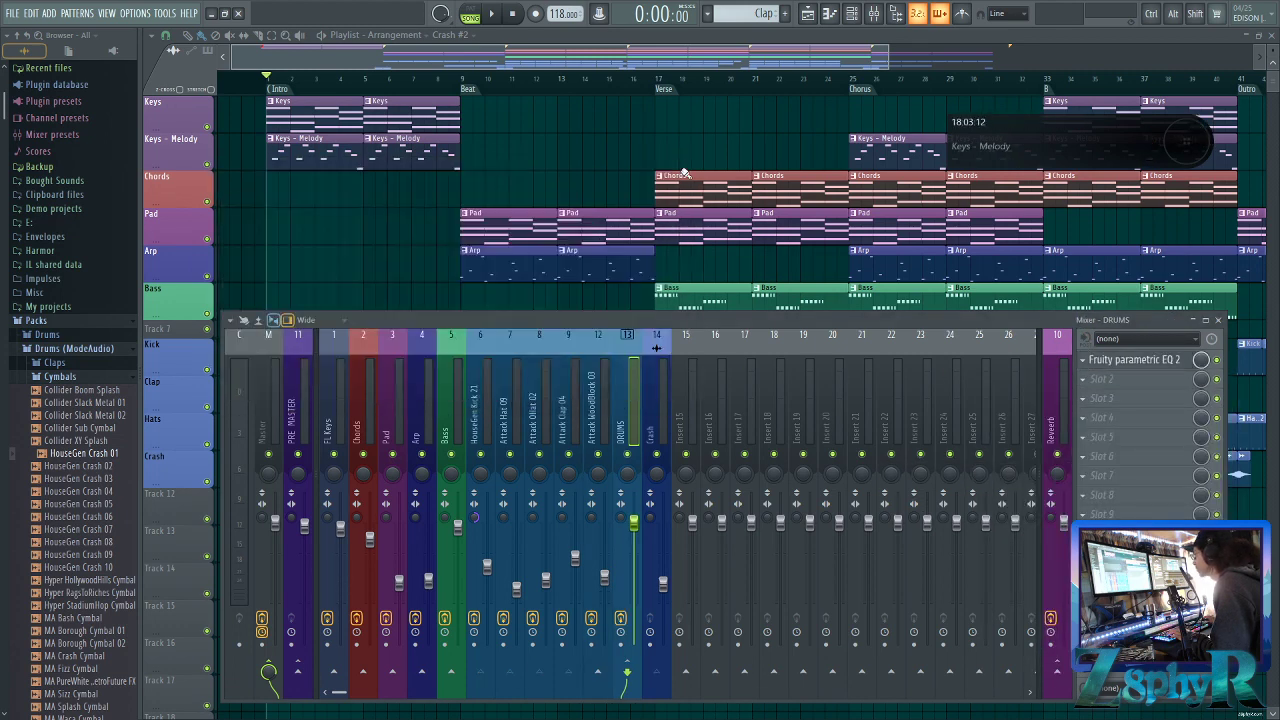
# Select the Chorus section in the playlist, play it in a loop and bring the mixer back up
pyautogui.click(338, 403)
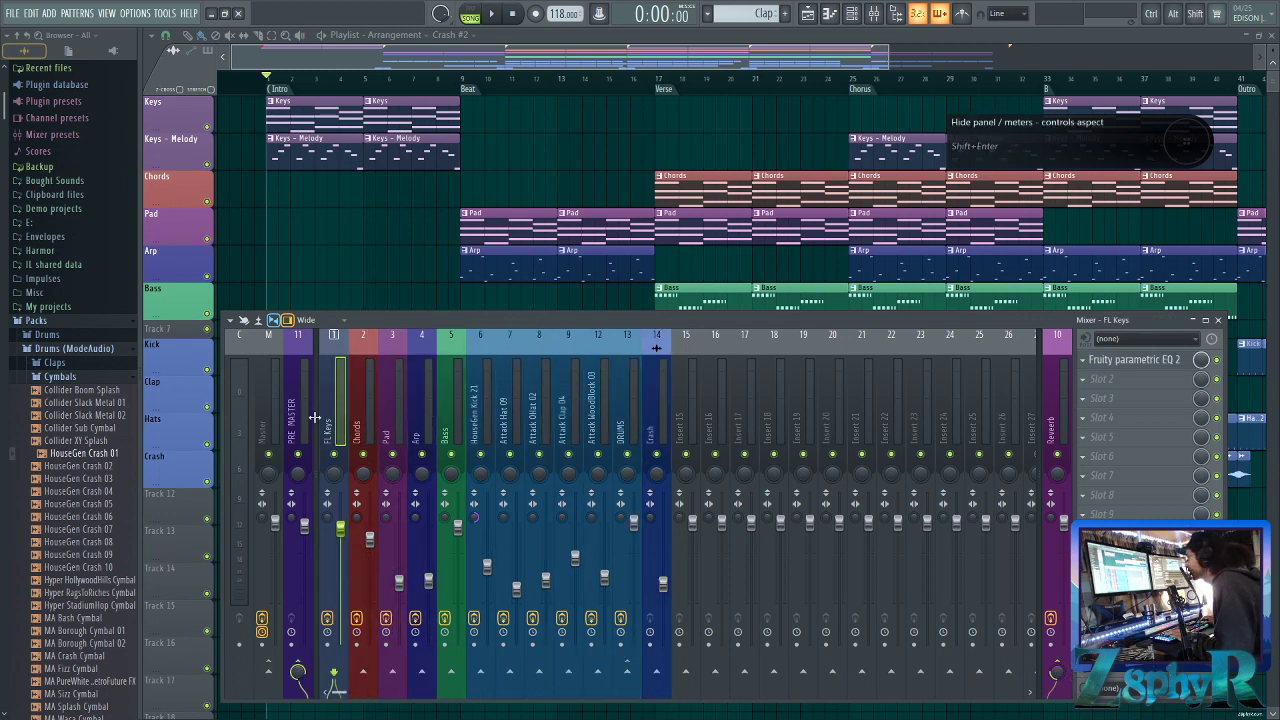
pyautogui.moveTo(516, 57); pyautogui.dragTo(654, 58)
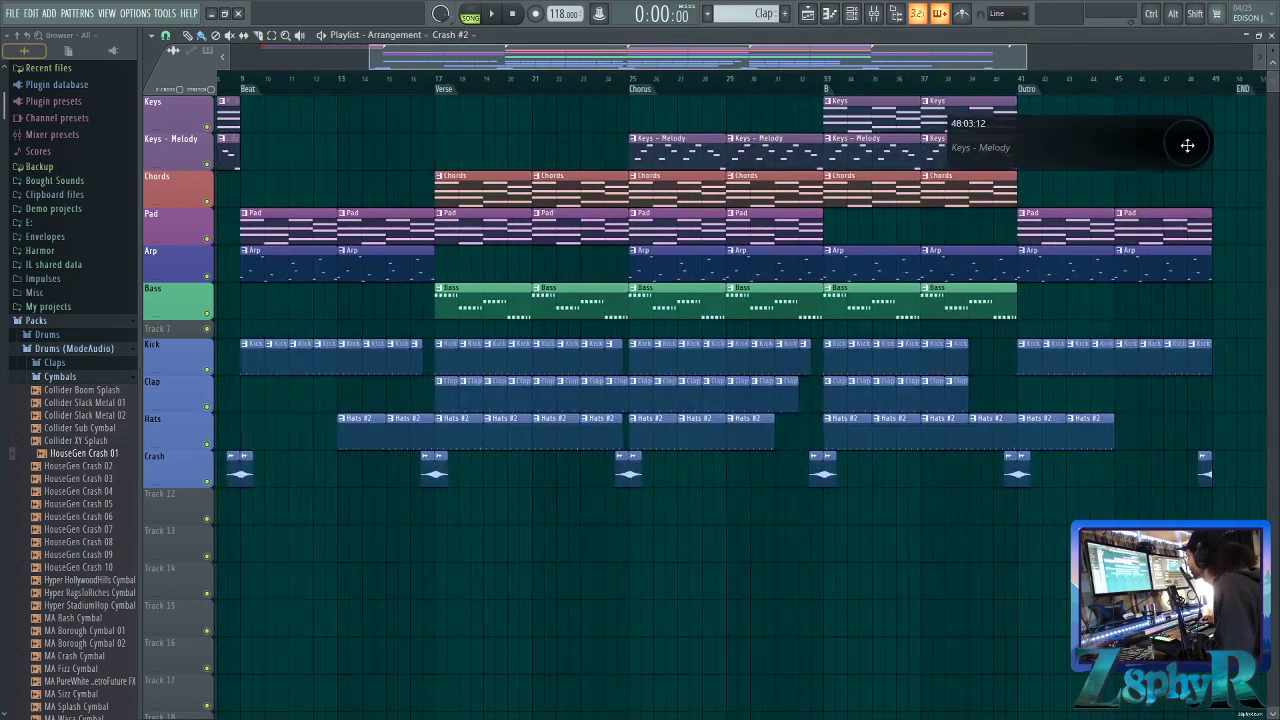
pyautogui.doubleClick(632, 88)
pyautogui.press('space')
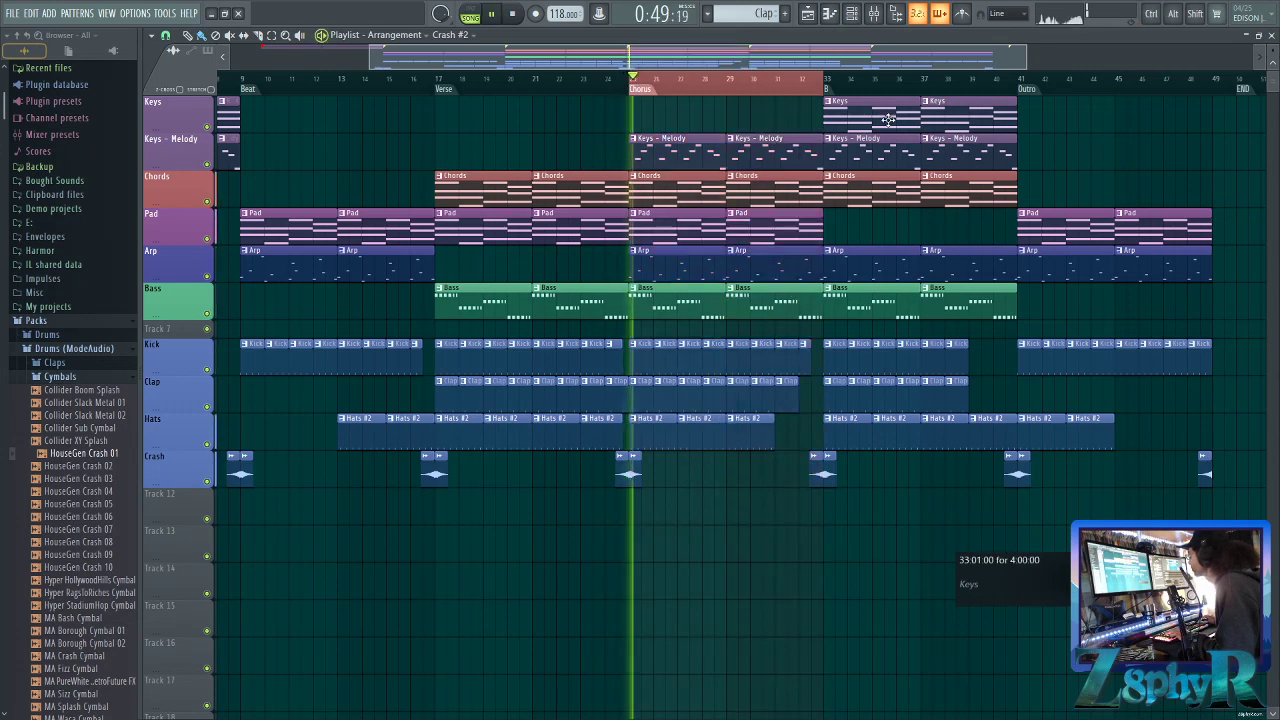
pyautogui.press('F9')
# Cut the lows and boost the upper mids with band 6 in the Arp track's EQ, and send the track to the reverb at 29%
pyautogui.click(364, 432)
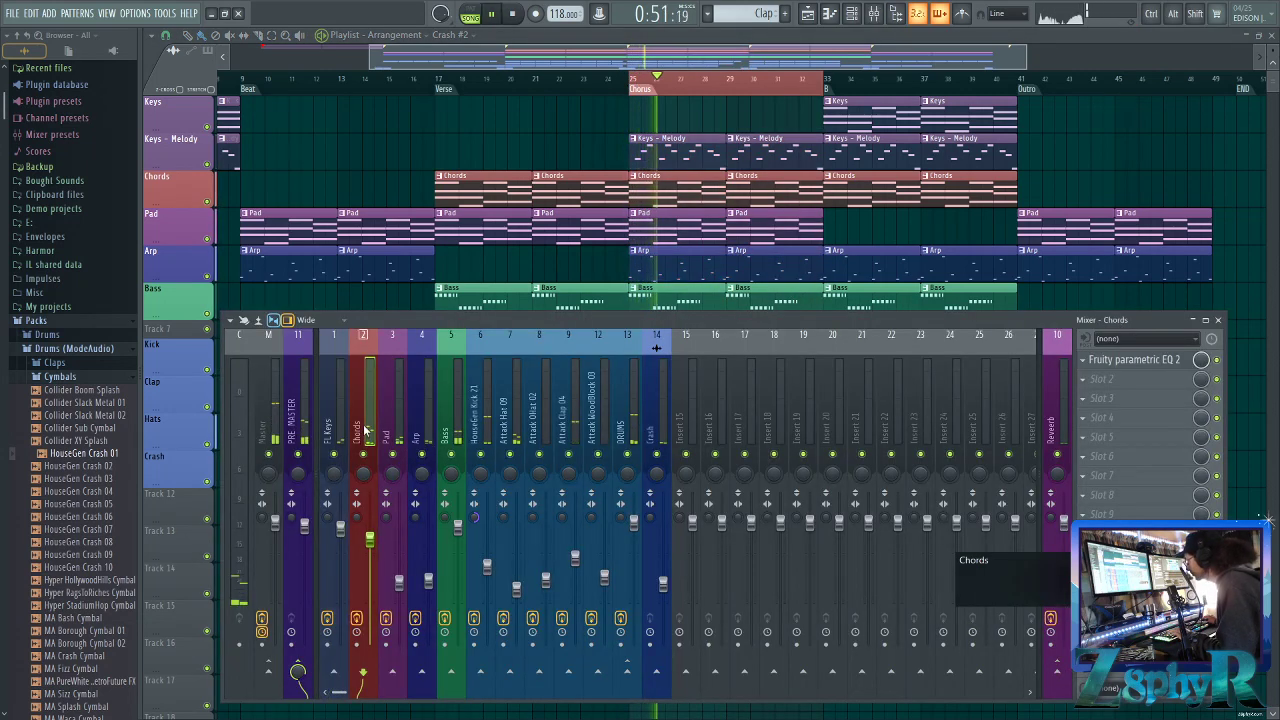
pyautogui.click(422, 438)
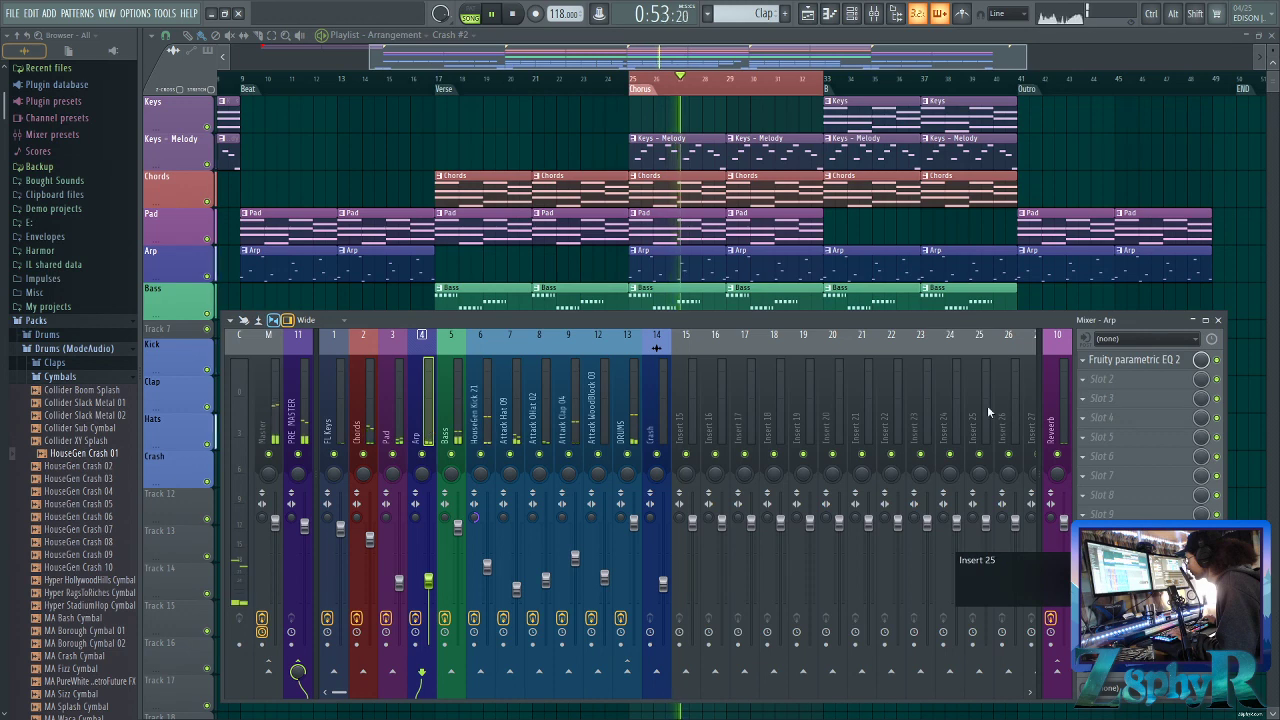
pyautogui.click(1140, 360)
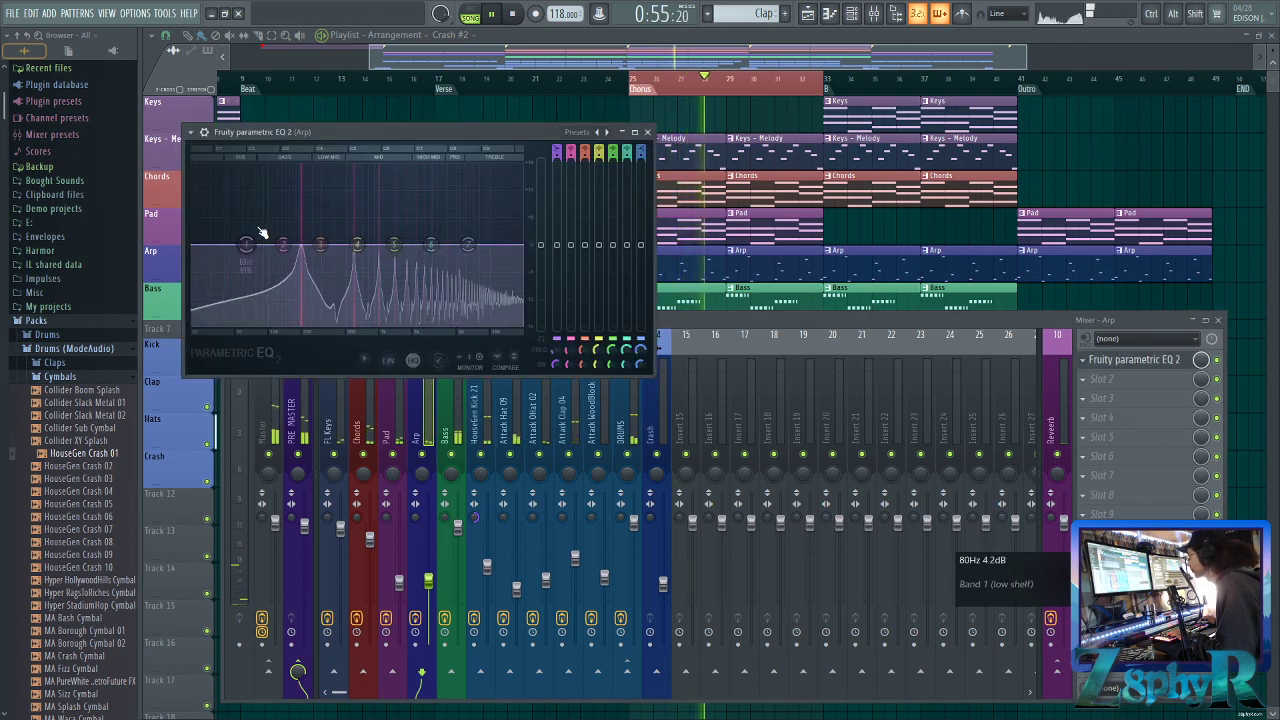
pyautogui.moveTo(258, 322); pyautogui.dragTo(265, 323)
pyautogui.moveTo(284, 244); pyautogui.dragTo(287, 295)
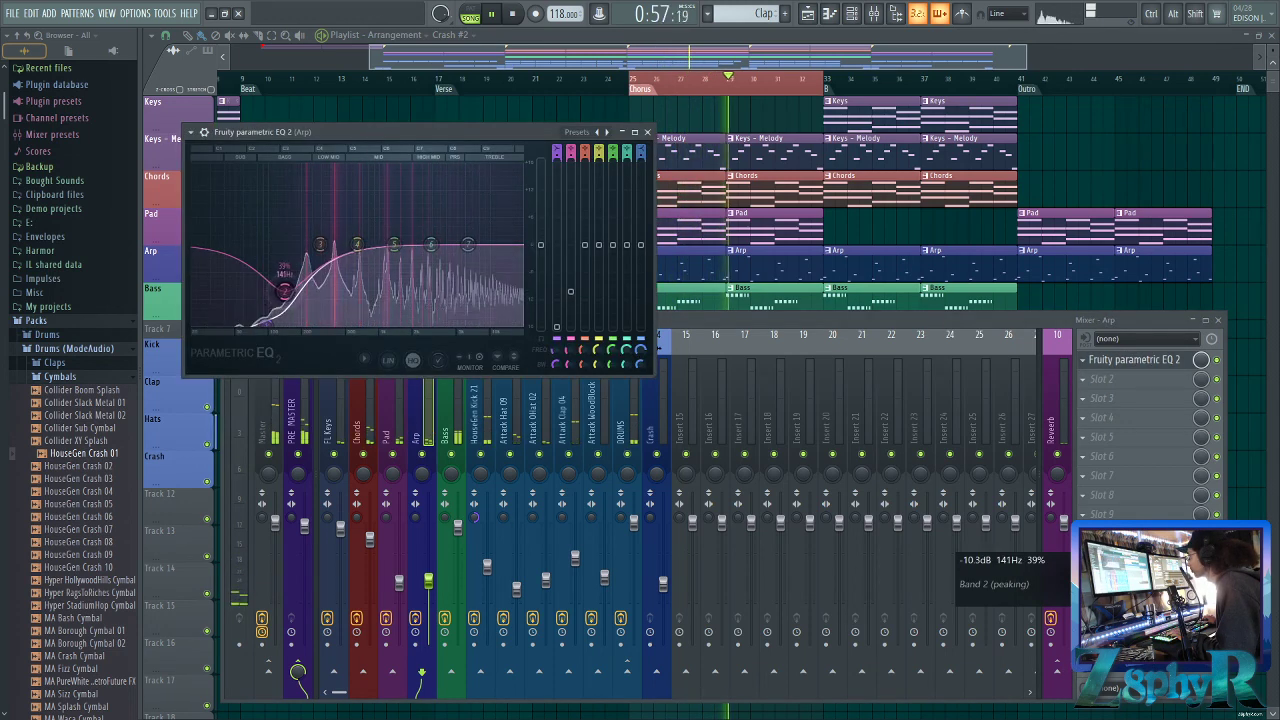
pyautogui.moveTo(357, 244); pyautogui.dragTo(433, 226)
pyautogui.click(656, 348)
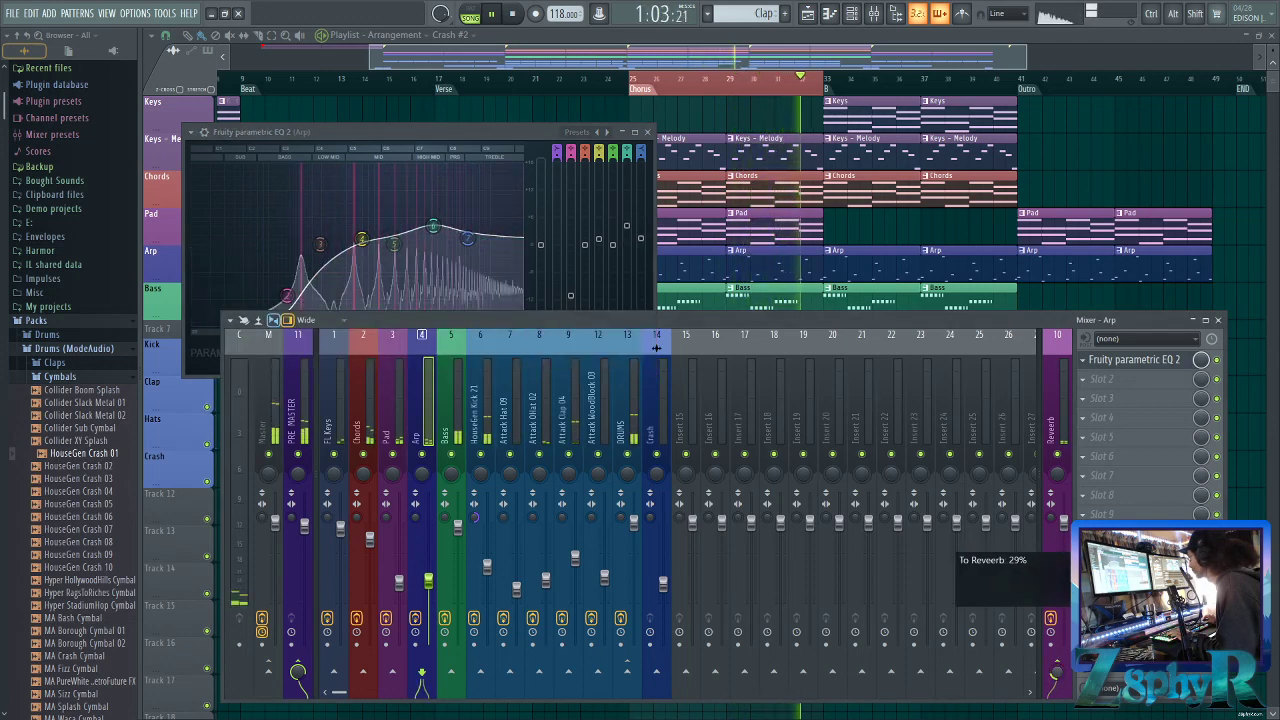
# High-pass the Pad track with EQ band 1, slightly dip its upper bands, and send it to the reverb at 48%
pyautogui.click(389, 408)
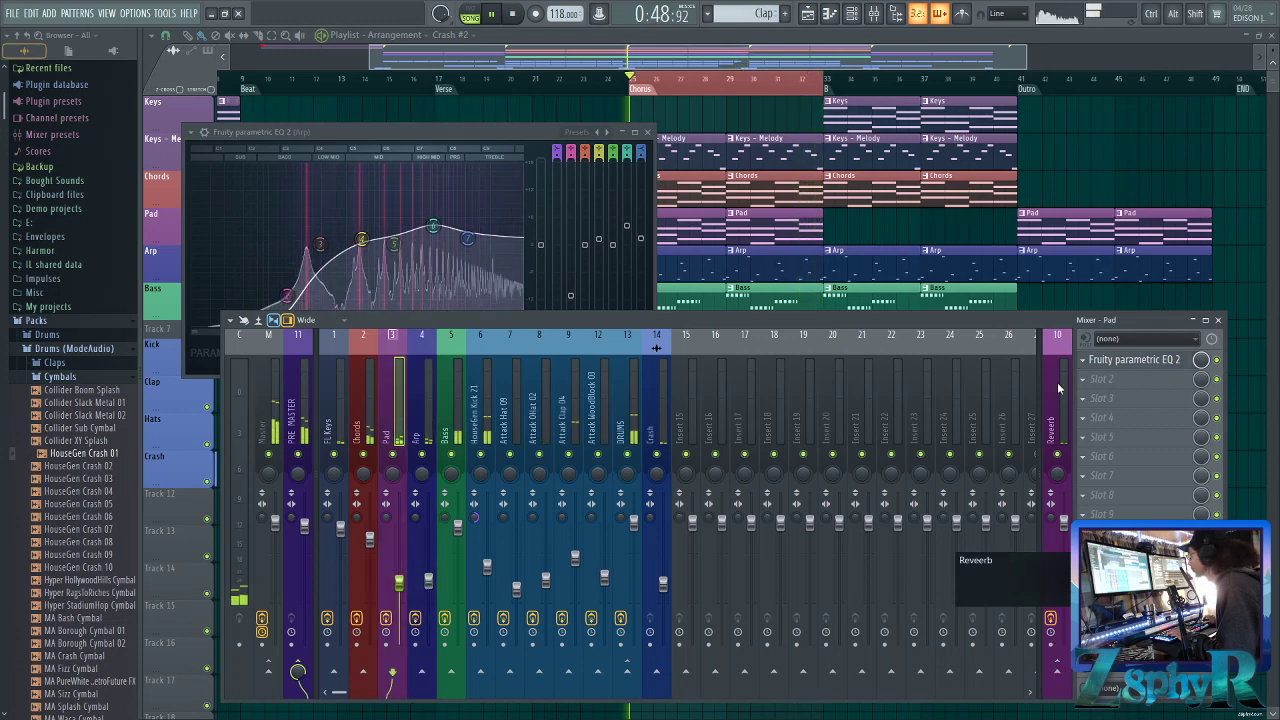
pyautogui.click(1135, 363)
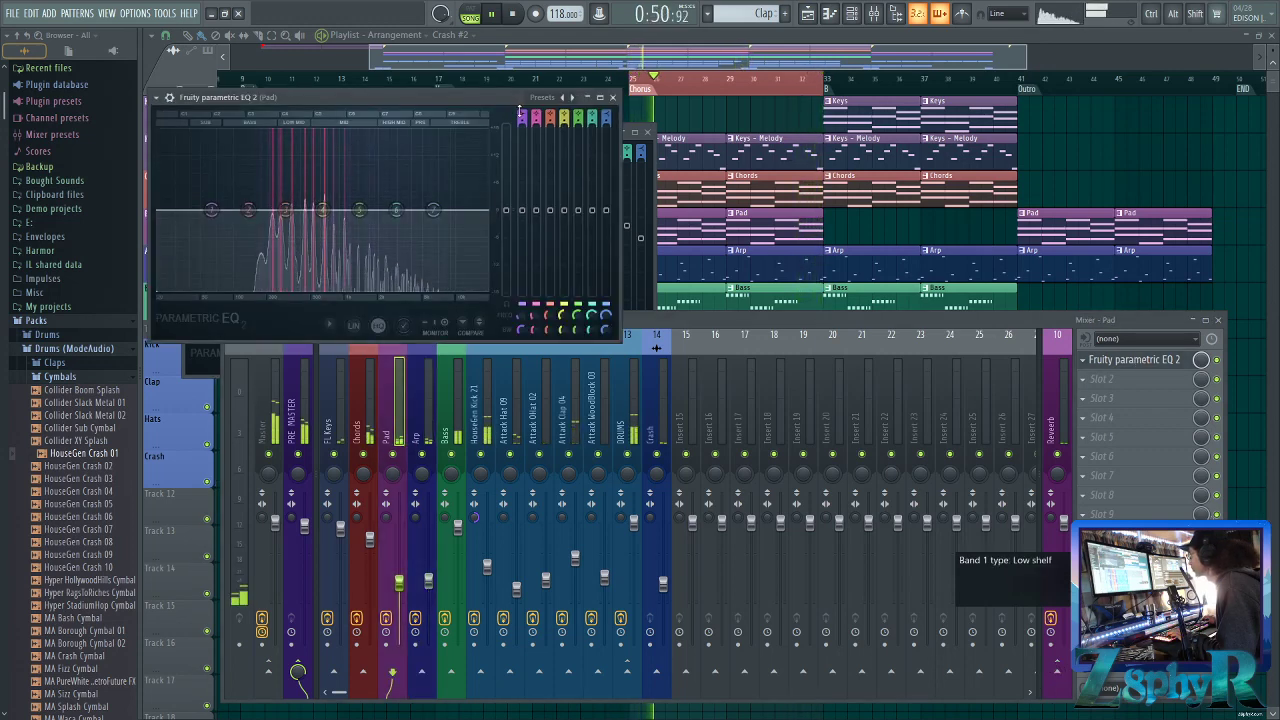
pyautogui.scroll(-2, 520, 112)
pyautogui.moveTo(211, 212); pyautogui.dragTo(242, 210)
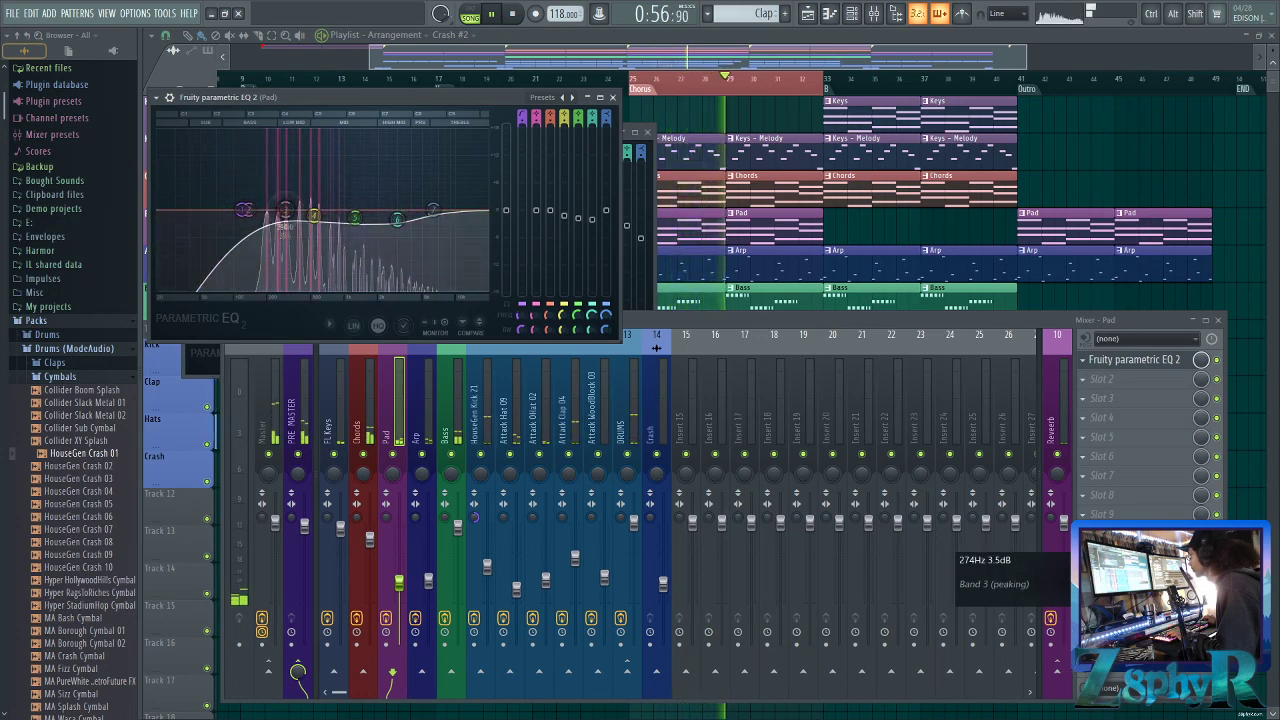
pyautogui.moveTo(282, 212); pyautogui.dragTo(278, 202)
pyautogui.hotkey('ctrl', 'z')
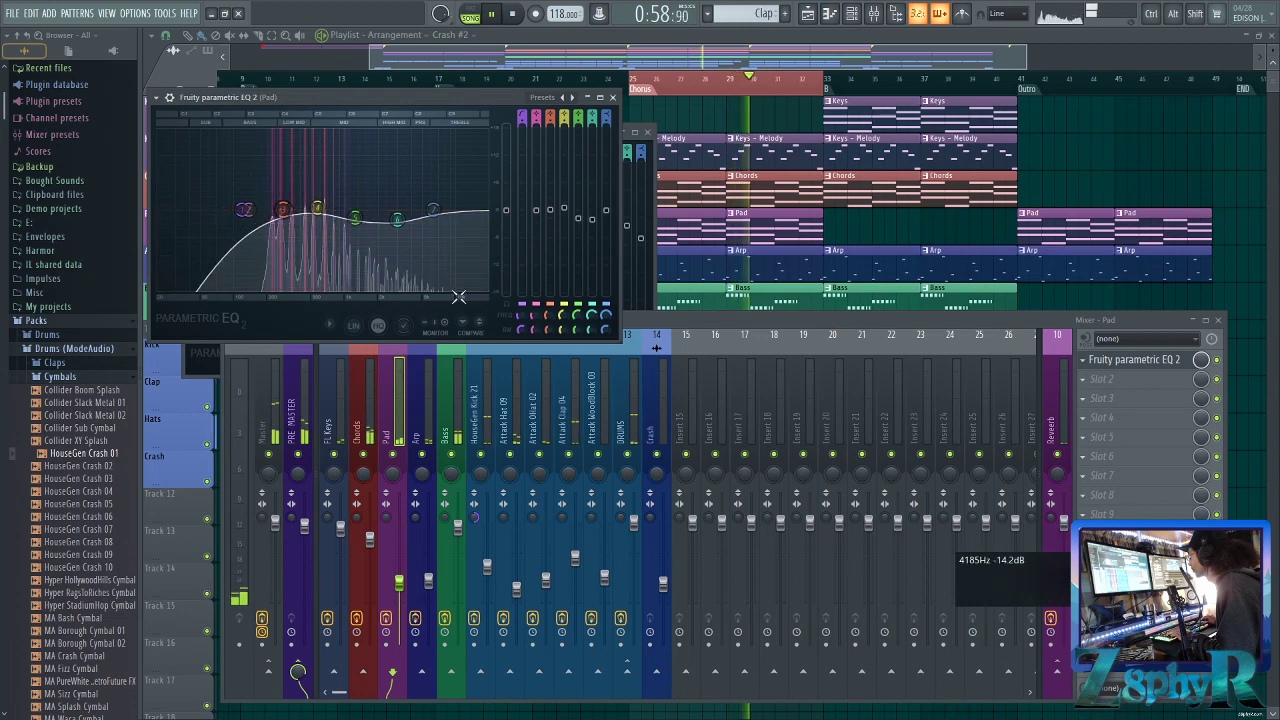
pyautogui.click(1057, 674)
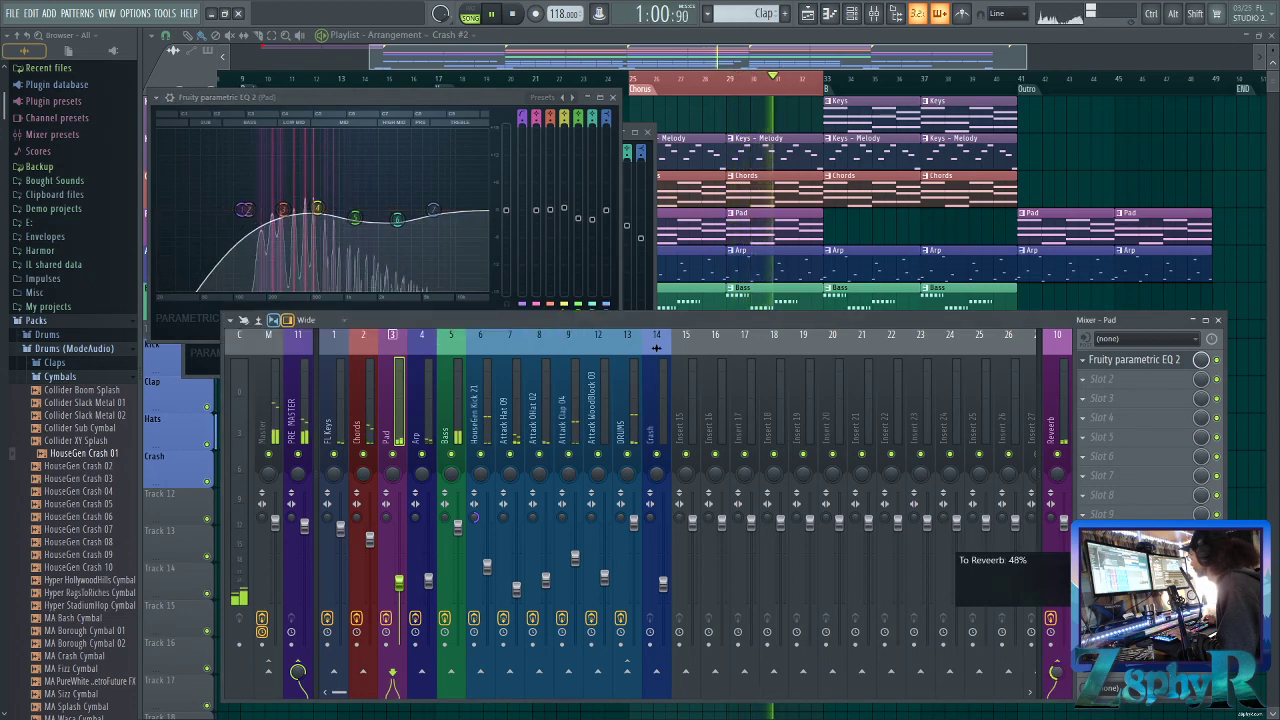
# Shape the Chords track's EQ with a steep band 1 high-pass, a slight band 3 boost and small cuts on bands 6 and 7
pyautogui.click(372, 424)
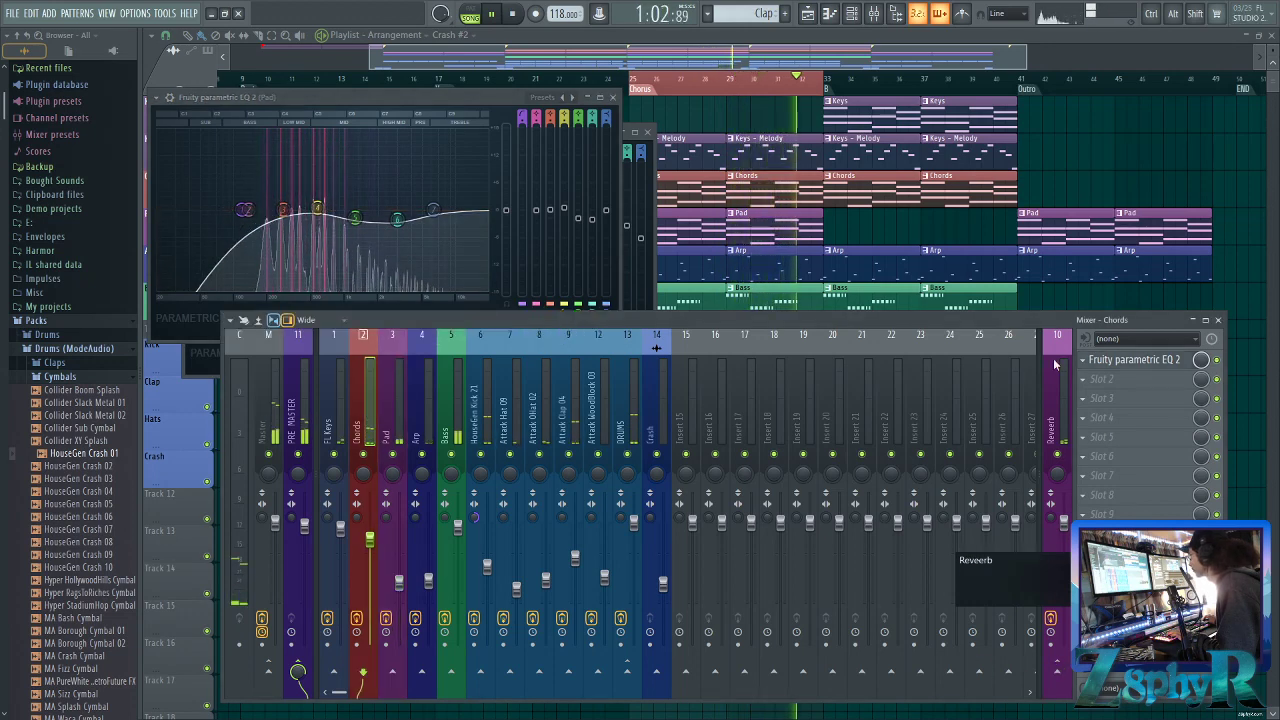
pyautogui.click(1100, 360)
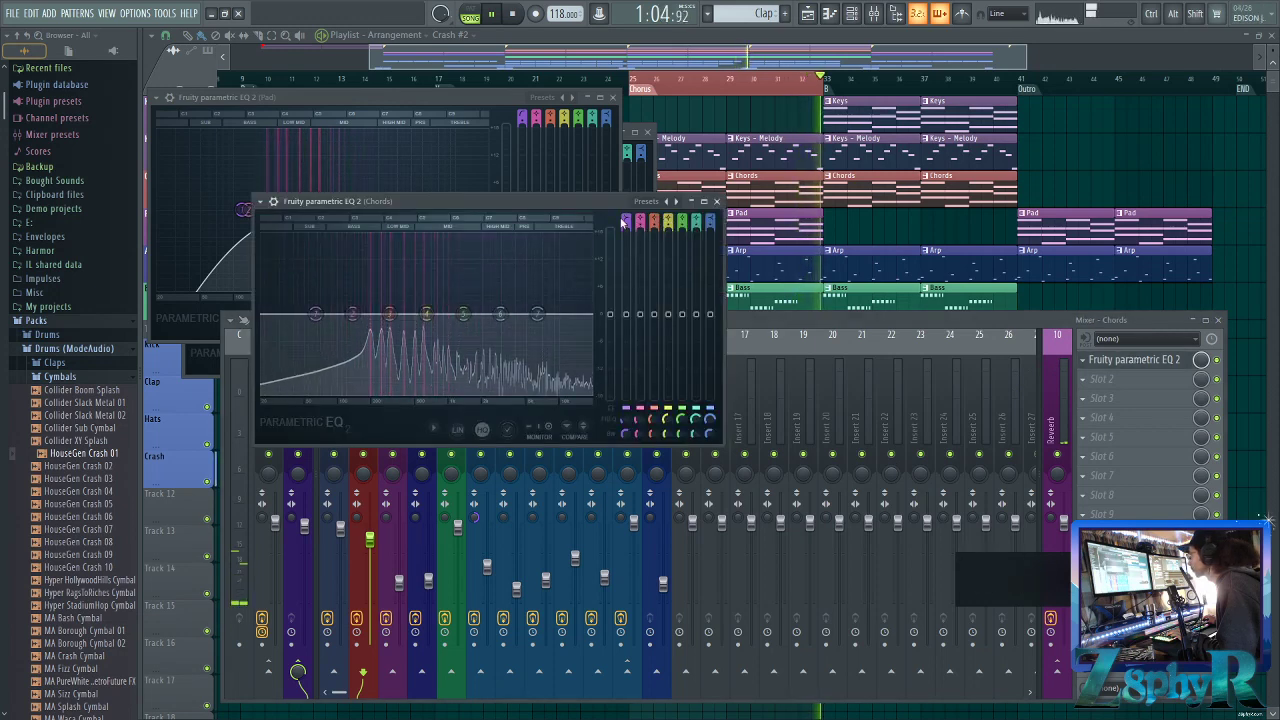
pyautogui.scroll(-2, 626, 219)
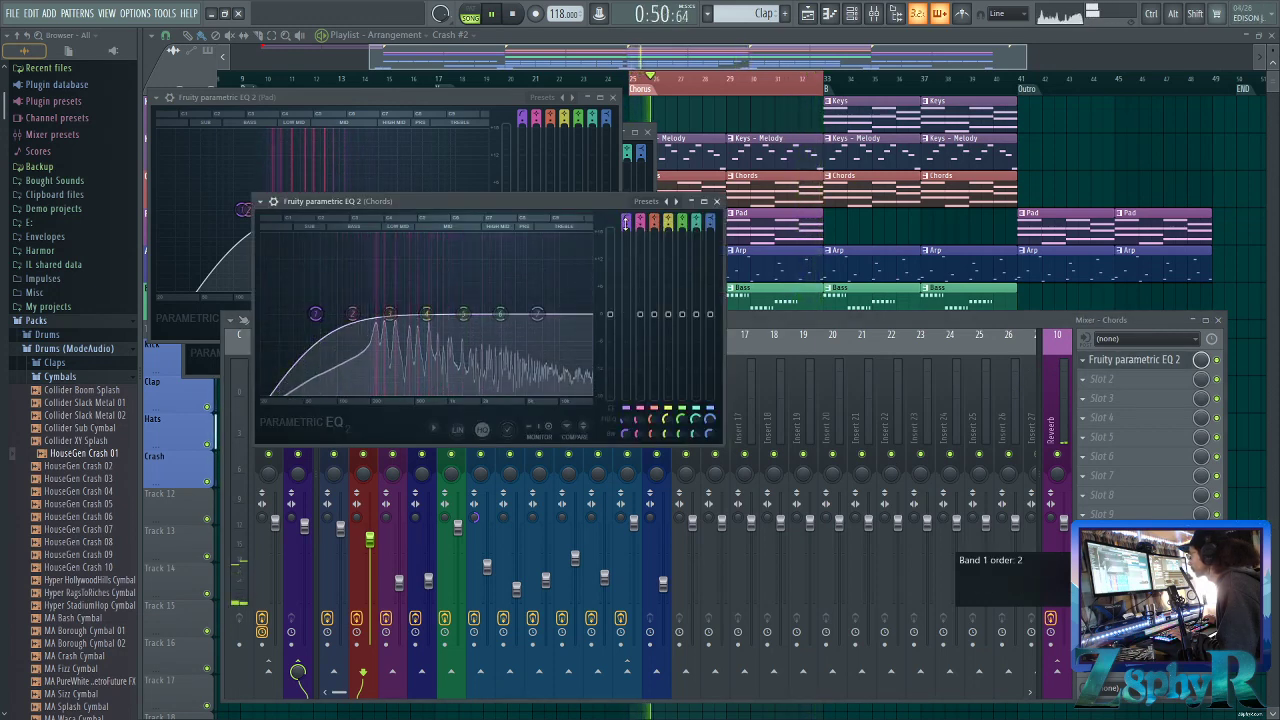
pyautogui.moveTo(315, 314); pyautogui.dragTo(427, 333)
pyautogui.moveTo(500, 314); pyautogui.dragTo(424, 314)
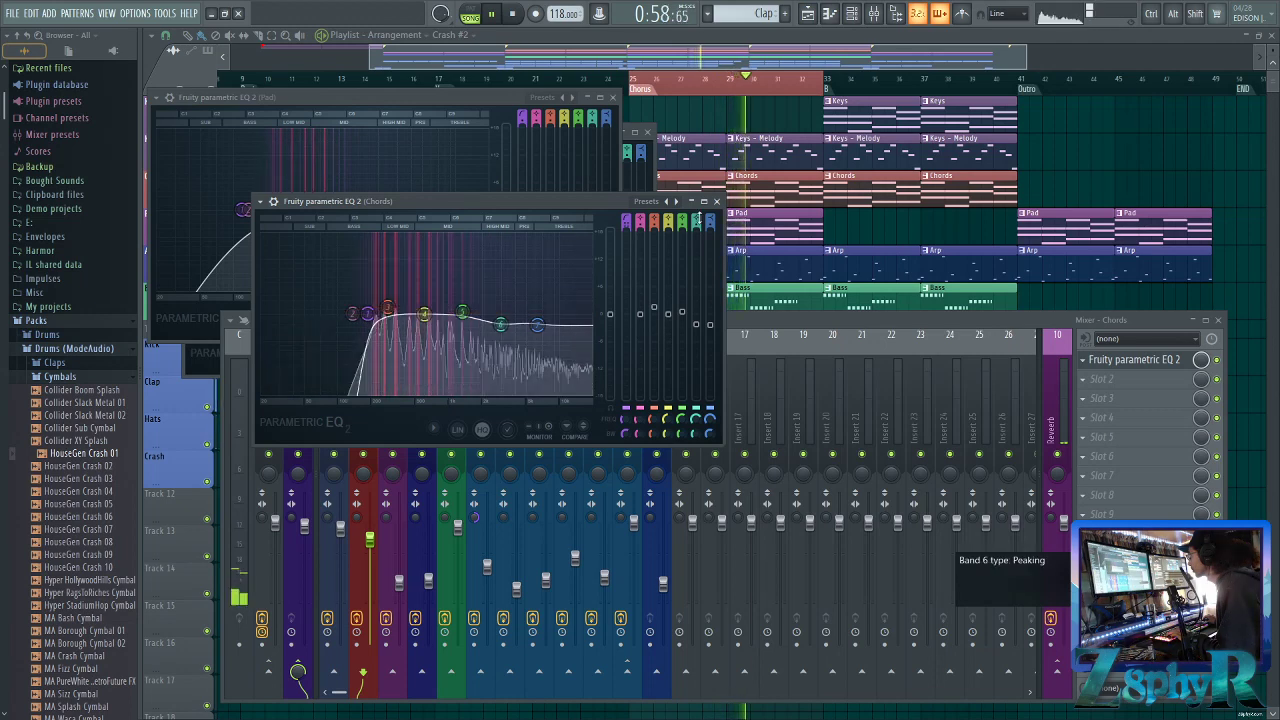
# Close the Chords, Pad and Arp EQ windows
pyautogui.click(717, 202)
pyautogui.click(613, 98)
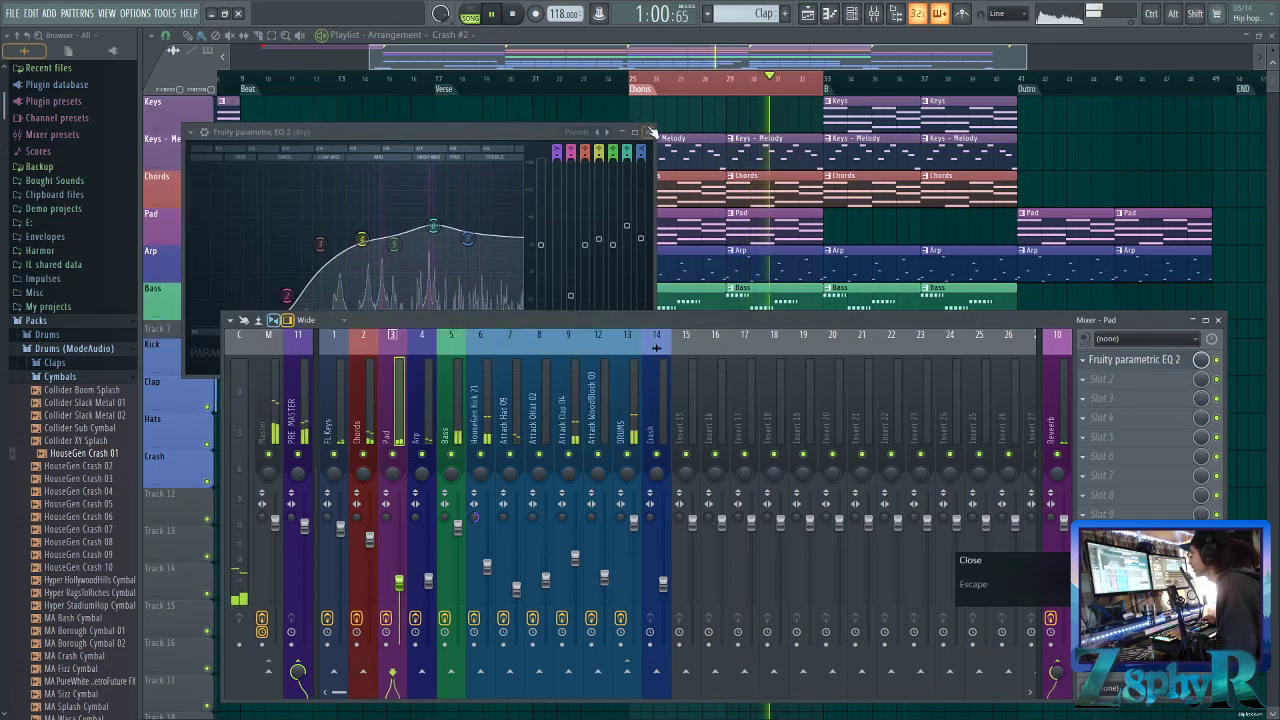
pyautogui.click(645, 131)
# Stop playback and set band 1 of the HouseGen Kick 21 track's EQ to a high-pass at about 39 Hz
pyautogui.click(270, 400)
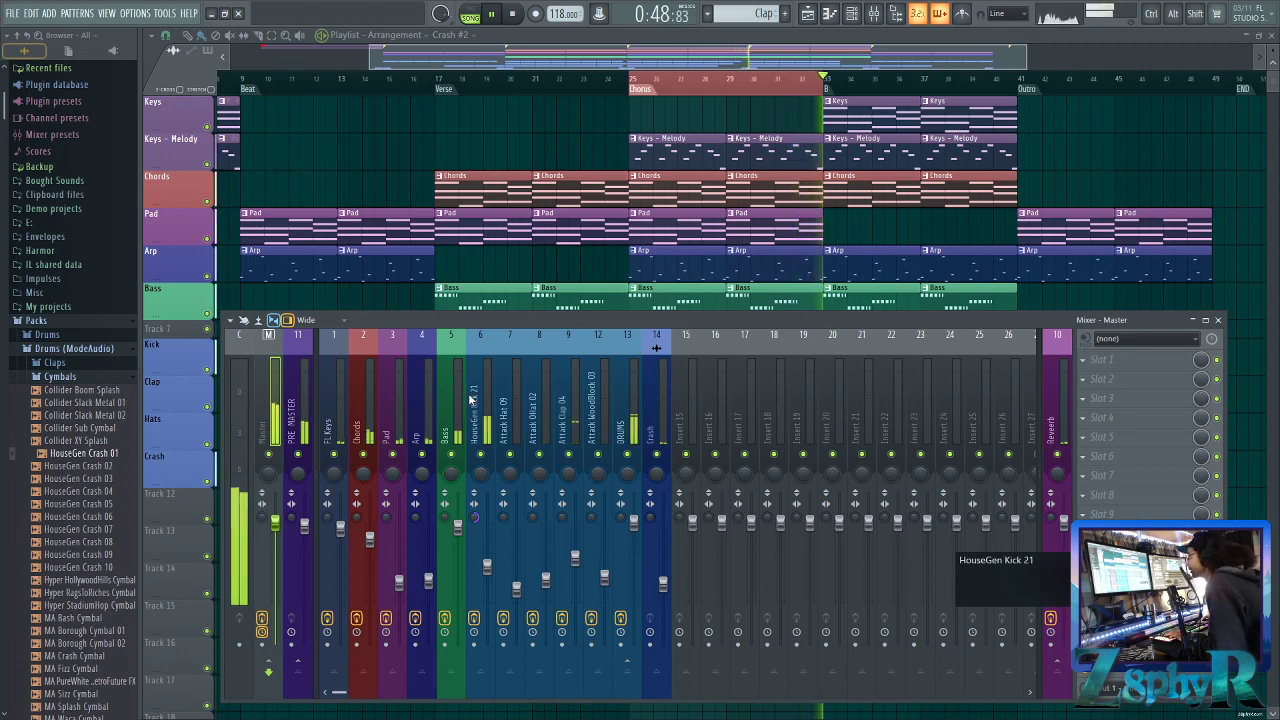
pyautogui.click(480, 400)
pyautogui.click(1140, 359)
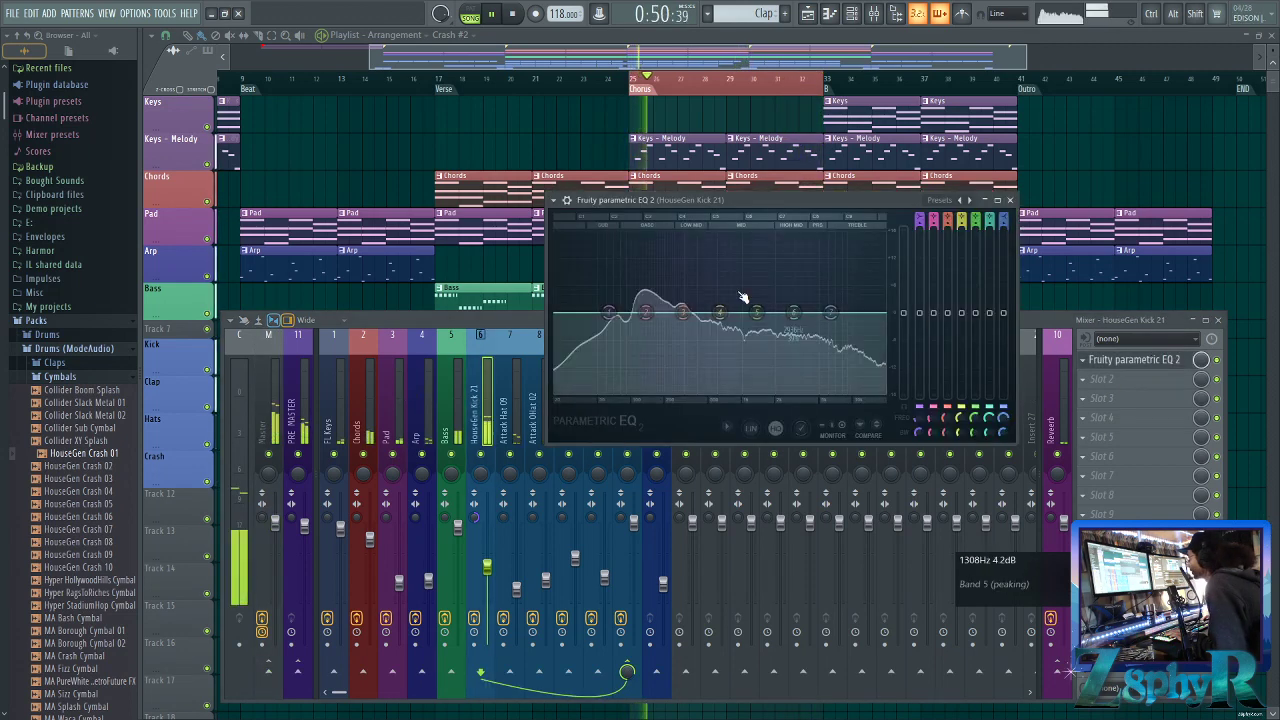
pyautogui.press('space')
pyautogui.moveTo(920, 218); pyautogui.dragTo(920, 270)
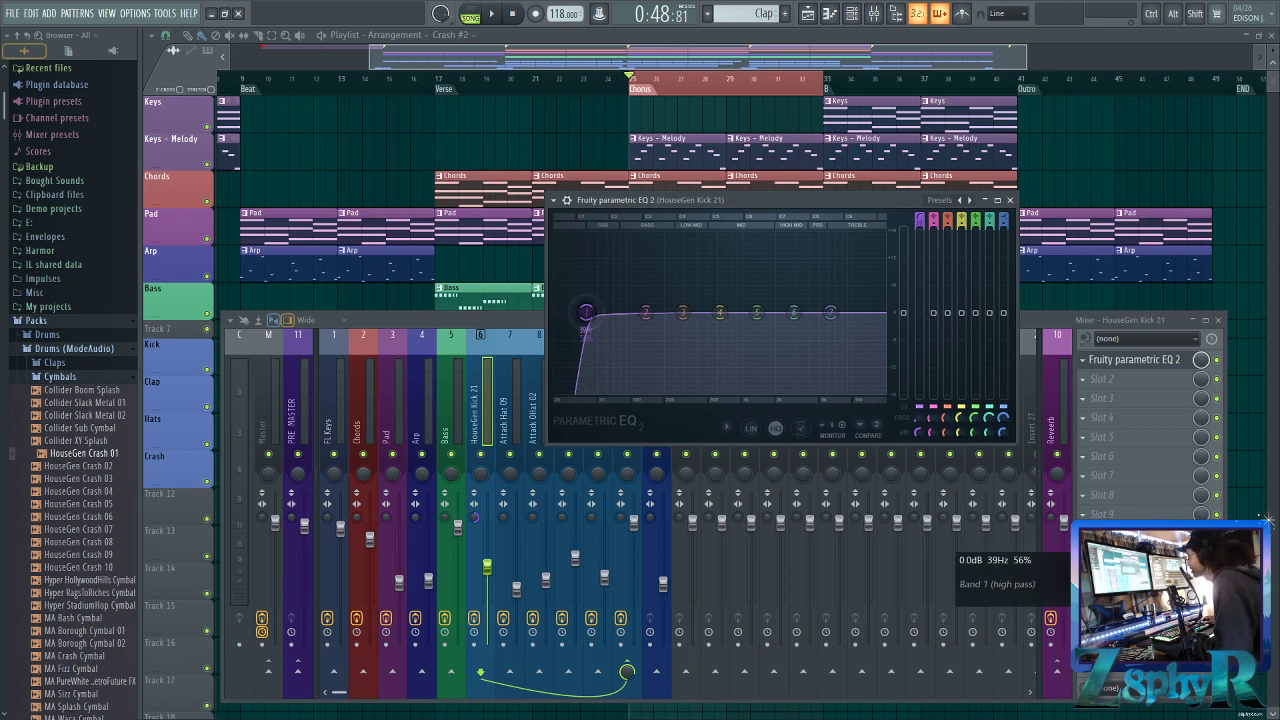
# Raise the HouseGen Kick 21 EQ's band 1 high-pass to about 44 Hz during playback, stop, and close the EQ window
pyautogui.press('space')
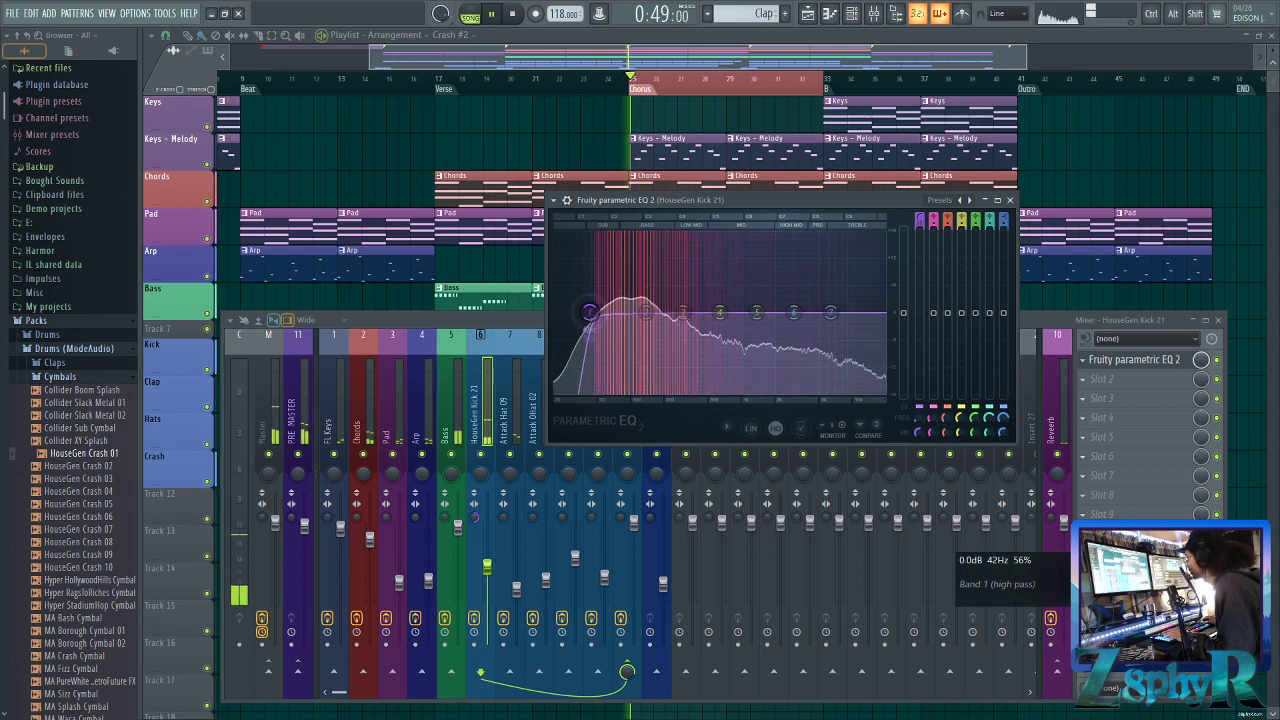
pyautogui.moveTo(590, 312)
pyautogui.mouseDown()
pyautogui.moveTo(642, 313)
pyautogui.moveTo(591, 312)
pyautogui.mouseUp()
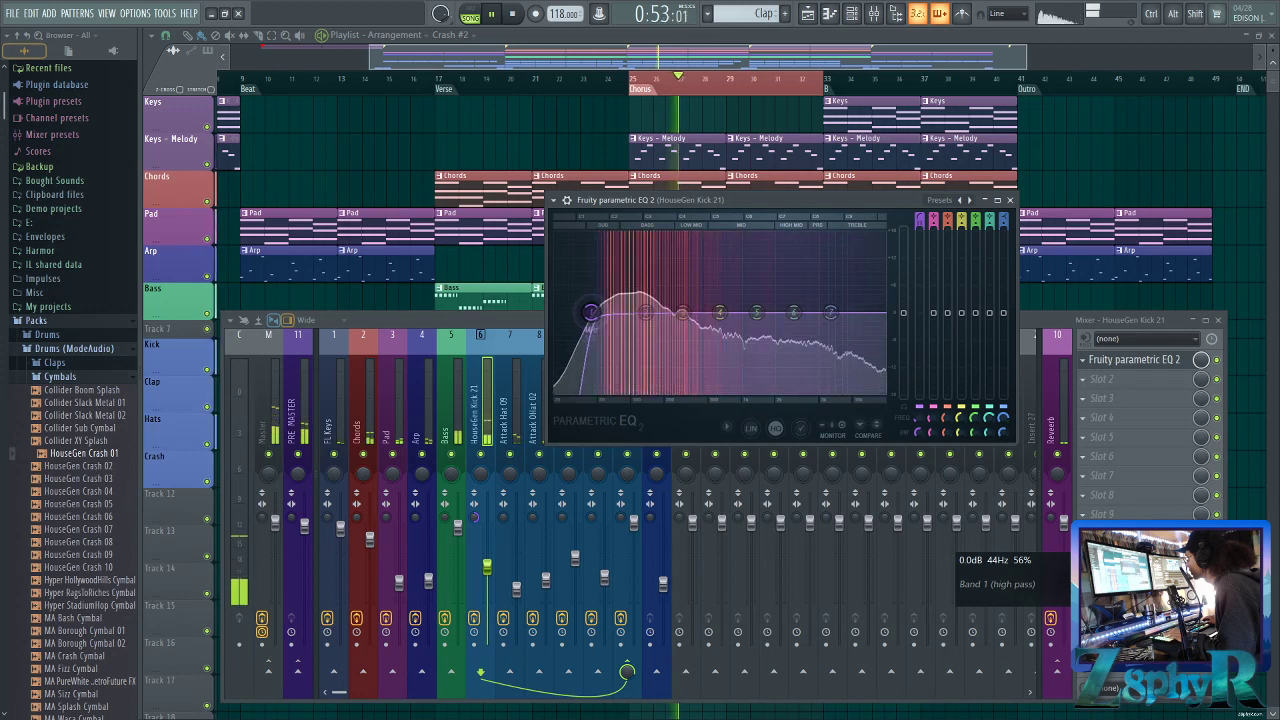
pyautogui.press('space')
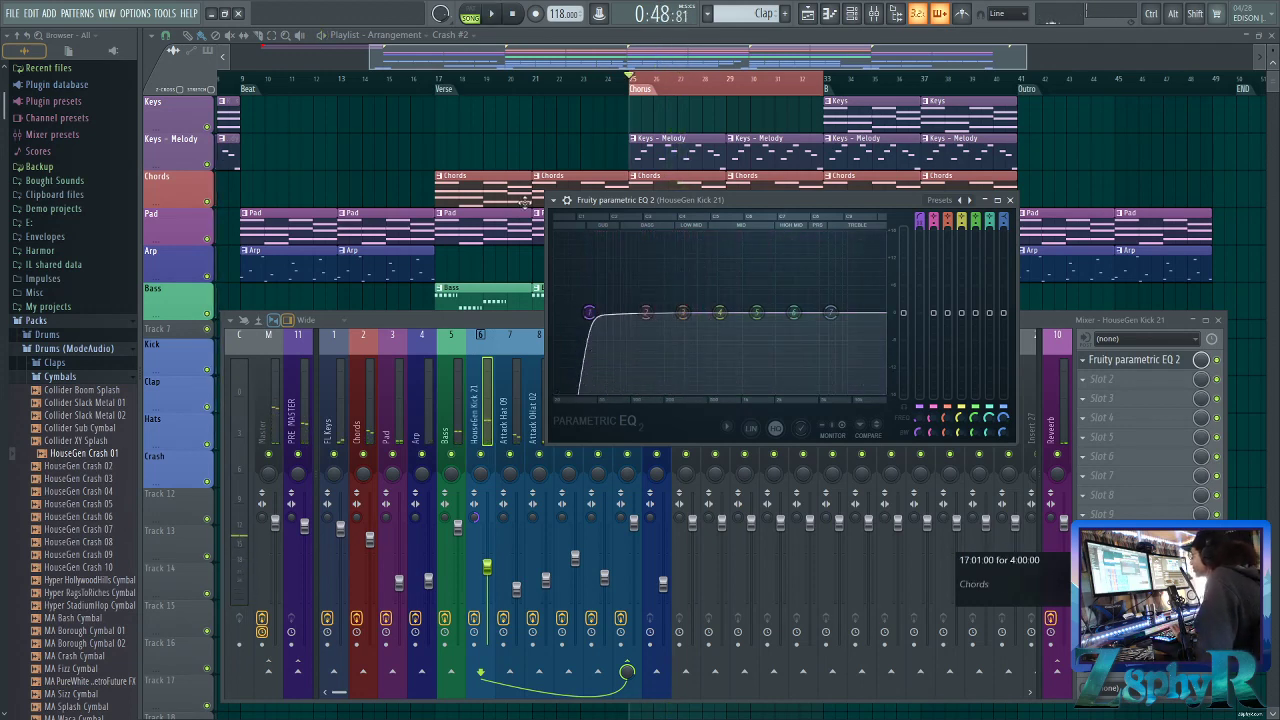
pyautogui.moveTo(755, 202); pyautogui.dragTo(511, 177)
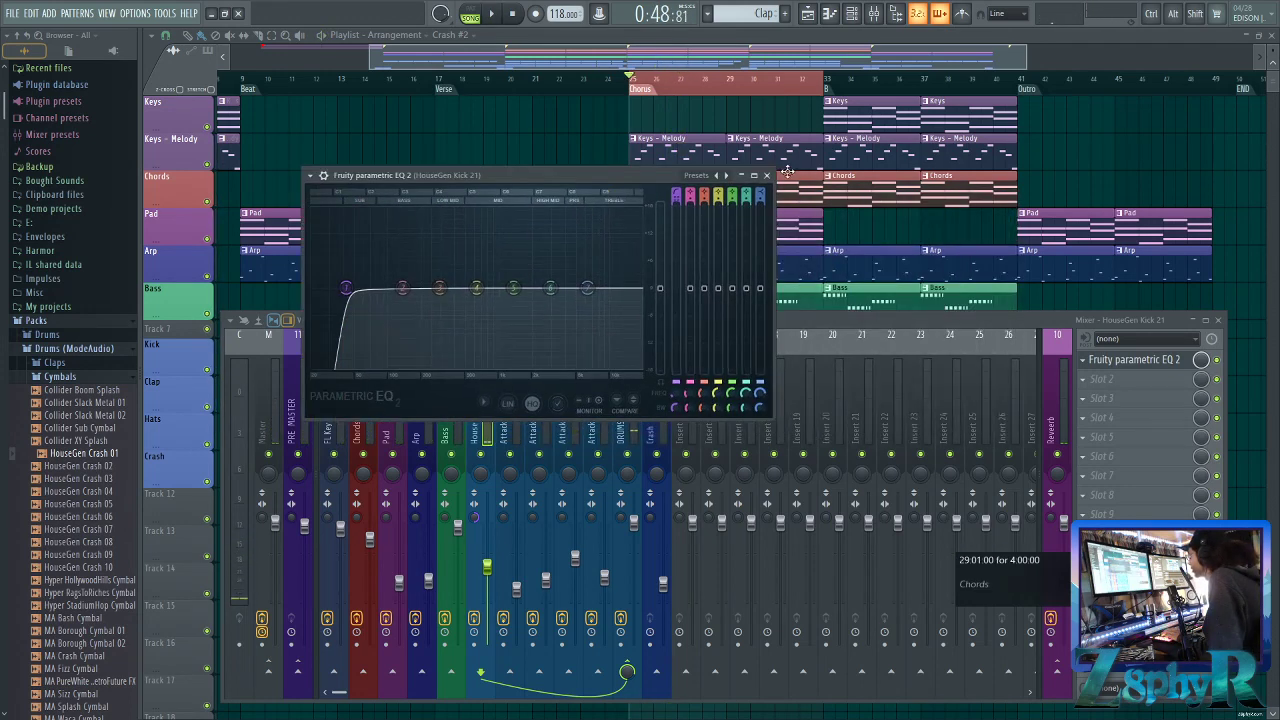
pyautogui.click(767, 176)
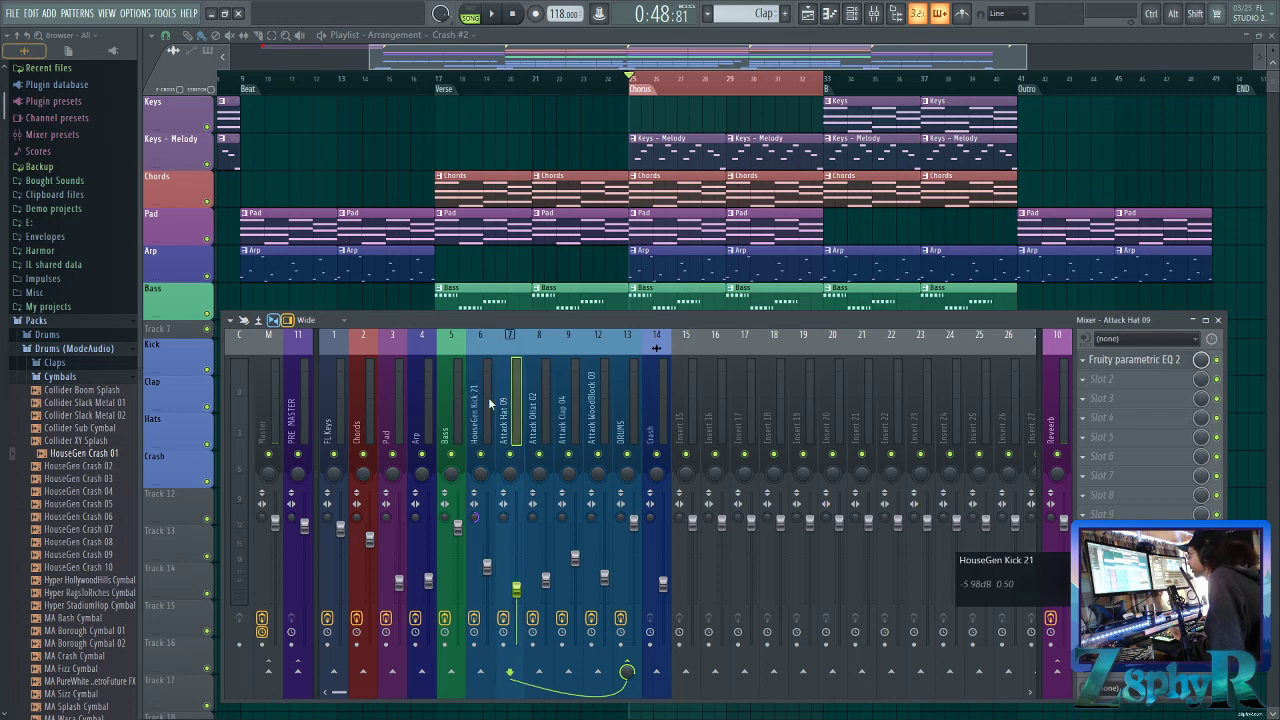
# Check the effect slots of the woodblock, DRUMS and clap tracks, and reopen the HouseGen Kick 21 EQ
pyautogui.click(601, 405)
pyautogui.click(632, 408)
pyautogui.click(575, 415)
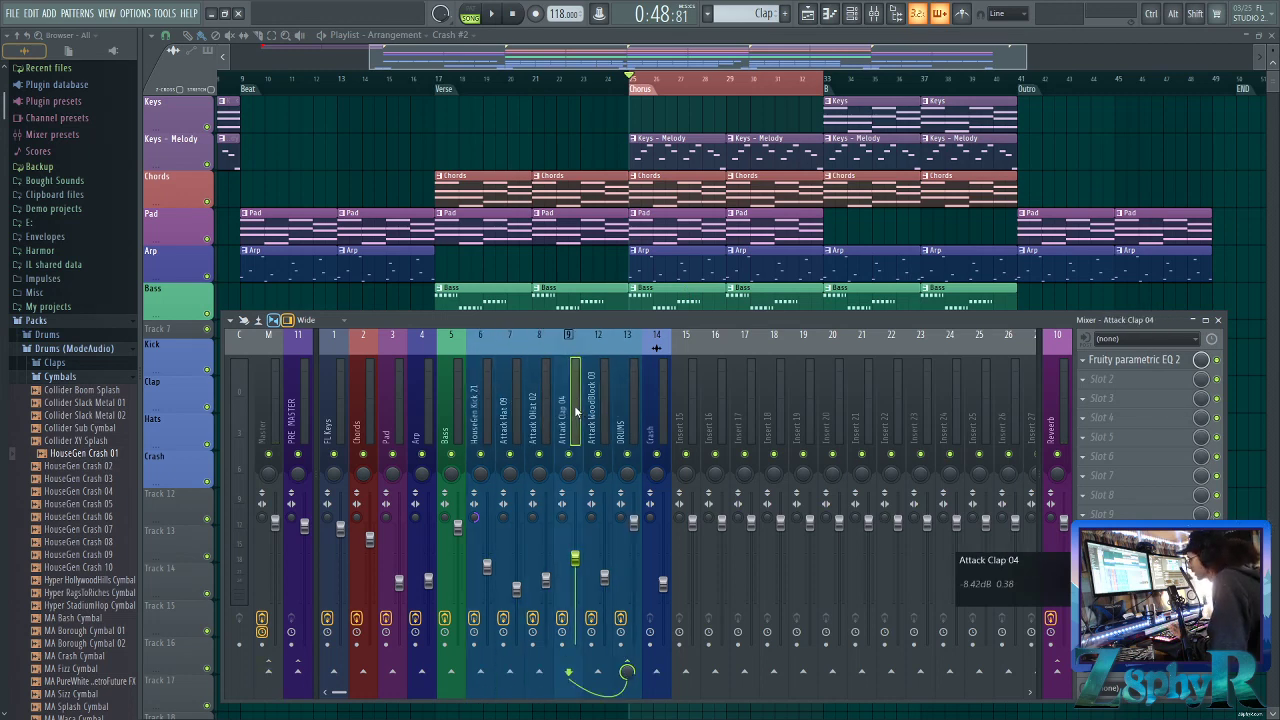
pyautogui.click(480, 425)
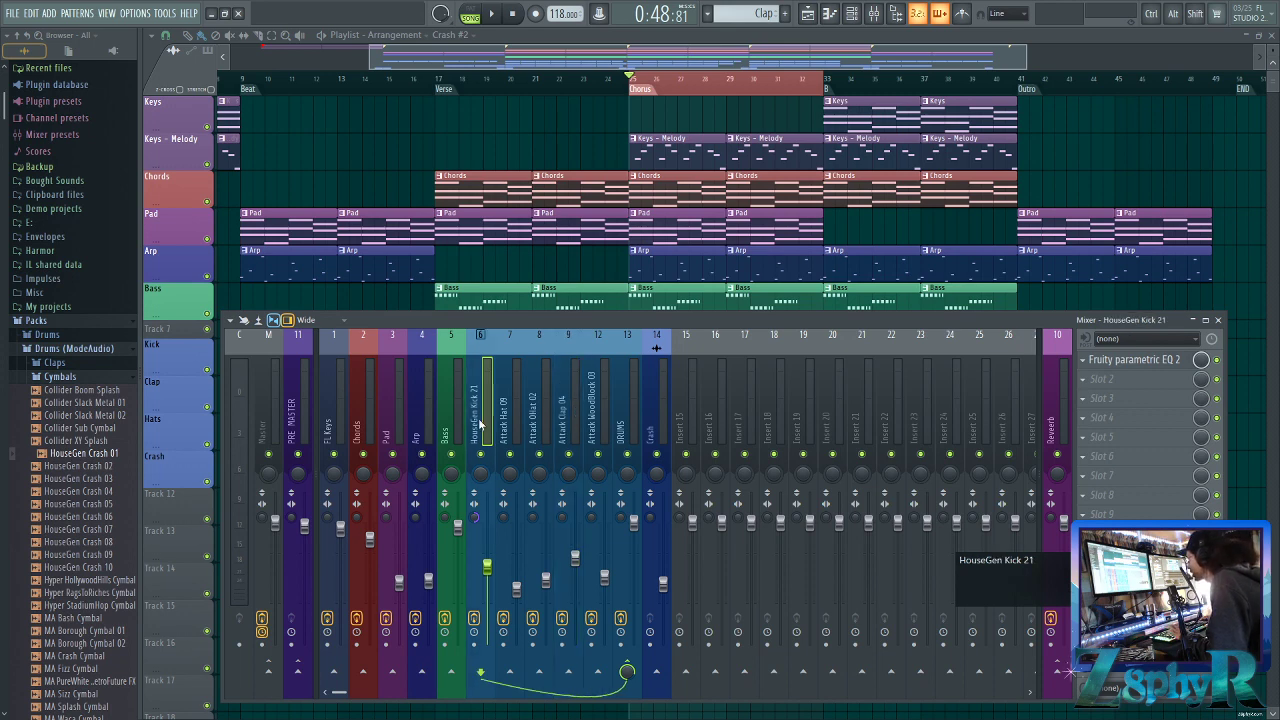
pyautogui.click(1140, 360)
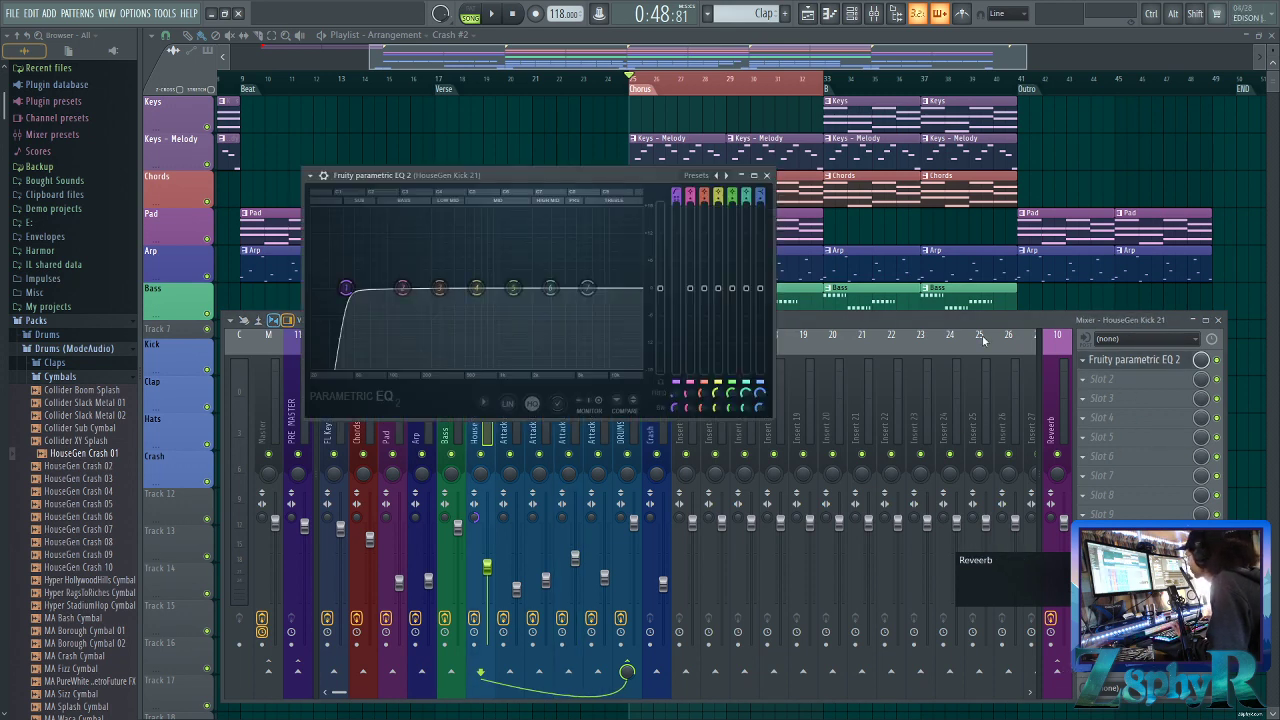
pyautogui.moveTo(539, 172); pyautogui.dragTo(629, 189)
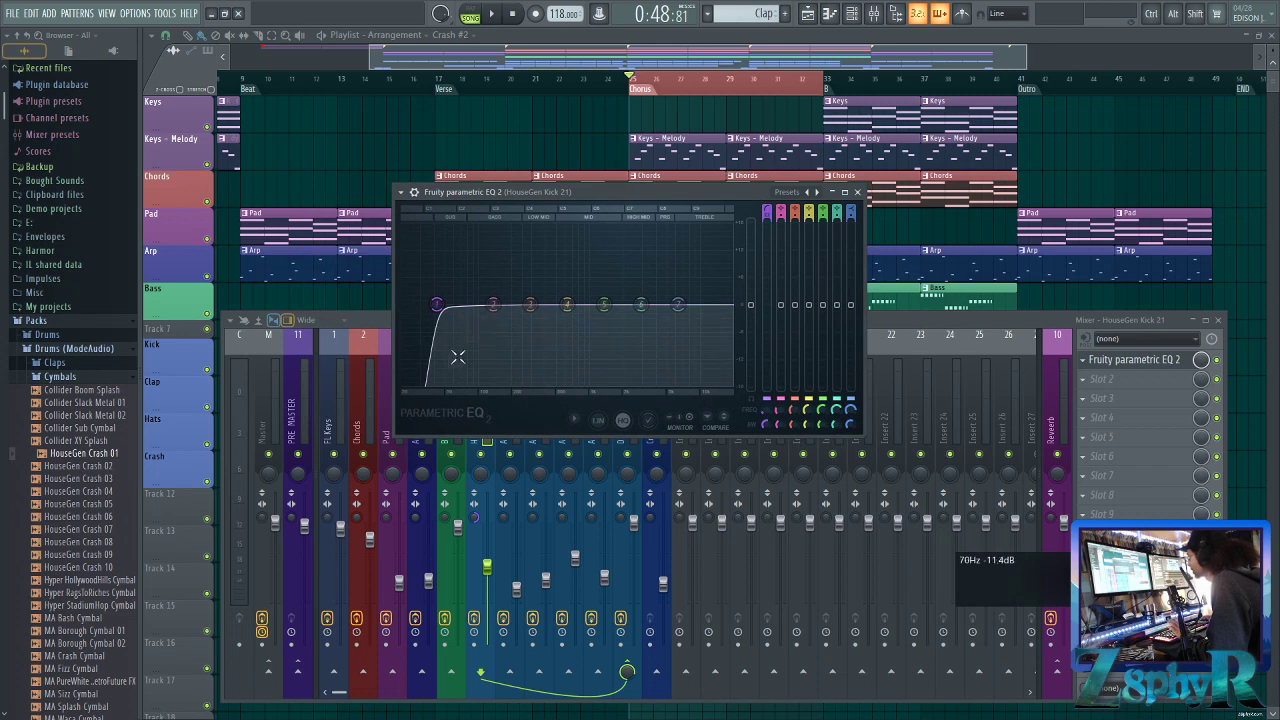
# Solo the Kick track in the playlist, start playback and bring up the HouseGen Kick 21 EQ
pyautogui.click(638, 54)
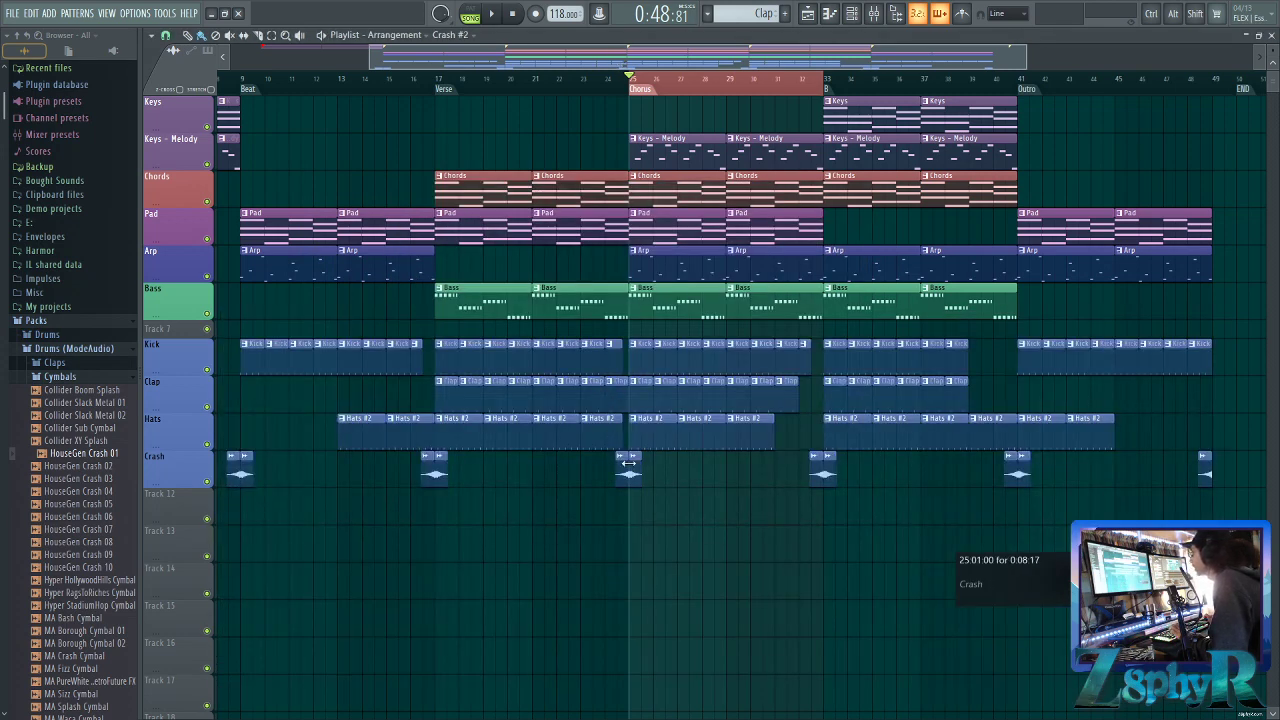
pyautogui.rightClick(208, 371)
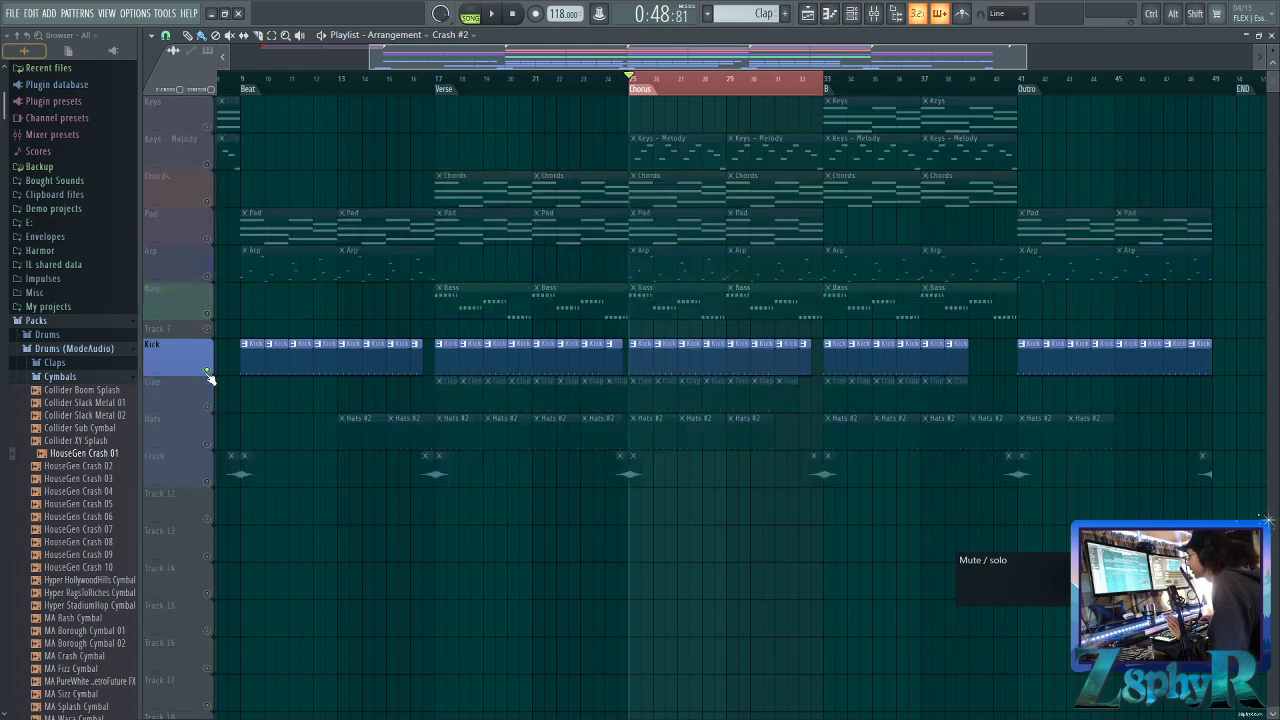
pyautogui.click(874, 13)
pyautogui.press('space')
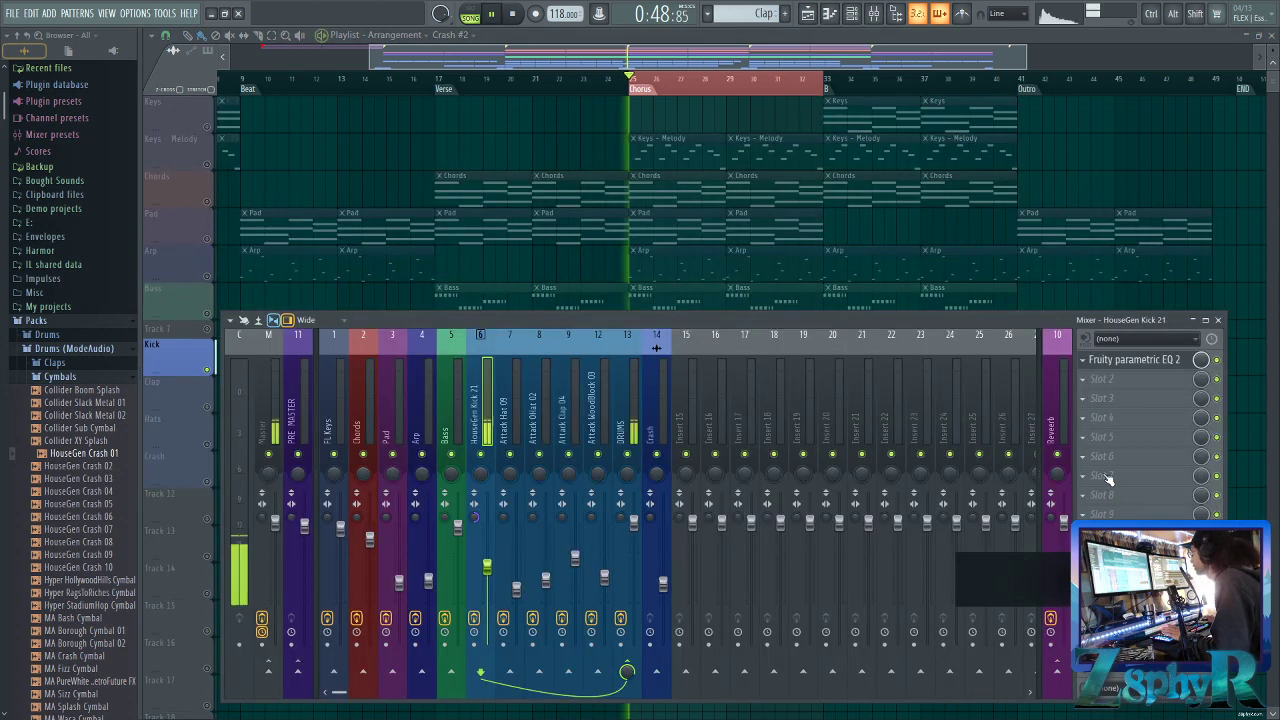
pyautogui.click(1135, 360)
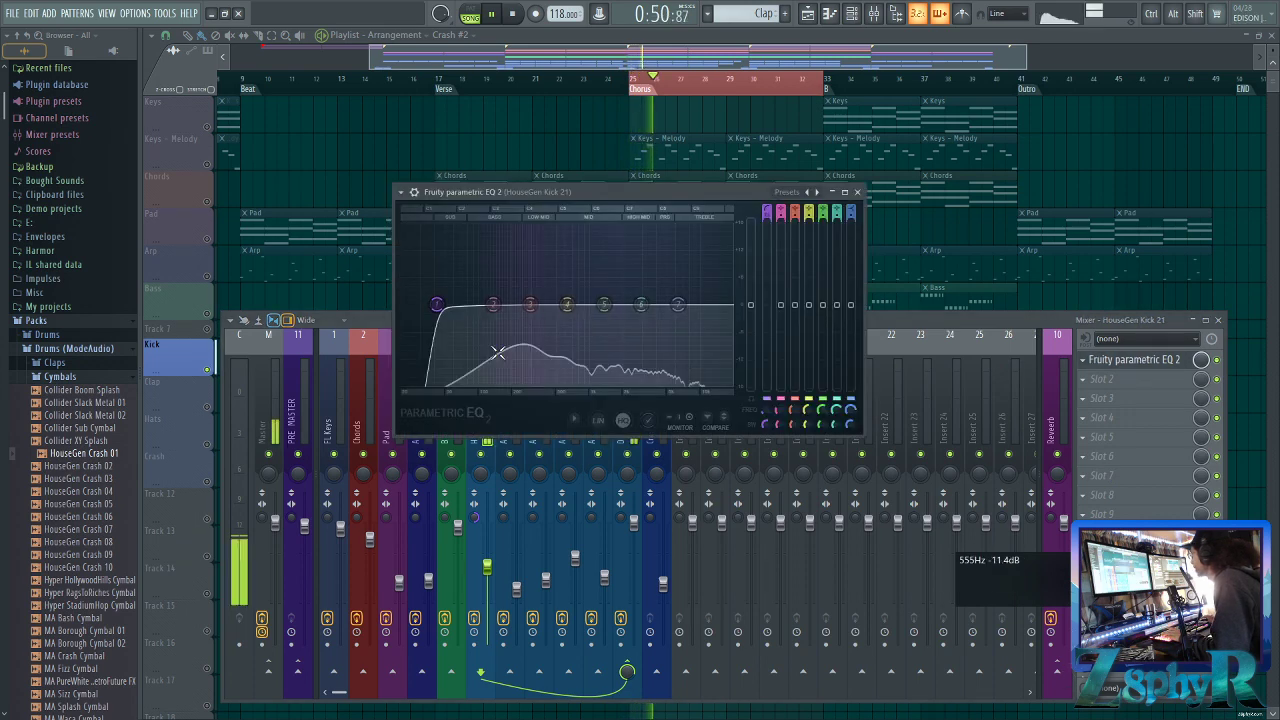
# Shape the soloed kick's EQ with a slight band 2 boost, a band 4 cut and very small dips on bands 6 and 7
pyautogui.moveTo(447, 304)
pyautogui.mouseDown()
pyautogui.moveTo(600, 304)
pyautogui.moveTo(422, 304)
pyautogui.moveTo(436, 304)
pyautogui.mouseUp()
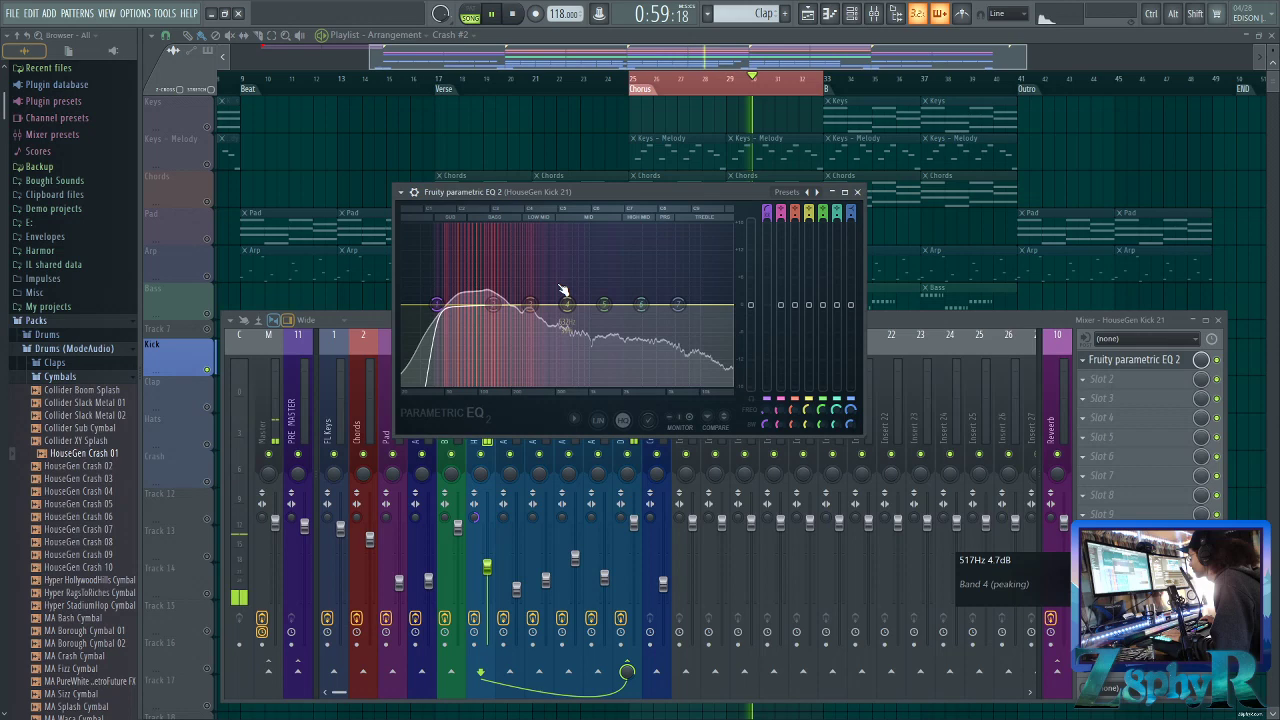
pyautogui.press('space')
pyautogui.moveTo(565, 304); pyautogui.dragTo(563, 330)
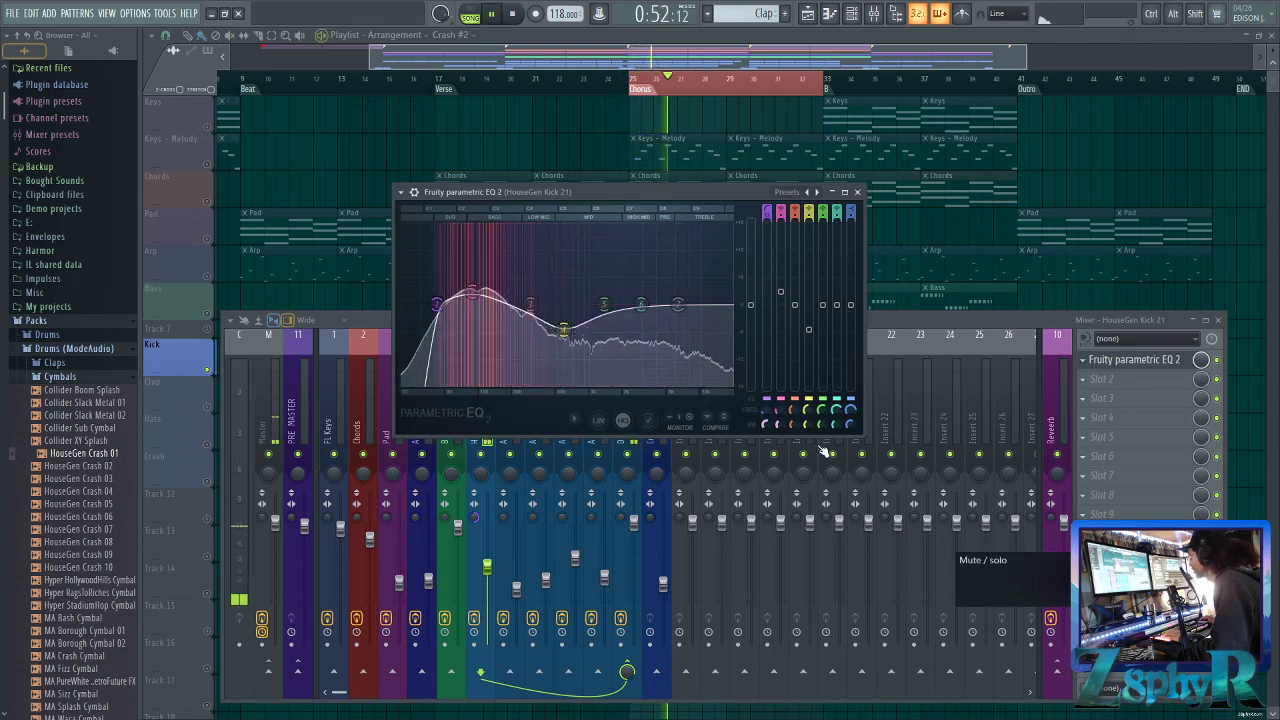
pyautogui.press('space')
pyautogui.press('space')
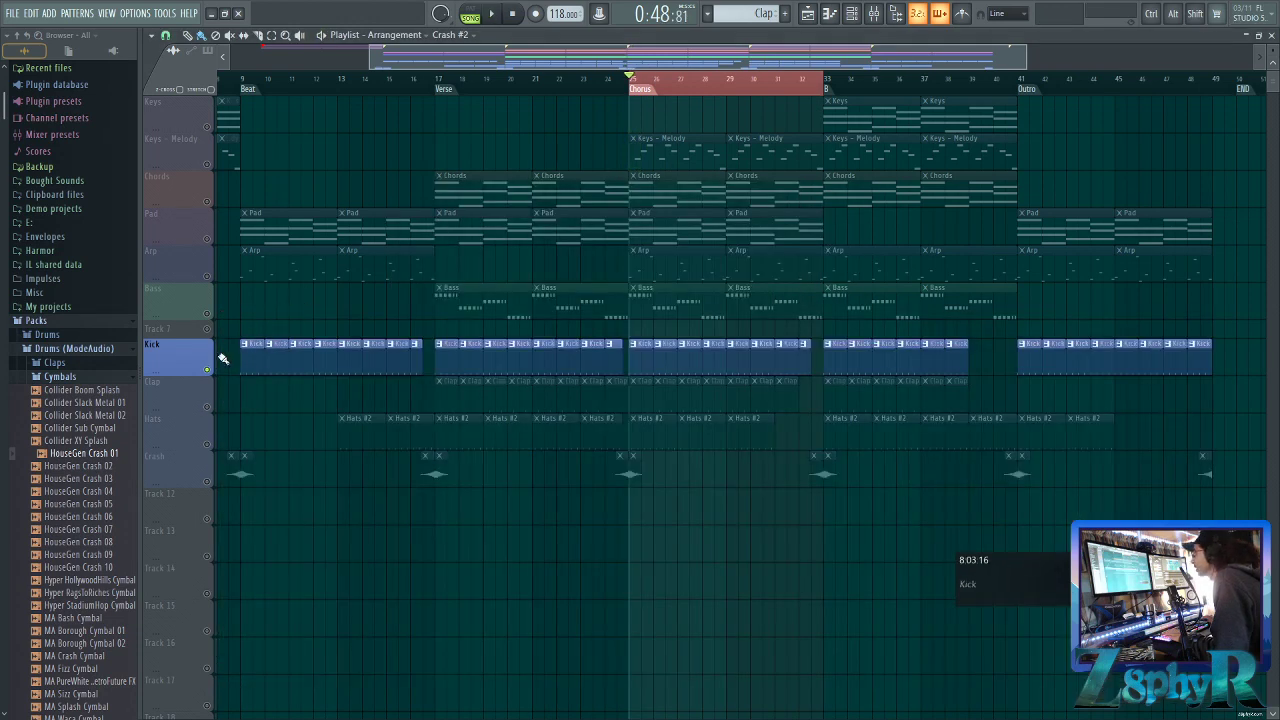
# Unsolo the Kick track, play the full mix and toggle the HouseGen Kick 21 EQ to compare its effect
pyautogui.rightClick(208, 370)
pyautogui.press('space')
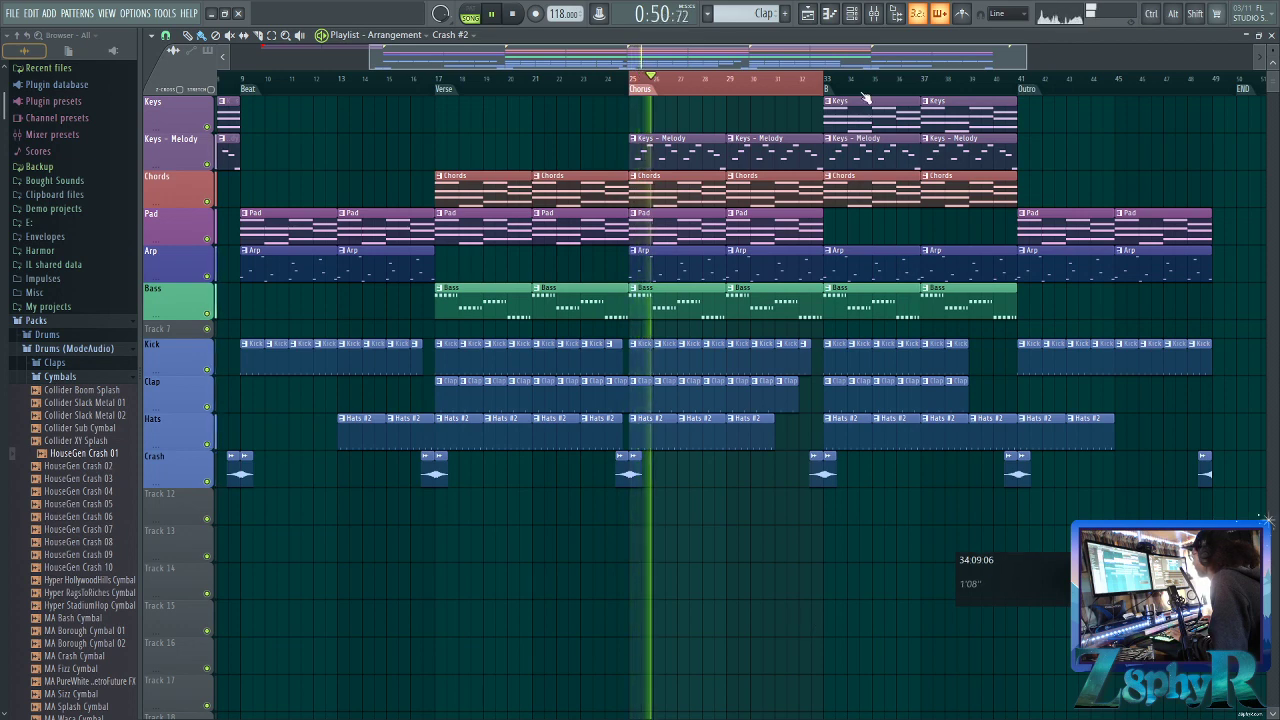
pyautogui.click(874, 13)
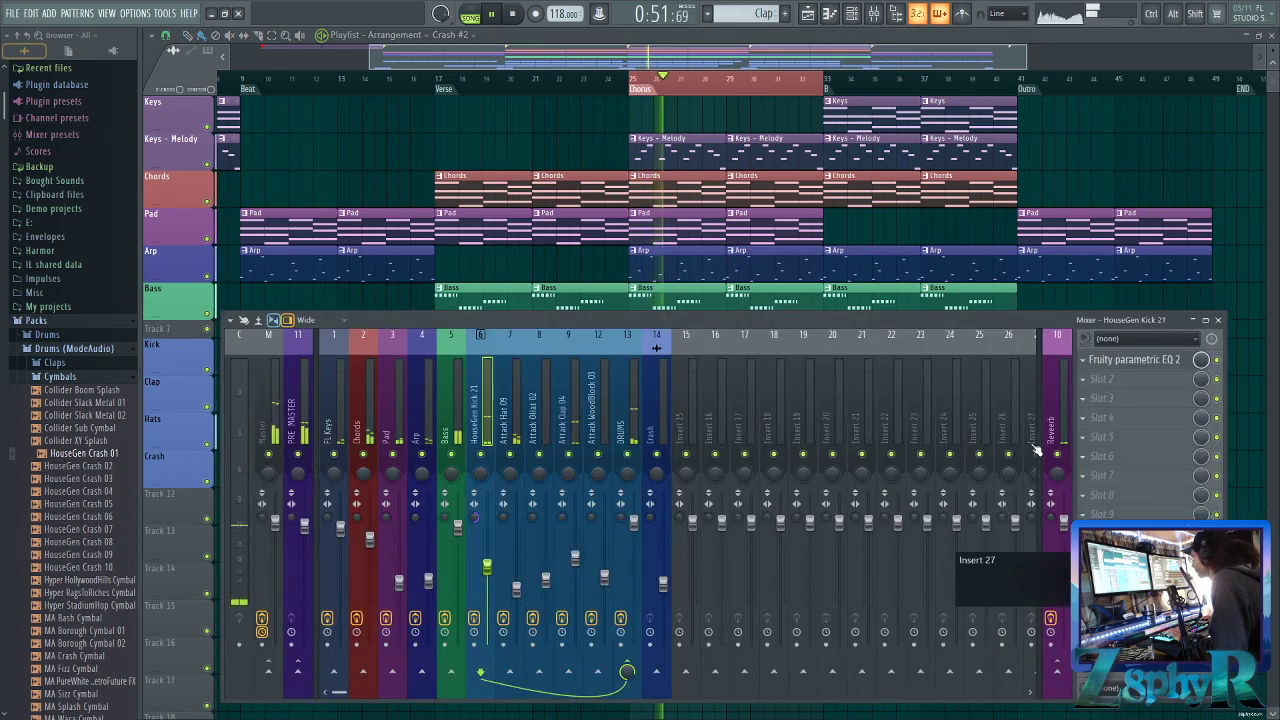
pyautogui.click(1152, 363)
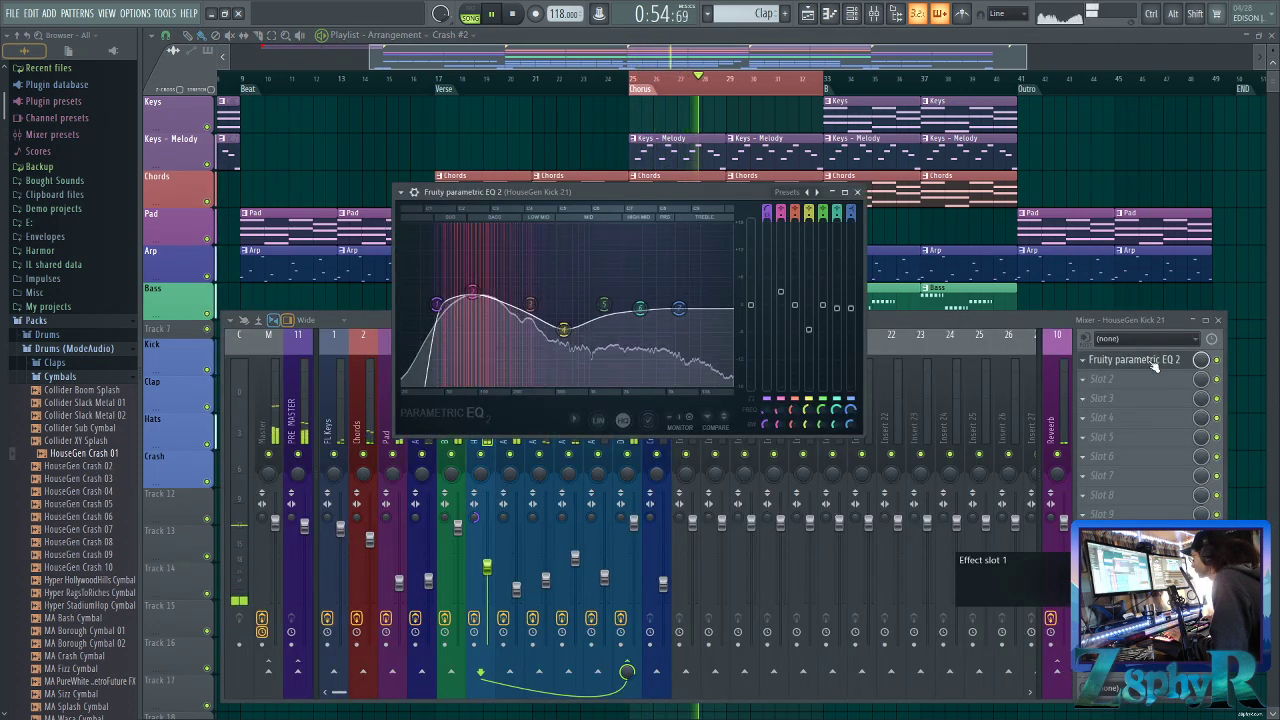
pyautogui.click(1218, 361)
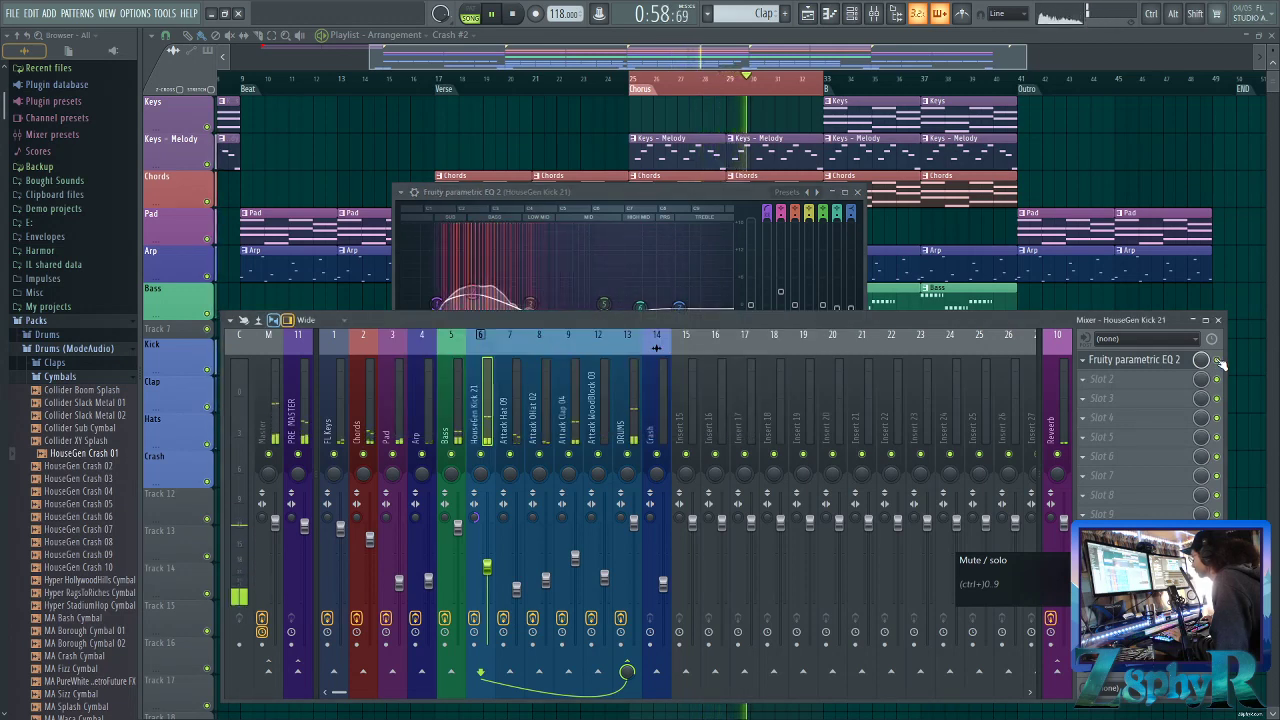
# Shape the Bass track's EQ with a steeper, lower band 1 high-pass, a slight band 2 boost near 107 Hz and a deep band 7 cut, then close it
pyautogui.press('Left')
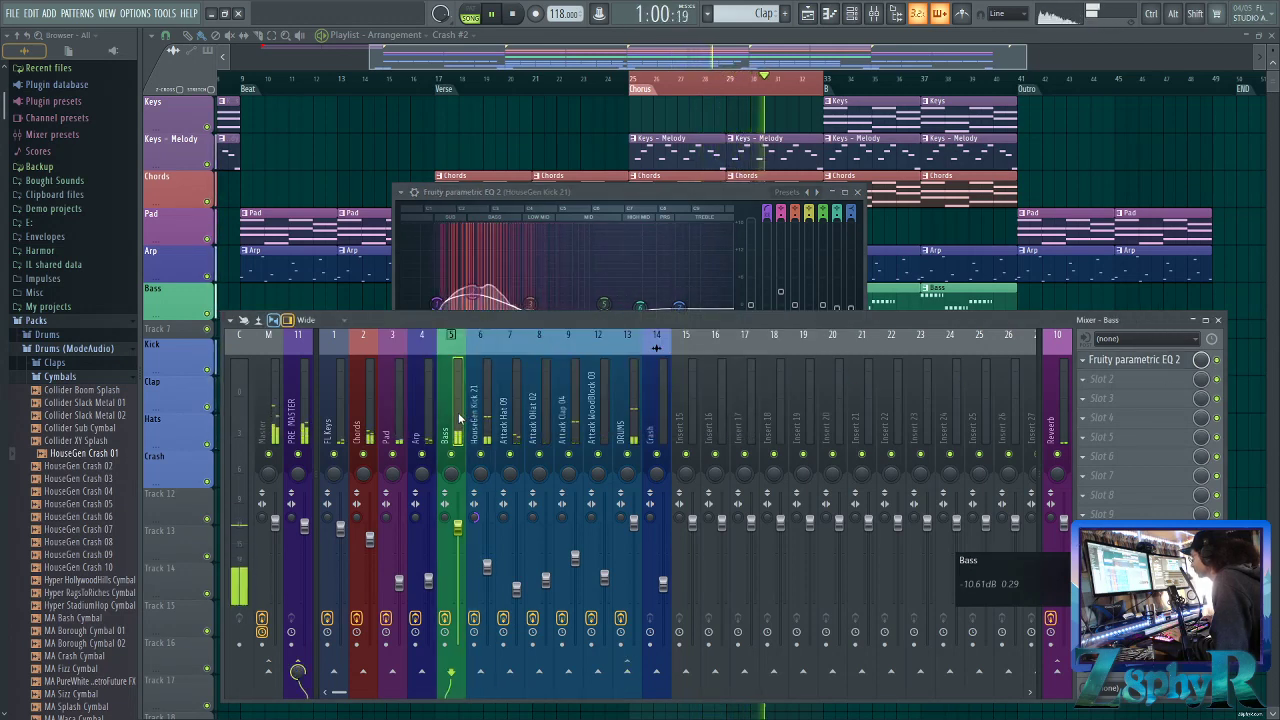
pyautogui.click(1115, 362)
pyautogui.moveTo(592, 185); pyautogui.dragTo(592, 225)
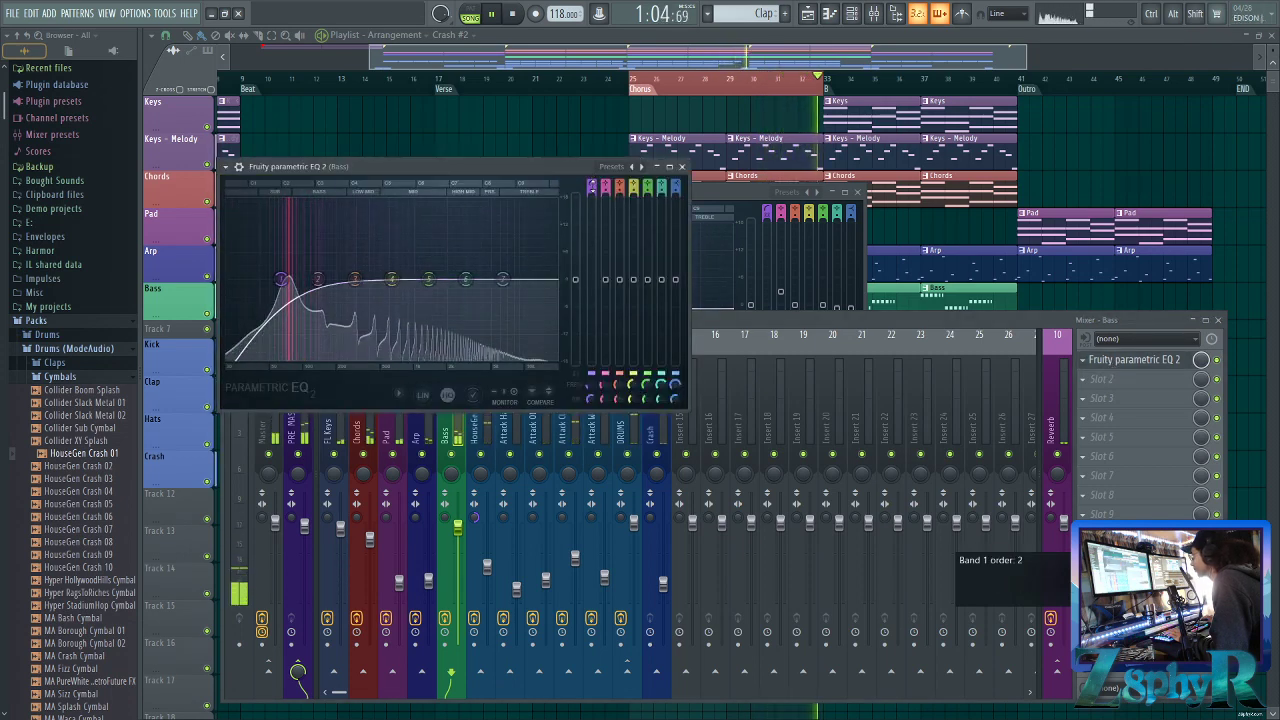
pyautogui.moveTo(281, 279); pyautogui.dragTo(262, 279)
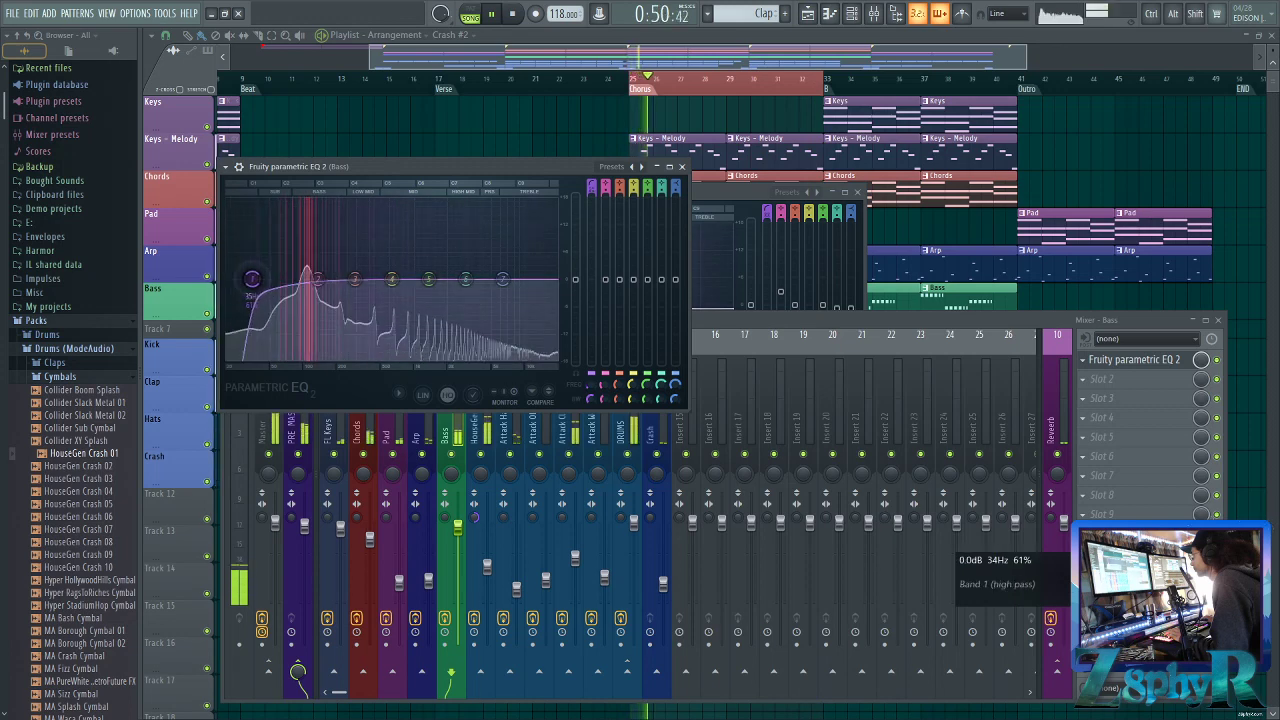
pyautogui.scroll(-3, 262, 279)
pyautogui.moveTo(502, 279); pyautogui.dragTo(401, 356)
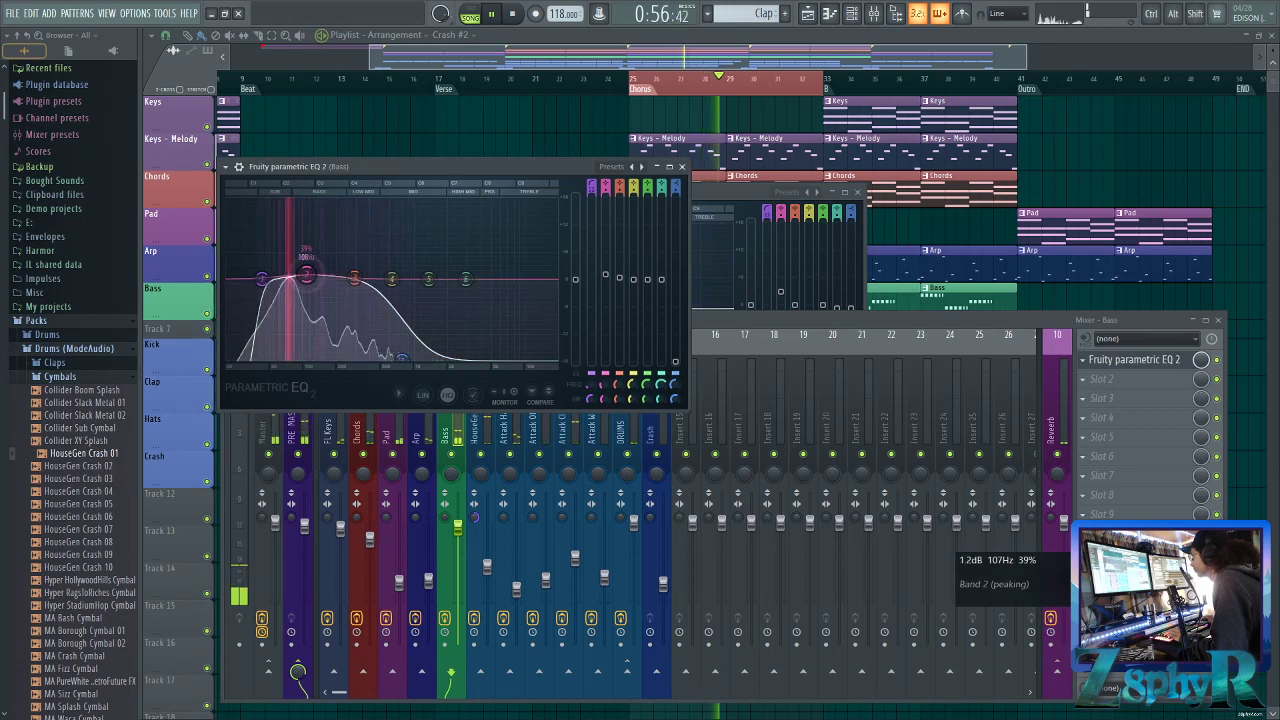
pyautogui.press('space')
pyautogui.click(682, 166)
# Open the Arp EQ, and shape the DRUMS track's EQ during playback with small low-end and mid dips and increasing boosts on bands 5 to 7
pyautogui.click(420, 398)
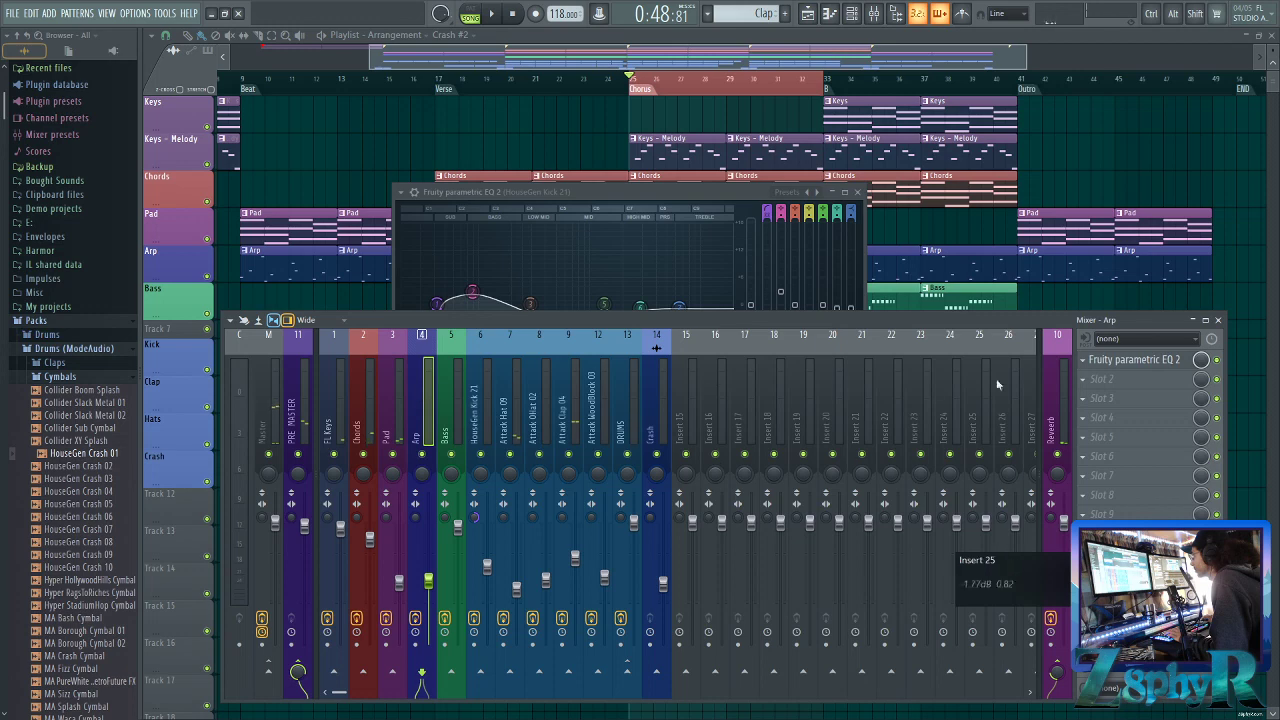
pyautogui.click(1118, 366)
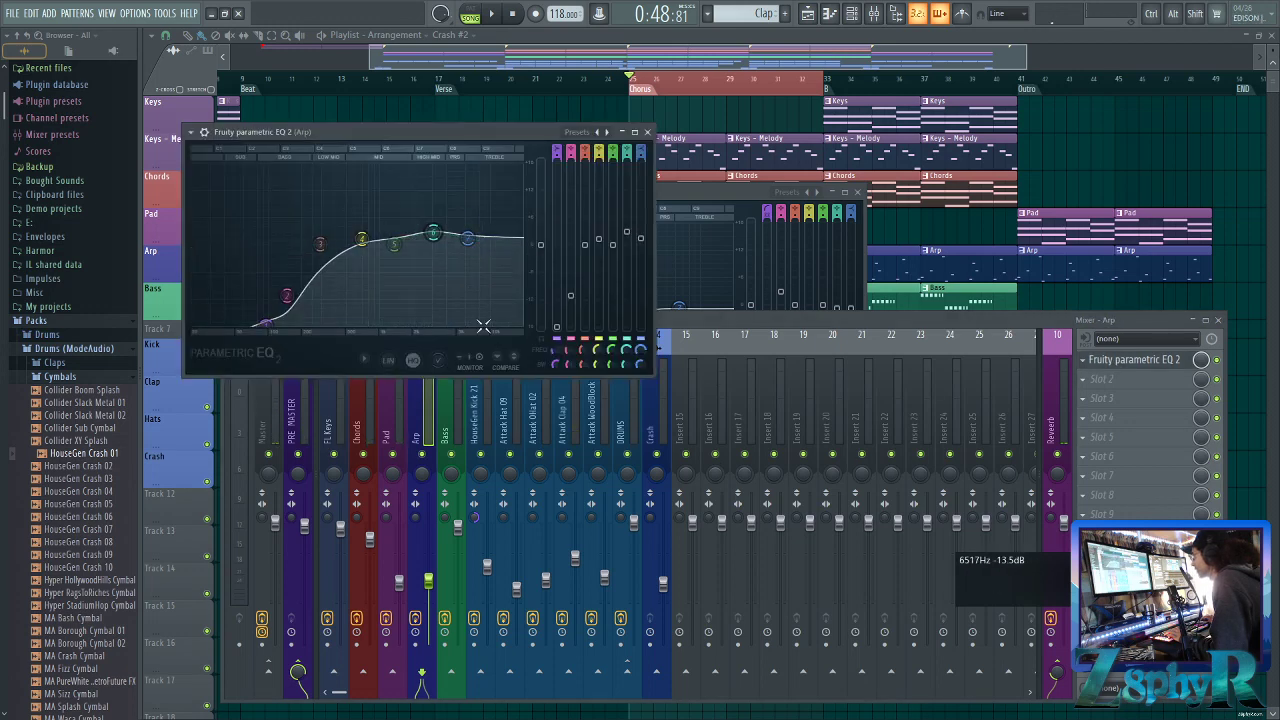
pyautogui.click(600, 430)
pyautogui.click(630, 427)
pyautogui.press('space')
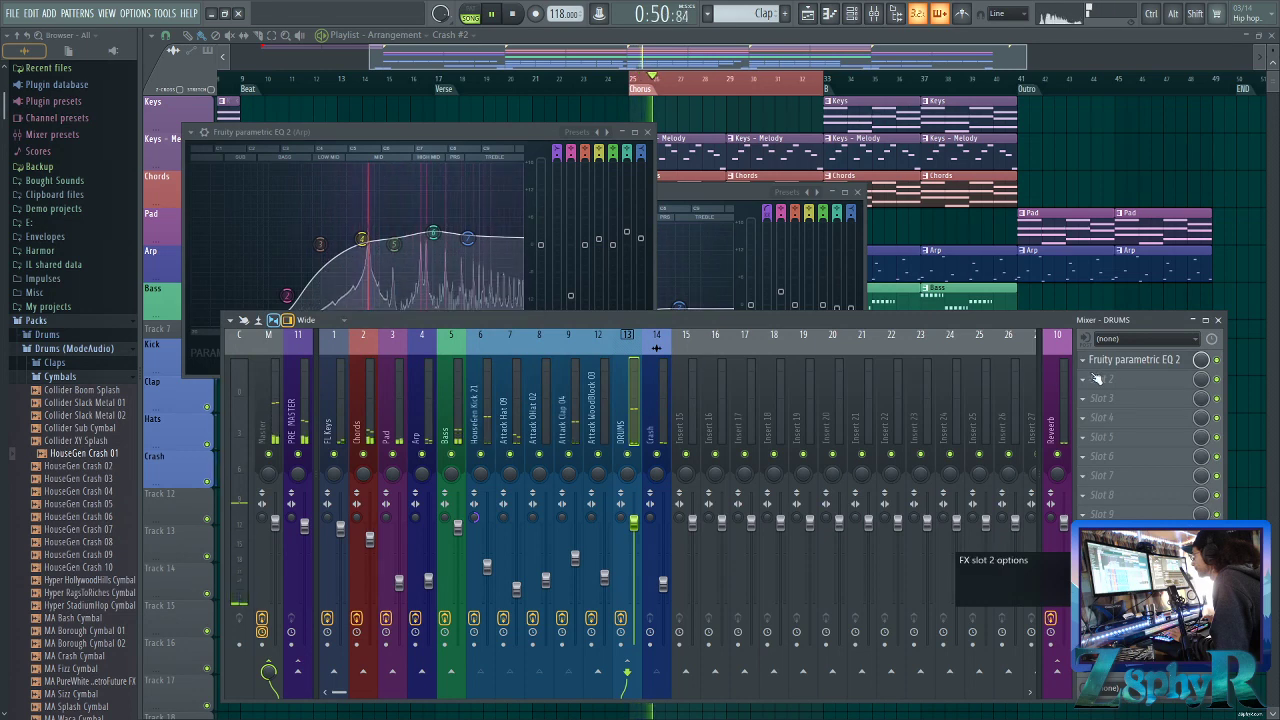
pyautogui.click(1127, 361)
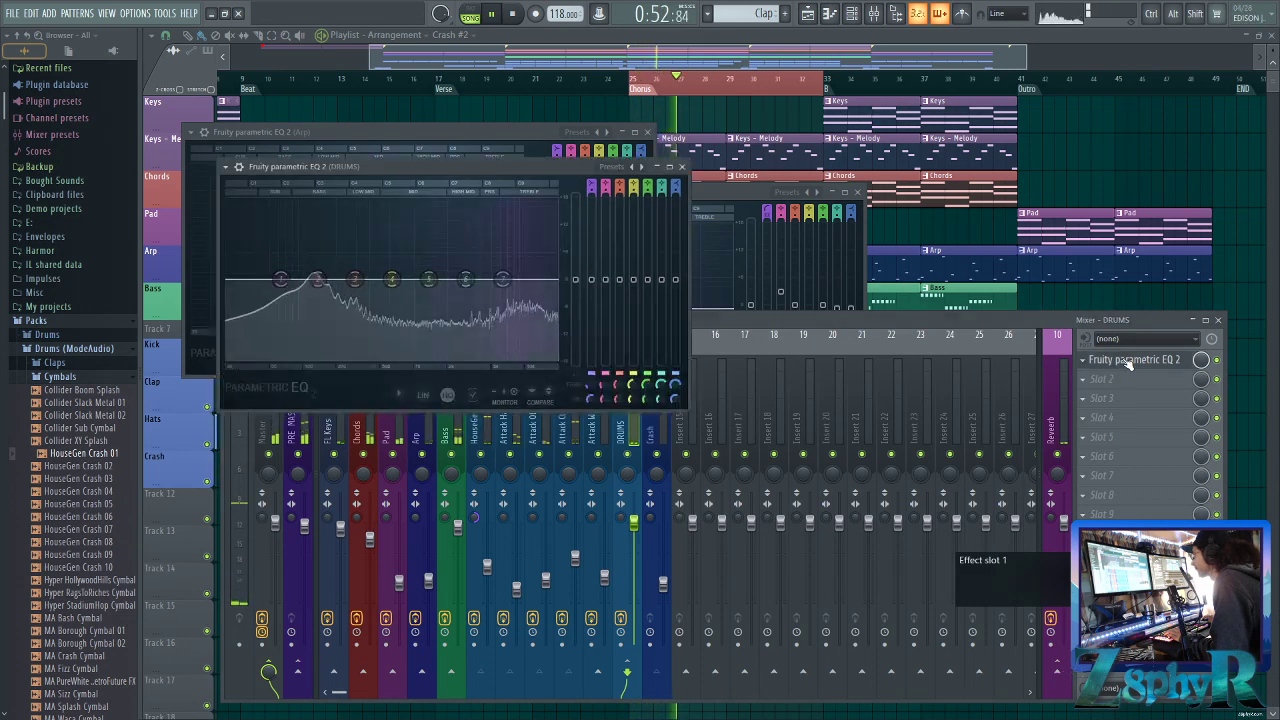
pyautogui.moveTo(391, 279); pyautogui.dragTo(451, 276)
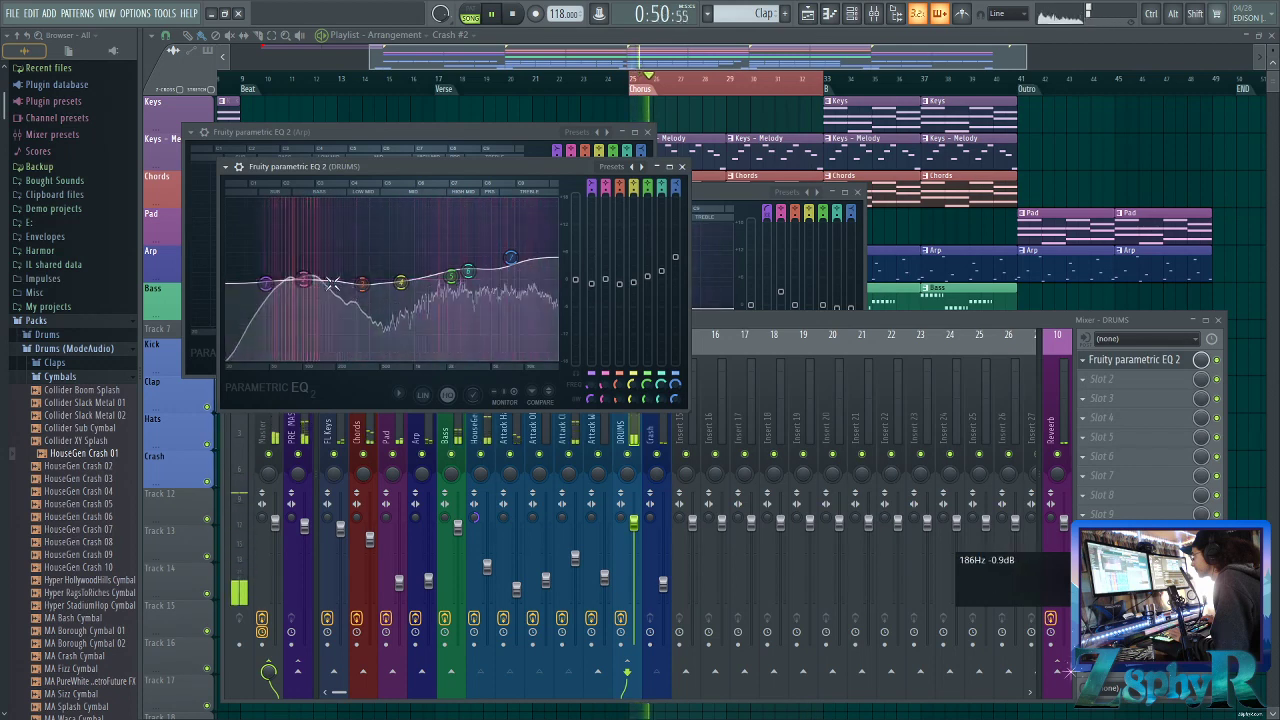
# Close the DRUMS and Arp EQ windows and set the Arp track's reverb send to 49%
pyautogui.click(683, 167)
pyautogui.click(648, 132)
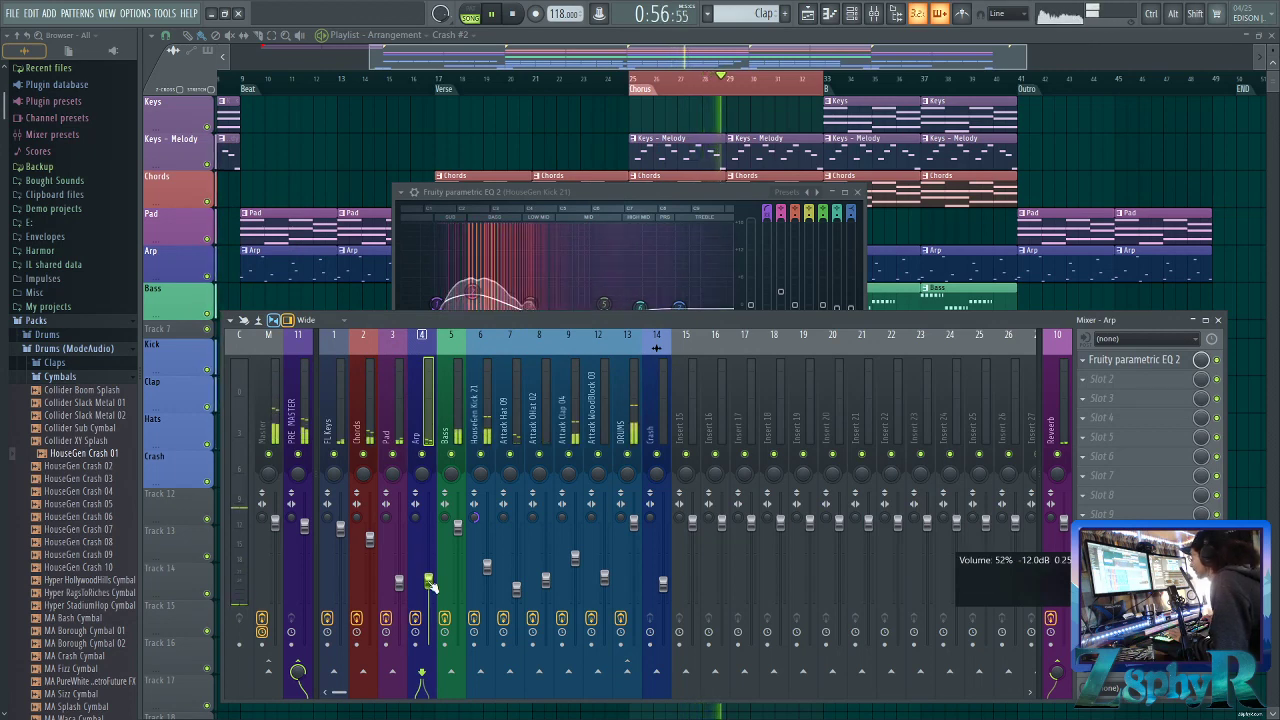
pyautogui.moveTo(1057, 672); pyautogui.dragTo(1057, 664)
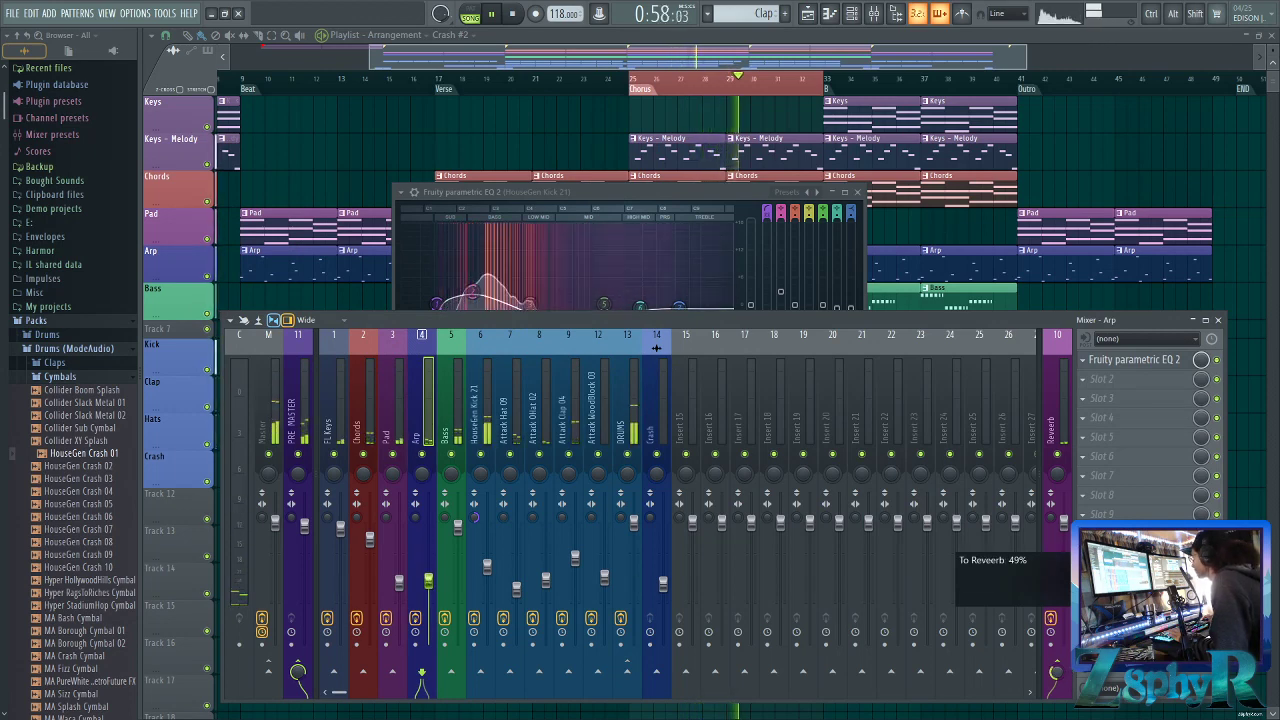
# Open the Master track's Fruity Limiter, raise its gain to about 8.4 dB while the chorus plays, and stop playback
pyautogui.click(268, 400)
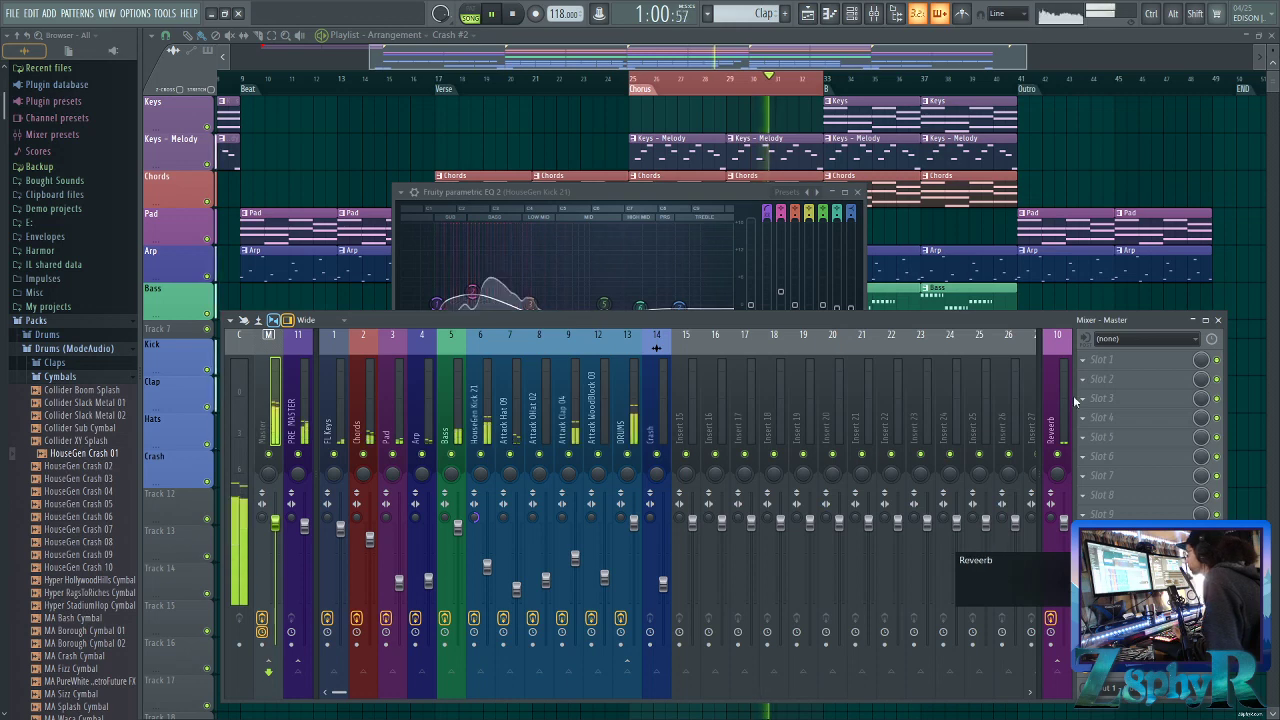
pyautogui.click(1128, 534)
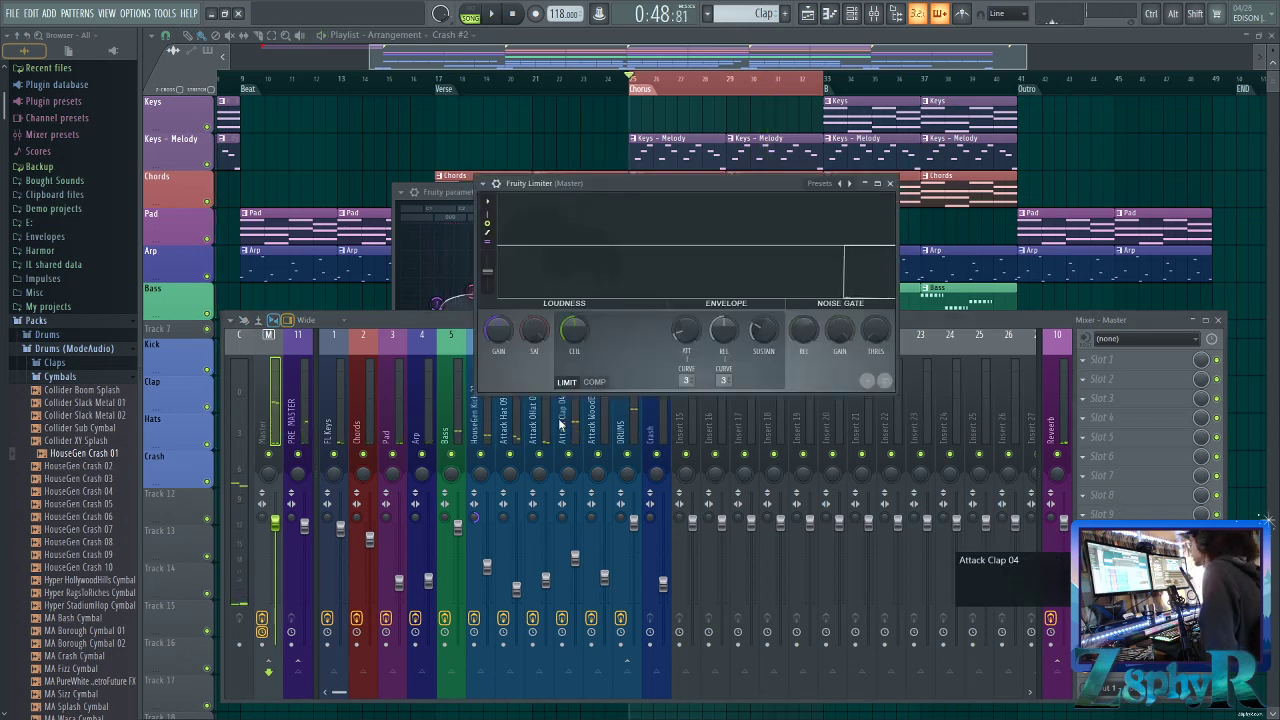
pyautogui.press('space')
pyautogui.moveTo(498, 330); pyautogui.dragTo(498, 274)
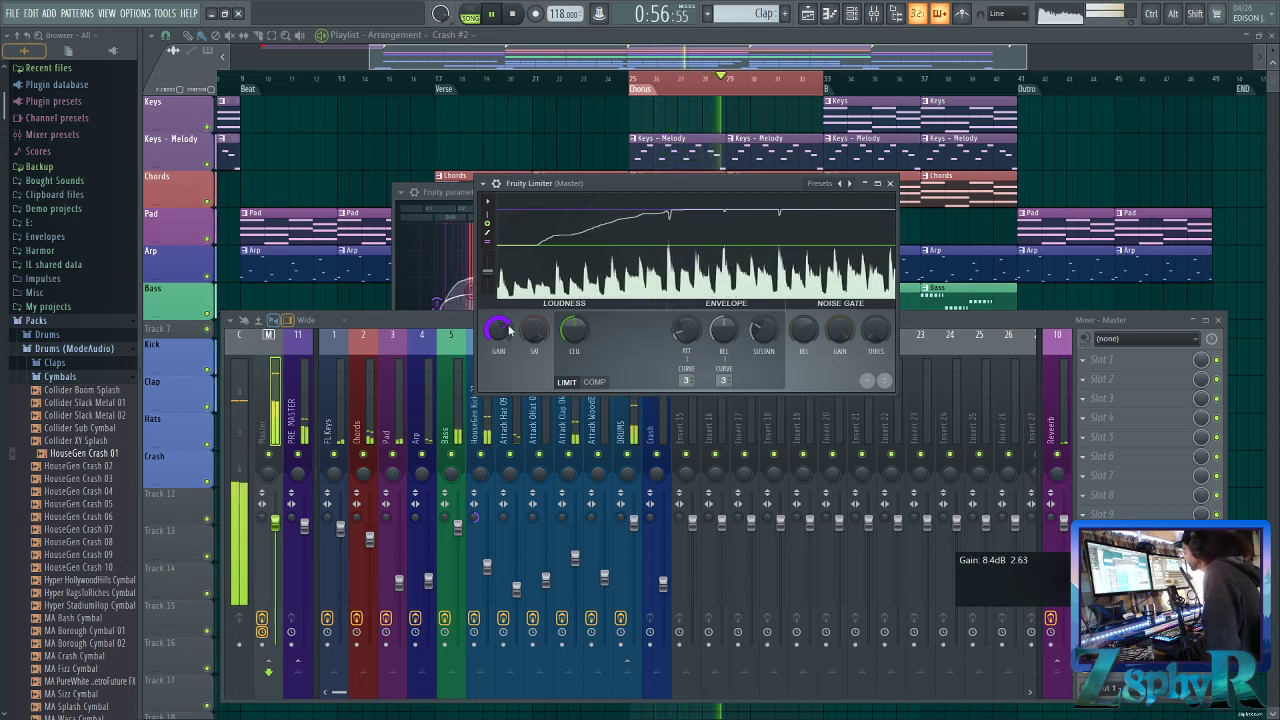
pyautogui.press('space')
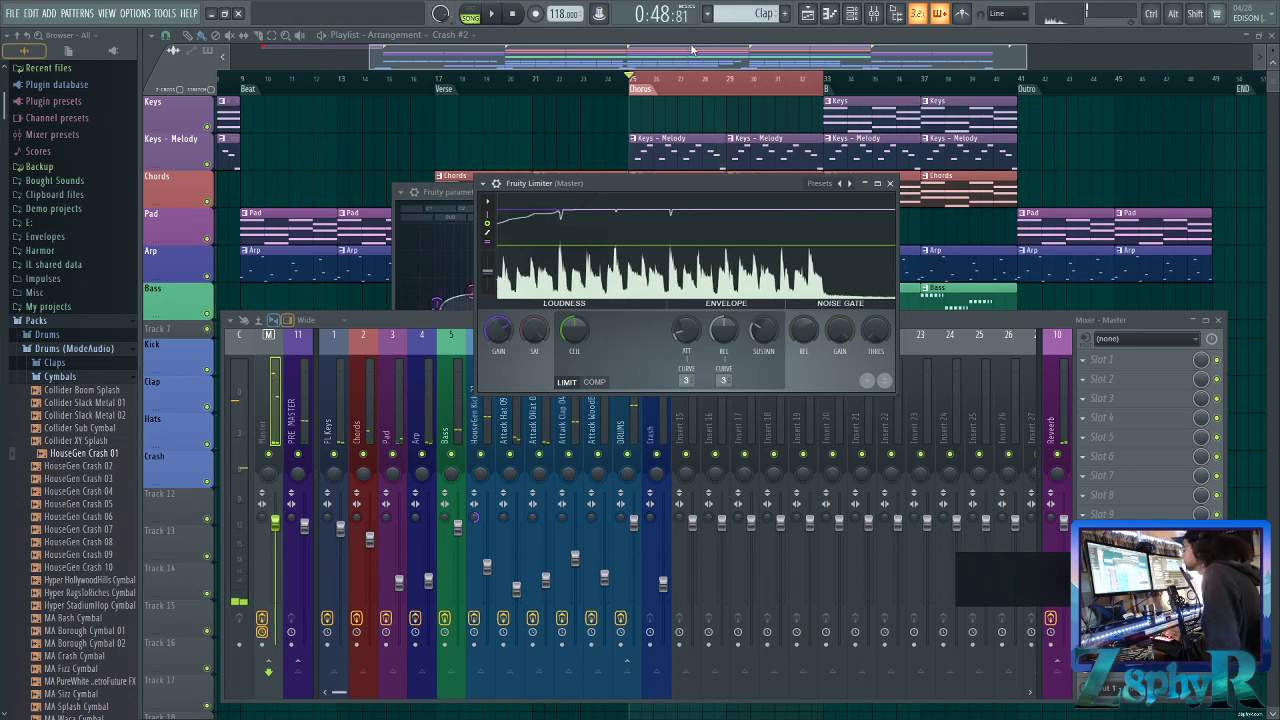
# Return to the playlist and select the song's whole time range from the Intro to the END marker
pyautogui.click(692, 50)
pyautogui.keyDown('ctrl'); pyautogui.click(643, 80); pyautogui.keyUp('ctrl')
pyautogui.scroll(-3, 760, 386)
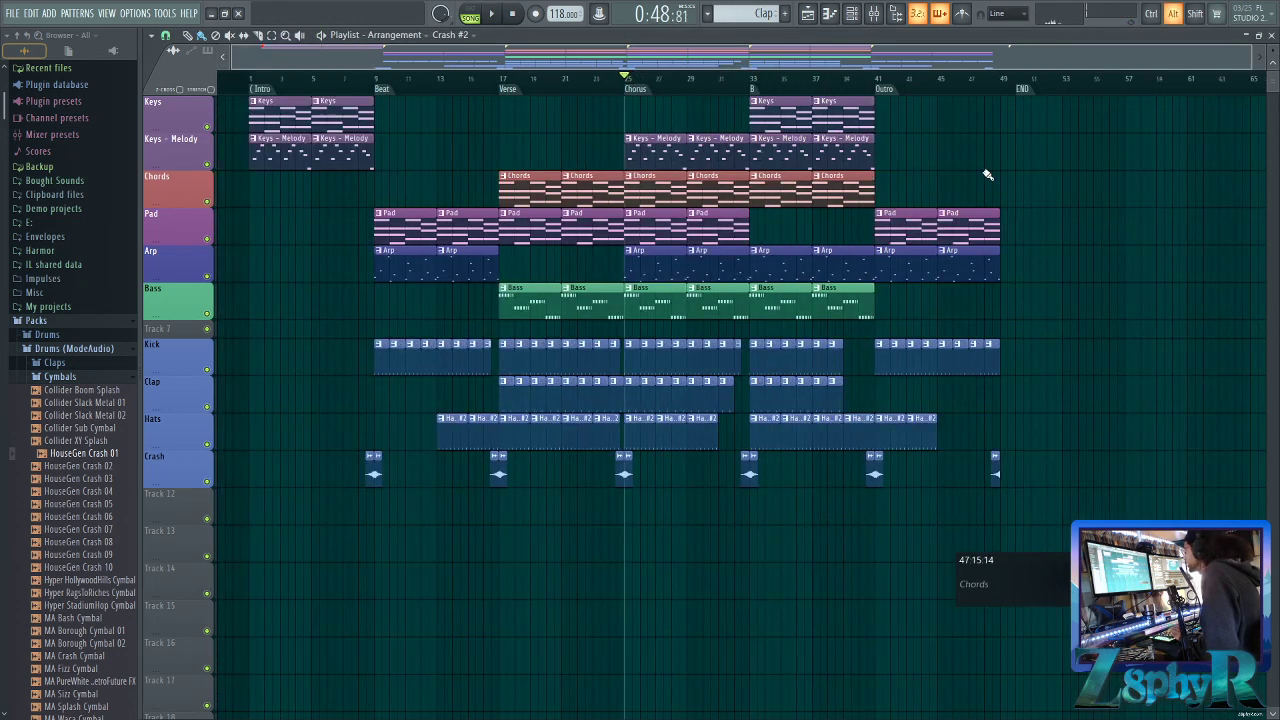
pyautogui.scroll(-3, 987, 175)
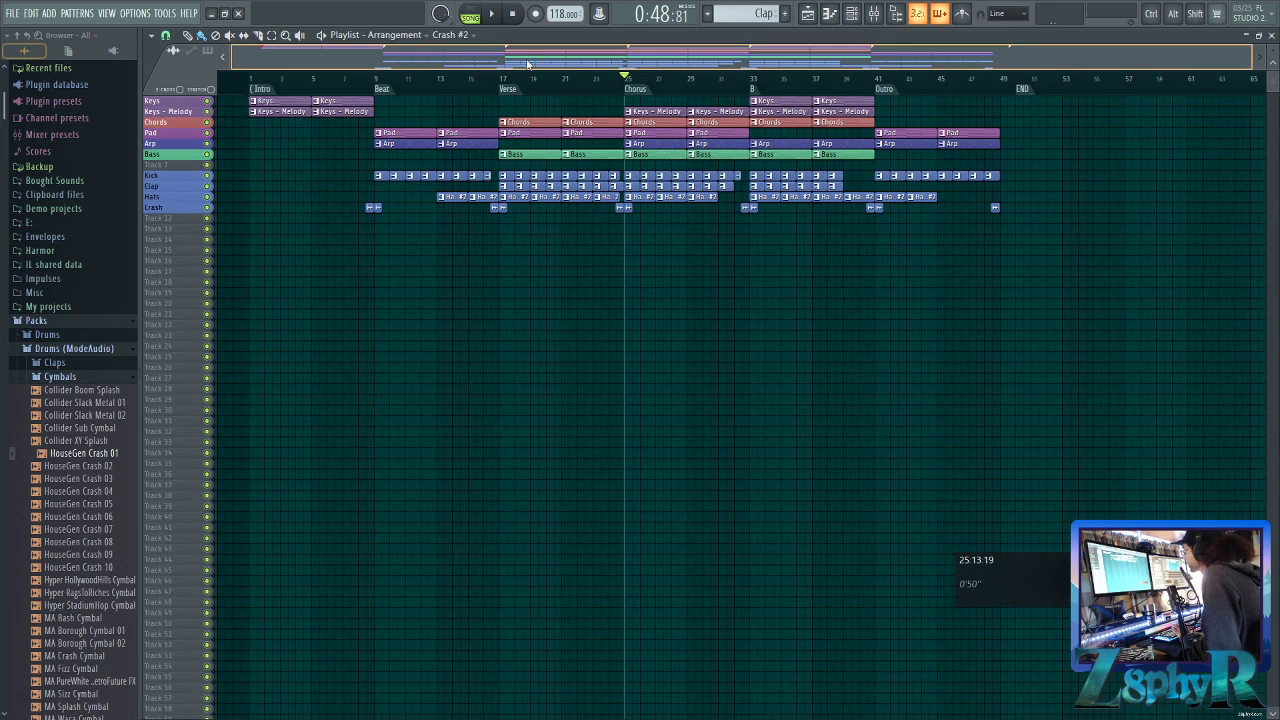
pyautogui.moveTo(254, 84); pyautogui.dragTo(974, 78)
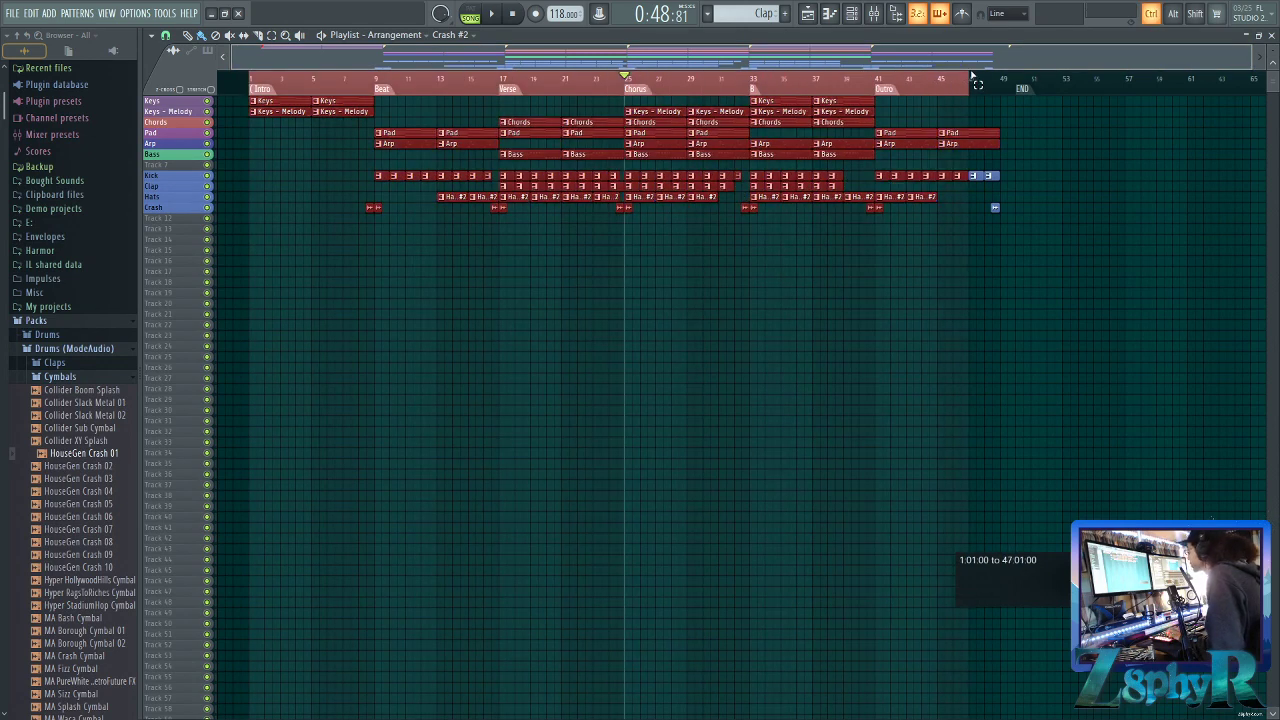
pyautogui.keyDown('ctrl'); pyautogui.click(1139, 317); pyautogui.keyUp('ctrl')
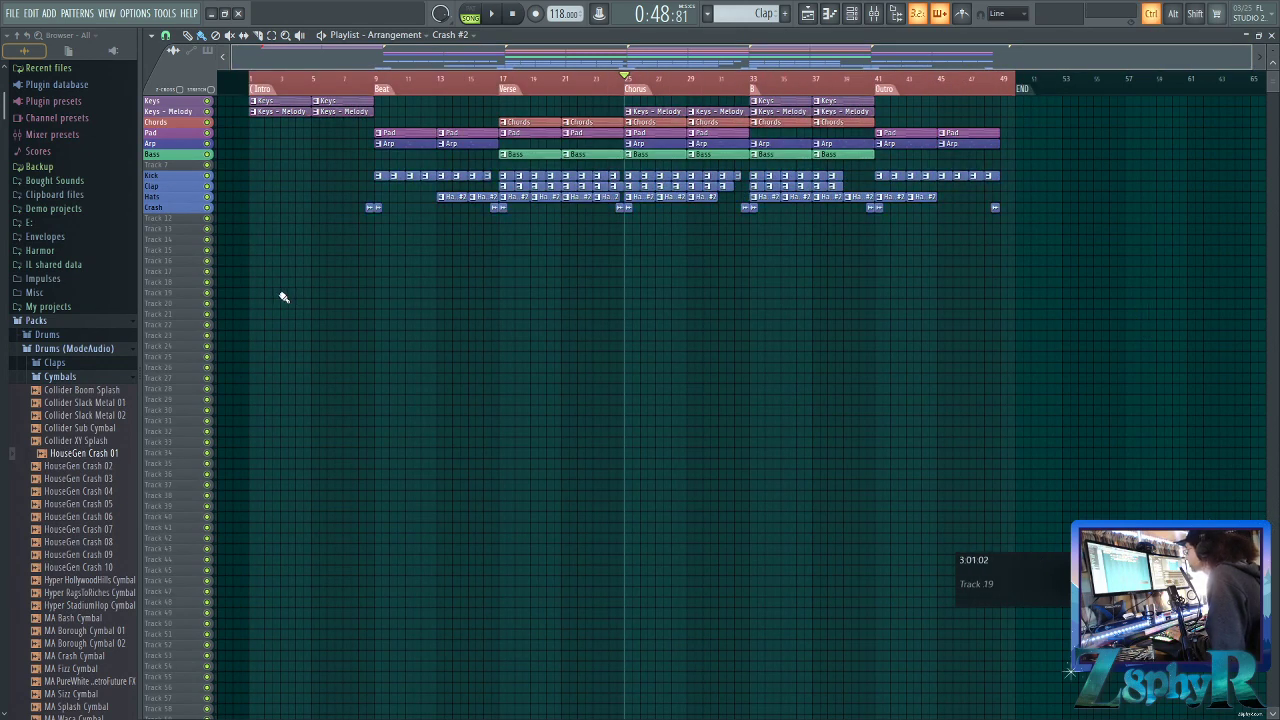
pyautogui.scroll(4, 284, 297)
pyautogui.hscroll(-3, 587, 293)
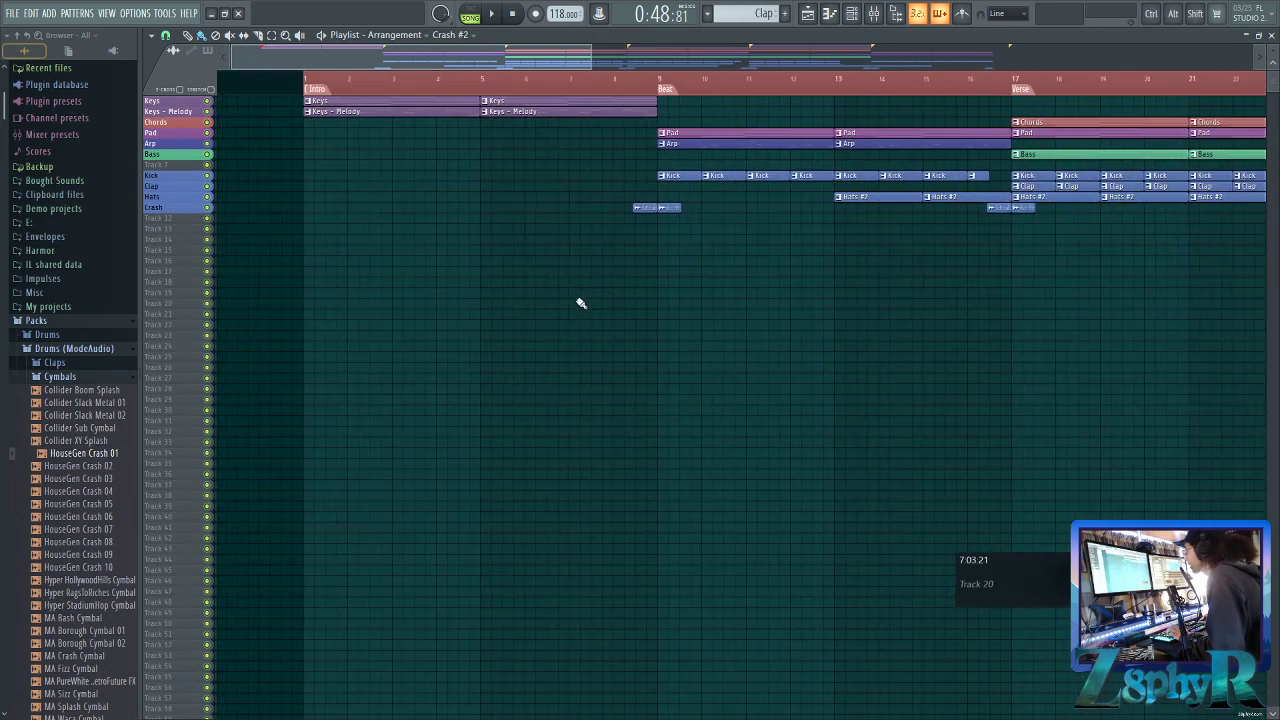
pyautogui.click(873, 13)
pyautogui.click(453, 399)
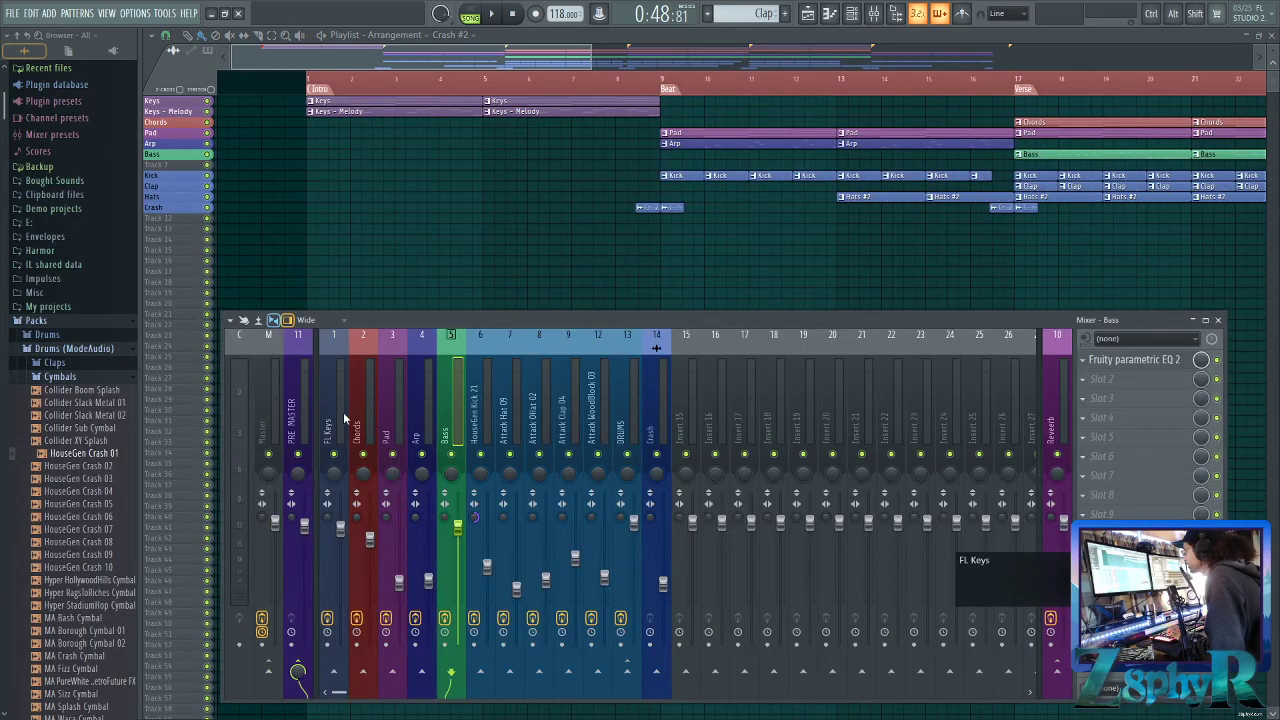
pyautogui.click(341, 414)
pyautogui.click(391, 407)
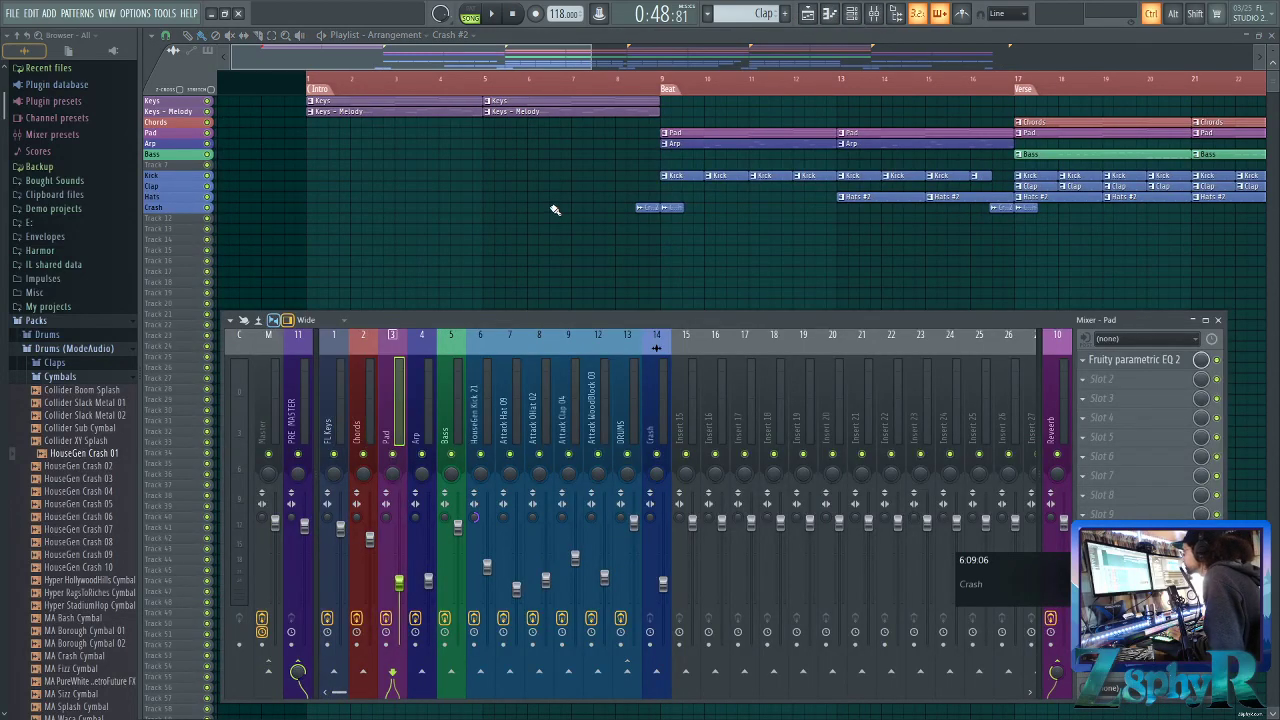
pyautogui.keyDown('ctrl'); pyautogui.click(554, 208); pyautogui.keyUp('ctrl')
pyautogui.scroll(4, 554, 208)
pyautogui.scroll(3, 546, 229)
pyautogui.scroll(-3, 540, 238)
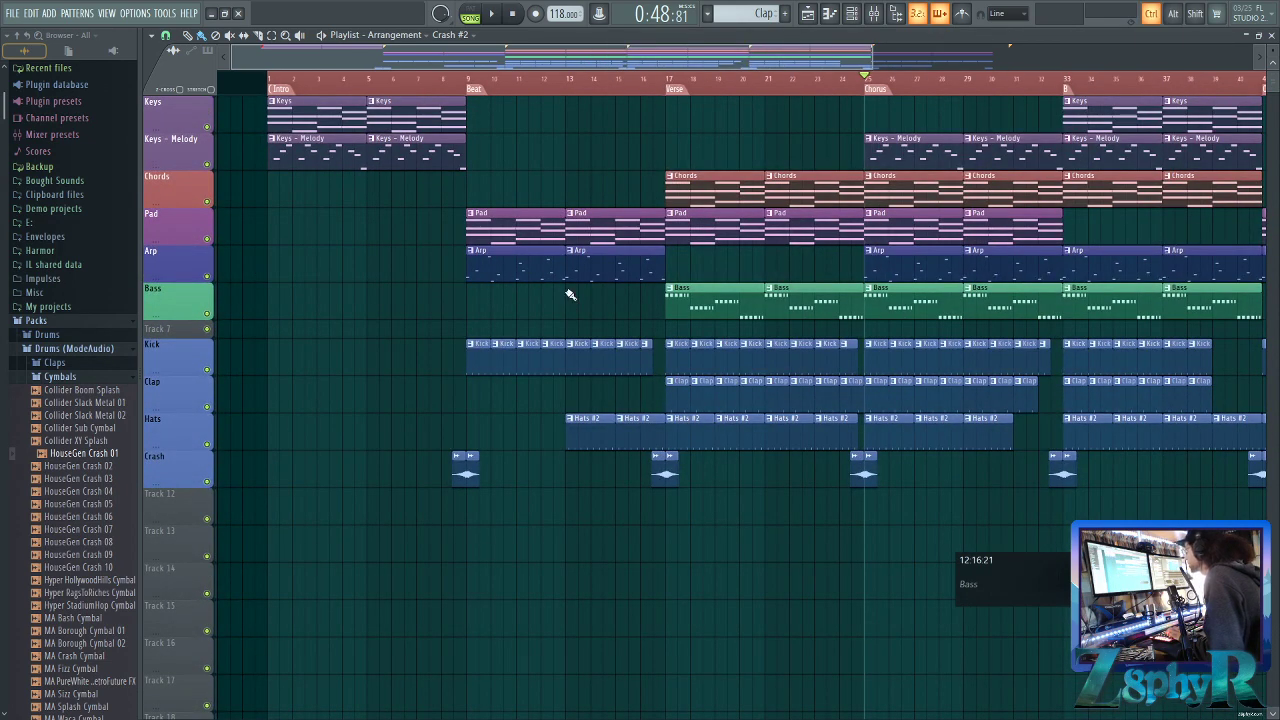
# Open the Pad channel's envelope settings and create an automation clip for its filter MOD X
pyautogui.click(852, 14)
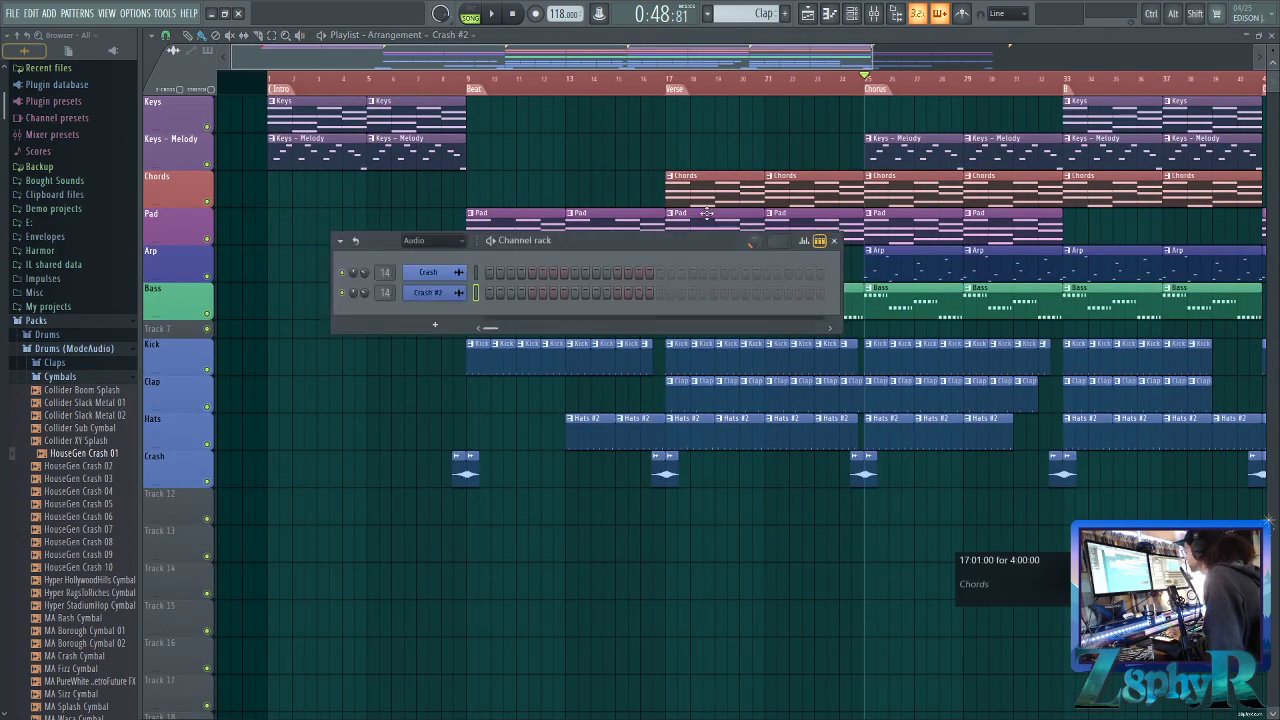
pyautogui.click(436, 241)
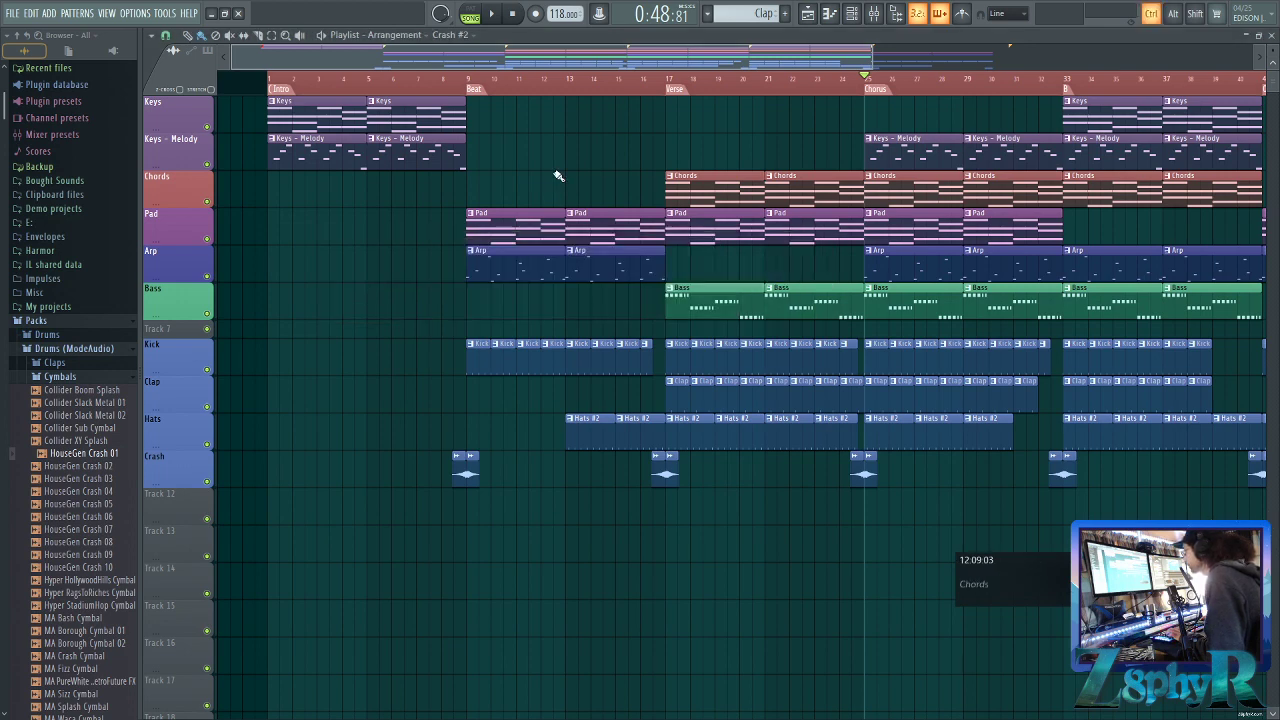
pyautogui.doubleClick(501, 226)
pyautogui.click(426, 339)
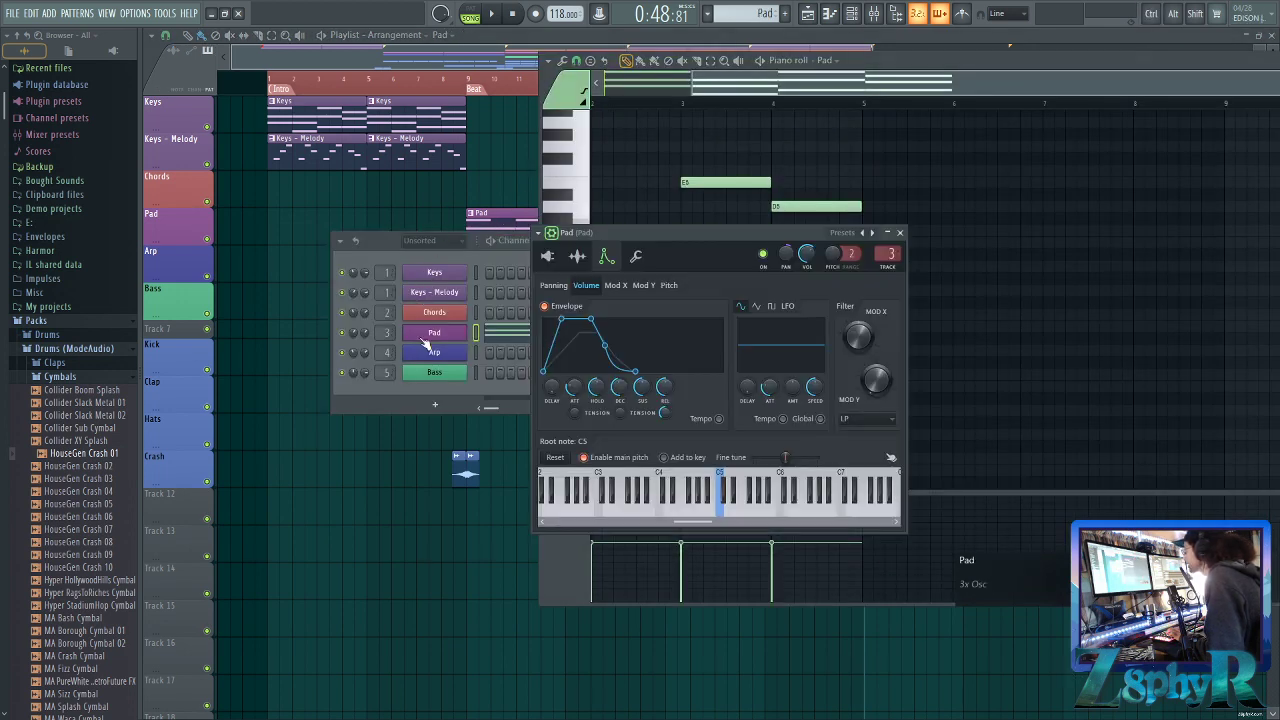
pyautogui.rightClick(861, 335)
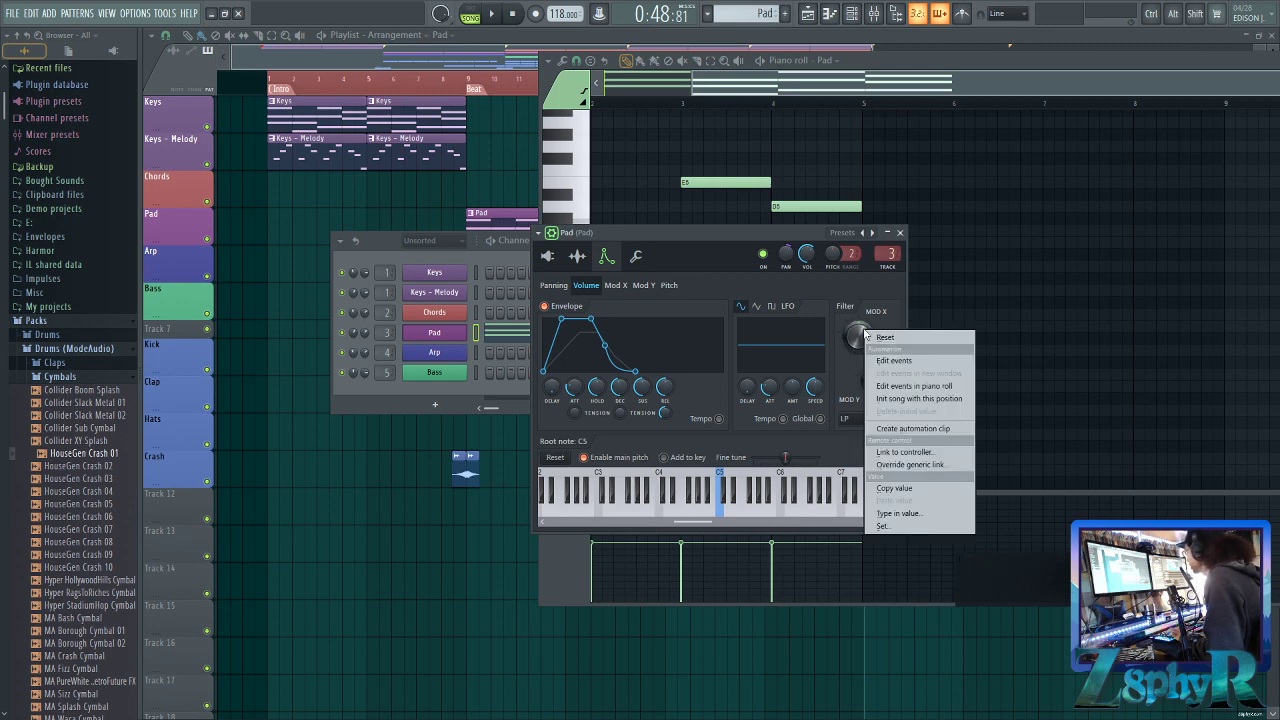
pyautogui.click(903, 431)
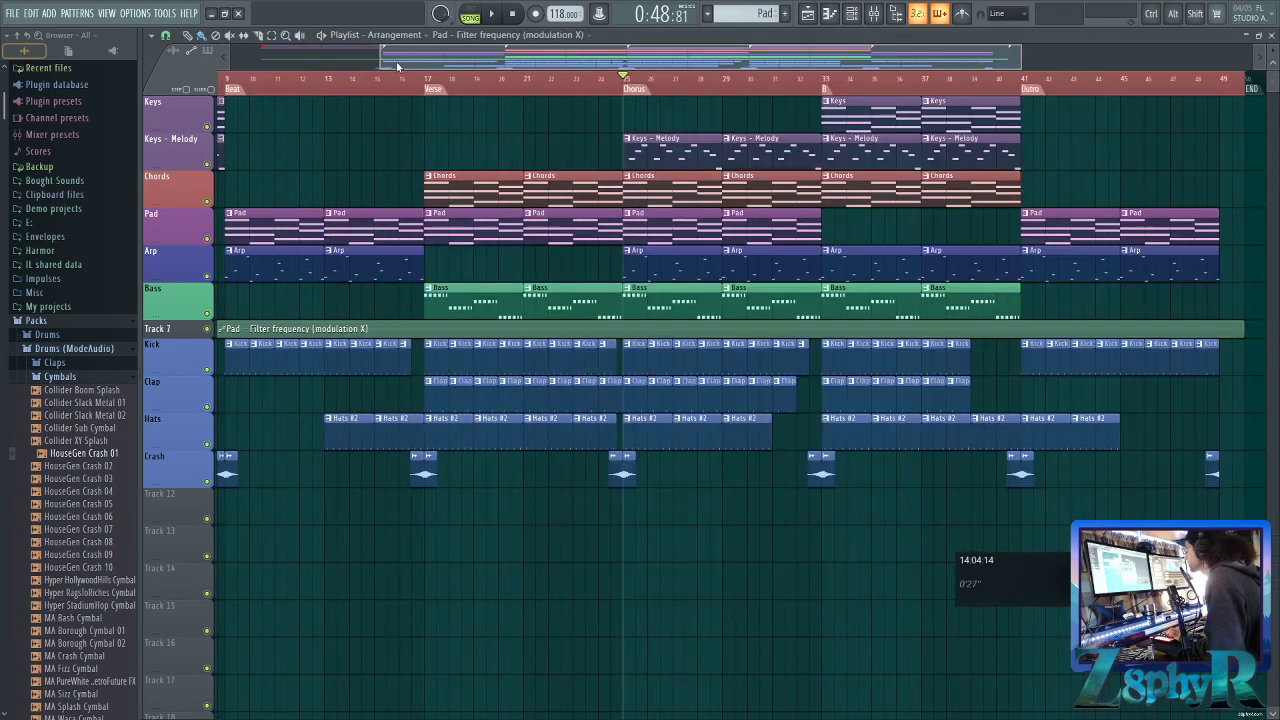
# Move the track holding the Pad filter automation clip directly beneath the Pad track
pyautogui.scroll(4, 475, 330)
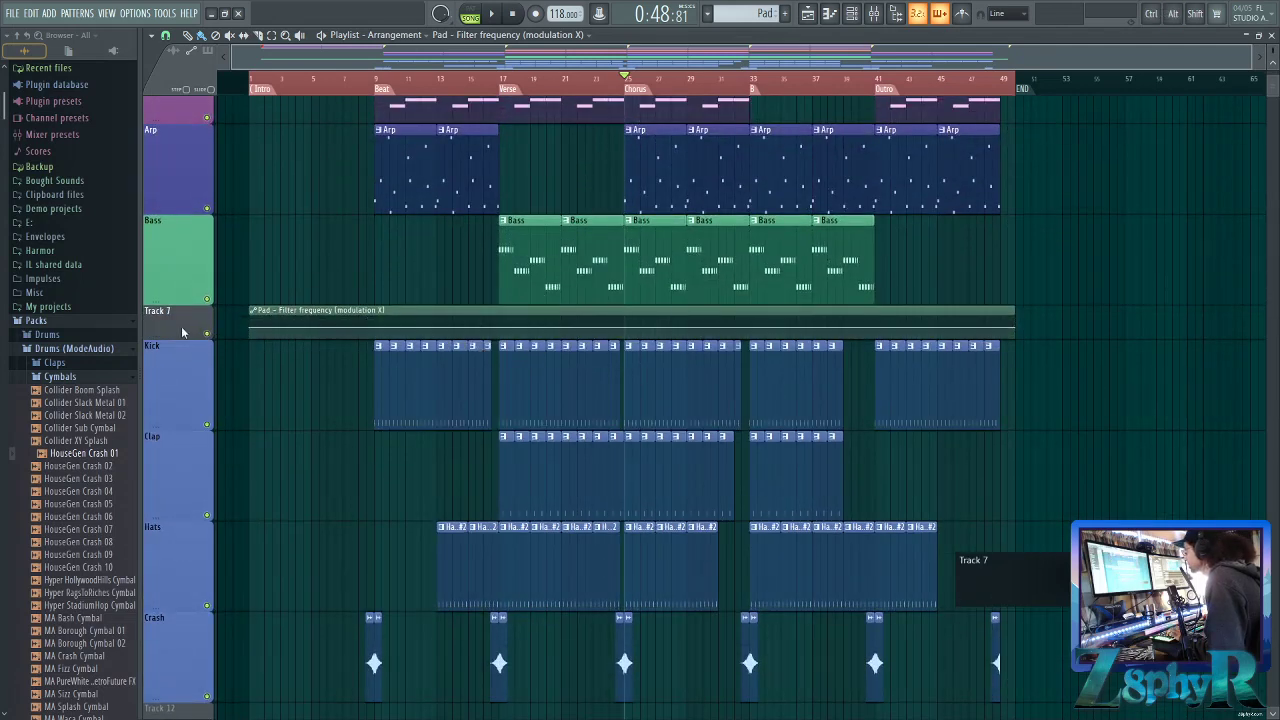
pyautogui.scroll(3, 192, 390)
pyautogui.scroll(-3, 195, 485)
pyautogui.scroll(2, 192, 506)
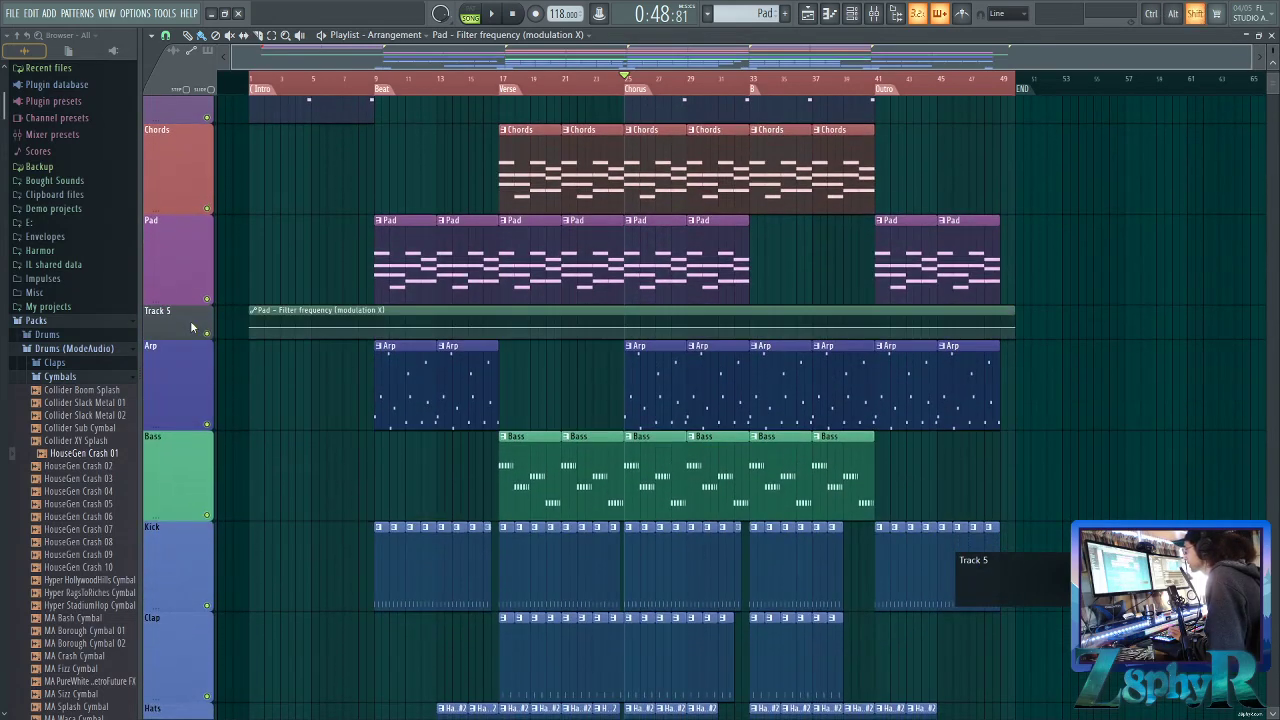
# Add a point to the Pad filter automation at the Beat marker and lower it to 0%
pyautogui.moveTo(377, 336); pyautogui.dragTo(379, 343)
pyautogui.hotkey('ctrl', 'z')
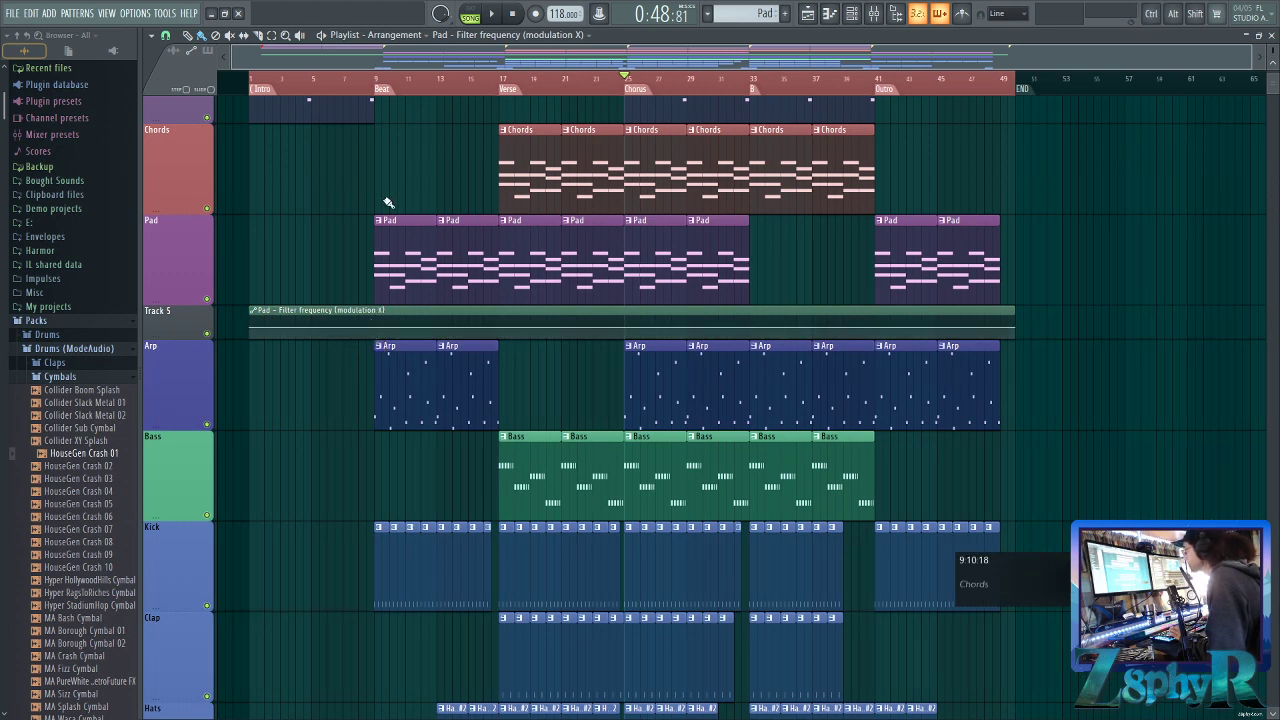
pyautogui.scroll(3, 388, 203)
pyautogui.scroll(2, 390, 275)
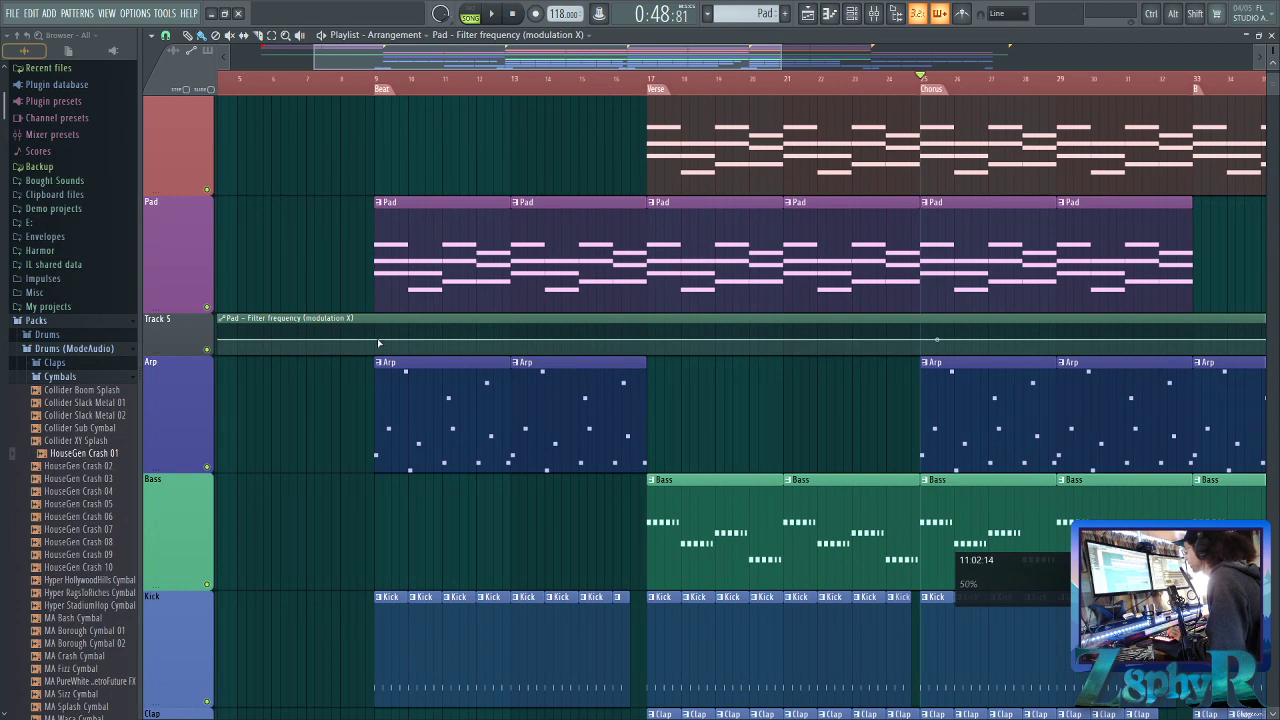
pyautogui.hscroll(-5, 378, 343)
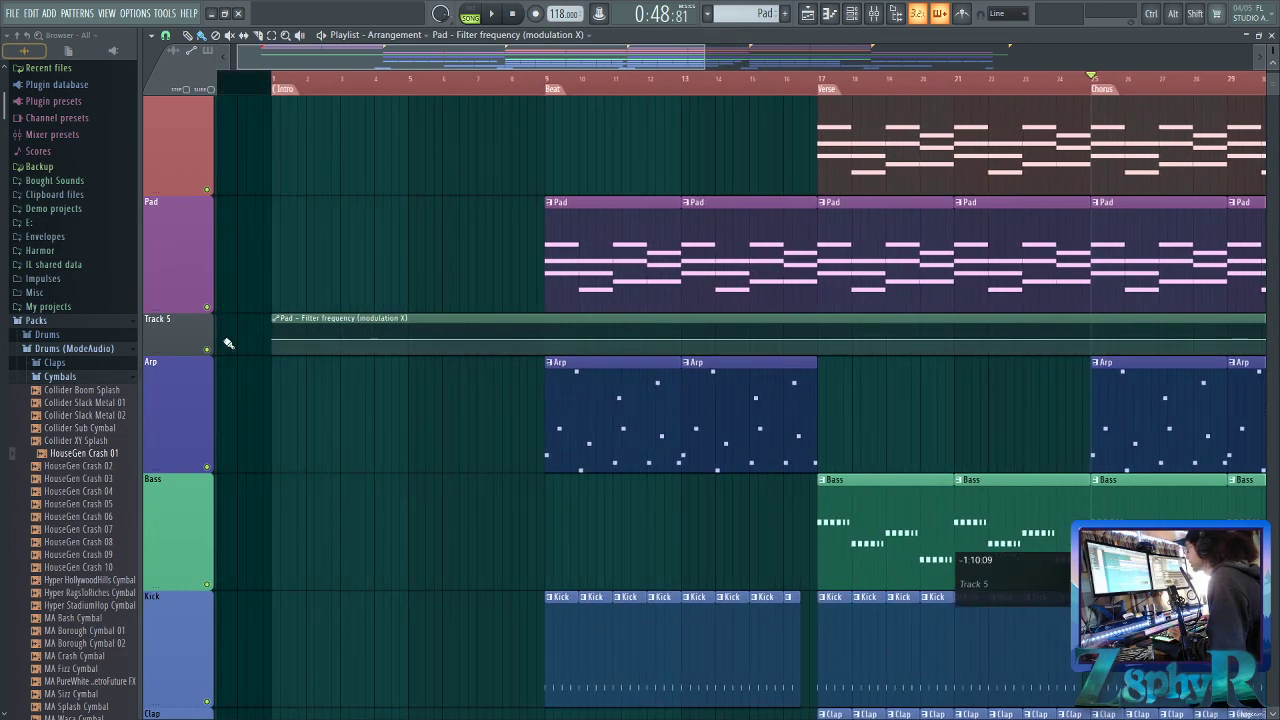
pyautogui.click(546, 342)
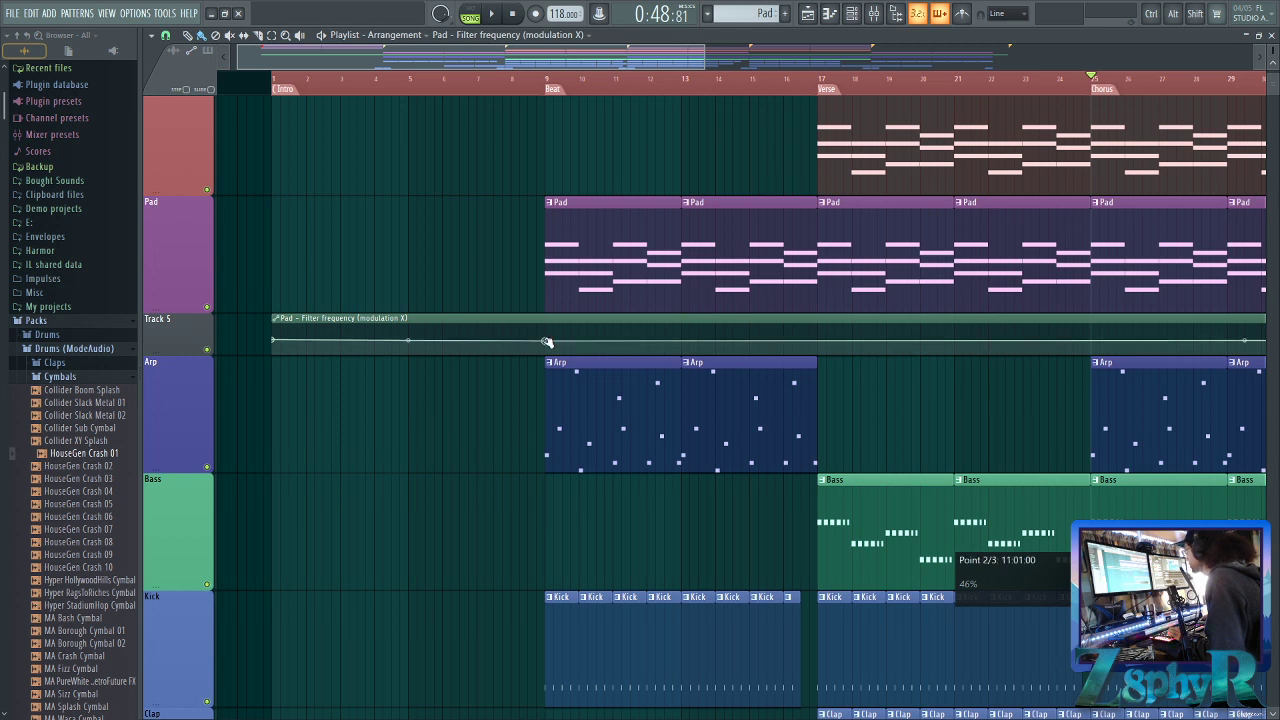
pyautogui.moveTo(546, 342); pyautogui.dragTo(546, 356)
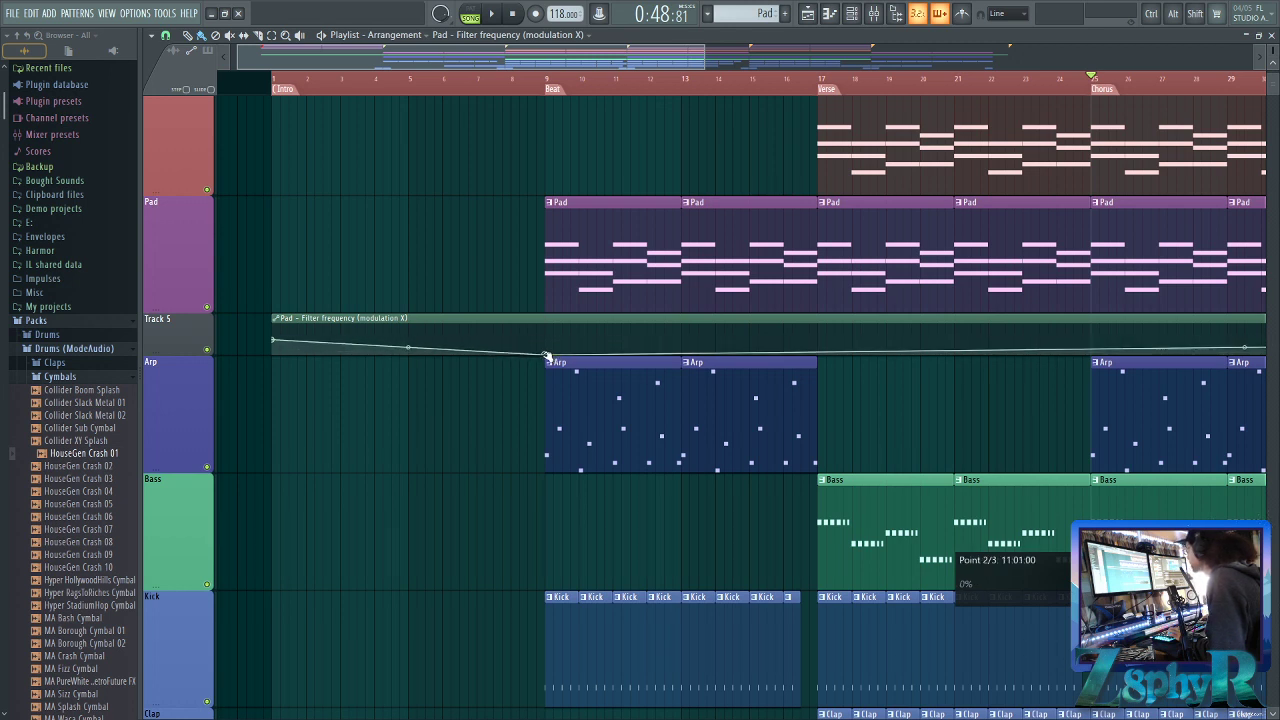
# Add points to the Pad filter automation at the Verse and Outro markers, and lower its end point to the minimum
pyautogui.click(818, 343)
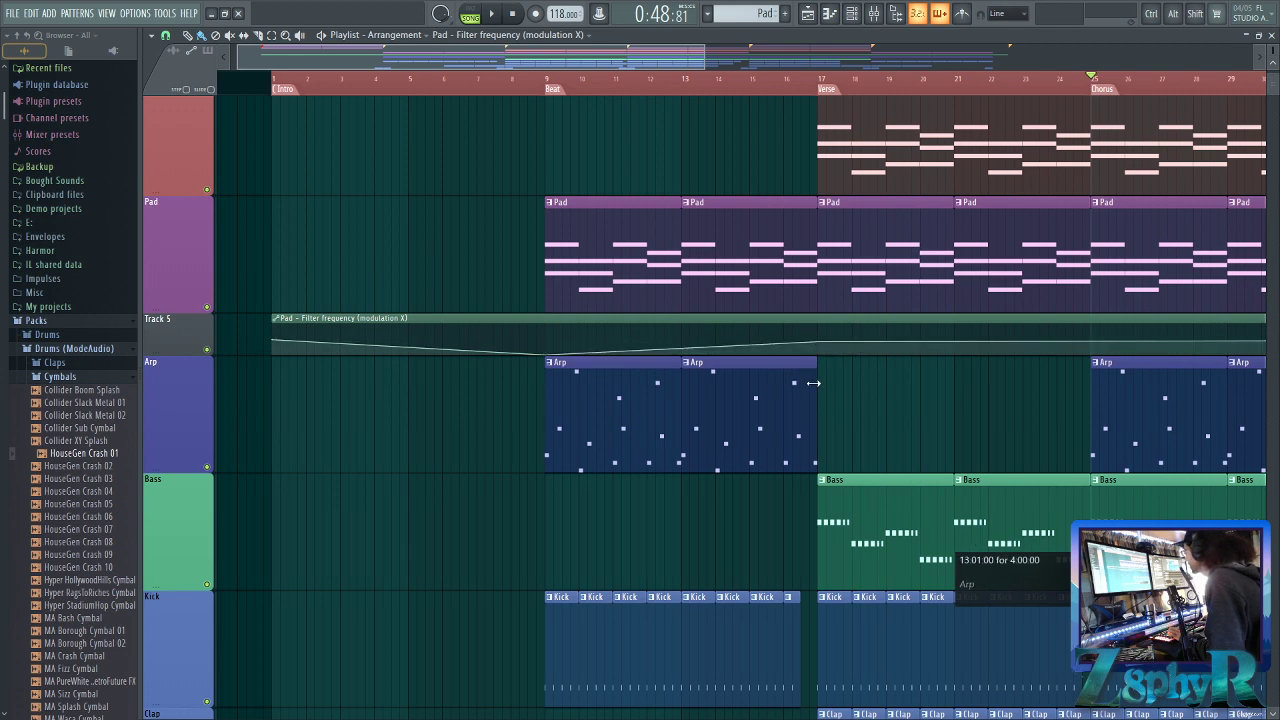
pyautogui.hscroll(8, 813, 383)
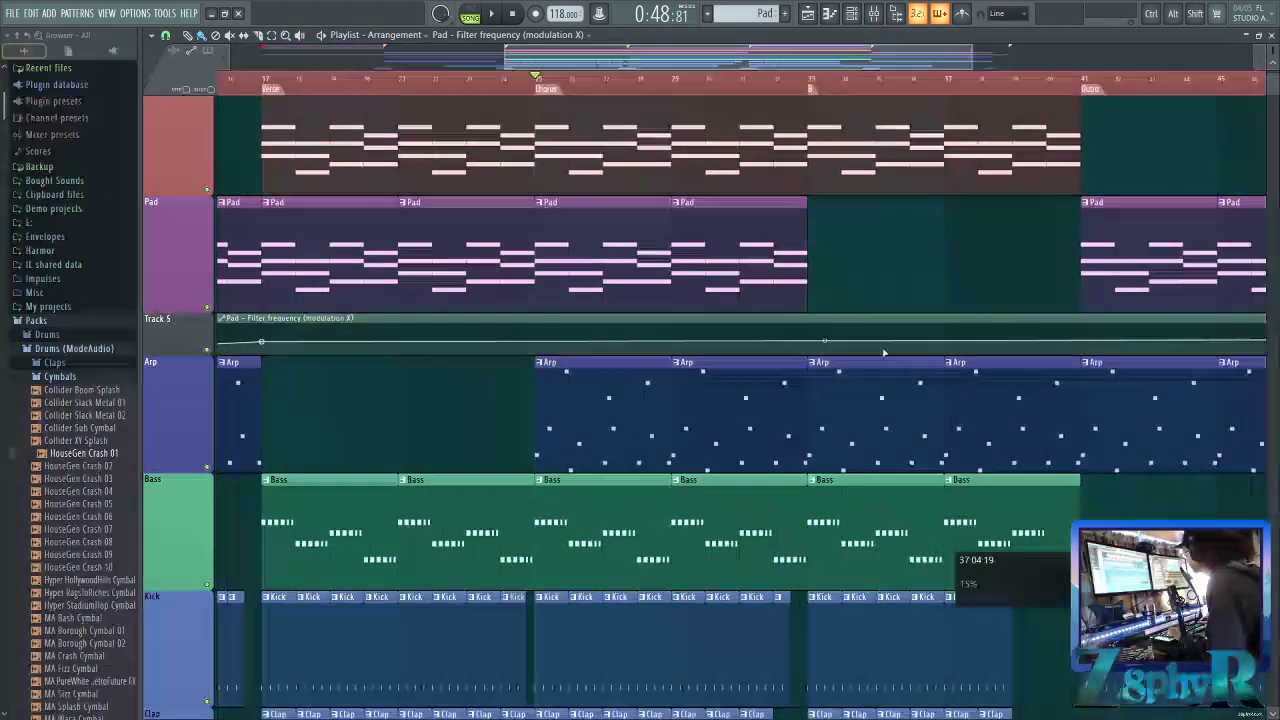
pyautogui.hscroll(5, 900, 350)
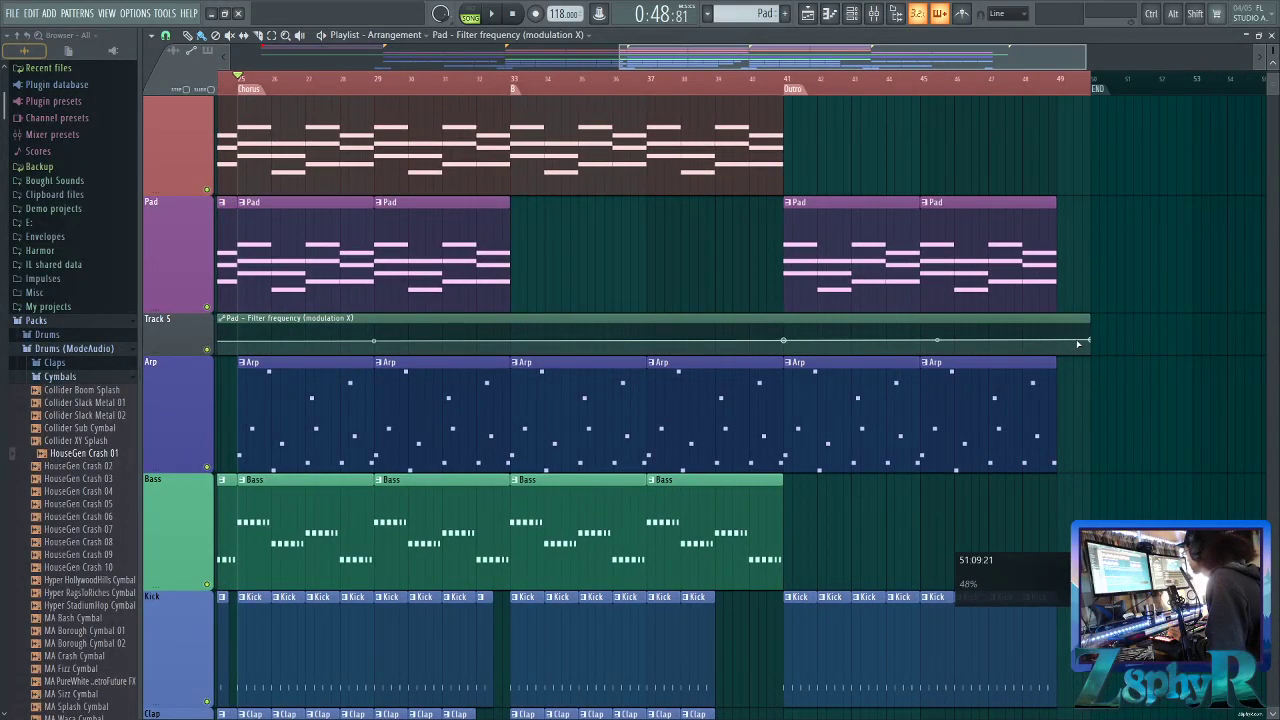
pyautogui.moveTo(1092, 343); pyautogui.dragTo(1084, 380)
pyautogui.scroll(-3, 1084, 380)
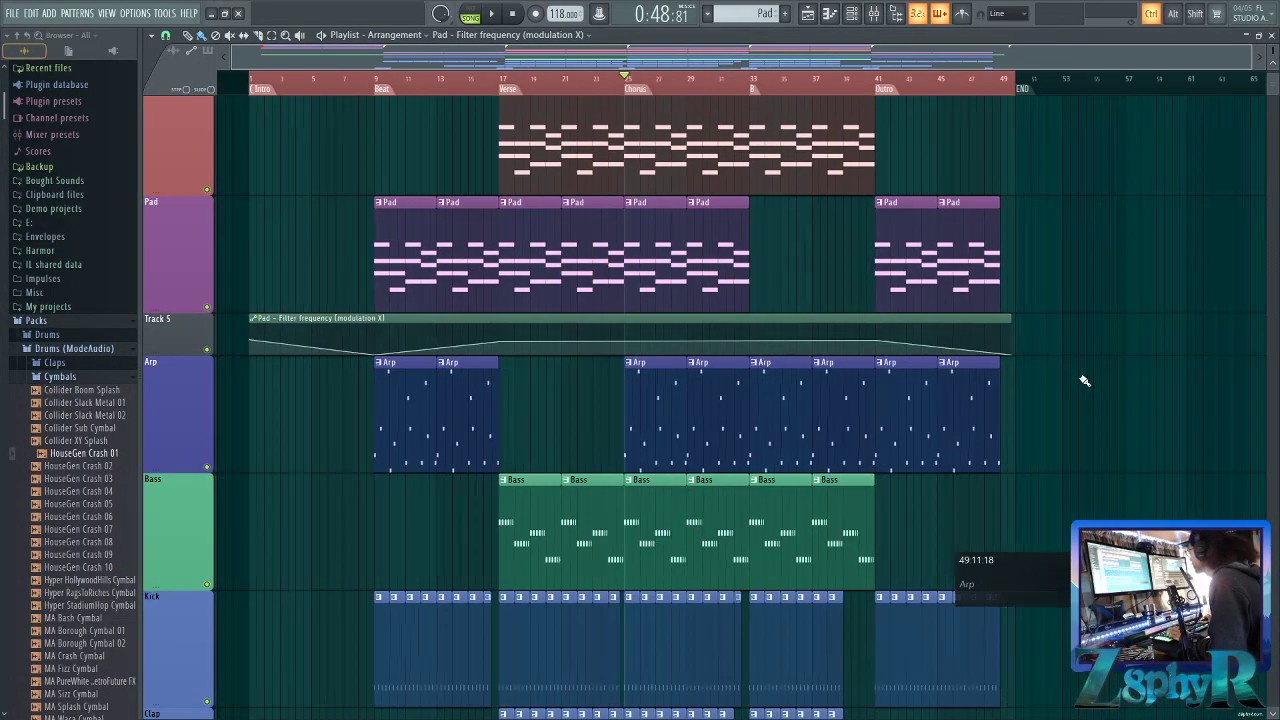
# Play the song from the Beat marker while lowering the Pad automation's start point to the minimum, and stop playback
pyautogui.click(389, 74)
pyautogui.press('space')
pyautogui.moveTo(251, 342); pyautogui.dragTo(237, 400)
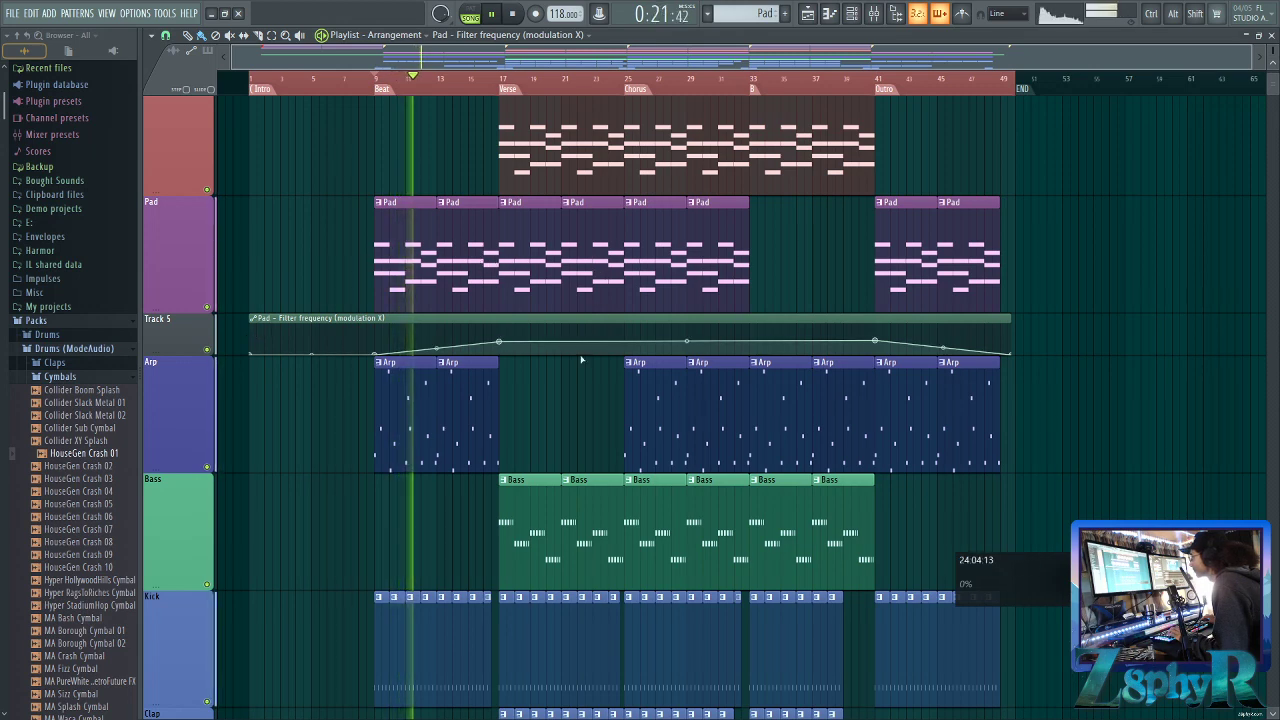
pyautogui.press('space')
# Open the Arp channel's envelope settings and create an automation clip for its filter MOD X
pyautogui.doubleClick(488, 388)
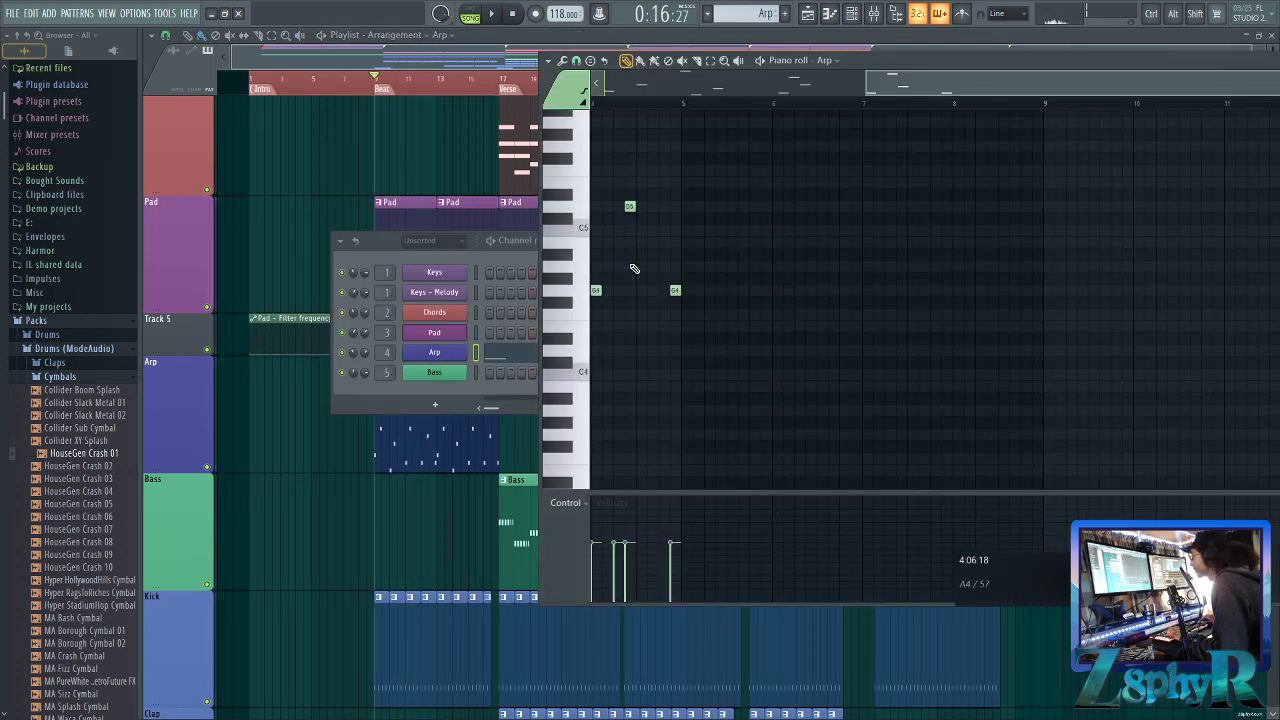
pyautogui.click(462, 356)
pyautogui.click(662, 288)
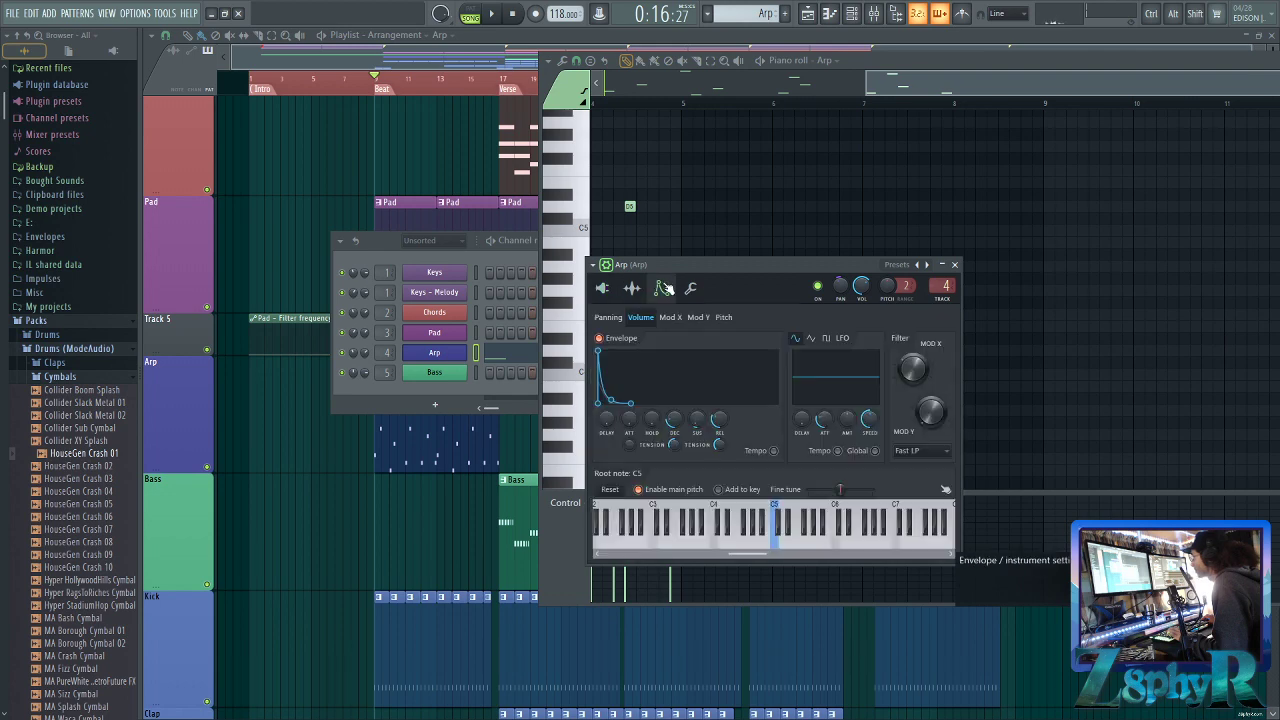
pyautogui.rightClick(922, 359)
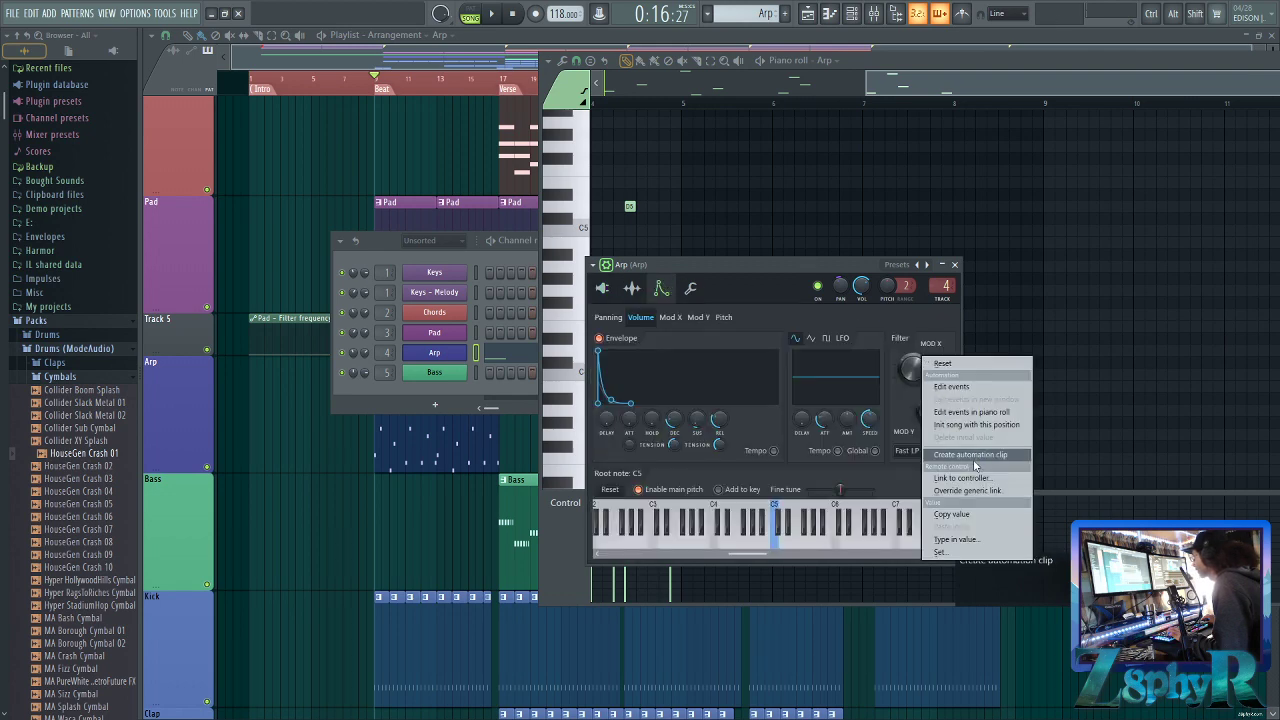
pyautogui.click(970, 454)
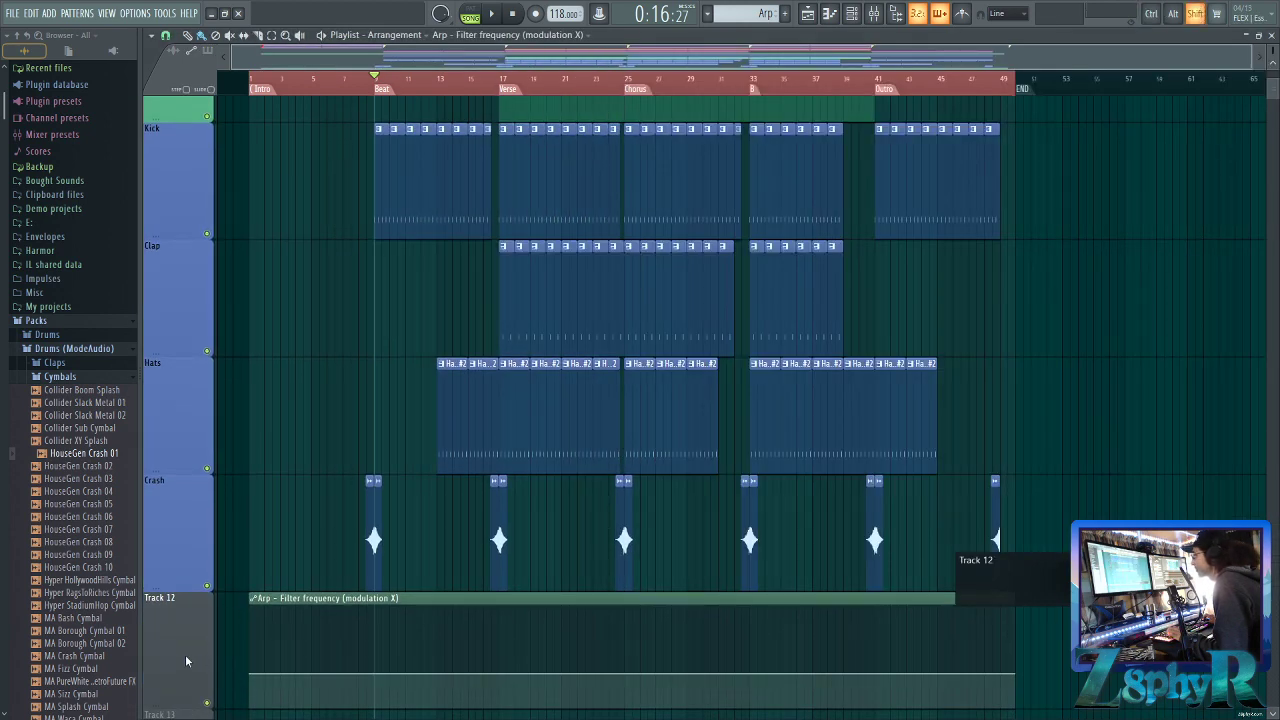
# Move the track holding the Arp filter automation clip up between the Arp and Bass tracks
pyautogui.moveTo(184, 652); pyautogui.dragTo(214, 194)
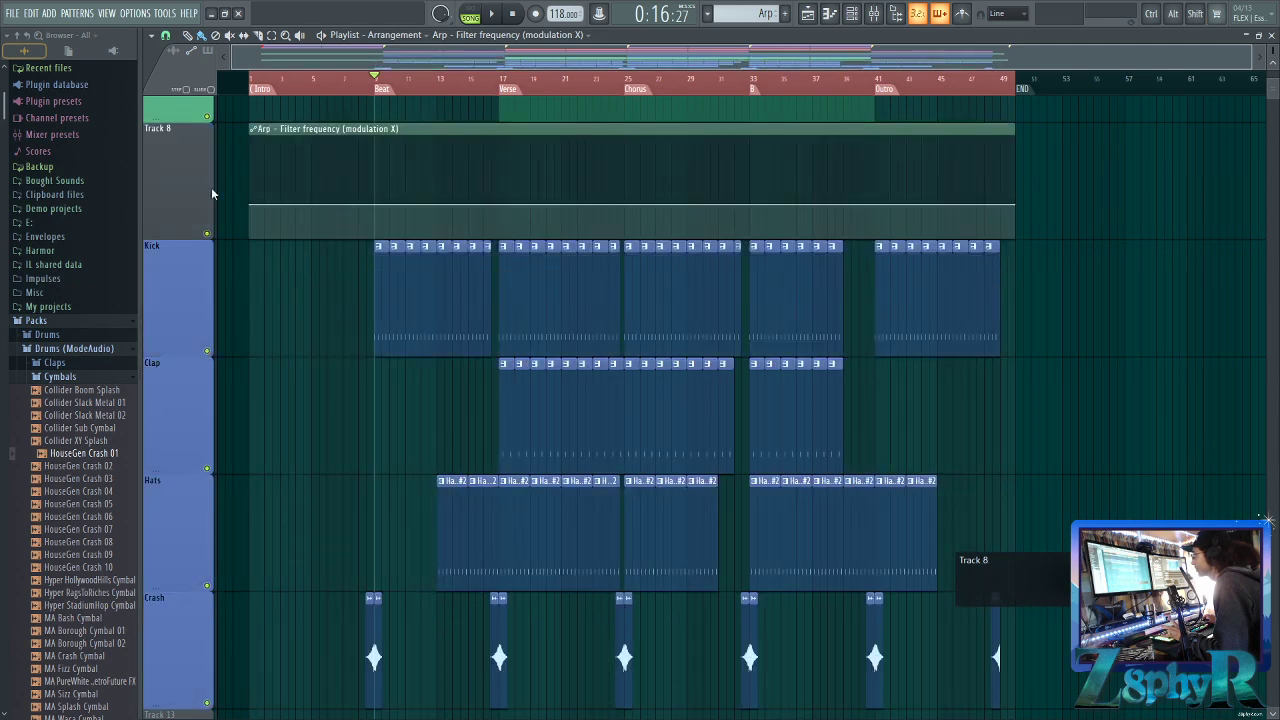
pyautogui.scroll(3, 260, 277)
pyautogui.moveTo(186, 391); pyautogui.dragTo(186, 290)
pyautogui.scroll(3, 378, 447)
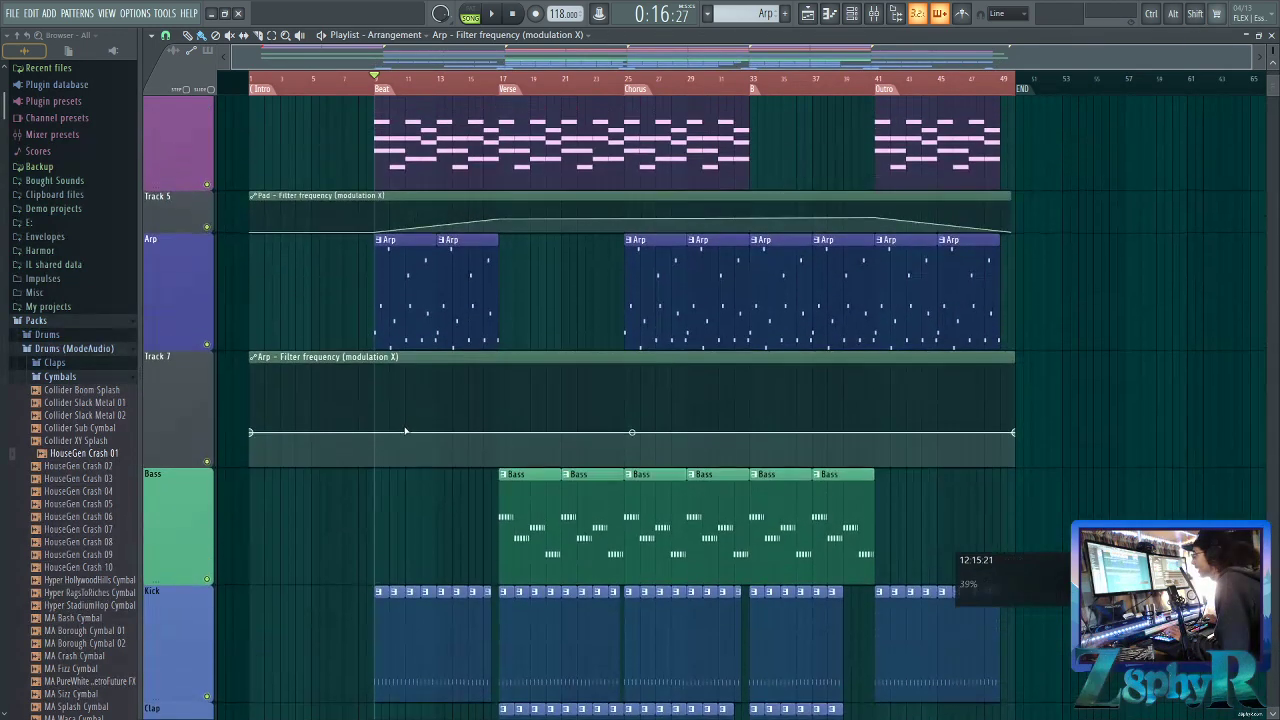
# Shape the Arp filter automation to rise from the minimum at Beat to about 34% at Verse, hold until Outro and fall at the end
pyautogui.rightClick(499, 437)
pyautogui.rightClick(383, 467)
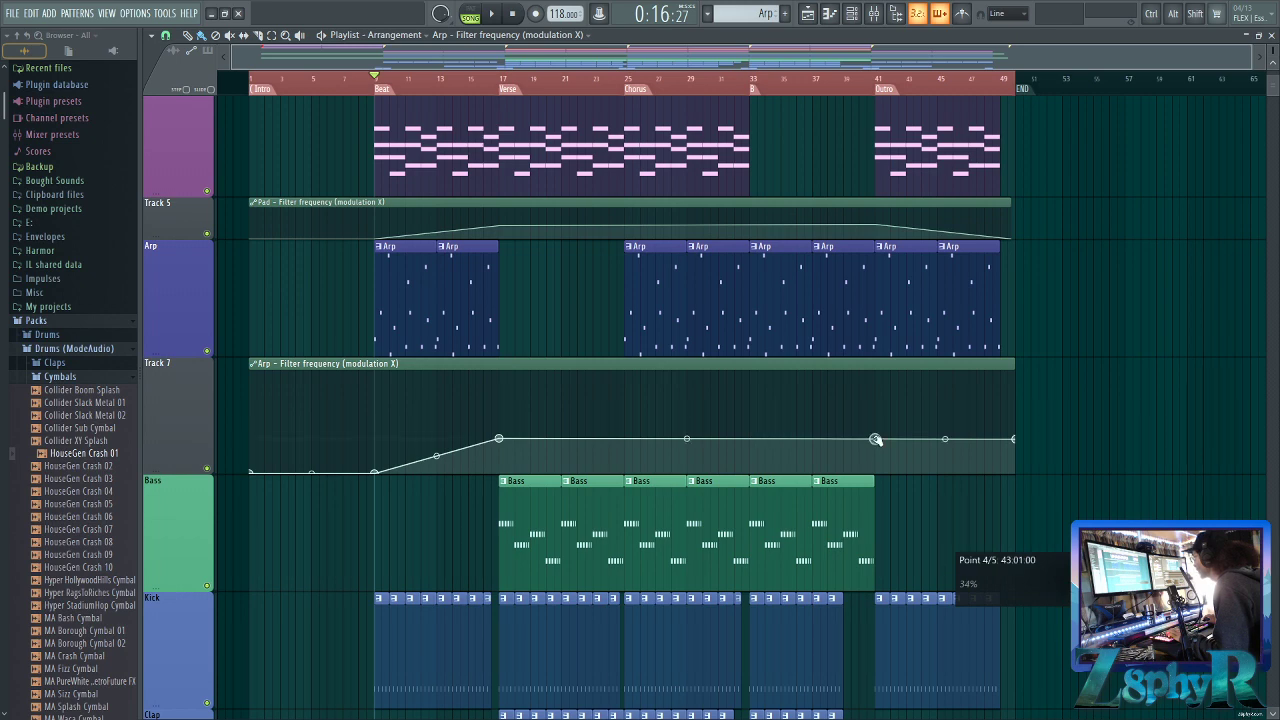
pyautogui.moveTo(1015, 443); pyautogui.dragTo(1007, 470)
# Play the song from the Beat marker to hear the Pad and Arp filter automation
pyautogui.press('space')
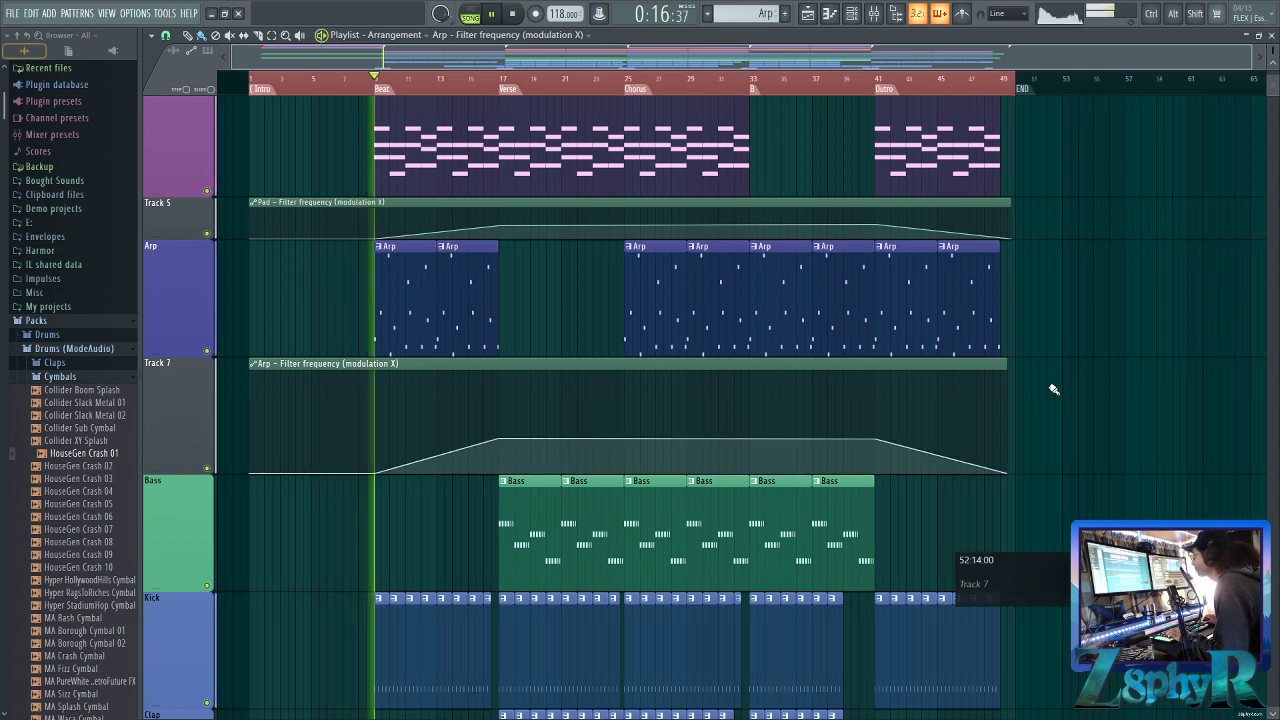
pyautogui.scroll(5, 541, 320)
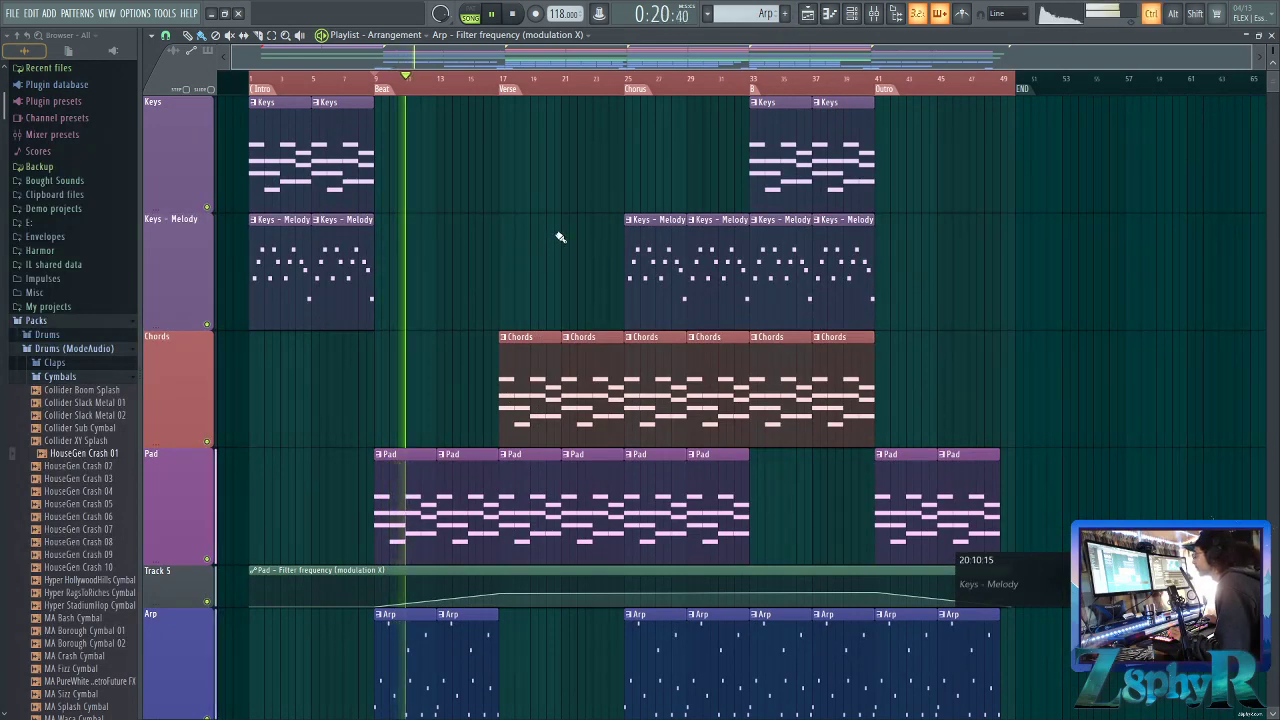
pyautogui.scroll(-3, 557, 237)
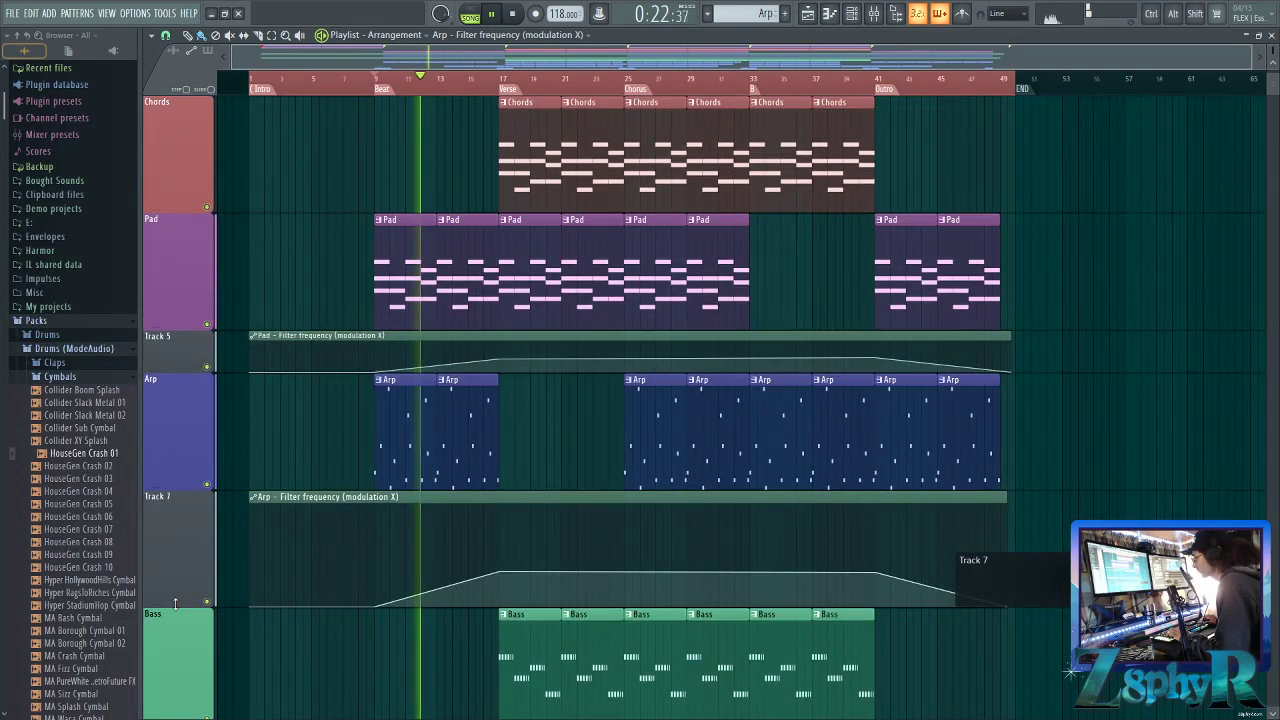
# Shrink the height of the Arp filter automation track and stop the song's playback
pyautogui.moveTo(180, 608); pyautogui.dragTo(180, 558)
pyautogui.scroll(3, 537, 392)
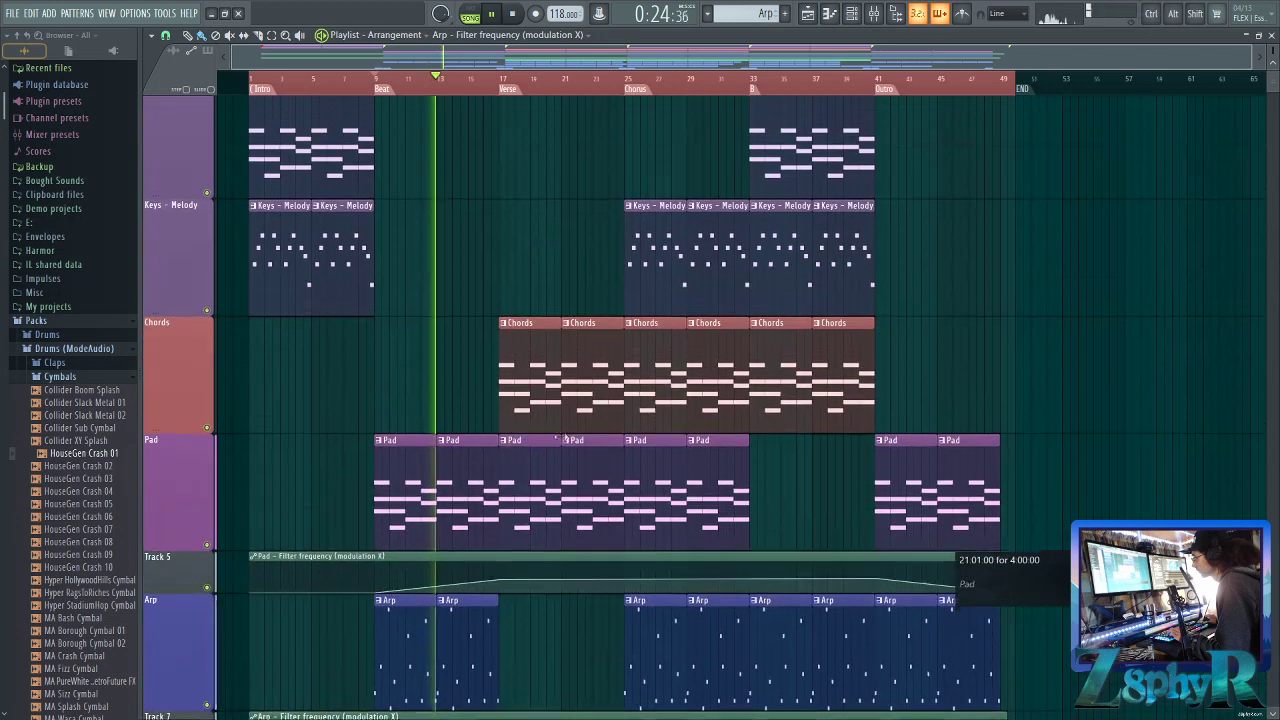
pyautogui.press('space')
# Open the Chords channel's envelope settings and create an automation clip for its filter MOD X
pyautogui.doubleClick(540, 390)
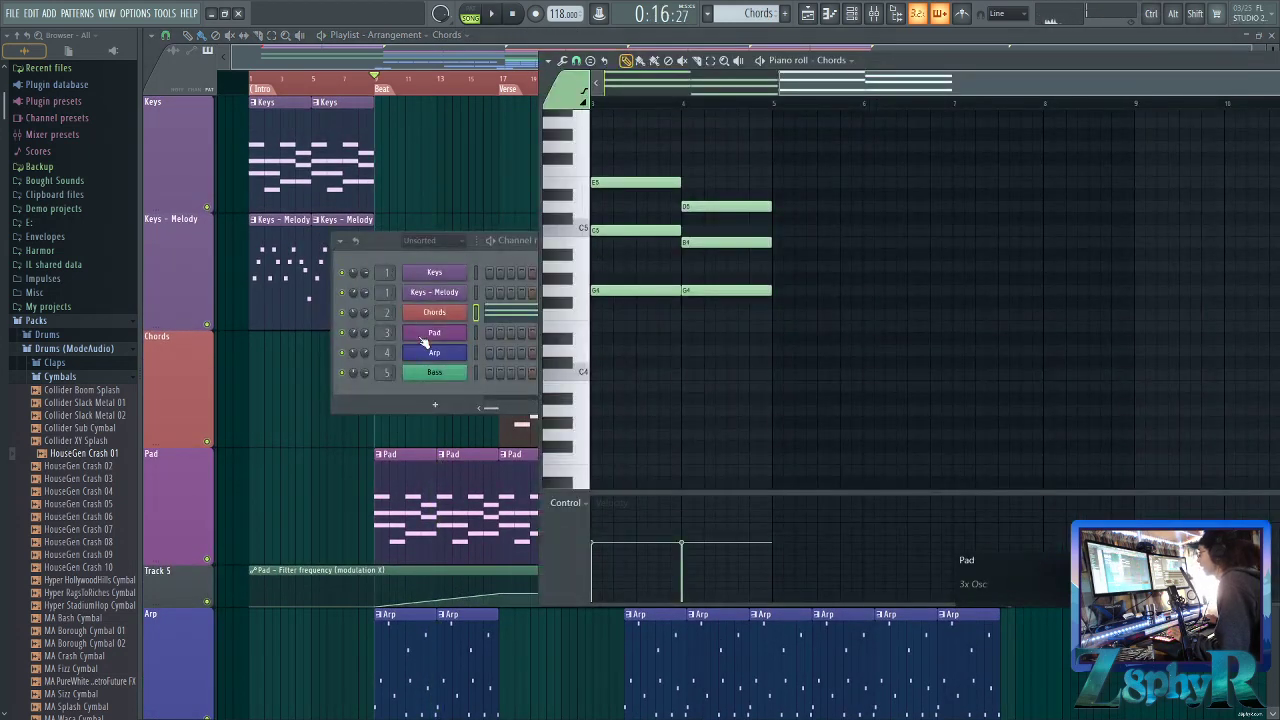
pyautogui.click(453, 313)
pyautogui.click(694, 306)
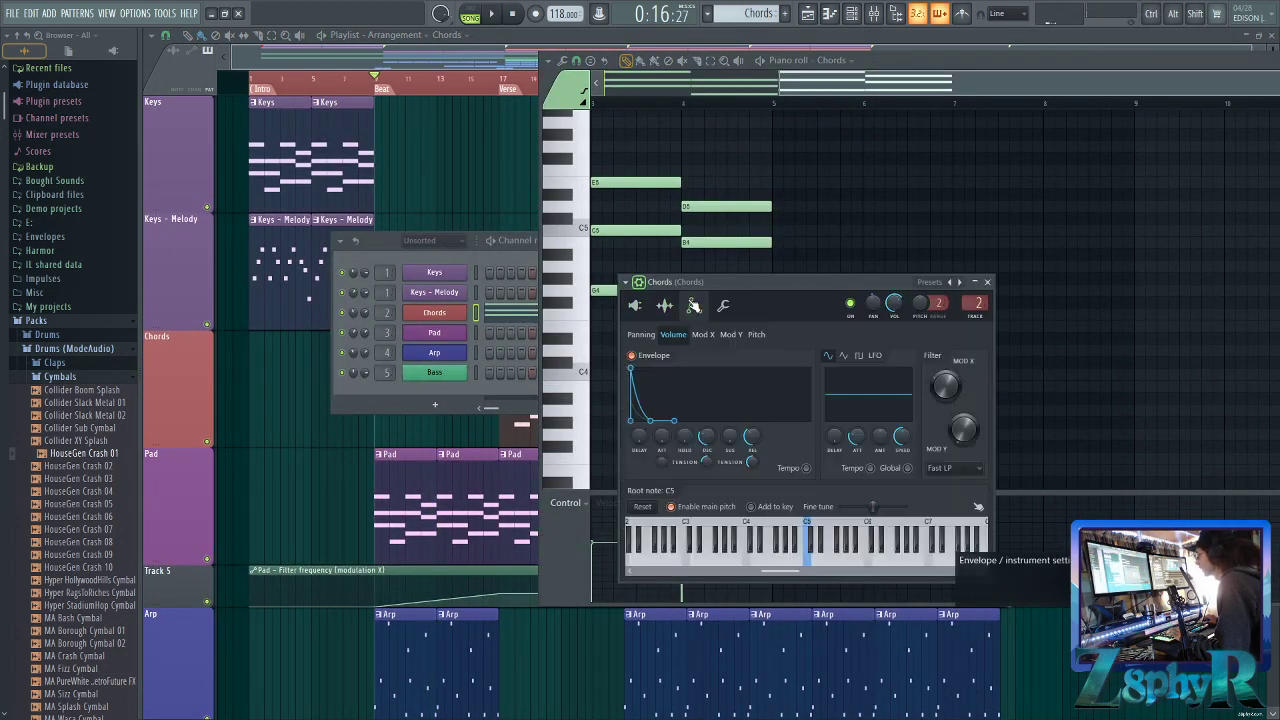
pyautogui.rightClick(945, 386)
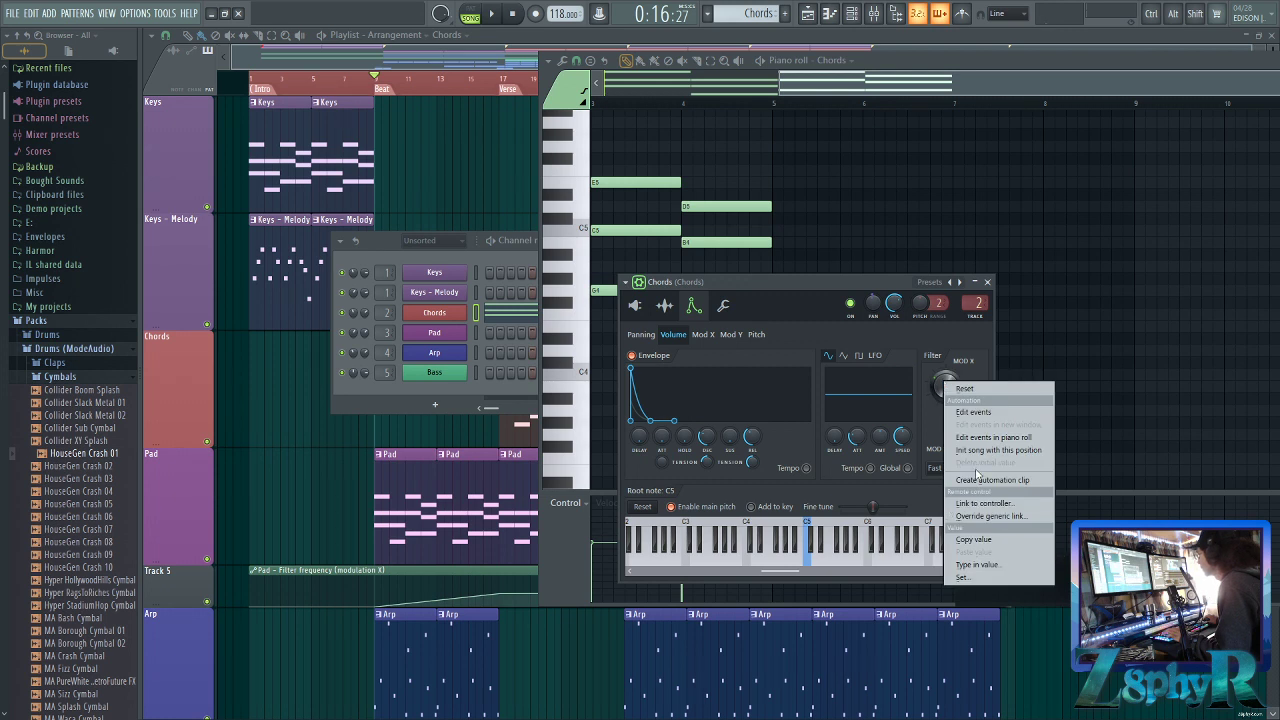
pyautogui.click(798, 323)
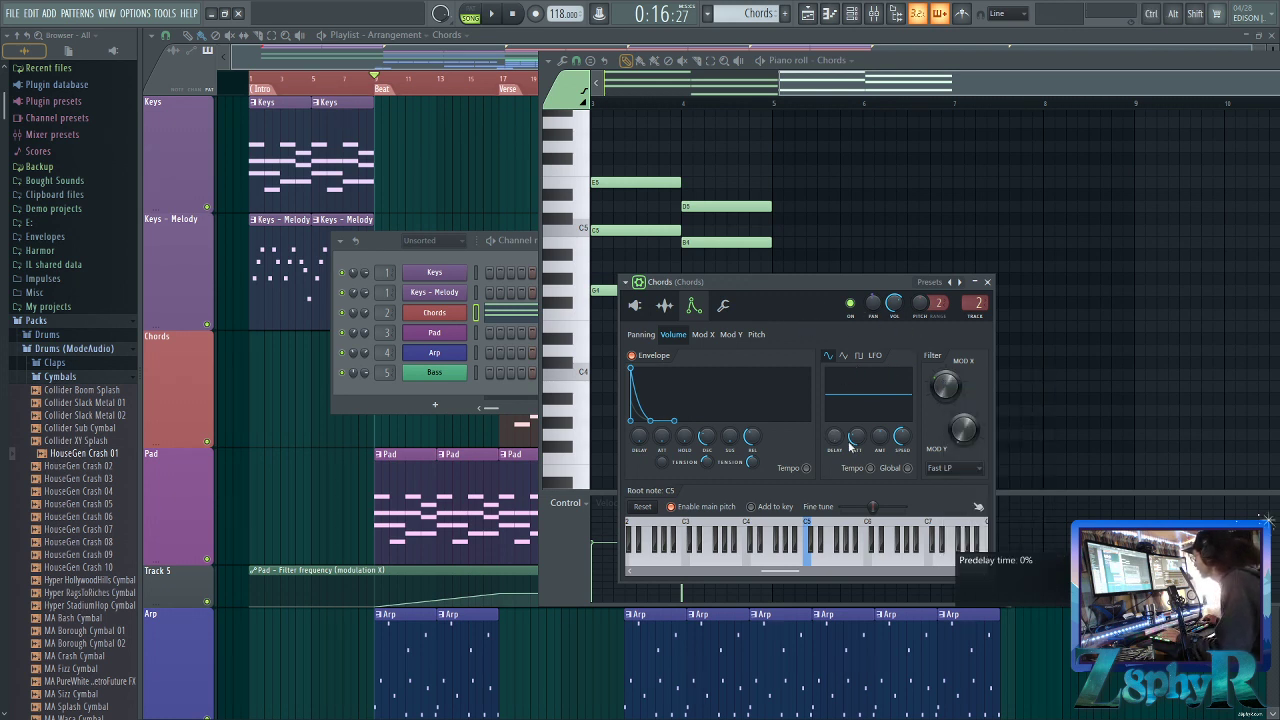
pyautogui.rightClick(939, 394)
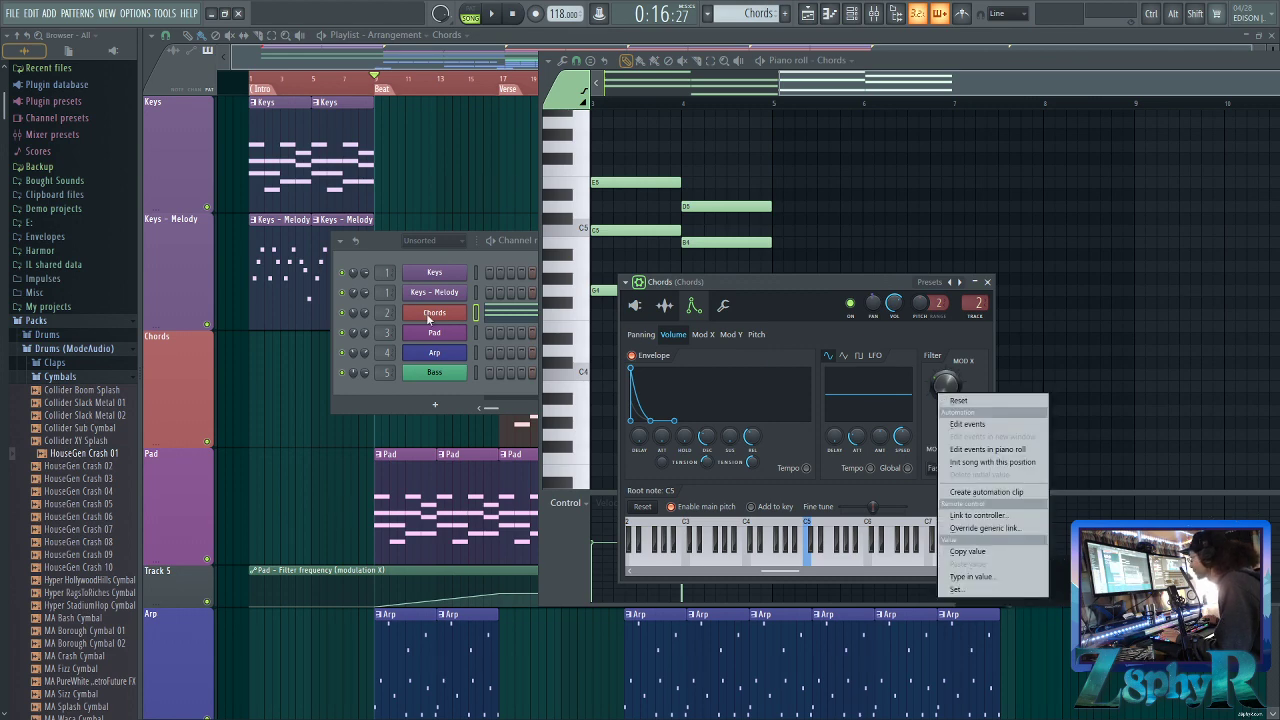
pyautogui.click(955, 492)
# Move the track holding the Chords filter automation clip up between the Chords and Pad tracks
pyautogui.scroll(-1, 312, 170)
pyautogui.click(391, 40)
pyautogui.scroll(5, 388, 292)
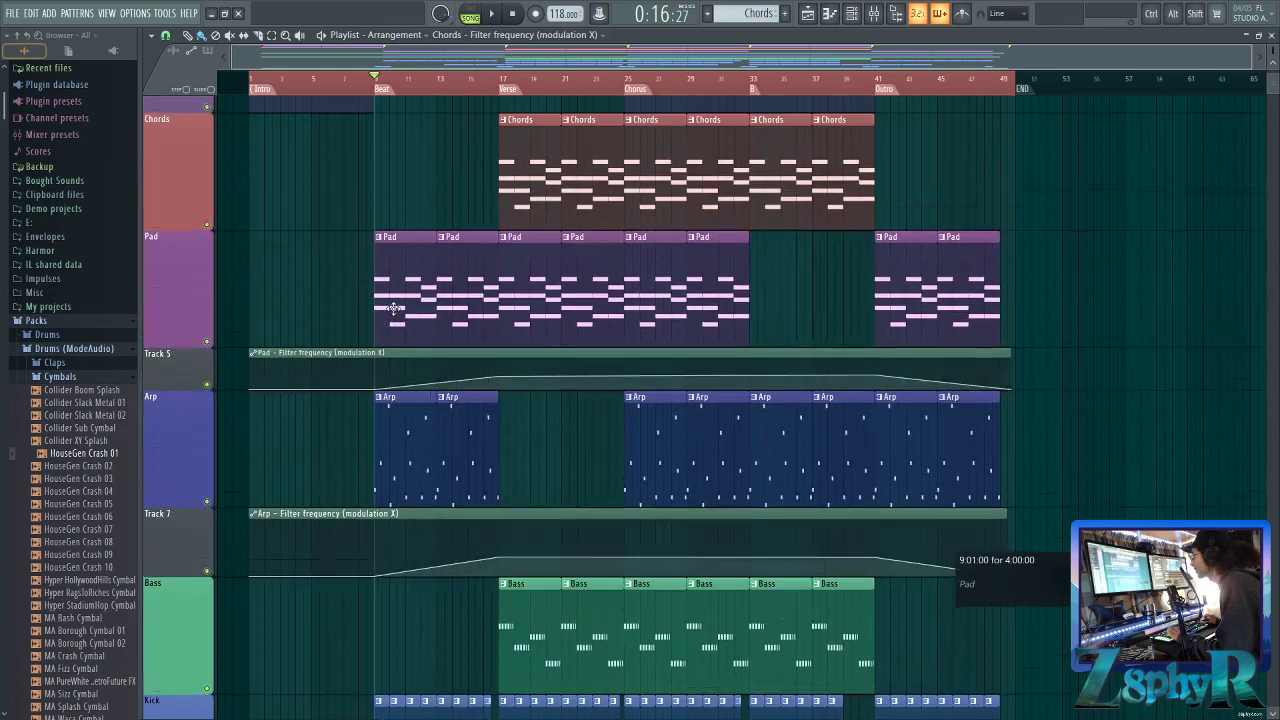
pyautogui.scroll(-6, 394, 308)
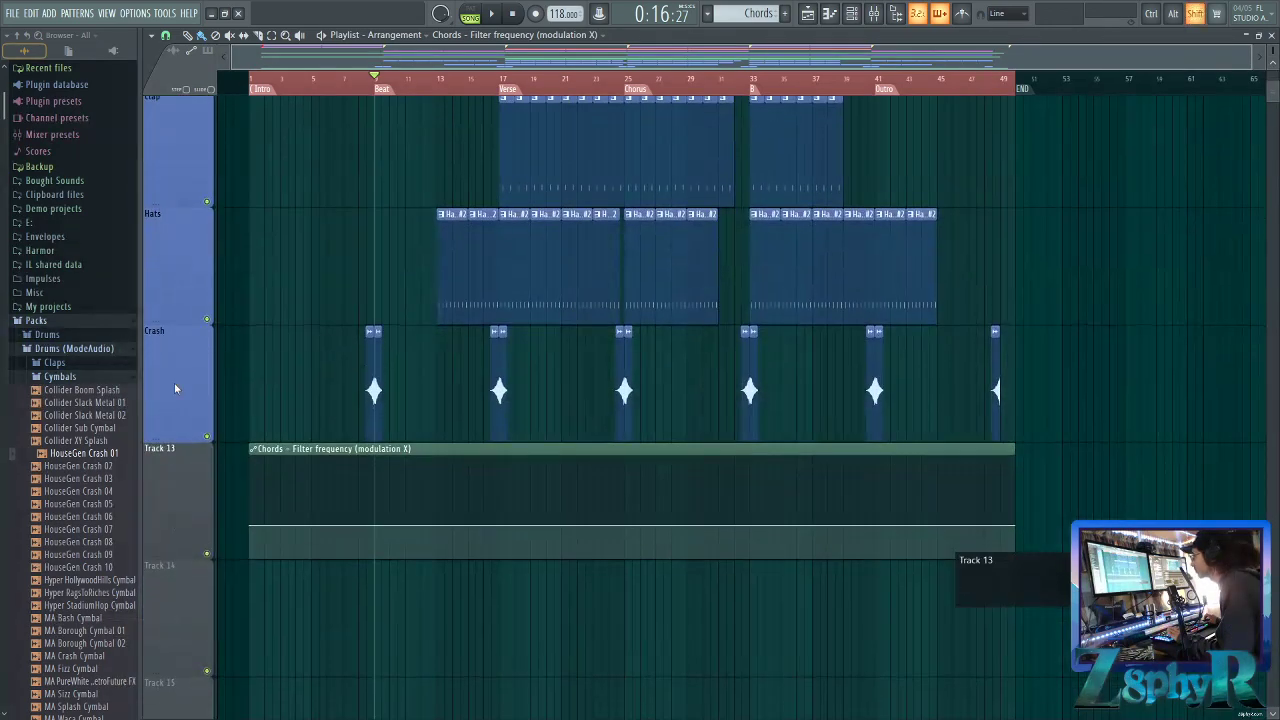
pyautogui.scroll(2, 174, 167)
pyautogui.scroll(5, 174, 167)
pyautogui.scroll(-2, 174, 167)
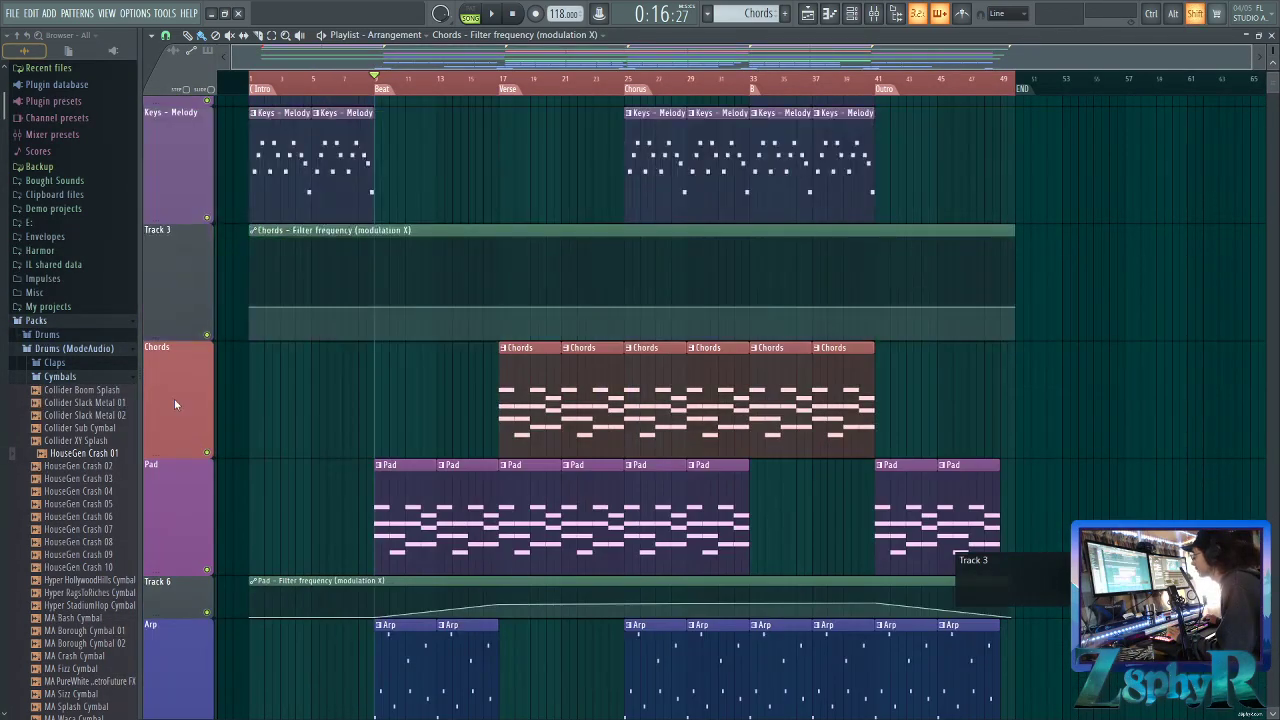
# Shape the Chords filter automation to rise from the minimum near Verse to about 33% at bar 21, hold until bar 37 and fall to 0% at Outro
pyautogui.rightClick(498, 424)
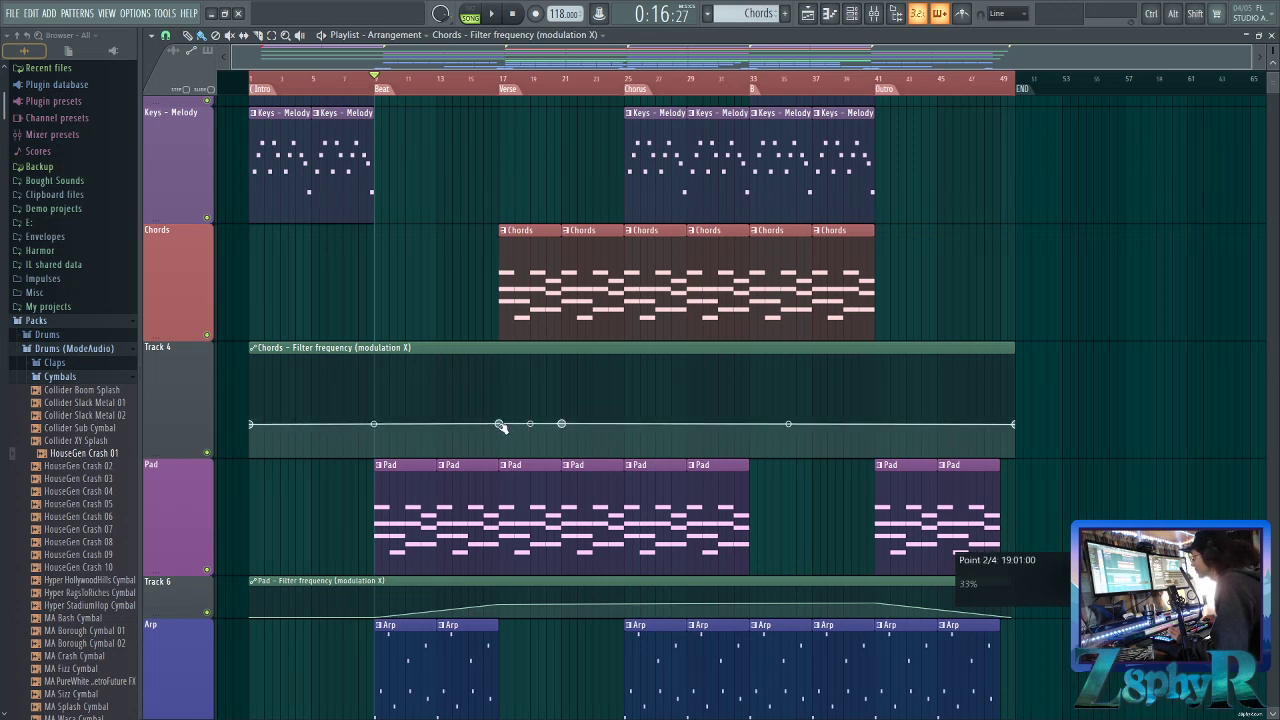
pyautogui.moveTo(500, 425); pyautogui.dragTo(498, 473)
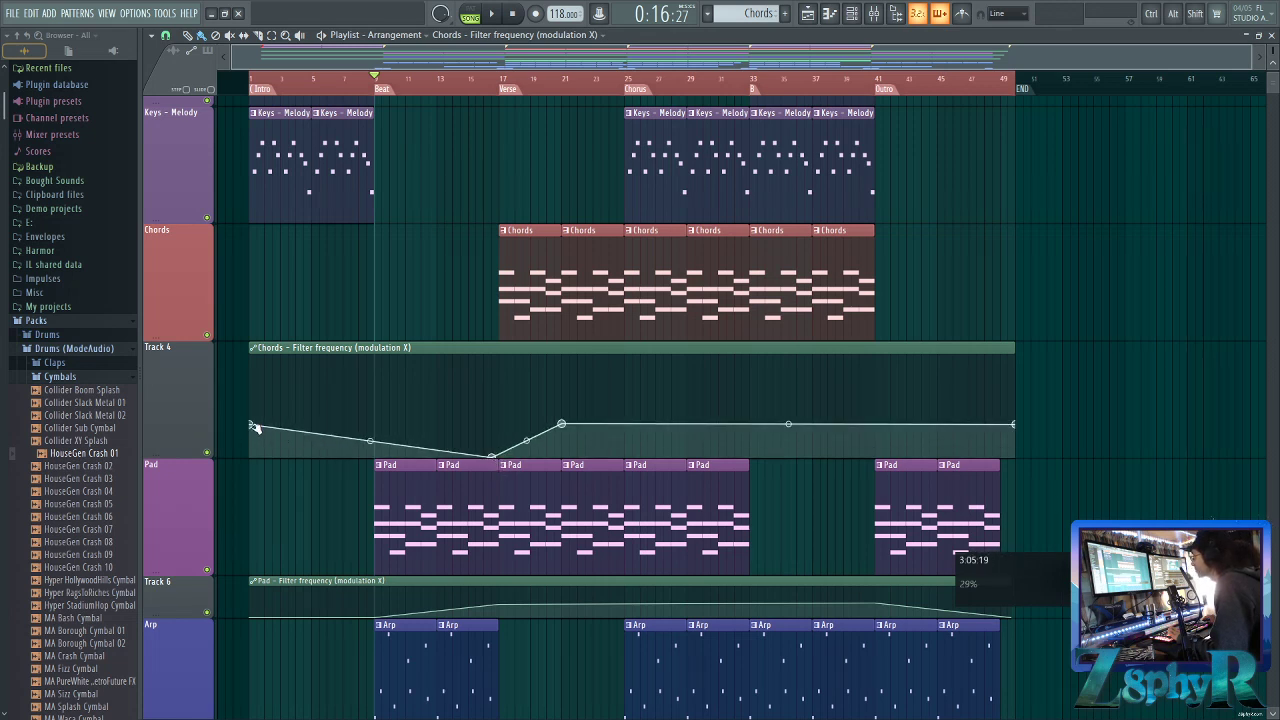
pyautogui.moveTo(251, 425); pyautogui.dragTo(251, 456)
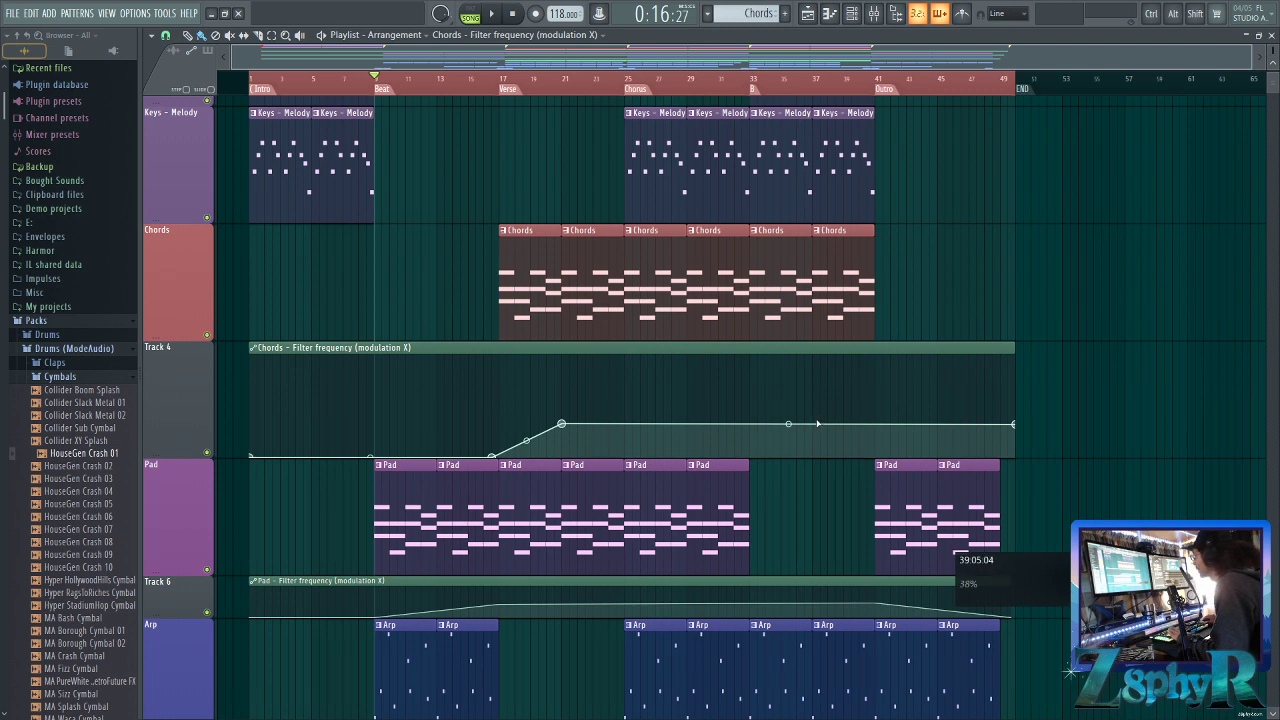
pyautogui.rightClick(866, 424)
pyautogui.moveTo(866, 424); pyautogui.dragTo(870, 463)
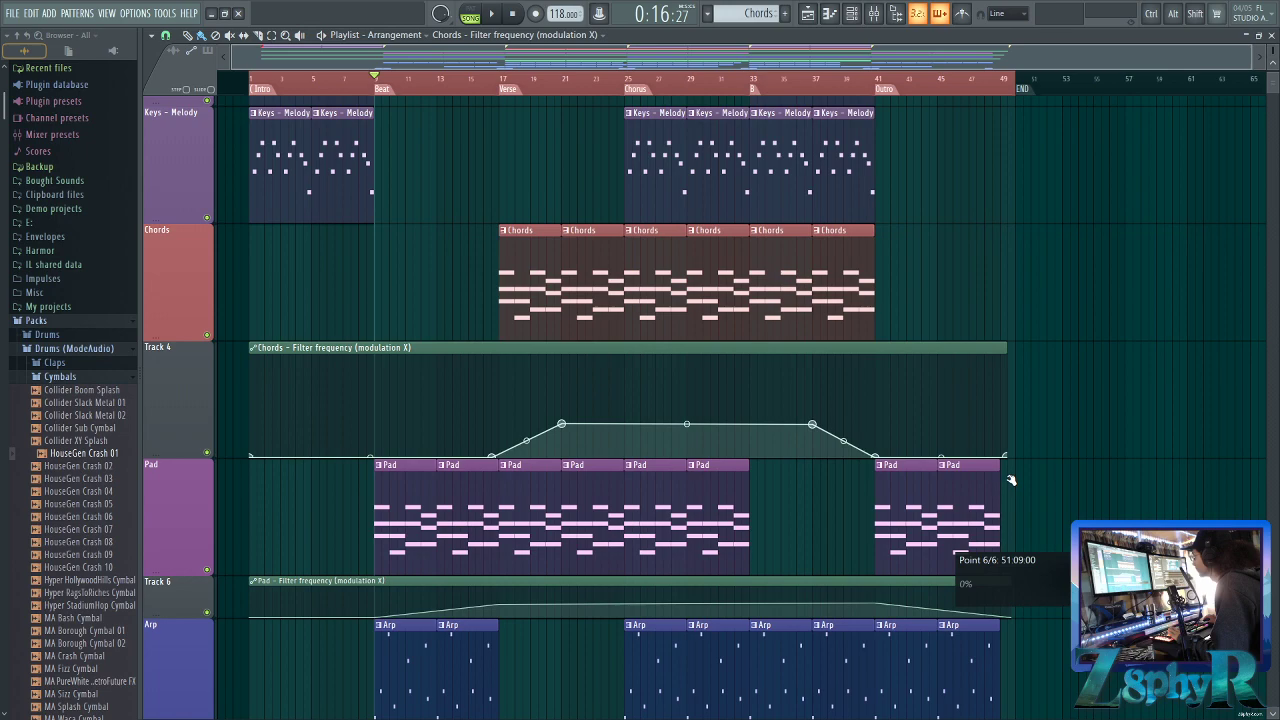
# Play the song from the Verse marker into Chorus to hear the Chords filter automation while checking the arrangement's tracks
pyautogui.click(505, 90)
pyautogui.press('space')
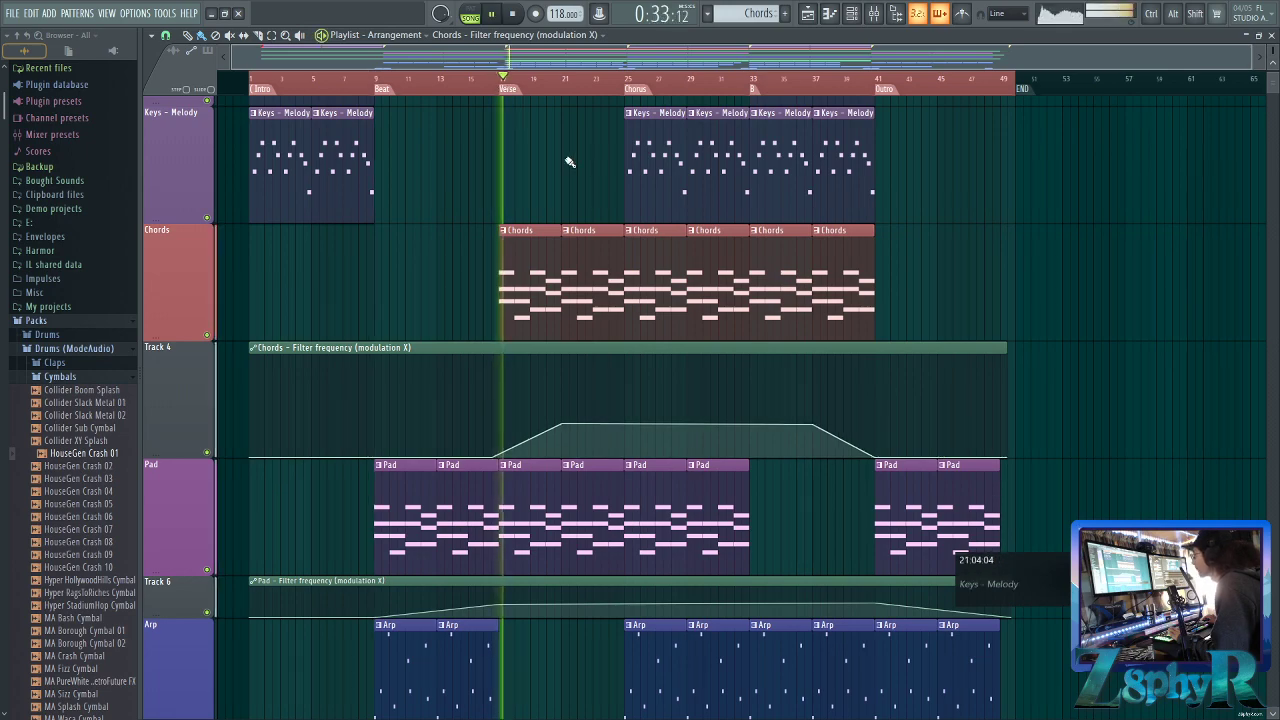
pyautogui.scroll(-6, 512, 266)
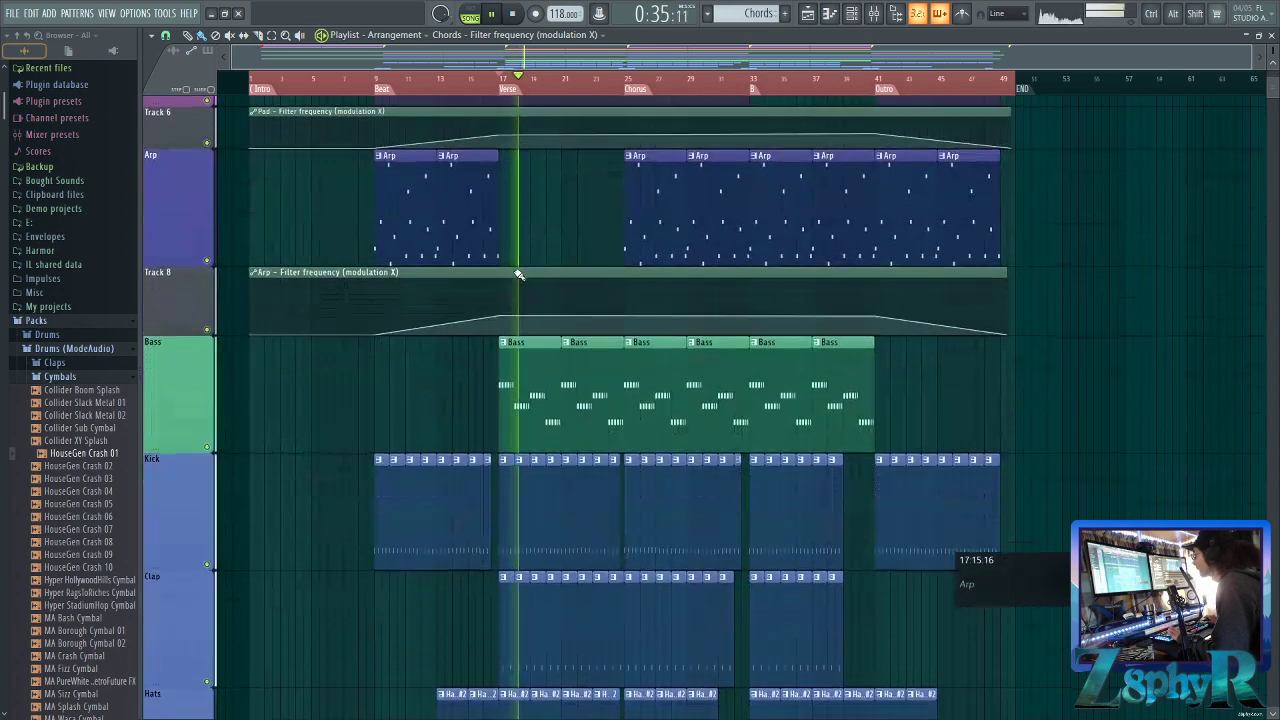
pyautogui.scroll(6, 549, 251)
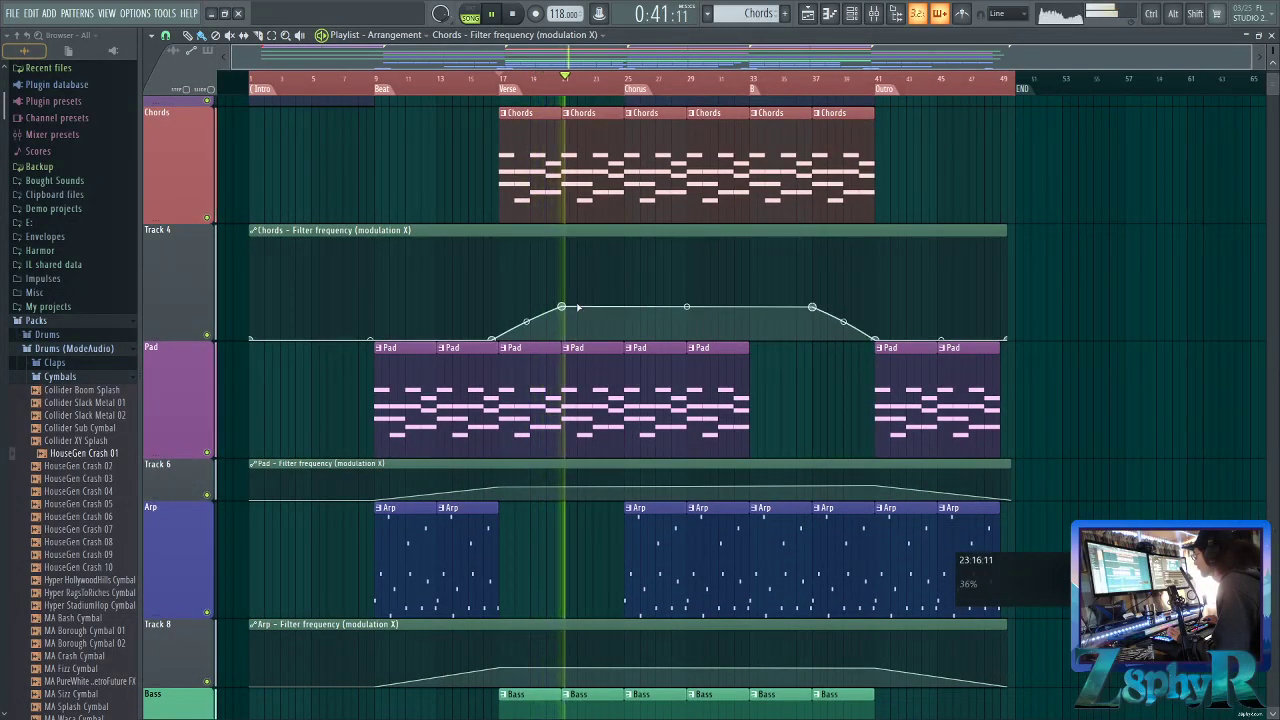
pyautogui.scroll(4, 700, 350)
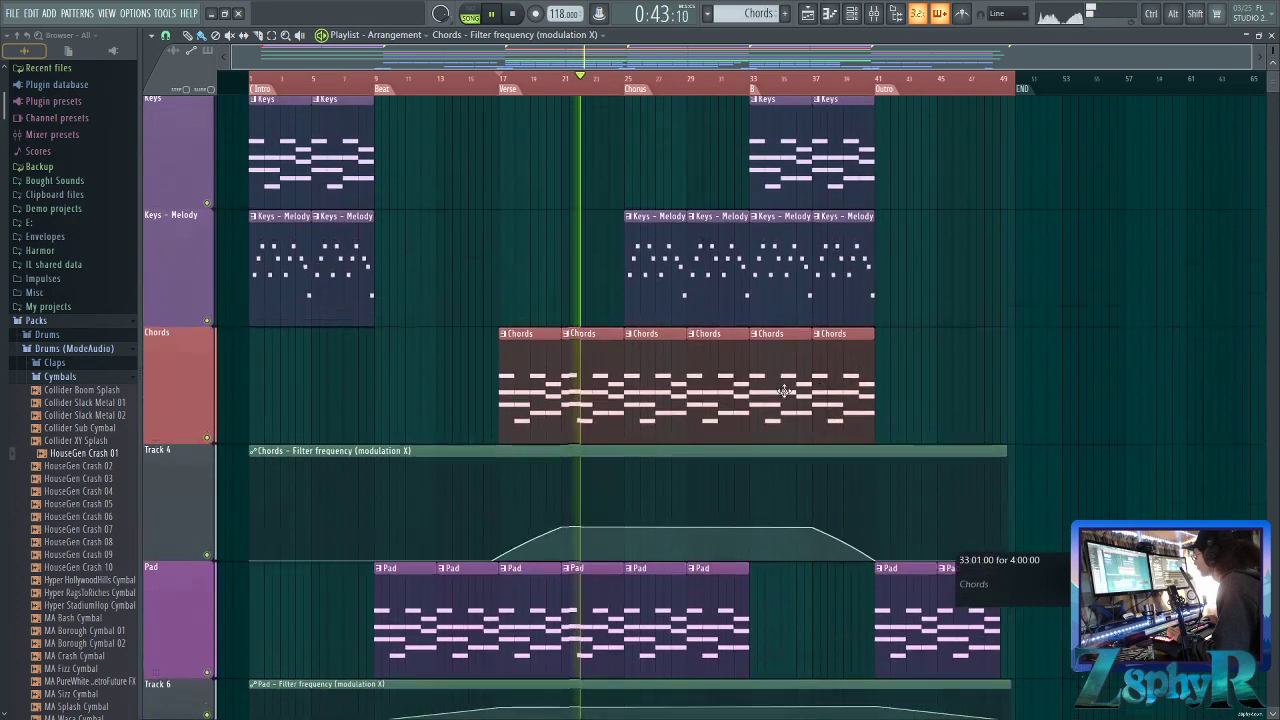
pyautogui.scroll(-12, 958, 287)
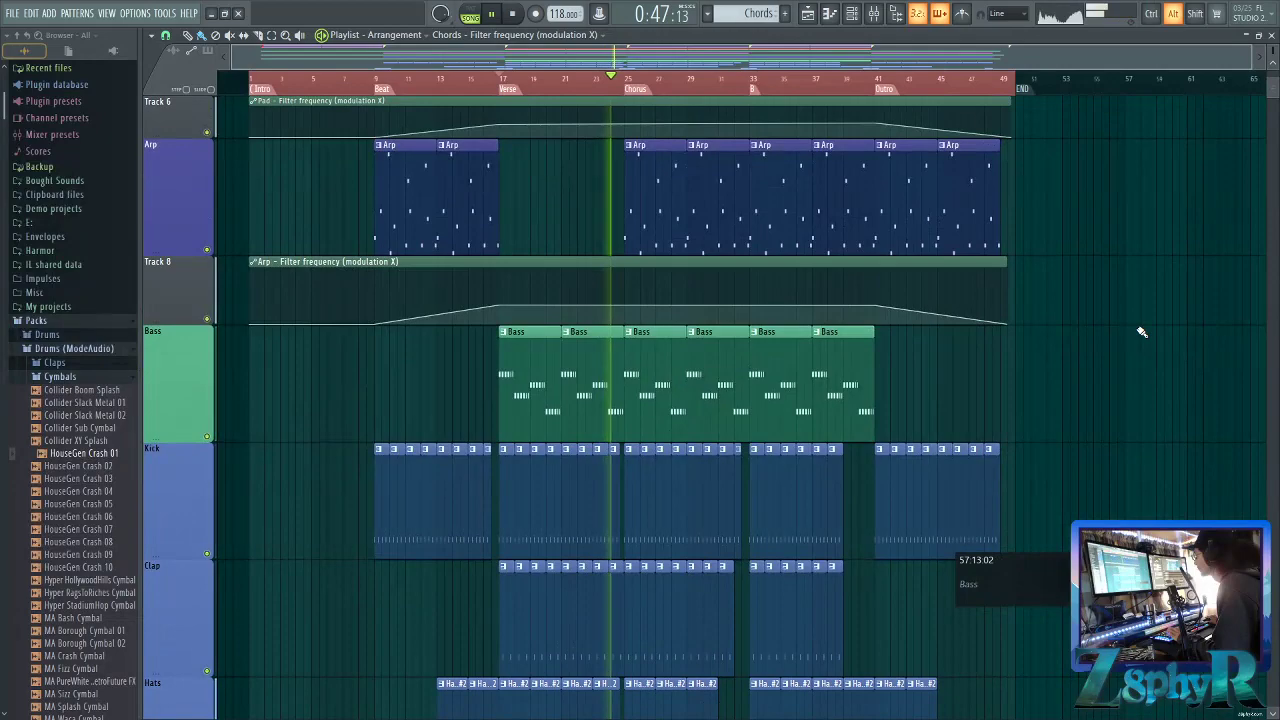
pyautogui.scroll(-3, 1142, 332)
pyautogui.scroll(3, 638, 408)
pyautogui.scroll(-2, 644, 407)
pyautogui.scroll(-1, 644, 407)
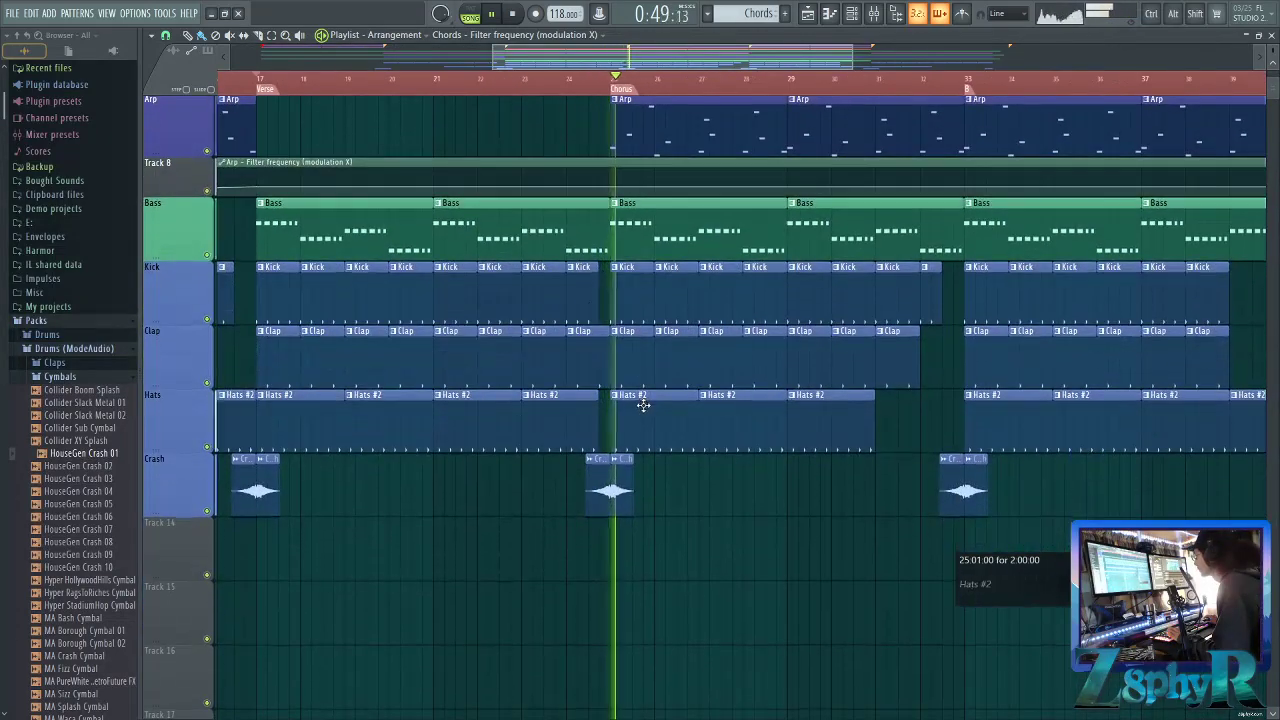
pyautogui.hscroll(2, 632, 395)
pyautogui.hscroll(-2, 539, 363)
pyautogui.scroll(-2, 557, 357)
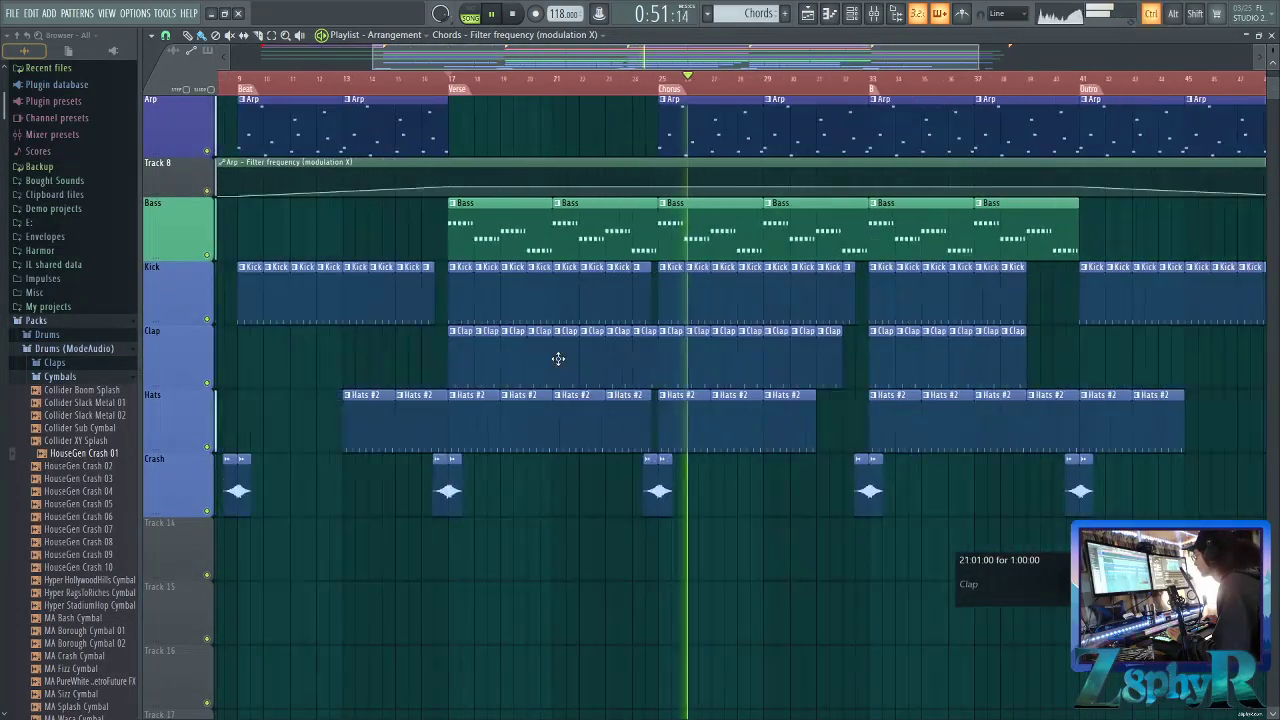
pyautogui.hscroll(2, 609, 337)
pyautogui.scroll(4, 613, 342)
pyautogui.scroll(2, 613, 342)
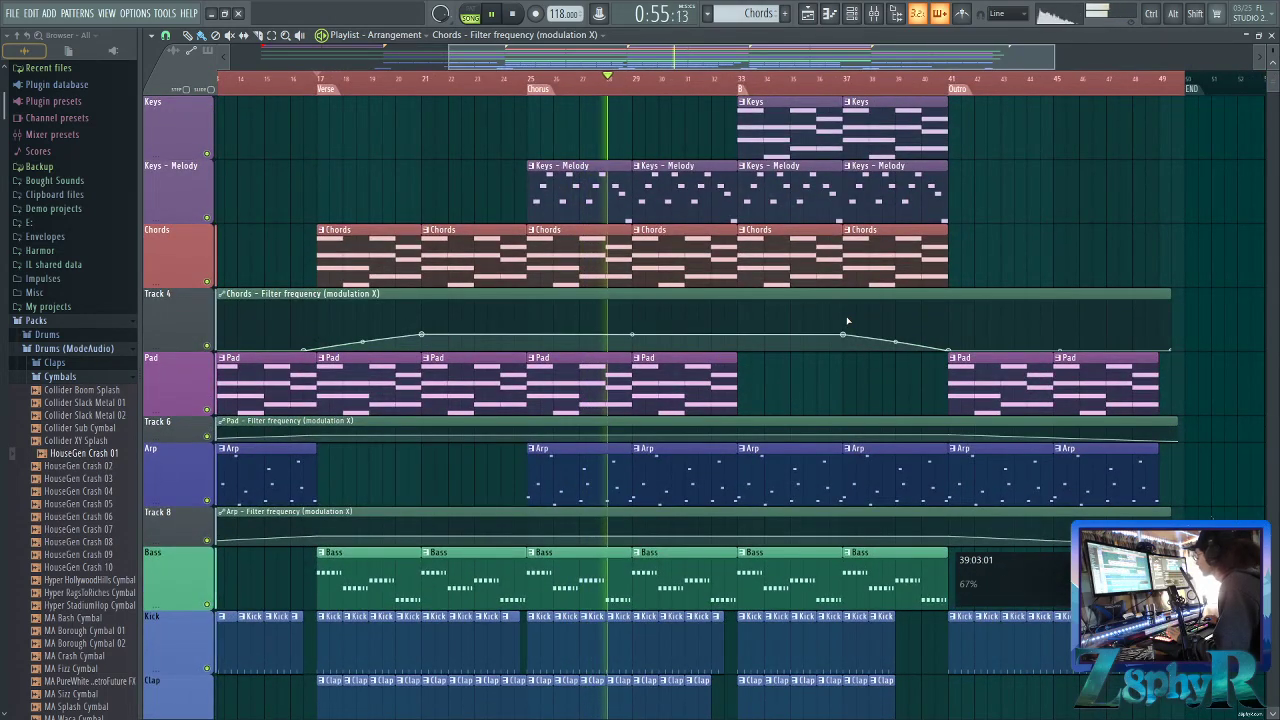
pyautogui.press('space')
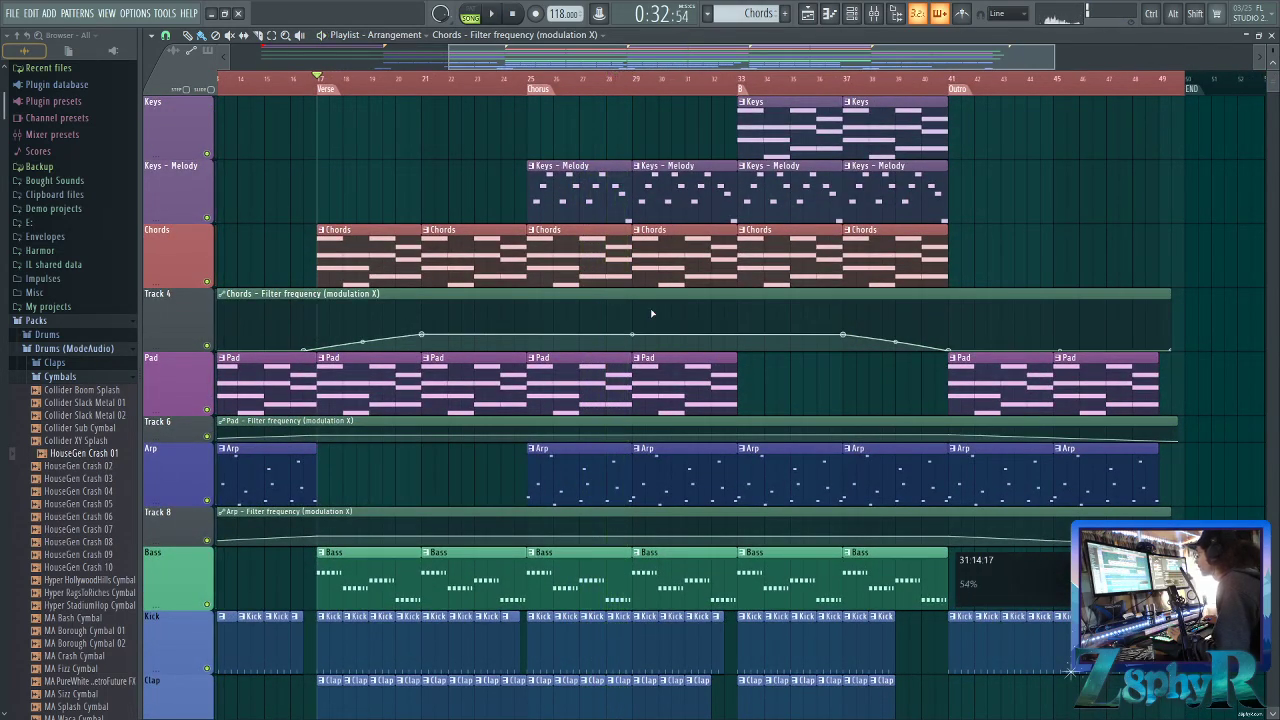
# Play from Verse and shorten the Chords channel's volume envelope decay time to about 26%
pyautogui.doubleClick(586, 234)
pyautogui.click(453, 310)
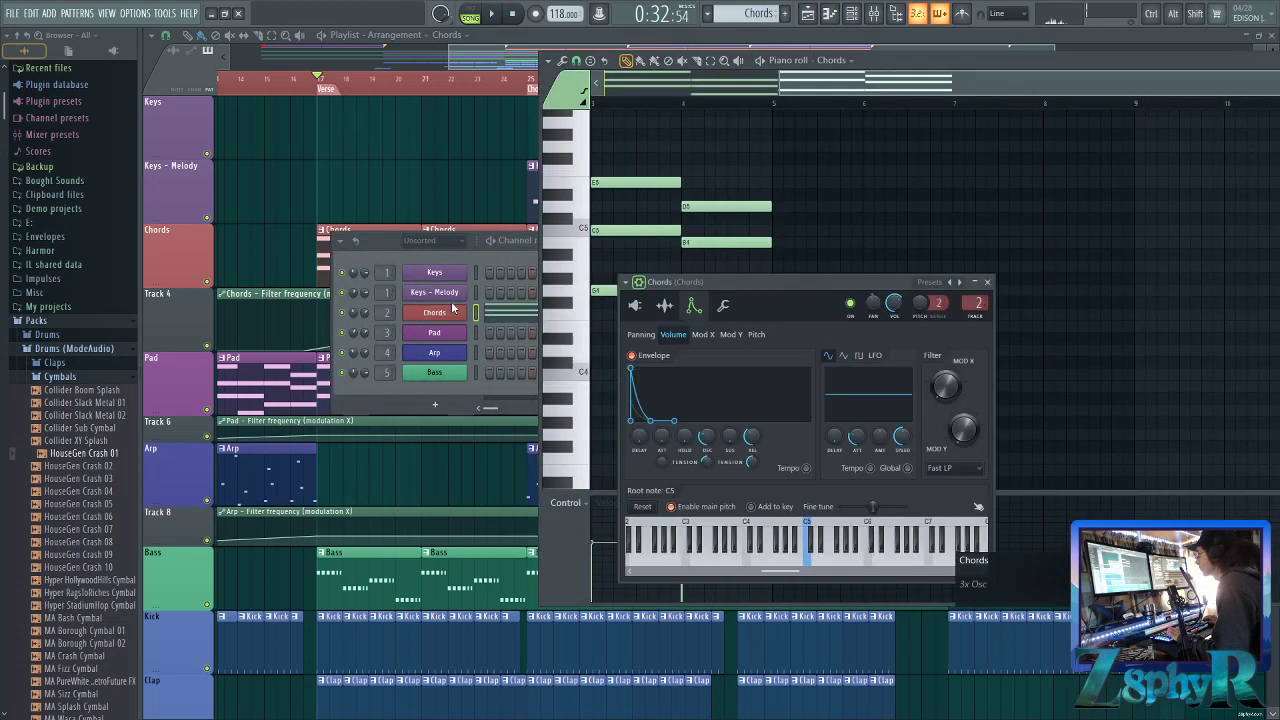
pyautogui.press('space')
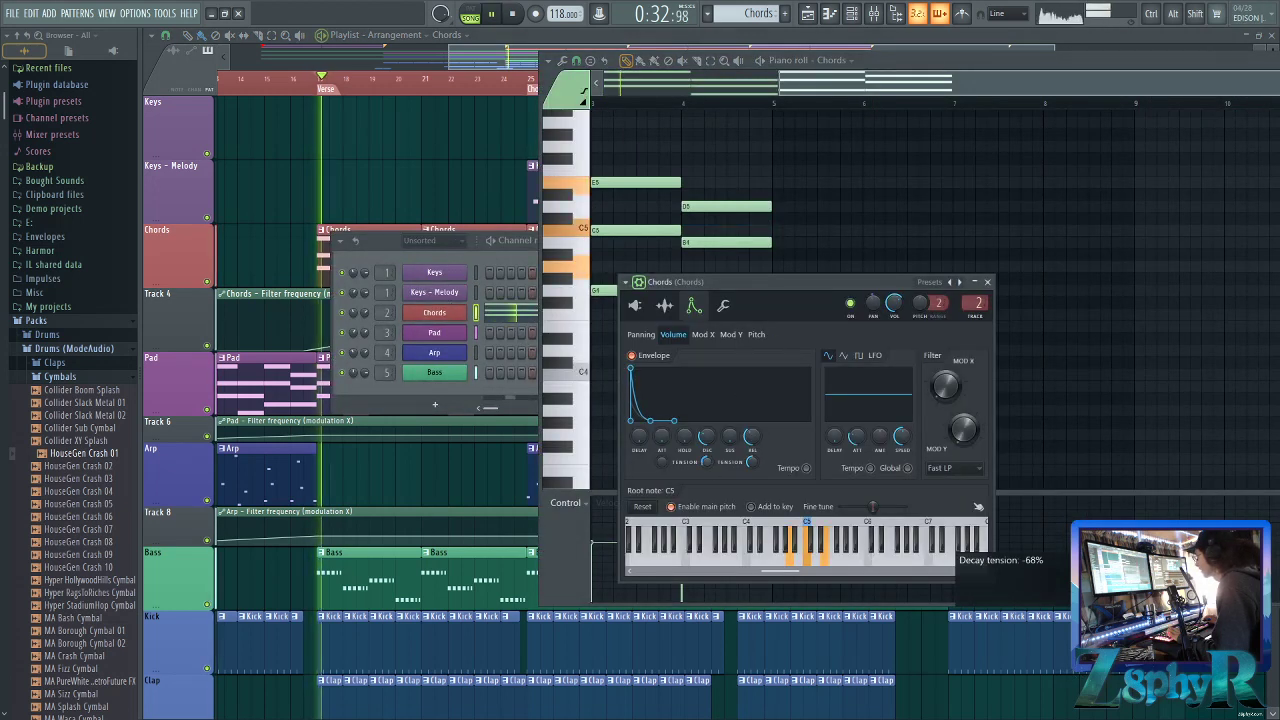
pyautogui.moveTo(705, 452)
pyautogui.mouseDown()
pyautogui.moveTo(705, 470)
pyautogui.moveTo(705, 459)
pyautogui.mouseUp()
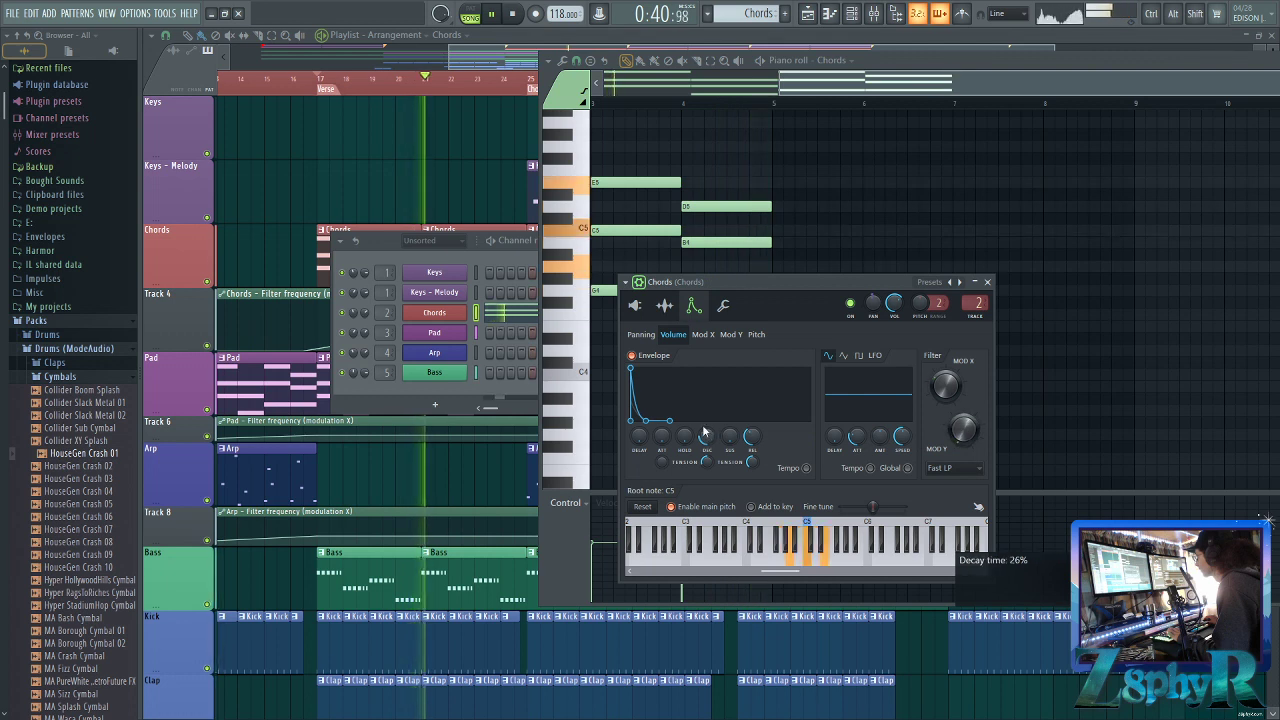
# Set the Chords channel's Mod X envelope modulation amount to about 41% and adjust its decay time
pyautogui.click(703, 334)
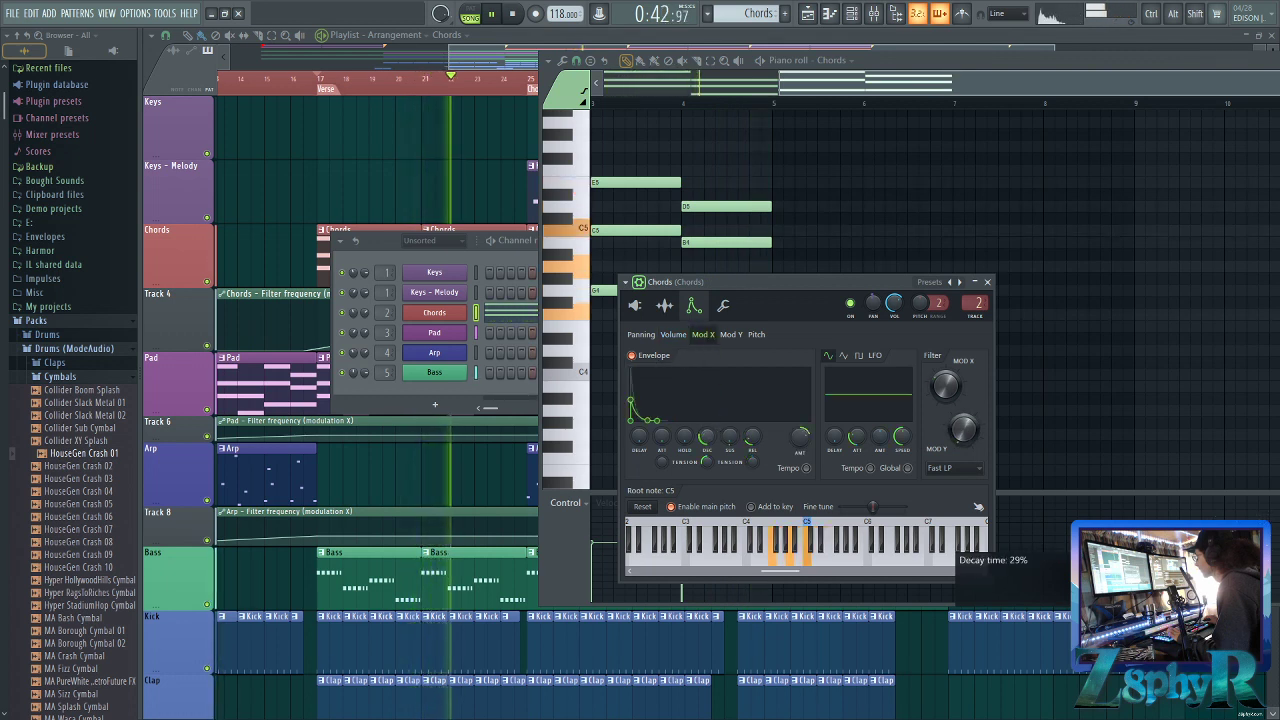
pyautogui.moveTo(800, 437); pyautogui.dragTo(800, 400)
pyautogui.moveTo(707, 438); pyautogui.dragTo(707, 455)
pyautogui.moveTo(800, 438)
pyautogui.mouseDown()
pyautogui.moveTo(800, 470)
pyautogui.moveTo(800, 458)
pyautogui.mouseUp()
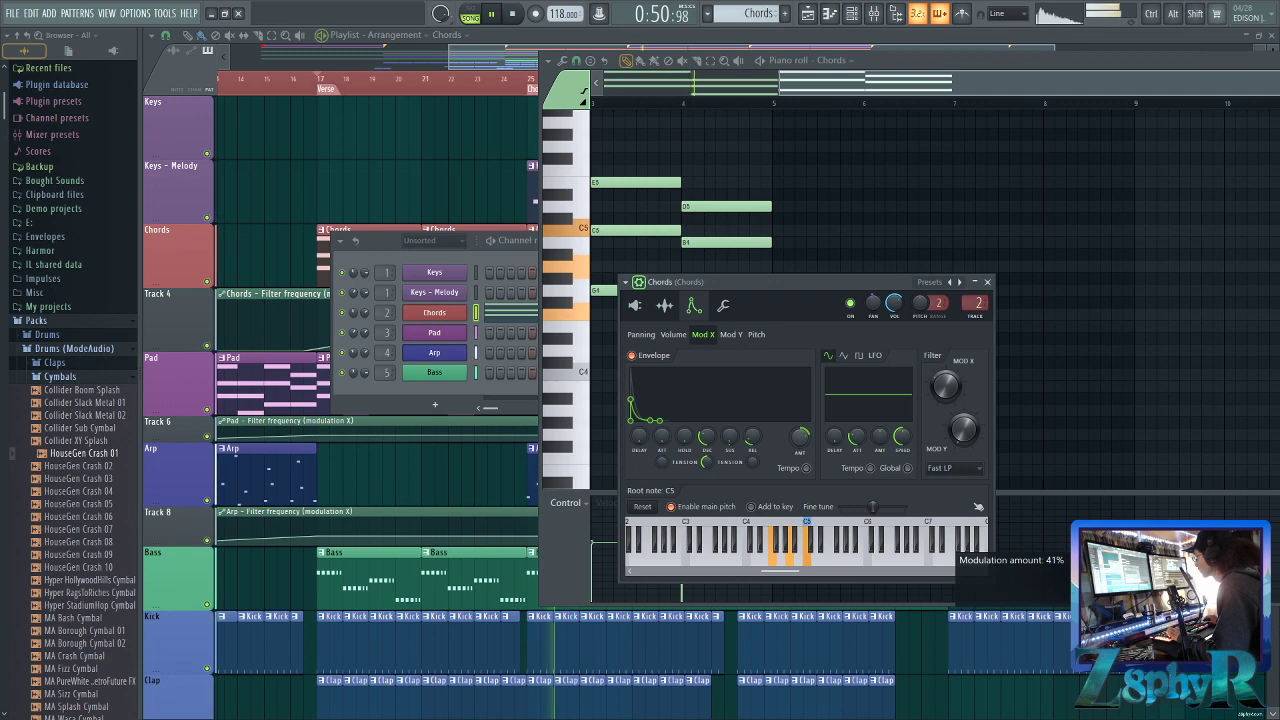
# Check the Chords channel's 3x Osc oscillator settings during playback, close the channel window and stop the song
pyautogui.click(638, 310)
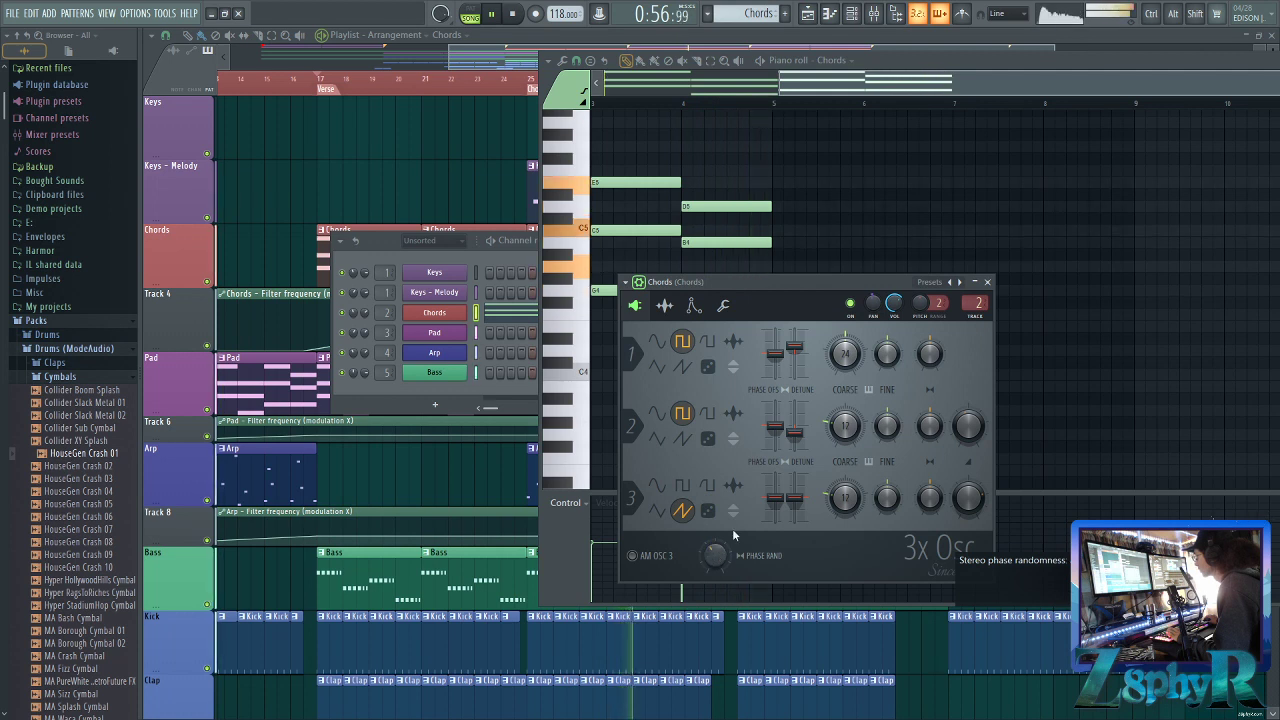
pyautogui.click(986, 283)
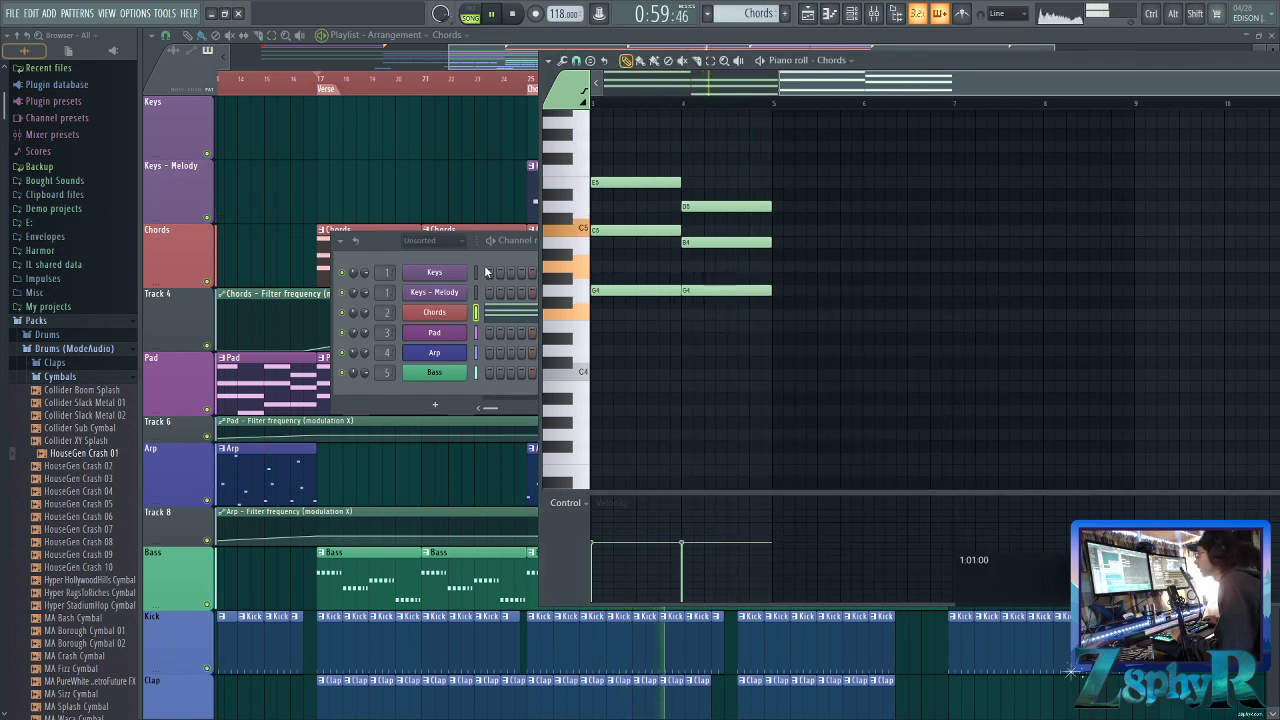
pyautogui.press('space')
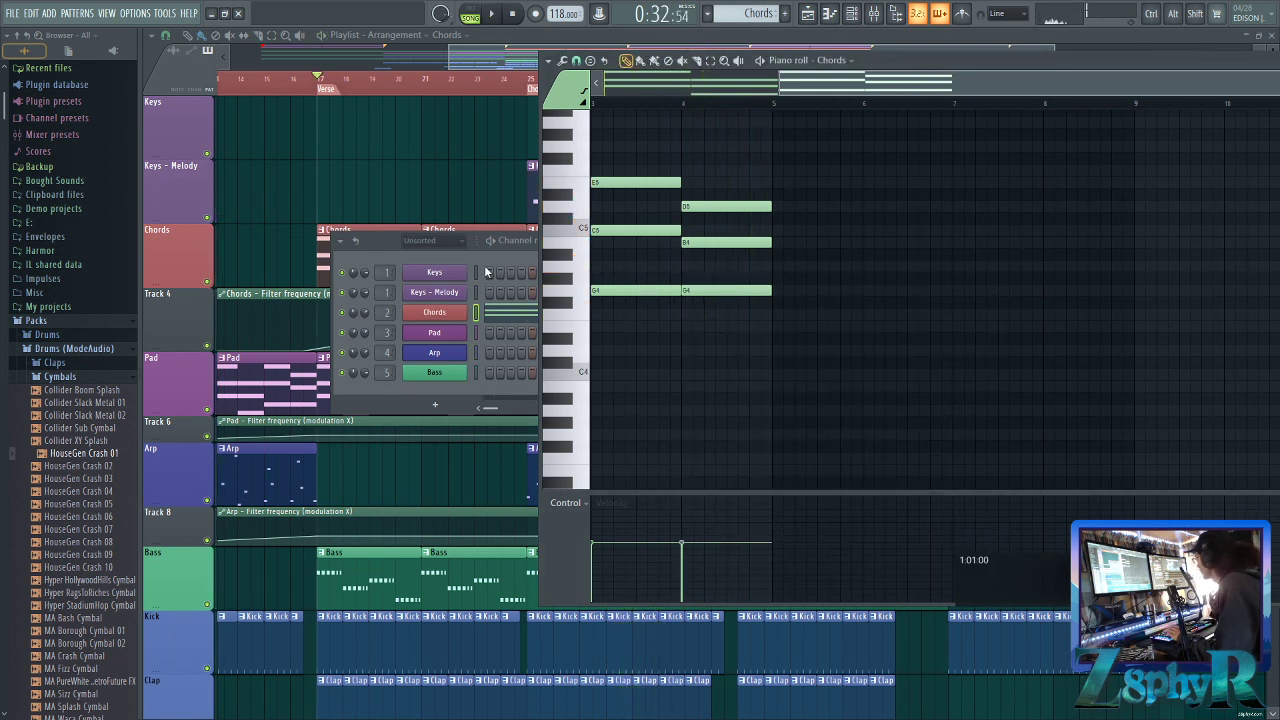
# Reshape the Chords mixer track's Parametric EQ 2 during playback, lowering bands 5 and 7, and send the track to the Reverb track
pyautogui.click(436, 316)
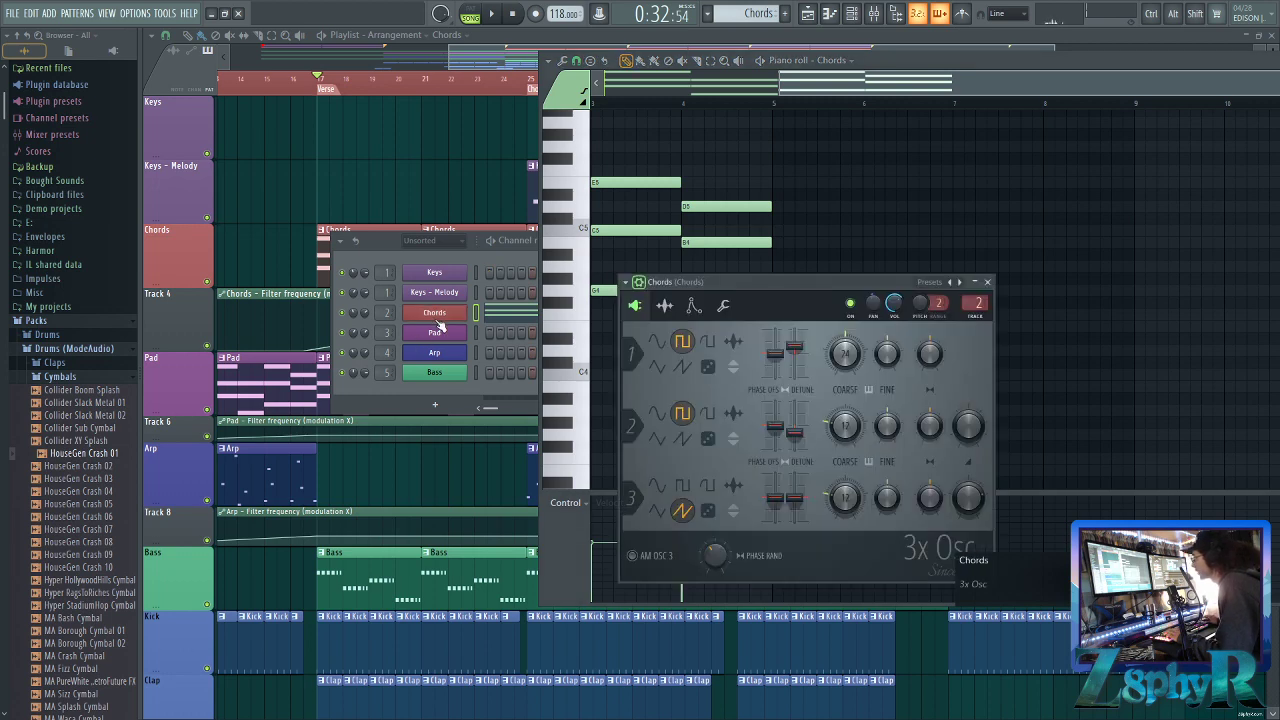
pyautogui.doubleClick(980, 302)
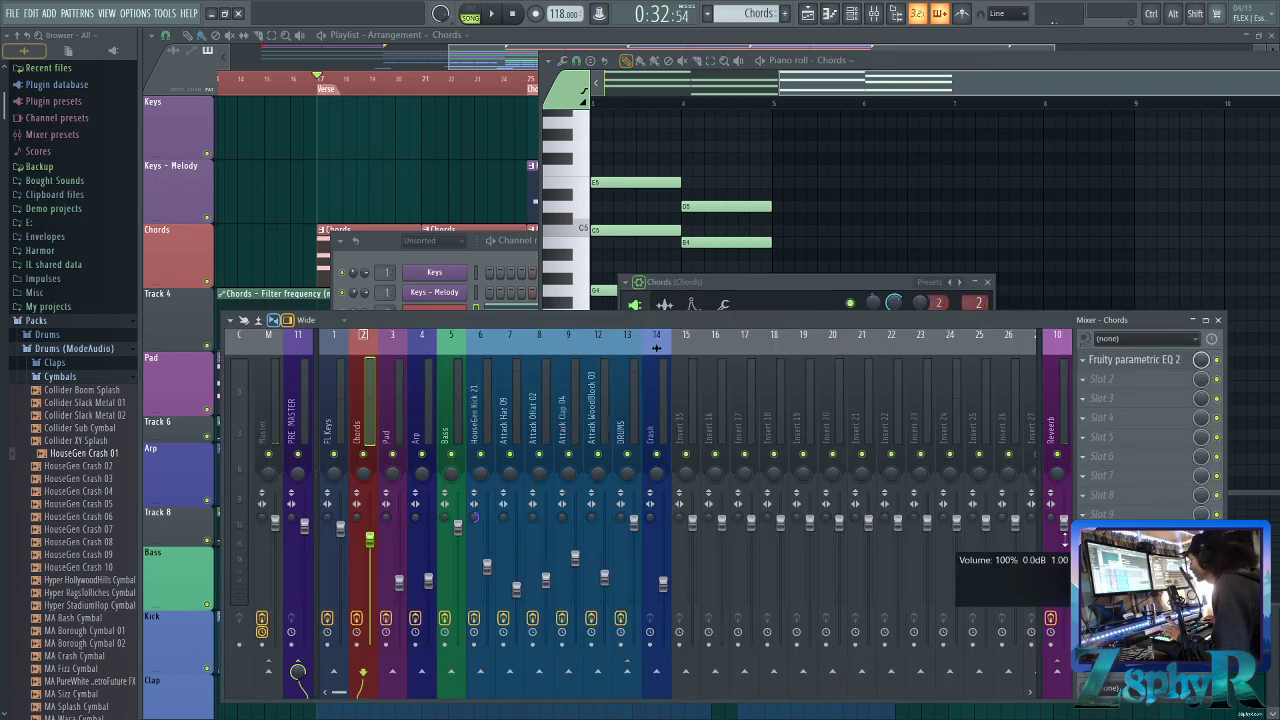
pyautogui.click(1127, 360)
pyautogui.press('space')
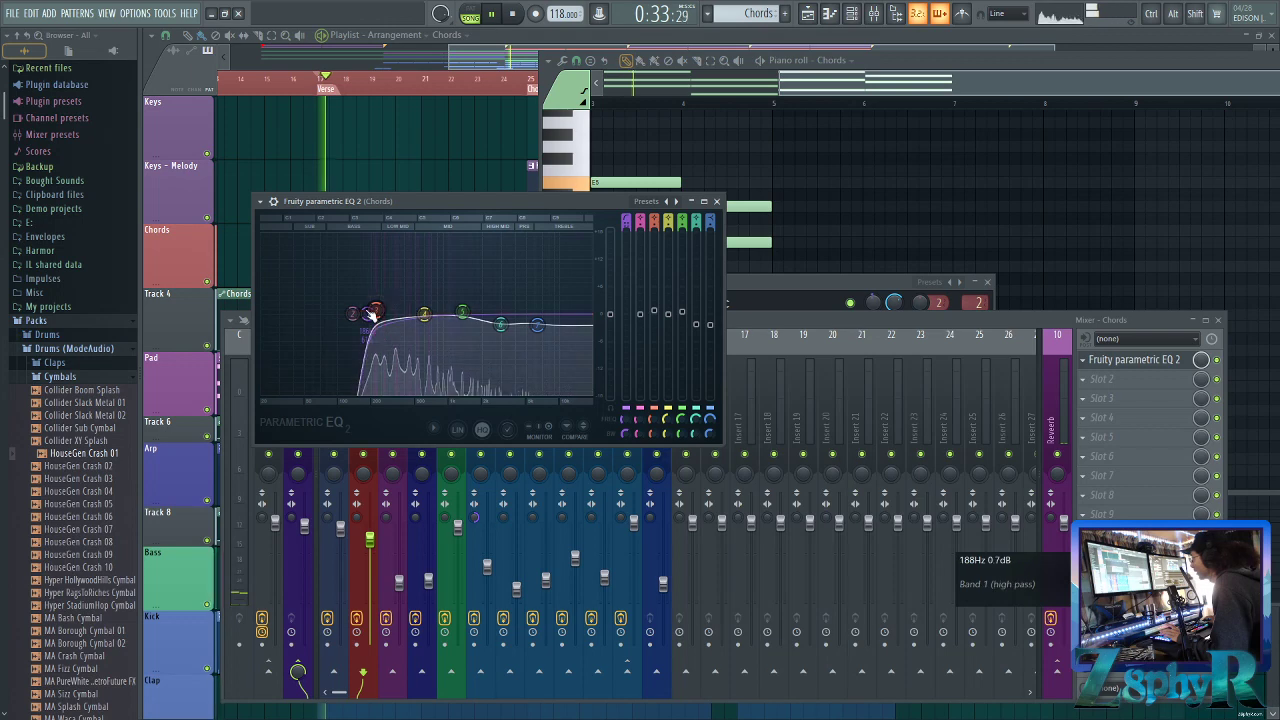
pyautogui.moveTo(376, 312); pyautogui.dragTo(374, 309)
pyautogui.moveTo(424, 315); pyautogui.dragTo(431, 312)
pyautogui.moveTo(462, 313)
pyautogui.mouseDown()
pyautogui.moveTo(475, 335)
pyautogui.moveTo(452, 327)
pyautogui.mouseUp()
pyautogui.moveTo(536, 327)
pyautogui.mouseDown()
pyautogui.moveTo(530, 342)
pyautogui.moveTo(553, 346)
pyautogui.mouseUp()
pyautogui.click(656, 347)
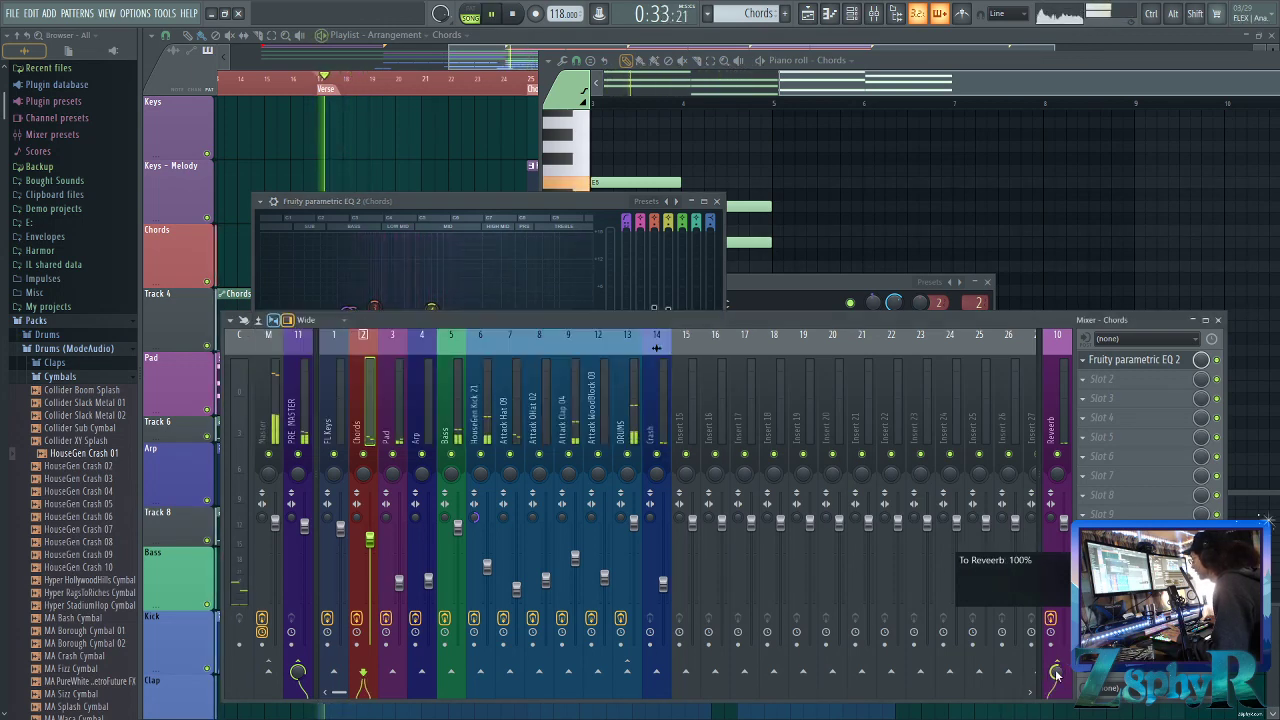
pyautogui.press('space')
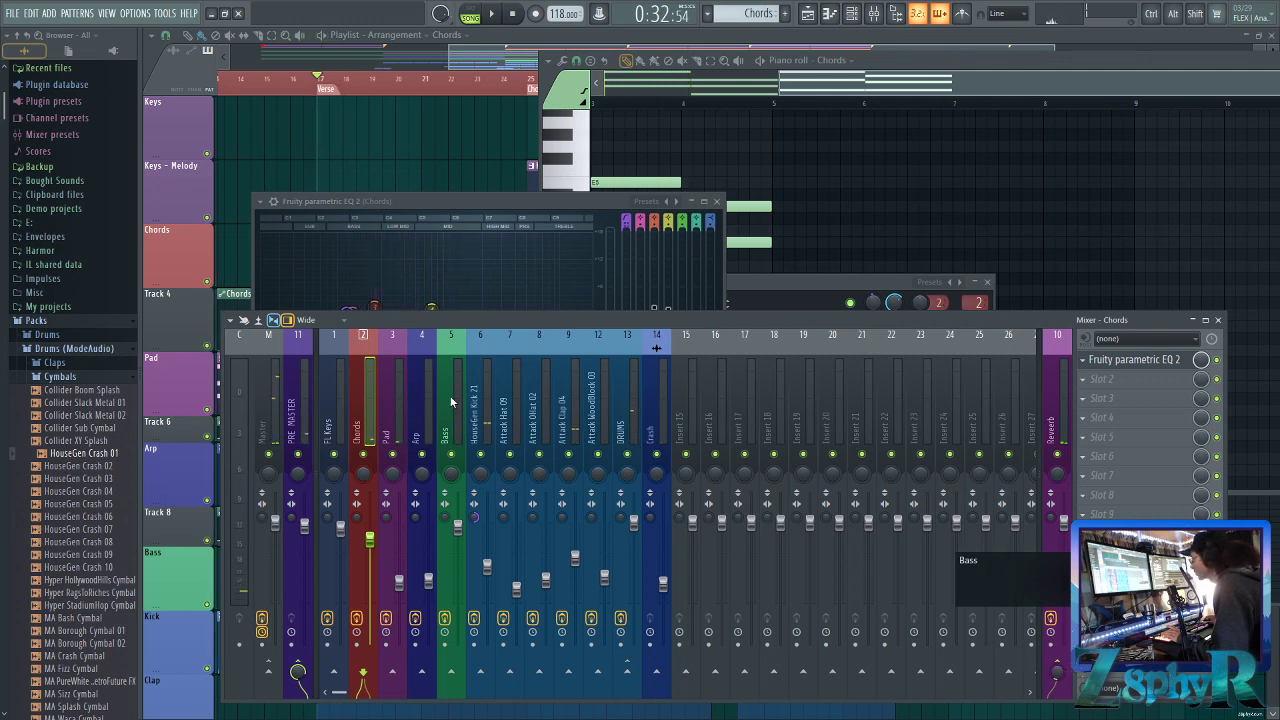
# Look through the Bass, hat, kick, PRE MASTER and Master tracks in the mixer
pyautogui.click(451, 400)
pyautogui.click(515, 408)
pyautogui.click(488, 410)
pyautogui.click(297, 405)
pyautogui.click(265, 400)
# Return to the playlist, stop playback at Verse and zoom out to show every track of the arrangement
pyautogui.press('space')
pyautogui.click(517, 160)
pyautogui.scroll(-3, 521, 156)
pyautogui.press('space')
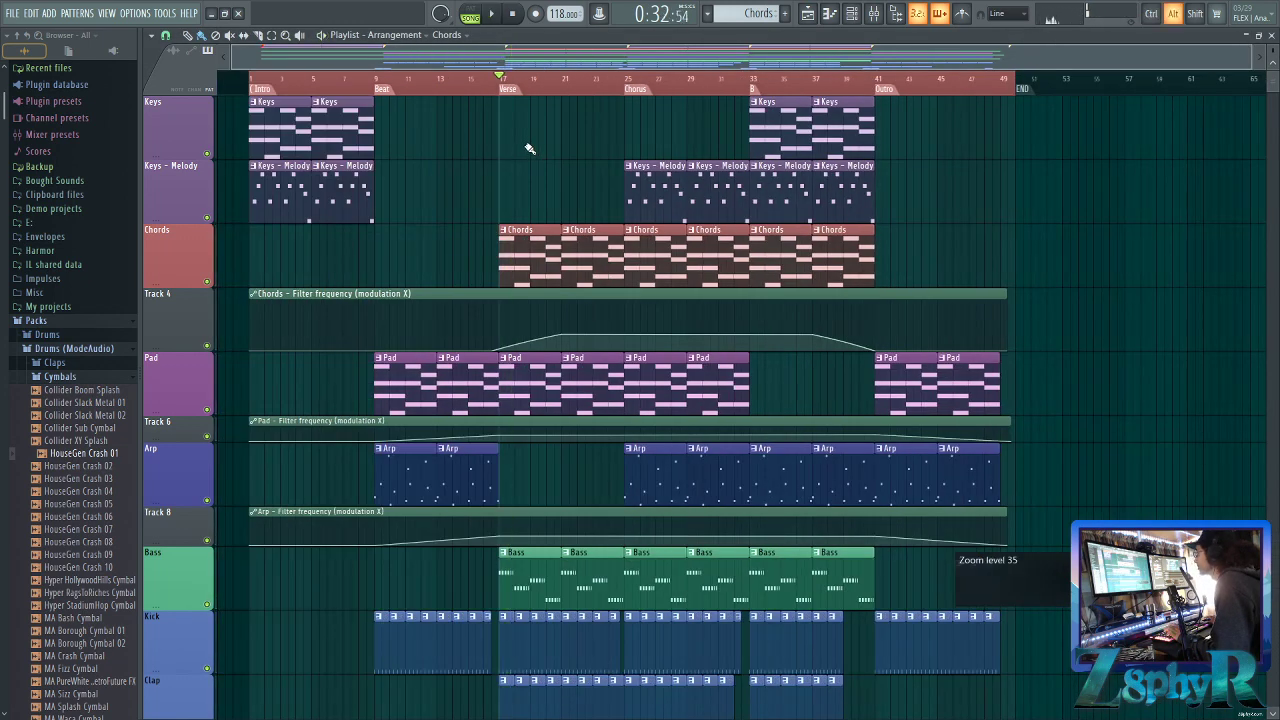
pyautogui.scroll(-5, 530, 148)
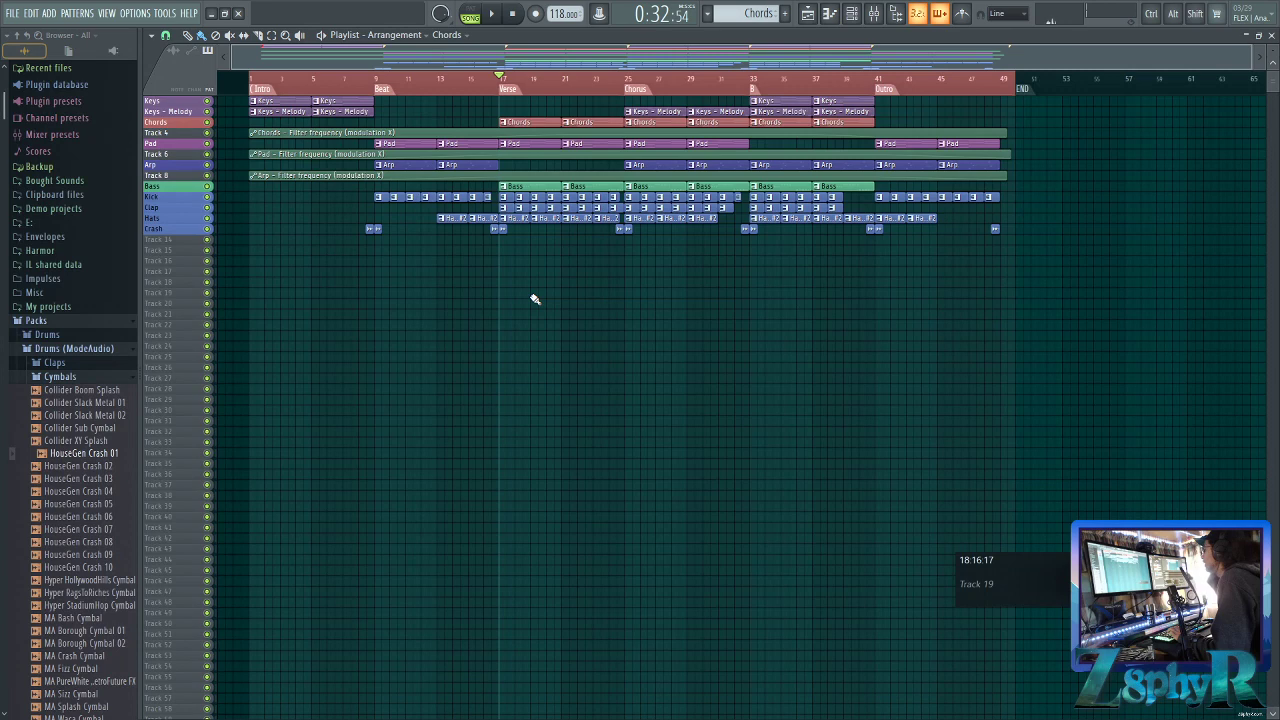